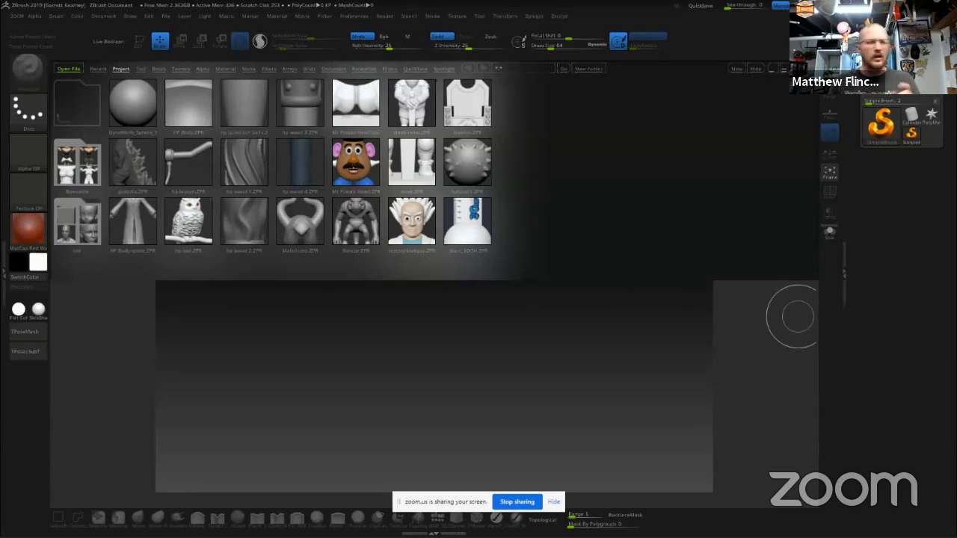
{"action": "key", "text": "super+d"}
{"action": "key", "text": "super+d"}
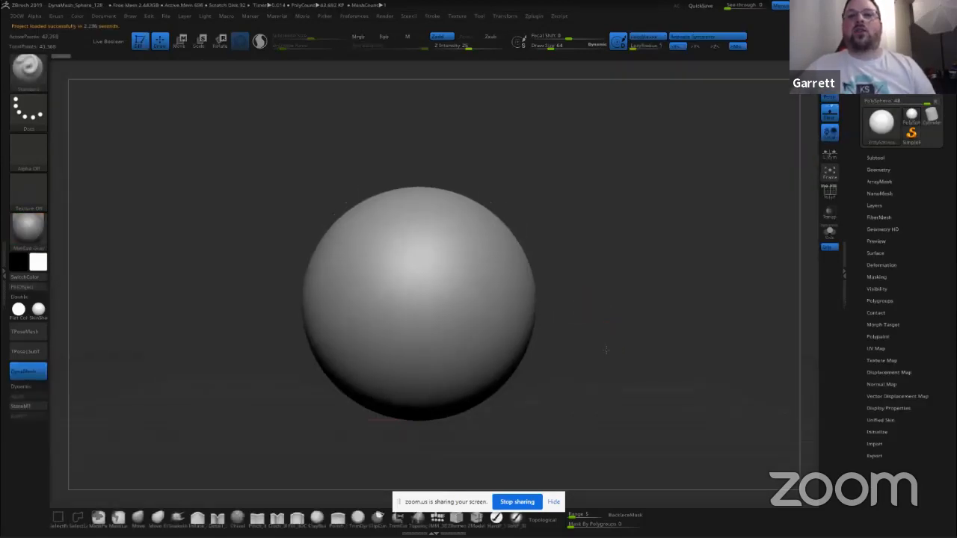
{"action": "left_click_drag", "start_coordinate": [607, 349], "coordinate": [629, 293], "text": "alt"}
{"action": "mouse_move", "coordinate": [628, 341]}
{"action": "left_mouse_down", "text": "alt"}
{"action": "mouse_move", "coordinate": [632, 307]}
{"action": "mouse_move", "coordinate": [621, 343]}
{"action": "left_mouse_up", "text": "alt"}
{"action": "right_click_drag", "start_coordinate": [621, 343], "coordinate": [621, 321], "text": "ctrl"}
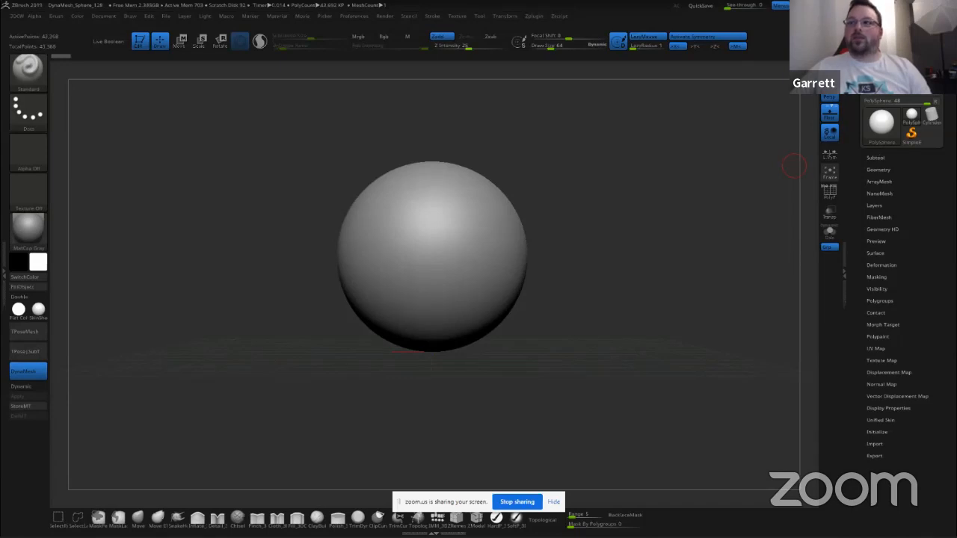
{"action": "left_click", "coordinate": [886, 158]}
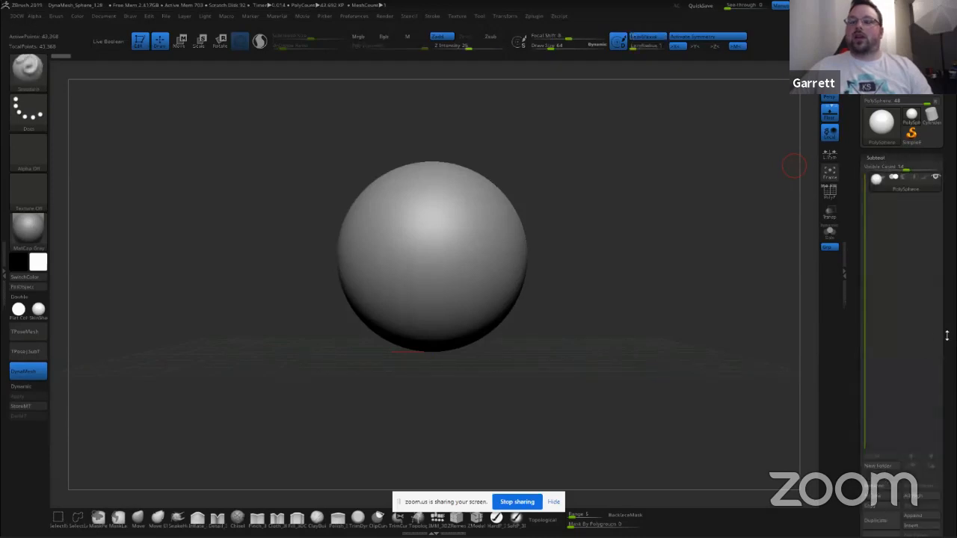
{"action": "key", "text": "shift"}
{"action": "left_click", "coordinate": [876, 158]}
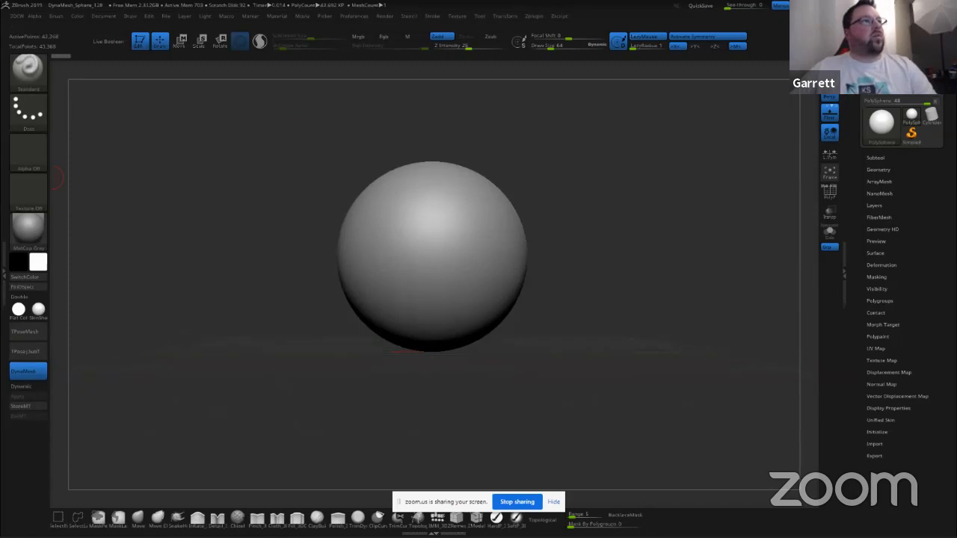
Step: Switch to Chrome and examine the image search results for Ori character references, including the large white concept artwork
{"action": "left_click_drag", "start_coordinate": [0, 157], "coordinate": [423, 1]}
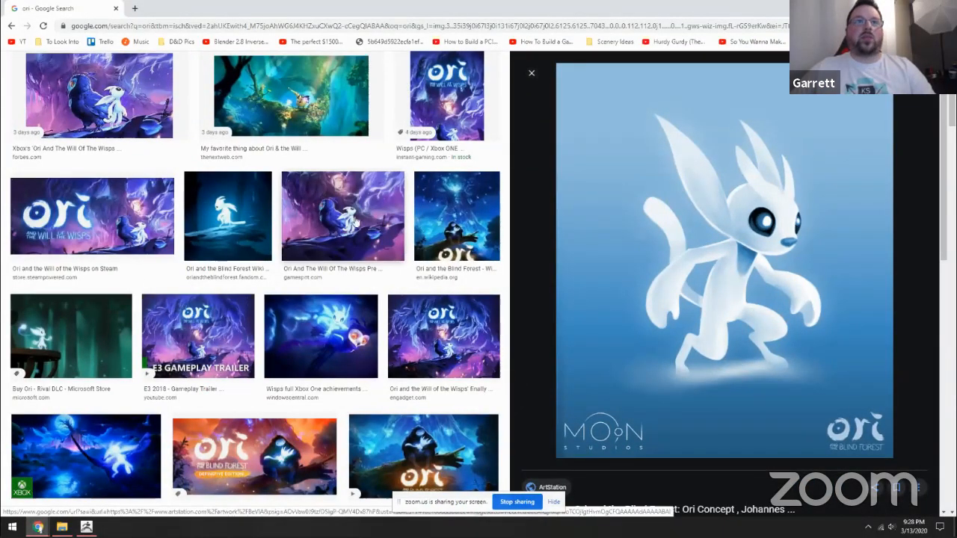
{"action": "scroll", "coordinate": [365, 242], "scroll_direction": "up", "scroll_amount": 2}
{"action": "scroll", "coordinate": [366, 242], "scroll_direction": "down", "scroll_amount": 2}
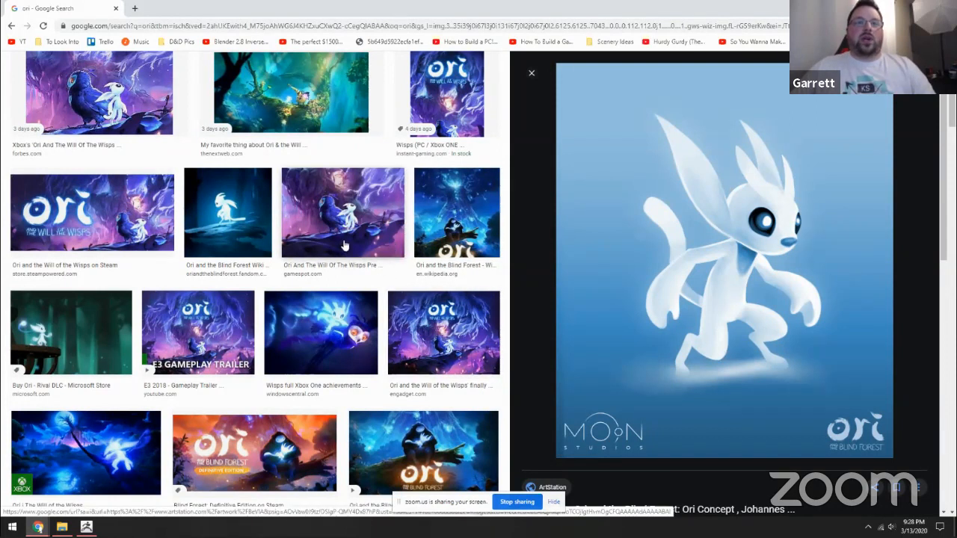
{"action": "scroll", "coordinate": [338, 246], "scroll_direction": "down", "scroll_amount": 4}
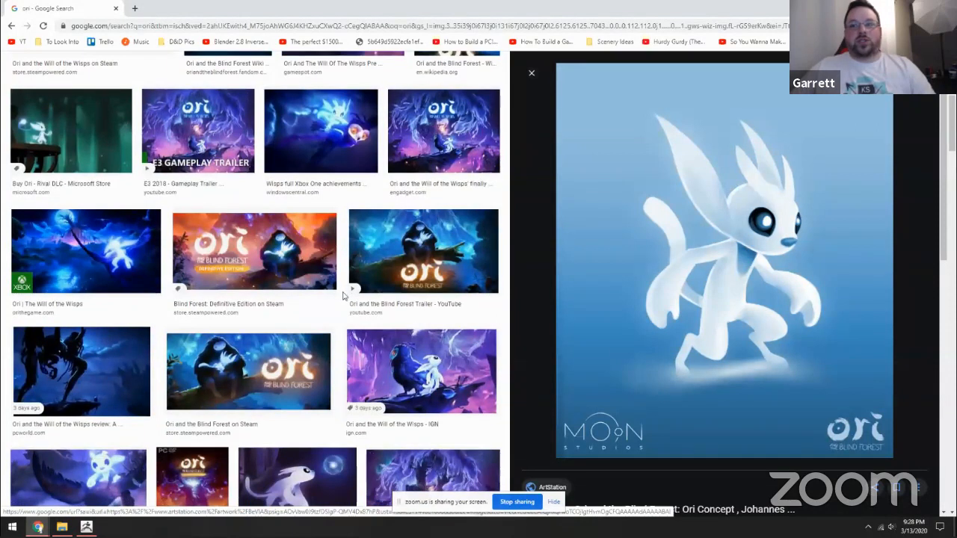
{"action": "scroll", "coordinate": [344, 299], "scroll_direction": "down", "scroll_amount": 1}
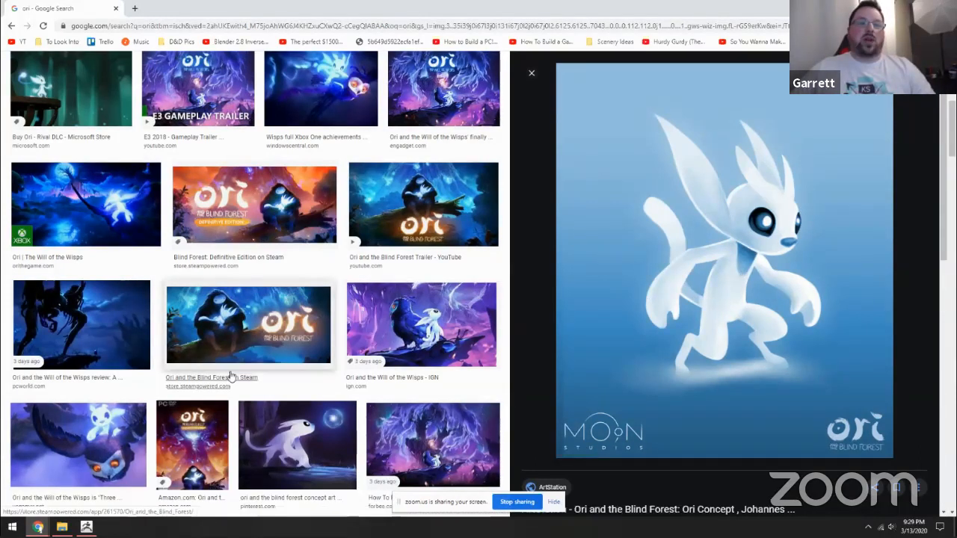
{"action": "scroll", "coordinate": [91, 444], "scroll_direction": "up", "scroll_amount": 4}
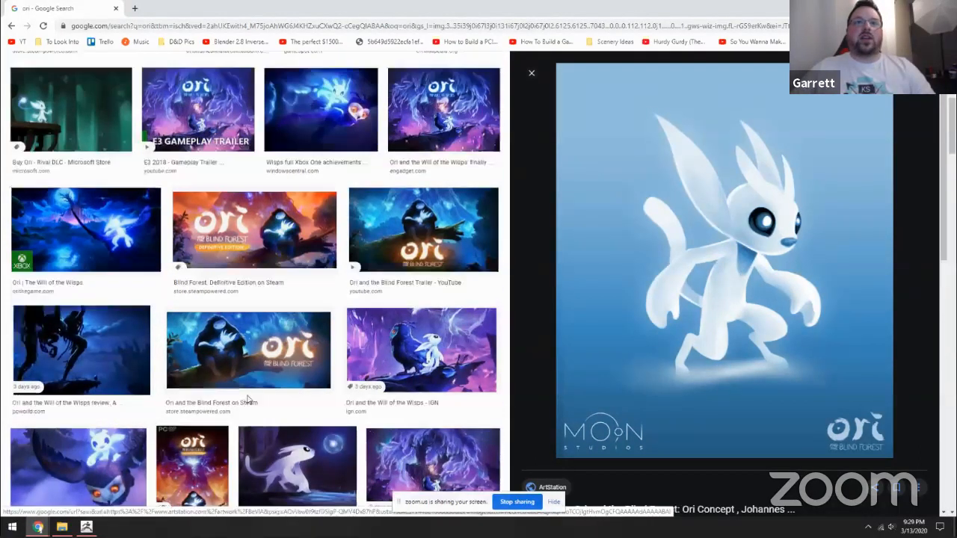
{"action": "scroll", "coordinate": [231, 342], "scroll_direction": "down", "scroll_amount": 2}
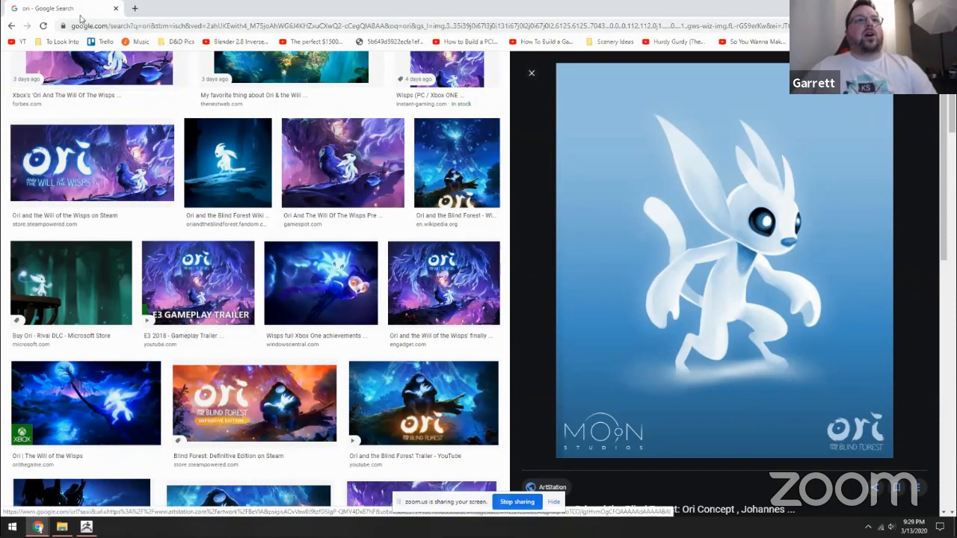
{"action": "scroll", "coordinate": [203, 93], "scroll_direction": "up", "scroll_amount": 2}
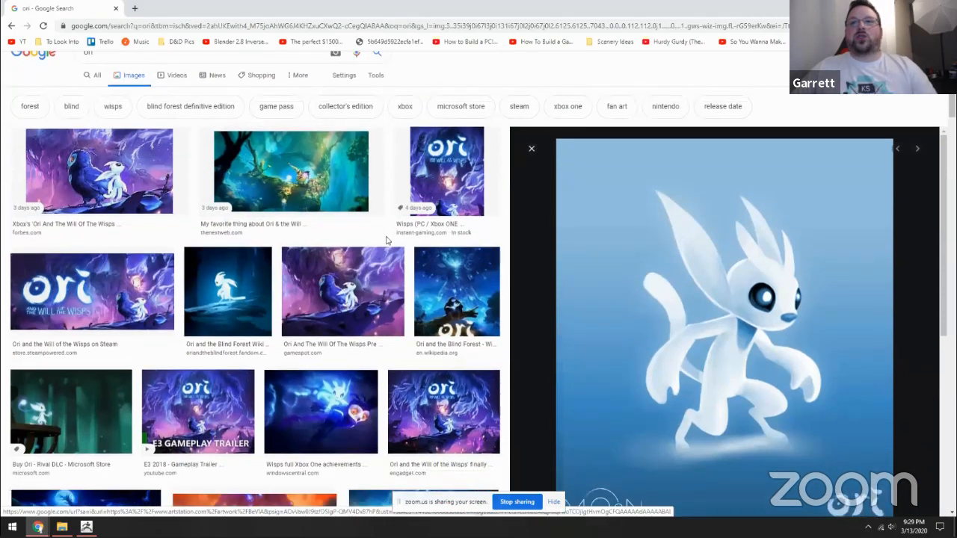
{"action": "scroll", "coordinate": [204, 94], "scroll_direction": "down", "scroll_amount": 2}
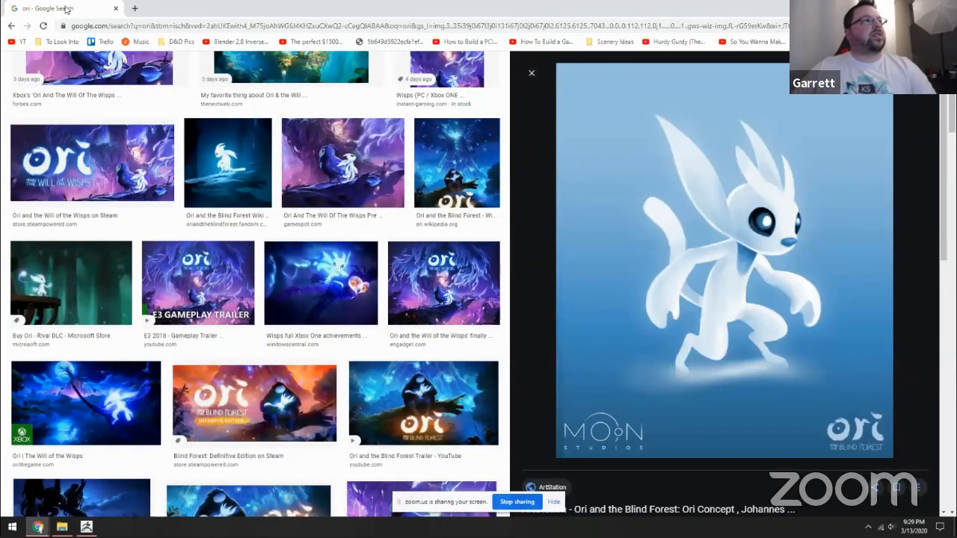
{"action": "left_click_drag", "start_coordinate": [65, 9], "coordinate": [0, 18]}
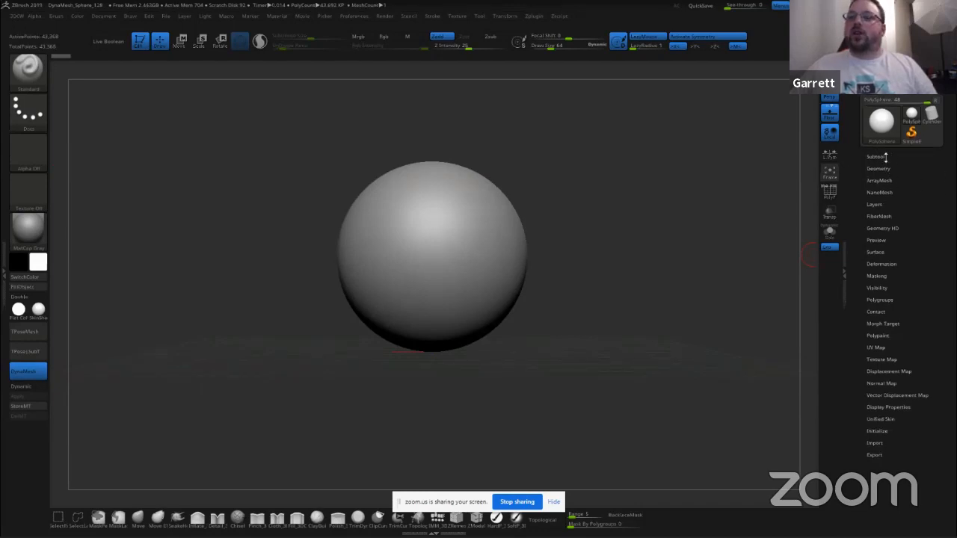
Step: Examine the sphere's Subtool list and commands along with its Geometry and Initialize options
{"action": "left_click", "coordinate": [875, 156]}
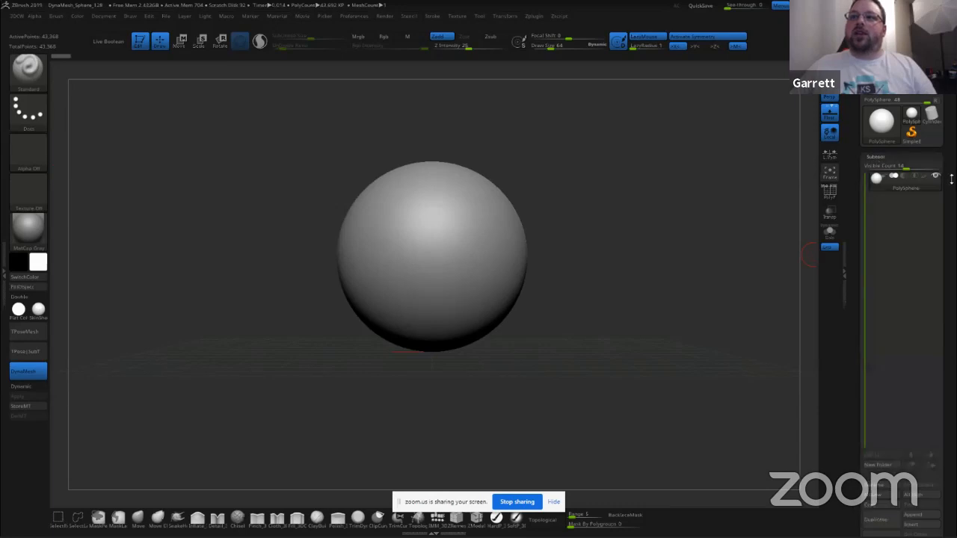
{"action": "left_click_drag", "start_coordinate": [943, 45], "coordinate": [948, 85]}
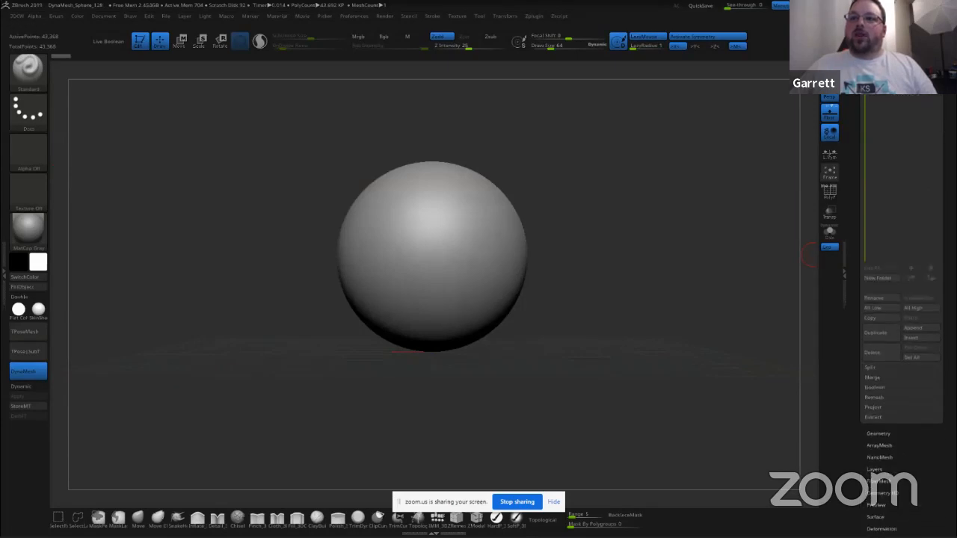
{"action": "left_click", "coordinate": [879, 433]}
{"action": "left_click_drag", "start_coordinate": [942, 263], "coordinate": [944, 325]}
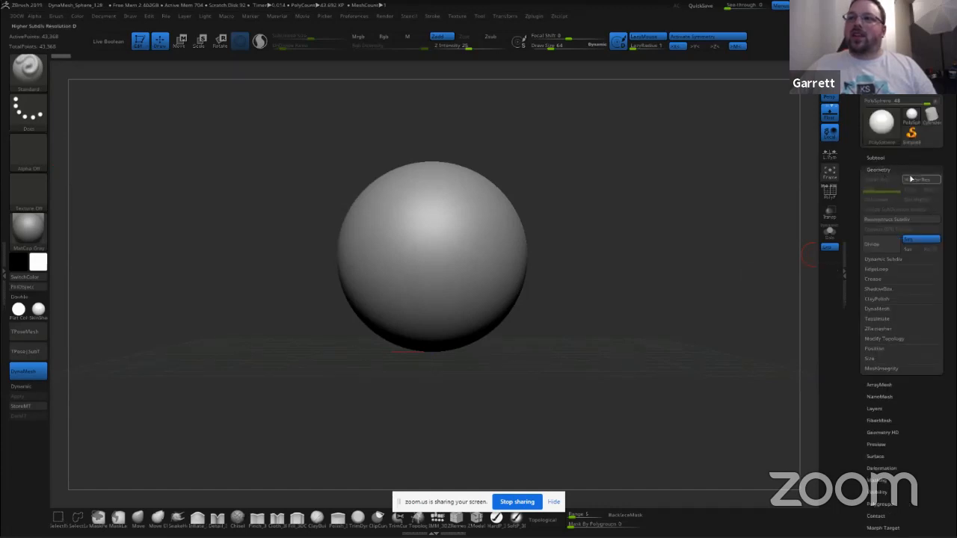
{"action": "key", "text": "shift"}
{"action": "left_click", "coordinate": [883, 157]}
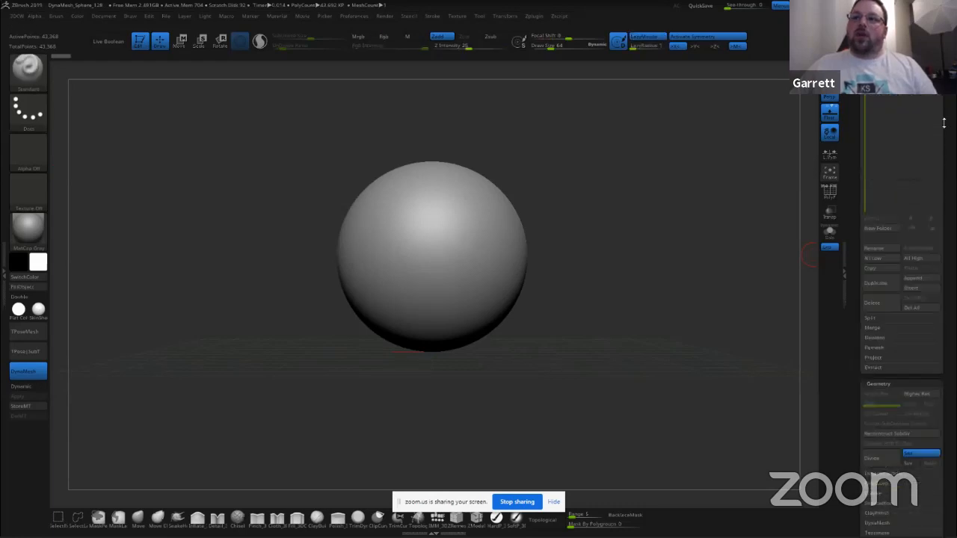
{"action": "mouse_move", "coordinate": [944, 114]}
{"action": "left_mouse_down"}
{"action": "mouse_move", "coordinate": [948, 206]}
{"action": "mouse_move", "coordinate": [935, 101]}
{"action": "left_mouse_up"}
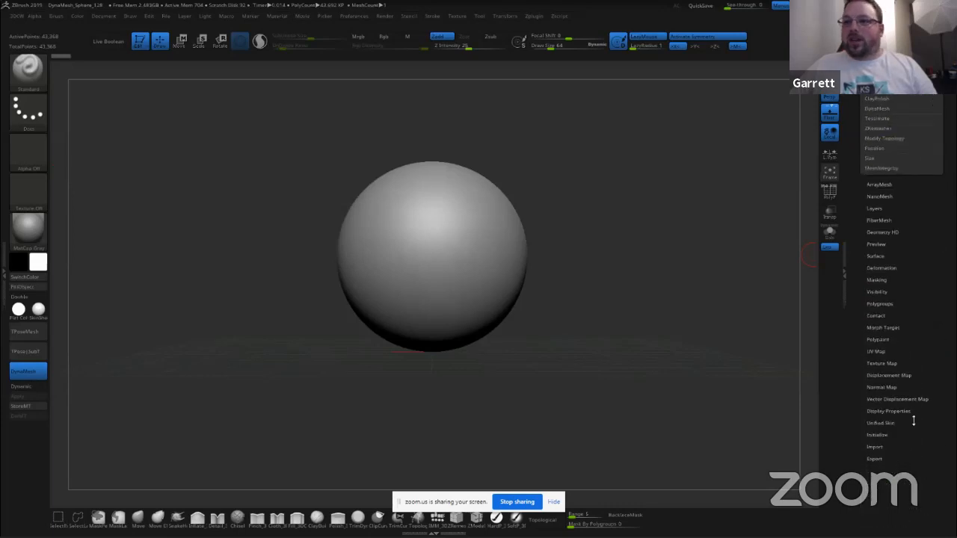
{"action": "key", "text": "shift"}
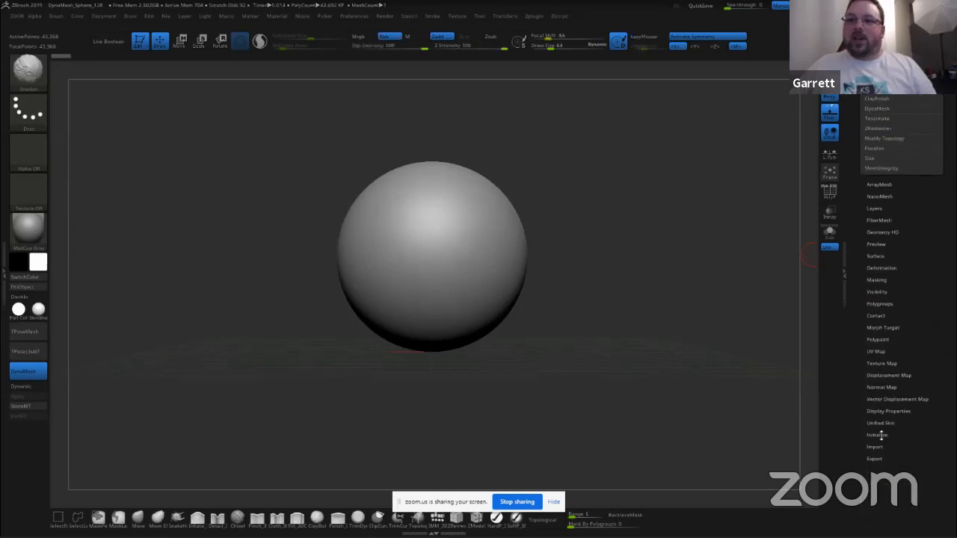
{"action": "left_click", "coordinate": [879, 434]}
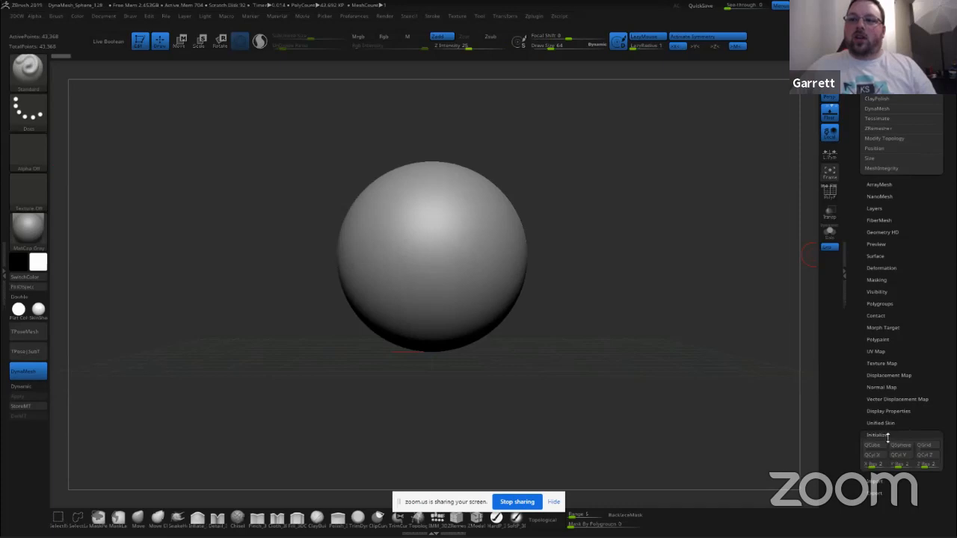
{"action": "left_click", "coordinate": [883, 438], "text": "shift"}
{"action": "left_click_drag", "start_coordinate": [948, 374], "coordinate": [944, 349]}
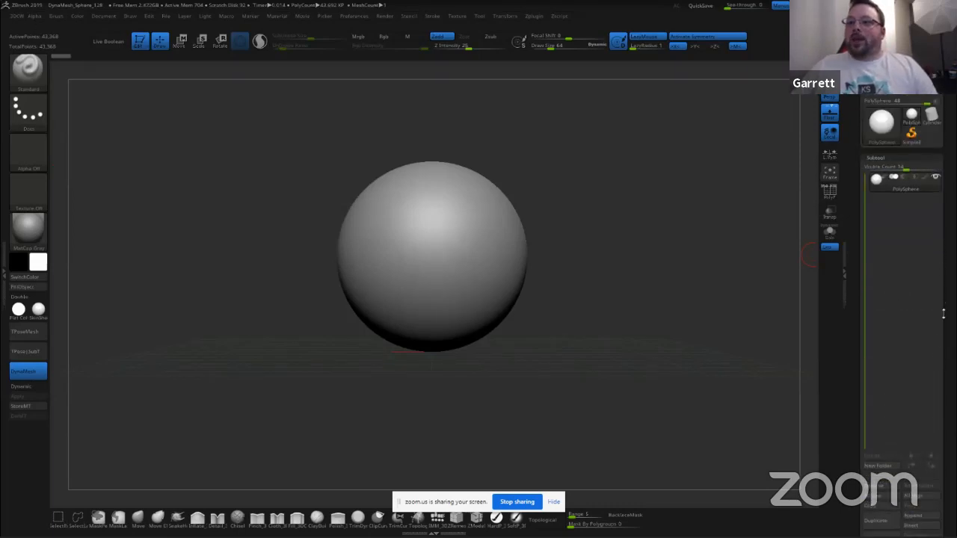
Step: Insert a Cylinder3D as a new subtool and move it beside the sphere so the two do not overlap
{"action": "left_click_drag", "start_coordinate": [945, 311], "coordinate": [853, 265]}
{"action": "left_click_drag", "start_coordinate": [948, 278], "coordinate": [949, 262]}
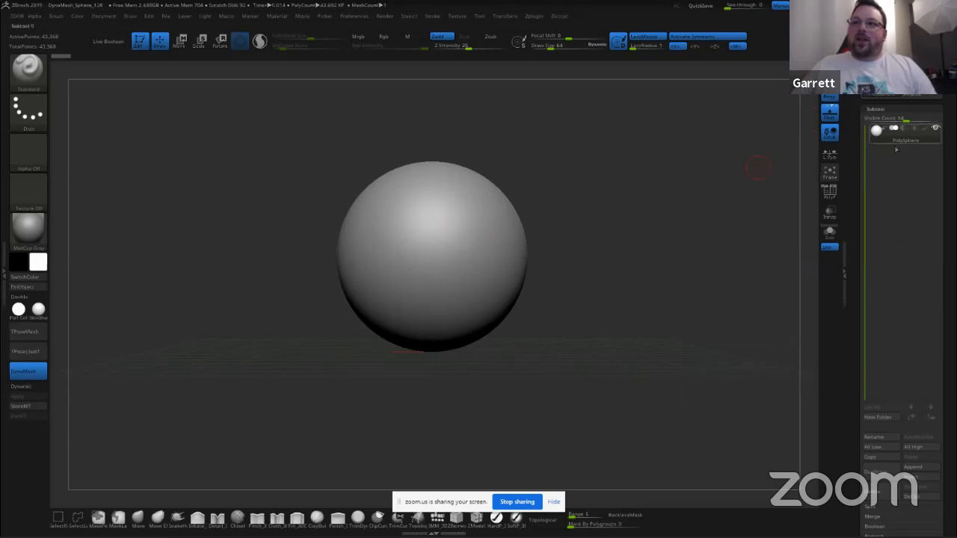
{"action": "left_click", "coordinate": [924, 478]}
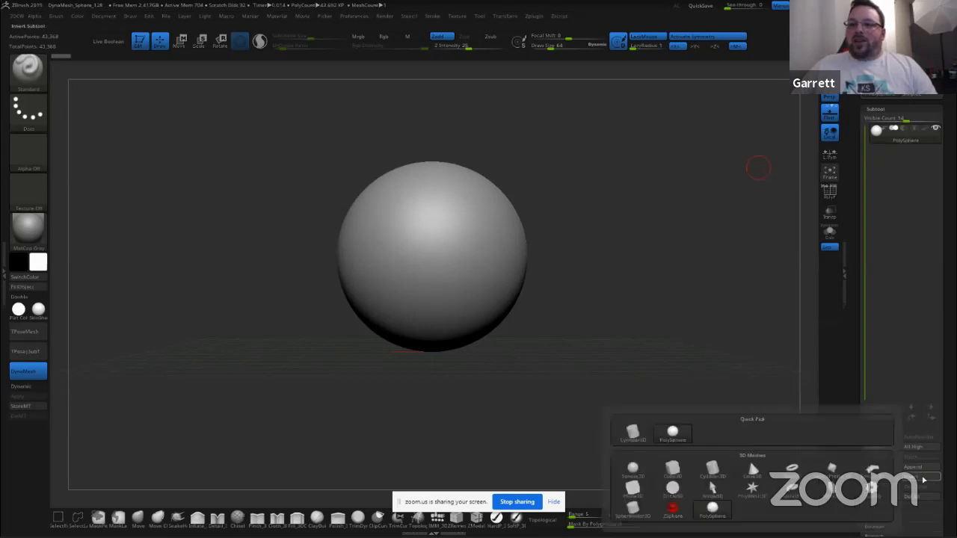
{"action": "left_click", "coordinate": [632, 432]}
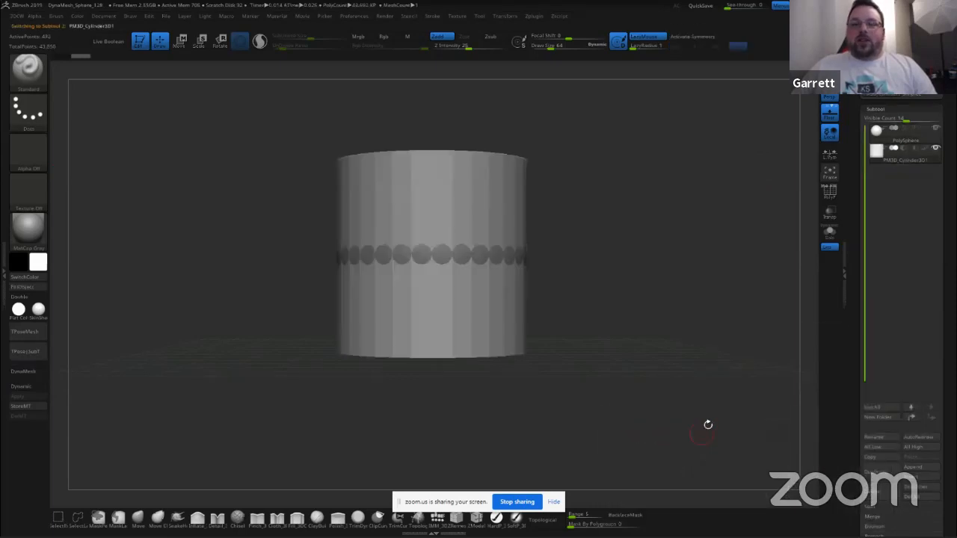
{"action": "left_click", "coordinate": [181, 41]}
{"action": "left_click_drag", "start_coordinate": [430, 257], "coordinate": [632, 252]}
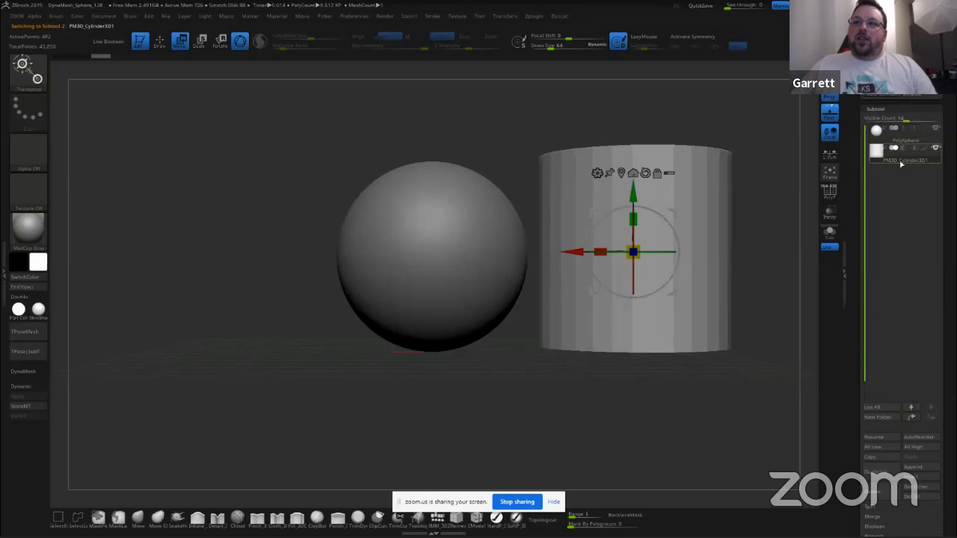
Step: Deform the cylinder's upper edge and side with Move brush strokes at a draw size of 411
{"action": "left_click", "coordinate": [160, 43]}
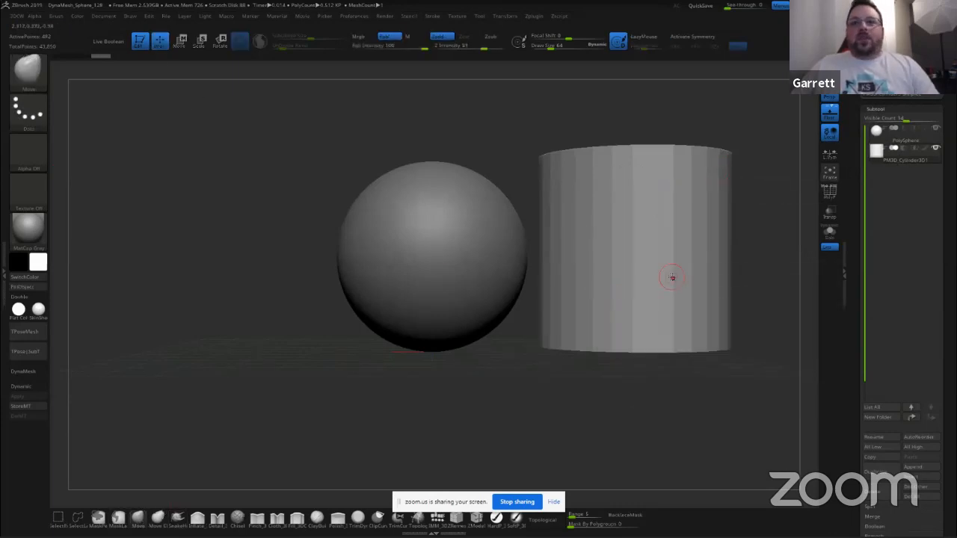
{"action": "key", "text": "s"}
{"action": "left_click_drag", "start_coordinate": [671, 278], "coordinate": [701, 277]}
{"action": "left_click_drag", "start_coordinate": [714, 187], "coordinate": [735, 169]}
{"action": "left_click_drag", "start_coordinate": [667, 220], "coordinate": [622, 199]}
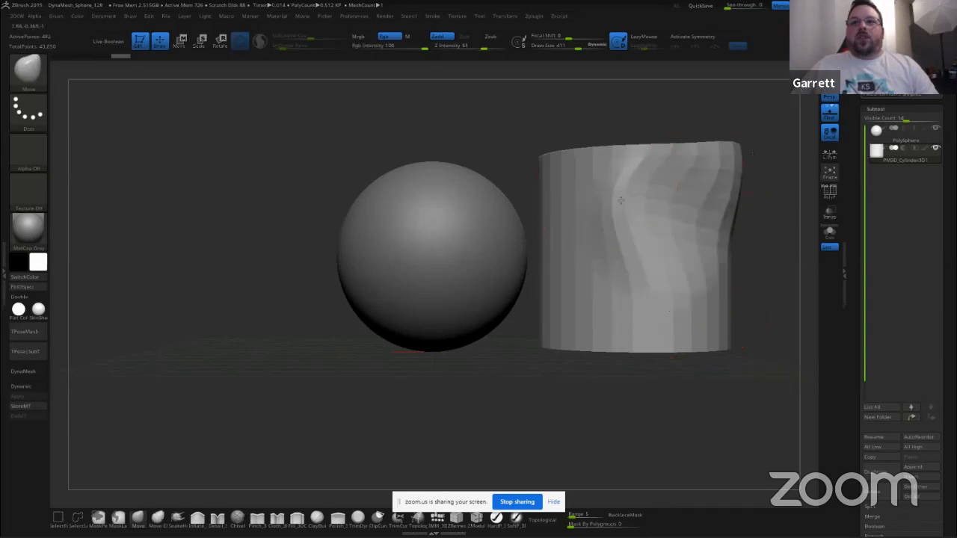
{"action": "mouse_move", "coordinate": [589, 262]}
{"action": "left_mouse_down"}
{"action": "mouse_move", "coordinate": [645, 244]}
{"action": "mouse_move", "coordinate": [635, 214]}
{"action": "left_mouse_up"}
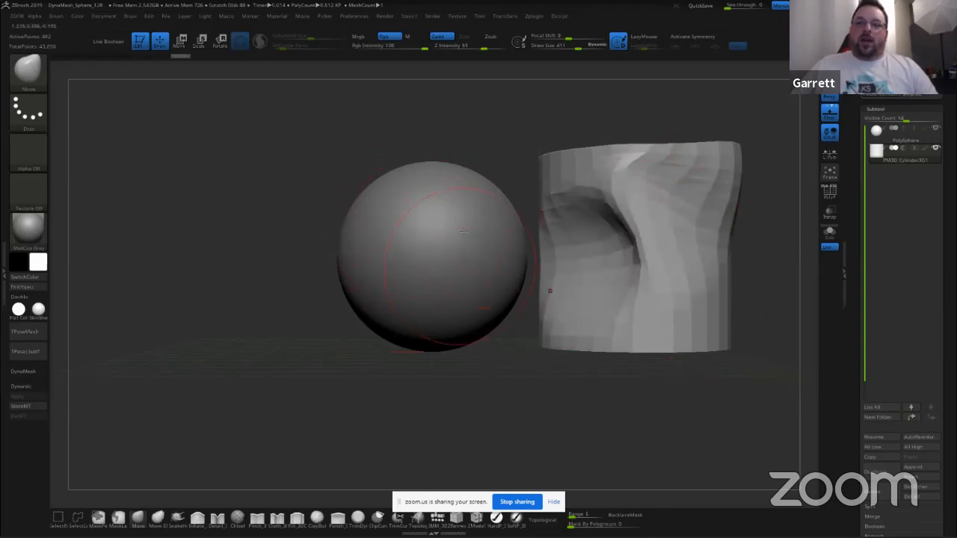
Step: Select the PolySphere subtool and reshape it with symmetric Move strokes, pulling its upper part up and its front downward
{"action": "left_click", "coordinate": [892, 142]}
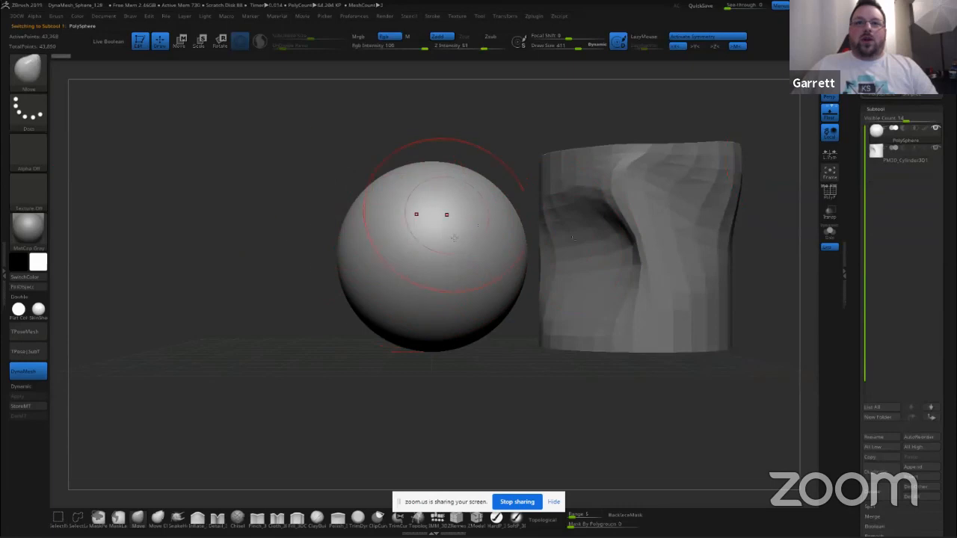
{"action": "left_click_drag", "start_coordinate": [468, 201], "coordinate": [470, 171]}
{"action": "left_click_drag", "start_coordinate": [459, 227], "coordinate": [504, 337]}
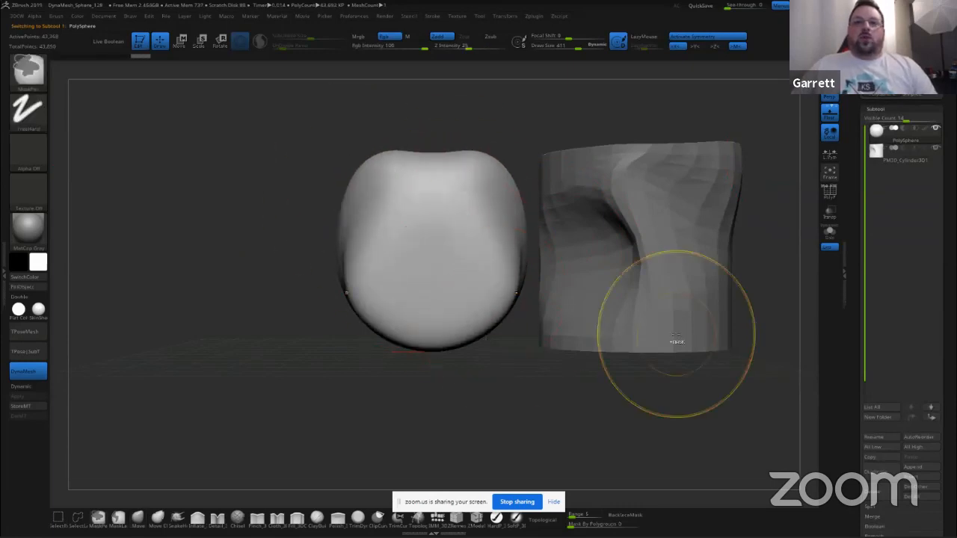
Step: Undo the Move strokes on the sphere while leaving the cylinder's deformation in place
{"action": "key", "text": "ctrl+z"}
{"action": "key", "text": "ctrl+z"}
{"action": "key", "text": "ctrl+z"}
{"action": "key", "text": "ctrl+z"}
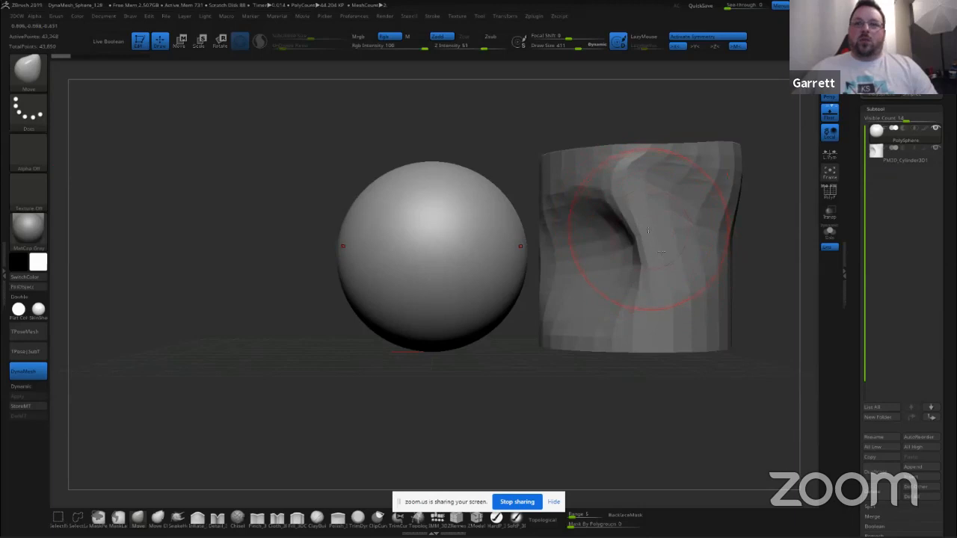
Step: Compare the mesh details of both subtools and redo the Move strokes on the sphere
{"action": "mouse_move", "coordinate": [896, 161]}
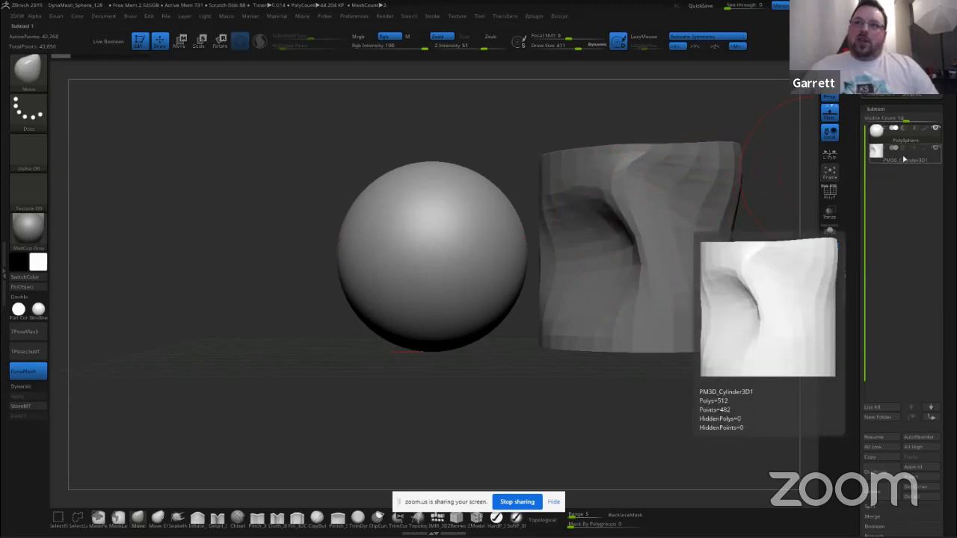
{"action": "mouse_move", "coordinate": [924, 142]}
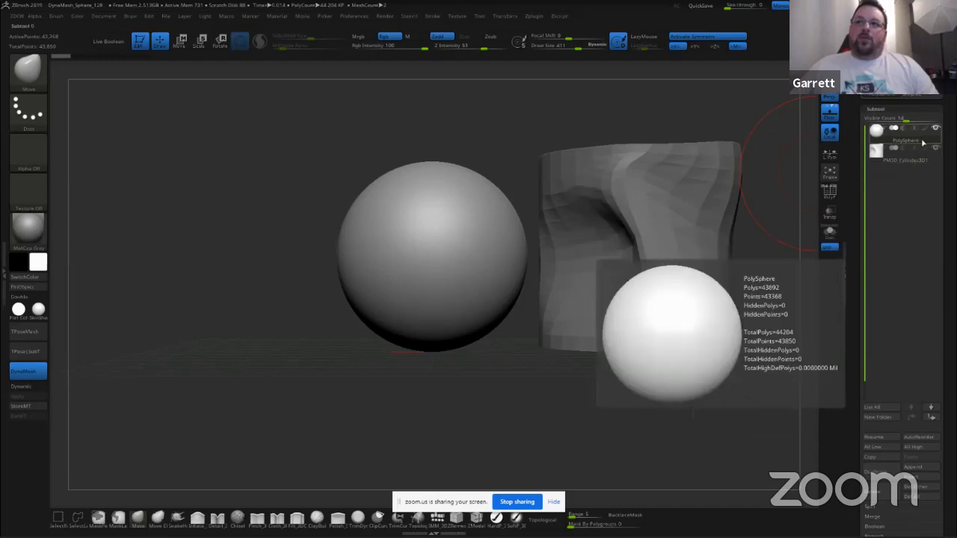
{"action": "key", "text": "ctrl+shift+z"}
{"action": "key", "text": "ctrl+shift+z"}
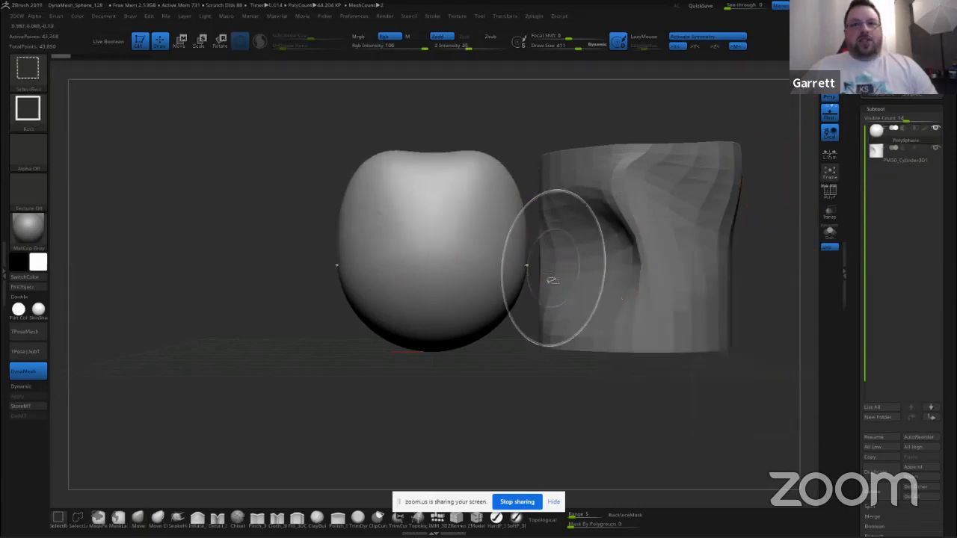
{"action": "key", "text": "ctrl+shift+z"}
{"action": "key", "text": "ctrl+shift+z"}
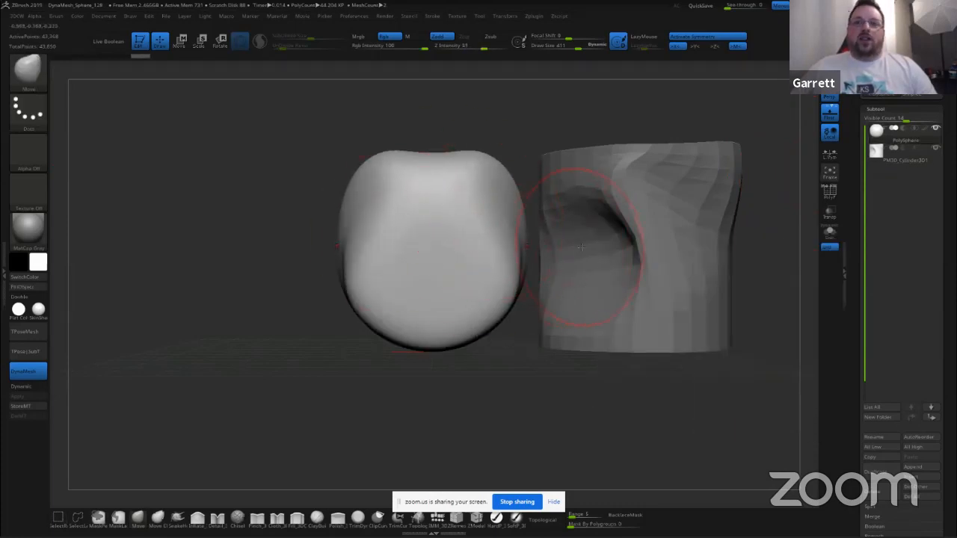
Step: Select the cylinder subtool and distort it with Move strokes, pulling its side outward, its lower front down and its upper edge up
{"action": "left_click", "coordinate": [914, 162]}
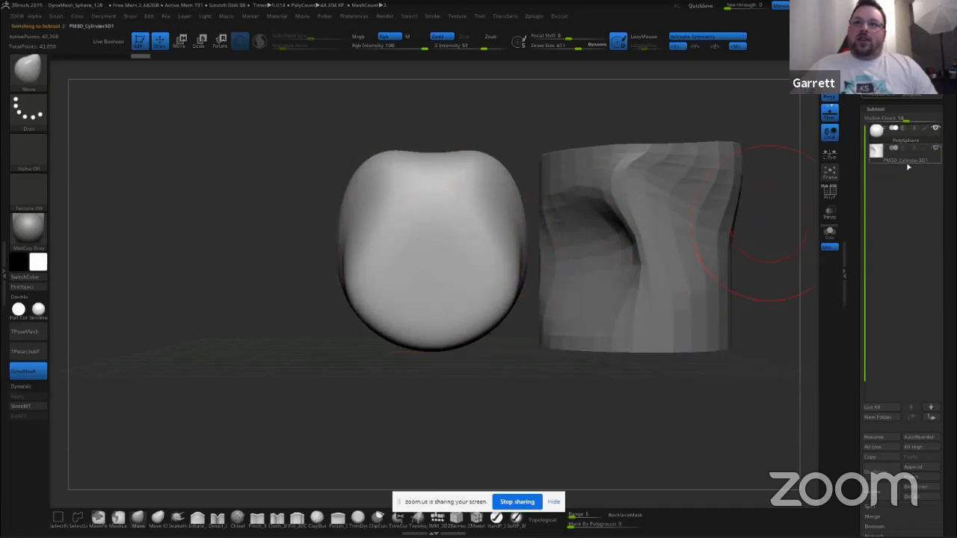
{"action": "left_click_drag", "start_coordinate": [702, 194], "coordinate": [739, 157]}
{"action": "left_click_drag", "start_coordinate": [714, 243], "coordinate": [740, 258]}
{"action": "mouse_move", "coordinate": [658, 291]}
{"action": "left_mouse_down"}
{"action": "mouse_move", "coordinate": [623, 338]}
{"action": "mouse_move", "coordinate": [605, 385]}
{"action": "left_mouse_up"}
{"action": "mouse_move", "coordinate": [624, 276]}
{"action": "left_mouse_down"}
{"action": "mouse_move", "coordinate": [589, 202]}
{"action": "mouse_move", "coordinate": [590, 107]}
{"action": "left_mouse_up"}
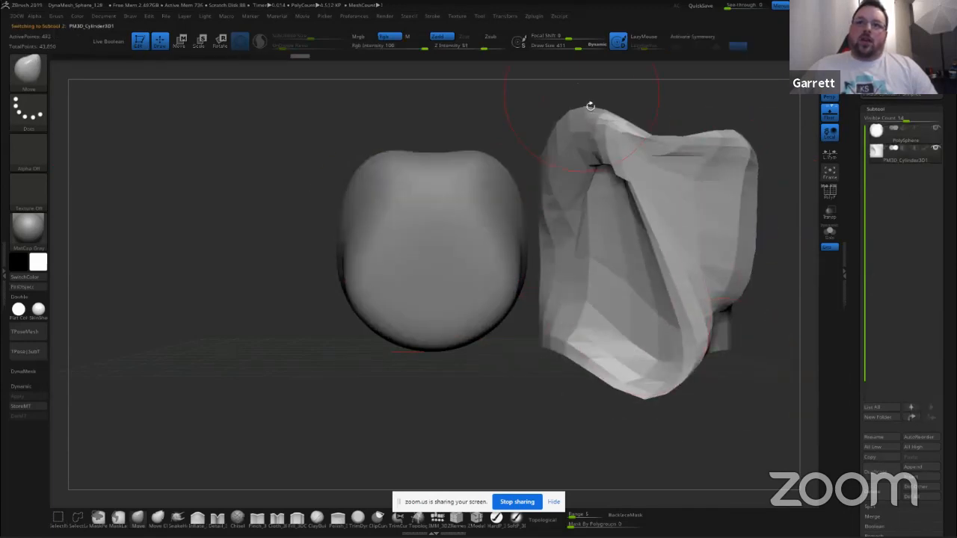
Step: Select the PolySphere subtool and undo its Move strokes back to the plain sphere
{"action": "left_click", "coordinate": [897, 131]}
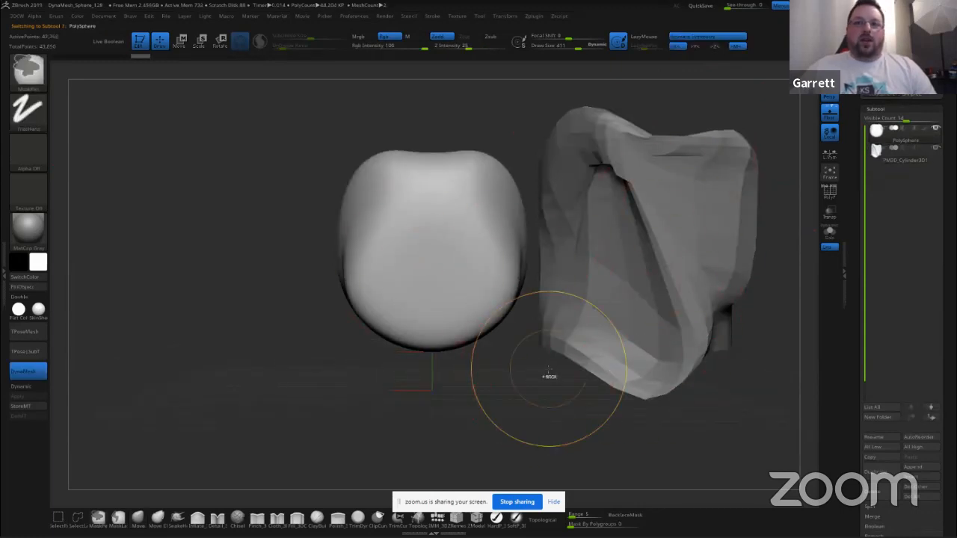
{"action": "key", "text": "ctrl+z"}
{"action": "key", "text": "ctrl+z"}
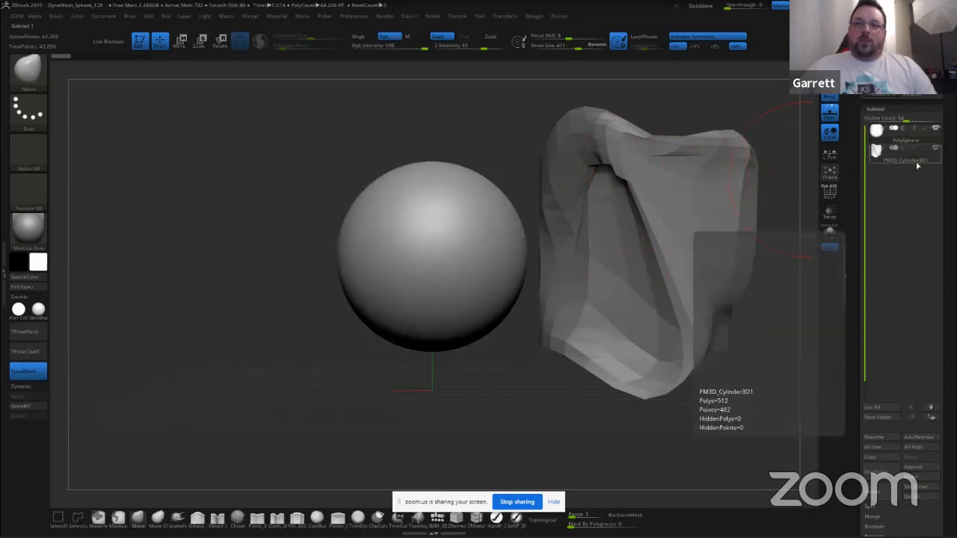
Step: Select the cylinder subtool and undo all its Move strokes back to the original cylinder
{"action": "left_click", "coordinate": [718, 340], "text": "alt"}
{"action": "key", "text": "ctrl+z"}
{"action": "key", "text": "ctrl+z"}
{"action": "key", "text": "ctrl+z"}
{"action": "key", "text": "ctrl+z"}
{"action": "key", "text": "ctrl+z"}
{"action": "key", "text": "ctrl+z"}
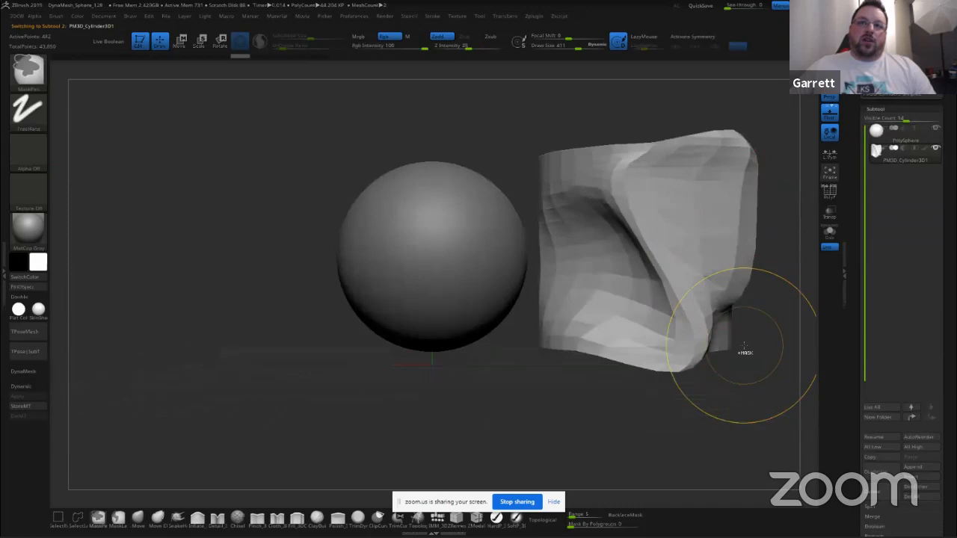
{"action": "key", "text": "ctrl+z"}
{"action": "key", "text": "ctrl+z"}
{"action": "key", "text": "ctrl+z"}
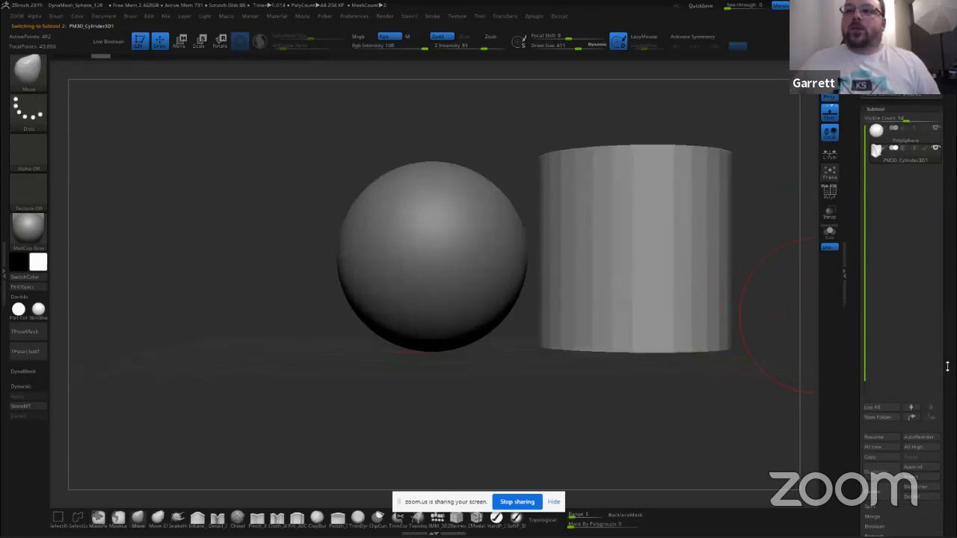
Step: Delete the cylinder subtool, leaving only the PolySphere in the subtool list
{"action": "left_click_drag", "start_coordinate": [947, 366], "coordinate": [954, 349]}
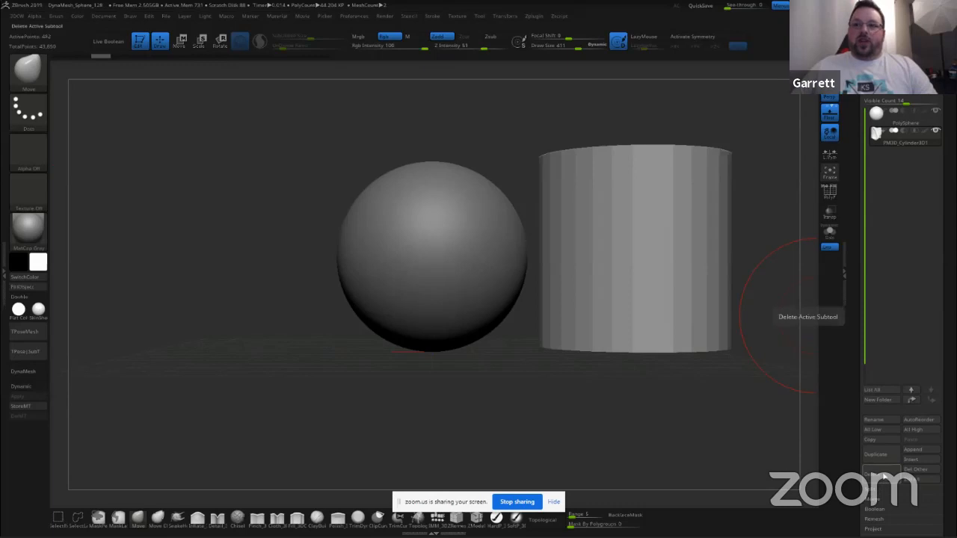
{"action": "left_click", "coordinate": [885, 480]}
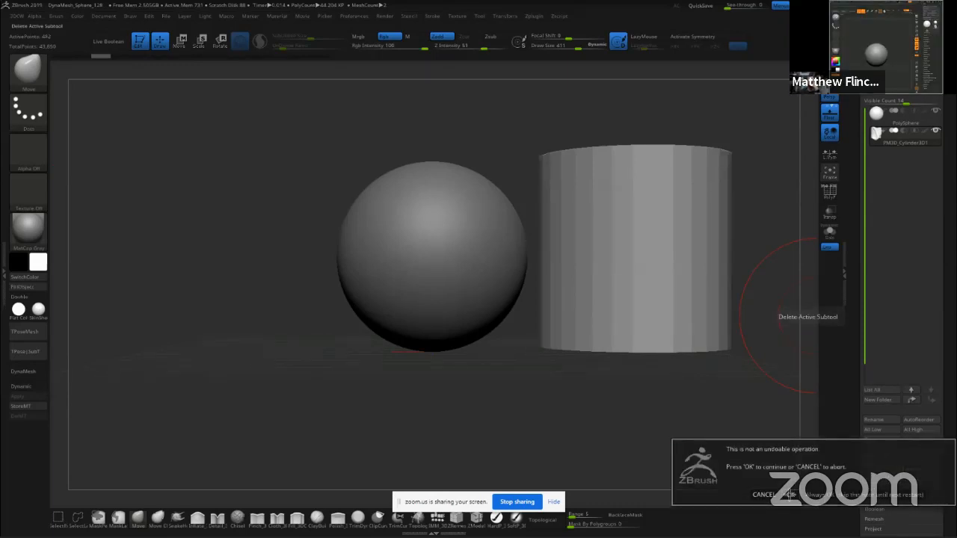
{"action": "left_click", "coordinate": [789, 494]}
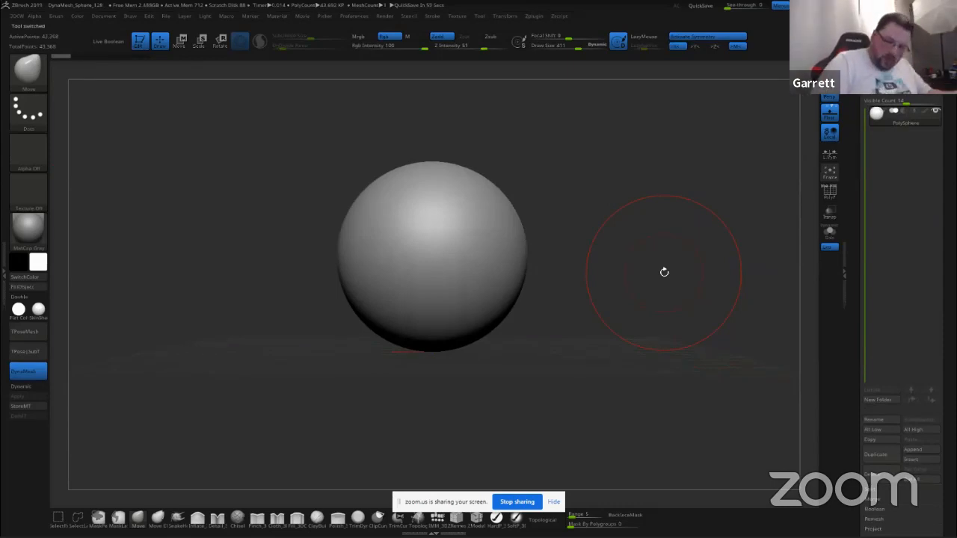
{"action": "mouse_move", "coordinate": [903, 115]}
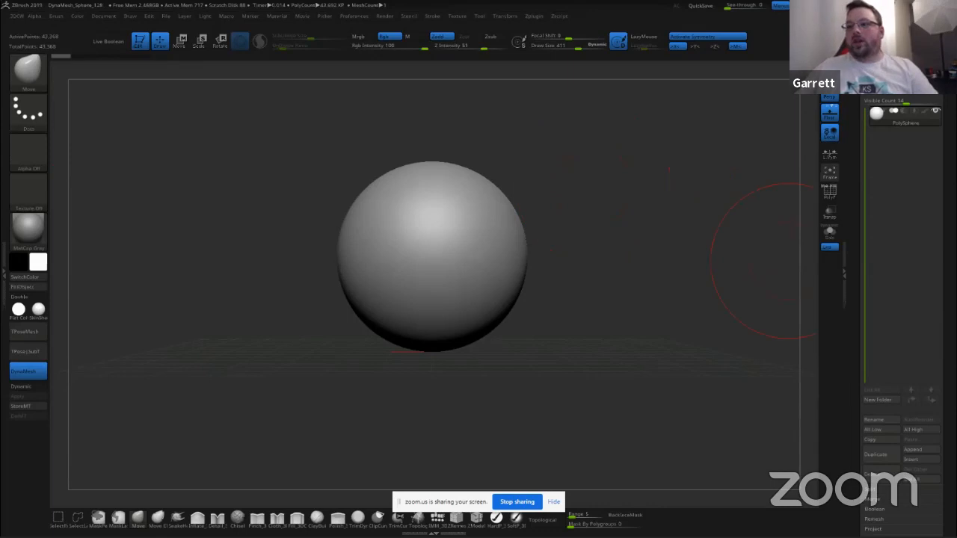
{"action": "key", "text": "super+d"}
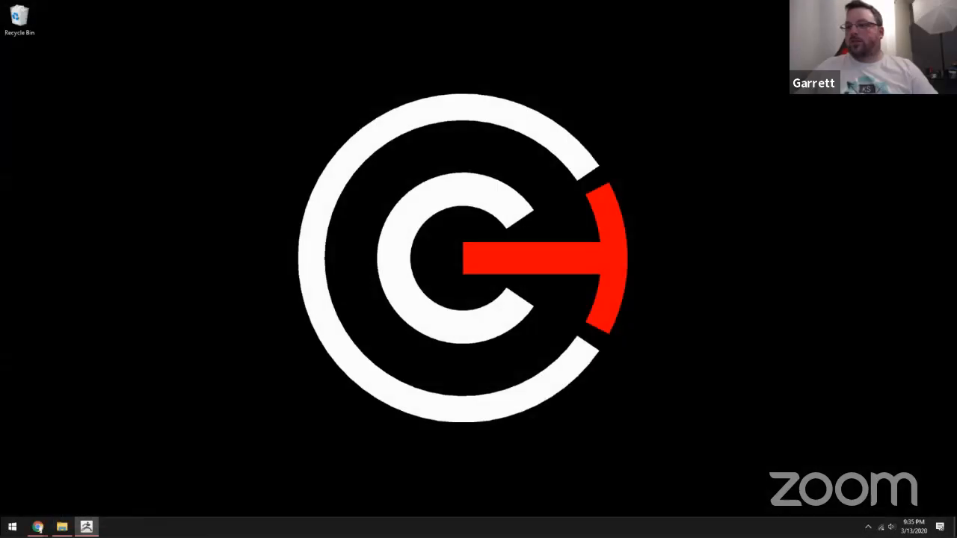
{"action": "key", "text": "super+d"}
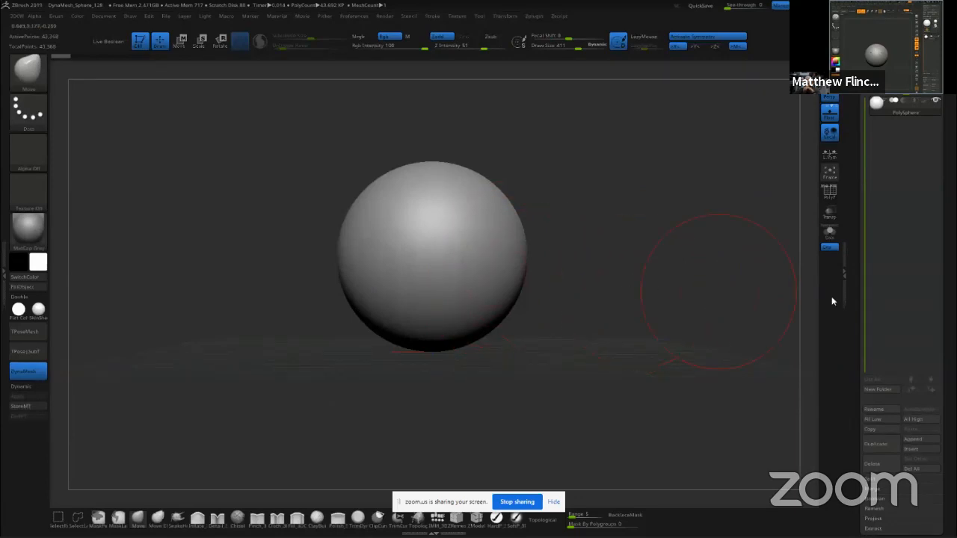
{"action": "left_click_drag", "start_coordinate": [948, 305], "coordinate": [948, 238]}
{"action": "left_click_drag", "start_coordinate": [947, 369], "coordinate": [945, 220]}
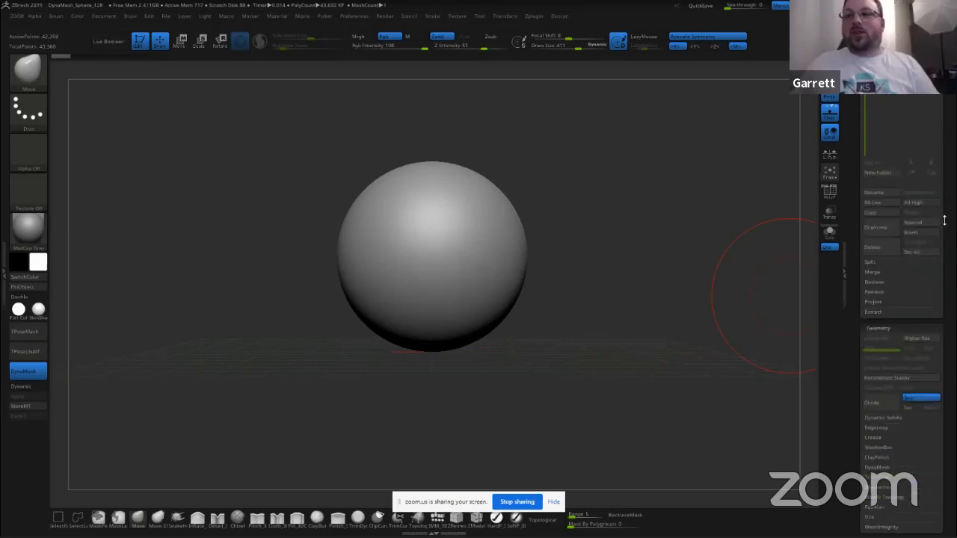
{"action": "mouse_move", "coordinate": [947, 314]}
{"action": "left_mouse_down"}
{"action": "mouse_move", "coordinate": [948, 209]}
{"action": "mouse_move", "coordinate": [946, 296]}
{"action": "left_mouse_up"}
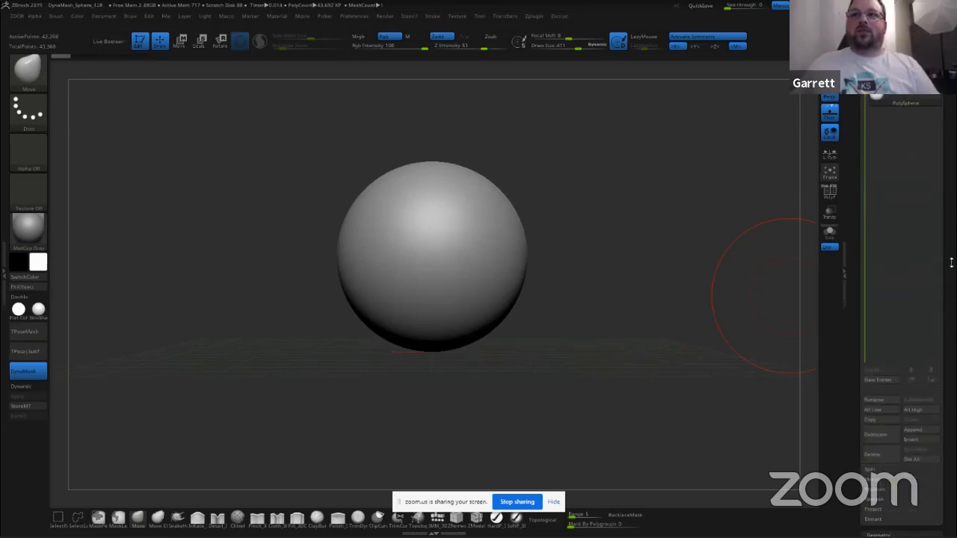
{"action": "left_click_drag", "start_coordinate": [951, 262], "coordinate": [940, 448]}
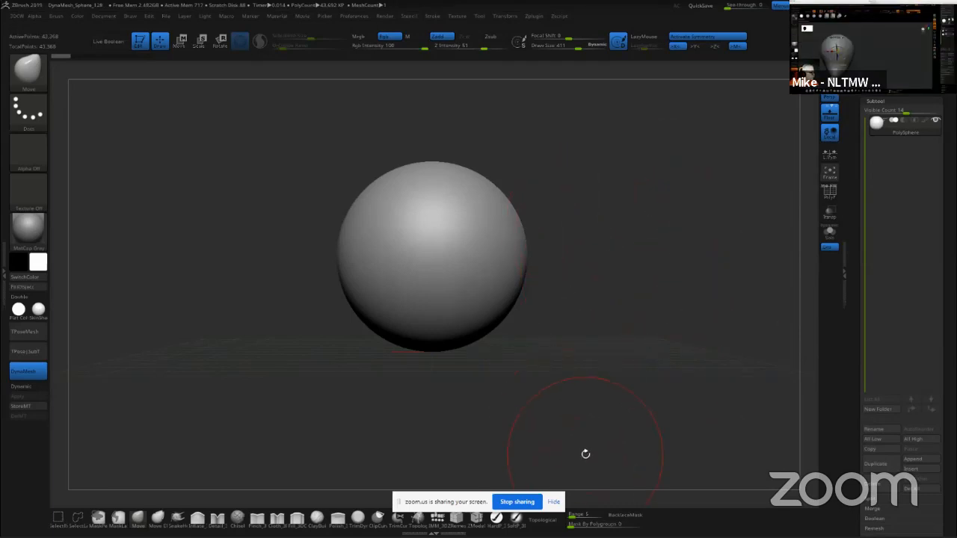
{"action": "left_click", "coordinate": [516, 502]}
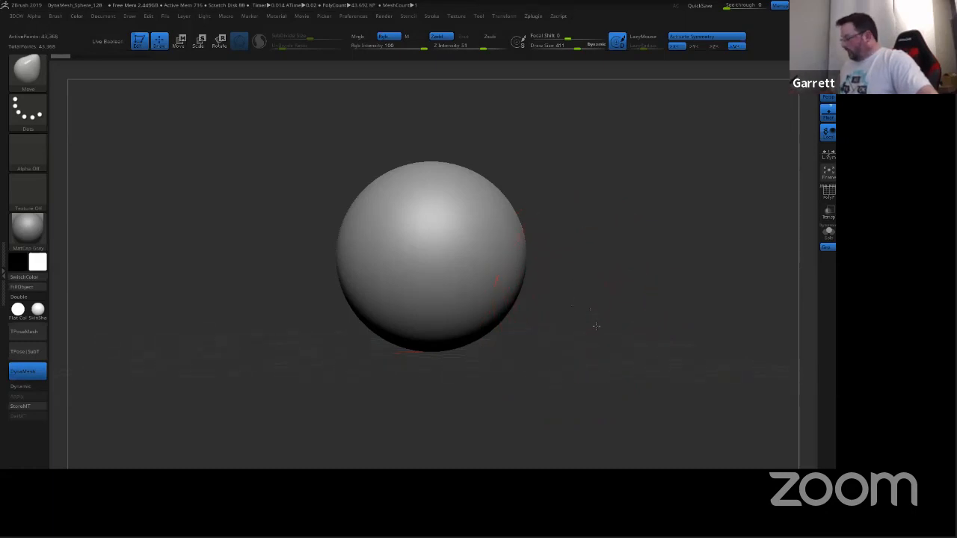
Step: Try the Detail_3DCW brush at draw size 230 with symmetric strokes on the sphere's front, and undo them
{"action": "key", "text": "s"}
{"action": "left_click_drag", "start_coordinate": [587, 307], "coordinate": [597, 308]}
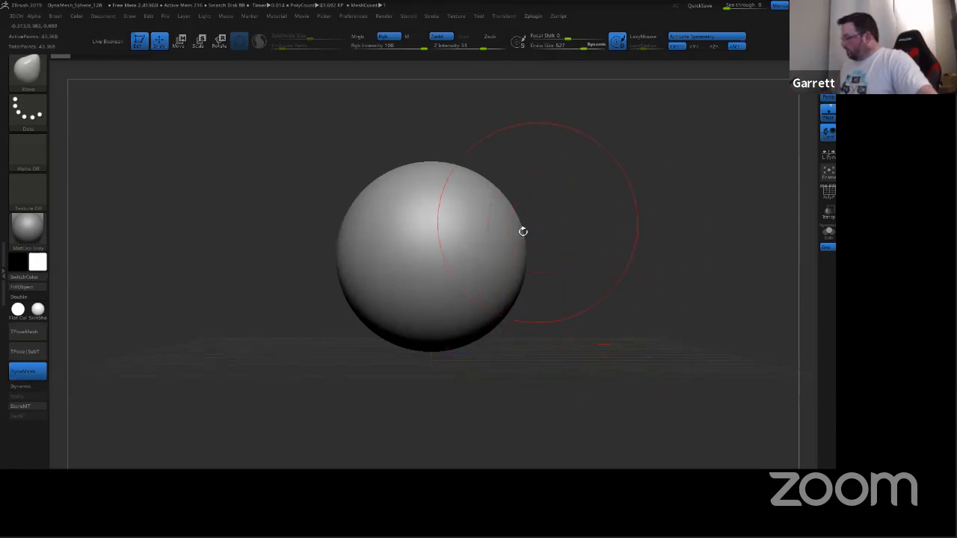
{"action": "key", "text": "s"}
{"action": "left_click_drag", "start_coordinate": [572, 269], "coordinate": [565, 268]}
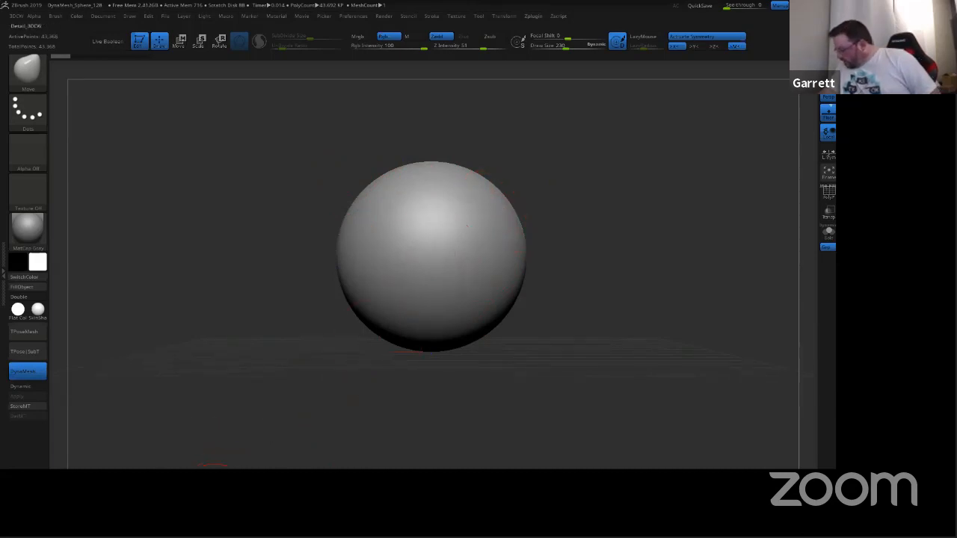
{"action": "left_click", "coordinate": [209, 510]}
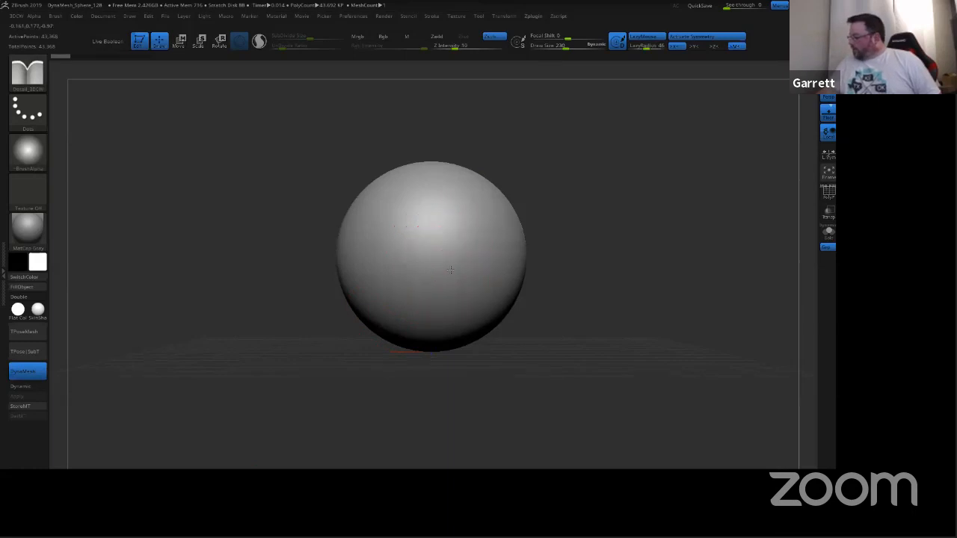
{"action": "mouse_move", "coordinate": [445, 263]}
{"action": "left_mouse_down"}
{"action": "mouse_move", "coordinate": [496, 228]}
{"action": "mouse_move", "coordinate": [526, 222]}
{"action": "mouse_move", "coordinate": [436, 193]}
{"action": "left_mouse_up"}
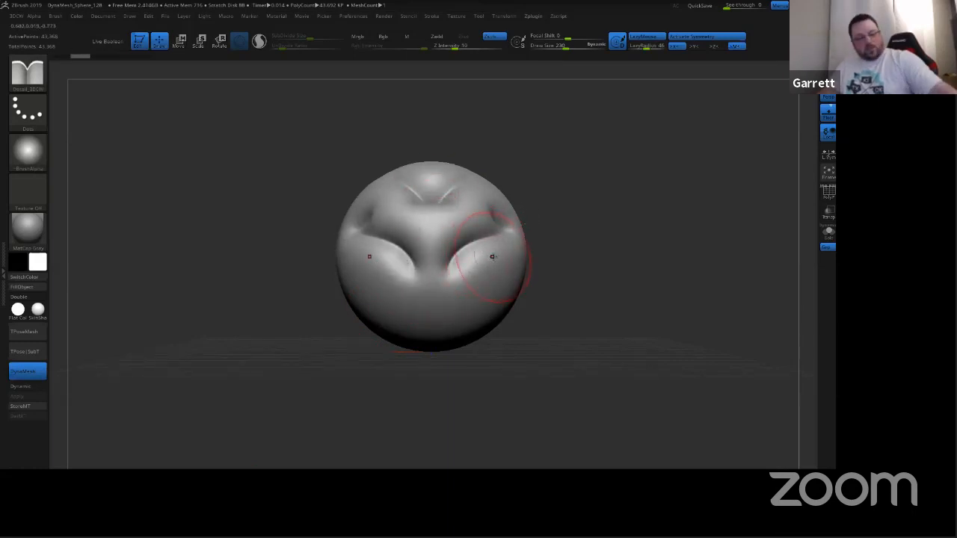
{"action": "key", "text": "ctrl+z"}
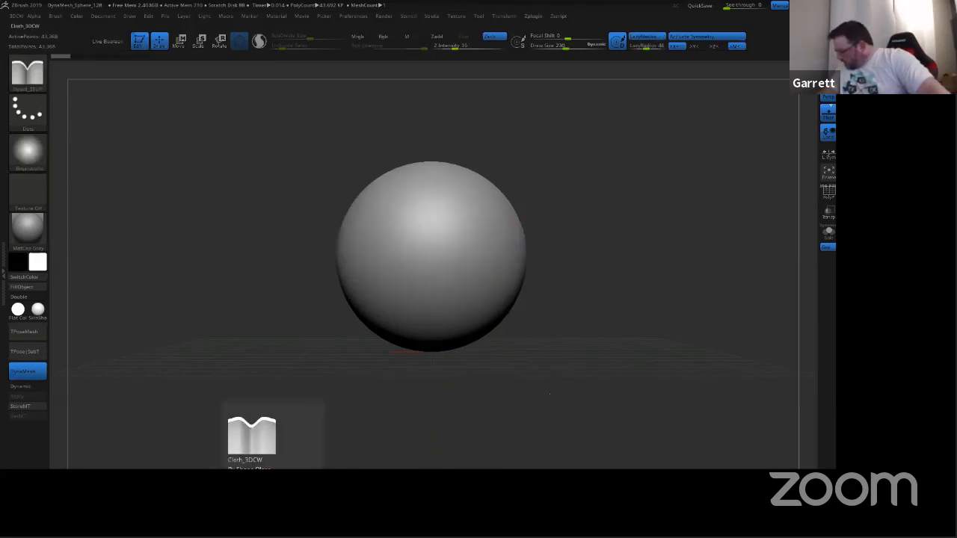
Step: Switch to the Cloth_3DCW brush, undo a test stroke on the sphere, and set the draw size to 88
{"action": "left_click", "coordinate": [270, 493]}
{"action": "mouse_move", "coordinate": [414, 293]}
{"action": "left_mouse_down"}
{"action": "mouse_move", "coordinate": [489, 240]}
{"action": "mouse_move", "coordinate": [491, 210]}
{"action": "mouse_move", "coordinate": [465, 196]}
{"action": "mouse_move", "coordinate": [440, 223]}
{"action": "mouse_move", "coordinate": [476, 308]}
{"action": "mouse_move", "coordinate": [445, 318]}
{"action": "mouse_move", "coordinate": [497, 239]}
{"action": "mouse_move", "coordinate": [455, 216]}
{"action": "mouse_move", "coordinate": [441, 224]}
{"action": "mouse_move", "coordinate": [448, 198]}
{"action": "left_mouse_up"}
{"action": "key", "text": "ctrl+z"}
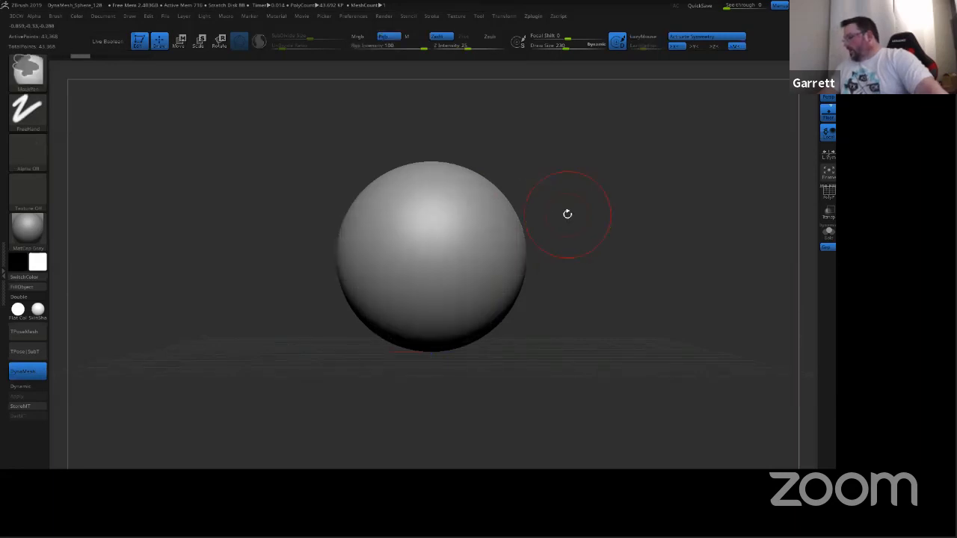
{"action": "key", "text": "s"}
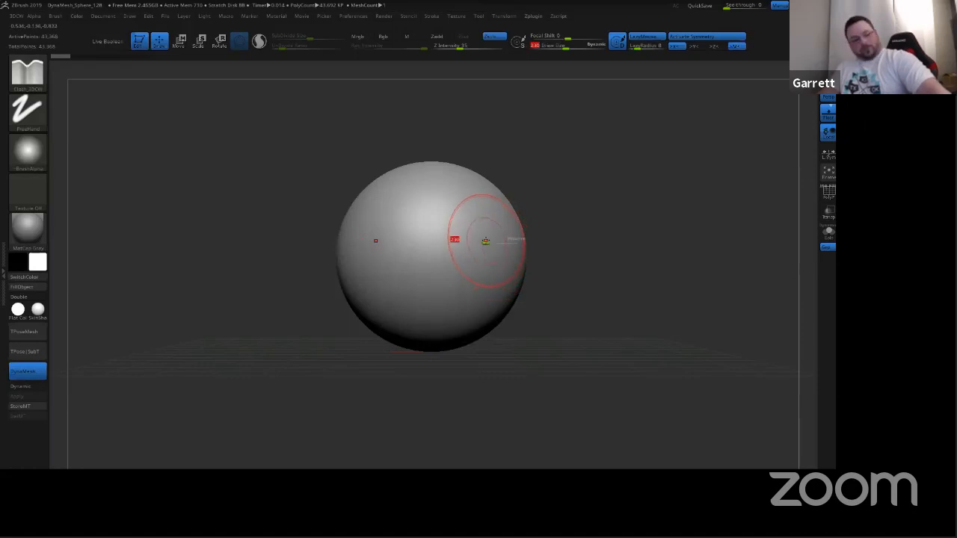
{"action": "mouse_move", "coordinate": [486, 242]}
{"action": "left_mouse_down"}
{"action": "mouse_move", "coordinate": [474, 242]}
{"action": "mouse_move", "coordinate": [474, 253]}
{"action": "mouse_move", "coordinate": [497, 223]}
{"action": "mouse_move", "coordinate": [452, 188]}
{"action": "mouse_move", "coordinate": [488, 184]}
{"action": "mouse_move", "coordinate": [493, 196]}
{"action": "left_mouse_up"}
Step: Try winding symmetric Cloth_3DCW strokes on the sphere's front and undo them
{"action": "mouse_move", "coordinate": [453, 232]}
{"action": "left_mouse_down"}
{"action": "mouse_move", "coordinate": [443, 255]}
{"action": "mouse_move", "coordinate": [454, 293]}
{"action": "mouse_move", "coordinate": [510, 297]}
{"action": "left_mouse_up"}
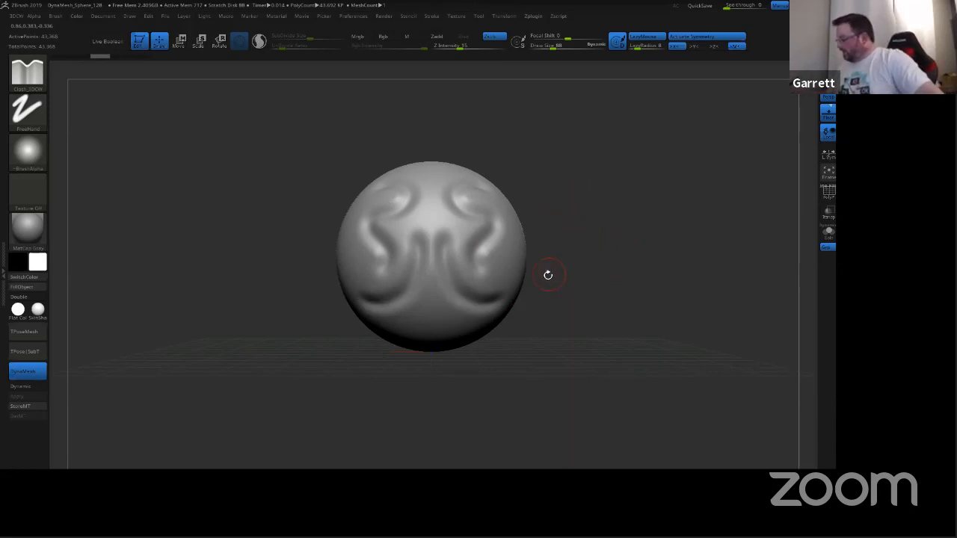
{"action": "key", "text": "ctrl+z"}
{"action": "key", "text": "ctrl+z"}
{"action": "key", "text": "ctrl+z"}
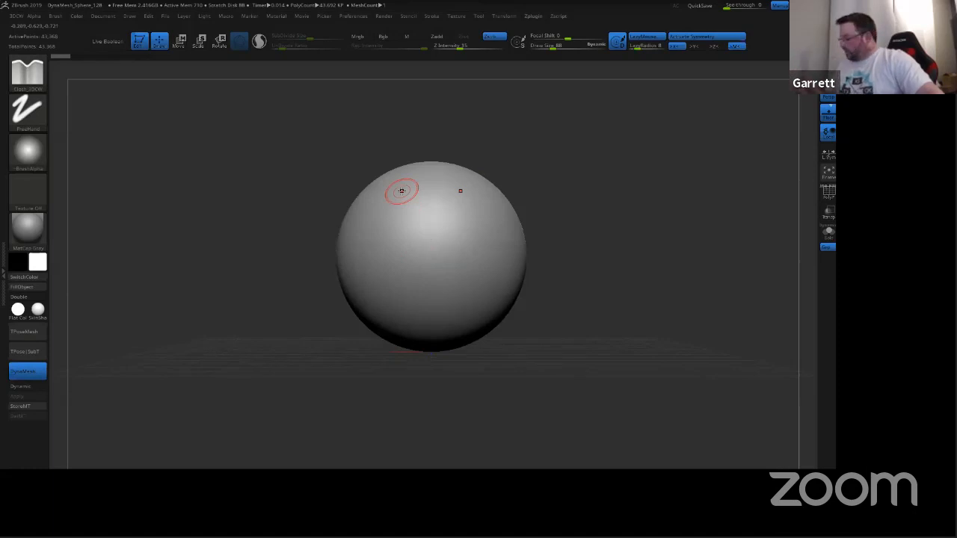
Step: Sculpt symmetric curled folds on the sphere's front and fine wrinkles across its upper part with Cloth_3DCW strokes
{"action": "mouse_move", "coordinate": [457, 212]}
{"action": "left_mouse_down"}
{"action": "mouse_move", "coordinate": [498, 254]}
{"action": "mouse_move", "coordinate": [490, 278]}
{"action": "mouse_move", "coordinate": [449, 243]}
{"action": "mouse_move", "coordinate": [452, 288]}
{"action": "mouse_move", "coordinate": [486, 306]}
{"action": "mouse_move", "coordinate": [514, 273]}
{"action": "left_mouse_up"}
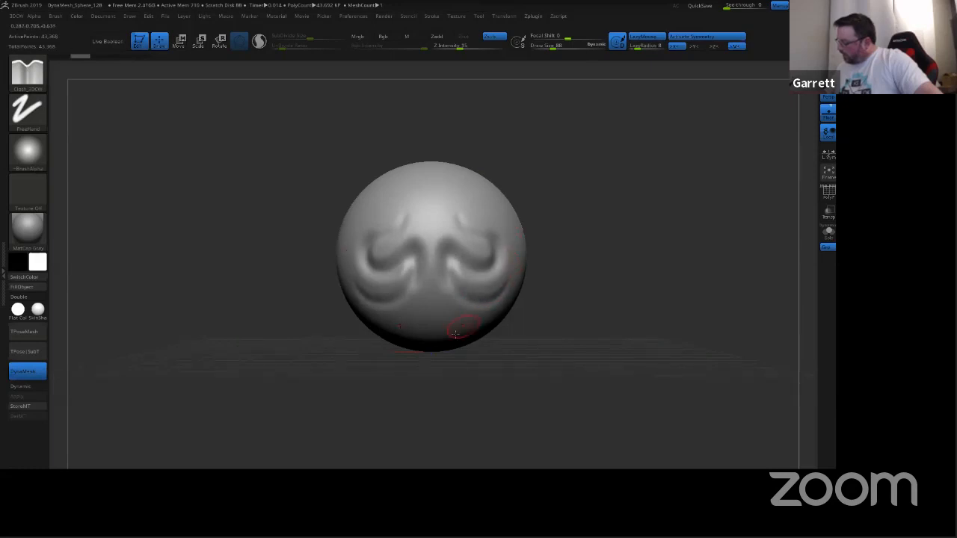
{"action": "left_click_drag", "start_coordinate": [440, 312], "coordinate": [448, 205]}
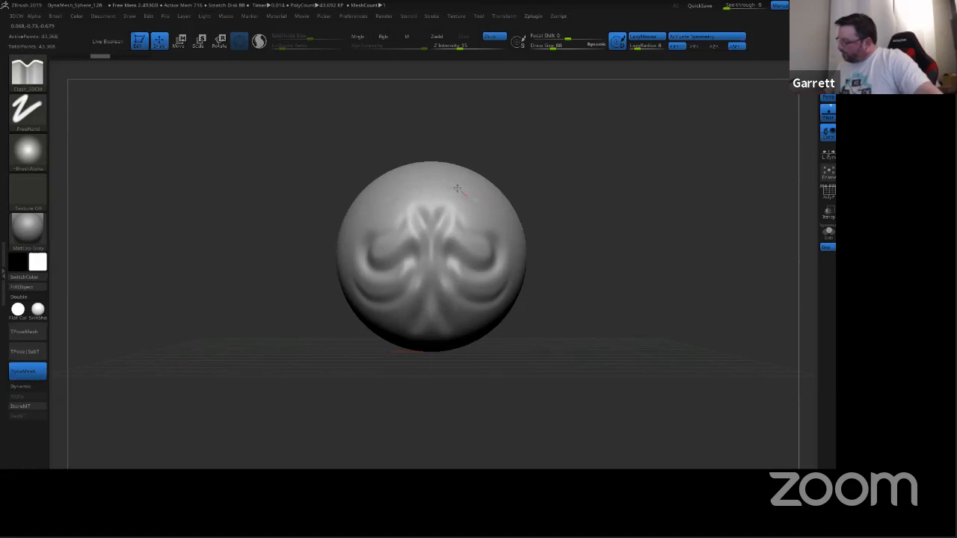
{"action": "mouse_move", "coordinate": [456, 187]}
{"action": "left_mouse_down"}
{"action": "mouse_move", "coordinate": [448, 179]}
{"action": "mouse_move", "coordinate": [461, 183]}
{"action": "left_mouse_up"}
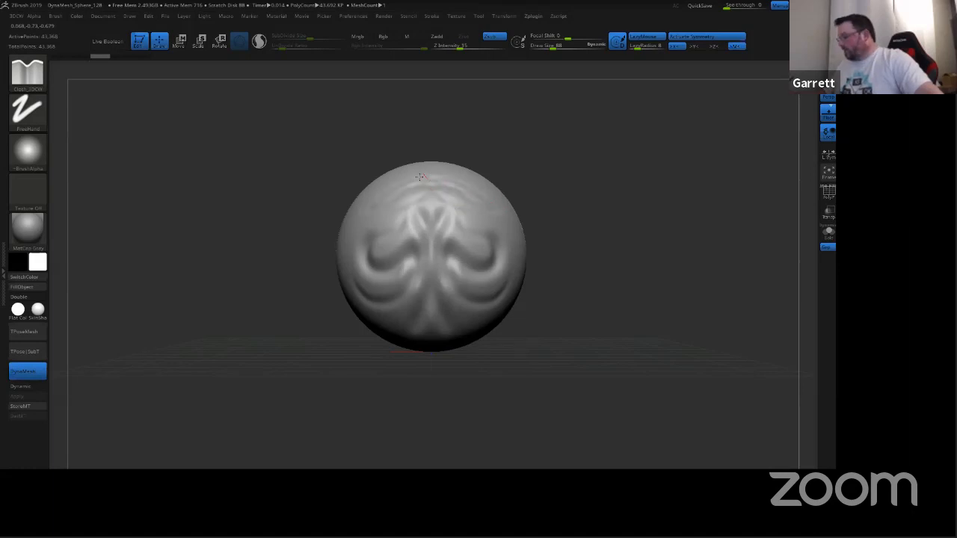
Step: Add long curved, crossing folds on the sphere's sides with symmetric Cloth_3DCW strokes
{"action": "mouse_move", "coordinate": [570, 194]}
{"action": "left_mouse_down"}
{"action": "mouse_move", "coordinate": [521, 214]}
{"action": "mouse_move", "coordinate": [557, 224]}
{"action": "mouse_move", "coordinate": [566, 242]}
{"action": "left_mouse_up"}
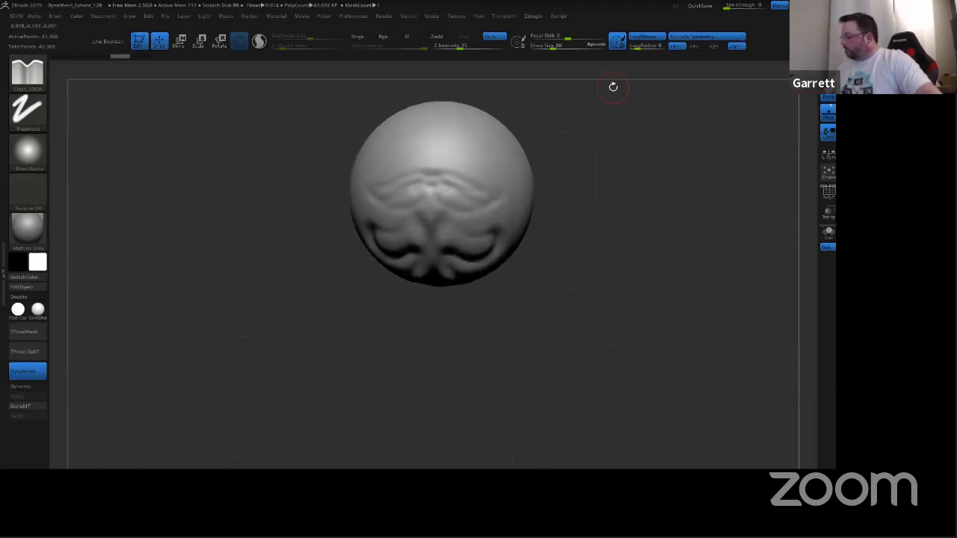
{"action": "left_click_drag", "start_coordinate": [604, 202], "coordinate": [562, 167]}
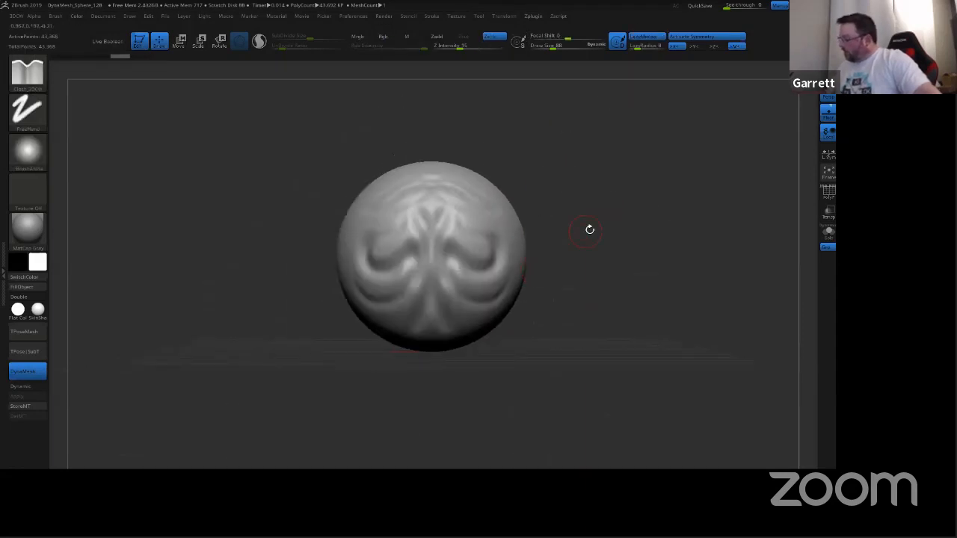
{"action": "mouse_move", "coordinate": [589, 229]}
{"action": "left_mouse_down"}
{"action": "mouse_move", "coordinate": [568, 247]}
{"action": "mouse_move", "coordinate": [510, 179]}
{"action": "left_mouse_up"}
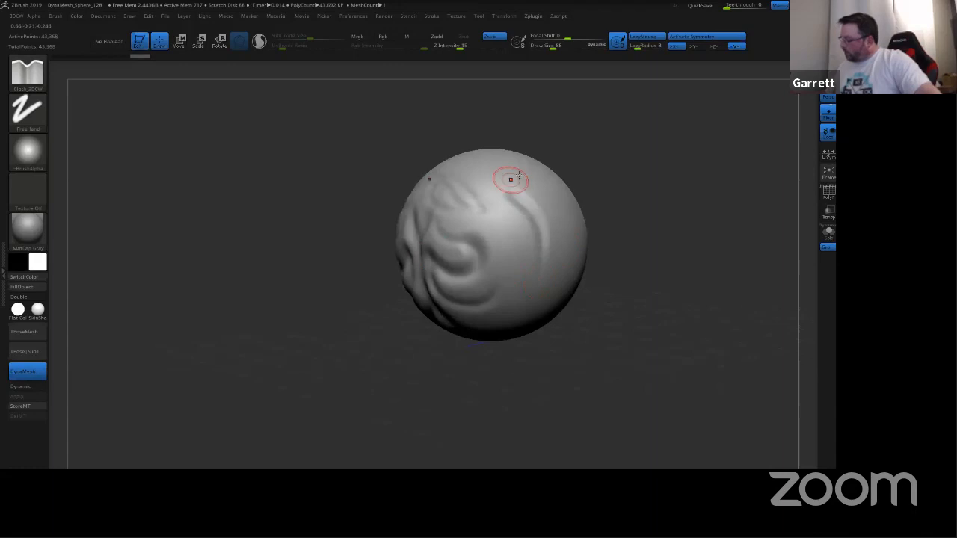
{"action": "mouse_move", "coordinate": [526, 288]}
{"action": "left_mouse_down"}
{"action": "mouse_move", "coordinate": [548, 211]}
{"action": "mouse_move", "coordinate": [562, 196]}
{"action": "left_mouse_up"}
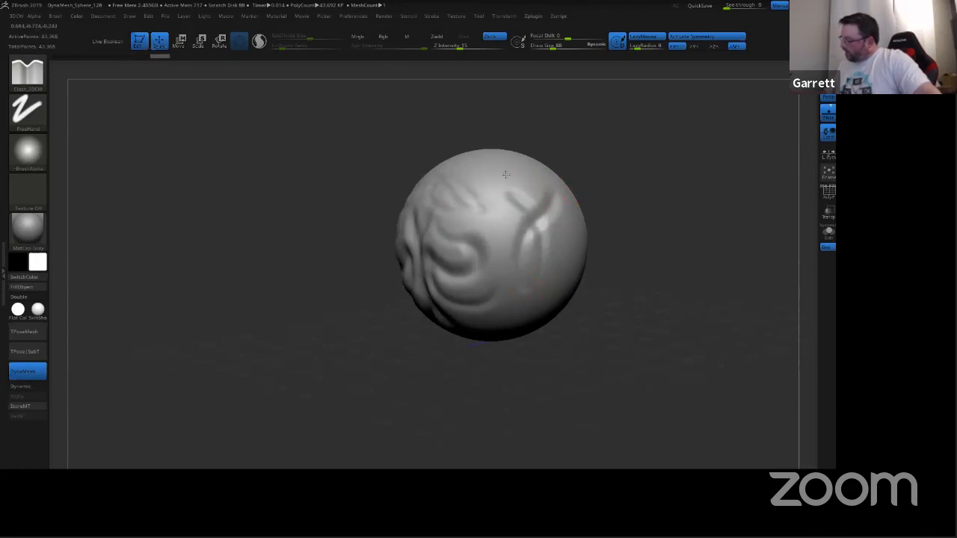
{"action": "mouse_move", "coordinate": [507, 176]}
{"action": "left_mouse_down"}
{"action": "mouse_move", "coordinate": [557, 248]}
{"action": "mouse_move", "coordinate": [504, 295]}
{"action": "mouse_move", "coordinate": [499, 186]}
{"action": "left_mouse_up"}
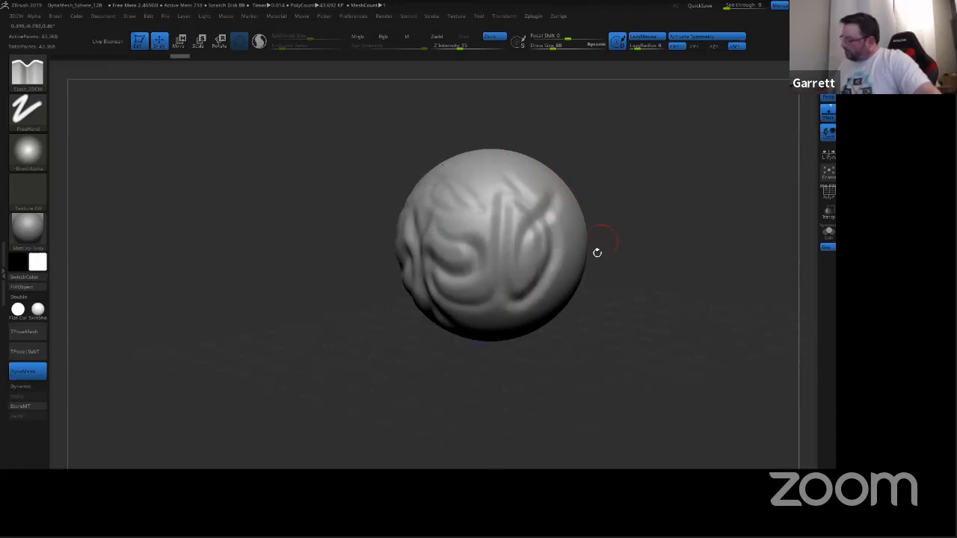
{"action": "left_click_drag", "start_coordinate": [594, 319], "coordinate": [624, 305]}
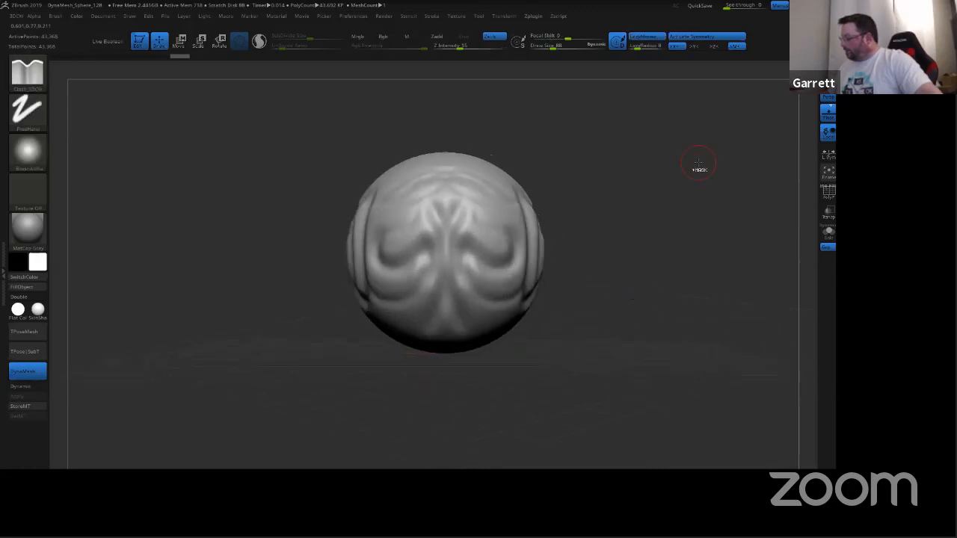
Step: Undo the side folds and the upper wrinkles, keeping the curled folds on the sphere's front
{"action": "key", "text": "ctrl+z"}
{"action": "key", "text": "ctrl+z"}
{"action": "key", "text": "ctrl+z"}
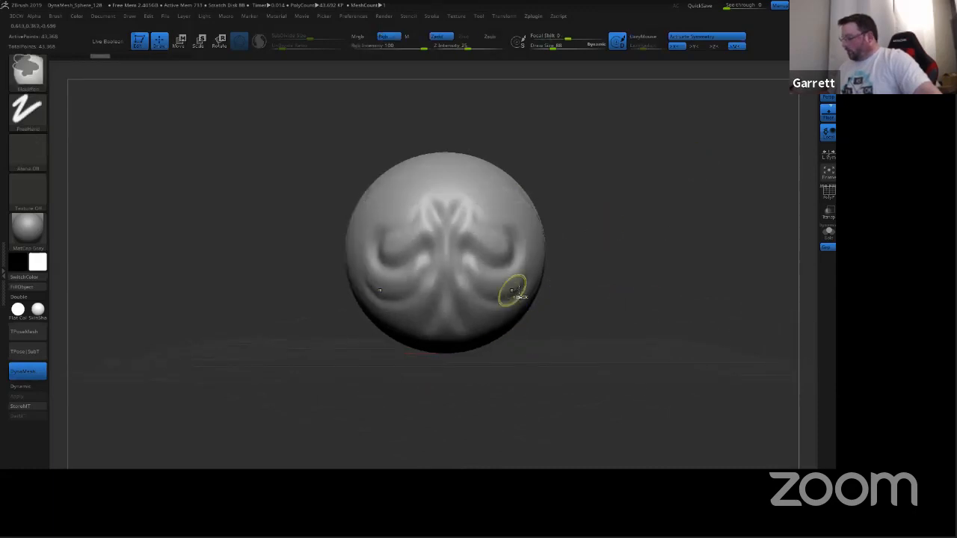
Step: Undo all the remaining curled folds on the front of the sphere
{"action": "key", "text": "ctrl+z"}
{"action": "key", "text": "ctrl+z"}
{"action": "key", "text": "ctrl+z"}
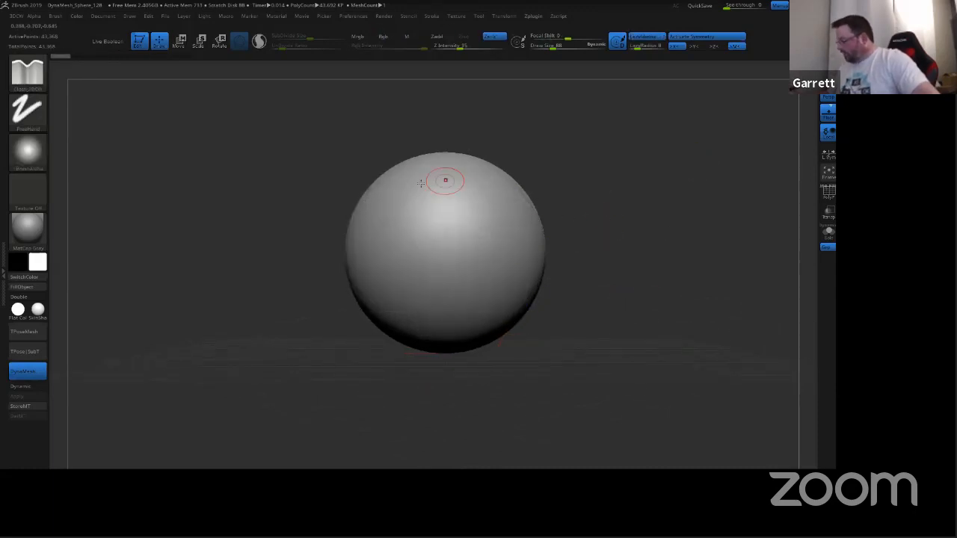
Step: Select the Move brush and set its draw size to 310
{"action": "key", "text": "b"}
{"action": "key", "text": "m"}
{"action": "key", "text": "v"}
{"action": "key", "text": "s"}
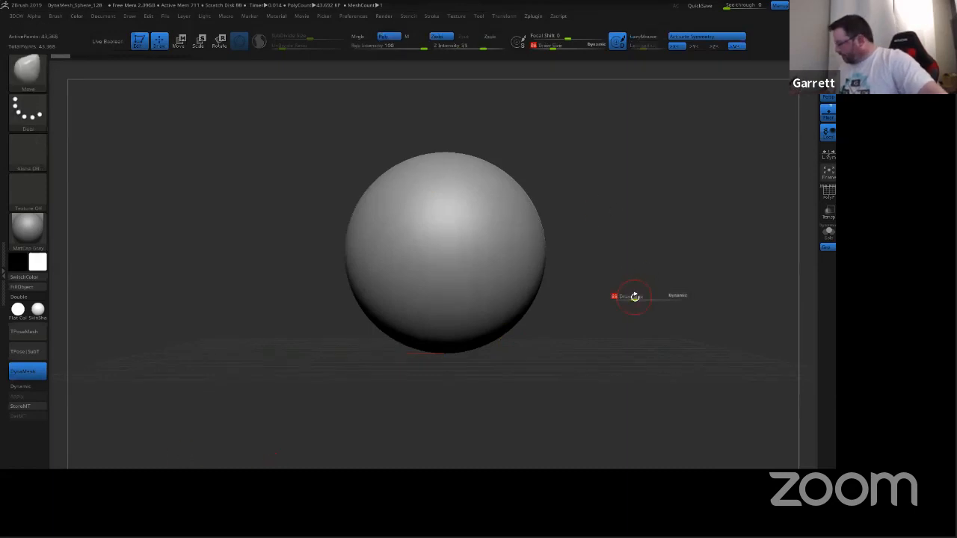
{"action": "left_click_drag", "start_coordinate": [634, 297], "coordinate": [659, 299]}
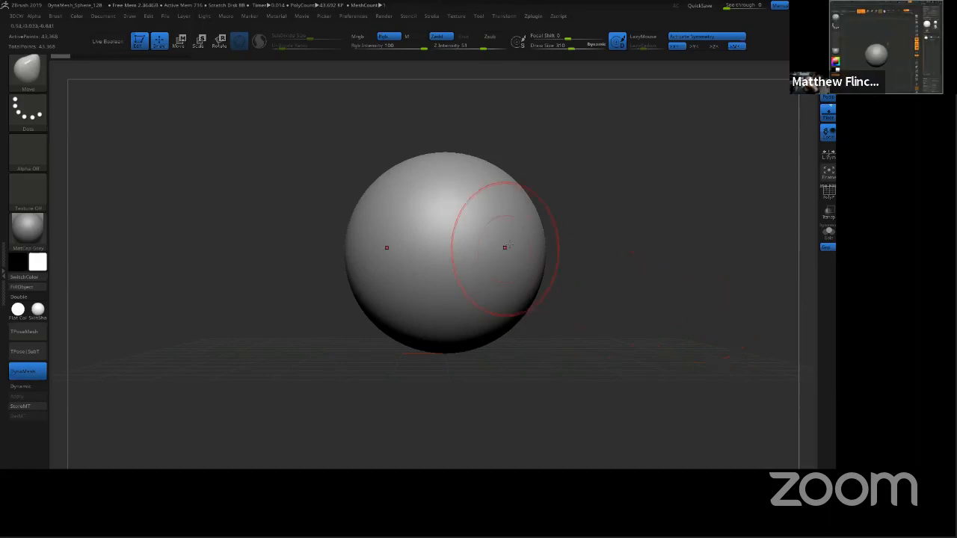
{"action": "left_click_drag", "start_coordinate": [578, 319], "coordinate": [648, 278]}
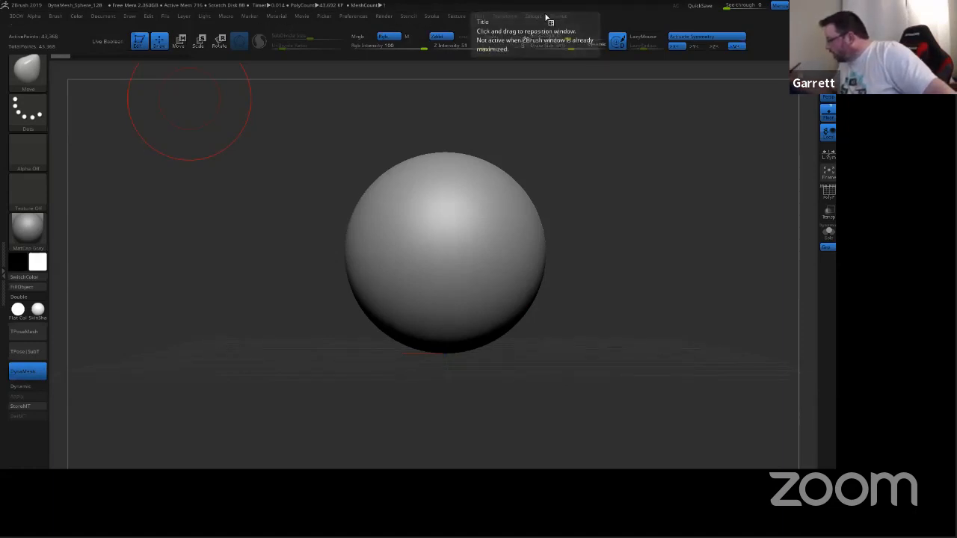
Step: Import the Ori concept sheet as a texture and add it to Spotlight
{"action": "left_click", "coordinate": [462, 17]}
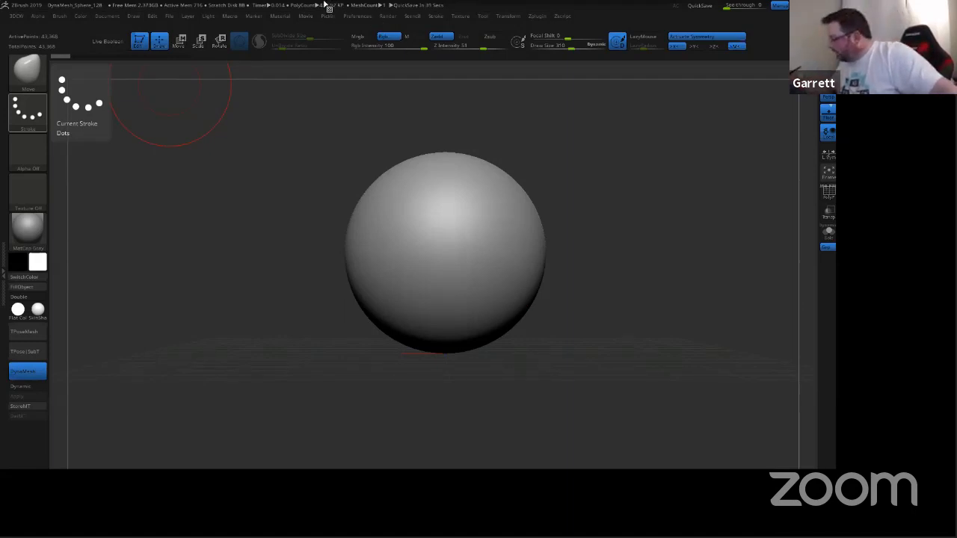
{"action": "left_click", "coordinate": [461, 16]}
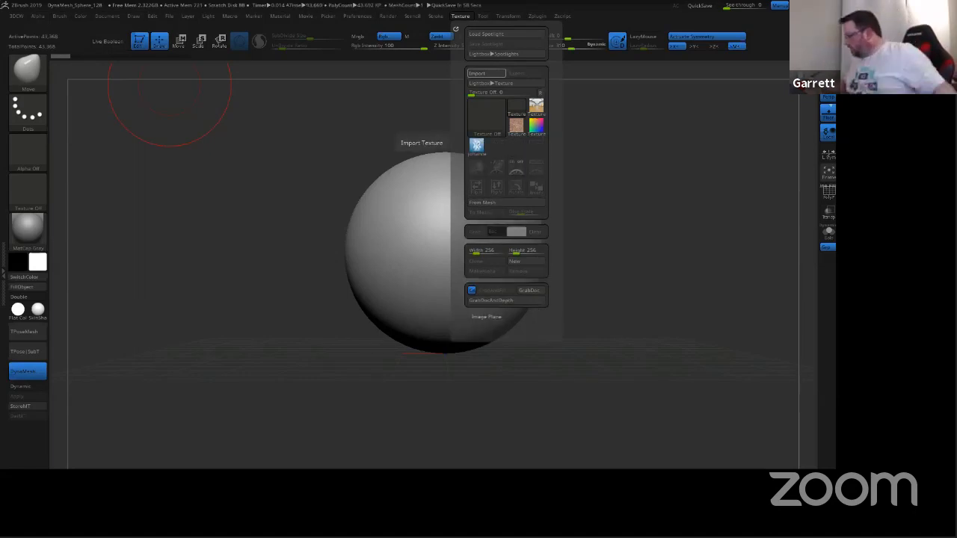
{"action": "left_click", "coordinate": [460, 16]}
{"action": "mouse_move", "coordinate": [479, 147]}
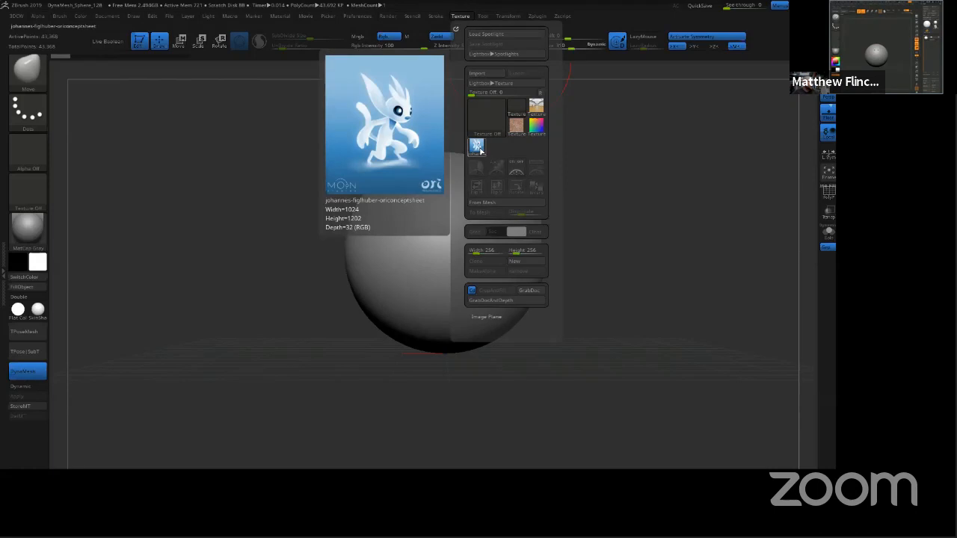
{"action": "left_click", "coordinate": [479, 147]}
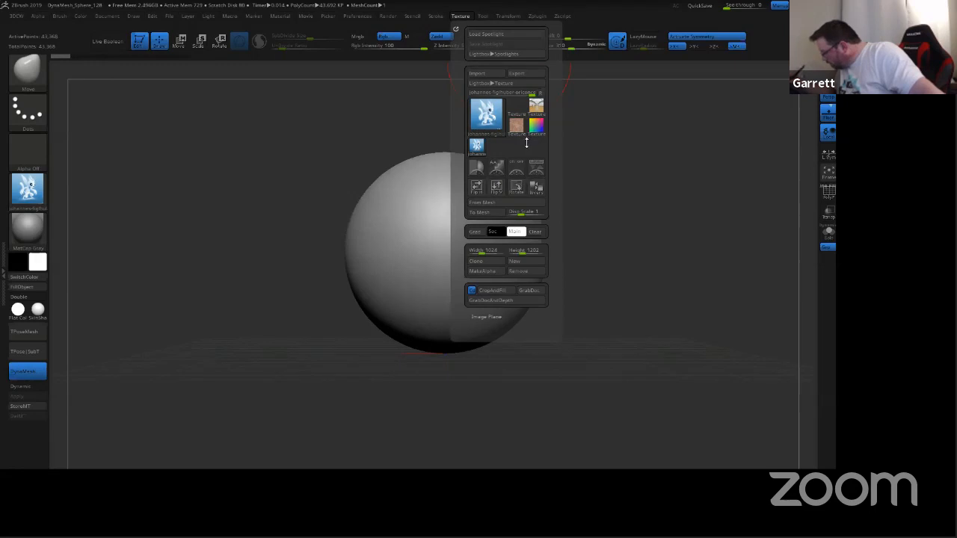
{"action": "mouse_move", "coordinate": [547, 126]}
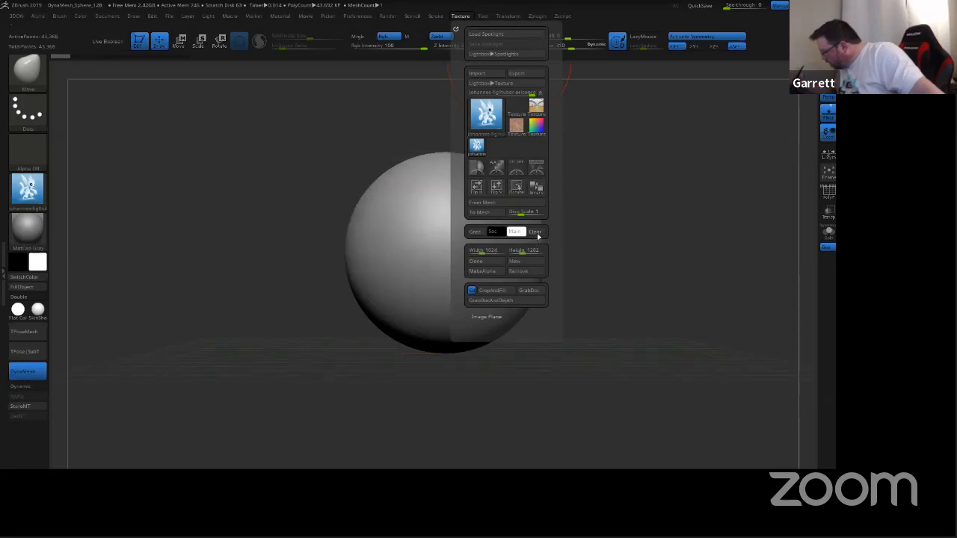
{"action": "left_click", "coordinate": [542, 171]}
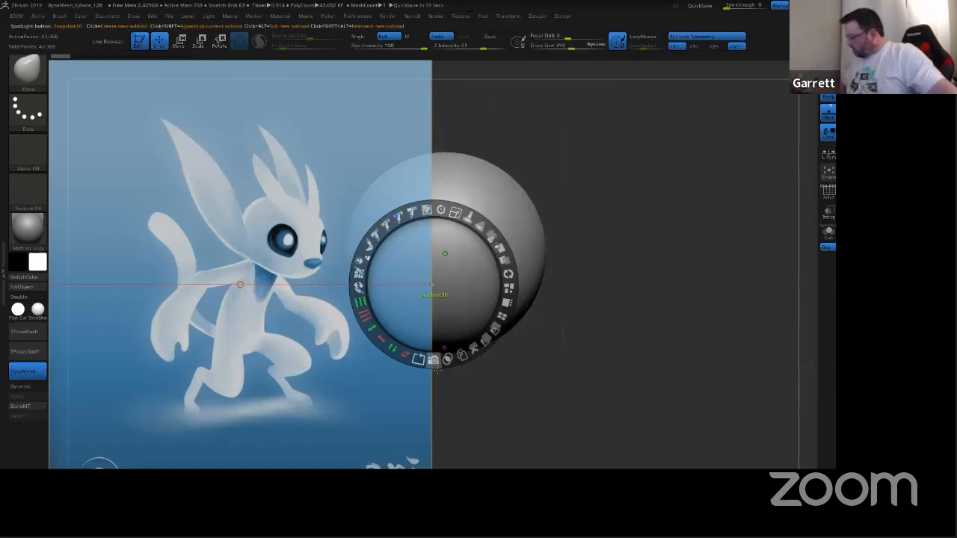
Step: Move the Spotlight dial off the reference image and turn off Spotlight Projection
{"action": "mouse_move", "coordinate": [495, 370]}
{"action": "left_mouse_down", "text": "ctrl"}
{"action": "mouse_move", "coordinate": [494, 336]}
{"action": "mouse_move", "coordinate": [495, 370]}
{"action": "mouse_move", "coordinate": [488, 363]}
{"action": "left_mouse_up", "text": "ctrl"}
{"action": "left_click", "coordinate": [487, 385]}
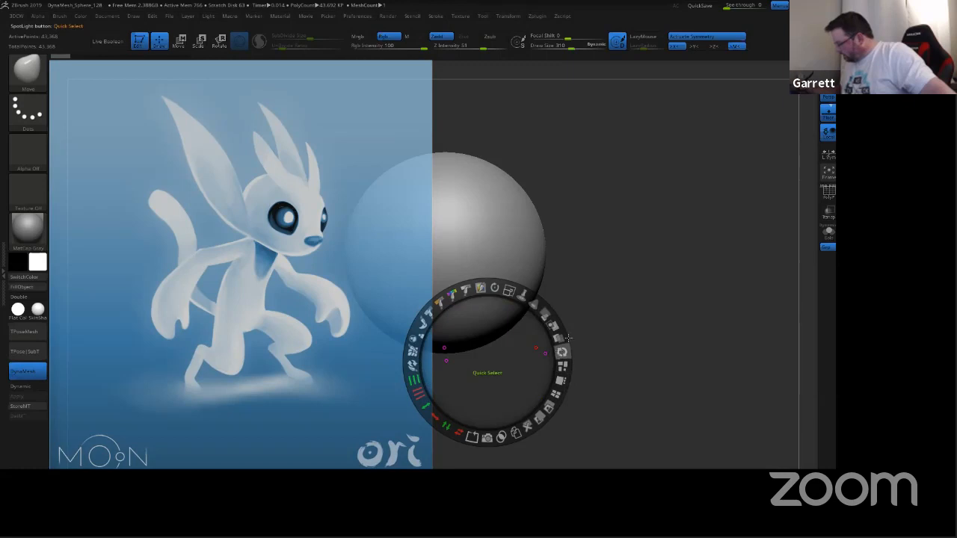
{"action": "left_click_drag", "start_coordinate": [594, 274], "coordinate": [595, 289]}
{"action": "left_click", "coordinate": [19, 17]}
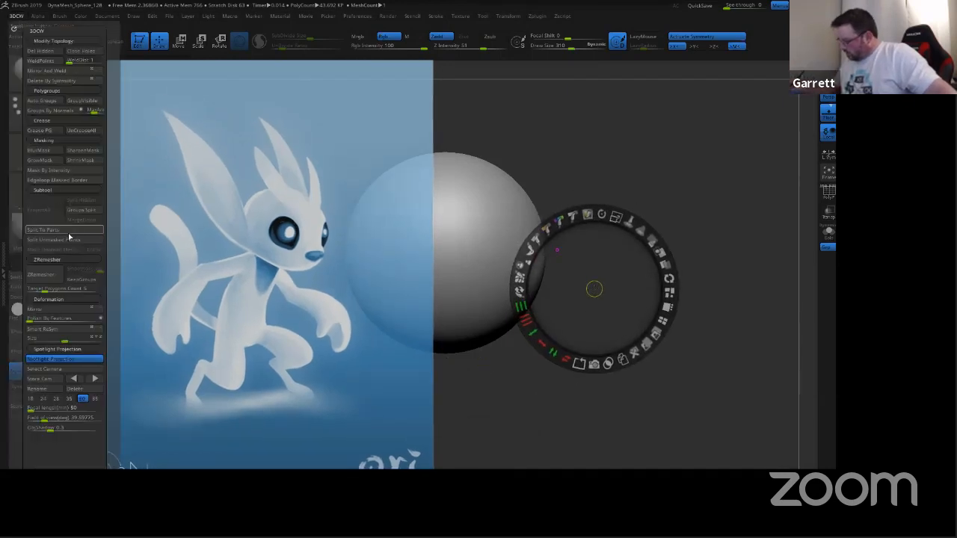
{"action": "left_click", "coordinate": [84, 357]}
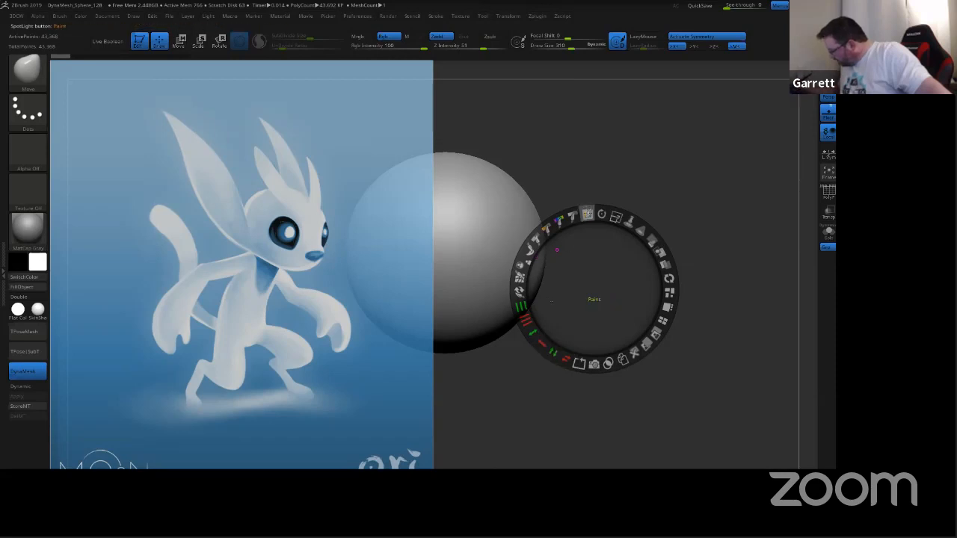
Step: Scale the Ori reference image down to about half its size in the canvas's upper-left area
{"action": "left_click", "coordinate": [601, 215]}
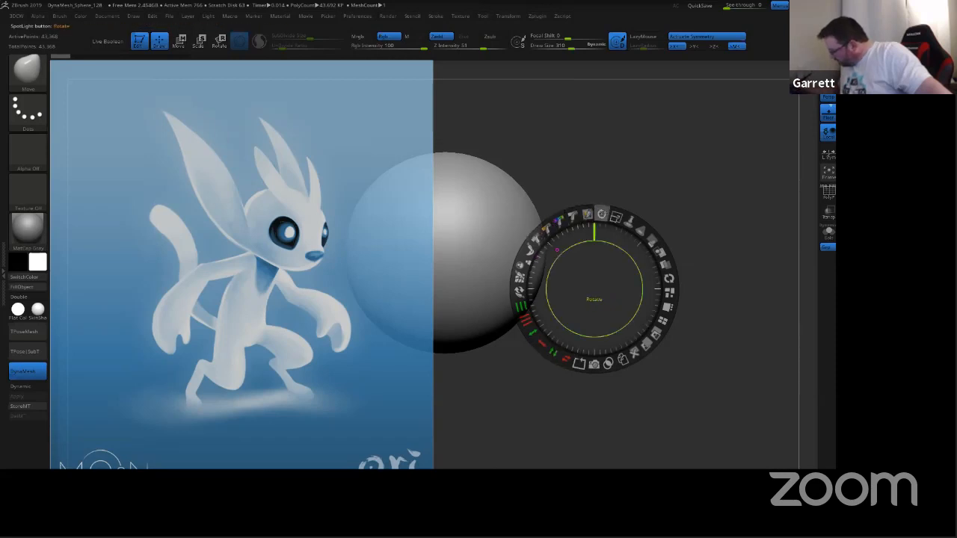
{"action": "left_click_drag", "start_coordinate": [615, 215], "coordinate": [580, 267]}
{"action": "left_click_drag", "start_coordinate": [581, 266], "coordinate": [468, 191]}
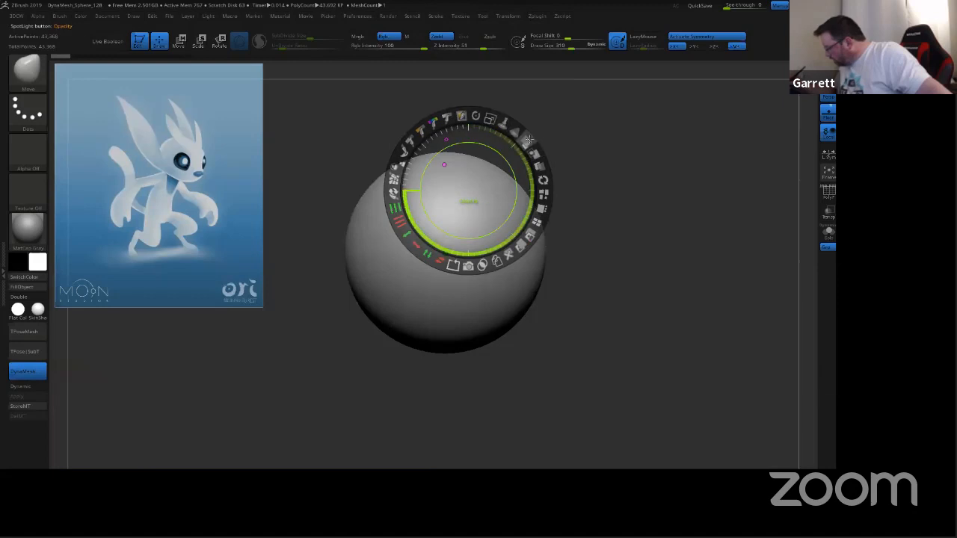
Step: Lower the Ori reference image's opacity and shift the image into the upper-left corner of the canvas
{"action": "left_click_drag", "start_coordinate": [526, 142], "coordinate": [498, 133]}
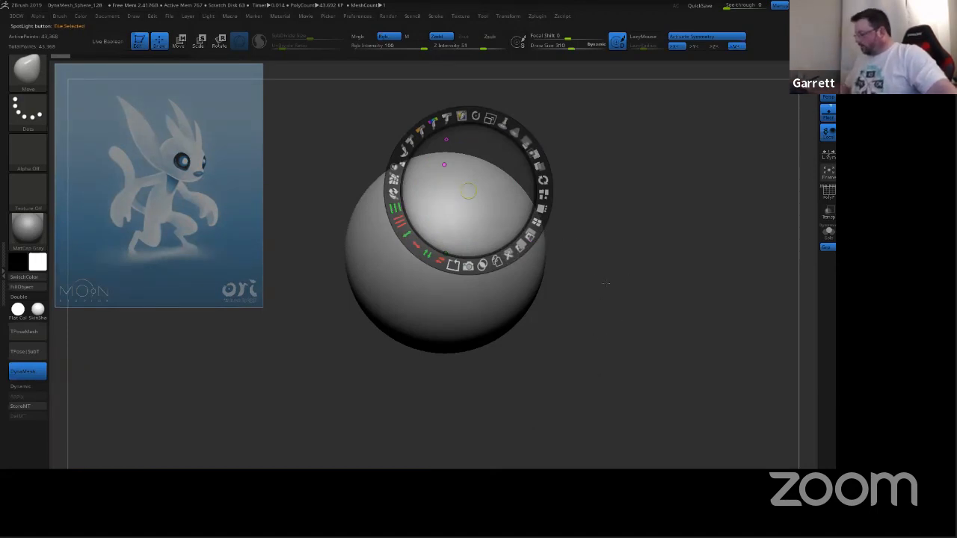
{"action": "left_click", "coordinate": [675, 306]}
{"action": "left_click_drag", "start_coordinate": [676, 306], "coordinate": [649, 279]}
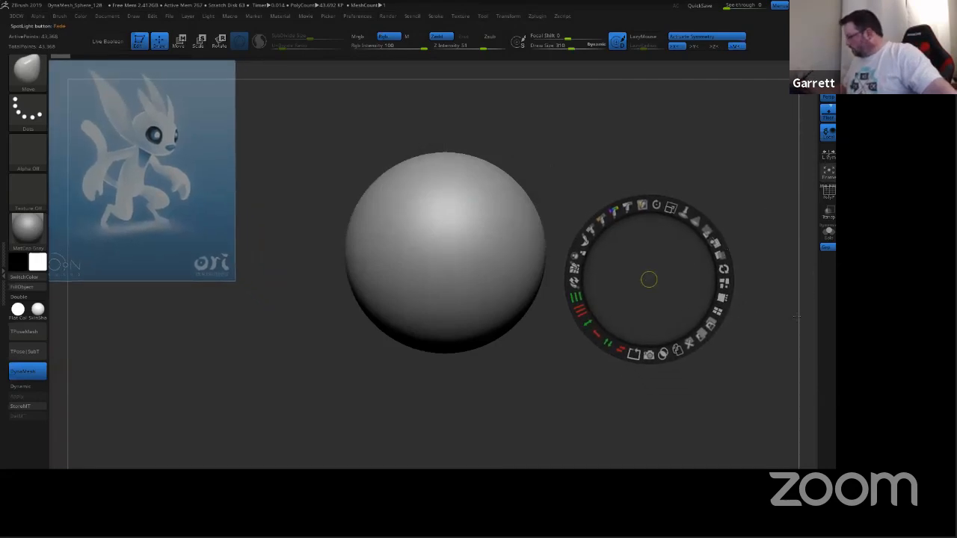
Step: Switch Spotlight off and back on, leaving the reference image displayed without its dial for sculpting
{"action": "left_click", "coordinate": [17, 16]}
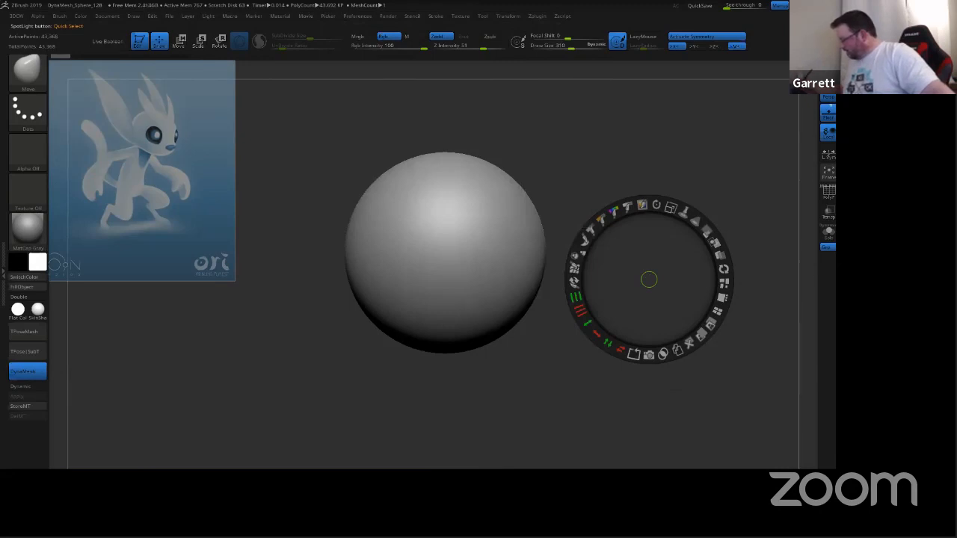
{"action": "left_click", "coordinate": [460, 17]}
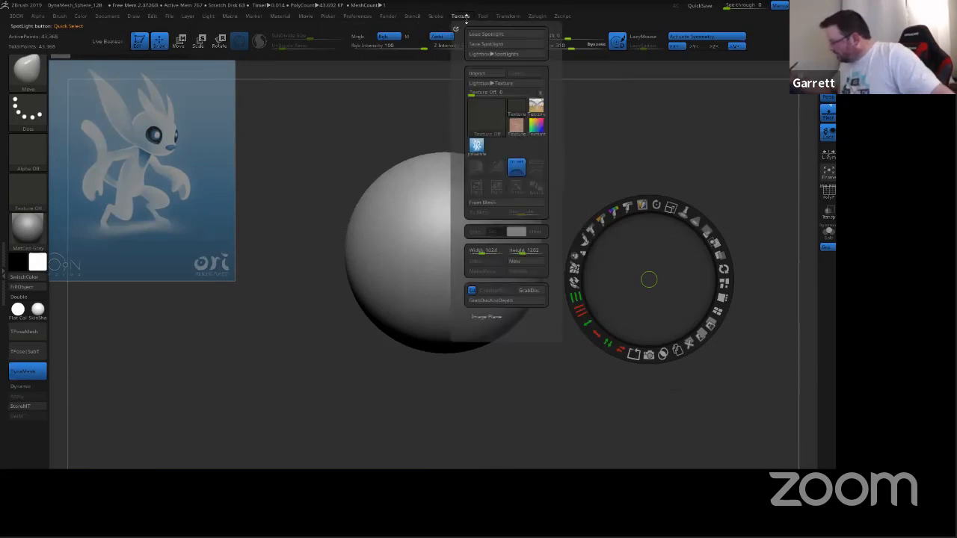
{"action": "left_click", "coordinate": [520, 169]}
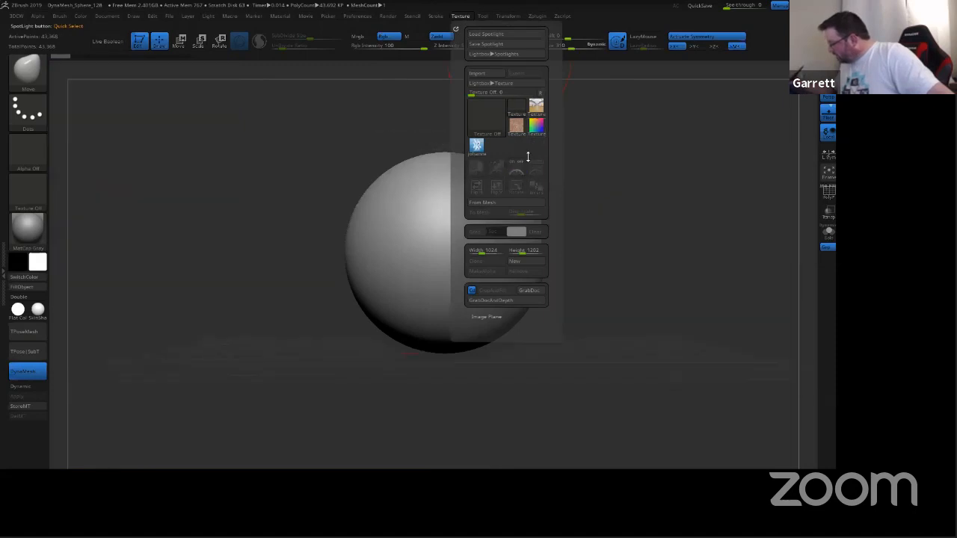
{"action": "left_click", "coordinate": [519, 170]}
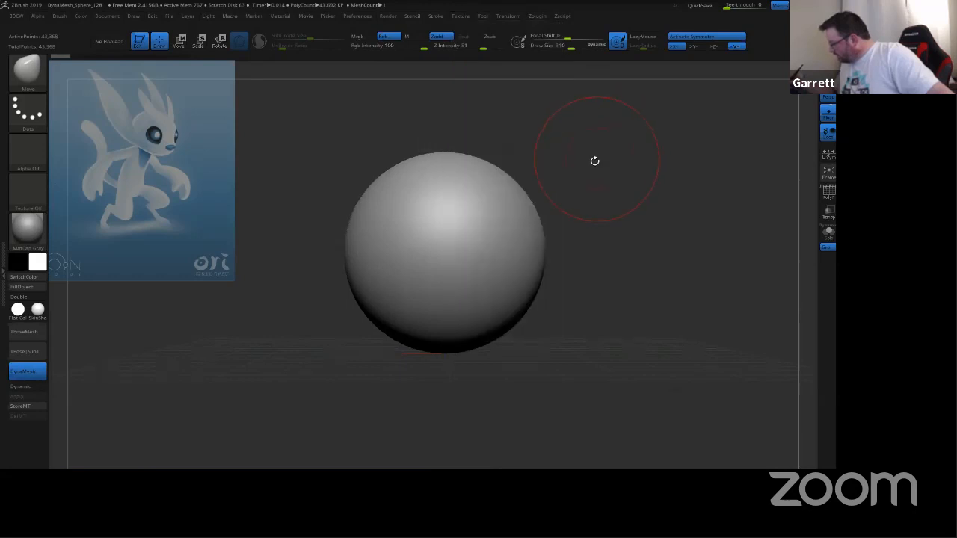
Step: Try pulling the side of the sphere outward with the Move brush and undo the stroke
{"action": "left_click_drag", "start_coordinate": [518, 214], "coordinate": [568, 184]}
{"action": "key", "text": "ctrl+z"}
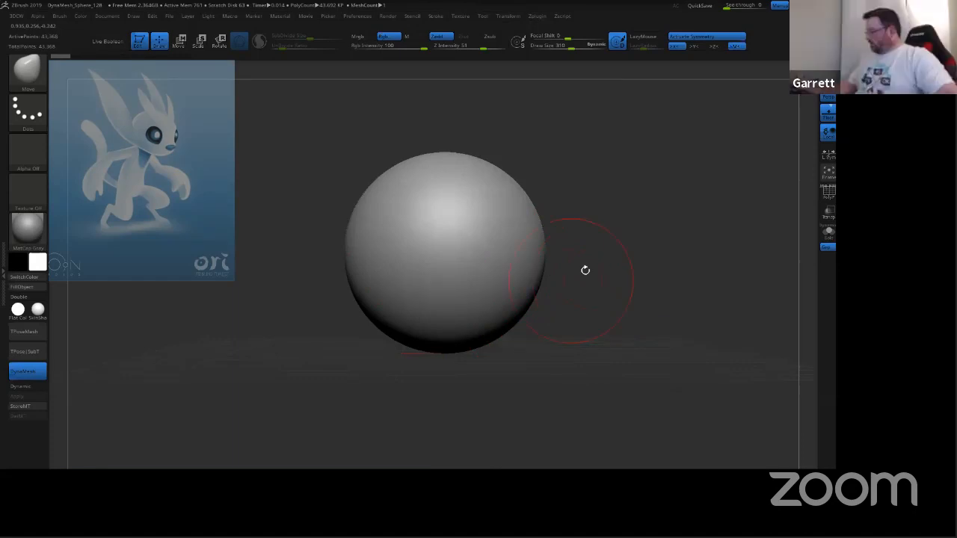
{"action": "mouse_move", "coordinate": [565, 321]}
{"action": "left_mouse_down"}
{"action": "mouse_move", "coordinate": [573, 334]}
{"action": "mouse_move", "coordinate": [609, 252]}
{"action": "left_mouse_up"}
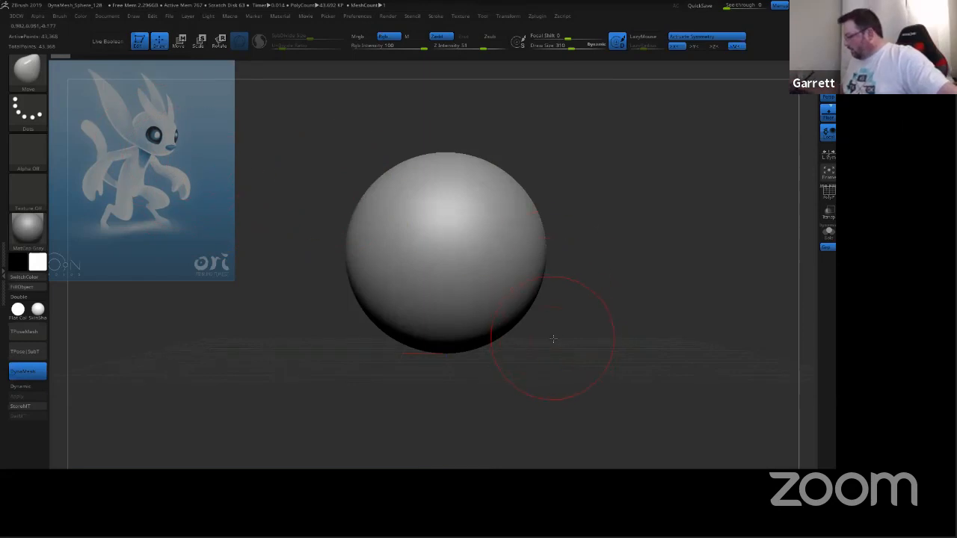
{"action": "left_click_drag", "start_coordinate": [553, 340], "coordinate": [571, 338]}
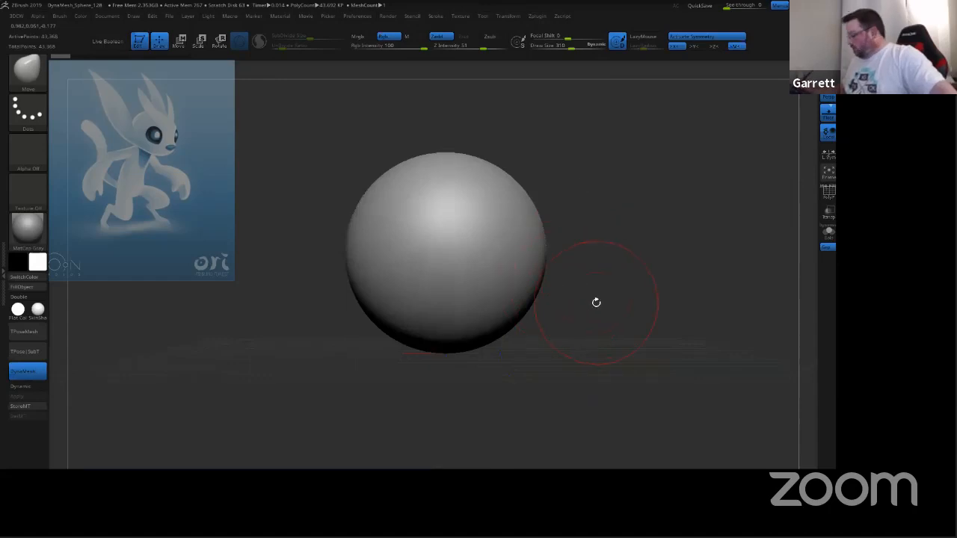
Step: Set the Move brush's draw size to 568 and pull the sphere's lower front outward into a rounded muzzle
{"action": "key", "text": "s"}
{"action": "mouse_move", "coordinate": [596, 304]}
{"action": "left_mouse_down"}
{"action": "mouse_move", "coordinate": [602, 309]}
{"action": "mouse_move", "coordinate": [562, 347]}
{"action": "mouse_move", "coordinate": [576, 356]}
{"action": "left_mouse_up"}
{"action": "key", "text": "s"}
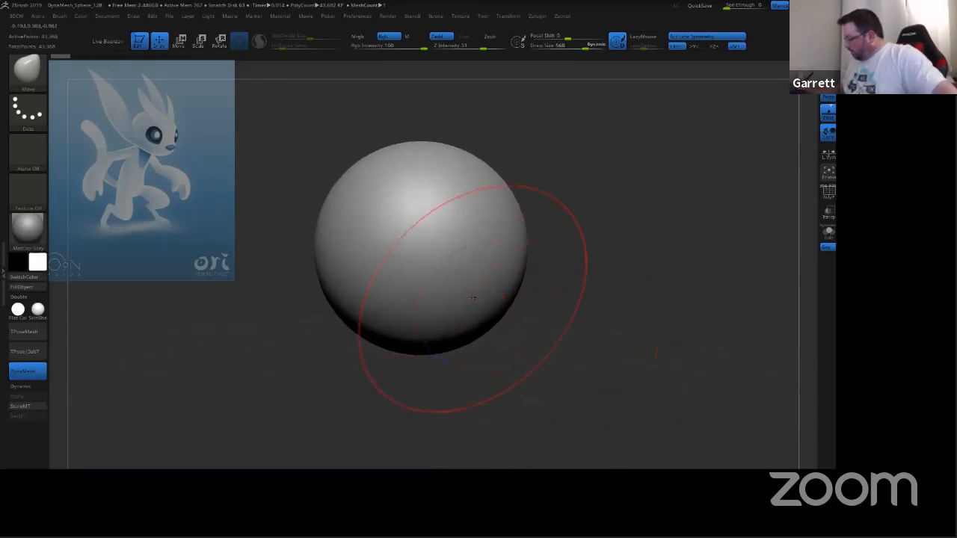
{"action": "mouse_move", "coordinate": [479, 303]}
{"action": "left_mouse_down"}
{"action": "mouse_move", "coordinate": [521, 317]}
{"action": "mouse_move", "coordinate": [539, 296]}
{"action": "mouse_move", "coordinate": [535, 311]}
{"action": "left_mouse_up"}
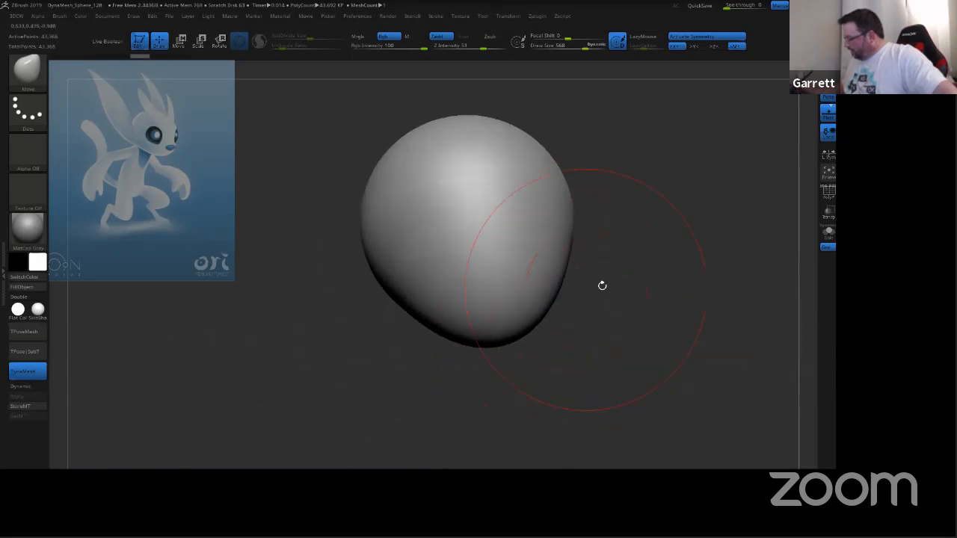
{"action": "left_click_drag", "start_coordinate": [603, 287], "coordinate": [635, 265]}
{"action": "left_click_drag", "start_coordinate": [545, 295], "coordinate": [554, 288]}
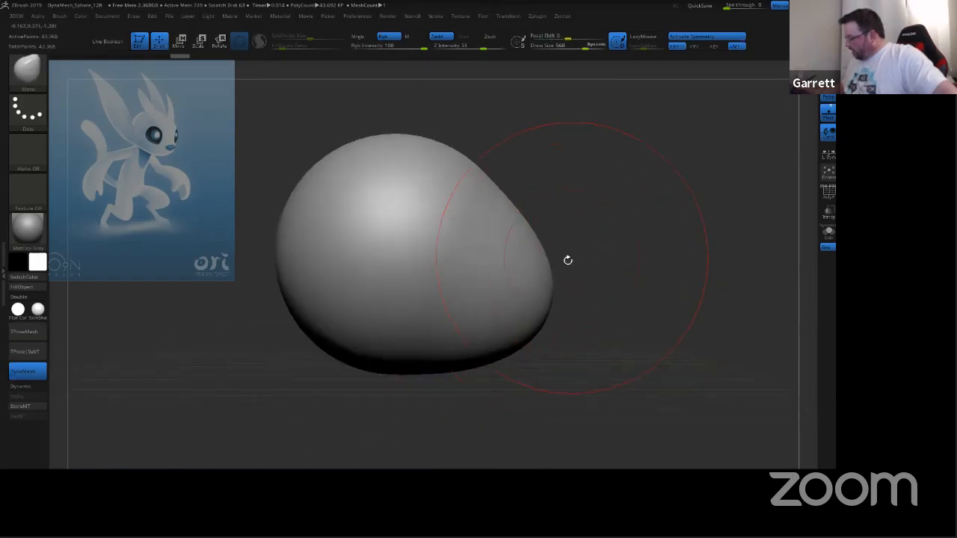
Step: Try flattening the top of the head with the Move brush at draw size 800, and undo the last two strokes
{"action": "key", "text": "s"}
{"action": "left_click_drag", "start_coordinate": [595, 188], "coordinate": [602, 193]}
{"action": "left_click_drag", "start_coordinate": [434, 141], "coordinate": [443, 165]}
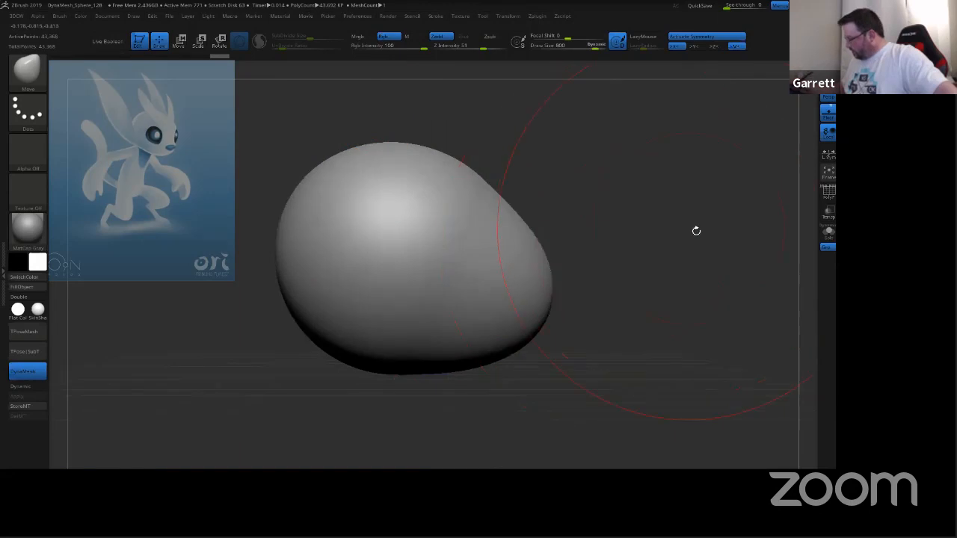
{"action": "key", "text": "ctrl+z"}
{"action": "key", "text": "ctrl+z"}
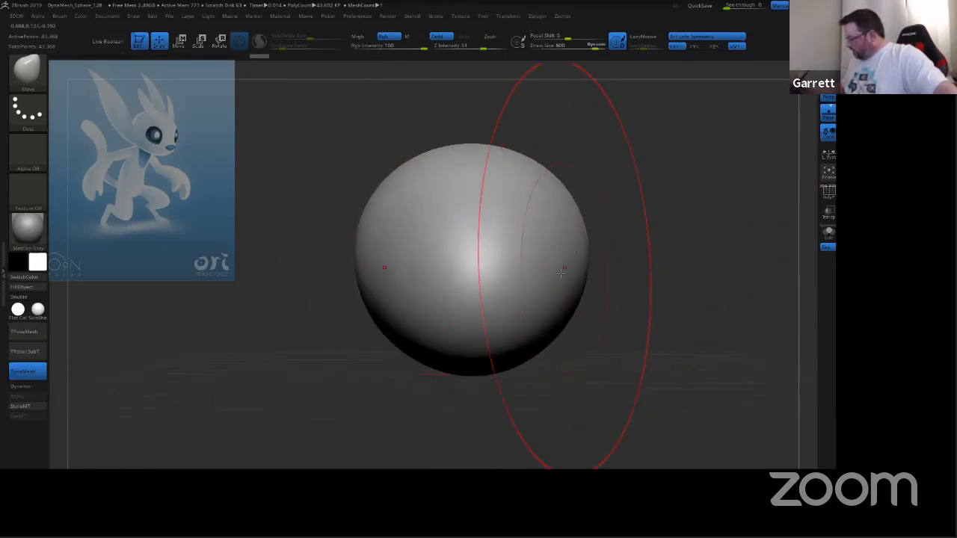
Step: Set the Move brush's draw size to 516 and reshape the underside of the head behind the muzzle
{"action": "key", "text": "s"}
{"action": "left_click", "coordinate": [509, 302]}
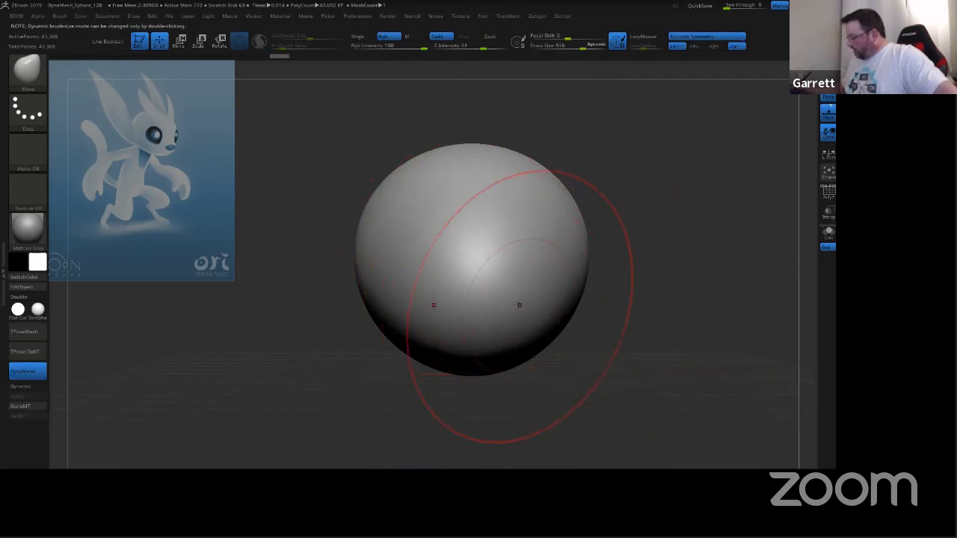
{"action": "mouse_move", "coordinate": [599, 341]}
{"action": "left_mouse_down"}
{"action": "mouse_move", "coordinate": [621, 346]}
{"action": "mouse_move", "coordinate": [661, 320]}
{"action": "left_mouse_up"}
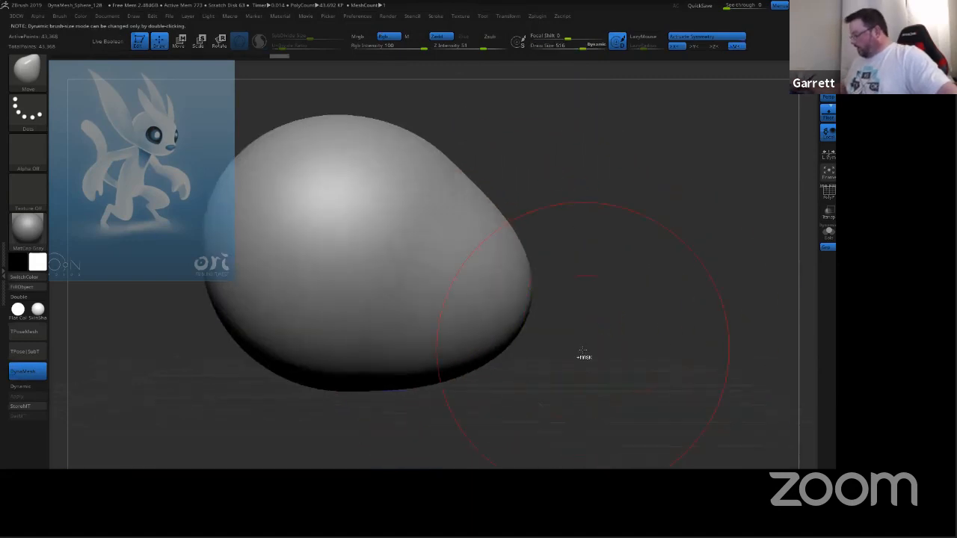
{"action": "mouse_move", "coordinate": [584, 357]}
{"action": "left_mouse_down", "text": "alt"}
{"action": "mouse_move", "coordinate": [591, 306]}
{"action": "mouse_move", "coordinate": [707, 296]}
{"action": "left_mouse_up", "text": "alt"}
{"action": "left_click_drag", "start_coordinate": [480, 344], "coordinate": [471, 336]}
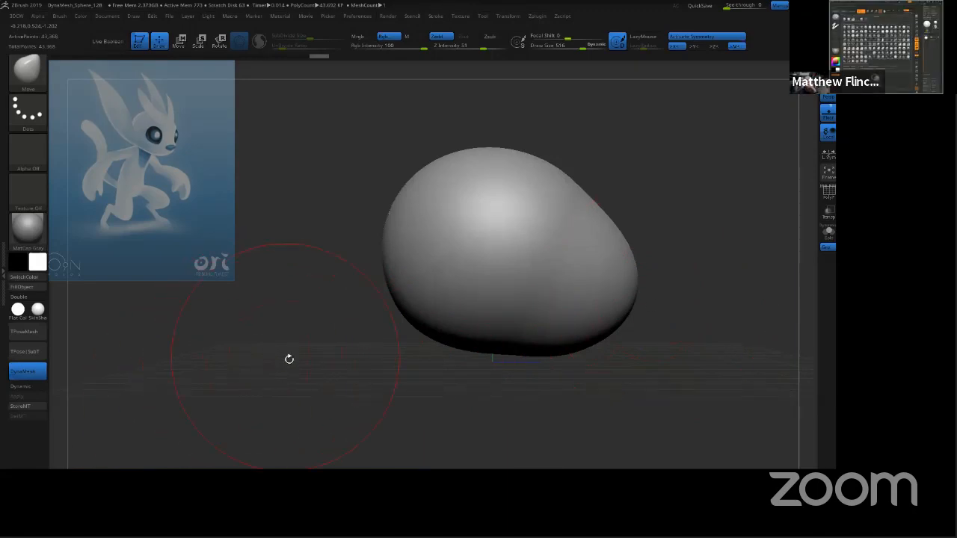
Step: Undo the last Move stroke and look up the brushes beginning with M in the brush palette
{"action": "key", "text": "ctrl+z"}
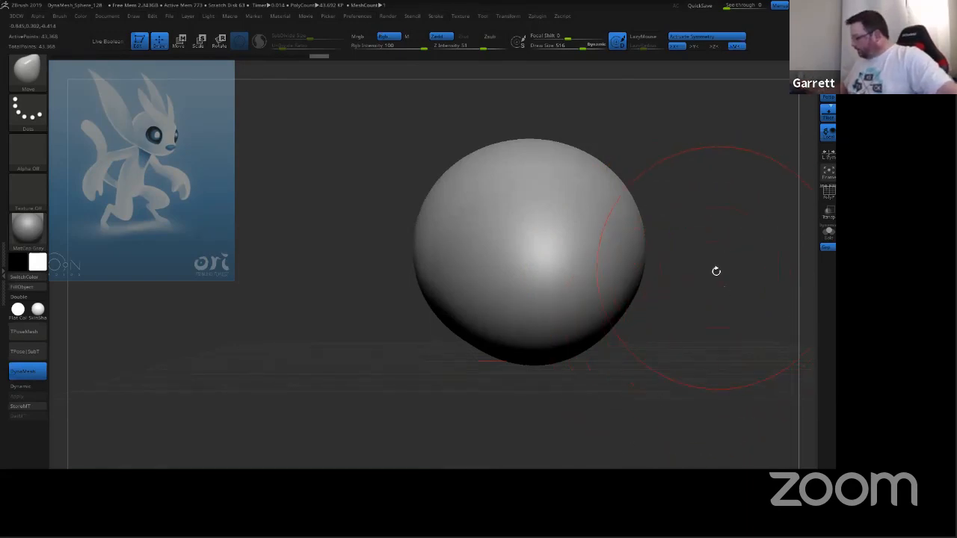
{"action": "key", "text": "b"}
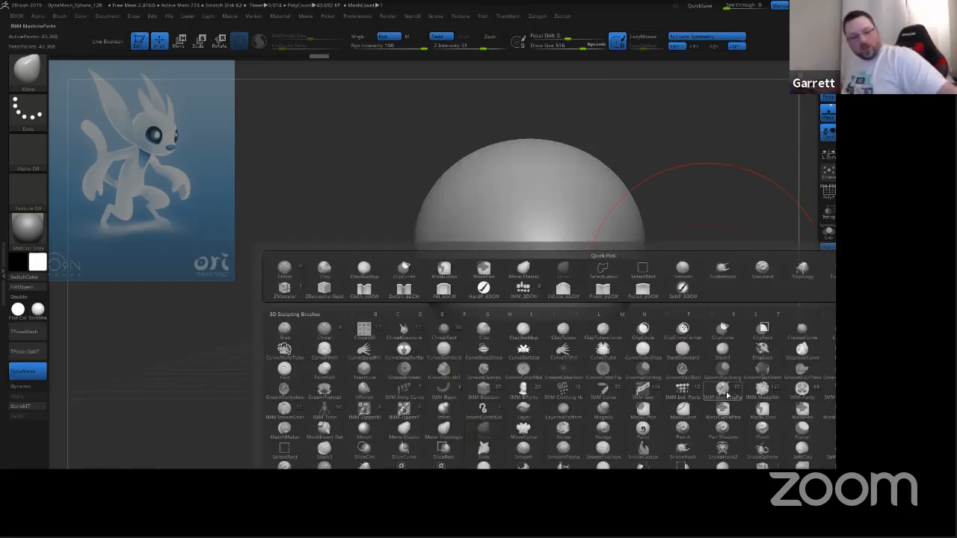
{"action": "key", "text": "m"}
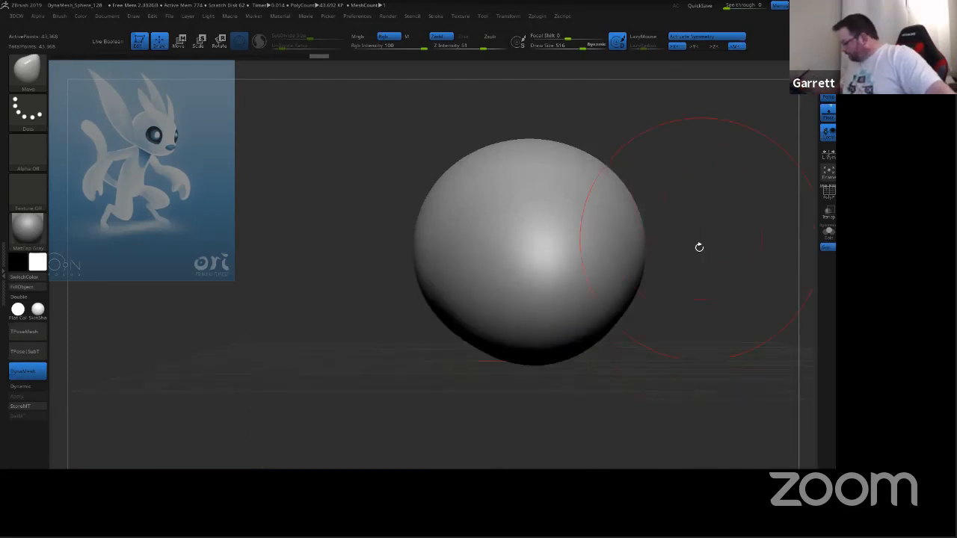
Step: Push in the bridge between the forehead and muzzle with the Move brush, reducing its draw size to refine the dip
{"action": "left_click_drag", "start_coordinate": [703, 252], "coordinate": [735, 258]}
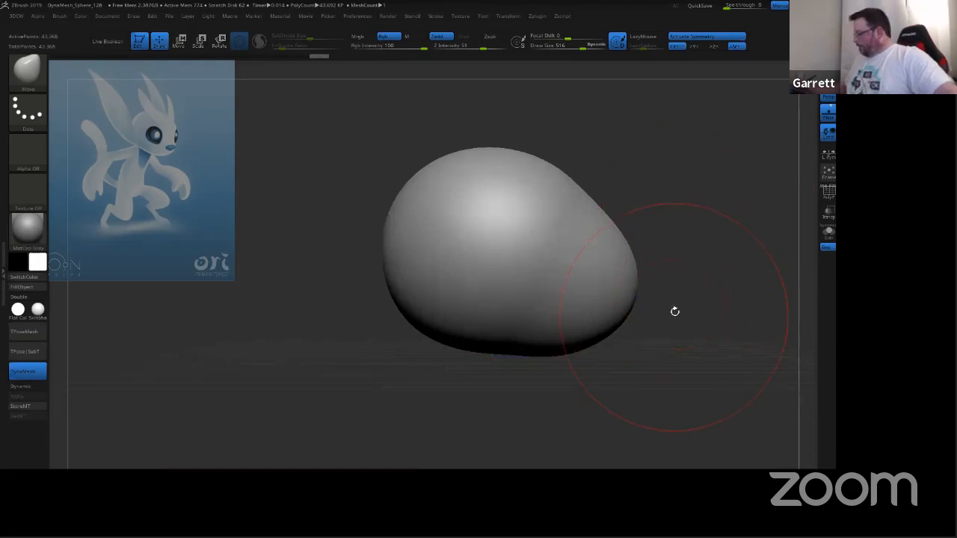
{"action": "mouse_move", "coordinate": [573, 254]}
{"action": "left_mouse_down", "text": "shift"}
{"action": "mouse_move", "coordinate": [530, 352]}
{"action": "mouse_move", "coordinate": [545, 347]}
{"action": "left_mouse_up", "text": "shift"}
{"action": "mouse_move", "coordinate": [705, 325]}
{"action": "left_mouse_down"}
{"action": "mouse_move", "coordinate": [682, 339]}
{"action": "mouse_move", "coordinate": [694, 326]}
{"action": "mouse_move", "coordinate": [583, 285]}
{"action": "left_mouse_up"}
{"action": "left_click_drag", "start_coordinate": [483, 202], "coordinate": [517, 240]}
{"action": "key", "text": "s"}
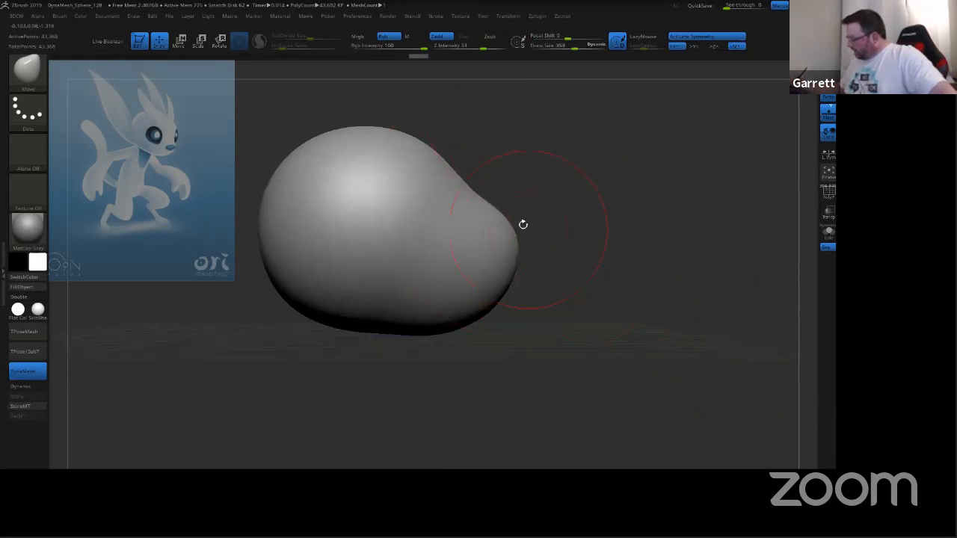
{"action": "mouse_move", "coordinate": [590, 203]}
{"action": "left_mouse_down"}
{"action": "mouse_move", "coordinate": [548, 224]}
{"action": "mouse_move", "coordinate": [579, 210]}
{"action": "left_mouse_up"}
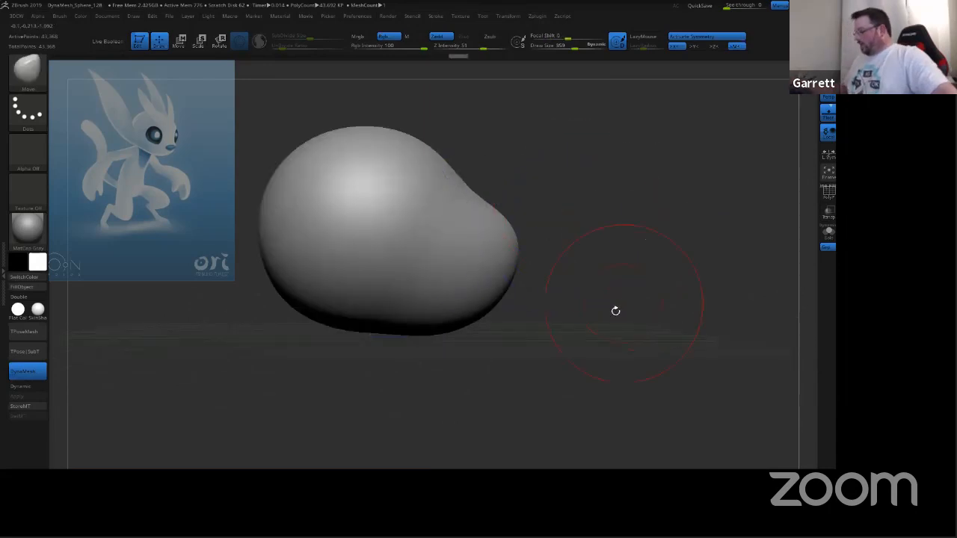
Step: Append a Sphere3D subtool for the body and move it straight down below the head
{"action": "mouse_move", "coordinate": [584, 344]}
{"action": "right_mouse_down", "text": "ctrl"}
{"action": "mouse_move", "coordinate": [592, 329]}
{"action": "mouse_move", "coordinate": [640, 322]}
{"action": "right_mouse_up", "text": "ctrl"}
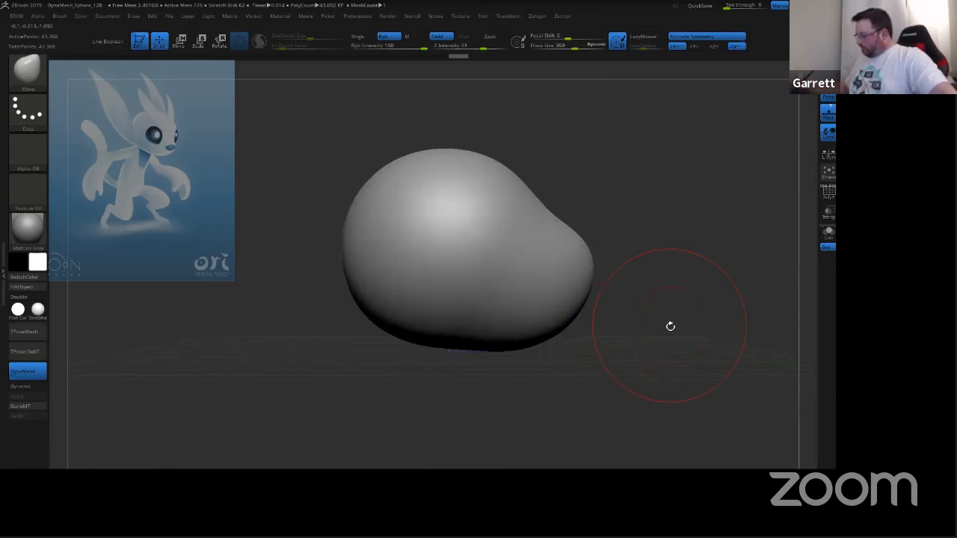
{"action": "left_click_drag", "start_coordinate": [670, 326], "coordinate": [719, 290]}
{"action": "right_click_drag", "start_coordinate": [715, 290], "coordinate": [609, 296], "text": "alt"}
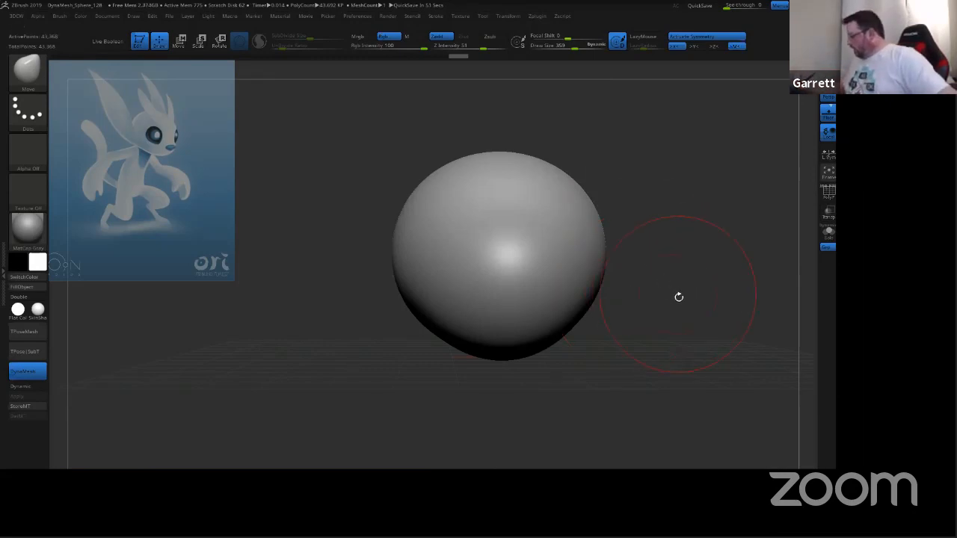
{"action": "mouse_move", "coordinate": [679, 297]}
{"action": "left_mouse_down"}
{"action": "mouse_move", "coordinate": [666, 321]}
{"action": "mouse_move", "coordinate": [720, 304]}
{"action": "mouse_move", "coordinate": [695, 295]}
{"action": "mouse_move", "coordinate": [704, 281]}
{"action": "left_mouse_up"}
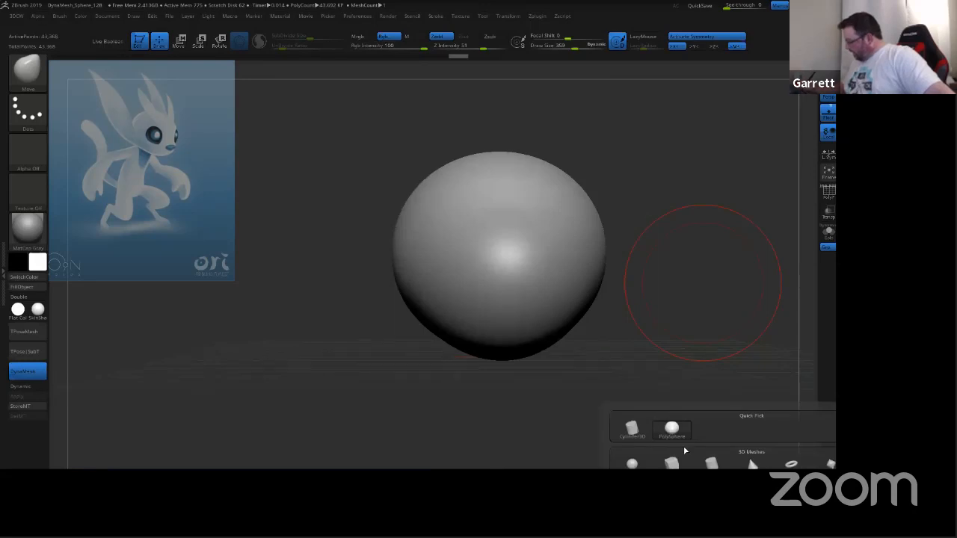
{"action": "left_click", "coordinate": [631, 465]}
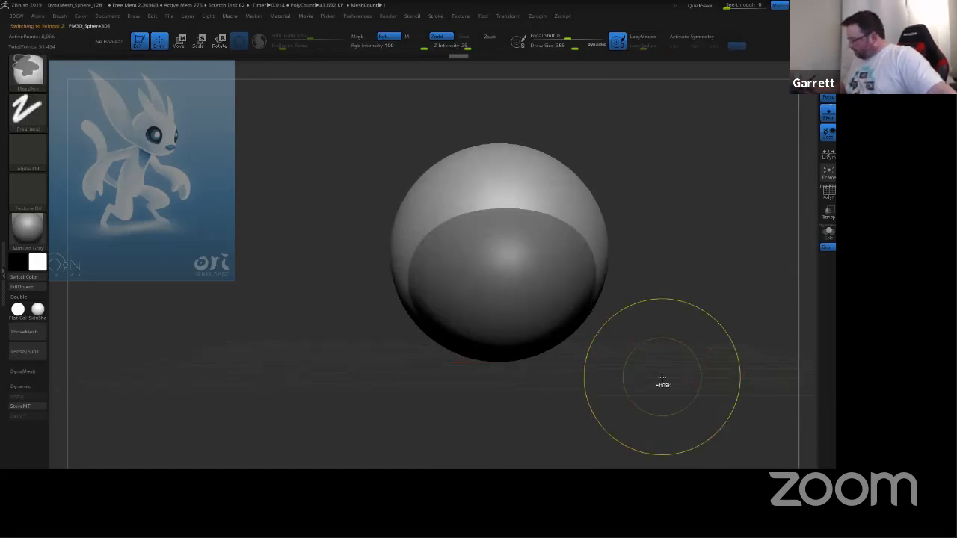
{"action": "left_click_drag", "start_coordinate": [657, 351], "coordinate": [292, 106]}
{"action": "left_click", "coordinate": [181, 42]}
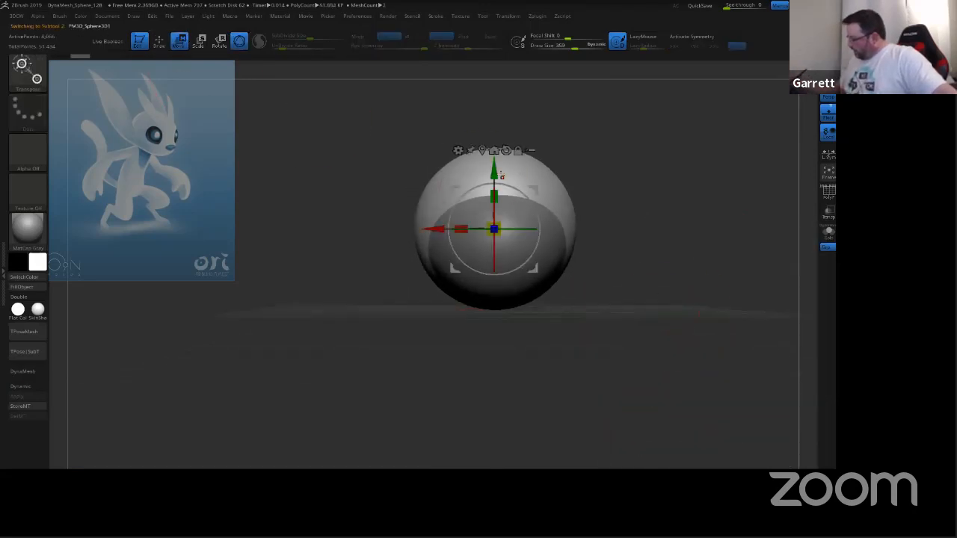
{"action": "left_click_drag", "start_coordinate": [493, 166], "coordinate": [492, 291]}
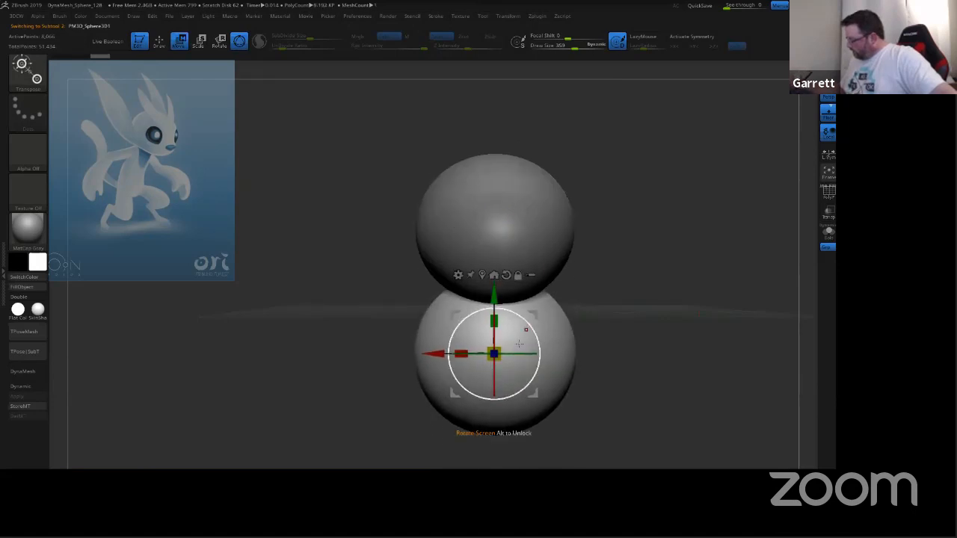
Step: Scale the new sphere into a narrow, upright ellipsoid that tucks under the head, and return to Draw mode
{"action": "left_click_drag", "start_coordinate": [499, 352], "coordinate": [500, 297]}
{"action": "left_click_drag", "start_coordinate": [618, 261], "coordinate": [595, 215]}
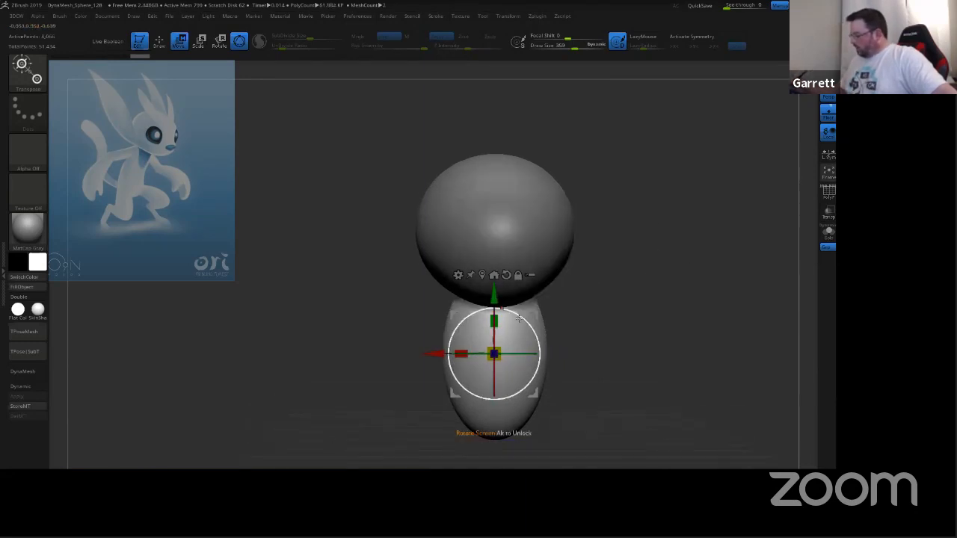
{"action": "left_click_drag", "start_coordinate": [621, 282], "coordinate": [587, 214]}
{"action": "key", "text": "q"}
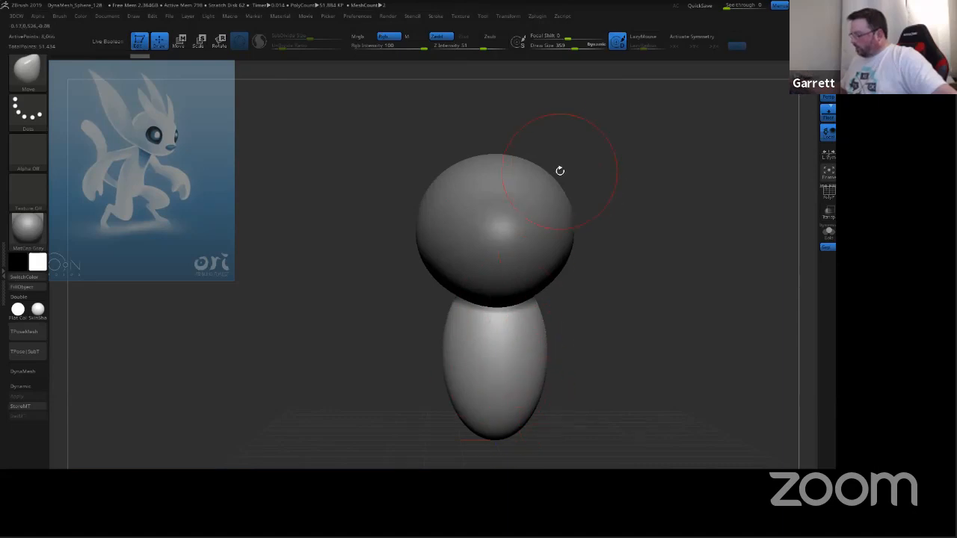
Step: Try moving the body ellipsoid sideways along the X axis with the transform gizmo, and undo the moves
{"action": "left_click", "coordinate": [180, 41]}
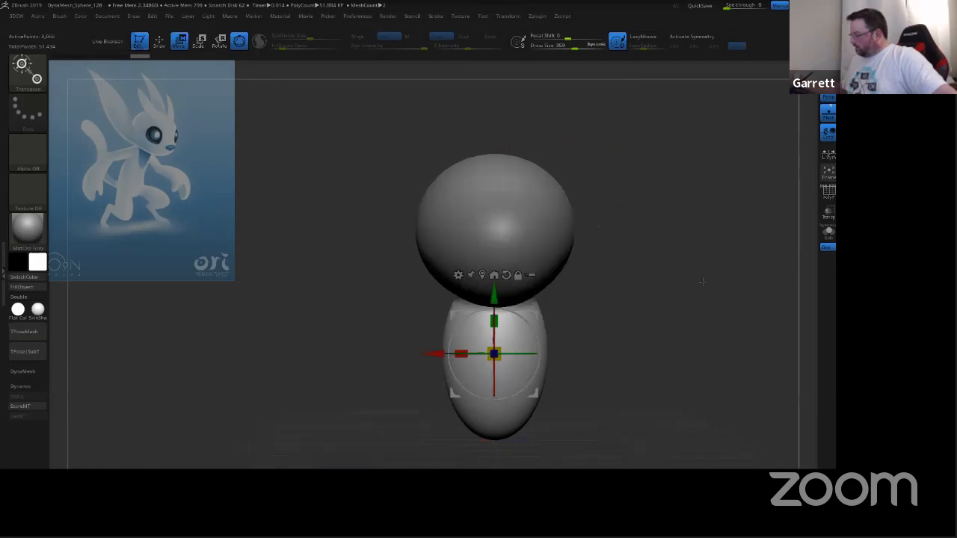
{"action": "left_click_drag", "start_coordinate": [653, 282], "coordinate": [619, 302]}
{"action": "left_click_drag", "start_coordinate": [494, 309], "coordinate": [494, 307]}
{"action": "left_click_drag", "start_coordinate": [436, 355], "coordinate": [393, 352]}
{"action": "key", "text": "ctrl+z"}
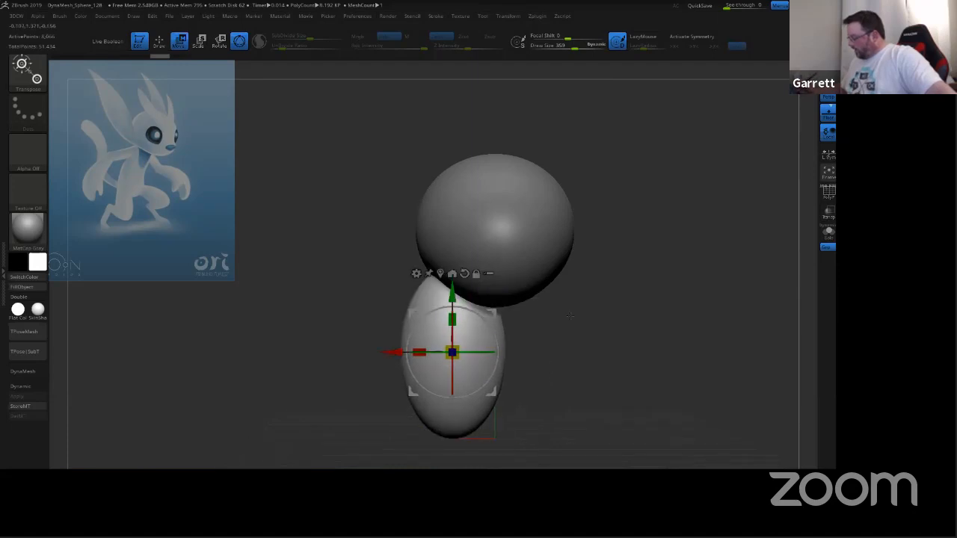
{"action": "key", "text": "ctrl+z"}
{"action": "key", "text": "ctrl+z"}
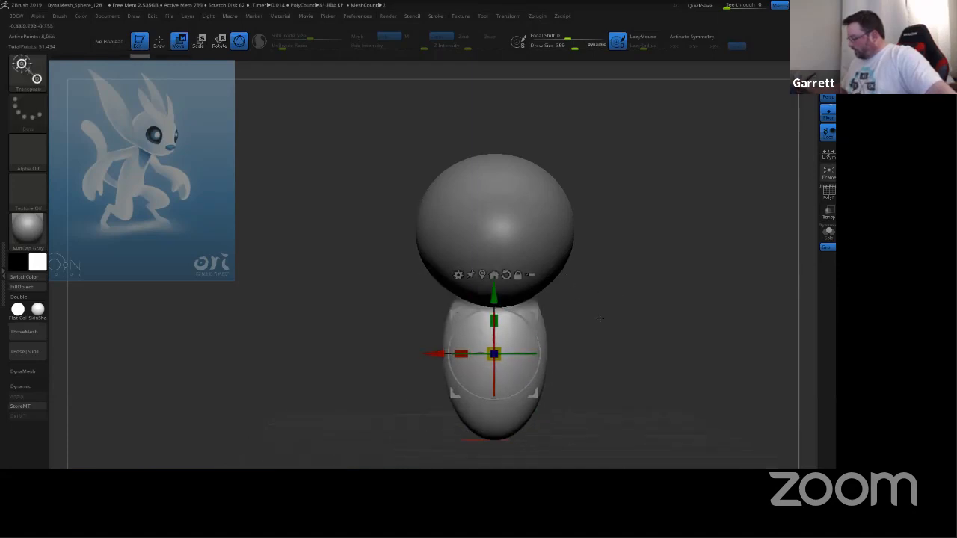
Step: Try sliding the body backward along the Z axis from an angled view, and undo the move
{"action": "left_click_drag", "start_coordinate": [599, 318], "coordinate": [654, 281]}
{"action": "left_click_drag", "start_coordinate": [622, 327], "coordinate": [537, 334]}
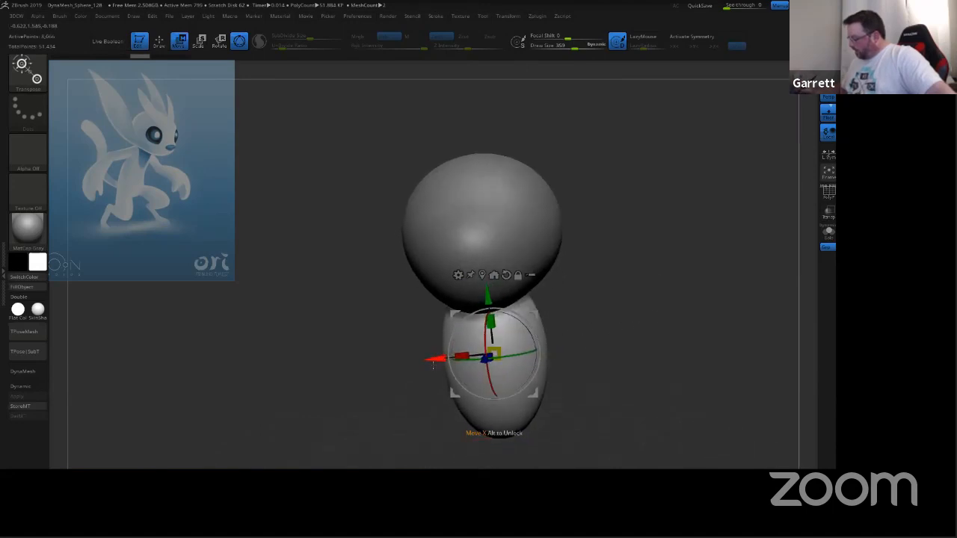
{"action": "left_click_drag", "start_coordinate": [643, 287], "coordinate": [620, 287], "text": "shift"}
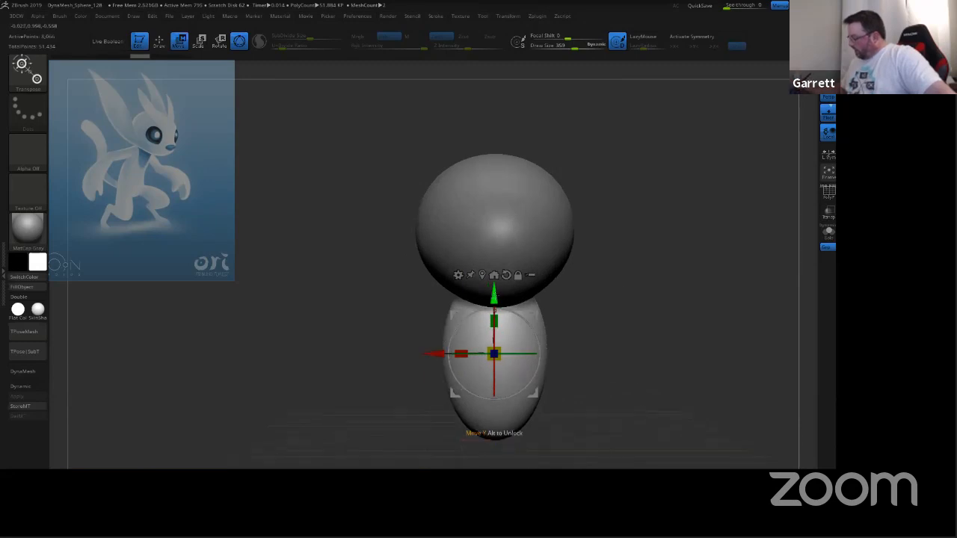
{"action": "left_click_drag", "start_coordinate": [611, 268], "coordinate": [655, 271]}
{"action": "left_click_drag", "start_coordinate": [548, 357], "coordinate": [486, 357]}
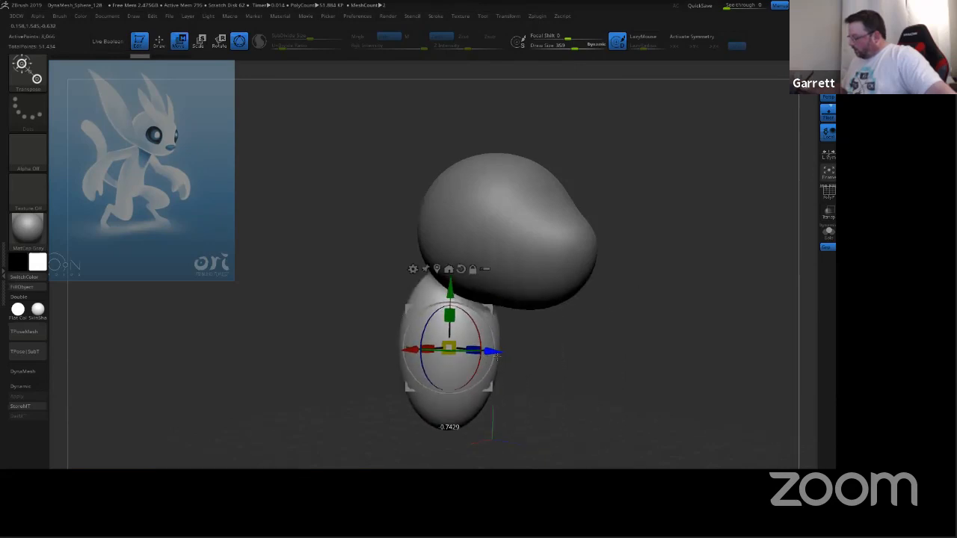
{"action": "key", "text": "ctrl+z"}
{"action": "left_click_drag", "start_coordinate": [665, 321], "coordinate": [622, 331]}
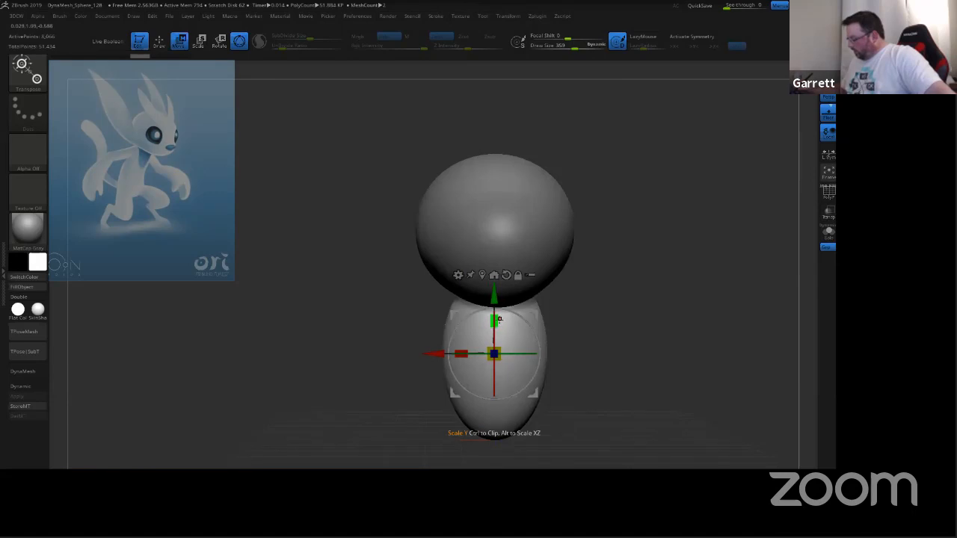
Step: Try scaling the body along the Y axis and along the X axis, undoing each change
{"action": "mouse_move", "coordinate": [406, 214]}
{"action": "left_mouse_down"}
{"action": "mouse_move", "coordinate": [302, 219]}
{"action": "mouse_move", "coordinate": [406, 215]}
{"action": "left_mouse_up"}
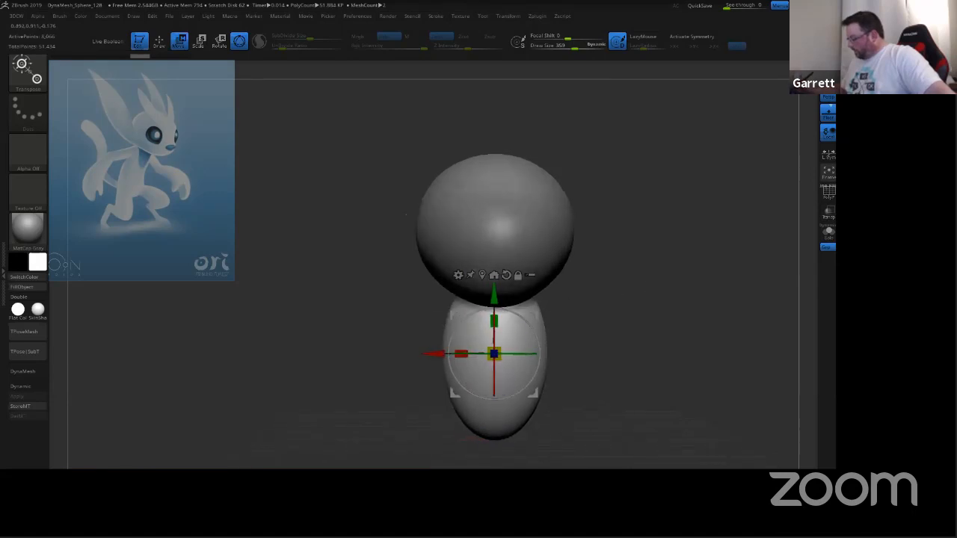
{"action": "left_click_drag", "start_coordinate": [496, 320], "coordinate": [495, 310]}
{"action": "key", "text": "ctrl+z"}
{"action": "left_click_drag", "start_coordinate": [465, 352], "coordinate": [448, 352]}
{"action": "key", "text": "ctrl+z"}
Step: Try enlarging the body uniformly on all axes with the gizmo, and undo the scaling
{"action": "left_click_drag", "start_coordinate": [608, 303], "coordinate": [542, 314]}
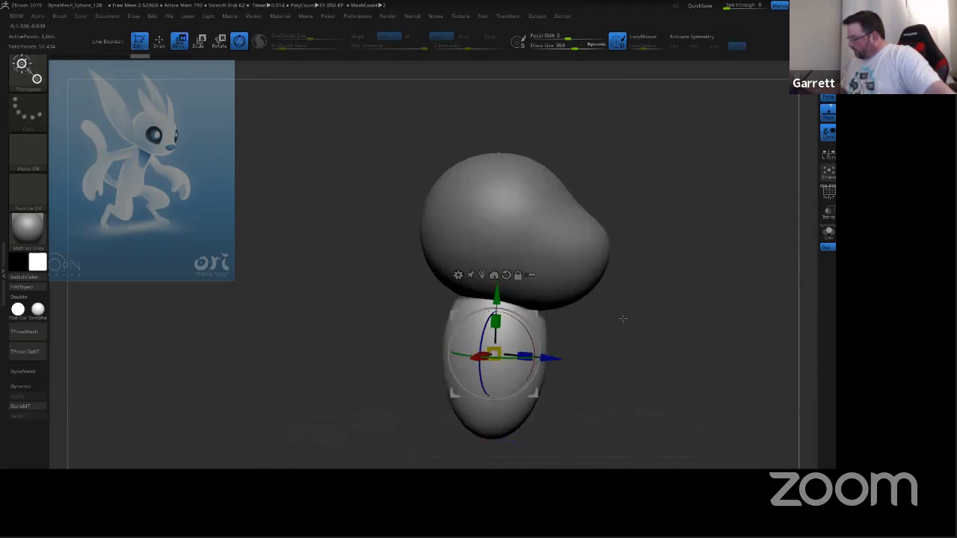
{"action": "left_click_drag", "start_coordinate": [624, 319], "coordinate": [591, 323]}
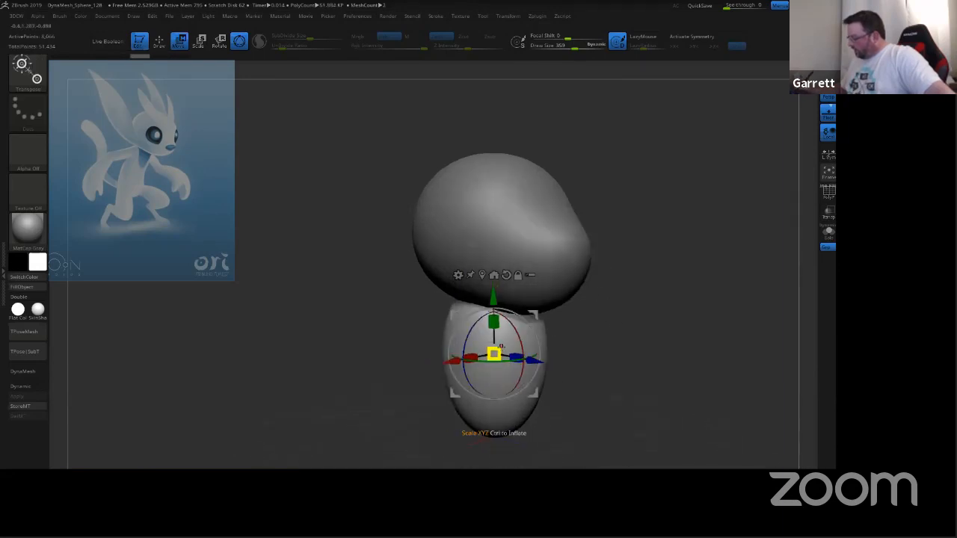
{"action": "left_click_drag", "start_coordinate": [501, 345], "coordinate": [654, 260]}
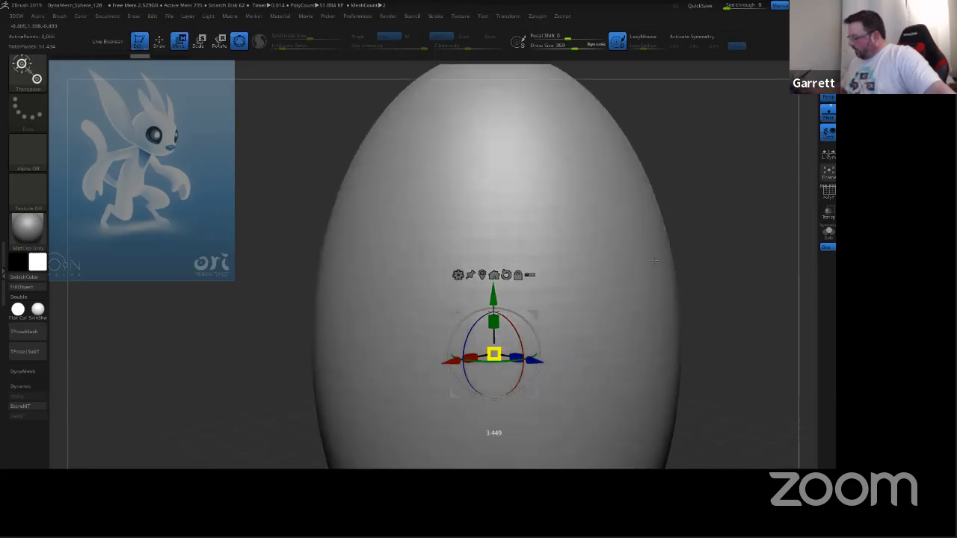
{"action": "key", "text": "ctrl+z"}
{"action": "mouse_move", "coordinate": [658, 321]}
{"action": "left_mouse_down"}
{"action": "mouse_move", "coordinate": [629, 320]}
{"action": "mouse_move", "coordinate": [658, 321]}
{"action": "left_mouse_up"}
Step: Try rotating the body with the gizmo's axis rings, and undo the rotations
{"action": "left_click_drag", "start_coordinate": [516, 372], "coordinate": [534, 299]}
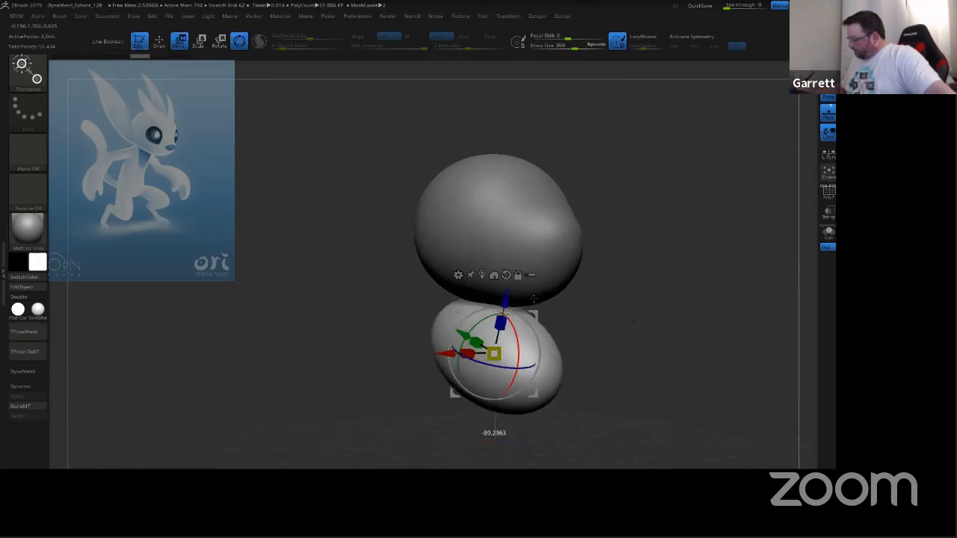
{"action": "left_click_drag", "start_coordinate": [500, 367], "coordinate": [591, 352]}
{"action": "key", "text": "ctrl+z"}
{"action": "key", "text": "ctrl+z"}
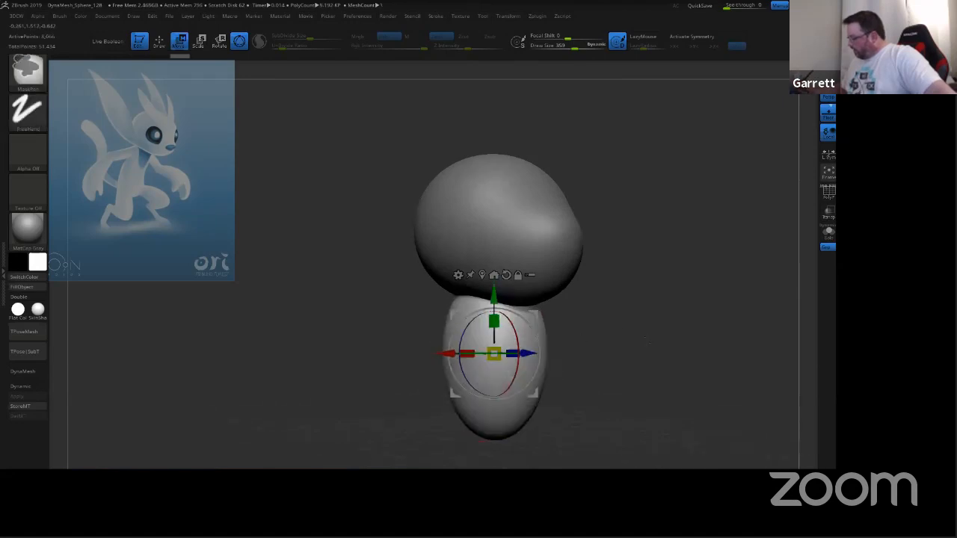
{"action": "key", "text": "ctrl+z"}
Step: Activate X symmetry for the body subtool and return to Draw mode with the Move brush
{"action": "key", "text": "x"}
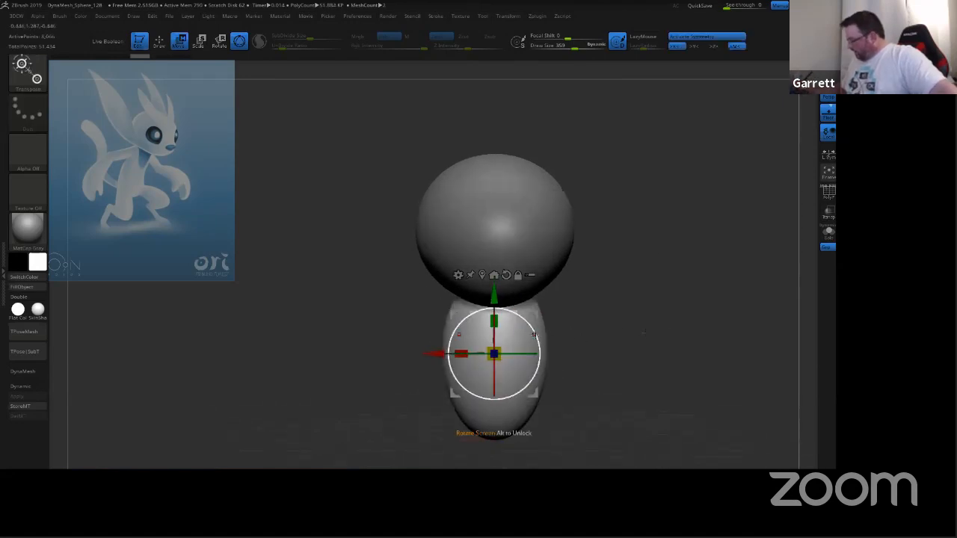
{"action": "key", "text": "q"}
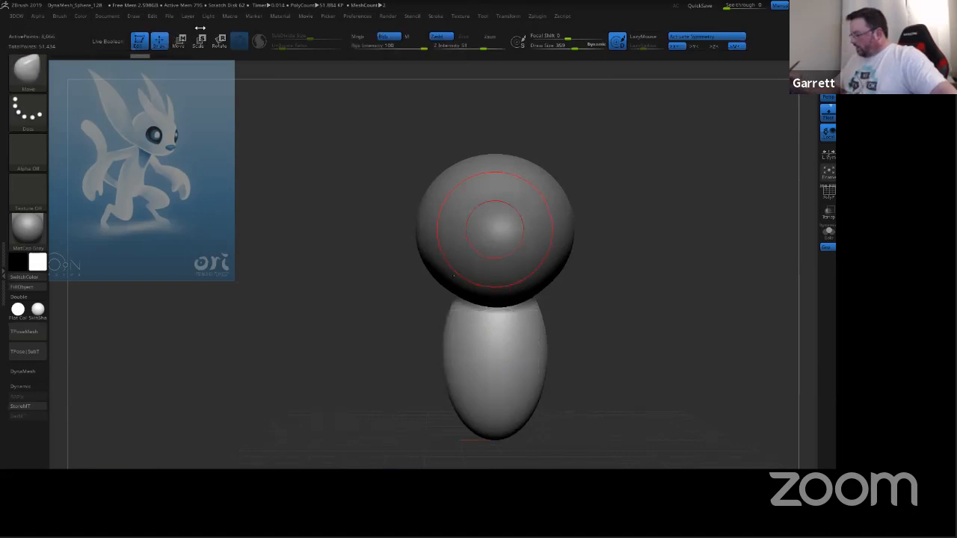
{"action": "left_click_drag", "start_coordinate": [590, 317], "coordinate": [609, 295]}
{"action": "key", "text": "ctrl+z"}
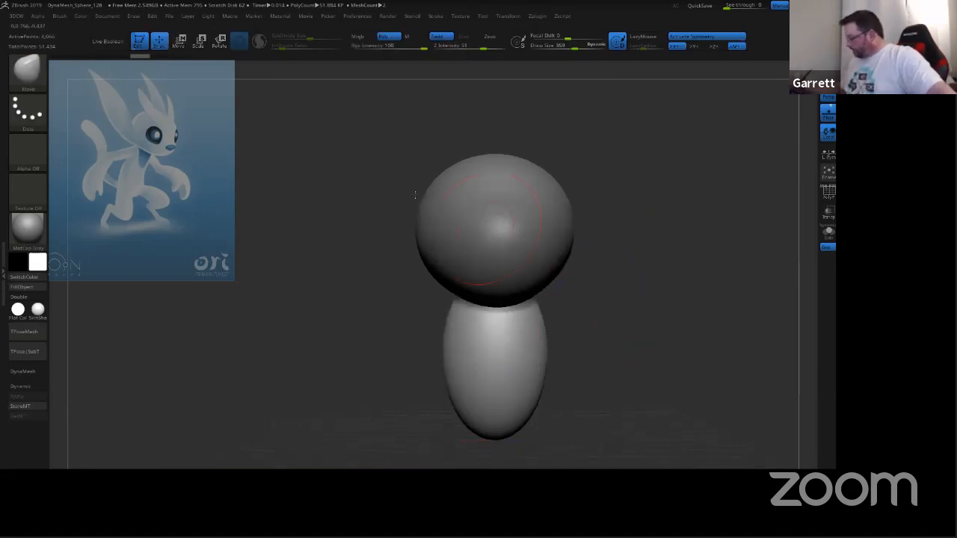
Step: Lower the body slightly, shift it toward the back of the head, and stretch it vertically into a longer torso
{"action": "left_click", "coordinate": [181, 42]}
{"action": "left_click_drag", "start_coordinate": [494, 295], "coordinate": [494, 314]}
{"action": "left_click_drag", "start_coordinate": [643, 280], "coordinate": [684, 284], "text": "shift"}
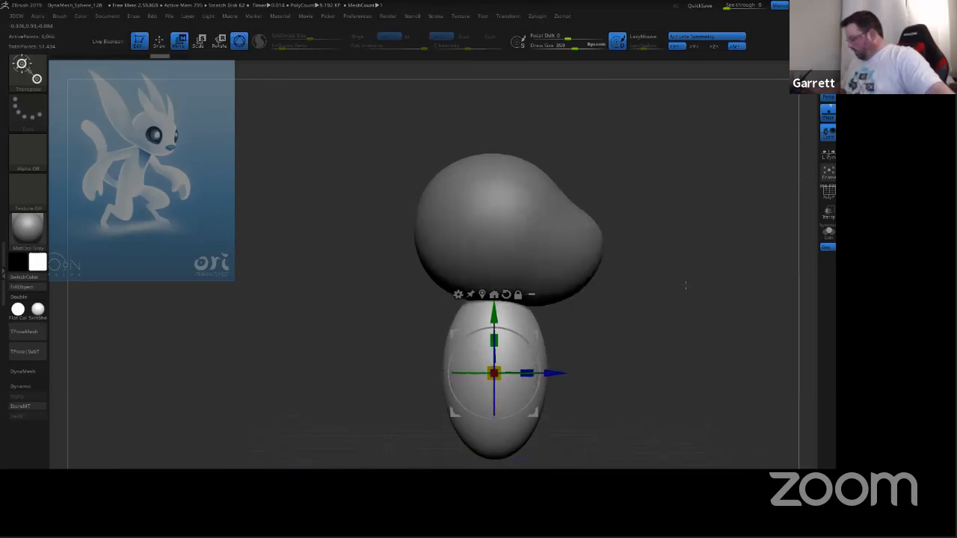
{"action": "left_click_drag", "start_coordinate": [556, 373], "coordinate": [528, 373]}
{"action": "left_click_drag", "start_coordinate": [474, 343], "coordinate": [570, 299]}
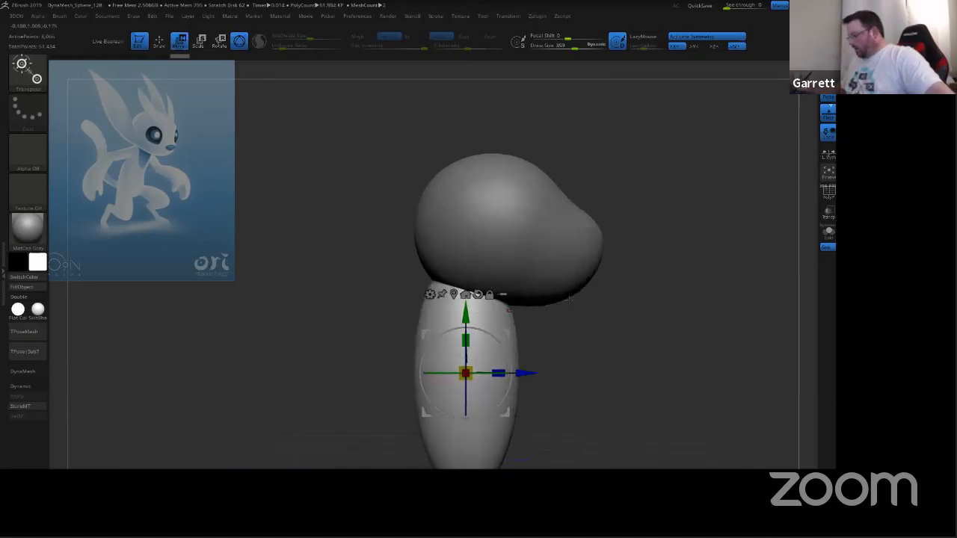
{"action": "left_click_drag", "start_coordinate": [668, 299], "coordinate": [625, 308], "text": "shift"}
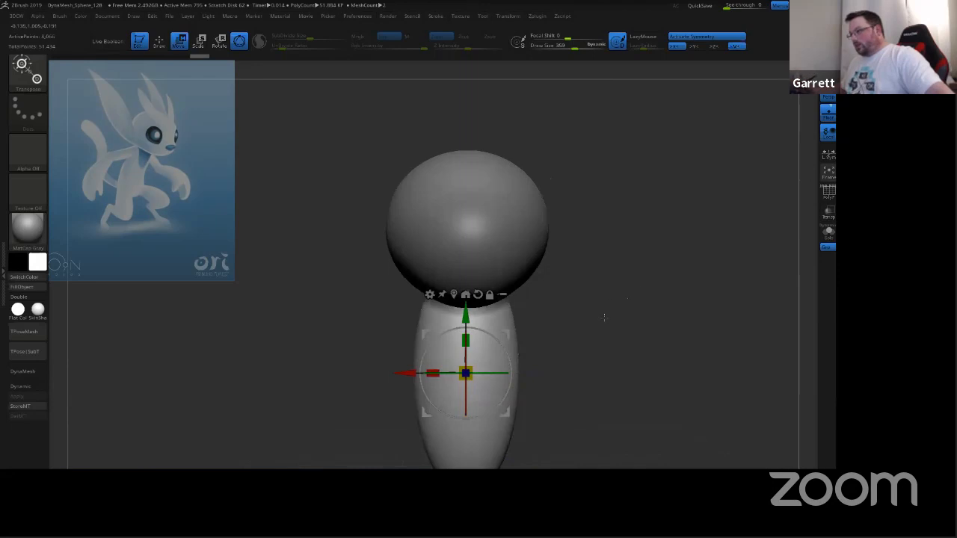
{"action": "right_click_drag", "start_coordinate": [604, 318], "coordinate": [652, 224], "text": "ctrl"}
{"action": "left_click", "coordinate": [160, 43]}
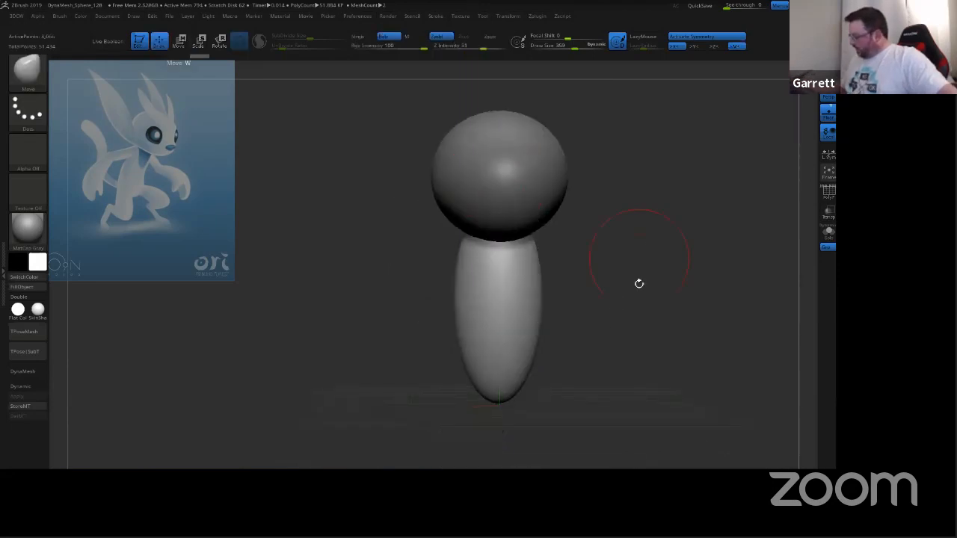
{"action": "left_click_drag", "start_coordinate": [639, 284], "coordinate": [678, 301], "text": "shift"}
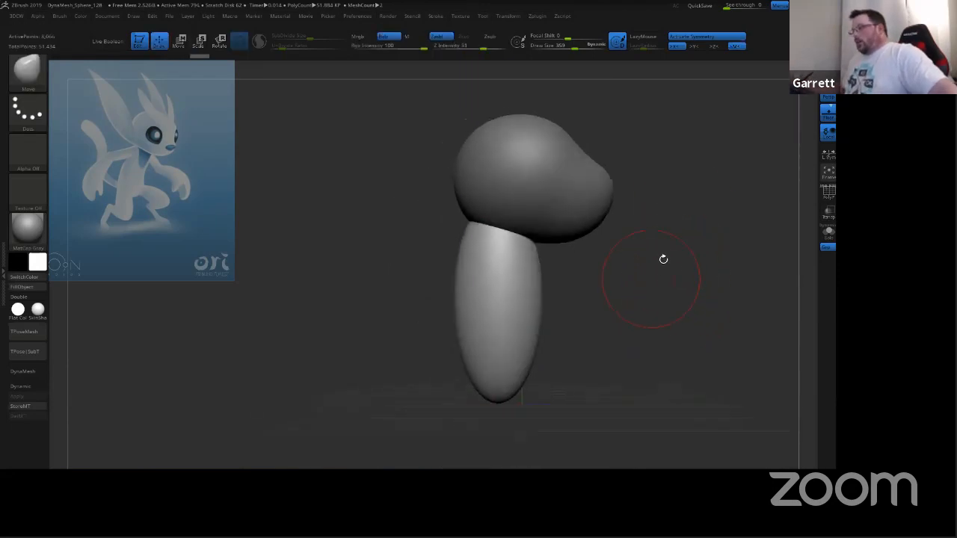
Step: Try tilting the torso slightly in side view with the rotation gizmo, and undo the tilt
{"action": "left_click", "coordinate": [187, 43]}
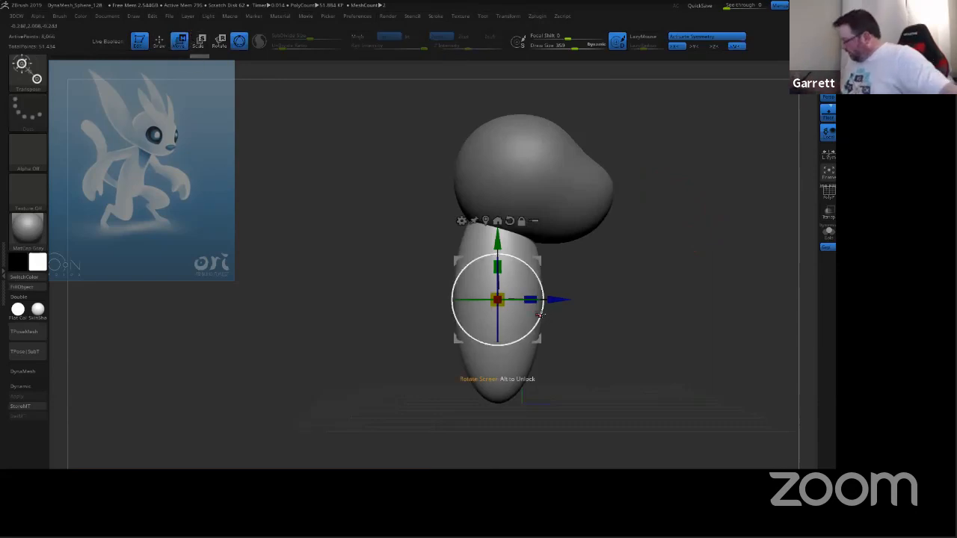
{"action": "left_click_drag", "start_coordinate": [541, 310], "coordinate": [557, 305]}
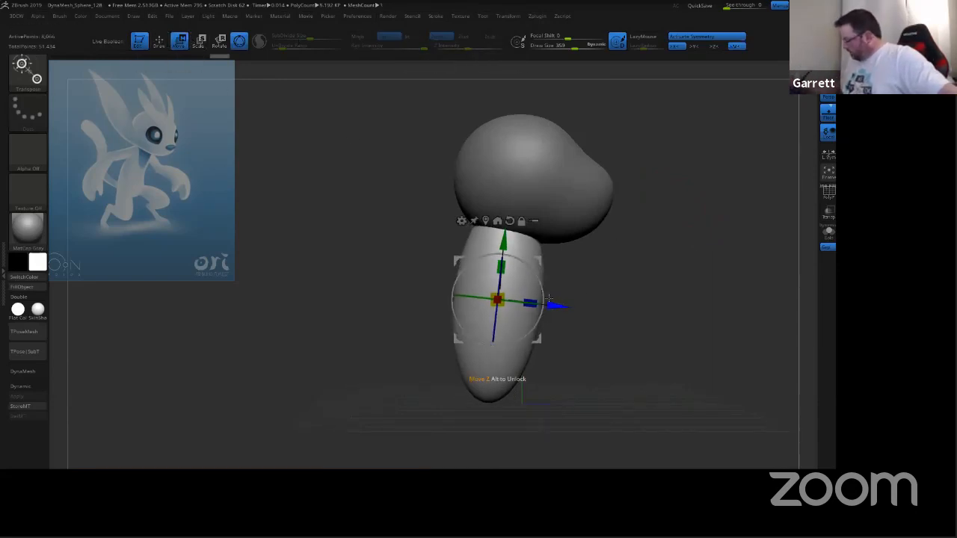
{"action": "key", "text": "ctrl+z"}
{"action": "left_click_drag", "start_coordinate": [653, 291], "coordinate": [596, 237]}
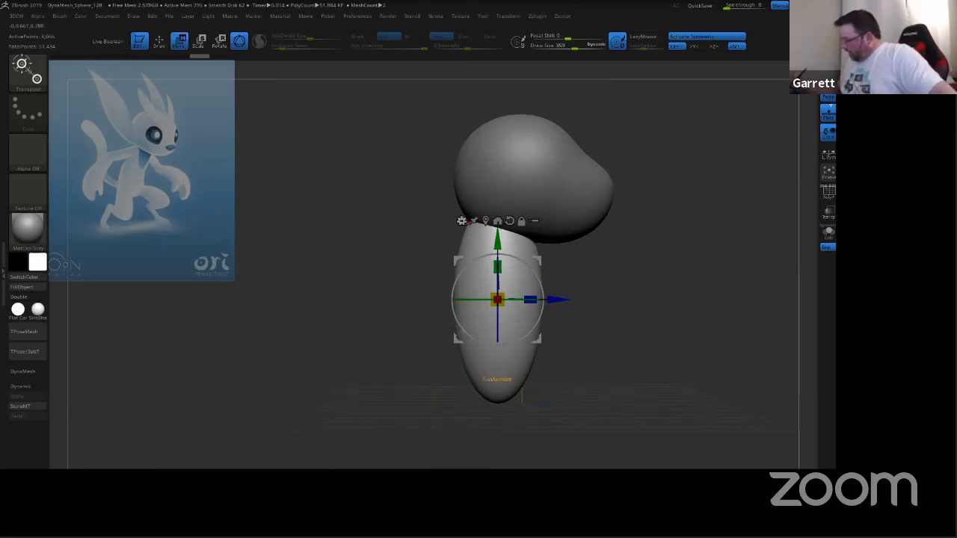
Step: Enlarge the Move brush to draw size 945 in Draw mode and push the torso's middle slightly backward, undoing the trial strokes
{"action": "key", "text": "q"}
{"action": "key", "text": "s"}
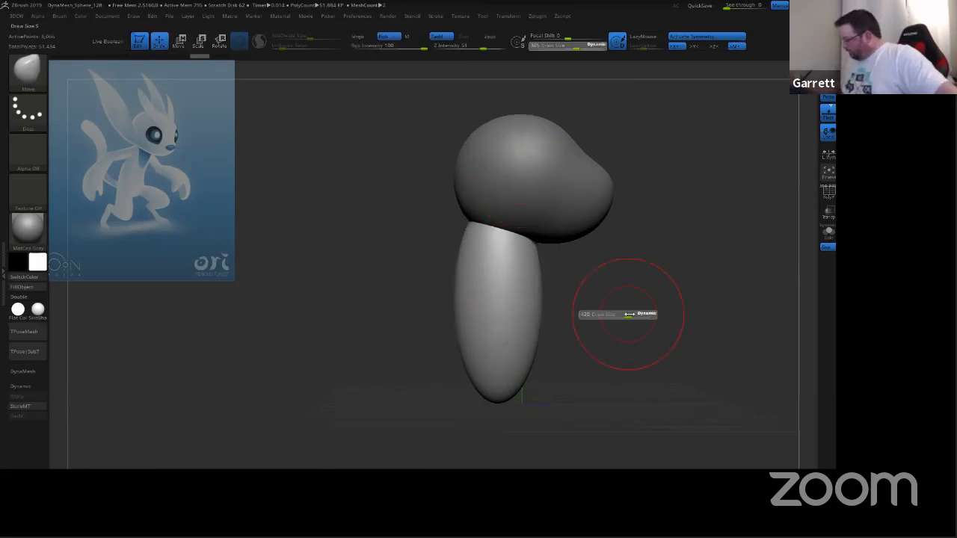
{"action": "left_click", "coordinate": [647, 314]}
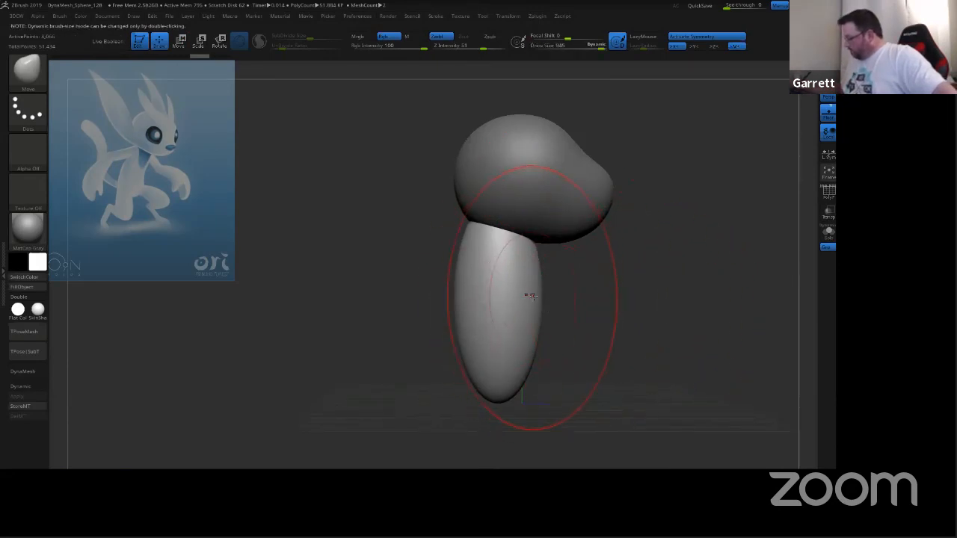
{"action": "key", "text": "ctrl+z"}
{"action": "key", "text": "ctrl+z"}
{"action": "key", "text": "ctrl+z"}
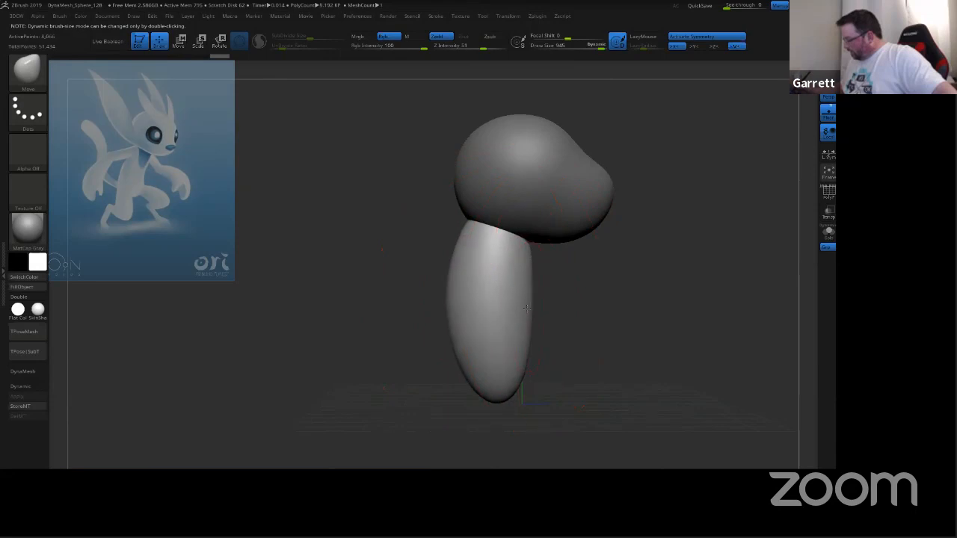
Step: Reduce the Move brush to draw size 691, push the lower torso backward in side view, and smooth its front edge
{"action": "key", "text": "s"}
{"action": "left_click_drag", "start_coordinate": [524, 254], "coordinate": [518, 253]}
{"action": "left_click_drag", "start_coordinate": [514, 251], "coordinate": [524, 246]}
{"action": "left_click_drag", "start_coordinate": [482, 367], "coordinate": [474, 369]}
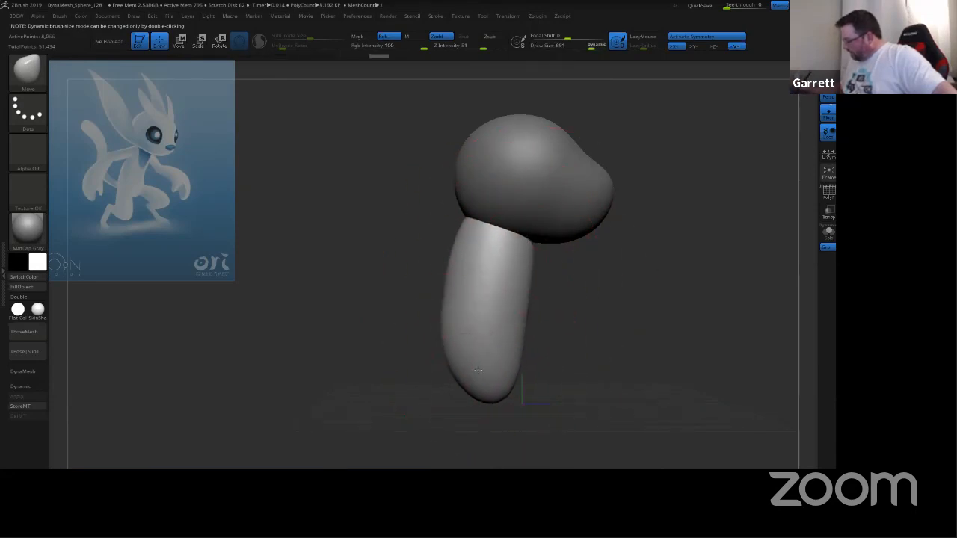
{"action": "left_click_drag", "start_coordinate": [536, 304], "coordinate": [520, 313], "text": "shift"}
{"action": "left_click_drag", "start_coordinate": [573, 300], "coordinate": [524, 306]}
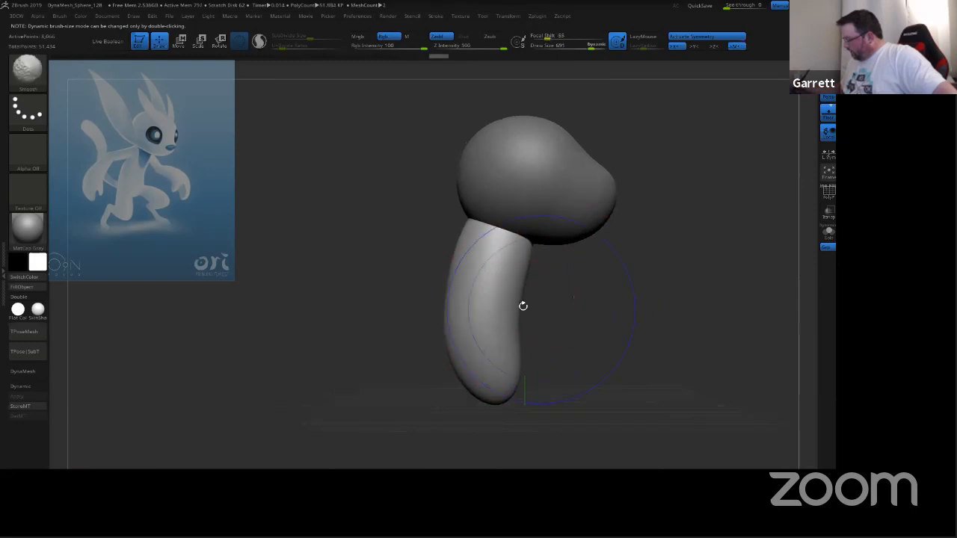
Step: Arch the torso's back, hollow its front and extend its lower end in side view, adjusting the Move brush's size between strokes
{"action": "left_click_drag", "start_coordinate": [487, 247], "coordinate": [481, 246]}
{"action": "mouse_move", "coordinate": [482, 370]}
{"action": "left_mouse_down"}
{"action": "mouse_move", "coordinate": [473, 397]}
{"action": "mouse_move", "coordinate": [480, 394]}
{"action": "left_mouse_up"}
{"action": "key", "text": "s"}
{"action": "left_click_drag", "start_coordinate": [459, 302], "coordinate": [452, 303]}
{"action": "left_click_drag", "start_coordinate": [460, 303], "coordinate": [456, 305]}
{"action": "left_click_drag", "start_coordinate": [522, 313], "coordinate": [518, 313]}
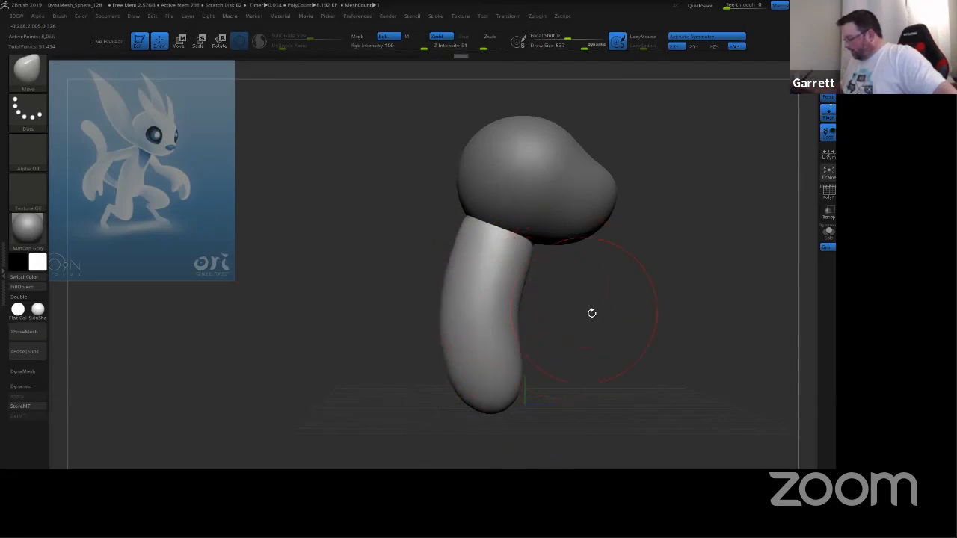
{"action": "mouse_move", "coordinate": [591, 313]}
{"action": "left_mouse_down"}
{"action": "mouse_move", "coordinate": [624, 315]}
{"action": "mouse_move", "coordinate": [594, 310]}
{"action": "left_mouse_up"}
{"action": "key", "text": "s"}
{"action": "left_click_drag", "start_coordinate": [482, 274], "coordinate": [492, 274]}
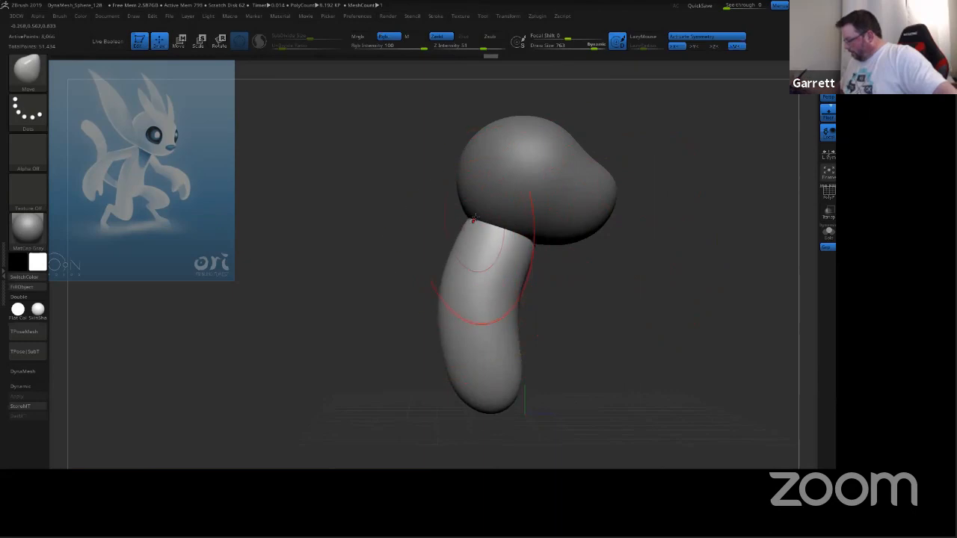
Step: Widen and round the lower torso in front view into a broad base, reducing the Move brush to draw size 376
{"action": "left_click_drag", "start_coordinate": [592, 265], "coordinate": [587, 255], "text": "shift"}
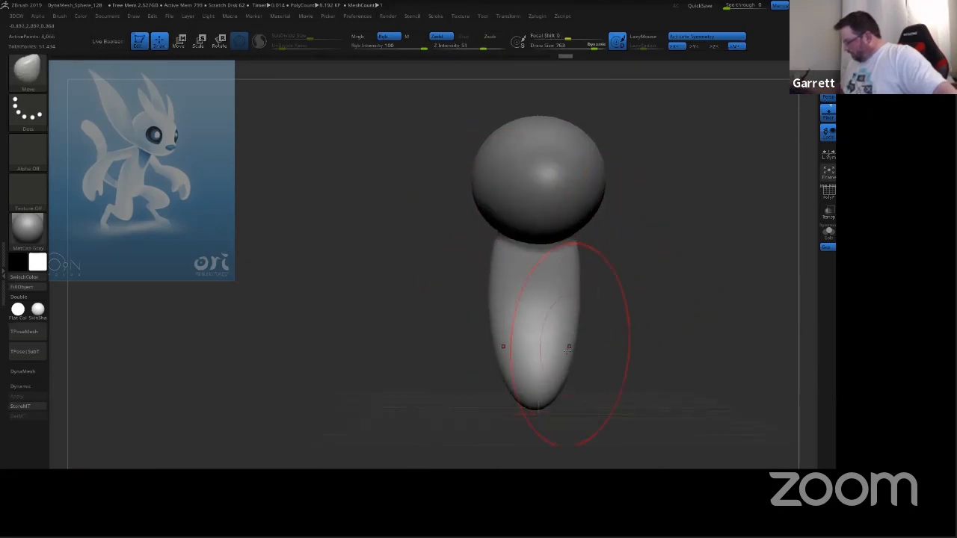
{"action": "mouse_move", "coordinate": [558, 386]}
{"action": "left_mouse_down"}
{"action": "mouse_move", "coordinate": [568, 386]}
{"action": "mouse_move", "coordinate": [559, 386]}
{"action": "left_mouse_up"}
{"action": "key", "text": "s"}
{"action": "mouse_move", "coordinate": [558, 390]}
{"action": "left_mouse_down"}
{"action": "mouse_move", "coordinate": [571, 395]}
{"action": "mouse_move", "coordinate": [548, 407]}
{"action": "left_mouse_up"}
{"action": "key", "text": "s"}
{"action": "left_click_drag", "start_coordinate": [559, 410], "coordinate": [566, 396]}
{"action": "left_click_drag", "start_coordinate": [641, 349], "coordinate": [641, 279]}
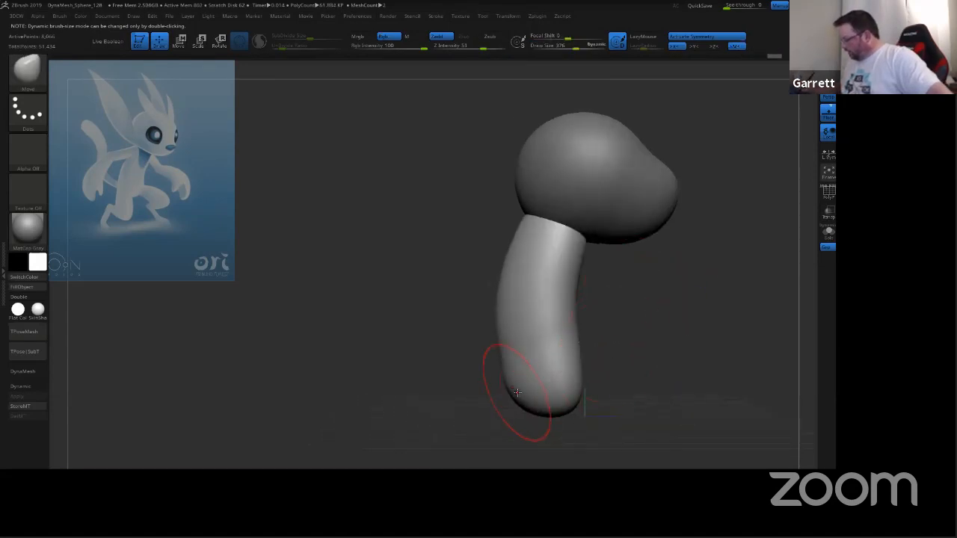
{"action": "left_click_drag", "start_coordinate": [655, 336], "coordinate": [665, 269], "text": "shift"}
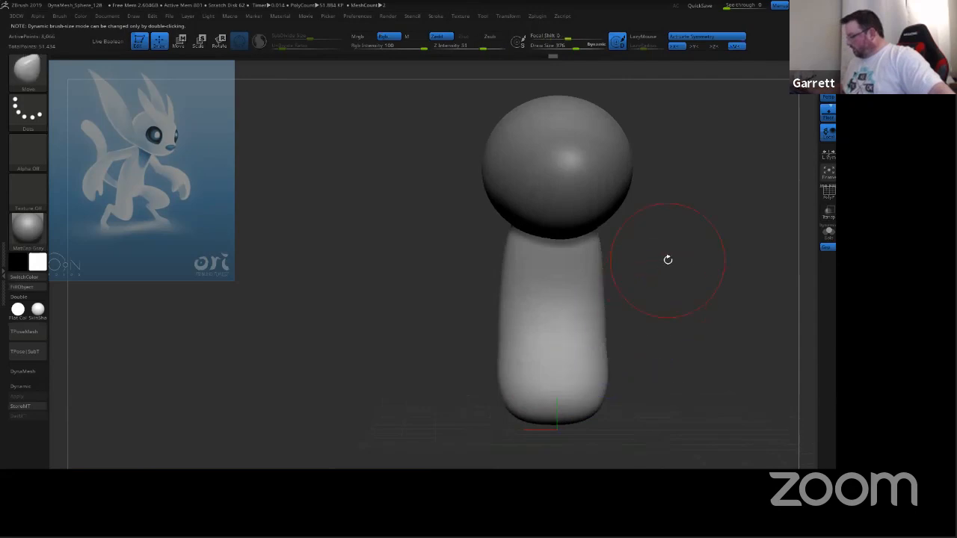
Step: Turn on the polyframe display to examine the torso's mesh density up close
{"action": "mouse_move", "coordinate": [660, 303]}
{"action": "left_mouse_down"}
{"action": "mouse_move", "coordinate": [696, 313]}
{"action": "mouse_move", "coordinate": [699, 269]}
{"action": "left_mouse_up"}
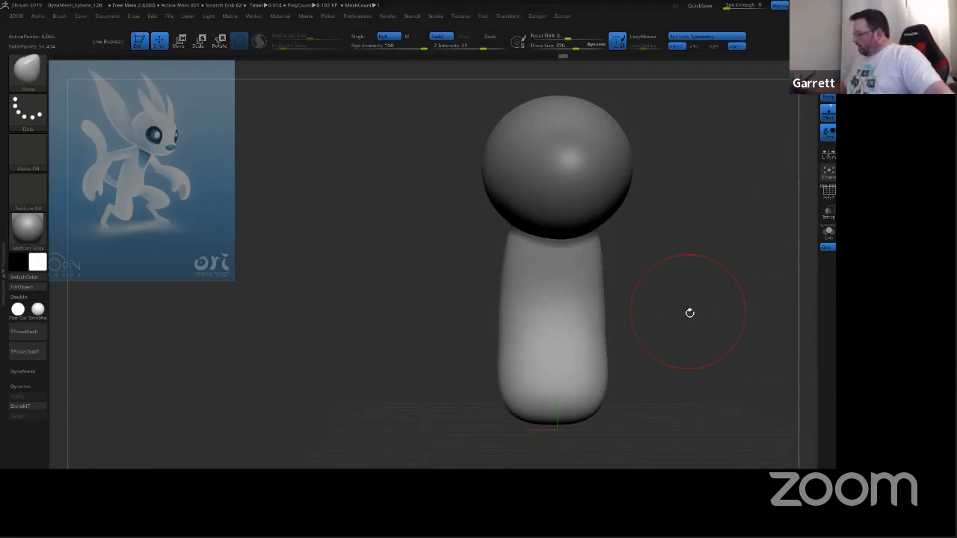
{"action": "left_click_drag", "start_coordinate": [689, 313], "coordinate": [735, 316]}
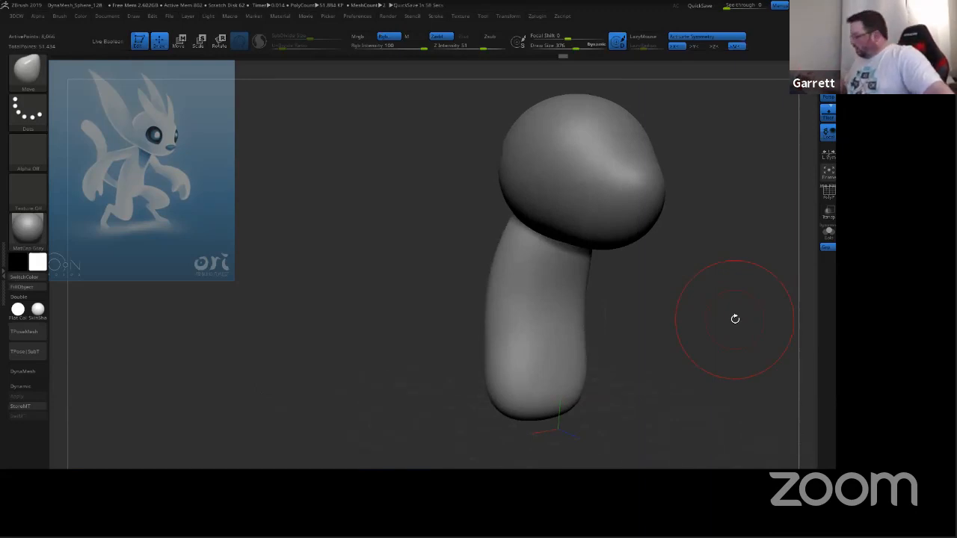
{"action": "key", "text": "shift+f"}
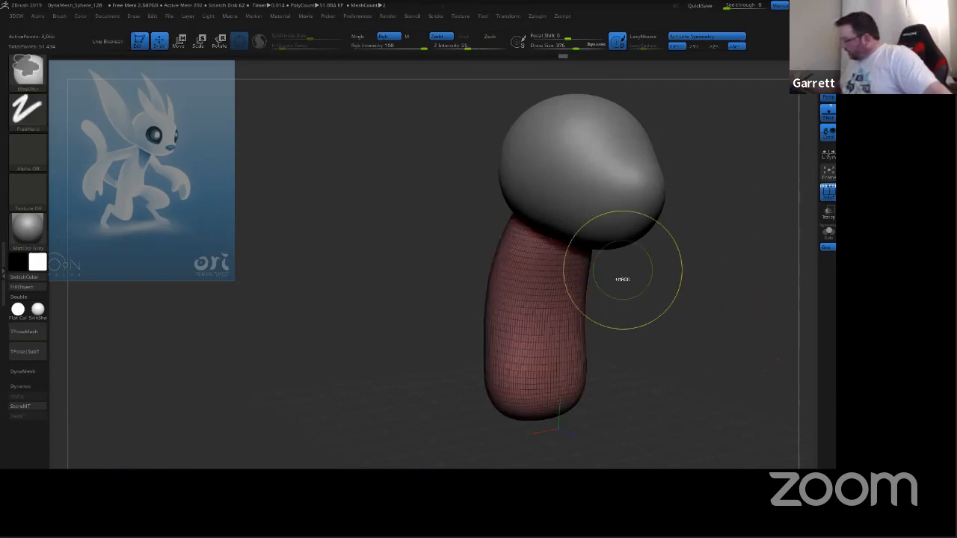
{"action": "mouse_move", "coordinate": [645, 276]}
{"action": "right_mouse_down", "text": "ctrl"}
{"action": "mouse_move", "coordinate": [643, 305]}
{"action": "mouse_move", "coordinate": [670, 289]}
{"action": "mouse_move", "coordinate": [678, 259]}
{"action": "mouse_move", "coordinate": [675, 285]}
{"action": "right_mouse_up", "text": "ctrl"}
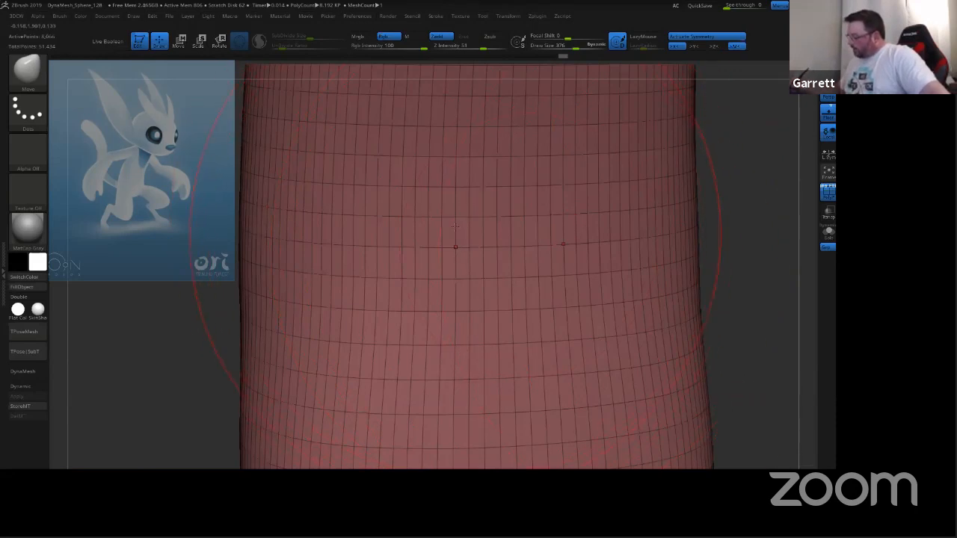
{"action": "mouse_move", "coordinate": [747, 281]}
{"action": "left_mouse_down"}
{"action": "mouse_move", "coordinate": [756, 282]}
{"action": "mouse_move", "coordinate": [690, 247]}
{"action": "left_mouse_up"}
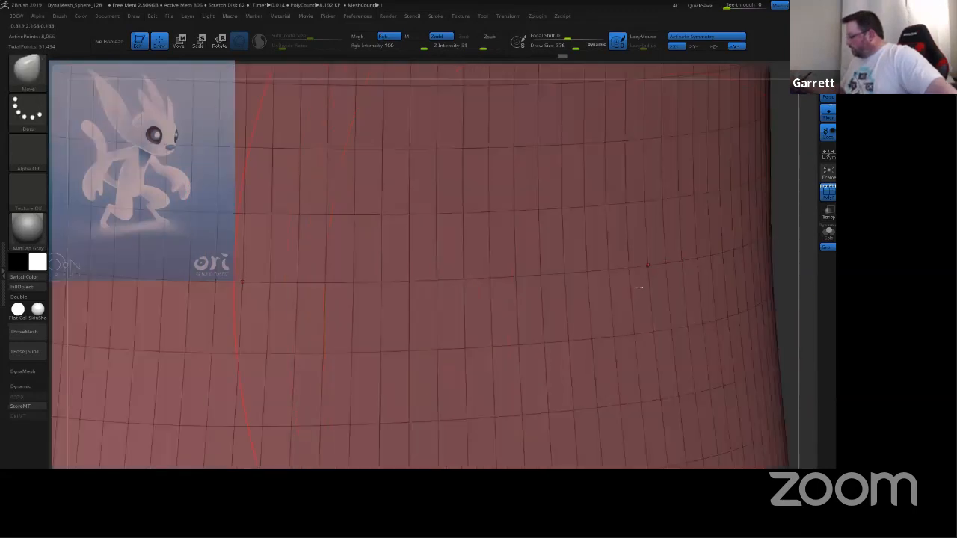
Step: Switch to the ZModeler brush at draw size 9 and set its point action to Move, targeting points by brush radius
{"action": "key", "text": "s"}
{"action": "left_click_drag", "start_coordinate": [591, 282], "coordinate": [587, 282]}
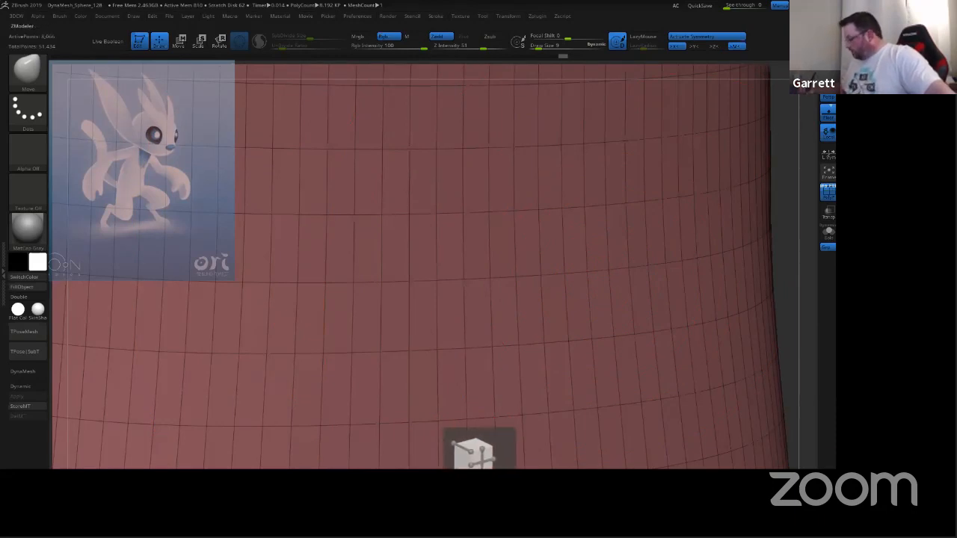
{"action": "left_click", "coordinate": [477, 486]}
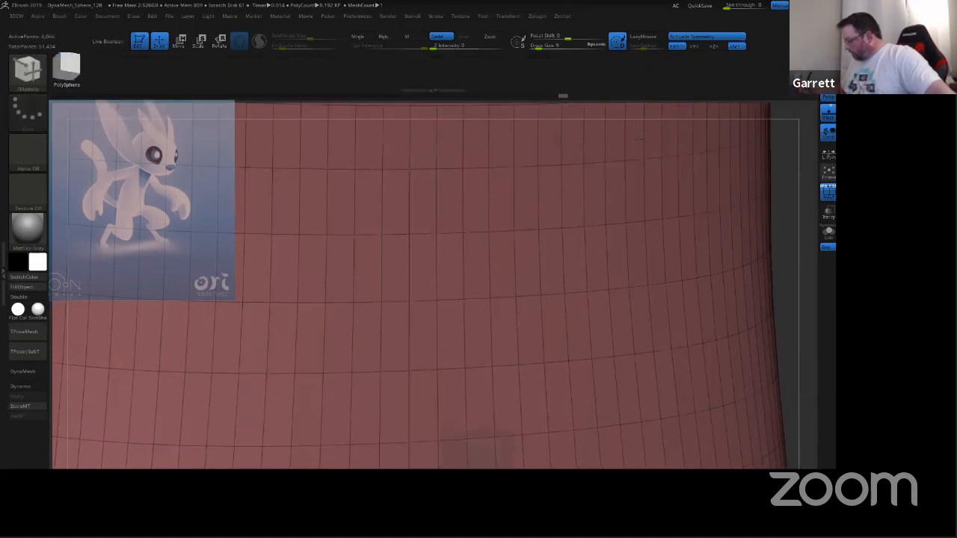
{"action": "left_click_drag", "start_coordinate": [637, 307], "coordinate": [651, 305]}
{"action": "key", "text": "ctrl+z"}
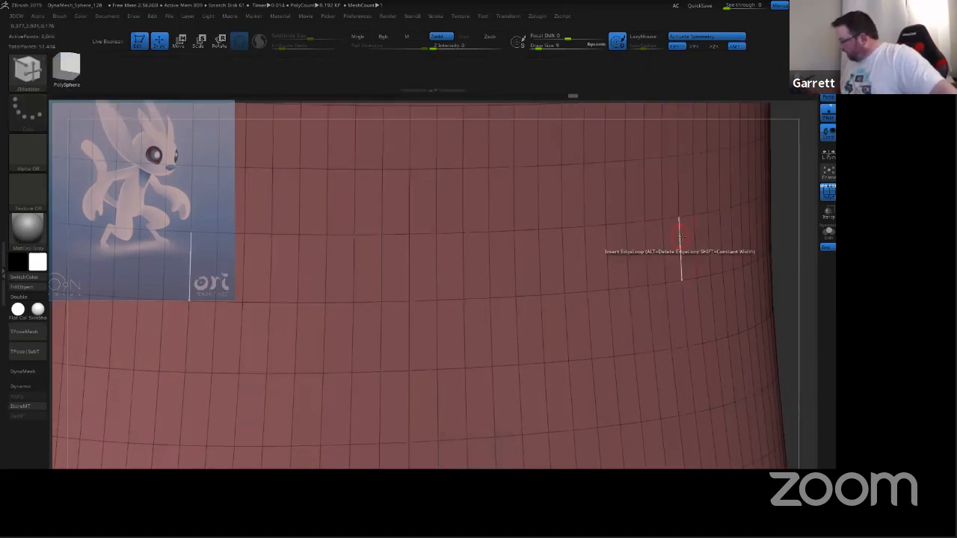
{"action": "right_click_drag", "start_coordinate": [788, 252], "coordinate": [650, 287], "text": "alt"}
{"action": "key", "text": "space"}
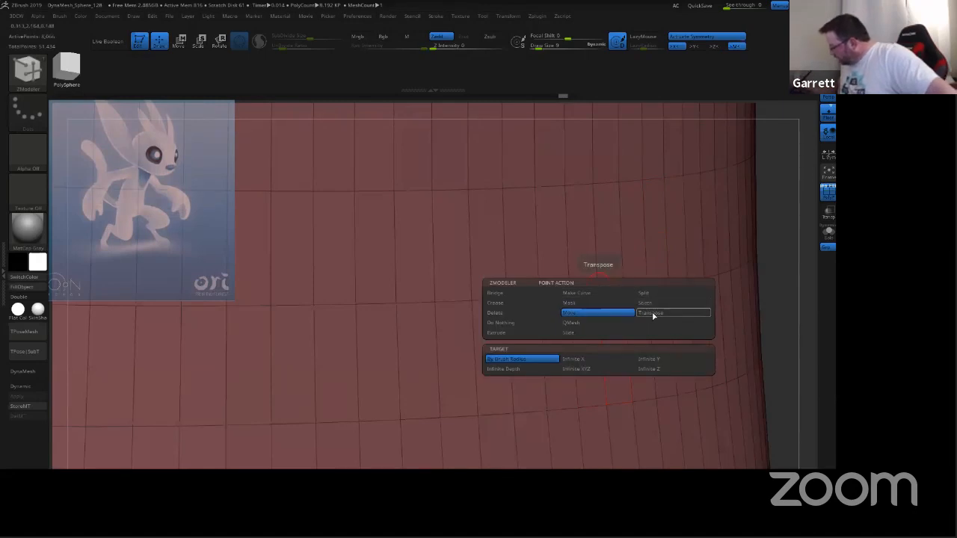
{"action": "left_click", "coordinate": [622, 314]}
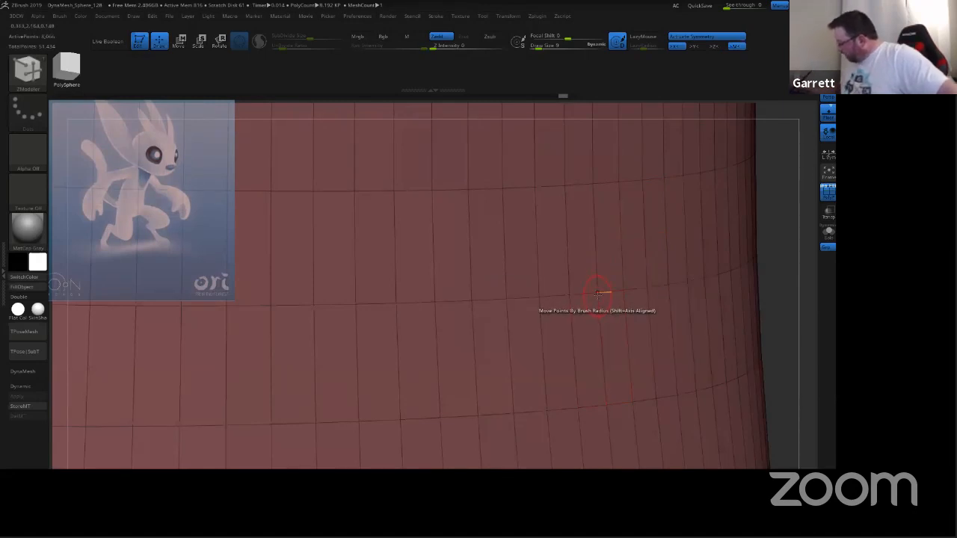
Step: Try pulling individual points out of the torso's upper surface with ZModeler to distort the surrounding polygons
{"action": "left_click_drag", "start_coordinate": [781, 257], "coordinate": [748, 265]}
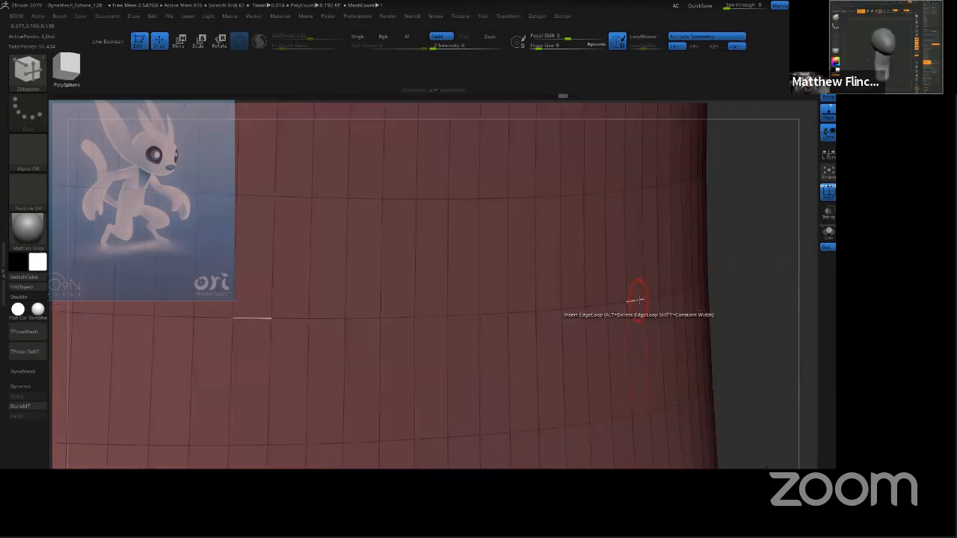
{"action": "left_click_drag", "start_coordinate": [645, 299], "coordinate": [651, 213]}
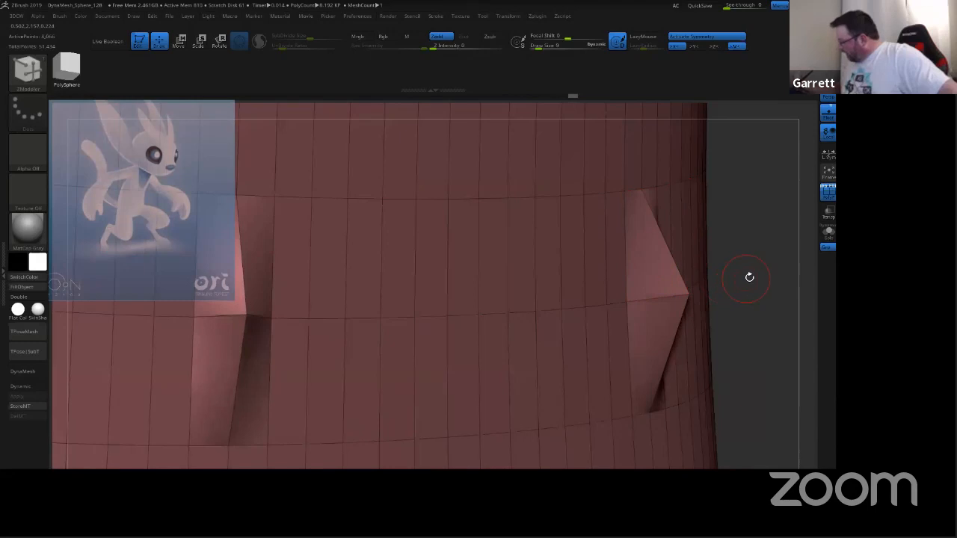
{"action": "left_click_drag", "start_coordinate": [746, 278], "coordinate": [727, 317]}
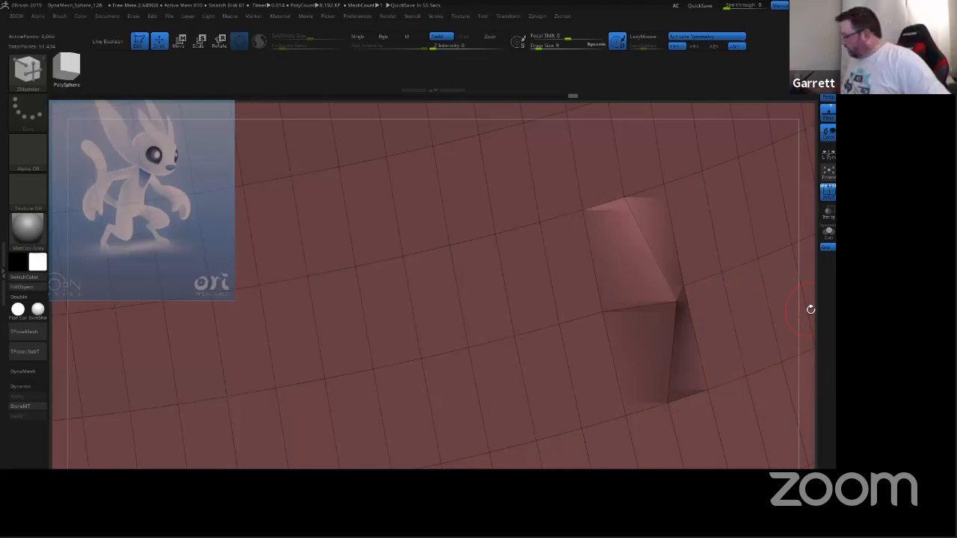
{"action": "mouse_move", "coordinate": [815, 308]}
{"action": "left_mouse_down"}
{"action": "mouse_move", "coordinate": [636, 220]}
{"action": "mouse_move", "coordinate": [667, 243]}
{"action": "left_mouse_up"}
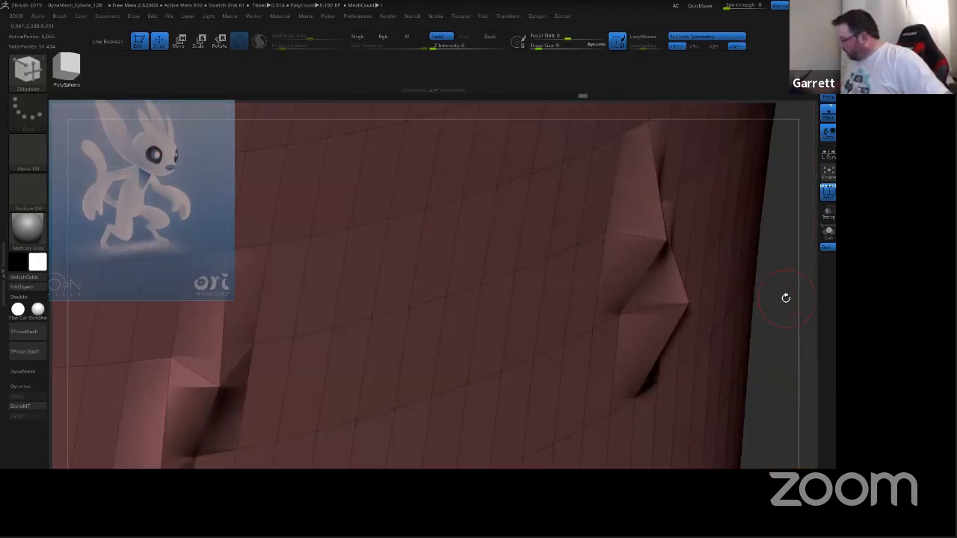
{"action": "left_click_drag", "start_coordinate": [786, 298], "coordinate": [765, 261]}
{"action": "key", "text": "ctrl+z"}
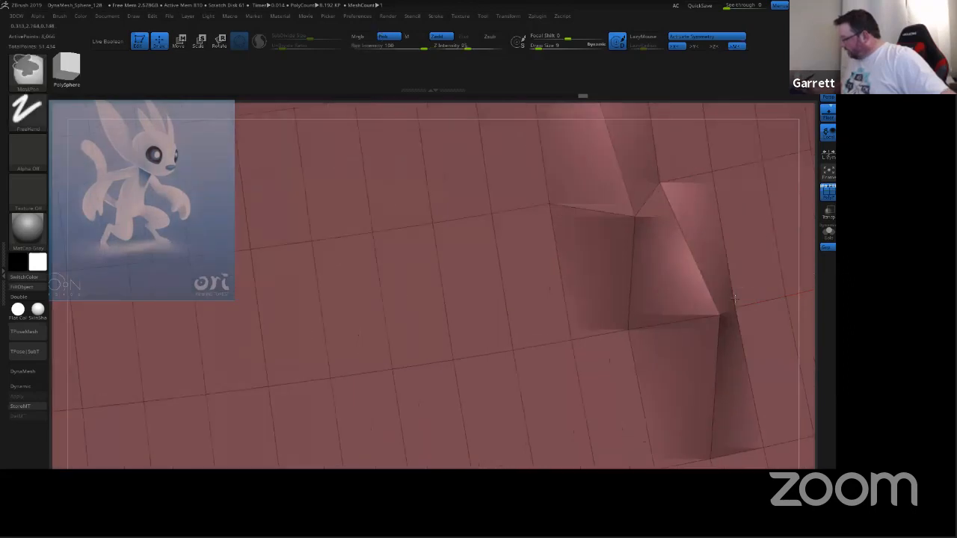
Step: Examine the displaced points from several angles and undo the ZModeler point moves
{"action": "left_click_drag", "start_coordinate": [815, 309], "coordinate": [797, 274]}
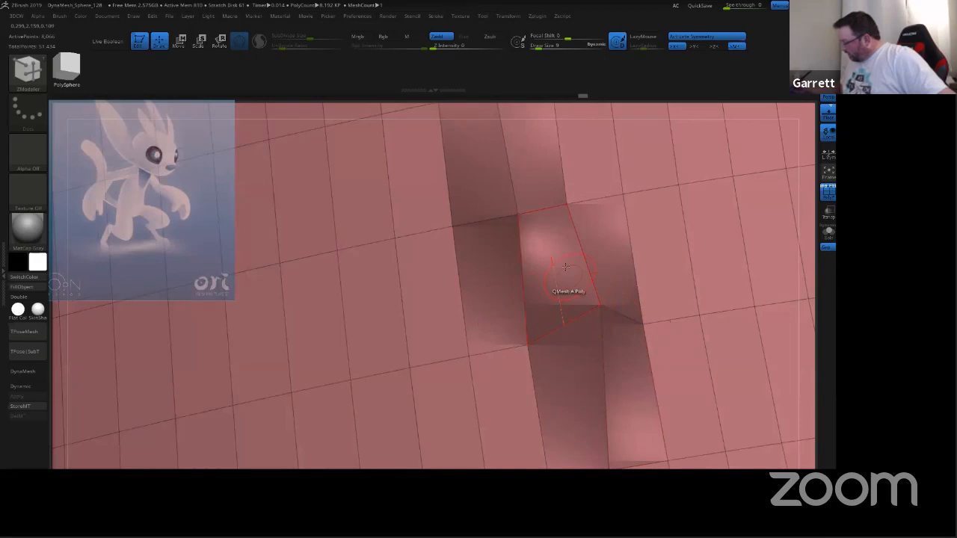
{"action": "left_click_drag", "start_coordinate": [815, 270], "coordinate": [755, 267]}
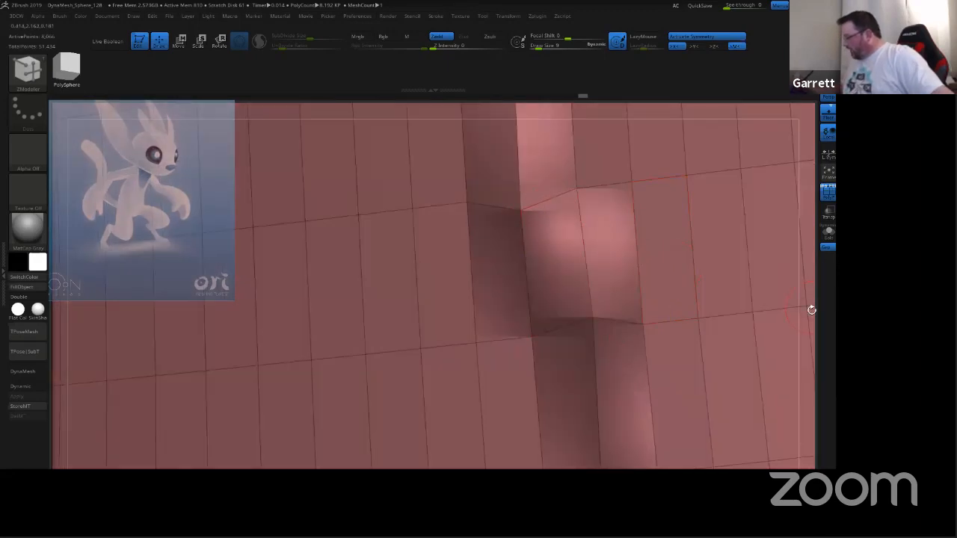
{"action": "left_click_drag", "start_coordinate": [811, 310], "coordinate": [841, 367]}
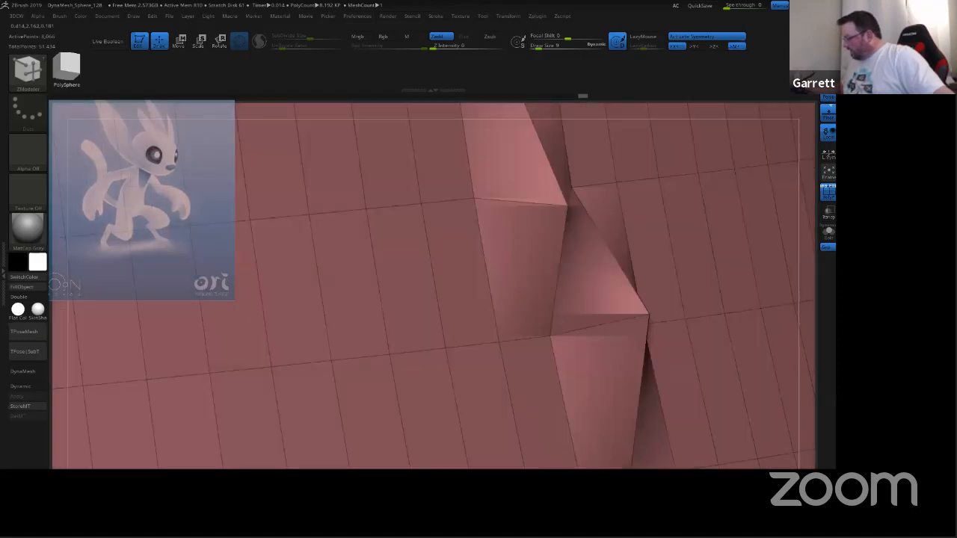
{"action": "mouse_move", "coordinate": [823, 322]}
{"action": "left_mouse_down"}
{"action": "mouse_move", "coordinate": [816, 275]}
{"action": "mouse_move", "coordinate": [797, 305]}
{"action": "mouse_move", "coordinate": [820, 352]}
{"action": "left_mouse_up"}
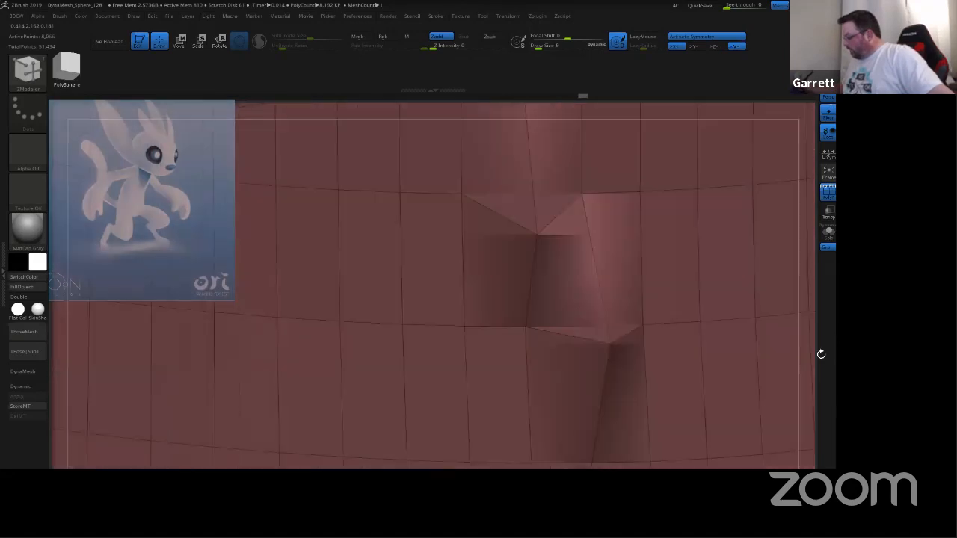
{"action": "key", "text": "ctrl"}
{"action": "key", "text": "ctrl+z"}
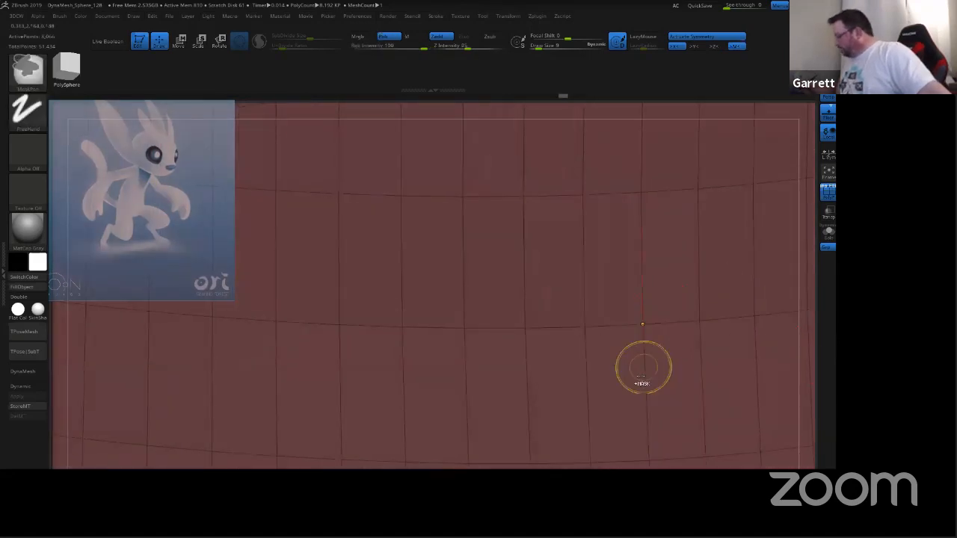
Step: Enlarge the ZModeler brush and insert an edge loop from the torso's side edge
{"action": "right_click_drag", "start_coordinate": [638, 382], "coordinate": [628, 292], "text": "ctrl"}
{"action": "left_click_drag", "start_coordinate": [755, 340], "coordinate": [725, 352]}
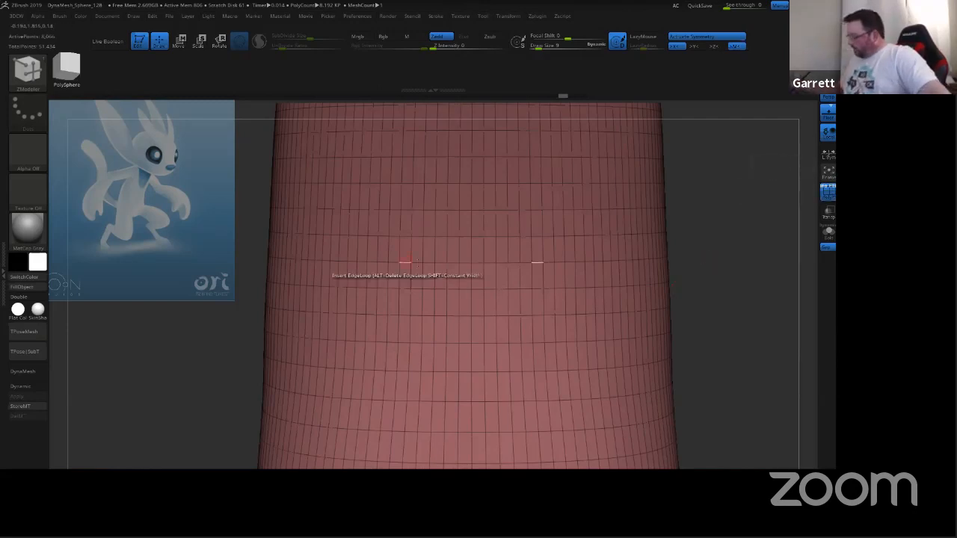
{"action": "left_click_drag", "start_coordinate": [675, 324], "coordinate": [645, 179]}
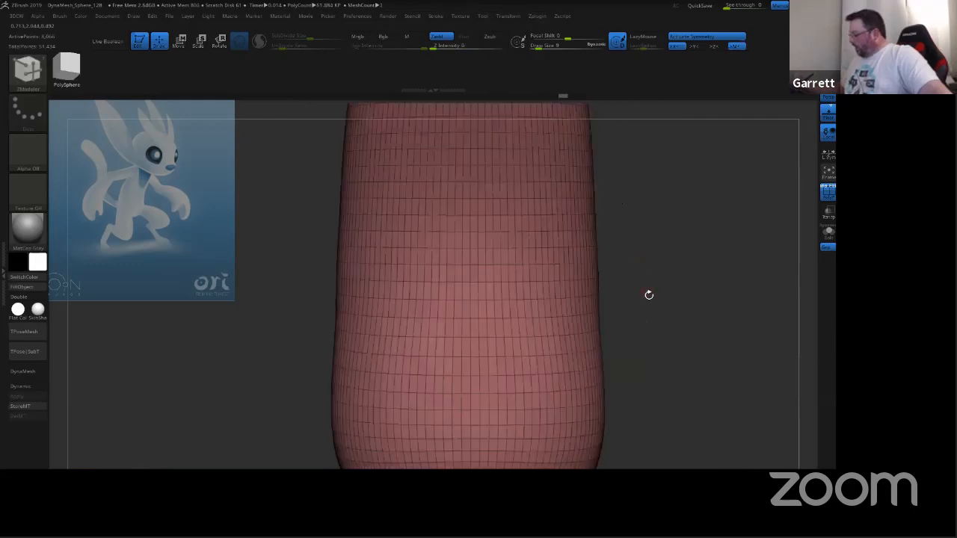
{"action": "mouse_move", "coordinate": [649, 295]}
{"action": "left_mouse_down"}
{"action": "mouse_move", "coordinate": [694, 293]}
{"action": "mouse_move", "coordinate": [645, 299]}
{"action": "mouse_move", "coordinate": [607, 269]}
{"action": "mouse_move", "coordinate": [674, 276]}
{"action": "mouse_move", "coordinate": [659, 266]}
{"action": "left_mouse_up"}
{"action": "key", "text": "s"}
{"action": "left_click", "coordinate": [644, 264]}
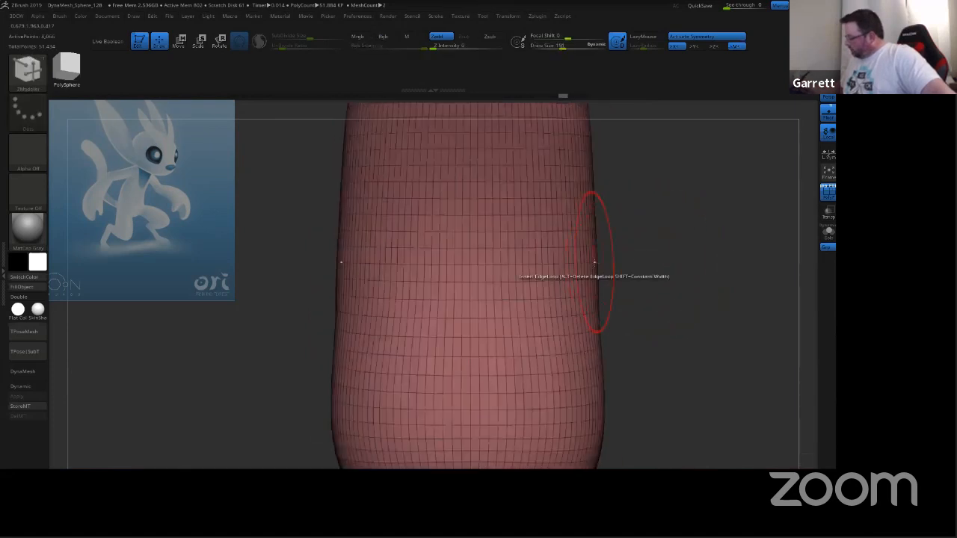
{"action": "left_click", "coordinate": [594, 265]}
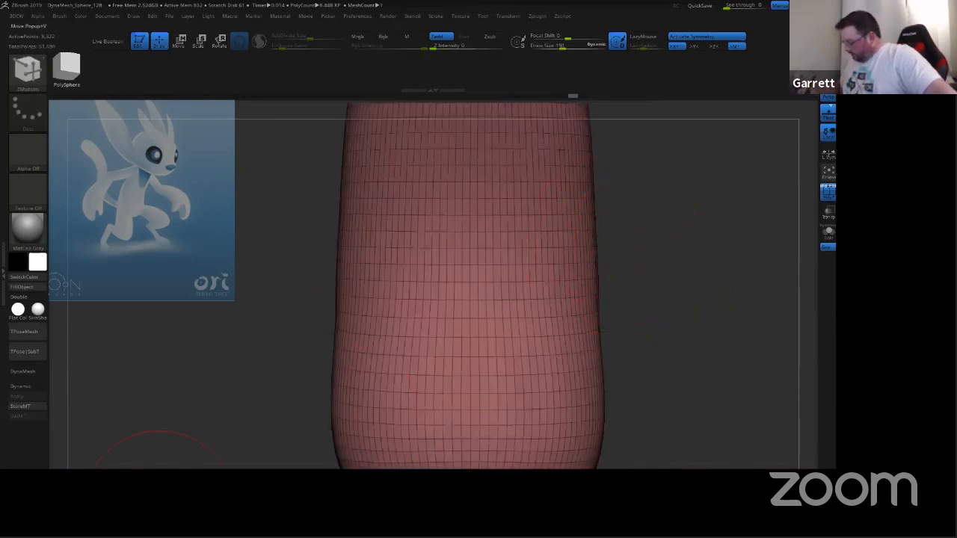
Step: Switch back to the Move brush and pull the torso's upper sides outward symmetrically into long, arm-like shapes
{"action": "key", "text": "v"}
{"action": "left_click_drag", "start_coordinate": [604, 223], "coordinate": [730, 203]}
{"action": "left_click_drag", "start_coordinate": [644, 208], "coordinate": [760, 209]}
{"action": "mouse_move", "coordinate": [728, 246]}
{"action": "right_mouse_down", "text": "ctrl"}
{"action": "mouse_move", "coordinate": [724, 272]}
{"action": "mouse_move", "coordinate": [688, 291]}
{"action": "mouse_move", "coordinate": [517, 334]}
{"action": "right_mouse_up", "text": "ctrl"}
{"action": "mouse_move", "coordinate": [566, 247]}
{"action": "left_mouse_down"}
{"action": "mouse_move", "coordinate": [574, 230]}
{"action": "mouse_move", "coordinate": [673, 194]}
{"action": "left_mouse_up"}
{"action": "left_click_drag", "start_coordinate": [604, 244], "coordinate": [644, 178]}
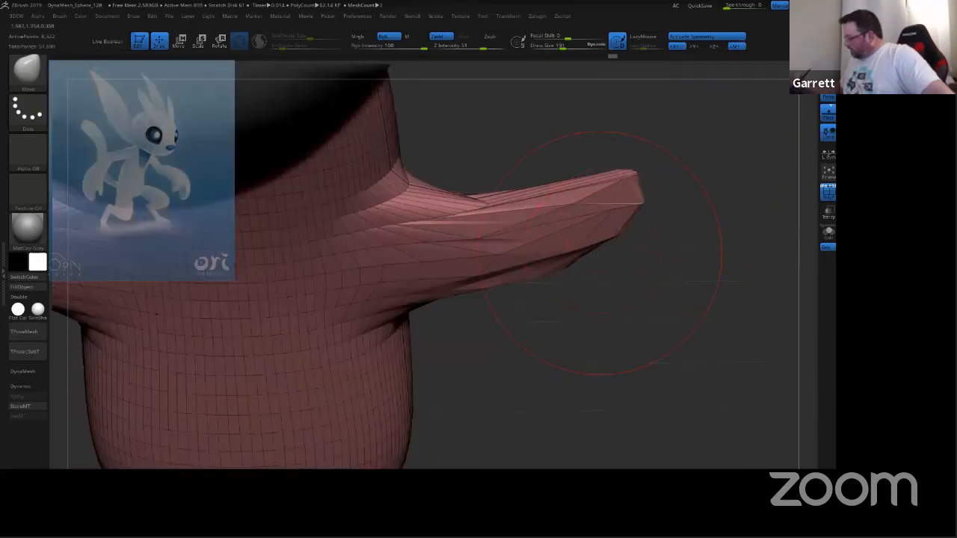
Step: Examine the stretched polygons of the arm pulled from the torso's side from several angles
{"action": "right_click_drag", "start_coordinate": [599, 253], "coordinate": [613, 279]}
{"action": "mouse_move", "coordinate": [421, 440]}
{"action": "right_mouse_down"}
{"action": "mouse_move", "coordinate": [356, 387]}
{"action": "mouse_move", "coordinate": [389, 351]}
{"action": "right_mouse_up"}
{"action": "key", "text": "ctrl"}
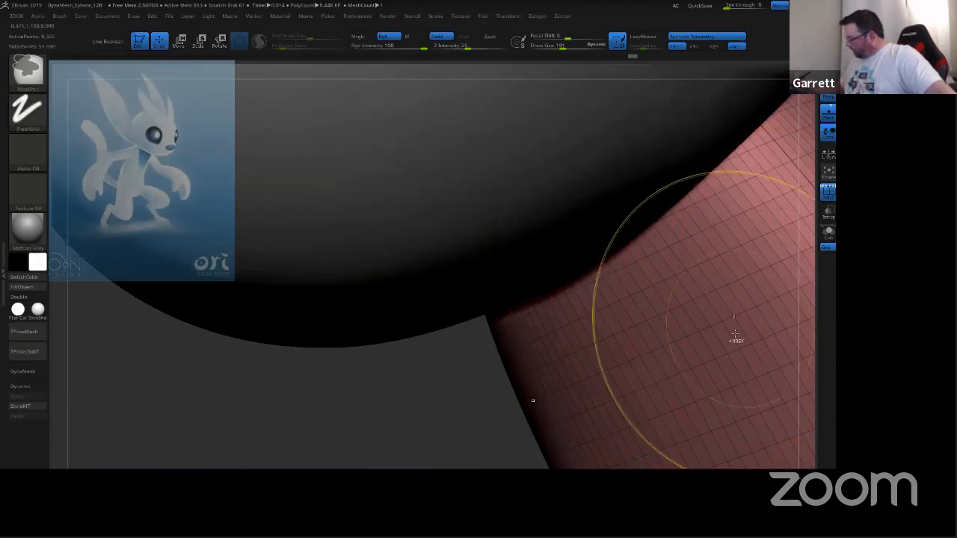
{"action": "right_click_drag", "start_coordinate": [735, 334], "coordinate": [724, 192], "text": "ctrl"}
{"action": "mouse_move", "coordinate": [725, 281]}
{"action": "right_mouse_down", "text": "ctrl"}
{"action": "mouse_move", "coordinate": [728, 271]}
{"action": "mouse_move", "coordinate": [635, 167]}
{"action": "right_mouse_up", "text": "ctrl"}
{"action": "mouse_move", "coordinate": [676, 271]}
{"action": "right_mouse_down", "text": "ctrl"}
{"action": "mouse_move", "coordinate": [695, 289]}
{"action": "mouse_move", "coordinate": [608, 210]}
{"action": "right_mouse_up", "text": "ctrl"}
{"action": "left_click_drag", "start_coordinate": [576, 312], "coordinate": [730, 364]}
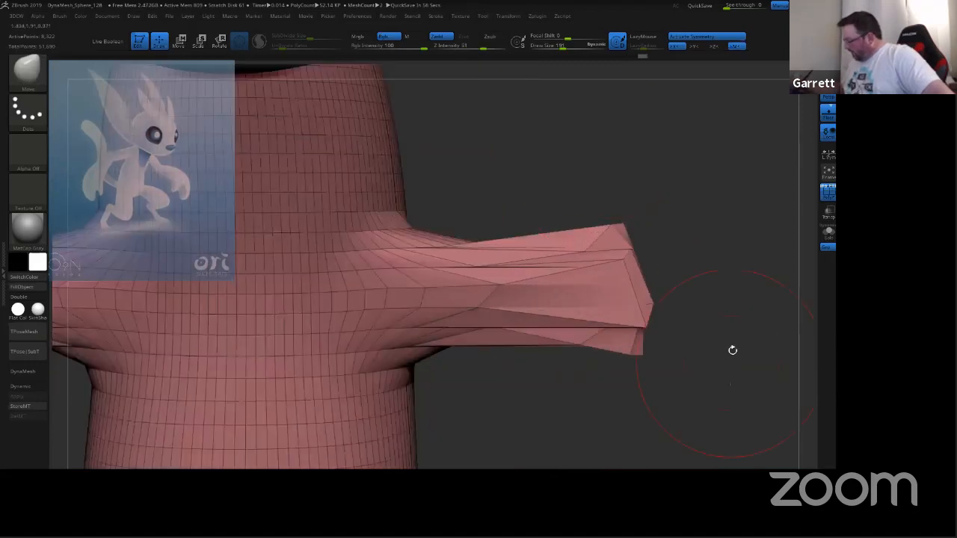
{"action": "mouse_move", "coordinate": [733, 350]}
{"action": "right_mouse_down"}
{"action": "mouse_move", "coordinate": [623, 344]}
{"action": "mouse_move", "coordinate": [740, 299]}
{"action": "mouse_move", "coordinate": [763, 280]}
{"action": "right_mouse_up"}
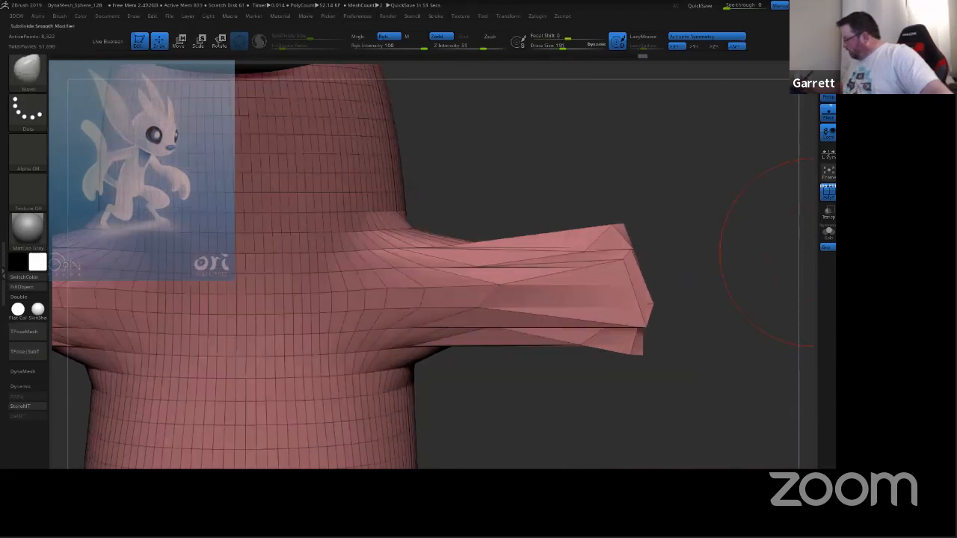
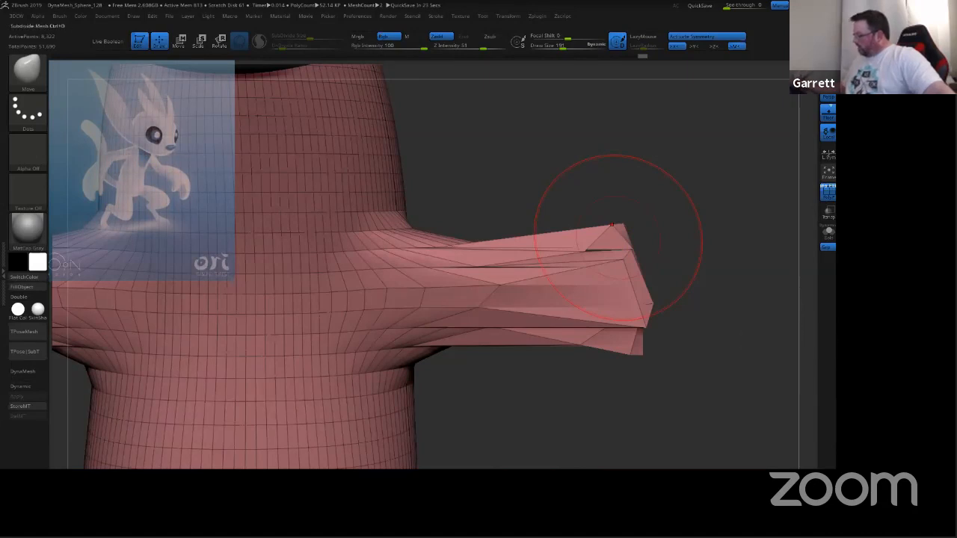
Step: Remesh the torso with DynaMesh and smooth the stretched arm's surface and blunt end
{"action": "left_click", "coordinate": [28, 371]}
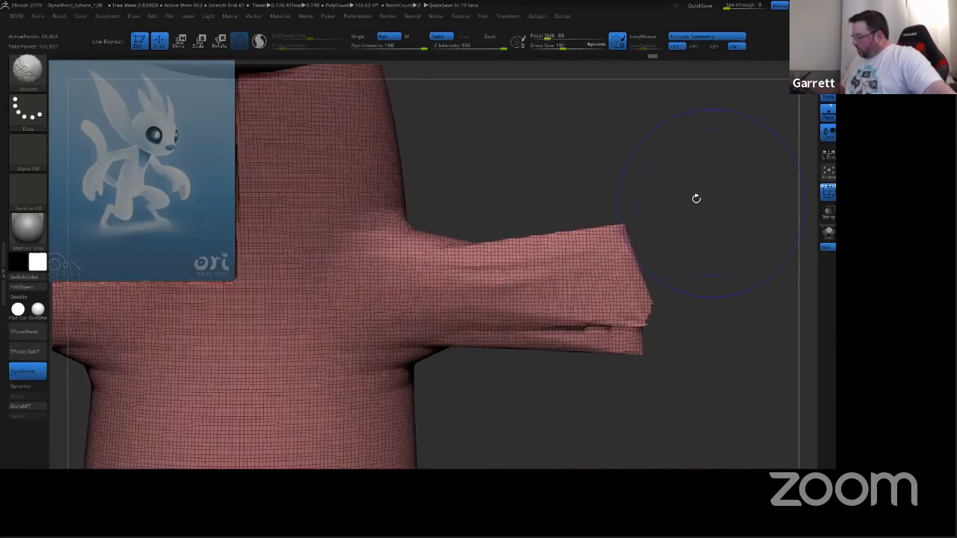
{"action": "right_click_drag", "start_coordinate": [696, 199], "coordinate": [696, 278], "text": "ctrl"}
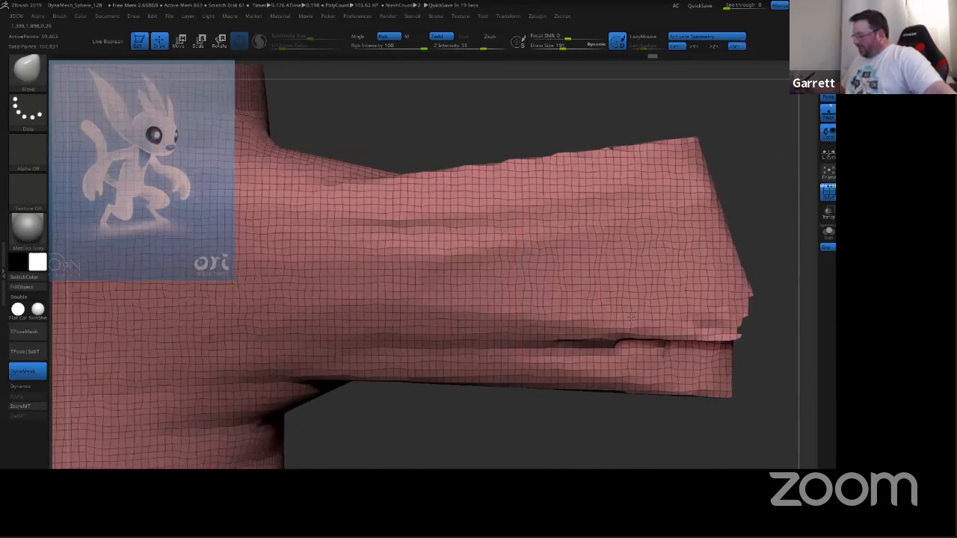
{"action": "mouse_move", "coordinate": [471, 290]}
{"action": "right_mouse_down", "text": "alt"}
{"action": "mouse_move", "coordinate": [565, 303]}
{"action": "mouse_move", "coordinate": [664, 333]}
{"action": "mouse_move", "coordinate": [688, 355]}
{"action": "mouse_move", "coordinate": [706, 178]}
{"action": "mouse_move", "coordinate": [737, 249]}
{"action": "mouse_move", "coordinate": [566, 224]}
{"action": "mouse_move", "coordinate": [710, 398]}
{"action": "mouse_move", "coordinate": [707, 413]}
{"action": "right_mouse_up", "text": "alt"}
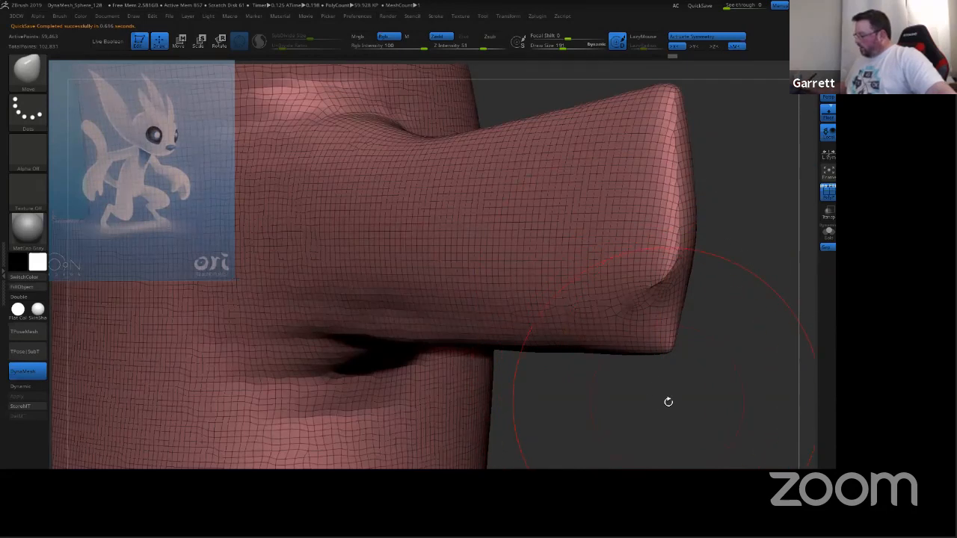
{"action": "left_click_drag", "start_coordinate": [669, 402], "coordinate": [745, 419]}
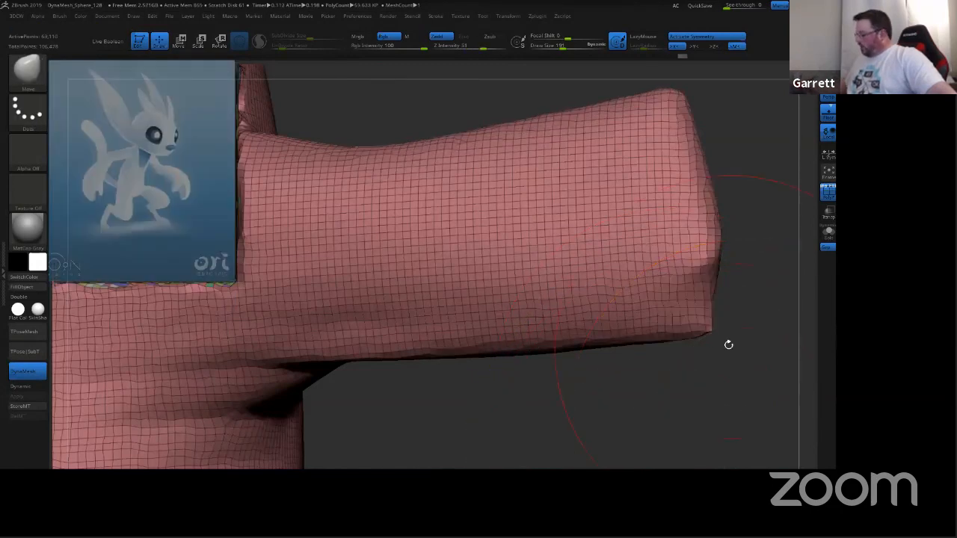
{"action": "mouse_move", "coordinate": [736, 372]}
{"action": "left_mouse_down"}
{"action": "mouse_move", "coordinate": [657, 262]}
{"action": "mouse_move", "coordinate": [658, 342]}
{"action": "left_mouse_up"}
{"action": "left_click_drag", "start_coordinate": [686, 377], "coordinate": [665, 427]}
Step: Inspect the missing chunks in the remeshed torso and smooth the edges of the hole near the shoulder
{"action": "left_click_drag", "start_coordinate": [517, 274], "coordinate": [594, 291]}
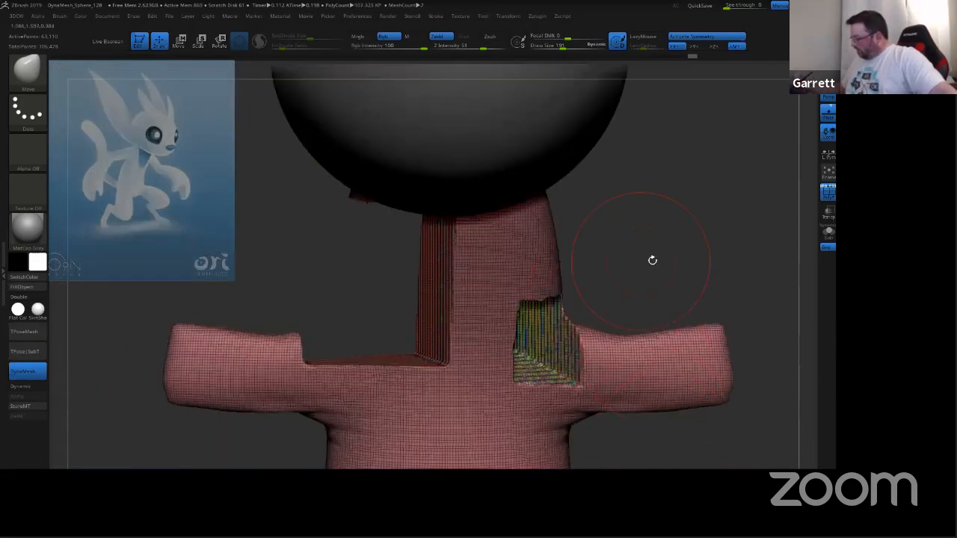
{"action": "left_click_drag", "start_coordinate": [652, 260], "coordinate": [731, 272]}
{"action": "mouse_move", "coordinate": [757, 271]}
{"action": "left_mouse_down"}
{"action": "mouse_move", "coordinate": [651, 271]}
{"action": "mouse_move", "coordinate": [634, 234]}
{"action": "left_mouse_up"}
{"action": "mouse_move", "coordinate": [566, 349]}
{"action": "left_mouse_down", "text": "shift"}
{"action": "mouse_move", "coordinate": [569, 320]}
{"action": "mouse_move", "coordinate": [523, 374]}
{"action": "mouse_move", "coordinate": [579, 385]}
{"action": "left_mouse_up", "text": "shift"}
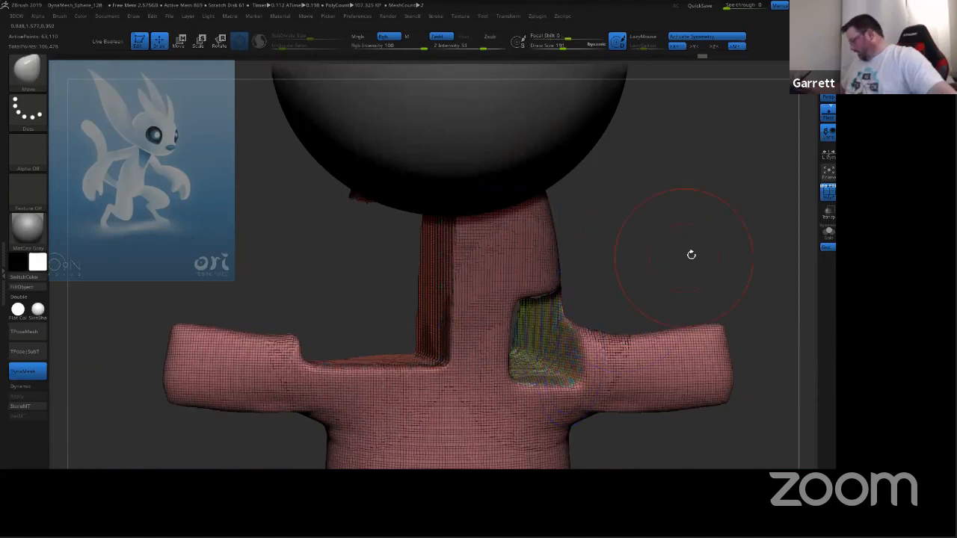
{"action": "left_click_drag", "start_coordinate": [691, 255], "coordinate": [697, 221]}
Step: Undo the smoothing and DynaMesh remeshing to get back to the torso with the stretched low-density arms
{"action": "key", "text": "ctrl+z"}
{"action": "key", "text": "ctrl+z"}
{"action": "key", "text": "ctrl+z"}
{"action": "key", "text": "ctrl+z"}
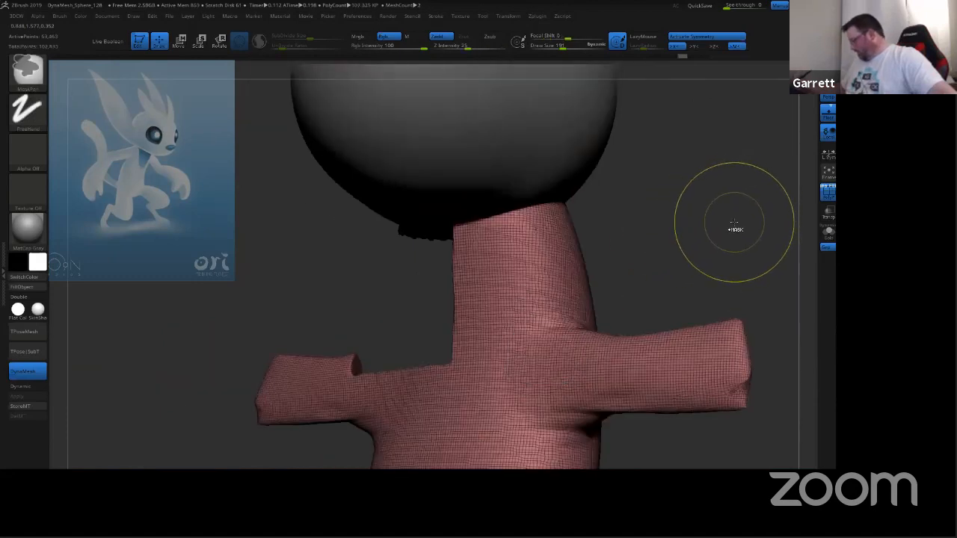
{"action": "key", "text": "ctrl+z"}
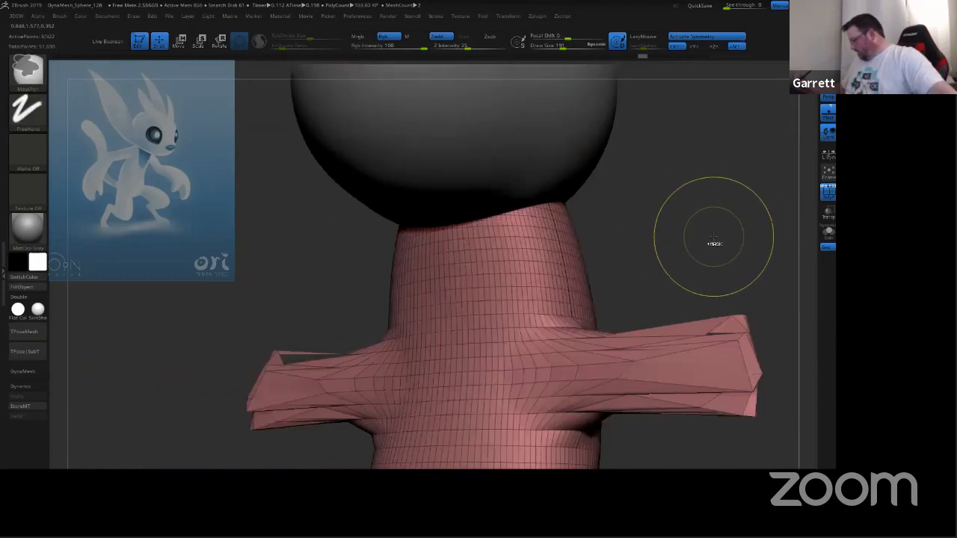
{"action": "left_click_drag", "start_coordinate": [704, 233], "coordinate": [715, 256]}
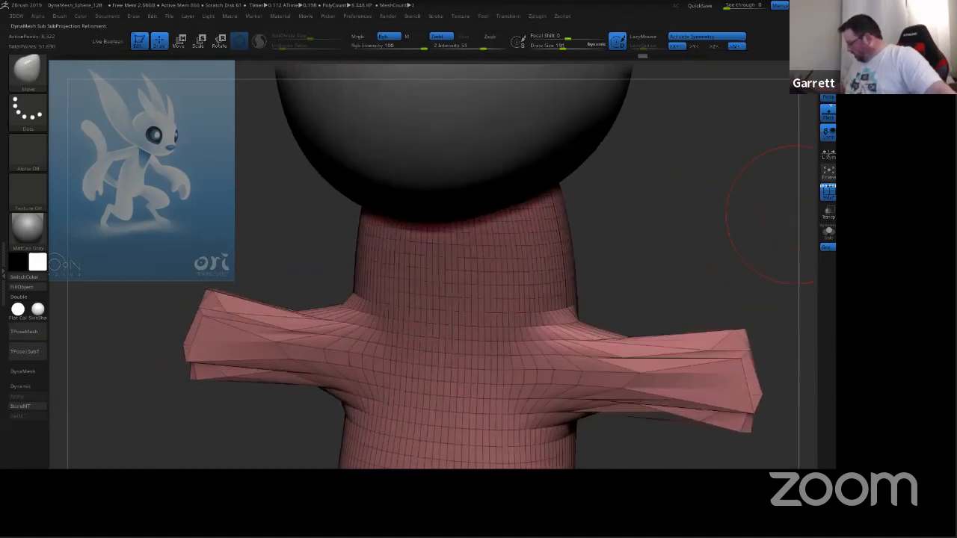
Step: Remesh the front-facing torso with DynaMesh again and smooth both arm ends symmetrically, updating the DynaMesh between strokes
{"action": "left_click", "coordinate": [27, 371]}
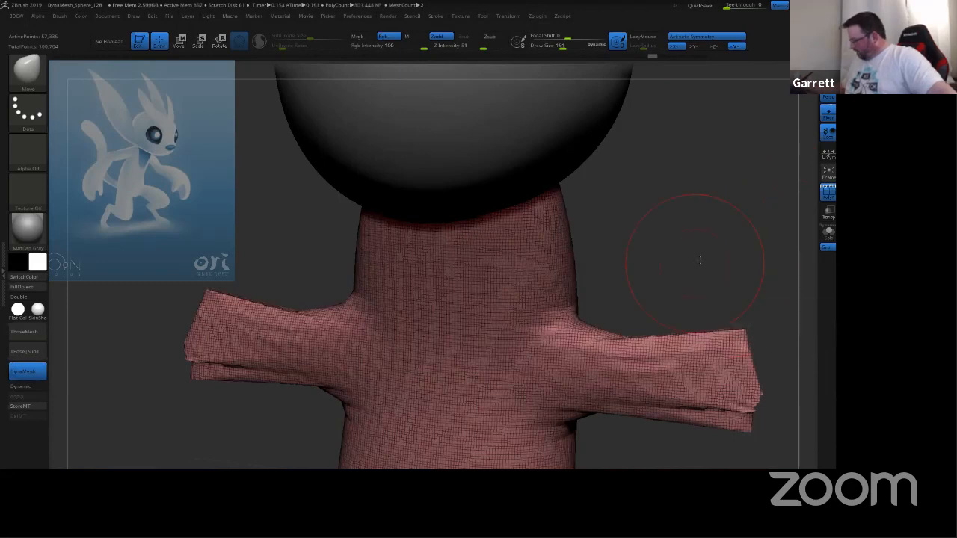
{"action": "mouse_move", "coordinate": [700, 260]}
{"action": "left_mouse_down"}
{"action": "mouse_move", "coordinate": [728, 258]}
{"action": "mouse_move", "coordinate": [716, 257]}
{"action": "left_mouse_up"}
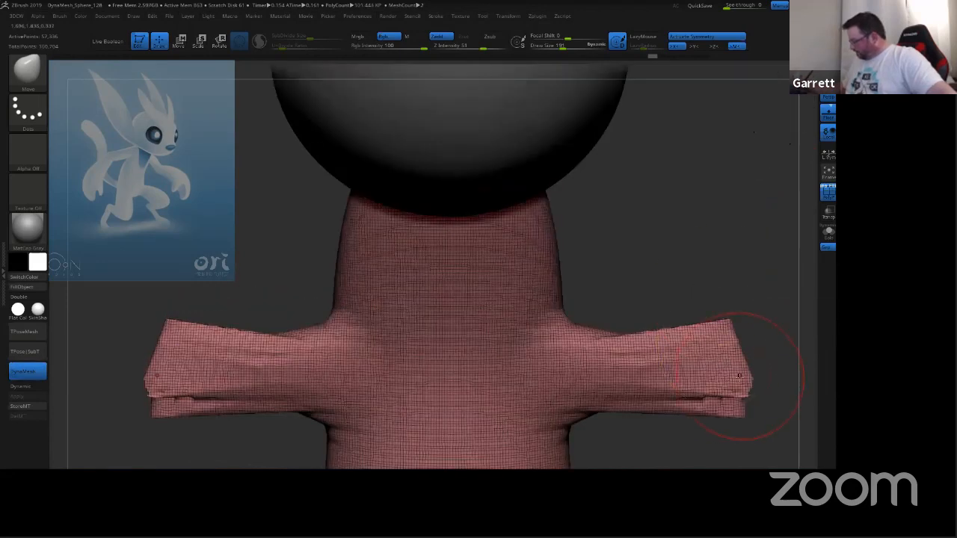
{"action": "mouse_move", "coordinate": [735, 374]}
{"action": "left_mouse_down", "text": "shift"}
{"action": "mouse_move", "coordinate": [673, 397]}
{"action": "mouse_move", "coordinate": [587, 337]}
{"action": "mouse_move", "coordinate": [740, 352]}
{"action": "left_mouse_up", "text": "shift"}
{"action": "left_click_drag", "start_coordinate": [708, 269], "coordinate": [757, 208], "text": "ctrl"}
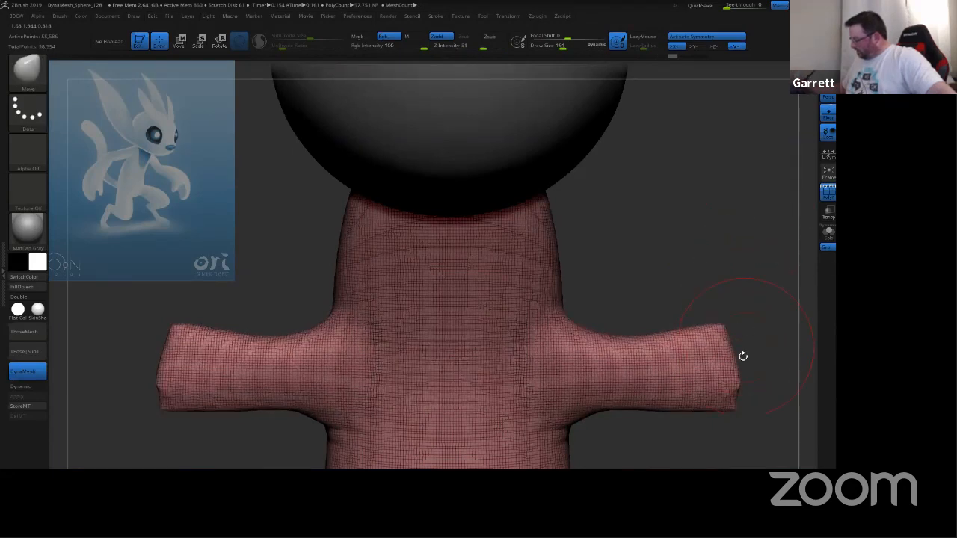
{"action": "mouse_move", "coordinate": [731, 393]}
{"action": "left_mouse_down", "text": "shift"}
{"action": "mouse_move", "coordinate": [703, 400]}
{"action": "mouse_move", "coordinate": [628, 367]}
{"action": "mouse_move", "coordinate": [743, 322]}
{"action": "mouse_move", "coordinate": [715, 312]}
{"action": "mouse_move", "coordinate": [758, 316]}
{"action": "mouse_move", "coordinate": [791, 288]}
{"action": "left_mouse_up", "text": "shift"}
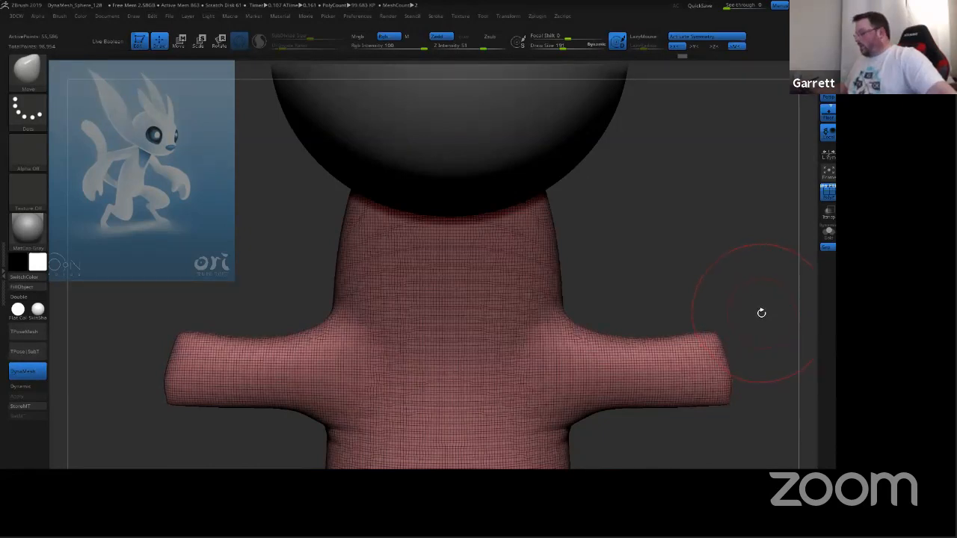
Step: Undo the DynaMesh, the smoothing and the arm pulls to return to the plain armless torso
{"action": "key", "text": "ctrl+z"}
{"action": "key", "text": "ctrl+z"}
{"action": "key", "text": "ctrl+z"}
{"action": "key", "text": "ctrl+z"}
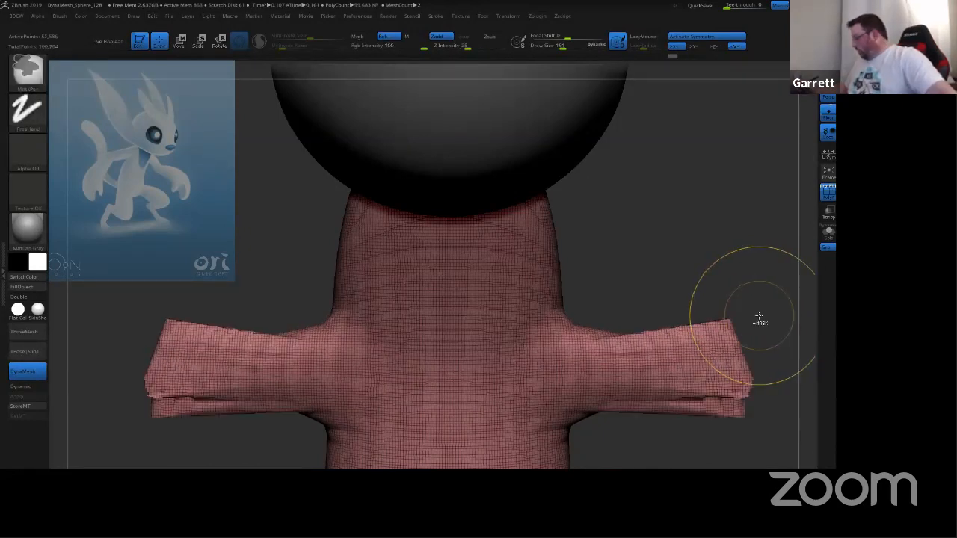
{"action": "key", "text": "ctrl+z"}
{"action": "key", "text": "ctrl+z"}
{"action": "key", "text": "ctrl+z"}
{"action": "key", "text": "ctrl+z"}
{"action": "key", "text": "ctrl+z"}
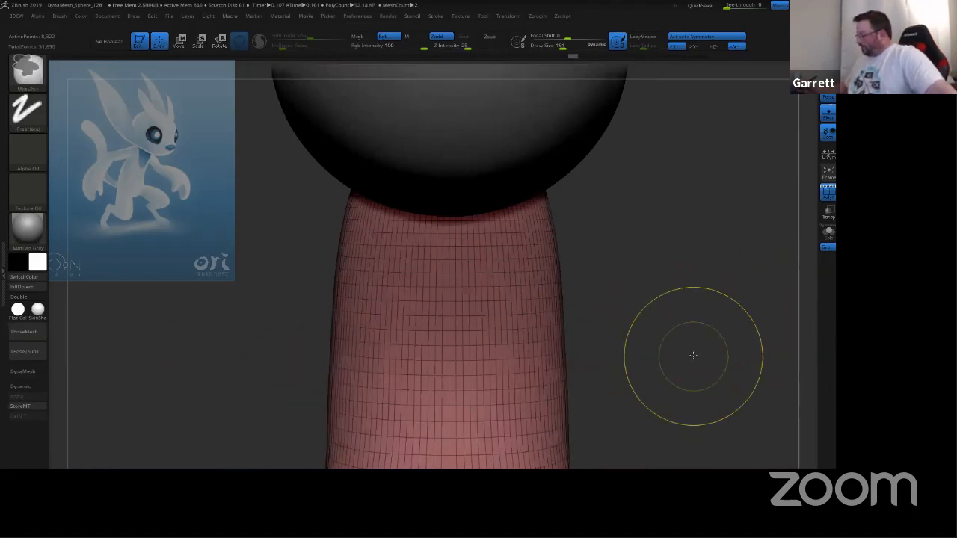
Step: Try smoothing the middle of the torso's side surface and inspect its wireframe
{"action": "right_click_drag", "start_coordinate": [695, 355], "coordinate": [592, 181], "text": "ctrl"}
{"action": "mouse_move", "coordinate": [610, 252]}
{"action": "right_mouse_down"}
{"action": "mouse_move", "coordinate": [599, 273]}
{"action": "mouse_move", "coordinate": [618, 265]}
{"action": "mouse_move", "coordinate": [583, 263]}
{"action": "right_mouse_up"}
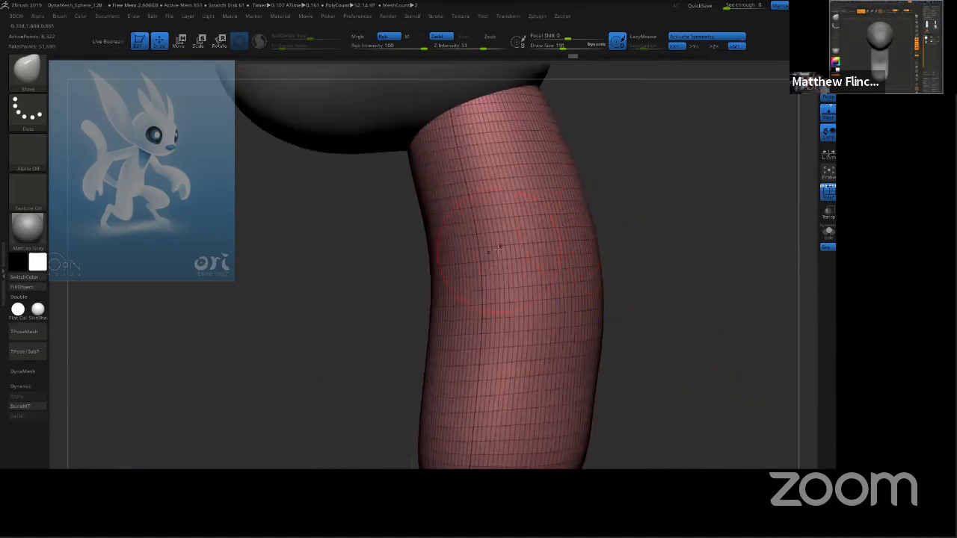
{"action": "mouse_move", "coordinate": [500, 247]}
{"action": "left_mouse_down", "text": "shift"}
{"action": "mouse_move", "coordinate": [482, 306]}
{"action": "mouse_move", "coordinate": [499, 326]}
{"action": "left_mouse_up", "text": "shift"}
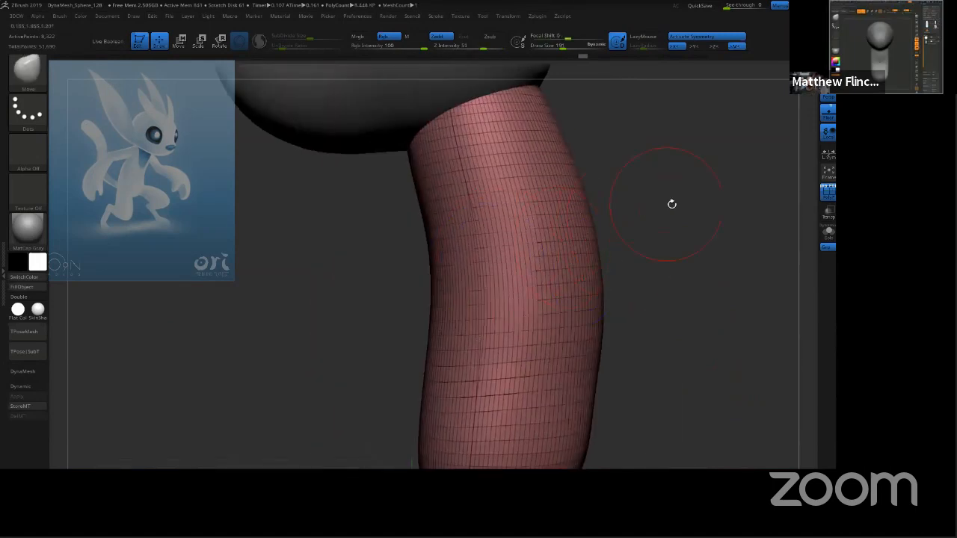
{"action": "right_click_drag", "start_coordinate": [671, 203], "coordinate": [699, 207]}
{"action": "right_click_drag", "start_coordinate": [669, 238], "coordinate": [715, 207]}
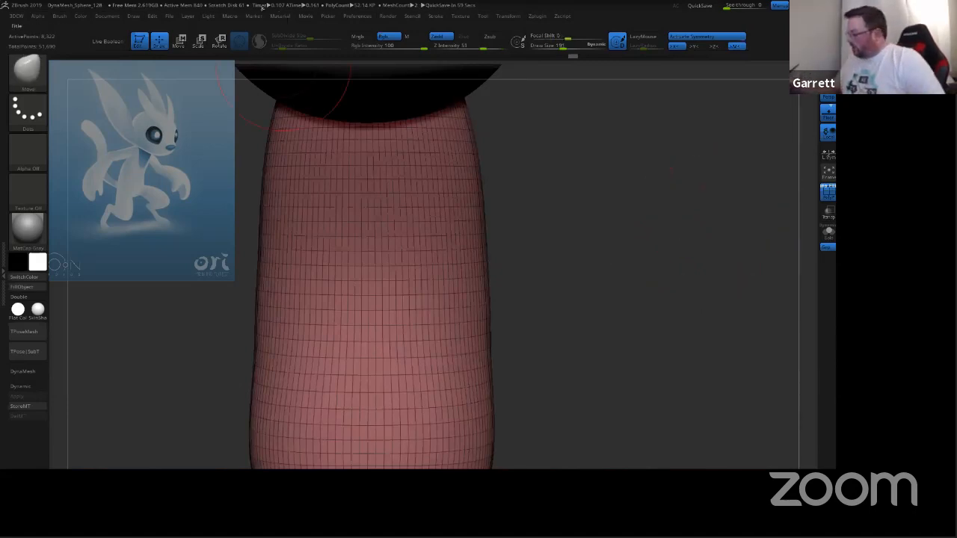
Step: Browse the project, QuickSave and recent files in LightBox, and close it
{"action": "left_click", "coordinate": [170, 16]}
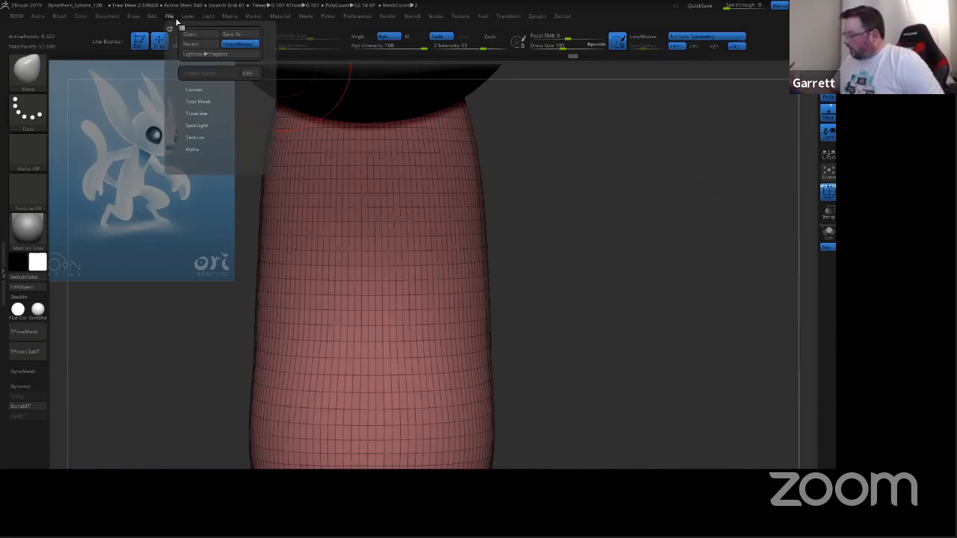
{"action": "left_click", "coordinate": [229, 55]}
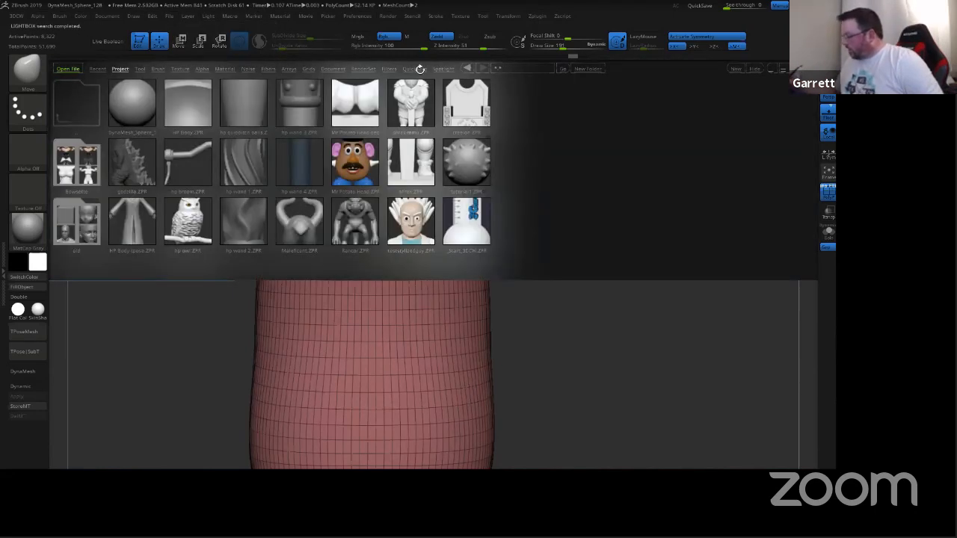
{"action": "left_click", "coordinate": [418, 68]}
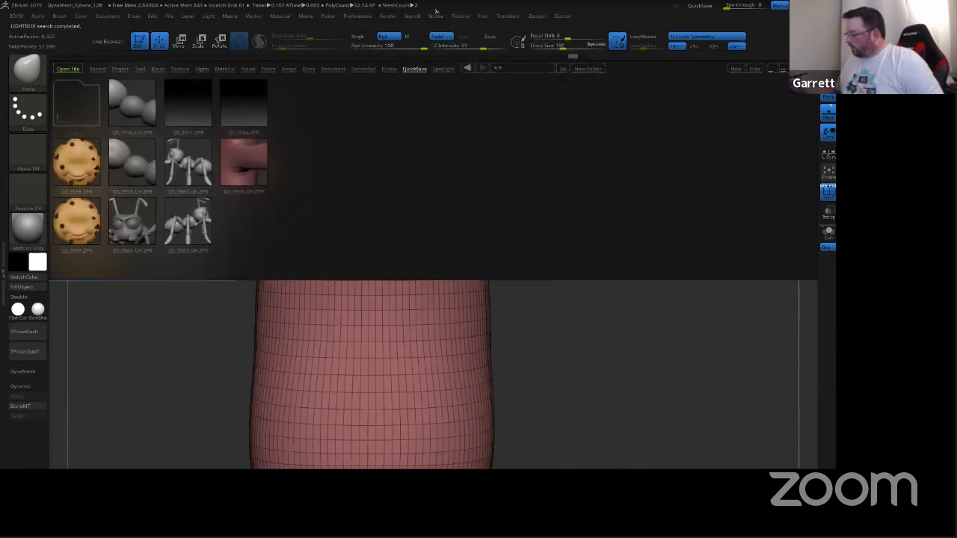
{"action": "left_click", "coordinate": [97, 69]}
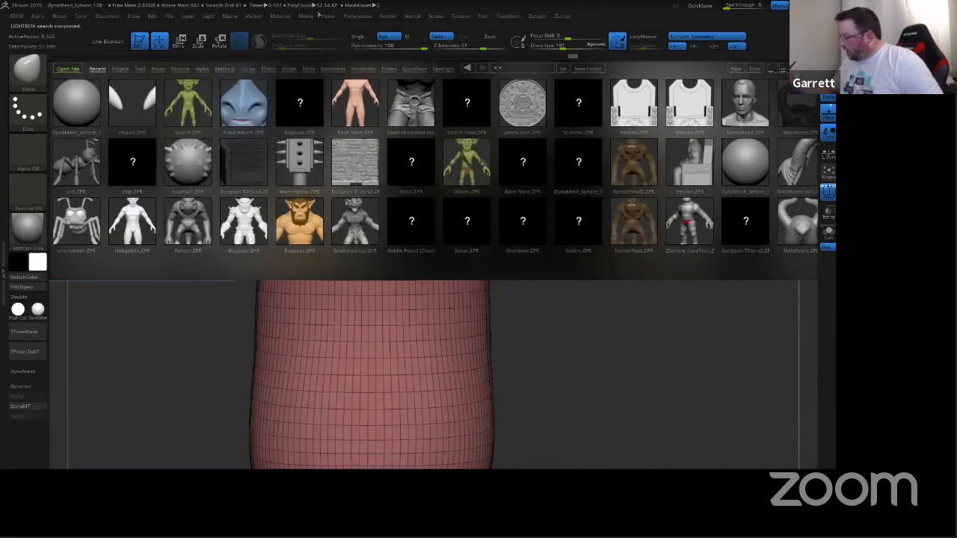
{"action": "mouse_move", "coordinate": [175, 21]}
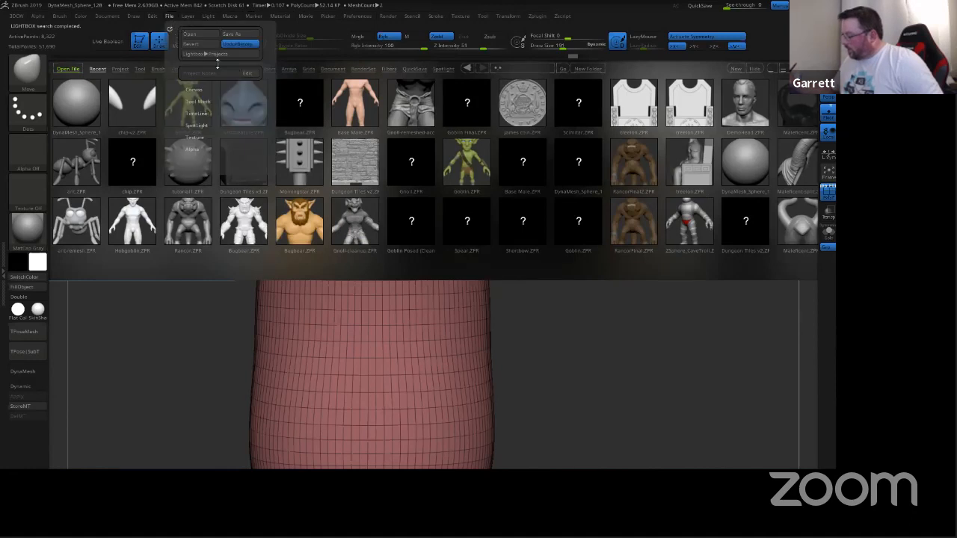
{"action": "left_click", "coordinate": [243, 56]}
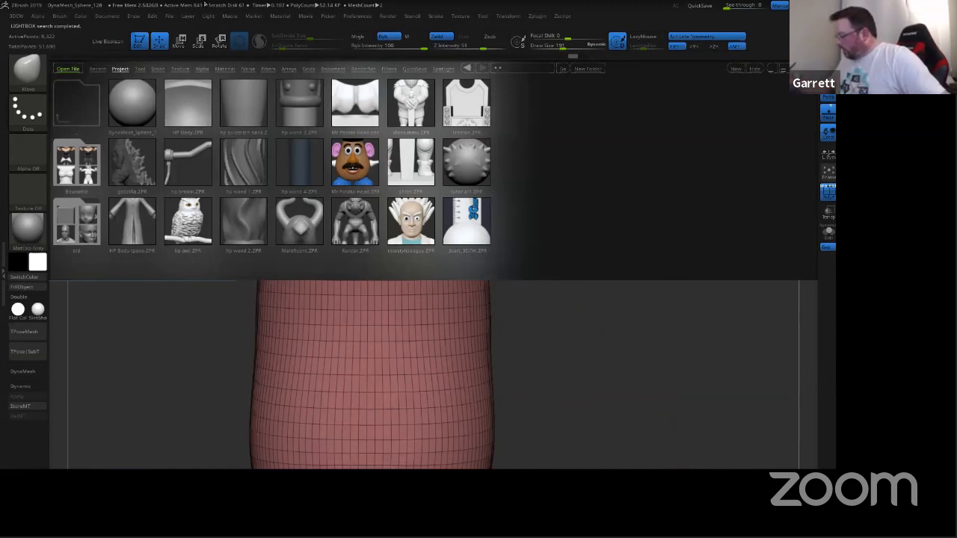
{"action": "left_click", "coordinate": [174, 17]}
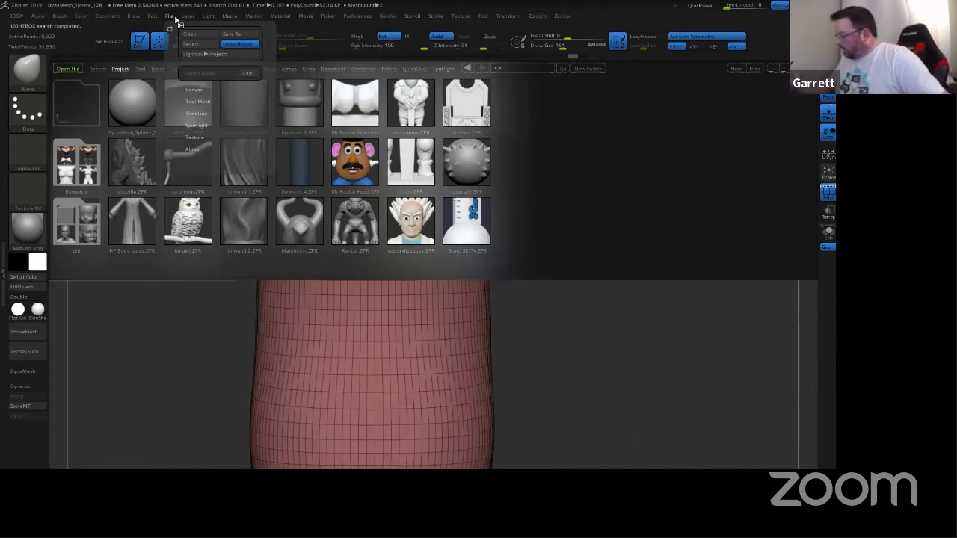
{"action": "left_click", "coordinate": [226, 55]}
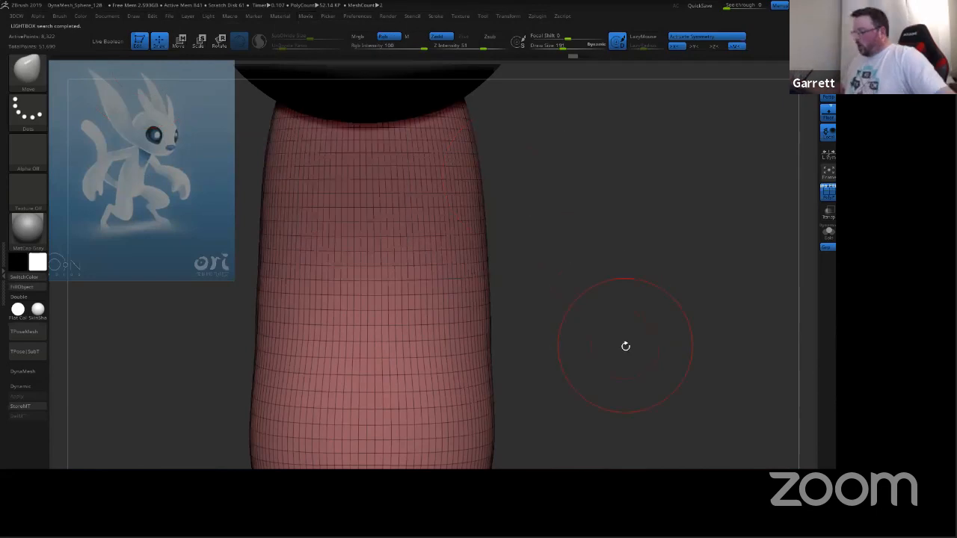
Step: Bring the whole head and torso into a front view and convert the torso to a DynaMesh
{"action": "right_click_drag", "start_coordinate": [596, 357], "coordinate": [668, 345], "text": "ctrl"}
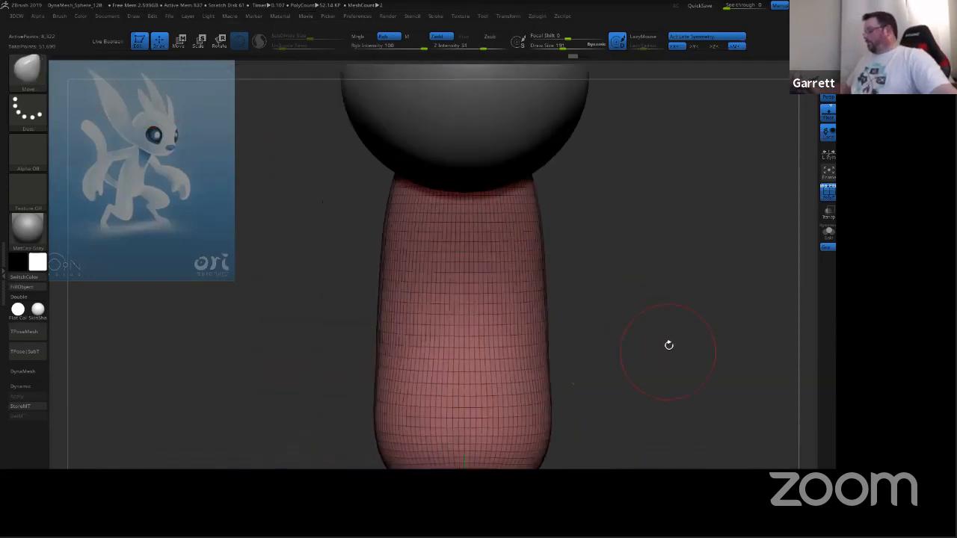
{"action": "mouse_move", "coordinate": [707, 283]}
{"action": "right_mouse_down"}
{"action": "mouse_move", "coordinate": [658, 288]}
{"action": "mouse_move", "coordinate": [713, 284]}
{"action": "right_mouse_up"}
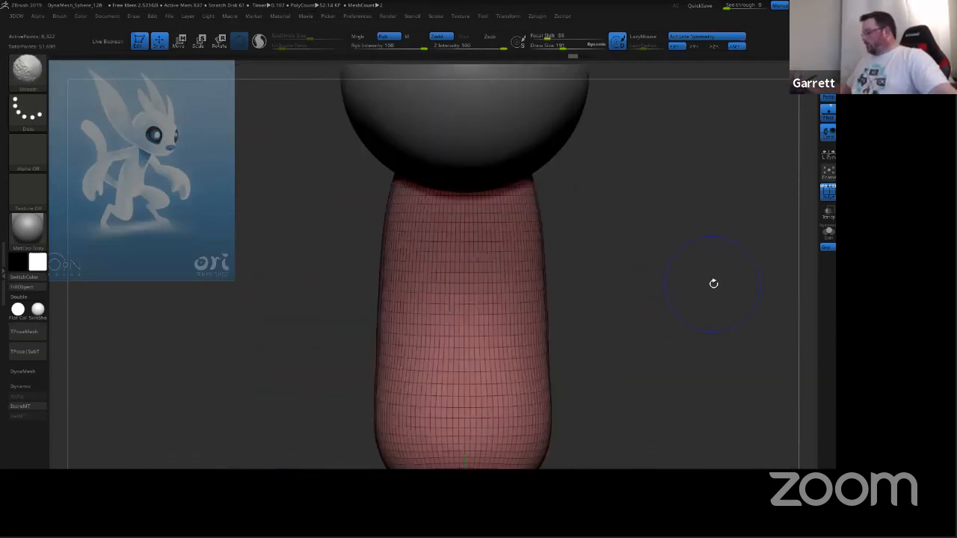
{"action": "mouse_move", "coordinate": [650, 333]}
{"action": "right_mouse_down"}
{"action": "mouse_move", "coordinate": [681, 334]}
{"action": "mouse_move", "coordinate": [696, 294]}
{"action": "mouse_move", "coordinate": [662, 299]}
{"action": "right_mouse_up"}
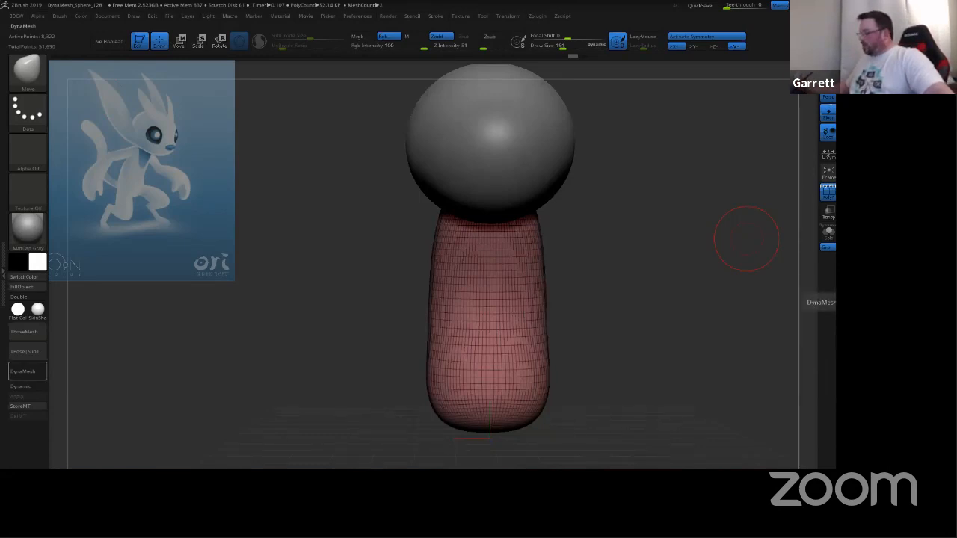
{"action": "left_click", "coordinate": [27, 371]}
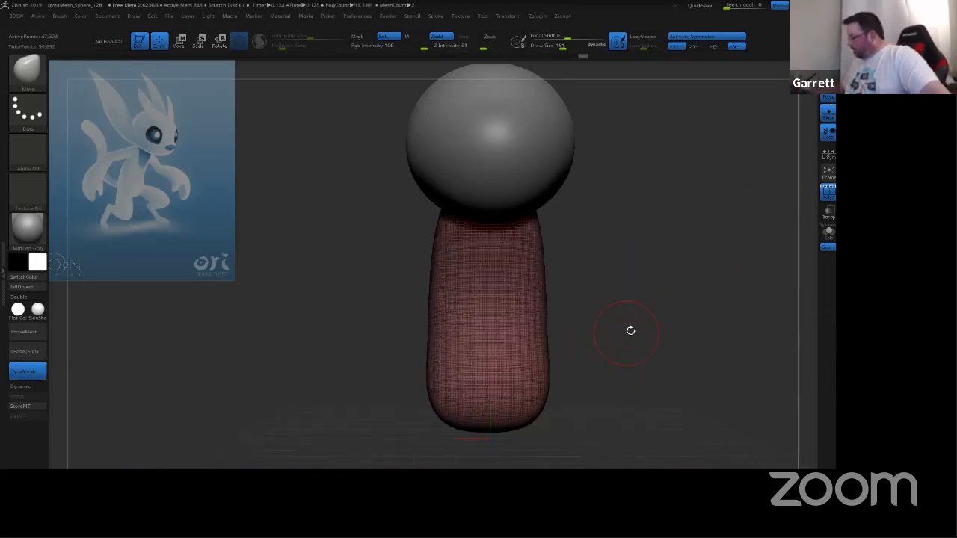
{"action": "mouse_move", "coordinate": [631, 329]}
{"action": "left_mouse_down"}
{"action": "mouse_move", "coordinate": [643, 333]}
{"action": "mouse_move", "coordinate": [621, 325]}
{"action": "left_mouse_up"}
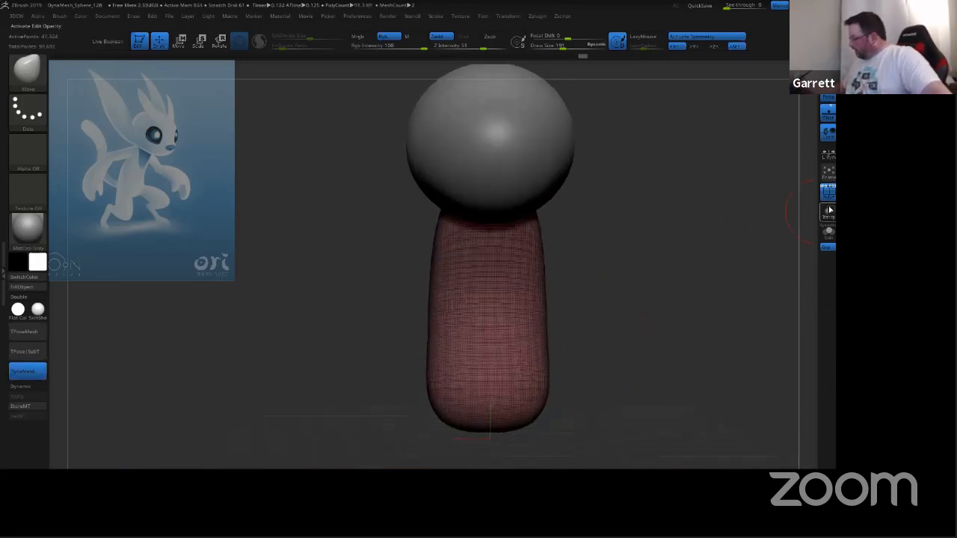
Step: Hide the polygon wireframe and smooth the torso's front, side and back surfaces
{"action": "left_click", "coordinate": [828, 192]}
{"action": "mouse_move", "coordinate": [782, 212]}
{"action": "left_mouse_down"}
{"action": "mouse_move", "coordinate": [666, 312]}
{"action": "mouse_move", "coordinate": [576, 272]}
{"action": "left_mouse_up"}
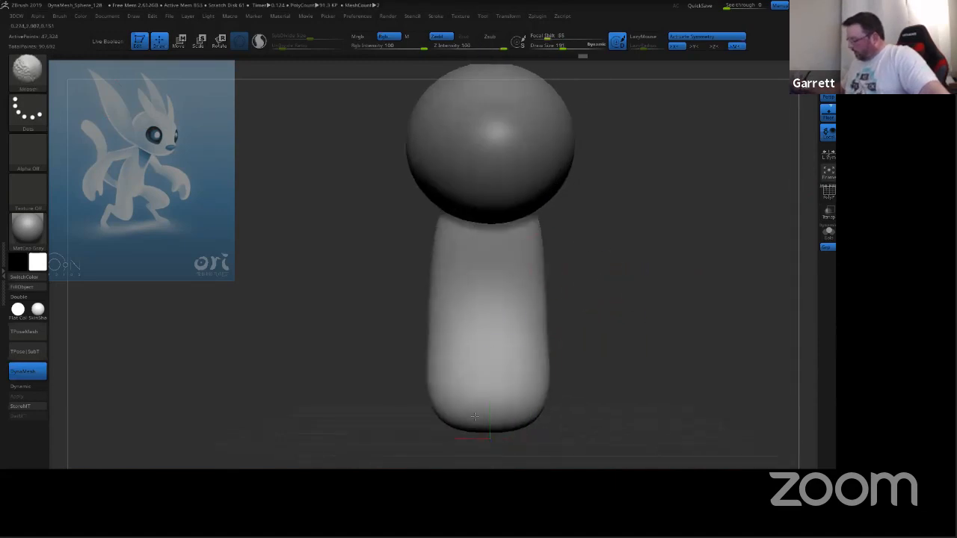
{"action": "left_click_drag", "start_coordinate": [566, 259], "coordinate": [515, 272]}
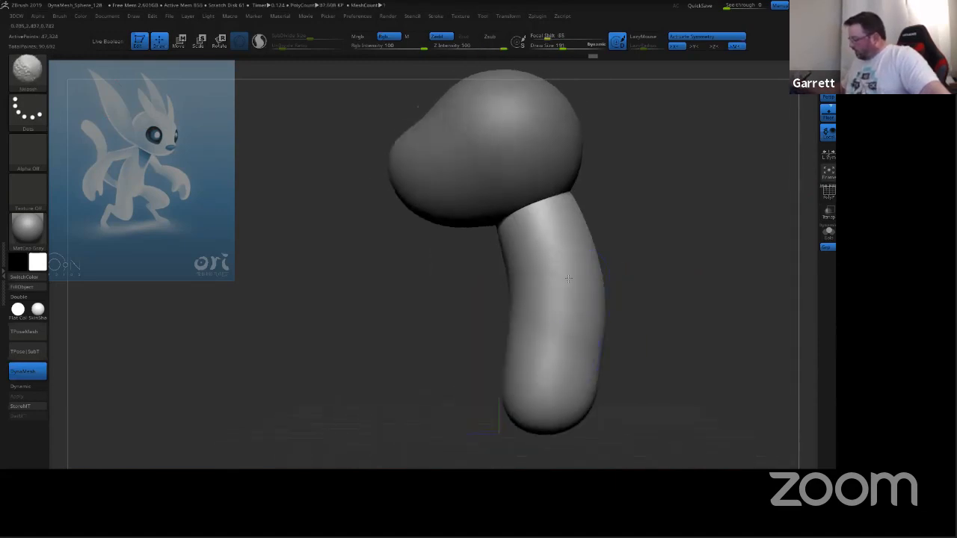
{"action": "left_click_drag", "start_coordinate": [651, 332], "coordinate": [647, 282], "text": "shift"}
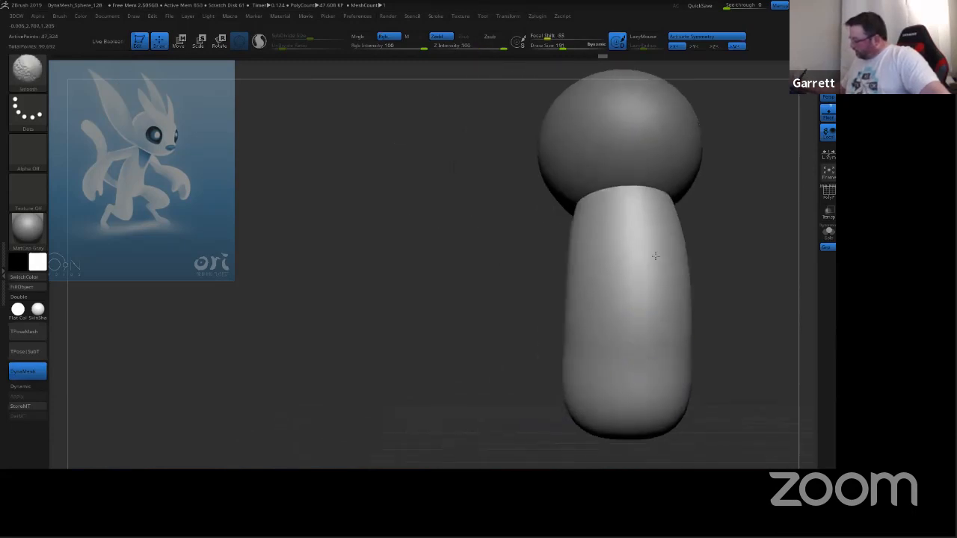
{"action": "mouse_move", "coordinate": [739, 306]}
{"action": "left_mouse_down"}
{"action": "mouse_move", "coordinate": [594, 303]}
{"action": "mouse_move", "coordinate": [738, 303]}
{"action": "left_mouse_up"}
{"action": "right_click_drag", "start_coordinate": [738, 303], "coordinate": [751, 317], "text": "ctrl"}
{"action": "left_click_drag", "start_coordinate": [750, 316], "coordinate": [616, 289], "text": "alt"}
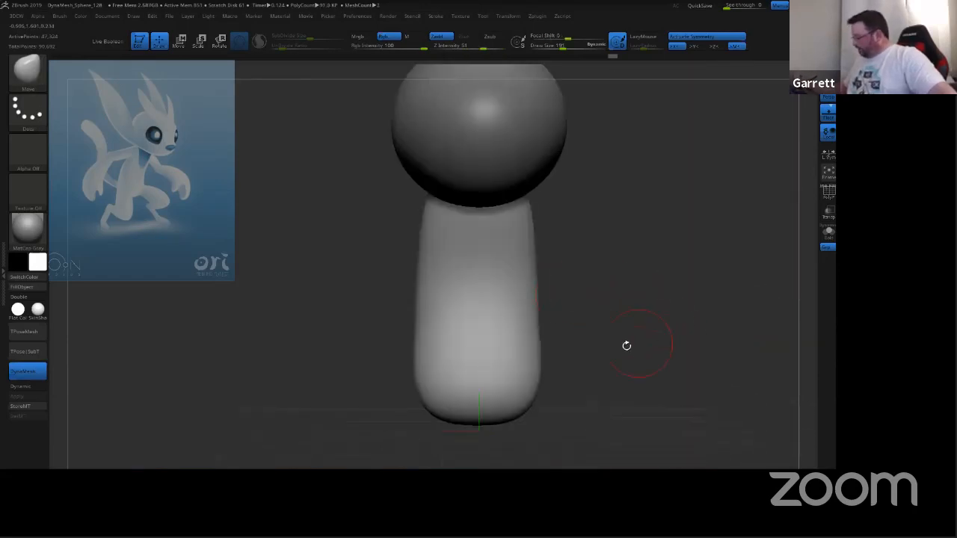
{"action": "left_click_drag", "start_coordinate": [626, 346], "coordinate": [679, 324], "text": "alt"}
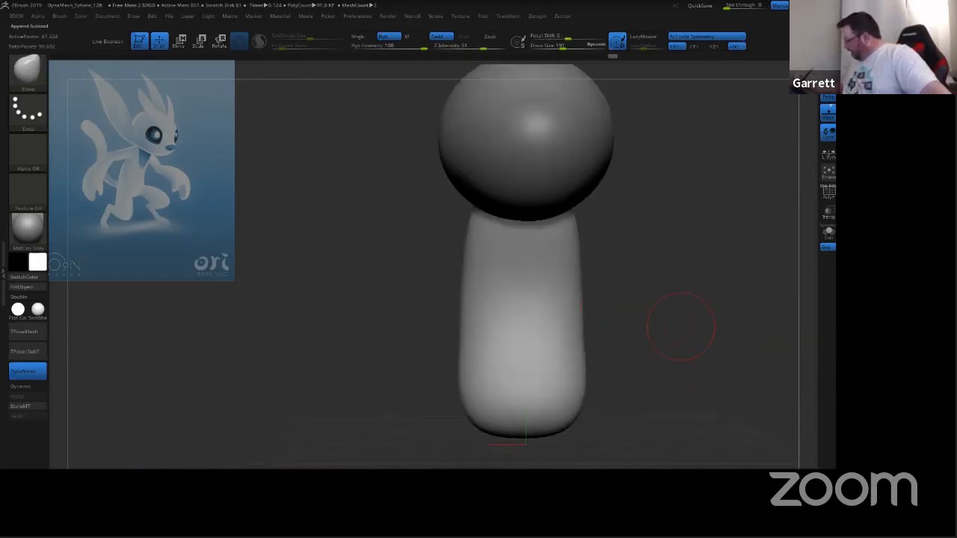
Step: Append a Sphere3D as a new subtool and make it the active one
{"action": "left_click", "coordinate": [845, 353]}
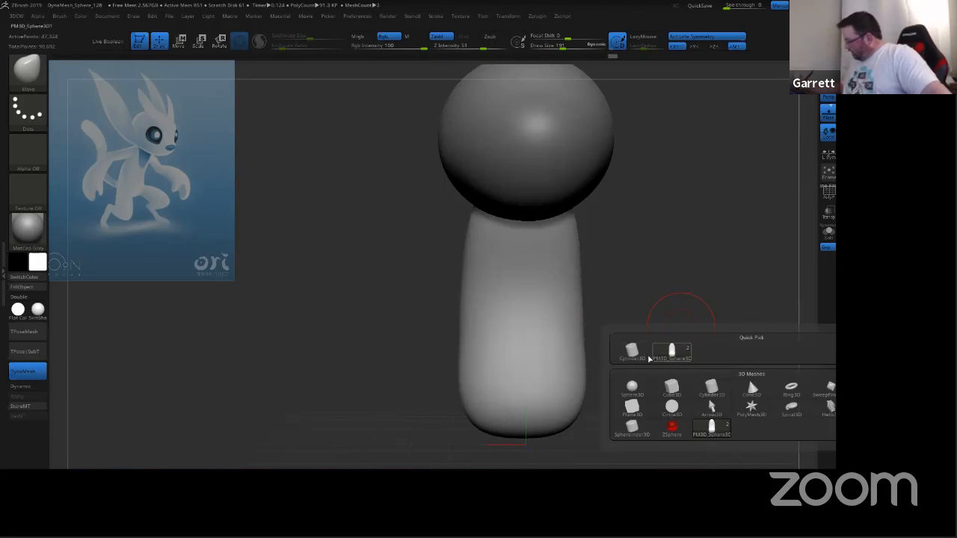
{"action": "left_click", "coordinate": [636, 387]}
{"action": "right_click_drag", "start_coordinate": [659, 363], "coordinate": [660, 355], "text": "ctrl"}
{"action": "left_click_drag", "start_coordinate": [662, 343], "coordinate": [642, 356], "text": "alt"}
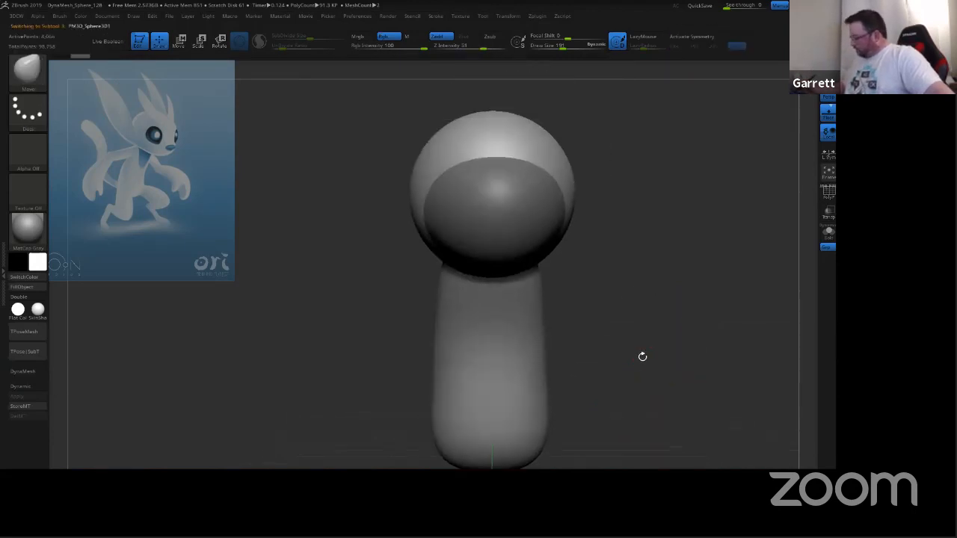
Step: Scale the new sphere into a slim horizontal ellipsoid and move it beside the upper torso, just below the head
{"action": "left_click", "coordinate": [178, 41]}
{"action": "left_click_drag", "start_coordinate": [533, 156], "coordinate": [655, 268]}
{"action": "mouse_move", "coordinate": [570, 298]}
{"action": "left_mouse_down"}
{"action": "mouse_move", "coordinate": [459, 352]}
{"action": "mouse_move", "coordinate": [573, 297]}
{"action": "mouse_move", "coordinate": [598, 297]}
{"action": "mouse_move", "coordinate": [588, 297]}
{"action": "left_mouse_up"}
{"action": "left_click_drag", "start_coordinate": [602, 251], "coordinate": [602, 236]}
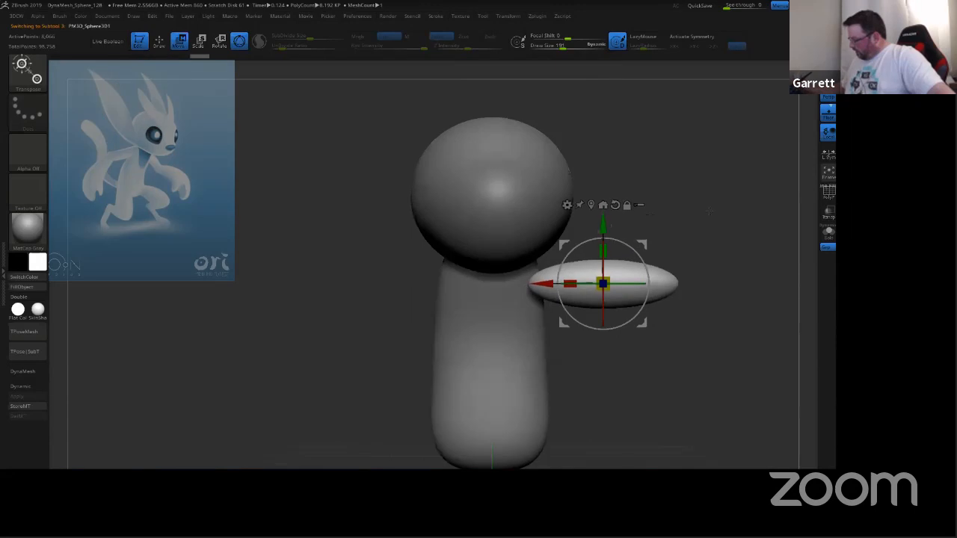
Step: Rotate the ellipsoid so it slopes diagonally down and outward, and place its upper end at the torso's shoulder
{"action": "left_click_drag", "start_coordinate": [708, 212], "coordinate": [732, 197]}
{"action": "left_click_drag", "start_coordinate": [734, 241], "coordinate": [651, 222], "text": "alt"}
{"action": "mouse_move", "coordinate": [601, 245]}
{"action": "left_mouse_down"}
{"action": "mouse_move", "coordinate": [591, 291]}
{"action": "mouse_move", "coordinate": [598, 245]}
{"action": "left_mouse_up"}
{"action": "left_click_drag", "start_coordinate": [519, 217], "coordinate": [532, 244]}
{"action": "left_click_drag", "start_coordinate": [614, 273], "coordinate": [590, 265]}
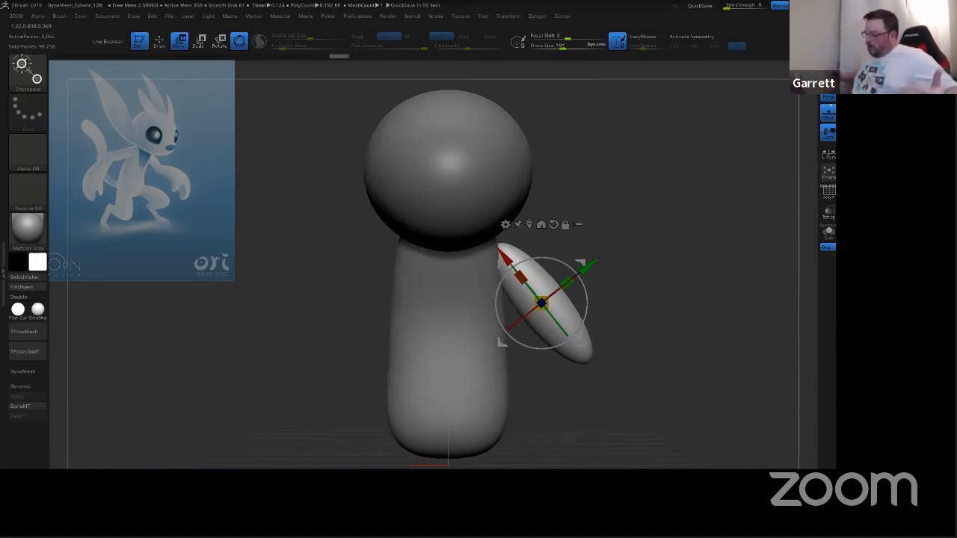
Step: Shorten and slim the upper-arm ellipsoid, and move it up against the shoulder just under the head
{"action": "left_click_drag", "start_coordinate": [646, 289], "coordinate": [681, 225]}
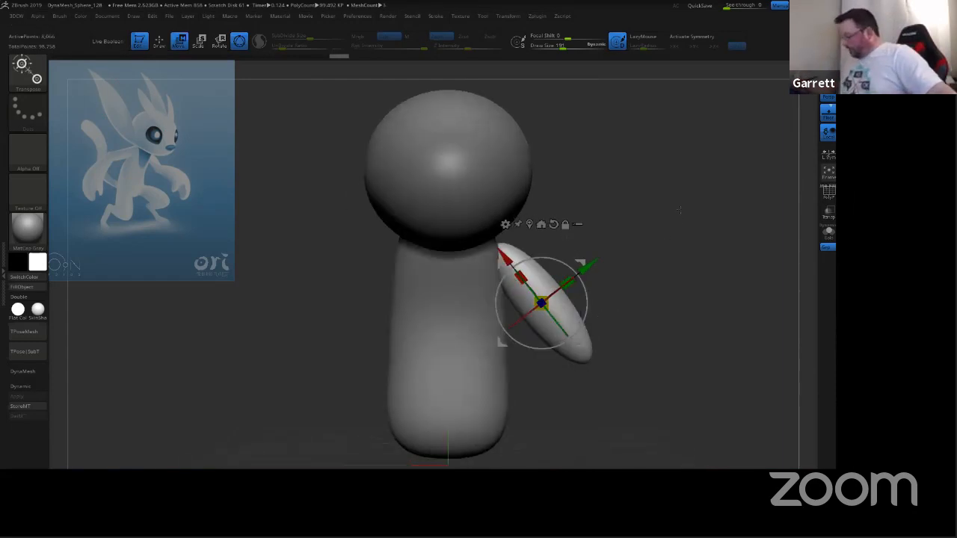
{"action": "mouse_move", "coordinate": [657, 257]}
{"action": "right_mouse_down", "text": "ctrl"}
{"action": "mouse_move", "coordinate": [667, 286]}
{"action": "mouse_move", "coordinate": [661, 265]}
{"action": "right_mouse_up", "text": "ctrl"}
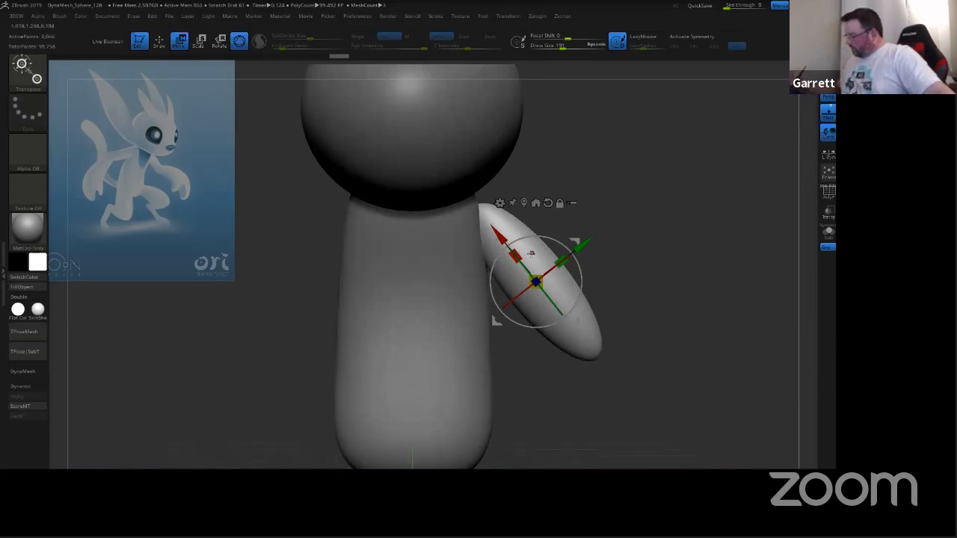
{"action": "left_click_drag", "start_coordinate": [515, 255], "coordinate": [523, 264]}
{"action": "left_click_drag", "start_coordinate": [503, 230], "coordinate": [499, 201]}
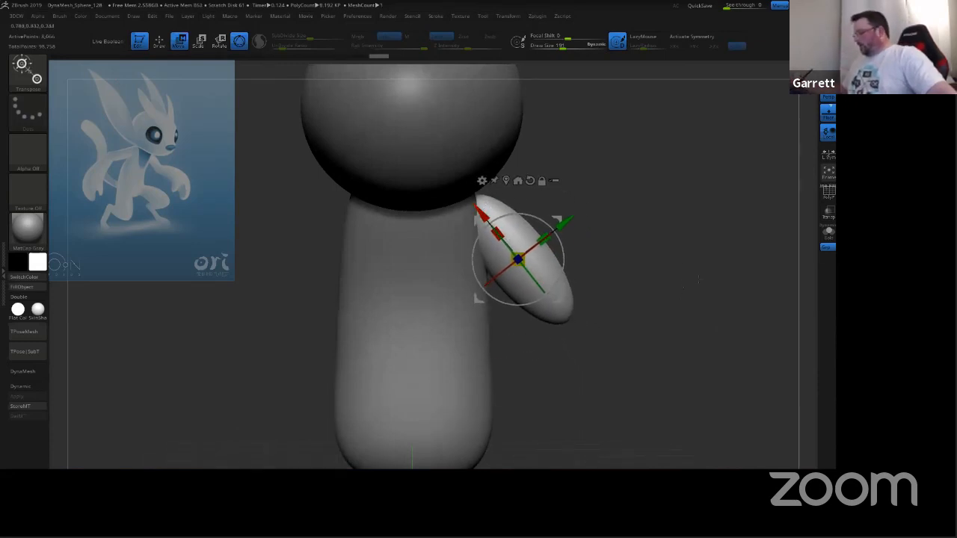
{"action": "mouse_move", "coordinate": [704, 280]}
{"action": "left_mouse_down"}
{"action": "mouse_move", "coordinate": [658, 295]}
{"action": "mouse_move", "coordinate": [699, 281]}
{"action": "left_mouse_up"}
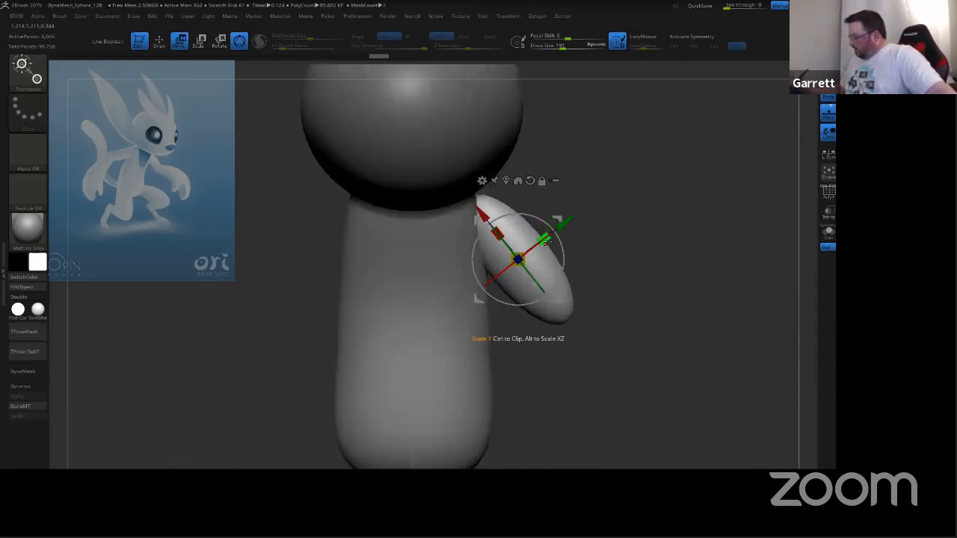
{"action": "left_click_drag", "start_coordinate": [531, 255], "coordinate": [513, 217]}
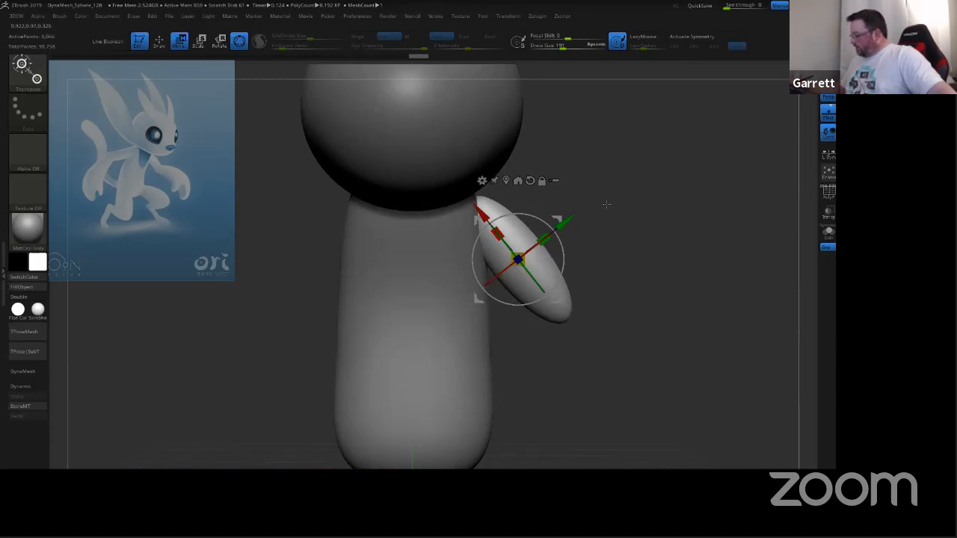
{"action": "left_click_drag", "start_coordinate": [661, 271], "coordinate": [679, 282]}
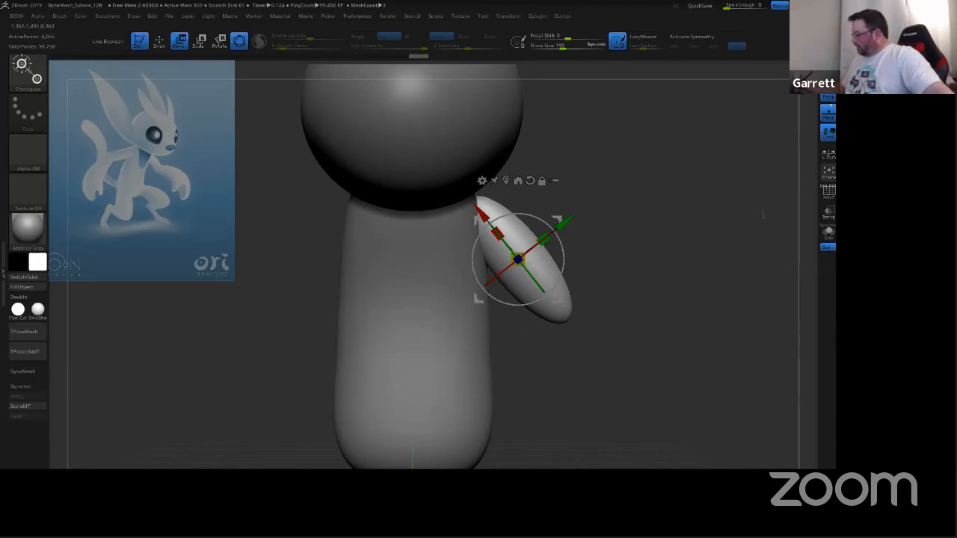
Step: Duplicate the upper-arm subtool and move the copy along the arm's axis to its lower end as the forearm
{"action": "key", "text": "ctrl+shift+d"}
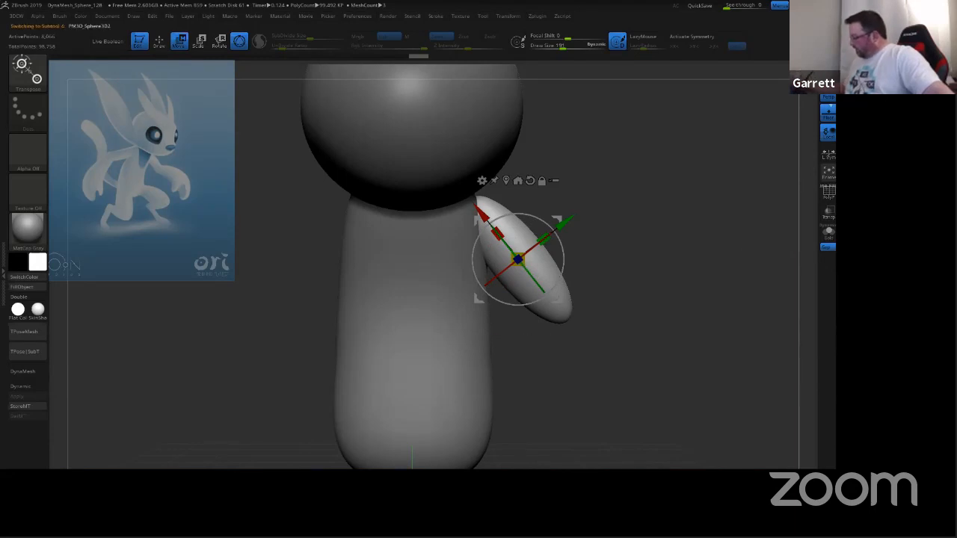
{"action": "left_click_drag", "start_coordinate": [477, 206], "coordinate": [546, 293]}
{"action": "left_click_drag", "start_coordinate": [755, 321], "coordinate": [803, 69]}
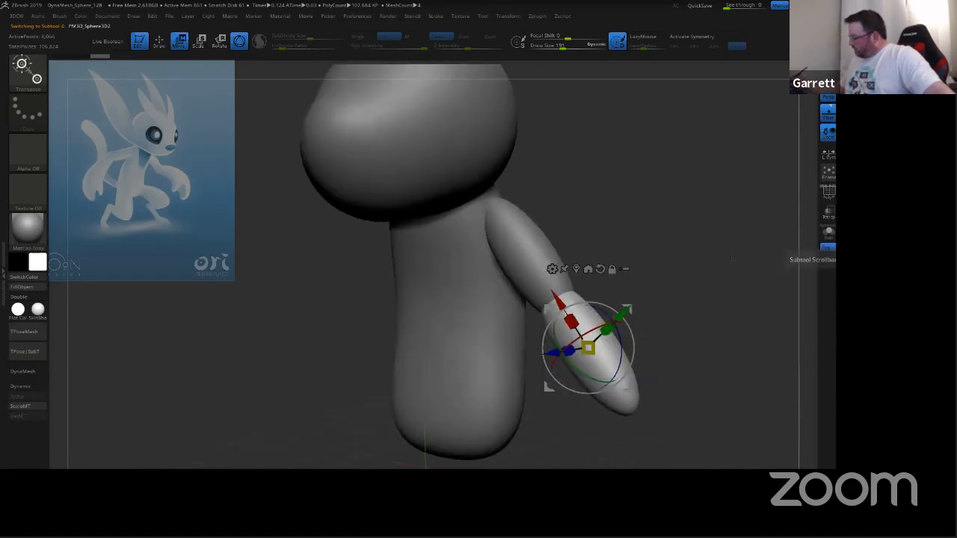
Step: Try rotating the forearm from a three-quarter view, and undo the rotation
{"action": "left_click_drag", "start_coordinate": [703, 329], "coordinate": [658, 329]}
{"action": "left_click_drag", "start_coordinate": [573, 373], "coordinate": [551, 337]}
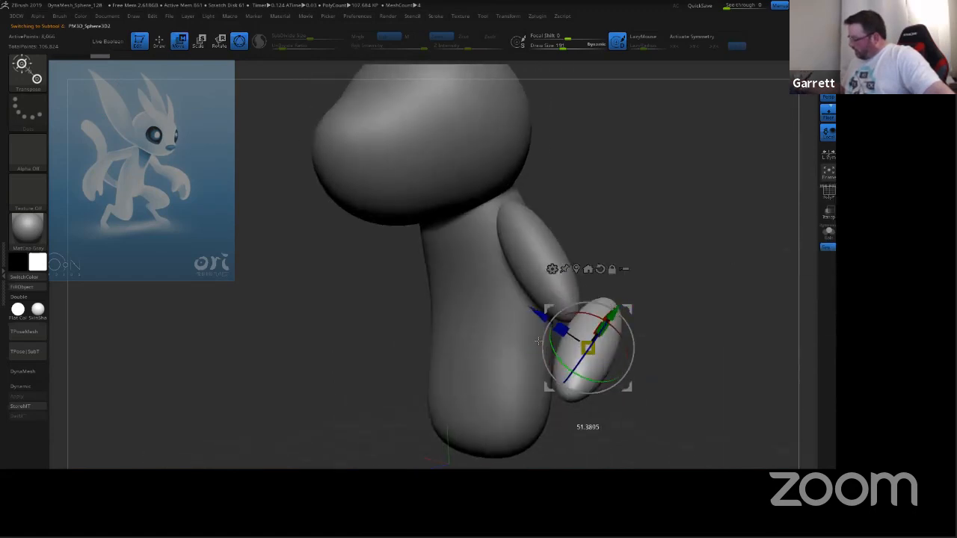
{"action": "left_click_drag", "start_coordinate": [680, 329], "coordinate": [587, 311], "text": "shift"}
{"action": "key", "text": "ctrl+z"}
Step: Rotate the forearm toward the character's front in side view and move it to overlap the upper arm at the elbow
{"action": "left_click_drag", "start_coordinate": [742, 252], "coordinate": [750, 276]}
{"action": "left_click_drag", "start_coordinate": [643, 314], "coordinate": [623, 329]}
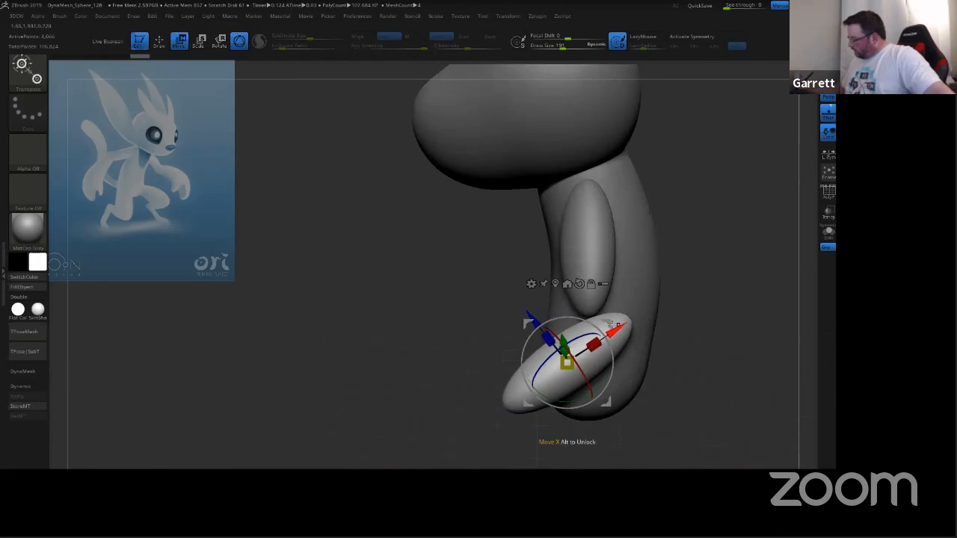
{"action": "left_click_drag", "start_coordinate": [529, 314], "coordinate": [511, 291]}
{"action": "left_click_drag", "start_coordinate": [710, 235], "coordinate": [778, 239]}
{"action": "left_click_drag", "start_coordinate": [518, 303], "coordinate": [514, 299]}
{"action": "left_click_drag", "start_coordinate": [636, 255], "coordinate": [669, 259]}
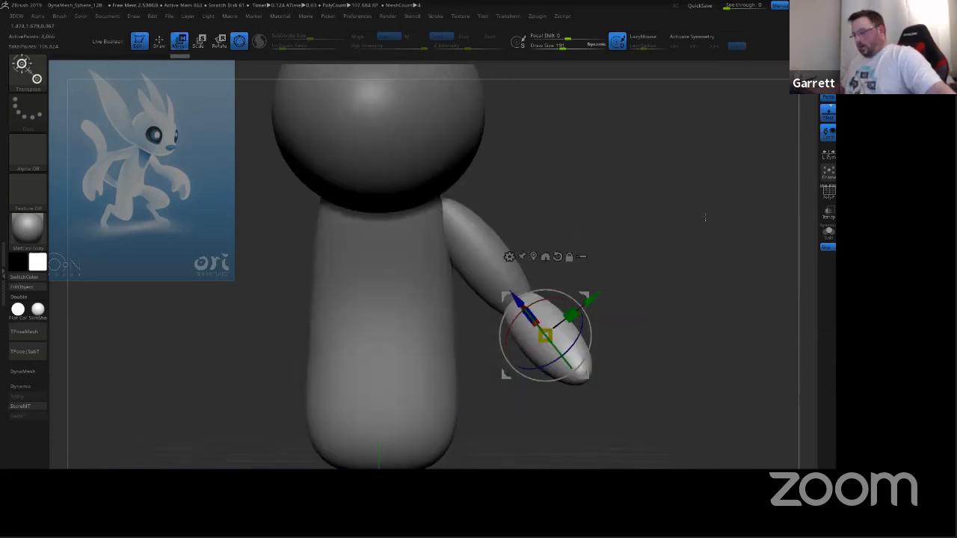
Step: Set the Move brush's draw size to 420 and pull both sides of the forearm's lower end outward
{"action": "key", "text": "q"}
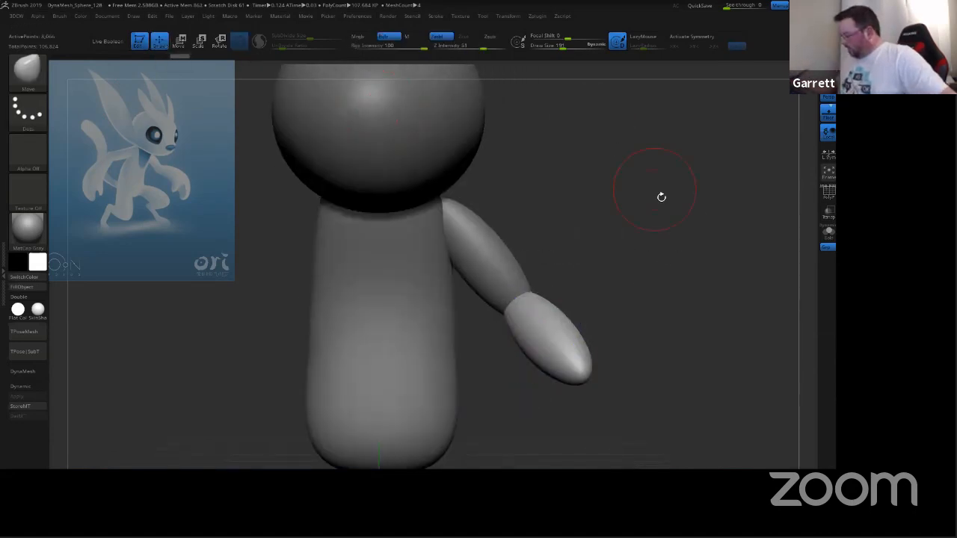
{"action": "mouse_move", "coordinate": [647, 233]}
{"action": "left_mouse_down"}
{"action": "mouse_move", "coordinate": [647, 280]}
{"action": "mouse_move", "coordinate": [669, 297]}
{"action": "left_mouse_up"}
{"action": "key", "text": "s"}
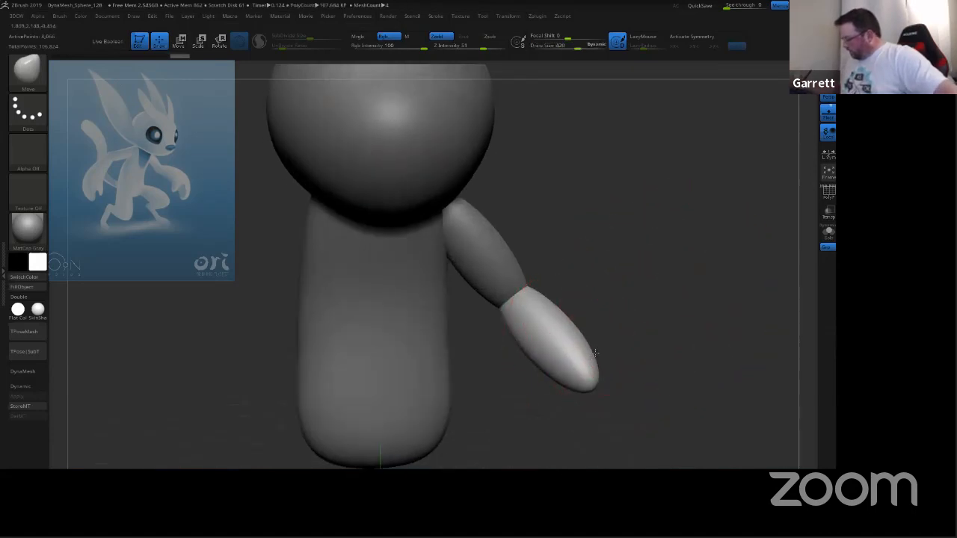
{"action": "left_click_drag", "start_coordinate": [596, 353], "coordinate": [603, 348]}
{"action": "left_click_drag", "start_coordinate": [561, 380], "coordinate": [558, 389]}
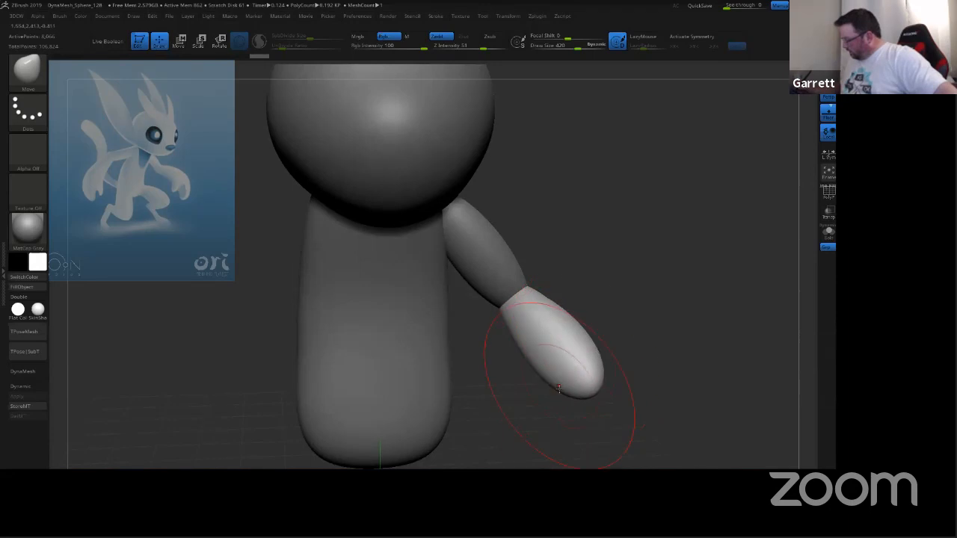
Step: Reduce the Move brush's draw size to 326 and pull the forearm's lower end into a wide, rounded paw shape
{"action": "left_click_drag", "start_coordinate": [668, 338], "coordinate": [643, 325]}
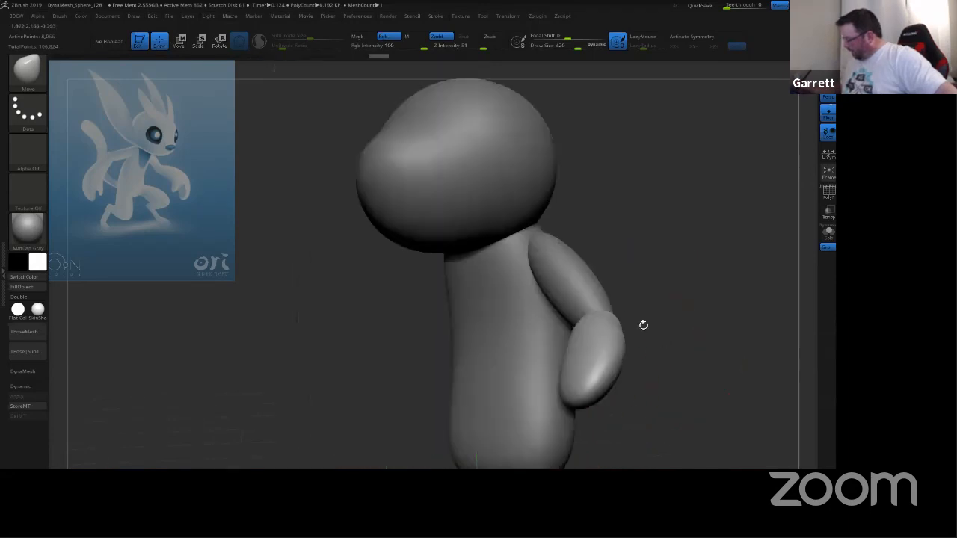
{"action": "key", "text": "bracketleft"}
{"action": "key", "text": "bracketleft"}
{"action": "left_click_drag", "start_coordinate": [588, 377], "coordinate": [575, 361]}
{"action": "mouse_move", "coordinate": [605, 396]}
{"action": "left_mouse_down"}
{"action": "mouse_move", "coordinate": [575, 373]}
{"action": "mouse_move", "coordinate": [624, 391]}
{"action": "left_mouse_up"}
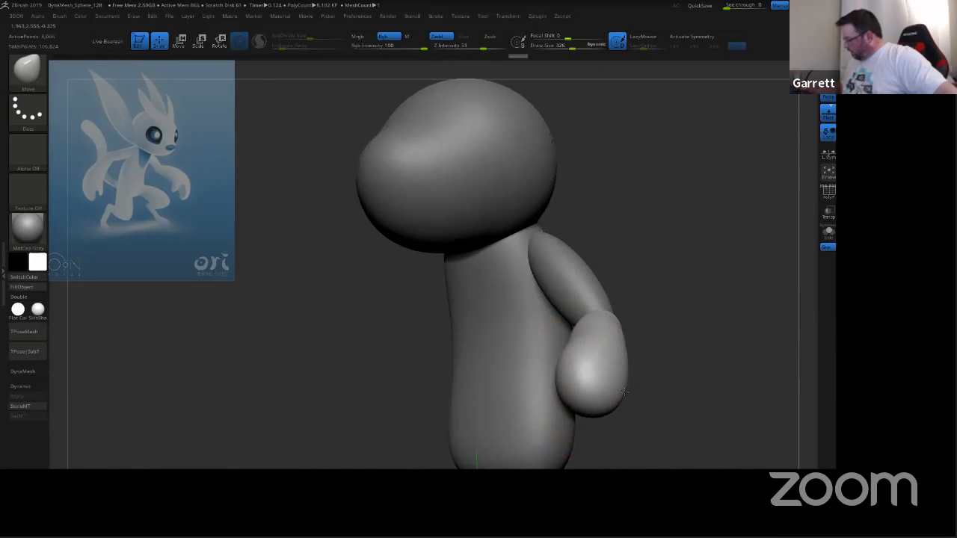
{"action": "mouse_move", "coordinate": [675, 338]}
{"action": "left_mouse_down"}
{"action": "mouse_move", "coordinate": [707, 342]}
{"action": "mouse_move", "coordinate": [673, 340]}
{"action": "left_mouse_up"}
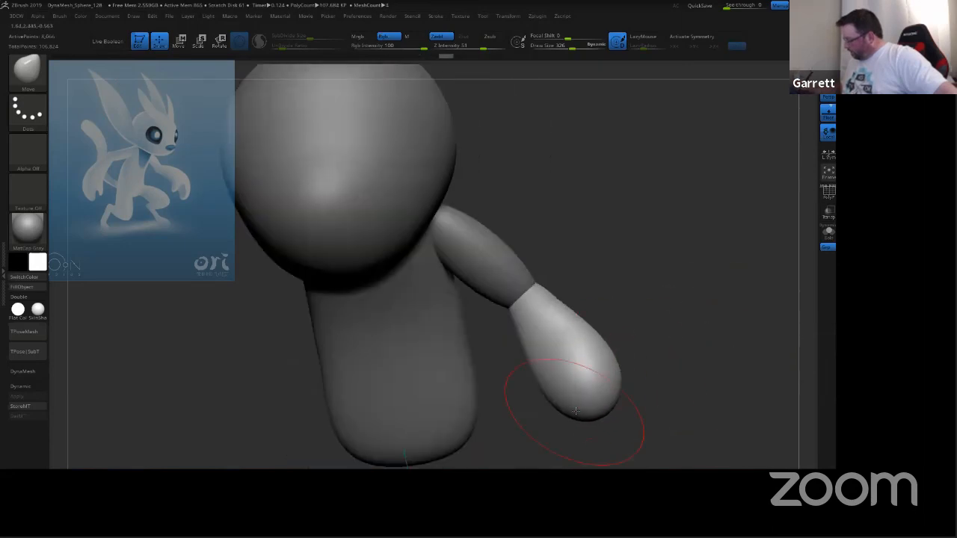
{"action": "left_click_drag", "start_coordinate": [575, 412], "coordinate": [575, 423]}
{"action": "left_click_drag", "start_coordinate": [610, 379], "coordinate": [621, 382]}
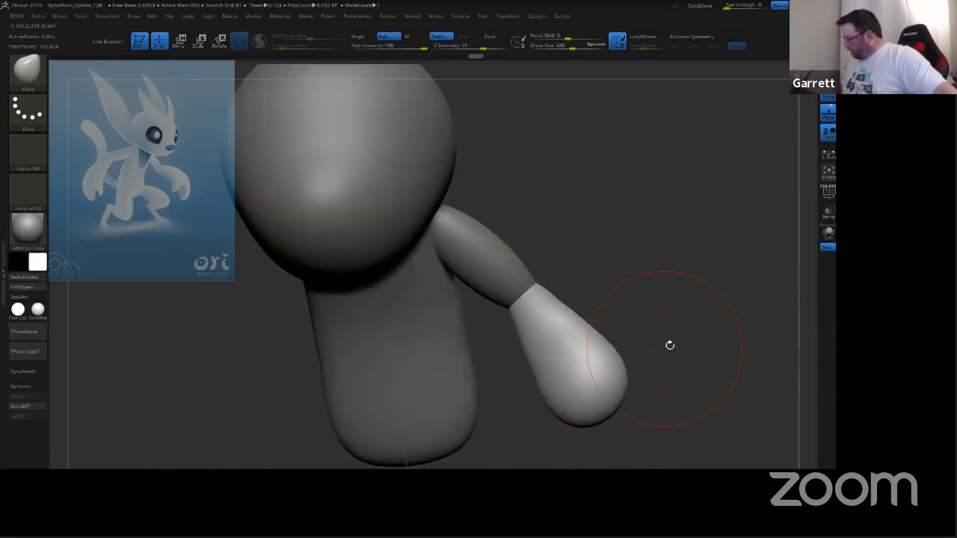
Step: Set the draw size to 191, push out the forearm's inner edge and smooth its middle
{"action": "left_click_drag", "start_coordinate": [669, 345], "coordinate": [643, 340]}
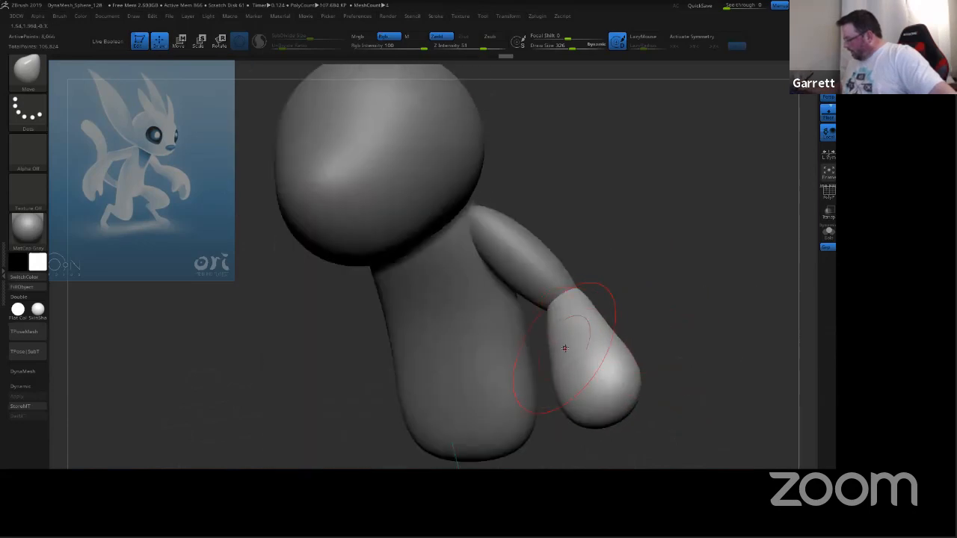
{"action": "key", "text": "s"}
{"action": "left_click_drag", "start_coordinate": [571, 344], "coordinate": [561, 346]}
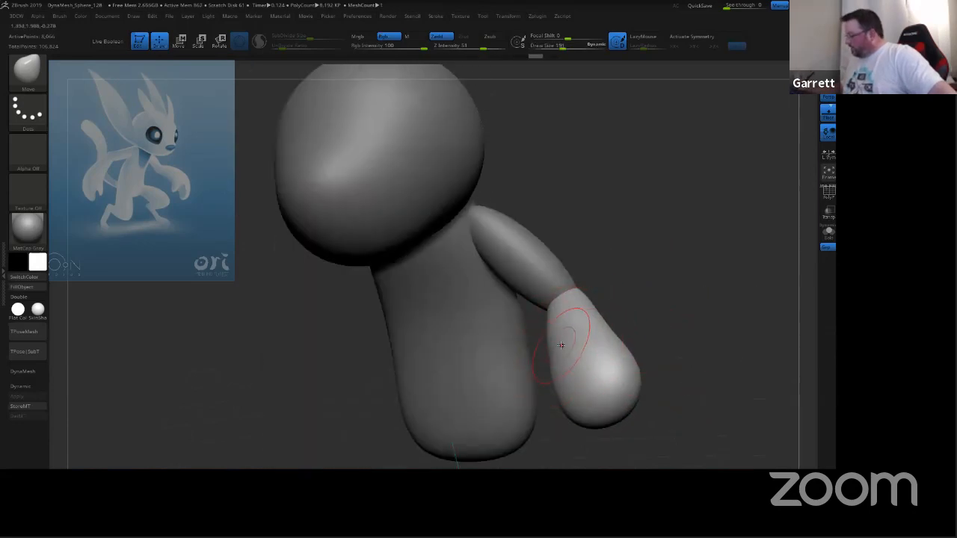
{"action": "key", "text": "shift"}
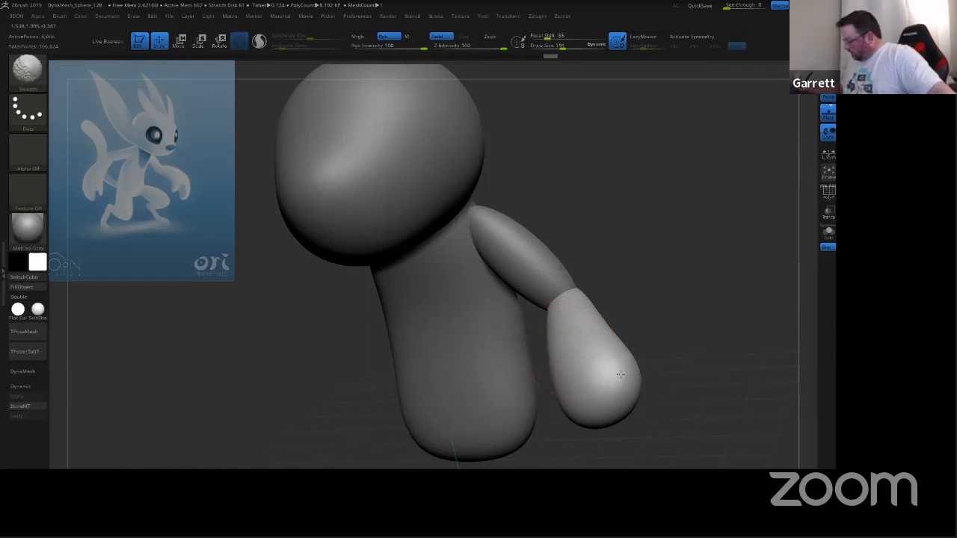
{"action": "mouse_move", "coordinate": [701, 355]}
{"action": "left_mouse_down"}
{"action": "mouse_move", "coordinate": [707, 372]}
{"action": "mouse_move", "coordinate": [694, 364]}
{"action": "mouse_move", "coordinate": [688, 319]}
{"action": "mouse_move", "coordinate": [641, 322]}
{"action": "left_mouse_up"}
{"action": "key", "text": "shift"}
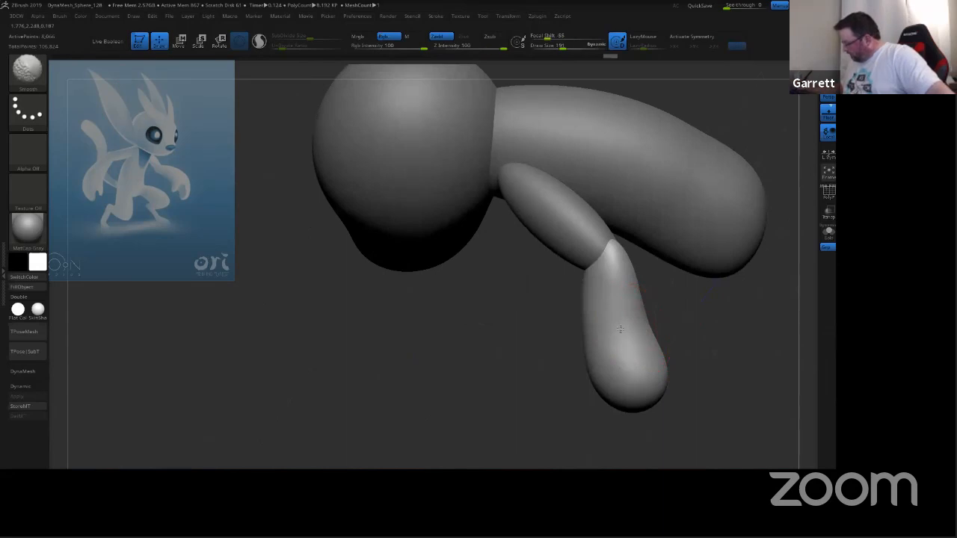
Step: Smooth the forearm's remaining uneven areas and convert it to a DynaMesh
{"action": "mouse_move", "coordinate": [709, 339]}
{"action": "left_mouse_down"}
{"action": "mouse_move", "coordinate": [720, 341]}
{"action": "mouse_move", "coordinate": [711, 288]}
{"action": "mouse_move", "coordinate": [750, 267]}
{"action": "left_mouse_up"}
{"action": "key", "text": "ctrl"}
{"action": "key", "text": "shift"}
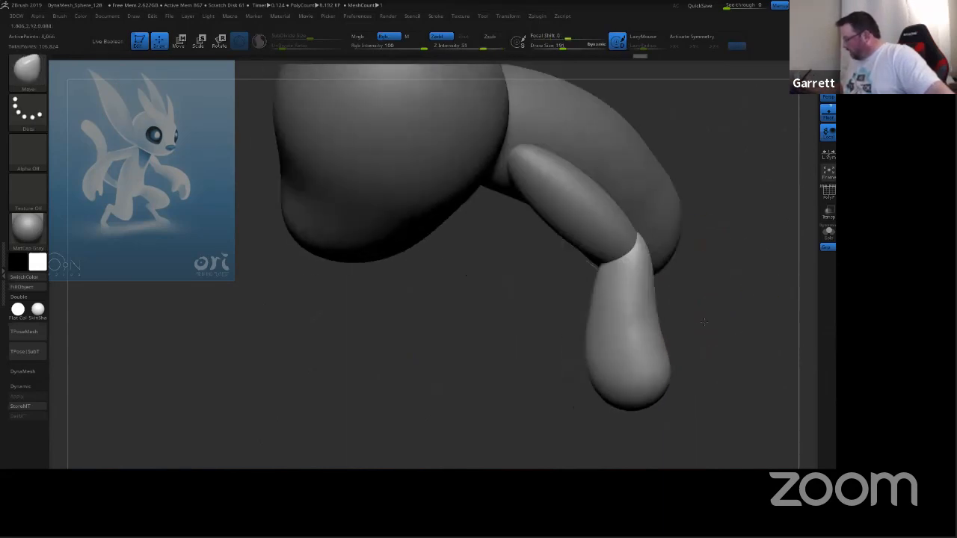
{"action": "key", "text": "ctrl"}
{"action": "right_click_drag", "start_coordinate": [726, 296], "coordinate": [720, 359], "text": "ctrl"}
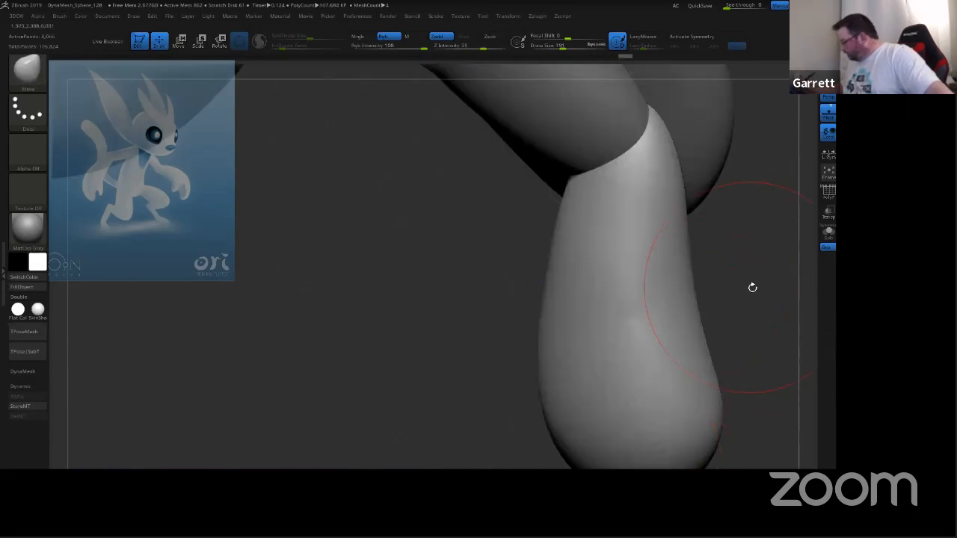
{"action": "mouse_move", "coordinate": [752, 286]}
{"action": "left_mouse_down"}
{"action": "mouse_move", "coordinate": [765, 271]}
{"action": "mouse_move", "coordinate": [772, 276]}
{"action": "left_mouse_up"}
{"action": "key", "text": "shift"}
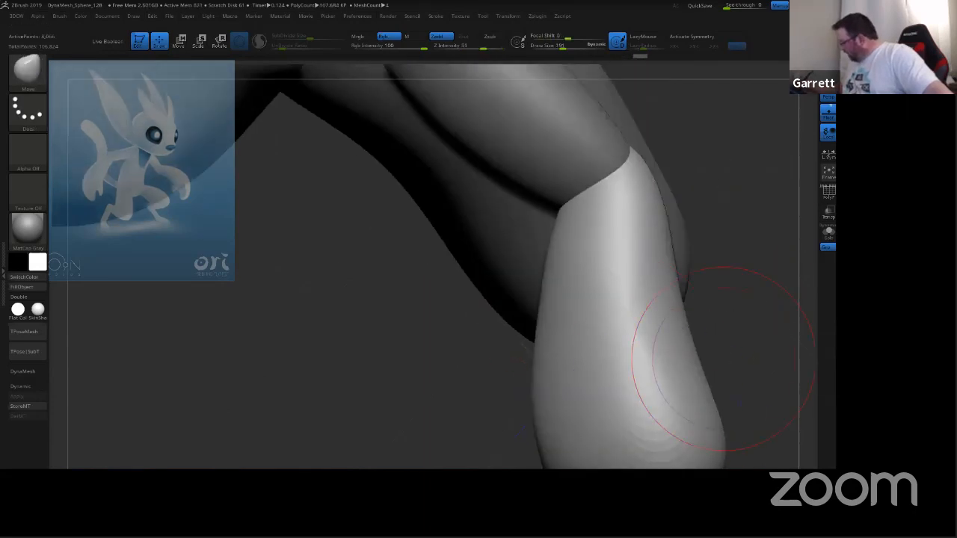
{"action": "left_click_drag", "start_coordinate": [713, 363], "coordinate": [715, 356], "text": "ctrl"}
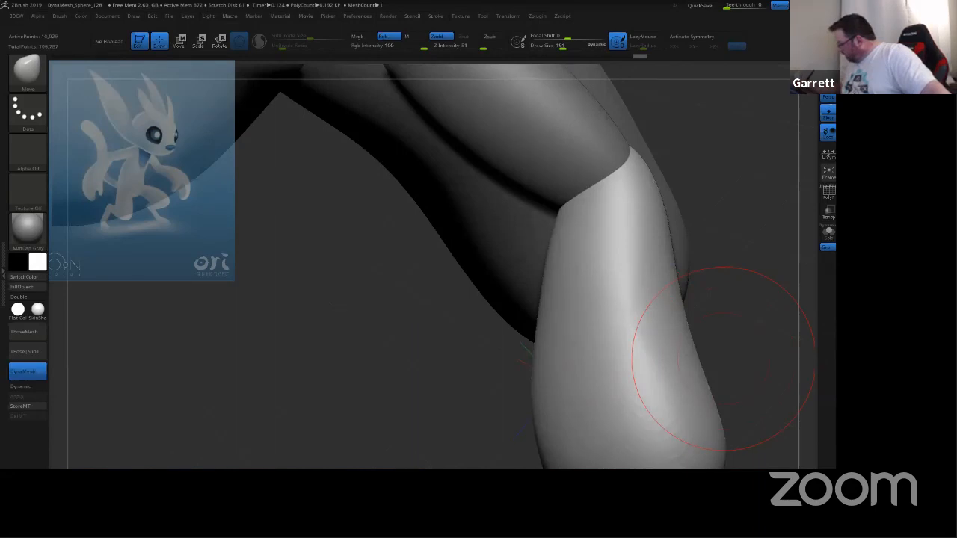
Step: Smooth the remaining uneven surface on the forearm's lower half
{"action": "mouse_move", "coordinate": [640, 336]}
{"action": "left_mouse_down", "text": "shift"}
{"action": "mouse_move", "coordinate": [628, 232]}
{"action": "mouse_move", "coordinate": [631, 345]}
{"action": "left_mouse_up", "text": "shift"}
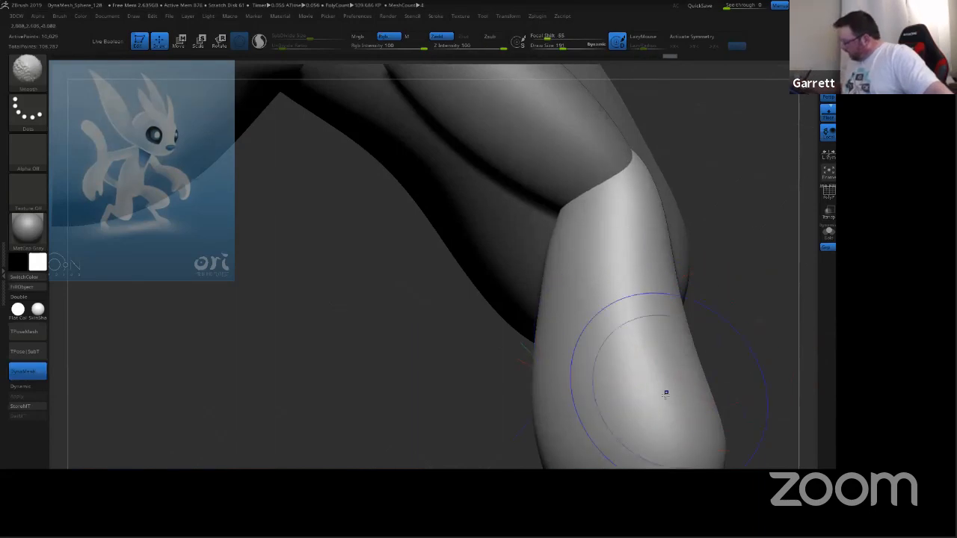
{"action": "right_click_drag", "start_coordinate": [726, 361], "coordinate": [737, 341], "text": "ctrl"}
{"action": "left_click_drag", "start_coordinate": [737, 341], "coordinate": [733, 309], "text": "shift"}
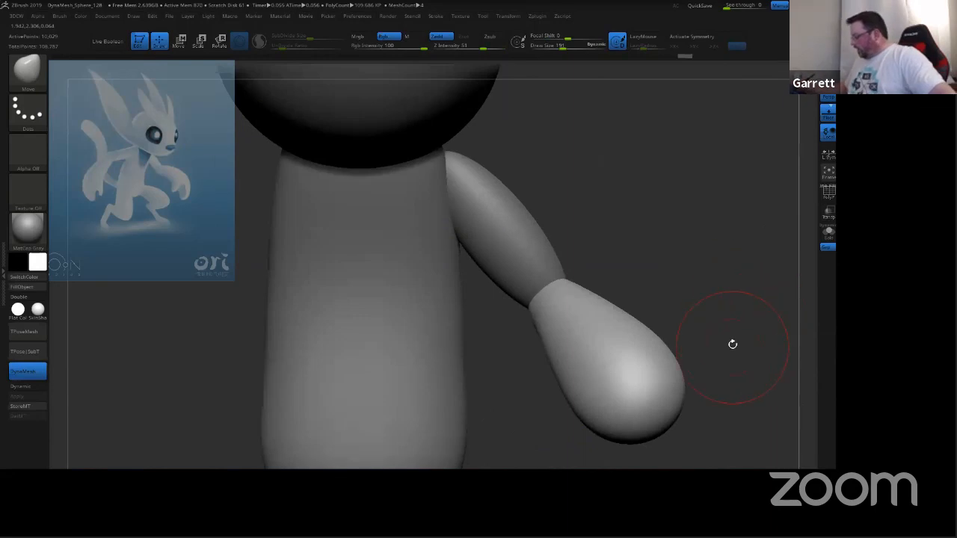
Step: Set the Move brush's draw size to 295, pull out the forearm's hollow underside and smooth it into a fuller curve
{"action": "left_click_drag", "start_coordinate": [733, 343], "coordinate": [754, 316]}
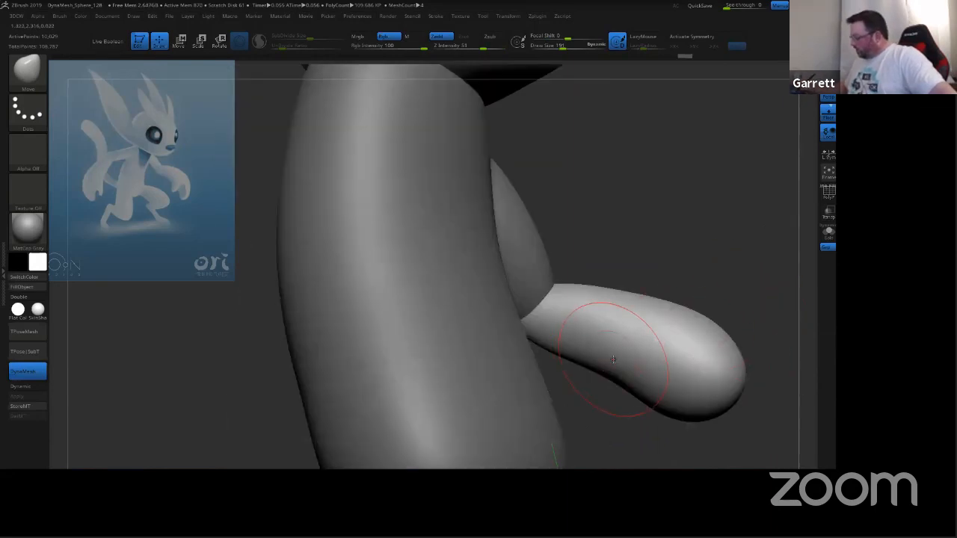
{"action": "key", "text": "s"}
{"action": "left_click_drag", "start_coordinate": [621, 362], "coordinate": [620, 384]}
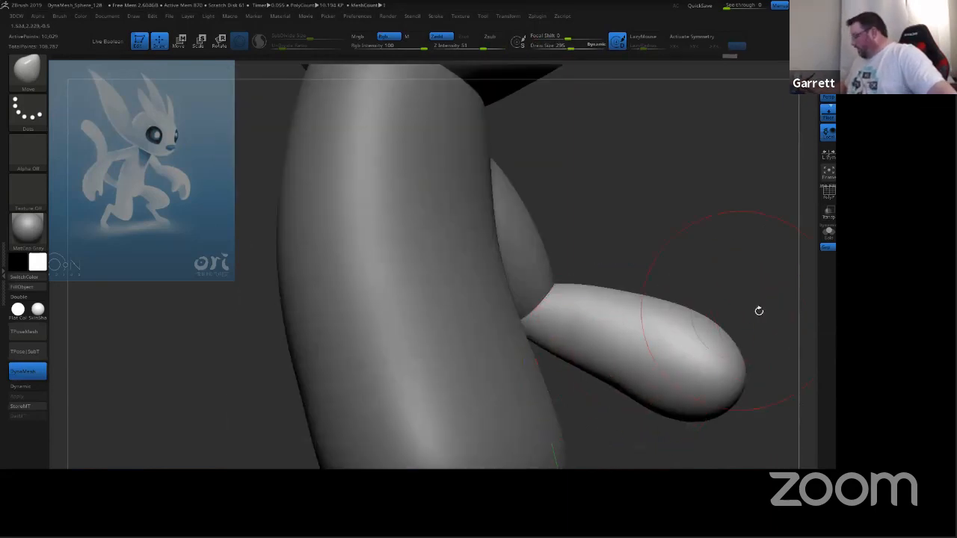
{"action": "left_click_drag", "start_coordinate": [754, 284], "coordinate": [705, 326], "text": "shift"}
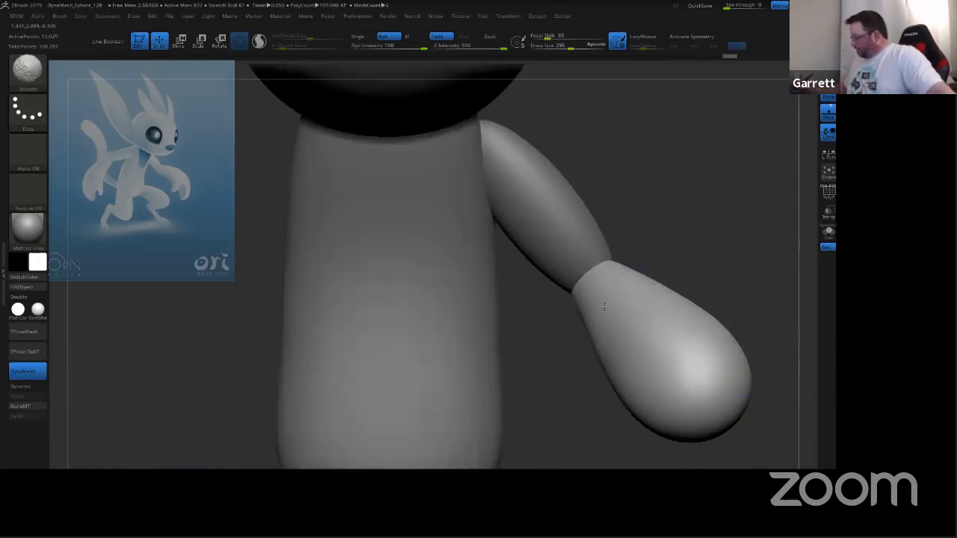
{"action": "left_click_drag", "start_coordinate": [747, 291], "coordinate": [680, 374], "text": "shift"}
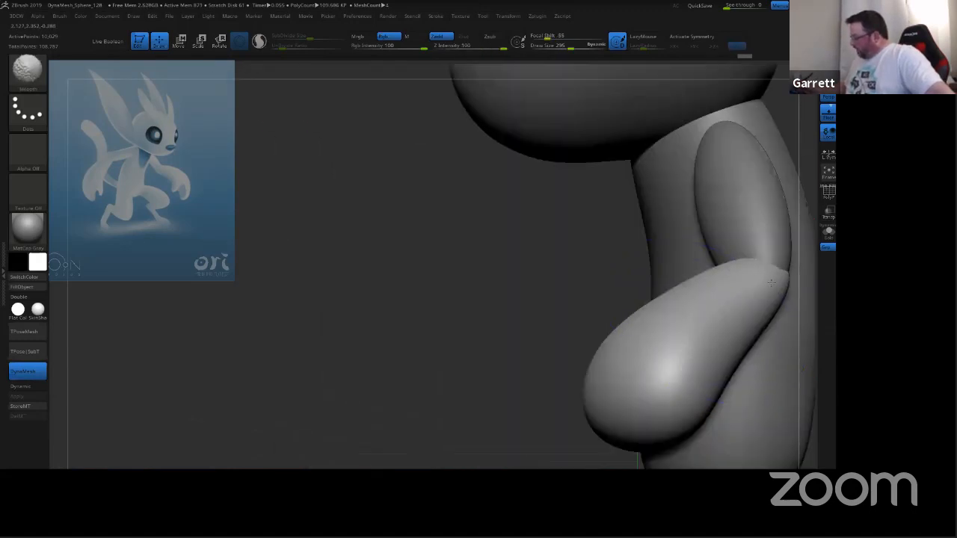
{"action": "mouse_move", "coordinate": [538, 389]}
{"action": "left_mouse_down"}
{"action": "mouse_move", "coordinate": [720, 349]}
{"action": "mouse_move", "coordinate": [752, 386]}
{"action": "mouse_move", "coordinate": [699, 371]}
{"action": "mouse_move", "coordinate": [705, 378]}
{"action": "mouse_move", "coordinate": [704, 349]}
{"action": "mouse_move", "coordinate": [682, 326]}
{"action": "mouse_move", "coordinate": [691, 357]}
{"action": "mouse_move", "coordinate": [700, 346]}
{"action": "mouse_move", "coordinate": [694, 365]}
{"action": "left_mouse_up"}
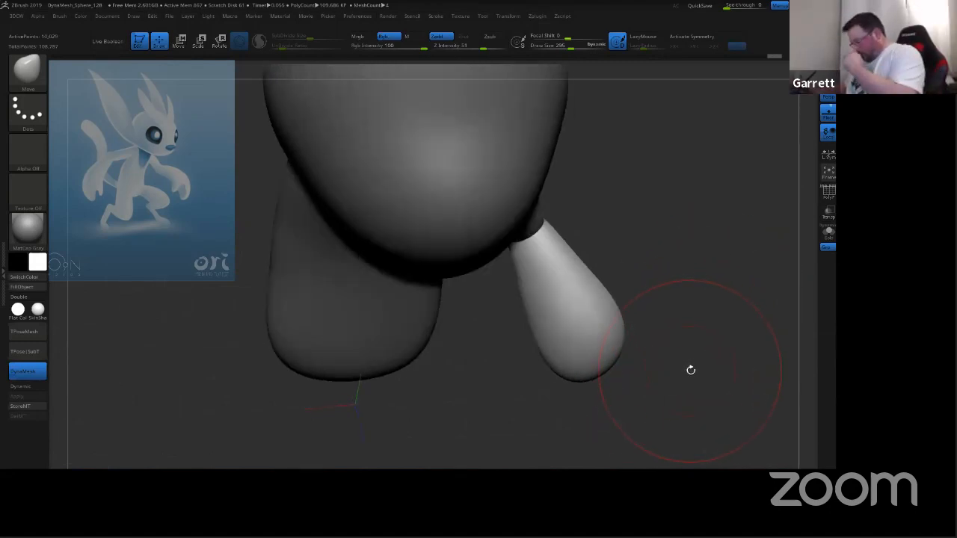
{"action": "left_click_drag", "start_coordinate": [685, 367], "coordinate": [666, 367]}
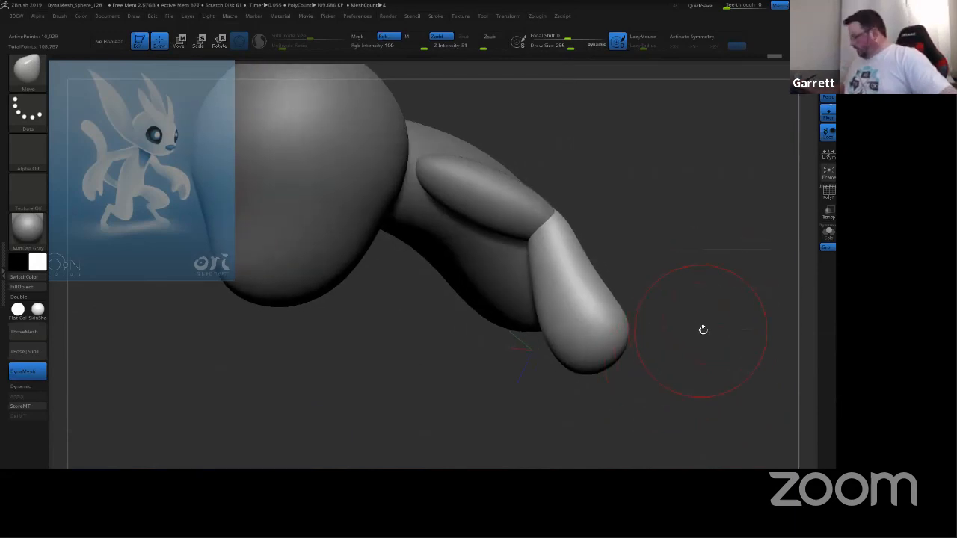
{"action": "left_click_drag", "start_coordinate": [704, 330], "coordinate": [666, 233], "text": "shift"}
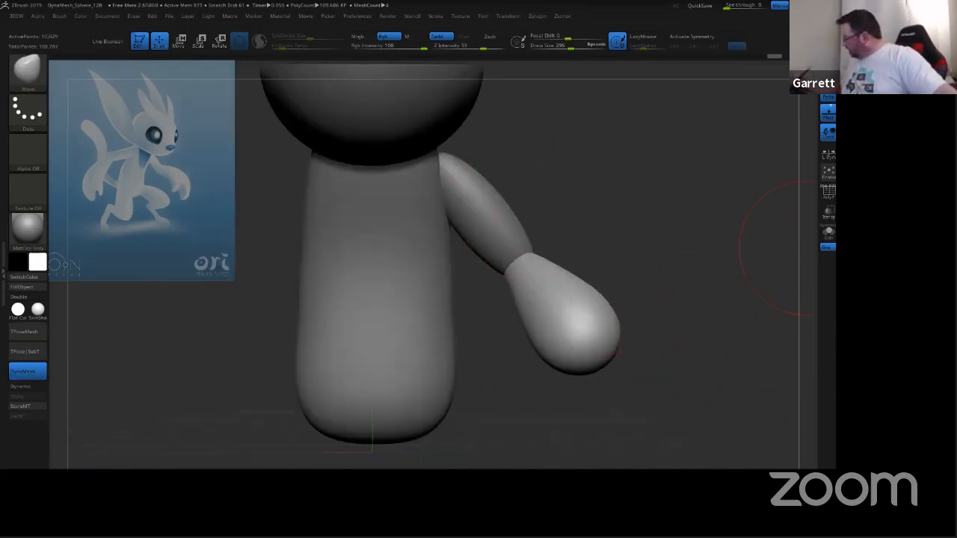
Step: Select the upper arm subtool and reshape its front edge in side view with the Move brush
{"action": "left_click", "coordinate": [498, 213], "text": "alt"}
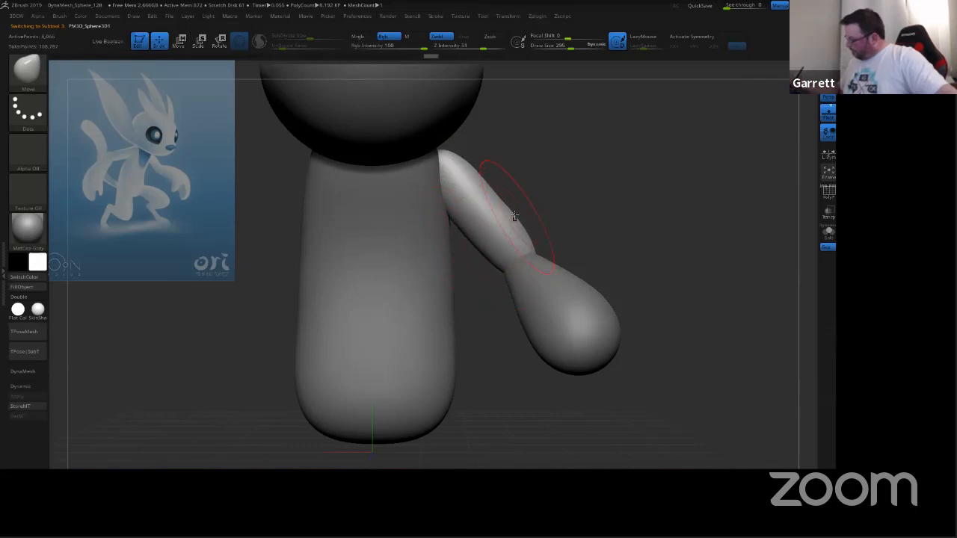
{"action": "left_click_drag", "start_coordinate": [652, 173], "coordinate": [576, 235]}
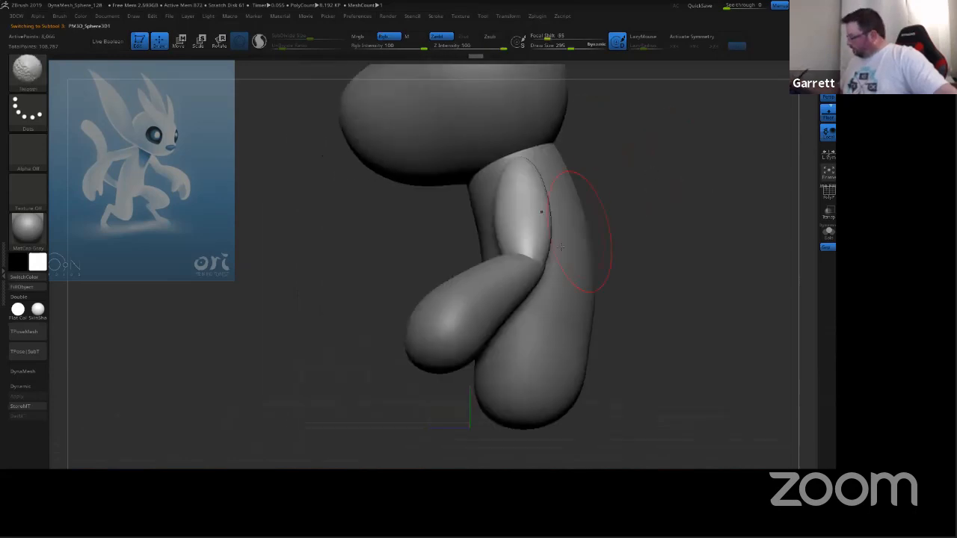
{"action": "left_click_drag", "start_coordinate": [502, 228], "coordinate": [523, 211]}
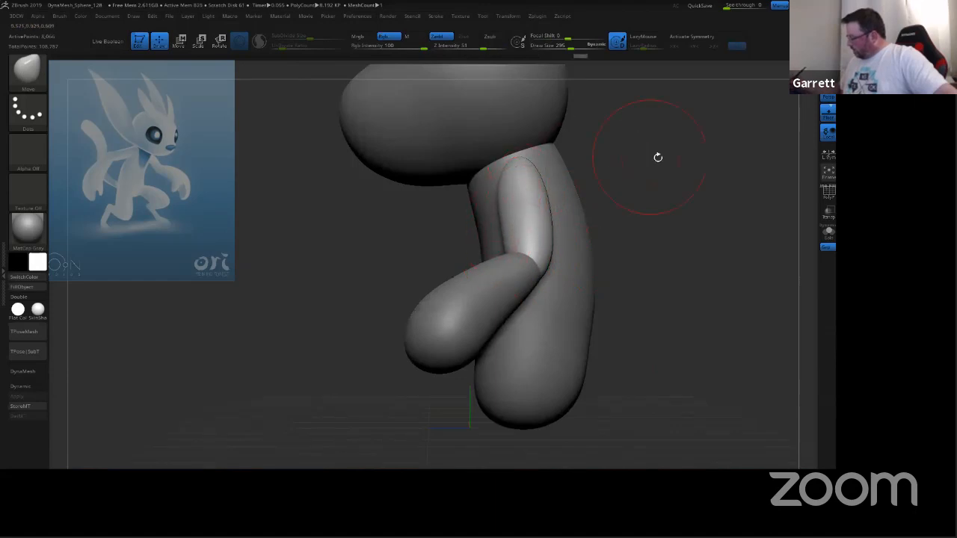
{"action": "mouse_move", "coordinate": [658, 157]}
{"action": "left_mouse_down"}
{"action": "mouse_move", "coordinate": [690, 167]}
{"action": "mouse_move", "coordinate": [689, 110]}
{"action": "left_mouse_up"}
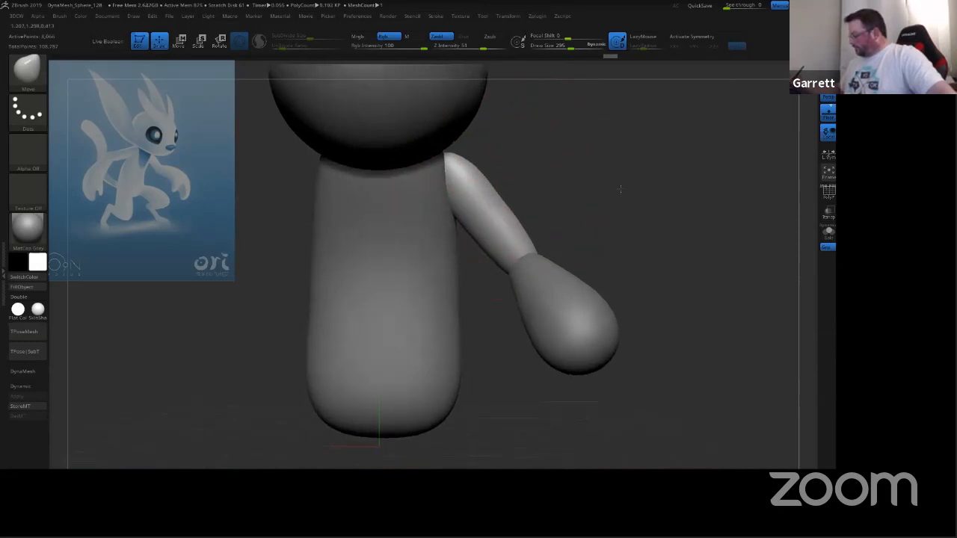
Step: Set the Move brush's draw size to 210 and slim the upper arm's outer bulge near the shoulder into a straighter limb
{"action": "left_click_drag", "start_coordinate": [607, 184], "coordinate": [591, 130]}
{"action": "mouse_move", "coordinate": [649, 173]}
{"action": "left_mouse_down"}
{"action": "mouse_move", "coordinate": [497, 139]}
{"action": "mouse_move", "coordinate": [487, 151]}
{"action": "left_mouse_up"}
{"action": "key", "text": "s"}
{"action": "mouse_move", "coordinate": [506, 156]}
{"action": "left_mouse_down"}
{"action": "mouse_move", "coordinate": [515, 143]}
{"action": "mouse_move", "coordinate": [486, 150]}
{"action": "mouse_move", "coordinate": [519, 147]}
{"action": "left_mouse_up"}
{"action": "mouse_move", "coordinate": [666, 234]}
{"action": "left_mouse_down"}
{"action": "mouse_move", "coordinate": [684, 199]}
{"action": "mouse_move", "coordinate": [640, 152]}
{"action": "left_mouse_up"}
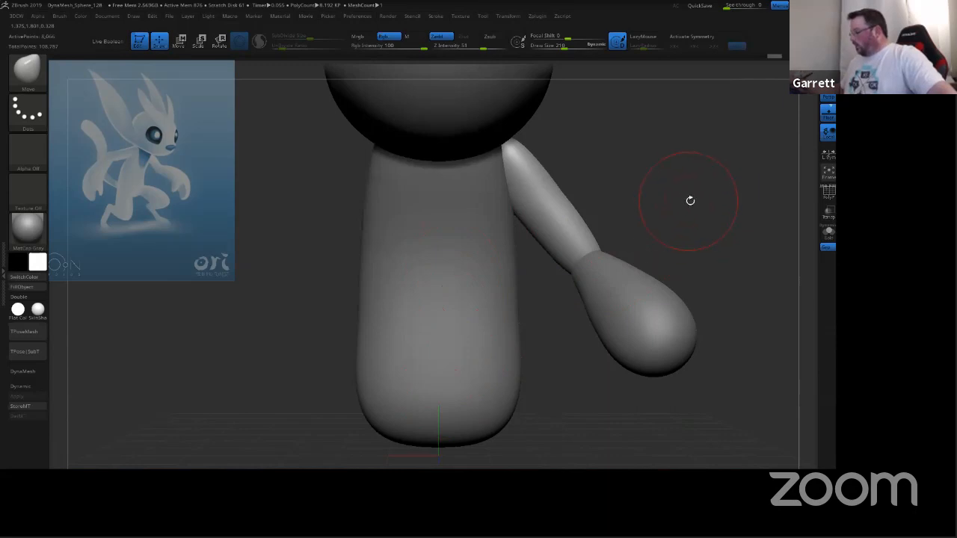
Step: Examine the arm's shape and proportions against the head and torso from the front, side, top and back
{"action": "left_click_drag", "start_coordinate": [687, 214], "coordinate": [392, 174]}
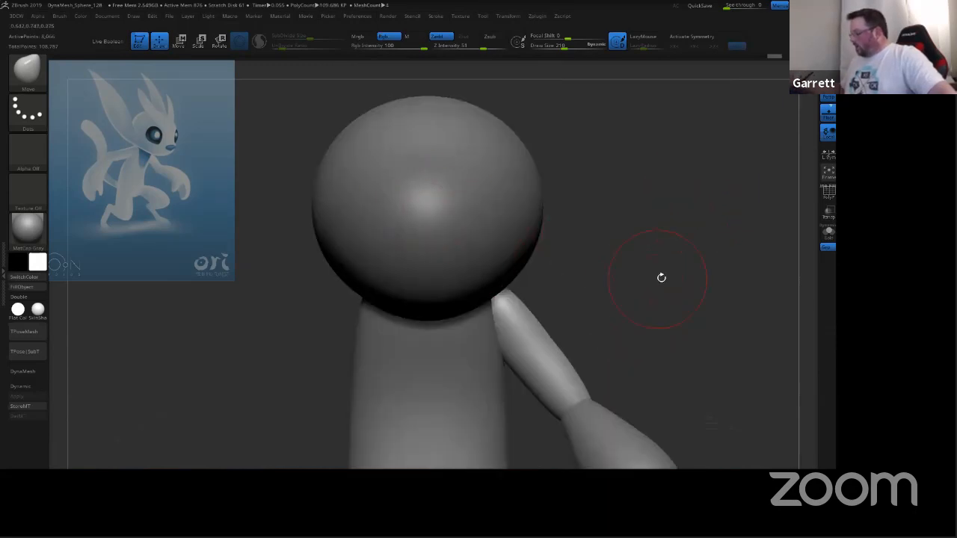
{"action": "left_click_drag", "start_coordinate": [658, 284], "coordinate": [665, 185]}
{"action": "left_click_drag", "start_coordinate": [694, 252], "coordinate": [643, 255]}
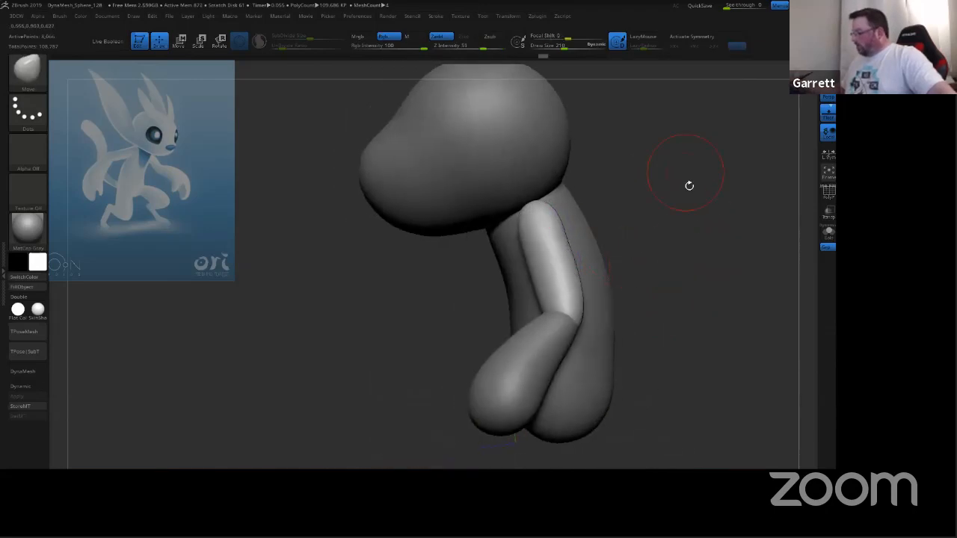
{"action": "left_click_drag", "start_coordinate": [686, 224], "coordinate": [726, 262]}
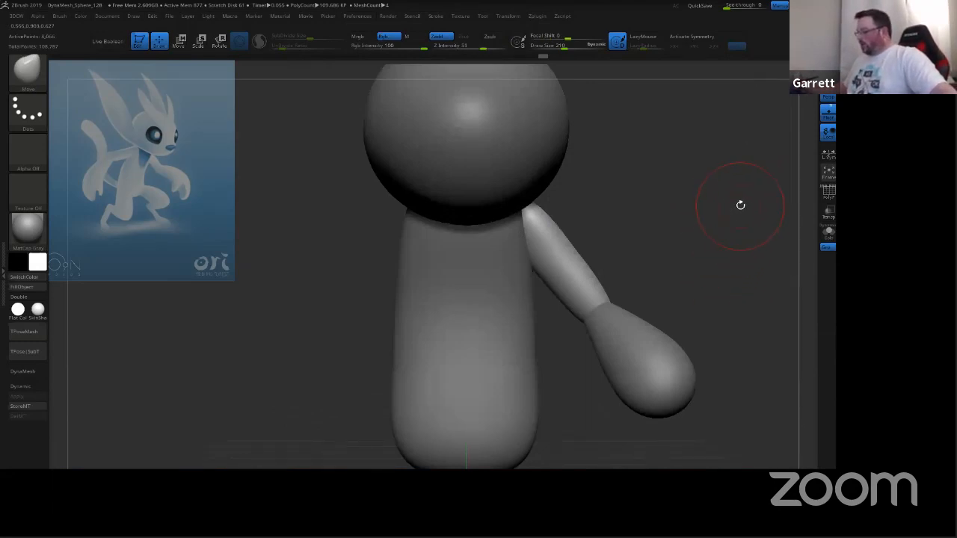
{"action": "left_click_drag", "start_coordinate": [713, 274], "coordinate": [562, 296]}
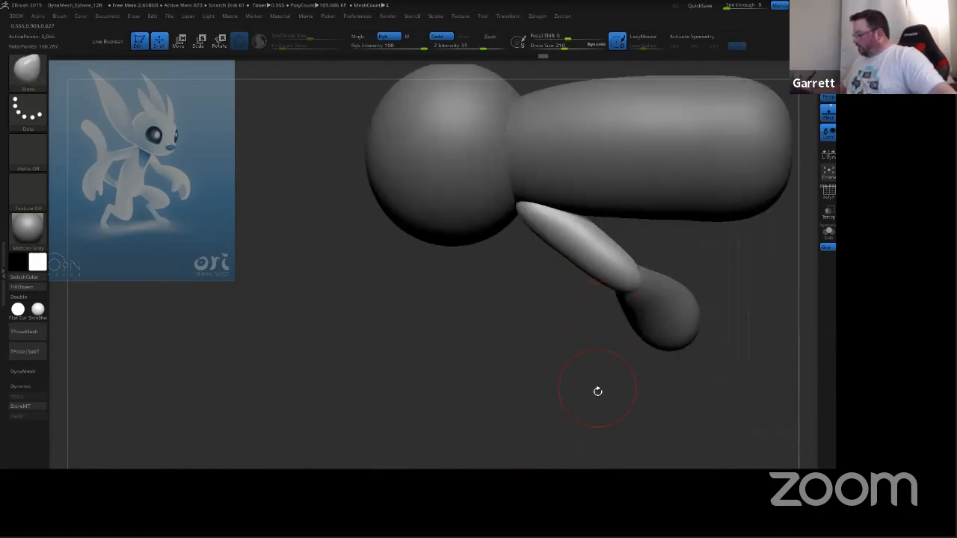
{"action": "left_click_drag", "start_coordinate": [597, 391], "coordinate": [648, 334]}
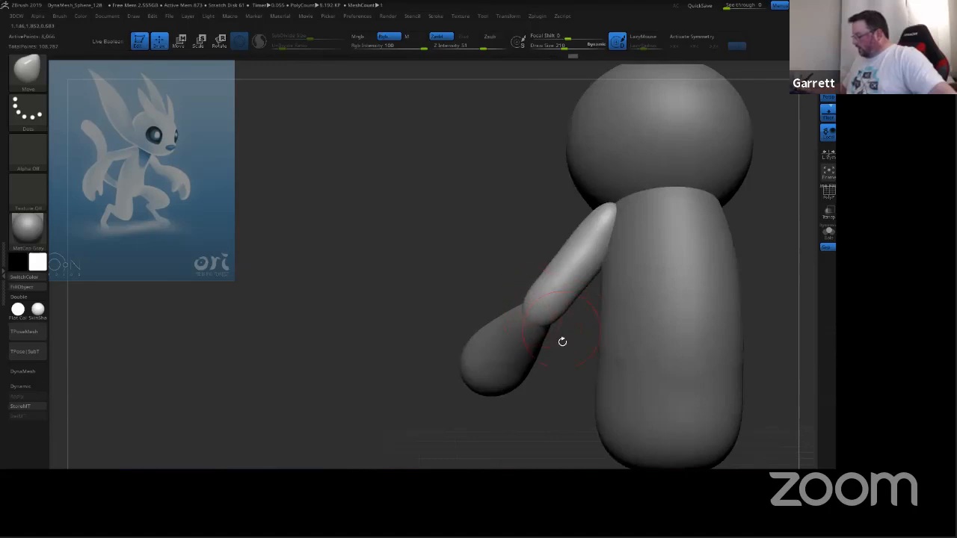
{"action": "left_click_drag", "start_coordinate": [562, 342], "coordinate": [373, 305]}
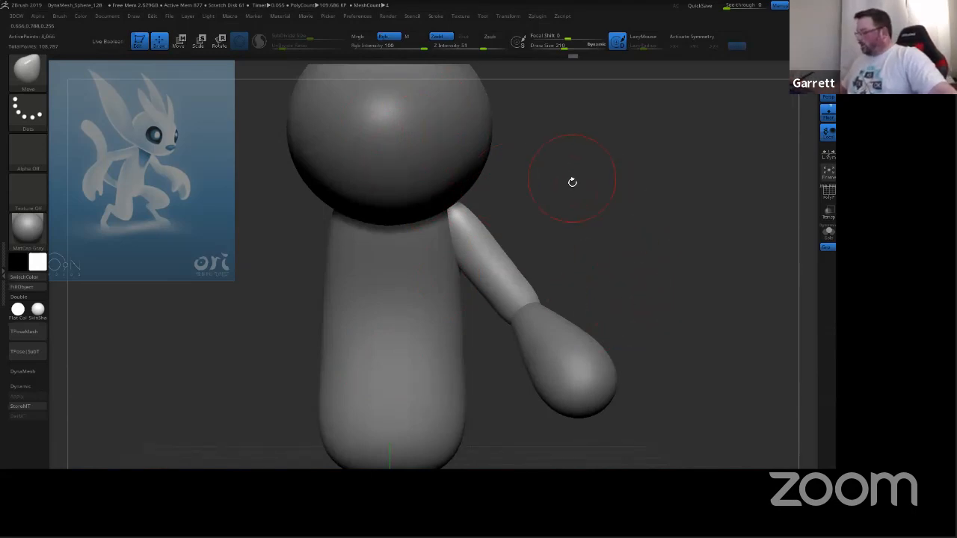
{"action": "key", "text": "shift"}
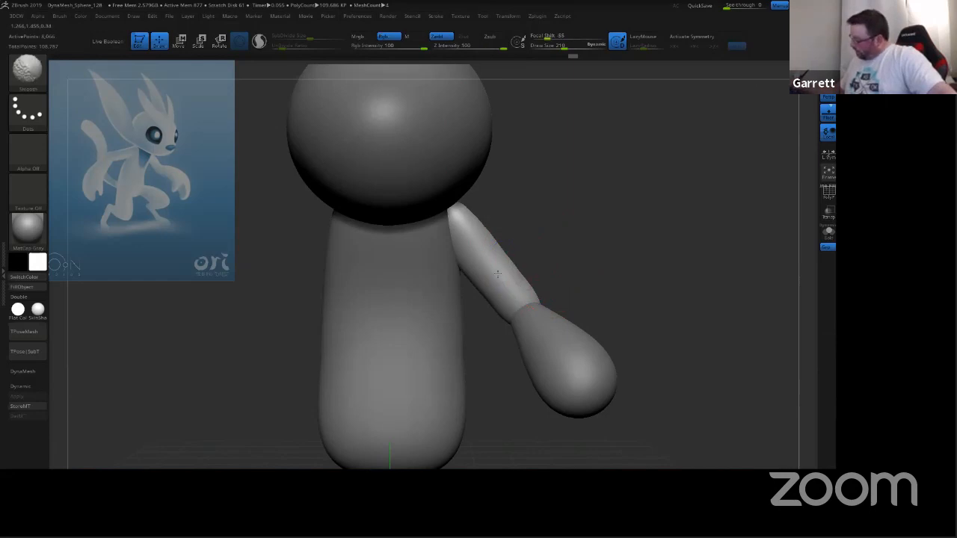
{"action": "left_click_drag", "start_coordinate": [632, 258], "coordinate": [585, 303]}
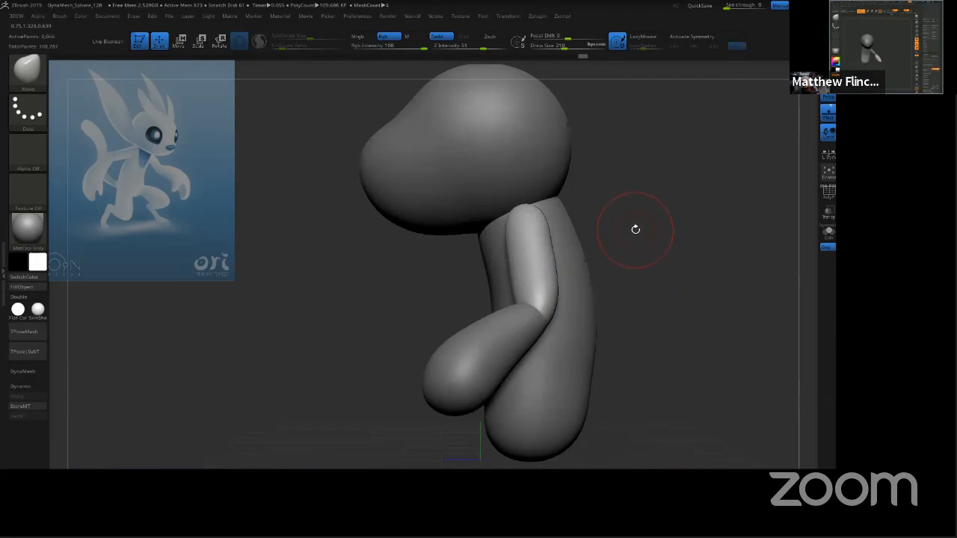
{"action": "left_click_drag", "start_coordinate": [662, 230], "coordinate": [690, 242]}
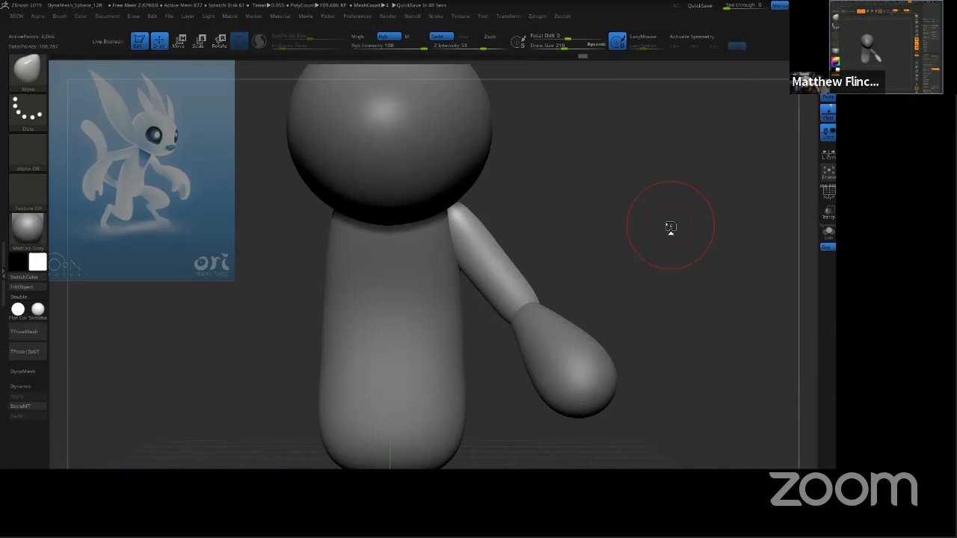
{"action": "left_click", "coordinate": [539, 18]}
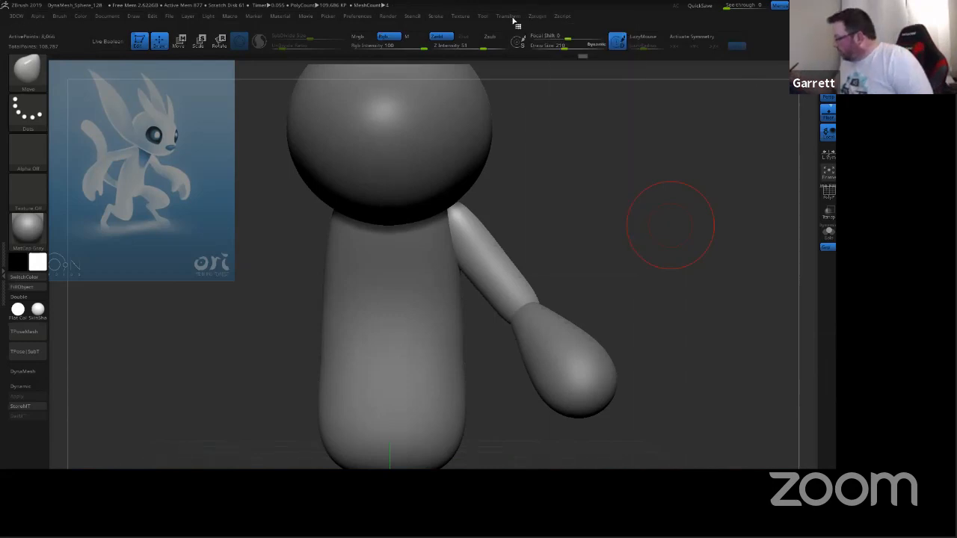
{"action": "left_click", "coordinate": [509, 16]}
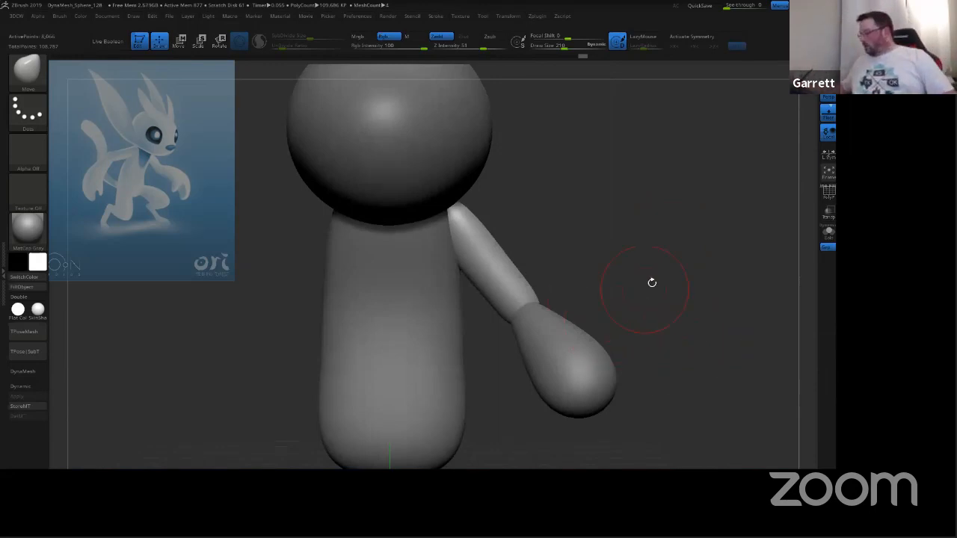
{"action": "left_click_drag", "start_coordinate": [652, 283], "coordinate": [675, 257]}
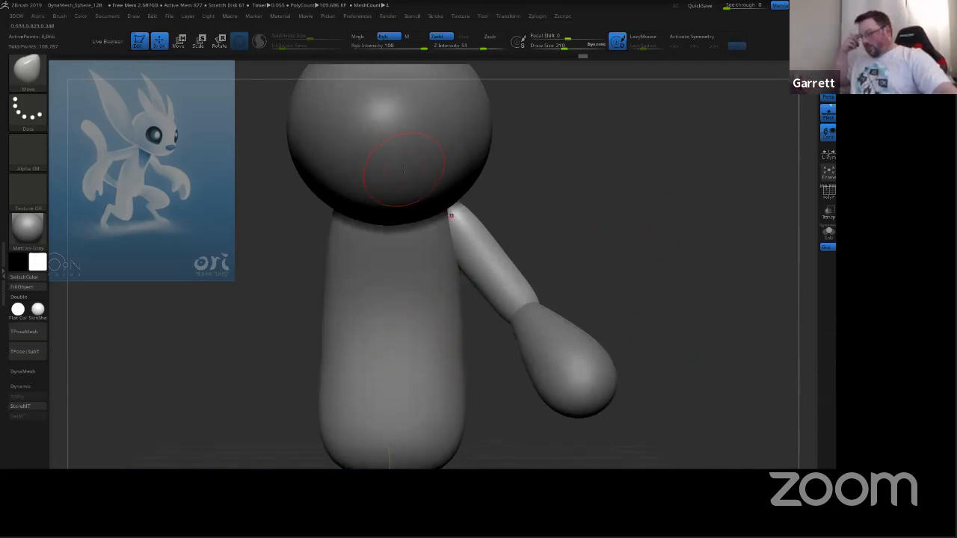
{"action": "right_click_drag", "start_coordinate": [673, 307], "coordinate": [631, 258]}
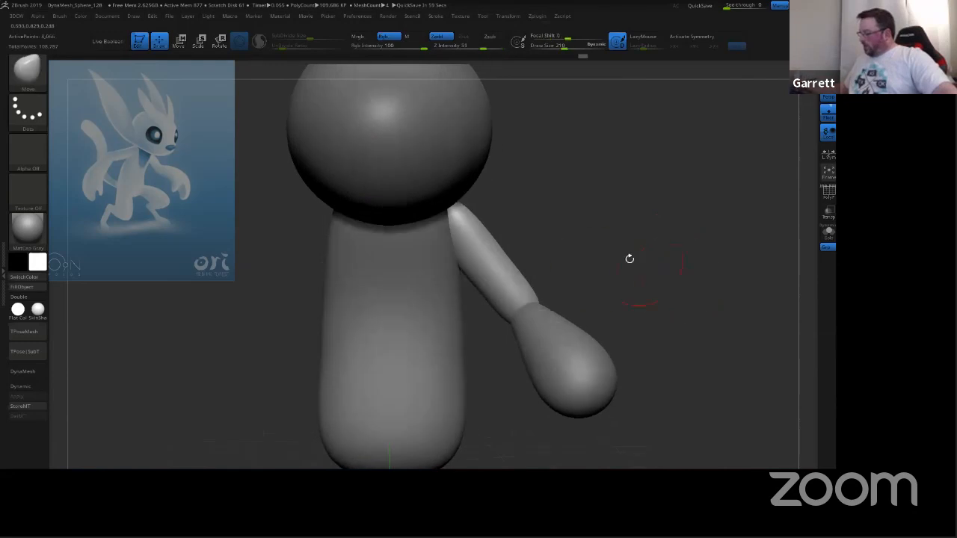
Step: Select the forearm subtool and try Mirror And Weld to copy it to the body's opposite side
{"action": "mouse_move", "coordinate": [648, 304]}
{"action": "right_mouse_down", "text": "ctrl"}
{"action": "mouse_move", "coordinate": [650, 276]}
{"action": "mouse_move", "coordinate": [671, 256]}
{"action": "right_mouse_up", "text": "ctrl"}
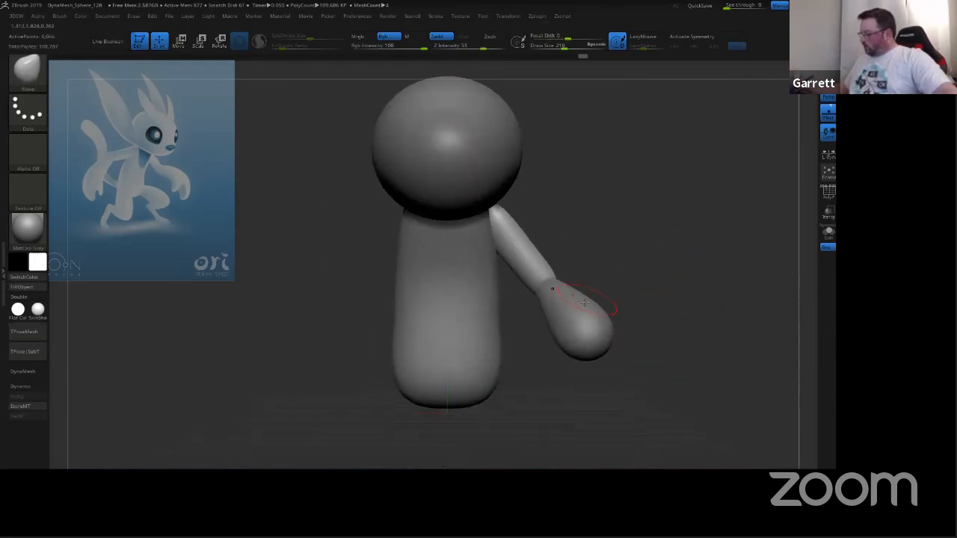
{"action": "left_click", "coordinate": [582, 311], "text": "alt"}
{"action": "key", "text": "space"}
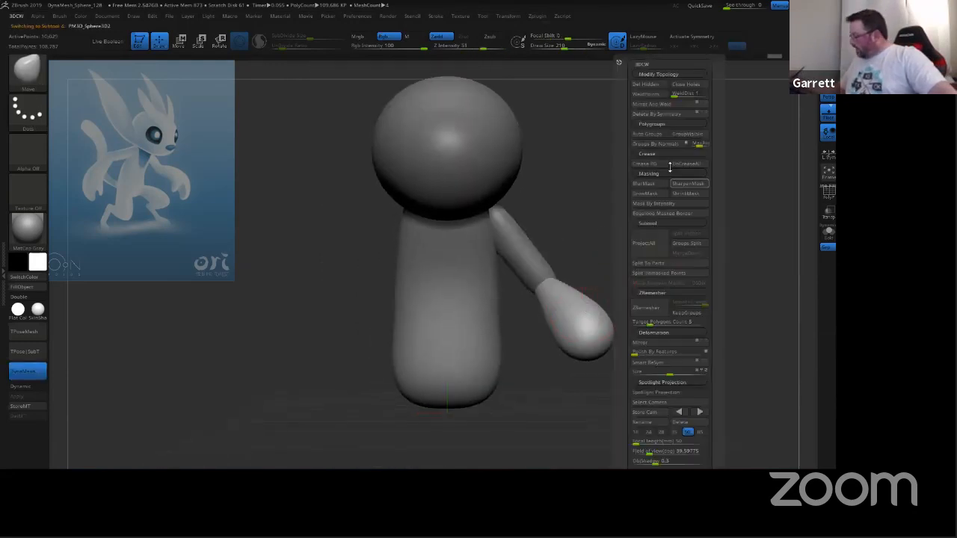
{"action": "left_click", "coordinate": [668, 113]}
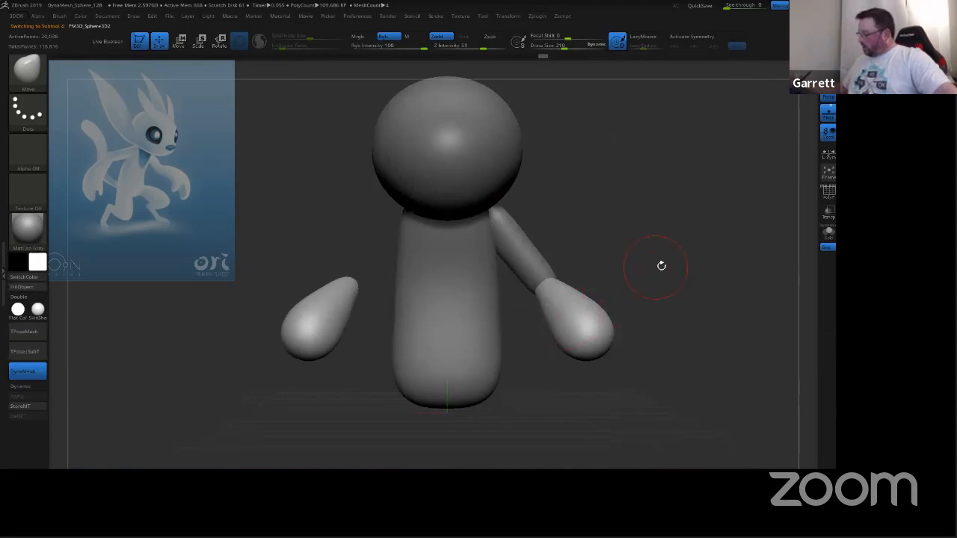
Step: Activate X symmetry and try pulling the outer edges of both forearms outward with the Move brush
{"action": "left_click_drag", "start_coordinate": [665, 273], "coordinate": [658, 278]}
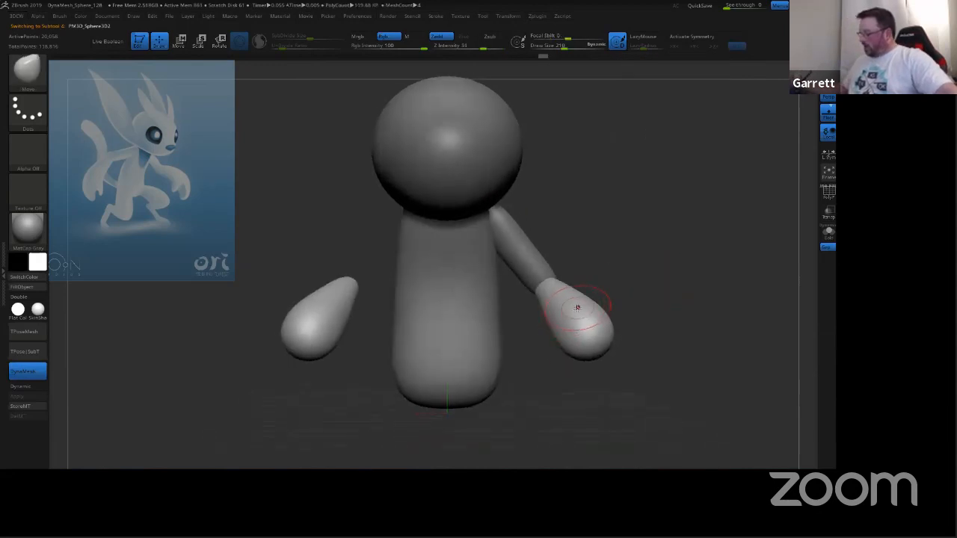
{"action": "key", "text": "x"}
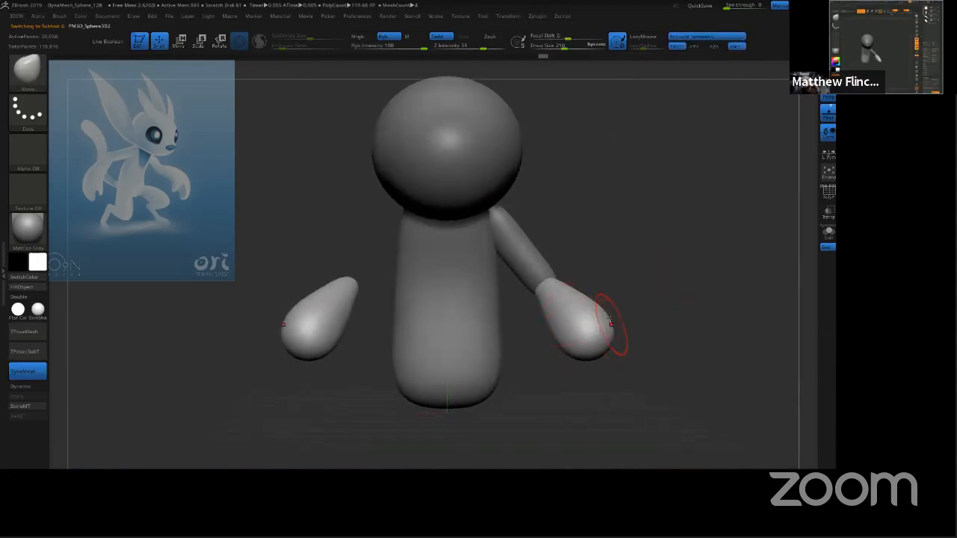
{"action": "left_click_drag", "start_coordinate": [597, 309], "coordinate": [619, 298]}
{"action": "left_click_drag", "start_coordinate": [604, 339], "coordinate": [614, 348]}
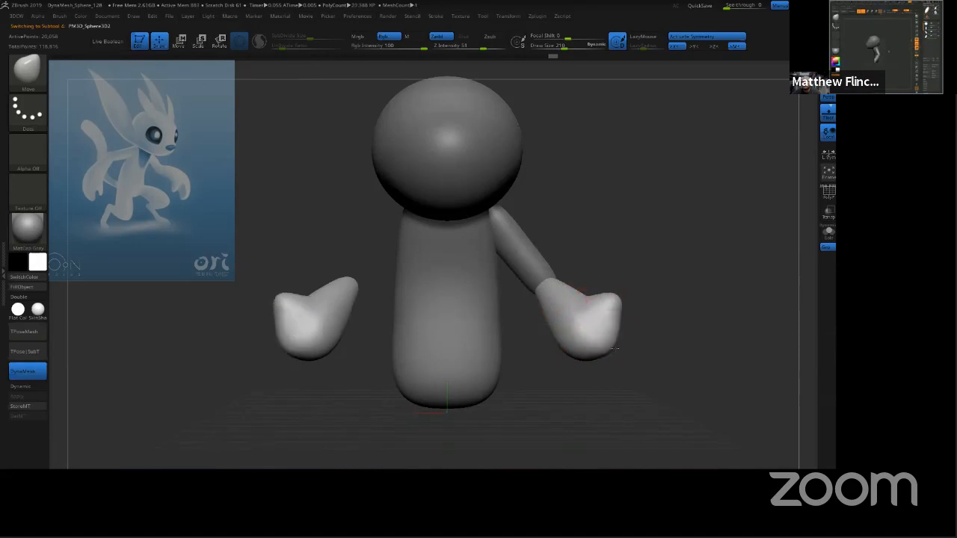
Step: Undo the symmetrical forearm pulls and the mirrored copy
{"action": "key", "text": "ctrl+z"}
{"action": "key", "text": "ctrl+z"}
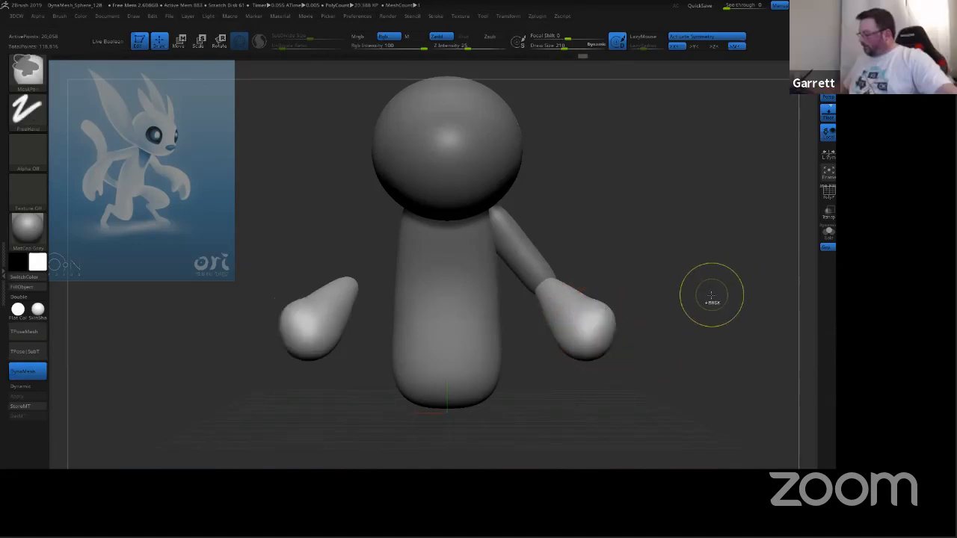
{"action": "key", "text": "ctrl+z"}
{"action": "key", "text": "ctrl+z"}
{"action": "left_click_drag", "start_coordinate": [703, 292], "coordinate": [697, 258]}
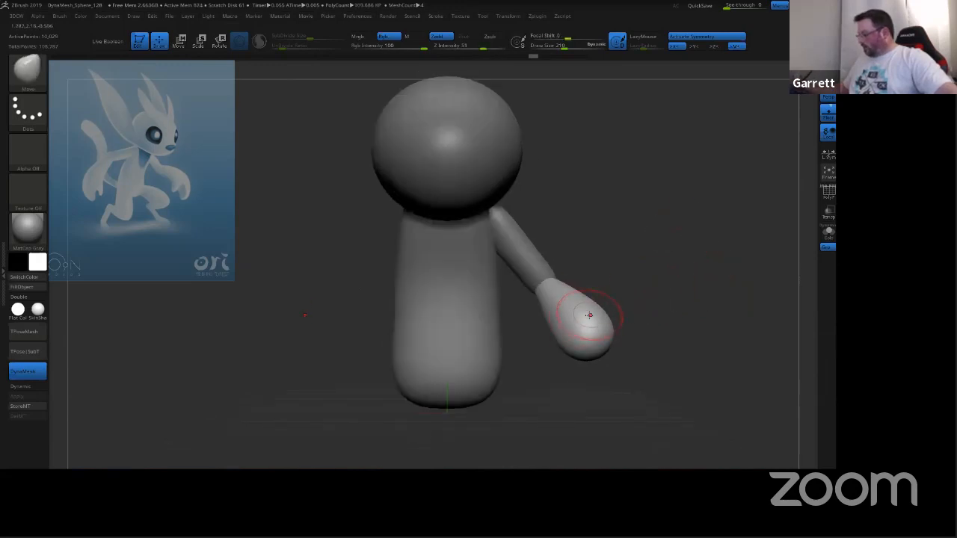
Step: Turn off X symmetry for the forearm subtool and check the arm's placement beside the torso
{"action": "key", "text": "x"}
{"action": "mouse_move", "coordinate": [660, 276]}
{"action": "left_mouse_down"}
{"action": "mouse_move", "coordinate": [660, 303]}
{"action": "mouse_move", "coordinate": [665, 279]}
{"action": "left_mouse_up"}
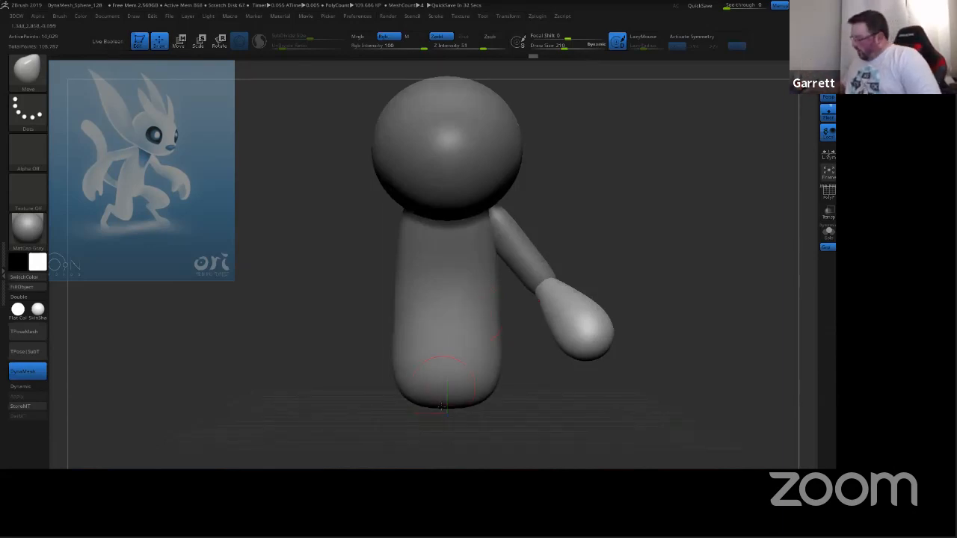
{"action": "left_click_drag", "start_coordinate": [470, 424], "coordinate": [487, 372]}
{"action": "right_click_drag", "start_coordinate": [496, 384], "coordinate": [556, 385], "text": "ctrl"}
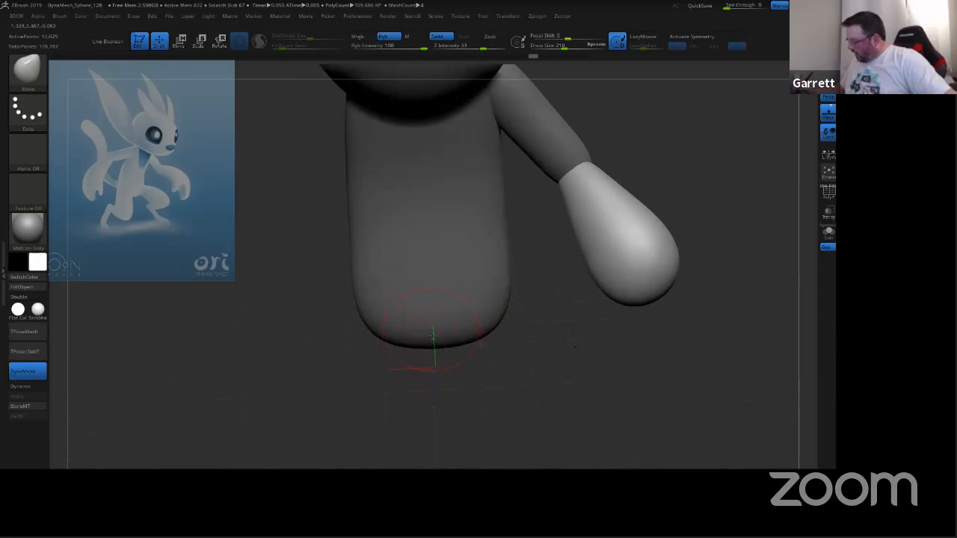
{"action": "left_click_drag", "start_coordinate": [457, 382], "coordinate": [544, 305]}
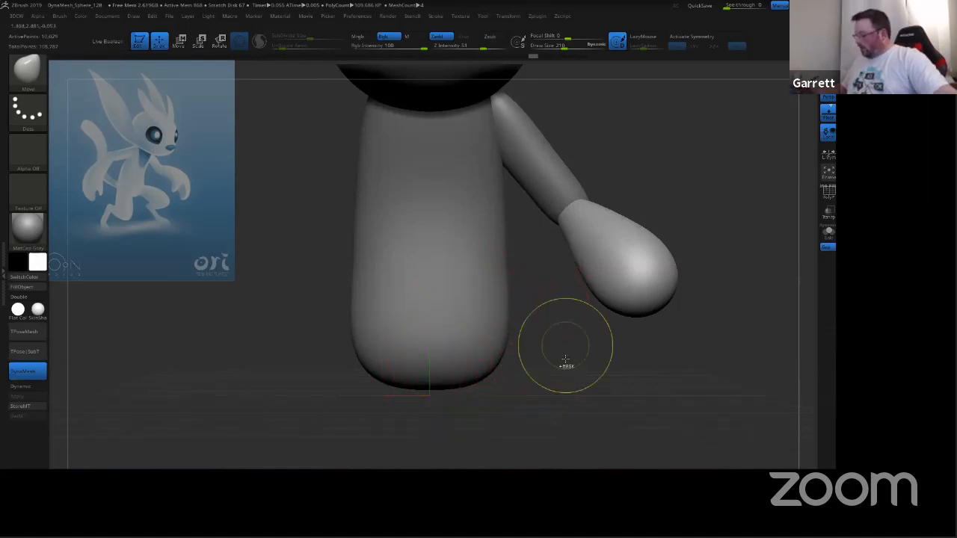
{"action": "right_click_drag", "start_coordinate": [565, 347], "coordinate": [577, 303], "text": "ctrl"}
{"action": "right_click_drag", "start_coordinate": [731, 241], "coordinate": [661, 288], "text": "alt"}
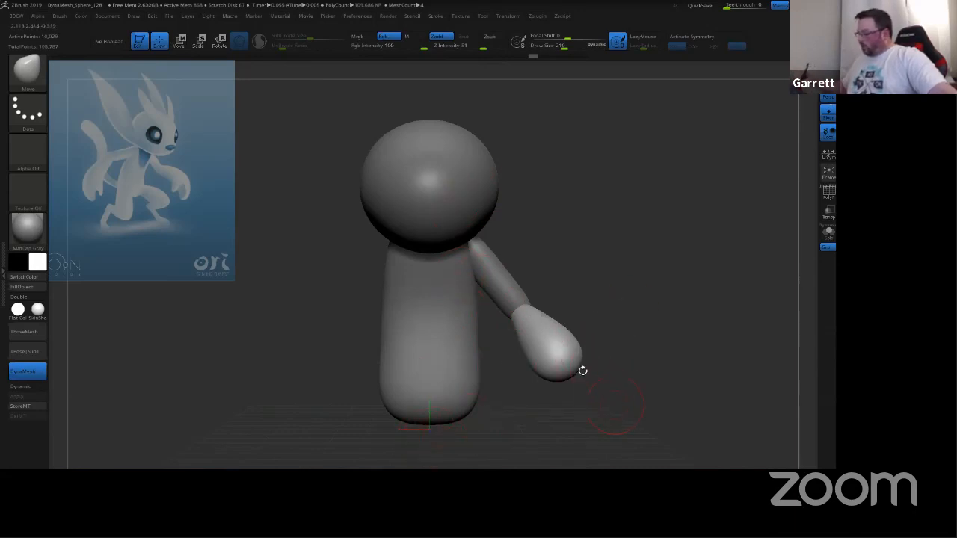
{"action": "mouse_move", "coordinate": [677, 272]}
{"action": "left_mouse_down"}
{"action": "mouse_move", "coordinate": [588, 266]}
{"action": "mouse_move", "coordinate": [598, 284]}
{"action": "left_mouse_up"}
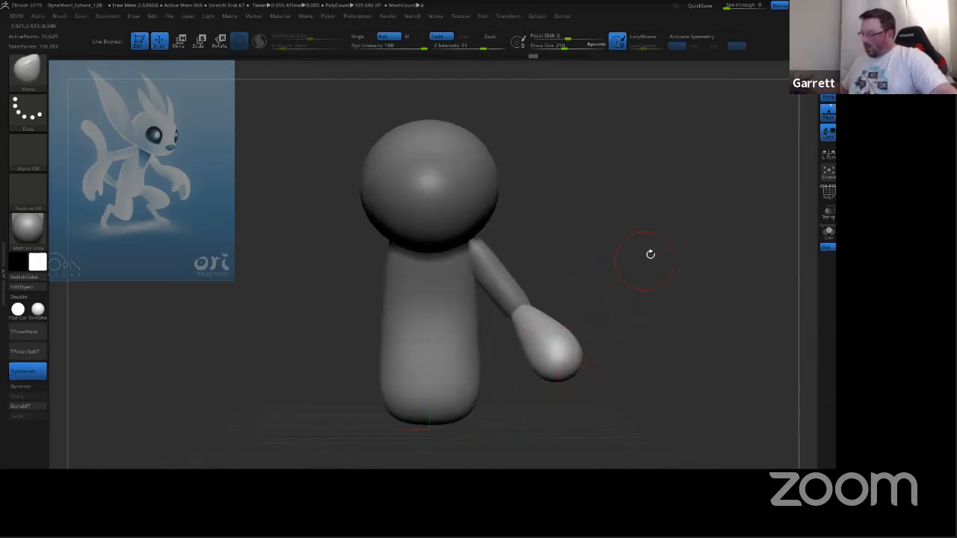
Step: Try moving the forearm along its Y axis with the transform gizmo, undo it and return to the Move brush
{"action": "key", "text": "w"}
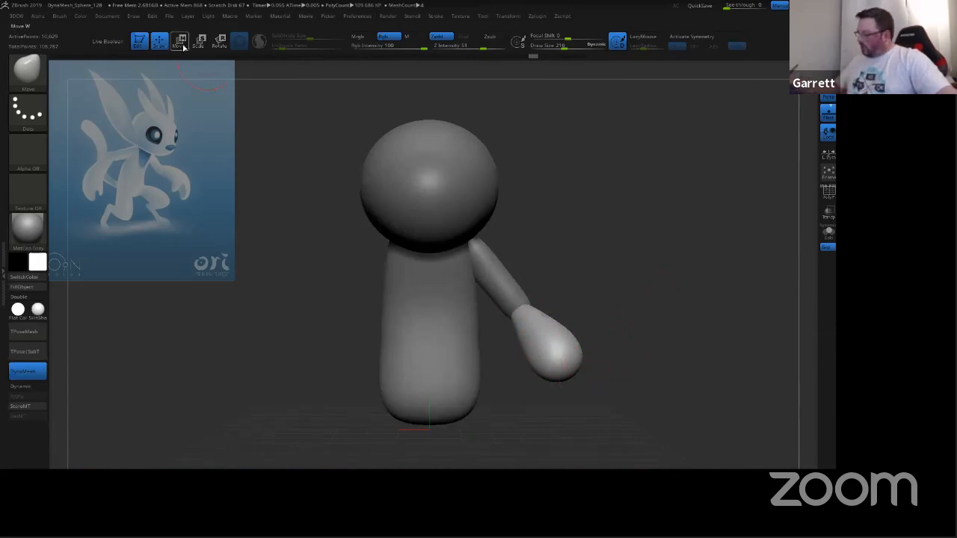
{"action": "left_click_drag", "start_coordinate": [674, 310], "coordinate": [628, 293]}
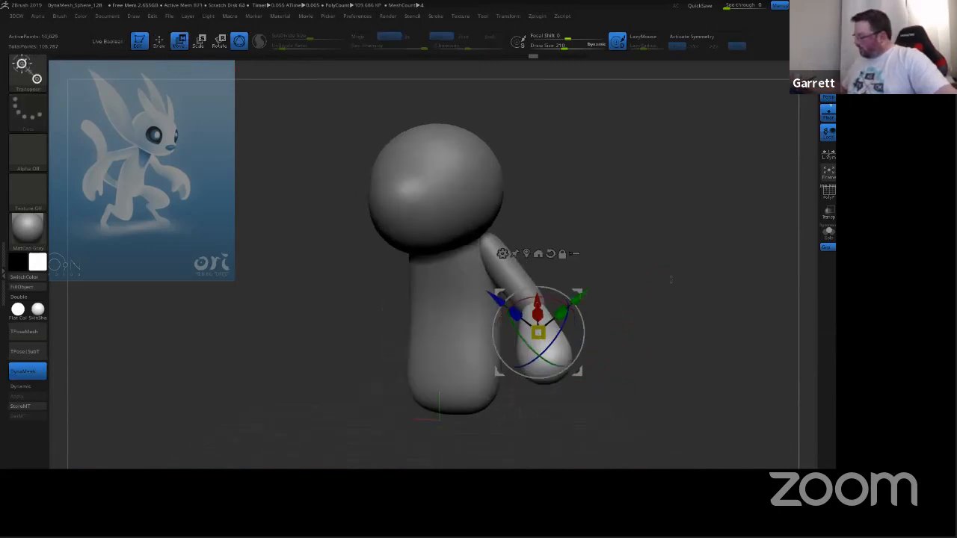
{"action": "right_click_drag", "start_coordinate": [628, 293], "coordinate": [619, 324], "text": "ctrl"}
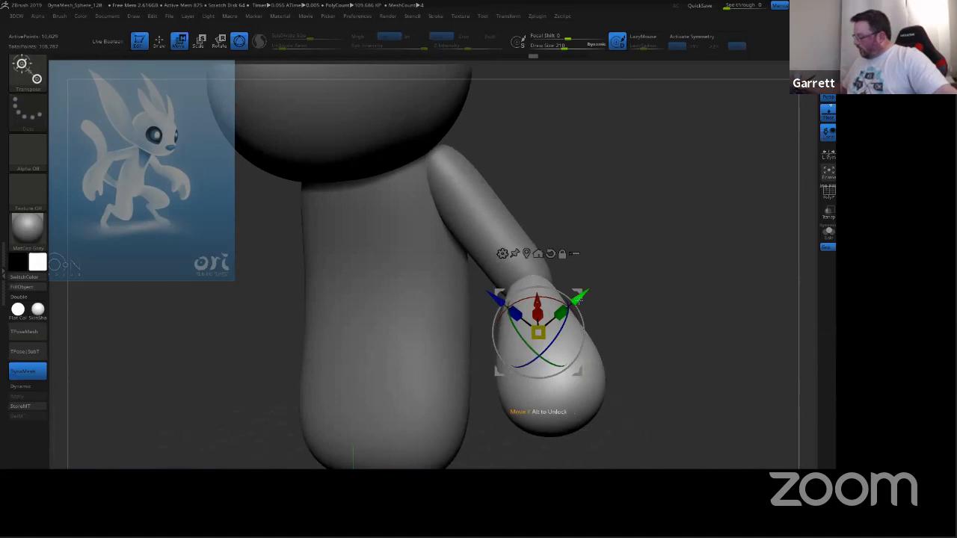
{"action": "left_click_drag", "start_coordinate": [580, 298], "coordinate": [643, 244]}
{"action": "mouse_move", "coordinate": [547, 422]}
{"action": "right_mouse_down"}
{"action": "mouse_move", "coordinate": [651, 361]}
{"action": "mouse_move", "coordinate": [590, 293]}
{"action": "right_mouse_up"}
{"action": "key", "text": "ctrl+z"}
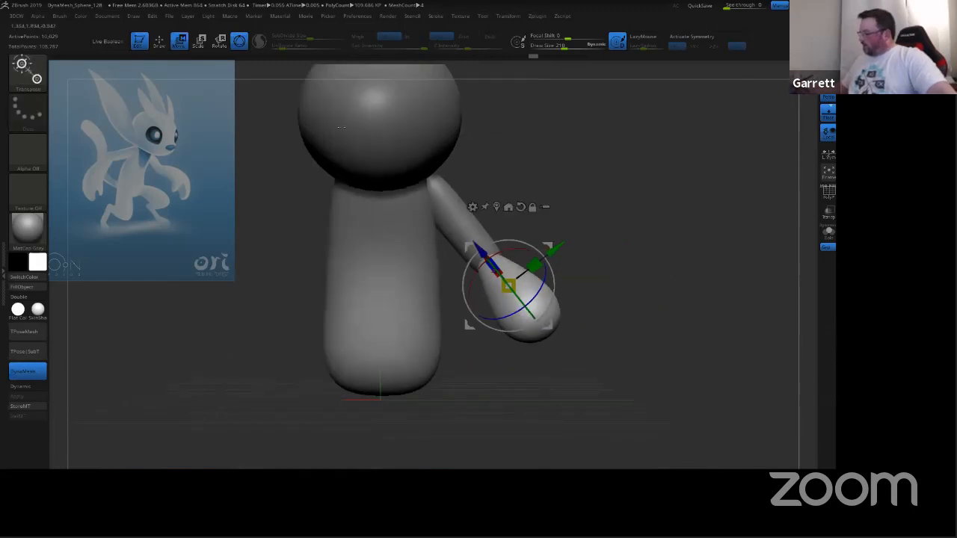
{"action": "key", "text": "q"}
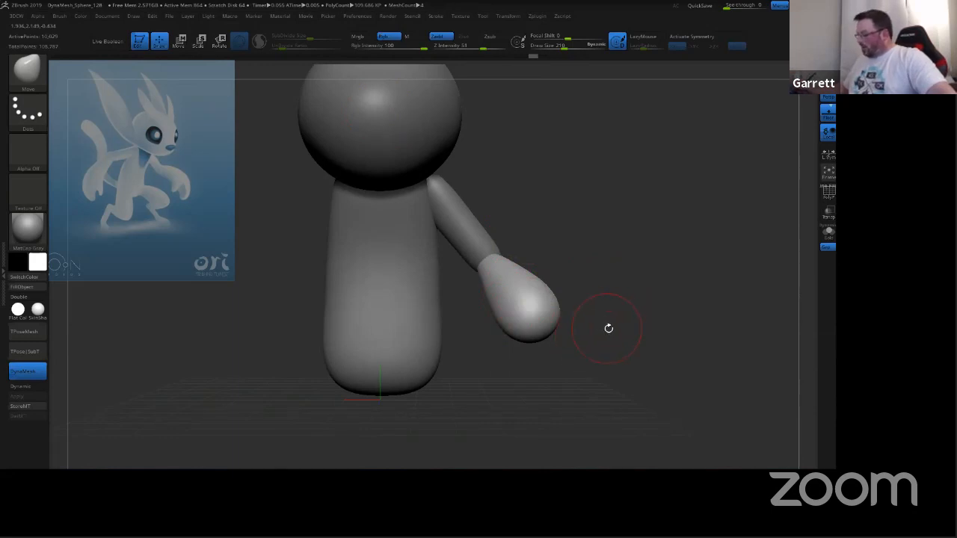
Step: Pull a small thumb nub out of the forearm's lower inner end with the Move brush
{"action": "mouse_move", "coordinate": [608, 328]}
{"action": "left_mouse_down"}
{"action": "mouse_move", "coordinate": [606, 344]}
{"action": "mouse_move", "coordinate": [526, 385]}
{"action": "mouse_move", "coordinate": [605, 344]}
{"action": "left_mouse_up"}
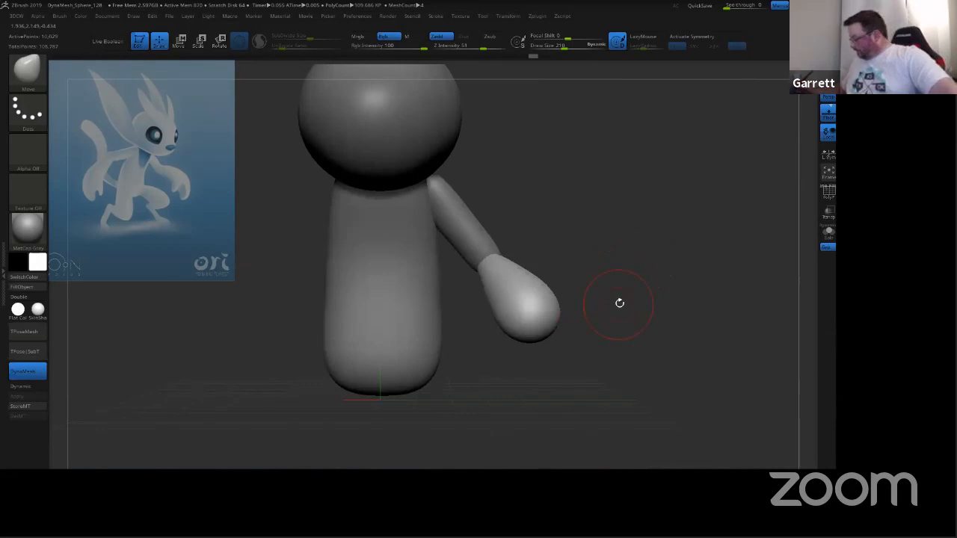
{"action": "mouse_move", "coordinate": [623, 306]}
{"action": "left_mouse_down"}
{"action": "mouse_move", "coordinate": [645, 348]}
{"action": "mouse_move", "coordinate": [610, 304]}
{"action": "left_mouse_up"}
{"action": "right_click_drag", "start_coordinate": [611, 304], "coordinate": [606, 343], "text": "ctrl"}
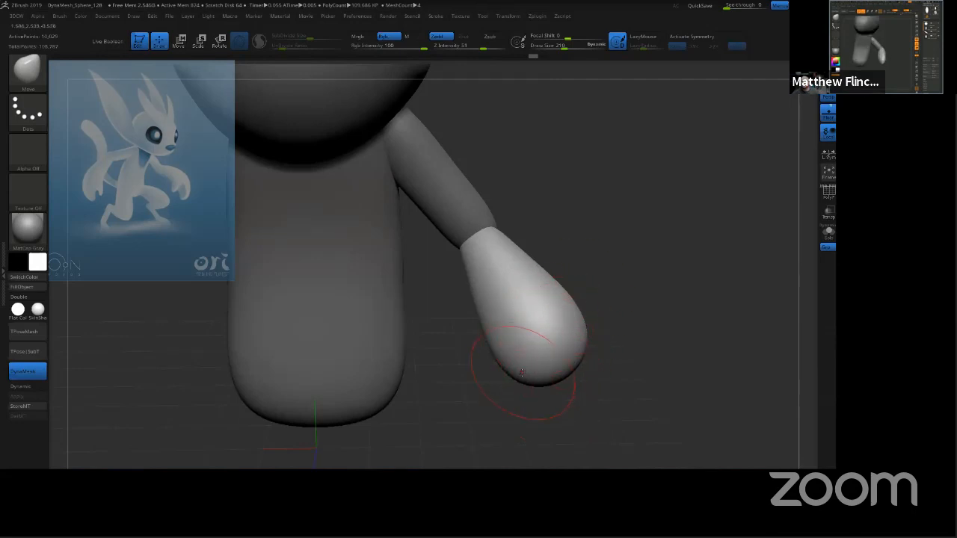
{"action": "left_click_drag", "start_coordinate": [650, 297], "coordinate": [652, 280]}
{"action": "left_click_drag", "start_coordinate": [524, 362], "coordinate": [537, 335]}
{"action": "left_click_drag", "start_coordinate": [622, 281], "coordinate": [657, 307]}
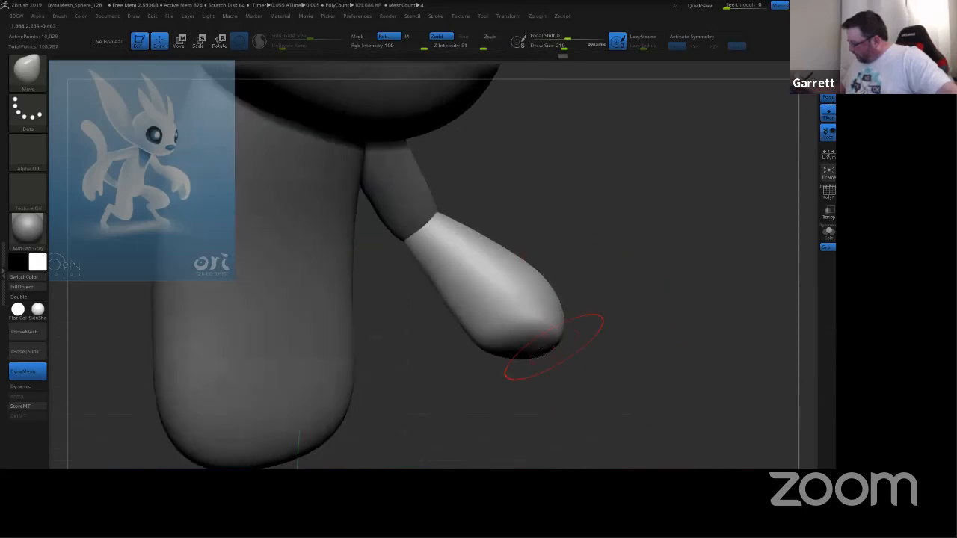
{"action": "mouse_move", "coordinate": [521, 344]}
{"action": "left_mouse_down"}
{"action": "mouse_move", "coordinate": [468, 351]}
{"action": "mouse_move", "coordinate": [487, 350]}
{"action": "mouse_move", "coordinate": [502, 374]}
{"action": "left_mouse_up"}
Step: Enlarge the Move brush, deepen the notch beside the thumb and draw the finger side of the hand downward
{"action": "key", "text": "s"}
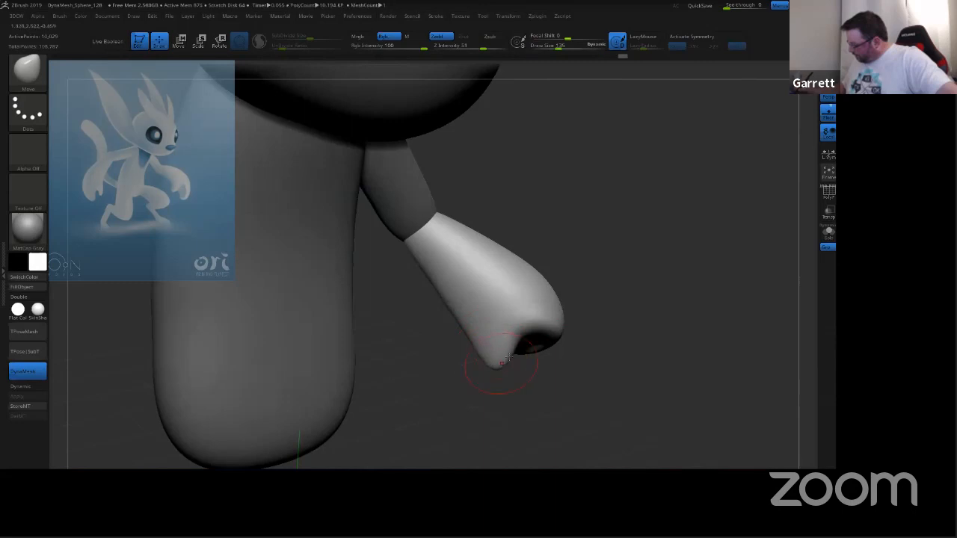
{"action": "left_click_drag", "start_coordinate": [627, 333], "coordinate": [620, 348]}
{"action": "key", "text": "s"}
{"action": "mouse_move", "coordinate": [612, 348]}
{"action": "left_mouse_down"}
{"action": "mouse_move", "coordinate": [621, 349]}
{"action": "mouse_move", "coordinate": [613, 363]}
{"action": "left_mouse_up"}
{"action": "mouse_move", "coordinate": [562, 340]}
{"action": "left_mouse_down"}
{"action": "mouse_move", "coordinate": [566, 349]}
{"action": "mouse_move", "coordinate": [528, 342]}
{"action": "mouse_move", "coordinate": [532, 335]}
{"action": "left_mouse_up"}
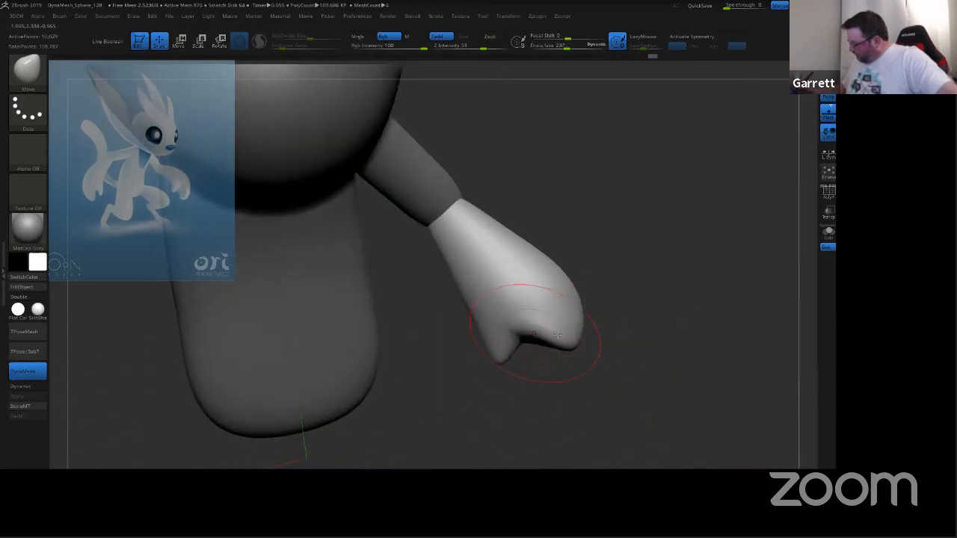
{"action": "mouse_move", "coordinate": [605, 339]}
{"action": "left_mouse_down"}
{"action": "mouse_move", "coordinate": [614, 292]}
{"action": "mouse_move", "coordinate": [607, 284]}
{"action": "left_mouse_up"}
{"action": "mouse_move", "coordinate": [558, 348]}
{"action": "left_mouse_down"}
{"action": "mouse_move", "coordinate": [550, 367]}
{"action": "mouse_move", "coordinate": [526, 346]}
{"action": "left_mouse_up"}
{"action": "left_click_drag", "start_coordinate": [635, 329], "coordinate": [651, 267]}
{"action": "left_click_drag", "start_coordinate": [653, 304], "coordinate": [648, 332]}
Step: Reduce the Move brush to a draw size of 125 and refine the thumb's length, width and tip
{"action": "key", "text": "s"}
{"action": "left_click_drag", "start_coordinate": [502, 337], "coordinate": [494, 337]}
{"action": "mouse_move", "coordinate": [529, 345]}
{"action": "left_mouse_down"}
{"action": "mouse_move", "coordinate": [527, 338]}
{"action": "mouse_move", "coordinate": [483, 363]}
{"action": "left_mouse_up"}
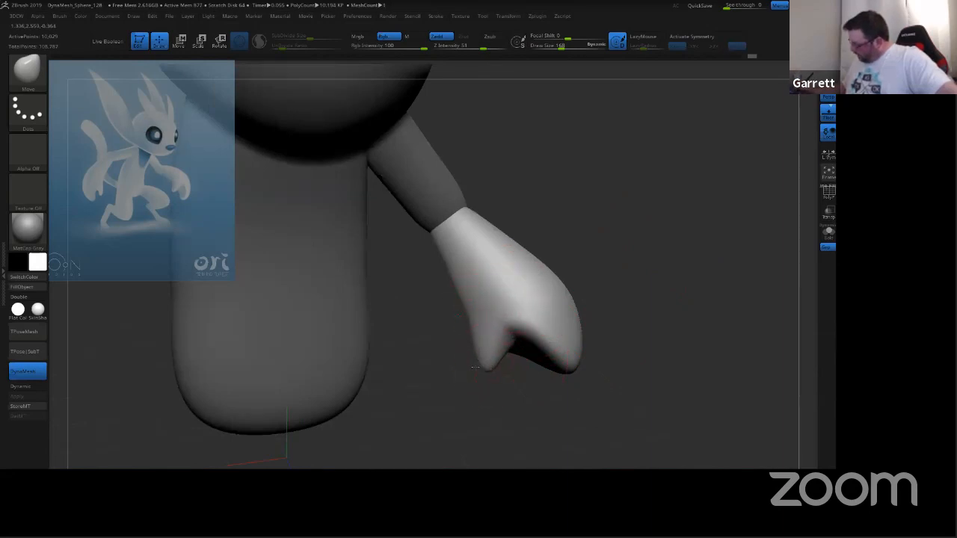
{"action": "key", "text": "s"}
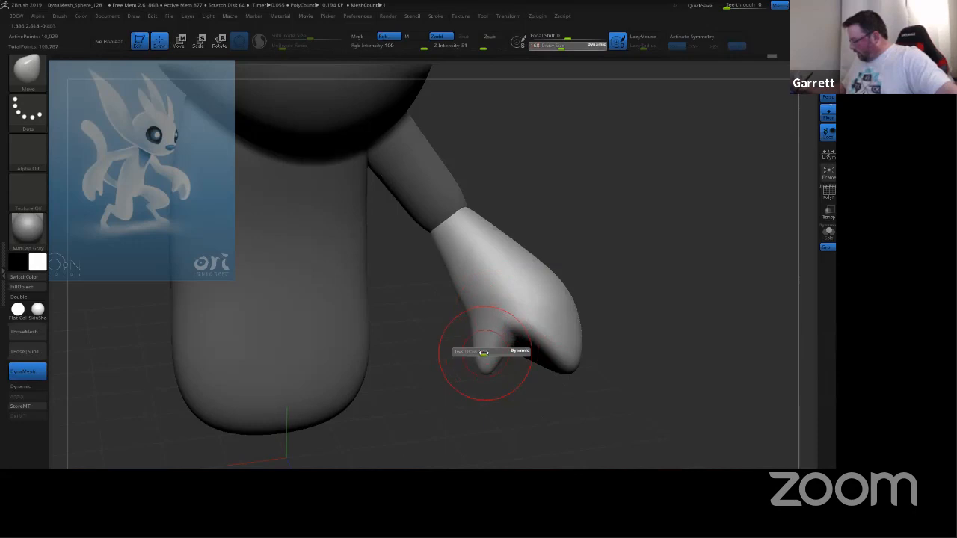
{"action": "left_click_drag", "start_coordinate": [484, 352], "coordinate": [478, 351]}
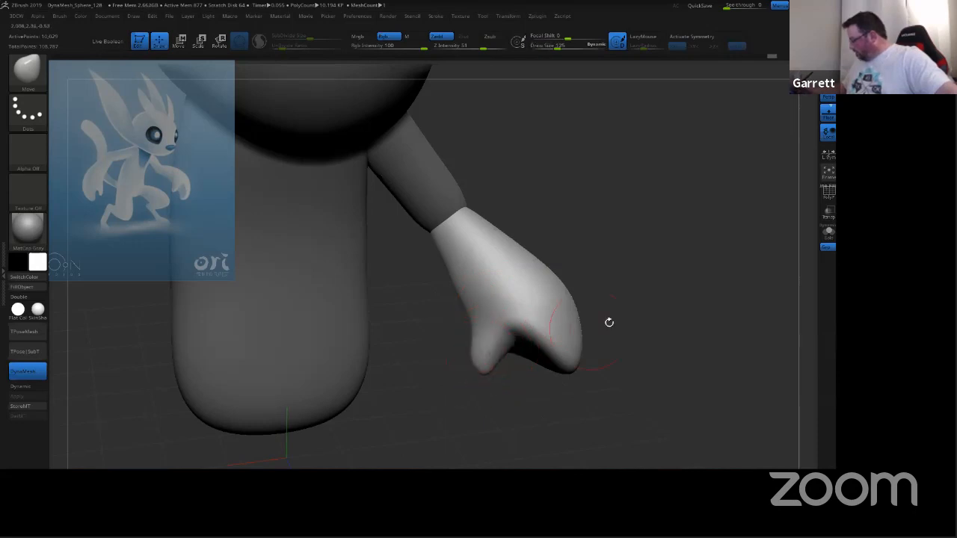
{"action": "left_click_drag", "start_coordinate": [609, 323], "coordinate": [634, 336]}
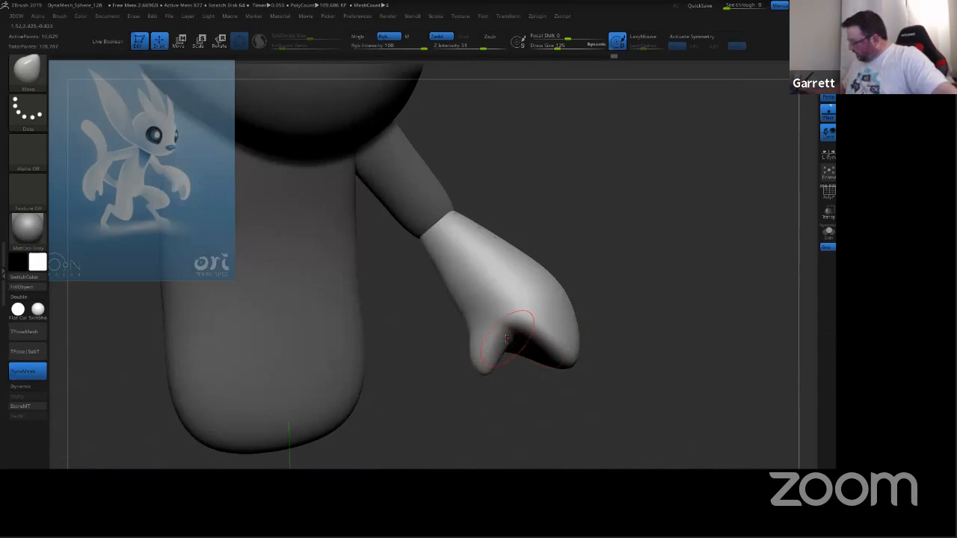
Step: Raise the draw size to 280 and reshape and smooth the back and outer side of the hand
{"action": "mouse_move", "coordinate": [631, 296]}
{"action": "left_mouse_down"}
{"action": "mouse_move", "coordinate": [664, 320]}
{"action": "mouse_move", "coordinate": [616, 263]}
{"action": "mouse_move", "coordinate": [667, 299]}
{"action": "mouse_move", "coordinate": [671, 335]}
{"action": "mouse_move", "coordinate": [643, 370]}
{"action": "mouse_move", "coordinate": [624, 359]}
{"action": "mouse_move", "coordinate": [598, 366]}
{"action": "mouse_move", "coordinate": [635, 350]}
{"action": "mouse_move", "coordinate": [590, 367]}
{"action": "left_mouse_up"}
{"action": "key", "text": "s"}
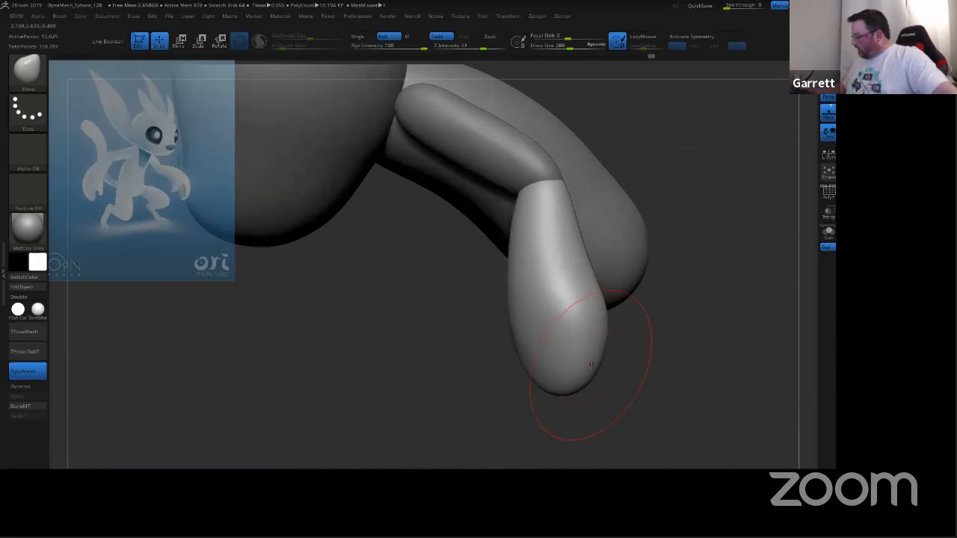
{"action": "left_click_drag", "start_coordinate": [641, 327], "coordinate": [596, 324]}
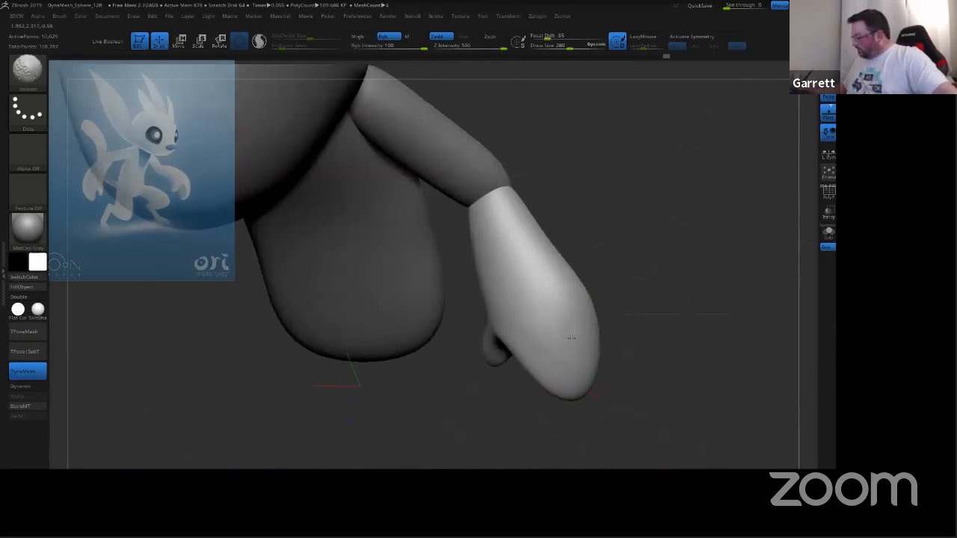
{"action": "mouse_move", "coordinate": [647, 294]}
{"action": "left_mouse_down"}
{"action": "mouse_move", "coordinate": [647, 323]}
{"action": "mouse_move", "coordinate": [583, 387]}
{"action": "mouse_move", "coordinate": [576, 348]}
{"action": "mouse_move", "coordinate": [556, 324]}
{"action": "left_mouse_up"}
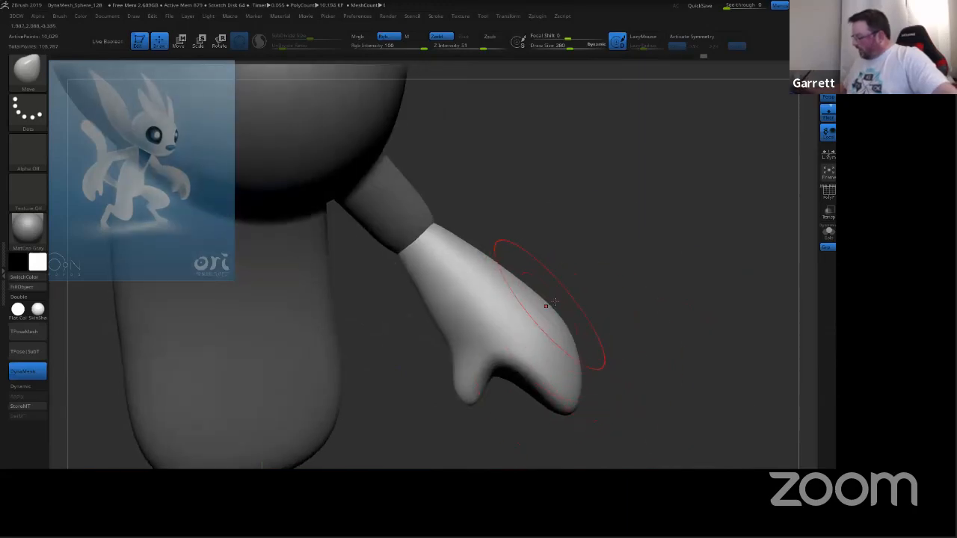
Step: Smooth the crease between the thumb and fingers, adjust the hand's contour, and remesh the forearm with DynaMesh
{"action": "left_click_drag", "start_coordinate": [645, 321], "coordinate": [560, 348]}
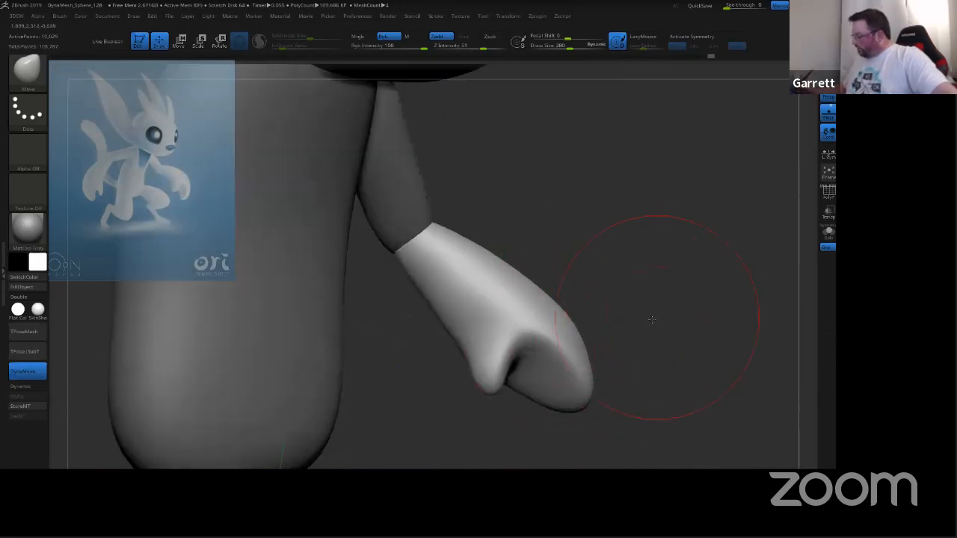
{"action": "left_click_drag", "start_coordinate": [652, 319], "coordinate": [609, 333]}
{"action": "left_click_drag", "start_coordinate": [508, 359], "coordinate": [528, 343], "text": "shift"}
{"action": "mouse_move", "coordinate": [632, 311]}
{"action": "left_mouse_down"}
{"action": "mouse_move", "coordinate": [528, 360]}
{"action": "mouse_move", "coordinate": [530, 376]}
{"action": "mouse_move", "coordinate": [540, 372]}
{"action": "left_mouse_up"}
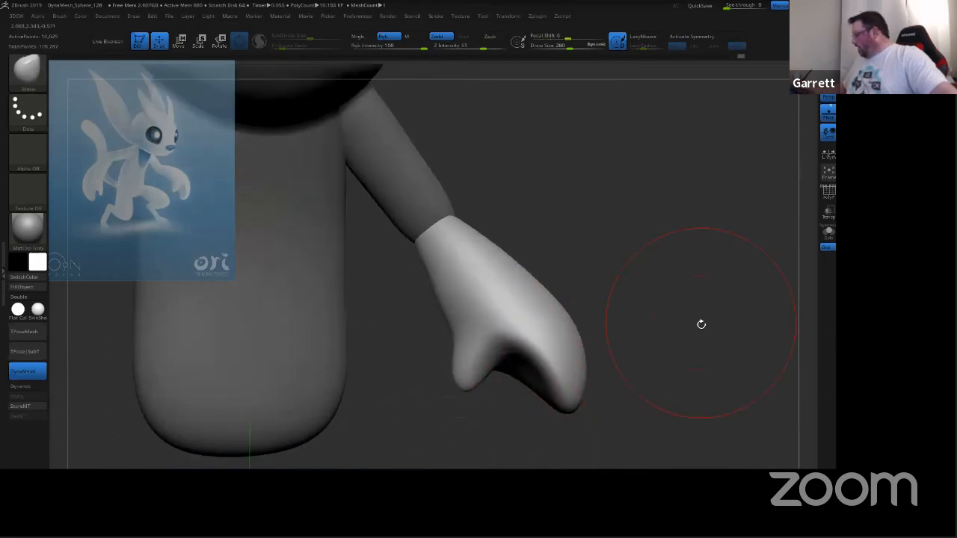
{"action": "left_click_drag", "start_coordinate": [701, 325], "coordinate": [624, 372]}
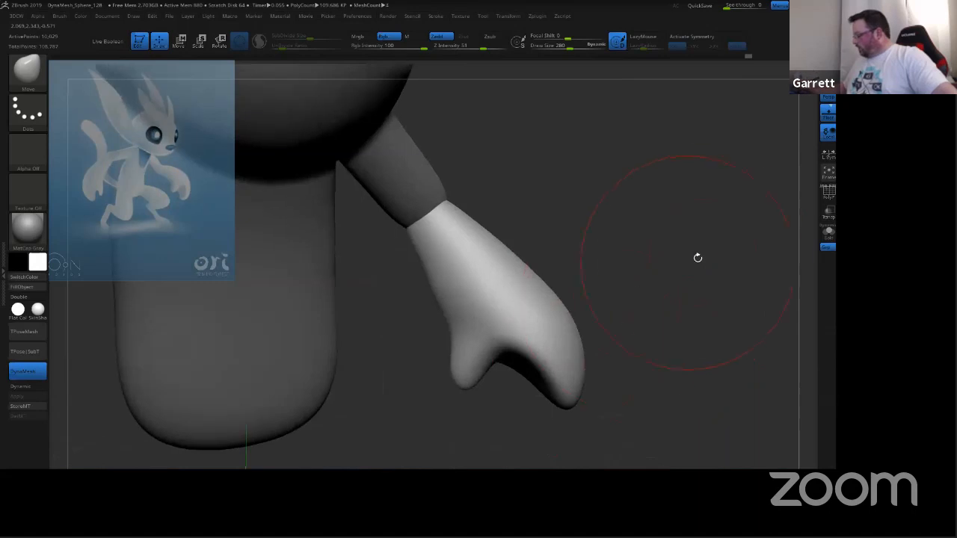
{"action": "mouse_move", "coordinate": [662, 302]}
{"action": "left_mouse_down", "text": "ctrl"}
{"action": "mouse_move", "coordinate": [658, 348]}
{"action": "mouse_move", "coordinate": [713, 268]}
{"action": "left_mouse_up", "text": "ctrl"}
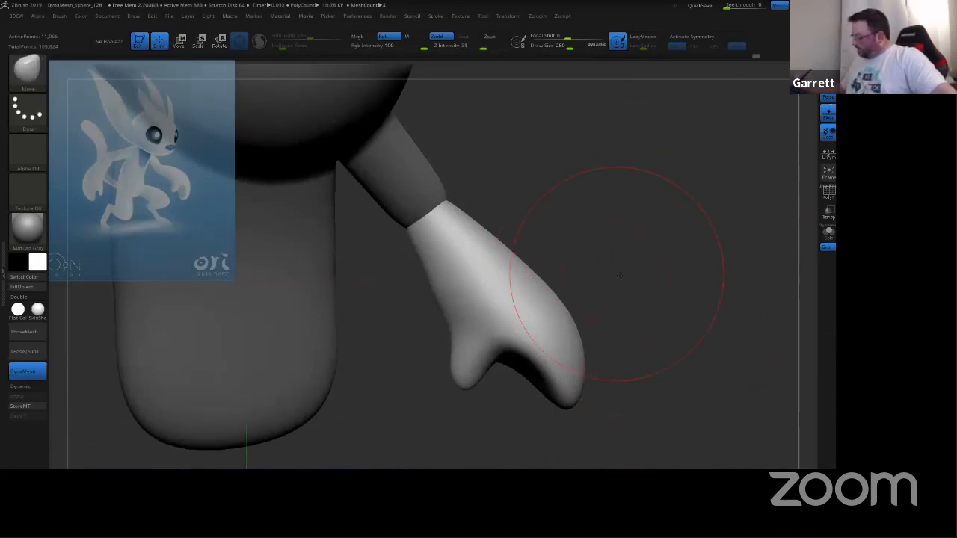
Step: Smooth the remeshed forearm and slim the thumb with the Move brush at a draw size of 129
{"action": "left_click_drag", "start_coordinate": [620, 274], "coordinate": [506, 280]}
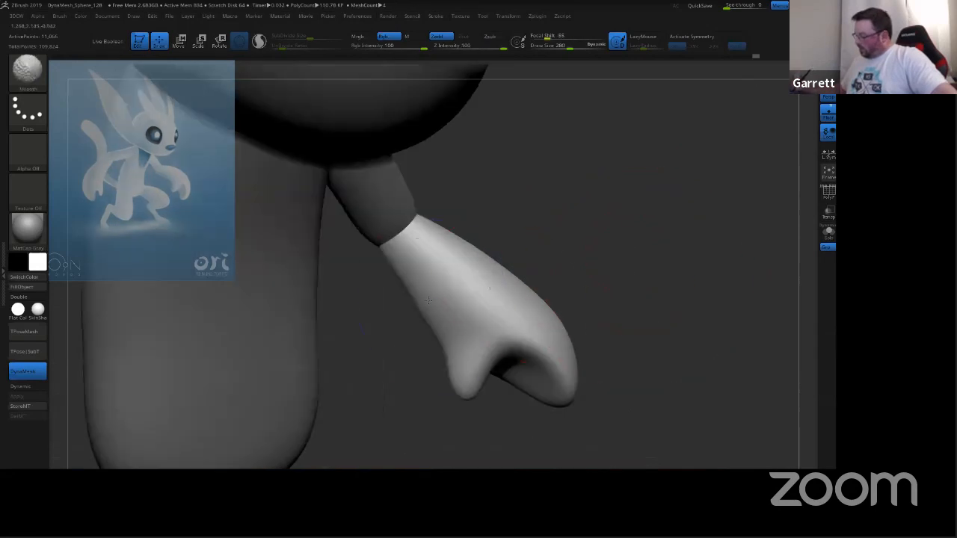
{"action": "left_click_drag", "start_coordinate": [626, 268], "coordinate": [637, 260]}
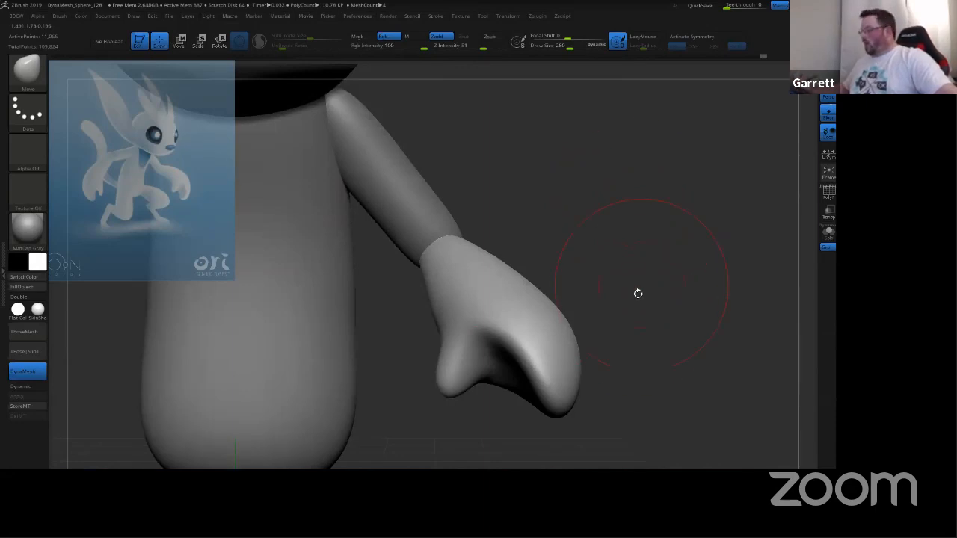
{"action": "left_click_drag", "start_coordinate": [643, 310], "coordinate": [487, 369]}
{"action": "key", "text": "s"}
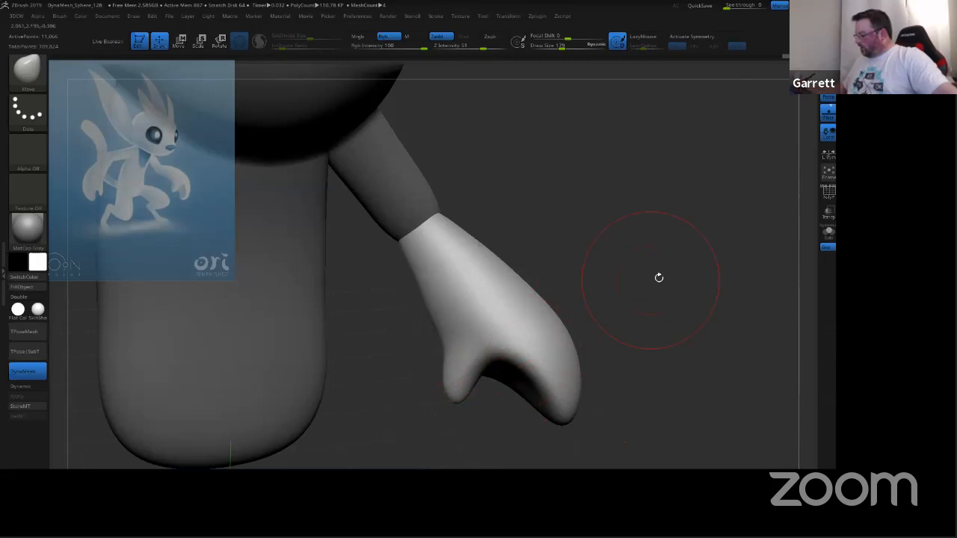
{"action": "left_click_drag", "start_coordinate": [648, 308], "coordinate": [644, 306]}
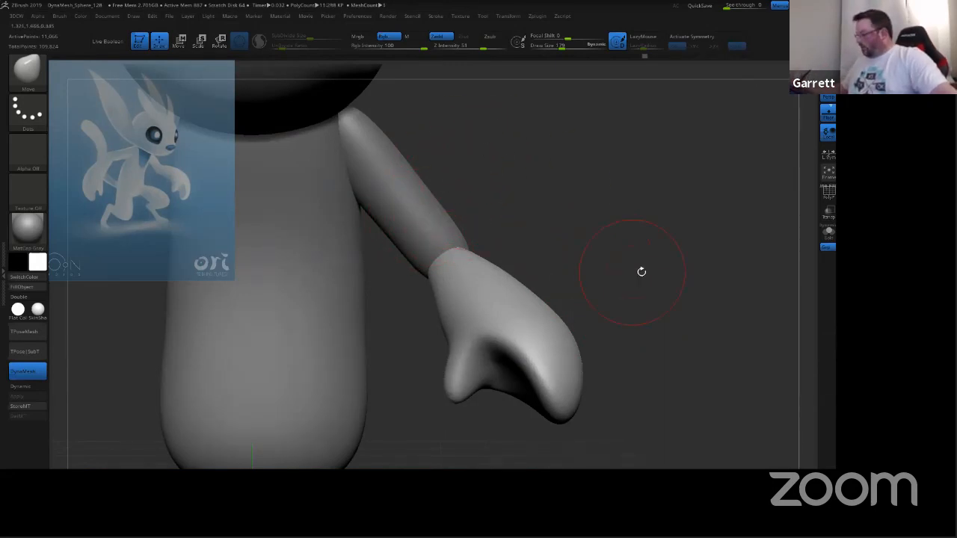
Step: Raise the draw size to 244, smooth the palm's hollow from below and adjust the forearm's elbow end
{"action": "mouse_move", "coordinate": [641, 271]}
{"action": "left_mouse_down"}
{"action": "mouse_move", "coordinate": [665, 256]}
{"action": "mouse_move", "coordinate": [496, 224]}
{"action": "mouse_move", "coordinate": [502, 234]}
{"action": "left_mouse_up"}
{"action": "key", "text": "s"}
{"action": "left_click_drag", "start_coordinate": [508, 300], "coordinate": [509, 291]}
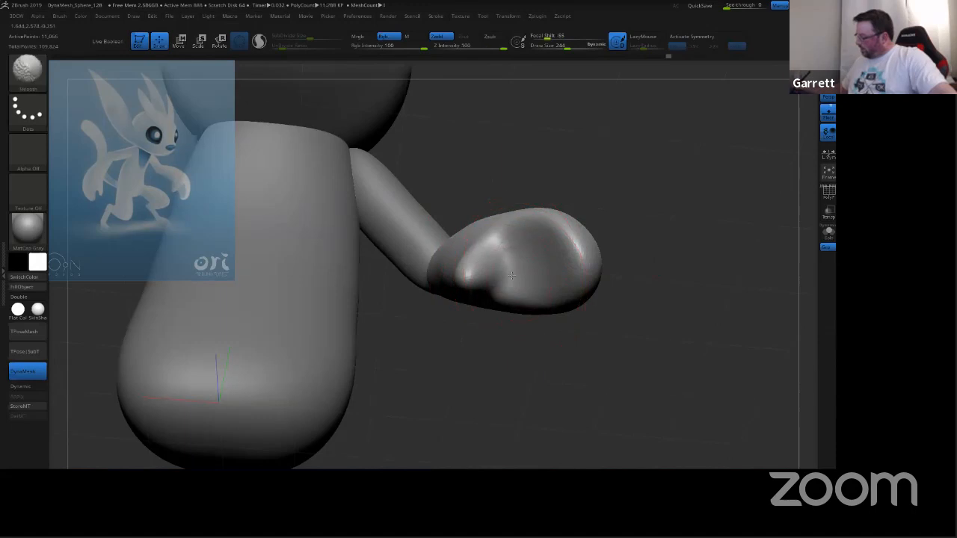
{"action": "mouse_move", "coordinate": [639, 192]}
{"action": "left_mouse_down"}
{"action": "mouse_move", "coordinate": [658, 275]}
{"action": "mouse_move", "coordinate": [641, 267]}
{"action": "mouse_move", "coordinate": [635, 221]}
{"action": "mouse_move", "coordinate": [534, 196]}
{"action": "mouse_move", "coordinate": [561, 172]}
{"action": "mouse_move", "coordinate": [509, 193]}
{"action": "left_mouse_up"}
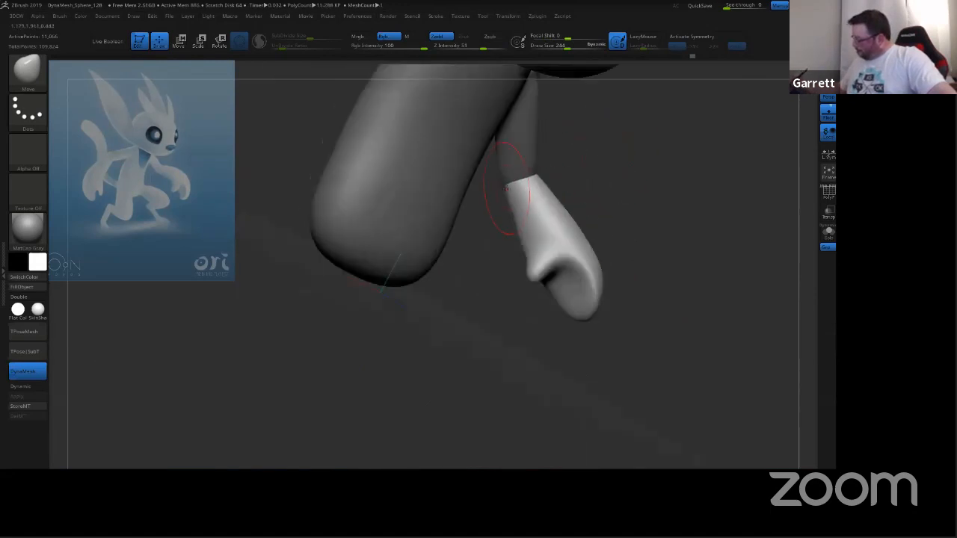
{"action": "left_click_drag", "start_coordinate": [635, 182], "coordinate": [508, 196]}
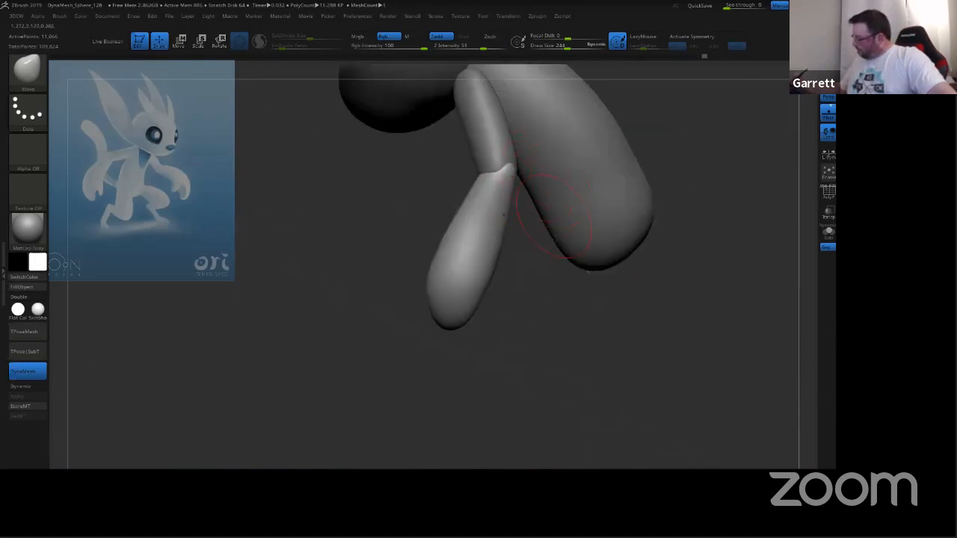
Step: Review the Activate Symmetry options and the forearm's gizmo orientation controls, returning to the Move brush
{"action": "left_click_drag", "start_coordinate": [560, 307], "coordinate": [640, 82]}
{"action": "left_click", "coordinate": [539, 16]}
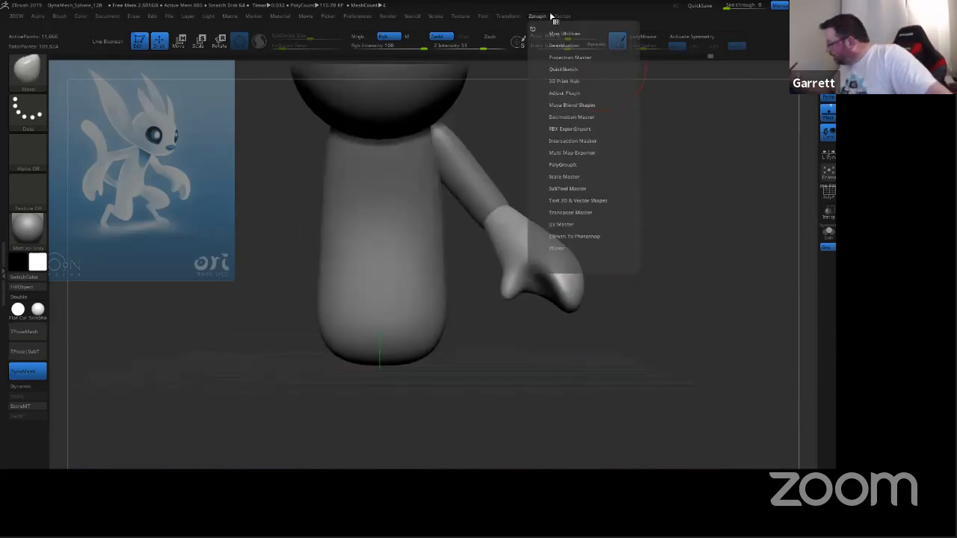
{"action": "left_click", "coordinate": [508, 15]}
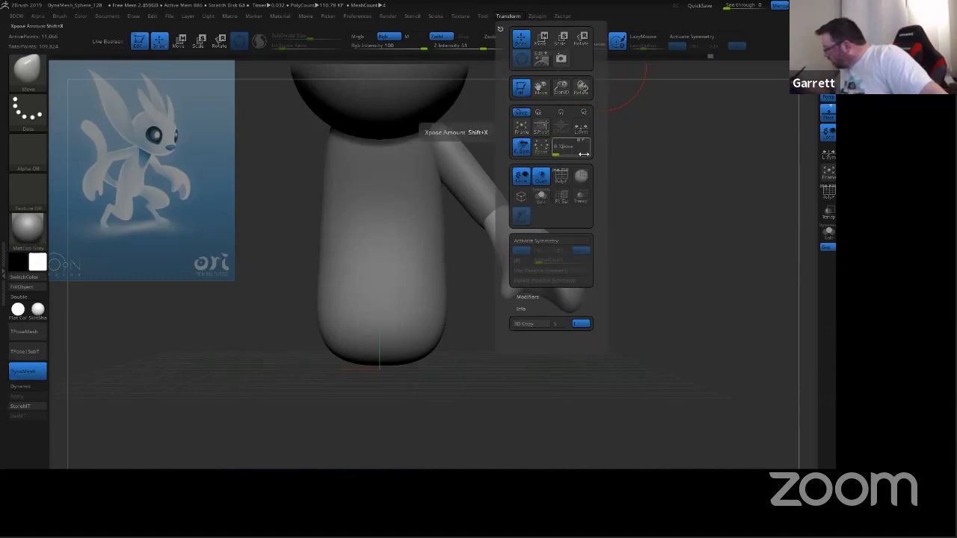
{"action": "left_click", "coordinate": [579, 242]}
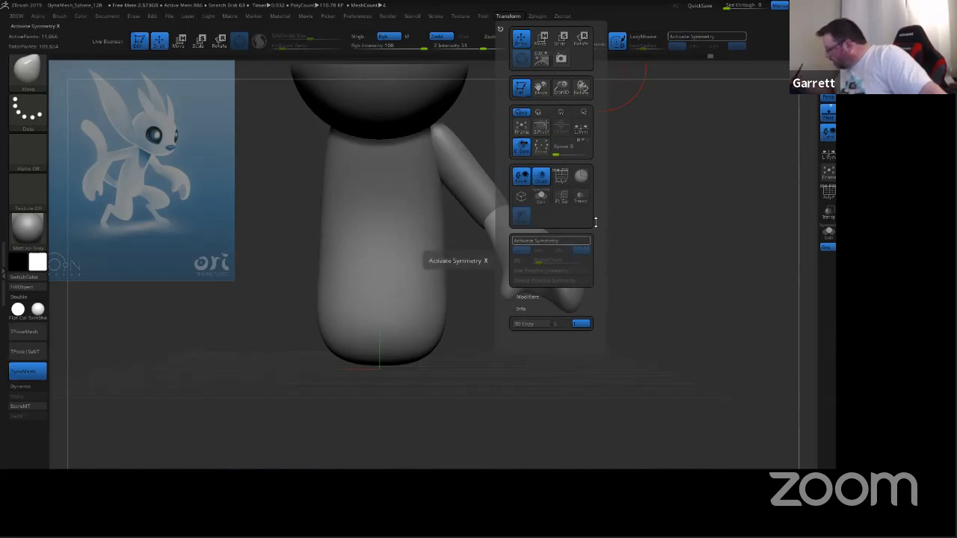
{"action": "left_click", "coordinate": [180, 41]}
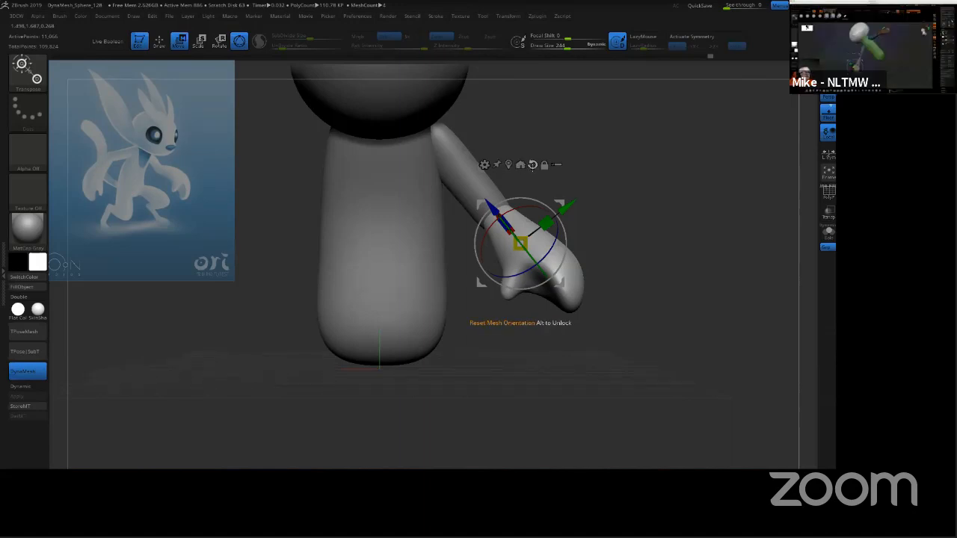
{"action": "key", "text": "q"}
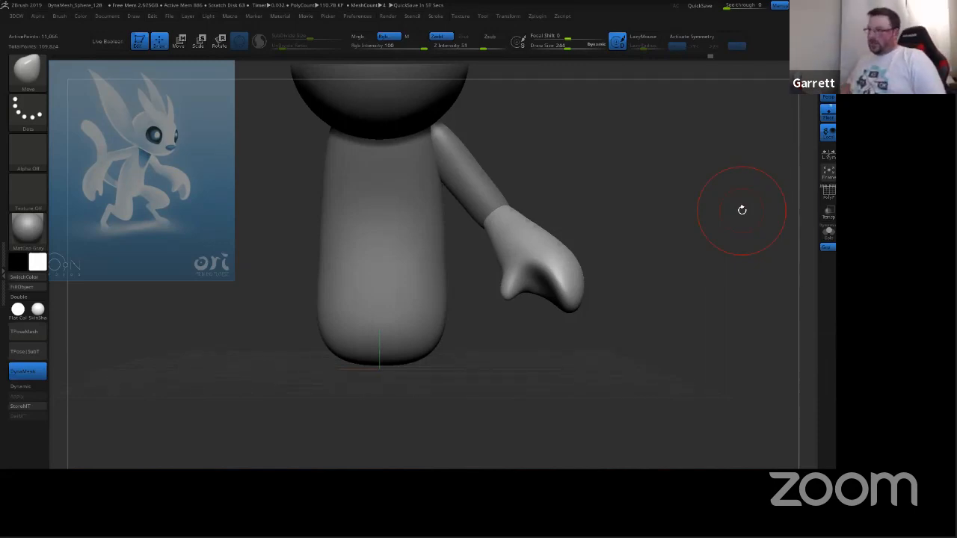
Step: Set the draw size to 367 and adjust the forearm's upper contour near the elbow with the Move brush
{"action": "mouse_move", "coordinate": [664, 199]}
{"action": "left_mouse_down"}
{"action": "mouse_move", "coordinate": [621, 229]}
{"action": "mouse_move", "coordinate": [673, 207]}
{"action": "left_mouse_up"}
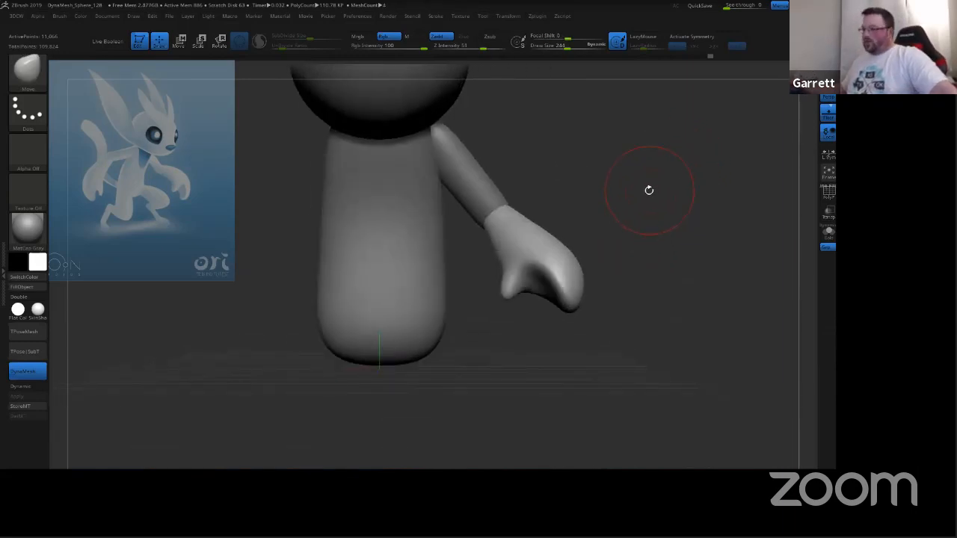
{"action": "left_click_drag", "start_coordinate": [632, 277], "coordinate": [680, 237]}
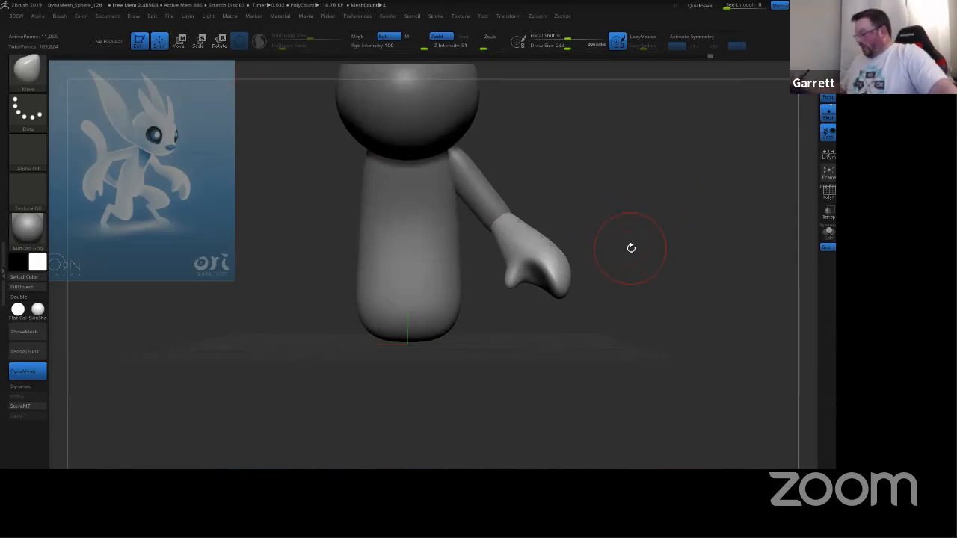
{"action": "left_click_drag", "start_coordinate": [631, 248], "coordinate": [610, 200]}
{"action": "key", "text": "s"}
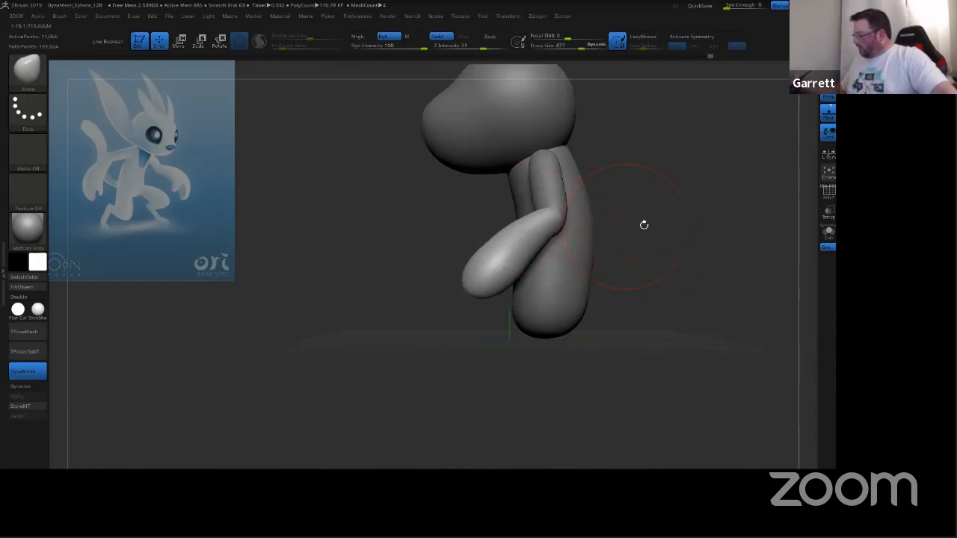
{"action": "left_click_drag", "start_coordinate": [642, 223], "coordinate": [550, 243]}
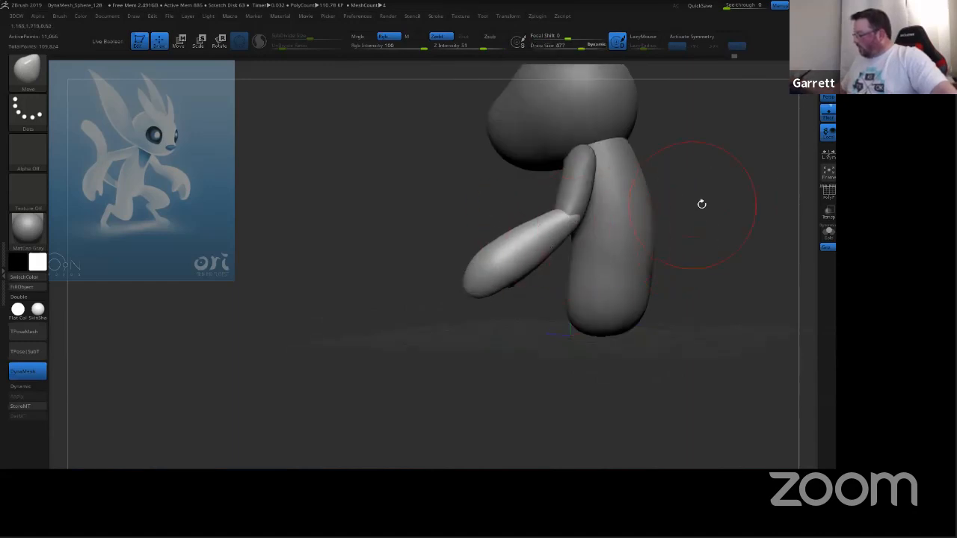
{"action": "left_click_drag", "start_coordinate": [700, 202], "coordinate": [618, 255]}
{"action": "key", "text": "s"}
{"action": "left_click_drag", "start_coordinate": [537, 228], "coordinate": [546, 245]}
{"action": "mouse_move", "coordinate": [677, 231]}
{"action": "left_mouse_down"}
{"action": "mouse_move", "coordinate": [723, 224]}
{"action": "mouse_move", "coordinate": [718, 261]}
{"action": "mouse_move", "coordinate": [724, 210]}
{"action": "left_mouse_up"}
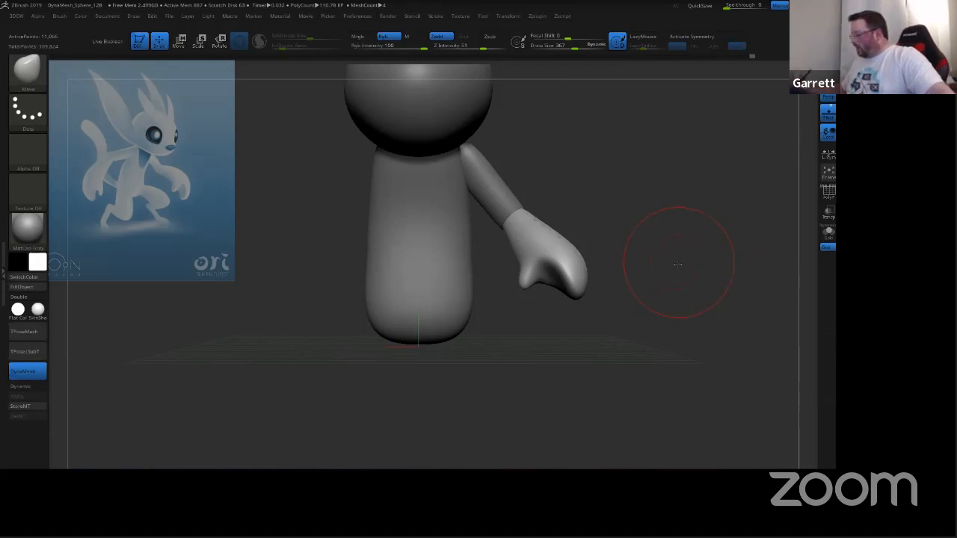
Step: Inspect the arm's pose and the hand's shape from the front, from the side and close up
{"action": "mouse_move", "coordinate": [678, 263]}
{"action": "left_mouse_down"}
{"action": "mouse_move", "coordinate": [629, 305]}
{"action": "mouse_move", "coordinate": [615, 224]}
{"action": "left_mouse_up"}
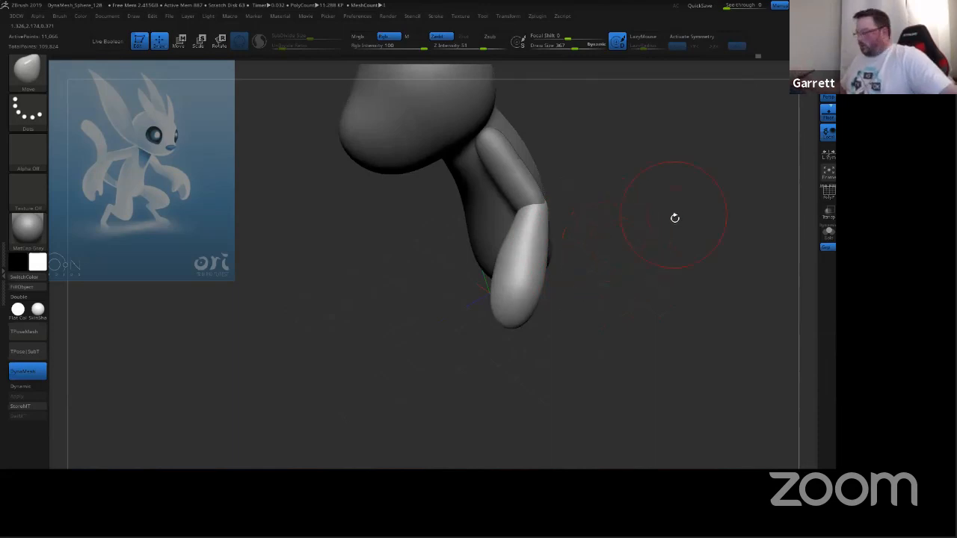
{"action": "mouse_move", "coordinate": [655, 256]}
{"action": "left_mouse_down"}
{"action": "mouse_move", "coordinate": [640, 274]}
{"action": "mouse_move", "coordinate": [692, 209]}
{"action": "left_mouse_up"}
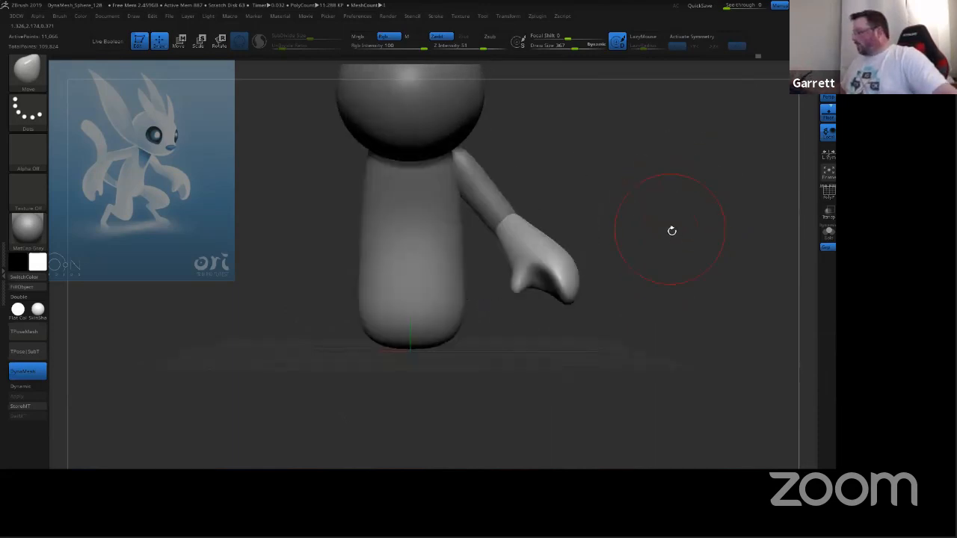
{"action": "mouse_move", "coordinate": [680, 241]}
{"action": "left_mouse_down"}
{"action": "mouse_move", "coordinate": [643, 247]}
{"action": "mouse_move", "coordinate": [680, 250]}
{"action": "left_mouse_up"}
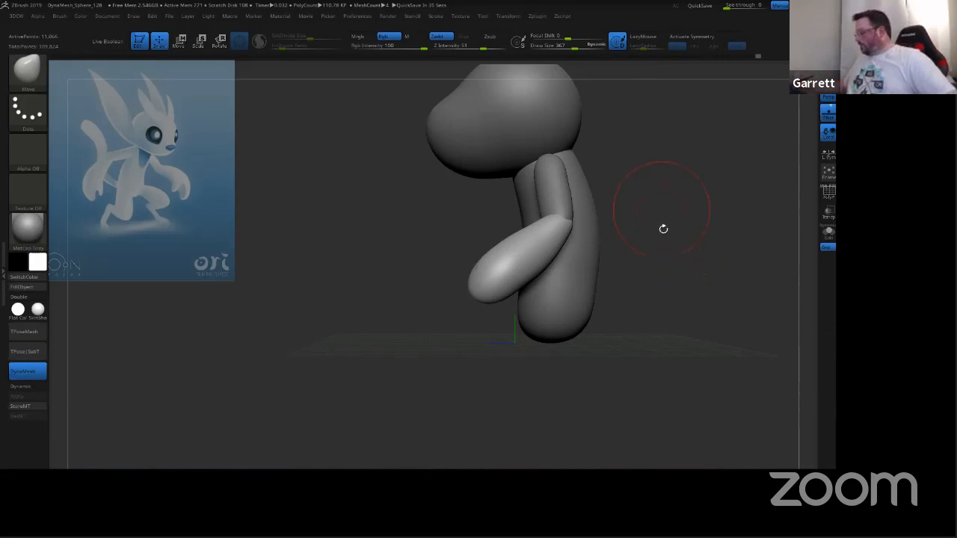
{"action": "left_click_drag", "start_coordinate": [662, 317], "coordinate": [711, 265]}
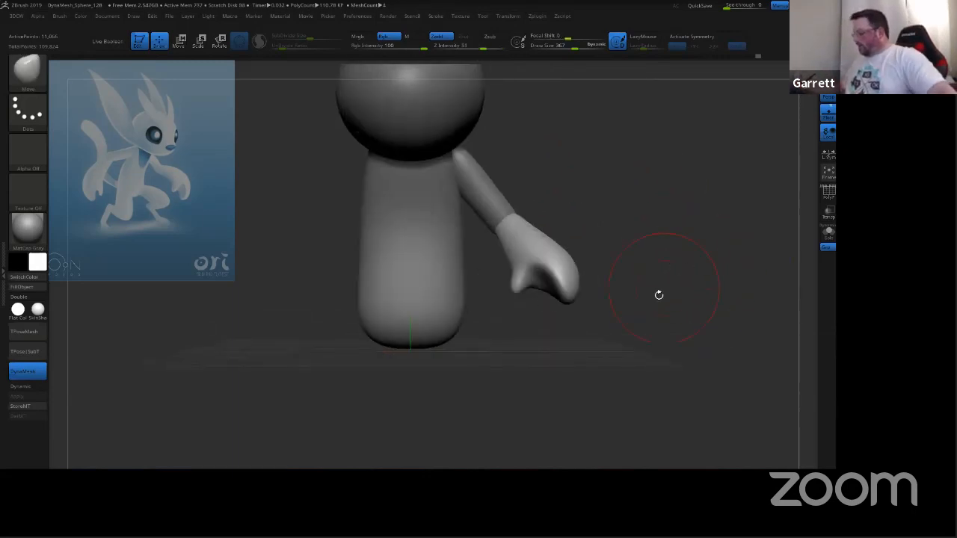
{"action": "left_click_drag", "start_coordinate": [658, 295], "coordinate": [658, 294]}
{"action": "right_click_drag", "start_coordinate": [658, 294], "coordinate": [664, 359], "text": "ctrl"}
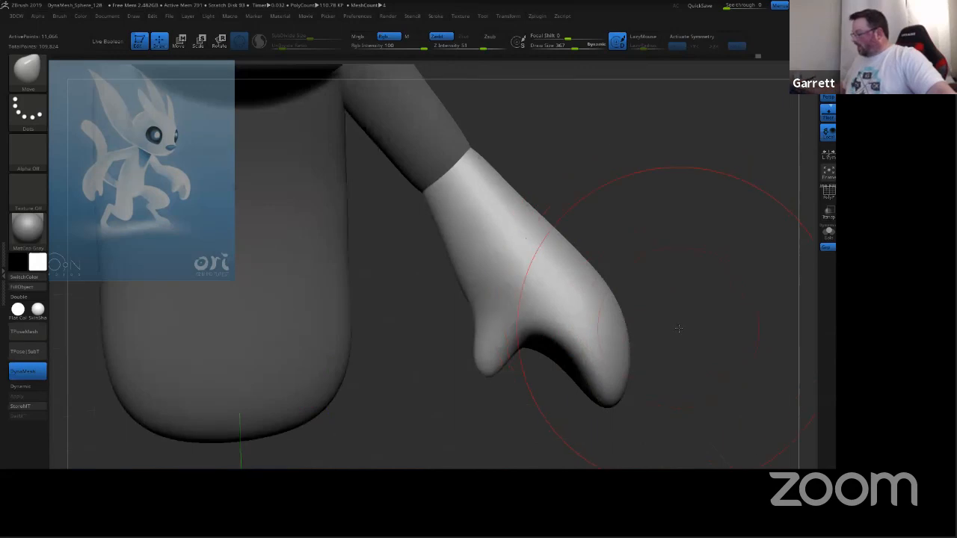
{"action": "left_click_drag", "start_coordinate": [678, 328], "coordinate": [608, 265]}
{"action": "right_click_drag", "start_coordinate": [608, 265], "coordinate": [630, 227], "text": "ctrl"}
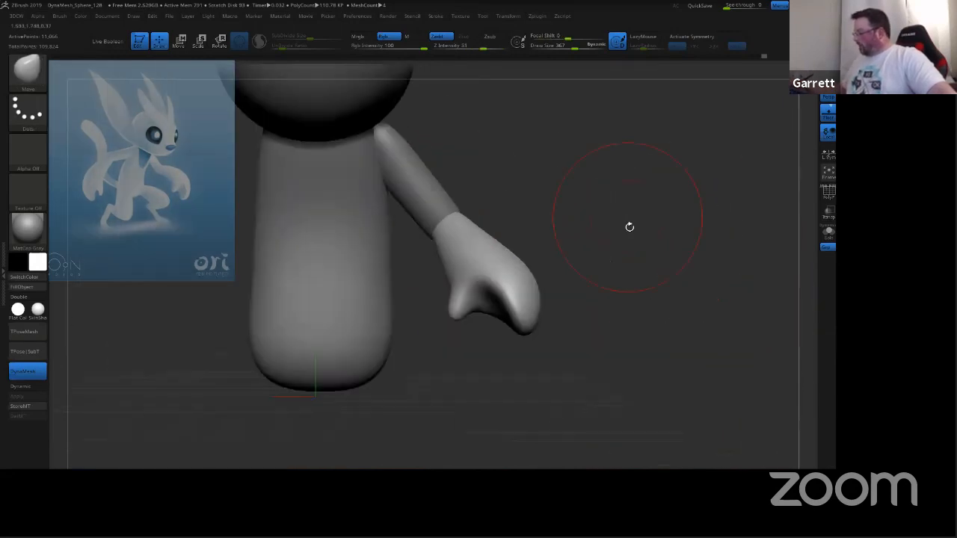
Step: Scale up the forearm and hand uniformly with the transform gizmo, then return to the Move brush
{"action": "left_click_drag", "start_coordinate": [630, 226], "coordinate": [394, 117]}
{"action": "left_click", "coordinate": [181, 43]}
{"action": "left_click_drag", "start_coordinate": [647, 246], "coordinate": [576, 274]}
{"action": "mouse_move", "coordinate": [473, 257]}
{"action": "left_mouse_down"}
{"action": "mouse_move", "coordinate": [631, 177]}
{"action": "mouse_move", "coordinate": [562, 190]}
{"action": "left_mouse_up"}
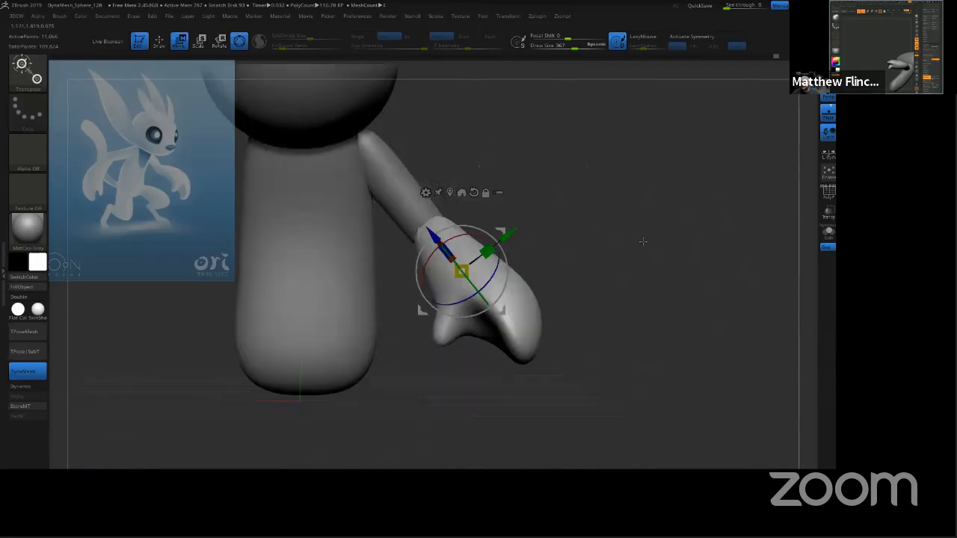
{"action": "key", "text": "q"}
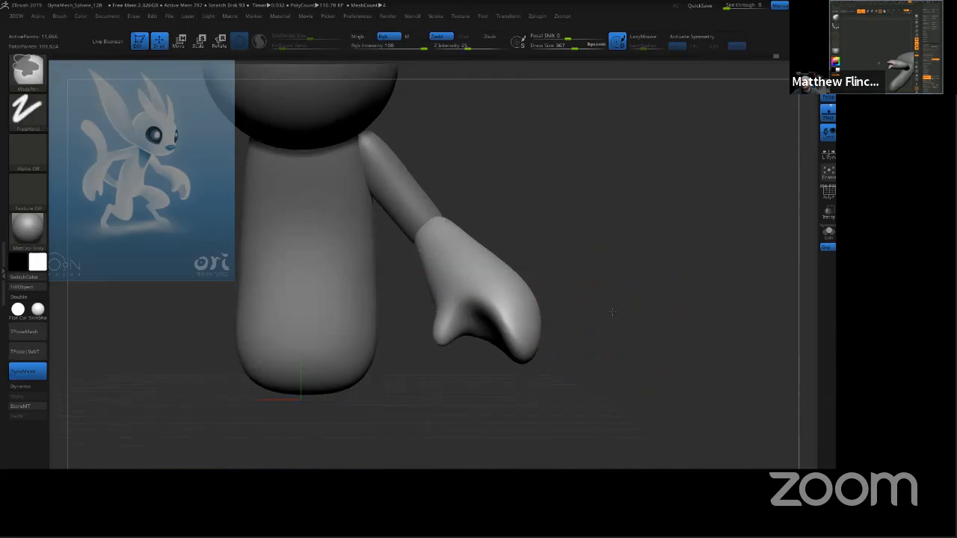
Step: Check the forearm and hand's proportions against the head and torso from the front and side
{"action": "mouse_move", "coordinate": [608, 325]}
{"action": "right_mouse_down", "text": "ctrl"}
{"action": "mouse_move", "coordinate": [611, 314]}
{"action": "mouse_move", "coordinate": [651, 327]}
{"action": "mouse_move", "coordinate": [678, 261]}
{"action": "right_mouse_up", "text": "ctrl"}
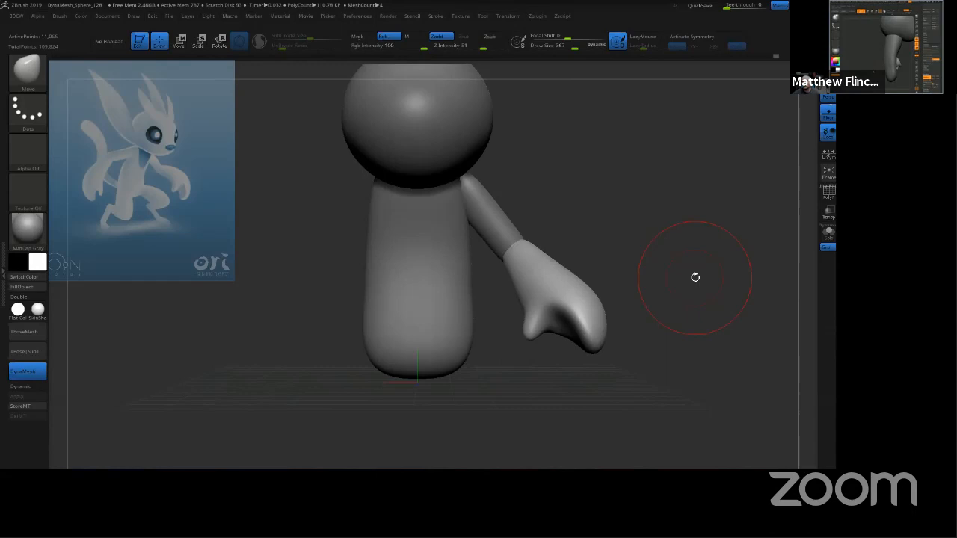
{"action": "mouse_move", "coordinate": [681, 310]}
{"action": "left_mouse_down"}
{"action": "mouse_move", "coordinate": [629, 365]}
{"action": "mouse_move", "coordinate": [695, 317]}
{"action": "left_mouse_up"}
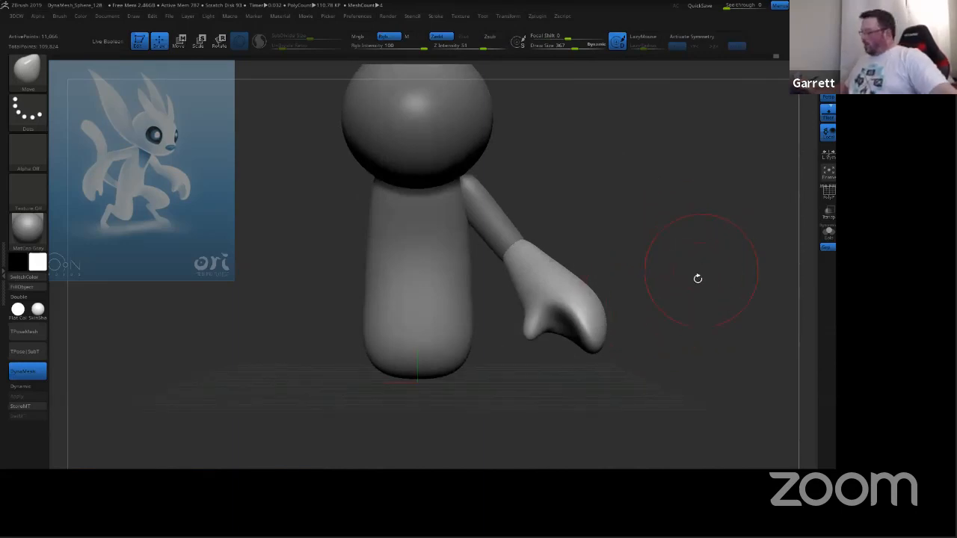
{"action": "left_click_drag", "start_coordinate": [696, 276], "coordinate": [641, 314]}
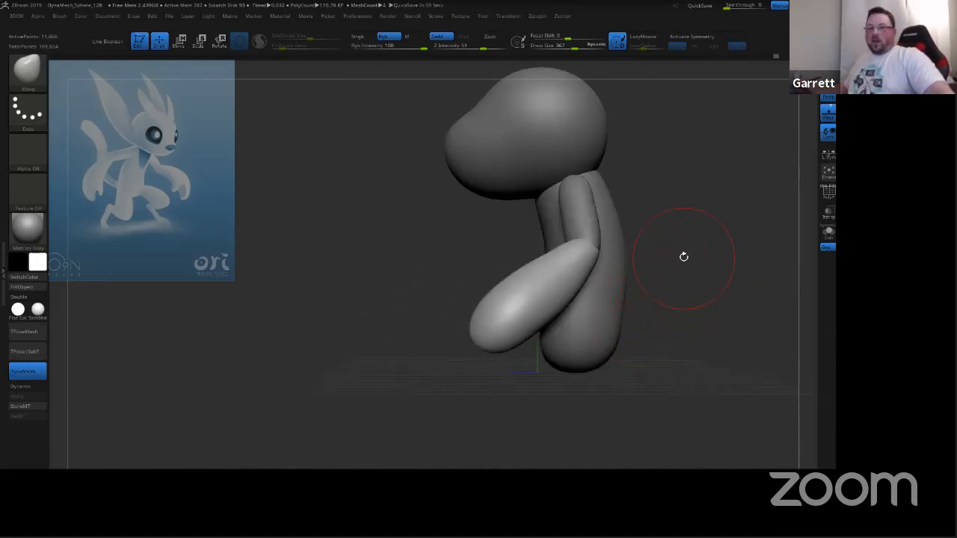
{"action": "left_click_drag", "start_coordinate": [690, 279], "coordinate": [717, 288]}
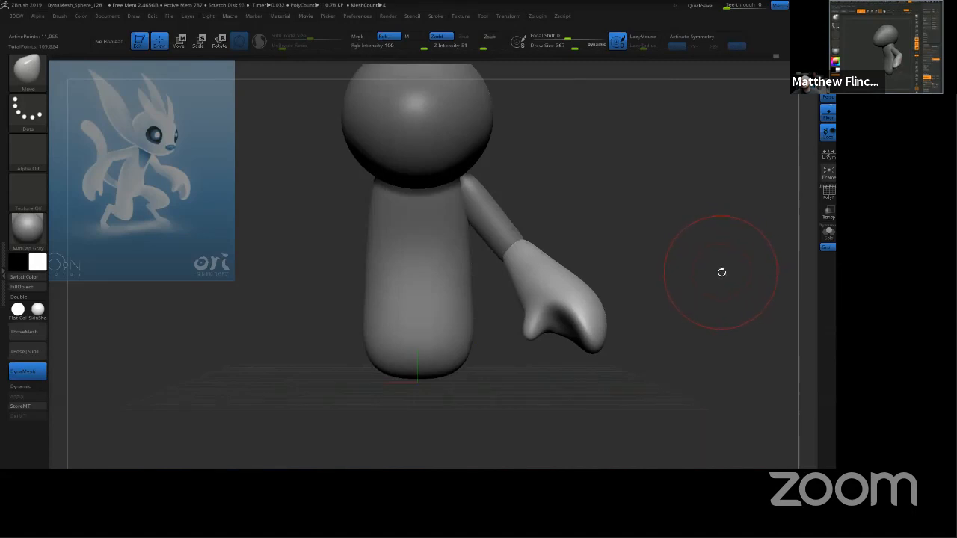
{"action": "left_click_drag", "start_coordinate": [686, 316], "coordinate": [684, 334]}
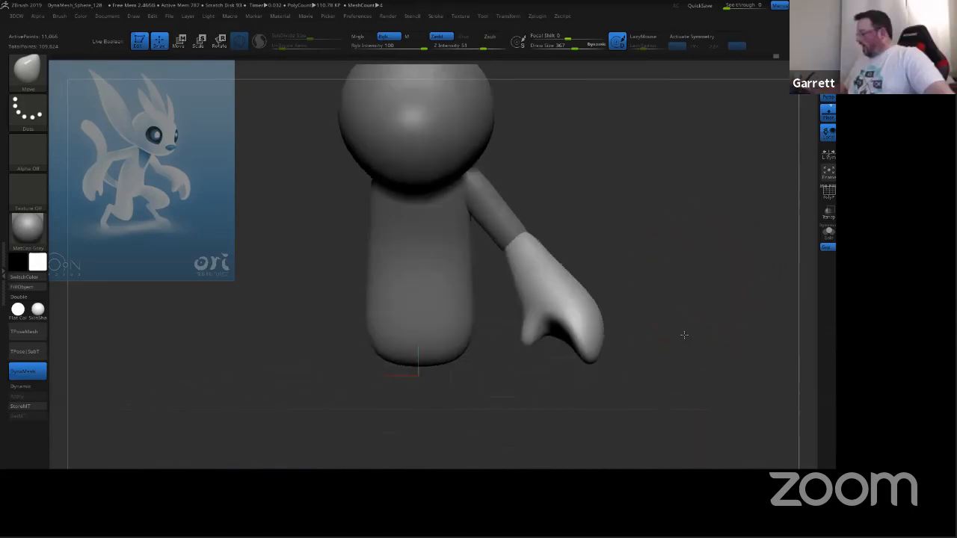
{"action": "mouse_move", "coordinate": [645, 264]}
{"action": "left_mouse_down"}
{"action": "mouse_move", "coordinate": [670, 283]}
{"action": "mouse_move", "coordinate": [671, 239]}
{"action": "left_mouse_up"}
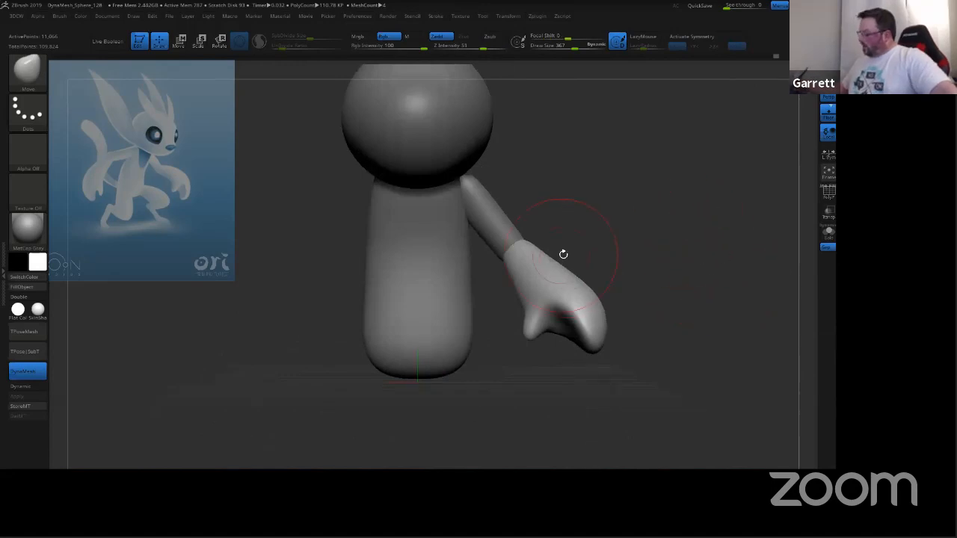
Step: Try pulling out the forearm's outer edge with the Move brush at draw size 110, and undo it
{"action": "right_click_drag", "start_coordinate": [675, 228], "coordinate": [718, 216], "text": "ctrl"}
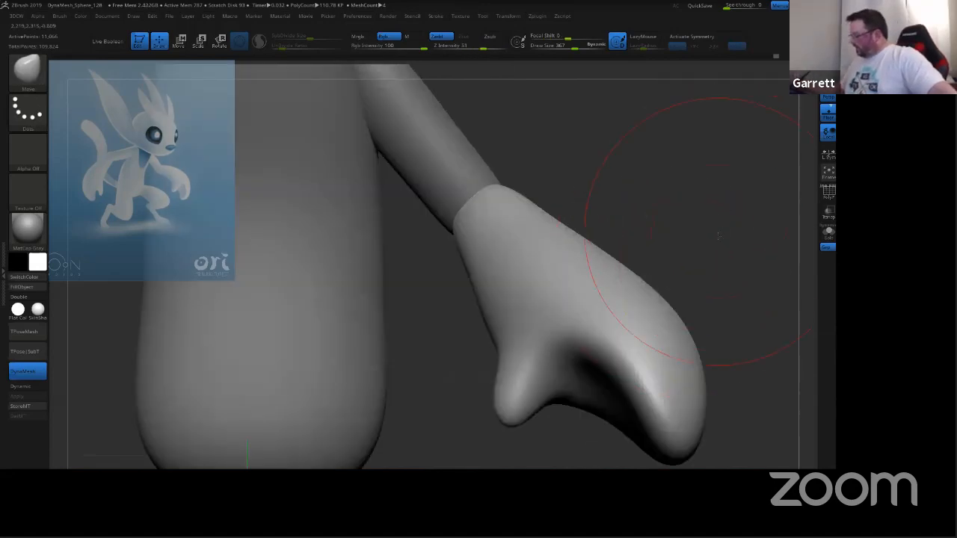
{"action": "left_click_drag", "start_coordinate": [718, 236], "coordinate": [688, 205]}
{"action": "key", "text": "s"}
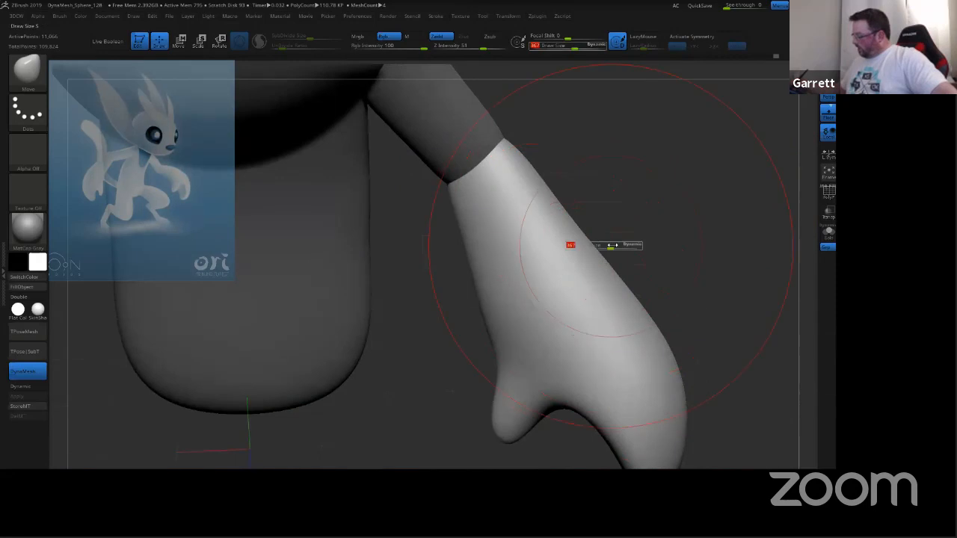
{"action": "mouse_move", "coordinate": [610, 246]}
{"action": "left_mouse_down"}
{"action": "mouse_move", "coordinate": [627, 246]}
{"action": "mouse_move", "coordinate": [615, 249]}
{"action": "mouse_move", "coordinate": [737, 182]}
{"action": "left_mouse_up"}
{"action": "key", "text": "ctrl+z"}
{"action": "key", "text": "s"}
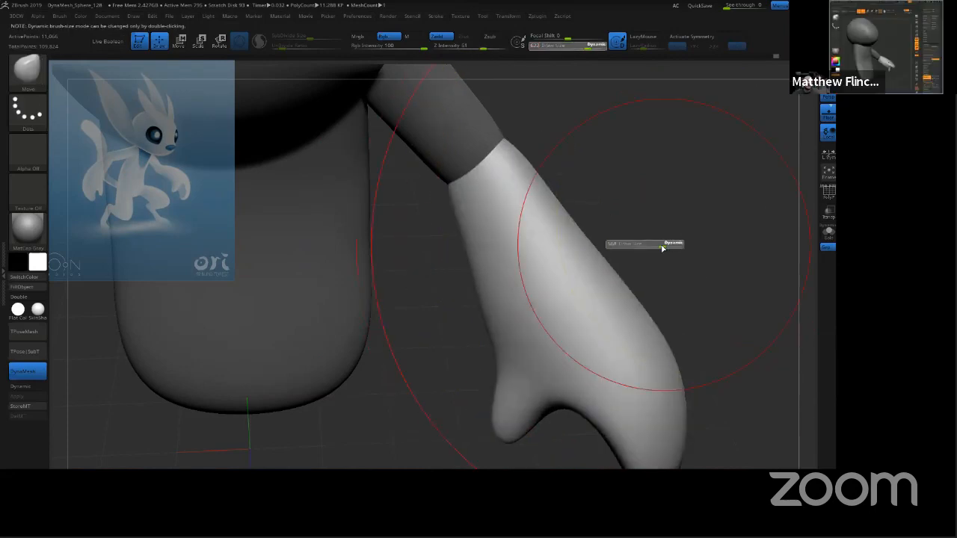
{"action": "mouse_move", "coordinate": [663, 250]}
{"action": "left_mouse_down"}
{"action": "mouse_move", "coordinate": [628, 251]}
{"action": "mouse_move", "coordinate": [640, 249]}
{"action": "left_mouse_up"}
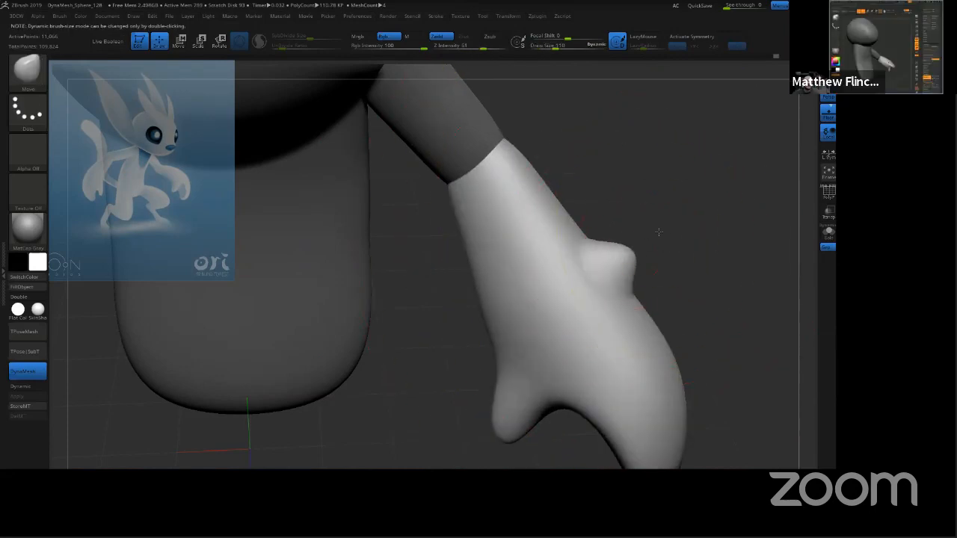
{"action": "left_click_drag", "start_coordinate": [724, 231], "coordinate": [704, 271]}
{"action": "key", "text": "ctrl+z"}
{"action": "right_click_drag", "start_coordinate": [705, 278], "coordinate": [694, 212], "text": "ctrl"}
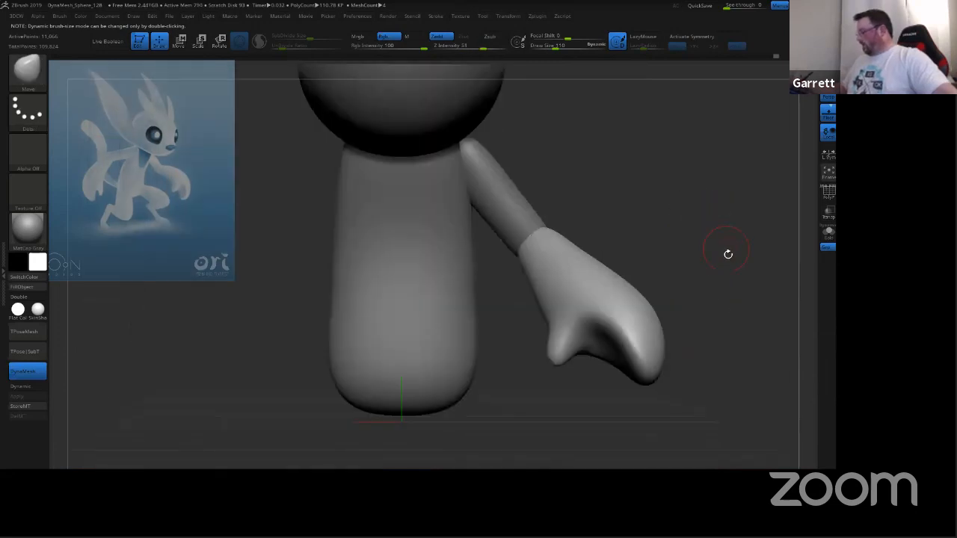
Step: Try bulging the forearm's outer edge with several Move brush strokes at draw size 123
{"action": "mouse_move", "coordinate": [730, 266]}
{"action": "left_mouse_down"}
{"action": "mouse_move", "coordinate": [698, 348]}
{"action": "mouse_move", "coordinate": [730, 317]}
{"action": "left_mouse_up"}
{"action": "key", "text": "s"}
{"action": "left_click_drag", "start_coordinate": [729, 317], "coordinate": [733, 319]}
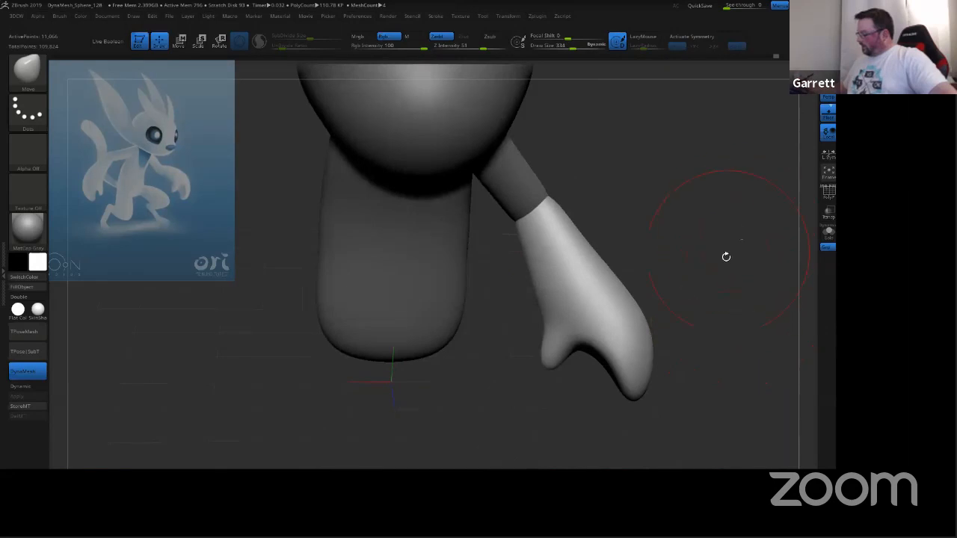
{"action": "left_click_drag", "start_coordinate": [727, 266], "coordinate": [725, 278]}
{"action": "key", "text": "s"}
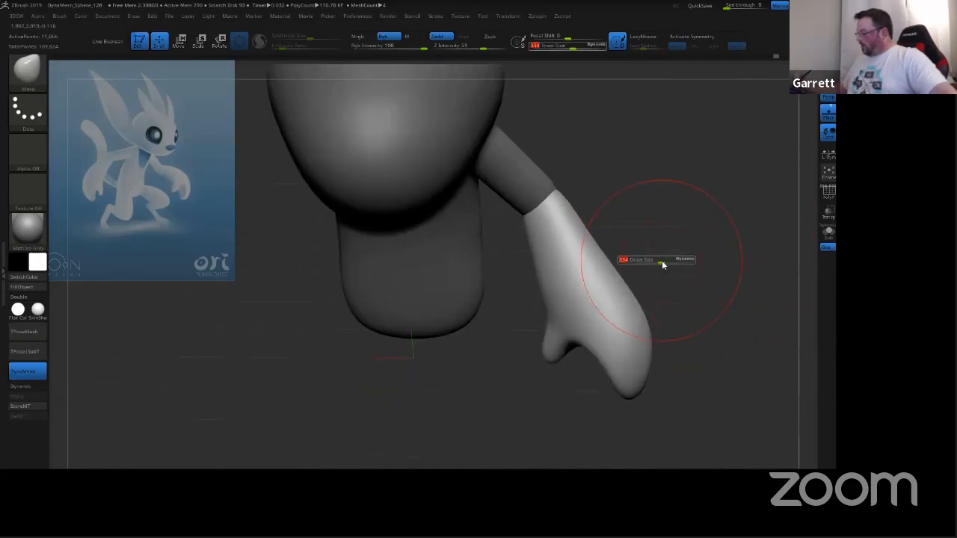
{"action": "mouse_move", "coordinate": [662, 263]}
{"action": "left_mouse_down"}
{"action": "mouse_move", "coordinate": [652, 261]}
{"action": "mouse_move", "coordinate": [688, 250]}
{"action": "mouse_move", "coordinate": [685, 267]}
{"action": "left_mouse_up"}
{"action": "key", "text": "s"}
{"action": "left_click", "coordinate": [686, 269]}
{"action": "mouse_move", "coordinate": [634, 316]}
{"action": "left_mouse_down"}
{"action": "mouse_move", "coordinate": [633, 286]}
{"action": "mouse_move", "coordinate": [579, 194]}
{"action": "left_mouse_up"}
{"action": "left_click_drag", "start_coordinate": [599, 238], "coordinate": [604, 234]}
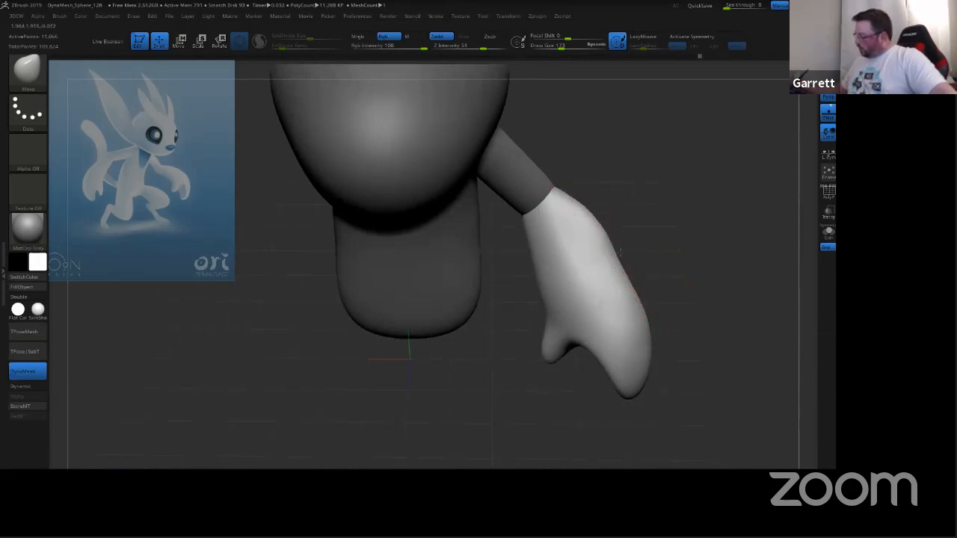
{"action": "left_click_drag", "start_coordinate": [615, 266], "coordinate": [622, 262]}
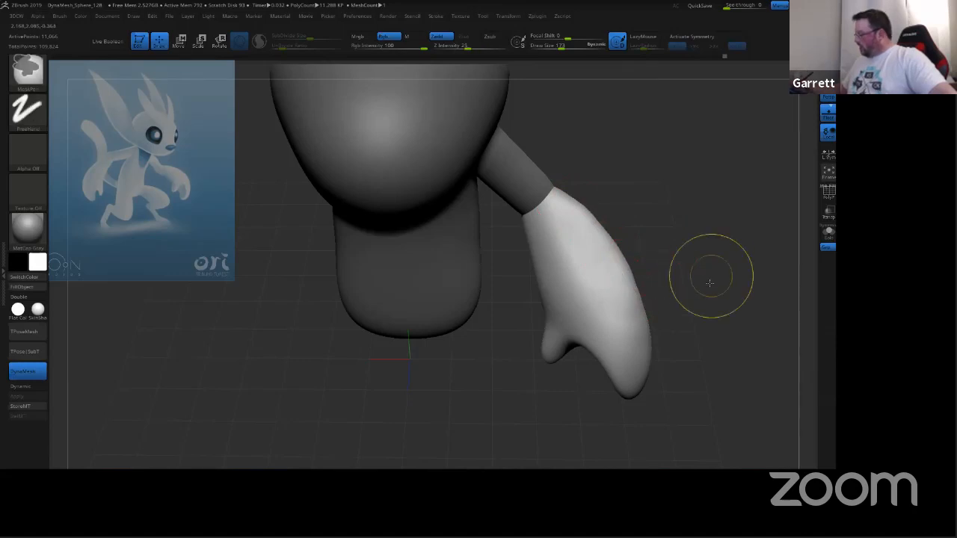
{"action": "mouse_move", "coordinate": [709, 278]}
{"action": "right_mouse_down", "text": "ctrl"}
{"action": "mouse_move", "coordinate": [721, 312]}
{"action": "mouse_move", "coordinate": [680, 304]}
{"action": "mouse_move", "coordinate": [673, 323]}
{"action": "mouse_move", "coordinate": [705, 293]}
{"action": "right_mouse_up", "text": "ctrl"}
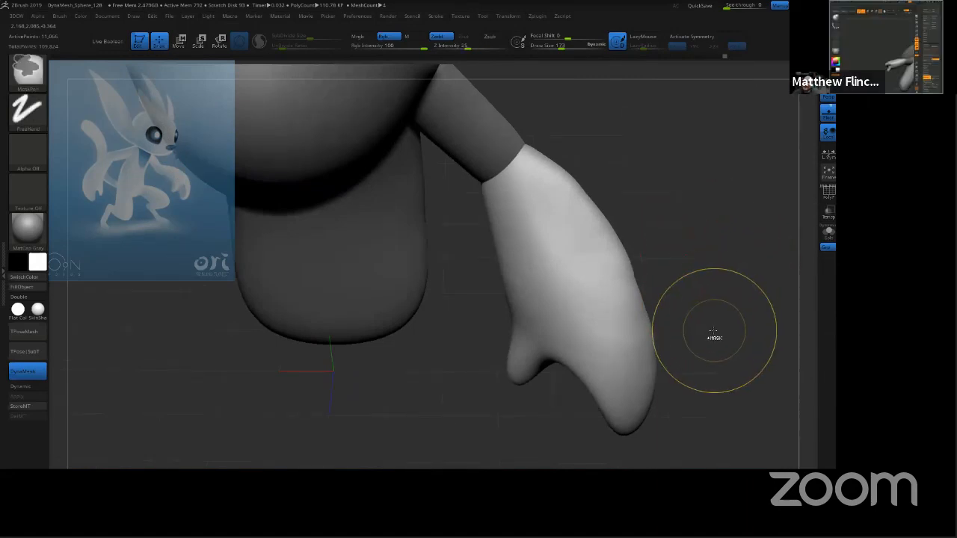
Step: Undo the Move brush strokes on the forearm to restore its smooth outer edge
{"action": "key", "text": "ctrl+z"}
{"action": "key", "text": "ctrl+z"}
{"action": "key", "text": "ctrl+z"}
{"action": "key", "text": "ctrl+z"}
{"action": "key", "text": "ctrl+z"}
{"action": "key", "text": "ctrl+z"}
{"action": "key", "text": "ctrl+z"}
{"action": "key", "text": "ctrl+z"}
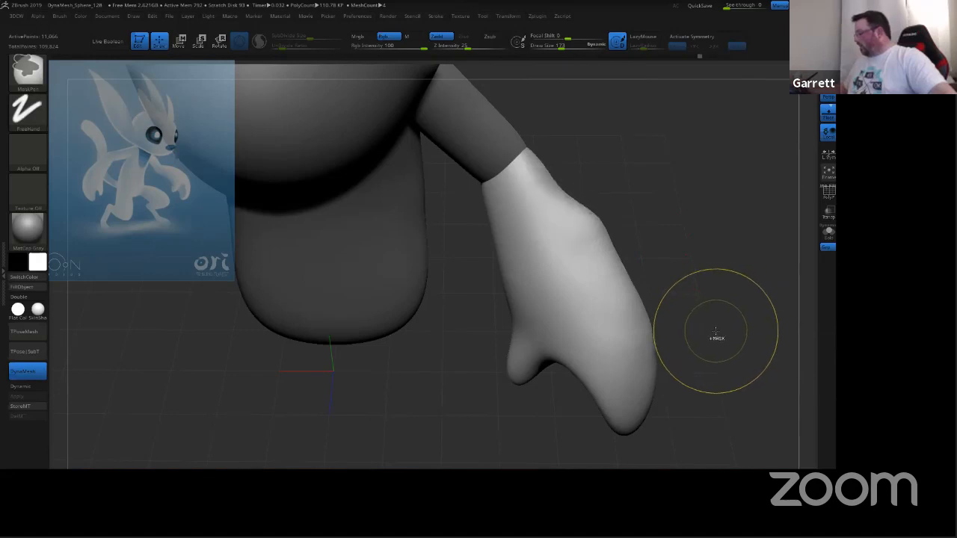
{"action": "key", "text": "ctrl+z"}
{"action": "key", "text": "ctrl+z"}
{"action": "key", "text": "ctrl+z"}
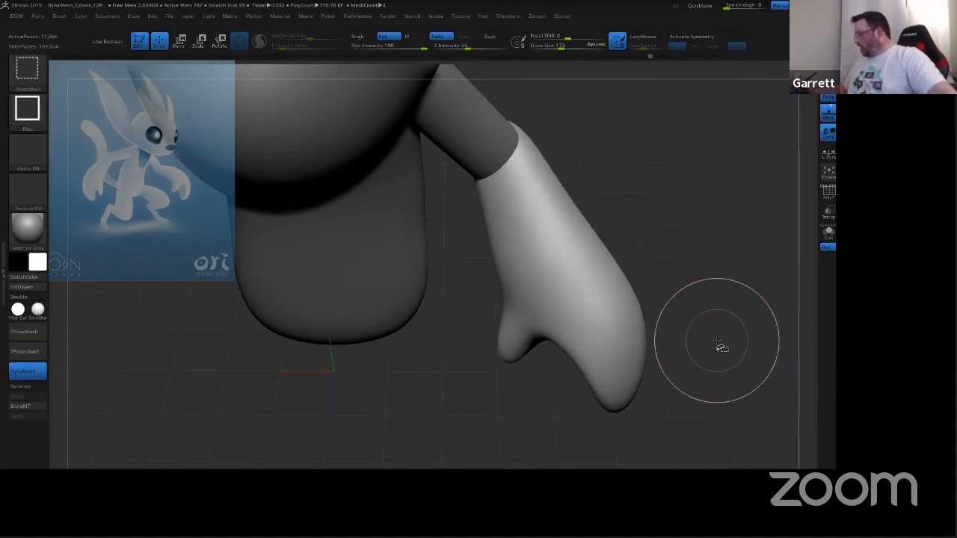
{"action": "key", "text": "ctrl+shift+z"}
{"action": "right_click_drag", "start_coordinate": [713, 346], "coordinate": [719, 245]}
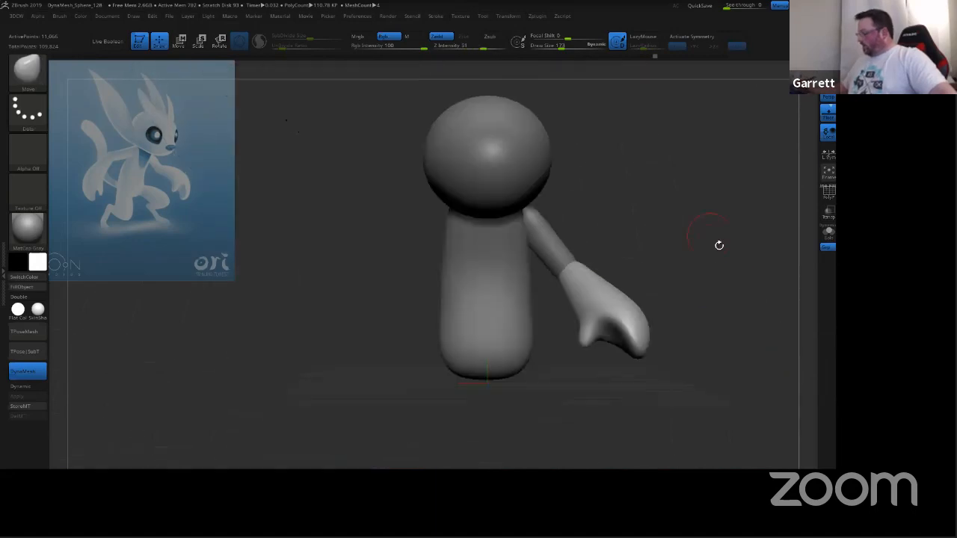
{"action": "right_click_drag", "start_coordinate": [730, 281], "coordinate": [710, 308]}
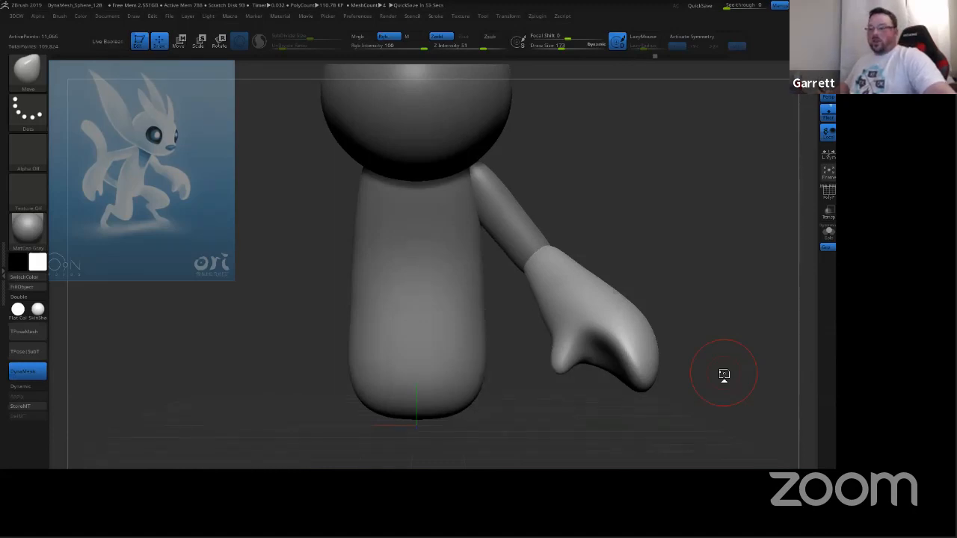
{"action": "left_click_drag", "start_coordinate": [716, 306], "coordinate": [708, 359]}
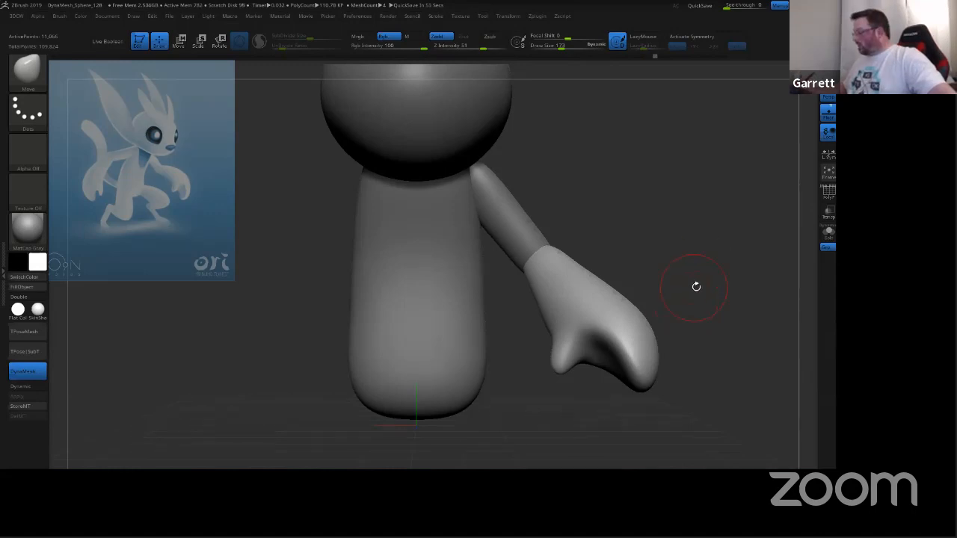
{"action": "left_click_drag", "start_coordinate": [696, 287], "coordinate": [733, 265]}
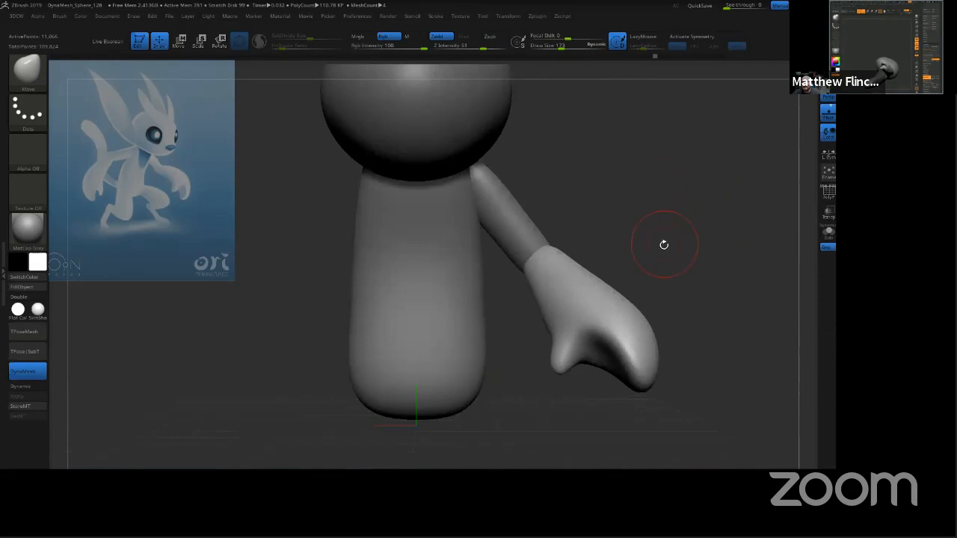
{"action": "mouse_move", "coordinate": [674, 235]}
{"action": "left_mouse_down"}
{"action": "mouse_move", "coordinate": [782, 236]}
{"action": "mouse_move", "coordinate": [707, 241]}
{"action": "mouse_move", "coordinate": [589, 269]}
{"action": "mouse_move", "coordinate": [601, 262]}
{"action": "mouse_move", "coordinate": [692, 277]}
{"action": "left_mouse_up"}
{"action": "key", "text": "s"}
{"action": "mouse_move", "coordinate": [692, 278]}
{"action": "right_mouse_down", "text": "ctrl"}
{"action": "mouse_move", "coordinate": [687, 243]}
{"action": "mouse_move", "coordinate": [701, 295]}
{"action": "right_mouse_up", "text": "ctrl"}
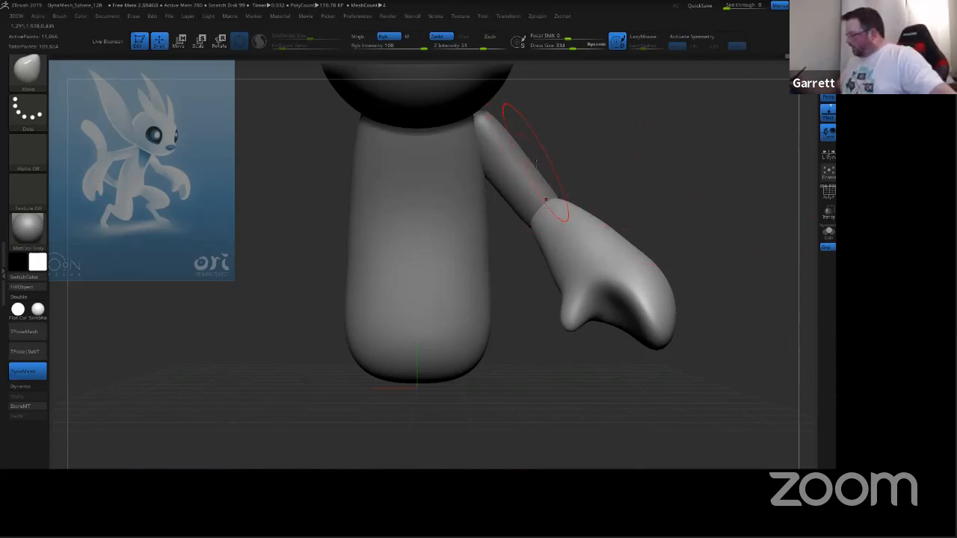
{"action": "mouse_move", "coordinate": [655, 154]}
{"action": "left_mouse_down"}
{"action": "mouse_move", "coordinate": [523, 156]}
{"action": "mouse_move", "coordinate": [667, 158]}
{"action": "left_mouse_up"}
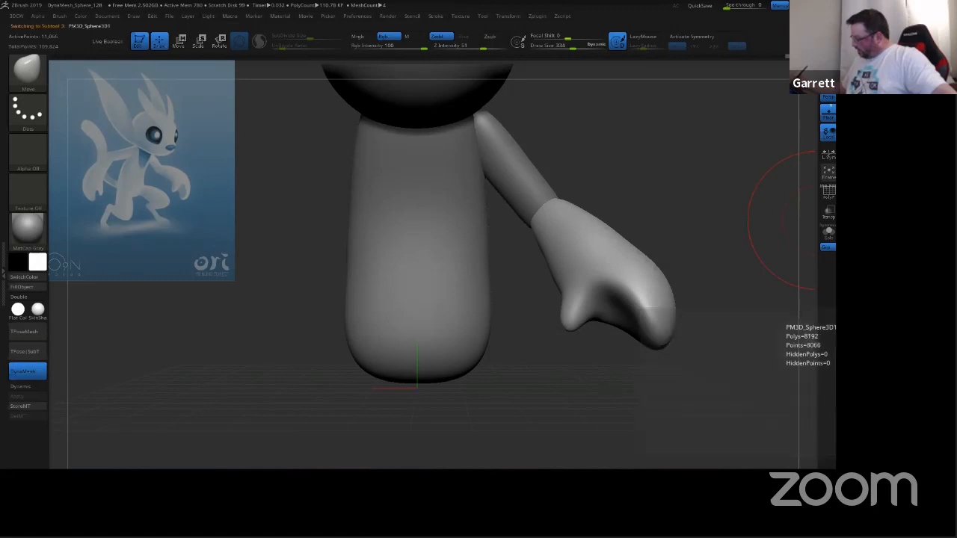
Step: Cycle the active subtool through the model's parts, ending on the forearm and hand
{"action": "key", "text": "Down"}
{"action": "key", "text": "Down"}
{"action": "key", "text": "Up"}
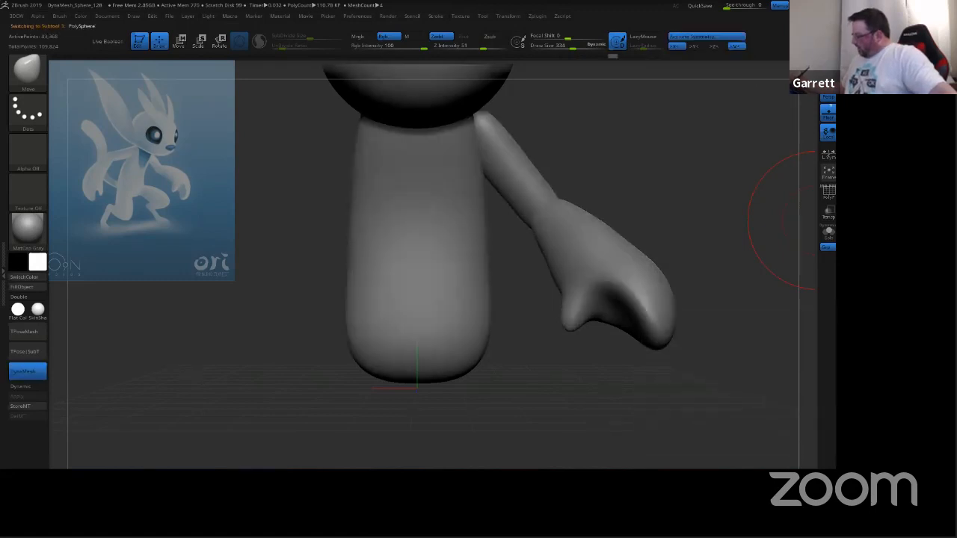
{"action": "key", "text": "Down"}
{"action": "key", "text": "Down"}
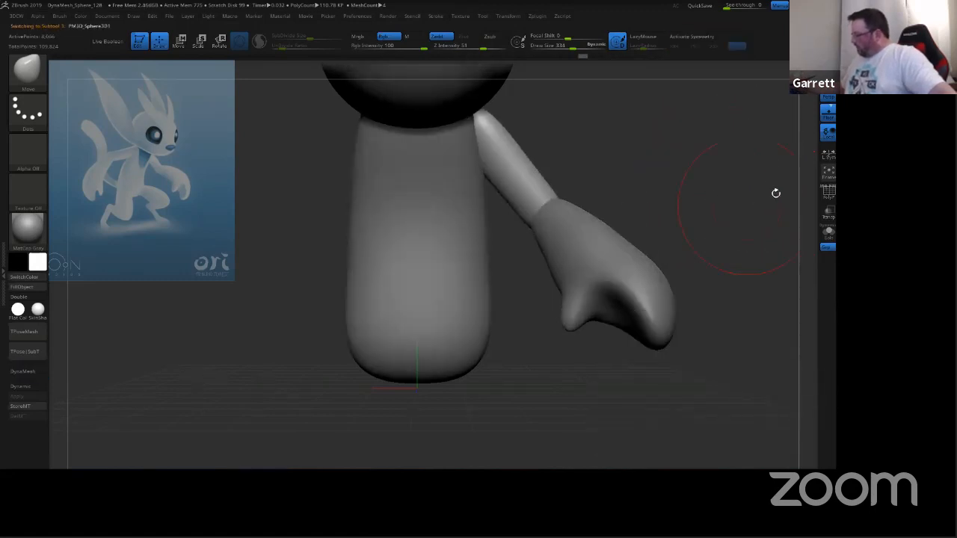
{"action": "key", "text": "Down"}
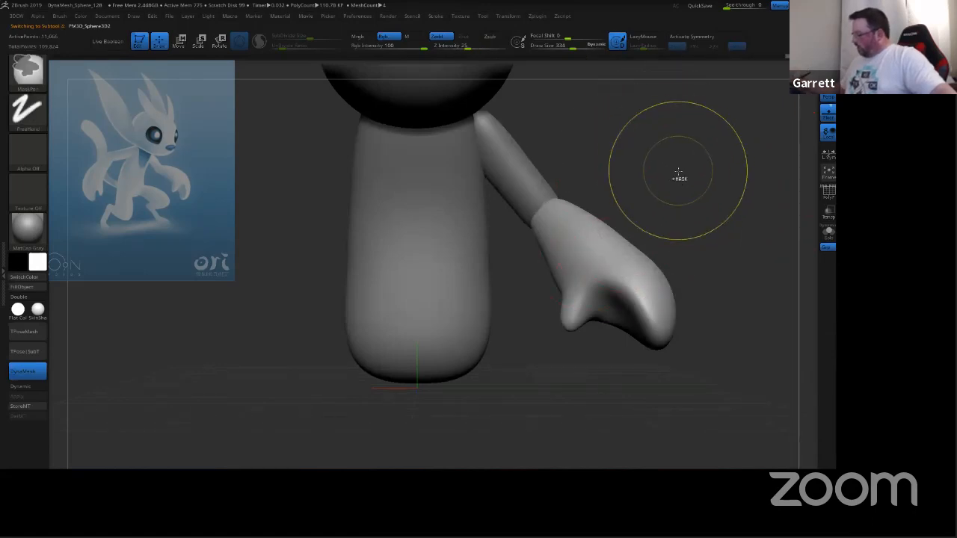
{"action": "mouse_move", "coordinate": [677, 174]}
{"action": "right_mouse_down", "text": "ctrl"}
{"action": "mouse_move", "coordinate": [690, 164]}
{"action": "mouse_move", "coordinate": [661, 177]}
{"action": "right_mouse_up", "text": "ctrl"}
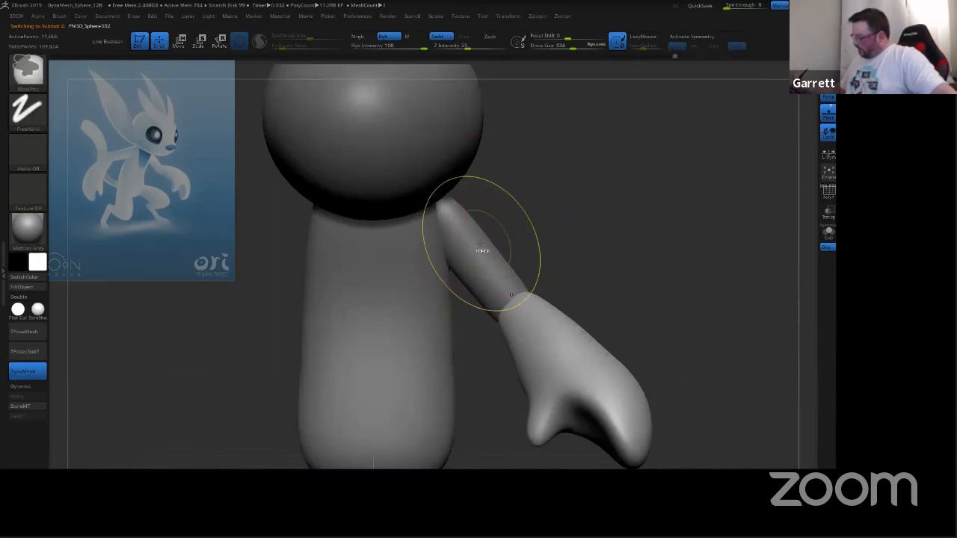
Step: Make the upper arm the active subtool and set the draw size to 115
{"action": "left_click_drag", "start_coordinate": [483, 251], "coordinate": [487, 250], "text": "shift"}
{"action": "left_click", "coordinate": [476, 241], "text": "alt"}
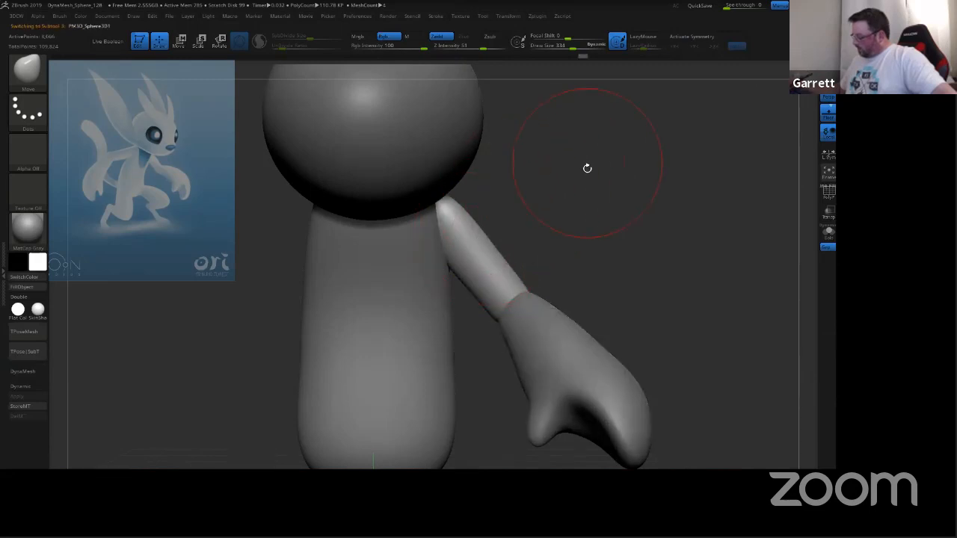
{"action": "key", "text": "s"}
{"action": "left_click_drag", "start_coordinate": [613, 250], "coordinate": [598, 250]}
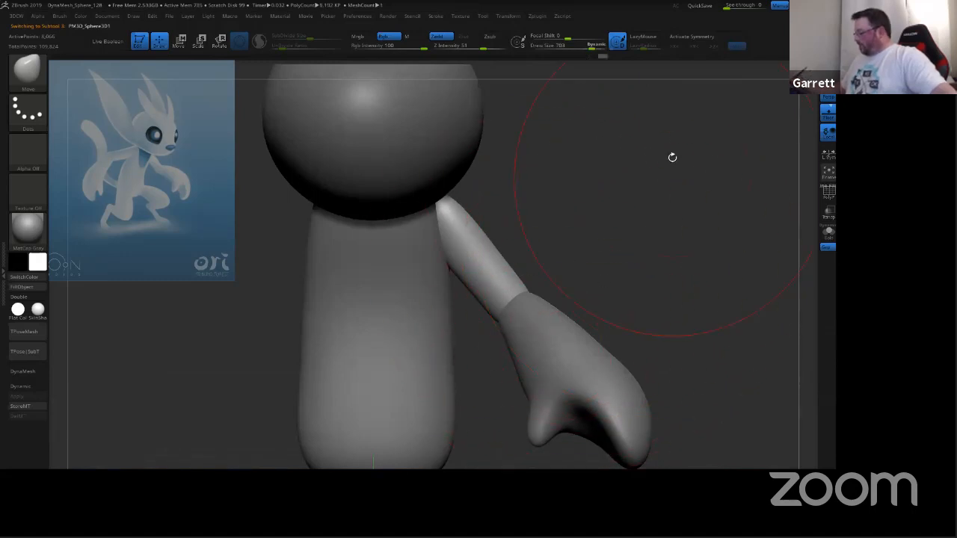
{"action": "key", "text": "s"}
{"action": "left_click_drag", "start_coordinate": [651, 216], "coordinate": [615, 217]}
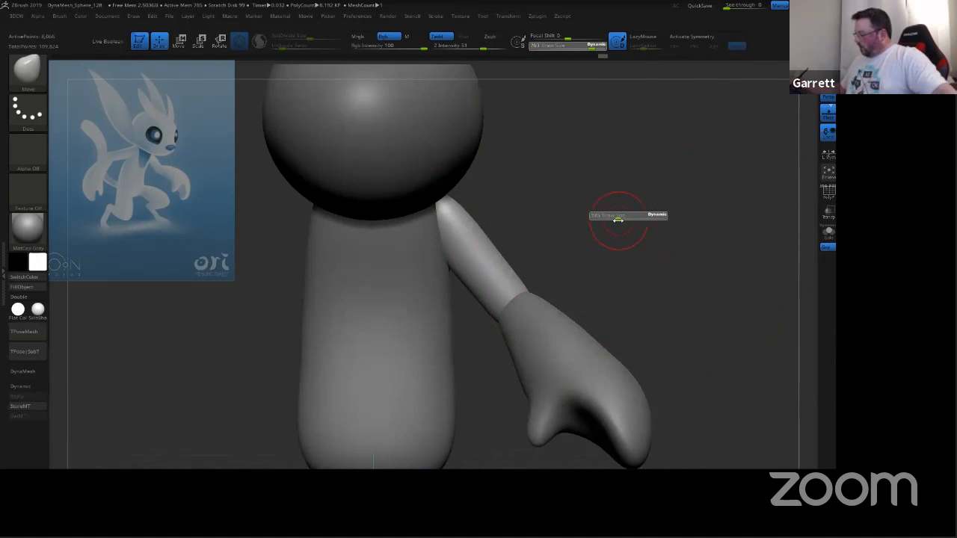
Step: Switch the active subtool between the hand, torso, head and upper arm by picking them directly on the model
{"action": "left_click", "coordinate": [562, 298], "text": "alt"}
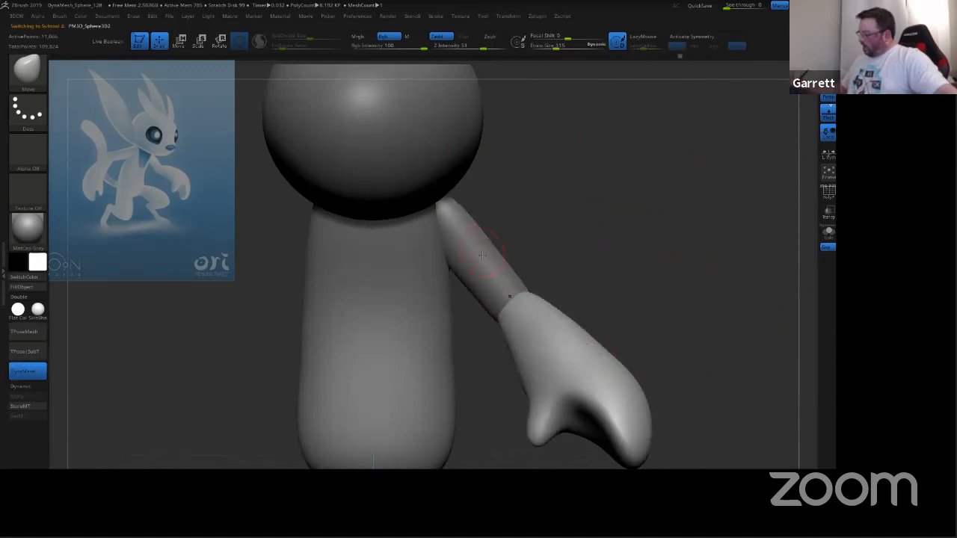
{"action": "left_click", "coordinate": [431, 341], "text": "alt"}
{"action": "left_click", "coordinate": [457, 187], "text": "alt"}
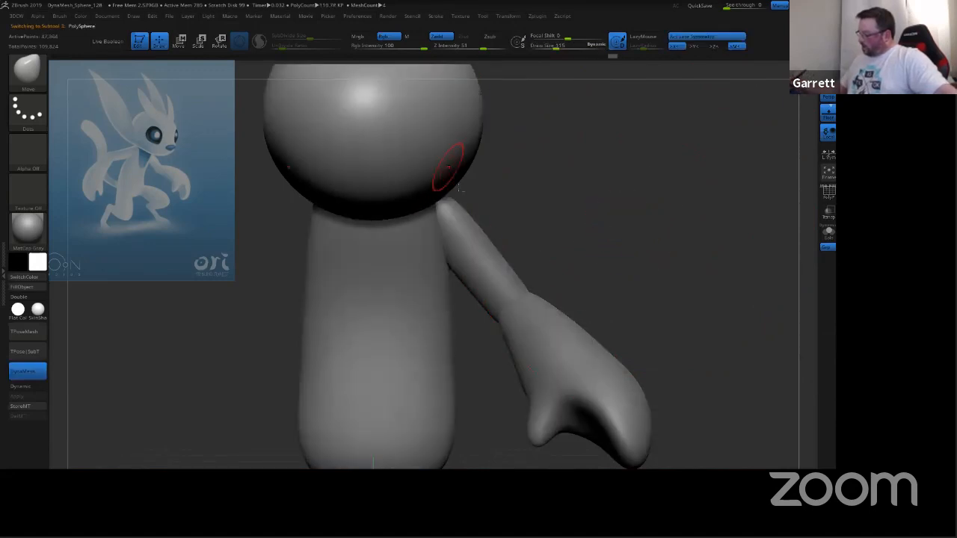
{"action": "left_click", "coordinate": [490, 265], "text": "alt"}
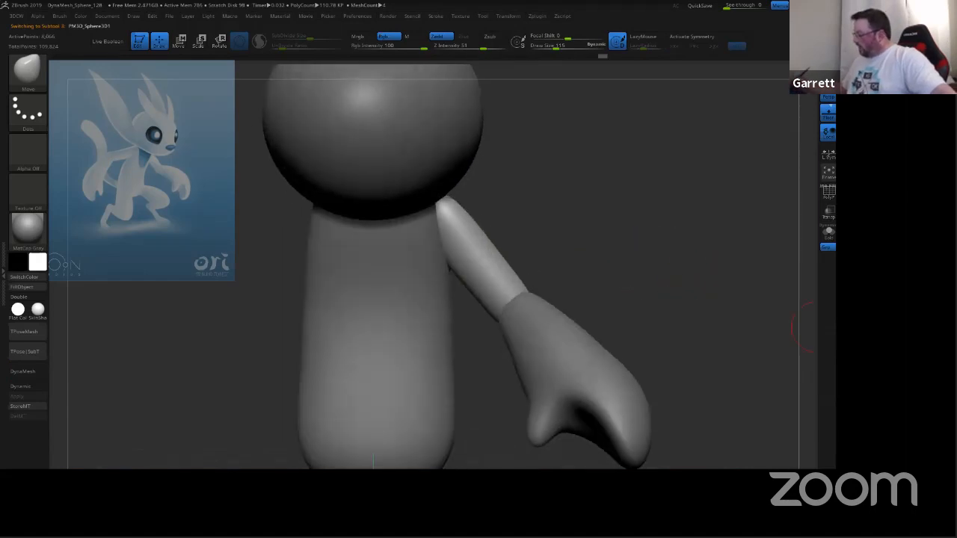
{"action": "left_click", "coordinate": [559, 301], "text": "alt"}
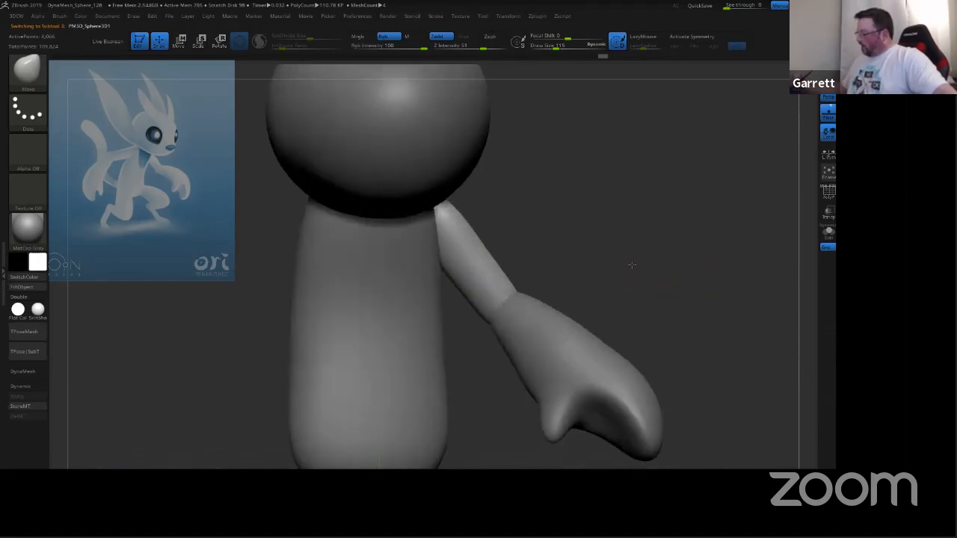
{"action": "left_click", "coordinate": [561, 340], "text": "alt"}
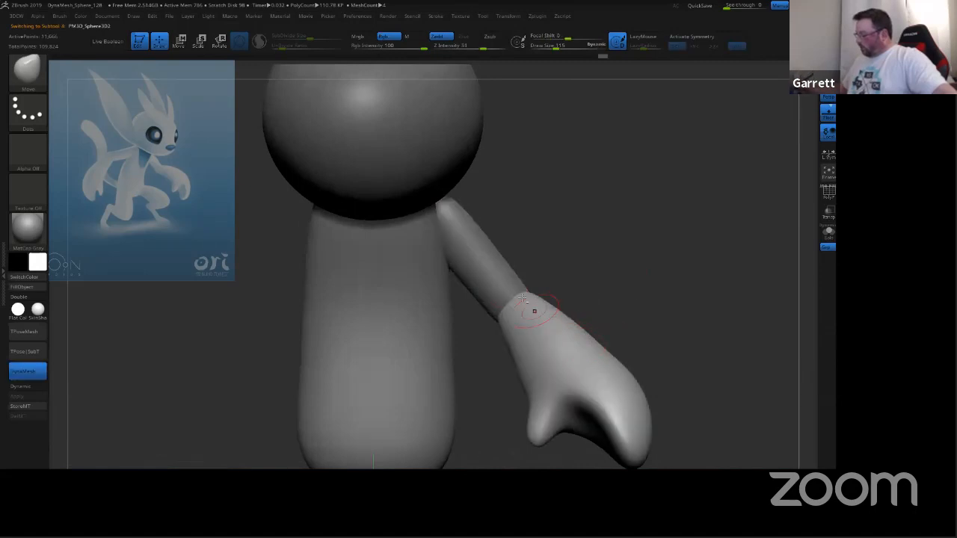
{"action": "left_click", "coordinate": [411, 331], "text": "alt"}
{"action": "left_click_drag", "start_coordinate": [620, 321], "coordinate": [508, 273]}
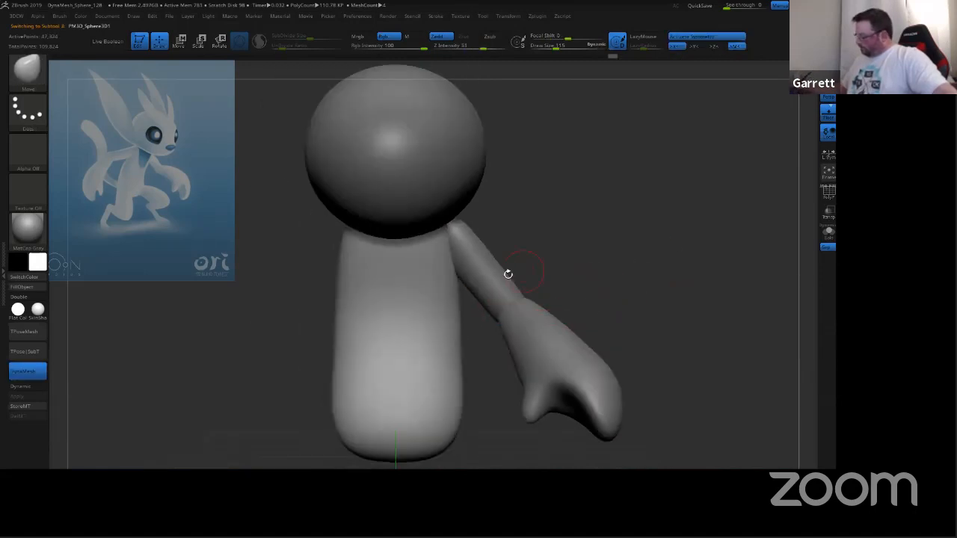
Step: Duplicate the upper arm subtool, then move and rotate the copy upright beneath the torso as an upper leg
{"action": "left_click", "coordinate": [504, 274], "text": "alt"}
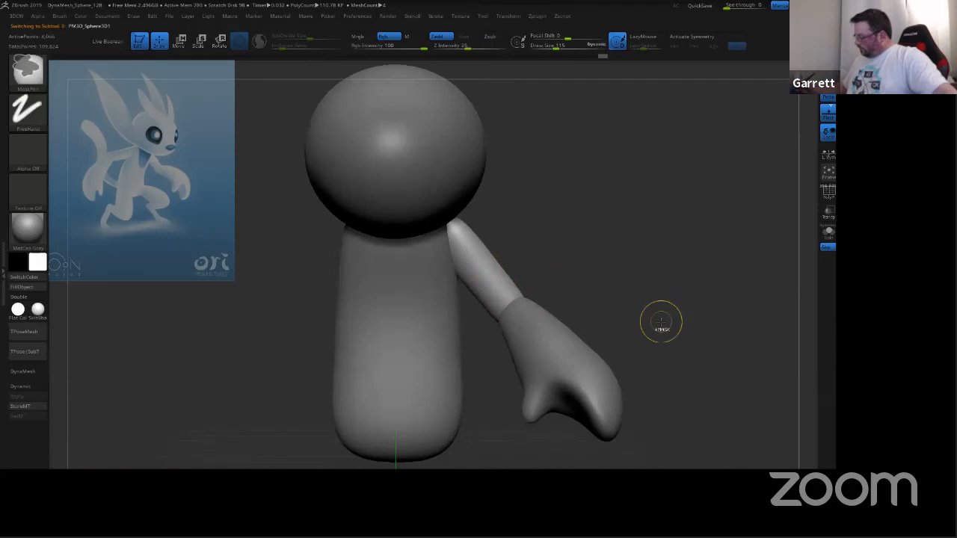
{"action": "left_click_drag", "start_coordinate": [660, 321], "coordinate": [656, 277], "text": "alt"}
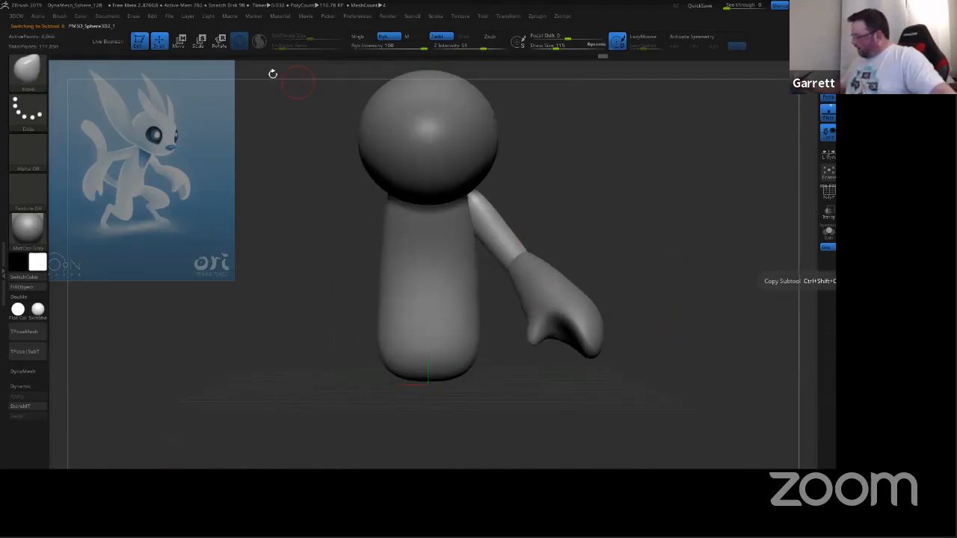
{"action": "left_click", "coordinate": [179, 41]}
{"action": "left_click_drag", "start_coordinate": [538, 206], "coordinate": [484, 247], "text": "ctrl"}
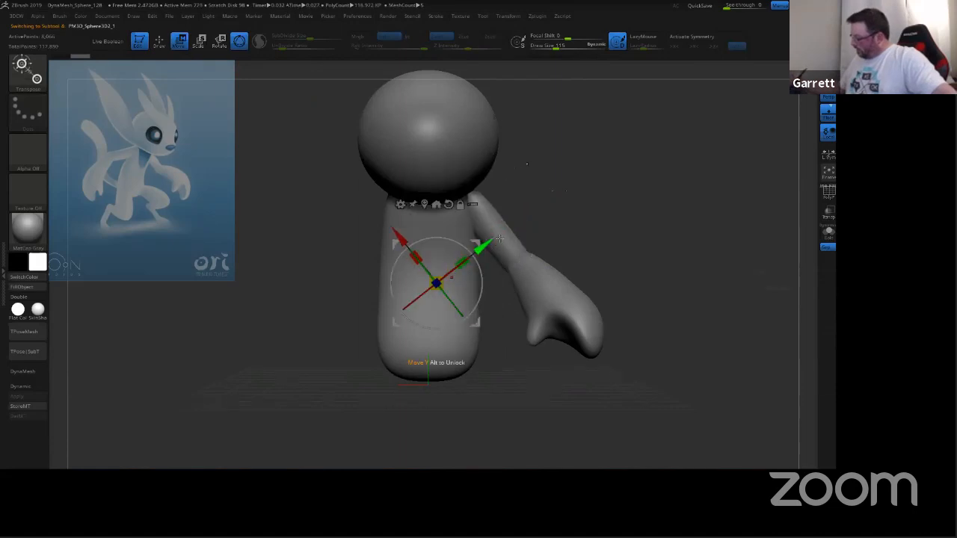
{"action": "left_click_drag", "start_coordinate": [400, 235], "coordinate": [459, 312]}
{"action": "left_click_drag", "start_coordinate": [541, 327], "coordinate": [490, 367]}
{"action": "left_click_drag", "start_coordinate": [483, 374], "coordinate": [493, 402]}
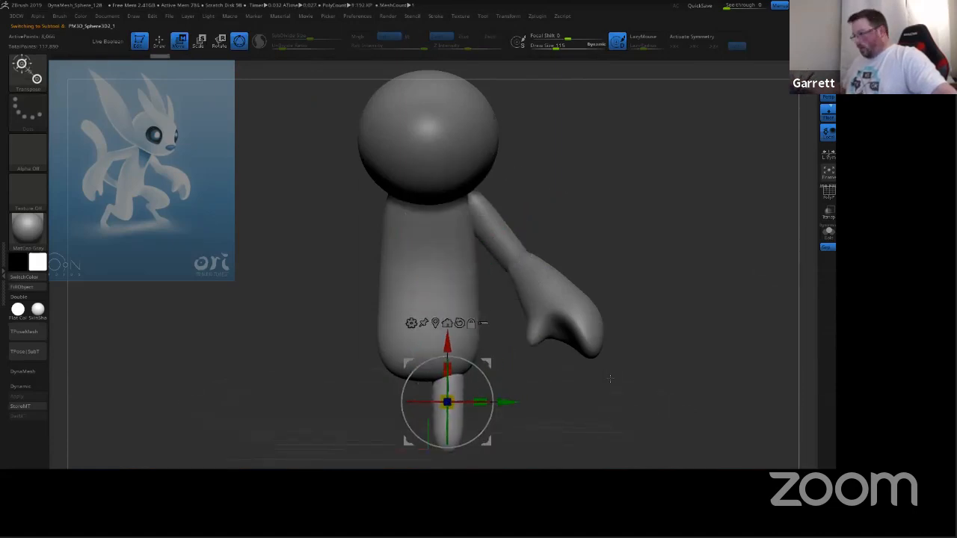
Step: Set up the Move brush for the upper leg beneath the torso with a draw size of 342
{"action": "left_click_drag", "start_coordinate": [611, 380], "coordinate": [664, 374]}
{"action": "left_click_drag", "start_coordinate": [491, 389], "coordinate": [561, 378]}
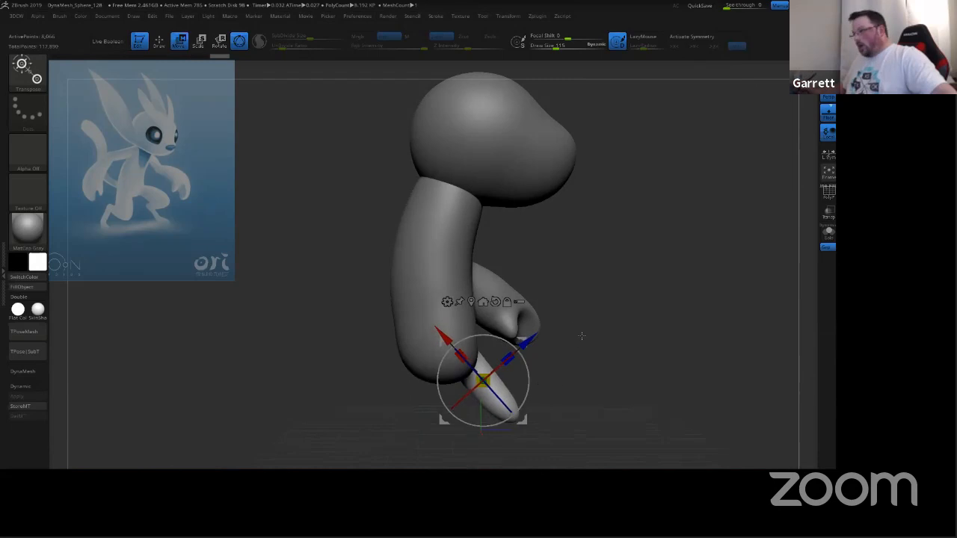
{"action": "mouse_move", "coordinate": [589, 322]}
{"action": "right_mouse_down", "text": "ctrl"}
{"action": "mouse_move", "coordinate": [507, 302]}
{"action": "mouse_move", "coordinate": [498, 218]}
{"action": "right_mouse_up", "text": "ctrl"}
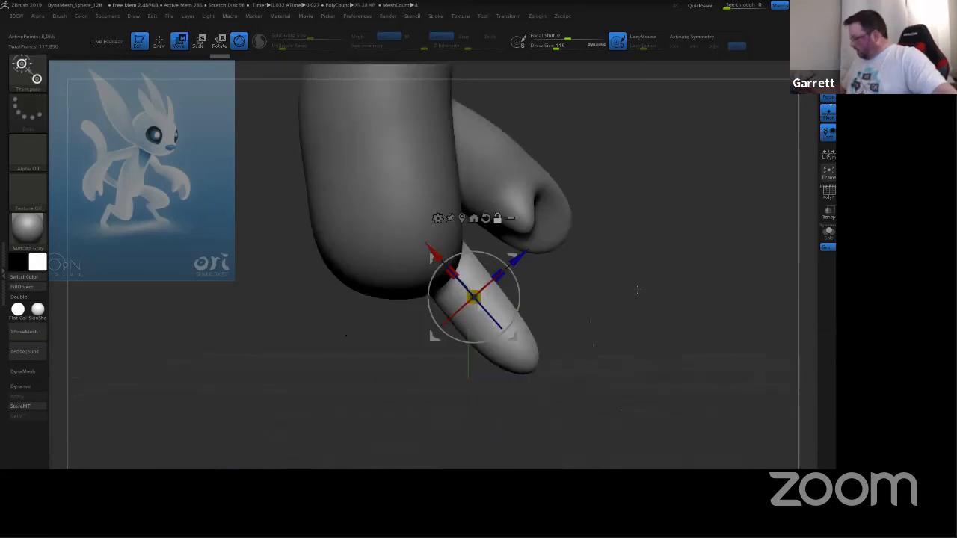
{"action": "left_click", "coordinate": [166, 47]}
{"action": "right_click_drag", "start_coordinate": [627, 299], "coordinate": [630, 307]}
{"action": "key", "text": "s"}
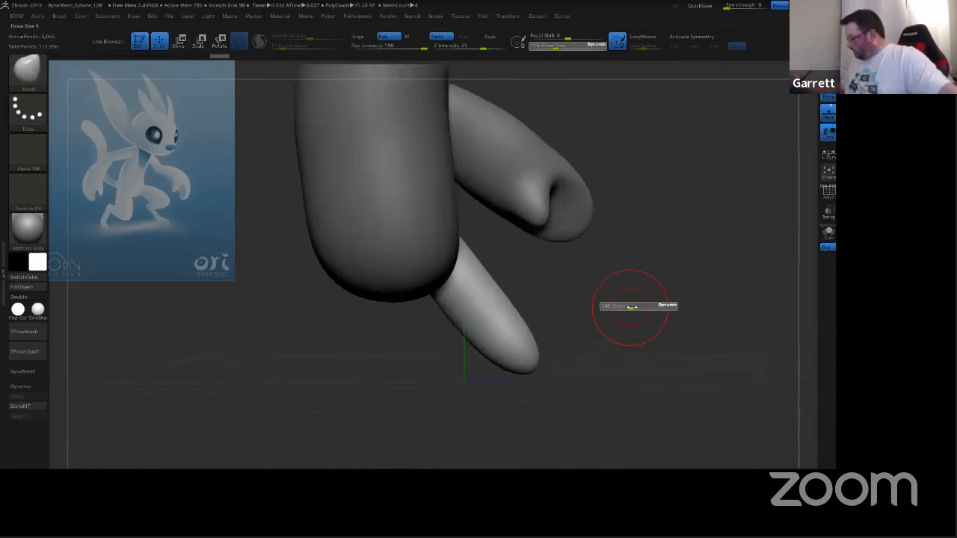
{"action": "left_click_drag", "start_coordinate": [630, 308], "coordinate": [644, 308]}
Step: Shift the upper leg sideways from beneath the torso to the hip on the arm's side
{"action": "right_click_drag", "start_coordinate": [645, 309], "coordinate": [442, 140]}
{"action": "left_click", "coordinate": [180, 42]}
{"action": "left_click_drag", "start_coordinate": [533, 297], "coordinate": [562, 297]}
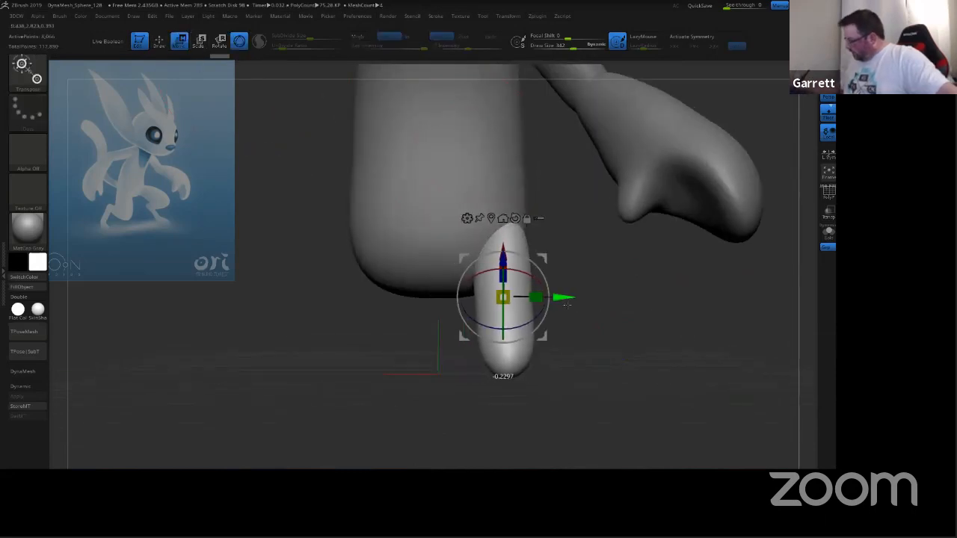
{"action": "left_click", "coordinate": [159, 41]}
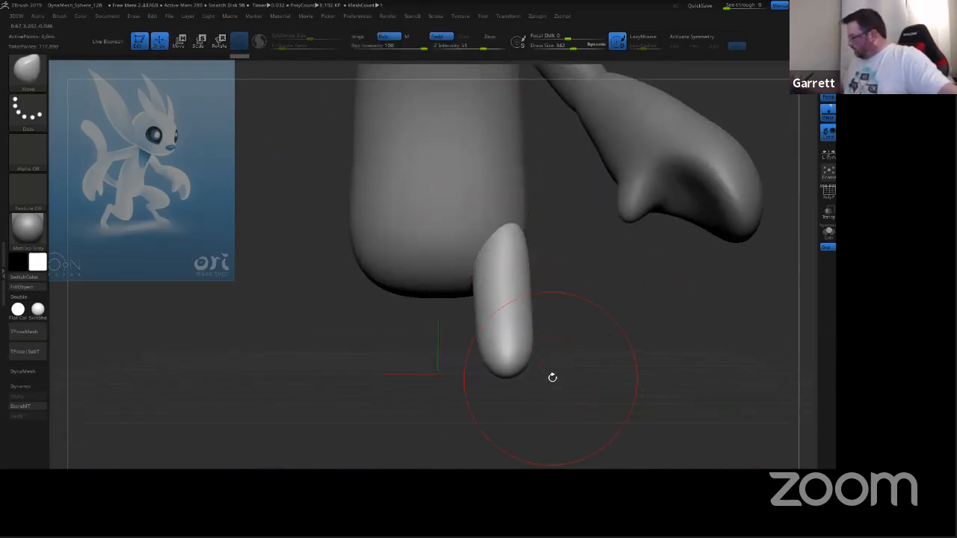
Step: Duplicate the upper leg, then rotate and move the copy below the knee as a backward-slanting lower leg
{"action": "left_click", "coordinate": [179, 42]}
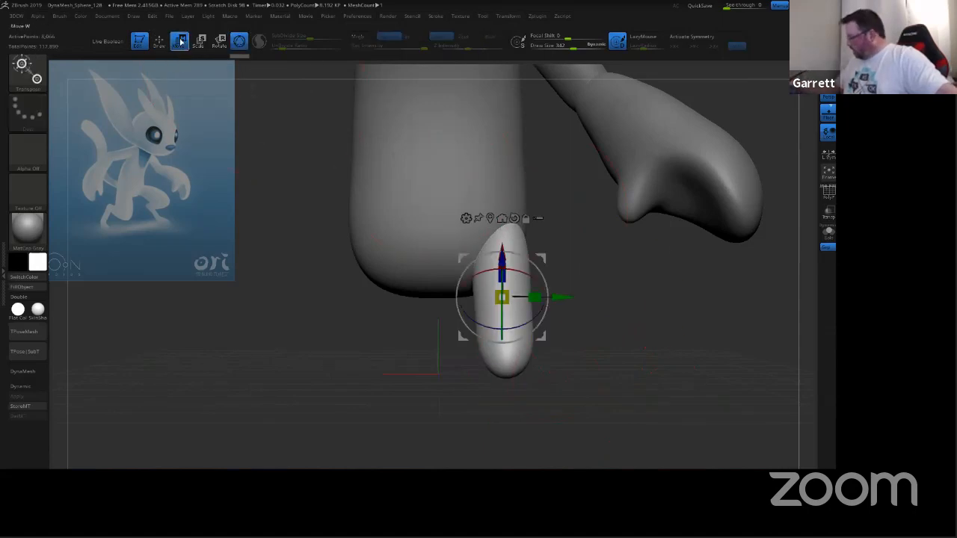
{"action": "key", "text": "ctrl+shift+d"}
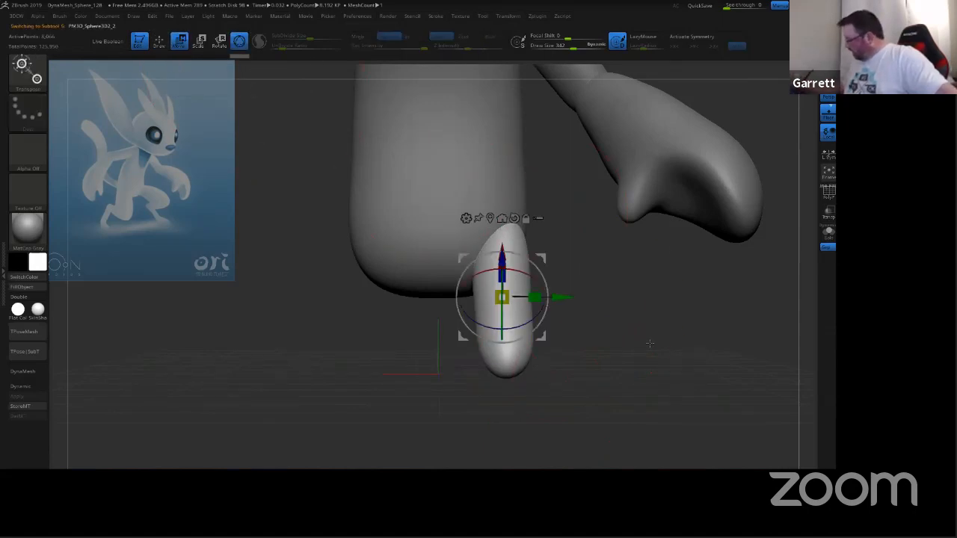
{"action": "left_click_drag", "start_coordinate": [650, 343], "coordinate": [711, 343], "text": "shift"}
{"action": "left_click_drag", "start_coordinate": [462, 253], "coordinate": [519, 312]}
{"action": "left_click_drag", "start_coordinate": [601, 346], "coordinate": [572, 403]}
{"action": "left_click_drag", "start_coordinate": [601, 312], "coordinate": [536, 382]}
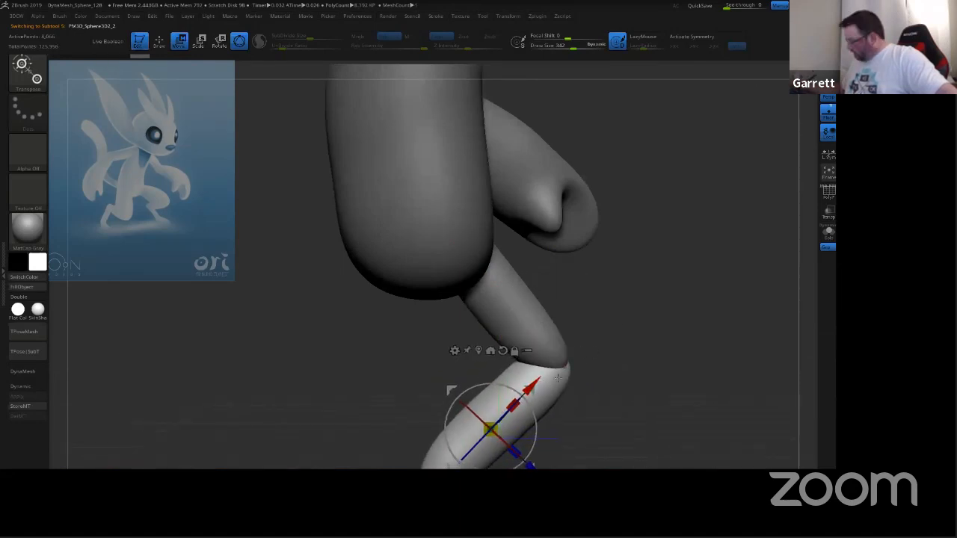
Step: Make the upper leg the active subtool, set the draw size to 402 and bulge it into a fuller thigh near the knee
{"action": "left_click", "coordinate": [508, 329], "text": "alt"}
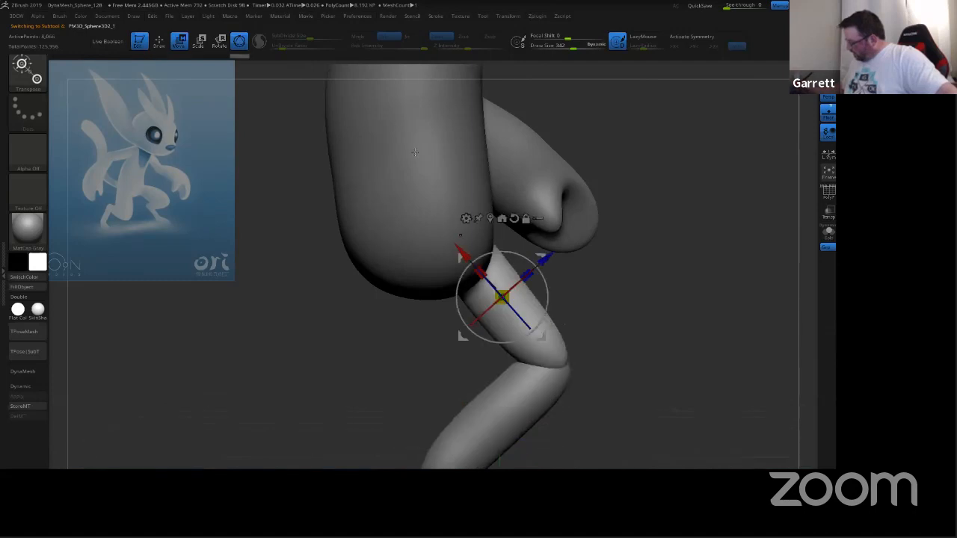
{"action": "left_click", "coordinate": [159, 41]}
{"action": "left_click_drag", "start_coordinate": [678, 332], "coordinate": [622, 281]}
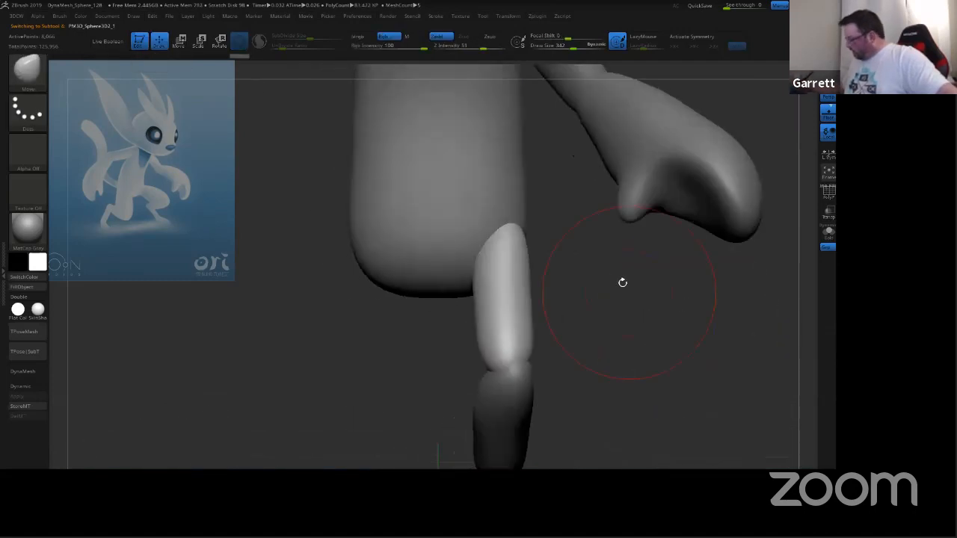
{"action": "mouse_move", "coordinate": [623, 320]}
{"action": "left_mouse_down"}
{"action": "mouse_move", "coordinate": [672, 329]}
{"action": "mouse_move", "coordinate": [587, 302]}
{"action": "left_mouse_up"}
{"action": "key", "text": "s"}
{"action": "left_click_drag", "start_coordinate": [527, 314], "coordinate": [558, 314]}
{"action": "left_click_drag", "start_coordinate": [511, 349], "coordinate": [524, 344]}
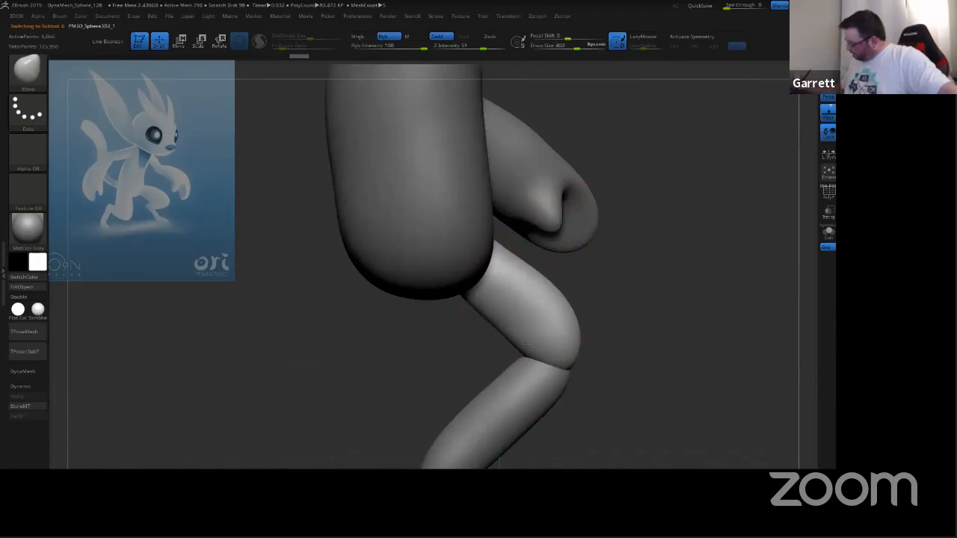
{"action": "mouse_move", "coordinate": [552, 308]}
{"action": "left_mouse_down"}
{"action": "mouse_move", "coordinate": [533, 328]}
{"action": "mouse_move", "coordinate": [558, 296]}
{"action": "left_mouse_up"}
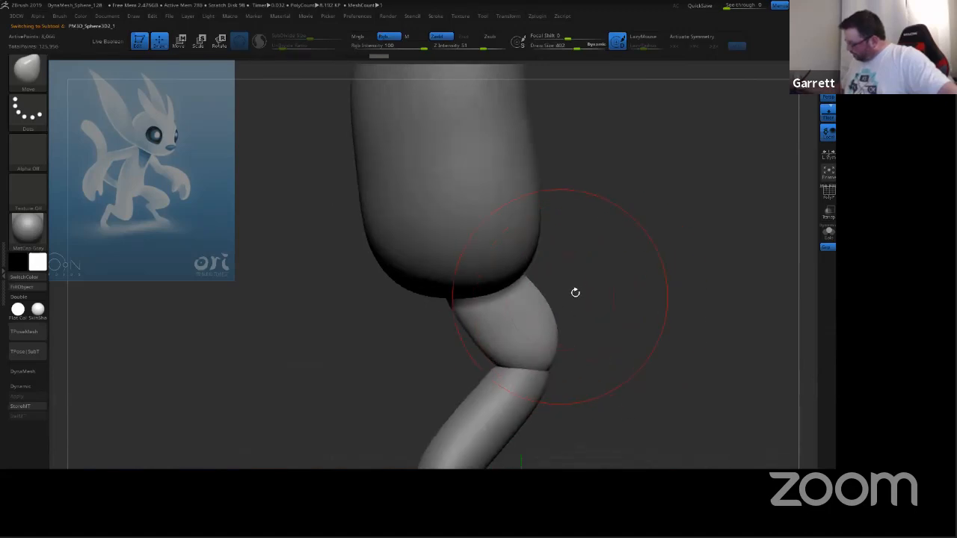
{"action": "mouse_move", "coordinate": [620, 285]}
{"action": "left_mouse_down"}
{"action": "mouse_move", "coordinate": [538, 299]}
{"action": "mouse_move", "coordinate": [573, 334]}
{"action": "left_mouse_up"}
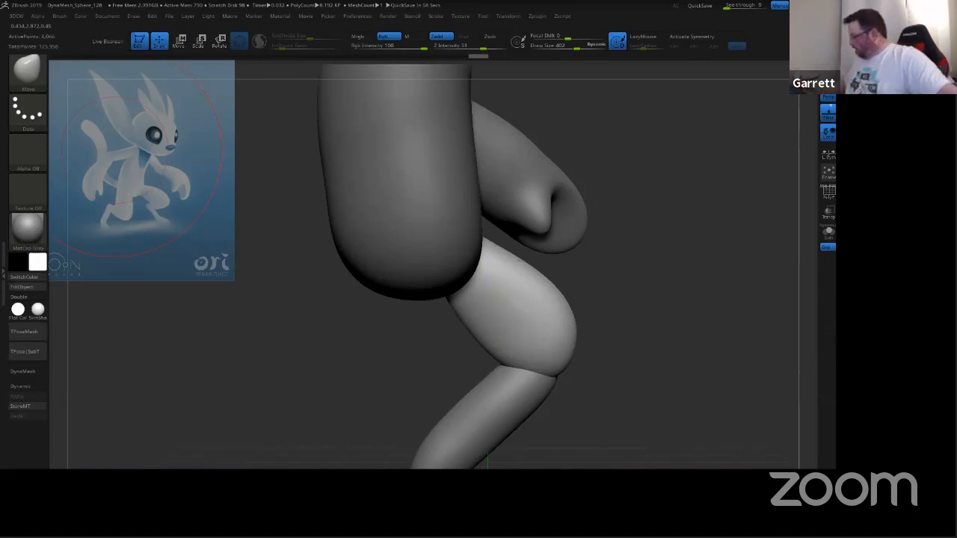
Step: Thicken the middle and knee end of the upper leg with the Move brush from angled views
{"action": "left_click_drag", "start_coordinate": [666, 320], "coordinate": [703, 304]}
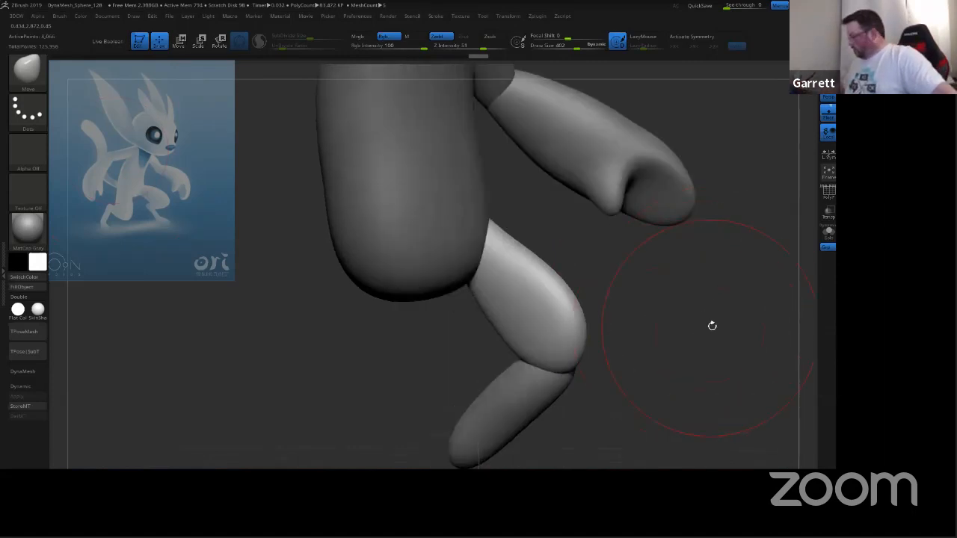
{"action": "mouse_move", "coordinate": [701, 336]}
{"action": "left_mouse_down"}
{"action": "mouse_move", "coordinate": [699, 324]}
{"action": "mouse_move", "coordinate": [616, 330]}
{"action": "mouse_move", "coordinate": [642, 330]}
{"action": "left_mouse_up"}
{"action": "mouse_move", "coordinate": [579, 329]}
{"action": "left_mouse_down"}
{"action": "mouse_move", "coordinate": [559, 331]}
{"action": "mouse_move", "coordinate": [630, 333]}
{"action": "mouse_move", "coordinate": [566, 327]}
{"action": "left_mouse_up"}
{"action": "left_click_drag", "start_coordinate": [677, 325], "coordinate": [606, 312]}
{"action": "left_click_drag", "start_coordinate": [542, 316], "coordinate": [510, 314]}
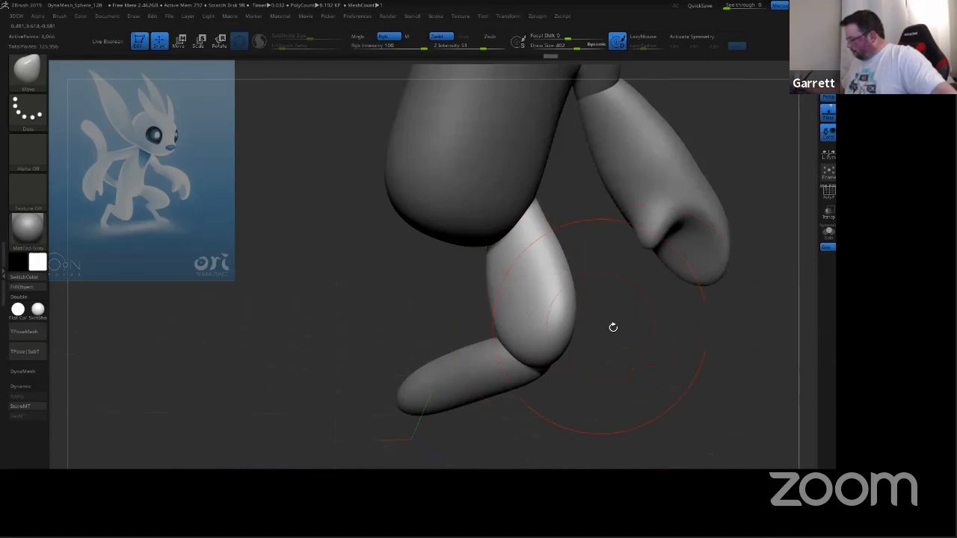
Step: Set the draw size to 237 and pull the outer side of the thigh outward
{"action": "mouse_move", "coordinate": [613, 327]}
{"action": "left_mouse_down"}
{"action": "mouse_move", "coordinate": [642, 324]}
{"action": "mouse_move", "coordinate": [632, 315]}
{"action": "mouse_move", "coordinate": [584, 321]}
{"action": "mouse_move", "coordinate": [595, 326]}
{"action": "left_mouse_up"}
{"action": "key", "text": "s"}
{"action": "mouse_move", "coordinate": [584, 271]}
{"action": "left_mouse_down"}
{"action": "mouse_move", "coordinate": [592, 262]}
{"action": "mouse_move", "coordinate": [593, 275]}
{"action": "left_mouse_up"}
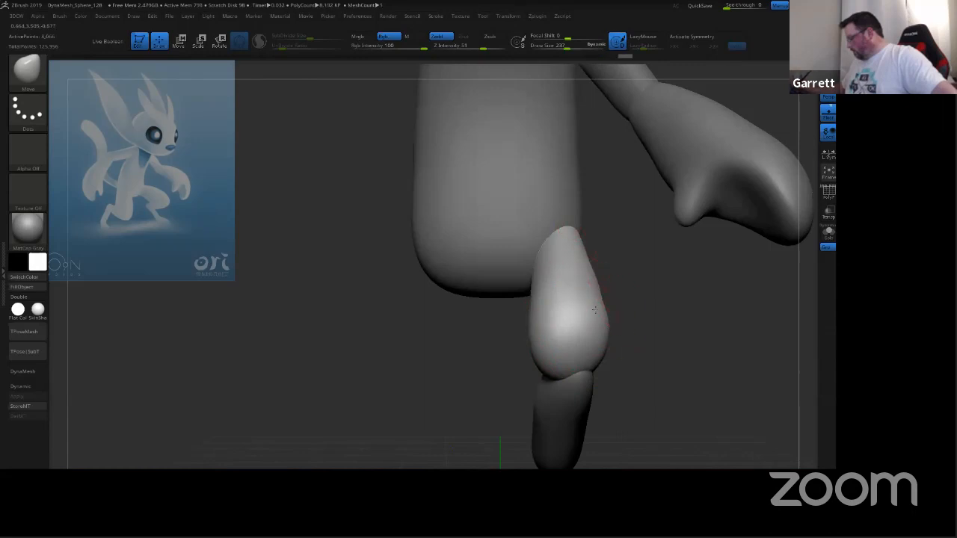
{"action": "left_click_drag", "start_coordinate": [591, 329], "coordinate": [701, 346]}
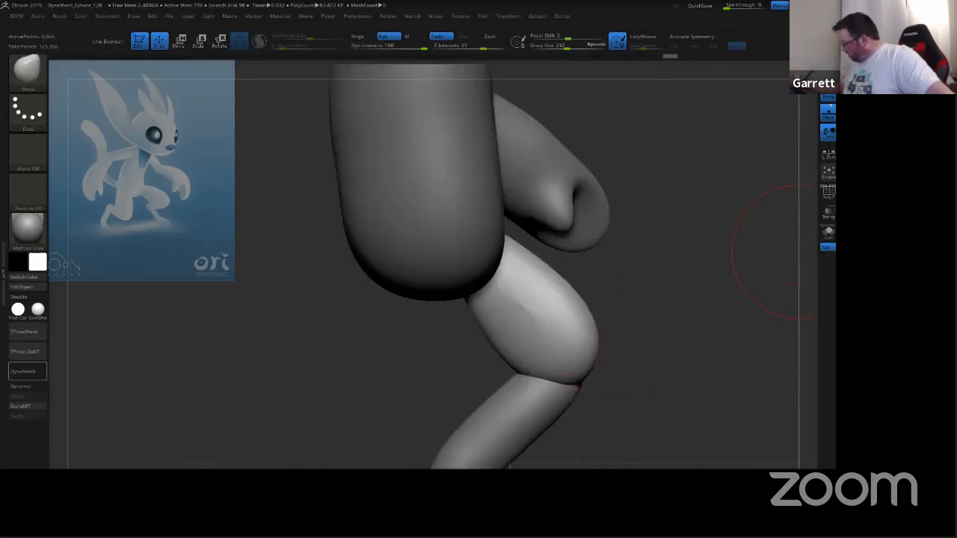
Step: Turn on DynaMesh for the upper leg, smooth its surface and return to the Move brush
{"action": "left_click", "coordinate": [27, 371]}
{"action": "left_click_drag", "start_coordinate": [523, 309], "coordinate": [571, 310], "text": "shift"}
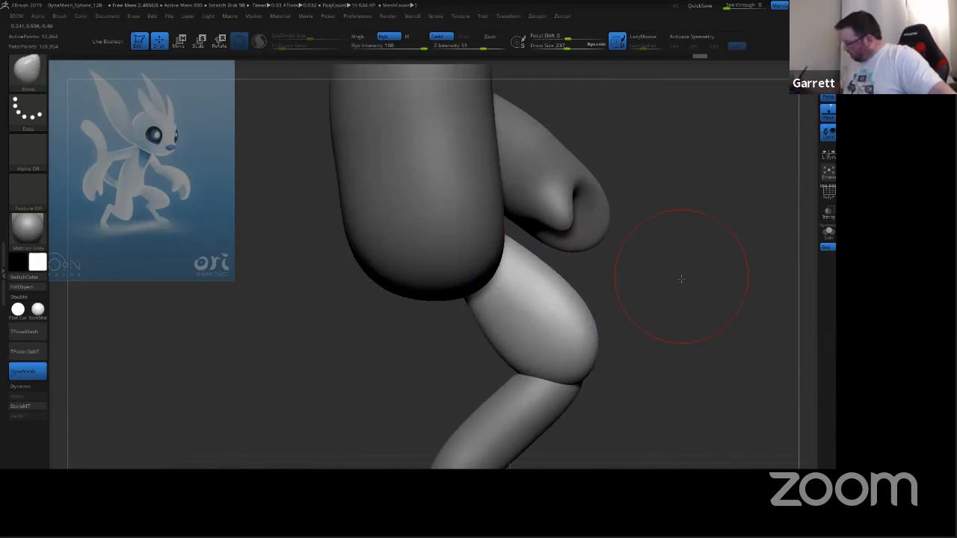
{"action": "left_click_drag", "start_coordinate": [683, 273], "coordinate": [609, 314]}
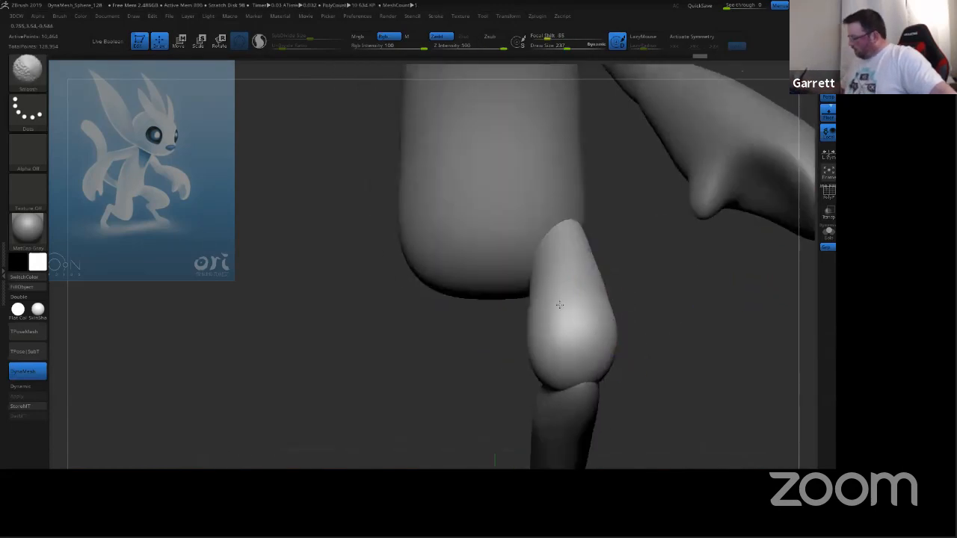
{"action": "key", "text": "b"}
{"action": "key", "text": "m"}
{"action": "key", "text": "v"}
{"action": "mouse_move", "coordinate": [681, 370]}
{"action": "left_mouse_down"}
{"action": "mouse_move", "coordinate": [711, 388]}
{"action": "mouse_move", "coordinate": [690, 393]}
{"action": "mouse_move", "coordinate": [700, 330]}
{"action": "left_mouse_up"}
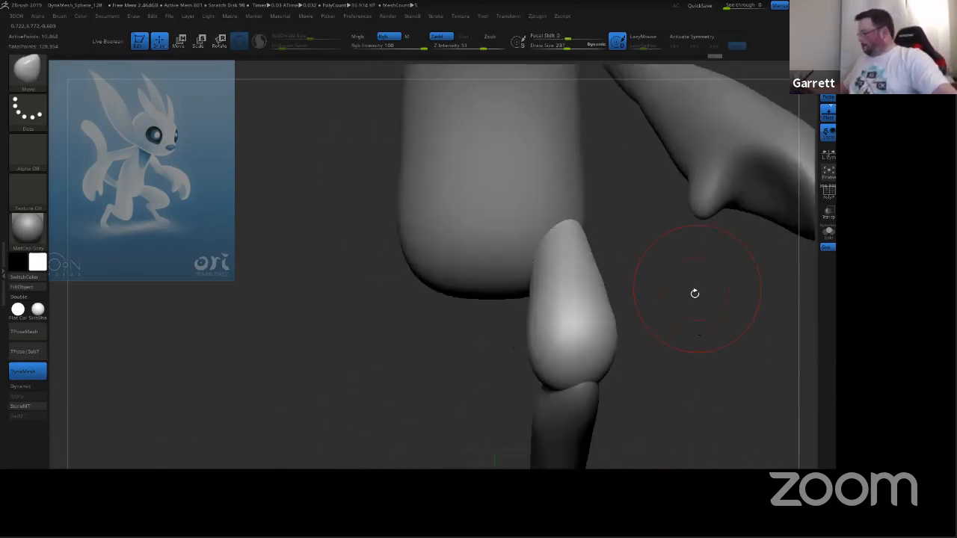
Step: Set the draw size to 310 and push out both sides of the thigh to widen it
{"action": "left_click_drag", "start_coordinate": [694, 292], "coordinate": [677, 355]}
{"action": "key", "text": "shift"}
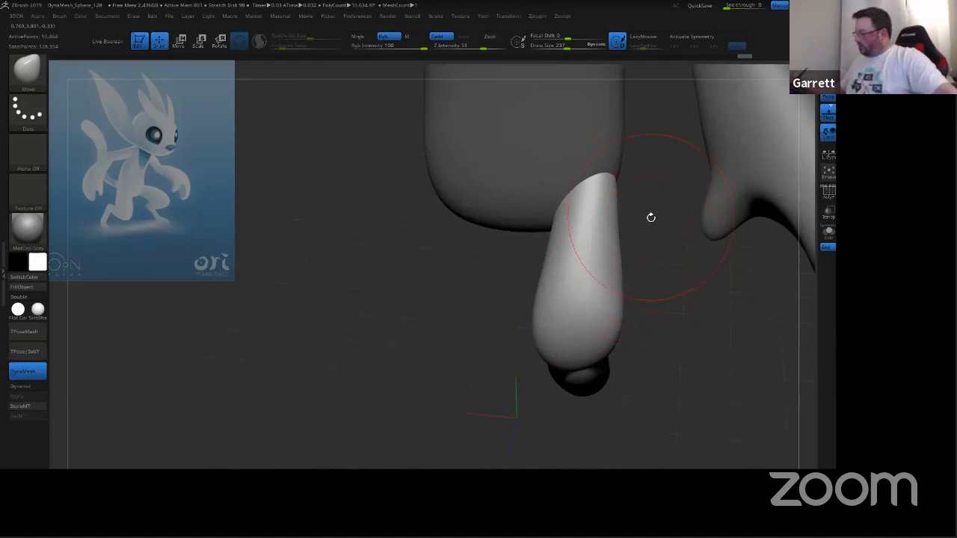
{"action": "key", "text": "s"}
{"action": "left_click_drag", "start_coordinate": [645, 218], "coordinate": [652, 219]}
{"action": "left_click_drag", "start_coordinate": [615, 254], "coordinate": [625, 267]}
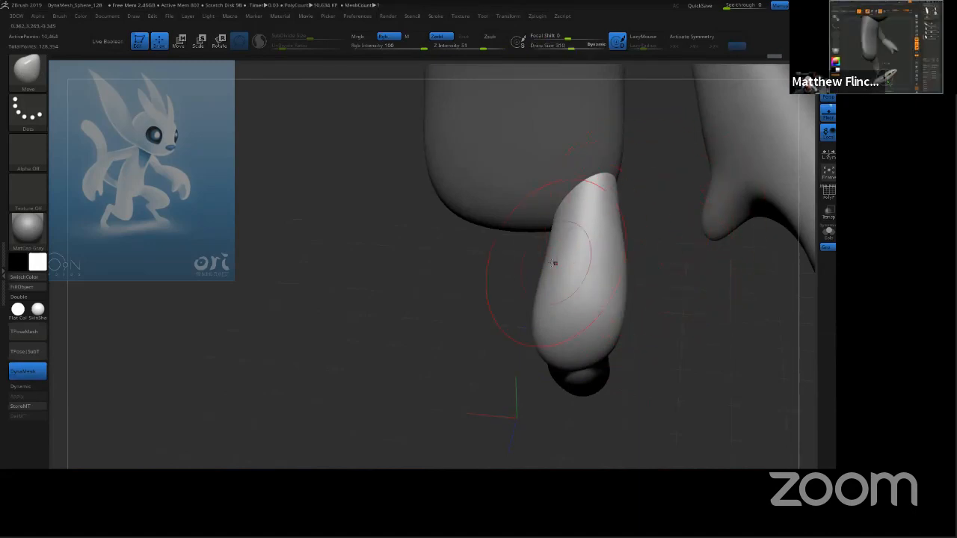
{"action": "mouse_move", "coordinate": [556, 262]}
{"action": "left_mouse_down"}
{"action": "mouse_move", "coordinate": [545, 250]}
{"action": "mouse_move", "coordinate": [542, 274]}
{"action": "left_mouse_up"}
Step: Round the thigh into a wider teardrop that tapers toward the hip, using the Move brush from several angles
{"action": "mouse_move", "coordinate": [658, 342]}
{"action": "left_mouse_down"}
{"action": "mouse_move", "coordinate": [653, 287]}
{"action": "mouse_move", "coordinate": [665, 272]}
{"action": "mouse_move", "coordinate": [585, 293]}
{"action": "left_mouse_up"}
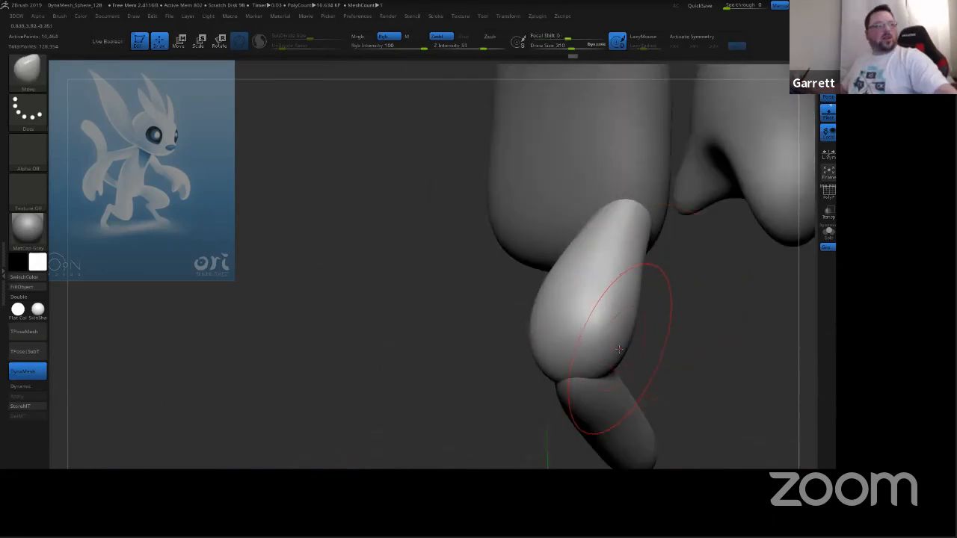
{"action": "mouse_move", "coordinate": [669, 340]}
{"action": "left_mouse_down"}
{"action": "mouse_move", "coordinate": [685, 331]}
{"action": "mouse_move", "coordinate": [596, 319]}
{"action": "mouse_move", "coordinate": [690, 287]}
{"action": "left_mouse_up"}
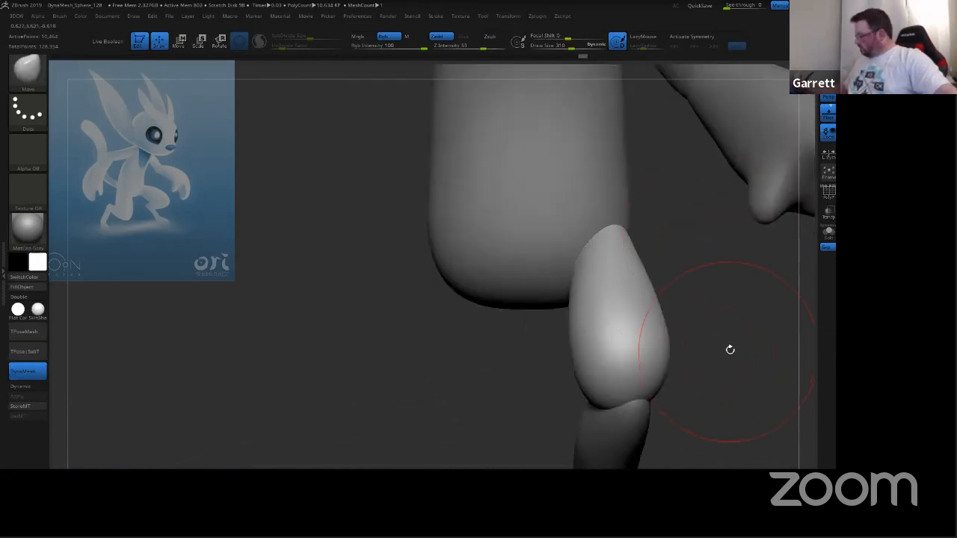
{"action": "left_click_drag", "start_coordinate": [728, 348], "coordinate": [645, 365]}
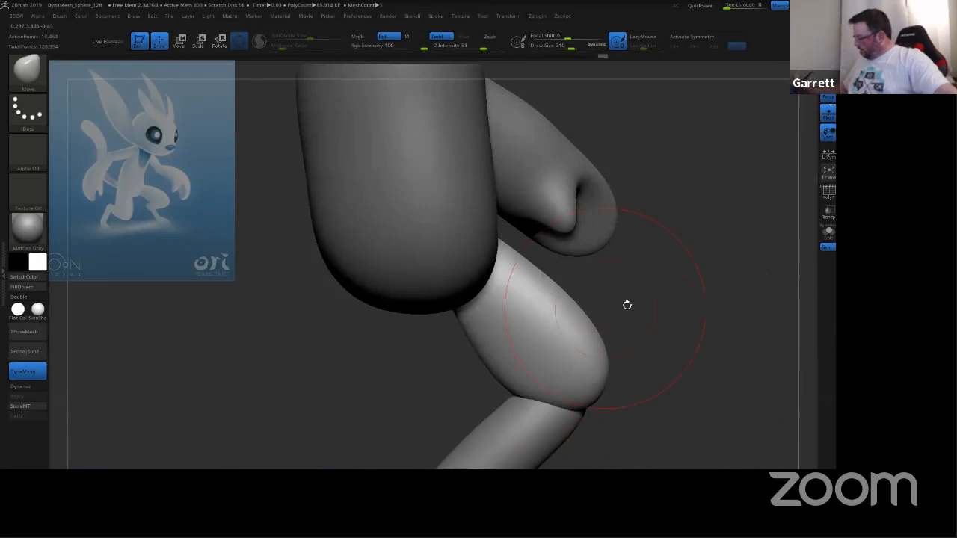
{"action": "mouse_move", "coordinate": [675, 305]}
{"action": "left_mouse_down"}
{"action": "mouse_move", "coordinate": [538, 349]}
{"action": "mouse_move", "coordinate": [506, 307]}
{"action": "left_mouse_up"}
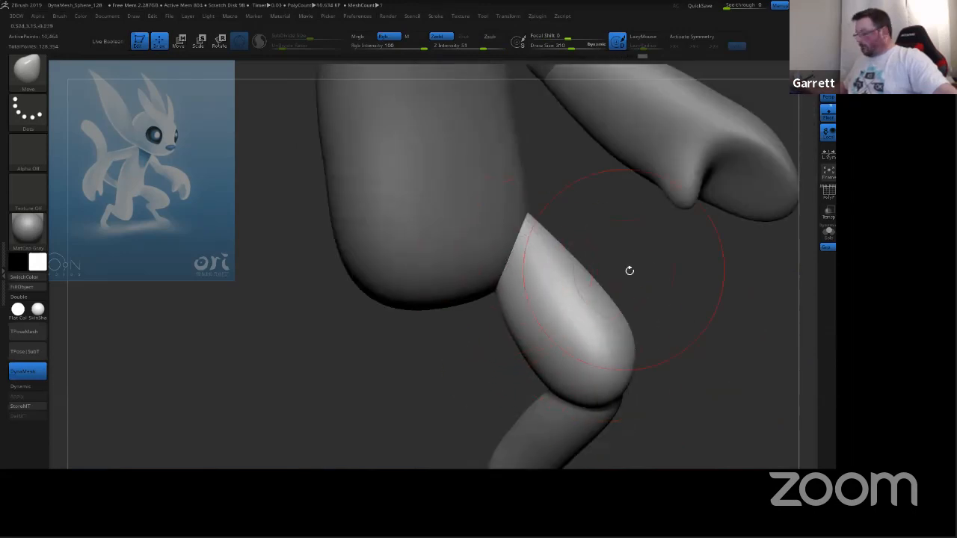
{"action": "left_click_drag", "start_coordinate": [630, 270], "coordinate": [628, 305]}
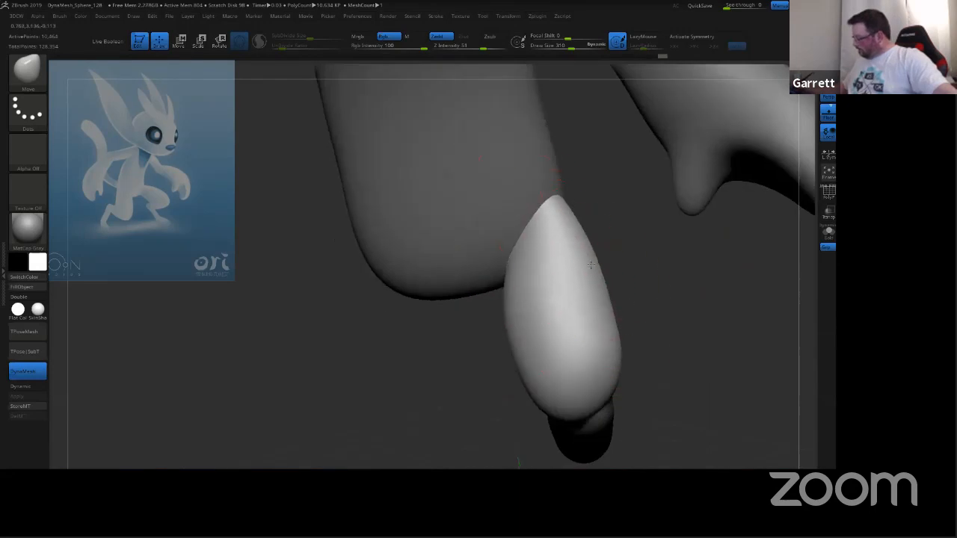
{"action": "left_click_drag", "start_coordinate": [650, 316], "coordinate": [540, 254]}
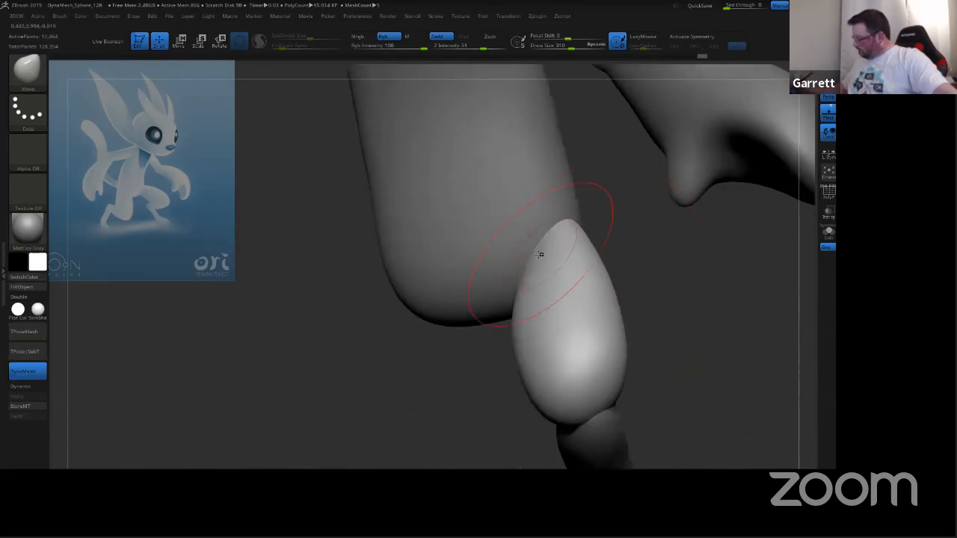
{"action": "left_click_drag", "start_coordinate": [658, 279], "coordinate": [690, 246]}
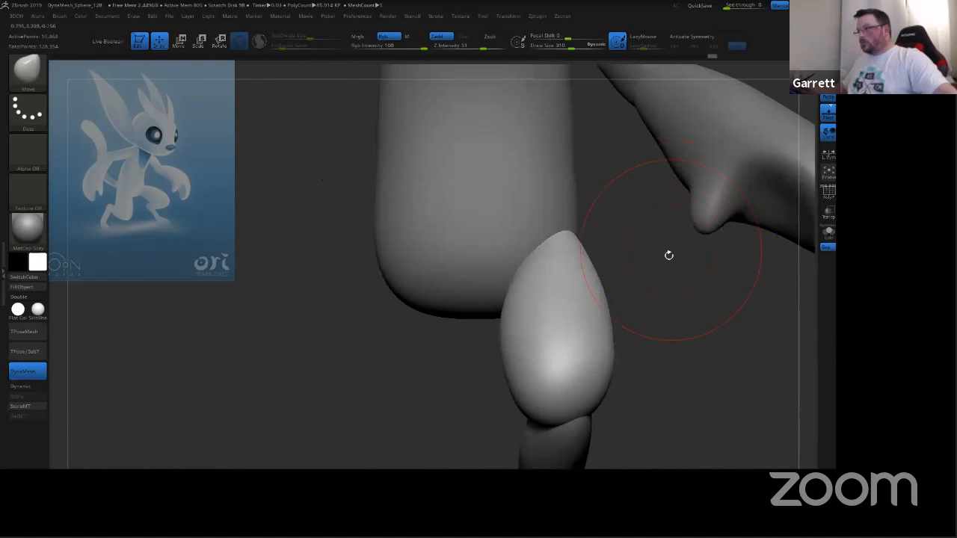
Step: Move the whole upper leg slightly outward from the torso
{"action": "left_click", "coordinate": [180, 40]}
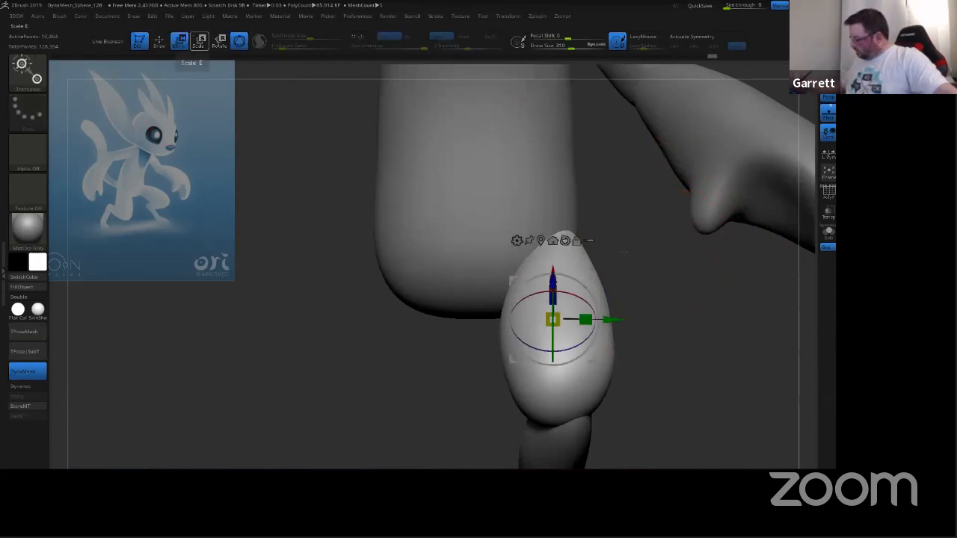
{"action": "left_click_drag", "start_coordinate": [612, 320], "coordinate": [632, 312]}
{"action": "mouse_move", "coordinate": [703, 297]}
{"action": "left_mouse_down"}
{"action": "mouse_move", "coordinate": [689, 314]}
{"action": "mouse_move", "coordinate": [652, 302]}
{"action": "left_mouse_up"}
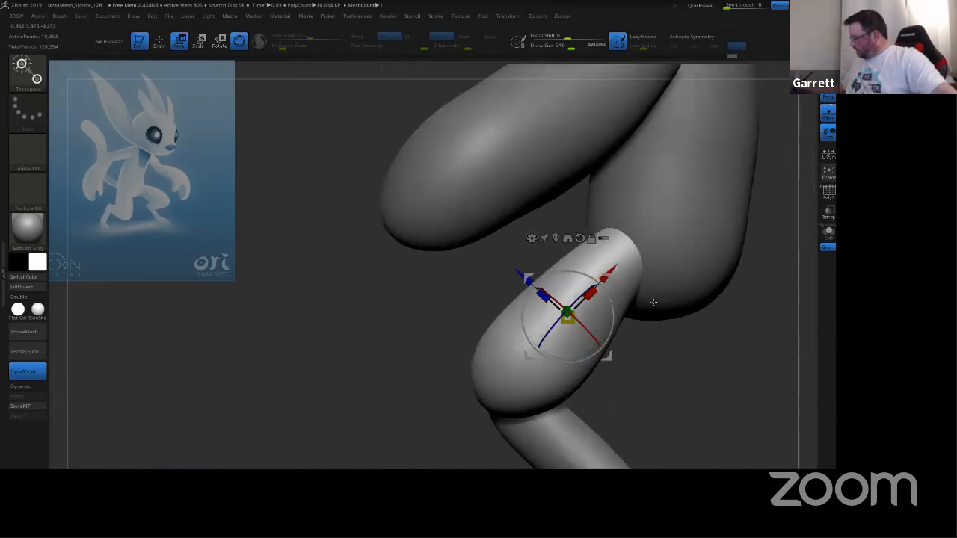
Step: Fill out the hip end of the upper leg, smooth the thigh's surface and update its DynaMesh
{"action": "left_click", "coordinate": [159, 41]}
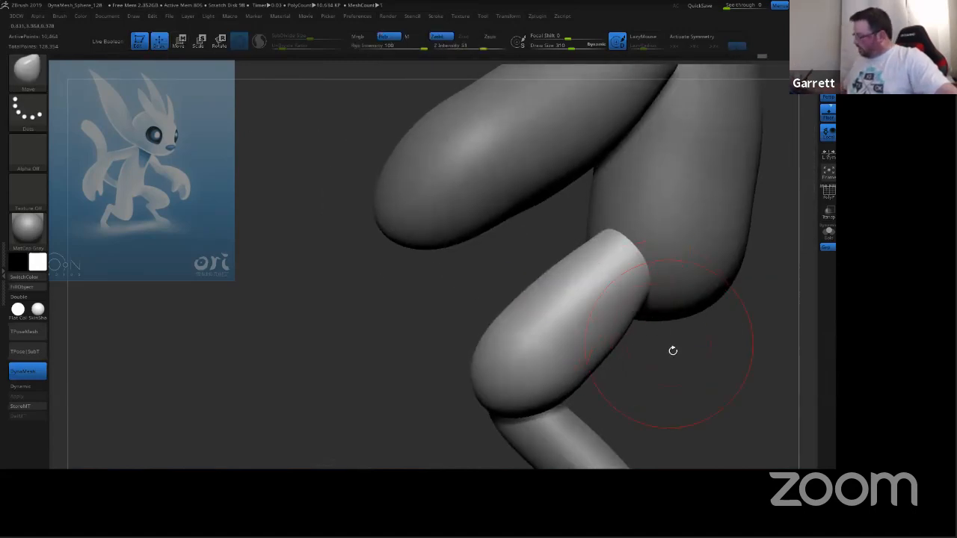
{"action": "mouse_move", "coordinate": [673, 349]}
{"action": "left_mouse_down"}
{"action": "mouse_move", "coordinate": [745, 357]}
{"action": "mouse_move", "coordinate": [700, 309]}
{"action": "left_mouse_up"}
{"action": "left_click_drag", "start_coordinate": [580, 338], "coordinate": [578, 354], "text": "shift"}
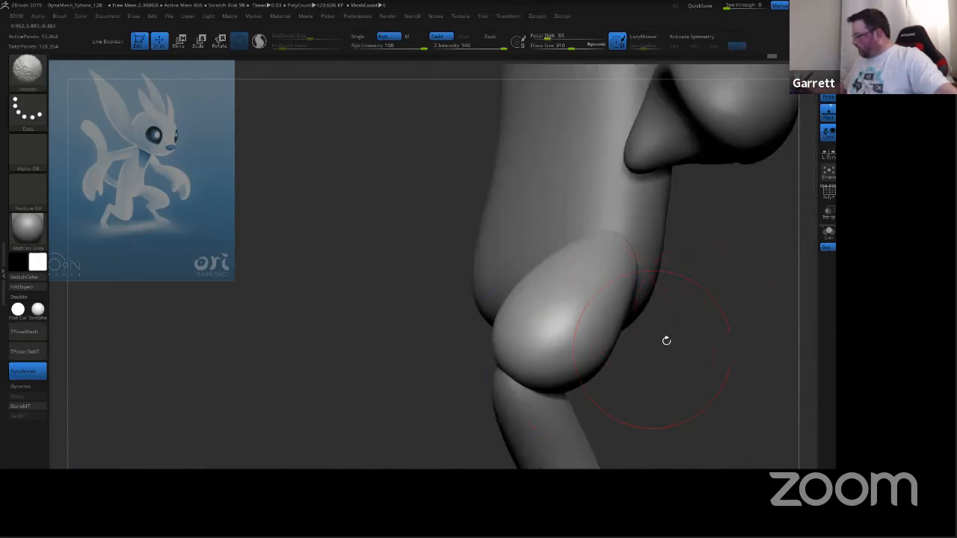
{"action": "left_click_drag", "start_coordinate": [666, 337], "coordinate": [713, 336]}
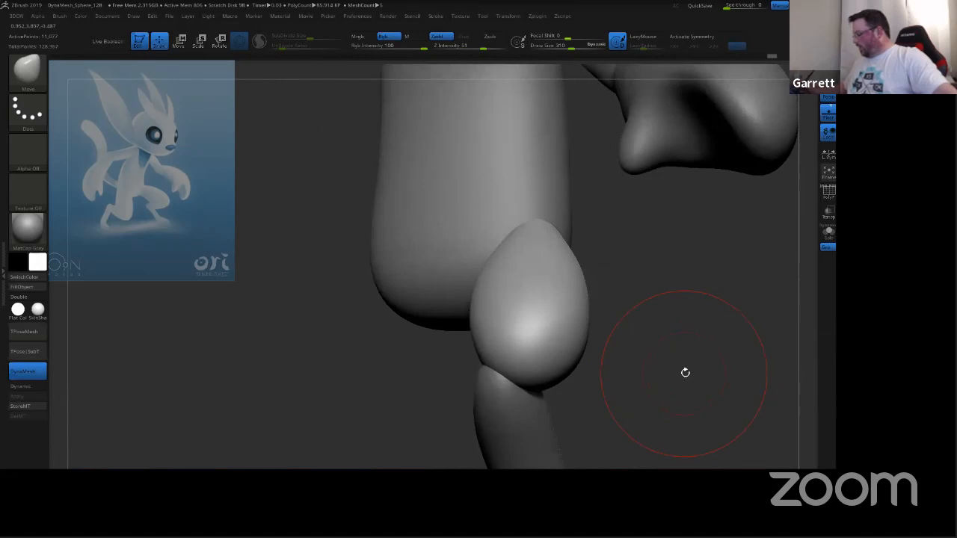
{"action": "mouse_move", "coordinate": [685, 372]}
{"action": "left_mouse_down"}
{"action": "mouse_move", "coordinate": [702, 379]}
{"action": "mouse_move", "coordinate": [673, 372]}
{"action": "left_mouse_up"}
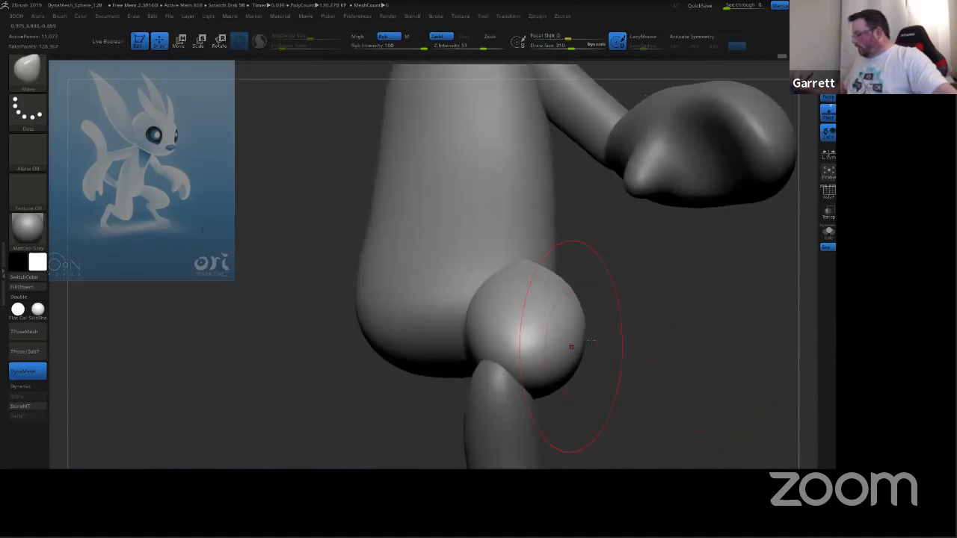
Step: Shift the lower leg outward beneath the knee end of the thigh and tilt it slightly
{"action": "mouse_move", "coordinate": [653, 321]}
{"action": "left_mouse_down"}
{"action": "mouse_move", "coordinate": [658, 314]}
{"action": "mouse_move", "coordinate": [643, 316]}
{"action": "left_mouse_up"}
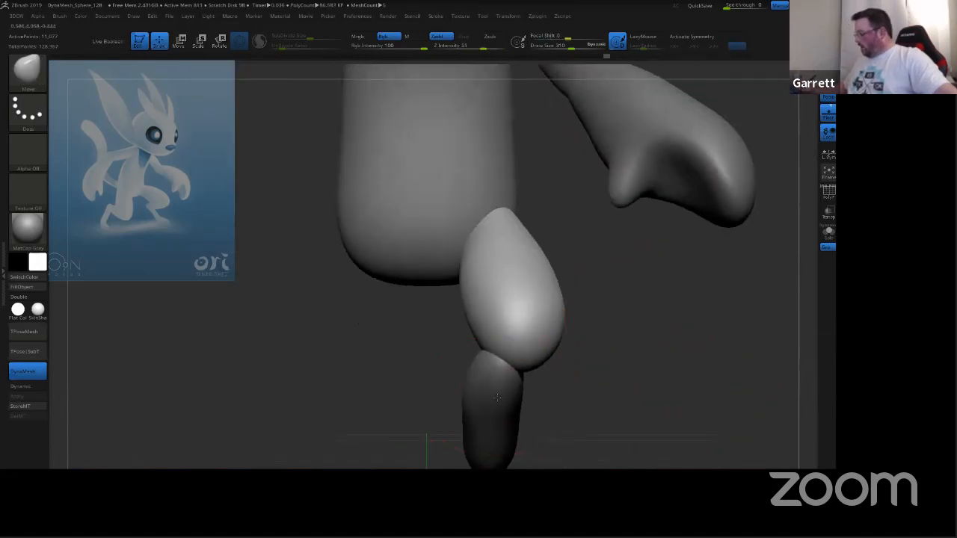
{"action": "left_click", "coordinate": [488, 457], "text": "alt"}
{"action": "key", "text": "w"}
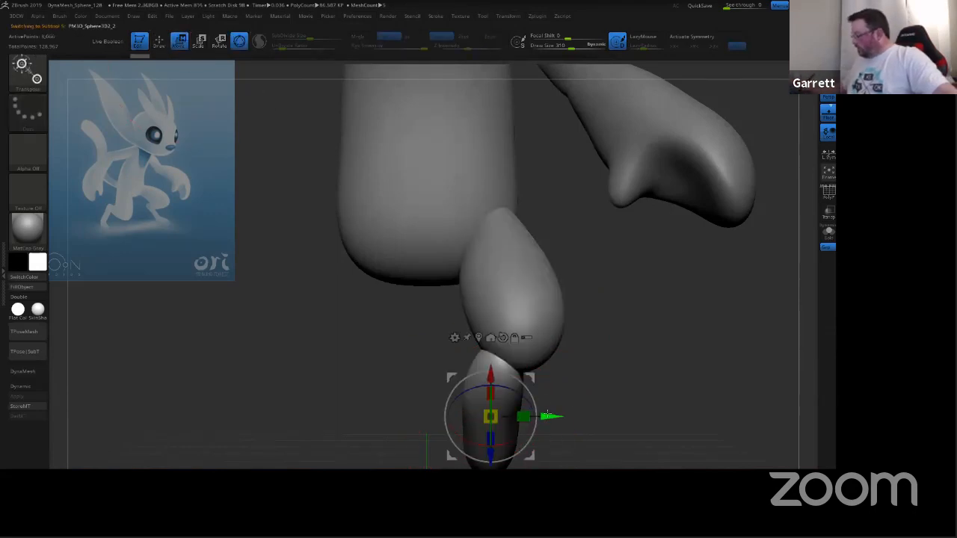
{"action": "left_click_drag", "start_coordinate": [576, 416], "coordinate": [574, 415]}
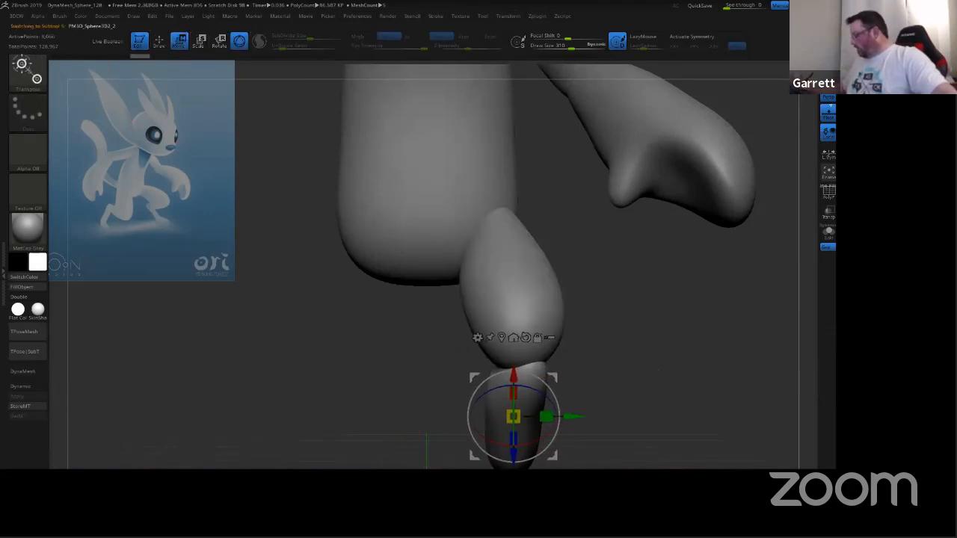
{"action": "mouse_move", "coordinate": [658, 369]}
{"action": "left_mouse_down"}
{"action": "mouse_move", "coordinate": [624, 354]}
{"action": "mouse_move", "coordinate": [658, 369]}
{"action": "left_mouse_up"}
{"action": "left_click_drag", "start_coordinate": [535, 389], "coordinate": [542, 393]}
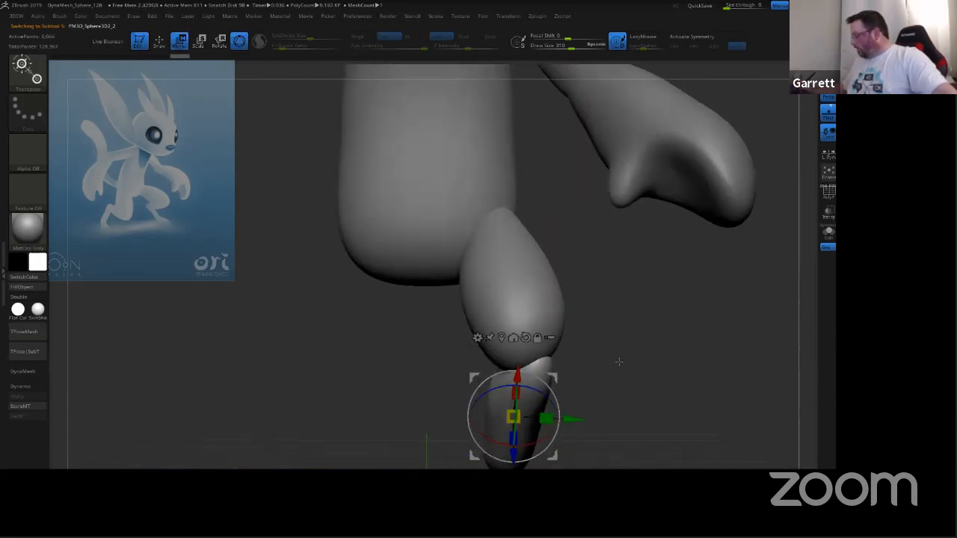
{"action": "left_click_drag", "start_coordinate": [653, 353], "coordinate": [584, 374]}
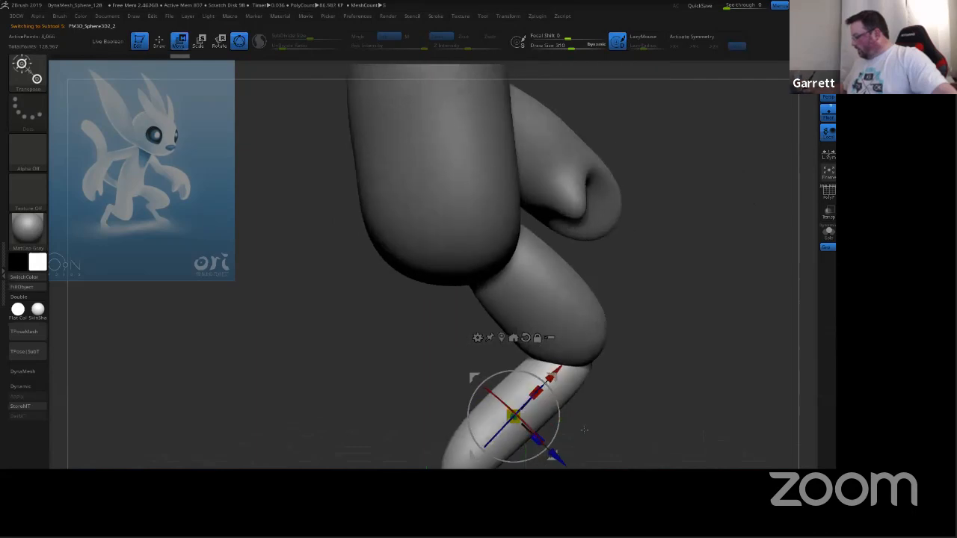
{"action": "left_click_drag", "start_coordinate": [563, 461], "coordinate": [558, 457]}
{"action": "left_click_drag", "start_coordinate": [651, 391], "coordinate": [567, 401]}
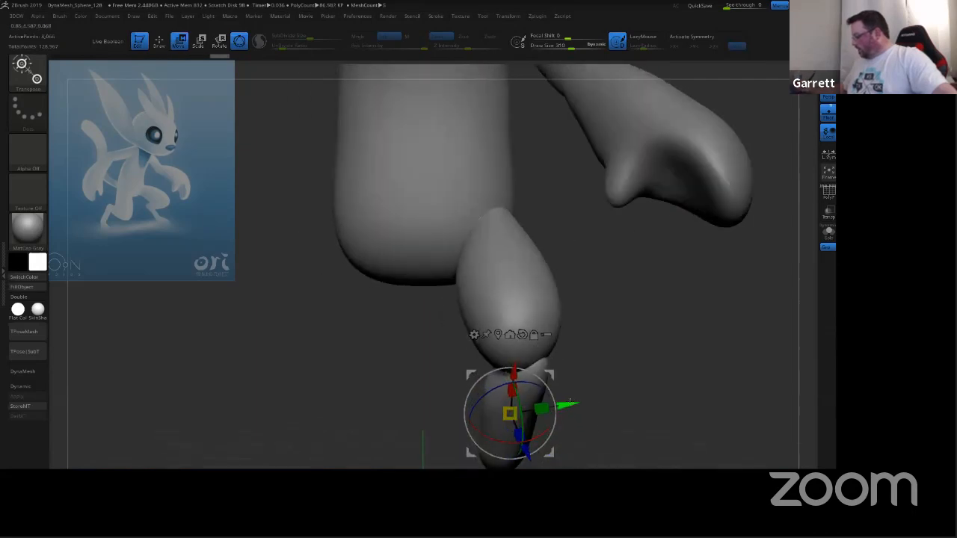
{"action": "mouse_move", "coordinate": [616, 372]}
{"action": "left_mouse_down"}
{"action": "mouse_move", "coordinate": [583, 382]}
{"action": "mouse_move", "coordinate": [616, 371]}
{"action": "left_mouse_up"}
Step: Select the upper leg and rotate it slightly upward at the knee in the side view
{"action": "left_click", "coordinate": [537, 287], "text": "alt"}
{"action": "right_click_drag", "start_coordinate": [641, 350], "coordinate": [630, 294], "text": "ctrl"}
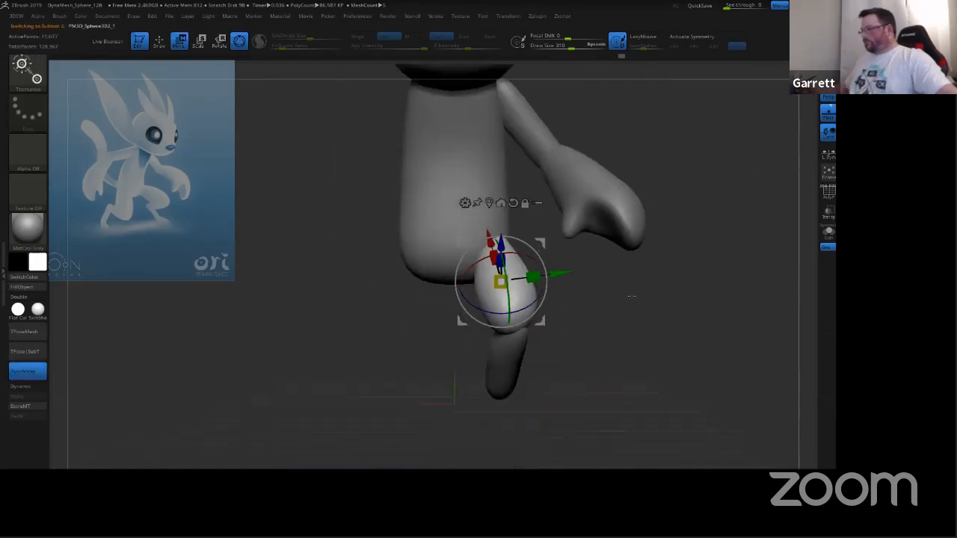
{"action": "left_click_drag", "start_coordinate": [613, 336], "coordinate": [651, 295]}
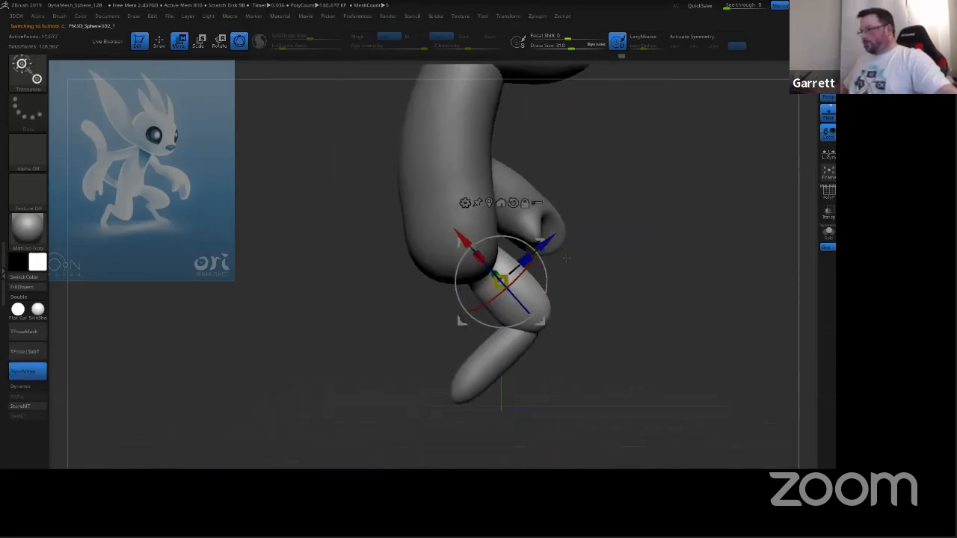
{"action": "left_click_drag", "start_coordinate": [547, 275], "coordinate": [553, 238]}
{"action": "key", "text": "ctrl+z"}
{"action": "left_click_drag", "start_coordinate": [546, 278], "coordinate": [547, 235]}
{"action": "left_click_drag", "start_coordinate": [635, 238], "coordinate": [662, 285]}
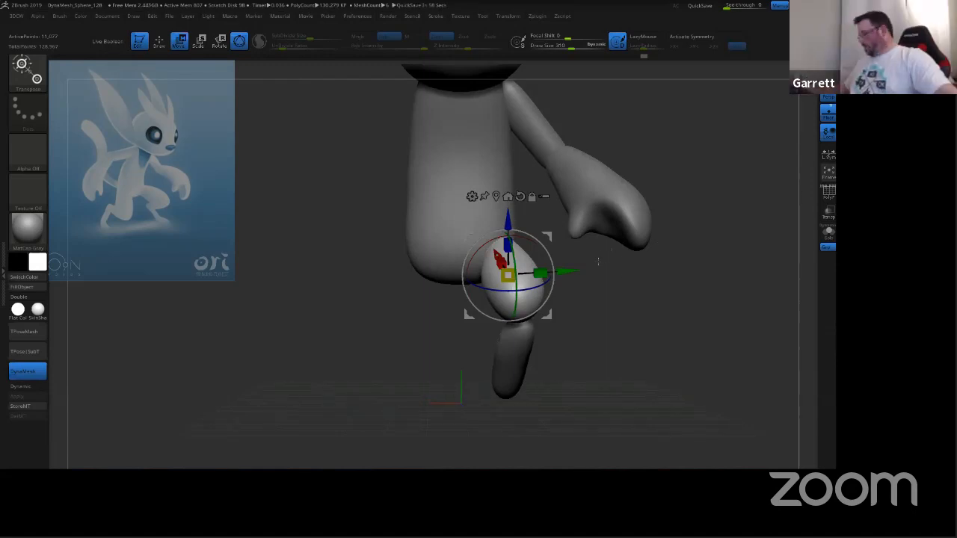
Step: Examine how the upper leg sits against the torso and lower leg from several angles
{"action": "left_click_drag", "start_coordinate": [605, 323], "coordinate": [553, 343]}
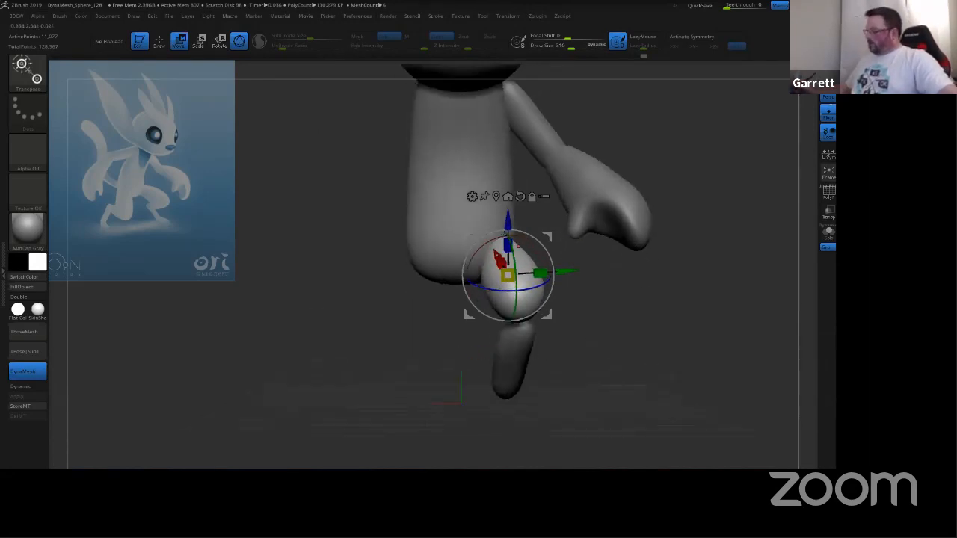
{"action": "right_click_drag", "start_coordinate": [601, 314], "coordinate": [592, 357], "text": "ctrl"}
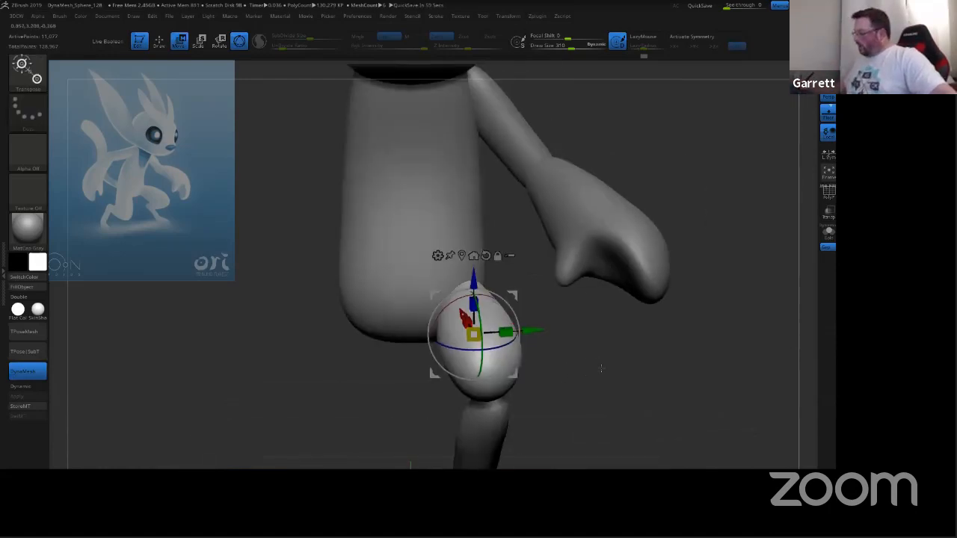
{"action": "left_click_drag", "start_coordinate": [601, 368], "coordinate": [663, 238]}
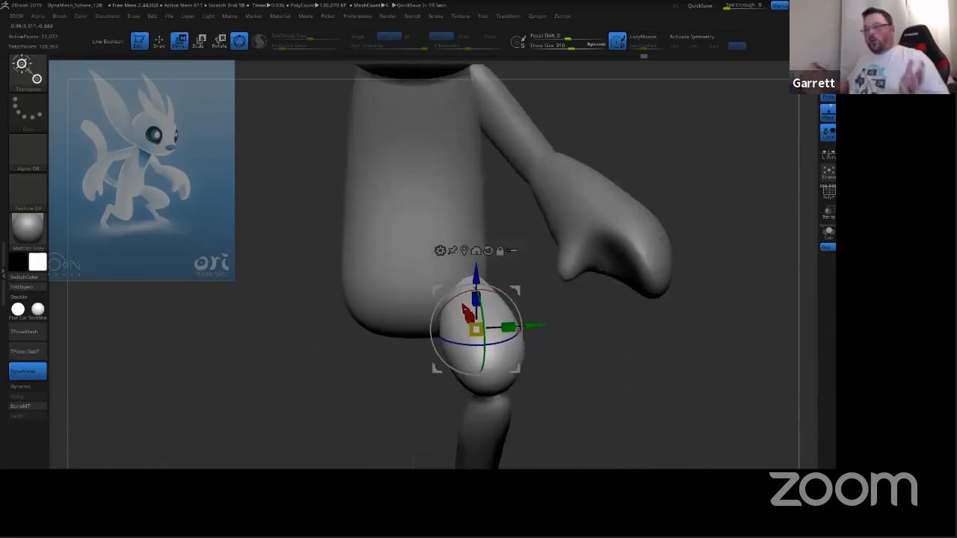
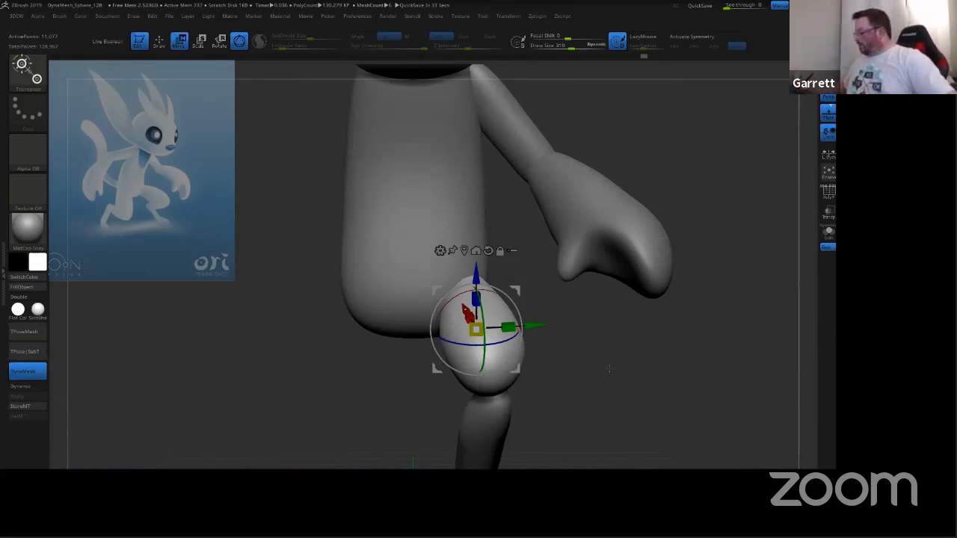
{"action": "mouse_move", "coordinate": [609, 369]}
{"action": "left_mouse_down"}
{"action": "mouse_move", "coordinate": [638, 346]}
{"action": "mouse_move", "coordinate": [610, 368]}
{"action": "left_mouse_up"}
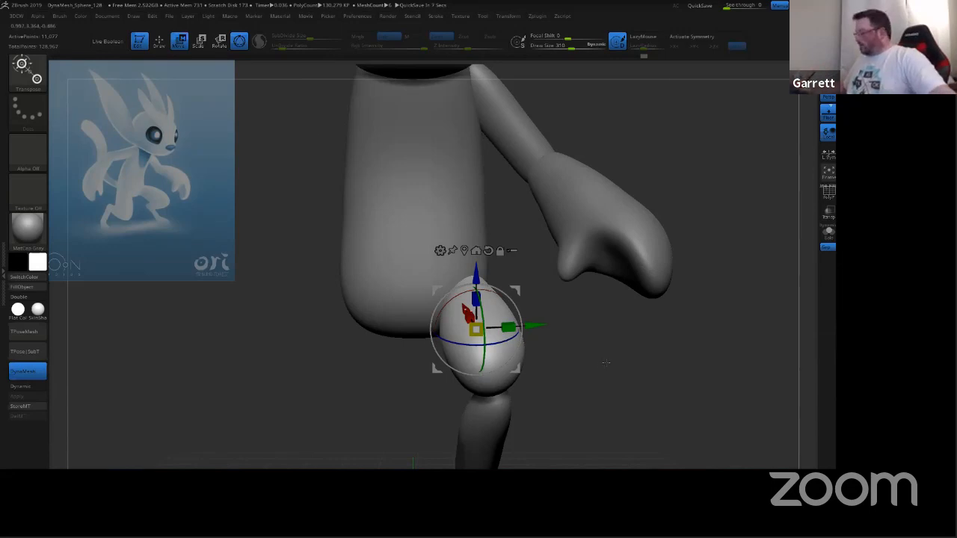
{"action": "left_click_drag", "start_coordinate": [605, 363], "coordinate": [639, 272]}
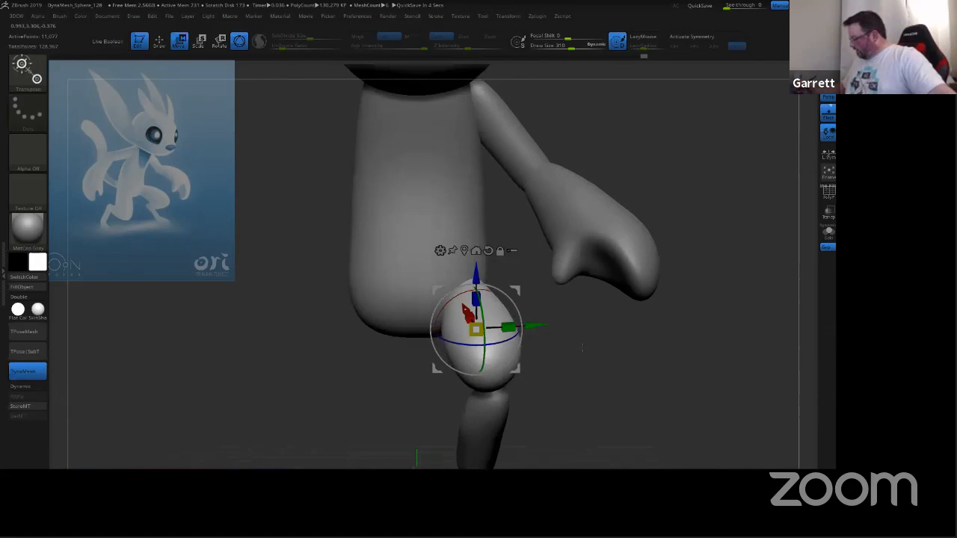
{"action": "left_click_drag", "start_coordinate": [565, 325], "coordinate": [634, 272]}
{"action": "left_click_drag", "start_coordinate": [628, 319], "coordinate": [624, 272]}
{"action": "left_click_drag", "start_coordinate": [622, 323], "coordinate": [624, 296]}
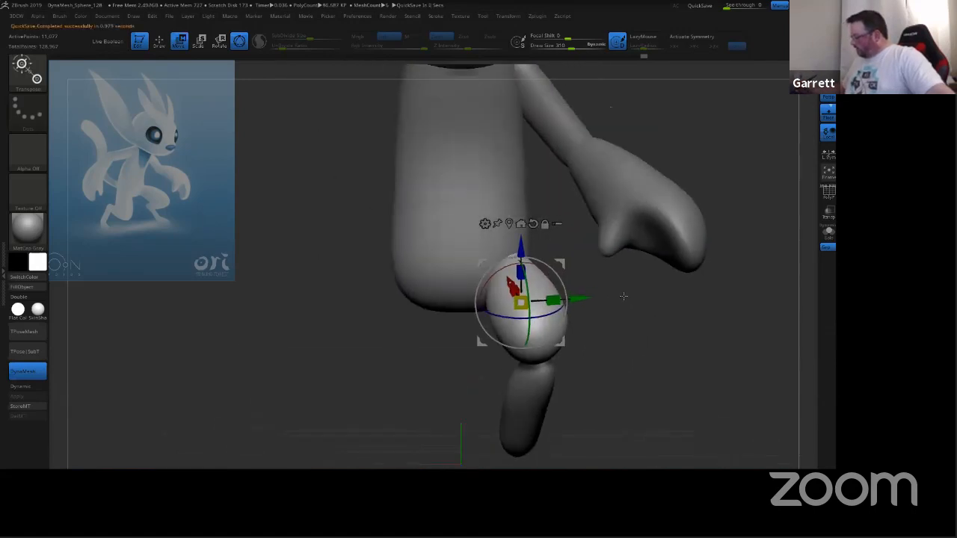
{"action": "right_click_drag", "start_coordinate": [624, 305], "coordinate": [621, 332], "text": "ctrl"}
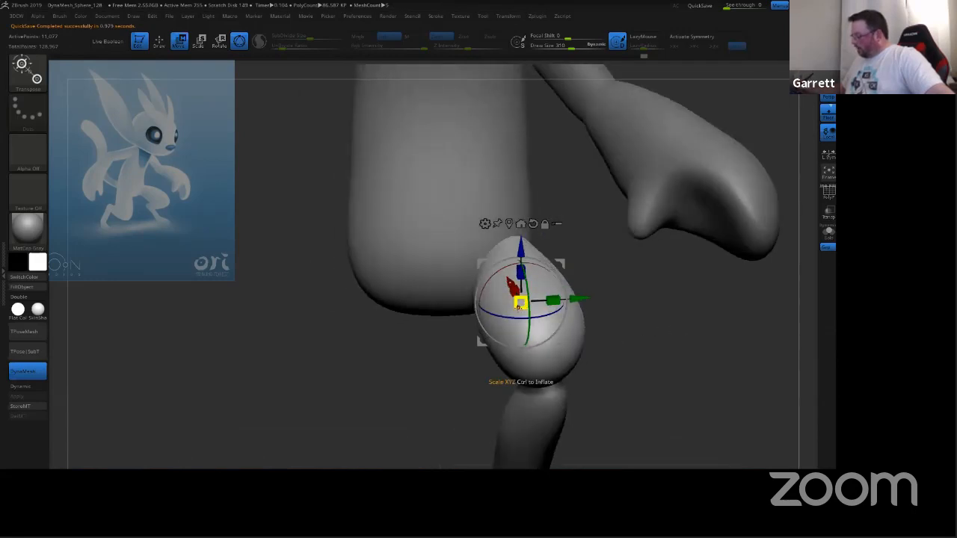
Step: Try to transform the upper leg around its gizmo, starting with a uniform scale, and undo the attempts
{"action": "left_click_drag", "start_coordinate": [519, 306], "coordinate": [568, 299]}
{"action": "left_click_drag", "start_coordinate": [506, 342], "coordinate": [429, 380]}
{"action": "key", "text": "ctrl+z"}
{"action": "left_click_drag", "start_coordinate": [732, 310], "coordinate": [756, 305]}
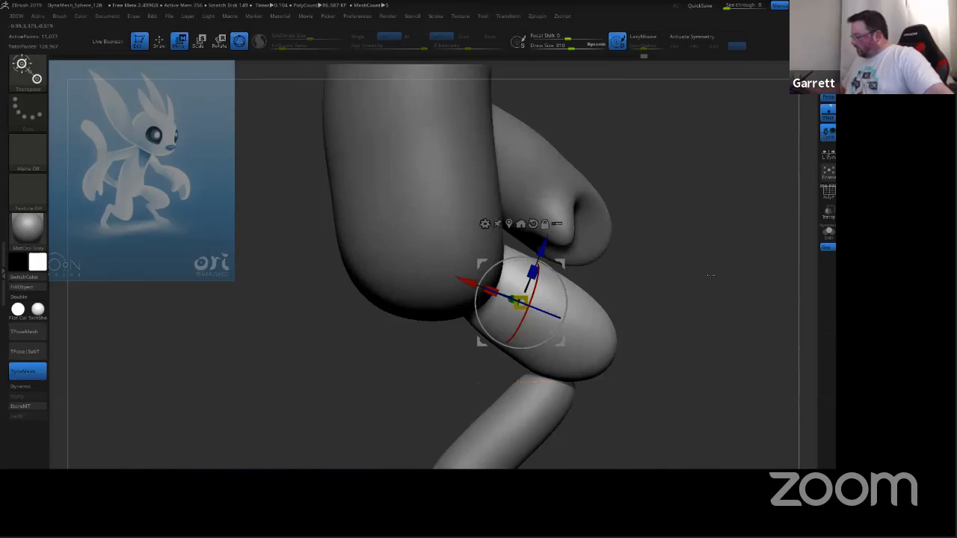
{"action": "left_click_drag", "start_coordinate": [710, 276], "coordinate": [664, 272]}
{"action": "left_click", "coordinate": [544, 224]}
{"action": "left_click_drag", "start_coordinate": [560, 264], "coordinate": [625, 311]}
{"action": "left_click", "coordinate": [608, 270]}
{"action": "left_click_drag", "start_coordinate": [585, 350], "coordinate": [626, 250]}
{"action": "key", "text": "ctrl+z"}
{"action": "key", "text": "ctrl+z"}
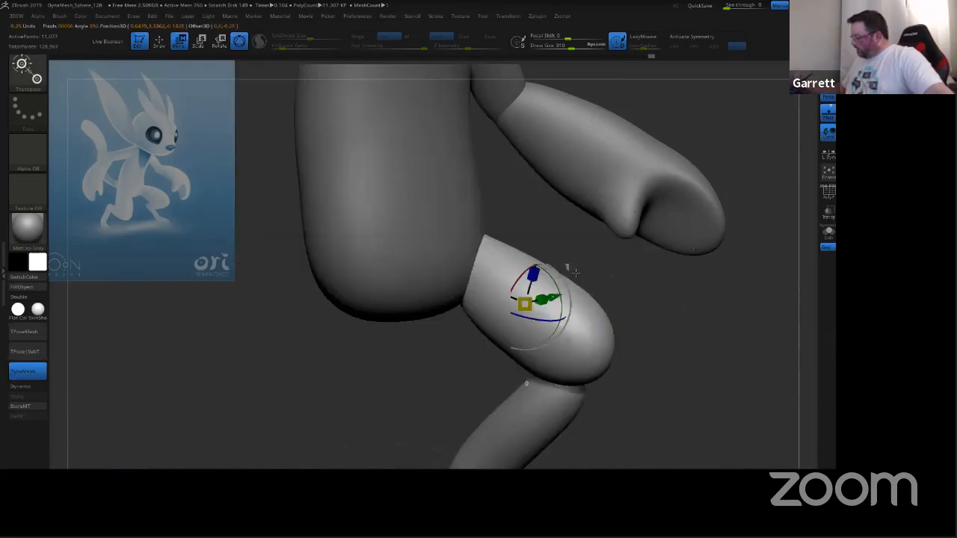
Step: Mirror and Weld the upper leg to the opposite side and try scaling the pair without symmetry
{"action": "left_click_drag", "start_coordinate": [702, 320], "coordinate": [625, 348]}
{"action": "key", "text": "space"}
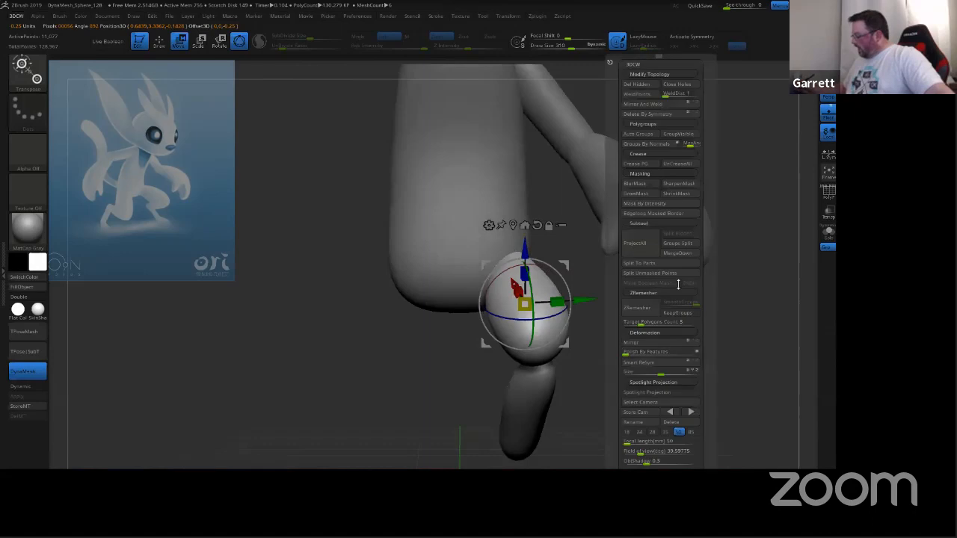
{"action": "left_click", "coordinate": [658, 103]}
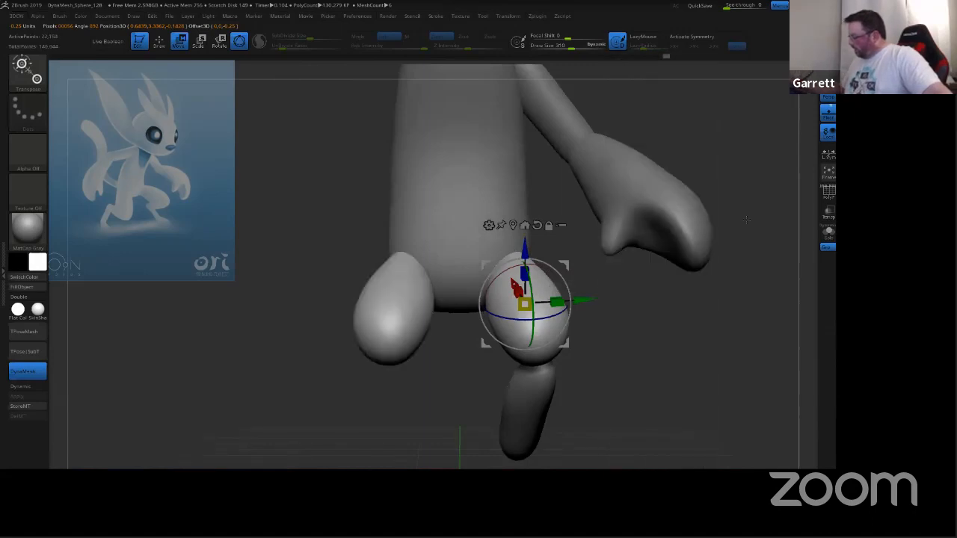
{"action": "left_click_drag", "start_coordinate": [673, 344], "coordinate": [684, 295]}
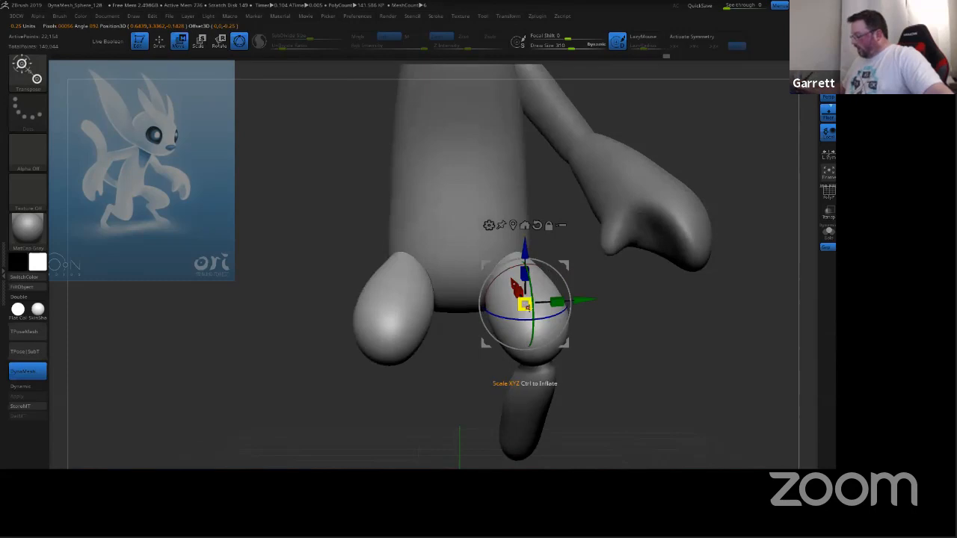
{"action": "left_click_drag", "start_coordinate": [526, 306], "coordinate": [589, 388]}
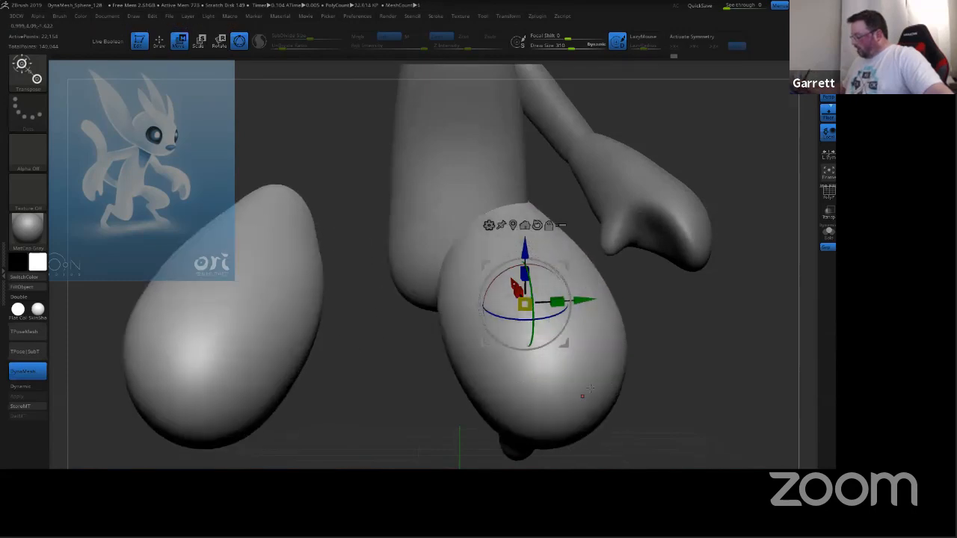
{"action": "key", "text": "ctrl+z"}
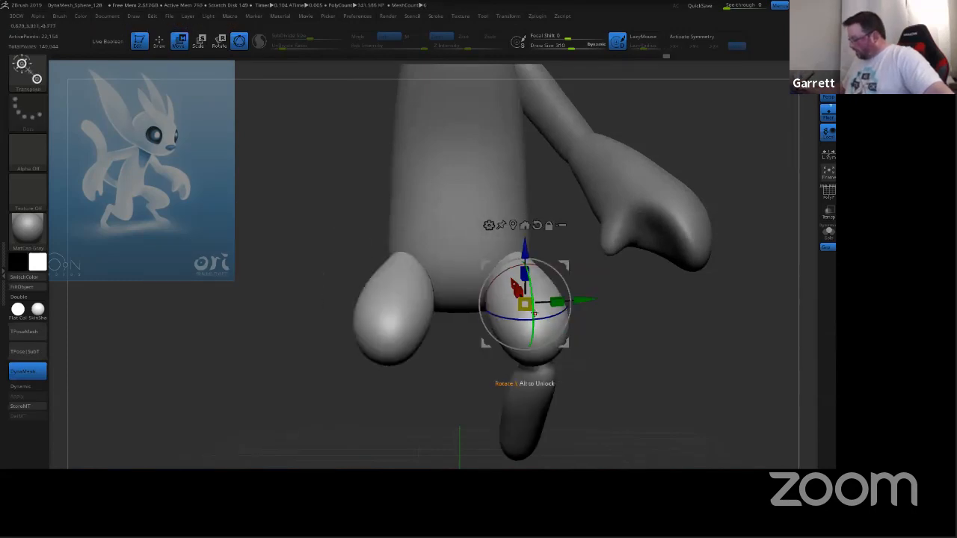
Step: Try scaling the mirrored upper legs with symmetry on, and undo both the scaling and the mirroring
{"action": "key", "text": "x"}
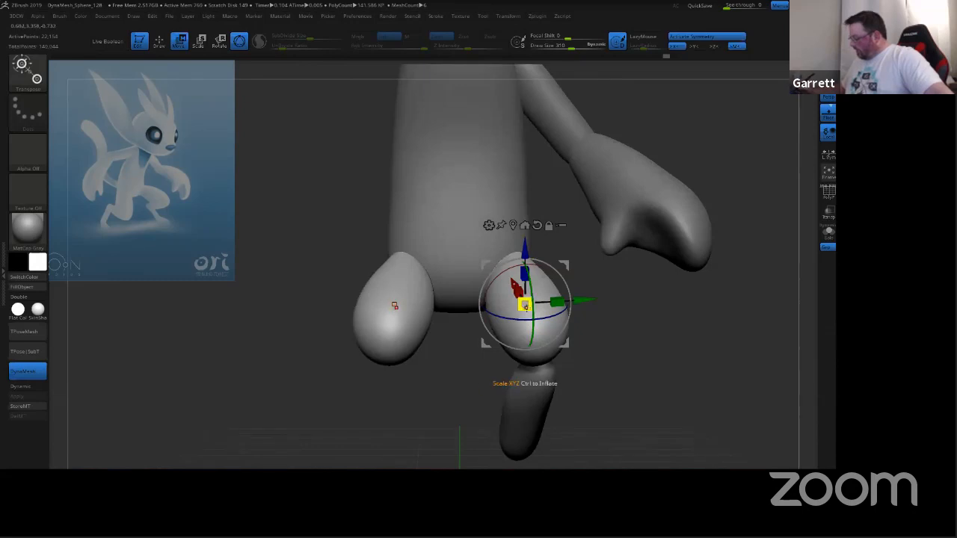
{"action": "left_click_drag", "start_coordinate": [525, 305], "coordinate": [605, 340]}
{"action": "key", "text": "ctrl+z"}
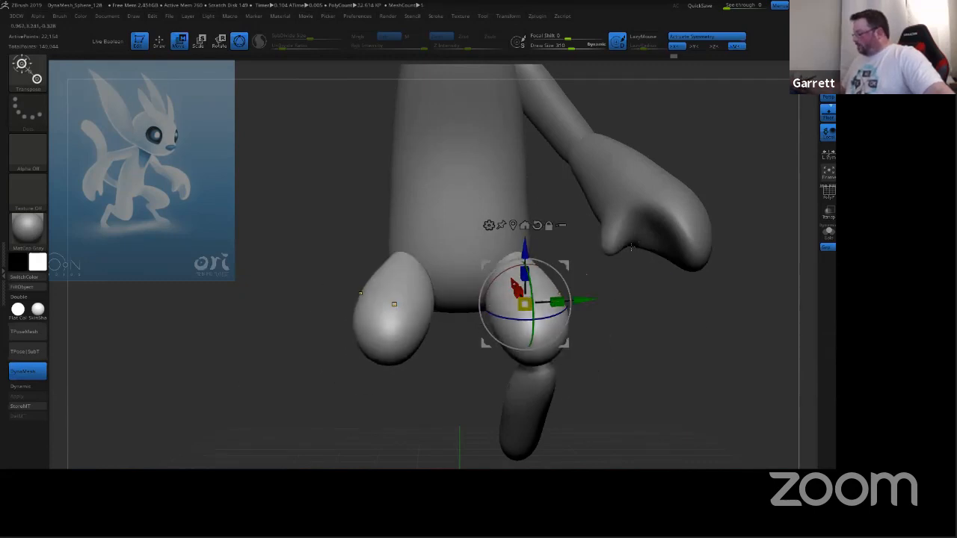
{"action": "key", "text": "ctrl+z"}
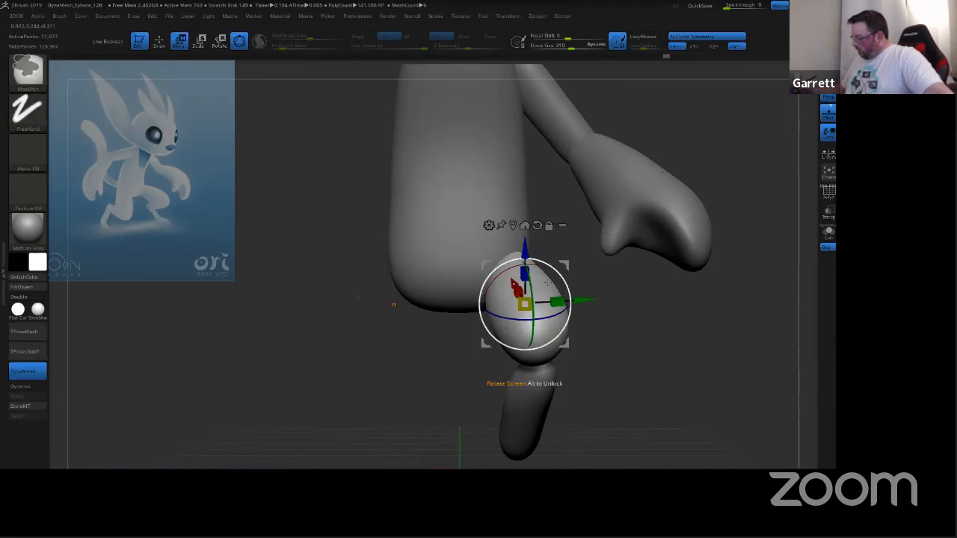
Step: Turn off symmetry and try uniformly scaling the single upper leg
{"action": "left_click_drag", "start_coordinate": [633, 339], "coordinate": [513, 359]}
{"action": "key", "text": "x"}
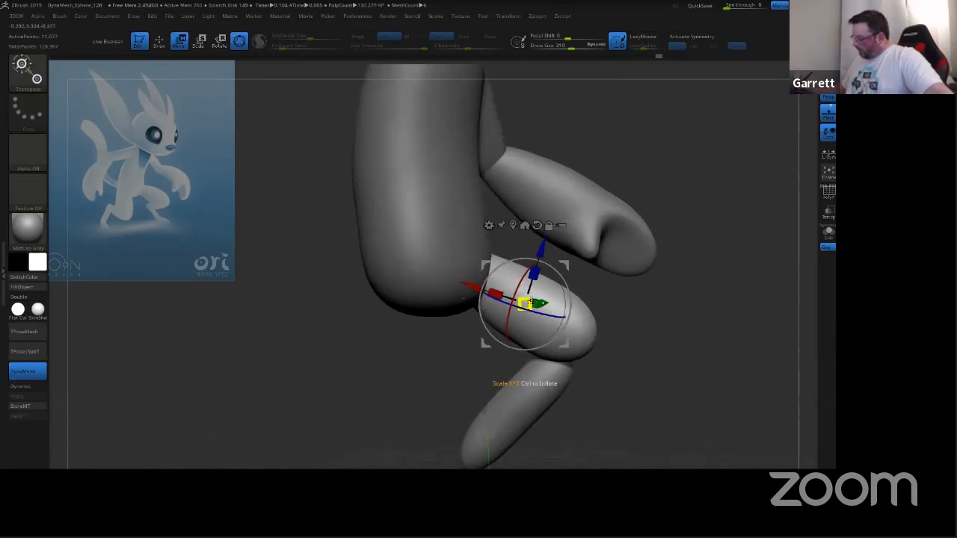
{"action": "mouse_move", "coordinate": [541, 306]}
{"action": "left_mouse_down"}
{"action": "mouse_move", "coordinate": [561, 283]}
{"action": "mouse_move", "coordinate": [571, 356]}
{"action": "left_mouse_up"}
{"action": "key", "text": "ctrl+z"}
{"action": "key", "text": "ctrl+z"}
{"action": "left_click_drag", "start_coordinate": [668, 350], "coordinate": [584, 349]}
{"action": "left_click_drag", "start_coordinate": [525, 303], "coordinate": [672, 343]}
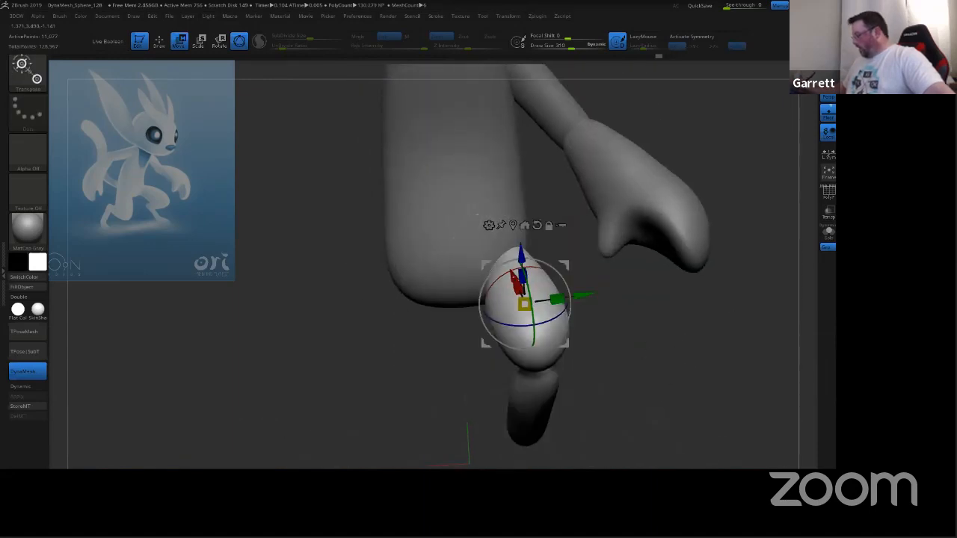
Step: Repeat the Mirror and Weld and symmetric scaling test on the upper leg, and undo it
{"action": "key", "text": "space"}
{"action": "left_click", "coordinate": [663, 106]}
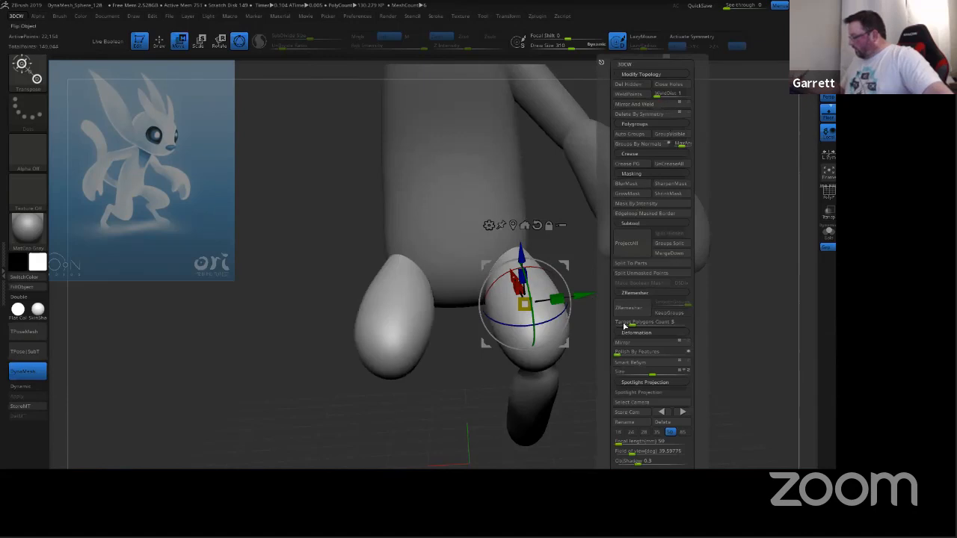
{"action": "key", "text": "x"}
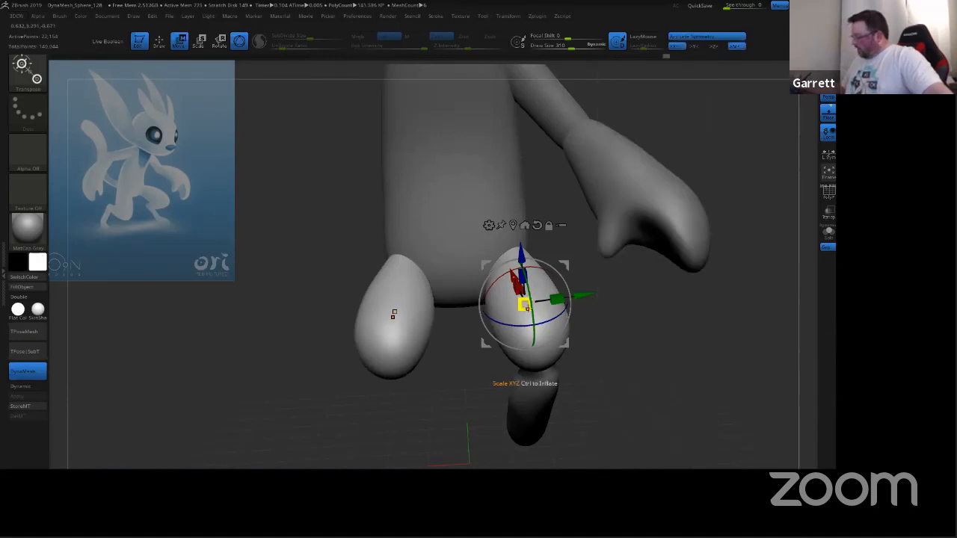
{"action": "mouse_move", "coordinate": [527, 307]}
{"action": "left_mouse_down"}
{"action": "mouse_move", "coordinate": [542, 323]}
{"action": "mouse_move", "coordinate": [536, 306]}
{"action": "mouse_move", "coordinate": [532, 318]}
{"action": "left_mouse_up"}
{"action": "key", "text": "ctrl+z"}
{"action": "key", "text": "ctrl+z"}
{"action": "left_click_drag", "start_coordinate": [586, 394], "coordinate": [583, 329]}
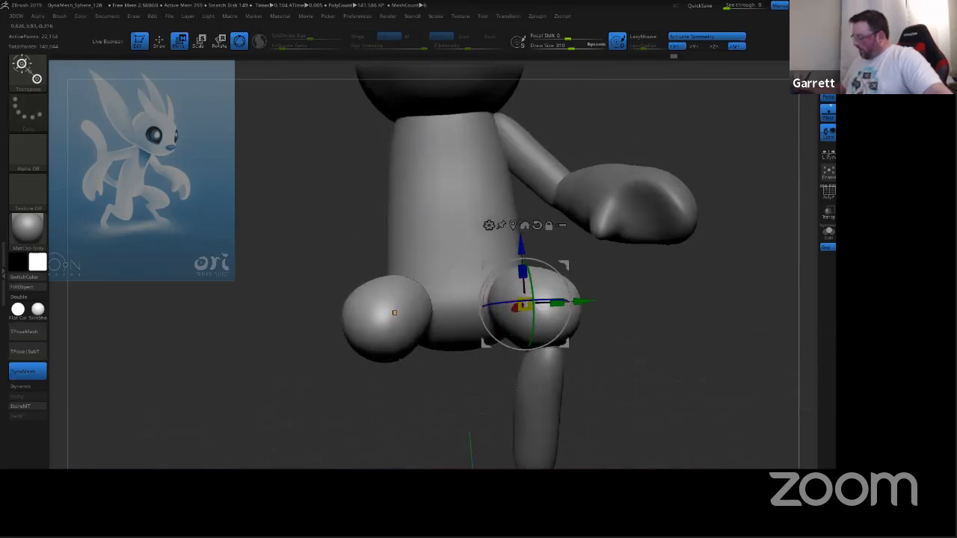
{"action": "left_click_drag", "start_coordinate": [614, 334], "coordinate": [640, 375]}
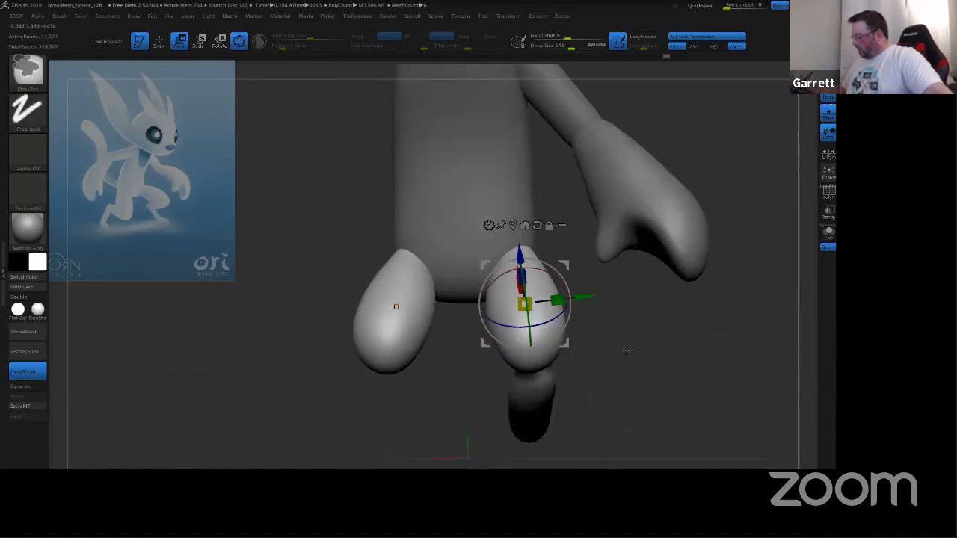
{"action": "key", "text": "x"}
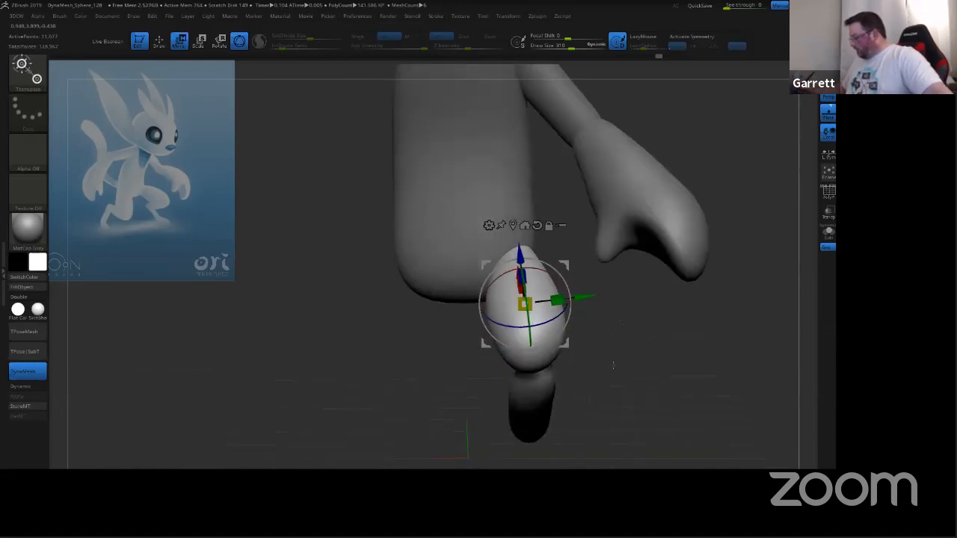
Step: Reshape the upper leg into a fuller, rounder form with the Move brush at a Draw Size of 342
{"action": "mouse_move", "coordinate": [613, 365]}
{"action": "left_mouse_down"}
{"action": "mouse_move", "coordinate": [641, 353]}
{"action": "mouse_move", "coordinate": [637, 322]}
{"action": "mouse_move", "coordinate": [631, 369]}
{"action": "mouse_move", "coordinate": [643, 370]}
{"action": "mouse_move", "coordinate": [625, 363]}
{"action": "mouse_move", "coordinate": [632, 399]}
{"action": "mouse_move", "coordinate": [675, 379]}
{"action": "mouse_move", "coordinate": [647, 372]}
{"action": "mouse_move", "coordinate": [653, 378]}
{"action": "mouse_move", "coordinate": [653, 334]}
{"action": "mouse_move", "coordinate": [639, 347]}
{"action": "left_mouse_up"}
{"action": "left_click", "coordinate": [161, 43]}
{"action": "key", "text": "s"}
{"action": "mouse_move", "coordinate": [544, 342]}
{"action": "left_mouse_down"}
{"action": "mouse_move", "coordinate": [514, 361]}
{"action": "mouse_move", "coordinate": [554, 371]}
{"action": "mouse_move", "coordinate": [559, 397]}
{"action": "mouse_move", "coordinate": [550, 395]}
{"action": "mouse_move", "coordinate": [561, 411]}
{"action": "left_mouse_up"}
{"action": "key", "text": "s"}
{"action": "left_click_drag", "start_coordinate": [584, 369], "coordinate": [587, 356]}
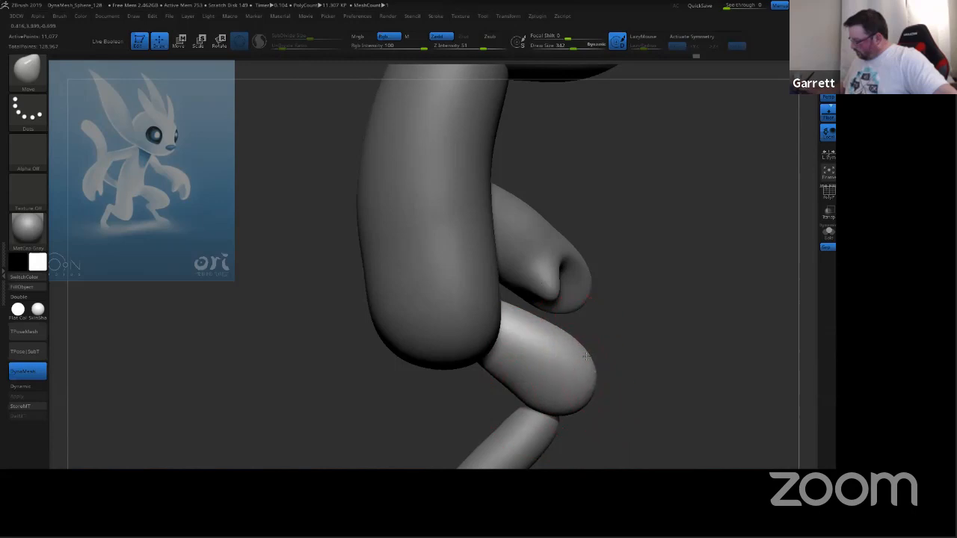
Step: Update the upper leg's DynaMesh and refine its contour around the knee with the Move brush
{"action": "left_click_drag", "start_coordinate": [663, 368], "coordinate": [615, 387]}
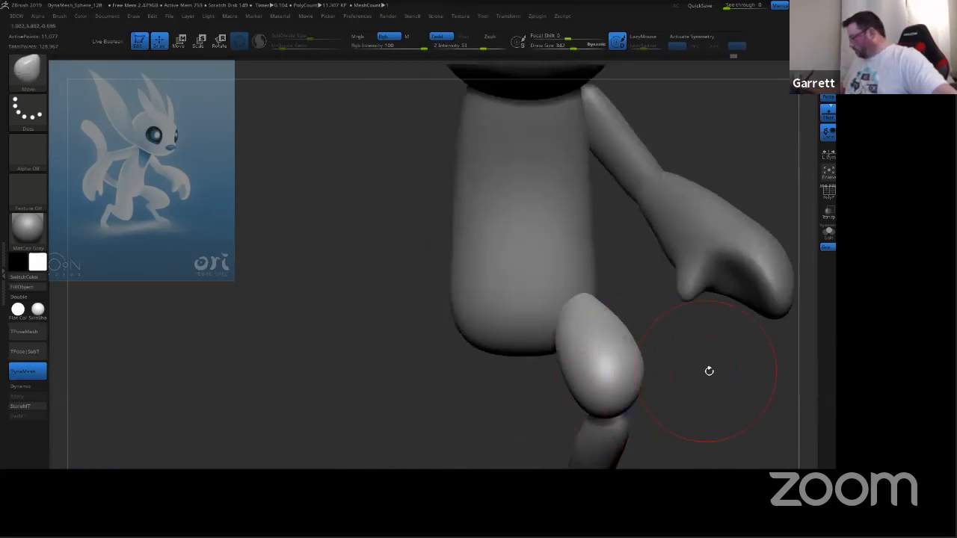
{"action": "mouse_move", "coordinate": [709, 369]}
{"action": "left_mouse_down"}
{"action": "mouse_move", "coordinate": [699, 396]}
{"action": "mouse_move", "coordinate": [730, 350]}
{"action": "mouse_move", "coordinate": [611, 361]}
{"action": "left_mouse_up"}
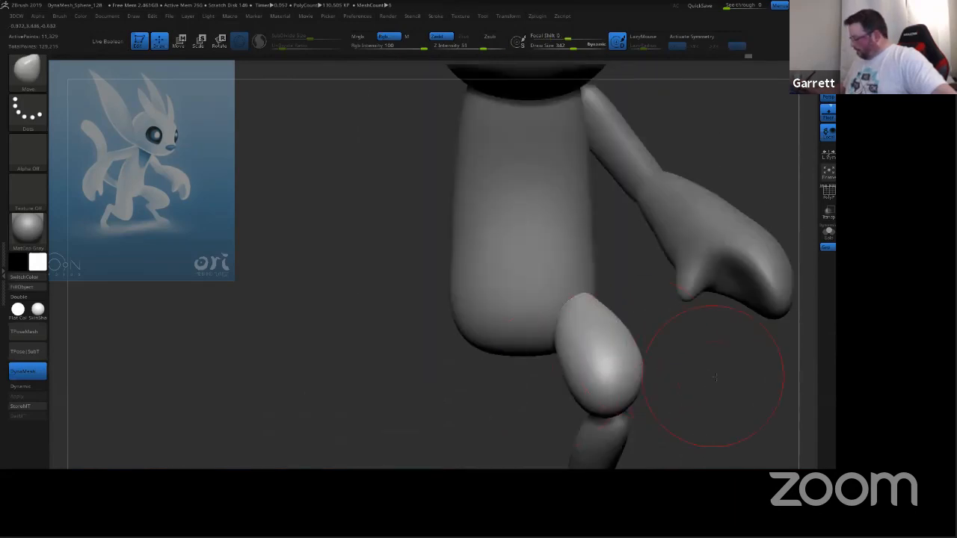
{"action": "left_click_drag", "start_coordinate": [714, 377], "coordinate": [647, 294]}
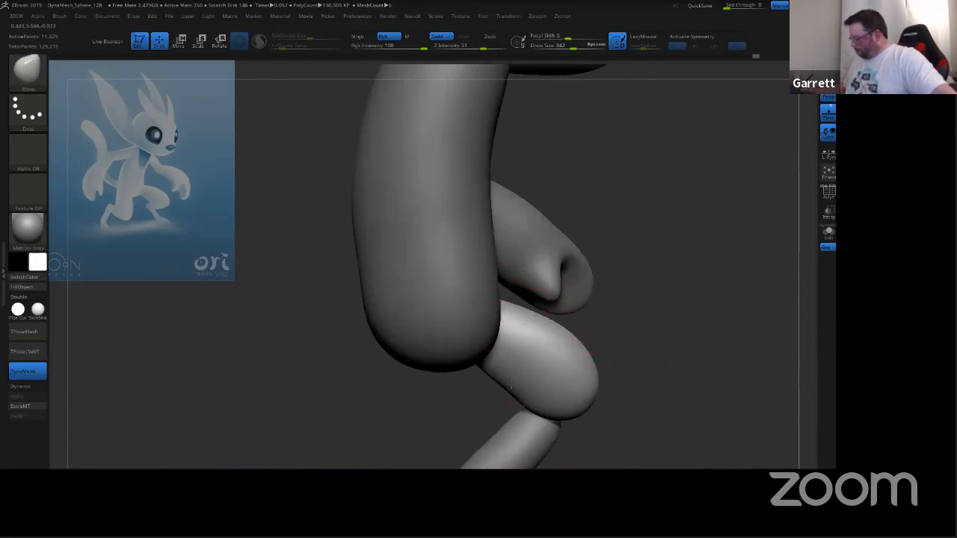
{"action": "mouse_move", "coordinate": [690, 354]}
{"action": "left_mouse_down"}
{"action": "mouse_move", "coordinate": [688, 367]}
{"action": "mouse_move", "coordinate": [593, 366]}
{"action": "left_mouse_up"}
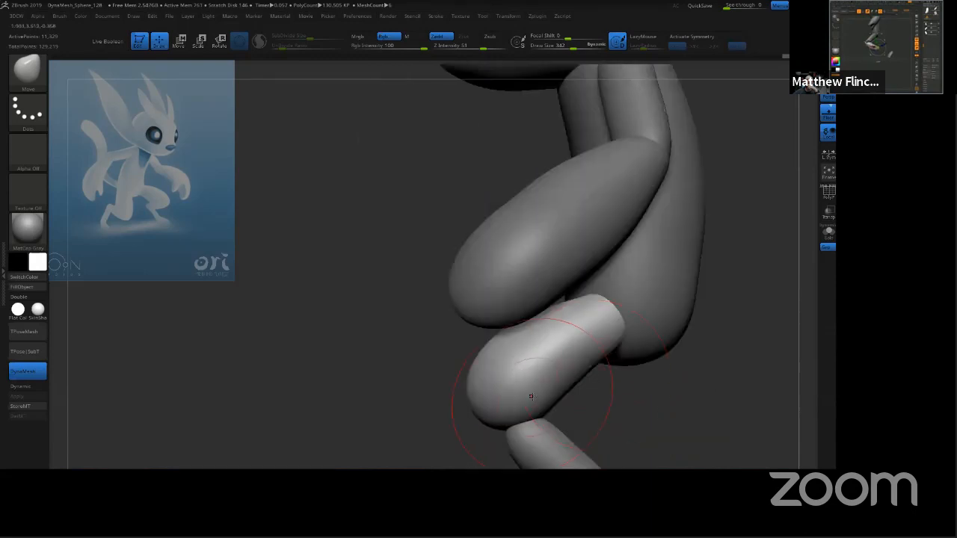
Step: Duplicate the lower leg subtool, then rotate the copy to slope down and forward below the original
{"action": "mouse_move", "coordinate": [637, 395]}
{"action": "left_mouse_down"}
{"action": "mouse_move", "coordinate": [588, 391]}
{"action": "mouse_move", "coordinate": [649, 329]}
{"action": "mouse_move", "coordinate": [599, 327]}
{"action": "left_mouse_up"}
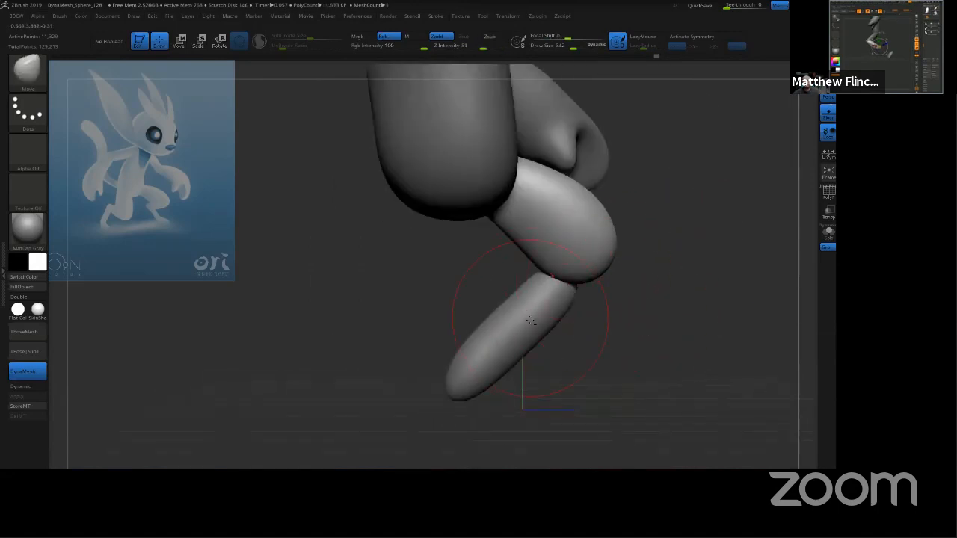
{"action": "left_click", "coordinate": [484, 364], "text": "alt"}
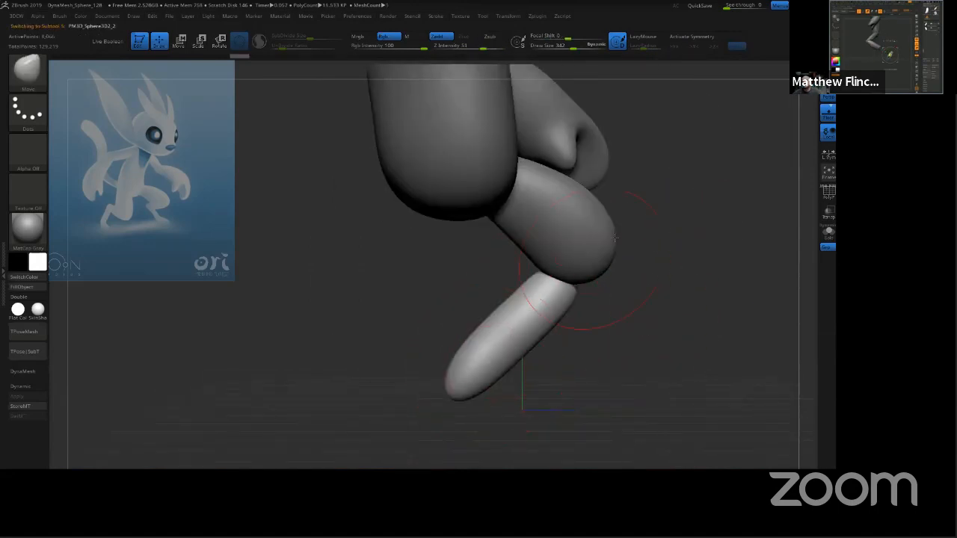
{"action": "left_click", "coordinate": [187, 44]}
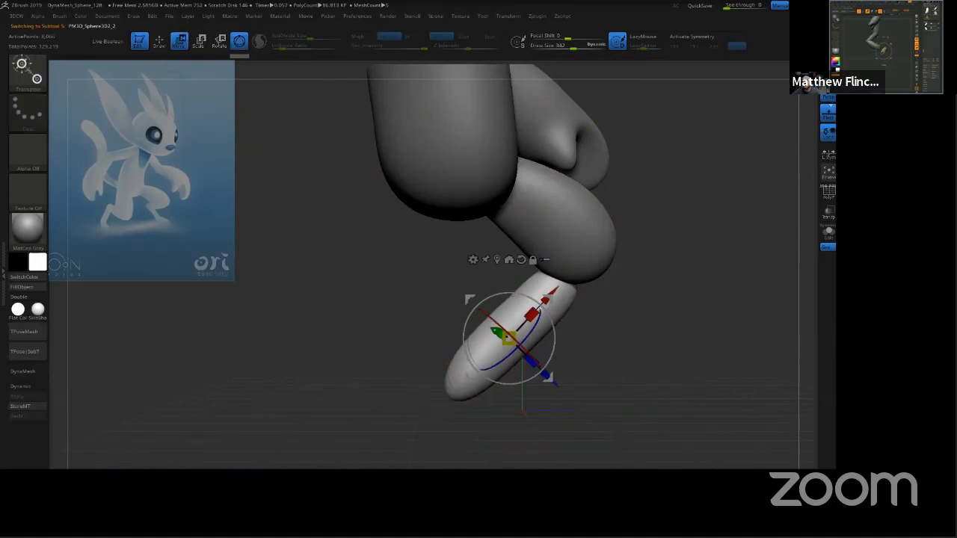
{"action": "left_click_drag", "start_coordinate": [554, 292], "coordinate": [576, 274]}
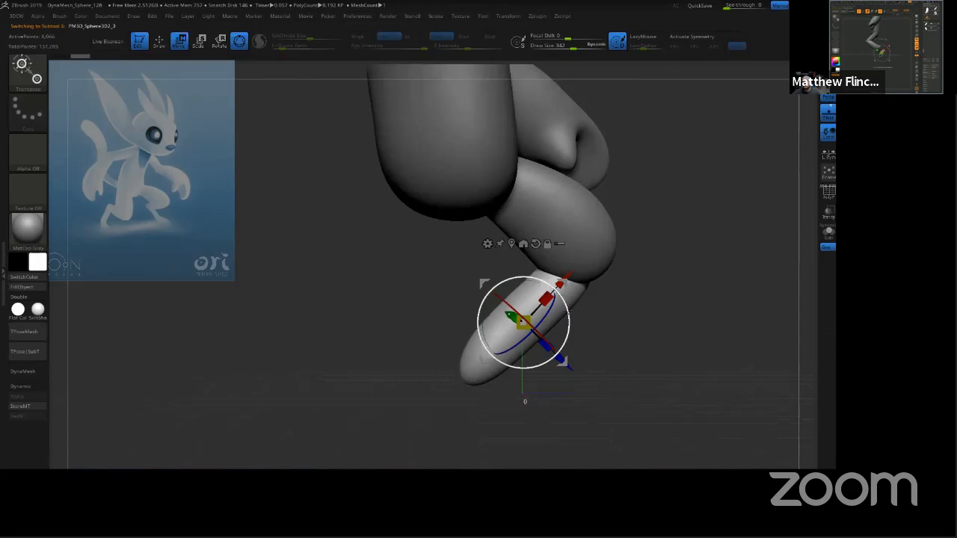
{"action": "left_click_drag", "start_coordinate": [557, 362], "coordinate": [447, 416], "text": "ctrl"}
{"action": "mouse_move", "coordinate": [539, 405]}
{"action": "left_mouse_down"}
{"action": "mouse_move", "coordinate": [553, 416]}
{"action": "mouse_move", "coordinate": [544, 408]}
{"action": "left_mouse_up"}
{"action": "left_click_drag", "start_coordinate": [449, 421], "coordinate": [464, 404]}
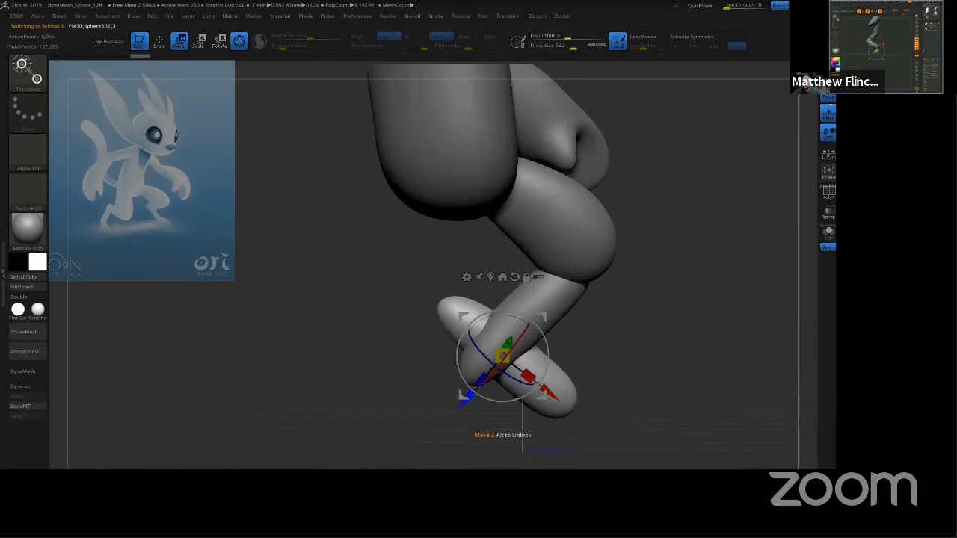
Step: Rotate and shorten the original lower leg, and raise it so it tucks under the upper leg's knee end
{"action": "left_click", "coordinate": [553, 293], "text": "alt"}
{"action": "left_click_drag", "start_coordinate": [545, 299], "coordinate": [569, 319]}
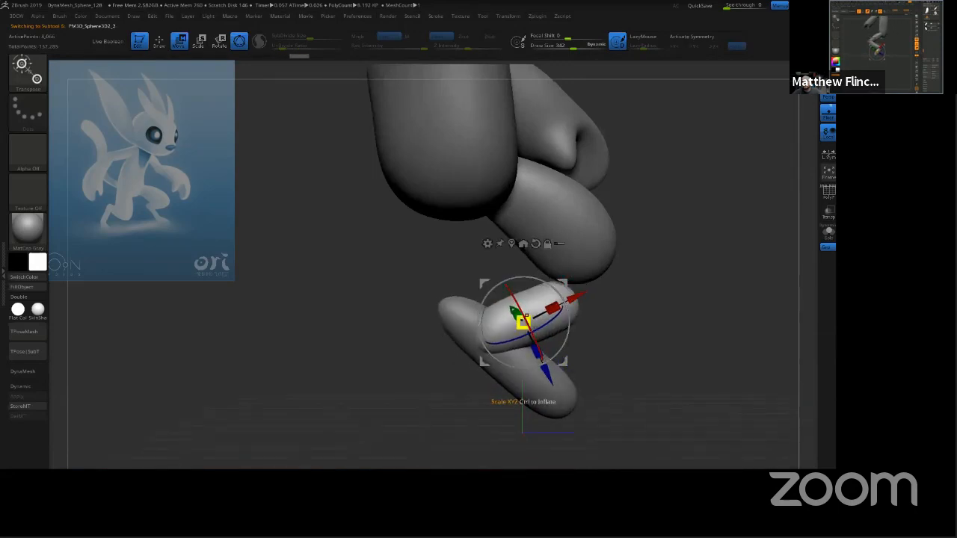
{"action": "left_click_drag", "start_coordinate": [550, 365], "coordinate": [540, 344]}
{"action": "left_click_drag", "start_coordinate": [566, 275], "coordinate": [587, 258]}
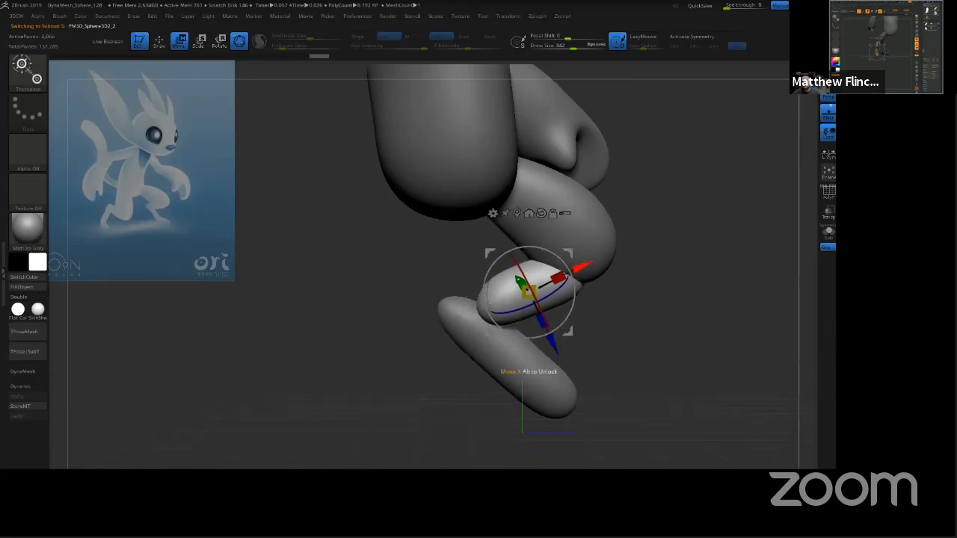
{"action": "left_click_drag", "start_coordinate": [555, 348], "coordinate": [563, 336]}
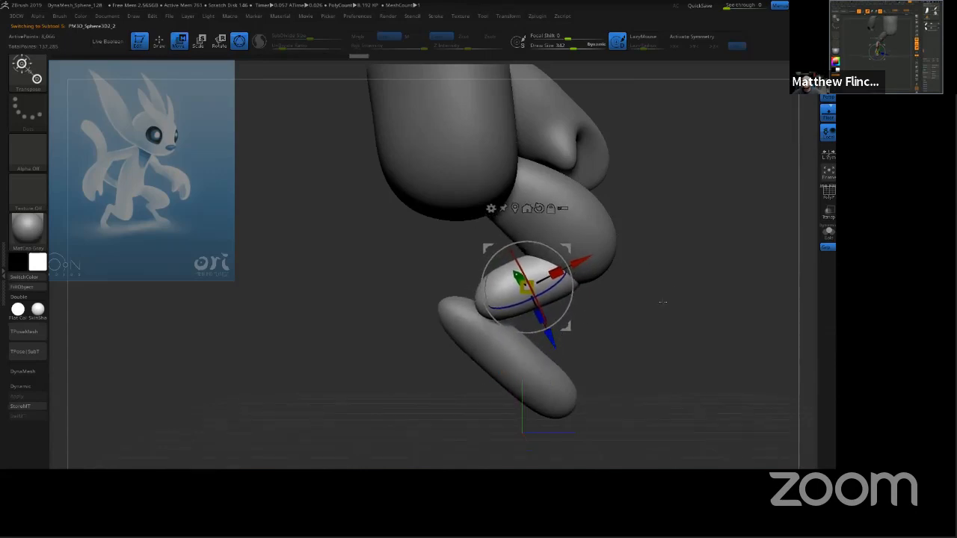
Step: Align the shortened lower leg with the upper leg sideways and push it slightly further into the knee
{"action": "left_click_drag", "start_coordinate": [675, 314], "coordinate": [594, 333]}
{"action": "left_click_drag", "start_coordinate": [593, 273], "coordinate": [598, 272]}
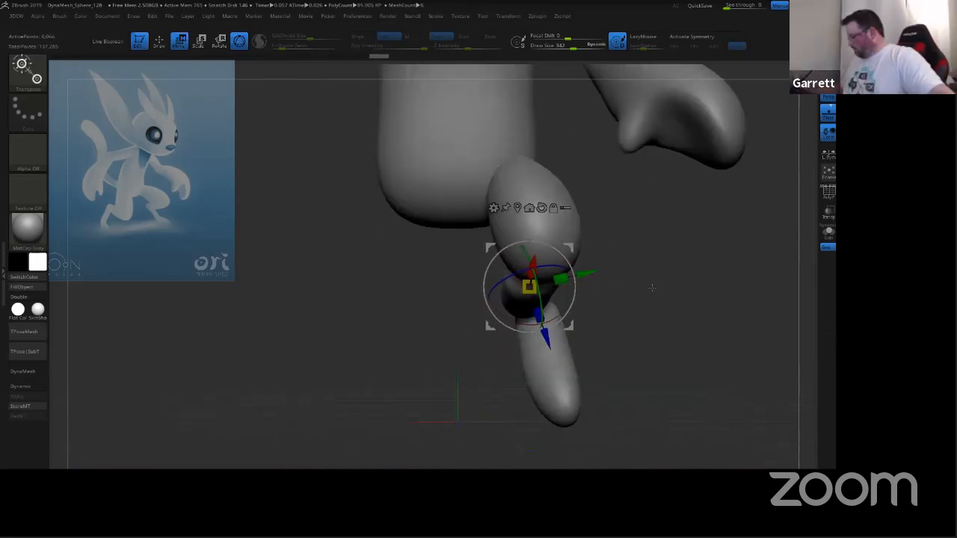
{"action": "left_click_drag", "start_coordinate": [652, 287], "coordinate": [539, 331]}
{"action": "left_click_drag", "start_coordinate": [591, 267], "coordinate": [626, 256]}
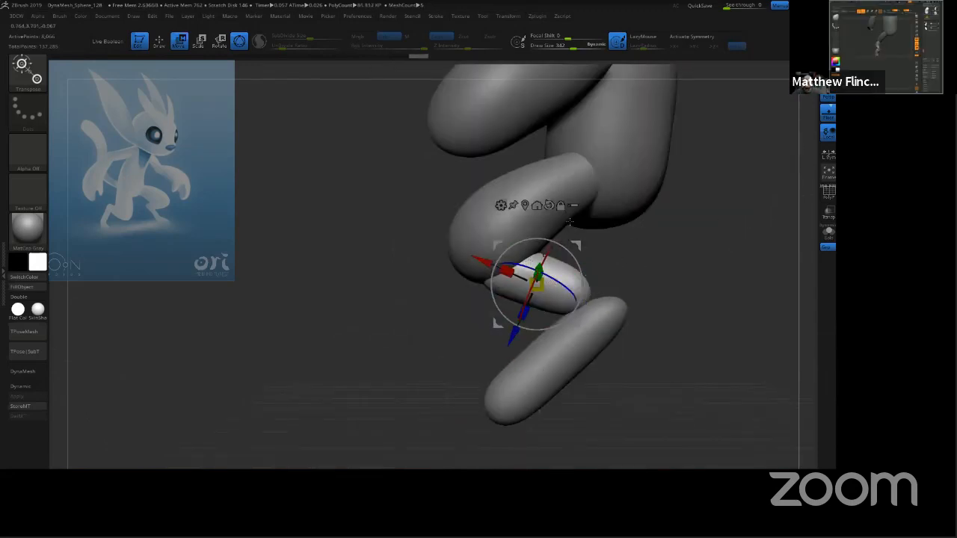
{"action": "left_click_drag", "start_coordinate": [485, 261], "coordinate": [473, 256]}
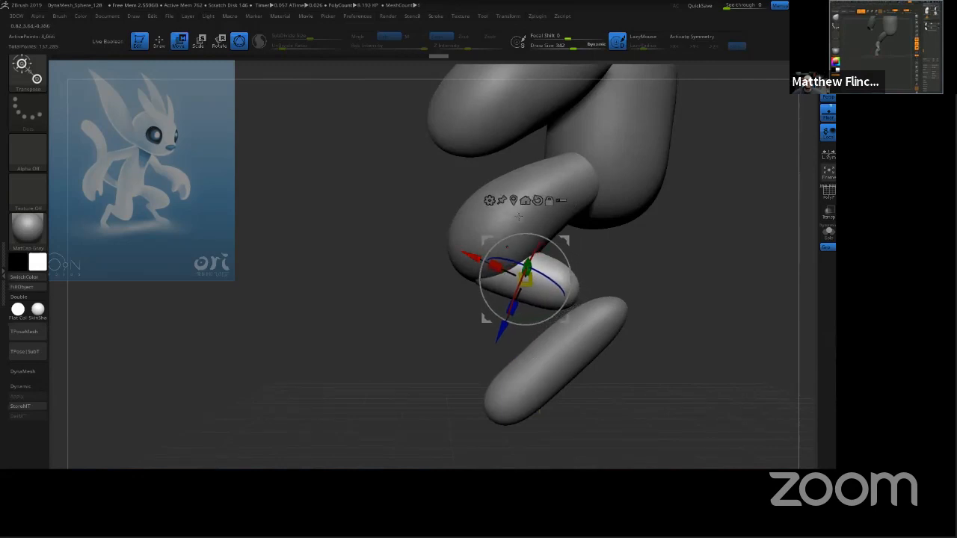
Step: Switch to the Move brush, turn the shortened lower leg into a DynaMesh, and smooth its rear end
{"action": "left_click", "coordinate": [159, 41]}
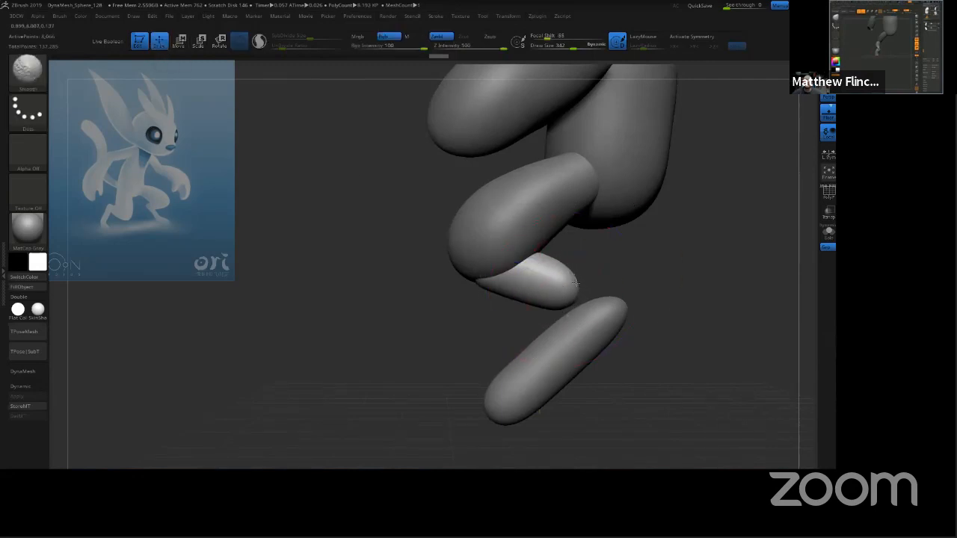
{"action": "key", "text": "b"}
{"action": "key", "text": "m"}
{"action": "key", "text": "v"}
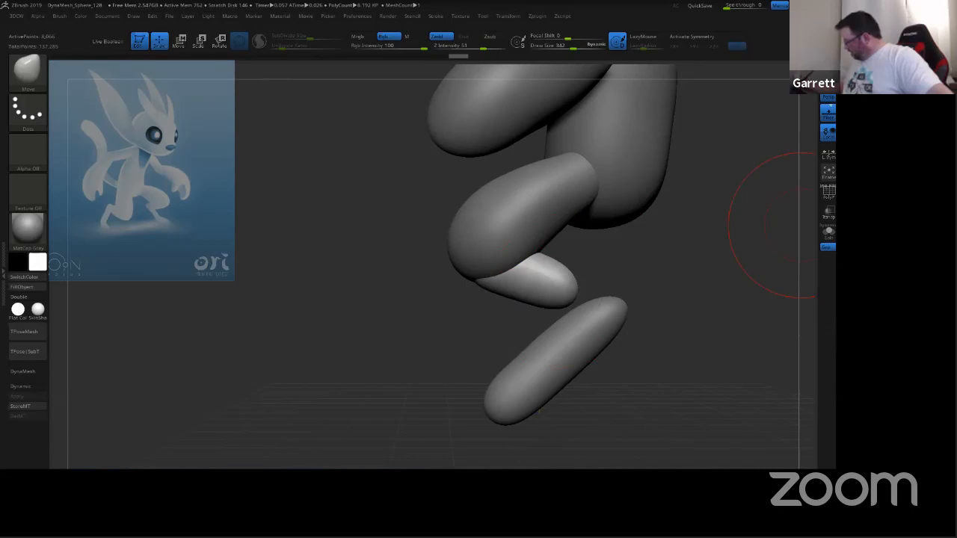
{"action": "left_click", "coordinate": [842, 292]}
{"action": "left_click_drag", "start_coordinate": [538, 282], "coordinate": [598, 281], "text": "shift"}
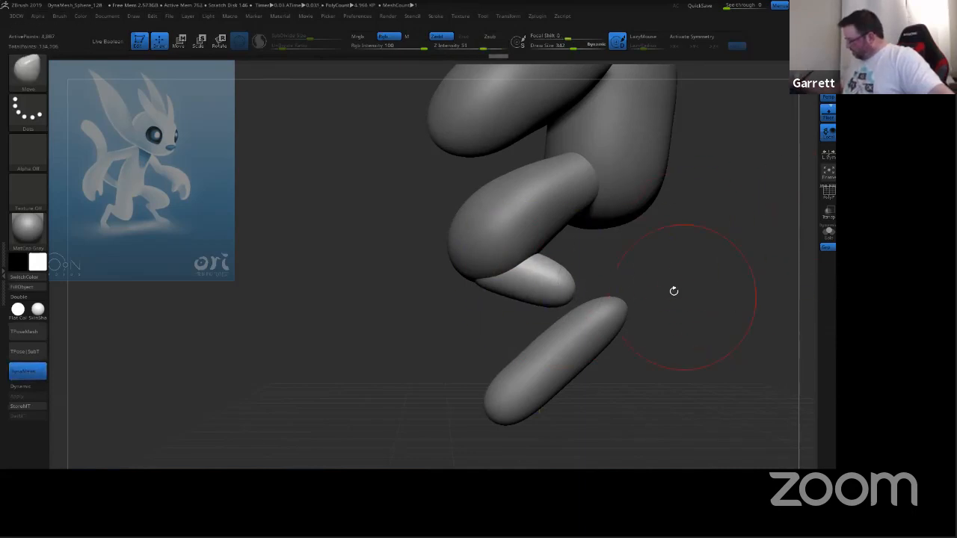
Step: Try smoothing and stretching the front end of the lowest leg segment, and undo both changes
{"action": "mouse_move", "coordinate": [674, 291]}
{"action": "left_mouse_down"}
{"action": "mouse_move", "coordinate": [743, 269]}
{"action": "mouse_move", "coordinate": [690, 274]}
{"action": "mouse_move", "coordinate": [676, 254]}
{"action": "mouse_move", "coordinate": [676, 291]}
{"action": "left_mouse_up"}
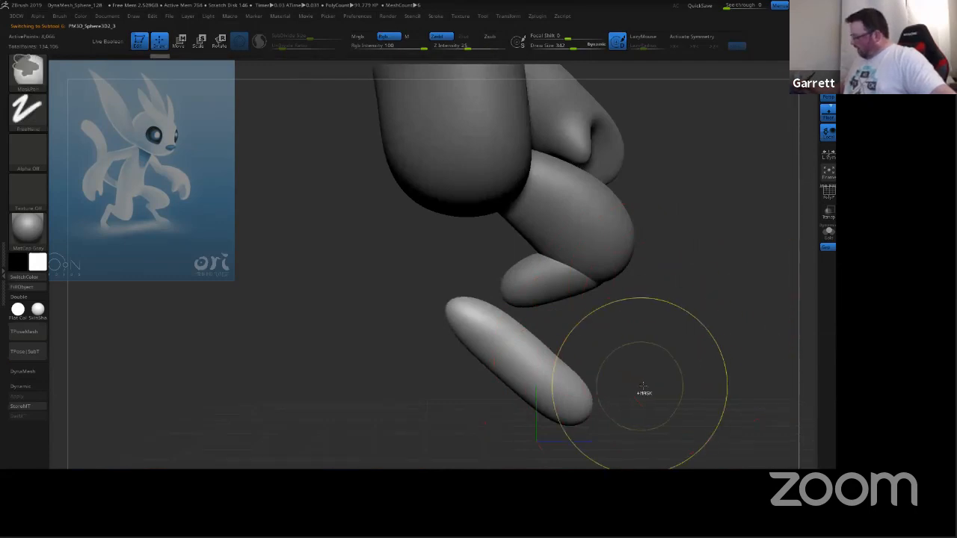
{"action": "right_click_drag", "start_coordinate": [643, 382], "coordinate": [646, 374], "text": "ctrl"}
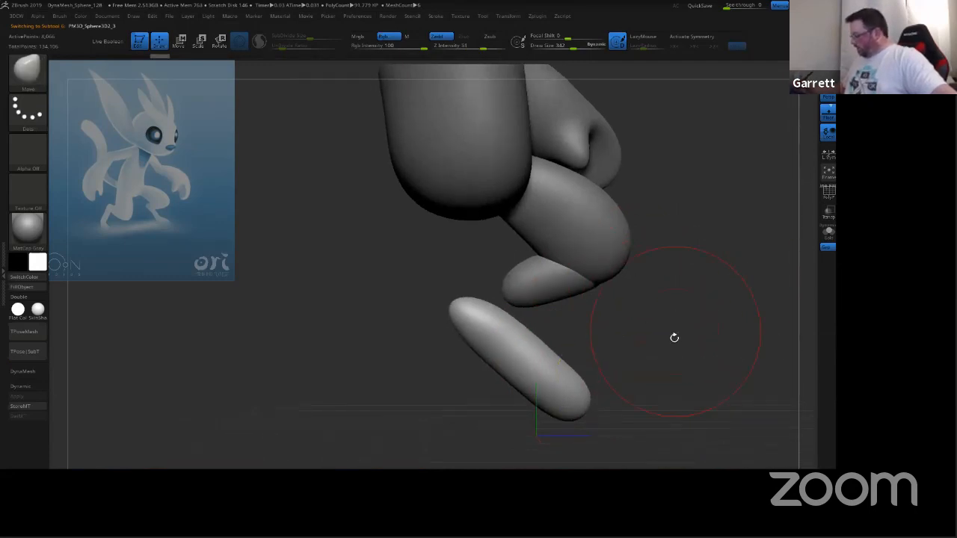
{"action": "left_click_drag", "start_coordinate": [673, 336], "coordinate": [651, 313]}
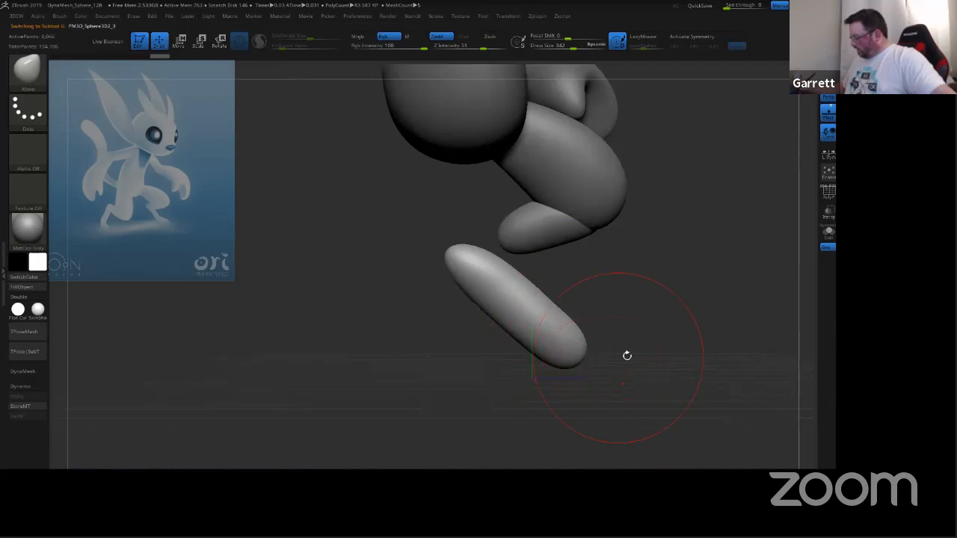
{"action": "left_click_drag", "start_coordinate": [627, 355], "coordinate": [578, 358]}
{"action": "left_click_drag", "start_coordinate": [637, 330], "coordinate": [493, 277]}
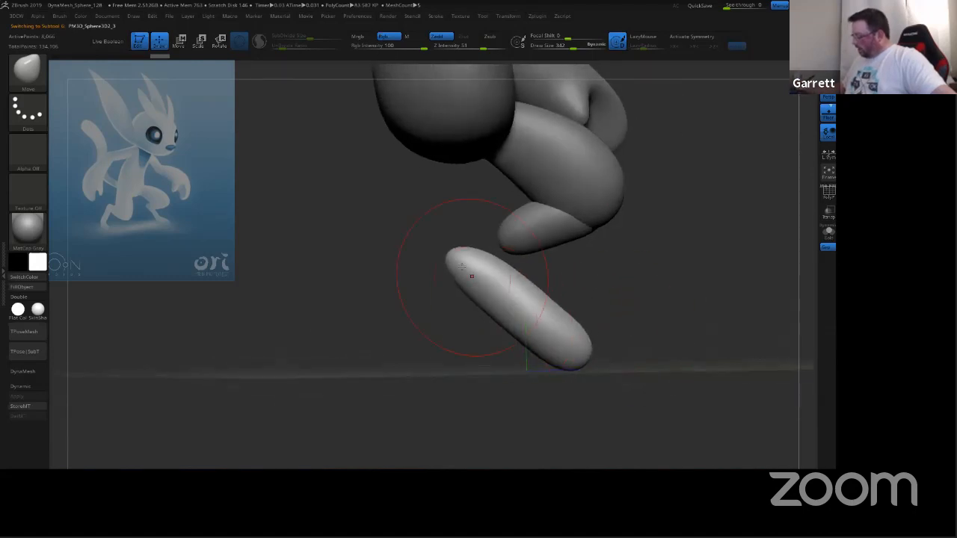
{"action": "left_click_drag", "start_coordinate": [662, 332], "coordinate": [581, 334]}
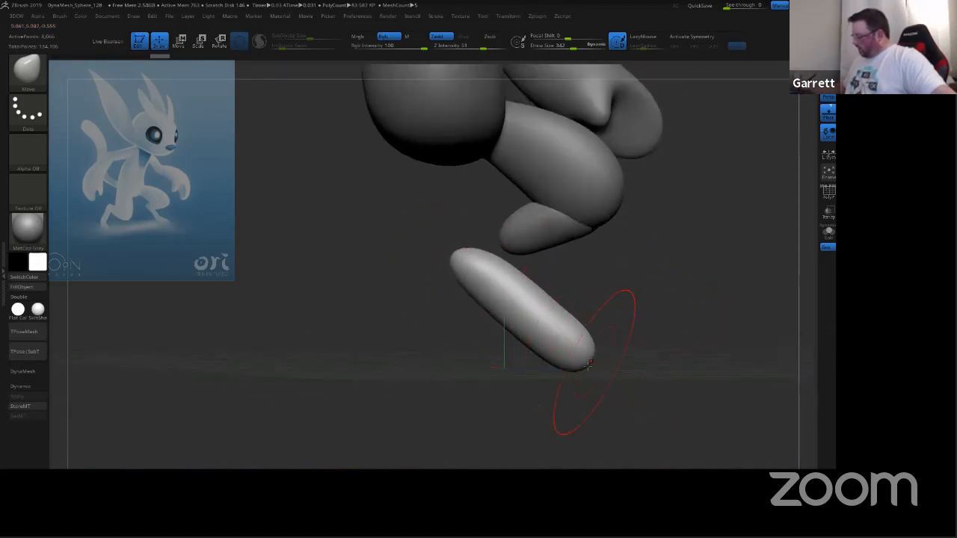
{"action": "key", "text": "shift"}
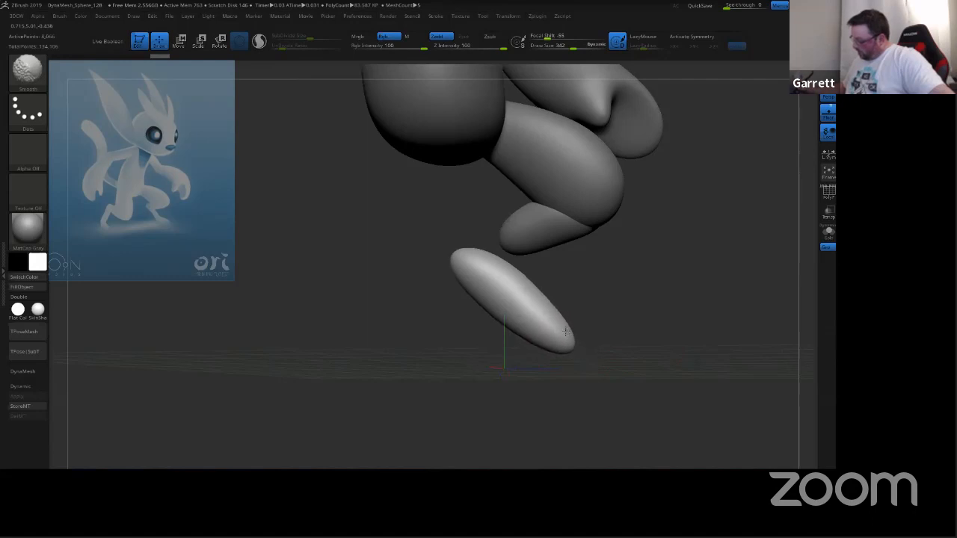
{"action": "mouse_move", "coordinate": [553, 349]}
{"action": "left_mouse_down", "text": "shift"}
{"action": "mouse_move", "coordinate": [605, 334]}
{"action": "mouse_move", "coordinate": [578, 356]}
{"action": "left_mouse_up", "text": "shift"}
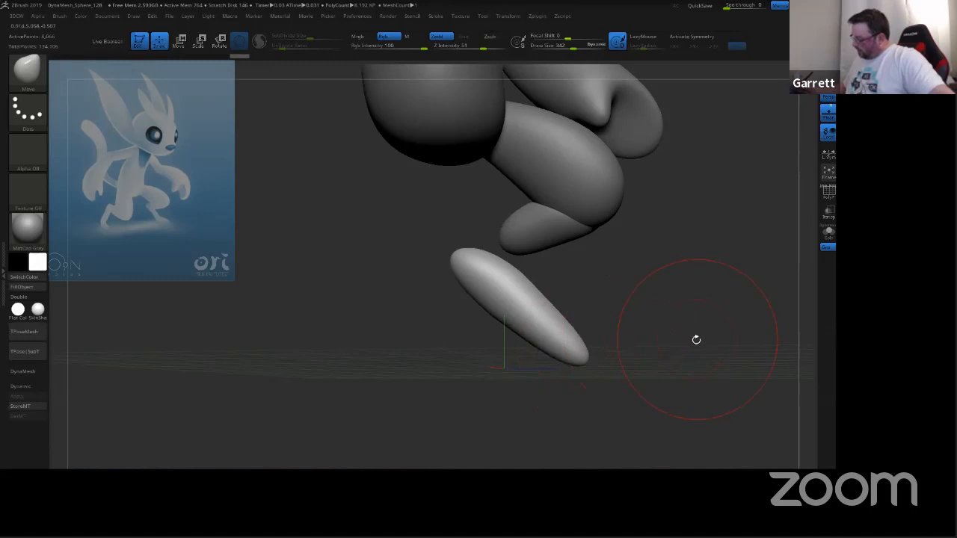
{"action": "mouse_move", "coordinate": [696, 339]}
{"action": "left_mouse_down"}
{"action": "mouse_move", "coordinate": [632, 337]}
{"action": "mouse_move", "coordinate": [705, 324]}
{"action": "mouse_move", "coordinate": [651, 360]}
{"action": "mouse_move", "coordinate": [685, 324]}
{"action": "mouse_move", "coordinate": [681, 339]}
{"action": "left_mouse_up"}
{"action": "key", "text": "b"}
{"action": "key", "text": "s"}
{"action": "key", "text": "t"}
{"action": "key", "text": "b"}
{"action": "key", "text": "m"}
{"action": "key", "text": "v"}
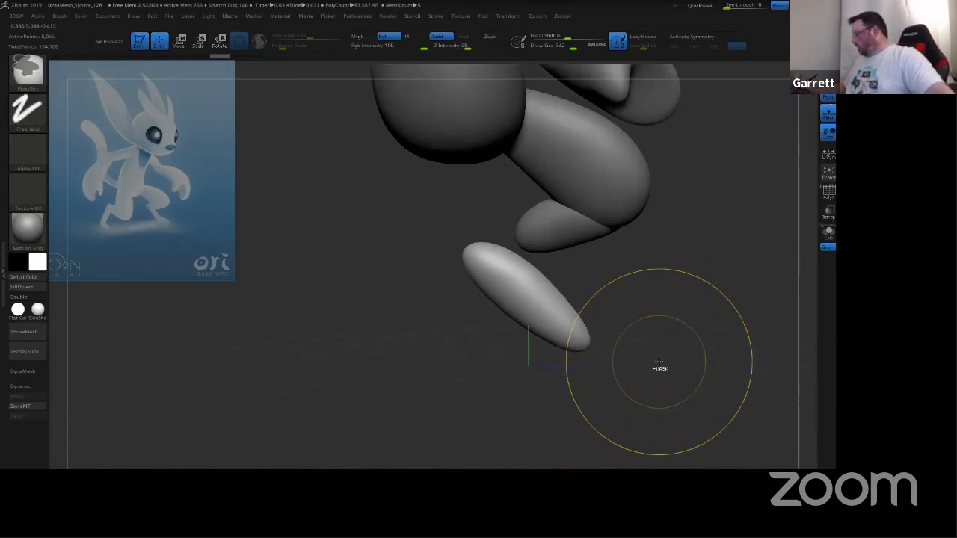
{"action": "key", "text": "ctrl+z"}
{"action": "key", "text": "ctrl+z"}
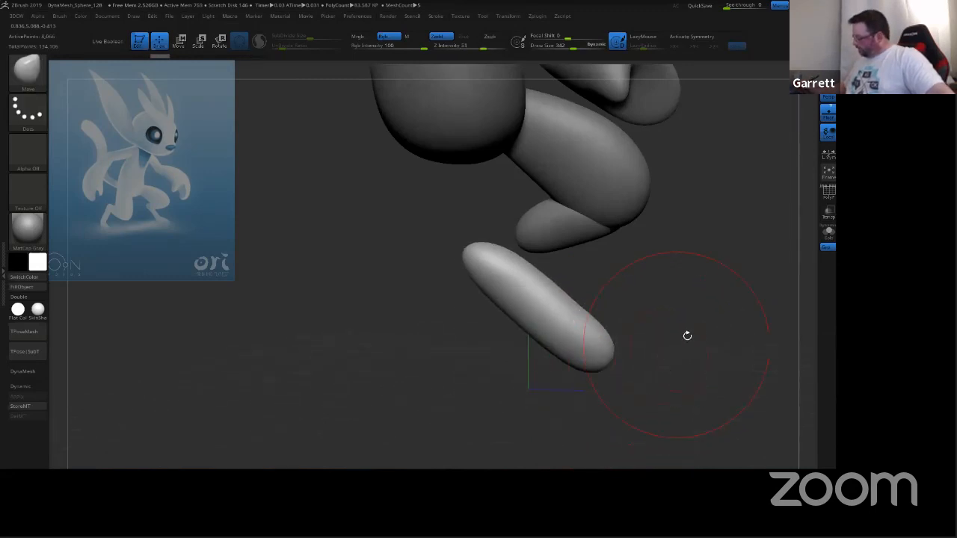
Step: Convert the lowest leg segment to a DynaMesh and smooth its surface
{"action": "left_click_drag", "start_coordinate": [684, 324], "coordinate": [780, 264]}
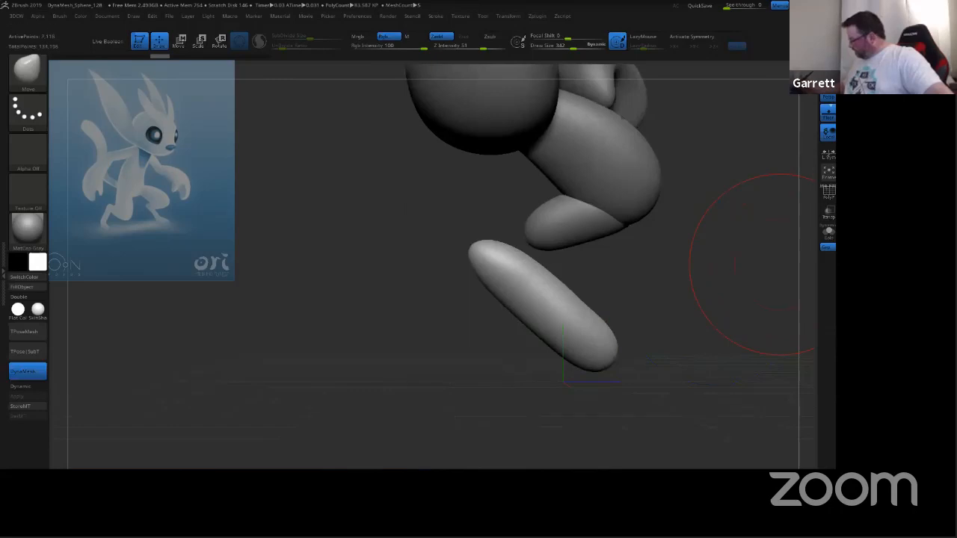
{"action": "left_click_drag", "start_coordinate": [709, 346], "coordinate": [740, 307], "text": "ctrl"}
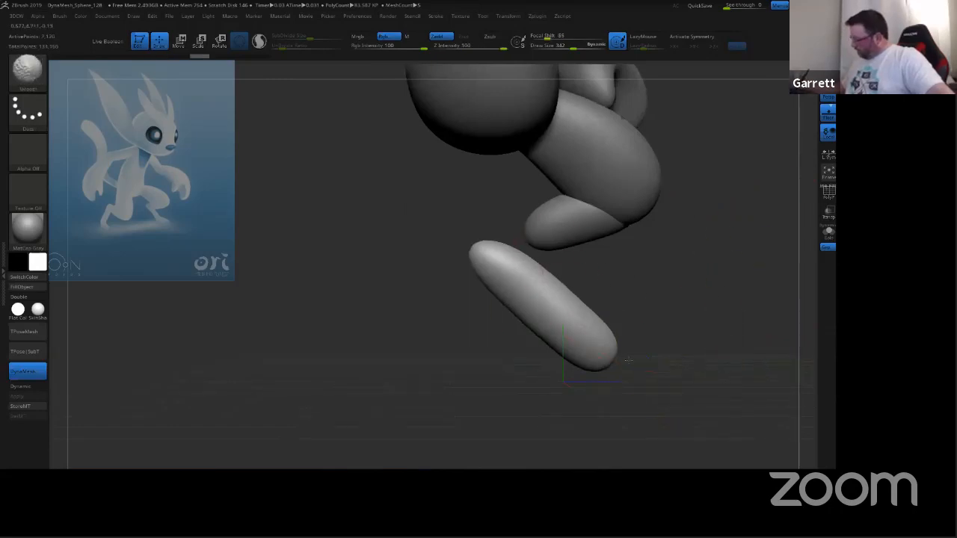
{"action": "left_click_drag", "start_coordinate": [675, 325], "coordinate": [550, 341]}
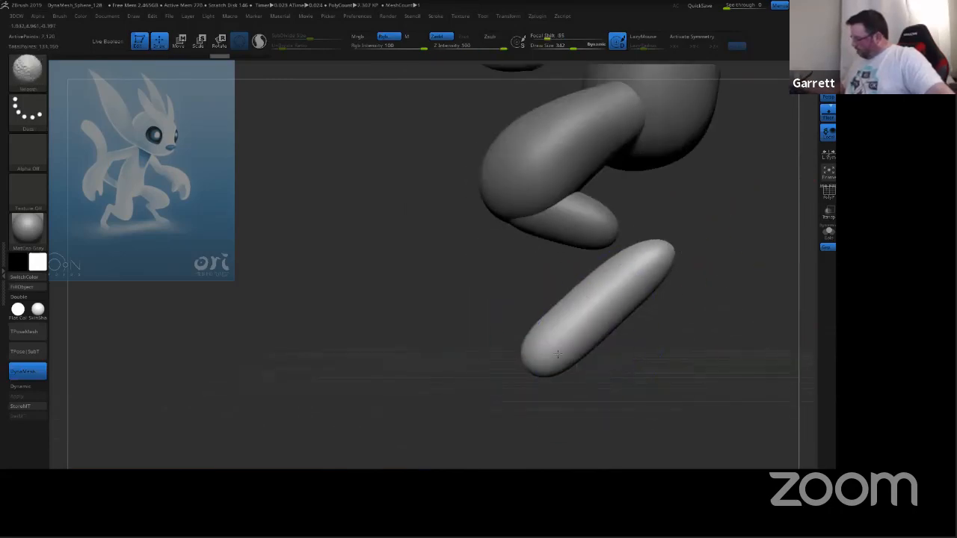
{"action": "left_click_drag", "start_coordinate": [626, 337], "coordinate": [711, 334]}
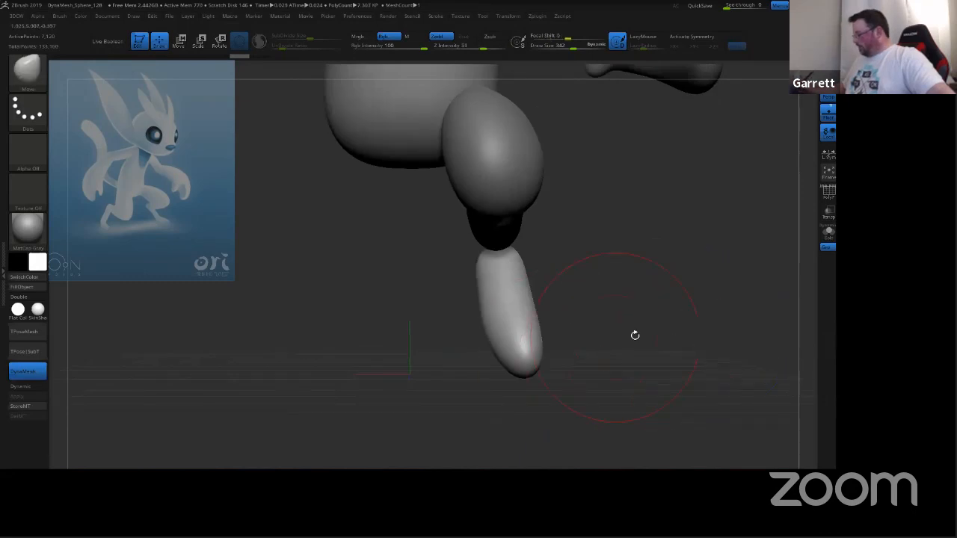
Step: Move the lowest leg segment up against the end of the lower leg and align it sideways with the leg
{"action": "left_click_drag", "start_coordinate": [635, 335], "coordinate": [445, 168]}
{"action": "key", "text": "w"}
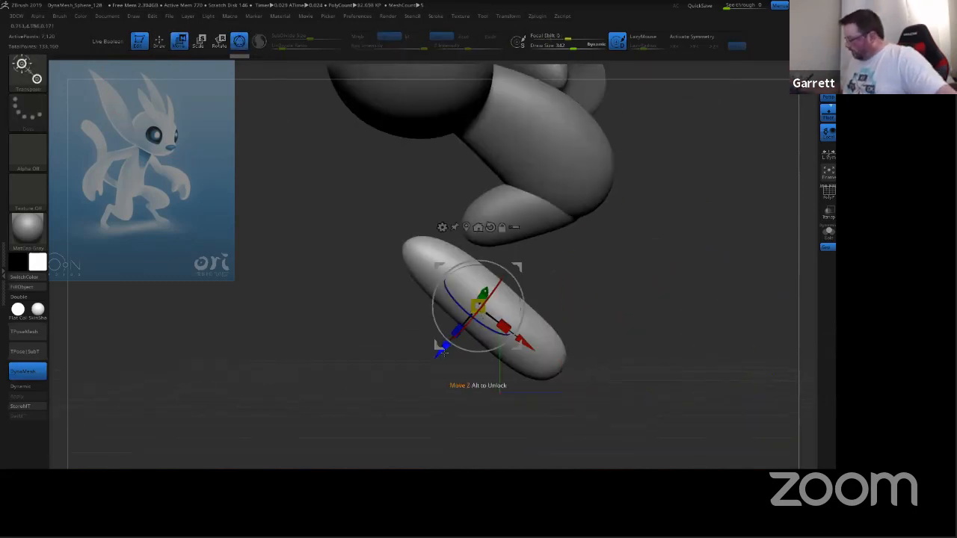
{"action": "left_click_drag", "start_coordinate": [442, 348], "coordinate": [464, 321]}
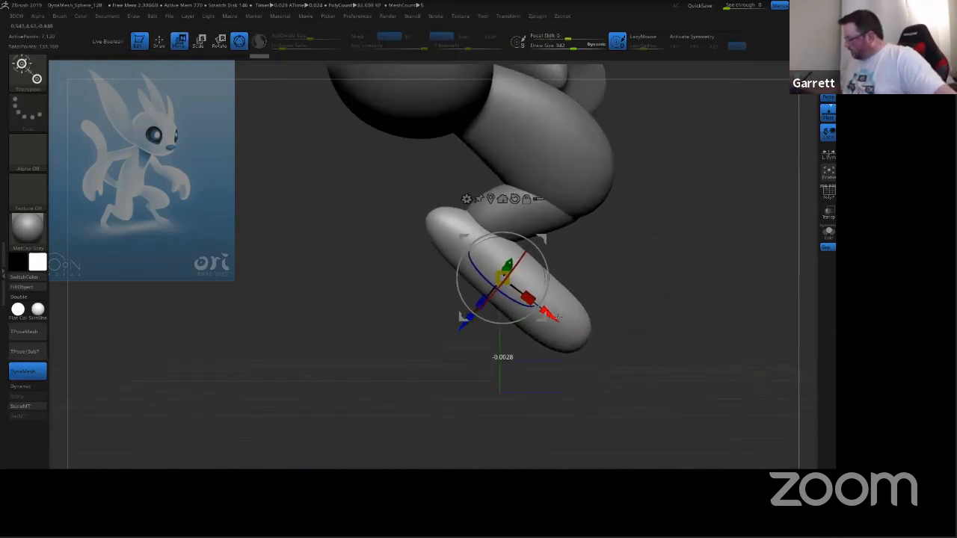
{"action": "left_click_drag", "start_coordinate": [558, 316], "coordinate": [577, 329]}
{"action": "left_click_drag", "start_coordinate": [680, 267], "coordinate": [561, 303]}
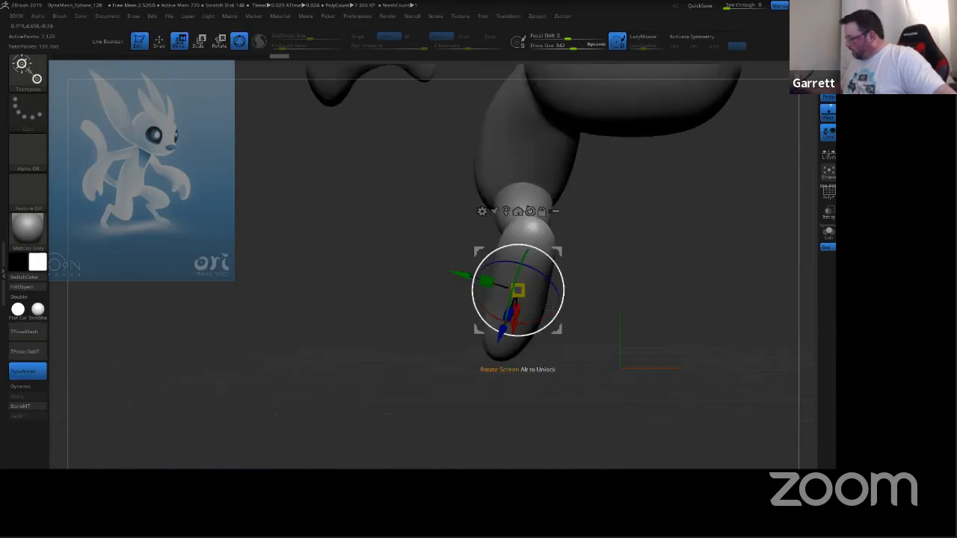
{"action": "left_click_drag", "start_coordinate": [460, 274], "coordinate": [455, 273]}
{"action": "left_click_drag", "start_coordinate": [711, 247], "coordinate": [689, 268]}
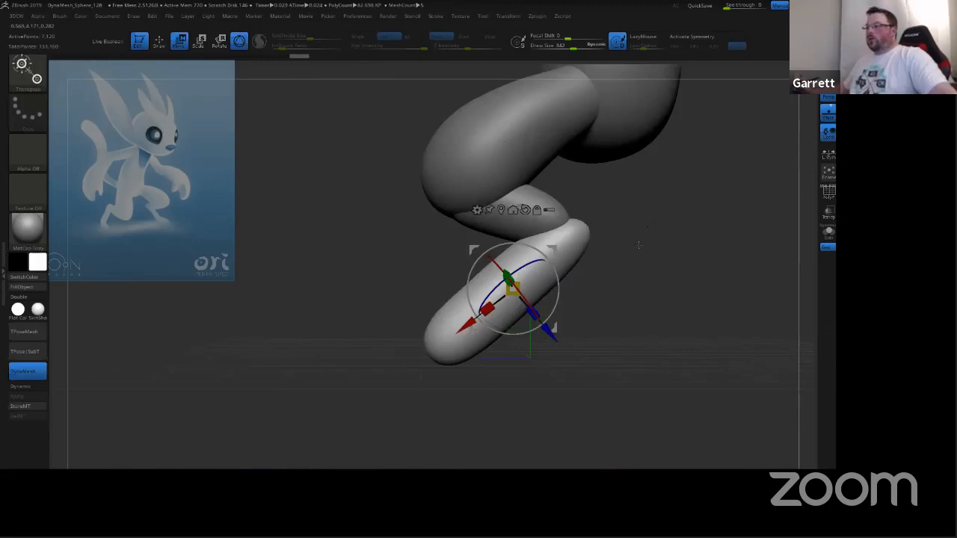
Step: Return to the Move brush, set its size to 310, and bend the segment's lower end forward into a foot
{"action": "key", "text": "q"}
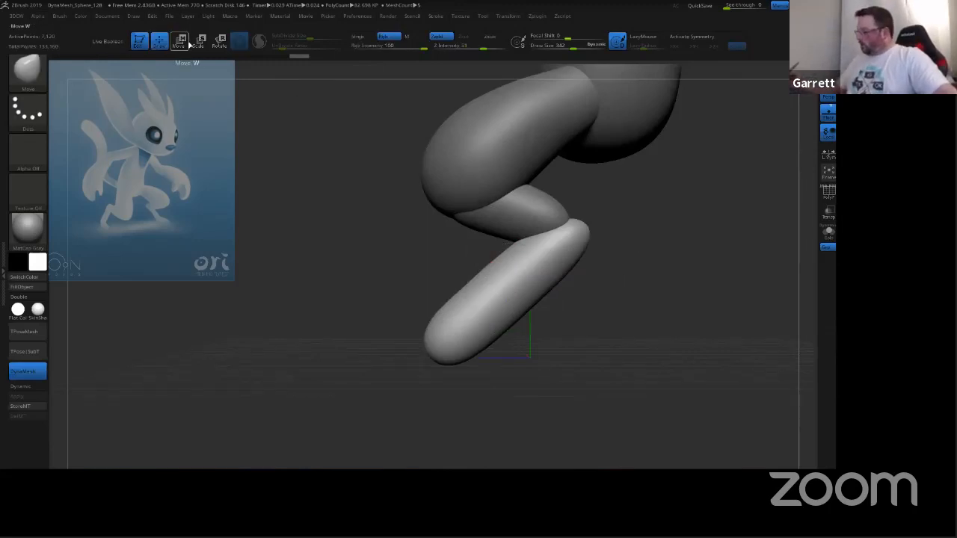
{"action": "key", "text": "s"}
{"action": "mouse_move", "coordinate": [460, 323]}
{"action": "left_mouse_down"}
{"action": "mouse_move", "coordinate": [437, 344]}
{"action": "mouse_move", "coordinate": [453, 311]}
{"action": "mouse_move", "coordinate": [445, 311]}
{"action": "left_mouse_up"}
{"action": "key", "text": "s"}
{"action": "mouse_move", "coordinate": [458, 305]}
{"action": "left_mouse_down"}
{"action": "mouse_move", "coordinate": [471, 324]}
{"action": "mouse_move", "coordinate": [423, 309]}
{"action": "left_mouse_up"}
{"action": "mouse_move", "coordinate": [483, 327]}
{"action": "left_mouse_down"}
{"action": "mouse_move", "coordinate": [498, 333]}
{"action": "mouse_move", "coordinate": [486, 331]}
{"action": "left_mouse_up"}
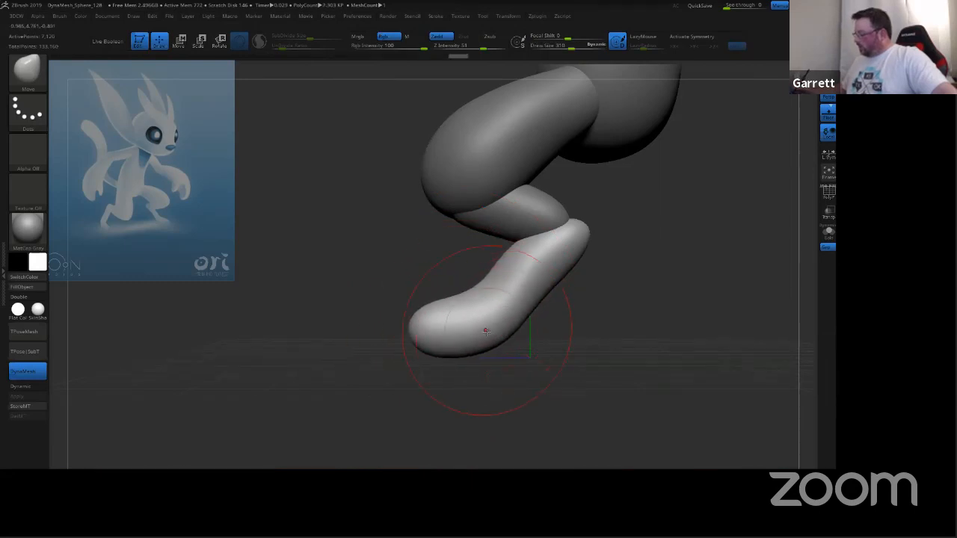
{"action": "left_click_drag", "start_coordinate": [464, 302], "coordinate": [472, 312]}
Step: Adjust the foot's sideways shape from the front and reduce the Move brush size to 195
{"action": "left_click_drag", "start_coordinate": [636, 287], "coordinate": [546, 298]}
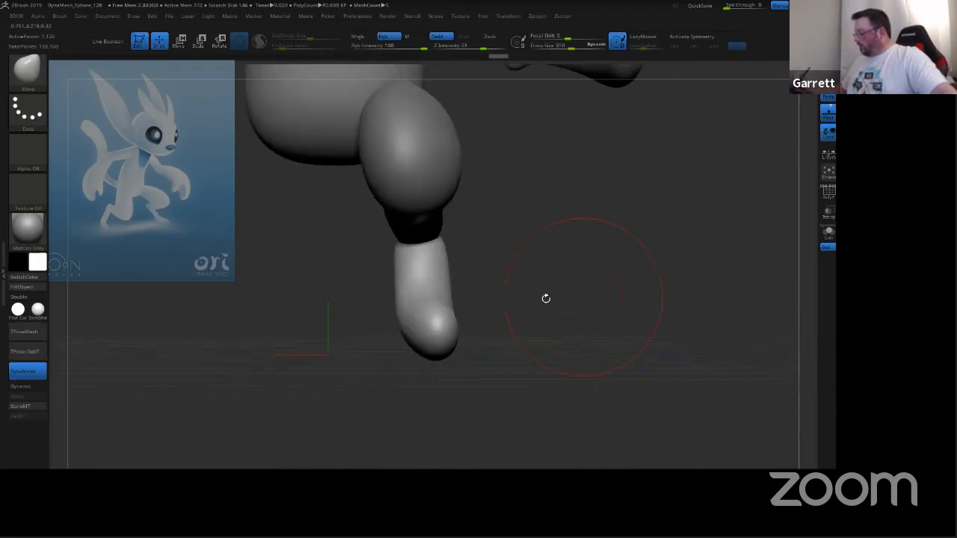
{"action": "mouse_move", "coordinate": [406, 333]}
{"action": "left_mouse_down"}
{"action": "mouse_move", "coordinate": [397, 334]}
{"action": "mouse_move", "coordinate": [441, 339]}
{"action": "mouse_move", "coordinate": [393, 334]}
{"action": "mouse_move", "coordinate": [452, 334]}
{"action": "left_mouse_up"}
{"action": "key", "text": "s"}
{"action": "left_click_drag", "start_coordinate": [523, 288], "coordinate": [452, 344]}
{"action": "left_click_drag", "start_coordinate": [496, 321], "coordinate": [546, 243]}
{"action": "left_click_drag", "start_coordinate": [564, 291], "coordinate": [521, 291]}
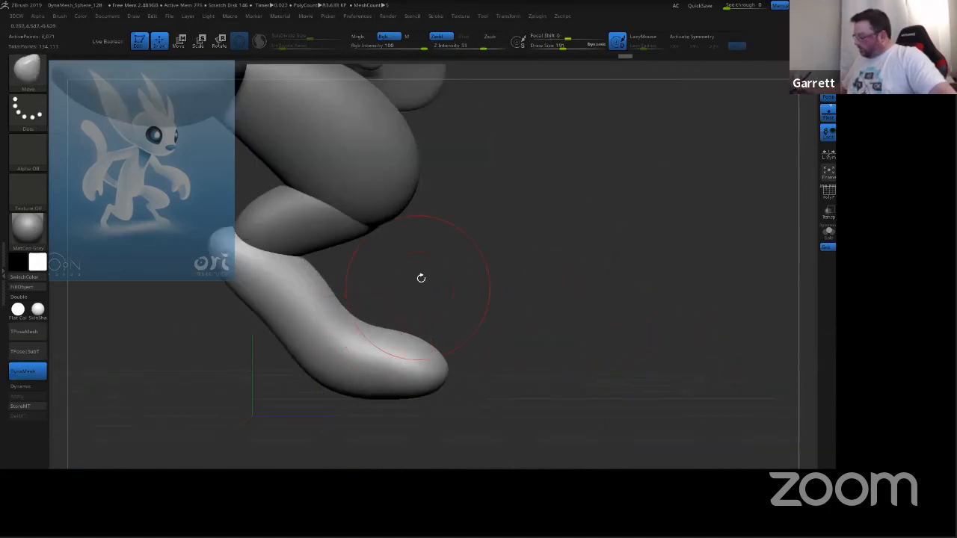
Step: Set the Move brush size to 258 and shape the back of the ankle, the heel and the toe
{"action": "key", "text": "s"}
{"action": "mouse_move", "coordinate": [427, 305]}
{"action": "left_mouse_down"}
{"action": "mouse_move", "coordinate": [453, 268]}
{"action": "mouse_move", "coordinate": [404, 313]}
{"action": "mouse_move", "coordinate": [361, 310]}
{"action": "mouse_move", "coordinate": [372, 280]}
{"action": "mouse_move", "coordinate": [410, 303]}
{"action": "mouse_move", "coordinate": [408, 320]}
{"action": "left_mouse_up"}
{"action": "left_click_drag", "start_coordinate": [450, 294], "coordinate": [459, 284]}
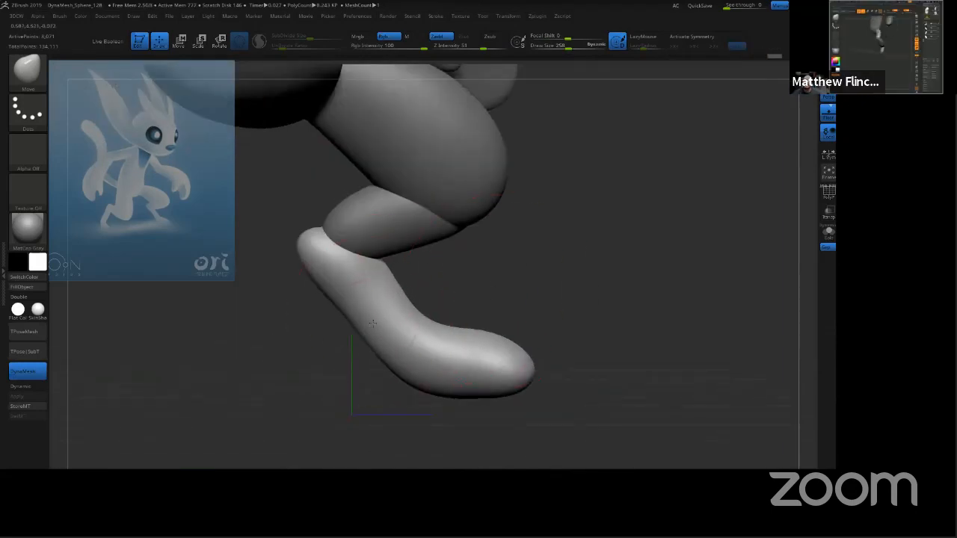
{"action": "left_click_drag", "start_coordinate": [372, 323], "coordinate": [380, 317]}
{"action": "left_click_drag", "start_coordinate": [419, 383], "coordinate": [411, 390]}
{"action": "left_click_drag", "start_coordinate": [516, 368], "coordinate": [519, 377]}
{"action": "left_click_drag", "start_coordinate": [414, 380], "coordinate": [410, 385]}
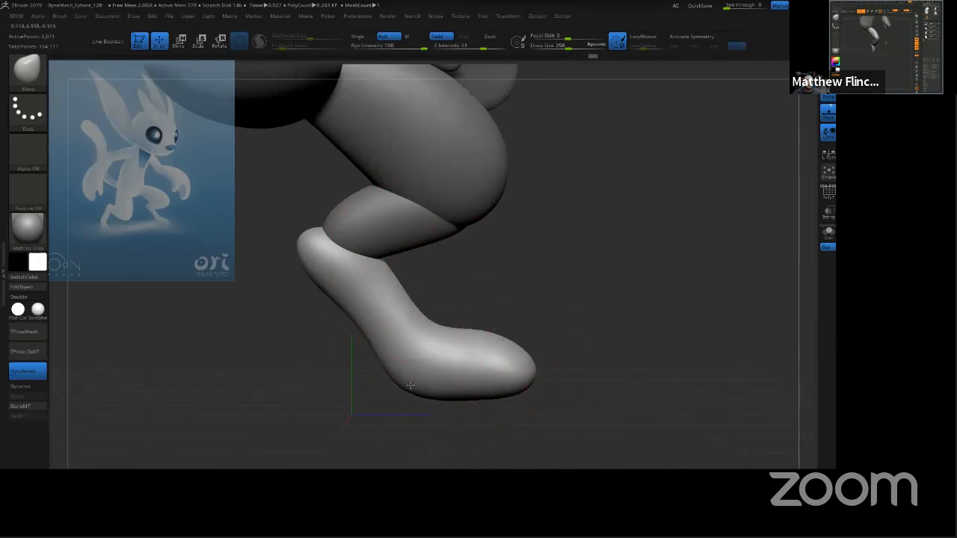
Step: Set the Move brush size to 217 and refine the curve at the front of the ankle
{"action": "key", "text": "s"}
{"action": "key", "text": "s"}
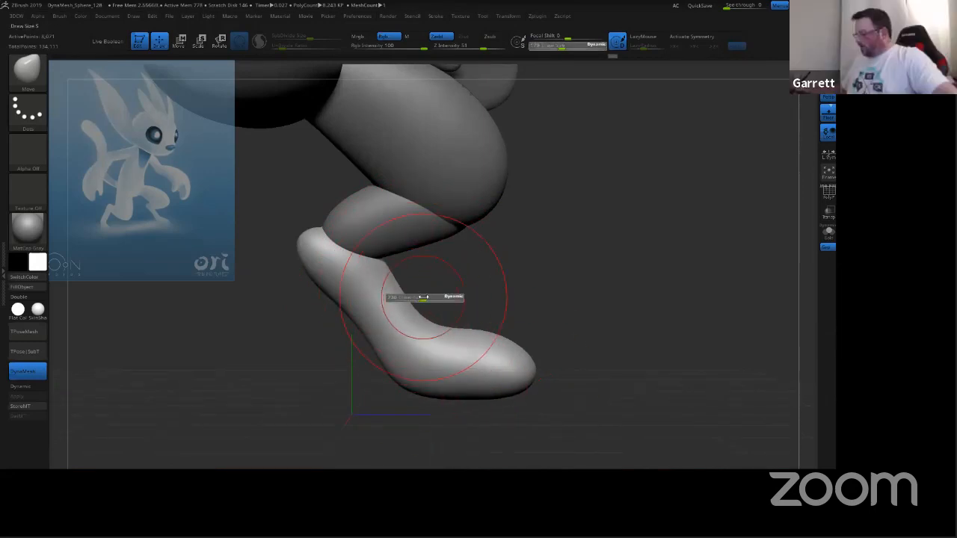
{"action": "left_click_drag", "start_coordinate": [423, 297], "coordinate": [421, 296]}
{"action": "mouse_move", "coordinate": [409, 301]}
{"action": "left_mouse_down"}
{"action": "mouse_move", "coordinate": [402, 306]}
{"action": "mouse_move", "coordinate": [411, 303]}
{"action": "left_mouse_up"}
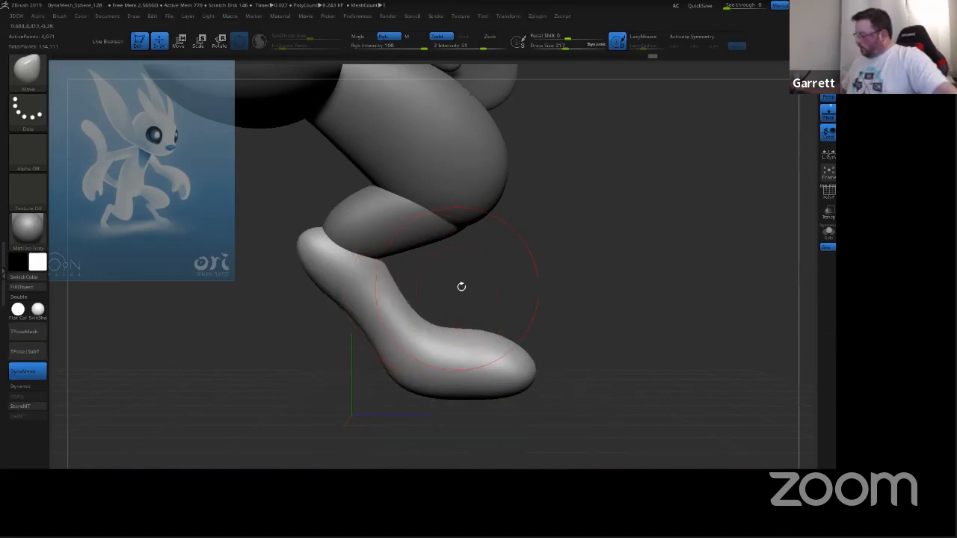
{"action": "mouse_move", "coordinate": [462, 287]}
{"action": "left_mouse_down", "text": "shift"}
{"action": "mouse_move", "coordinate": [399, 288]}
{"action": "mouse_move", "coordinate": [417, 303]}
{"action": "mouse_move", "coordinate": [396, 309]}
{"action": "mouse_move", "coordinate": [419, 277]}
{"action": "left_mouse_up", "text": "shift"}
{"action": "left_click_drag", "start_coordinate": [527, 260], "coordinate": [579, 247]}
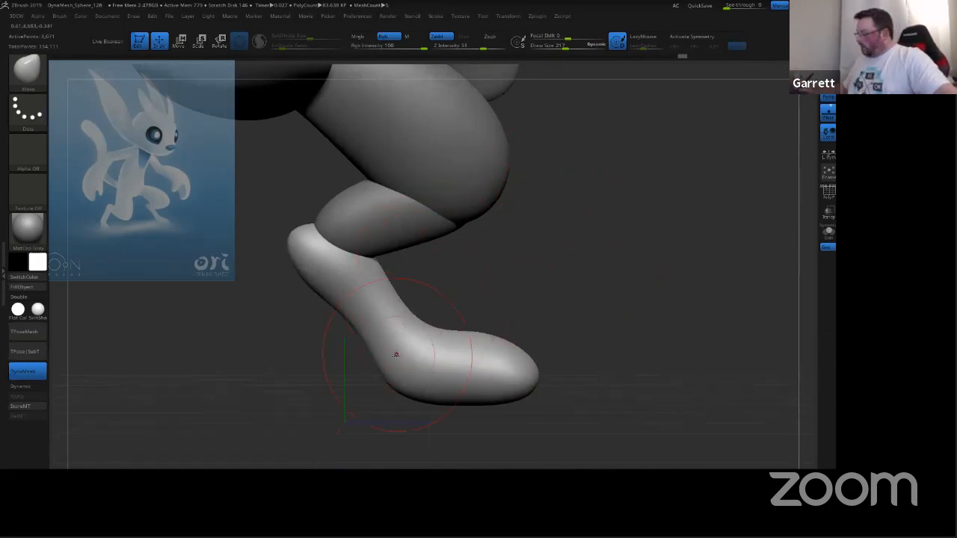
Step: Pull the heel out into a fuller shape and flatten the sole beneath it
{"action": "left_click_drag", "start_coordinate": [424, 379], "coordinate": [409, 397]}
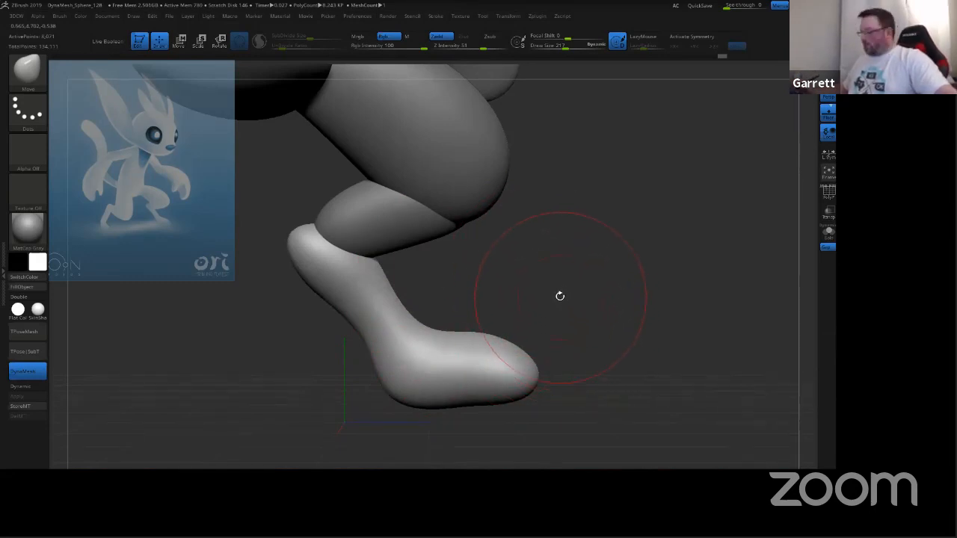
{"action": "left_click_drag", "start_coordinate": [425, 398], "coordinate": [426, 387]}
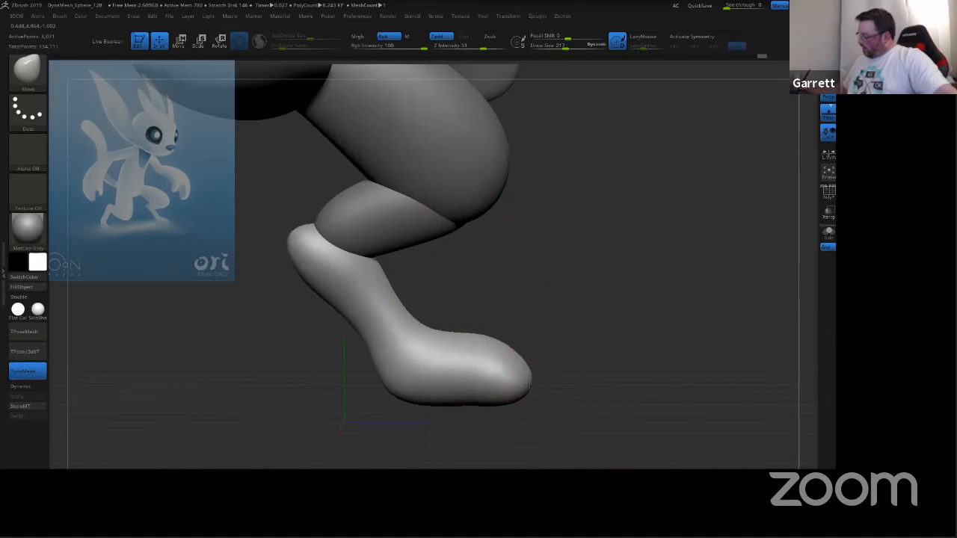
{"action": "mouse_move", "coordinate": [589, 357]}
{"action": "left_mouse_down"}
{"action": "mouse_move", "coordinate": [567, 389]}
{"action": "mouse_move", "coordinate": [508, 379]}
{"action": "mouse_move", "coordinate": [553, 351]}
{"action": "left_mouse_up"}
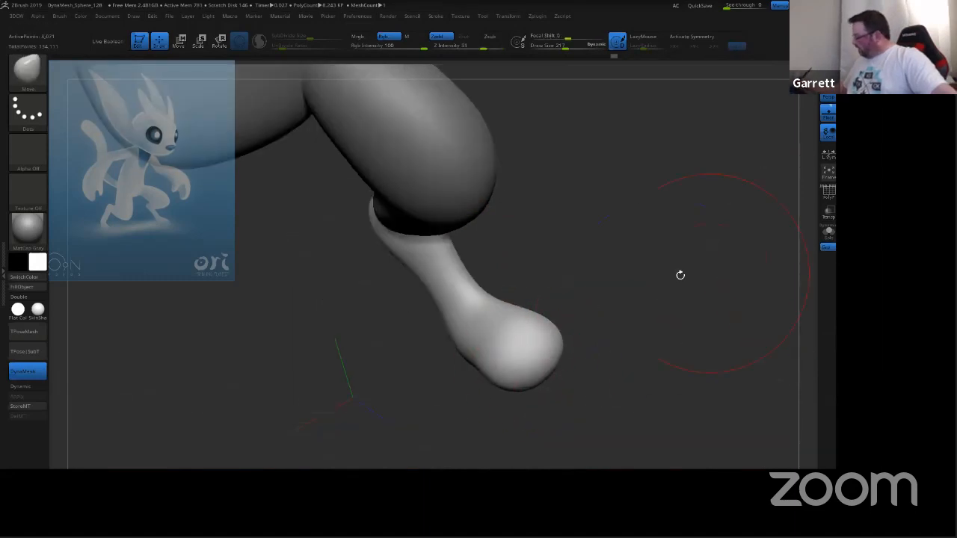
{"action": "left_click_drag", "start_coordinate": [618, 277], "coordinate": [601, 229]}
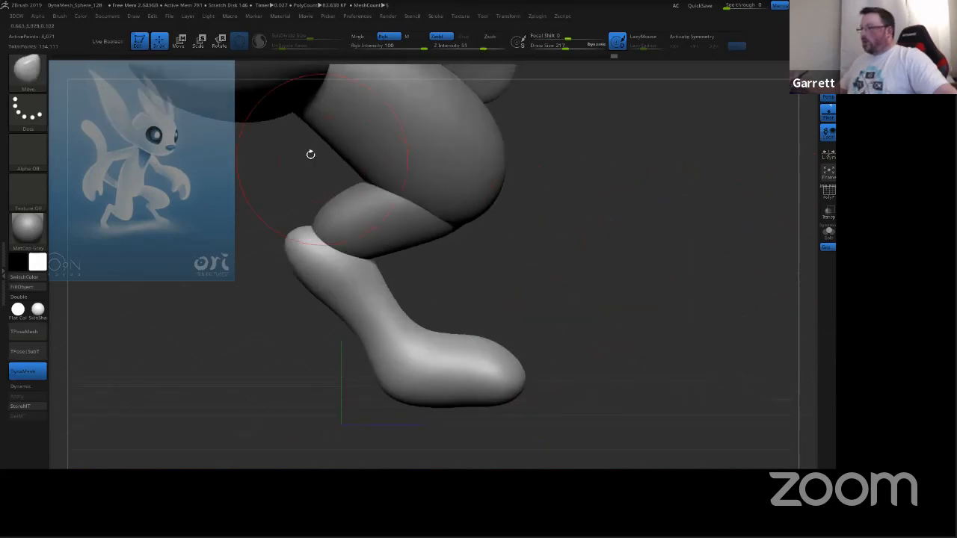
Step: Reshape the foot segment's upper end around the lower leg and reduce the brush size to 168
{"action": "left_click_drag", "start_coordinate": [307, 232], "coordinate": [333, 202]}
{"action": "left_click_drag", "start_coordinate": [414, 269], "coordinate": [278, 231]}
{"action": "key", "text": "s"}
{"action": "left_click_drag", "start_coordinate": [404, 247], "coordinate": [322, 221]}
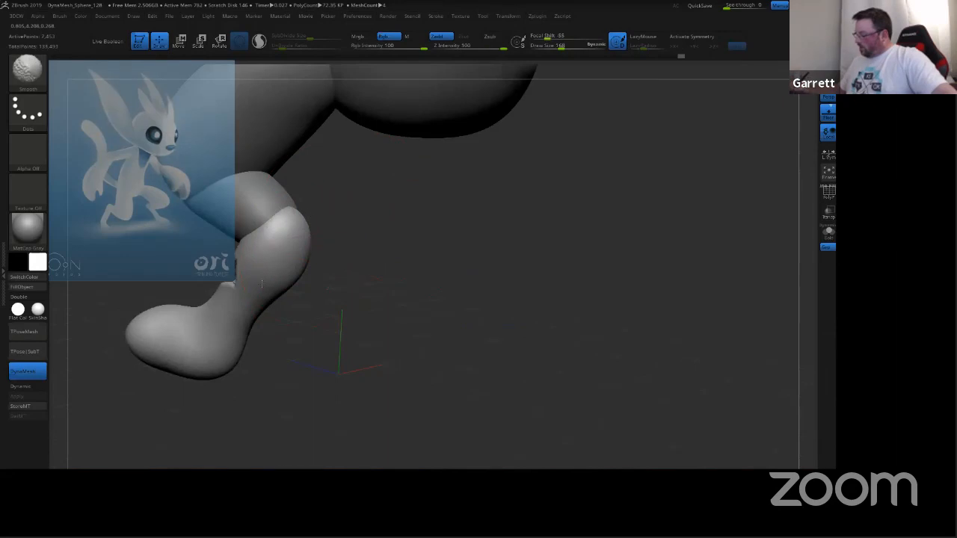
{"action": "mouse_move", "coordinate": [351, 239]}
{"action": "left_mouse_down"}
{"action": "mouse_move", "coordinate": [371, 257]}
{"action": "mouse_move", "coordinate": [530, 289]}
{"action": "mouse_move", "coordinate": [519, 280]}
{"action": "mouse_move", "coordinate": [545, 275]}
{"action": "left_mouse_up"}
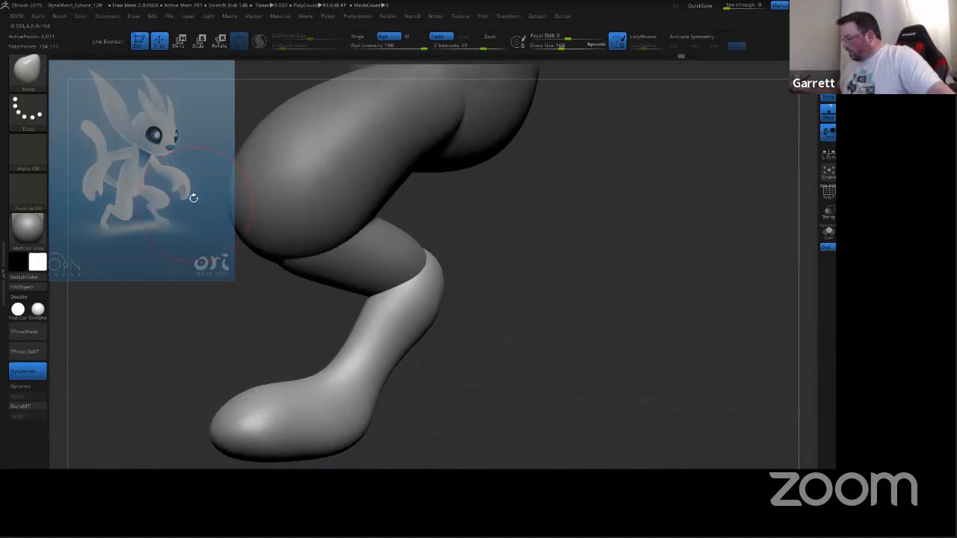
Step: Examine the leg and foot shape from the side, back and front
{"action": "left_click_drag", "start_coordinate": [518, 320], "coordinate": [605, 298]}
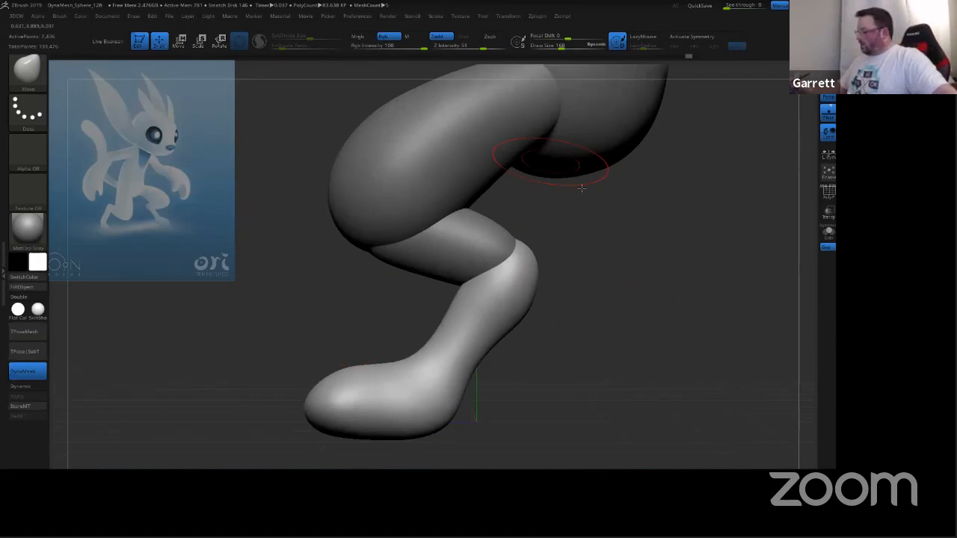
{"action": "left_click_drag", "start_coordinate": [646, 330], "coordinate": [676, 326]}
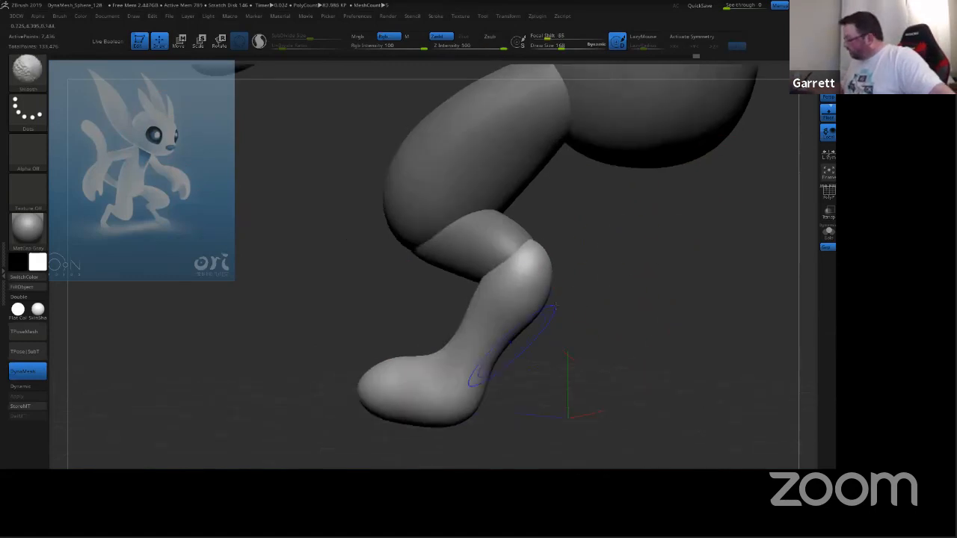
{"action": "left_click_drag", "start_coordinate": [661, 259], "coordinate": [660, 249]}
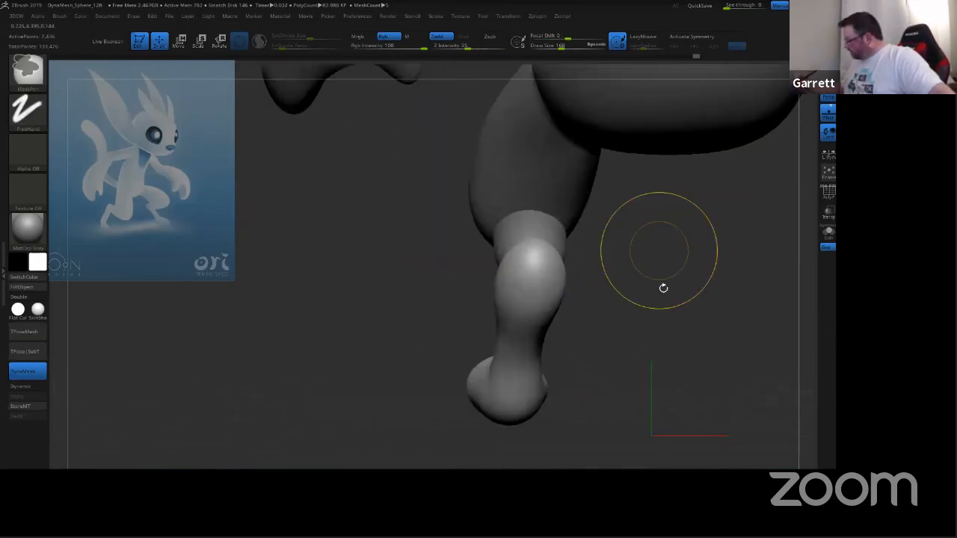
{"action": "left_click_drag", "start_coordinate": [626, 310], "coordinate": [664, 317]}
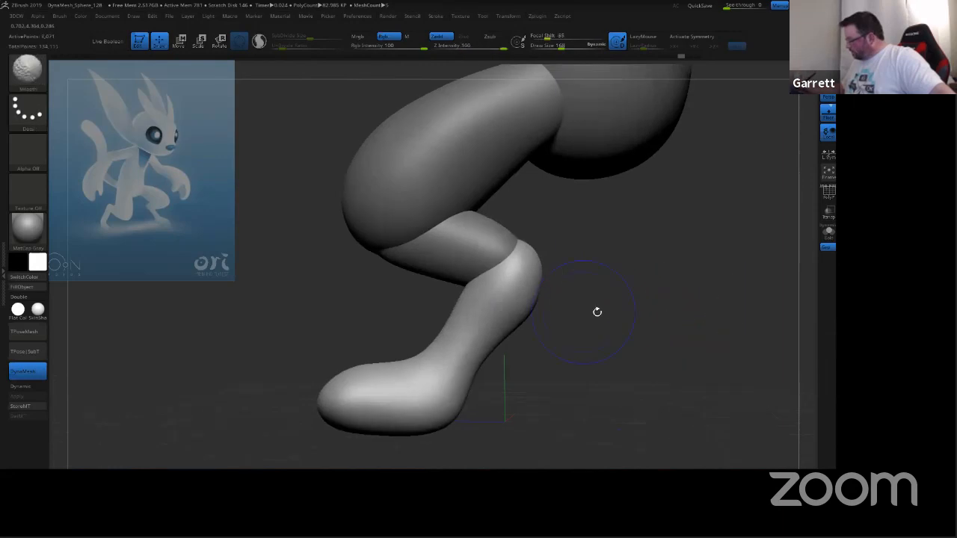
{"action": "left_click_drag", "start_coordinate": [608, 327], "coordinate": [630, 323]}
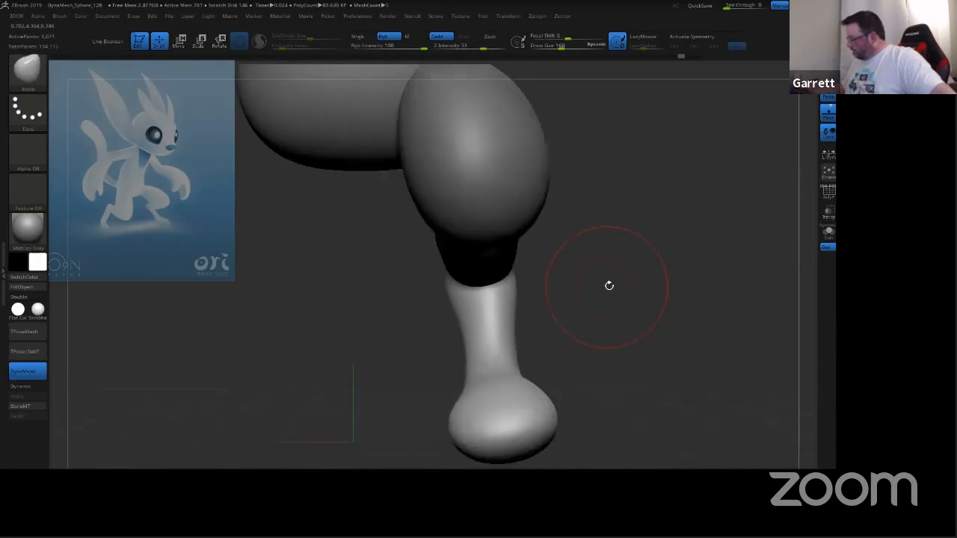
{"action": "left_click_drag", "start_coordinate": [609, 286], "coordinate": [632, 267]}
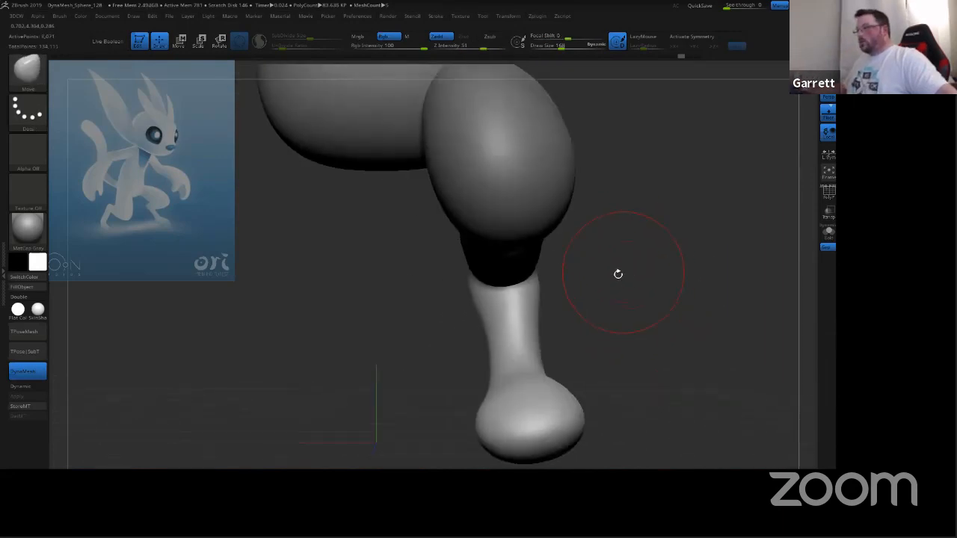
{"action": "mouse_move", "coordinate": [615, 311]}
{"action": "left_mouse_down"}
{"action": "mouse_move", "coordinate": [759, 320]}
{"action": "mouse_move", "coordinate": [608, 292]}
{"action": "left_mouse_up"}
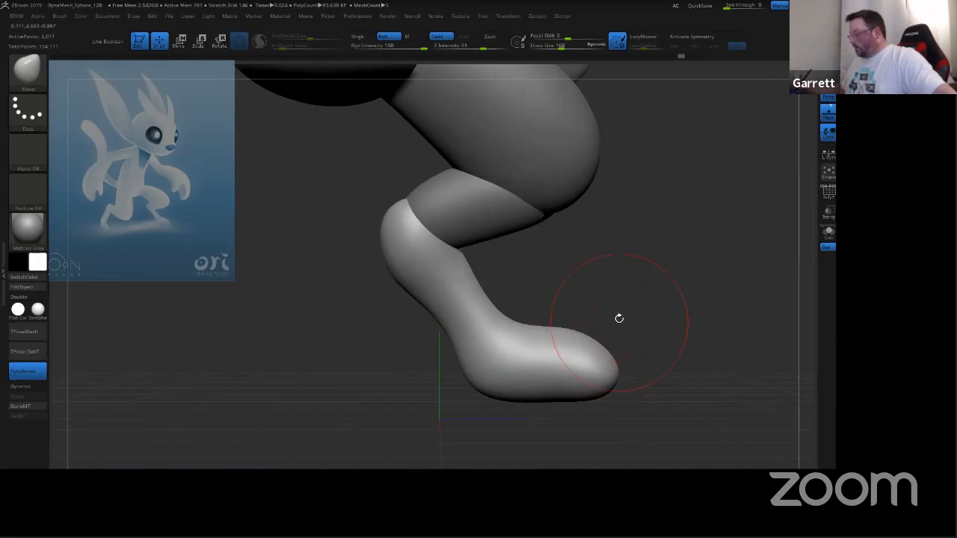
Step: Set the Move brush size to 217 and narrow the foot from the front and from underneath
{"action": "key", "text": "s"}
{"action": "mouse_move", "coordinate": [625, 311]}
{"action": "left_mouse_down"}
{"action": "mouse_move", "coordinate": [669, 289]}
{"action": "mouse_move", "coordinate": [631, 357]}
{"action": "mouse_move", "coordinate": [612, 327]}
{"action": "left_mouse_up"}
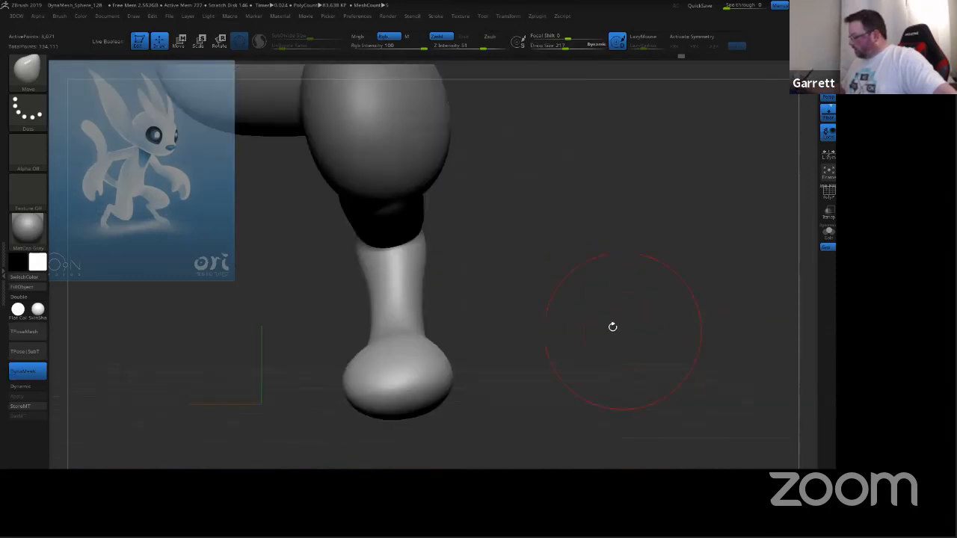
{"action": "mouse_move", "coordinate": [461, 379]}
{"action": "left_mouse_down"}
{"action": "mouse_move", "coordinate": [389, 363]}
{"action": "mouse_move", "coordinate": [379, 381]}
{"action": "left_mouse_up"}
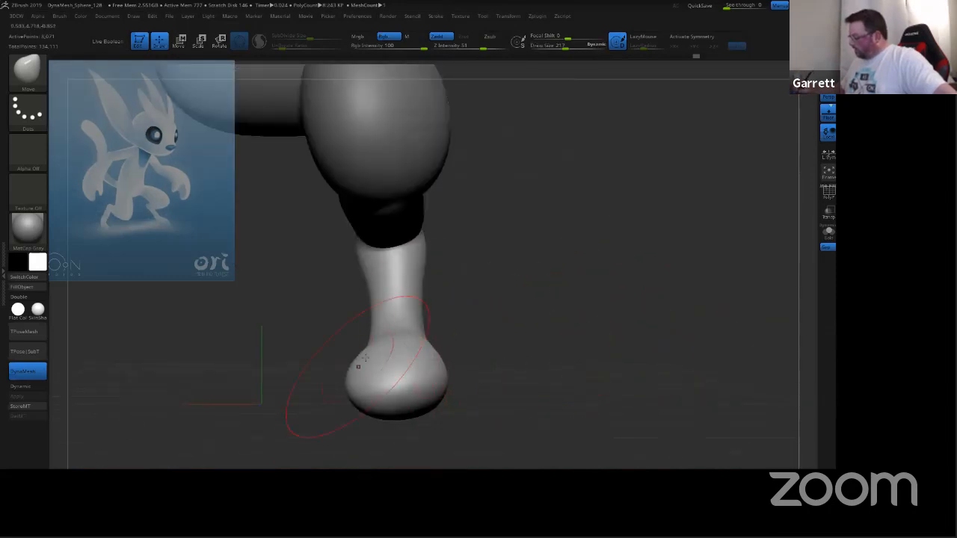
{"action": "left_click_drag", "start_coordinate": [533, 294], "coordinate": [523, 232]}
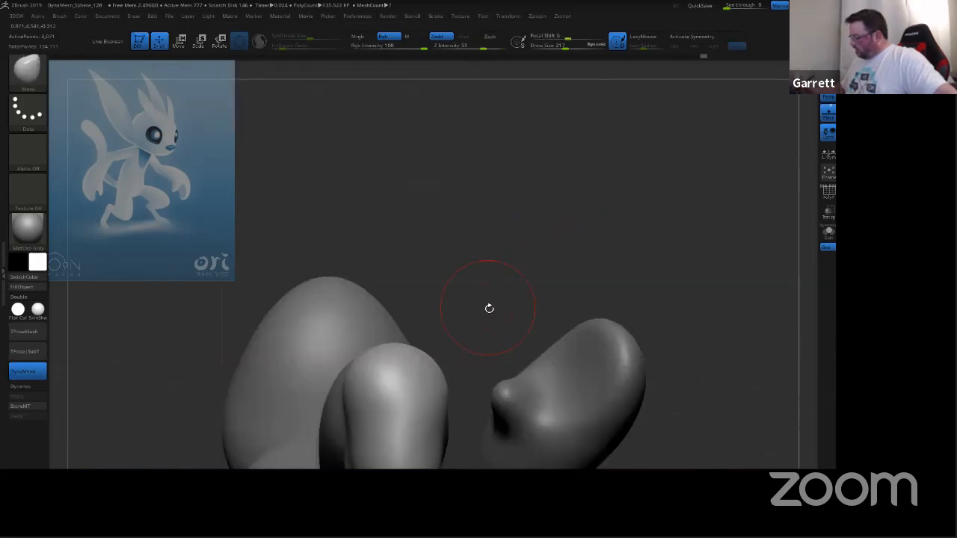
{"action": "mouse_move", "coordinate": [489, 308]}
{"action": "left_mouse_down"}
{"action": "mouse_move", "coordinate": [528, 193]}
{"action": "mouse_move", "coordinate": [530, 262]}
{"action": "mouse_move", "coordinate": [498, 316]}
{"action": "left_mouse_up"}
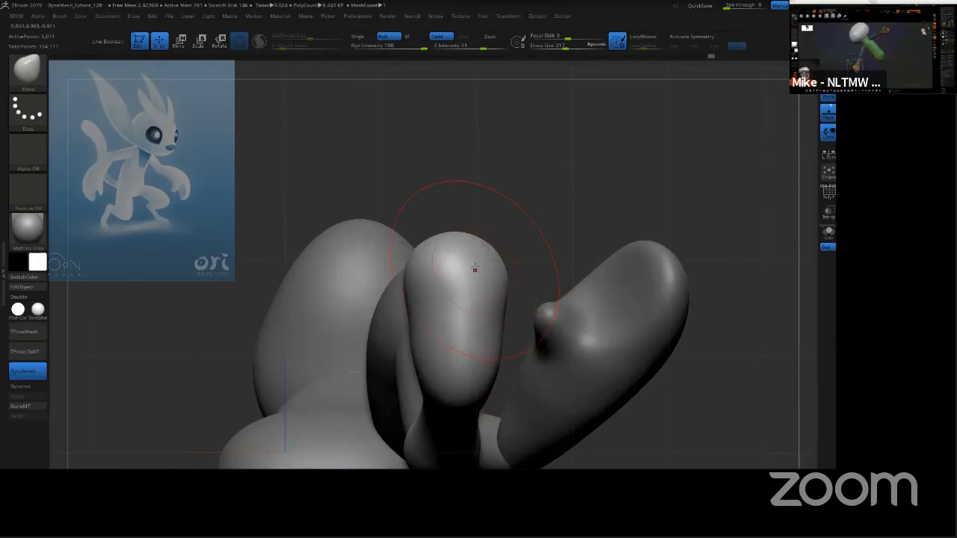
{"action": "left_click_drag", "start_coordinate": [423, 298], "coordinate": [448, 246]}
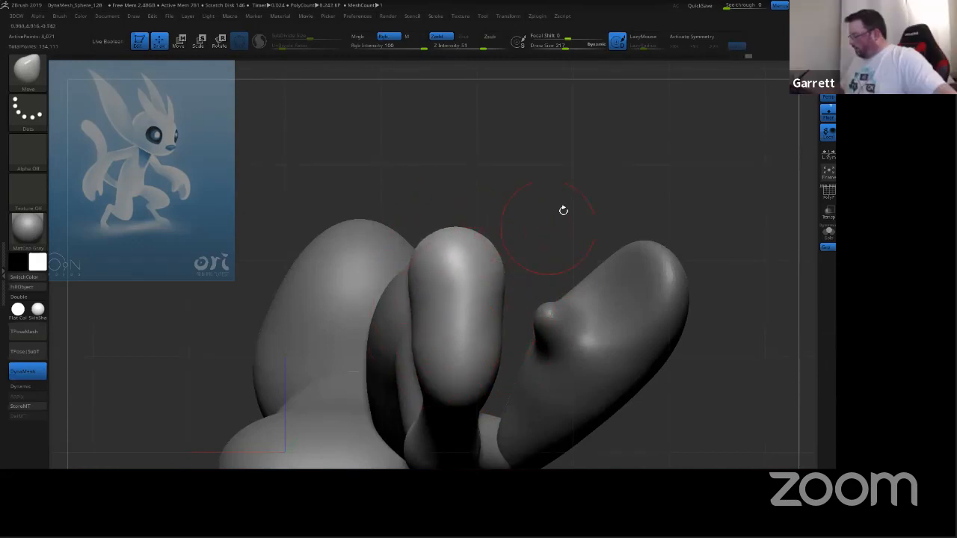
Step: Refine the side contours of the foot from below and reshape the toe end
{"action": "left_click_drag", "start_coordinate": [564, 209], "coordinate": [589, 217], "text": "shift"}
{"action": "left_click_drag", "start_coordinate": [356, 303], "coordinate": [370, 305]}
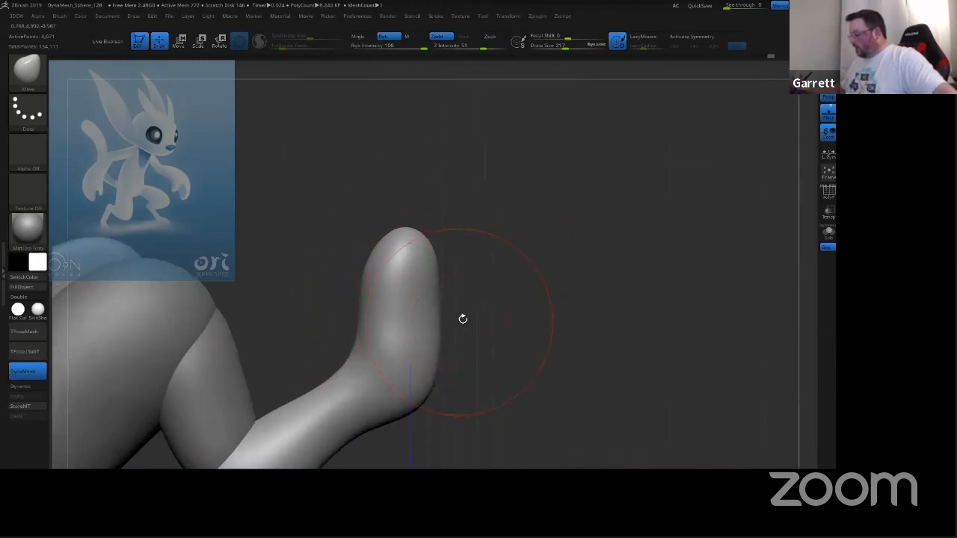
{"action": "left_click_drag", "start_coordinate": [441, 314], "coordinate": [436, 317]}
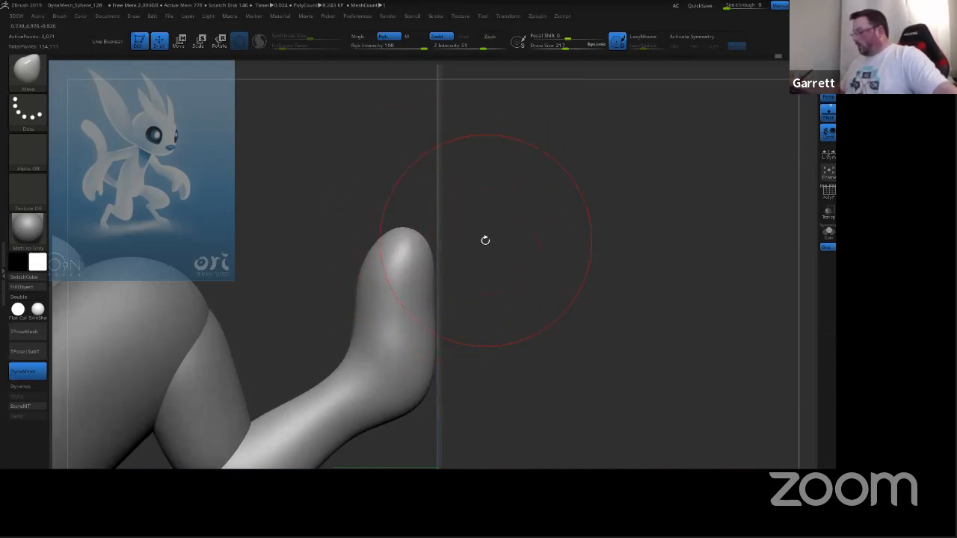
{"action": "left_click_drag", "start_coordinate": [370, 257], "coordinate": [425, 234]}
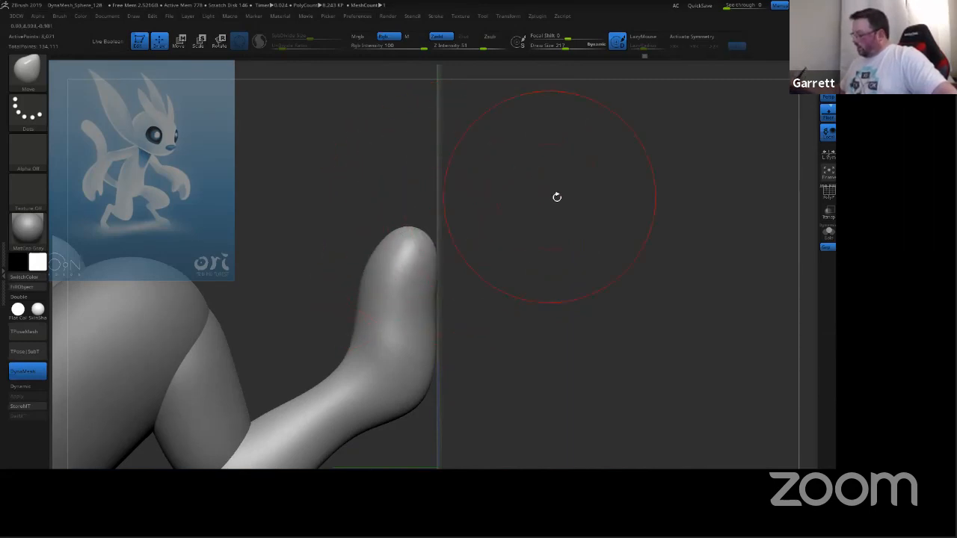
{"action": "mouse_move", "coordinate": [557, 196]}
{"action": "left_mouse_down"}
{"action": "mouse_move", "coordinate": [608, 198]}
{"action": "mouse_move", "coordinate": [609, 162]}
{"action": "mouse_move", "coordinate": [588, 210]}
{"action": "mouse_move", "coordinate": [540, 192]}
{"action": "mouse_move", "coordinate": [557, 214]}
{"action": "left_mouse_up"}
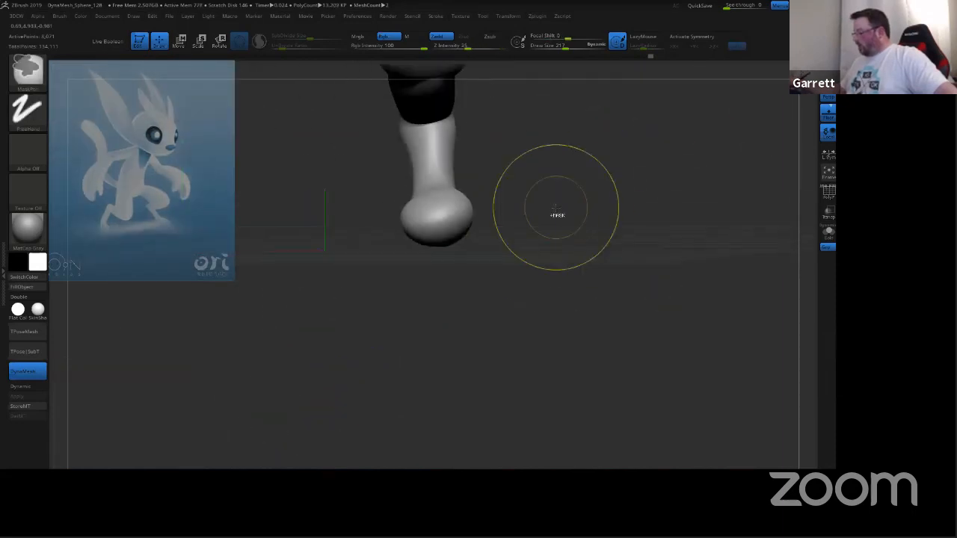
Step: Select the torso subtool and shorten it slightly along its height so its lower end sits higher on the thigh
{"action": "left_click_drag", "start_coordinate": [548, 147], "coordinate": [615, 365], "text": "alt"}
{"action": "mouse_move", "coordinate": [614, 270]}
{"action": "left_mouse_down", "text": "alt"}
{"action": "mouse_move", "coordinate": [615, 376]}
{"action": "mouse_move", "coordinate": [665, 321]}
{"action": "mouse_move", "coordinate": [605, 283]}
{"action": "left_mouse_up", "text": "alt"}
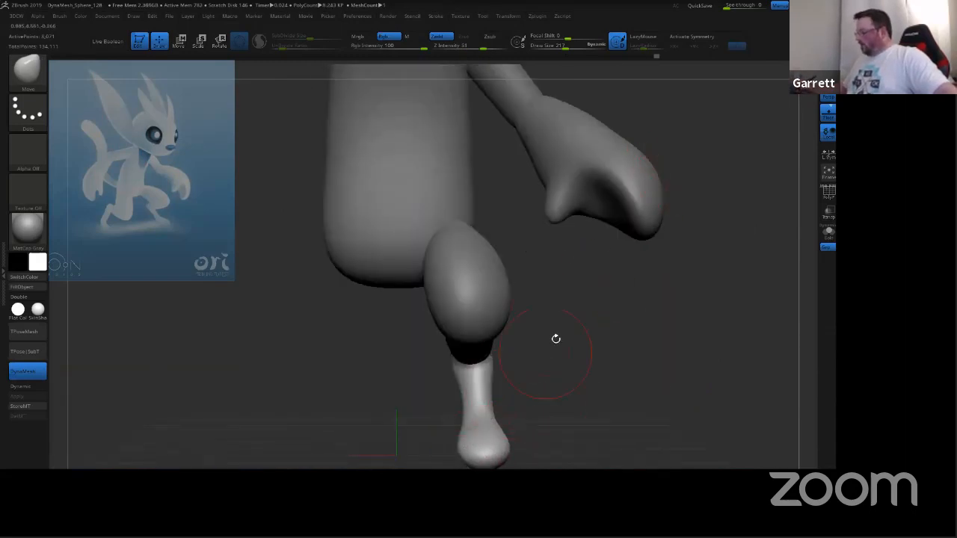
{"action": "mouse_move", "coordinate": [572, 346]}
{"action": "left_mouse_down"}
{"action": "mouse_move", "coordinate": [583, 330]}
{"action": "mouse_move", "coordinate": [605, 410]}
{"action": "left_mouse_up"}
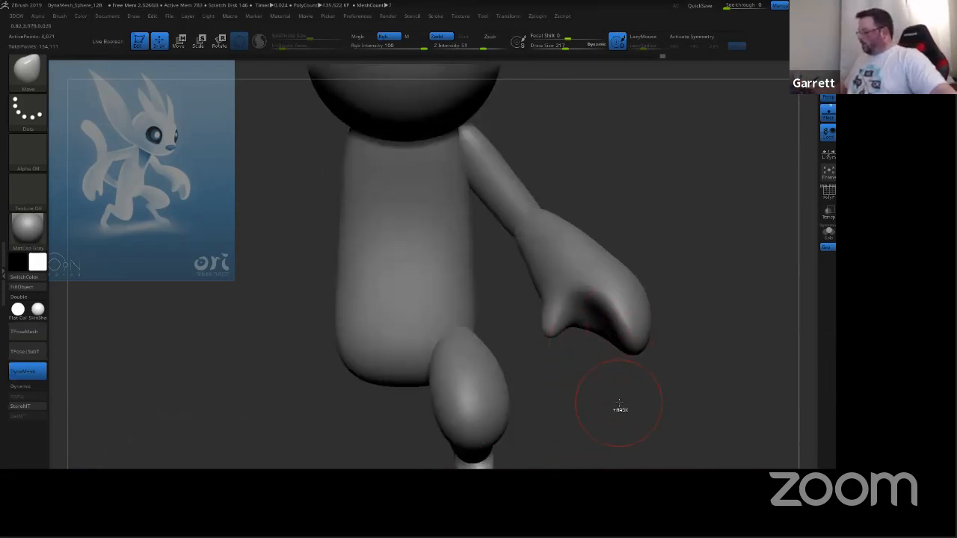
{"action": "mouse_move", "coordinate": [620, 409]}
{"action": "left_mouse_down"}
{"action": "mouse_move", "coordinate": [640, 362]}
{"action": "mouse_move", "coordinate": [633, 283]}
{"action": "left_mouse_up"}
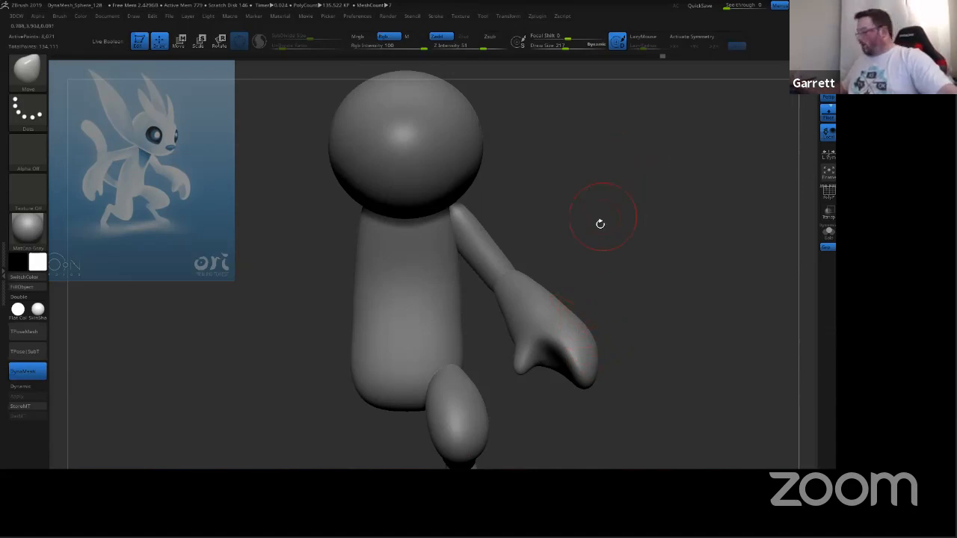
{"action": "mouse_move", "coordinate": [599, 241]}
{"action": "left_mouse_down"}
{"action": "mouse_move", "coordinate": [624, 246]}
{"action": "mouse_move", "coordinate": [626, 231]}
{"action": "mouse_move", "coordinate": [606, 249]}
{"action": "left_mouse_up"}
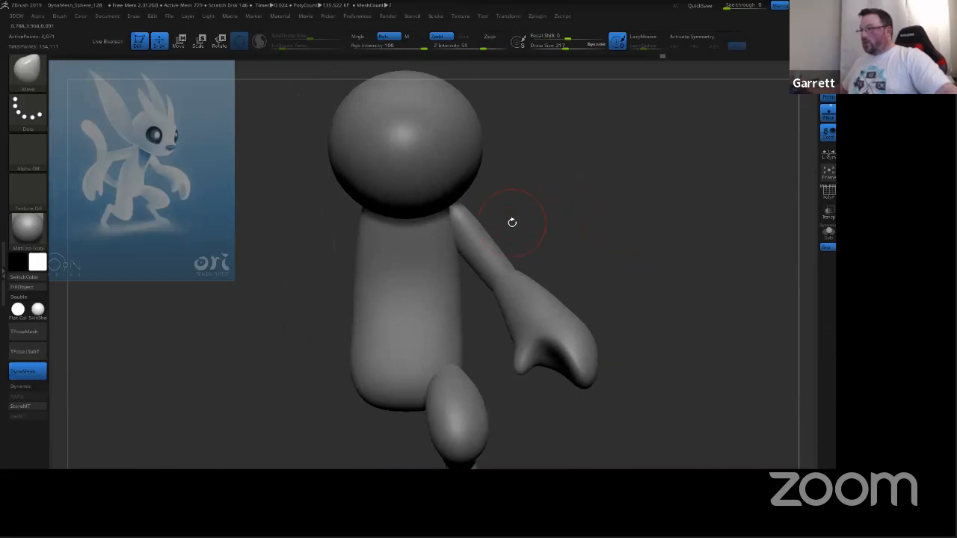
{"action": "left_click", "coordinate": [423, 309], "text": "alt"}
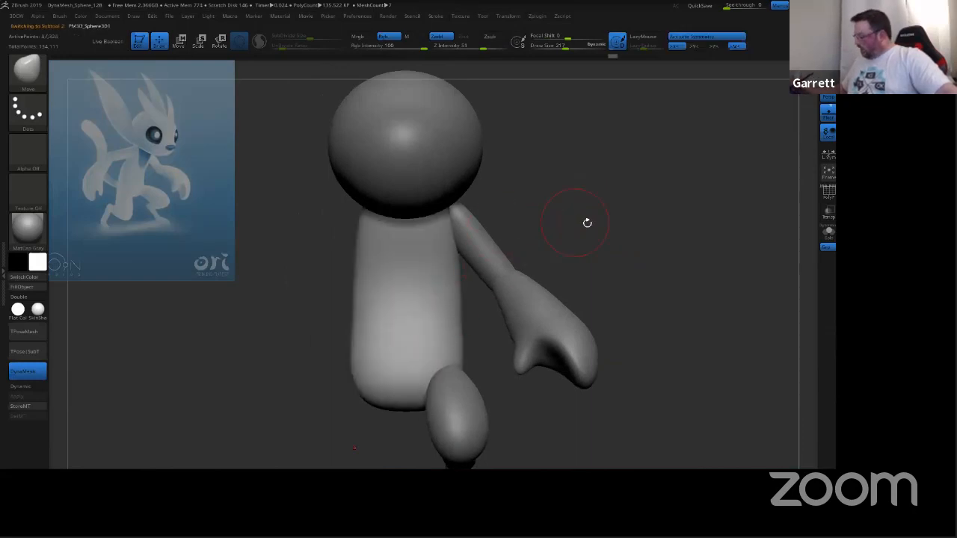
{"action": "mouse_move", "coordinate": [587, 222]}
{"action": "left_mouse_down"}
{"action": "mouse_move", "coordinate": [616, 229]}
{"action": "mouse_move", "coordinate": [598, 209]}
{"action": "left_mouse_up"}
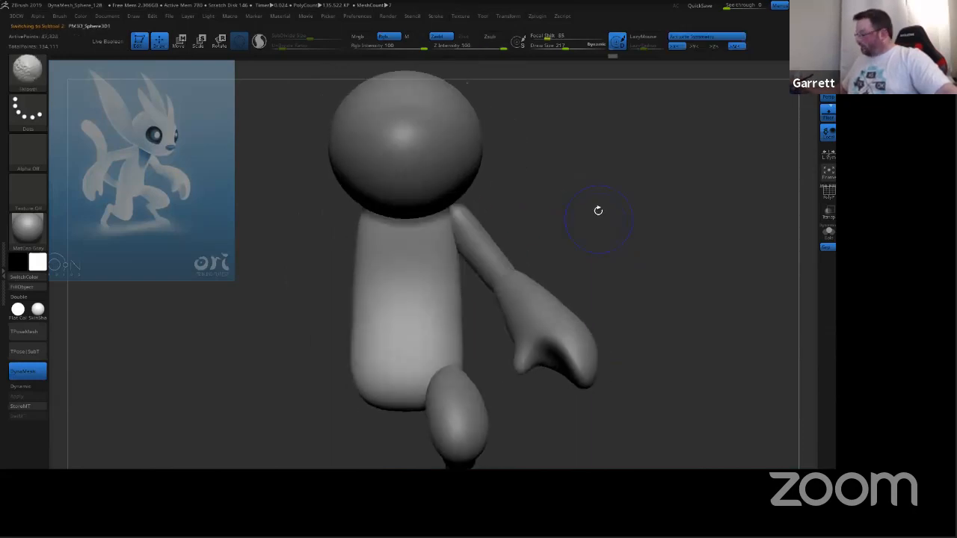
{"action": "left_click", "coordinate": [181, 41]}
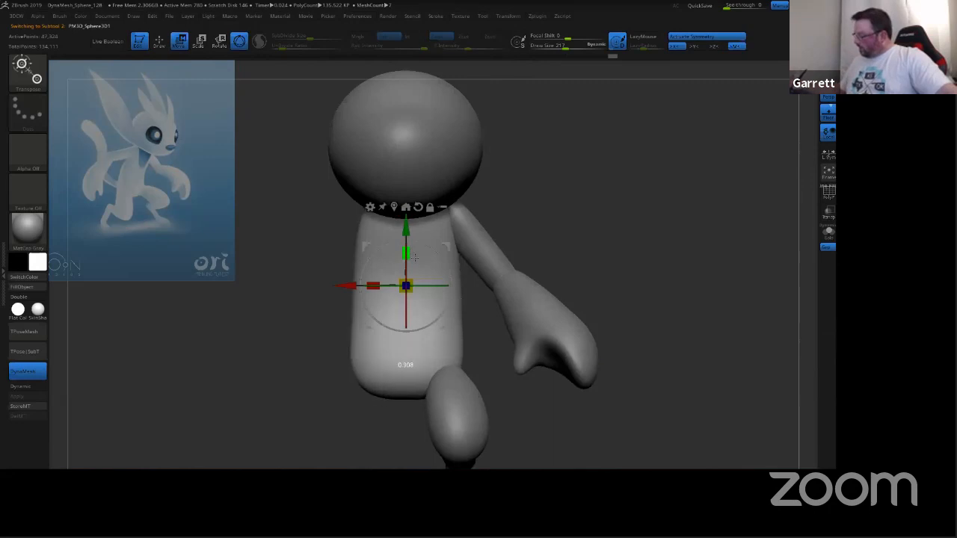
{"action": "mouse_move", "coordinate": [541, 166]}
{"action": "left_mouse_down"}
{"action": "mouse_move", "coordinate": [636, 163]}
{"action": "mouse_move", "coordinate": [591, 166]}
{"action": "mouse_move", "coordinate": [587, 184]}
{"action": "mouse_move", "coordinate": [550, 179]}
{"action": "left_mouse_up"}
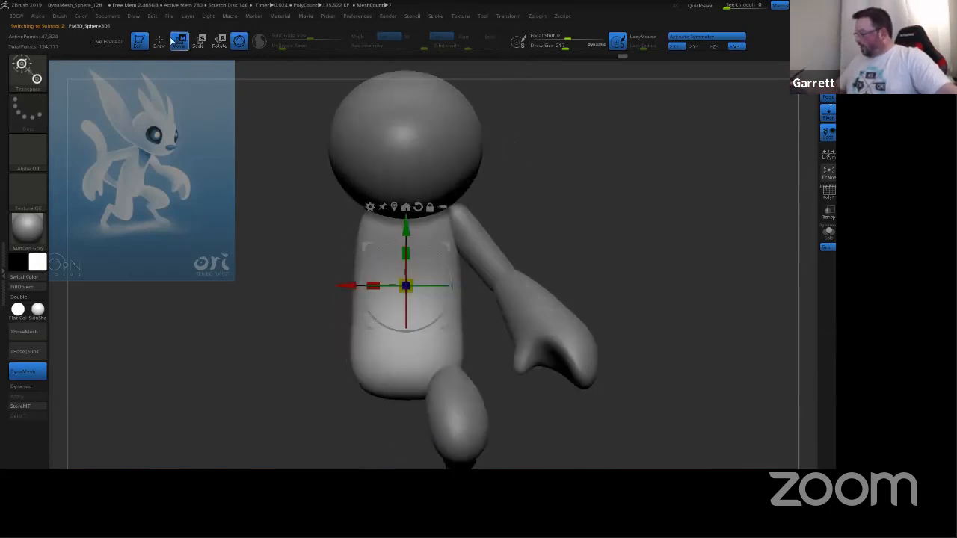
{"action": "left_click", "coordinate": [159, 42]}
{"action": "left_click_drag", "start_coordinate": [590, 222], "coordinate": [562, 287]}
{"action": "key", "text": "s"}
{"action": "mouse_move", "coordinate": [361, 340]}
{"action": "left_mouse_down"}
{"action": "mouse_move", "coordinate": [350, 354]}
{"action": "mouse_move", "coordinate": [379, 333]}
{"action": "left_mouse_up"}
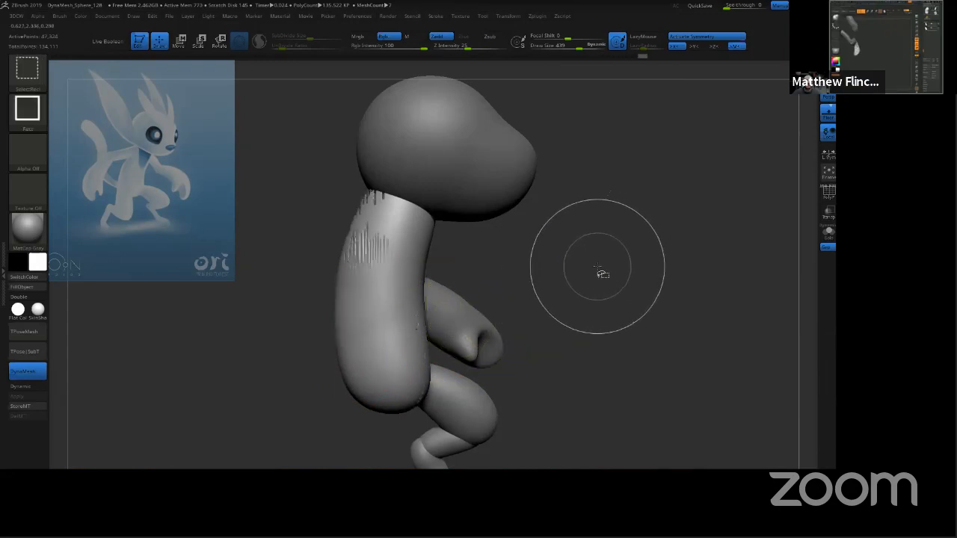
{"action": "key", "text": "ctrl+z"}
{"action": "key", "text": "ctrl+z"}
Step: Push the torso's lower back outward and round its bottom from the side with the Move brush at size 547
{"action": "mouse_move", "coordinate": [609, 261]}
{"action": "left_mouse_down"}
{"action": "mouse_move", "coordinate": [584, 248]}
{"action": "mouse_move", "coordinate": [639, 248]}
{"action": "left_mouse_up"}
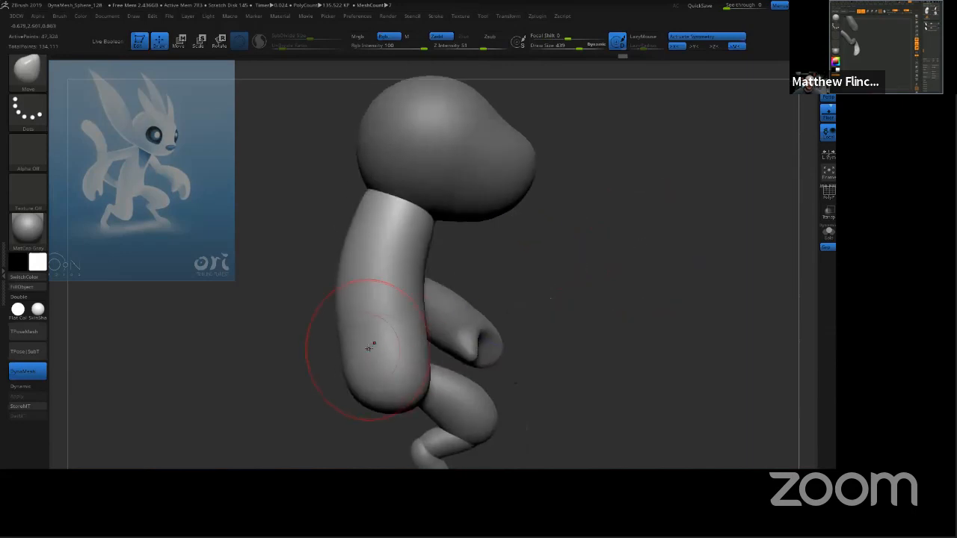
{"action": "left_click_drag", "start_coordinate": [362, 352], "coordinate": [350, 336]}
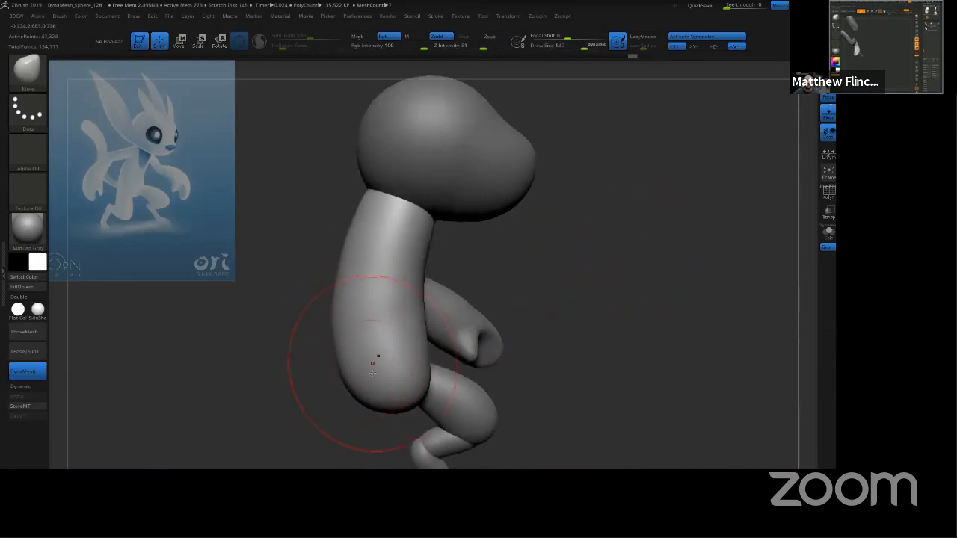
{"action": "mouse_move", "coordinate": [385, 396]}
{"action": "left_mouse_down"}
{"action": "mouse_move", "coordinate": [408, 391]}
{"action": "mouse_move", "coordinate": [419, 367]}
{"action": "left_mouse_up"}
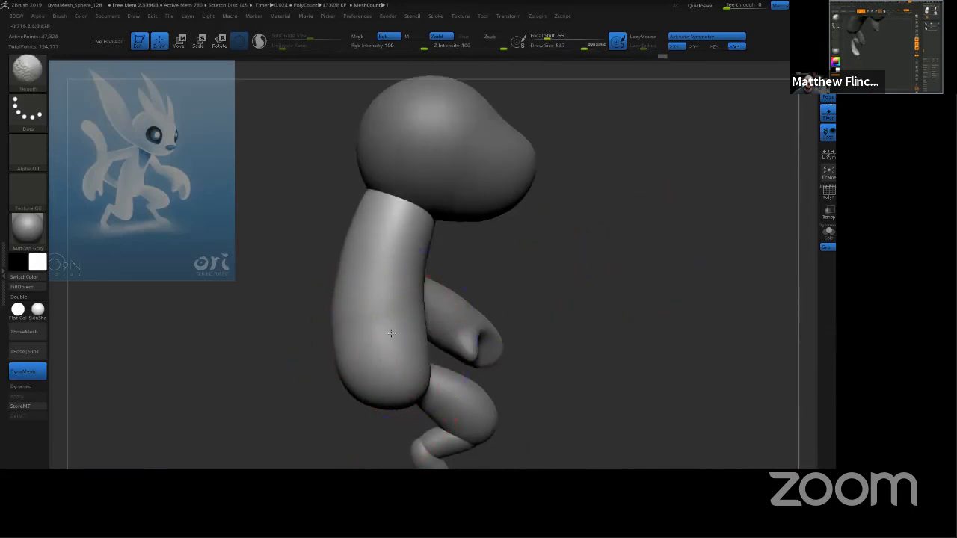
Step: Adjust the torso's hips and shoulders from the front, smooth its surface, and set the Move brush size to 318
{"action": "left_click_drag", "start_coordinate": [605, 234], "coordinate": [563, 235]}
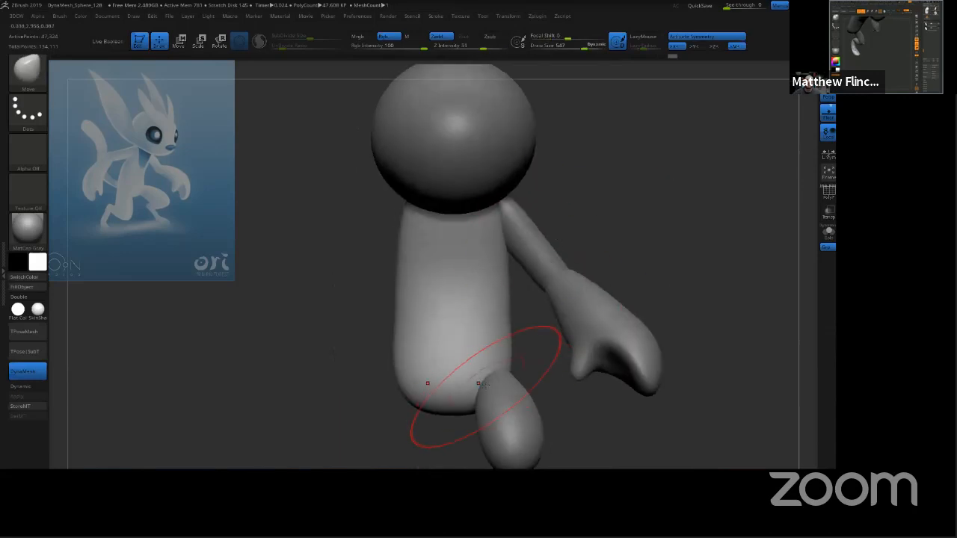
{"action": "left_click_drag", "start_coordinate": [501, 320], "coordinate": [550, 279]}
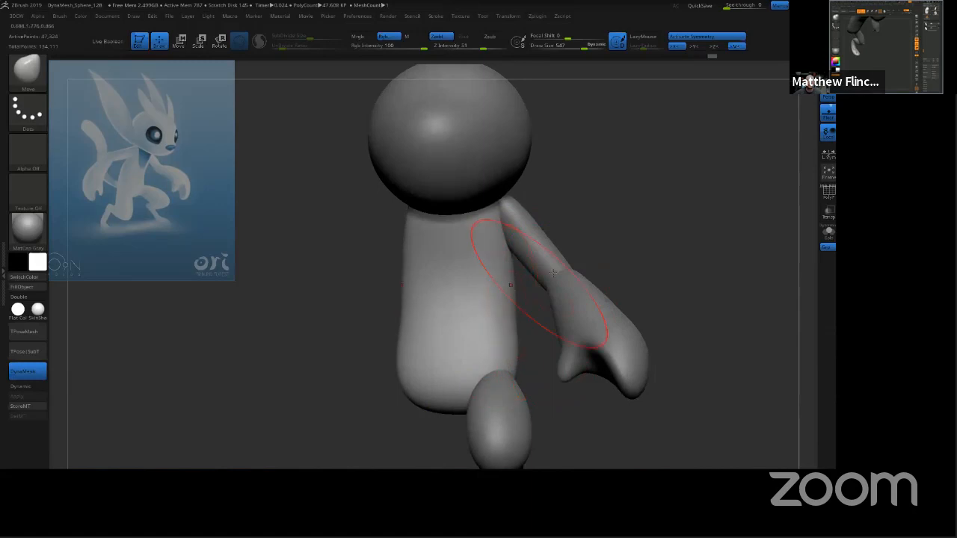
{"action": "left_click_drag", "start_coordinate": [637, 223], "coordinate": [666, 166]}
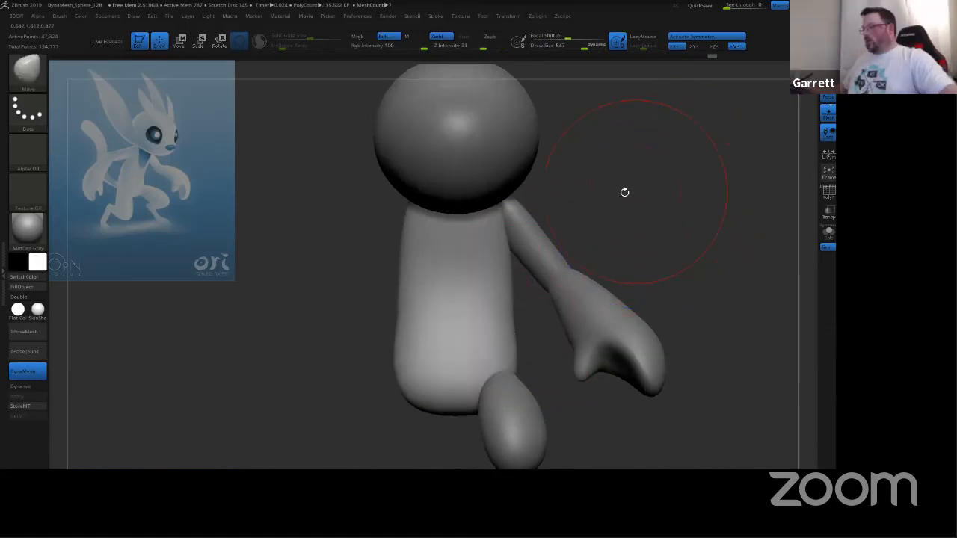
{"action": "left_click_drag", "start_coordinate": [501, 214], "coordinate": [507, 201]}
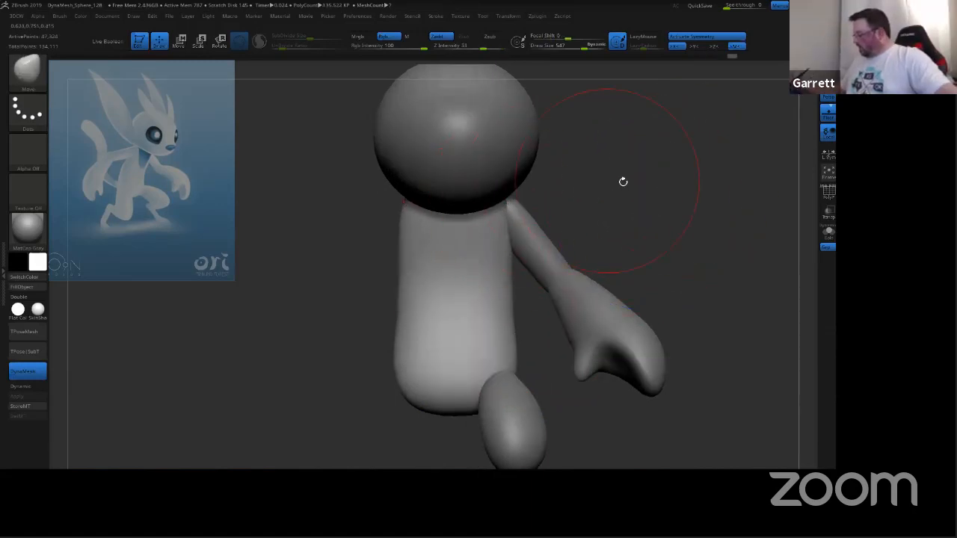
{"action": "mouse_move", "coordinate": [613, 194]}
{"action": "left_mouse_down"}
{"action": "mouse_move", "coordinate": [647, 192]}
{"action": "mouse_move", "coordinate": [638, 185]}
{"action": "left_mouse_up"}
{"action": "mouse_move", "coordinate": [476, 325]}
{"action": "left_mouse_down", "text": "shift"}
{"action": "mouse_move", "coordinate": [455, 321]}
{"action": "mouse_move", "coordinate": [417, 340]}
{"action": "mouse_move", "coordinate": [424, 311]}
{"action": "left_mouse_up", "text": "shift"}
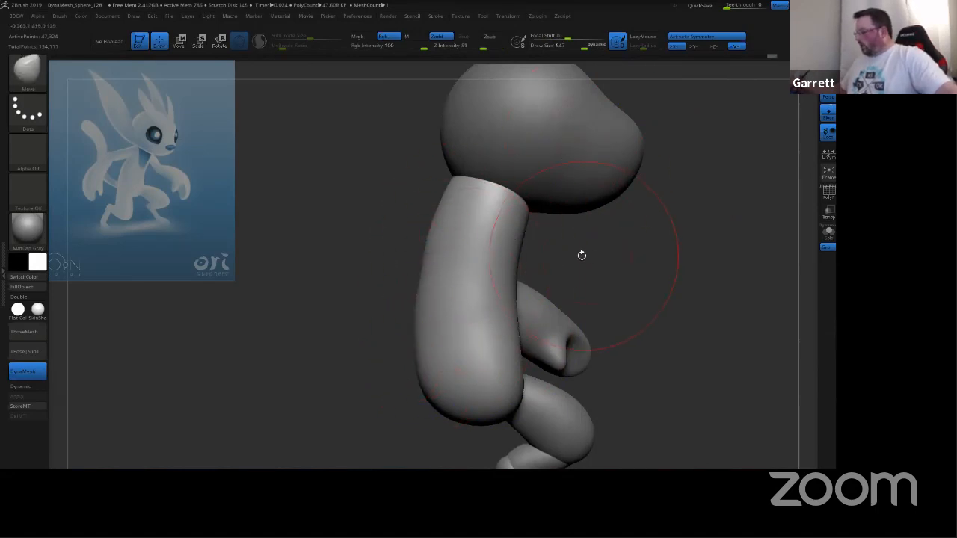
{"action": "key", "text": "s"}
{"action": "left_click", "coordinate": [551, 259]}
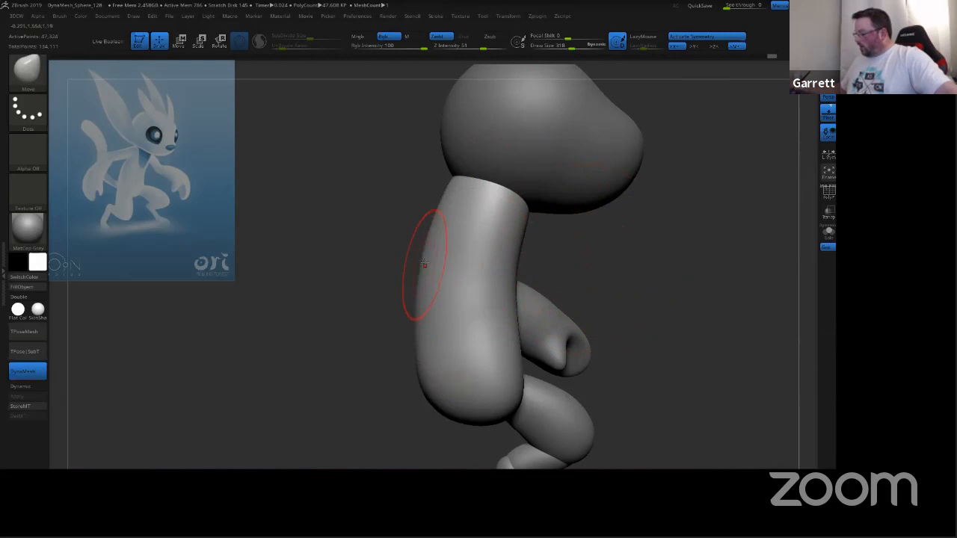
Step: Select the head subtool, enlarge it uniformly and raise it slightly above the torso
{"action": "left_click_drag", "start_coordinate": [609, 259], "coordinate": [567, 204]}
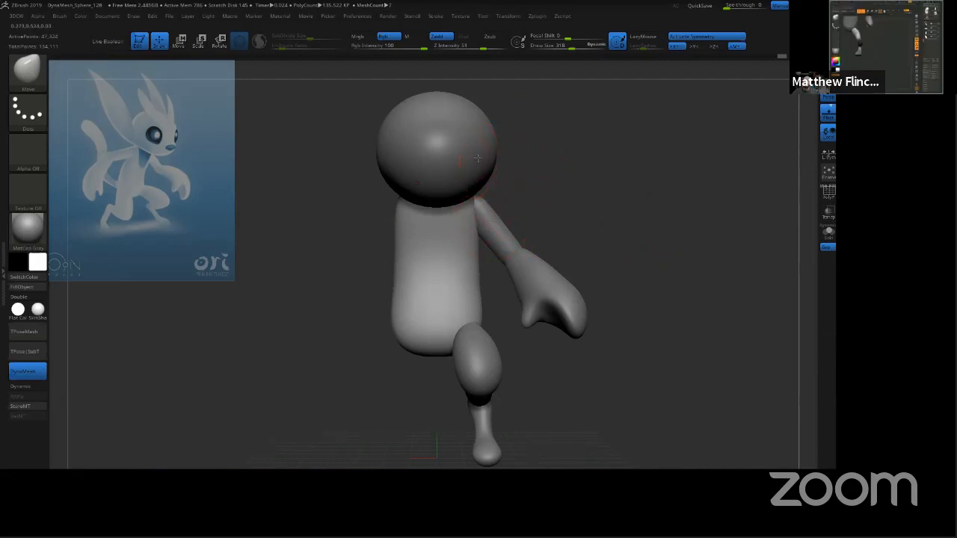
{"action": "left_click_drag", "start_coordinate": [589, 177], "coordinate": [673, 184]}
{"action": "left_click", "coordinate": [180, 41]}
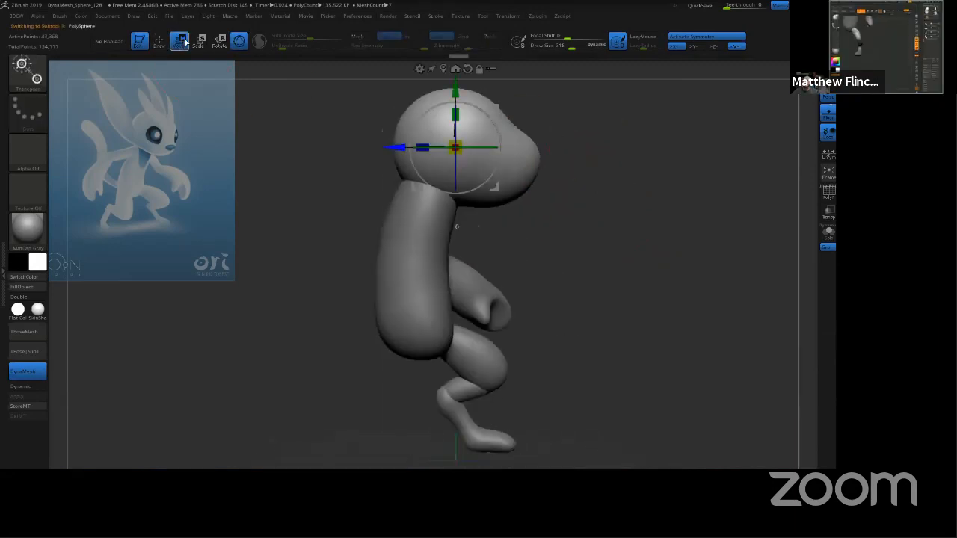
{"action": "left_click_drag", "start_coordinate": [458, 148], "coordinate": [530, 127]}
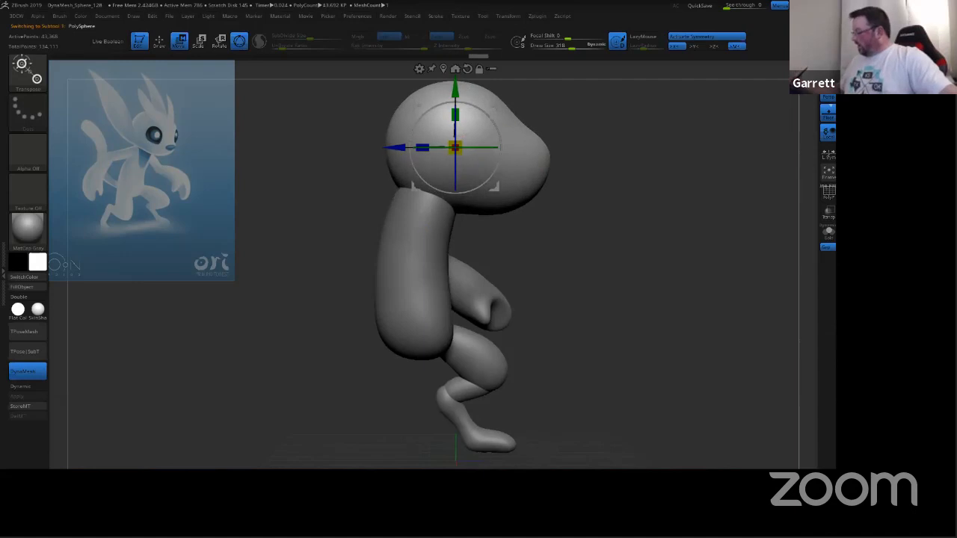
{"action": "mouse_move", "coordinate": [672, 181]}
{"action": "left_mouse_down"}
{"action": "mouse_move", "coordinate": [628, 183]}
{"action": "mouse_move", "coordinate": [666, 164]}
{"action": "left_mouse_up"}
{"action": "right_click_drag", "start_coordinate": [666, 165], "coordinate": [603, 326], "text": "ctrl"}
{"action": "left_click_drag", "start_coordinate": [446, 178], "coordinate": [447, 166]}
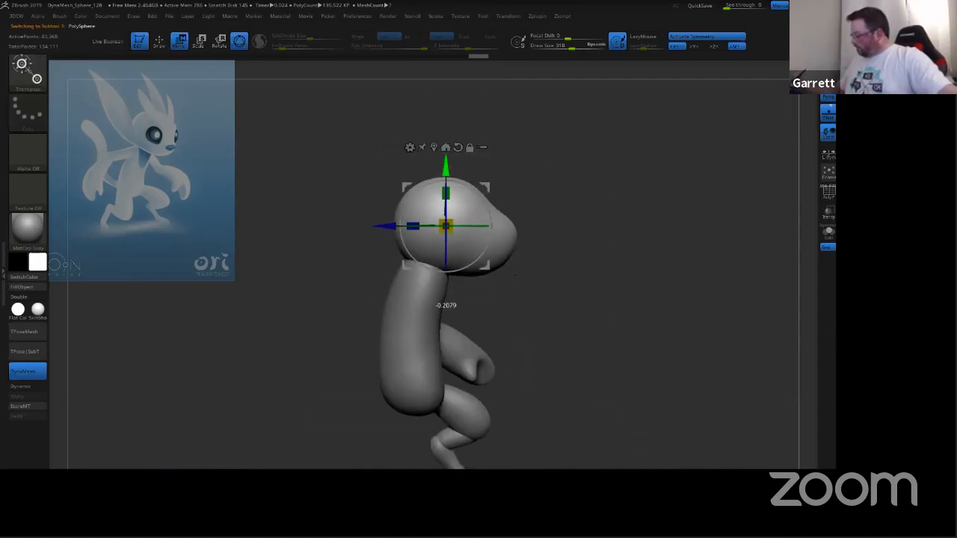
{"action": "key", "text": "ctrl+z"}
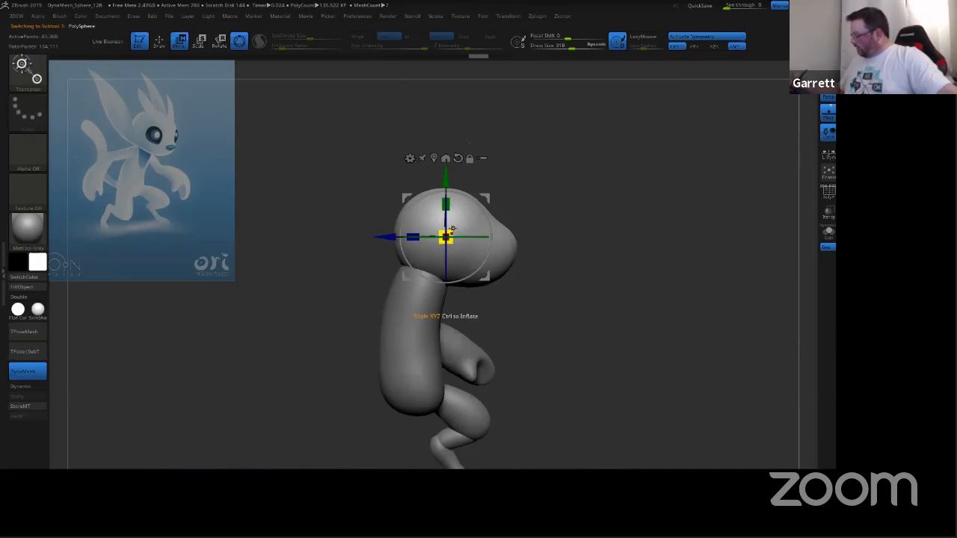
{"action": "left_click_drag", "start_coordinate": [625, 178], "coordinate": [445, 174]}
{"action": "left_click_drag", "start_coordinate": [641, 175], "coordinate": [703, 166]}
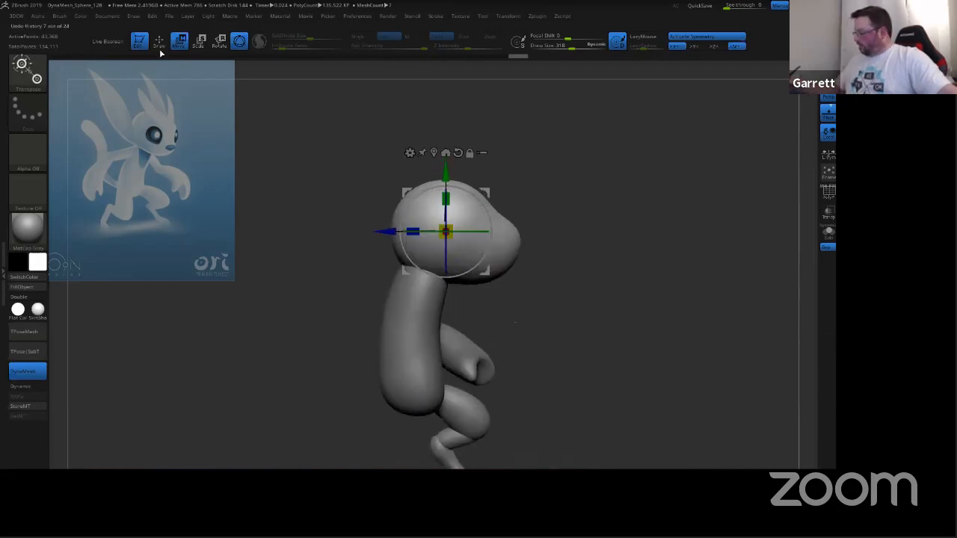
Step: Reshape the underside of the head where it meets the neck, and increase the Move brush size to 487
{"action": "left_click", "coordinate": [159, 41]}
{"action": "right_click_drag", "start_coordinate": [552, 220], "coordinate": [454, 364], "text": "ctrl"}
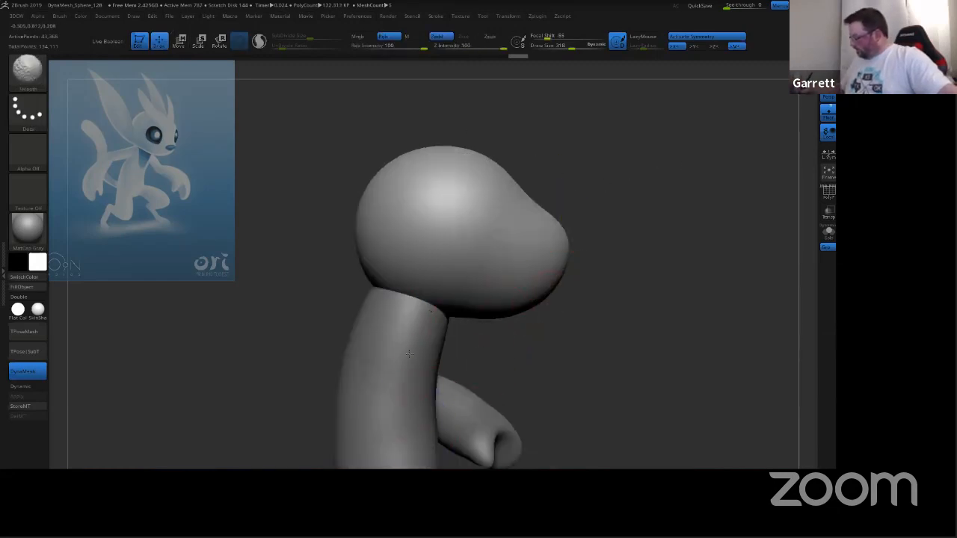
{"action": "left_click", "coordinate": [454, 314], "text": "alt"}
{"action": "left_click_drag", "start_coordinate": [454, 315], "coordinate": [475, 305]}
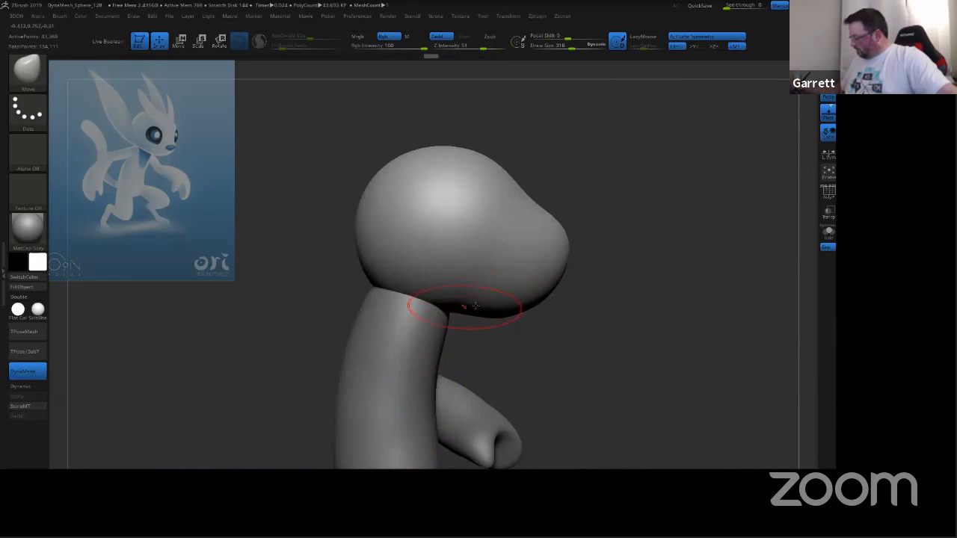
{"action": "mouse_move", "coordinate": [639, 285]}
{"action": "left_mouse_down"}
{"action": "mouse_move", "coordinate": [582, 270]}
{"action": "mouse_move", "coordinate": [491, 352]}
{"action": "mouse_move", "coordinate": [504, 348]}
{"action": "left_mouse_up"}
{"action": "key", "text": "s"}
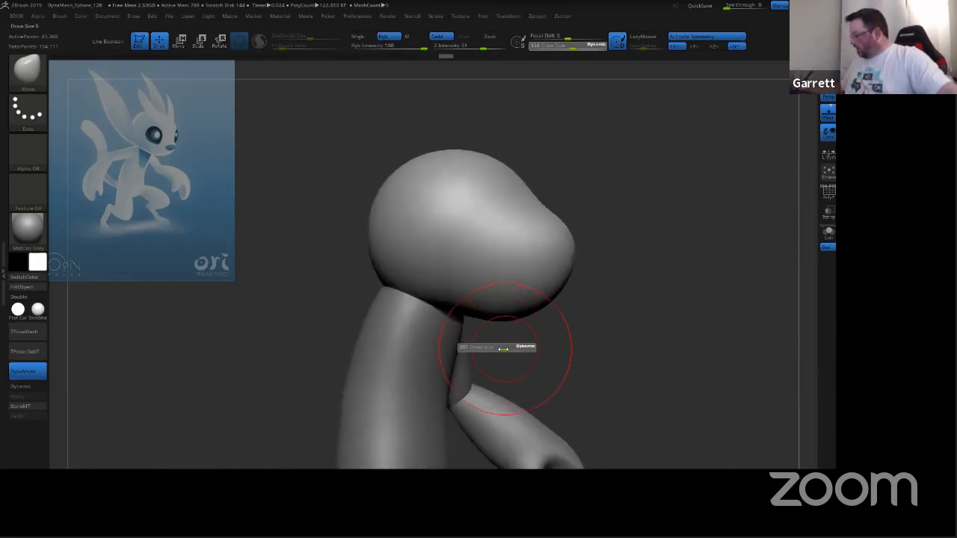
{"action": "key", "text": "s"}
{"action": "left_click_drag", "start_coordinate": [440, 346], "coordinate": [446, 345]}
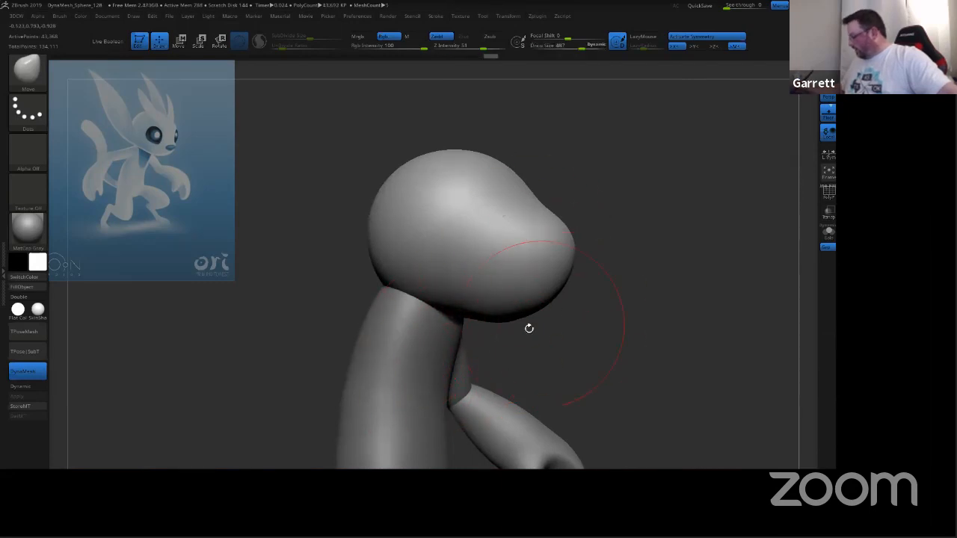
Step: Select the torso subtool and push its back and lower belly outward from the side
{"action": "left_click", "coordinate": [409, 420], "text": "alt"}
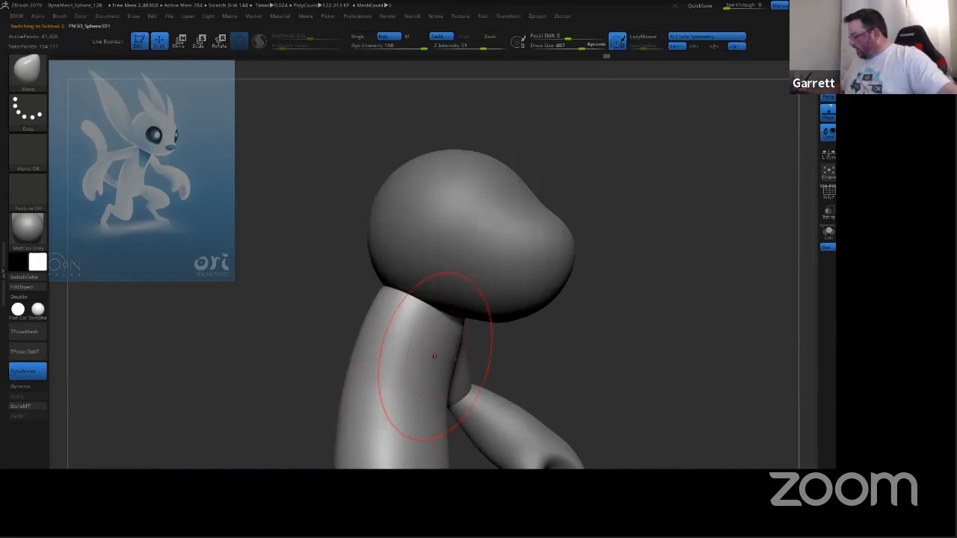
{"action": "left_click_drag", "start_coordinate": [561, 335], "coordinate": [542, 286]}
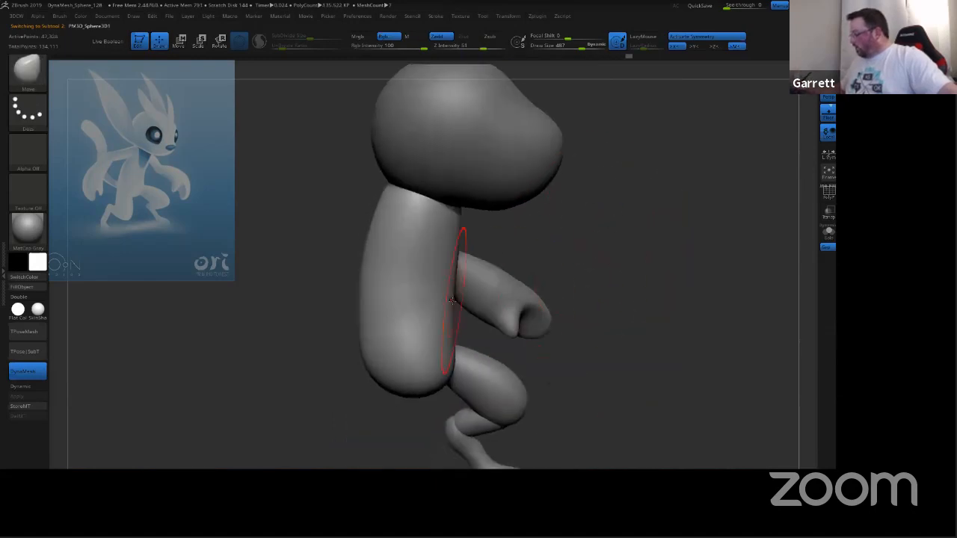
{"action": "left_click_drag", "start_coordinate": [446, 345], "coordinate": [449, 355]}
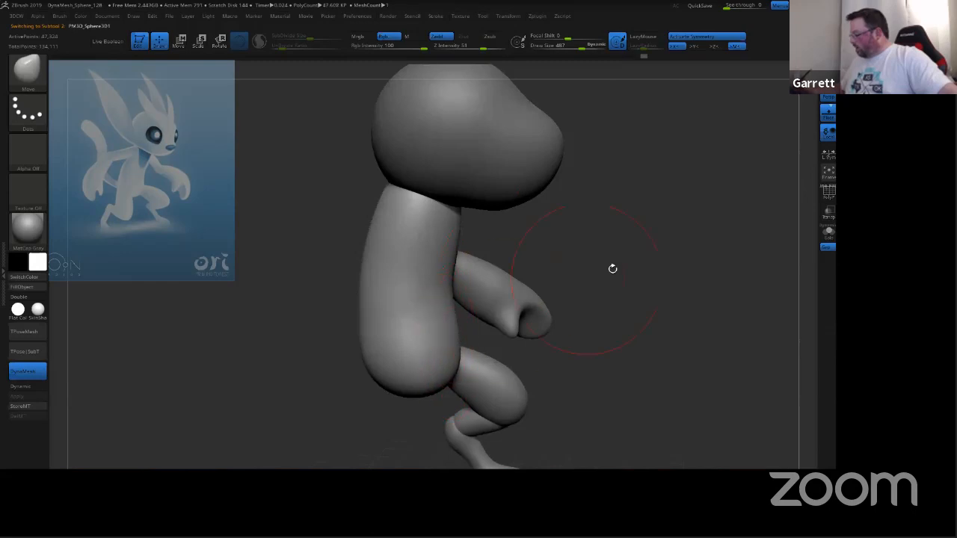
Step: Refine the upper torso near the shoulder from behind with the Move brush at size 393
{"action": "left_click_drag", "start_coordinate": [613, 269], "coordinate": [639, 248]}
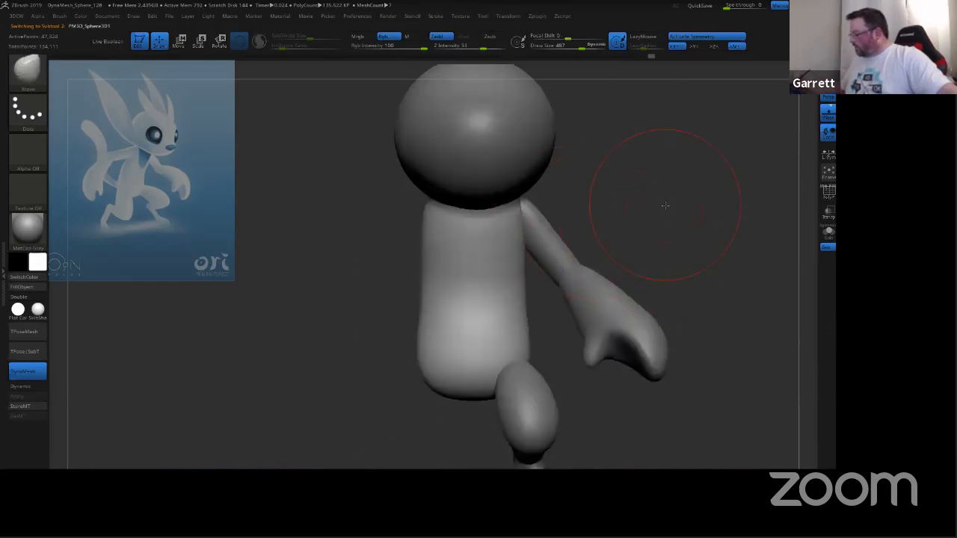
{"action": "left_click_drag", "start_coordinate": [665, 205], "coordinate": [668, 252]}
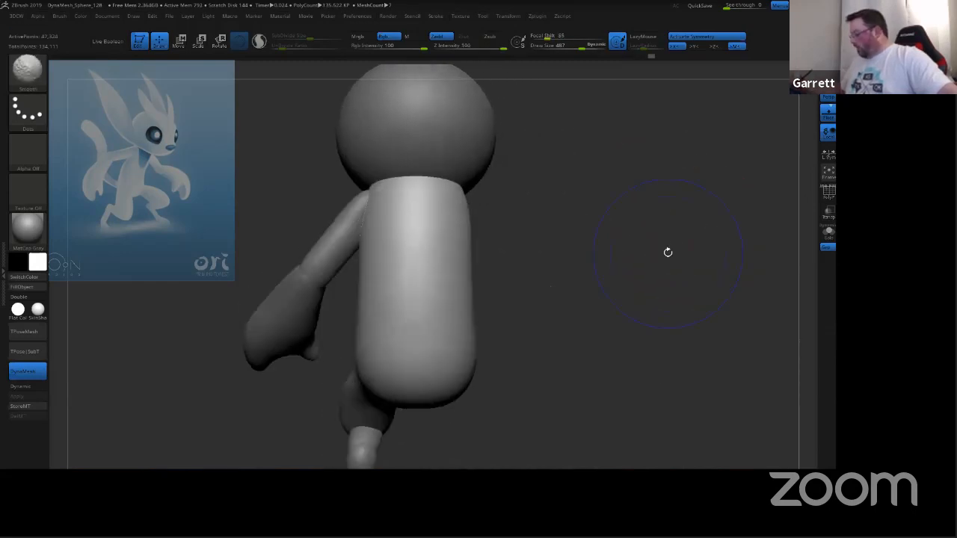
{"action": "mouse_move", "coordinate": [555, 260]}
{"action": "left_mouse_down"}
{"action": "mouse_move", "coordinate": [405, 207]}
{"action": "mouse_move", "coordinate": [403, 220]}
{"action": "left_mouse_up"}
{"action": "key", "text": "s"}
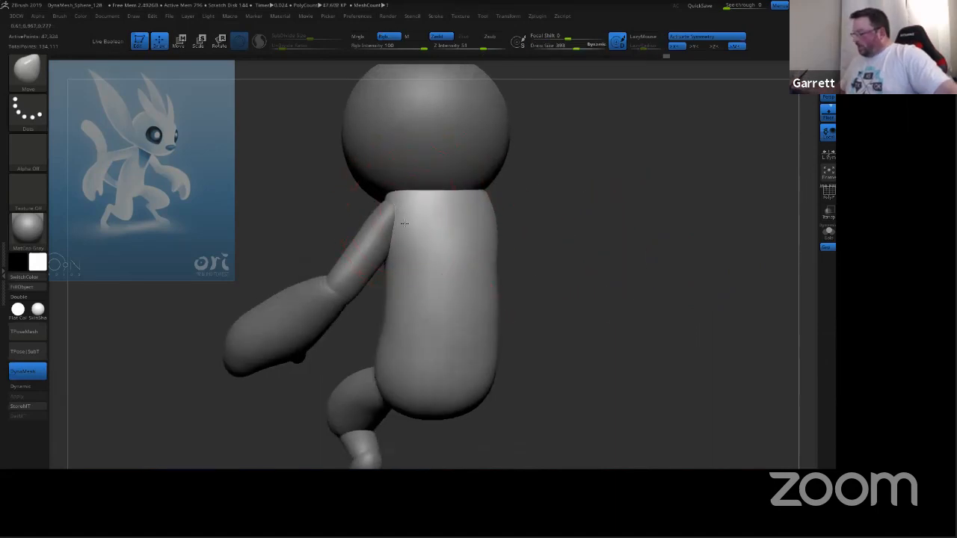
{"action": "mouse_move", "coordinate": [605, 217]}
{"action": "left_mouse_down"}
{"action": "mouse_move", "coordinate": [523, 238]}
{"action": "mouse_move", "coordinate": [474, 266]}
{"action": "left_mouse_up"}
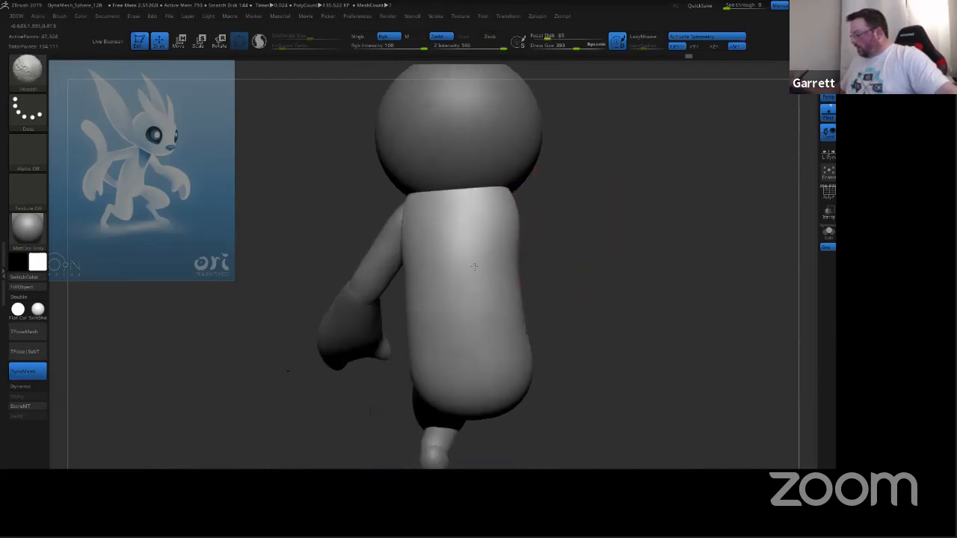
Step: Narrow and smooth the upper torso beneath the head, checking its shape from the front and side
{"action": "left_click_drag", "start_coordinate": [593, 271], "coordinate": [565, 306]}
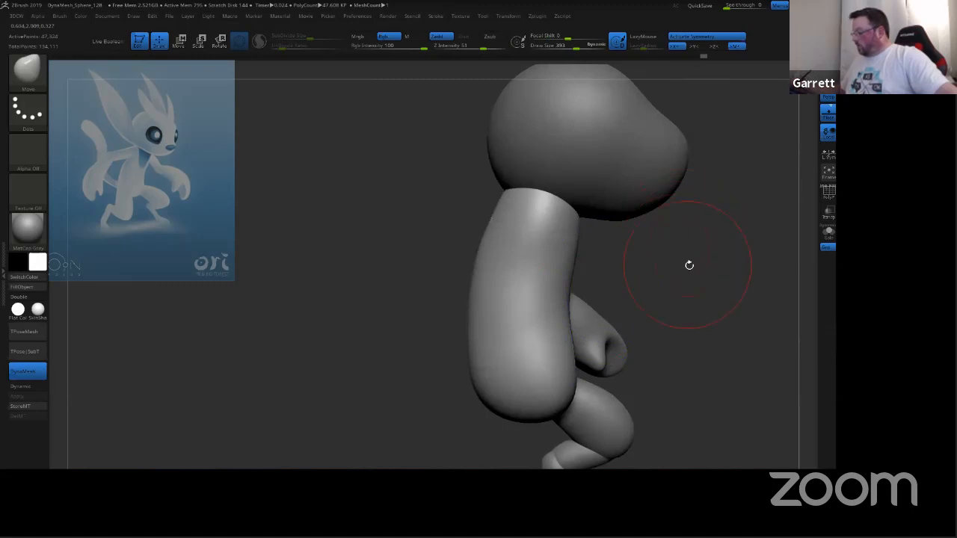
{"action": "mouse_move", "coordinate": [689, 265]}
{"action": "left_mouse_down"}
{"action": "mouse_move", "coordinate": [613, 274]}
{"action": "mouse_move", "coordinate": [682, 282]}
{"action": "mouse_move", "coordinate": [635, 238]}
{"action": "mouse_move", "coordinate": [718, 239]}
{"action": "mouse_move", "coordinate": [573, 239]}
{"action": "left_mouse_up"}
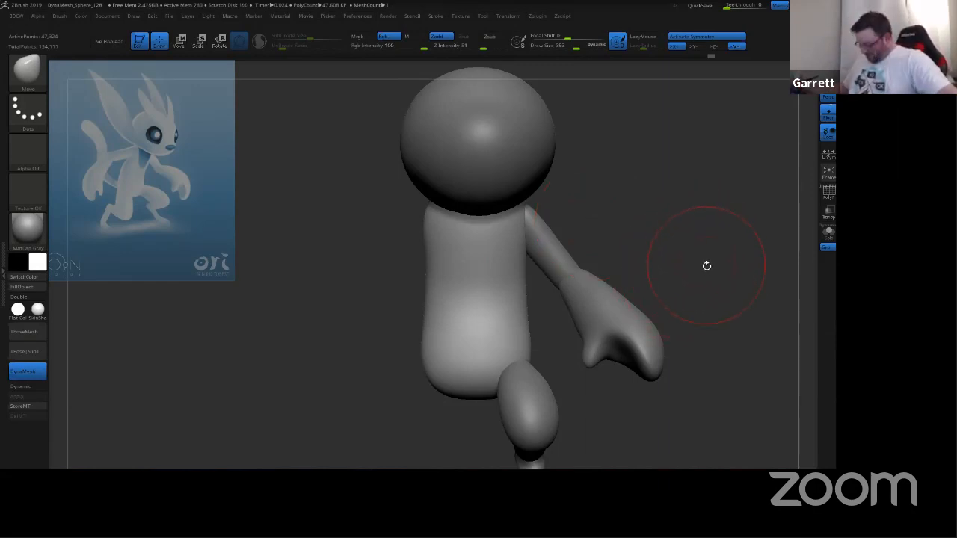
{"action": "left_click_drag", "start_coordinate": [684, 259], "coordinate": [710, 252]}
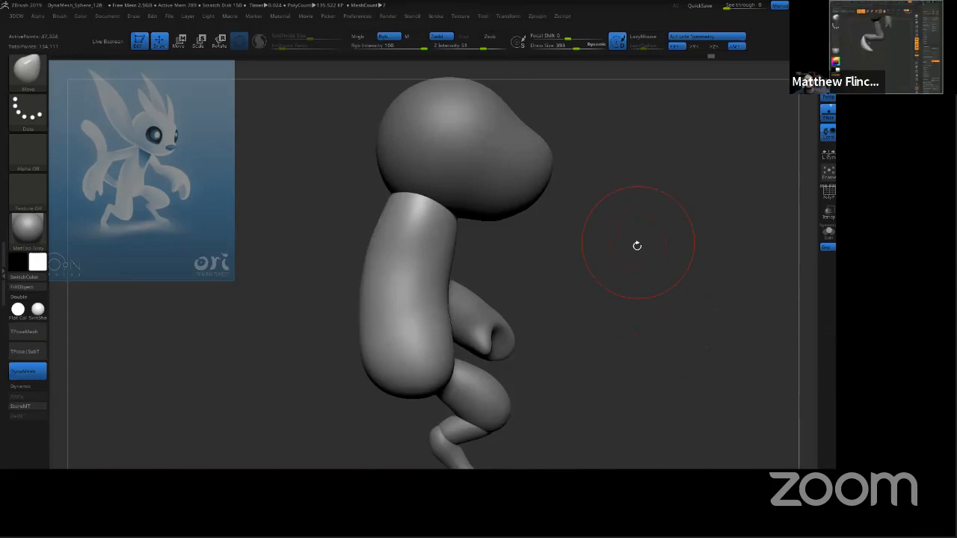
{"action": "left_click_drag", "start_coordinate": [636, 246], "coordinate": [562, 245]}
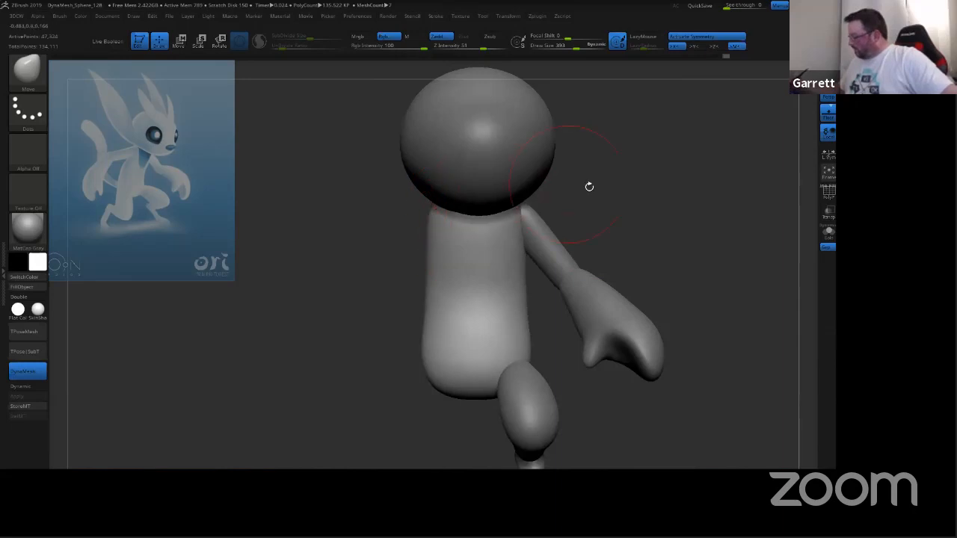
{"action": "left_click_drag", "start_coordinate": [616, 186], "coordinate": [427, 235]}
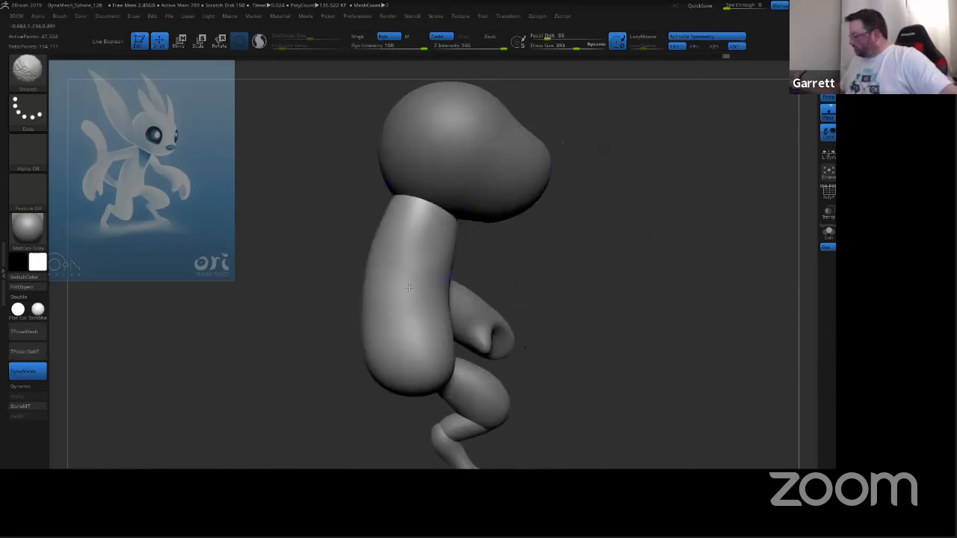
{"action": "left_click_drag", "start_coordinate": [605, 193], "coordinate": [596, 197]}
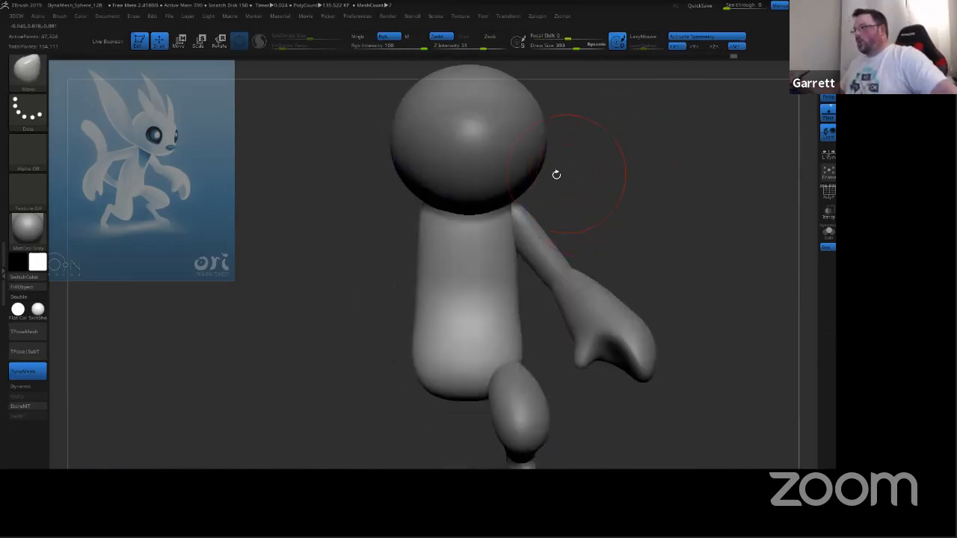
{"action": "left_click", "coordinate": [548, 258], "text": "alt"}
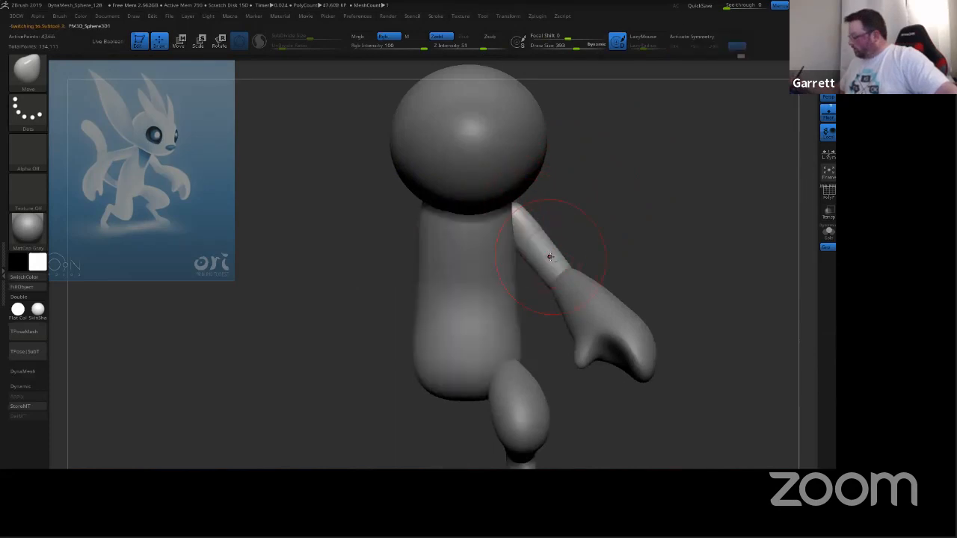
{"action": "left_click_drag", "start_coordinate": [620, 210], "coordinate": [553, 228]}
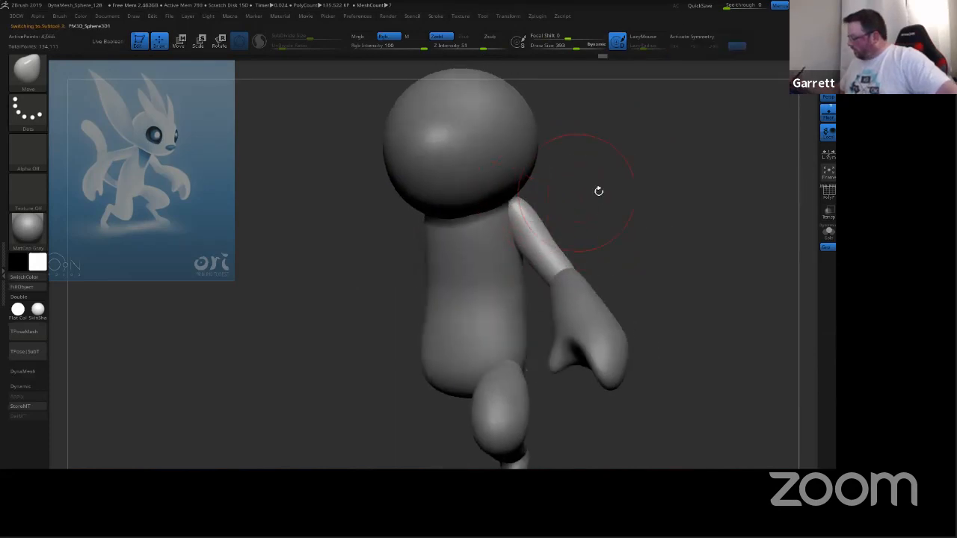
{"action": "mouse_move", "coordinate": [623, 193]}
{"action": "left_mouse_down"}
{"action": "mouse_move", "coordinate": [591, 198]}
{"action": "mouse_move", "coordinate": [631, 190]}
{"action": "mouse_move", "coordinate": [635, 202]}
{"action": "mouse_move", "coordinate": [676, 211]}
{"action": "mouse_move", "coordinate": [630, 180]}
{"action": "left_mouse_up"}
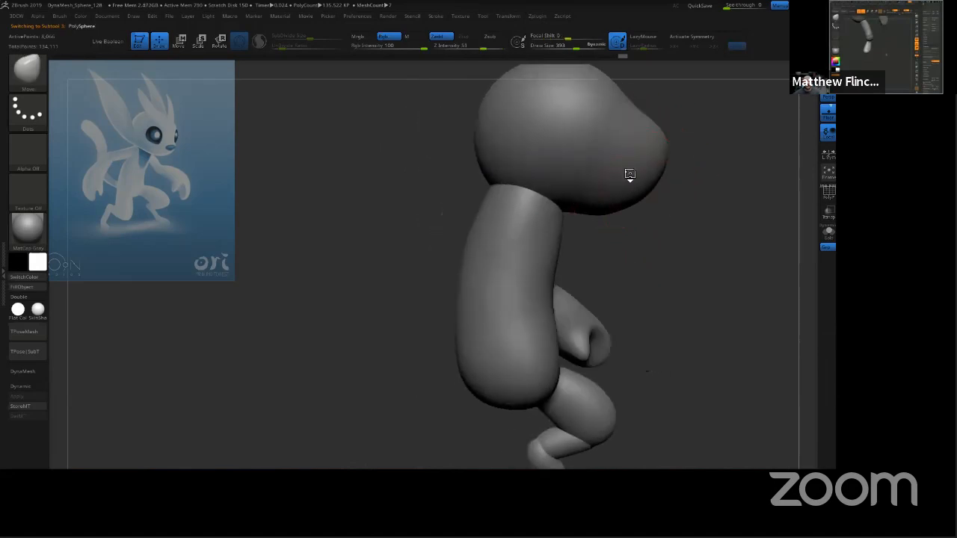
Step: Select the head subtool, tilt it slightly downward and shift it a little forward over the neck
{"action": "left_click", "coordinate": [628, 176], "text": "alt"}
{"action": "right_click_drag", "start_coordinate": [684, 273], "coordinate": [634, 312], "text": "ctrl"}
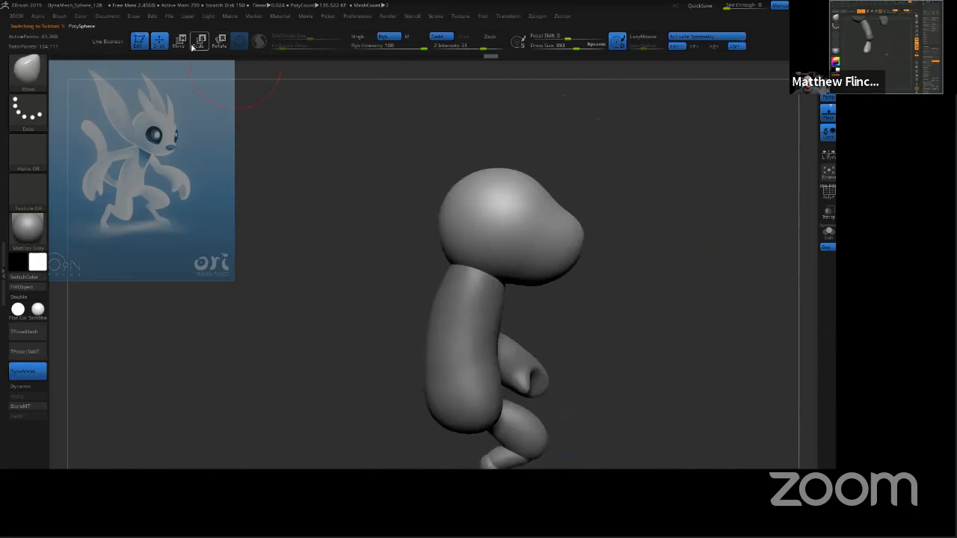
{"action": "key", "text": "w"}
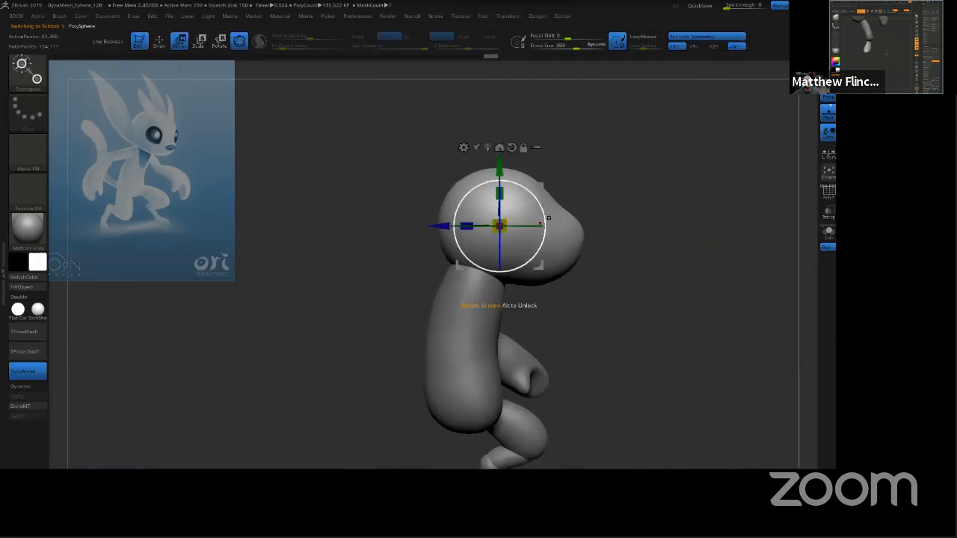
{"action": "left_click_drag", "start_coordinate": [545, 215], "coordinate": [547, 222]}
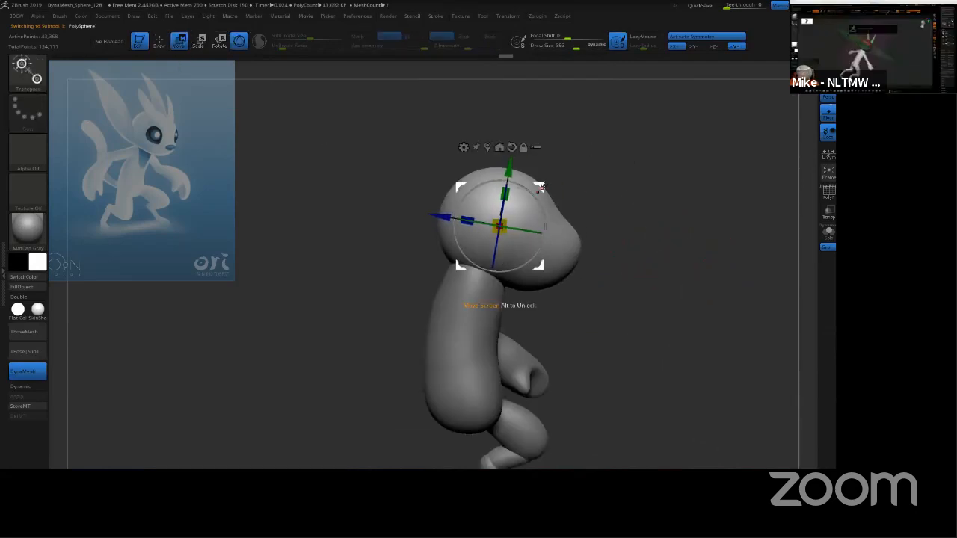
{"action": "left_click_drag", "start_coordinate": [544, 184], "coordinate": [548, 184]}
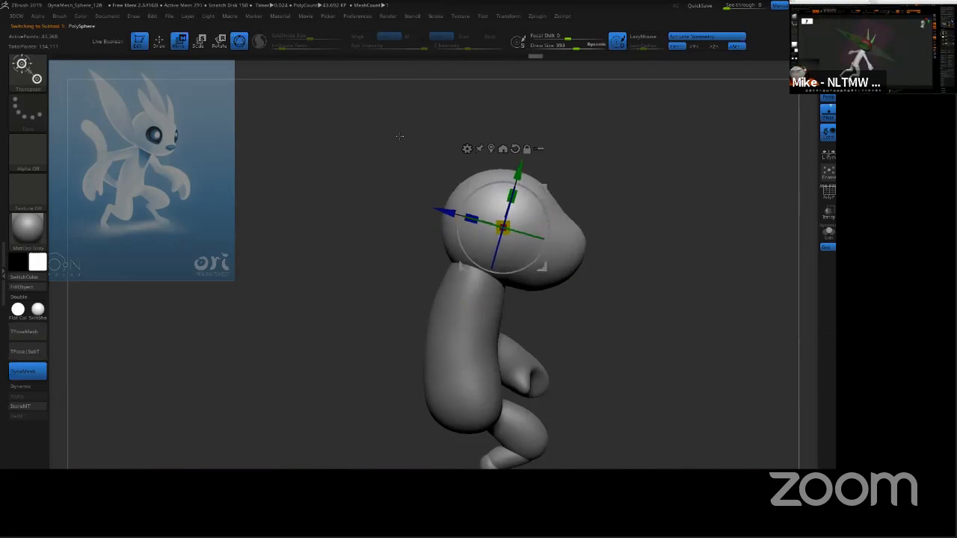
Step: Reshape the muzzle at the front of the head with the Move brush at size 458
{"action": "left_click", "coordinate": [167, 44]}
{"action": "key", "text": "s"}
{"action": "left_click_drag", "start_coordinate": [599, 272], "coordinate": [606, 271]}
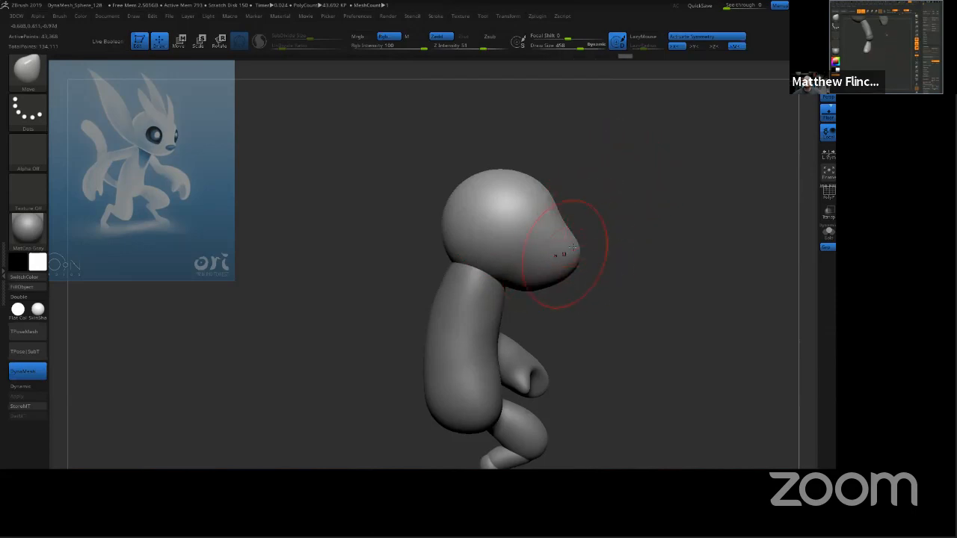
{"action": "left_click_drag", "start_coordinate": [611, 232], "coordinate": [609, 263]}
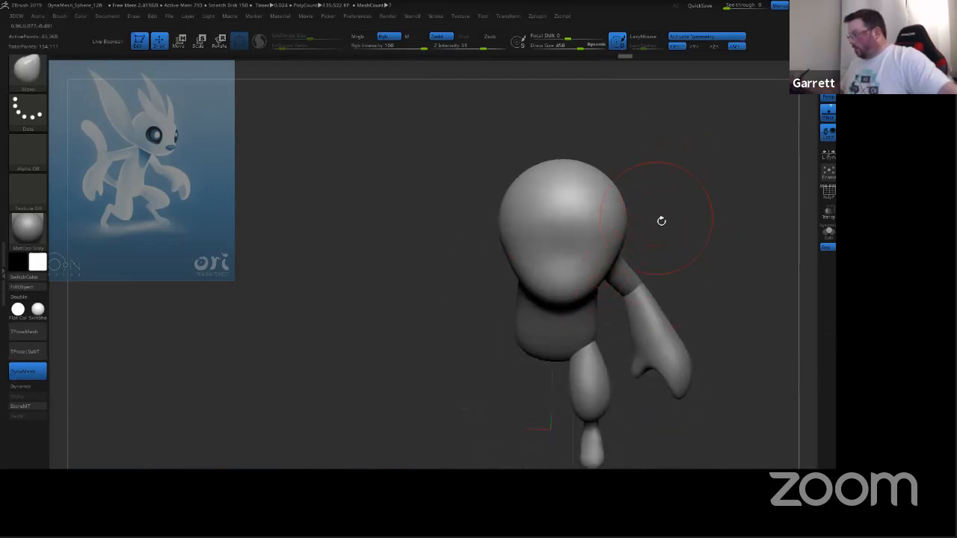
{"action": "left_click_drag", "start_coordinate": [662, 221], "coordinate": [781, 157]}
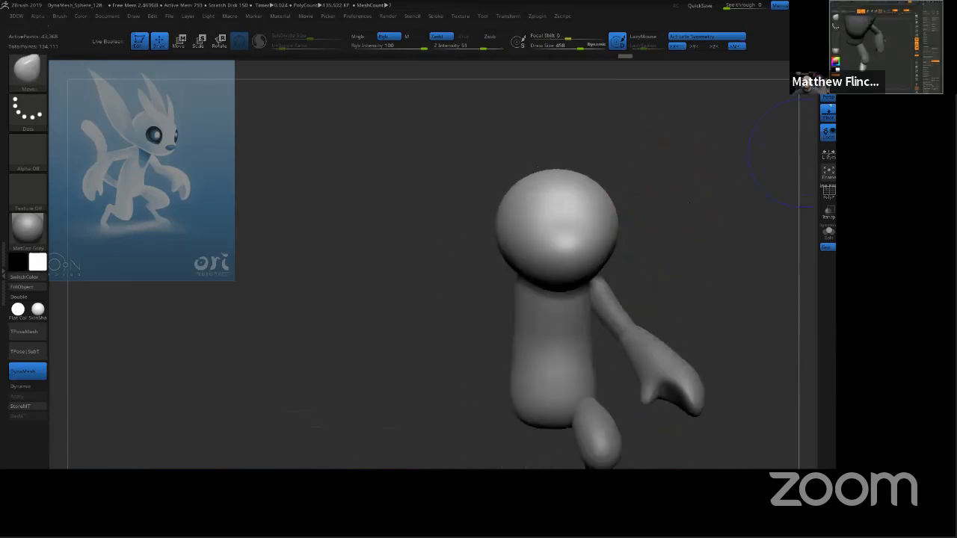
Step: Append a Sphere3D subtool, select it and place it small at the upper side of the head
{"action": "key", "text": "b"}
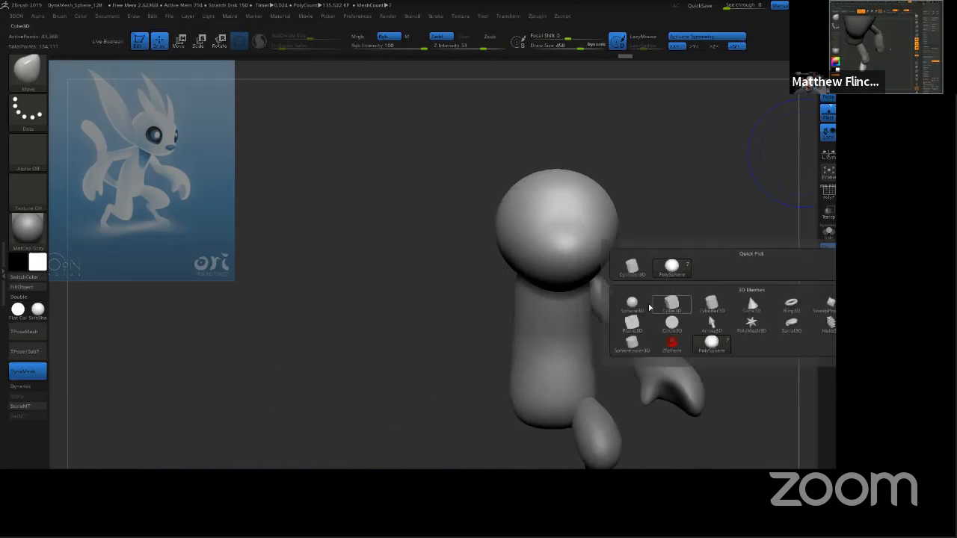
{"action": "key", "text": "m"}
{"action": "key", "text": "p"}
{"action": "left_click", "coordinate": [650, 335], "text": "alt"}
{"action": "left_click_drag", "start_coordinate": [666, 279], "coordinate": [584, 289]}
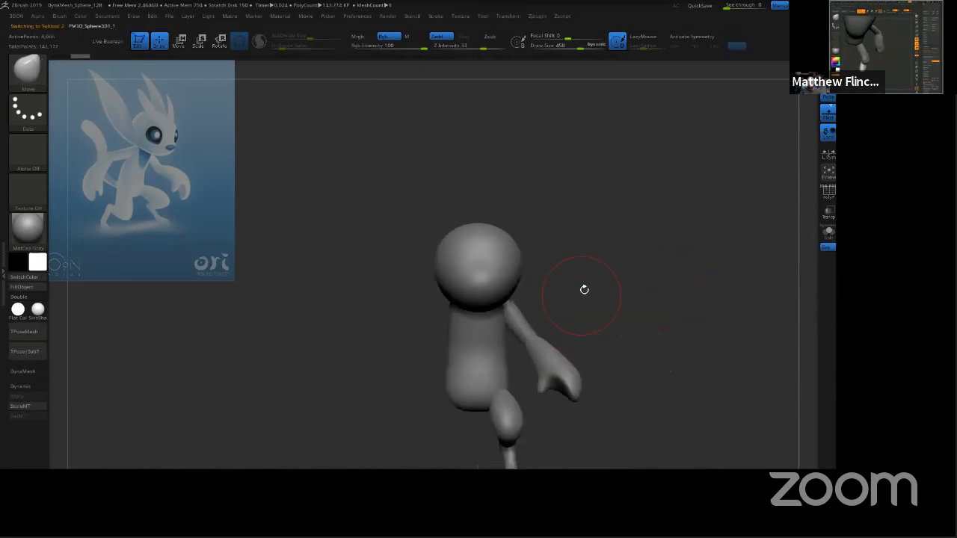
{"action": "left_click", "coordinate": [181, 43]}
{"action": "left_click_drag", "start_coordinate": [515, 231], "coordinate": [524, 248]}
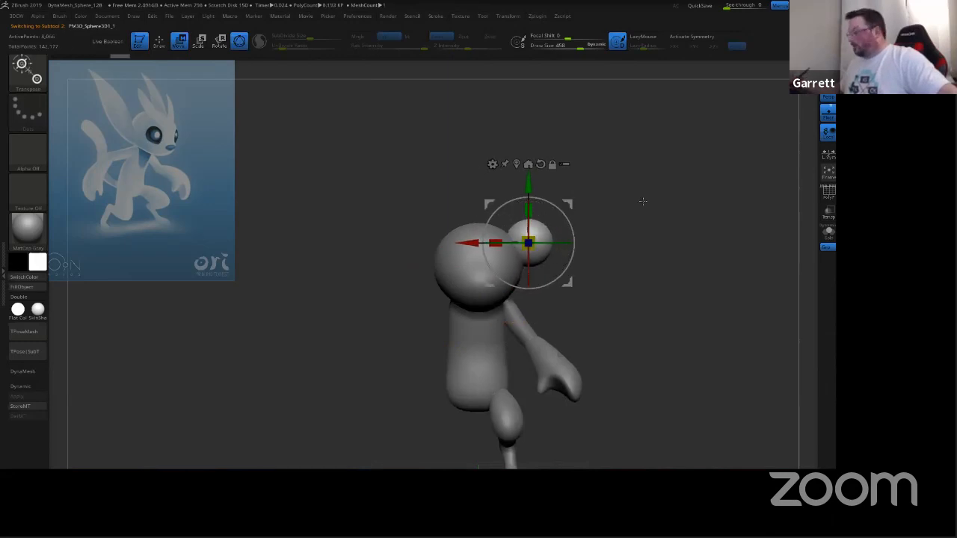
Step: Stretch the new sphere into a long ear shape and rotate it backward and upward from the head
{"action": "left_click_drag", "start_coordinate": [640, 203], "coordinate": [628, 223]}
{"action": "left_click_drag", "start_coordinate": [529, 211], "coordinate": [528, 168]}
{"action": "left_click_drag", "start_coordinate": [567, 216], "coordinate": [610, 251]}
{"action": "right_click_drag", "start_coordinate": [669, 248], "coordinate": [669, 226]}
{"action": "left_click_drag", "start_coordinate": [538, 214], "coordinate": [589, 239]}
{"action": "right_click_drag", "start_coordinate": [680, 216], "coordinate": [663, 217]}
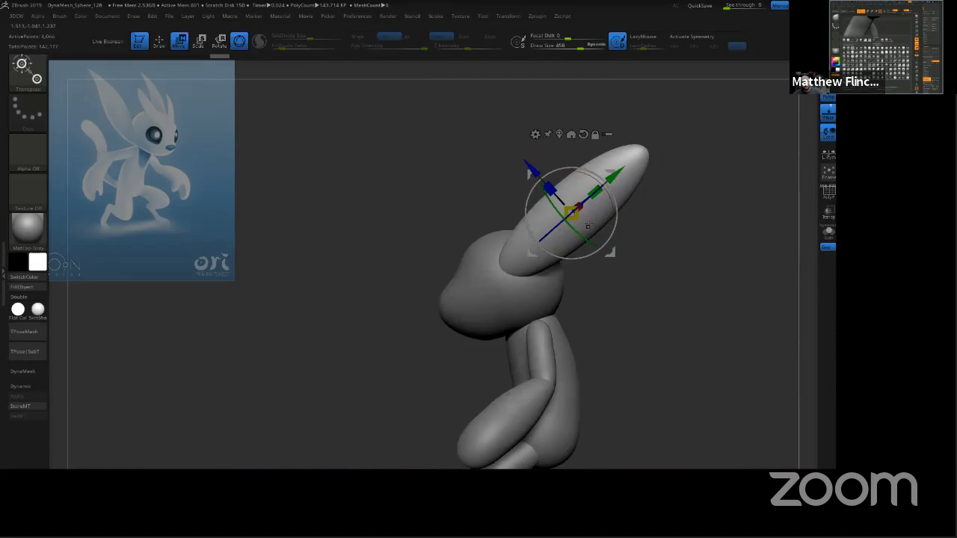
Step: Lower the ear against the side of the head and adjust its backward tilt
{"action": "mouse_move", "coordinate": [609, 200]}
{"action": "left_mouse_down"}
{"action": "mouse_move", "coordinate": [602, 187]}
{"action": "mouse_move", "coordinate": [612, 195]}
{"action": "left_mouse_up"}
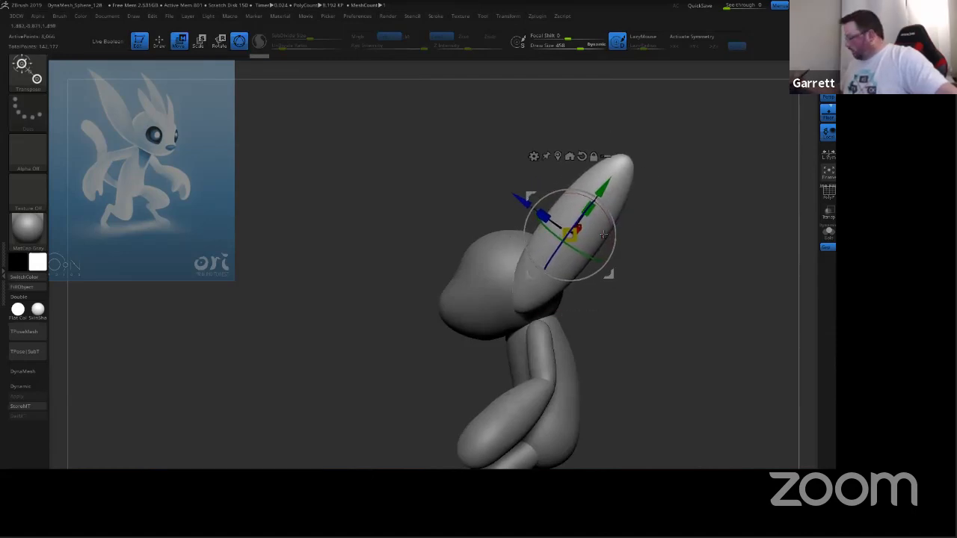
{"action": "left_click_drag", "start_coordinate": [610, 231], "coordinate": [609, 245]}
{"action": "left_click_drag", "start_coordinate": [618, 200], "coordinate": [635, 205]}
{"action": "left_click_drag", "start_coordinate": [703, 212], "coordinate": [738, 307]}
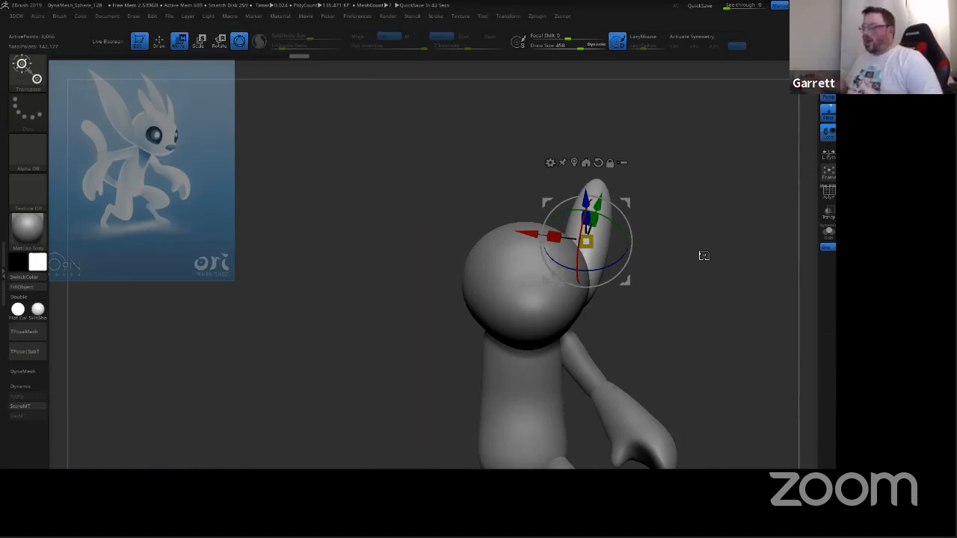
{"action": "mouse_move", "coordinate": [726, 311]}
{"action": "left_mouse_down"}
{"action": "mouse_move", "coordinate": [707, 331]}
{"action": "mouse_move", "coordinate": [673, 314]}
{"action": "left_mouse_up"}
Step: Taper and extend the ear's tip with the Move brush at size 703
{"action": "left_click", "coordinate": [159, 41]}
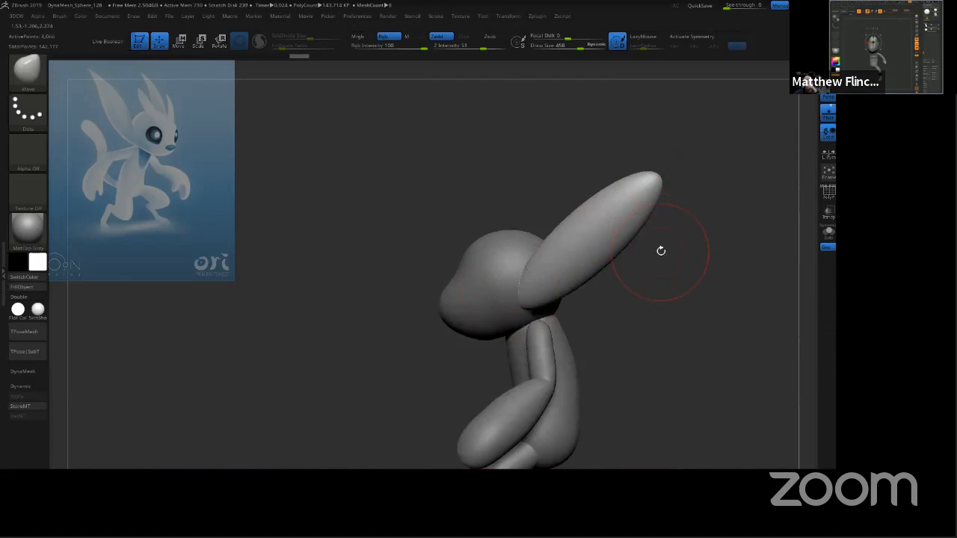
{"action": "key", "text": "s"}
{"action": "left_click_drag", "start_coordinate": [662, 254], "coordinate": [675, 254]}
{"action": "left_click_drag", "start_coordinate": [644, 219], "coordinate": [643, 209]}
{"action": "left_click_drag", "start_coordinate": [662, 173], "coordinate": [670, 172]}
{"action": "mouse_move", "coordinate": [651, 206]}
{"action": "left_mouse_down"}
{"action": "mouse_move", "coordinate": [641, 192]}
{"action": "mouse_move", "coordinate": [648, 177]}
{"action": "mouse_move", "coordinate": [690, 167]}
{"action": "mouse_move", "coordinate": [577, 216]}
{"action": "left_mouse_up"}
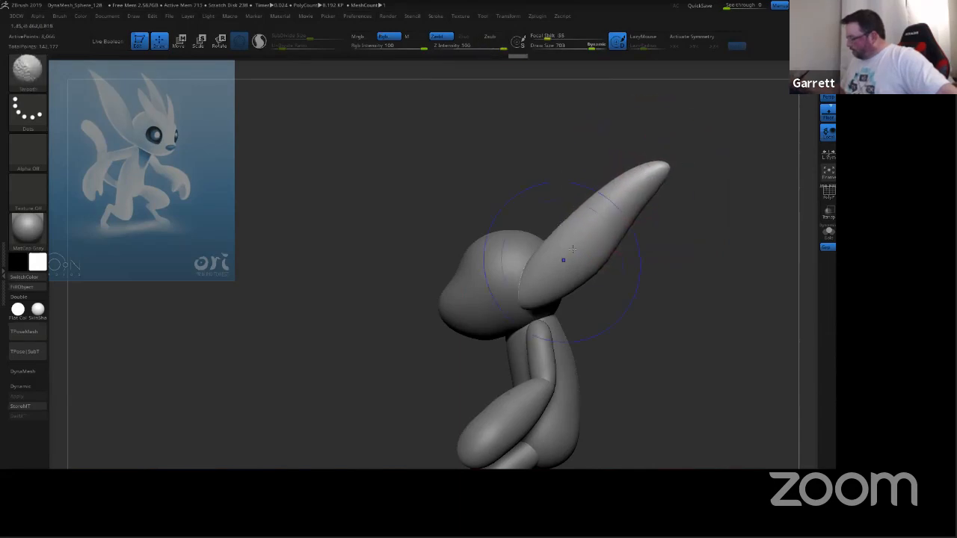
Step: Reshape the ear's outline from the side, broadening its lower half and curving its upper part toward the tip, and smooth it
{"action": "key", "text": "ctrl"}
{"action": "left_click_drag", "start_coordinate": [619, 269], "coordinate": [566, 271]}
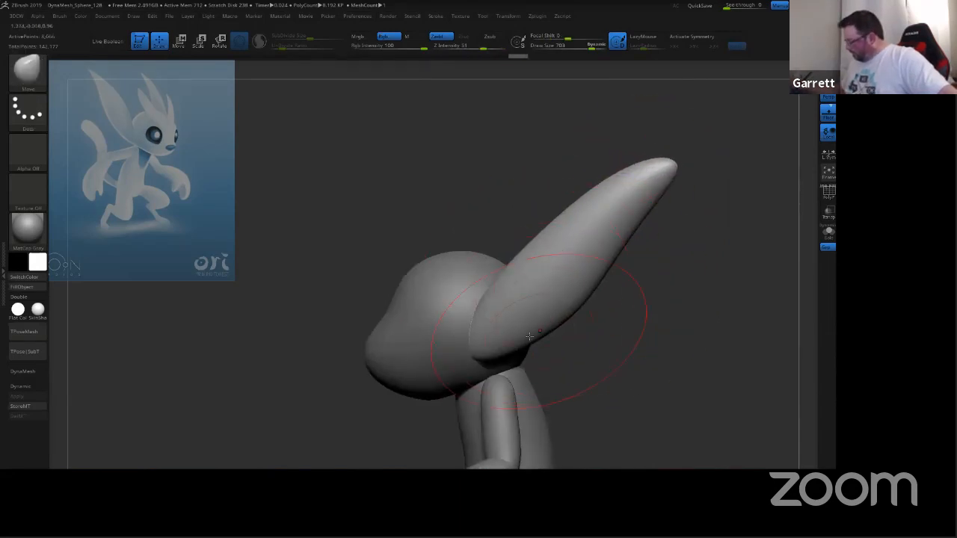
{"action": "mouse_move", "coordinate": [476, 307]}
{"action": "left_mouse_down"}
{"action": "mouse_move", "coordinate": [493, 335]}
{"action": "mouse_move", "coordinate": [576, 310]}
{"action": "mouse_move", "coordinate": [508, 283]}
{"action": "left_mouse_up"}
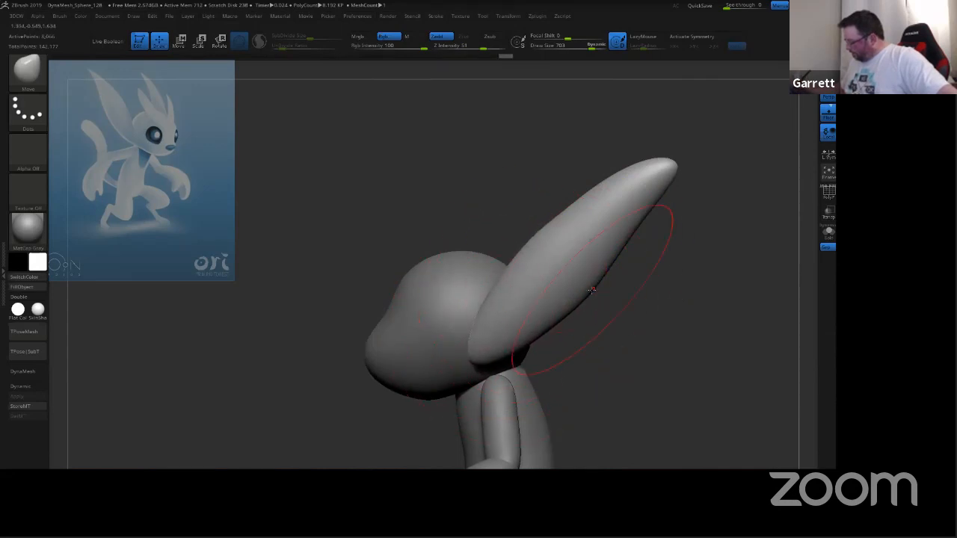
{"action": "left_click_drag", "start_coordinate": [593, 291], "coordinate": [583, 280]}
{"action": "left_click_drag", "start_coordinate": [638, 232], "coordinate": [620, 210]}
{"action": "left_click_drag", "start_coordinate": [613, 169], "coordinate": [621, 190]}
{"action": "mouse_move", "coordinate": [612, 226]}
{"action": "left_mouse_down", "text": "shift"}
{"action": "mouse_move", "coordinate": [628, 179]}
{"action": "mouse_move", "coordinate": [590, 199]}
{"action": "mouse_move", "coordinate": [658, 173]}
{"action": "mouse_move", "coordinate": [580, 251]}
{"action": "left_mouse_up", "text": "shift"}
{"action": "left_click_drag", "start_coordinate": [569, 290], "coordinate": [573, 306]}
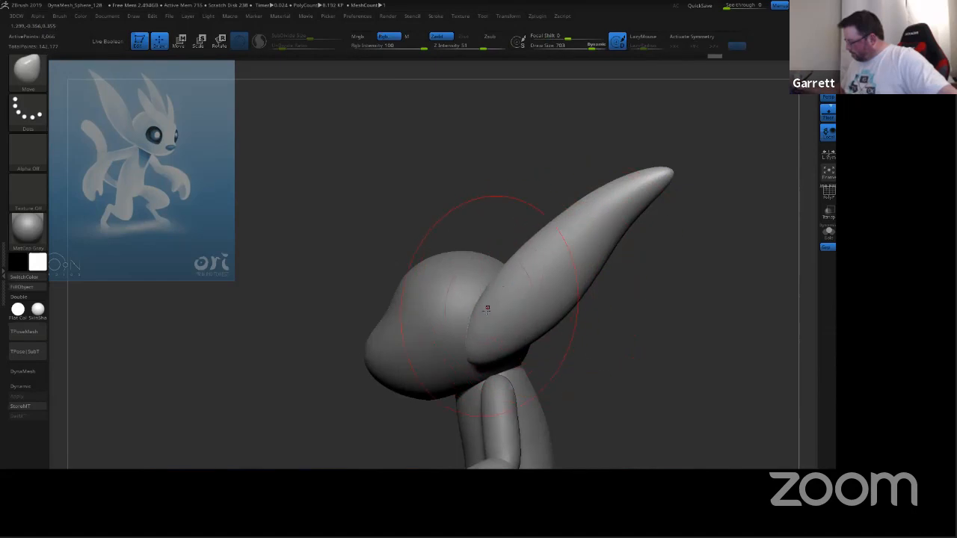
{"action": "left_click_drag", "start_coordinate": [645, 316], "coordinate": [674, 281], "text": "shift"}
Step: Set the brush size to 280 and push in the front face of the ear along its length, smoothing the surface
{"action": "mouse_move", "coordinate": [598, 279]}
{"action": "left_mouse_down"}
{"action": "mouse_move", "coordinate": [592, 316]}
{"action": "mouse_move", "coordinate": [609, 320]}
{"action": "mouse_move", "coordinate": [591, 278]}
{"action": "mouse_move", "coordinate": [609, 240]}
{"action": "mouse_move", "coordinate": [592, 242]}
{"action": "mouse_move", "coordinate": [561, 299]}
{"action": "mouse_move", "coordinate": [577, 252]}
{"action": "left_mouse_up"}
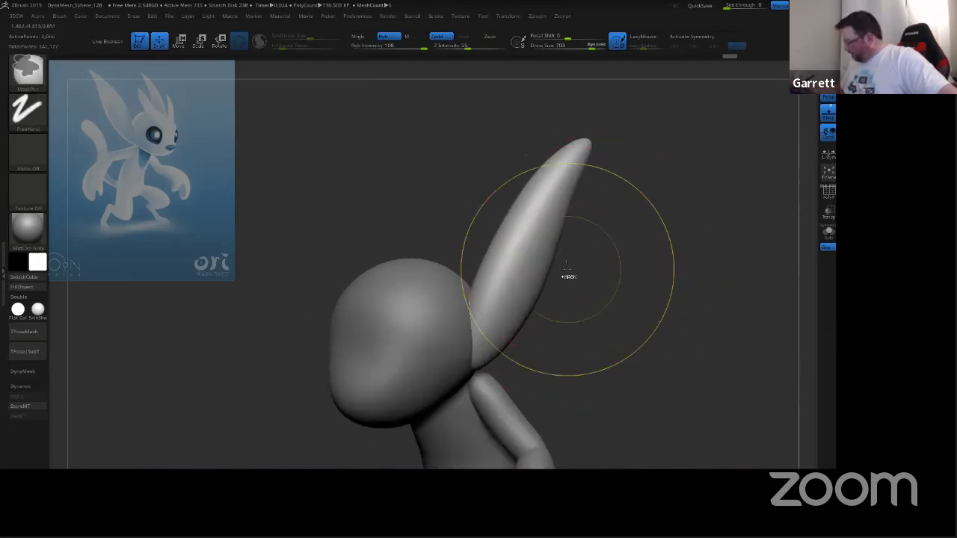
{"action": "right_click_drag", "start_coordinate": [568, 276], "coordinate": [523, 291], "text": "ctrl"}
{"action": "mouse_move", "coordinate": [523, 291]}
{"action": "left_mouse_down"}
{"action": "mouse_move", "coordinate": [513, 294]}
{"action": "mouse_move", "coordinate": [528, 299]}
{"action": "mouse_move", "coordinate": [507, 299]}
{"action": "mouse_move", "coordinate": [562, 321]}
{"action": "left_mouse_up"}
{"action": "key", "text": "s"}
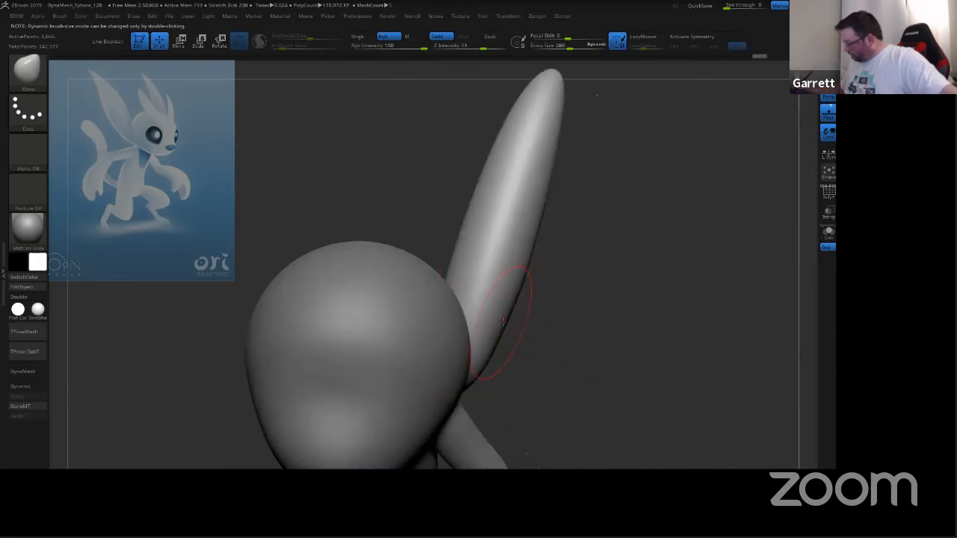
{"action": "left_click_drag", "start_coordinate": [503, 321], "coordinate": [566, 321]}
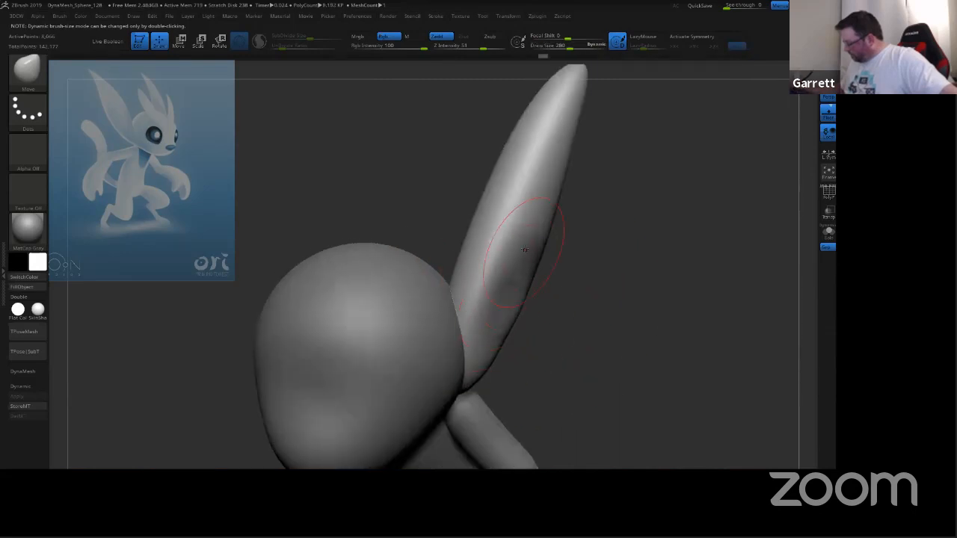
{"action": "left_click_drag", "start_coordinate": [524, 249], "coordinate": [515, 263]}
{"action": "key", "text": "shift"}
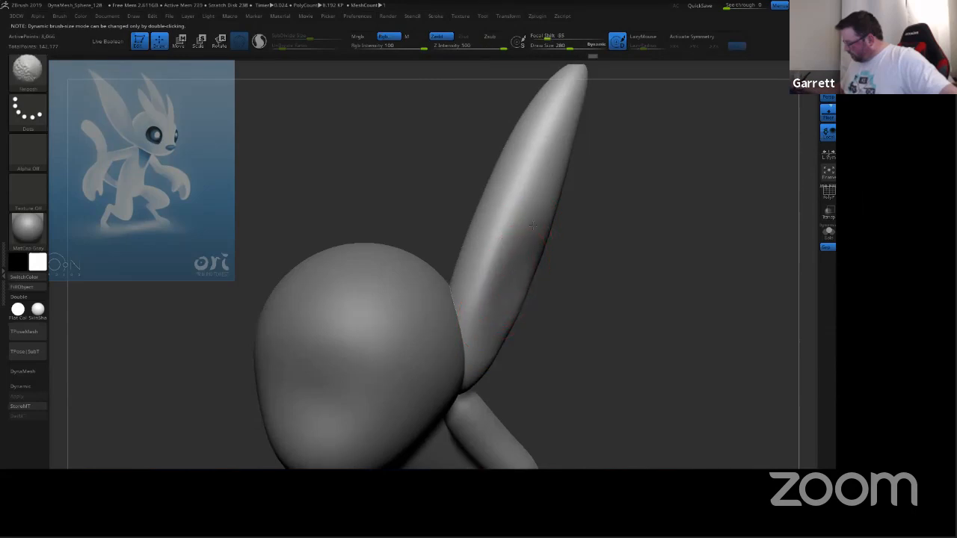
{"action": "left_click_drag", "start_coordinate": [537, 225], "coordinate": [537, 207]}
{"action": "mouse_move", "coordinate": [558, 176]}
{"action": "left_mouse_down"}
{"action": "mouse_move", "coordinate": [566, 122]}
{"action": "mouse_move", "coordinate": [549, 177]}
{"action": "left_mouse_up"}
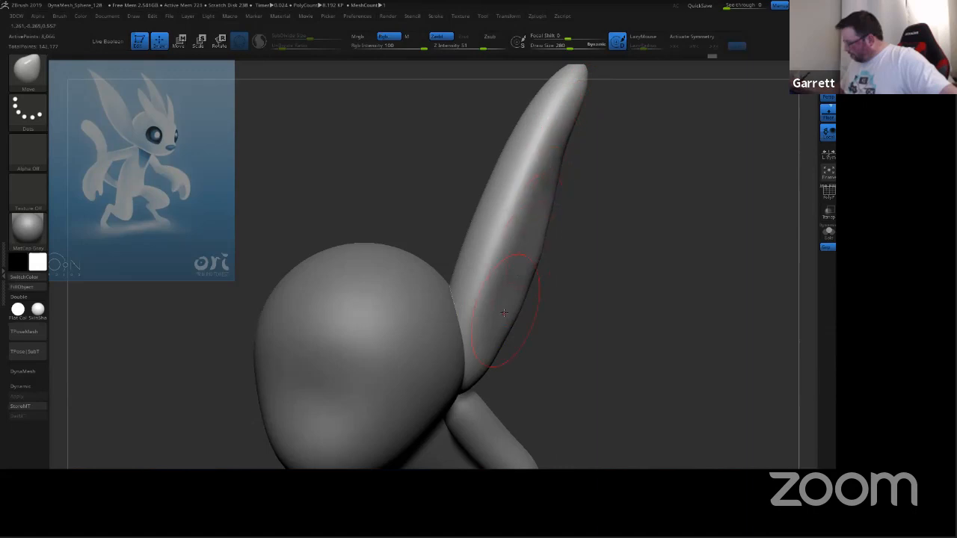
Step: Smooth the ear, reduce the brush size to 237 and refine its tip and lower edge with the Move brush
{"action": "mouse_move", "coordinate": [598, 314]}
{"action": "left_mouse_down"}
{"action": "mouse_move", "coordinate": [610, 266]}
{"action": "mouse_move", "coordinate": [659, 193]}
{"action": "left_mouse_up"}
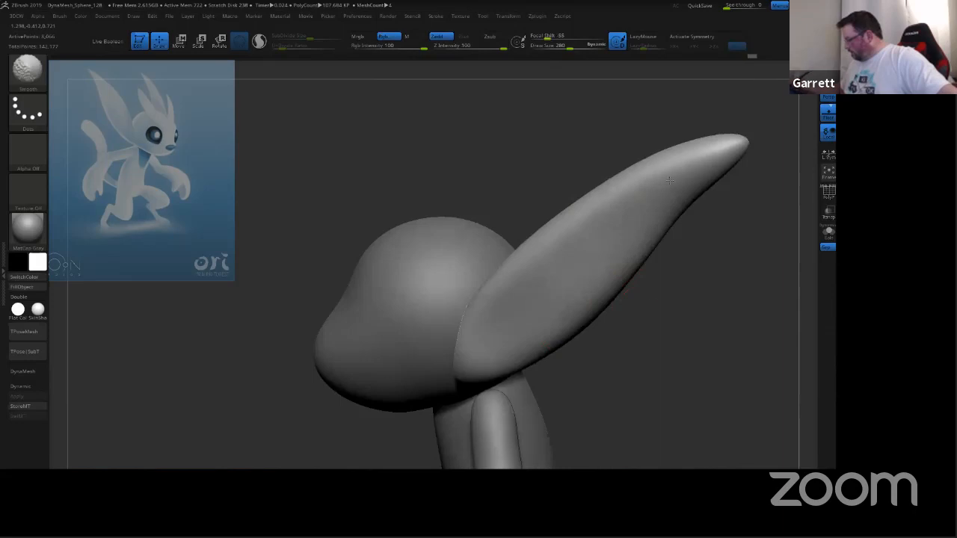
{"action": "mouse_move", "coordinate": [666, 264]}
{"action": "left_mouse_down"}
{"action": "mouse_move", "coordinate": [677, 314]}
{"action": "mouse_move", "coordinate": [738, 140]}
{"action": "mouse_move", "coordinate": [751, 139]}
{"action": "mouse_move", "coordinate": [719, 154]}
{"action": "mouse_move", "coordinate": [740, 146]}
{"action": "mouse_move", "coordinate": [722, 187]}
{"action": "left_mouse_up"}
{"action": "key", "text": "s"}
{"action": "key", "text": "s"}
{"action": "key", "text": "b"}
{"action": "key", "text": "i"}
{"action": "key", "text": "n"}
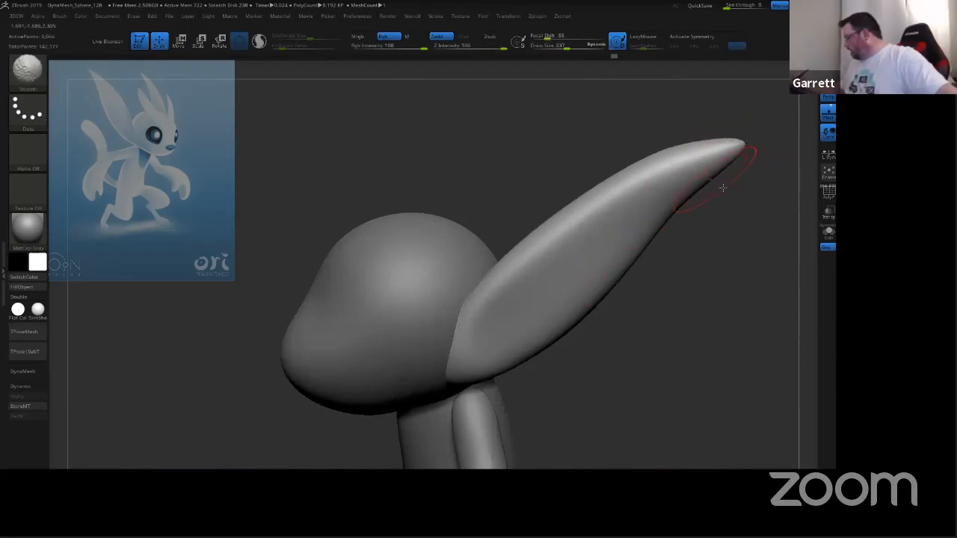
{"action": "key", "text": "b"}
{"action": "key", "text": "m"}
{"action": "key", "text": "v"}
{"action": "left_click_drag", "start_coordinate": [715, 246], "coordinate": [588, 342]}
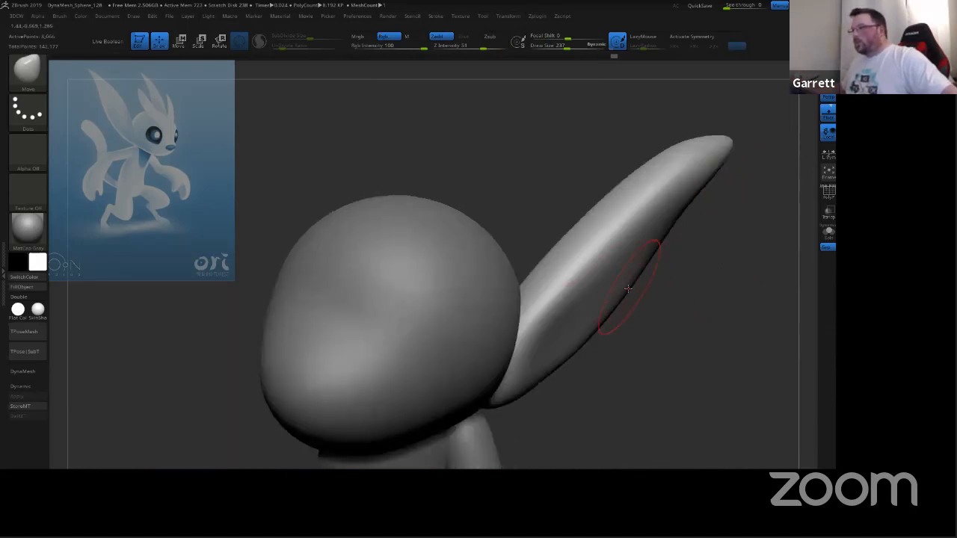
Step: Push in the ear's front face near its base with the Move brush, working from several angles
{"action": "left_click_drag", "start_coordinate": [666, 336], "coordinate": [658, 356]}
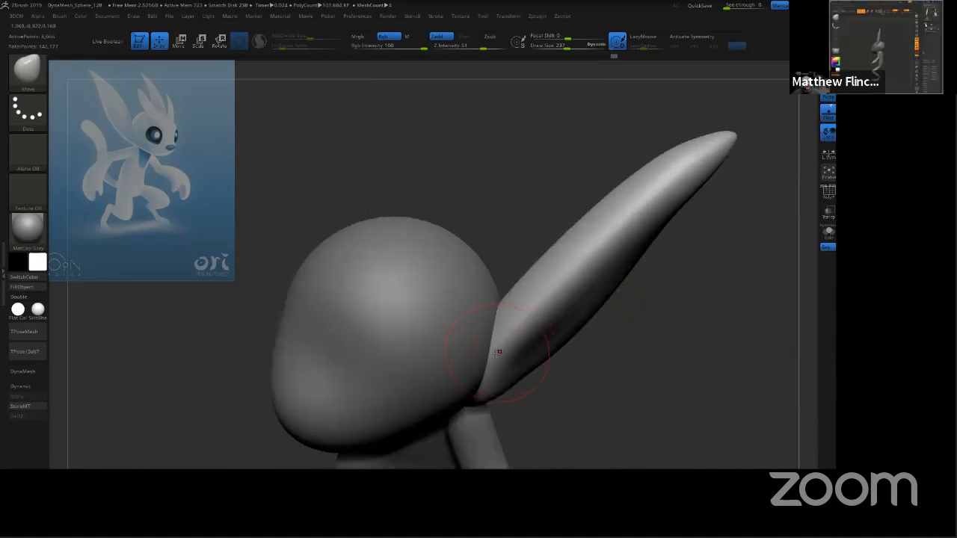
{"action": "mouse_move", "coordinate": [497, 351]}
{"action": "left_mouse_down"}
{"action": "mouse_move", "coordinate": [495, 370]}
{"action": "mouse_move", "coordinate": [535, 329]}
{"action": "left_mouse_up"}
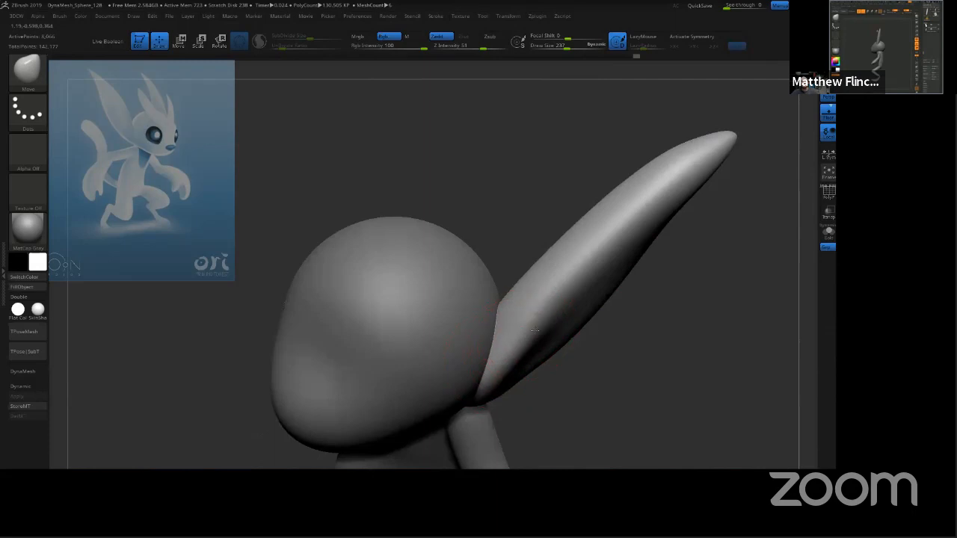
{"action": "left_click_drag", "start_coordinate": [675, 312], "coordinate": [697, 233]}
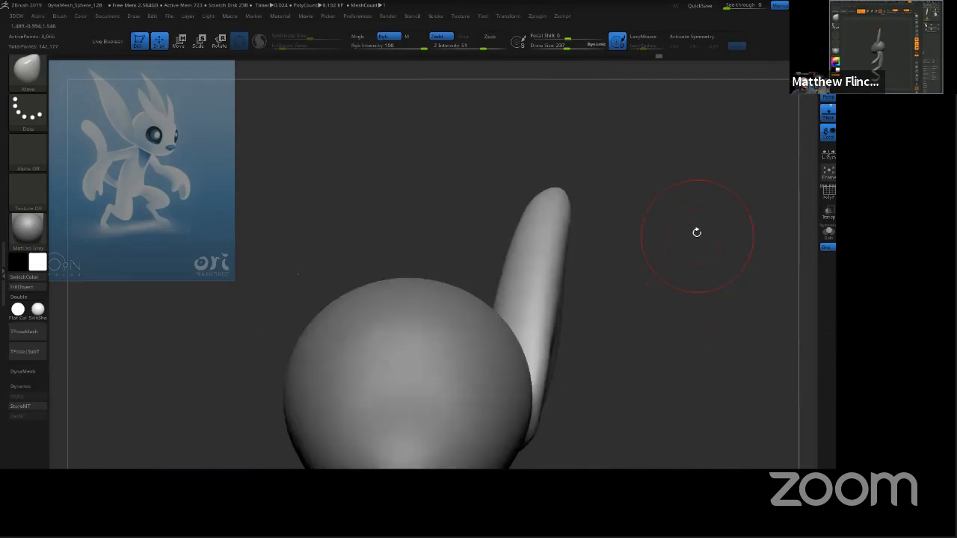
{"action": "left_click_drag", "start_coordinate": [673, 288], "coordinate": [658, 336]}
{"action": "mouse_move", "coordinate": [527, 380]}
{"action": "left_mouse_down"}
{"action": "mouse_move", "coordinate": [508, 365]}
{"action": "mouse_move", "coordinate": [531, 340]}
{"action": "mouse_move", "coordinate": [549, 349]}
{"action": "left_mouse_up"}
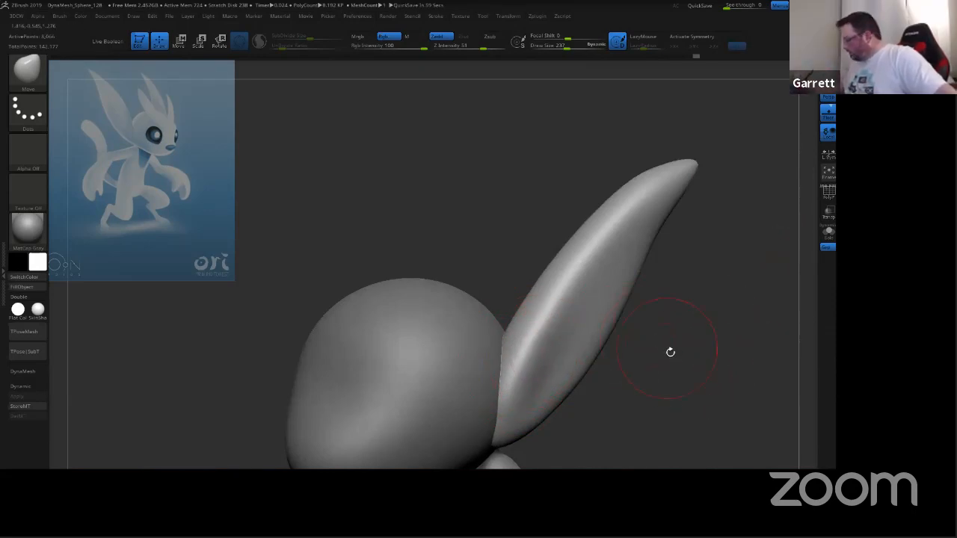
Step: Pull the lower edge of the ear's base outward over the side of the head with the Move brush
{"action": "mouse_move", "coordinate": [670, 351]}
{"action": "left_mouse_down"}
{"action": "mouse_move", "coordinate": [679, 376]}
{"action": "mouse_move", "coordinate": [677, 346]}
{"action": "left_mouse_up"}
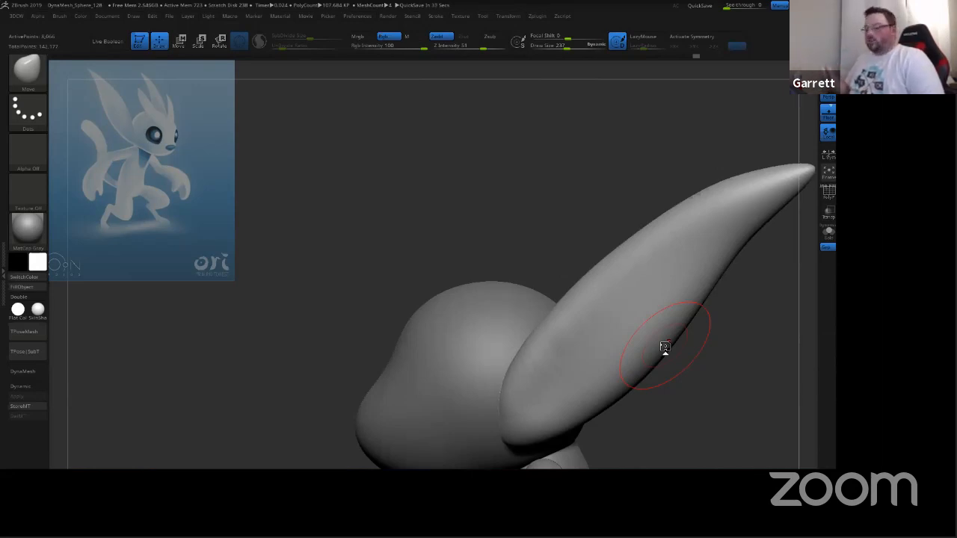
{"action": "left_click_drag", "start_coordinate": [703, 389], "coordinate": [574, 330]}
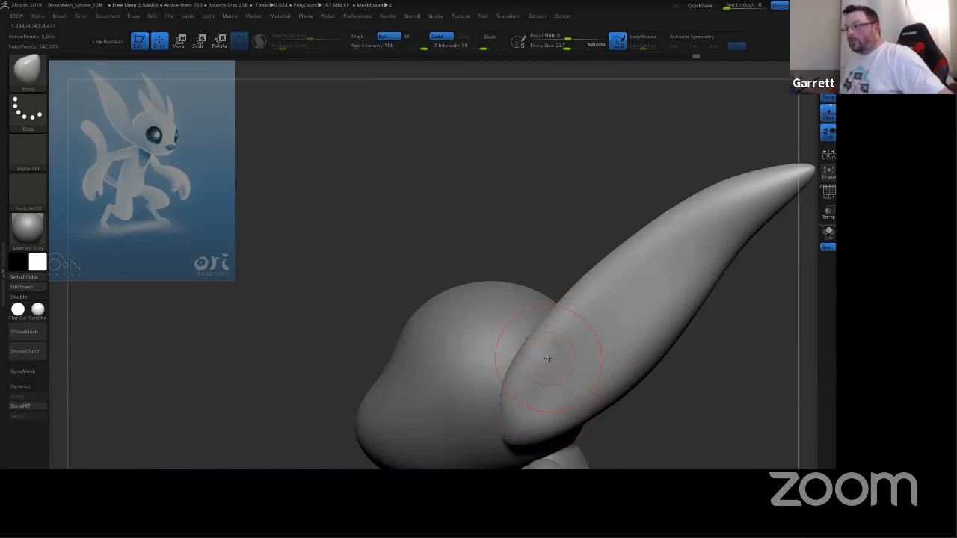
{"action": "left_click_drag", "start_coordinate": [510, 442], "coordinate": [499, 435]}
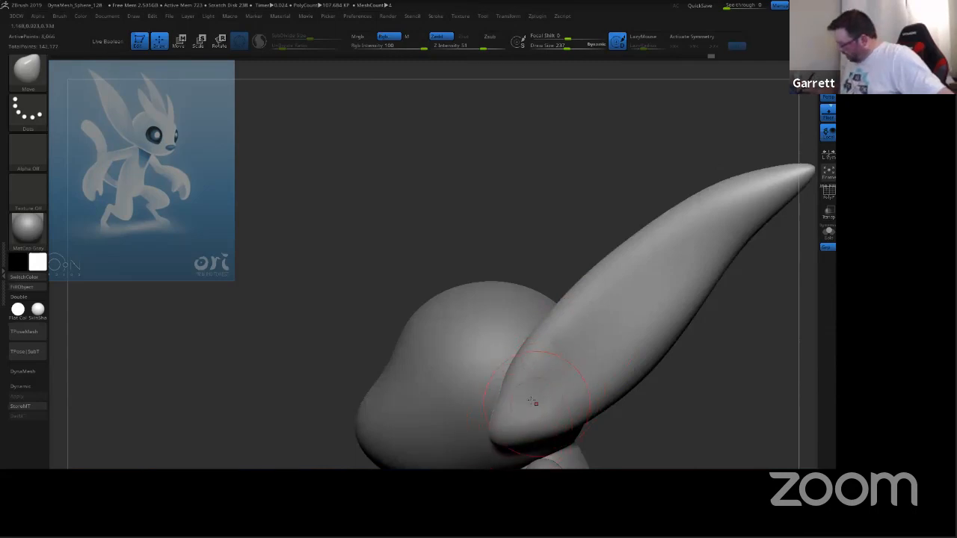
{"action": "left_click_drag", "start_coordinate": [534, 403], "coordinate": [539, 414]}
Step: Hollow the ear's inner face along its length from the base upward and smooth the resulting groove
{"action": "mouse_move", "coordinate": [677, 403]}
{"action": "left_mouse_down"}
{"action": "mouse_move", "coordinate": [695, 411]}
{"action": "mouse_move", "coordinate": [685, 414]}
{"action": "left_mouse_up"}
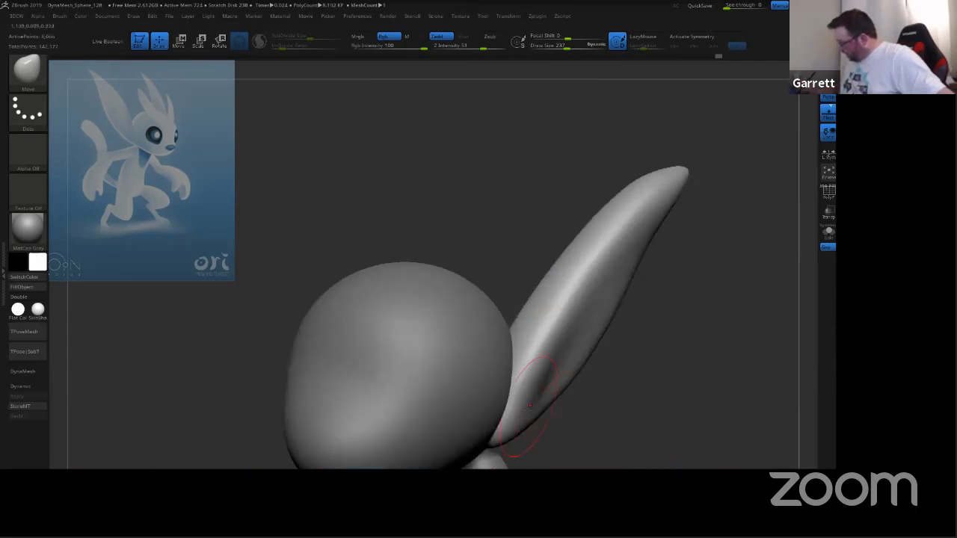
{"action": "mouse_move", "coordinate": [508, 426]}
{"action": "left_mouse_down"}
{"action": "mouse_move", "coordinate": [540, 393]}
{"action": "mouse_move", "coordinate": [625, 235]}
{"action": "mouse_move", "coordinate": [618, 263]}
{"action": "left_mouse_up"}
{"action": "key", "text": "shift"}
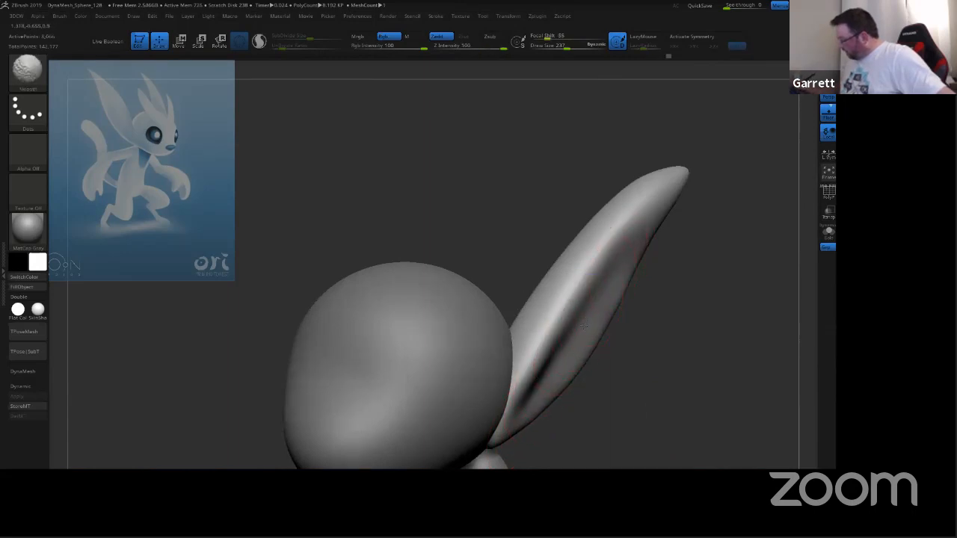
{"action": "left_click_drag", "start_coordinate": [533, 400], "coordinate": [564, 351], "text": "shift"}
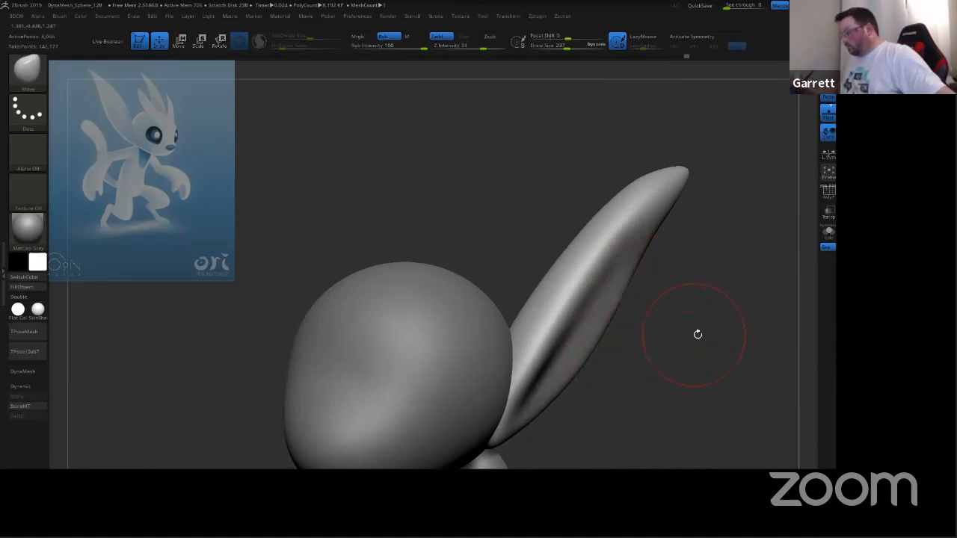
Step: Narrow the ear's back edge just below the tip with the Move brush
{"action": "mouse_move", "coordinate": [696, 333]}
{"action": "left_mouse_down"}
{"action": "mouse_move", "coordinate": [680, 323]}
{"action": "mouse_move", "coordinate": [649, 244]}
{"action": "left_mouse_up"}
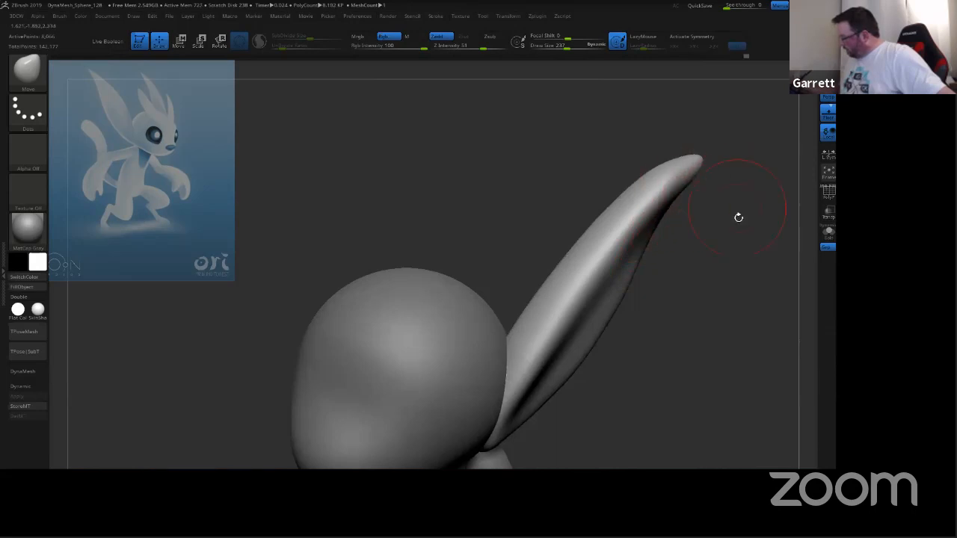
{"action": "left_click_drag", "start_coordinate": [737, 216], "coordinate": [729, 193]}
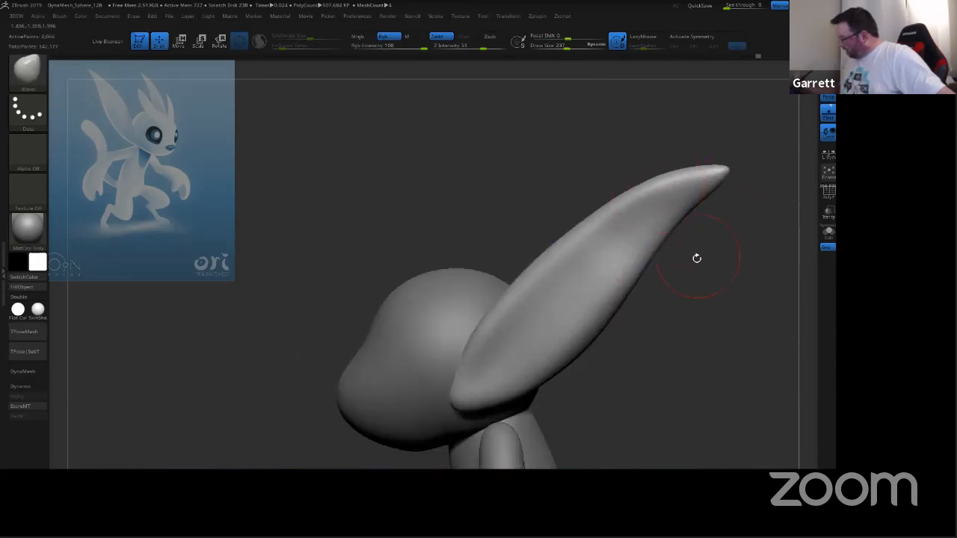
{"action": "left_click_drag", "start_coordinate": [709, 270], "coordinate": [793, 223]}
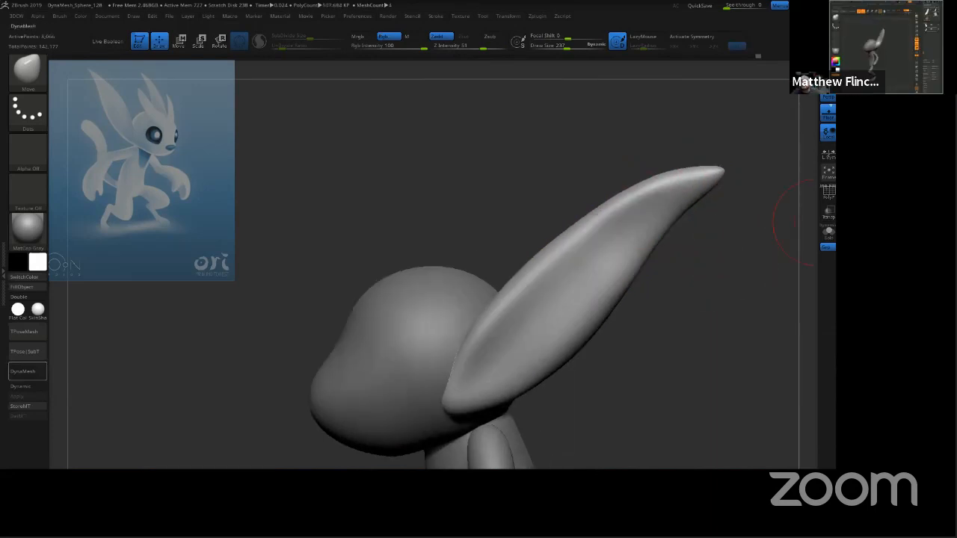
Step: Remesh the ear with DynaMesh, set the brush size to 342, smooth the ear and return to the Move brush
{"action": "left_click", "coordinate": [27, 371]}
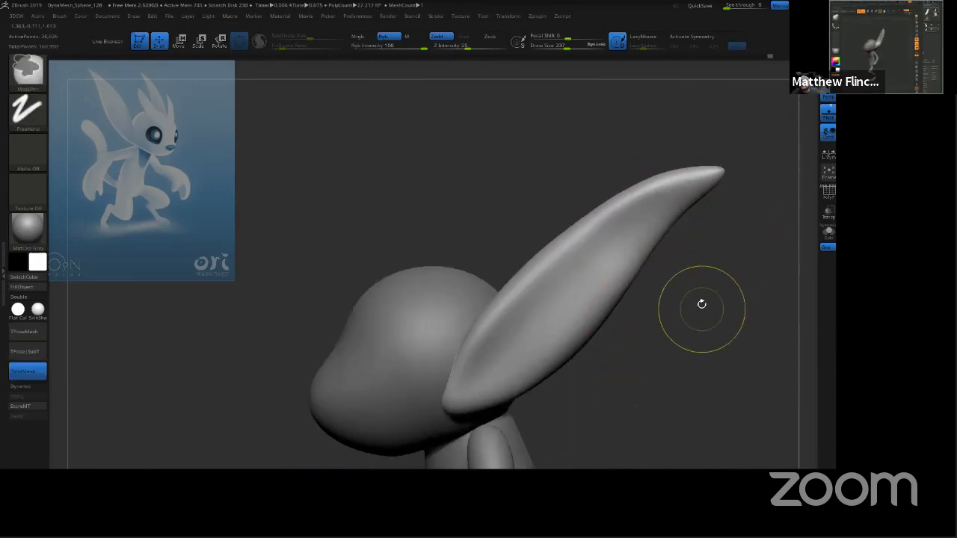
{"action": "key", "text": "s"}
{"action": "left_click_drag", "start_coordinate": [623, 366], "coordinate": [630, 369]}
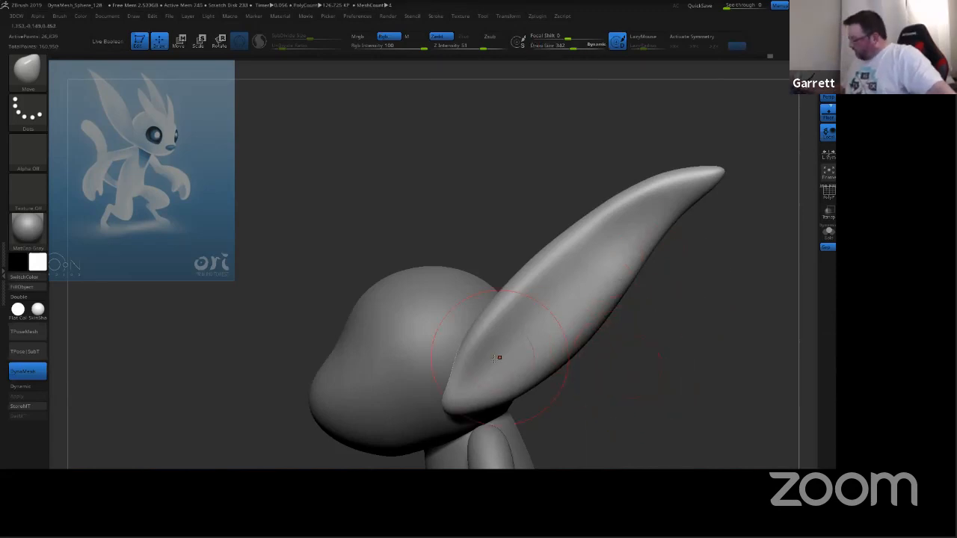
{"action": "key", "text": "shift"}
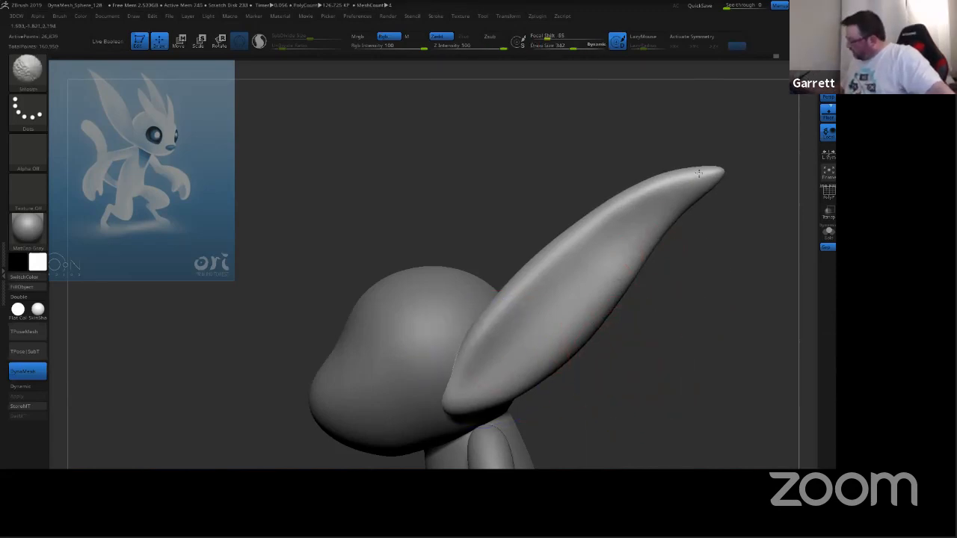
{"action": "key", "text": "b"}
{"action": "key", "text": "m"}
{"action": "key", "text": "v"}
Step: Adjust the ear's scale slightly with the transform gizmo and return to sculpting
{"action": "mouse_move", "coordinate": [683, 288]}
{"action": "left_mouse_down"}
{"action": "mouse_move", "coordinate": [712, 308]}
{"action": "mouse_move", "coordinate": [715, 346]}
{"action": "left_mouse_up"}
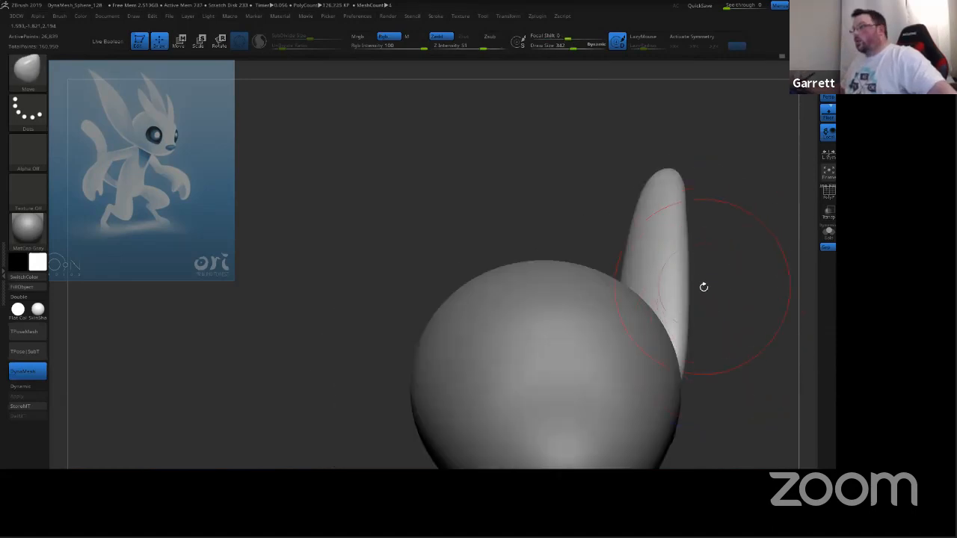
{"action": "left_click_drag", "start_coordinate": [728, 295], "coordinate": [565, 188]}
{"action": "left_click", "coordinate": [179, 40]}
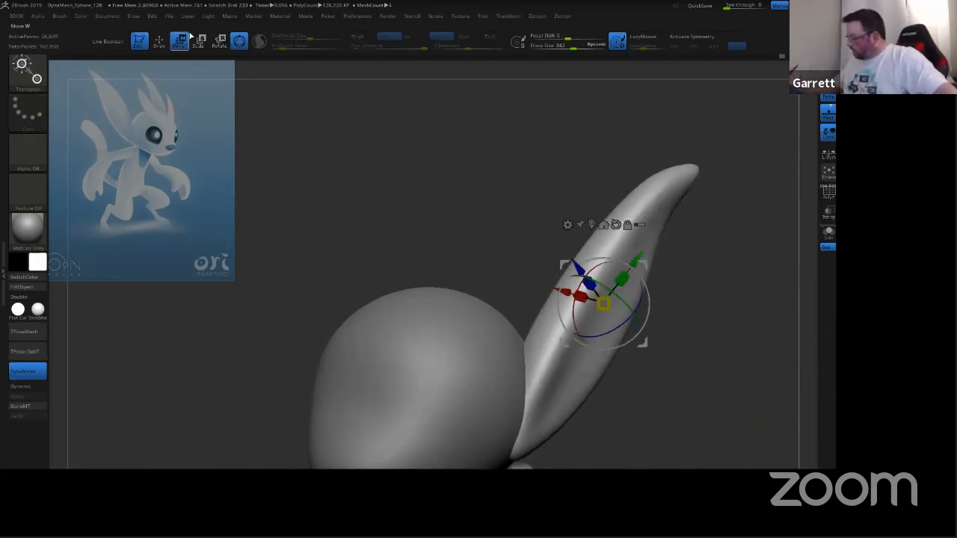
{"action": "left_click_drag", "start_coordinate": [626, 302], "coordinate": [617, 292]}
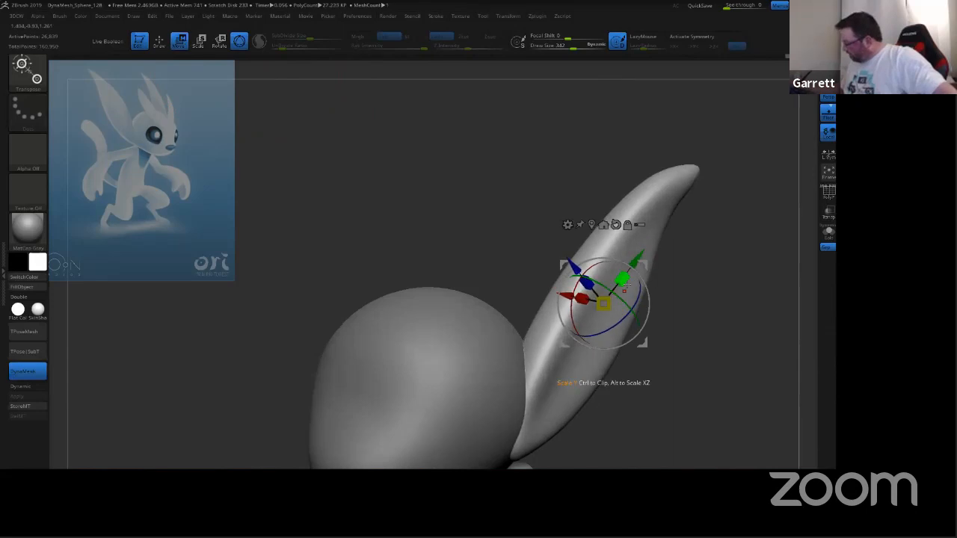
{"action": "left_click", "coordinate": [160, 42]}
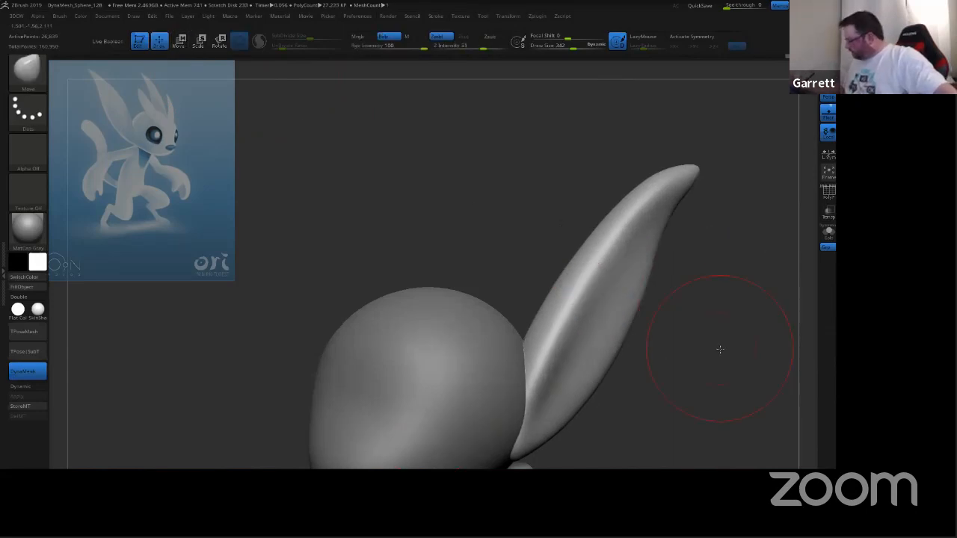
Step: Pull the front edge of the ear's base outward and smooth the ear's upper edge from the tip downward
{"action": "left_click_drag", "start_coordinate": [719, 349], "coordinate": [661, 346]}
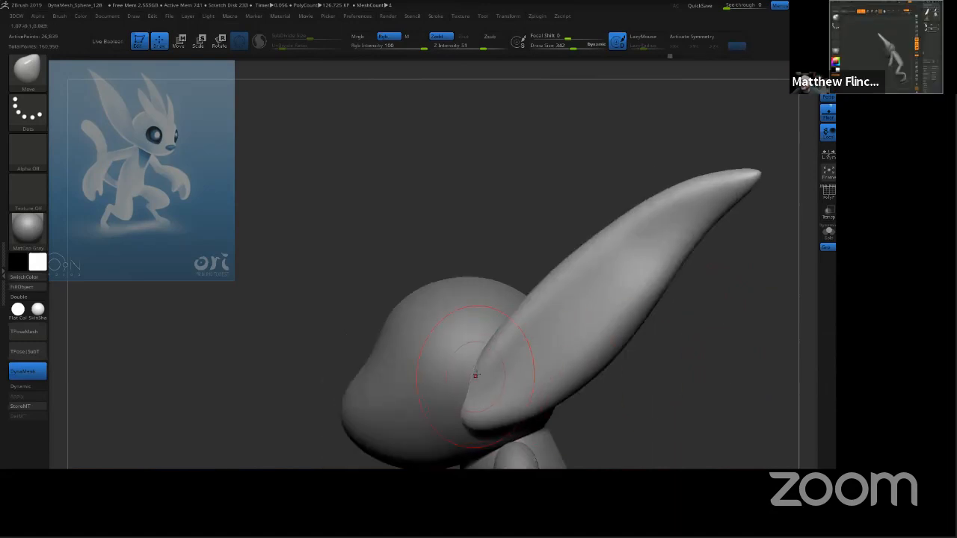
{"action": "left_click_drag", "start_coordinate": [475, 376], "coordinate": [465, 386]}
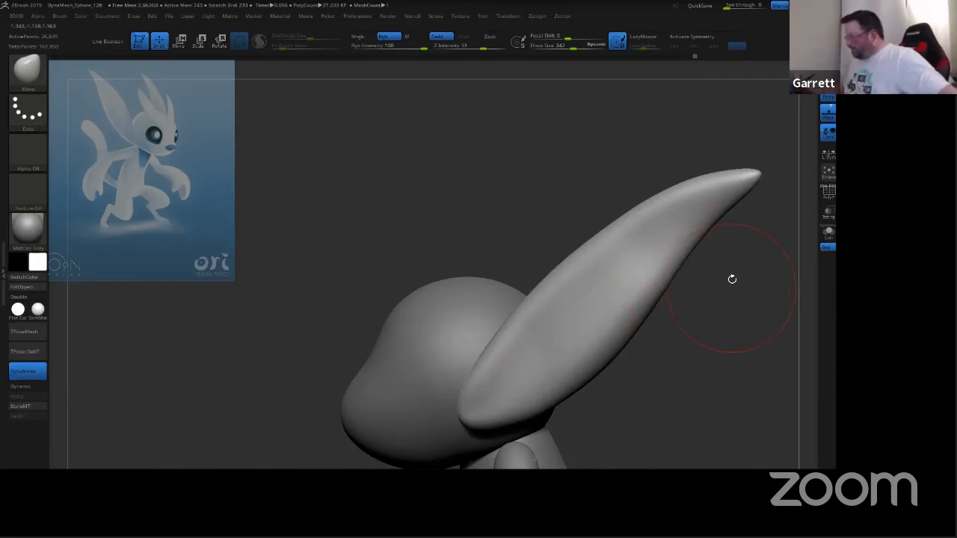
{"action": "mouse_move", "coordinate": [713, 338]}
{"action": "left_mouse_down"}
{"action": "mouse_move", "coordinate": [730, 332]}
{"action": "mouse_move", "coordinate": [719, 334]}
{"action": "left_mouse_up"}
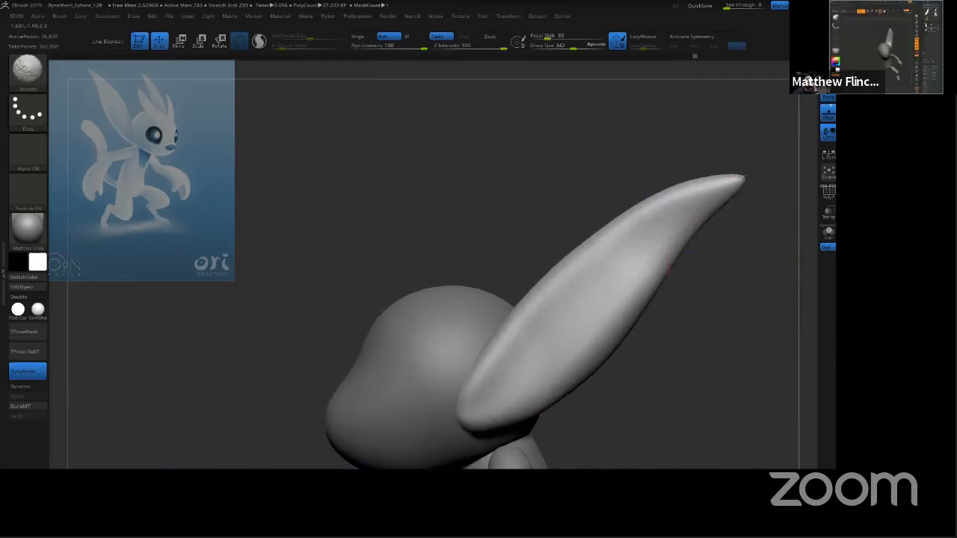
{"action": "mouse_move", "coordinate": [743, 176]}
{"action": "left_mouse_down", "text": "shift"}
{"action": "mouse_move", "coordinate": [698, 181]}
{"action": "mouse_move", "coordinate": [647, 211]}
{"action": "left_mouse_up", "text": "shift"}
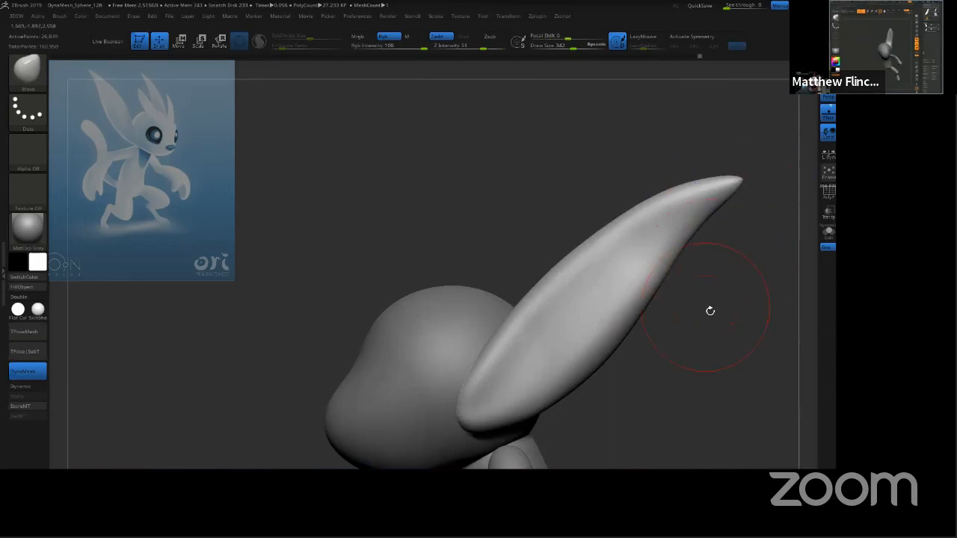
Step: Set the Move brush size to 467 and reshape the fold of the ear's inner face from the front
{"action": "left_click_drag", "start_coordinate": [710, 310], "coordinate": [743, 299]}
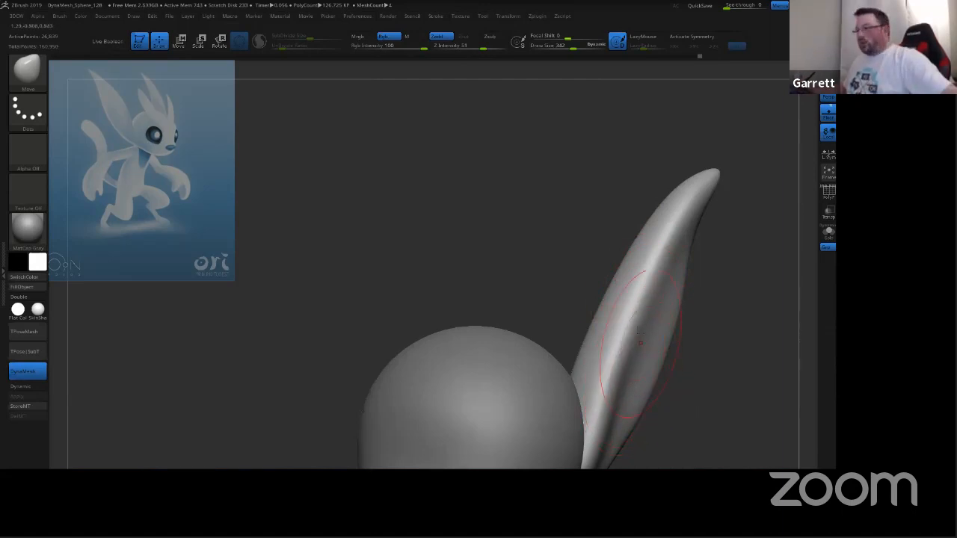
{"action": "key", "text": "s"}
{"action": "left_click_drag", "start_coordinate": [630, 332], "coordinate": [640, 332]}
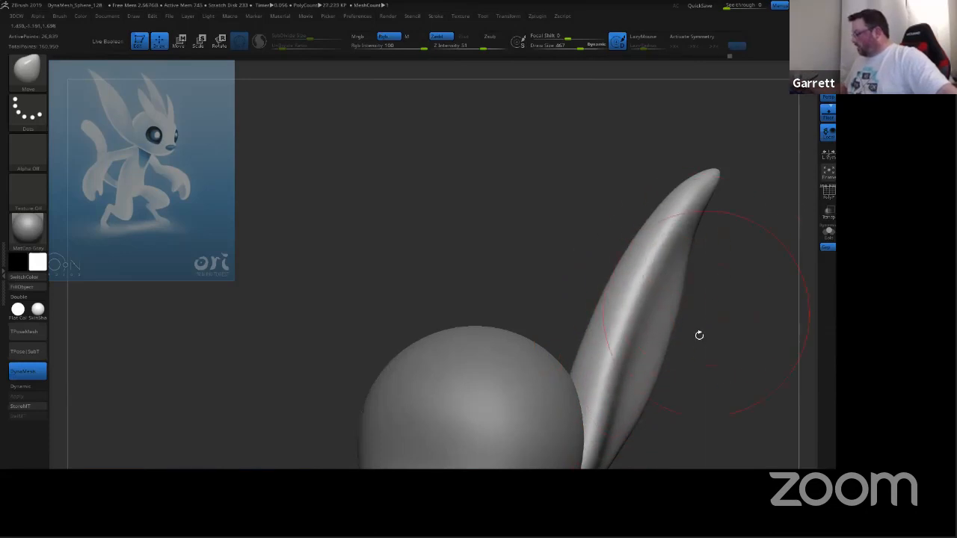
Step: View the whole character from the front and turn off perspective distortion
{"action": "right_click_drag", "start_coordinate": [690, 371], "coordinate": [632, 264], "text": "ctrl"}
{"action": "right_click_drag", "start_coordinate": [664, 291], "coordinate": [713, 282], "text": "shift"}
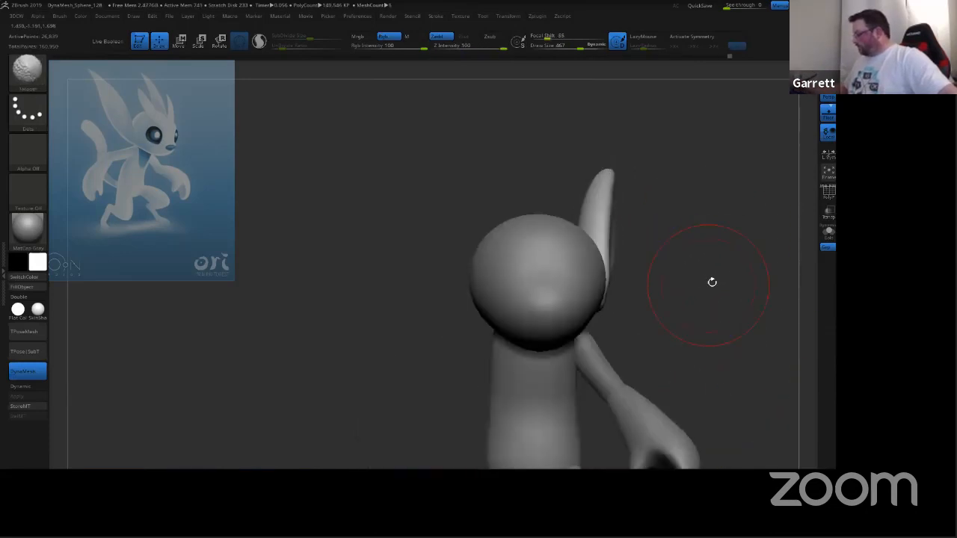
{"action": "left_click", "coordinate": [828, 100]}
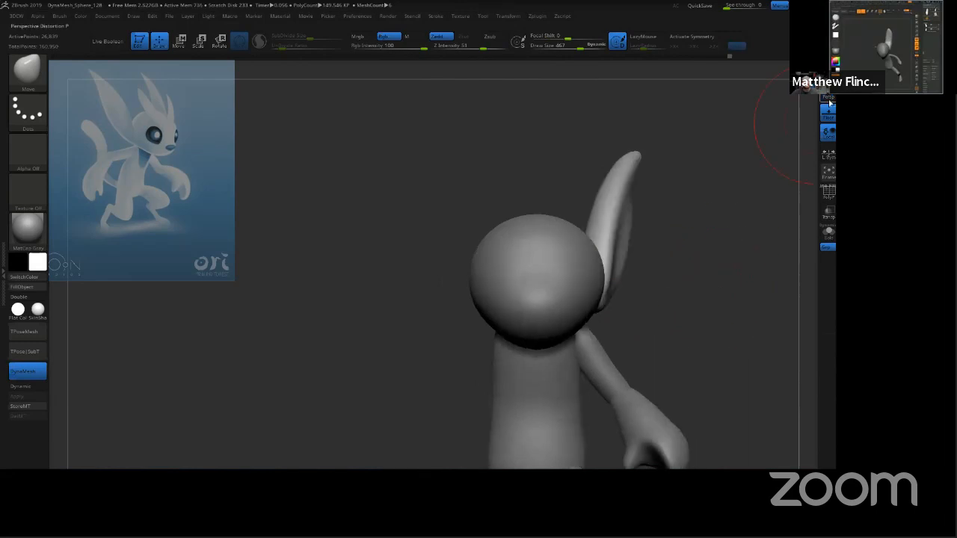
{"action": "left_click_drag", "start_coordinate": [720, 261], "coordinate": [636, 256]}
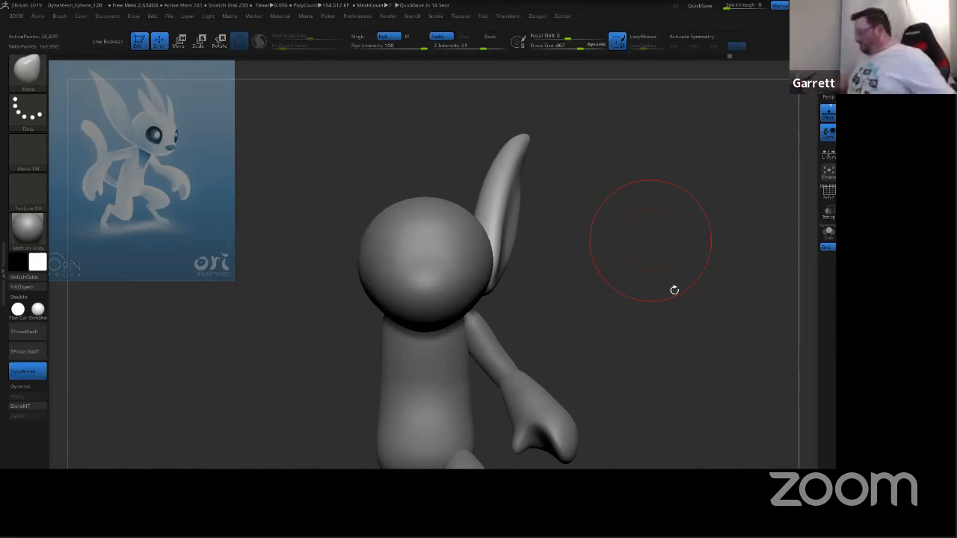
{"action": "left_click_drag", "start_coordinate": [684, 353], "coordinate": [672, 290]}
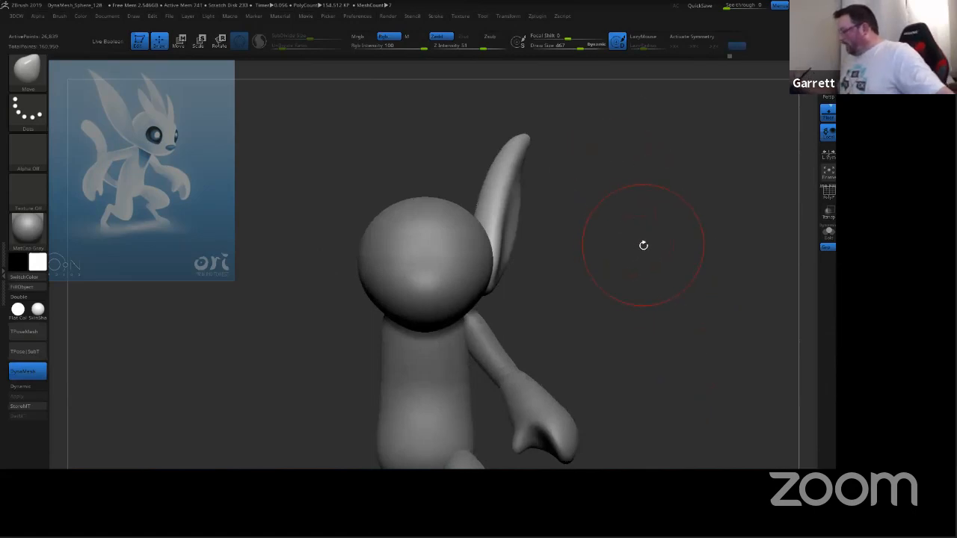
{"action": "mouse_move", "coordinate": [643, 246]}
{"action": "left_mouse_down"}
{"action": "mouse_move", "coordinate": [606, 259]}
{"action": "mouse_move", "coordinate": [633, 241]}
{"action": "mouse_move", "coordinate": [626, 232]}
{"action": "mouse_move", "coordinate": [646, 243]}
{"action": "left_mouse_up"}
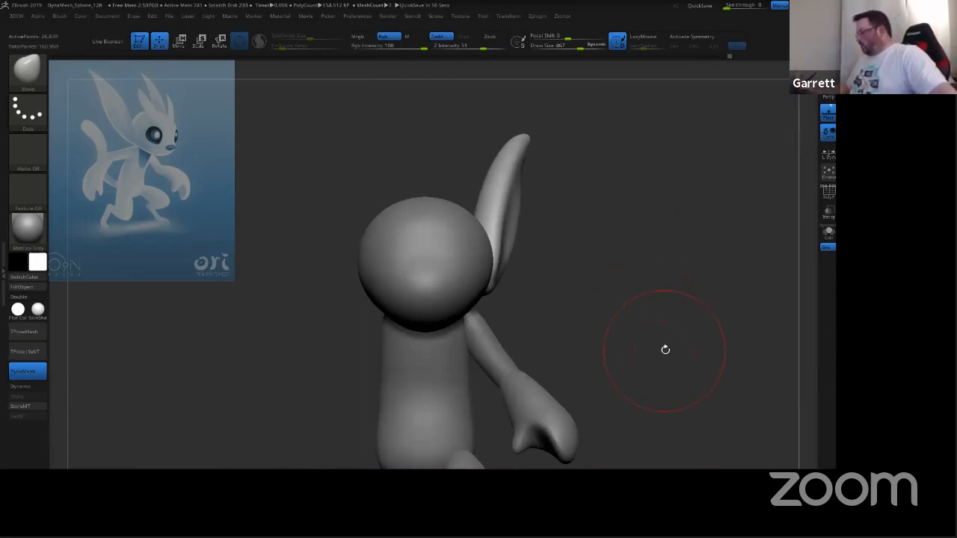
{"action": "mouse_move", "coordinate": [665, 349]}
{"action": "left_mouse_down"}
{"action": "mouse_move", "coordinate": [656, 350]}
{"action": "mouse_move", "coordinate": [661, 368]}
{"action": "mouse_move", "coordinate": [724, 291]}
{"action": "left_mouse_up"}
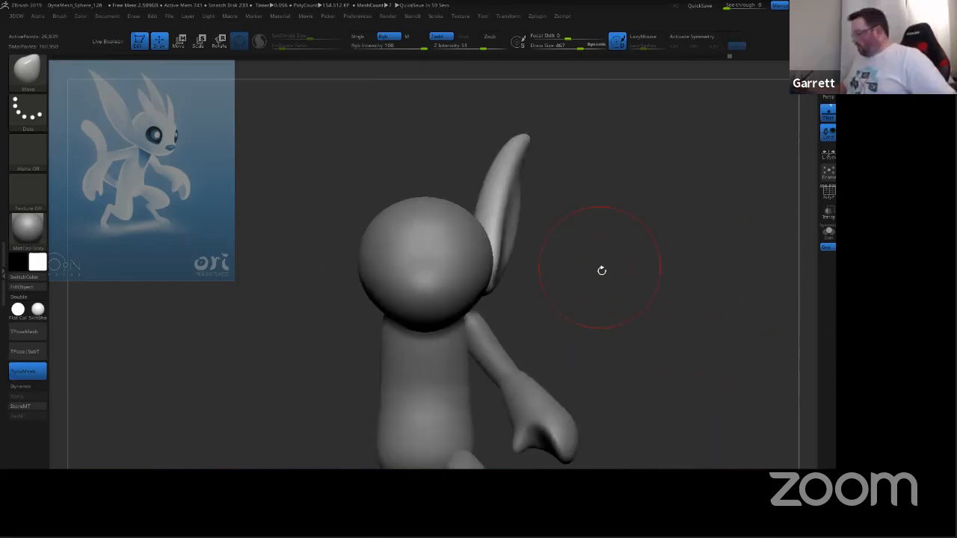
{"action": "left_click_drag", "start_coordinate": [621, 276], "coordinate": [675, 280]}
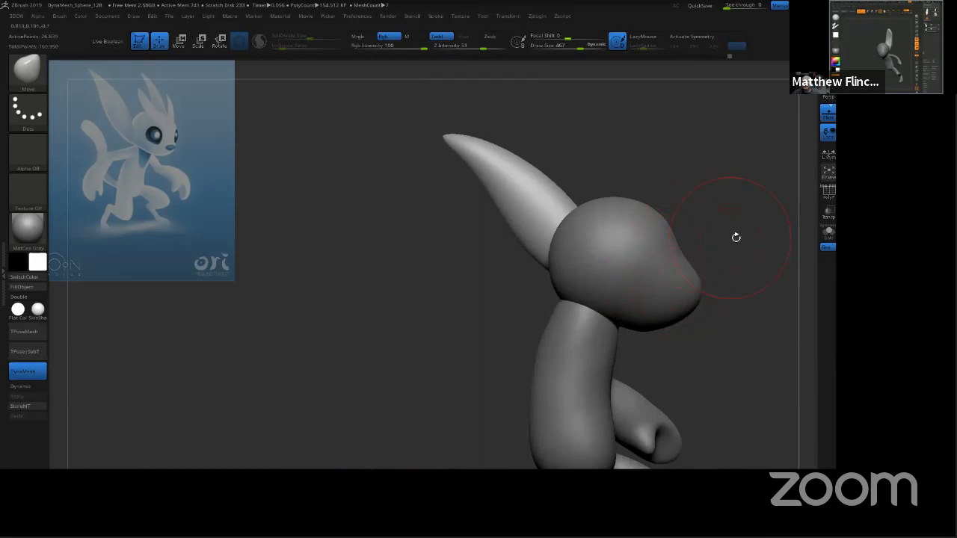
Step: Switch to the head subtool, activate X symmetry, set the brush size to 411 and push up the head's underside
{"action": "mouse_move", "coordinate": [735, 237]}
{"action": "left_mouse_down"}
{"action": "mouse_move", "coordinate": [683, 331]}
{"action": "mouse_move", "coordinate": [667, 272]}
{"action": "mouse_move", "coordinate": [705, 299]}
{"action": "mouse_move", "coordinate": [591, 331]}
{"action": "left_mouse_up"}
{"action": "key", "text": "x"}
{"action": "key", "text": "s"}
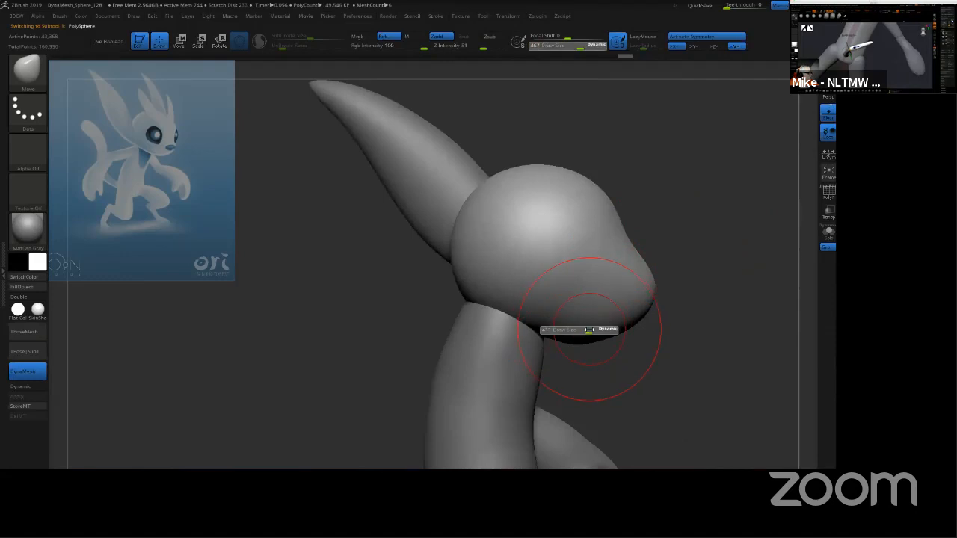
{"action": "key", "text": "b"}
{"action": "key", "text": "s"}
{"action": "key", "text": "t"}
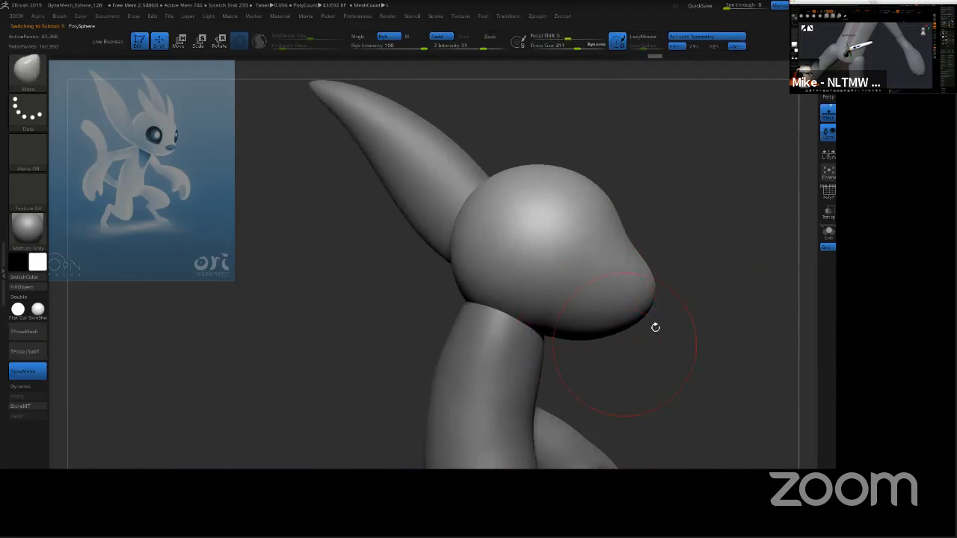
Step: Append a Sphere3D subtool to the character for the eye
{"action": "key", "text": "b"}
{"action": "key", "text": "m"}
{"action": "key", "text": "v"}
{"action": "mouse_move", "coordinate": [711, 261]}
{"action": "right_mouse_down", "text": "alt"}
{"action": "mouse_move", "coordinate": [624, 272]}
{"action": "mouse_move", "coordinate": [688, 258]}
{"action": "right_mouse_up", "text": "alt"}
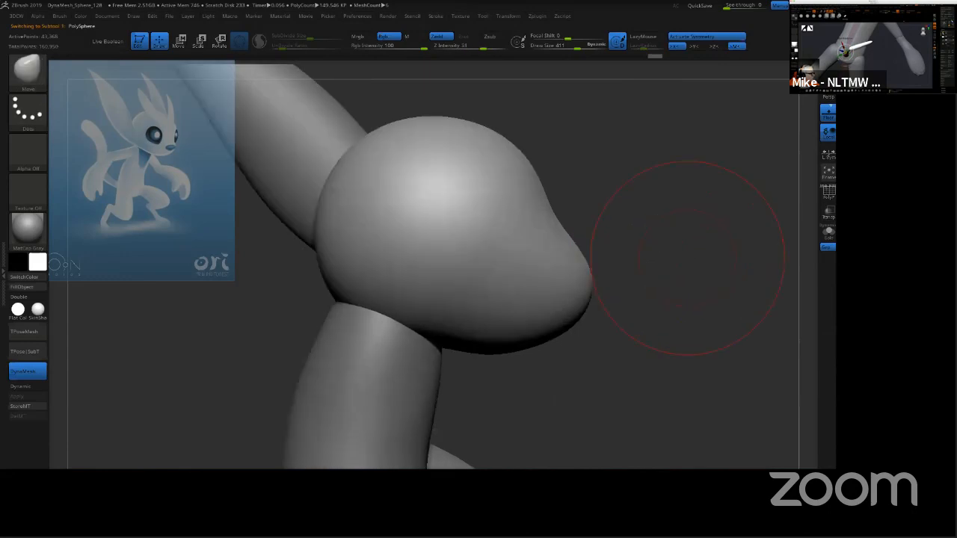
{"action": "key", "text": "F1"}
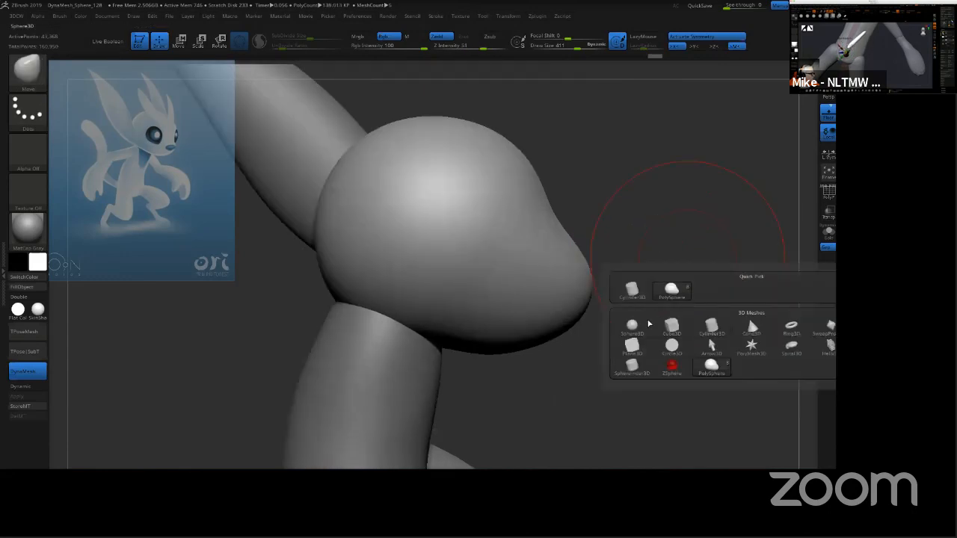
{"action": "left_click", "coordinate": [632, 326]}
{"action": "right_click_drag", "start_coordinate": [711, 316], "coordinate": [644, 327]}
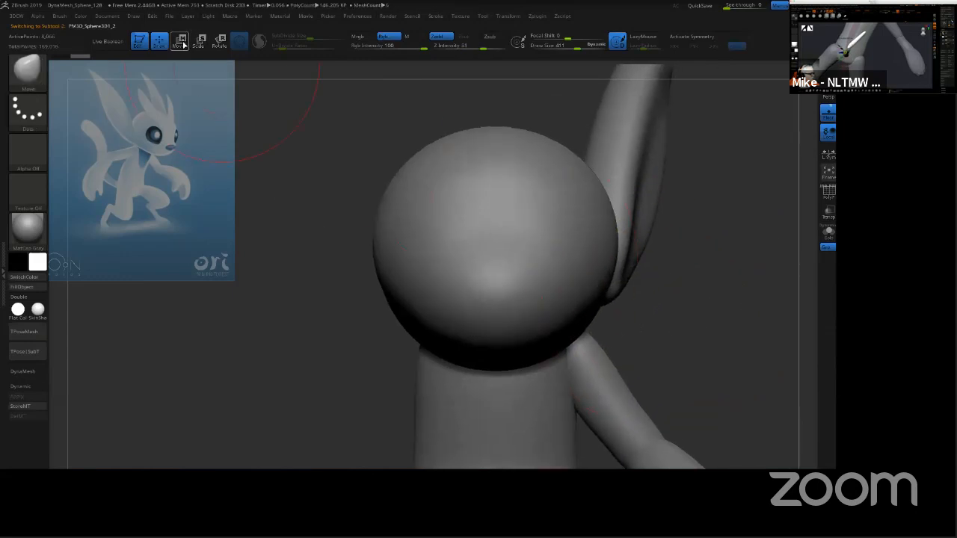
Step: Shrink the new sphere to eye size and shift it sideways onto the ear's side of the face
{"action": "left_click", "coordinate": [179, 41]}
{"action": "right_click_drag", "start_coordinate": [665, 252], "coordinate": [561, 253], "text": "shift"}
{"action": "left_click_drag", "start_coordinate": [561, 252], "coordinate": [655, 252]}
{"action": "right_click_drag", "start_coordinate": [750, 241], "coordinate": [589, 257], "text": "shift"}
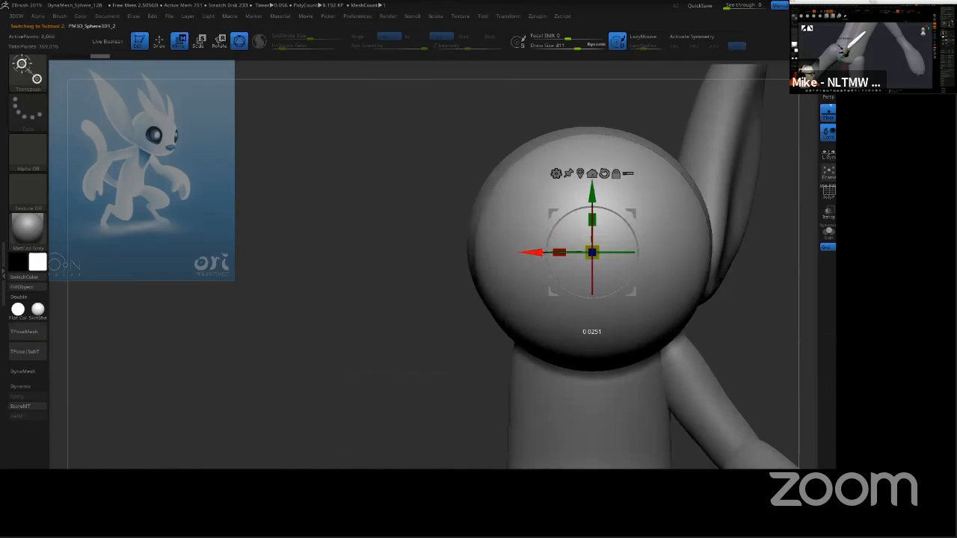
{"action": "left_click_drag", "start_coordinate": [589, 254], "coordinate": [639, 254]}
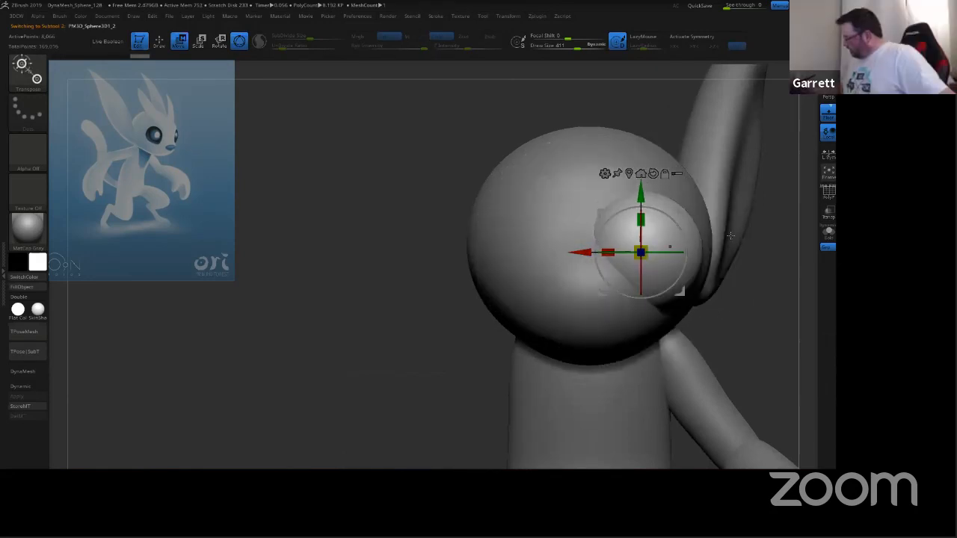
Step: Raise the eye sphere slightly and sink it back into the head from the side, then adjust its sideways position from the front
{"action": "right_click_drag", "start_coordinate": [762, 299], "coordinate": [621, 284], "text": "shift"}
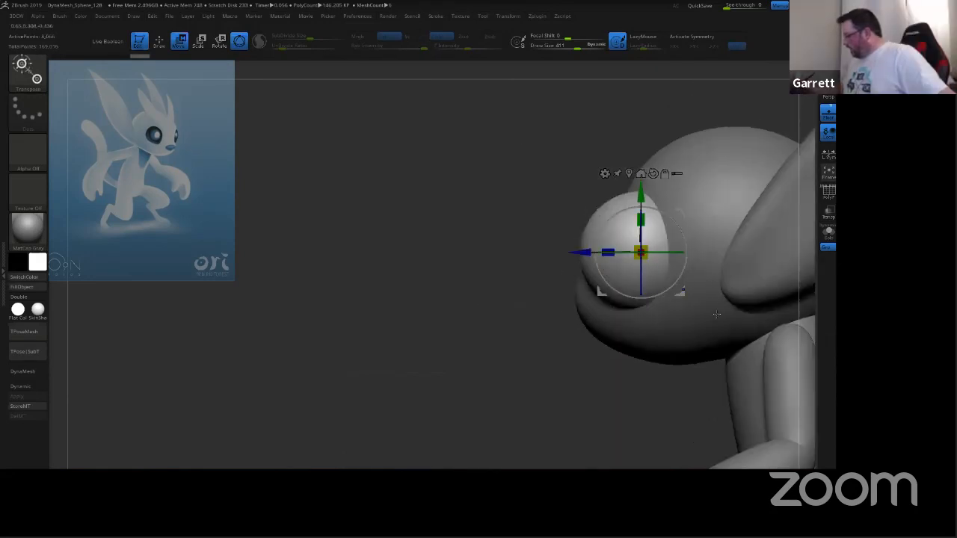
{"action": "left_click_drag", "start_coordinate": [582, 252], "coordinate": [596, 252]}
{"action": "left_click_drag", "start_coordinate": [655, 192], "coordinate": [655, 183]}
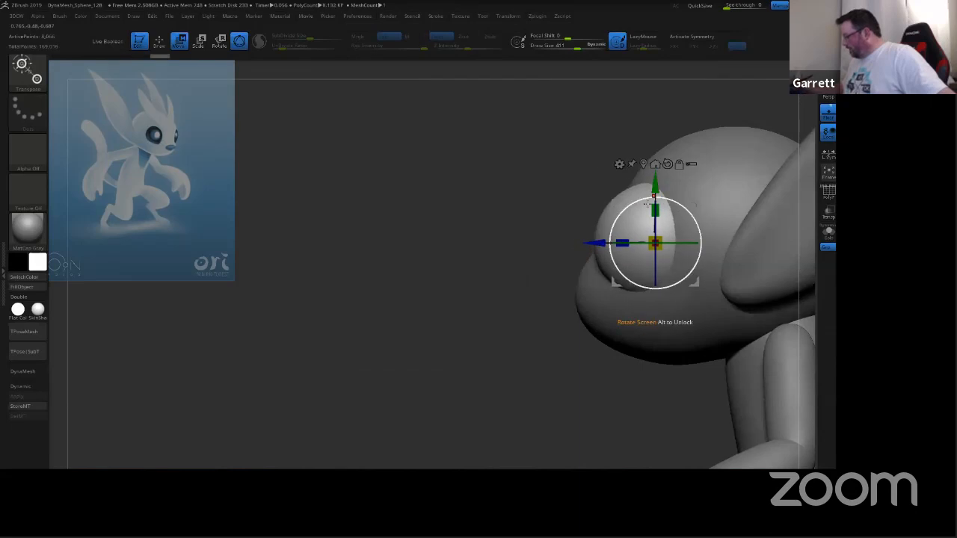
{"action": "left_click_drag", "start_coordinate": [597, 243], "coordinate": [611, 243]}
{"action": "right_click_drag", "start_coordinate": [572, 284], "coordinate": [648, 281], "text": "shift"}
{"action": "left_click_drag", "start_coordinate": [514, 255], "coordinate": [507, 255]}
{"action": "right_click_drag", "start_coordinate": [696, 220], "coordinate": [718, 320]}
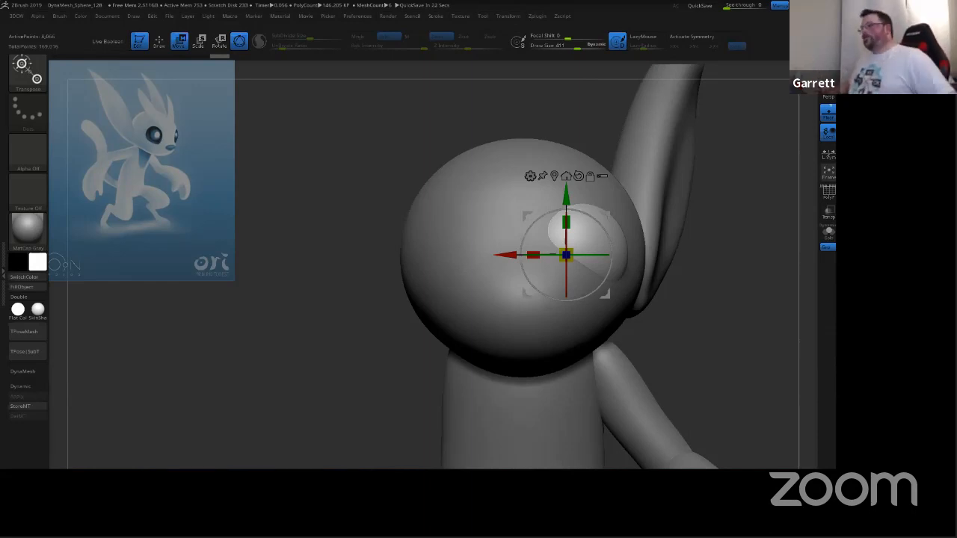
Step: Append a second Sphere3D subtool for the nose
{"action": "left_click_drag", "start_coordinate": [724, 346], "coordinate": [752, 345]}
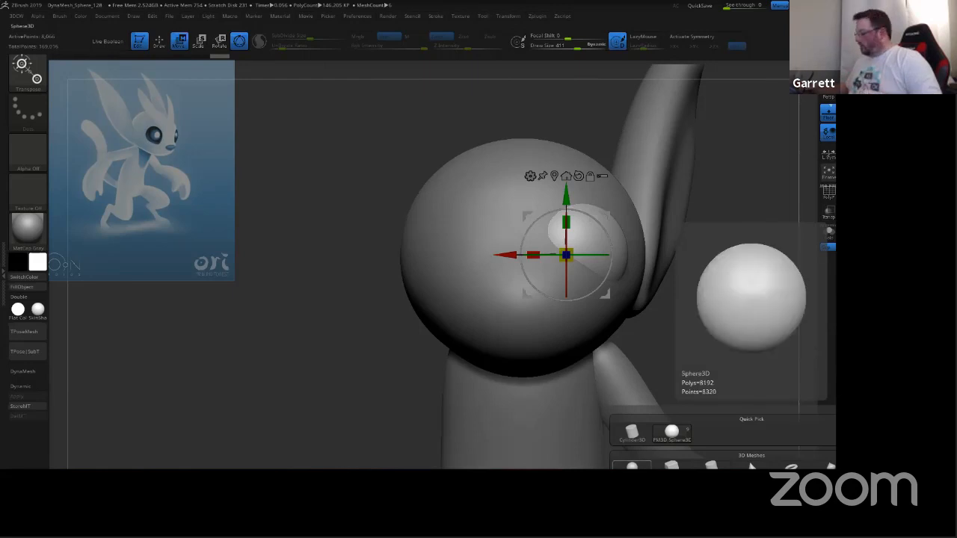
{"action": "left_click", "coordinate": [641, 468]}
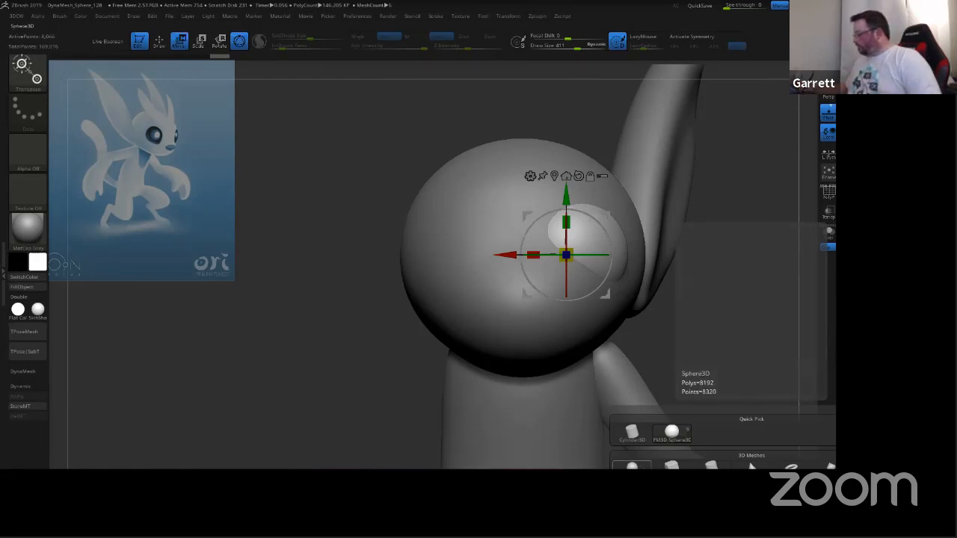
{"action": "left_click_drag", "start_coordinate": [718, 306], "coordinate": [764, 306]}
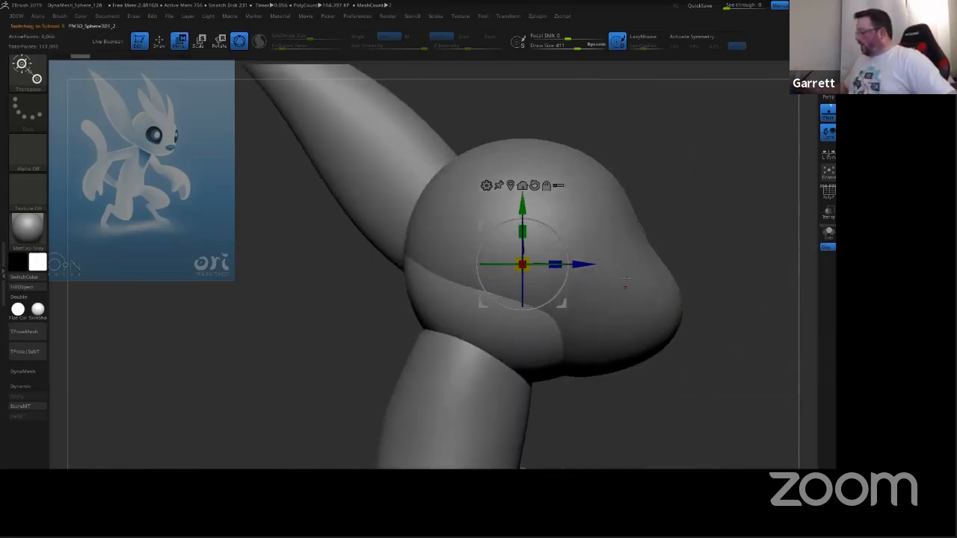
Step: Shrink the second sphere to nose size and position it on the tip of the muzzle
{"action": "left_click_drag", "start_coordinate": [583, 258], "coordinate": [766, 258]}
{"action": "left_click_drag", "start_coordinate": [705, 264], "coordinate": [663, 267]}
{"action": "left_click_drag", "start_coordinate": [707, 201], "coordinate": [707, 235]}
{"action": "left_click_drag", "start_coordinate": [764, 299], "coordinate": [662, 298]}
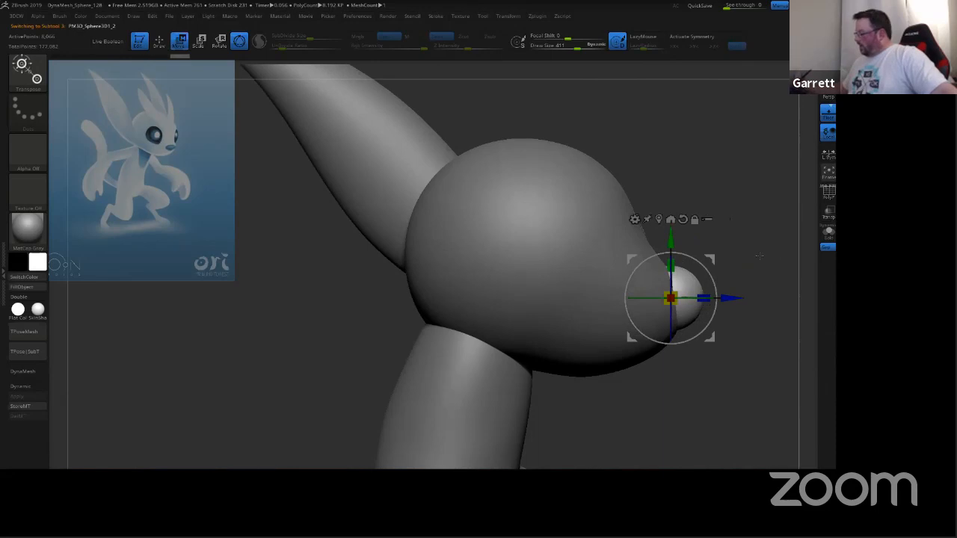
{"action": "left_click_drag", "start_coordinate": [758, 254], "coordinate": [690, 247]}
{"action": "right_click_drag", "start_coordinate": [771, 210], "coordinate": [650, 263], "text": "ctrl"}
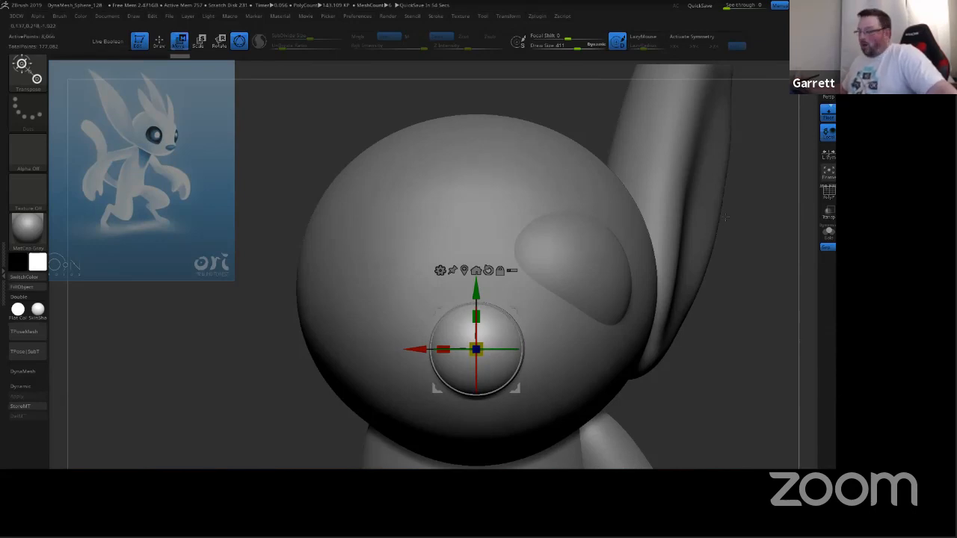
Step: Switch to the head subtool and push the surface inward around the eye sphere with the Move brush
{"action": "left_click", "coordinate": [625, 255], "text": "alt"}
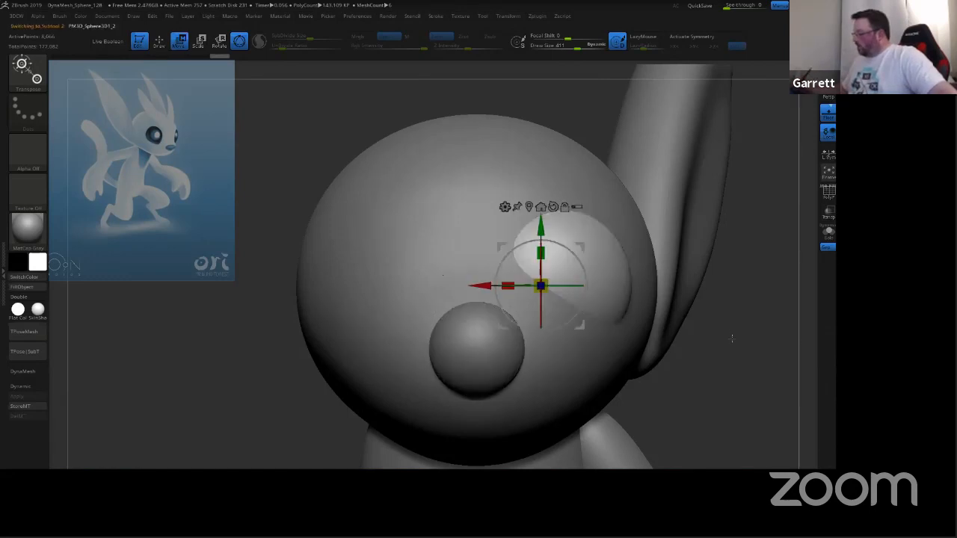
{"action": "mouse_move", "coordinate": [729, 338]}
{"action": "left_mouse_down"}
{"action": "mouse_move", "coordinate": [658, 340]}
{"action": "mouse_move", "coordinate": [729, 338]}
{"action": "left_mouse_up"}
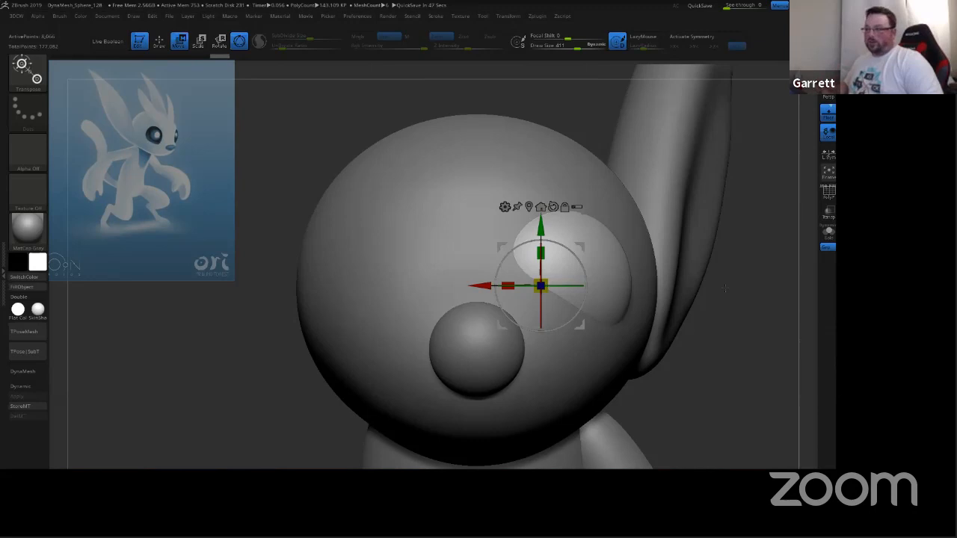
{"action": "left_click", "coordinate": [604, 363], "text": "alt"}
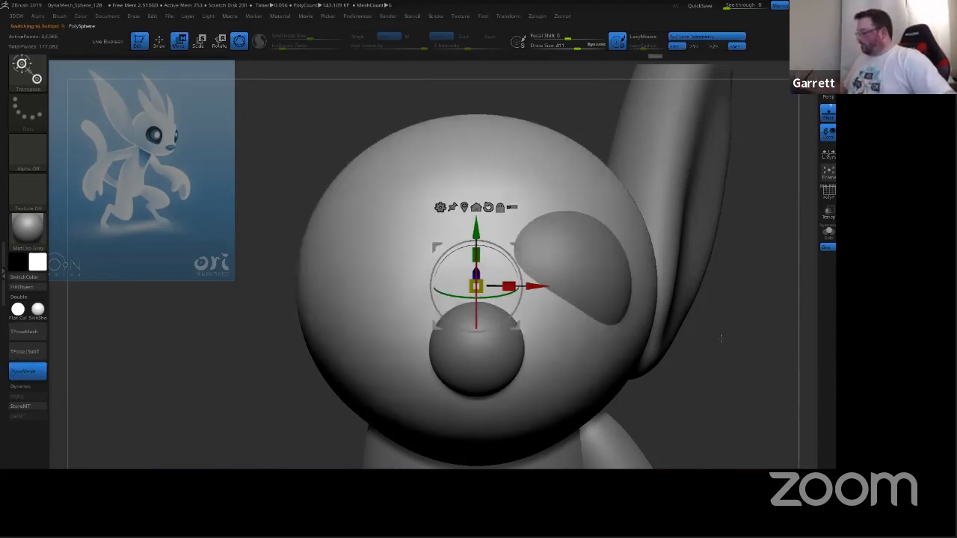
{"action": "mouse_move", "coordinate": [730, 336]}
{"action": "left_mouse_down"}
{"action": "mouse_move", "coordinate": [735, 344]}
{"action": "mouse_move", "coordinate": [731, 336]}
{"action": "left_mouse_up"}
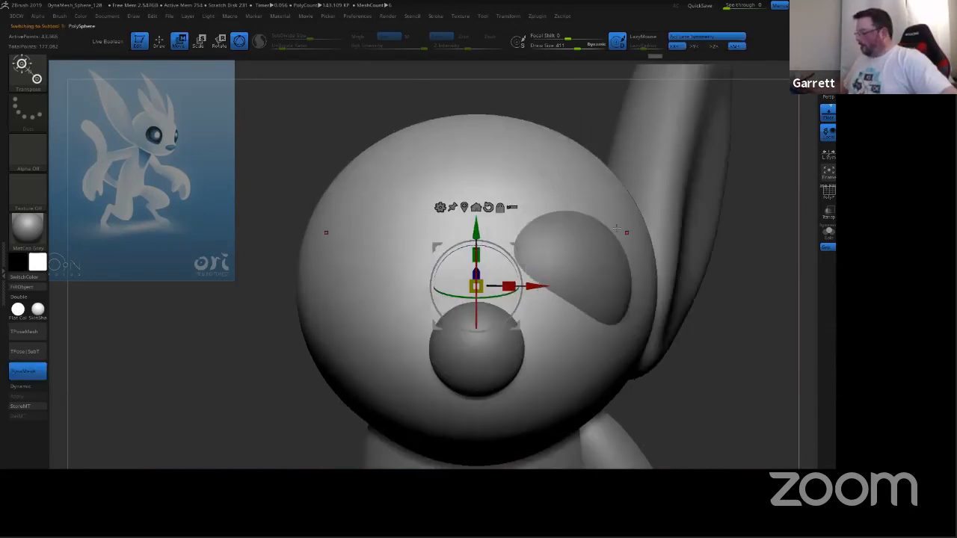
{"action": "left_click", "coordinate": [159, 41]}
{"action": "key", "text": "s"}
{"action": "left_click_drag", "start_coordinate": [573, 258], "coordinate": [543, 290]}
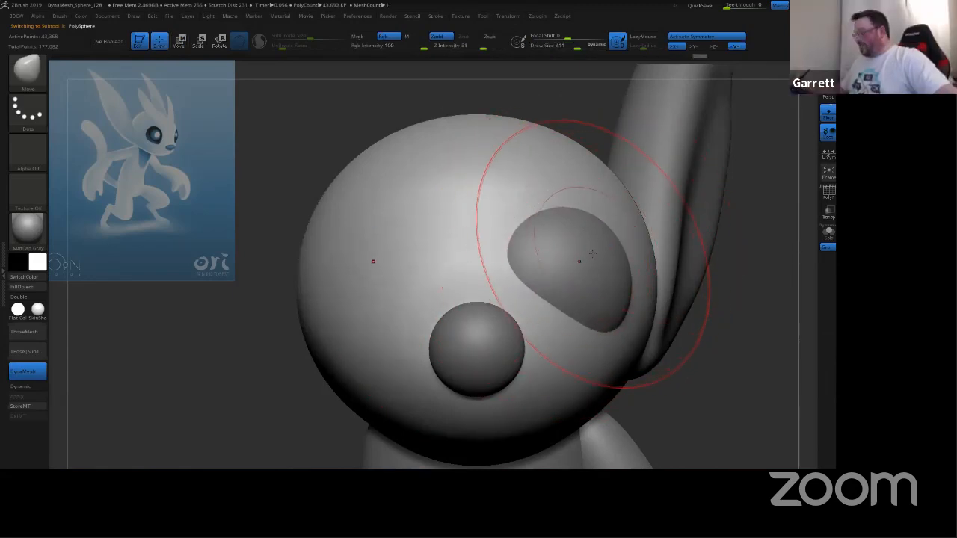
Step: Set the Move brush size to 393 and deepen the eye socket so more of the eye sphere is exposed
{"action": "key", "text": "s"}
{"action": "left_click_drag", "start_coordinate": [592, 249], "coordinate": [576, 278]}
{"action": "key", "text": "s"}
{"action": "left_click_drag", "start_coordinate": [578, 273], "coordinate": [577, 255]}
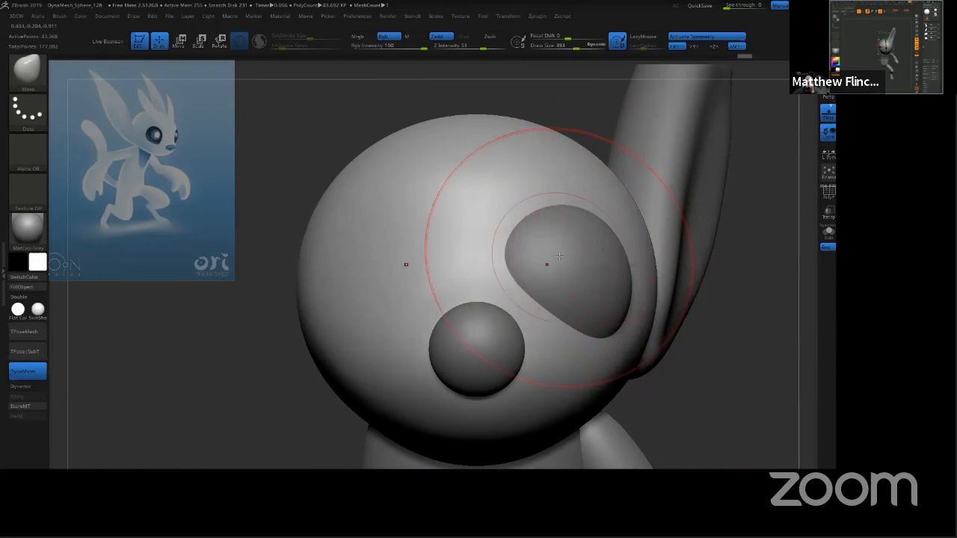
Step: Set the Move brush size to 326 and reshape the inner and lower edges of the eye socket
{"action": "key", "text": "s"}
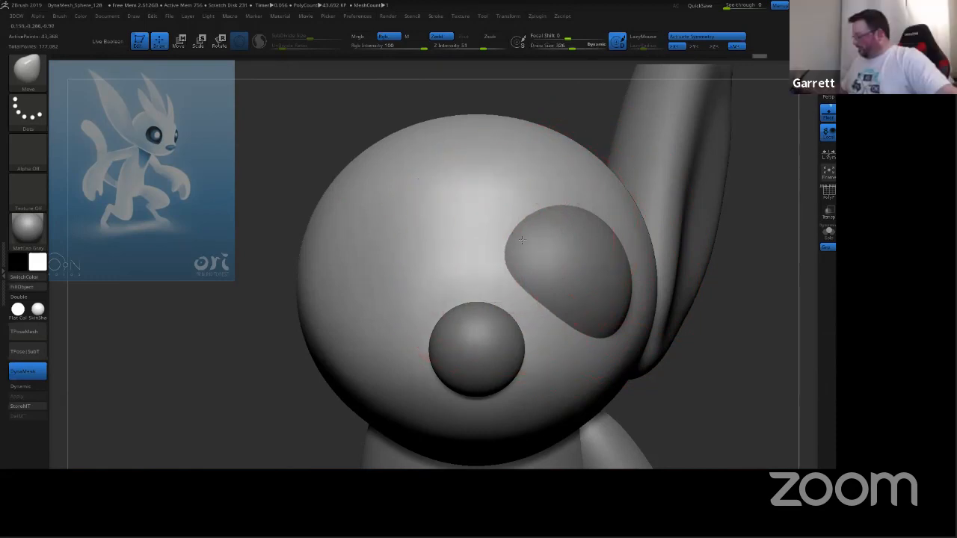
{"action": "left_click_drag", "start_coordinate": [728, 261], "coordinate": [723, 279]}
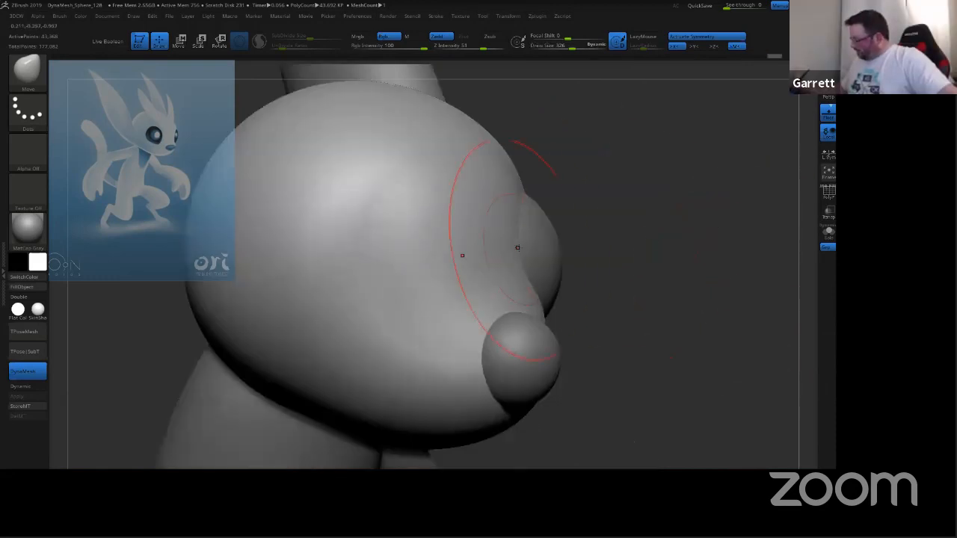
{"action": "left_click_drag", "start_coordinate": [650, 237], "coordinate": [657, 218]}
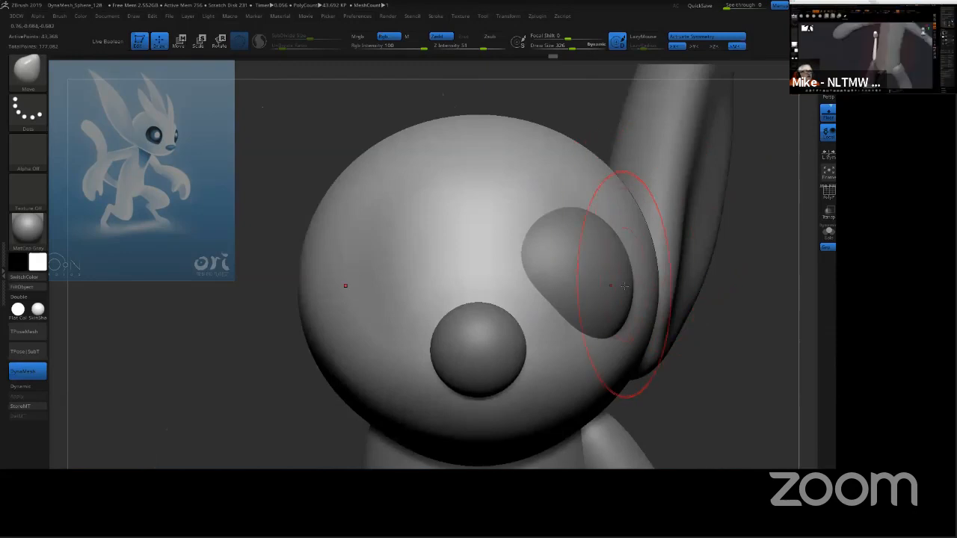
{"action": "left_click_drag", "start_coordinate": [595, 355], "coordinate": [601, 375]}
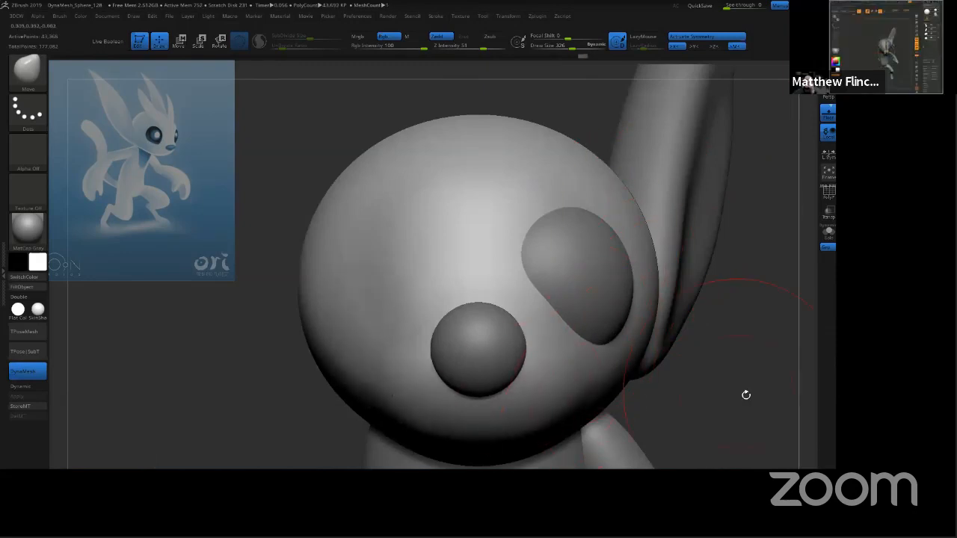
{"action": "mouse_move", "coordinate": [746, 397]}
{"action": "left_mouse_down"}
{"action": "mouse_move", "coordinate": [752, 406]}
{"action": "mouse_move", "coordinate": [758, 335]}
{"action": "mouse_move", "coordinate": [675, 304]}
{"action": "left_mouse_up"}
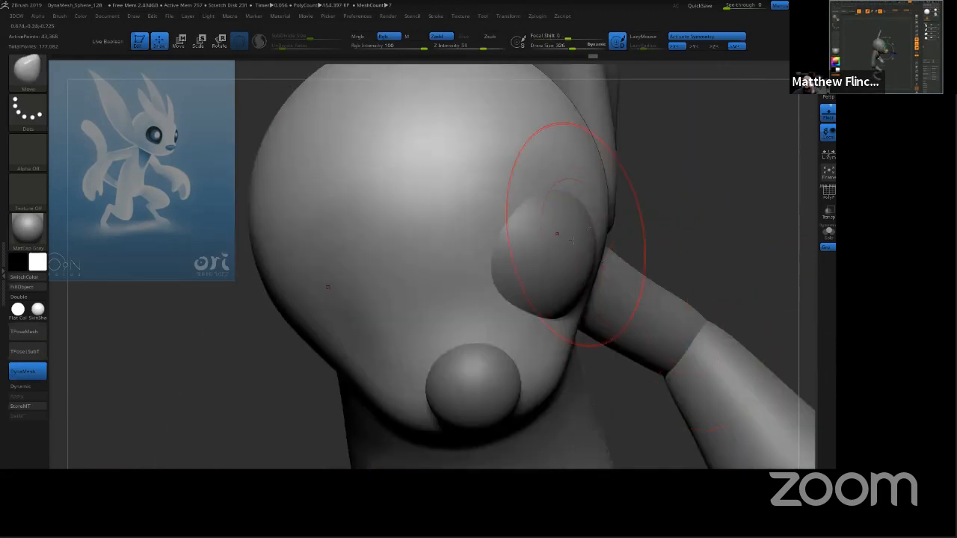
Step: Pull the head surface behind and above the eye forward so the socket's outer edge overlaps the eye sphere
{"action": "left_click_drag", "start_coordinate": [732, 269], "coordinate": [690, 269]}
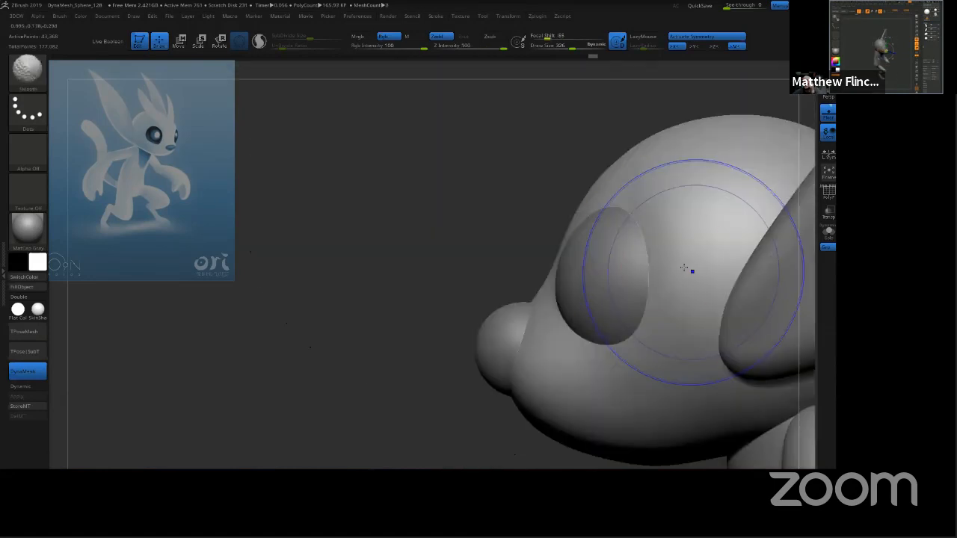
{"action": "left_click_drag", "start_coordinate": [653, 327], "coordinate": [638, 322]}
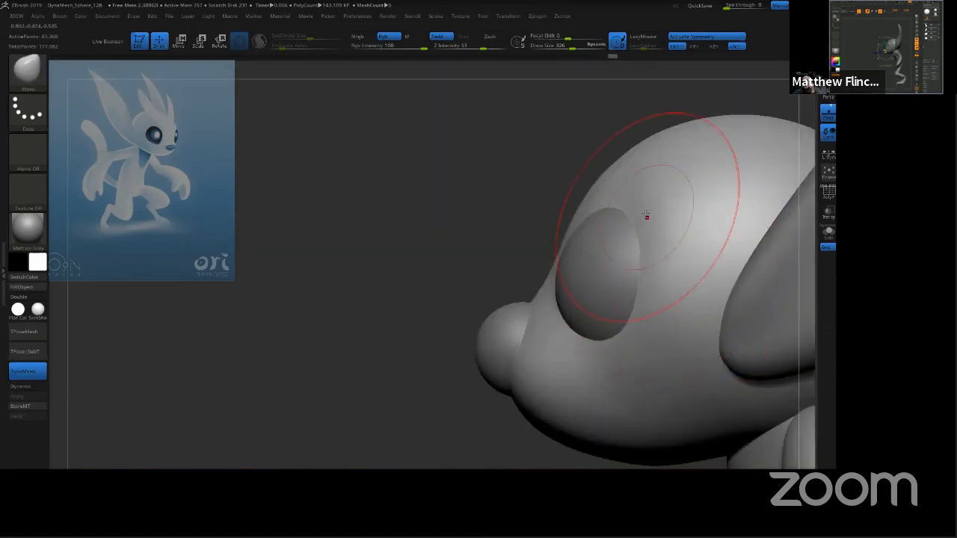
{"action": "left_click_drag", "start_coordinate": [646, 216], "coordinate": [635, 207]}
Step: Set the Move brush size to 210 and reshape the socket's inner rim along the nose bridge
{"action": "left_click_drag", "start_coordinate": [510, 412], "coordinate": [554, 396]}
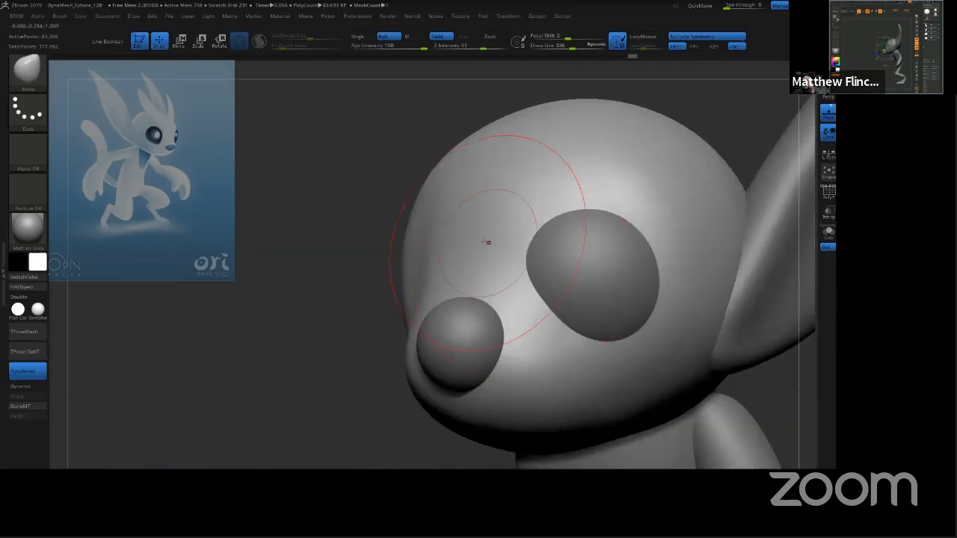
{"action": "key", "text": "s"}
{"action": "left_click_drag", "start_coordinate": [487, 239], "coordinate": [478, 239]}
{"action": "left_click_drag", "start_coordinate": [374, 329], "coordinate": [396, 296]}
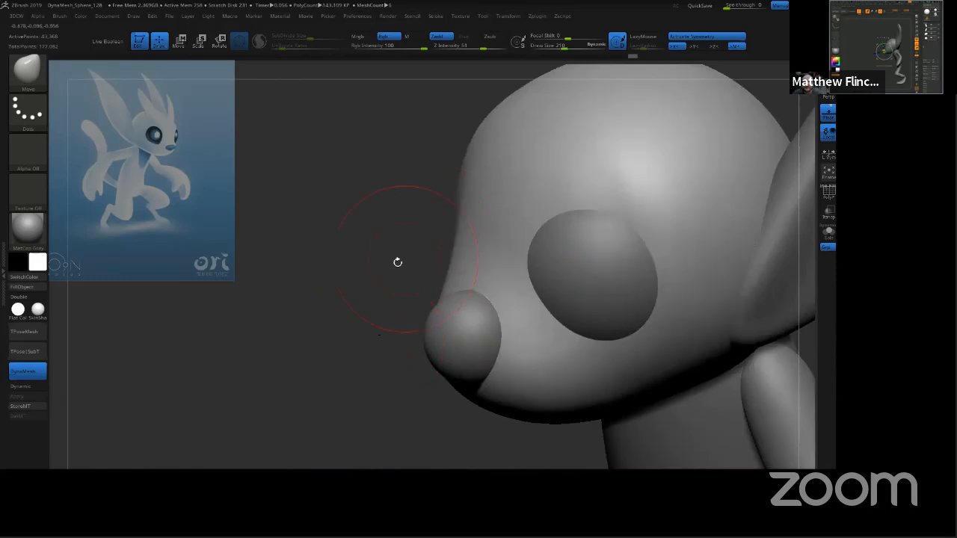
{"action": "left_click_drag", "start_coordinate": [397, 263], "coordinate": [445, 250]}
{"action": "left_click_drag", "start_coordinate": [418, 218], "coordinate": [468, 186]}
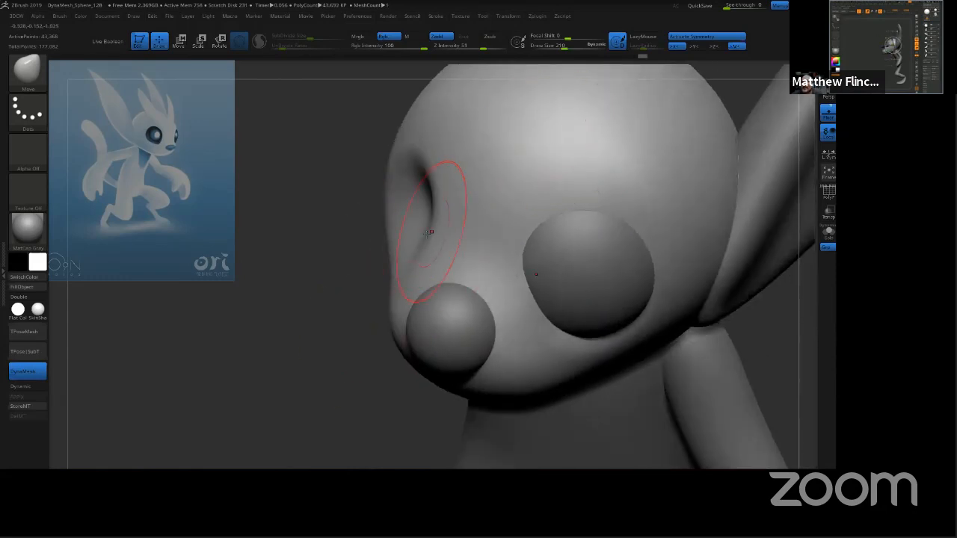
{"action": "left_click_drag", "start_coordinate": [429, 231], "coordinate": [462, 201]}
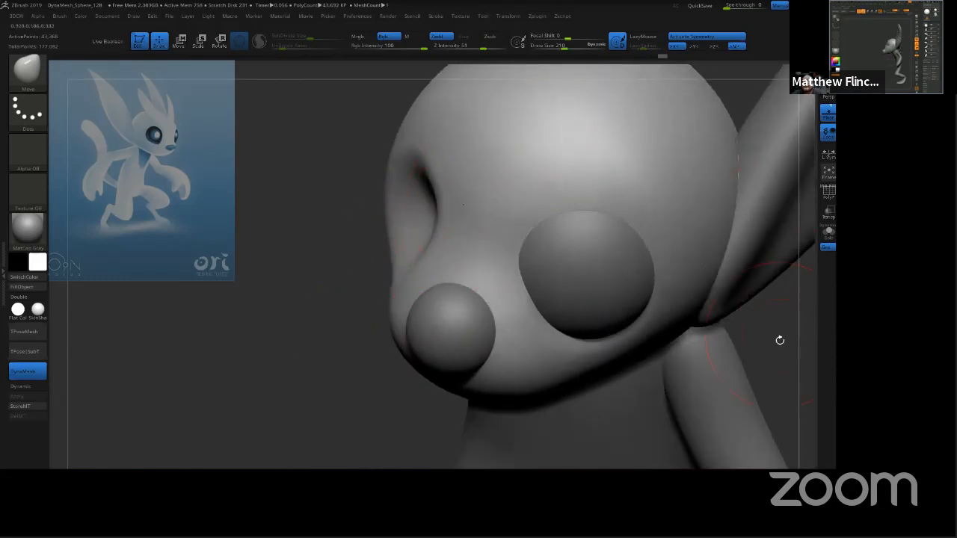
Step: Push in the socket's upper inner corner from the front and refine its depth from the side
{"action": "left_click_drag", "start_coordinate": [780, 337], "coordinate": [700, 306]}
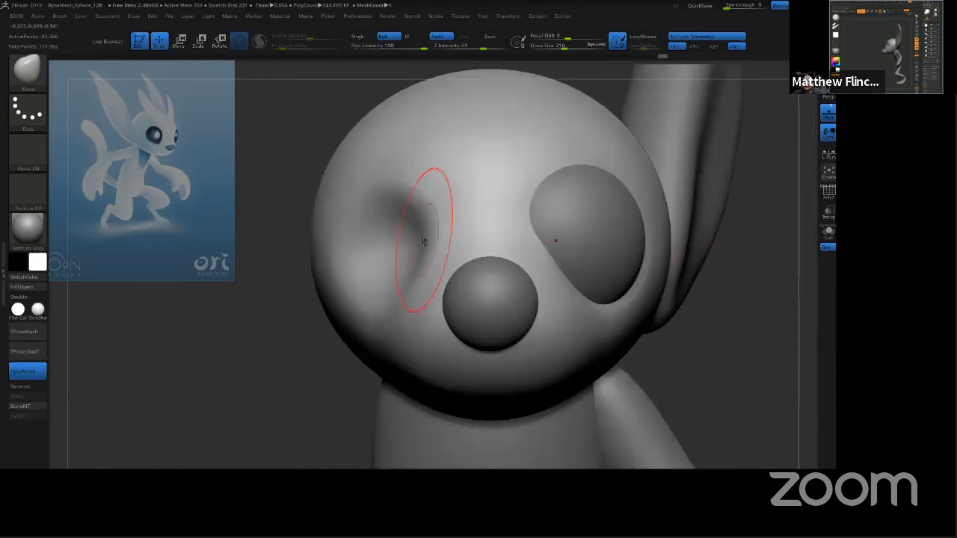
{"action": "mouse_move", "coordinate": [425, 240]}
{"action": "left_mouse_down"}
{"action": "mouse_move", "coordinate": [441, 226]}
{"action": "mouse_move", "coordinate": [420, 177]}
{"action": "mouse_move", "coordinate": [444, 153]}
{"action": "left_mouse_up"}
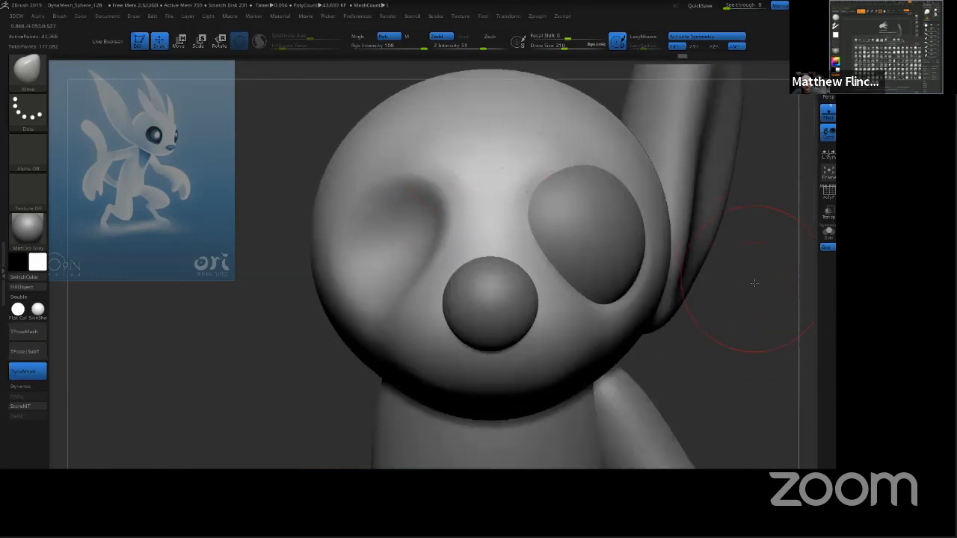
{"action": "left_click_drag", "start_coordinate": [752, 270], "coordinate": [442, 267]}
{"action": "left_click_drag", "start_coordinate": [618, 237], "coordinate": [427, 238]}
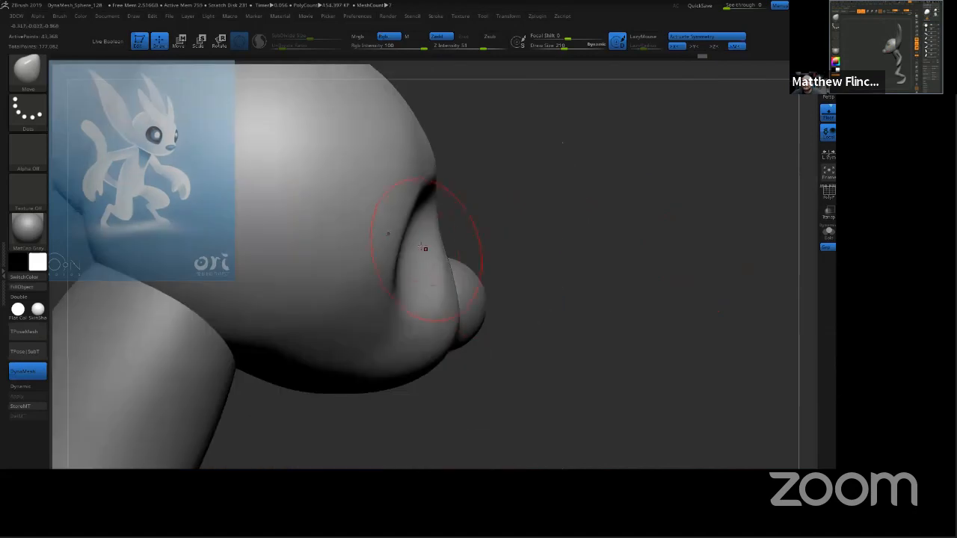
{"action": "left_click_drag", "start_coordinate": [589, 228], "coordinate": [711, 256]}
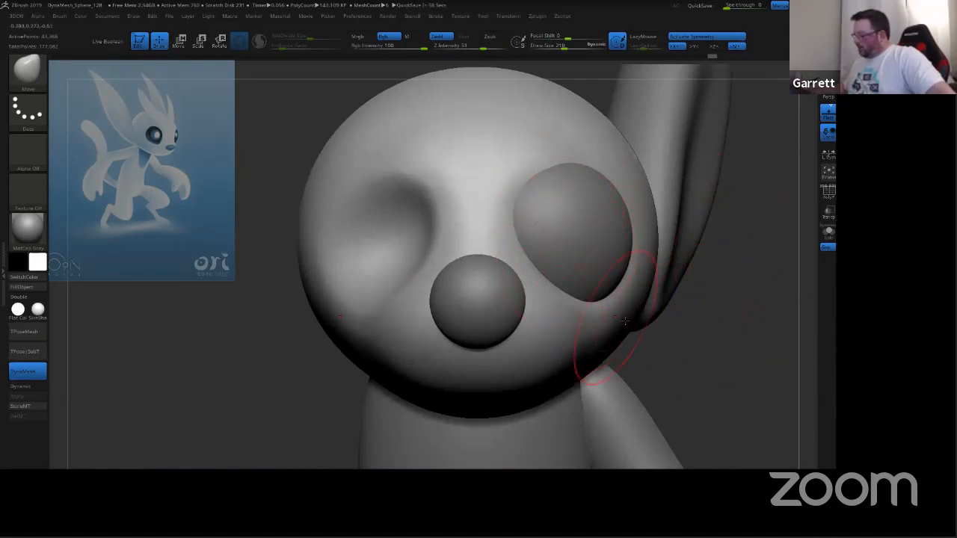
{"action": "left_click_drag", "start_coordinate": [727, 354], "coordinate": [725, 327]}
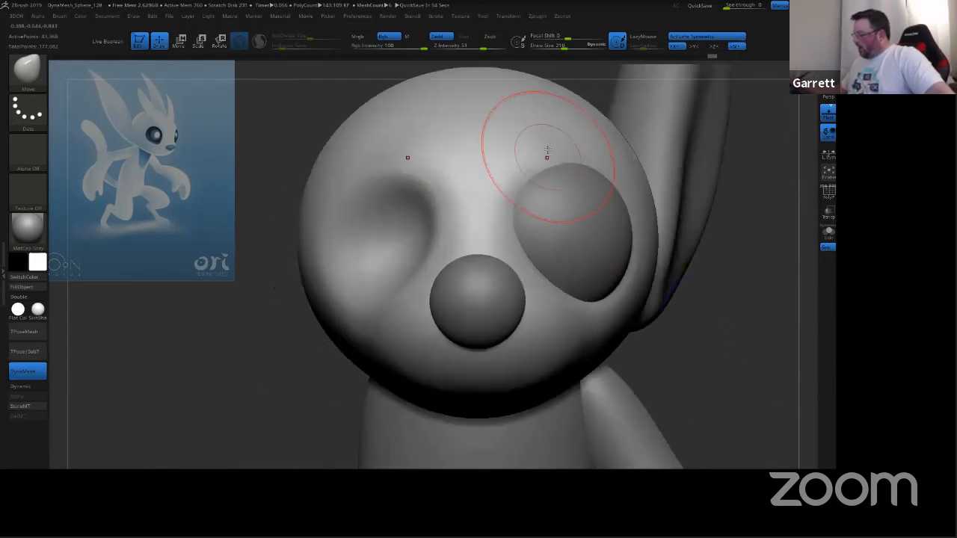
Step: Smooth the brow above the nose bridge and refine the inside of the eye socket with the Move brush
{"action": "left_click_drag", "start_coordinate": [745, 276], "coordinate": [728, 284]}
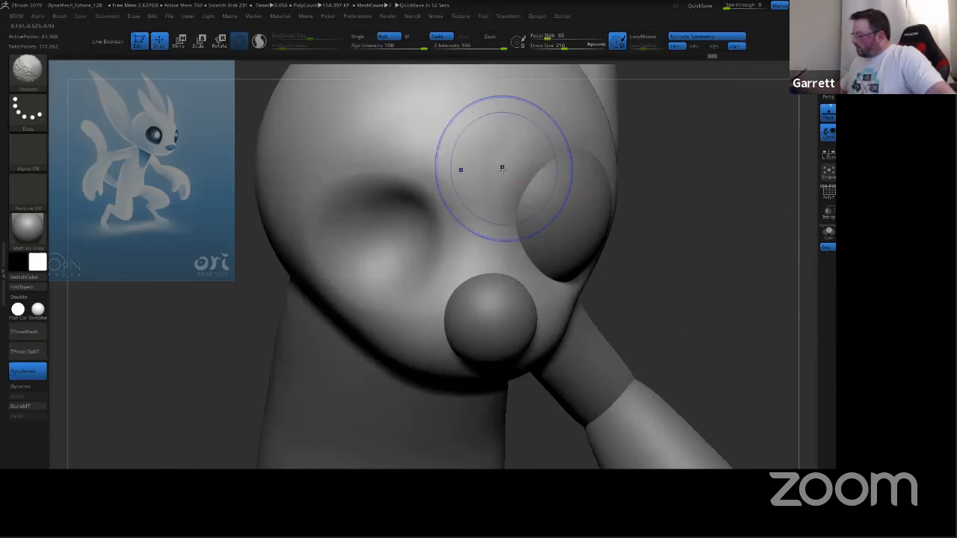
{"action": "left_click_drag", "start_coordinate": [501, 167], "coordinate": [568, 124], "text": "shift"}
{"action": "left_click_drag", "start_coordinate": [708, 257], "coordinate": [399, 256]}
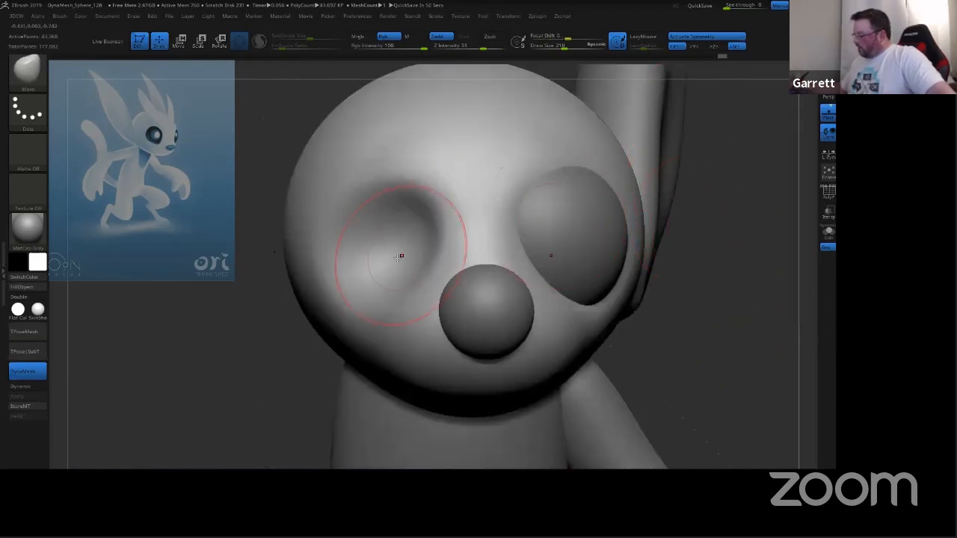
{"action": "left_click_drag", "start_coordinate": [315, 373], "coordinate": [414, 246]}
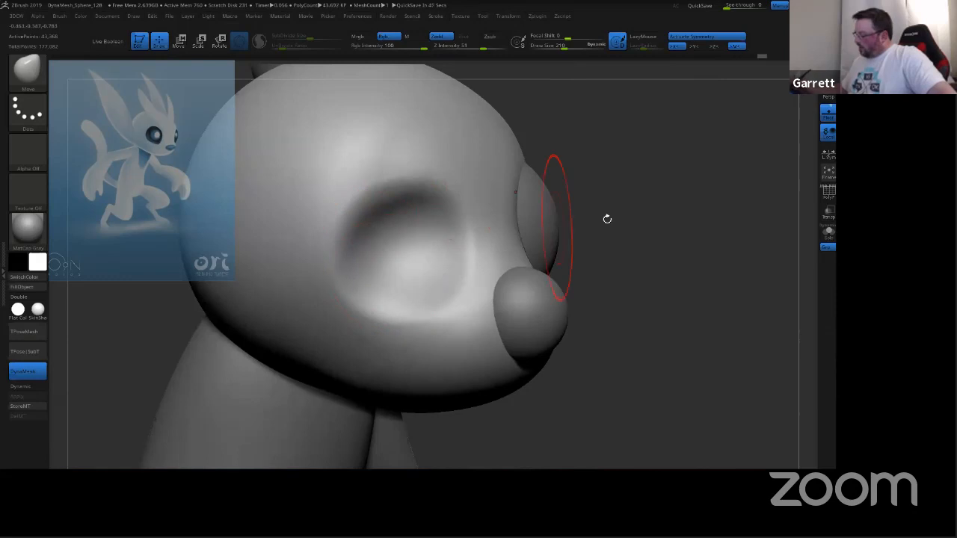
{"action": "left_click_drag", "start_coordinate": [692, 222], "coordinate": [722, 211]}
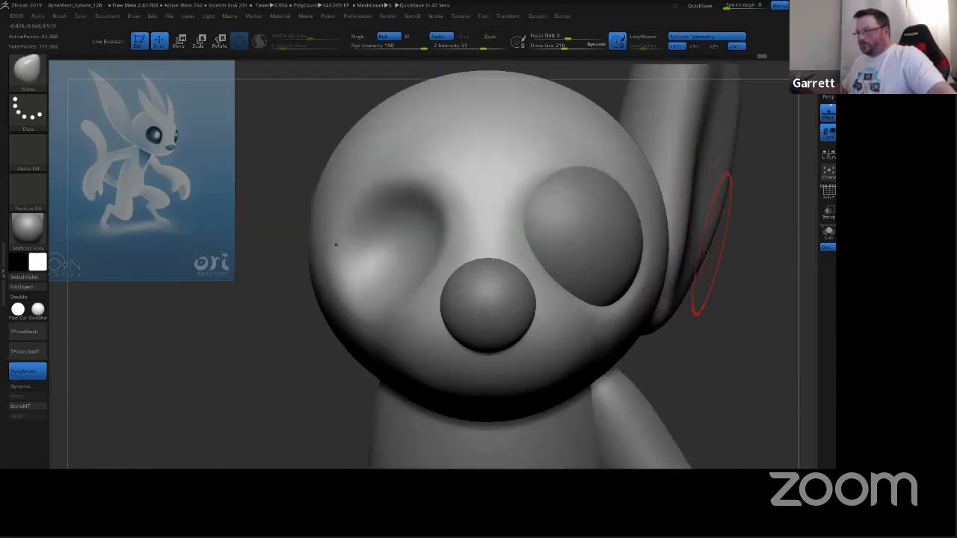
{"action": "left_click_drag", "start_coordinate": [718, 289], "coordinate": [623, 304]}
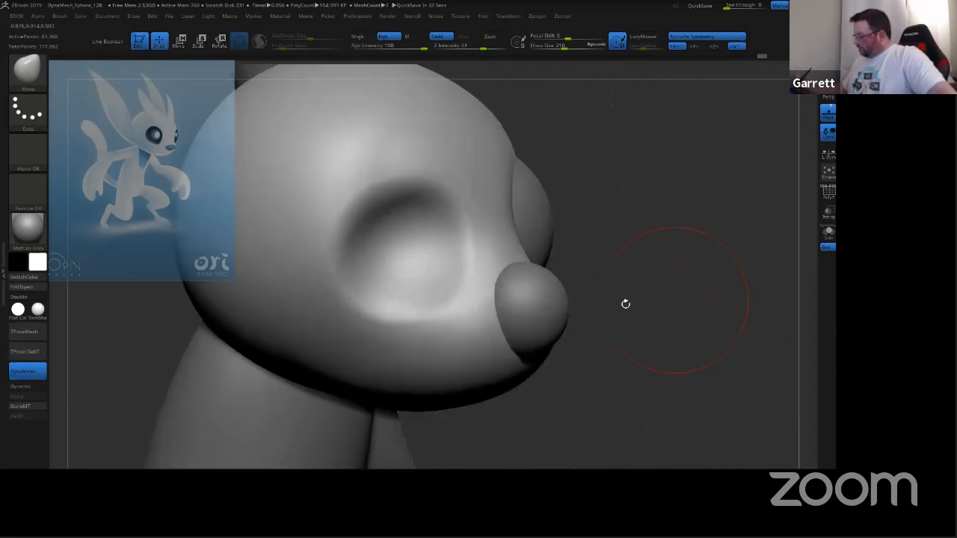
Step: Scale the nose sphere down slightly and reselect the head subtool
{"action": "left_click", "coordinate": [551, 312], "text": "alt"}
{"action": "left_click", "coordinate": [181, 41]}
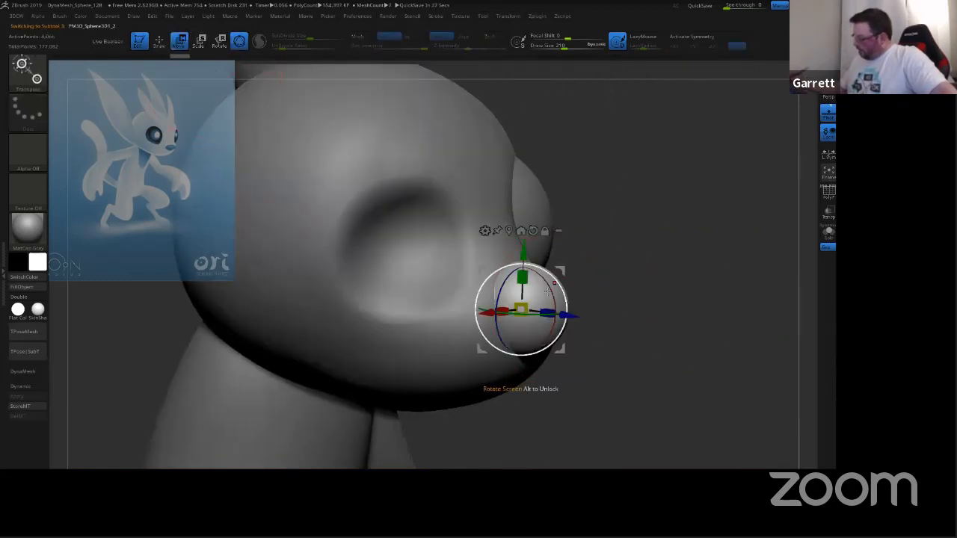
{"action": "left_click", "coordinate": [492, 168], "text": "alt"}
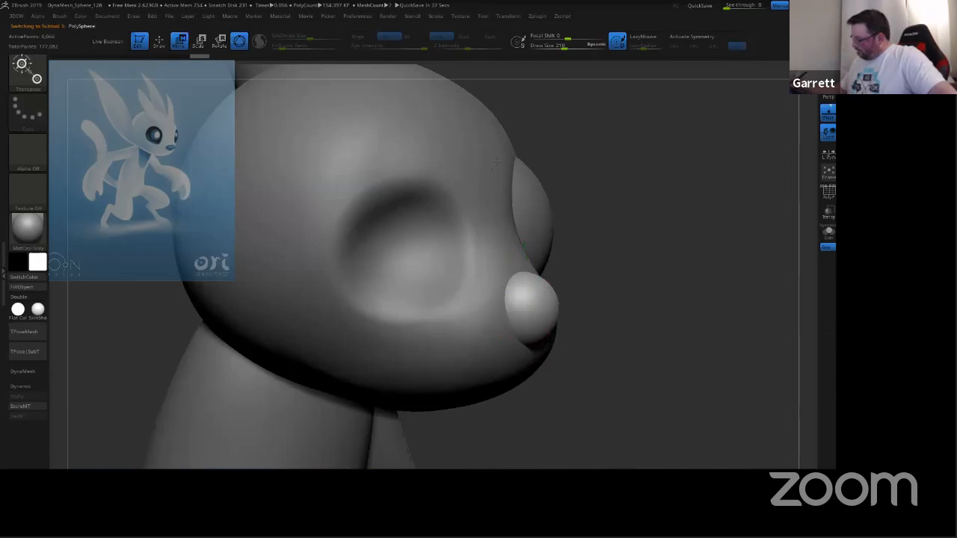
Step: Set the Move brush size to 129 and pull the socket's lower inner corner toward the nose
{"action": "right_click_drag", "start_coordinate": [448, 295], "coordinate": [485, 295]}
{"action": "key", "text": "q"}
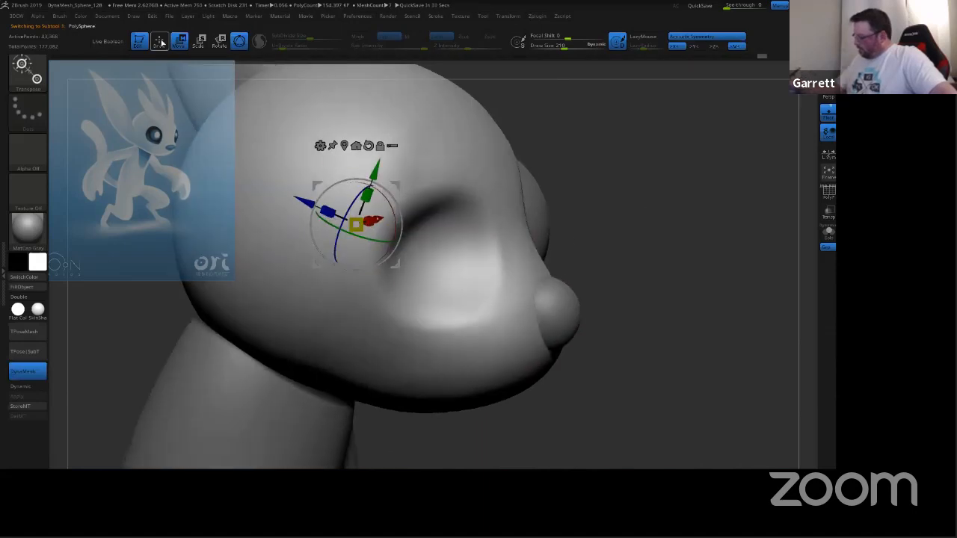
{"action": "left_click_drag", "start_coordinate": [495, 301], "coordinate": [501, 305]}
{"action": "left_click_drag", "start_coordinate": [500, 305], "coordinate": [506, 302]}
{"action": "mouse_move", "coordinate": [505, 299]}
{"action": "left_mouse_down"}
{"action": "mouse_move", "coordinate": [504, 284]}
{"action": "mouse_move", "coordinate": [501, 302]}
{"action": "left_mouse_up"}
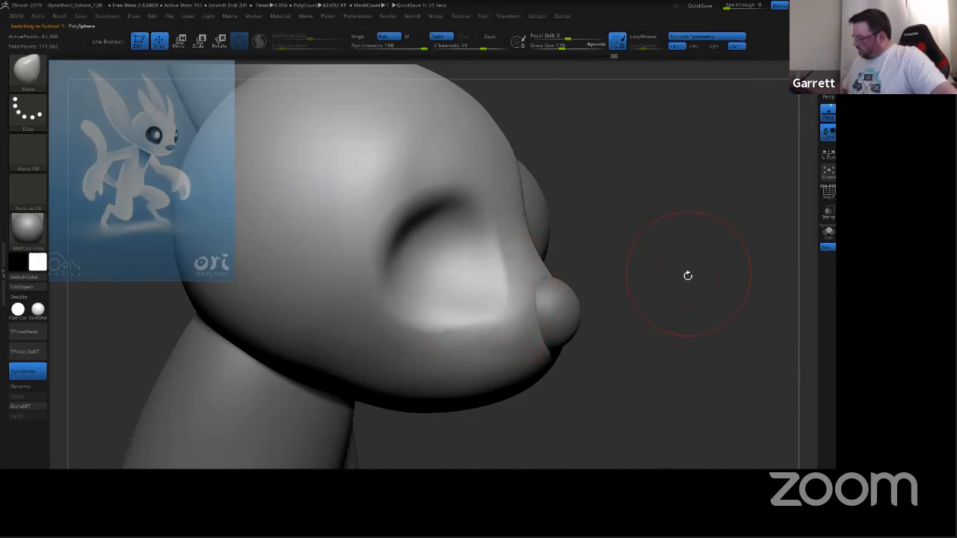
{"action": "right_click_drag", "start_coordinate": [688, 275], "coordinate": [482, 302], "text": "shift"}
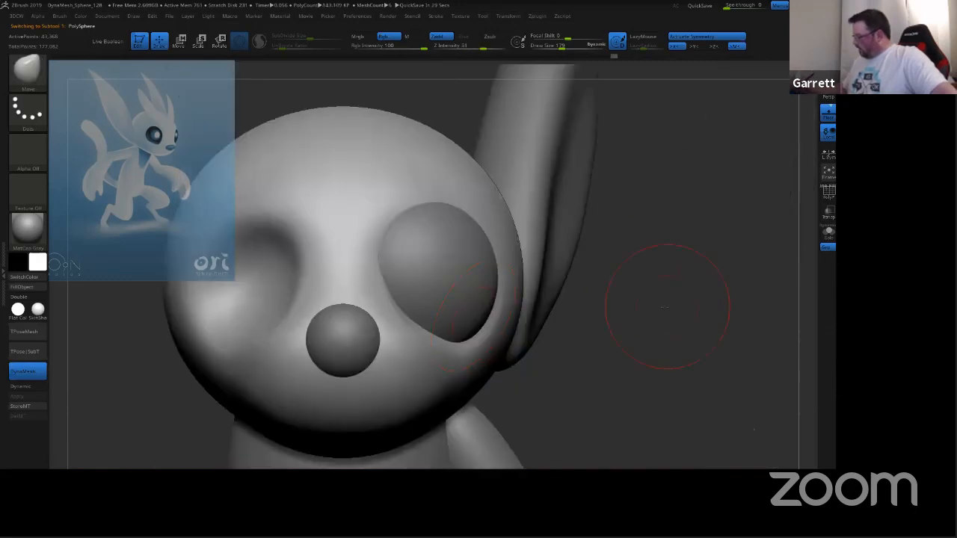
{"action": "mouse_move", "coordinate": [667, 307]}
{"action": "right_mouse_down"}
{"action": "mouse_move", "coordinate": [722, 291]}
{"action": "mouse_move", "coordinate": [602, 310]}
{"action": "right_mouse_up"}
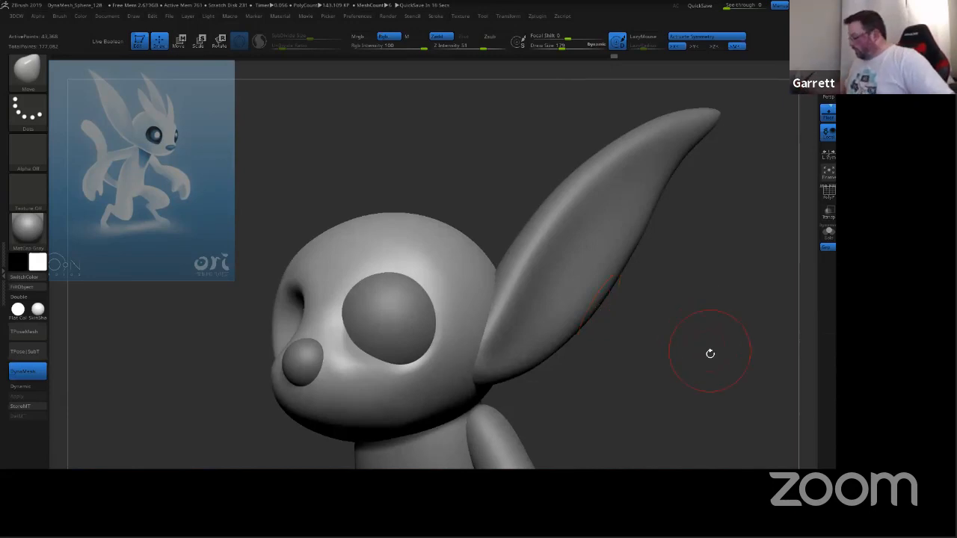
Step: Set the Move brush size to 145 and narrow the nose bridge by pushing in the surface beside the nose
{"action": "left_click_drag", "start_coordinate": [710, 354], "coordinate": [778, 356]}
{"action": "left_click_drag", "start_coordinate": [641, 346], "coordinate": [692, 349]}
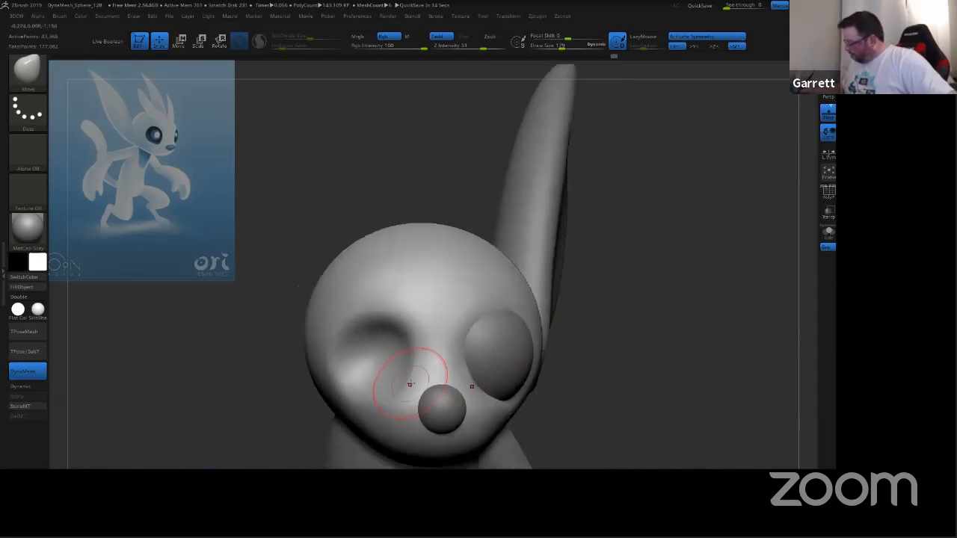
{"action": "key", "text": "s"}
{"action": "left_click_drag", "start_coordinate": [410, 384], "coordinate": [414, 388]}
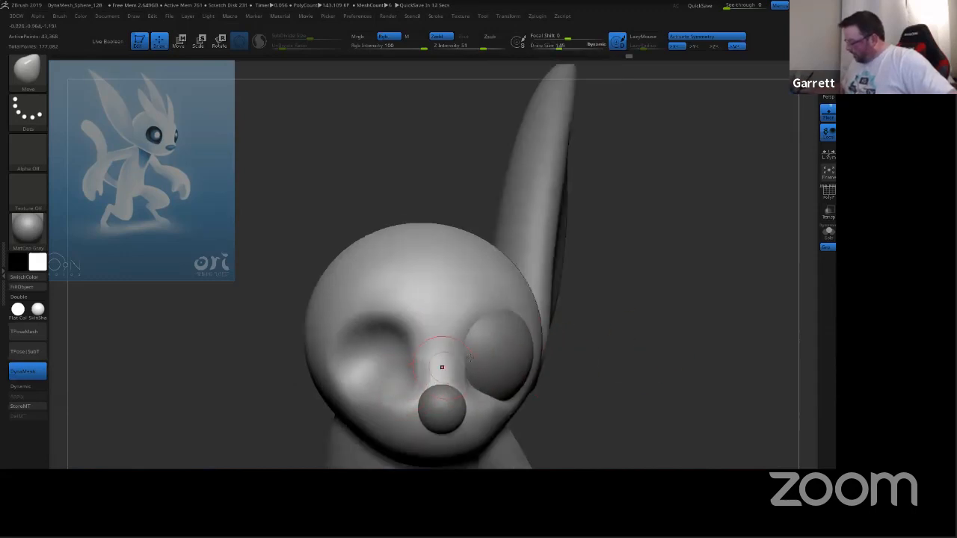
{"action": "mouse_move", "coordinate": [658, 326]}
{"action": "left_mouse_down"}
{"action": "mouse_move", "coordinate": [671, 344]}
{"action": "mouse_move", "coordinate": [659, 341]}
{"action": "left_mouse_up"}
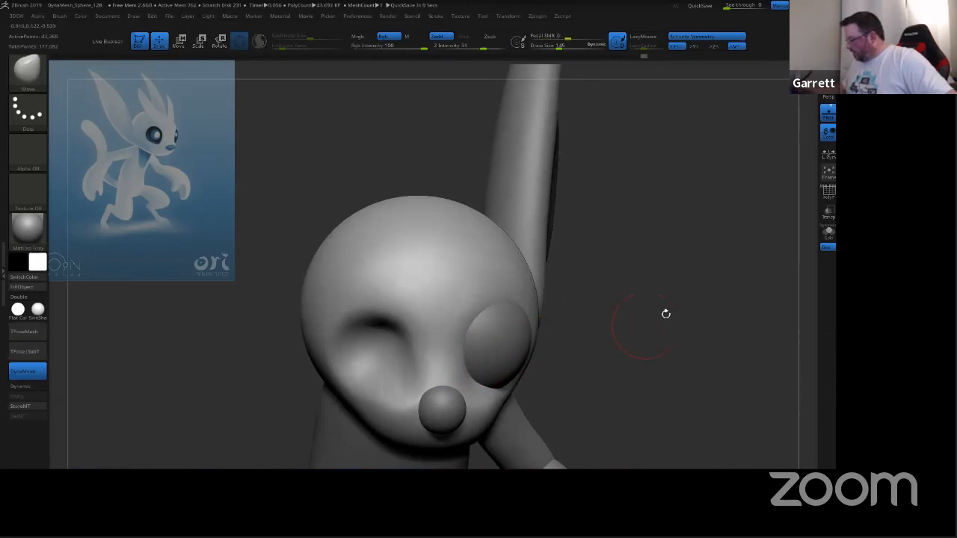
{"action": "mouse_move", "coordinate": [666, 314]}
{"action": "left_mouse_down"}
{"action": "mouse_move", "coordinate": [681, 309]}
{"action": "mouse_move", "coordinate": [673, 319]}
{"action": "left_mouse_up"}
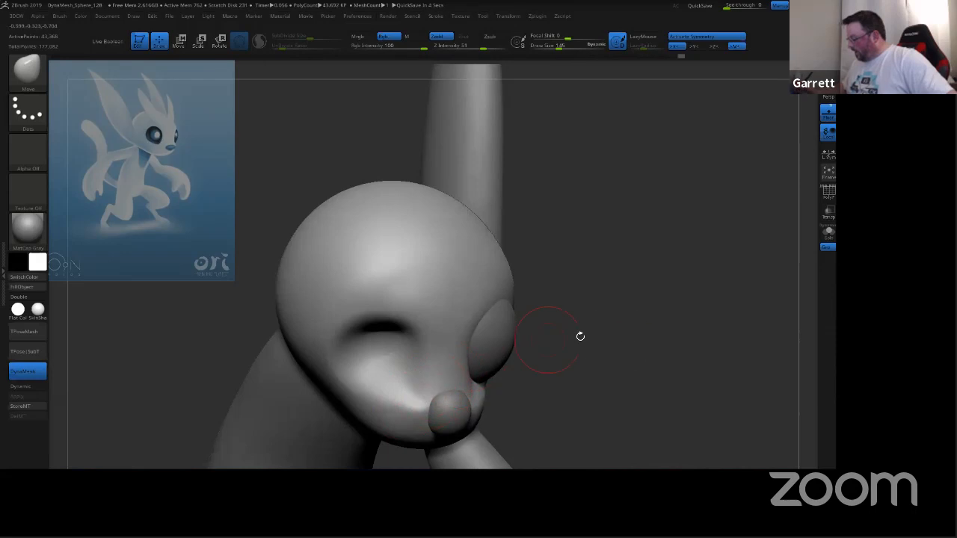
{"action": "left_click_drag", "start_coordinate": [628, 343], "coordinate": [493, 350]}
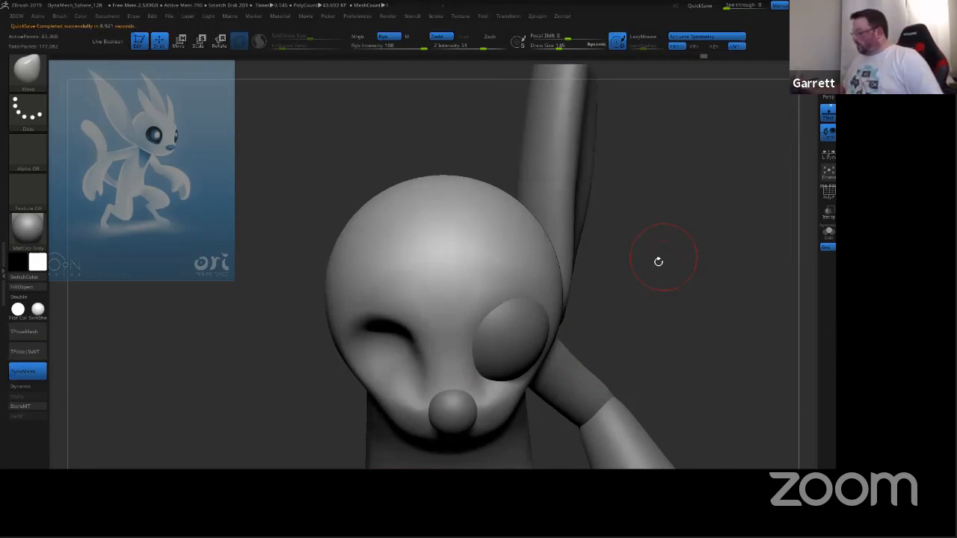
Step: Smooth the socket floor and pull its lower inner rim down beside the nose, leaving the Move brush at size 244
{"action": "mouse_move", "coordinate": [642, 318]}
{"action": "left_mouse_down"}
{"action": "mouse_move", "coordinate": [651, 272]}
{"action": "mouse_move", "coordinate": [397, 302]}
{"action": "mouse_move", "coordinate": [404, 298]}
{"action": "left_mouse_up"}
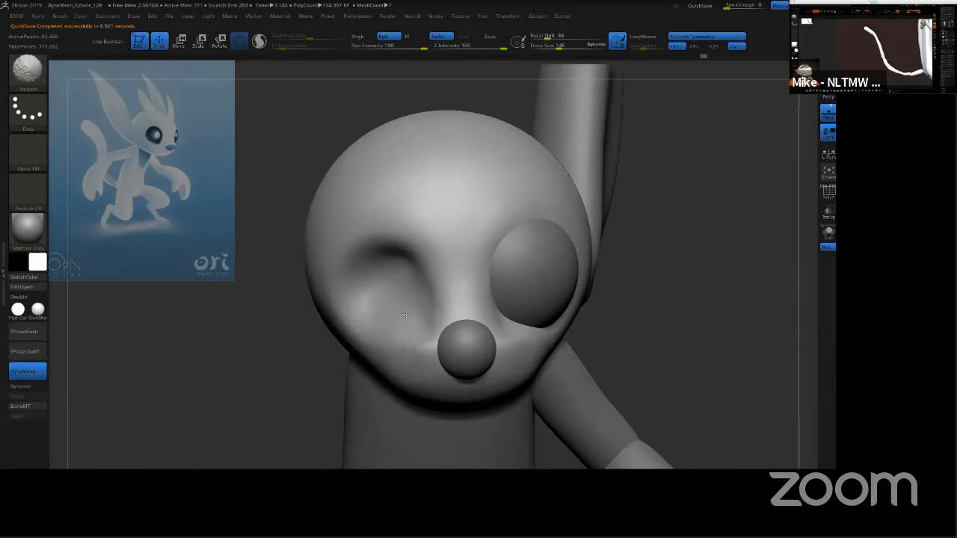
{"action": "left_click_drag", "start_coordinate": [677, 293], "coordinate": [604, 287]}
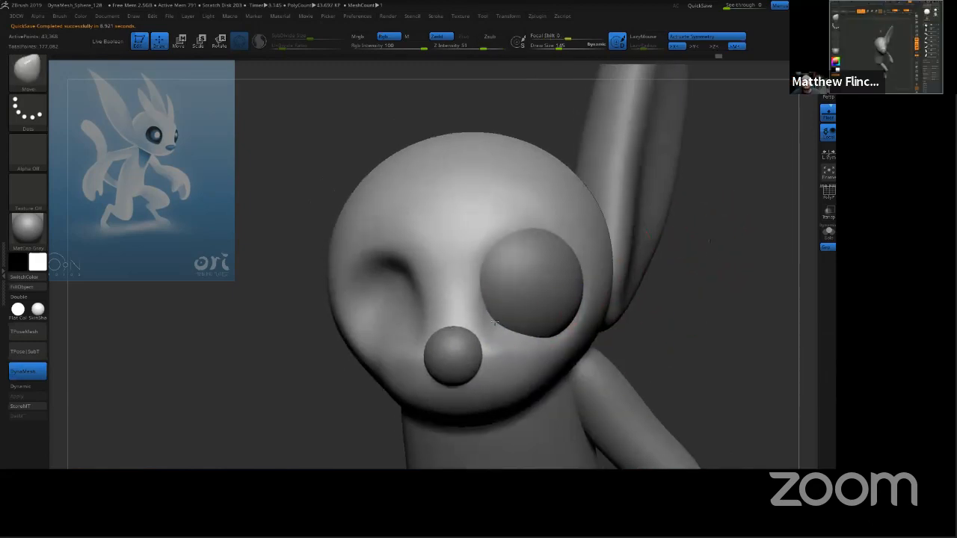
{"action": "left_click_drag", "start_coordinate": [494, 322], "coordinate": [489, 334]}
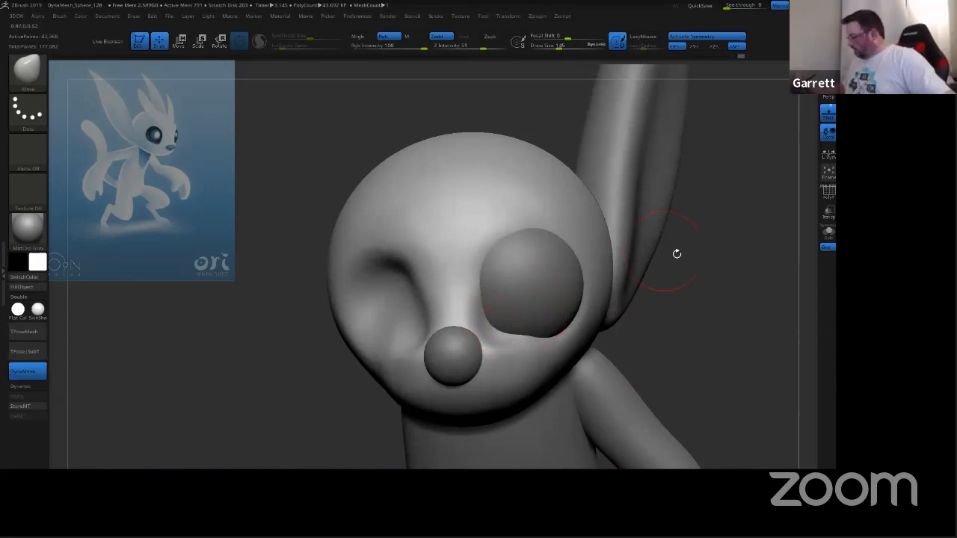
{"action": "mouse_move", "coordinate": [705, 264]}
{"action": "left_mouse_down"}
{"action": "mouse_move", "coordinate": [720, 266]}
{"action": "mouse_move", "coordinate": [681, 250]}
{"action": "mouse_move", "coordinate": [710, 243]}
{"action": "left_mouse_up"}
{"action": "key", "text": "s"}
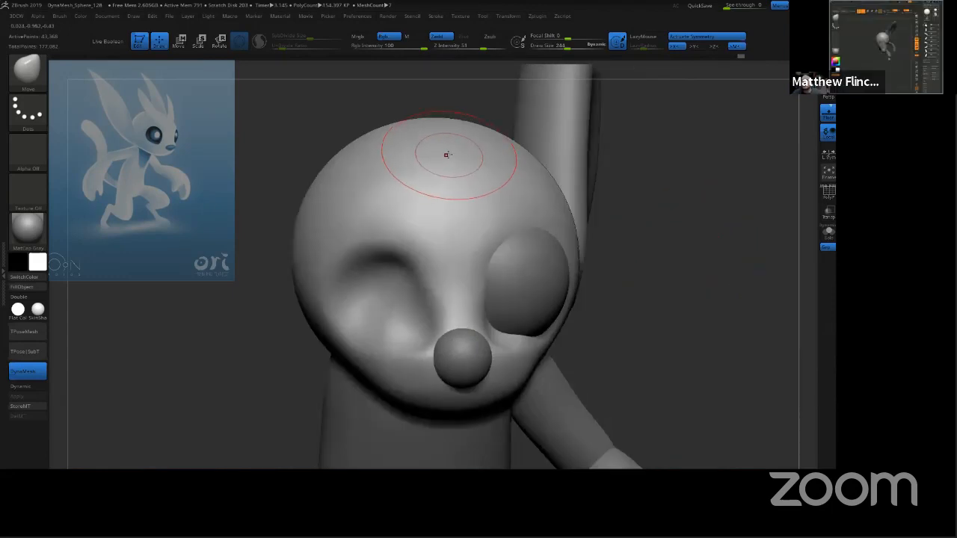
{"action": "left_click_drag", "start_coordinate": [447, 159], "coordinate": [451, 181]}
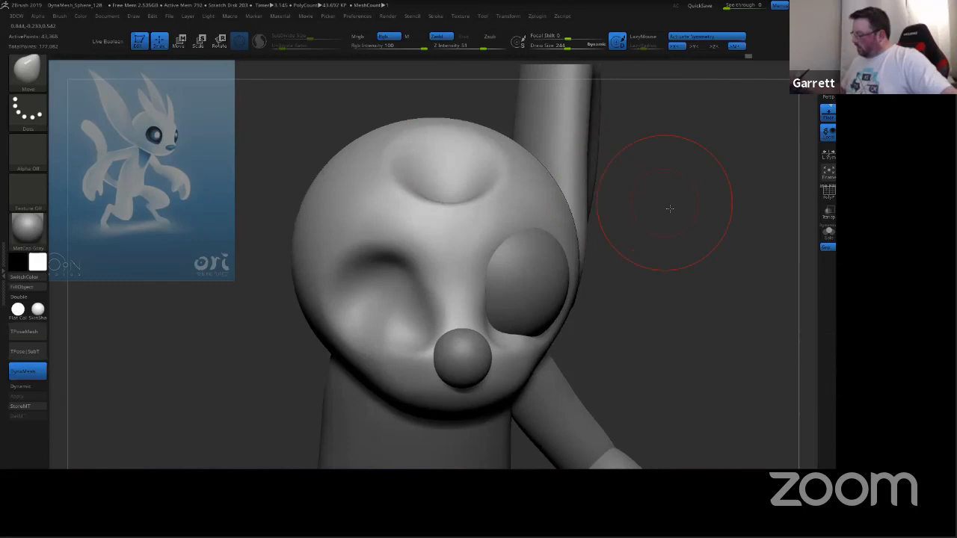
{"action": "left_click_drag", "start_coordinate": [670, 209], "coordinate": [690, 212]}
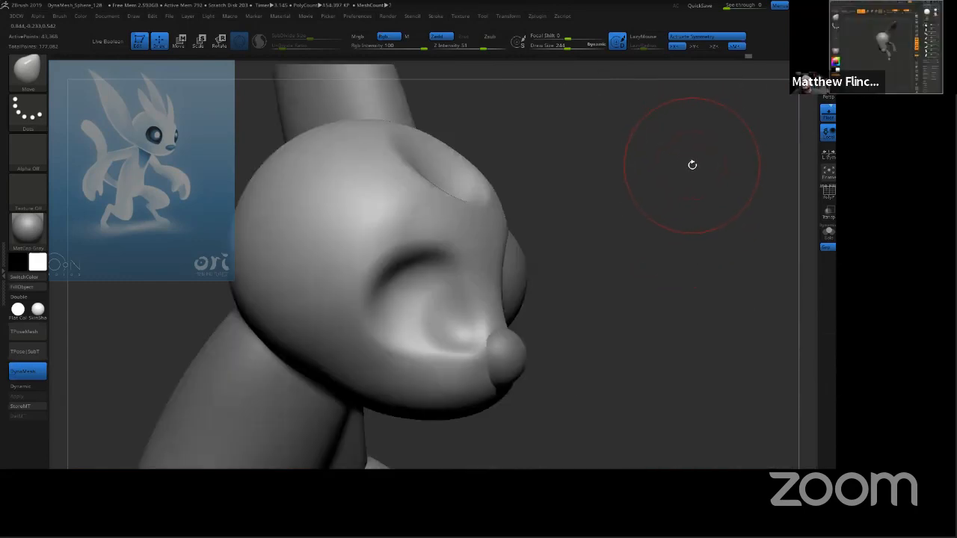
{"action": "key", "text": "ctrl+z"}
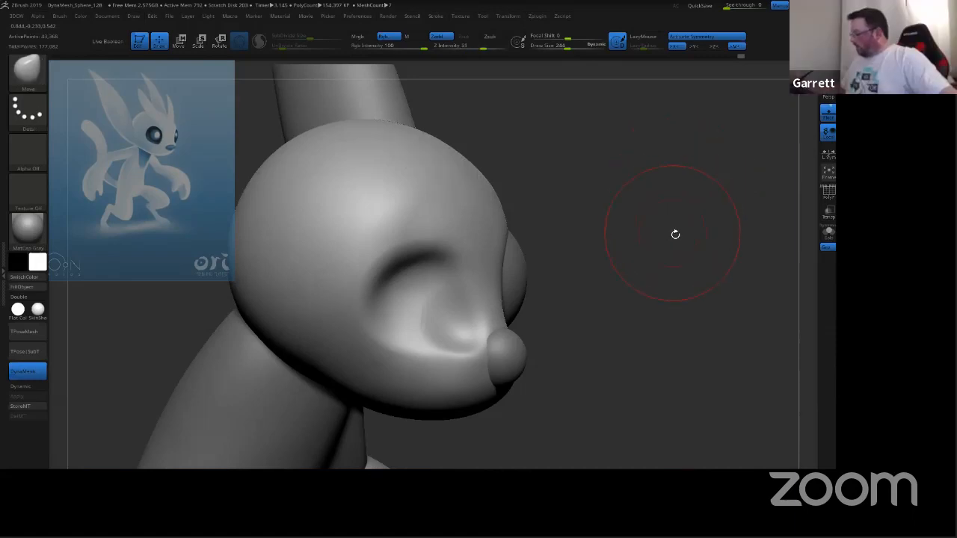
Step: Push the socket's upper outer edge outward with the Move brush to round out the opening
{"action": "left_click_drag", "start_coordinate": [687, 237], "coordinate": [652, 224]}
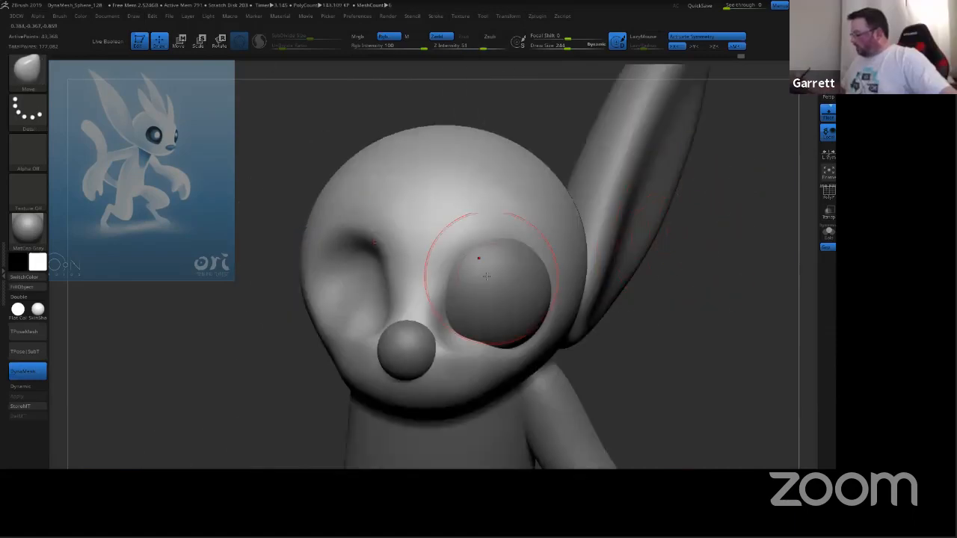
{"action": "mouse_move", "coordinate": [658, 258]}
{"action": "left_mouse_down"}
{"action": "mouse_move", "coordinate": [731, 274]}
{"action": "mouse_move", "coordinate": [555, 218]}
{"action": "left_mouse_up"}
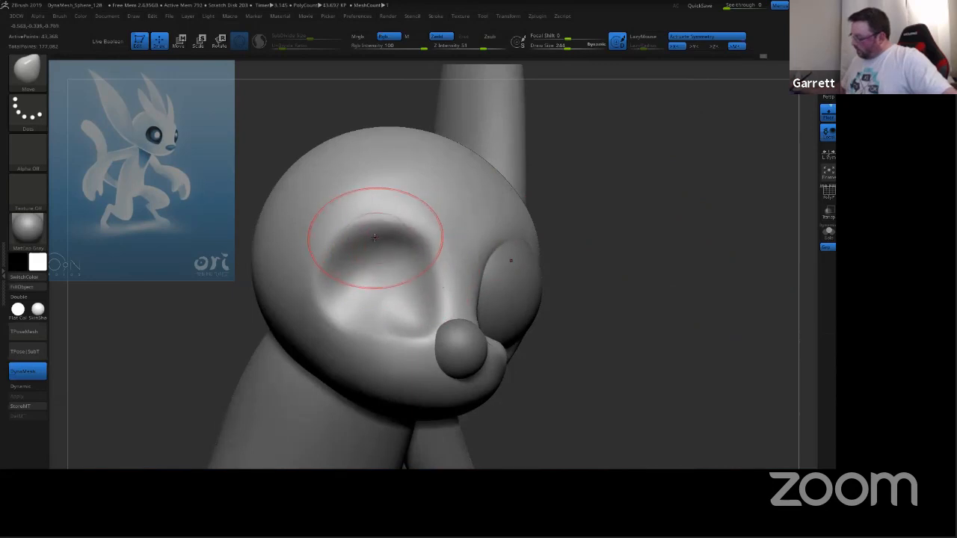
{"action": "left_click_drag", "start_coordinate": [353, 249], "coordinate": [342, 250]}
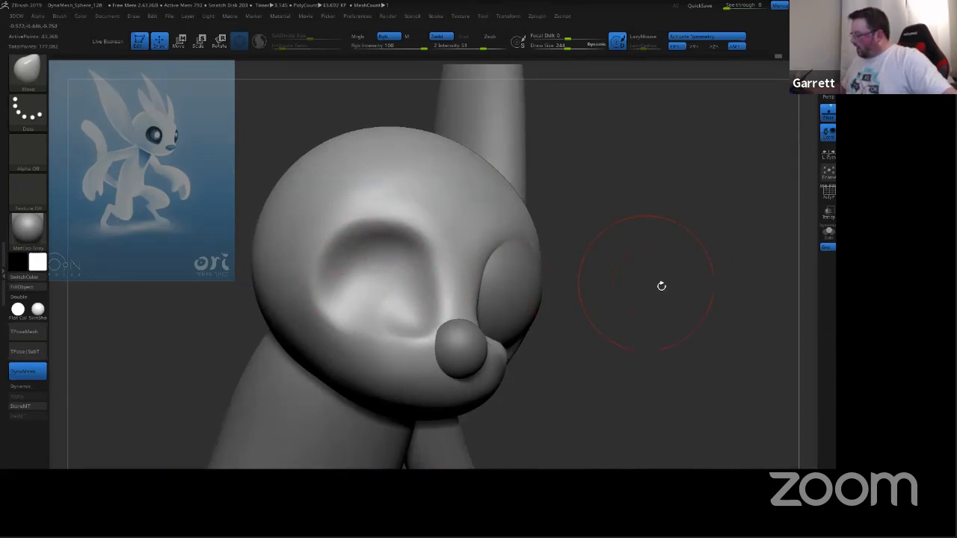
Step: Reduce the Move brush size, then reshape and smooth the upper and inner rims of the eye sockets
{"action": "mouse_move", "coordinate": [661, 285]}
{"action": "left_mouse_down"}
{"action": "mouse_move", "coordinate": [438, 224]}
{"action": "mouse_move", "coordinate": [442, 248]}
{"action": "mouse_move", "coordinate": [454, 248]}
{"action": "mouse_move", "coordinate": [449, 272]}
{"action": "left_mouse_up"}
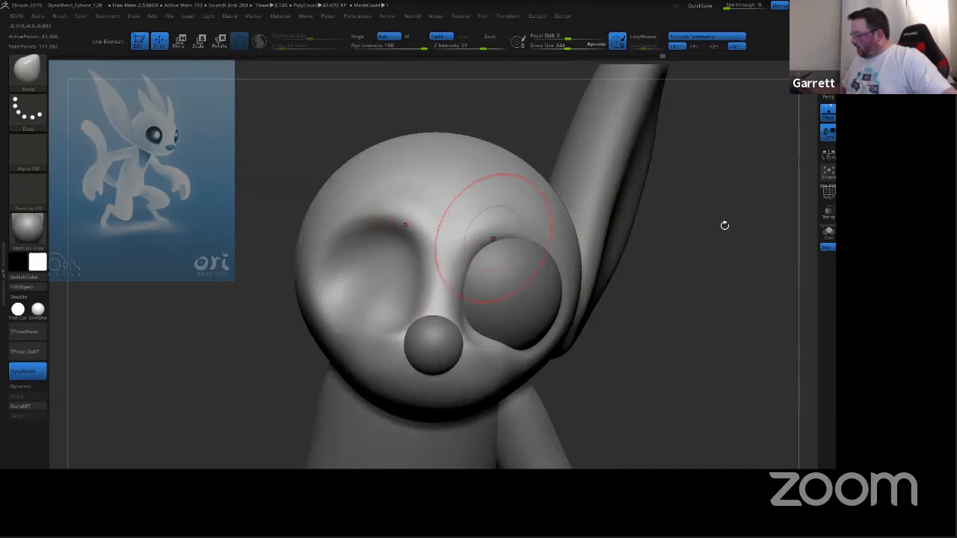
{"action": "mouse_move", "coordinate": [698, 312]}
{"action": "left_mouse_down"}
{"action": "mouse_move", "coordinate": [568, 312]}
{"action": "mouse_move", "coordinate": [701, 316]}
{"action": "mouse_move", "coordinate": [449, 337]}
{"action": "mouse_move", "coordinate": [456, 313]}
{"action": "mouse_move", "coordinate": [476, 313]}
{"action": "left_mouse_up"}
{"action": "key", "text": "s"}
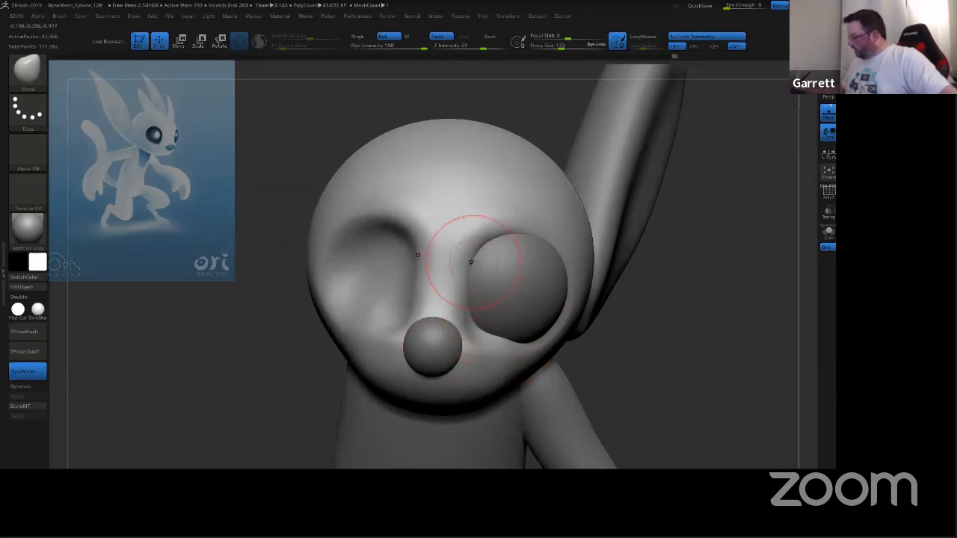
{"action": "left_click_drag", "start_coordinate": [687, 259], "coordinate": [485, 247]}
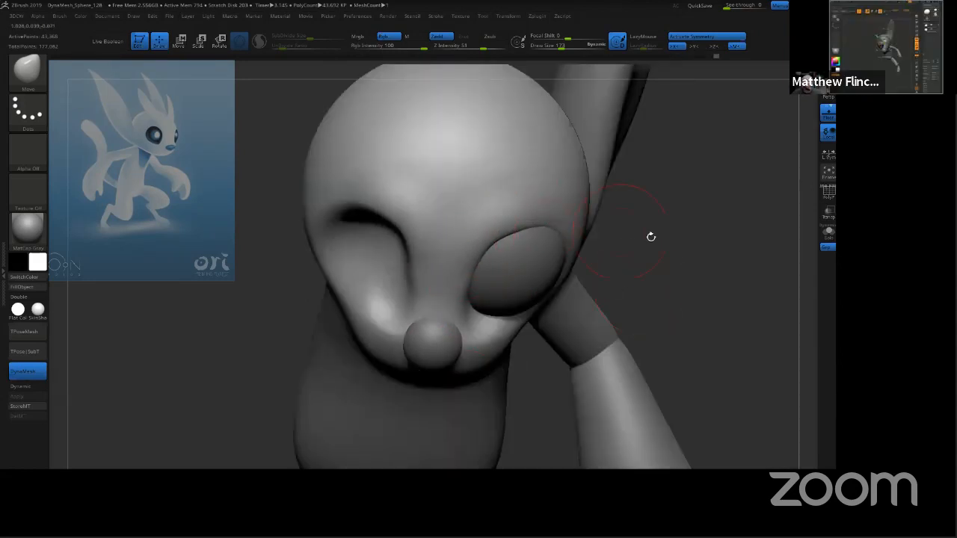
{"action": "left_click_drag", "start_coordinate": [699, 245], "coordinate": [542, 205]}
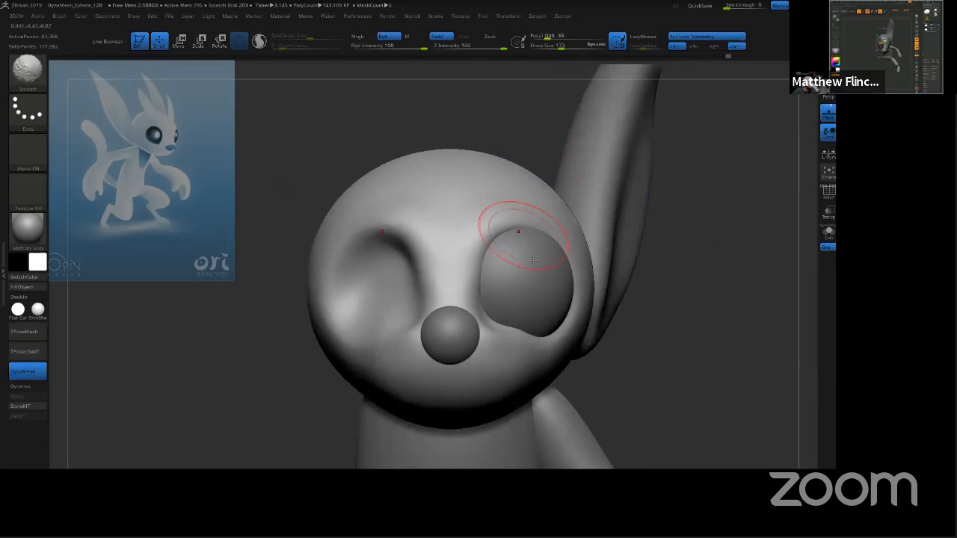
{"action": "key", "text": "shift"}
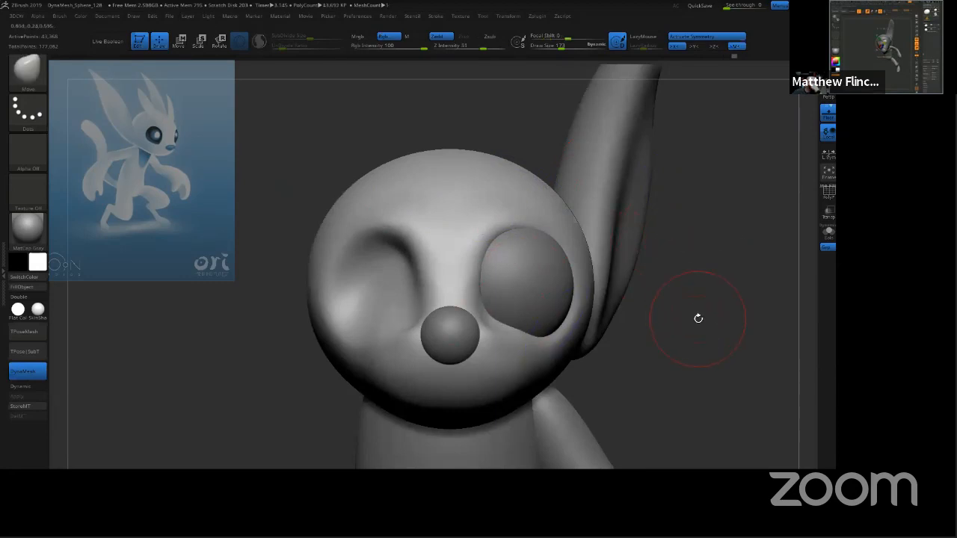
Step: Push the lower rim of the eye sockets down toward the cheeks with the Move brush
{"action": "left_click_drag", "start_coordinate": [709, 314], "coordinate": [544, 340]}
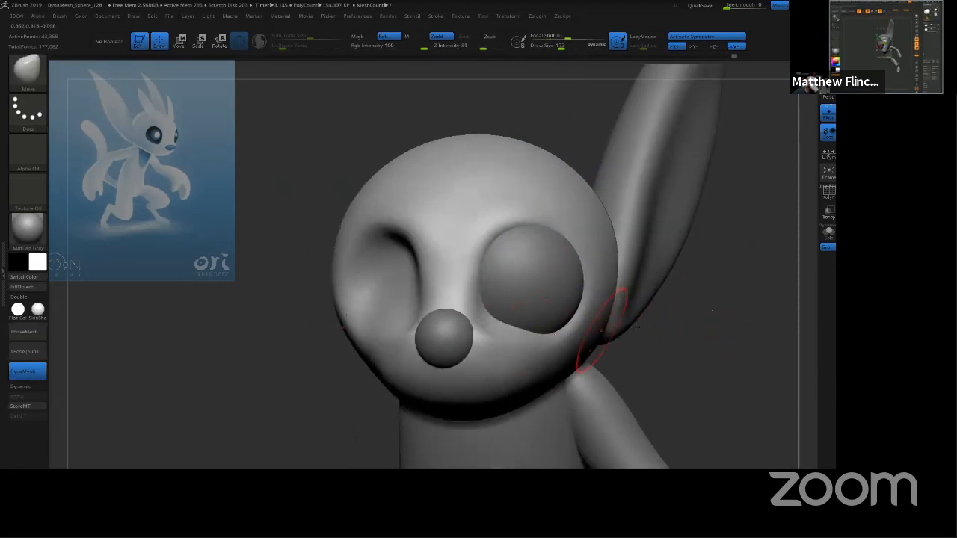
{"action": "left_click_drag", "start_coordinate": [707, 321], "coordinate": [557, 350]}
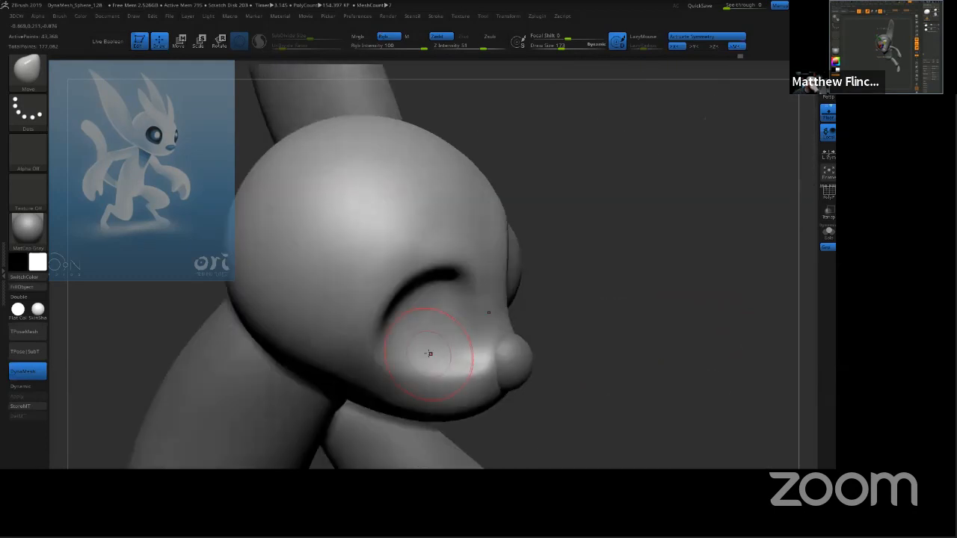
{"action": "mouse_move", "coordinate": [426, 357]}
{"action": "left_mouse_down"}
{"action": "mouse_move", "coordinate": [448, 376]}
{"action": "mouse_move", "coordinate": [405, 385]}
{"action": "left_mouse_up"}
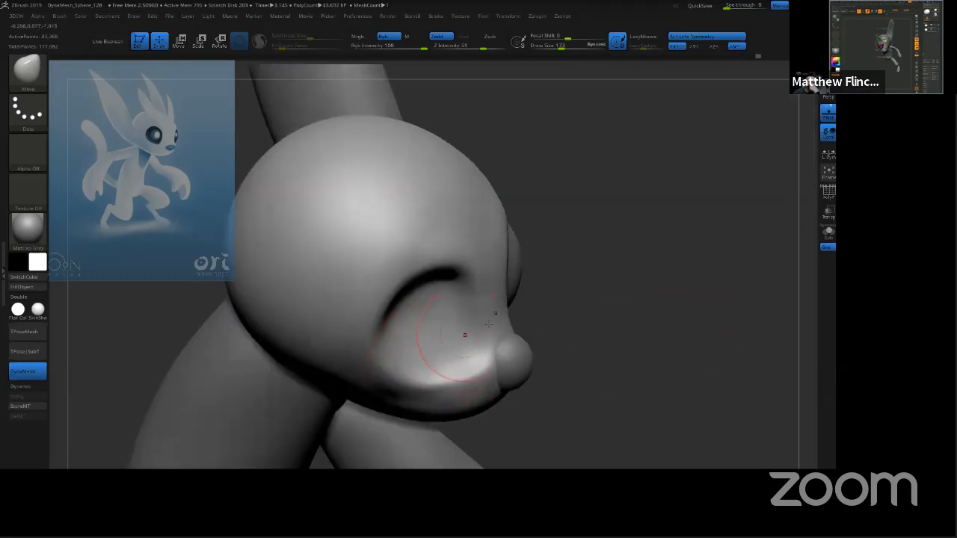
{"action": "left_click_drag", "start_coordinate": [610, 296], "coordinate": [703, 329]}
Step: Smooth the surface beneath the eye sockets and refine their lower edge beside the nose
{"action": "key", "text": "ctrl"}
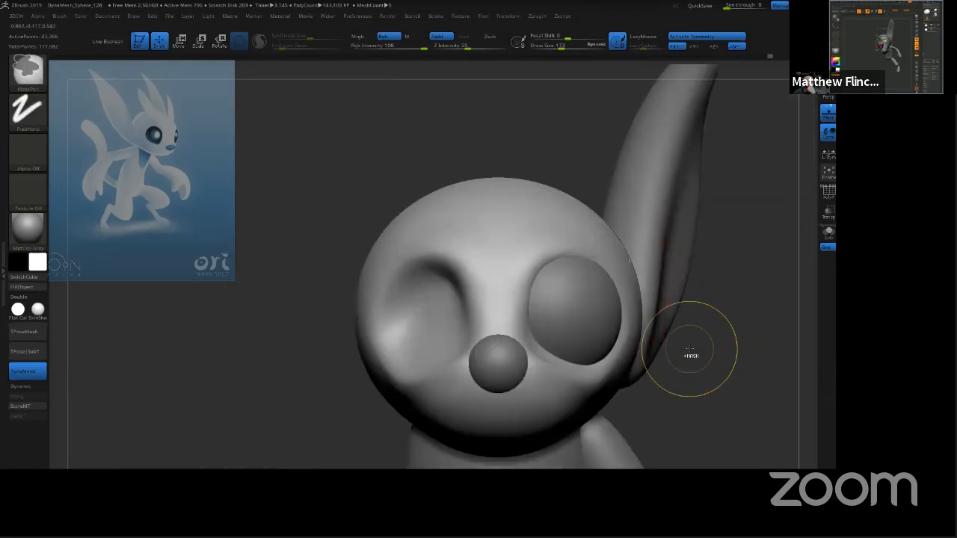
{"action": "left_click_drag", "start_coordinate": [727, 344], "coordinate": [715, 359]}
{"action": "key", "text": "shift"}
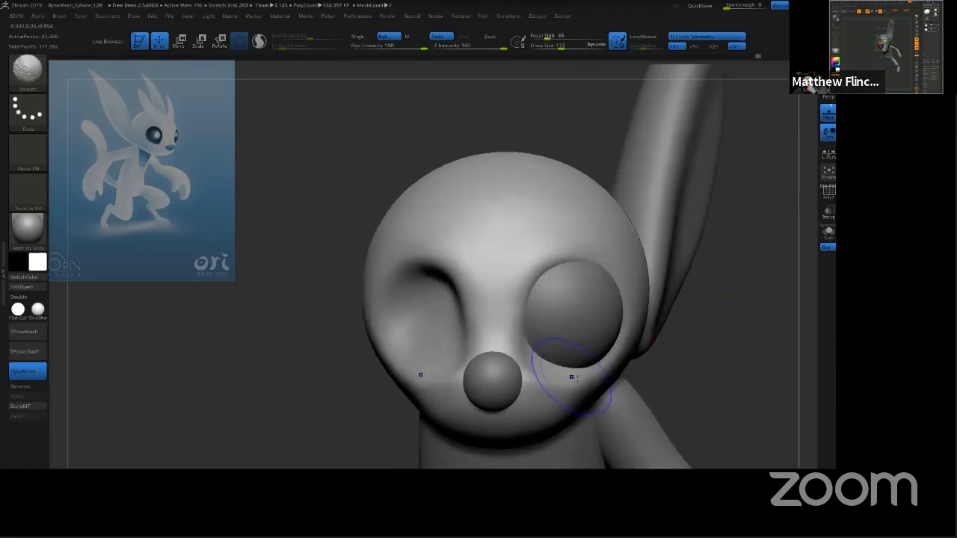
{"action": "left_click_drag", "start_coordinate": [748, 322], "coordinate": [748, 305]}
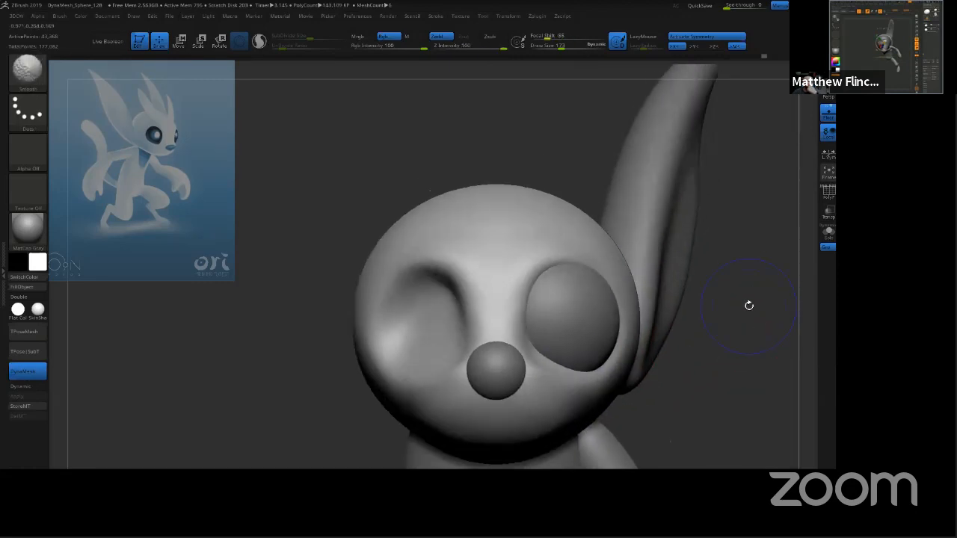
{"action": "mouse_move", "coordinate": [721, 353]}
{"action": "left_mouse_down"}
{"action": "mouse_move", "coordinate": [710, 328]}
{"action": "mouse_move", "coordinate": [740, 321]}
{"action": "mouse_move", "coordinate": [656, 310]}
{"action": "left_mouse_up"}
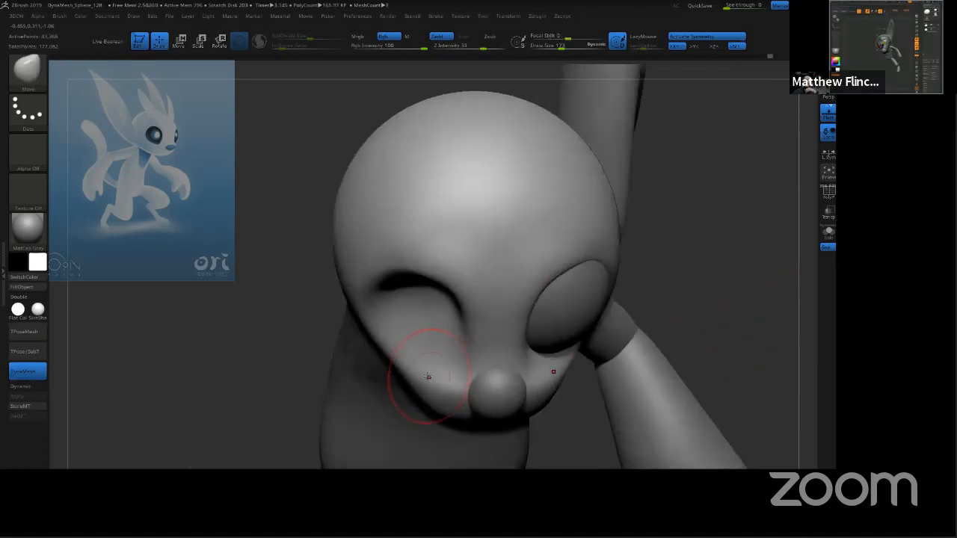
{"action": "left_click_drag", "start_coordinate": [730, 285], "coordinate": [745, 218], "text": "shift"}
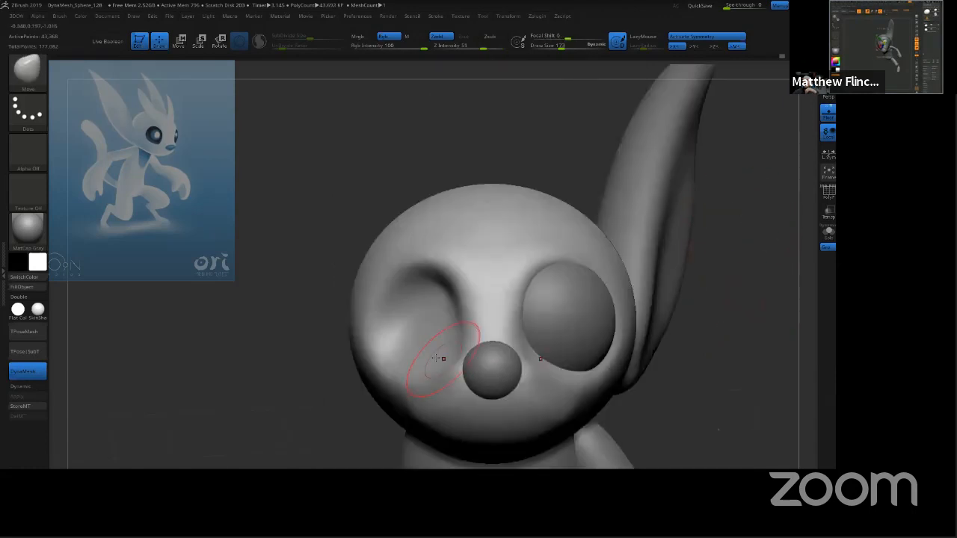
{"action": "left_click_drag", "start_coordinate": [428, 316], "coordinate": [429, 313], "text": "shift"}
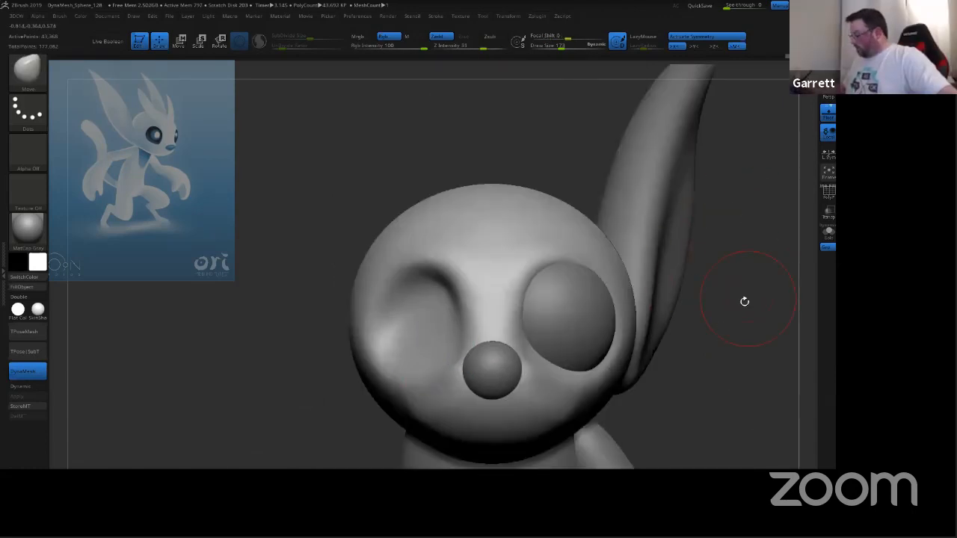
Step: Adjust the lower inner rim of the eye sockets with the Move brush and smooth the cheek area below the eye
{"action": "left_click_drag", "start_coordinate": [744, 312], "coordinate": [527, 400]}
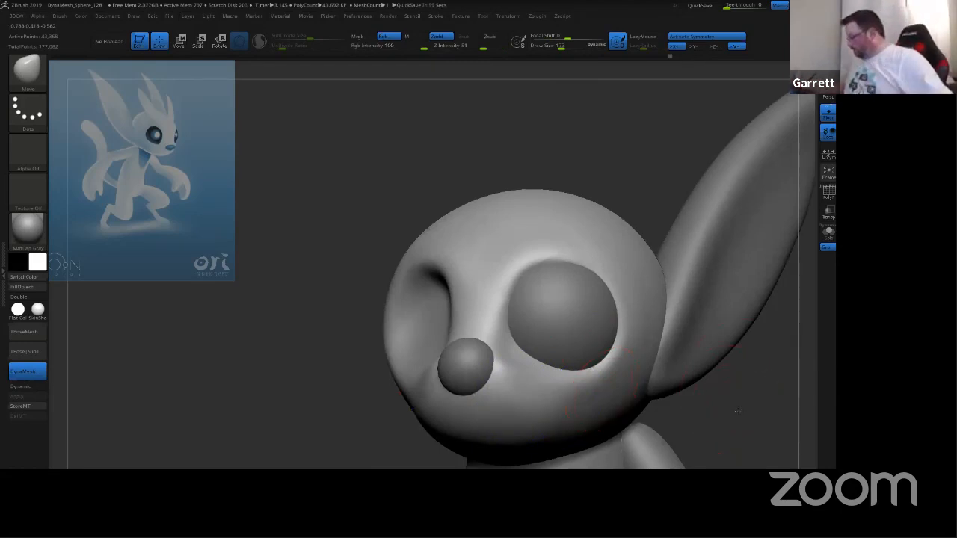
{"action": "left_click_drag", "start_coordinate": [738, 410], "coordinate": [651, 340]}
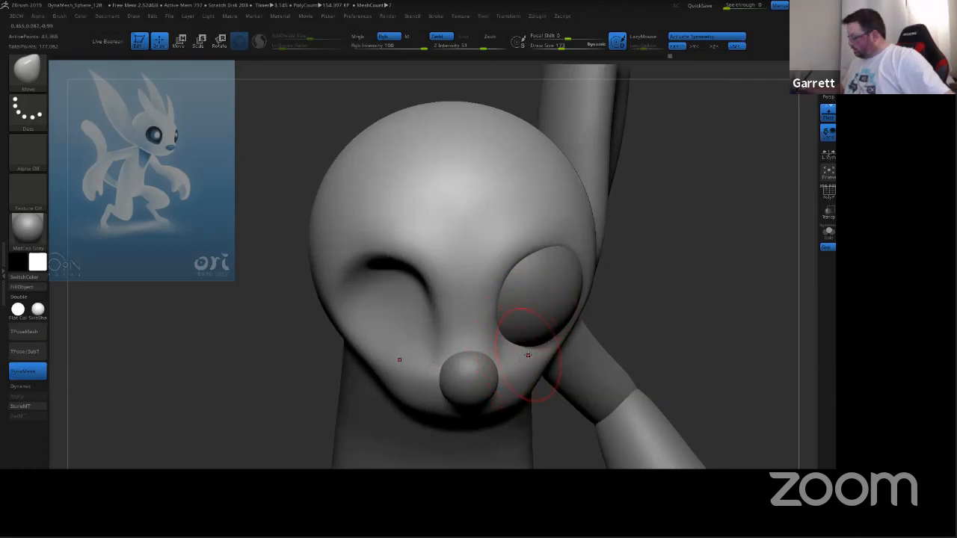
{"action": "mouse_move", "coordinate": [677, 300]}
{"action": "left_mouse_down"}
{"action": "mouse_move", "coordinate": [692, 294]}
{"action": "mouse_move", "coordinate": [688, 316]}
{"action": "left_mouse_up"}
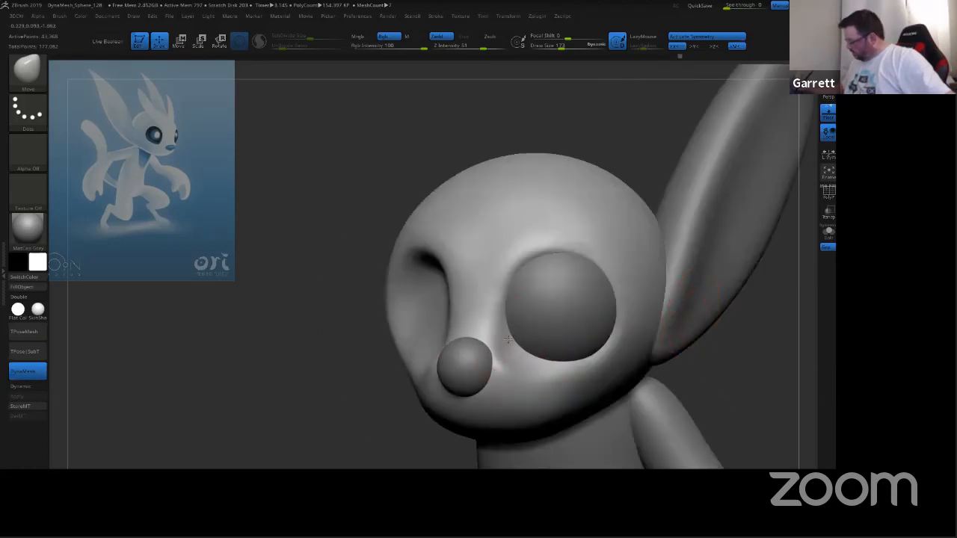
{"action": "key", "text": "shift"}
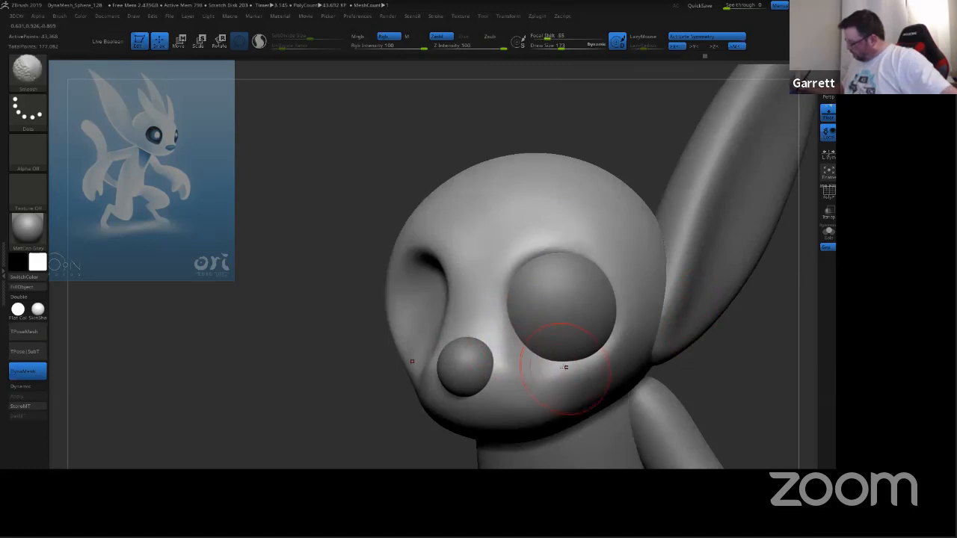
{"action": "left_click_drag", "start_coordinate": [794, 370], "coordinate": [680, 363]}
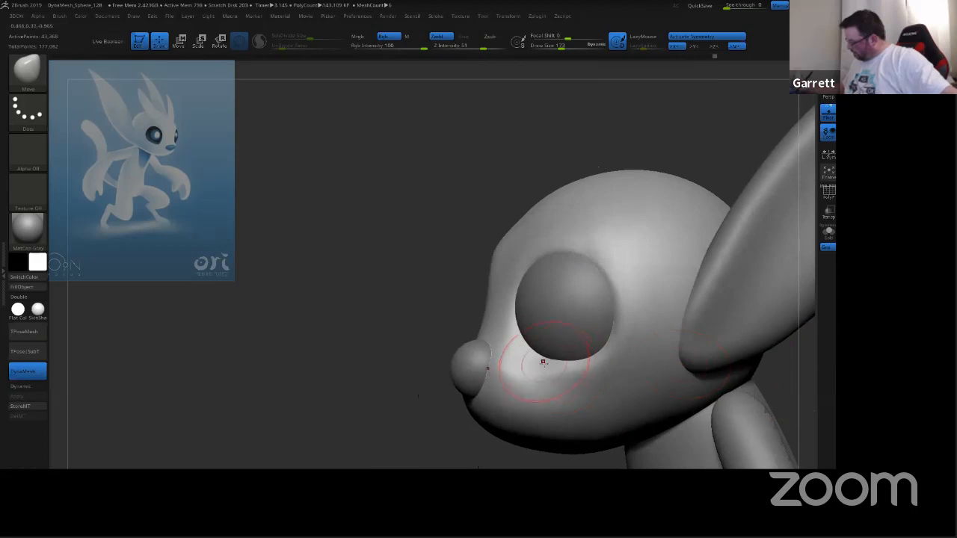
{"action": "left_click_drag", "start_coordinate": [467, 448], "coordinate": [632, 280]}
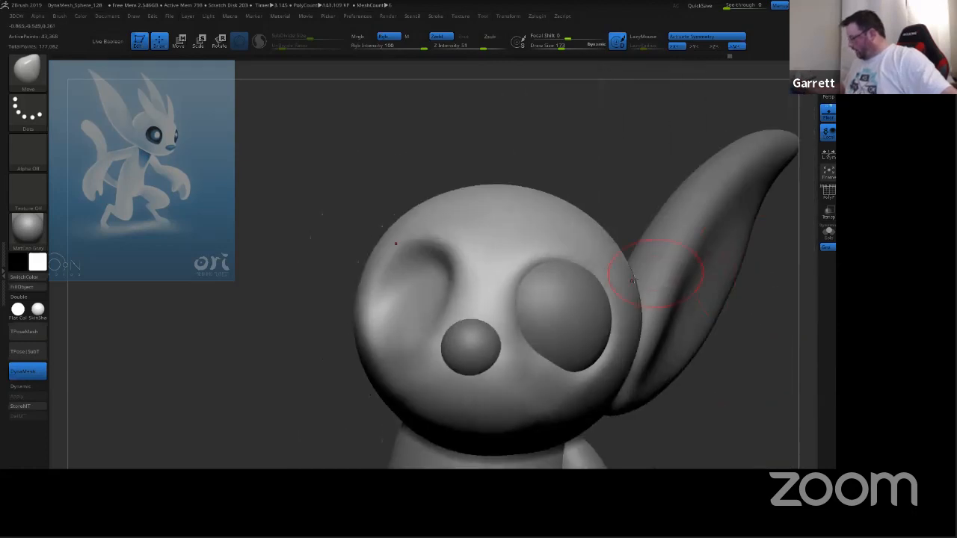
{"action": "left_click_drag", "start_coordinate": [716, 409], "coordinate": [733, 410]}
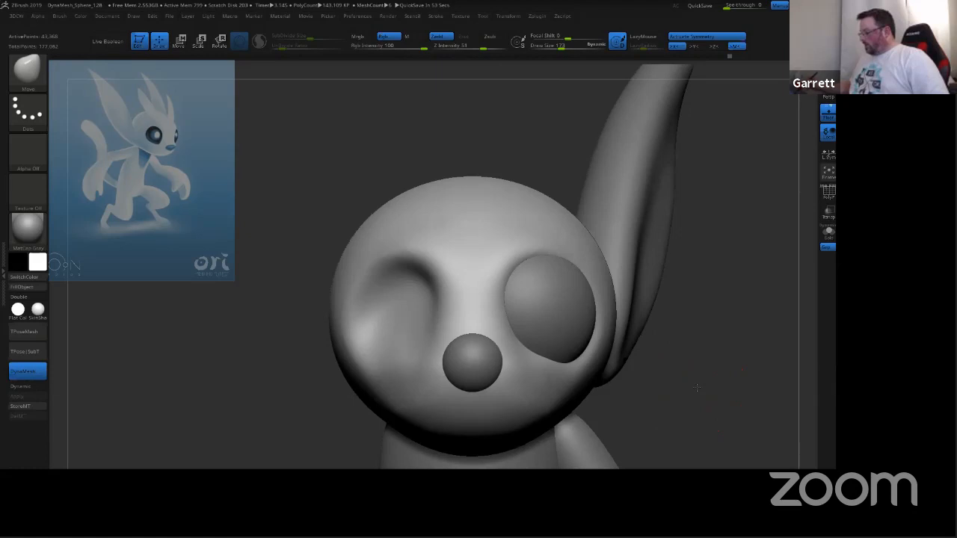
{"action": "mouse_move", "coordinate": [696, 387]}
{"action": "left_mouse_down"}
{"action": "mouse_move", "coordinate": [710, 372]}
{"action": "mouse_move", "coordinate": [696, 367]}
{"action": "left_mouse_up"}
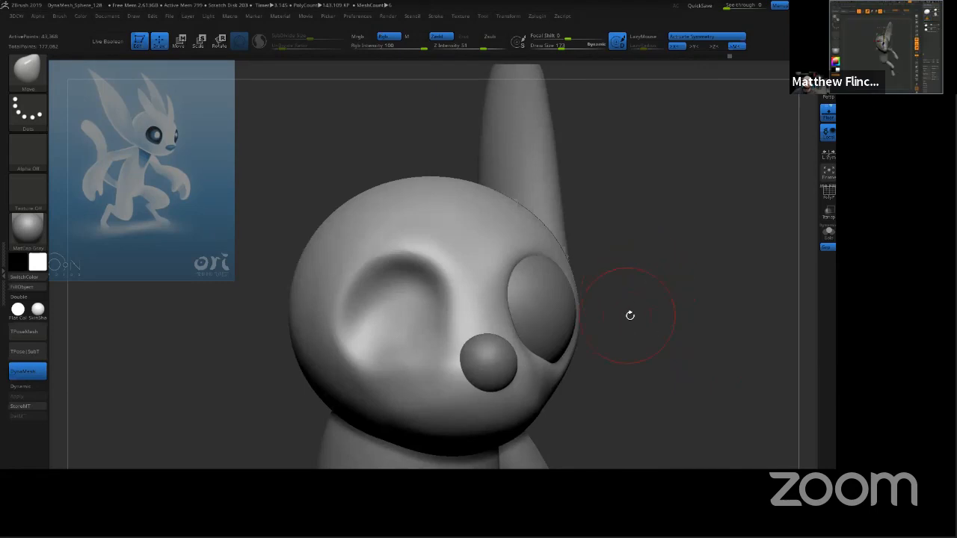
{"action": "left_click_drag", "start_coordinate": [644, 324], "coordinate": [703, 275]}
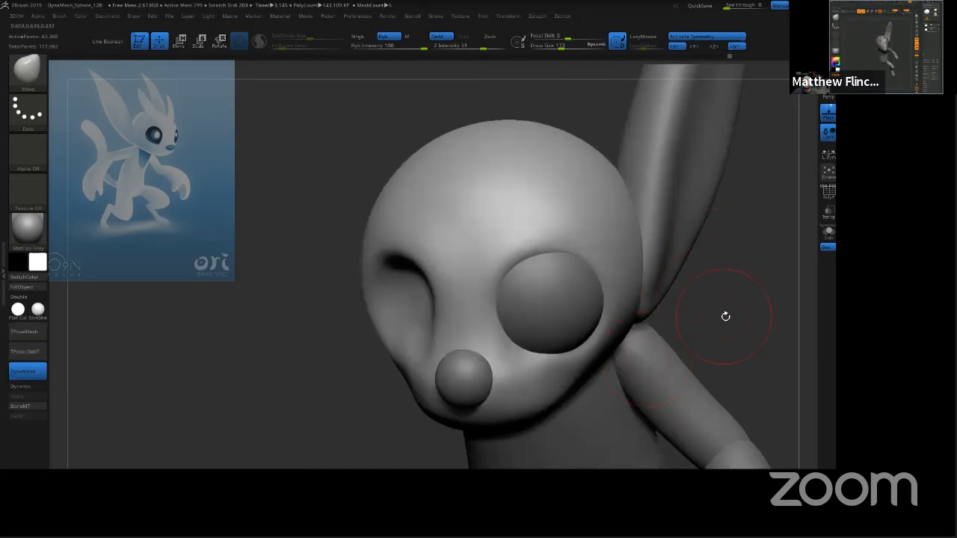
{"action": "mouse_move", "coordinate": [725, 316]}
{"action": "left_mouse_down"}
{"action": "mouse_move", "coordinate": [728, 326]}
{"action": "mouse_move", "coordinate": [684, 349]}
{"action": "mouse_move", "coordinate": [722, 350]}
{"action": "mouse_move", "coordinate": [712, 317]}
{"action": "left_mouse_up"}
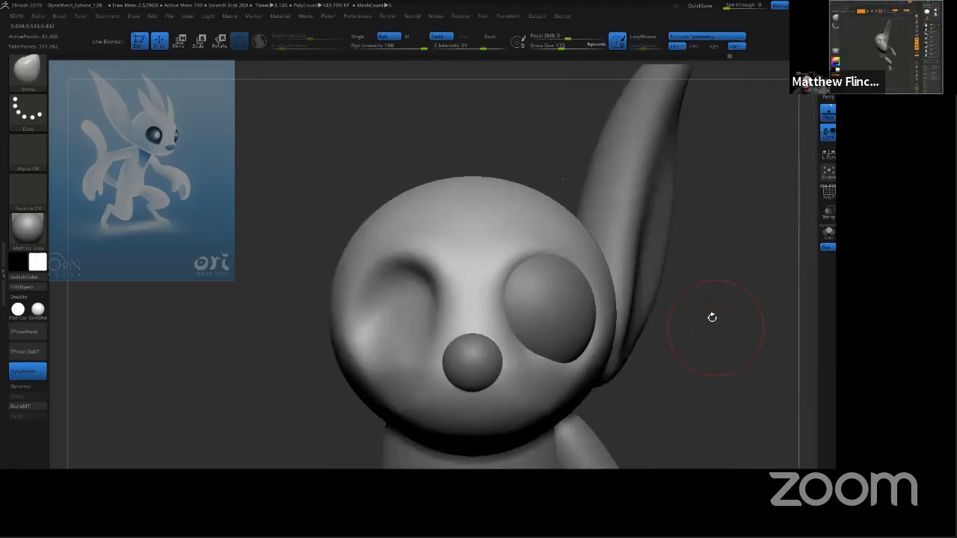
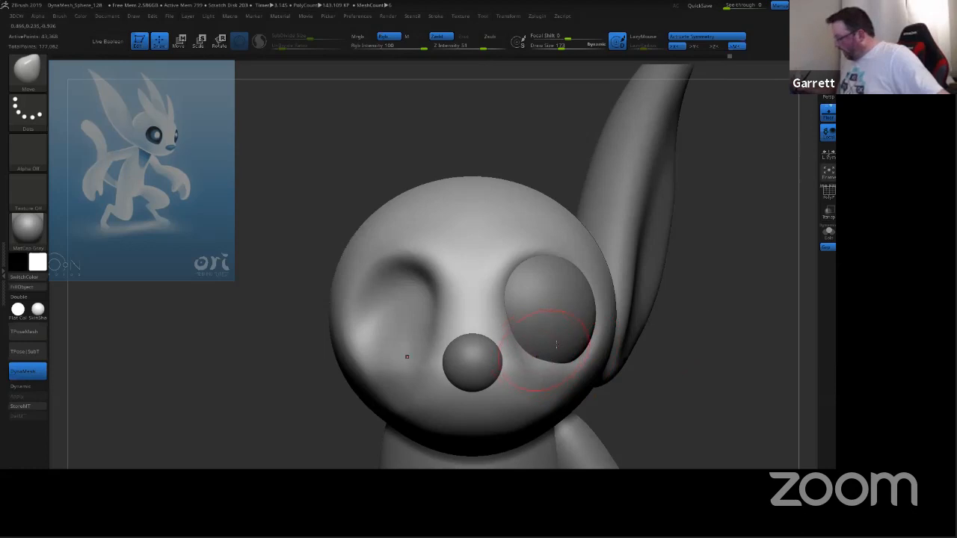
Step: Enlarge the Move brush to draw size 217 and reshape the cheek and muzzle beneath the eye sockets
{"action": "left_click_drag", "start_coordinate": [690, 355], "coordinate": [587, 370]}
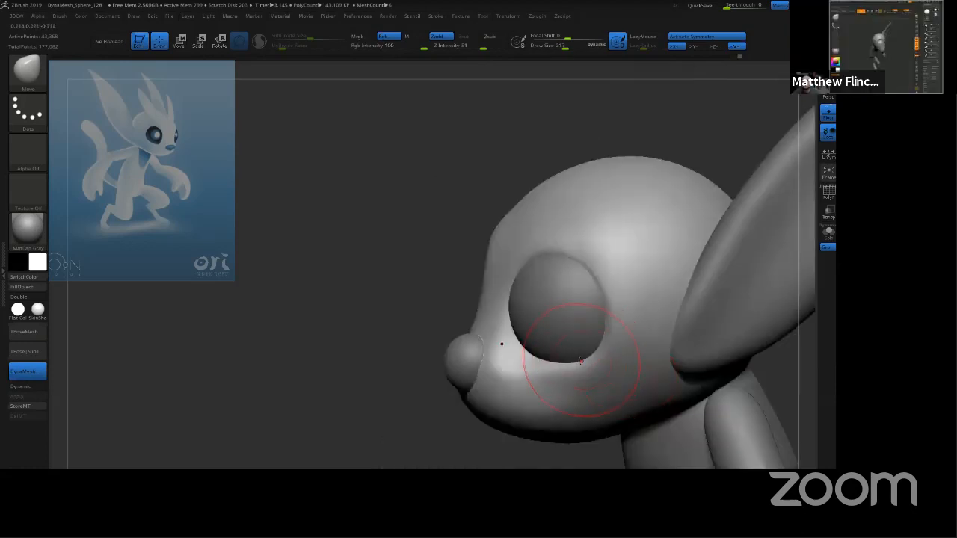
{"action": "left_click_drag", "start_coordinate": [481, 438], "coordinate": [549, 369]}
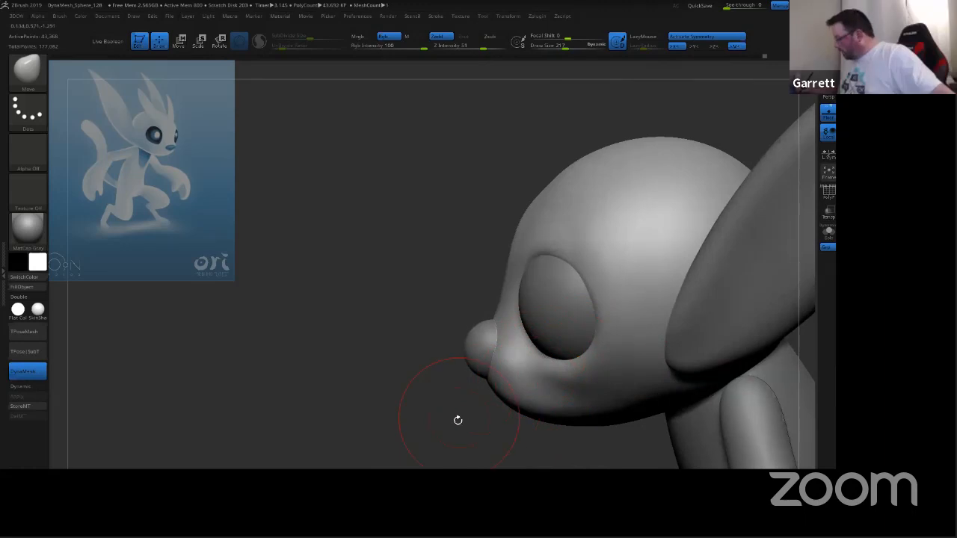
{"action": "mouse_move", "coordinate": [456, 419]}
{"action": "left_mouse_down"}
{"action": "mouse_move", "coordinate": [703, 365]}
{"action": "mouse_move", "coordinate": [676, 351]}
{"action": "left_mouse_up"}
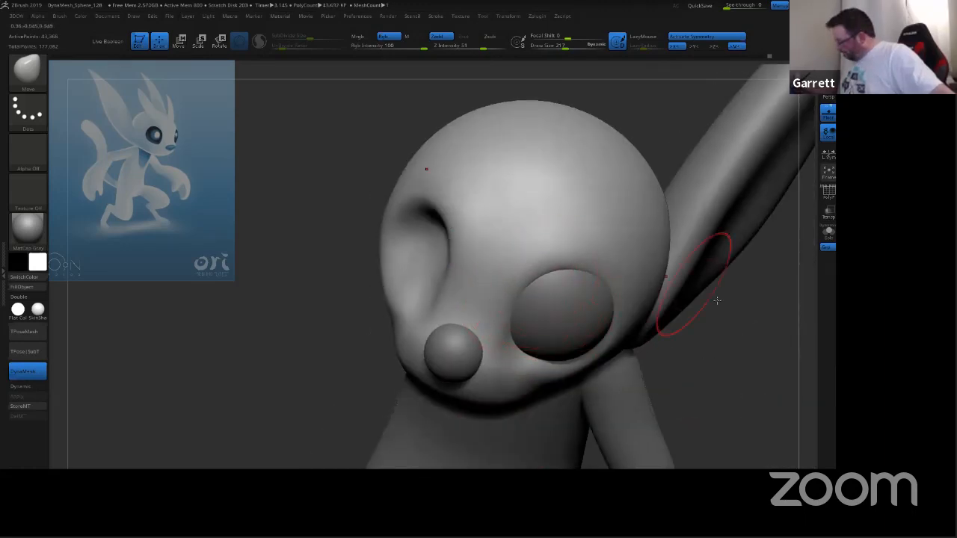
Step: Set the Move brush to draw size 191 and pull the upper outer corner of the eye sockets up and outward
{"action": "mouse_move", "coordinate": [748, 324]}
{"action": "left_mouse_down"}
{"action": "mouse_move", "coordinate": [748, 302]}
{"action": "mouse_move", "coordinate": [683, 299]}
{"action": "left_mouse_up"}
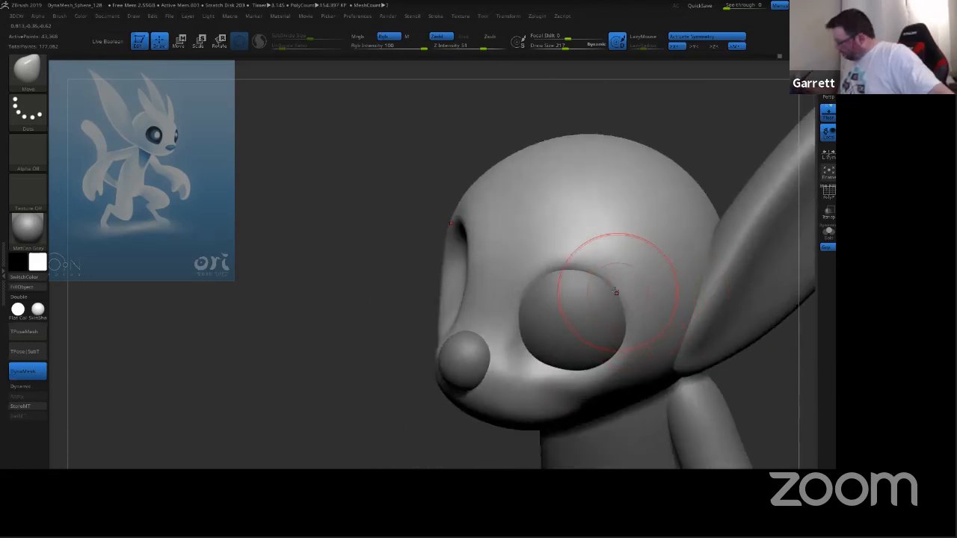
{"action": "key", "text": "s"}
{"action": "left_click_drag", "start_coordinate": [624, 288], "coordinate": [626, 277]}
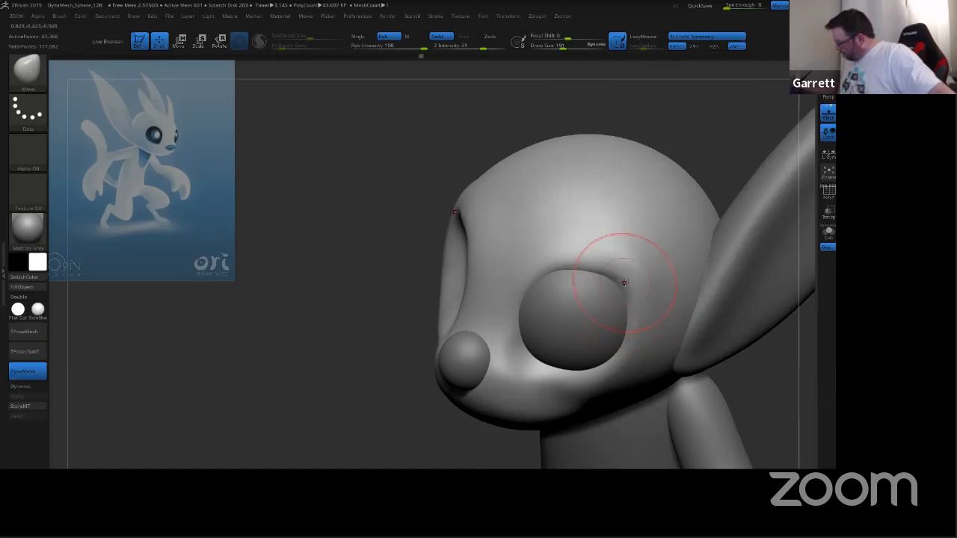
Step: Set the Move brush to draw size 258 and reshape the outer rim of the eye sockets to narrow the eye openings
{"action": "mouse_move", "coordinate": [777, 377]}
{"action": "left_mouse_down"}
{"action": "mouse_move", "coordinate": [706, 350]}
{"action": "mouse_move", "coordinate": [658, 356]}
{"action": "left_mouse_up"}
{"action": "key", "text": "s"}
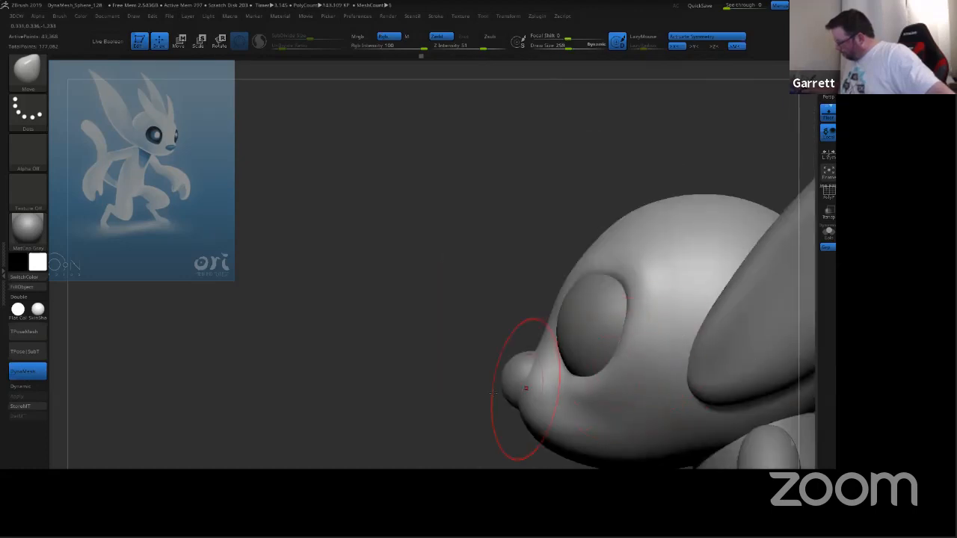
{"action": "mouse_move", "coordinate": [450, 399]}
{"action": "left_mouse_down"}
{"action": "mouse_move", "coordinate": [725, 363]}
{"action": "mouse_move", "coordinate": [759, 393]}
{"action": "left_mouse_up"}
{"action": "mouse_move", "coordinate": [593, 321]}
{"action": "left_mouse_down"}
{"action": "mouse_move", "coordinate": [610, 287]}
{"action": "mouse_move", "coordinate": [589, 326]}
{"action": "left_mouse_up"}
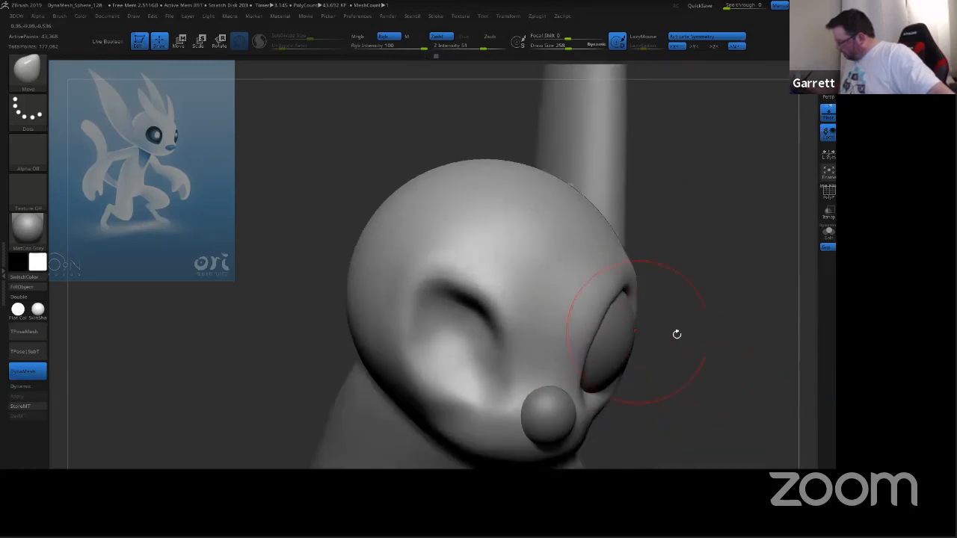
{"action": "left_click_drag", "start_coordinate": [677, 336], "coordinate": [707, 334], "text": "shift"}
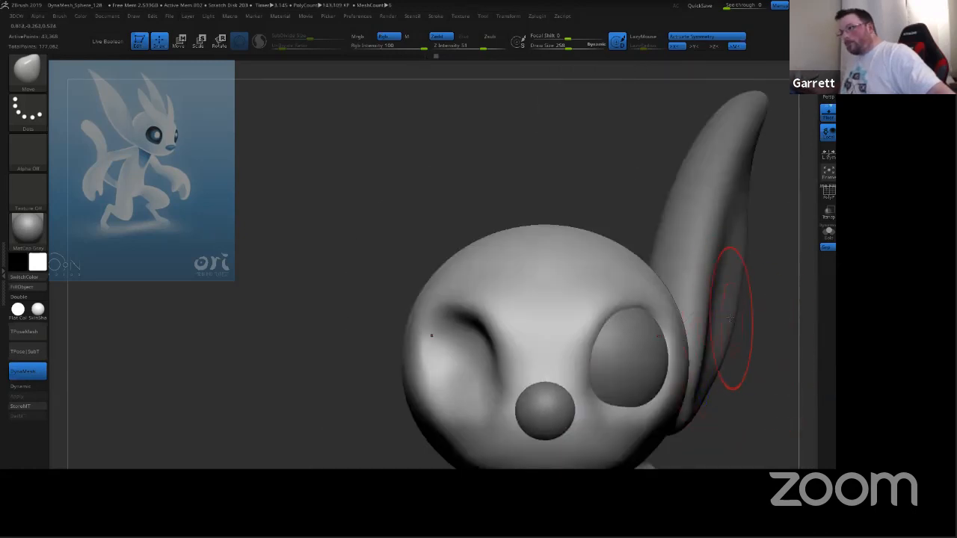
Step: Set the Move brush to draw size 191 and straighten the lower inner corner of the eye sockets beside the nose
{"action": "key", "text": "s"}
{"action": "left_click_drag", "start_coordinate": [618, 400], "coordinate": [593, 394]}
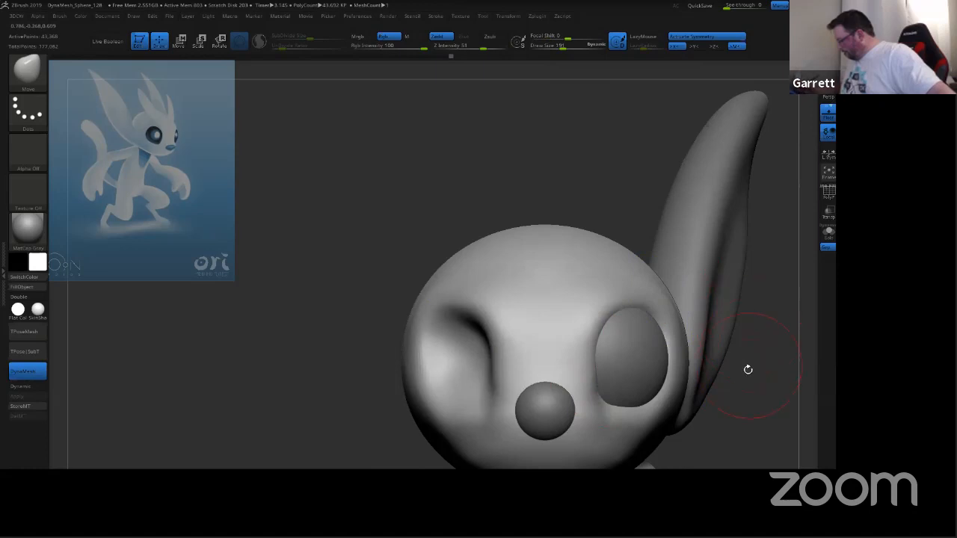
{"action": "left_click_drag", "start_coordinate": [746, 375], "coordinate": [663, 295], "text": "alt"}
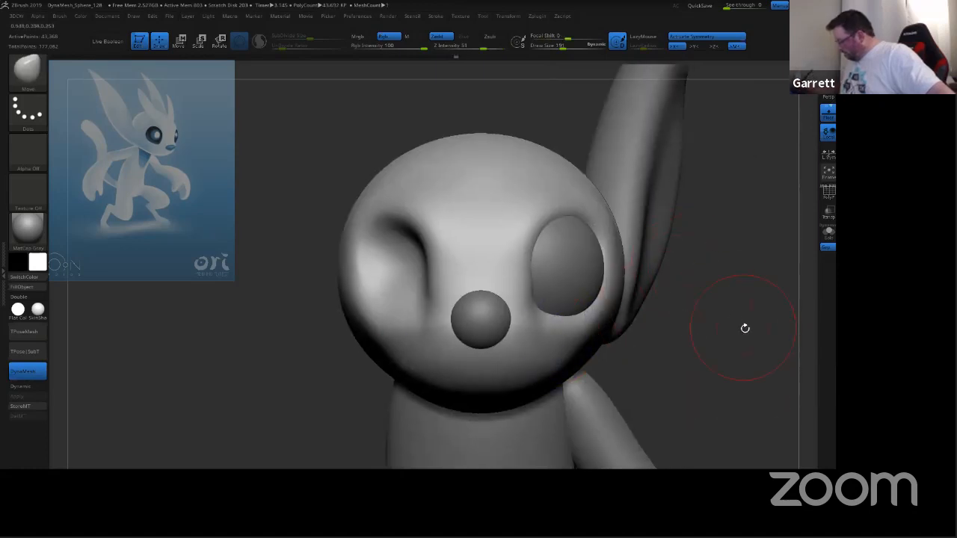
Step: Set the Move brush to draw size 168 and refine the lower rim and inner corner of the eye sockets
{"action": "left_click_drag", "start_coordinate": [745, 328], "coordinate": [782, 281]}
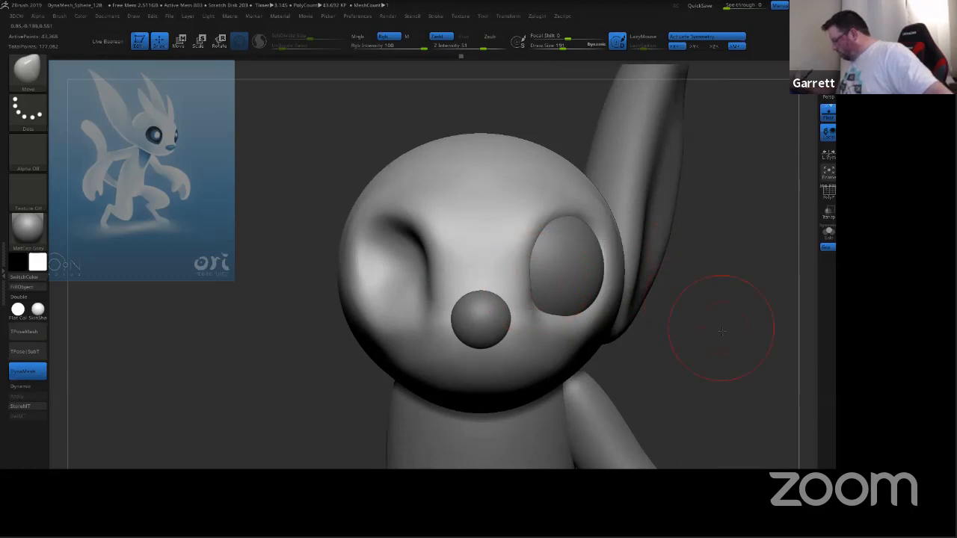
{"action": "left_click_drag", "start_coordinate": [722, 331], "coordinate": [584, 315]}
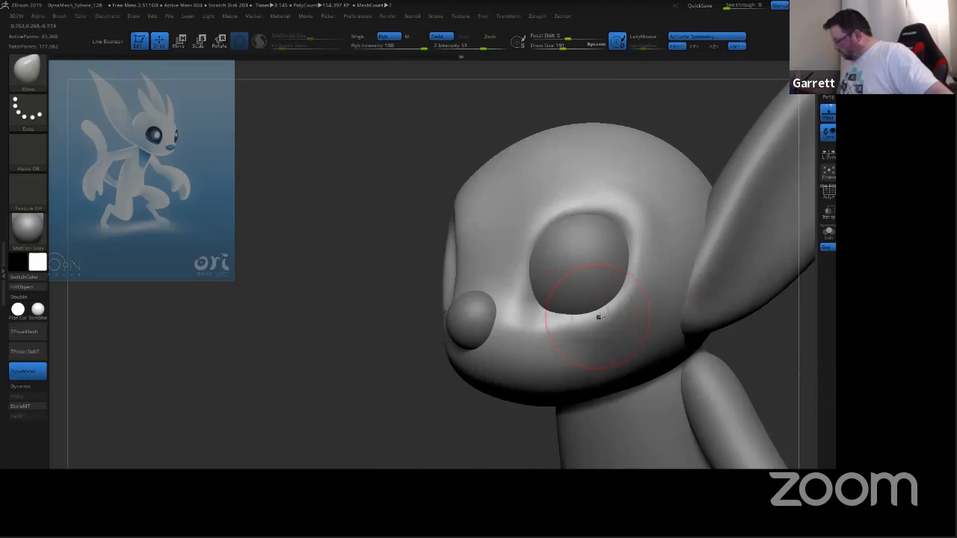
{"action": "key", "text": "s"}
{"action": "left_click", "coordinate": [524, 308]}
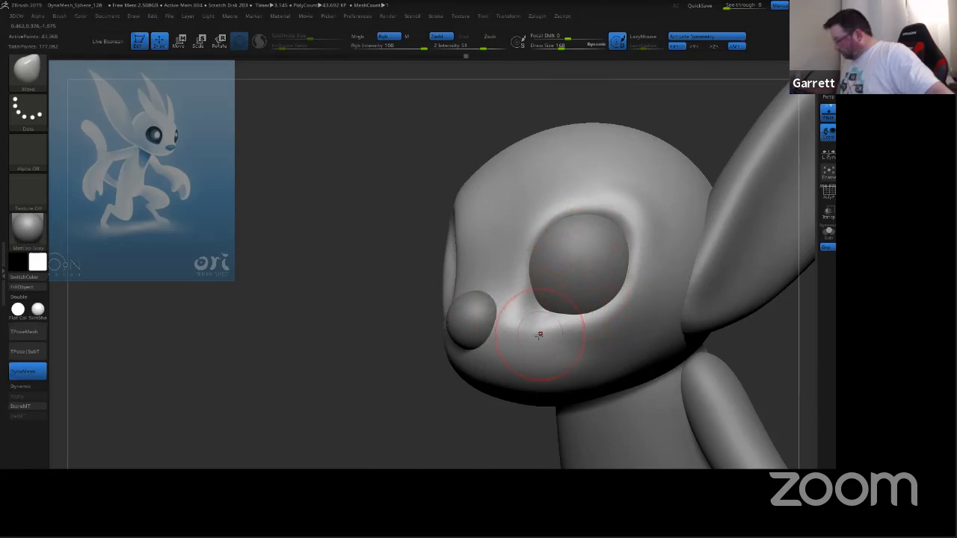
{"action": "key", "text": "shift"}
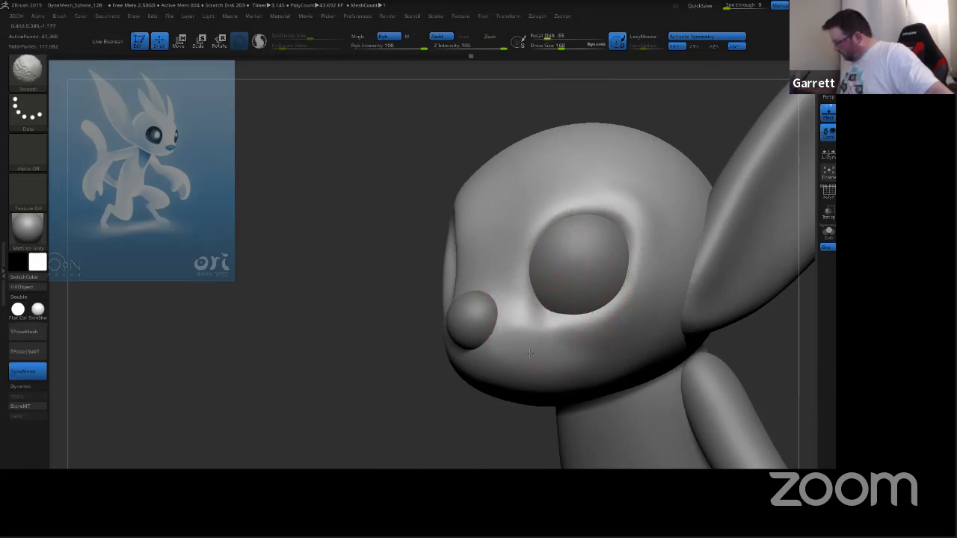
{"action": "mouse_move", "coordinate": [497, 408]}
{"action": "left_mouse_down"}
{"action": "mouse_move", "coordinate": [695, 323]}
{"action": "mouse_move", "coordinate": [716, 292]}
{"action": "mouse_move", "coordinate": [726, 240]}
{"action": "left_mouse_up"}
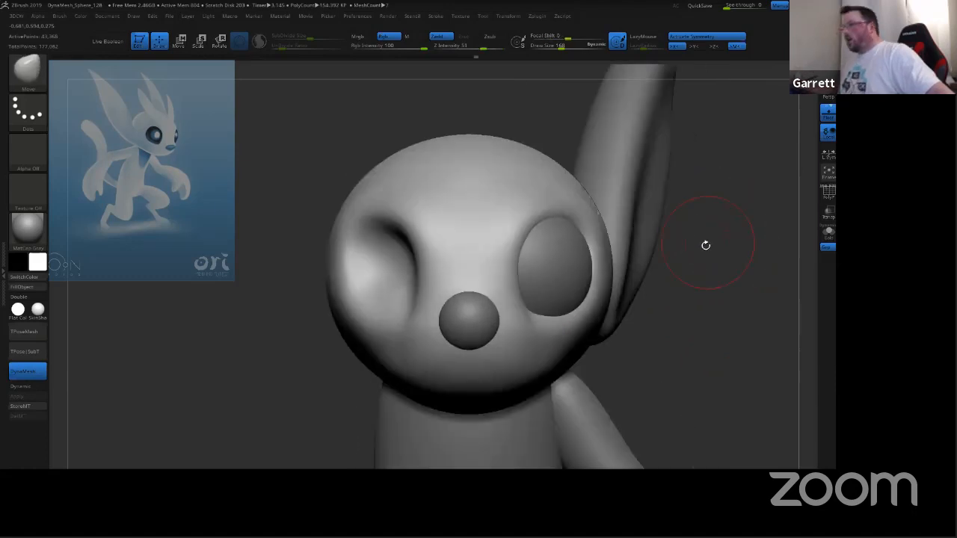
Step: Examine the eye sockets and cheeks from the front and both sides of the head
{"action": "mouse_move", "coordinate": [694, 321]}
{"action": "left_mouse_down"}
{"action": "mouse_move", "coordinate": [736, 327]}
{"action": "mouse_move", "coordinate": [668, 323]}
{"action": "left_mouse_up"}
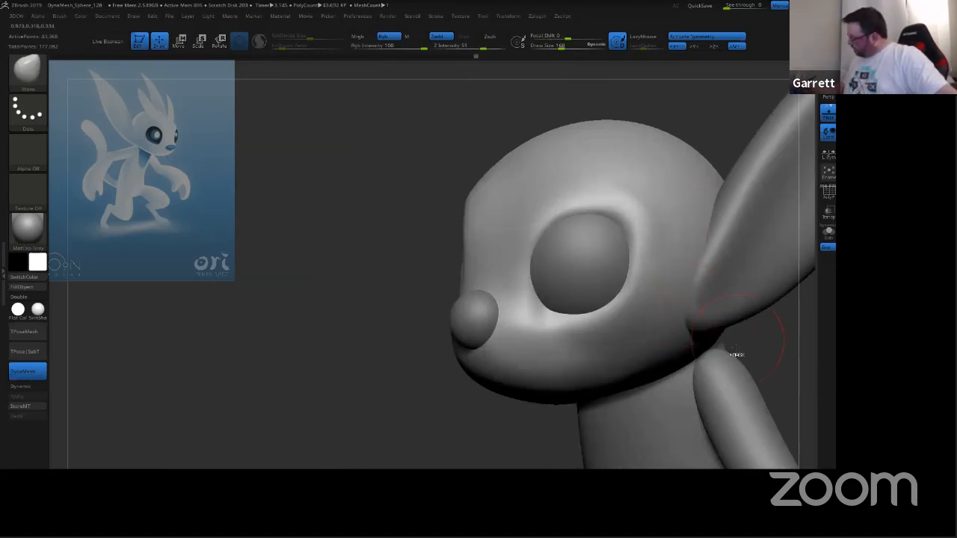
{"action": "right_click_drag", "start_coordinate": [737, 355], "coordinate": [516, 389], "text": "ctrl"}
{"action": "left_click_drag", "start_coordinate": [635, 349], "coordinate": [669, 321]}
{"action": "right_click_drag", "start_coordinate": [662, 328], "coordinate": [650, 362], "text": "ctrl"}
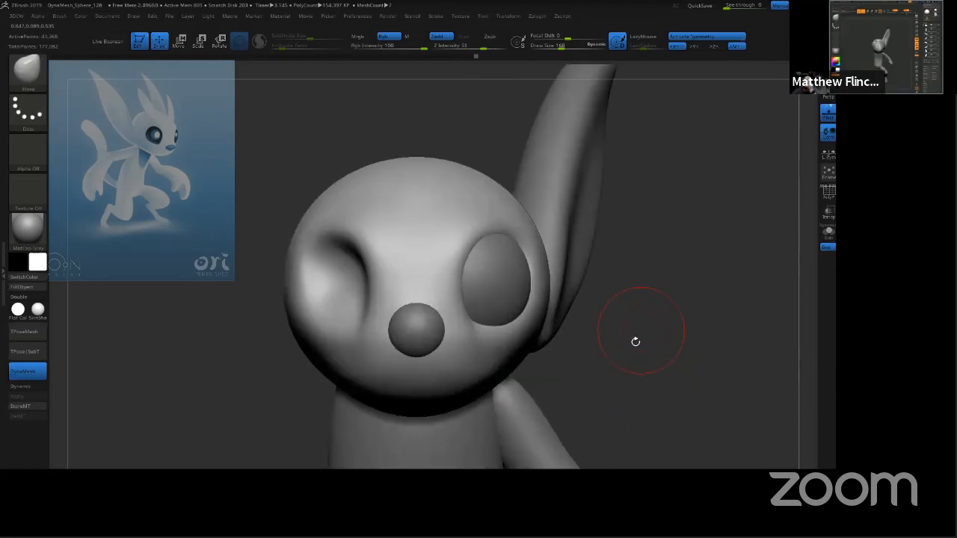
{"action": "mouse_move", "coordinate": [642, 354]}
{"action": "left_mouse_down"}
{"action": "mouse_move", "coordinate": [668, 376]}
{"action": "mouse_move", "coordinate": [650, 329]}
{"action": "left_mouse_up"}
{"action": "left_click_drag", "start_coordinate": [565, 309], "coordinate": [550, 280], "text": "shift"}
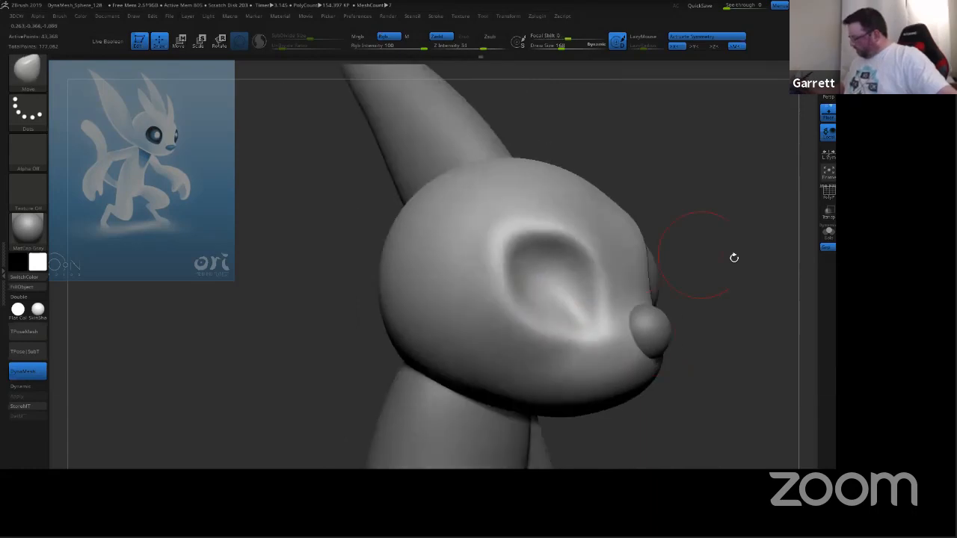
{"action": "left_click_drag", "start_coordinate": [767, 272], "coordinate": [516, 299]}
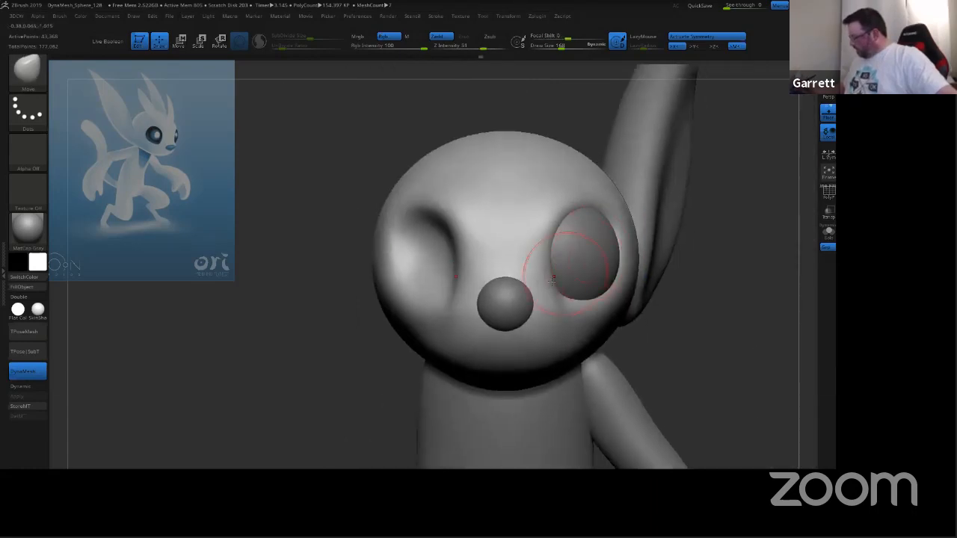
Step: Select the nose sphere, turn on symmetry and widen it sideways into an oval with the Move brush at draw size 162
{"action": "left_click", "coordinate": [508, 308], "text": "alt"}
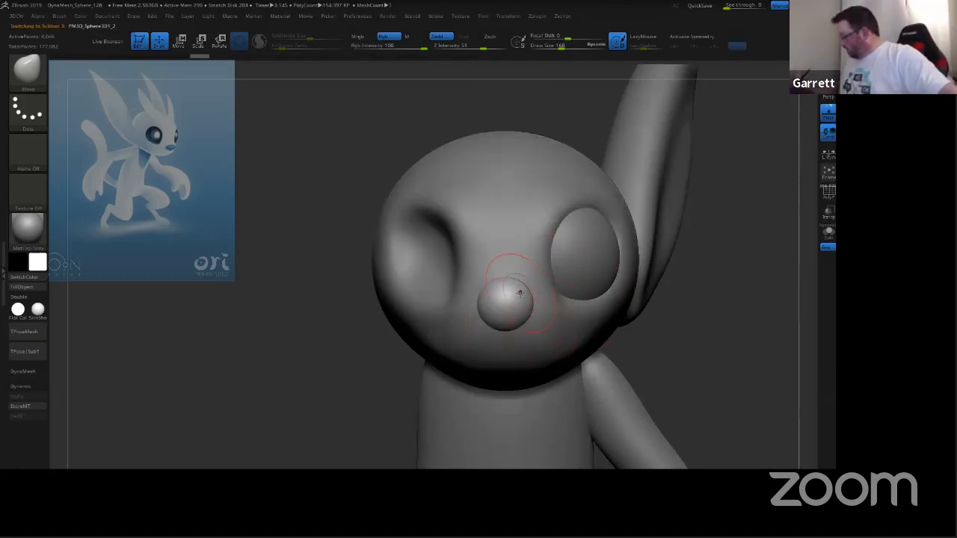
{"action": "key", "text": "s"}
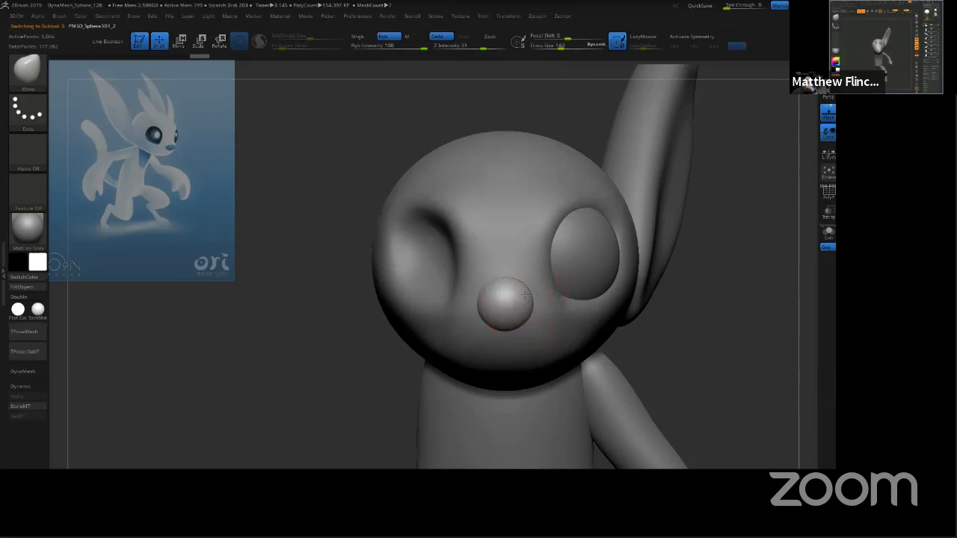
{"action": "key", "text": "ctrl"}
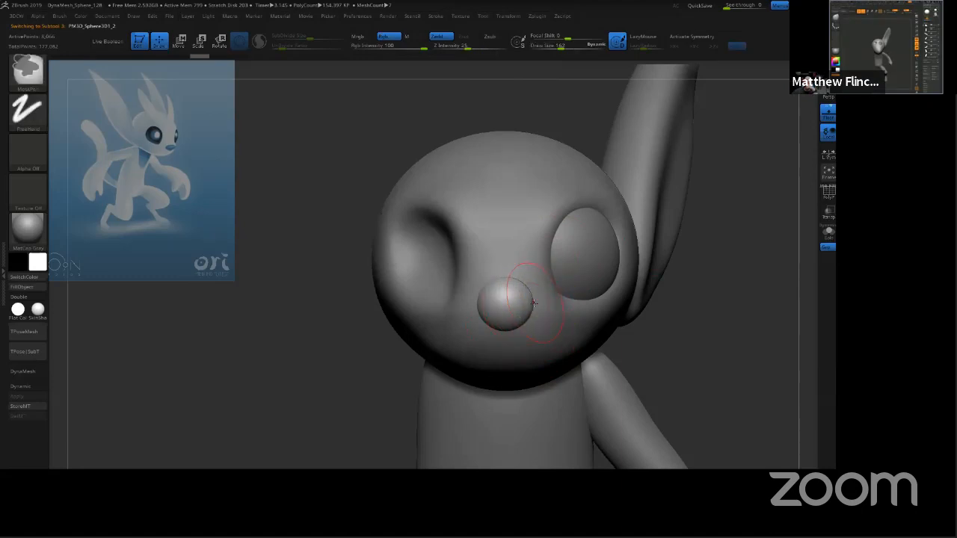
{"action": "key", "text": "x"}
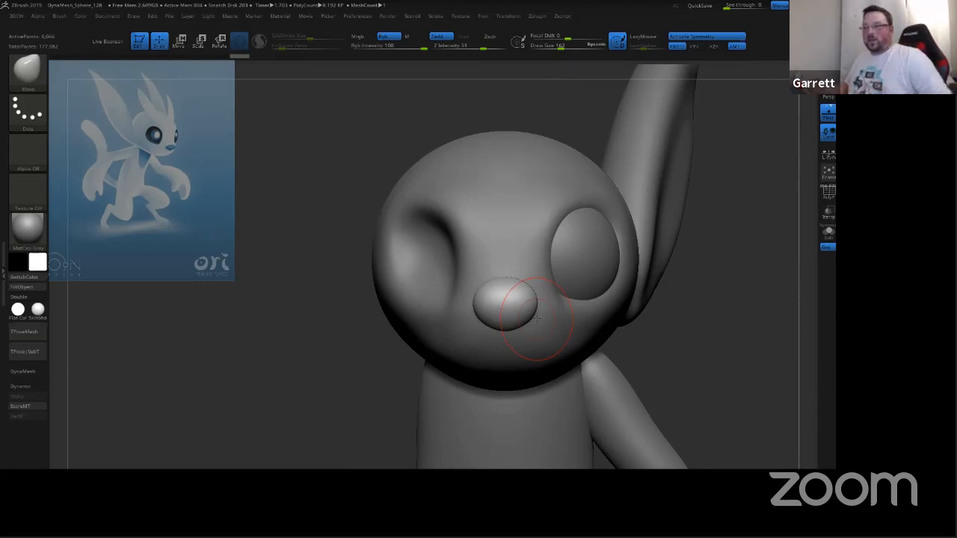
{"action": "left_click_drag", "start_coordinate": [691, 341], "coordinate": [646, 291]}
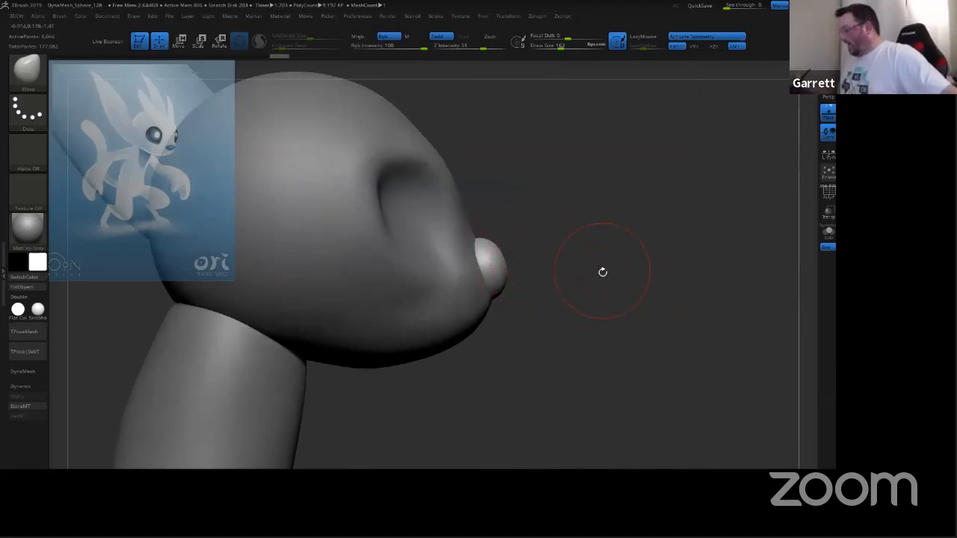
{"action": "left_click_drag", "start_coordinate": [559, 282], "coordinate": [555, 279], "text": "shift"}
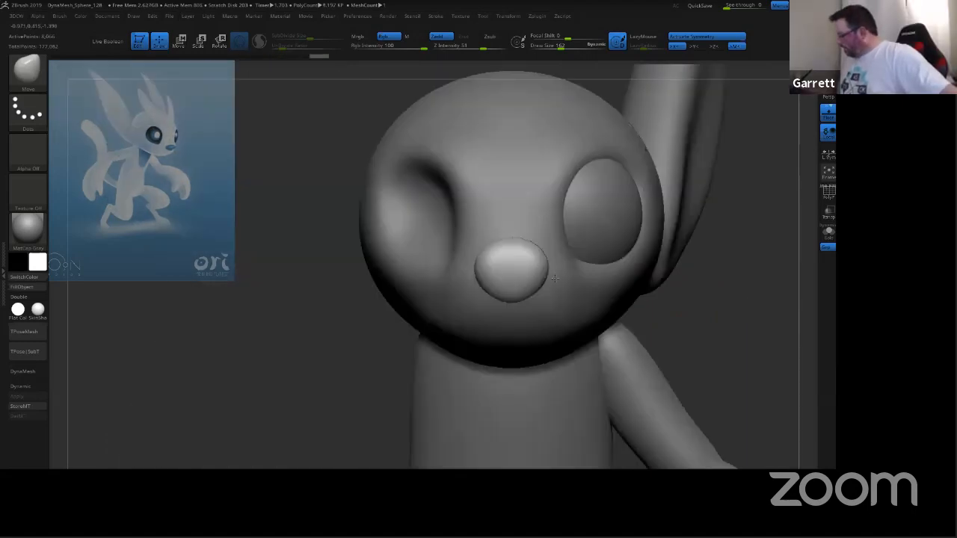
Step: Reshape the underside of the nose into a central taper using smaller Move brush draw sizes of 79 and 120
{"action": "right_click_drag", "start_coordinate": [566, 258], "coordinate": [561, 295], "text": "ctrl"}
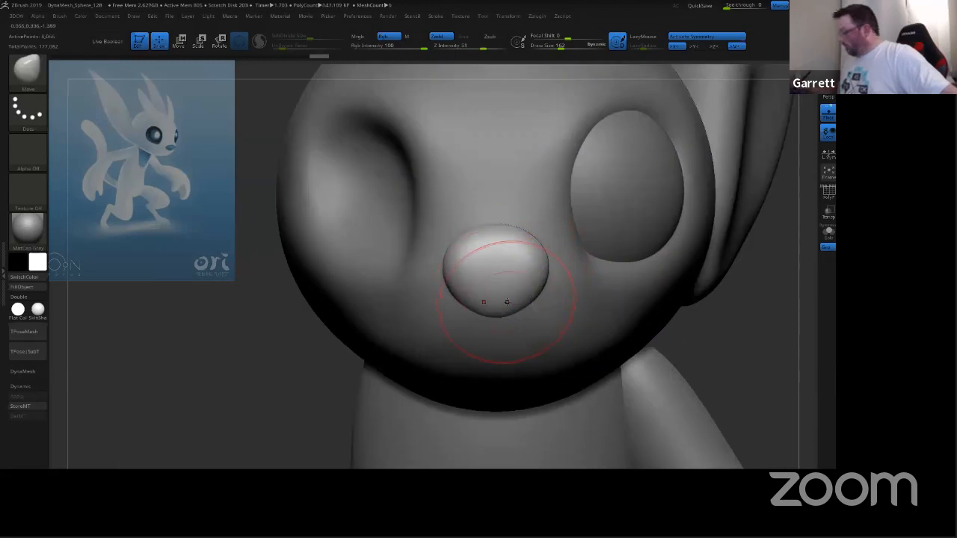
{"action": "key", "text": "s"}
{"action": "mouse_move", "coordinate": [513, 297]}
{"action": "left_mouse_down"}
{"action": "mouse_move", "coordinate": [526, 297]}
{"action": "mouse_move", "coordinate": [528, 281]}
{"action": "left_mouse_up"}
{"action": "key", "text": "s"}
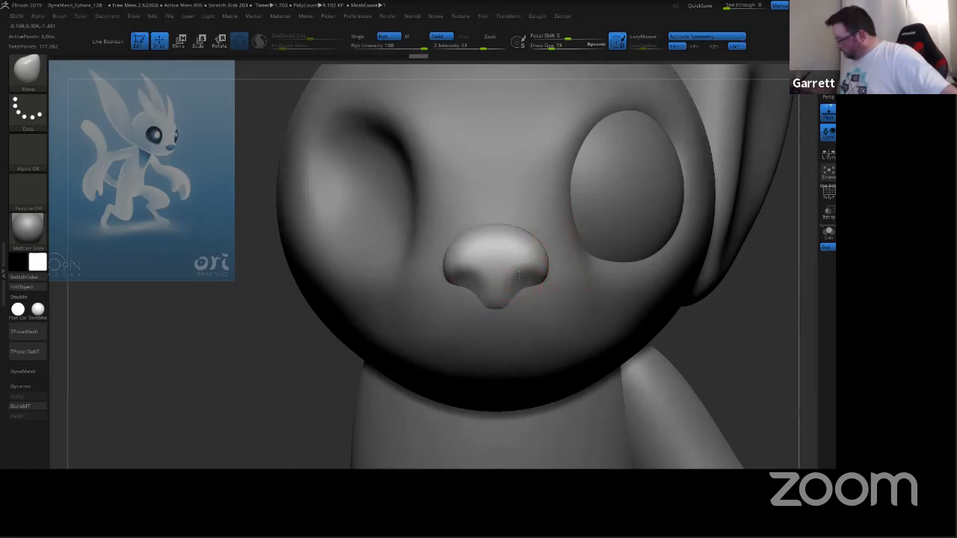
{"action": "mouse_move", "coordinate": [523, 292]}
{"action": "left_mouse_down"}
{"action": "mouse_move", "coordinate": [538, 284]}
{"action": "mouse_move", "coordinate": [521, 300]}
{"action": "mouse_move", "coordinate": [512, 296]}
{"action": "mouse_move", "coordinate": [536, 281]}
{"action": "left_mouse_up"}
{"action": "key", "text": "s"}
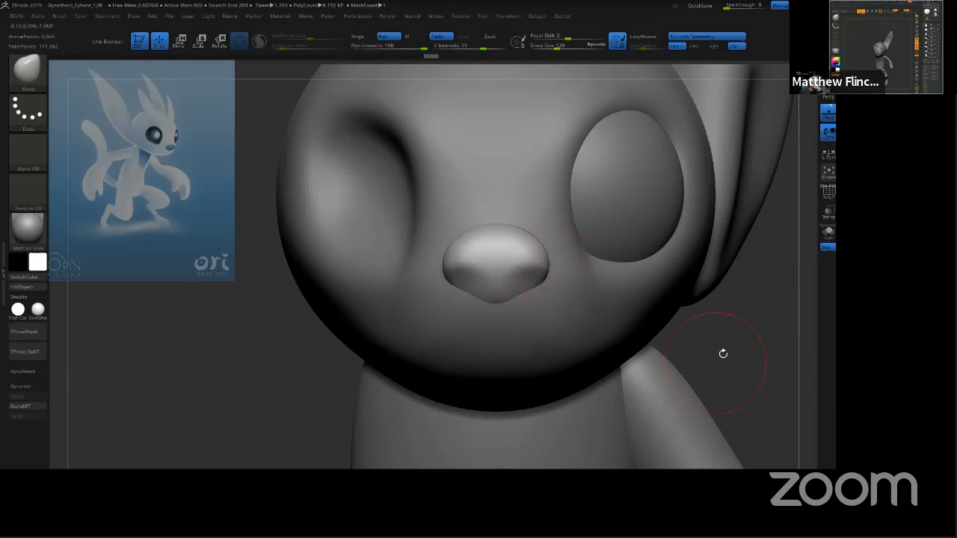
Step: Move the nose slightly forward and down on the muzzle and rotate it about -3.35 degrees in side view
{"action": "left_click_drag", "start_coordinate": [729, 348], "coordinate": [658, 250]}
{"action": "left_click", "coordinate": [180, 42]}
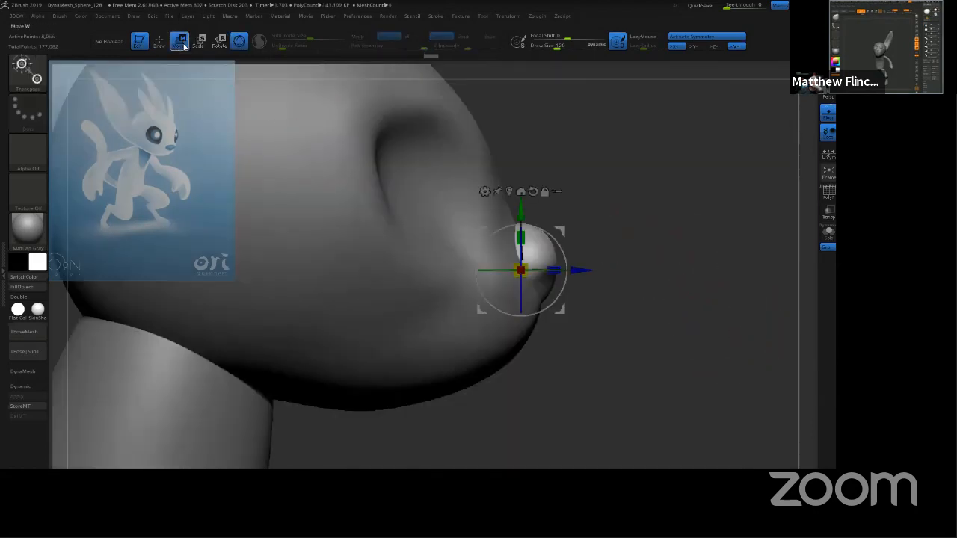
{"action": "left_click_drag", "start_coordinate": [561, 230], "coordinate": [568, 257]}
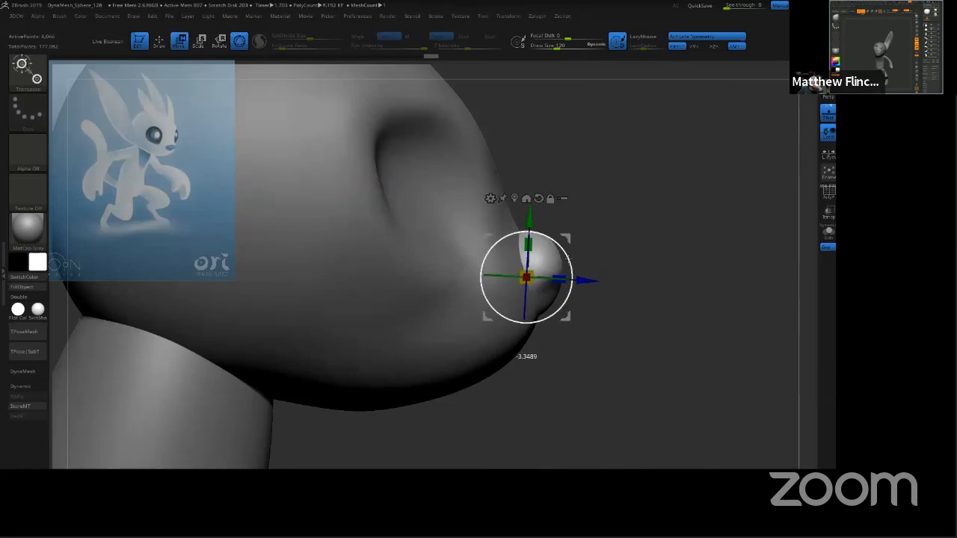
{"action": "key", "text": "q"}
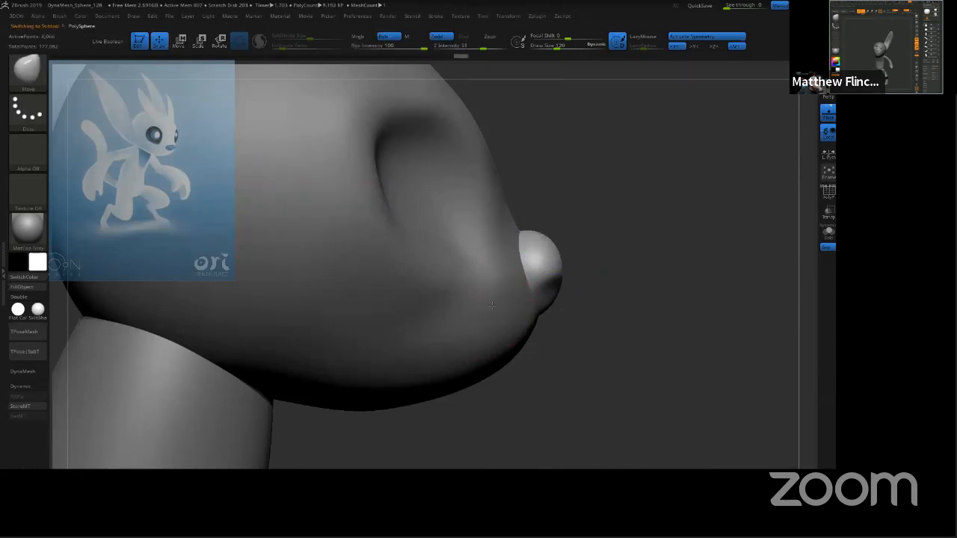
Step: Select the head and curve the bridge above the nose inward with the Move brush at draw size 173
{"action": "left_click", "coordinate": [492, 305], "text": "alt"}
{"action": "left_click_drag", "start_coordinate": [602, 278], "coordinate": [635, 269]}
{"action": "key", "text": "s"}
{"action": "left_click_drag", "start_coordinate": [536, 217], "coordinate": [540, 217]}
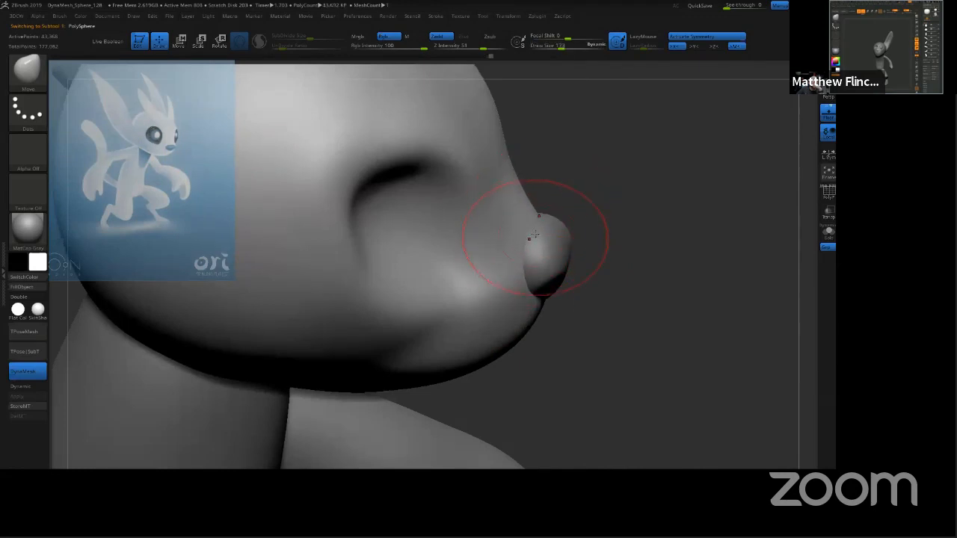
{"action": "left_click_drag", "start_coordinate": [647, 242], "coordinate": [632, 218], "text": "shift"}
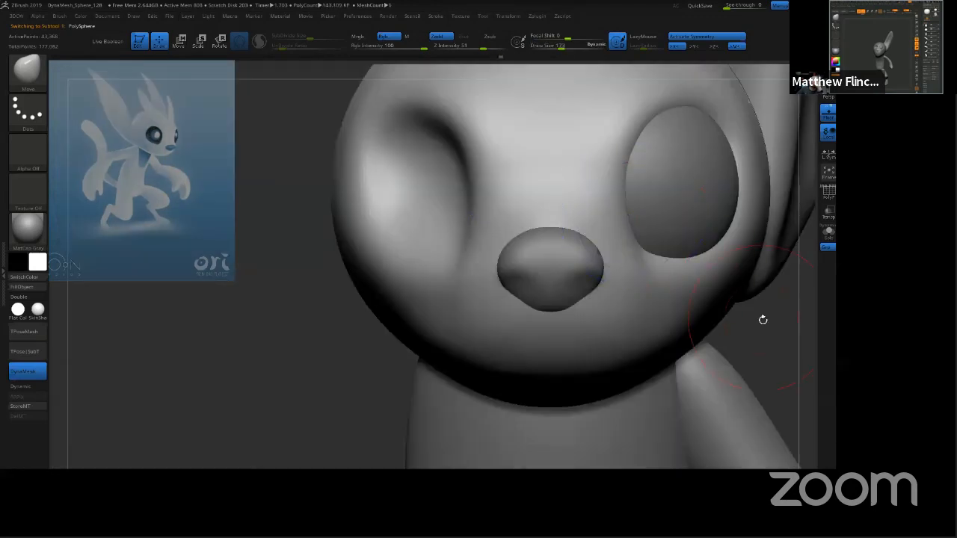
{"action": "mouse_move", "coordinate": [769, 325]}
{"action": "left_mouse_down"}
{"action": "mouse_move", "coordinate": [758, 330]}
{"action": "mouse_move", "coordinate": [620, 214]}
{"action": "left_mouse_up"}
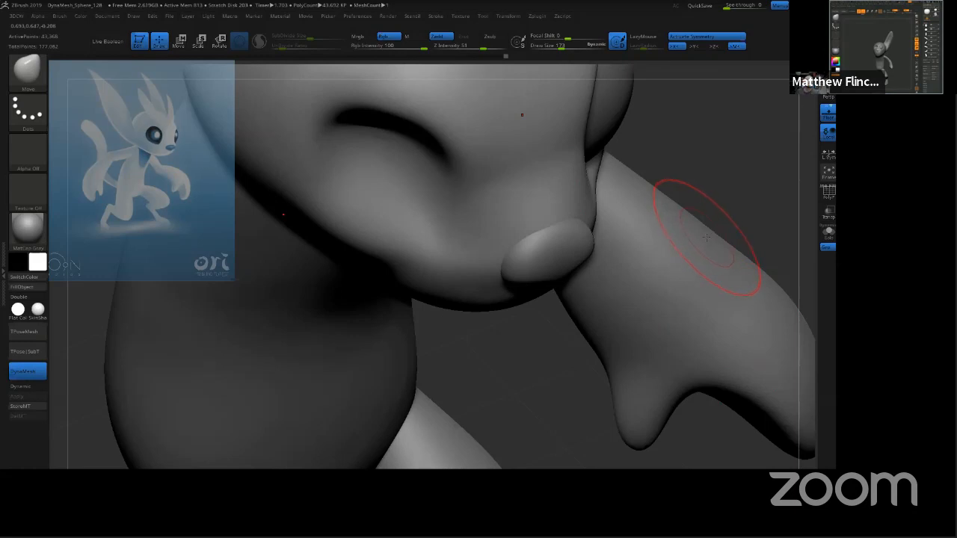
{"action": "left_click_drag", "start_coordinate": [725, 192], "coordinate": [748, 247]}
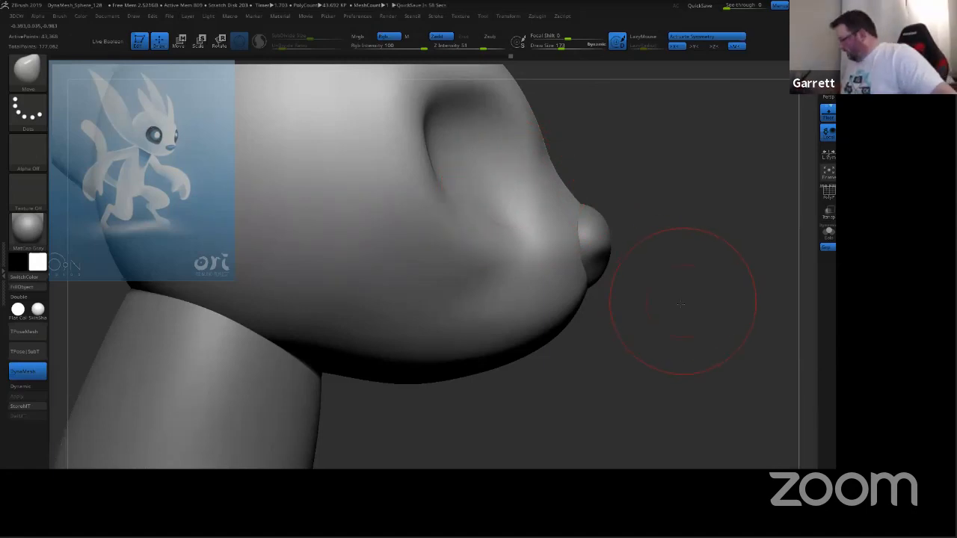
{"action": "left_click_drag", "start_coordinate": [684, 299], "coordinate": [729, 288]}
{"action": "left_click_drag", "start_coordinate": [367, 272], "coordinate": [391, 271], "text": "shift"}
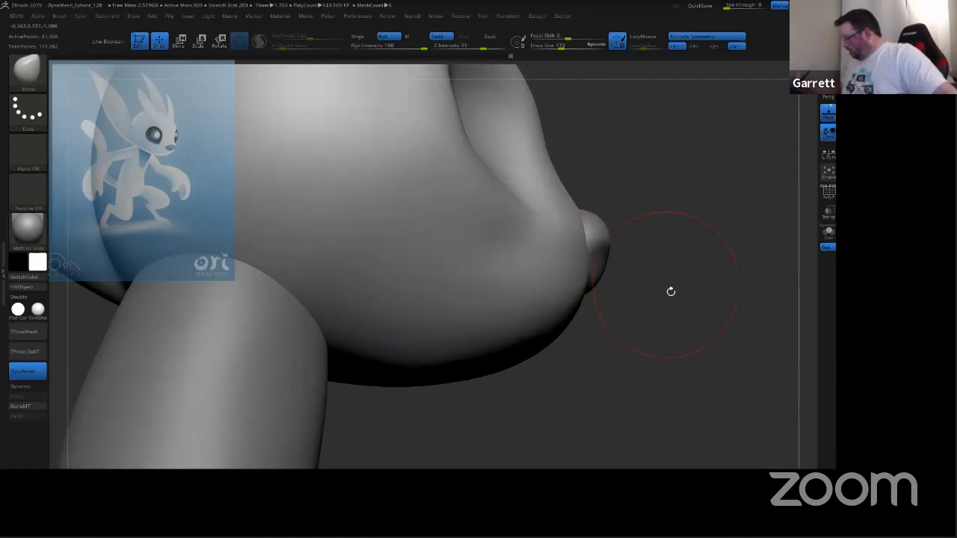
{"action": "left_click_drag", "start_coordinate": [669, 297], "coordinate": [703, 279]}
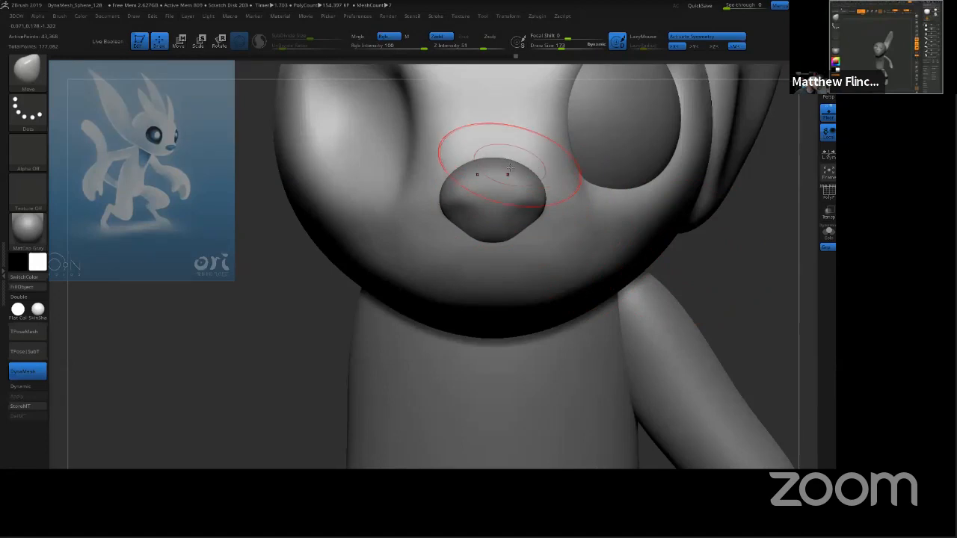
{"action": "left_click_drag", "start_coordinate": [508, 184], "coordinate": [541, 155]}
{"action": "key", "text": "ctrl+z"}
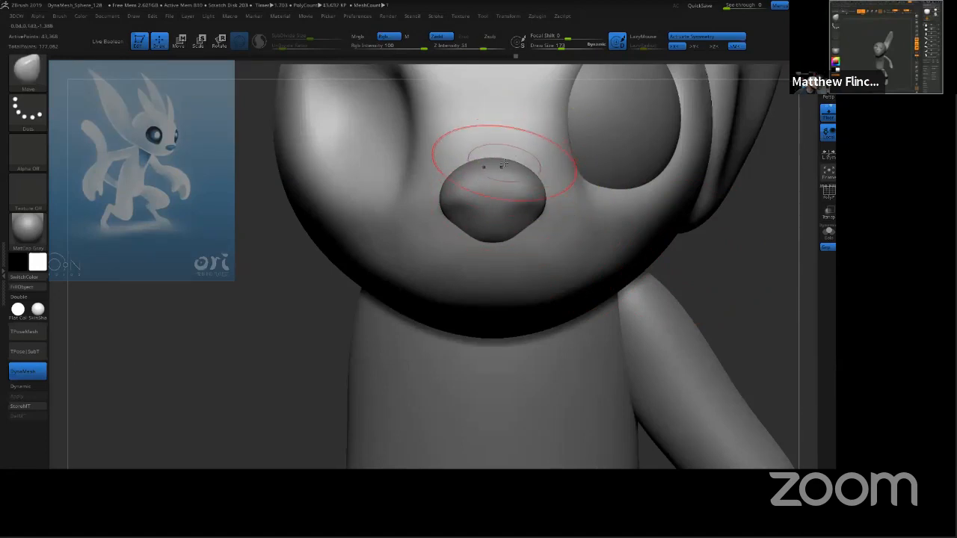
Step: Select the nose and flatten its top edge with the Move brush at draw size 179
{"action": "key", "text": "s"}
{"action": "left_click_drag", "start_coordinate": [506, 190], "coordinate": [490, 191]}
{"action": "left_click", "coordinate": [495, 207], "text": "alt"}
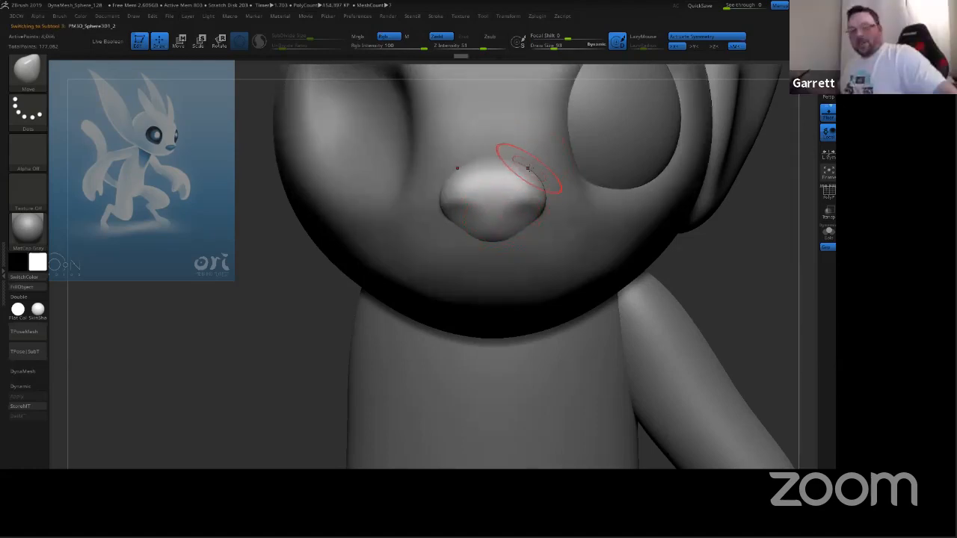
{"action": "key", "text": "s"}
{"action": "mouse_move", "coordinate": [507, 172]}
{"action": "left_mouse_down"}
{"action": "mouse_move", "coordinate": [523, 173]}
{"action": "mouse_move", "coordinate": [511, 175]}
{"action": "left_mouse_up"}
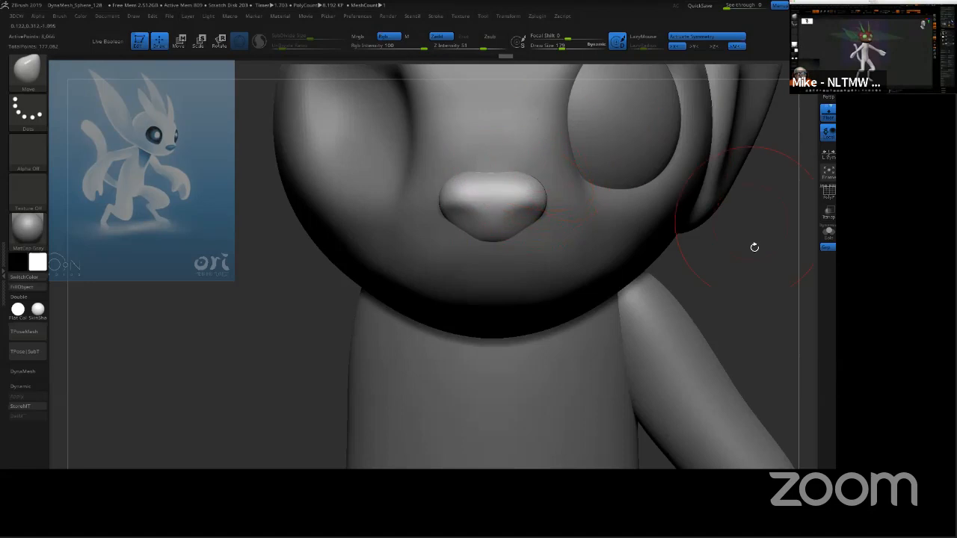
Step: Pinch the lower sides of the nose inward into a narrower tip and refine its top edge with the Move brush at draw size 97
{"action": "left_click_drag", "start_coordinate": [754, 246], "coordinate": [638, 253]}
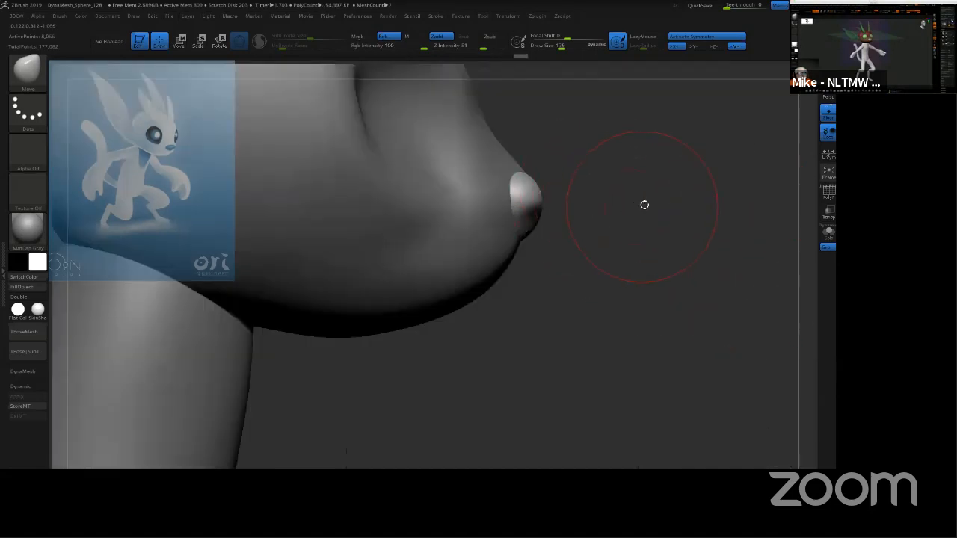
{"action": "mouse_move", "coordinate": [655, 198]}
{"action": "left_mouse_down"}
{"action": "mouse_move", "coordinate": [651, 221]}
{"action": "mouse_move", "coordinate": [639, 199]}
{"action": "mouse_move", "coordinate": [554, 232]}
{"action": "left_mouse_up"}
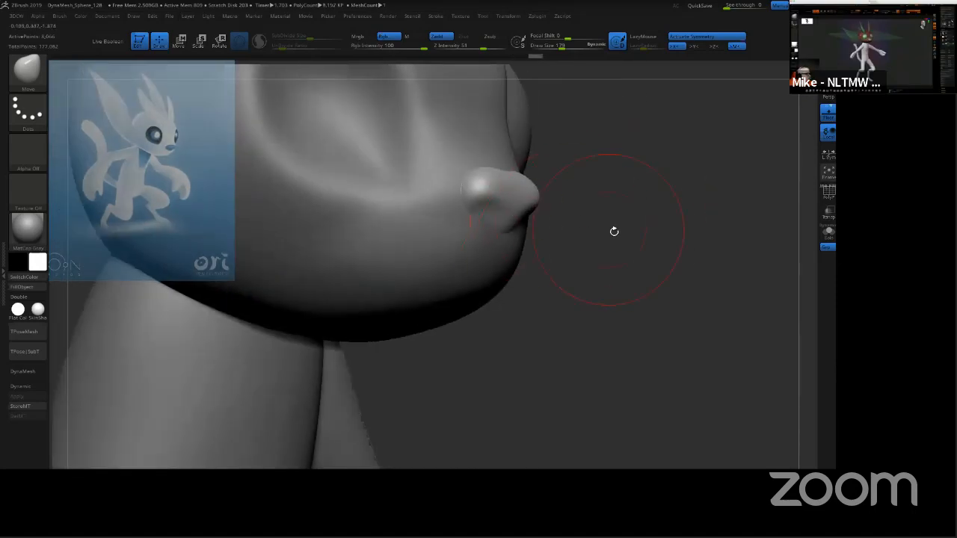
{"action": "key", "text": "ctrl"}
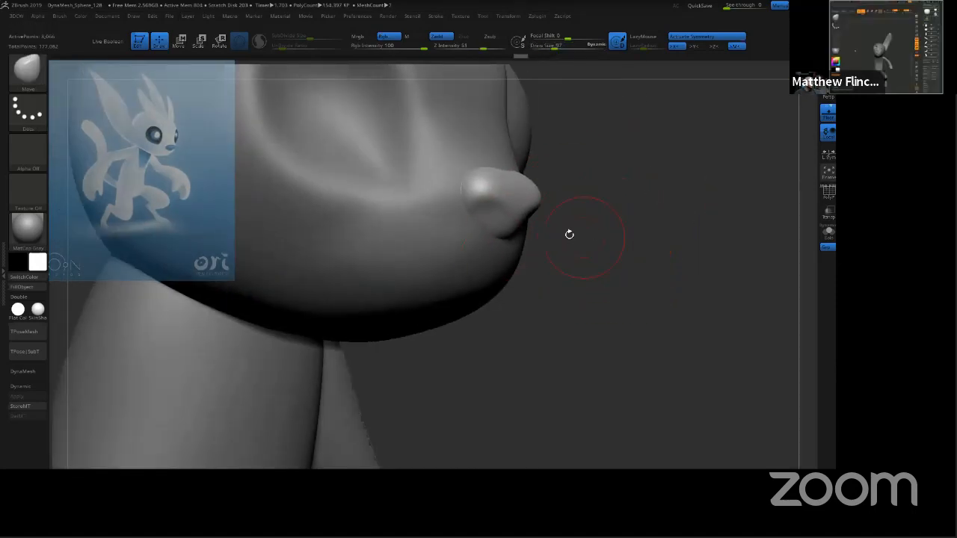
{"action": "left_click_drag", "start_coordinate": [617, 224], "coordinate": [572, 207], "text": "shift"}
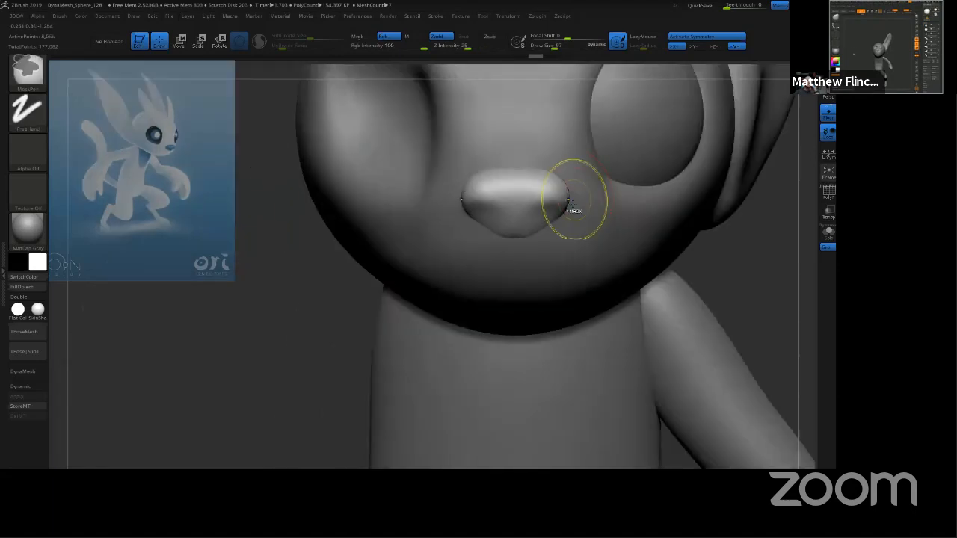
{"action": "right_click_drag", "start_coordinate": [573, 207], "coordinate": [551, 235], "text": "ctrl"}
{"action": "left_click_drag", "start_coordinate": [500, 241], "coordinate": [517, 237], "text": "shift"}
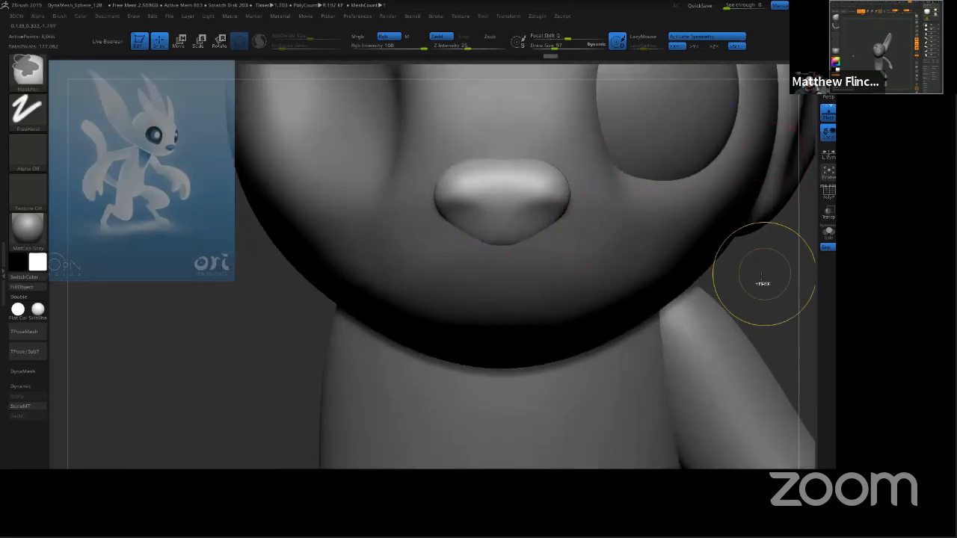
{"action": "left_click_drag", "start_coordinate": [761, 275], "coordinate": [782, 282]}
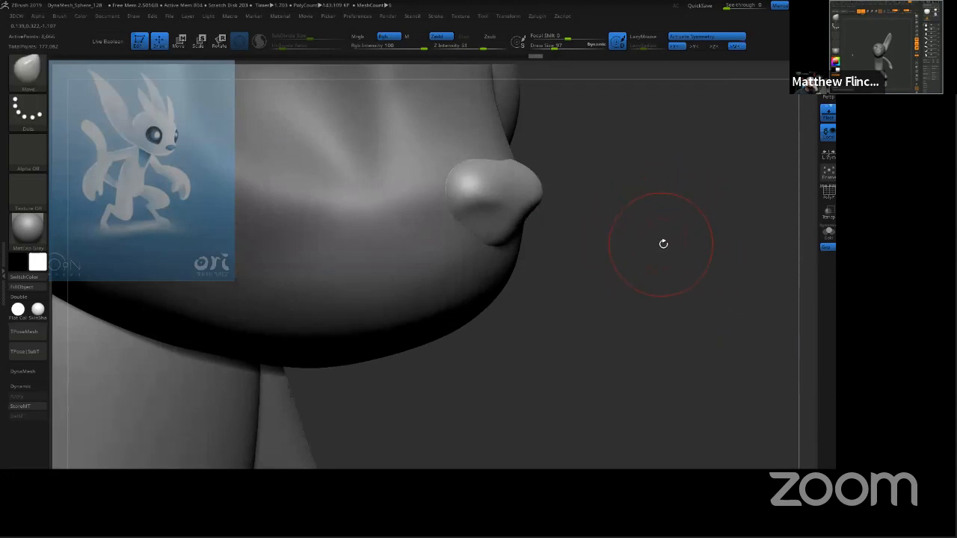
{"action": "mouse_move", "coordinate": [663, 244]}
{"action": "left_mouse_down"}
{"action": "mouse_move", "coordinate": [667, 256]}
{"action": "mouse_move", "coordinate": [658, 247]}
{"action": "mouse_move", "coordinate": [666, 238]}
{"action": "mouse_move", "coordinate": [509, 248]}
{"action": "mouse_move", "coordinate": [532, 228]}
{"action": "left_mouse_up"}
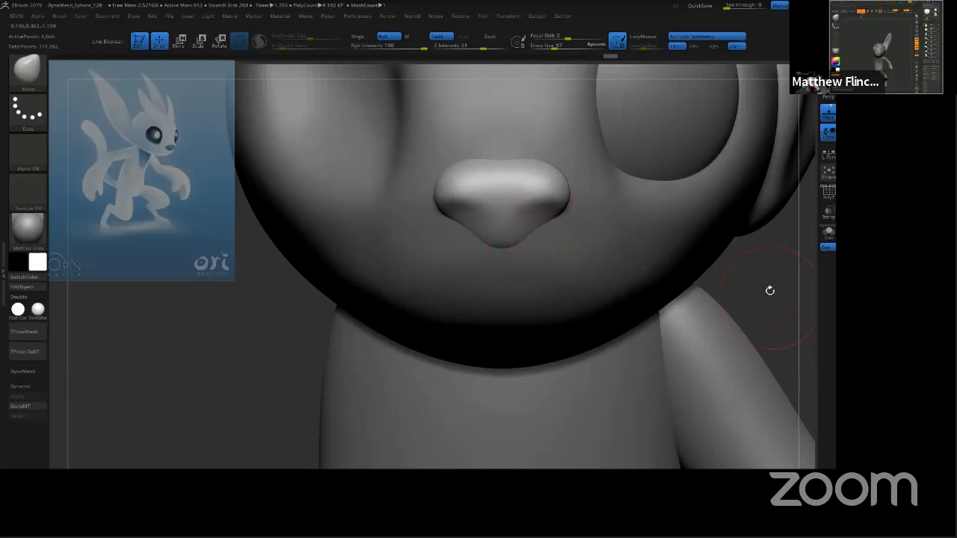
{"action": "mouse_move", "coordinate": [770, 291]}
{"action": "left_mouse_down"}
{"action": "mouse_move", "coordinate": [794, 288]}
{"action": "mouse_move", "coordinate": [778, 292]}
{"action": "left_mouse_up"}
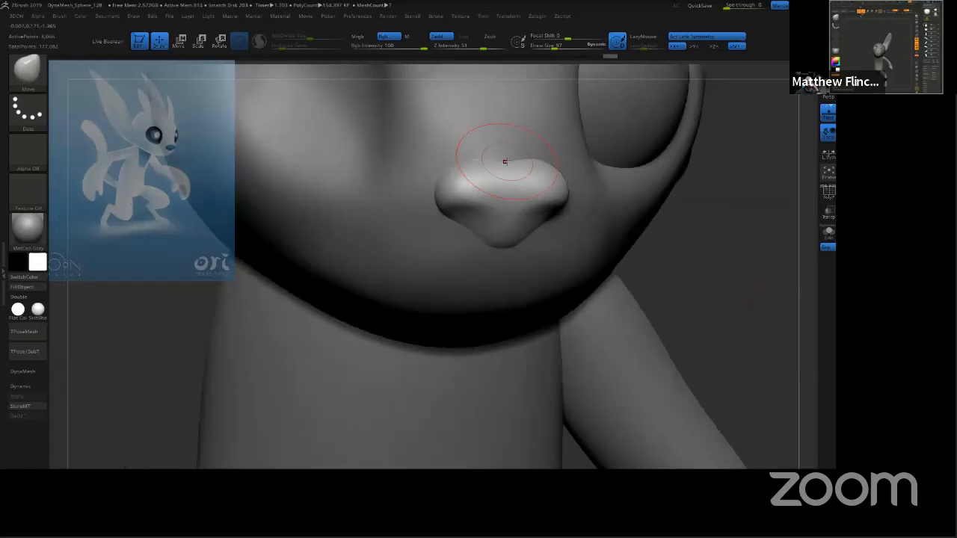
{"action": "left_click_drag", "start_coordinate": [506, 162], "coordinate": [516, 162]}
Step: Select the head and examine the face proportions and nose shape from front, side and three-quarter views
{"action": "left_click", "coordinate": [589, 246], "text": "alt"}
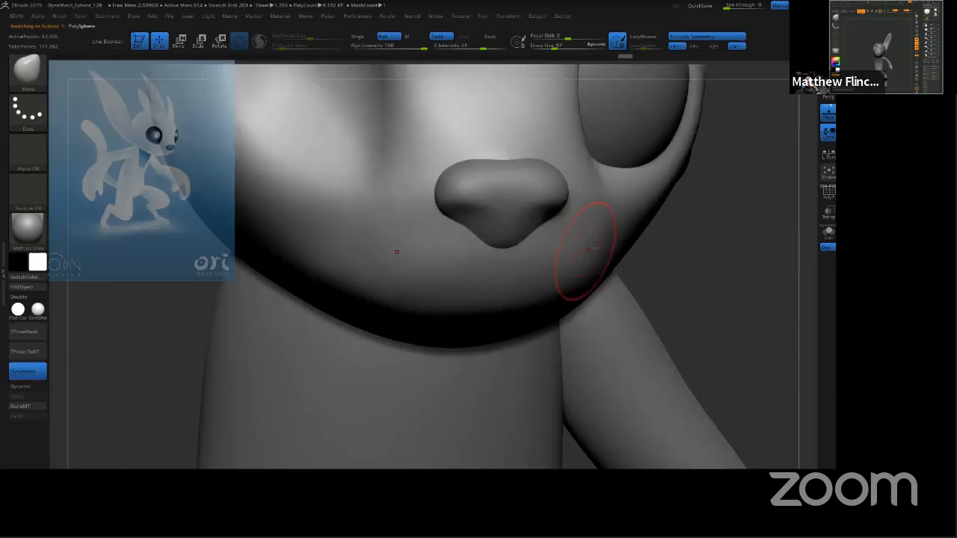
{"action": "left_click_drag", "start_coordinate": [726, 254], "coordinate": [713, 255]}
{"action": "key", "text": "s"}
{"action": "mouse_move", "coordinate": [712, 256]}
{"action": "left_mouse_down"}
{"action": "mouse_move", "coordinate": [651, 238]}
{"action": "mouse_move", "coordinate": [693, 282]}
{"action": "left_mouse_up"}
{"action": "right_click_drag", "start_coordinate": [694, 314], "coordinate": [702, 220], "text": "ctrl"}
{"action": "right_click_drag", "start_coordinate": [751, 267], "coordinate": [603, 285], "text": "alt"}
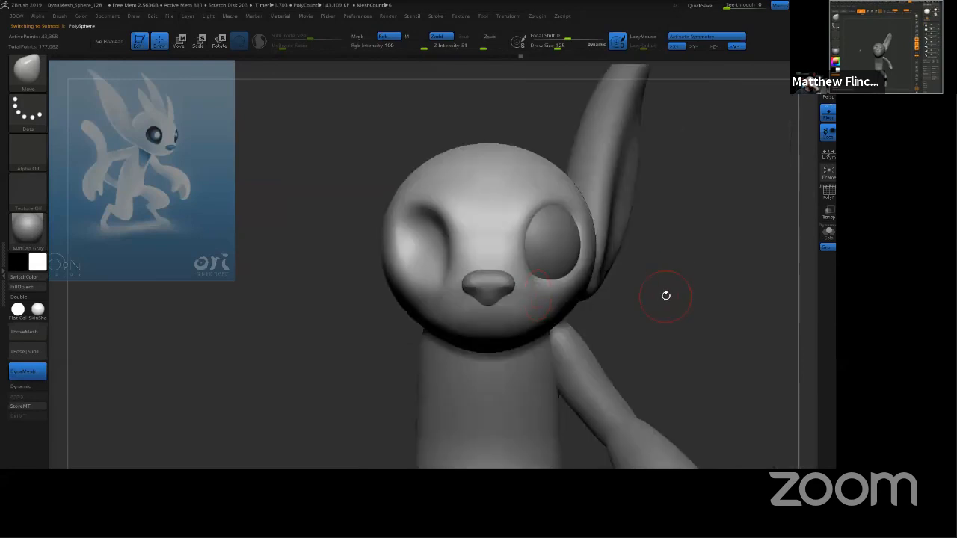
{"action": "right_click_drag", "start_coordinate": [671, 301], "coordinate": [673, 288], "text": "alt"}
{"action": "left_click_drag", "start_coordinate": [672, 306], "coordinate": [726, 301], "text": "shift"}
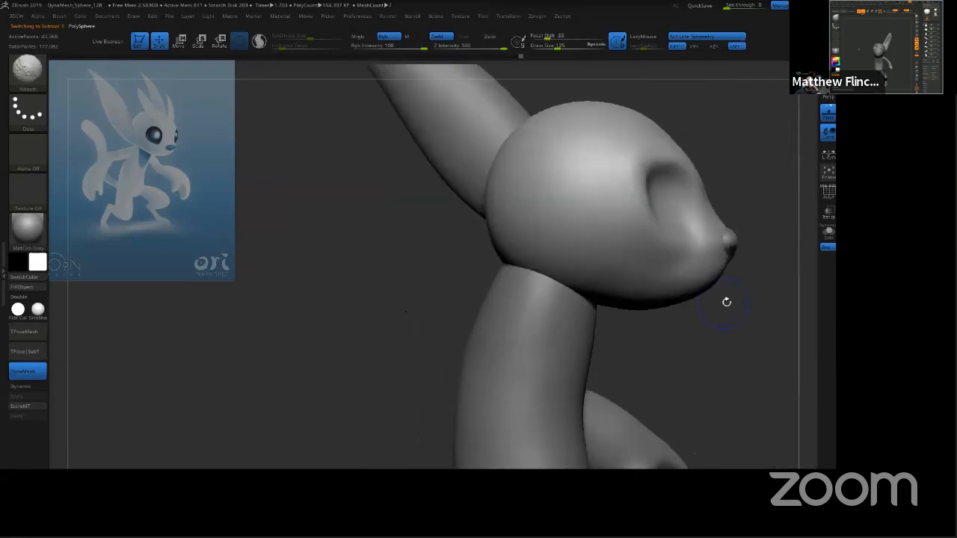
{"action": "mouse_move", "coordinate": [741, 310]}
{"action": "right_mouse_down", "text": "alt"}
{"action": "mouse_move", "coordinate": [586, 350]}
{"action": "mouse_move", "coordinate": [620, 356]}
{"action": "mouse_move", "coordinate": [618, 336]}
{"action": "mouse_move", "coordinate": [671, 299]}
{"action": "mouse_move", "coordinate": [688, 304]}
{"action": "mouse_move", "coordinate": [643, 314]}
{"action": "right_mouse_up", "text": "alt"}
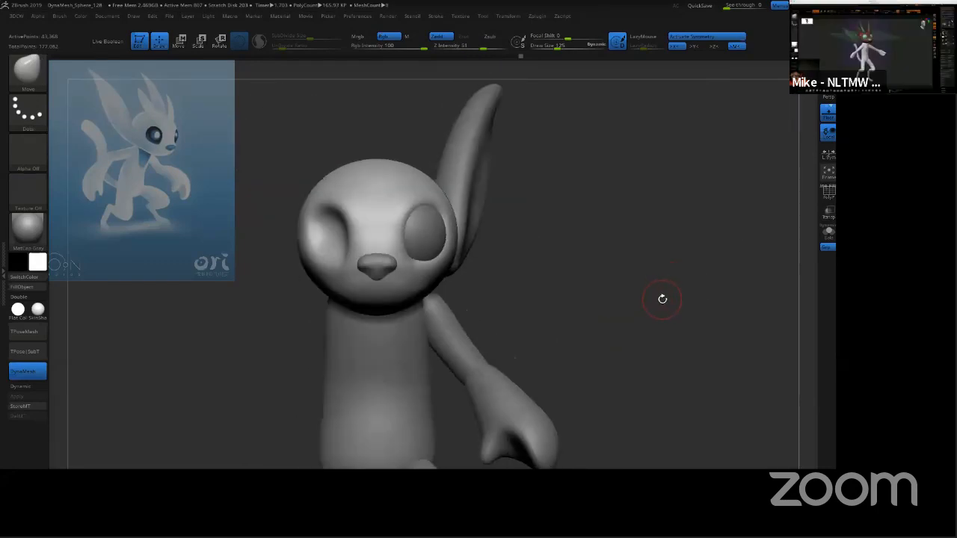
{"action": "mouse_move", "coordinate": [663, 299]}
{"action": "right_mouse_down"}
{"action": "mouse_move", "coordinate": [690, 308]}
{"action": "mouse_move", "coordinate": [649, 312]}
{"action": "mouse_move", "coordinate": [681, 292]}
{"action": "mouse_move", "coordinate": [666, 317]}
{"action": "mouse_move", "coordinate": [661, 297]}
{"action": "mouse_move", "coordinate": [727, 233]}
{"action": "right_mouse_up"}
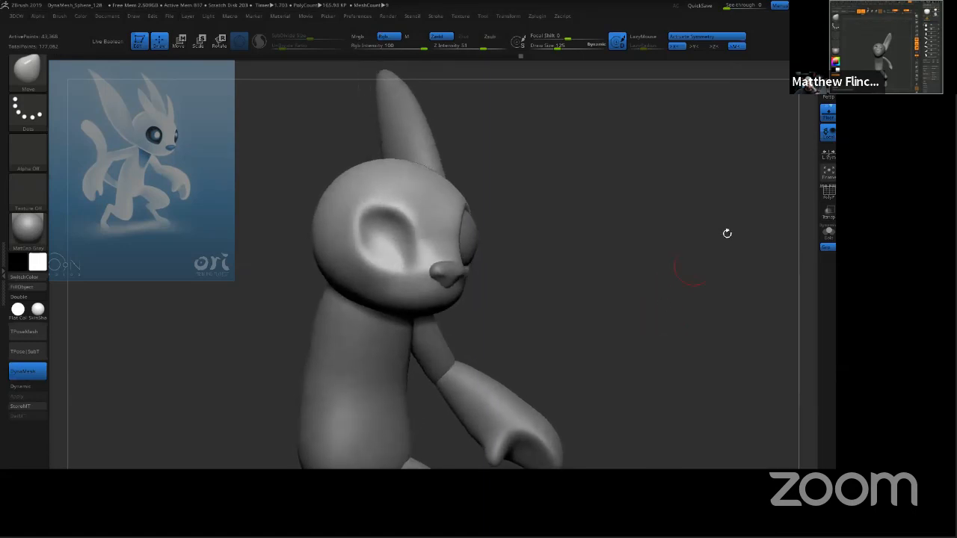
{"action": "mouse_move", "coordinate": [809, 114]}
{"action": "right_mouse_down"}
{"action": "mouse_move", "coordinate": [679, 254]}
{"action": "mouse_move", "coordinate": [677, 276]}
{"action": "mouse_move", "coordinate": [662, 279]}
{"action": "right_mouse_up"}
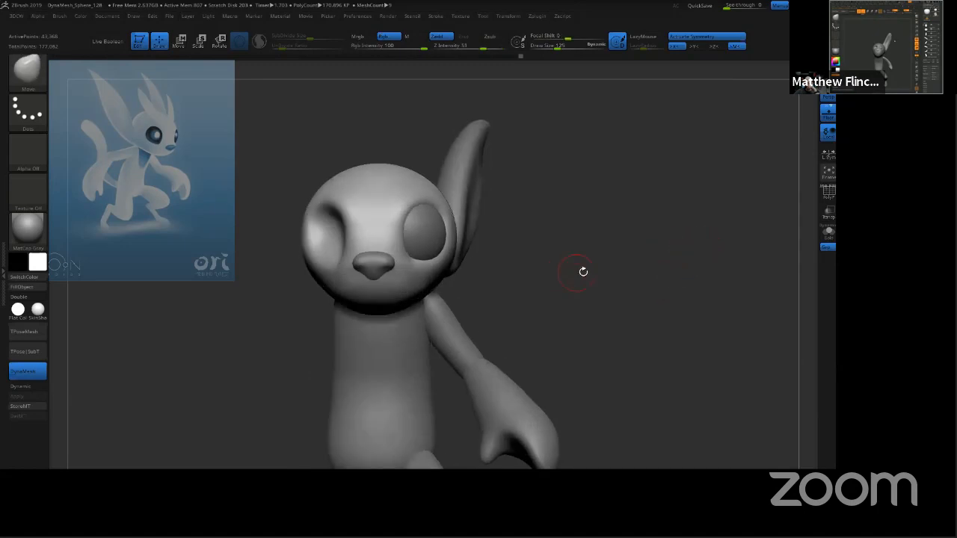
Step: Reshape the outer cheeks and jaw of the head with the Move brush, using draw sizes of 223, 272 and 351
{"action": "mouse_move", "coordinate": [583, 271]}
{"action": "right_mouse_down"}
{"action": "mouse_move", "coordinate": [609, 272]}
{"action": "mouse_move", "coordinate": [593, 280]}
{"action": "mouse_move", "coordinate": [619, 253]}
{"action": "right_mouse_up"}
{"action": "key", "text": "s"}
{"action": "left_click_drag", "start_coordinate": [540, 293], "coordinate": [549, 294]}
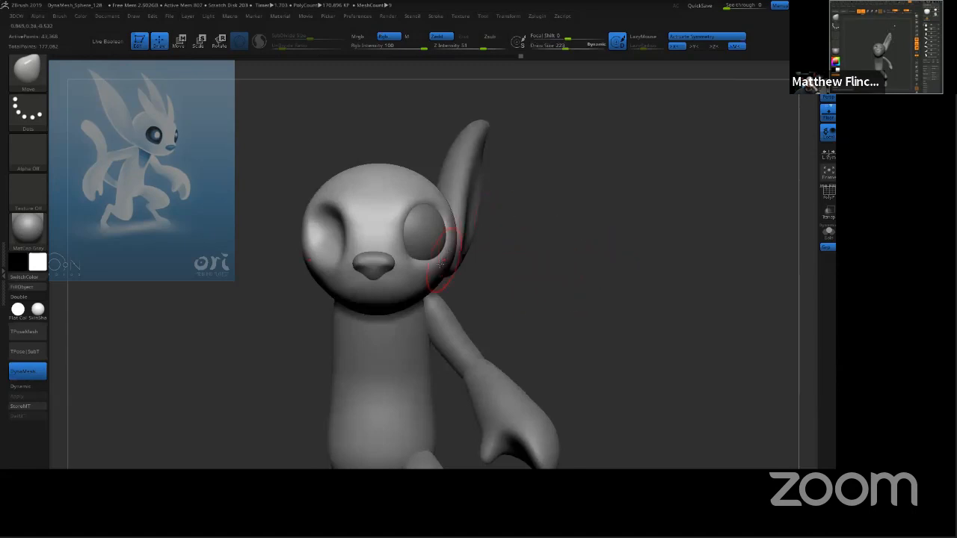
{"action": "right_click_drag", "start_coordinate": [512, 271], "coordinate": [528, 282]}
{"action": "key", "text": "s"}
{"action": "left_click_drag", "start_coordinate": [528, 281], "coordinate": [531, 282]}
{"action": "right_click_drag", "start_coordinate": [530, 282], "coordinate": [517, 291]}
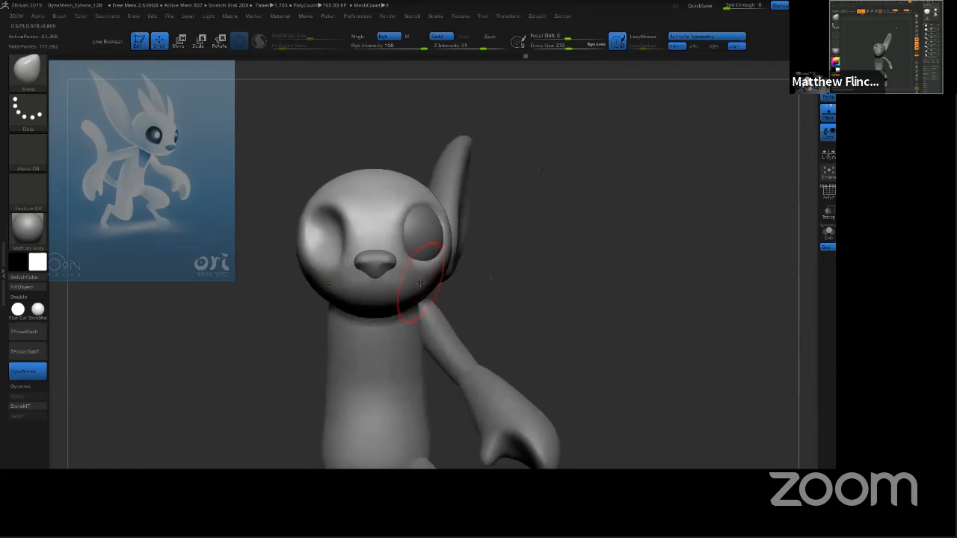
{"action": "key", "text": "s"}
{"action": "left_click_drag", "start_coordinate": [421, 282], "coordinate": [429, 286]}
{"action": "key", "text": "shift"}
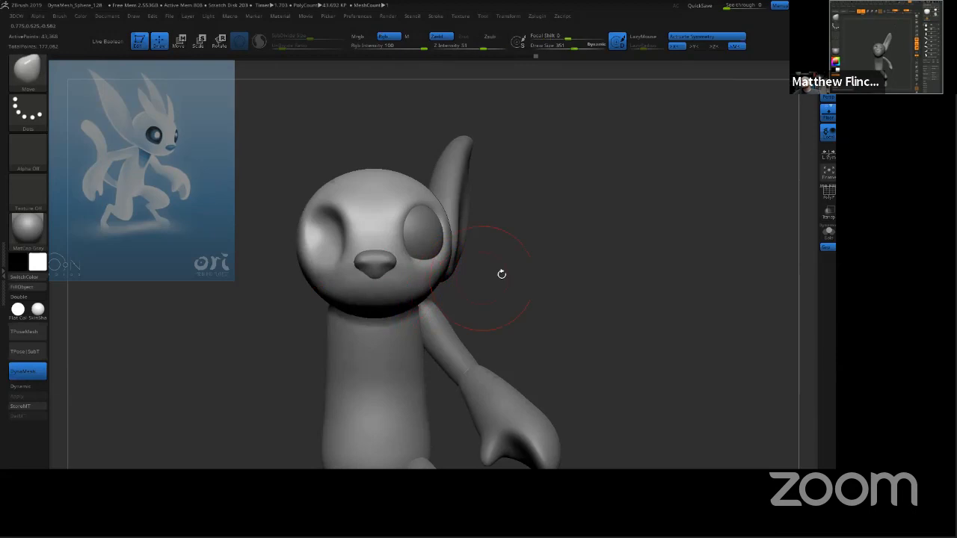
Step: Refine the lower cheek and jaw in side view with smaller brush sizes, smoothing the surface below the eye at draw size 185
{"action": "right_click_drag", "start_coordinate": [545, 267], "coordinate": [539, 225]}
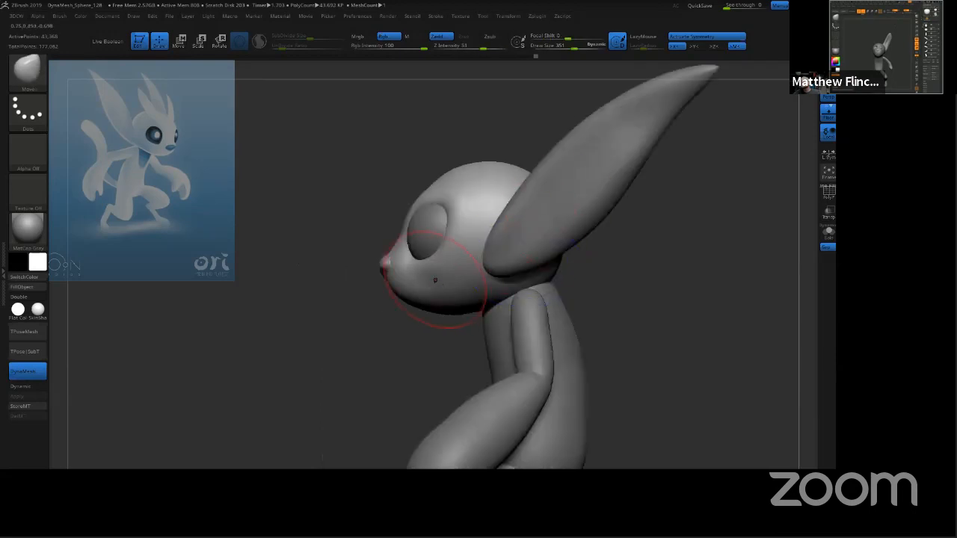
{"action": "key", "text": "s"}
{"action": "left_click_drag", "start_coordinate": [435, 280], "coordinate": [426, 280]}
{"action": "key", "text": "s"}
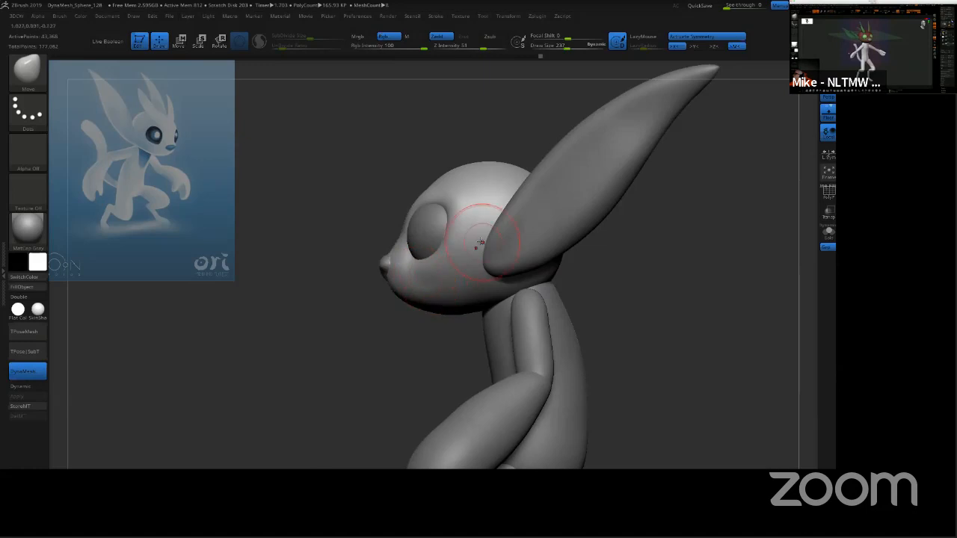
{"action": "right_click_drag", "start_coordinate": [470, 254], "coordinate": [474, 361], "text": "ctrl"}
{"action": "right_click_drag", "start_coordinate": [406, 292], "coordinate": [495, 277], "text": "alt"}
{"action": "key", "text": "s"}
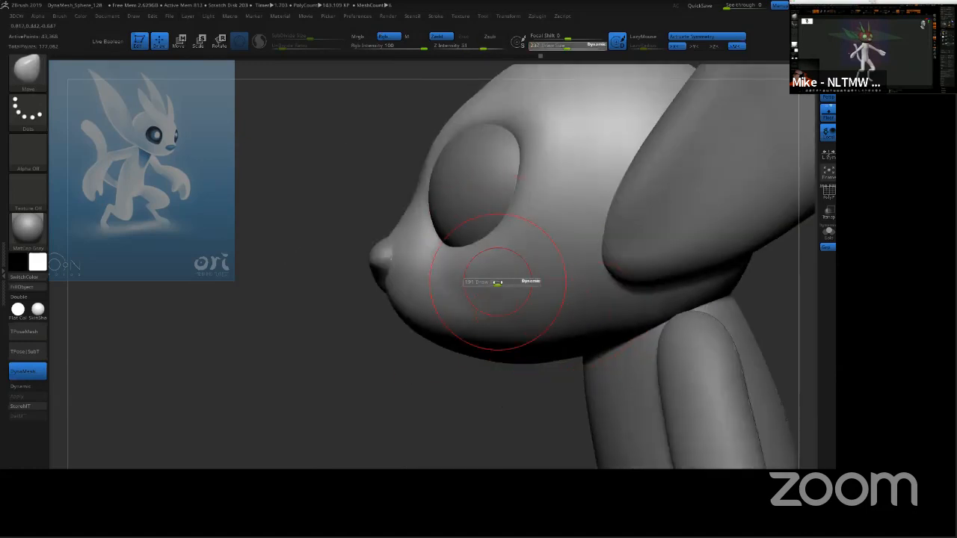
{"action": "mouse_move", "coordinate": [493, 278]}
{"action": "left_mouse_down"}
{"action": "mouse_move", "coordinate": [449, 295]}
{"action": "mouse_move", "coordinate": [516, 321]}
{"action": "left_mouse_up"}
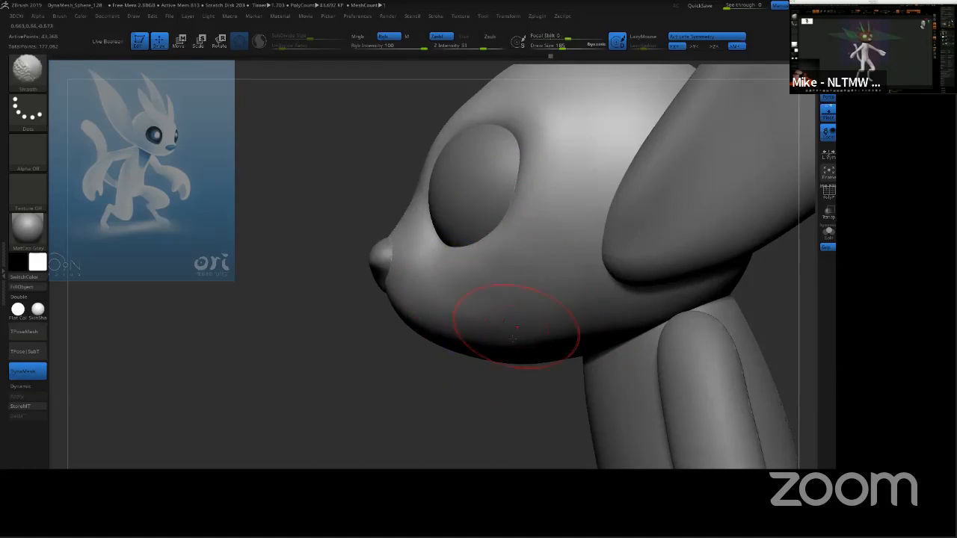
{"action": "left_click_drag", "start_coordinate": [500, 401], "coordinate": [696, 345]}
{"action": "mouse_move", "coordinate": [695, 353]}
{"action": "right_mouse_down", "text": "ctrl"}
{"action": "mouse_move", "coordinate": [712, 256]}
{"action": "mouse_move", "coordinate": [616, 246]}
{"action": "right_mouse_up", "text": "ctrl"}
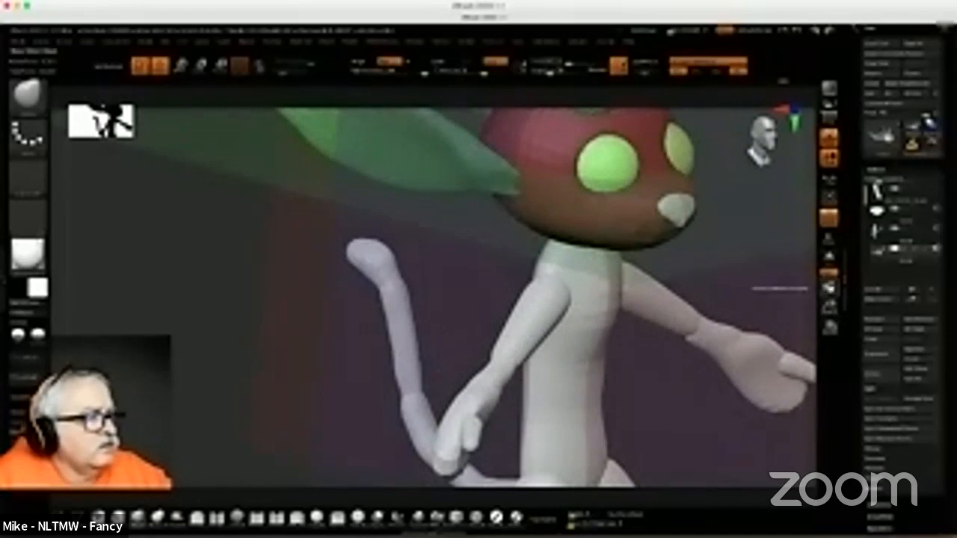
{"action": "left_click_drag", "start_coordinate": [829, 305], "coordinate": [780, 301]}
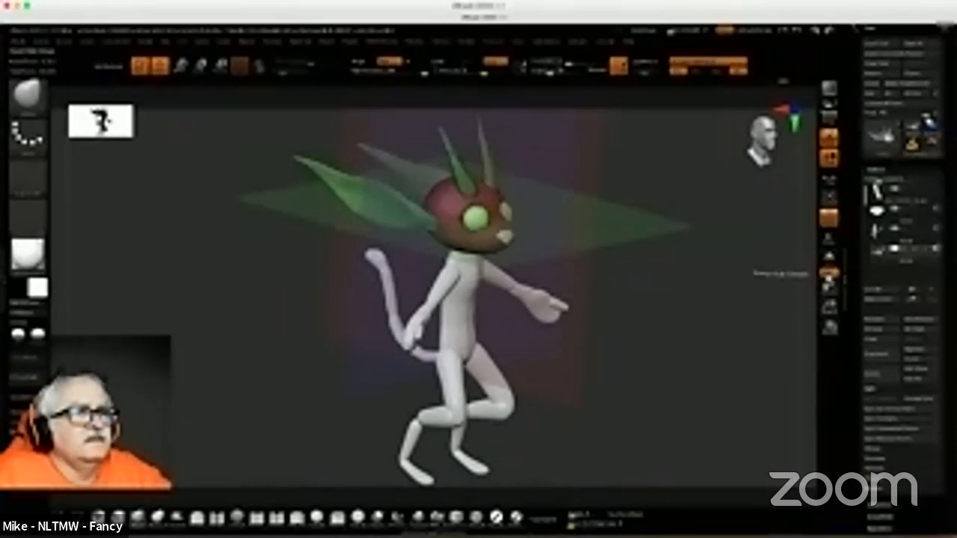
{"action": "left_click_drag", "start_coordinate": [828, 286], "coordinate": [851, 326]}
{"action": "left_click_drag", "start_coordinate": [829, 286], "coordinate": [797, 314]}
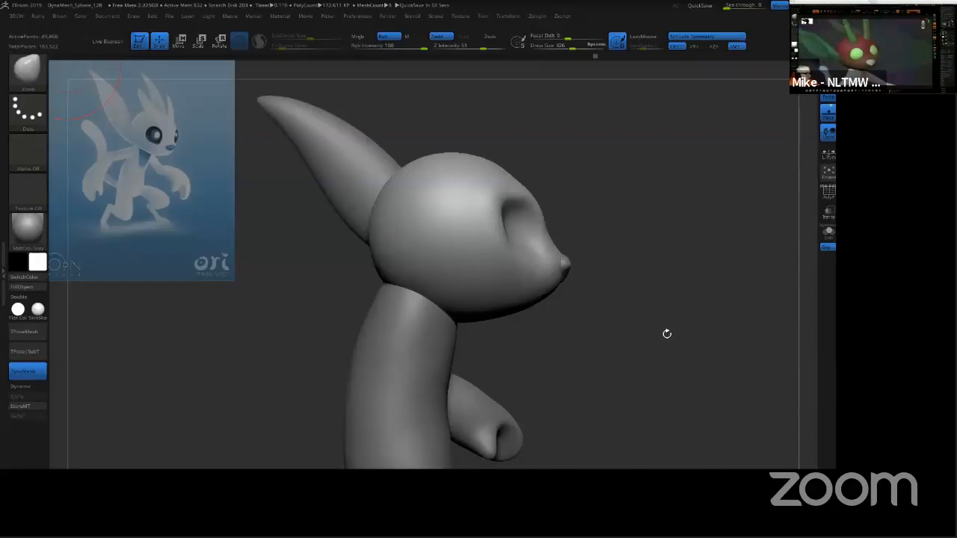
Step: Pull the back of the head slightly outward with the Move brush at draw size 467 and check the skull's shape from several angles
{"action": "key", "text": "s"}
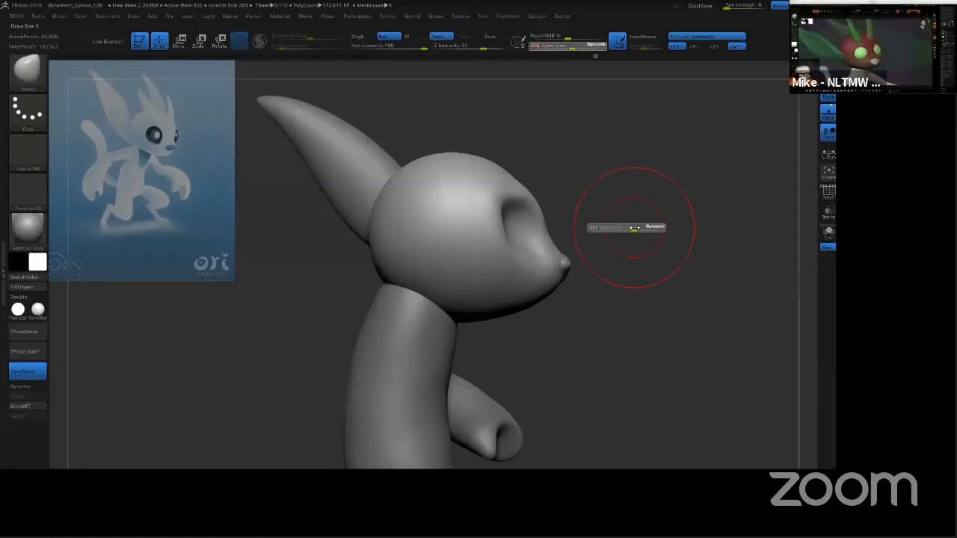
{"action": "left_click_drag", "start_coordinate": [631, 228], "coordinate": [639, 228]}
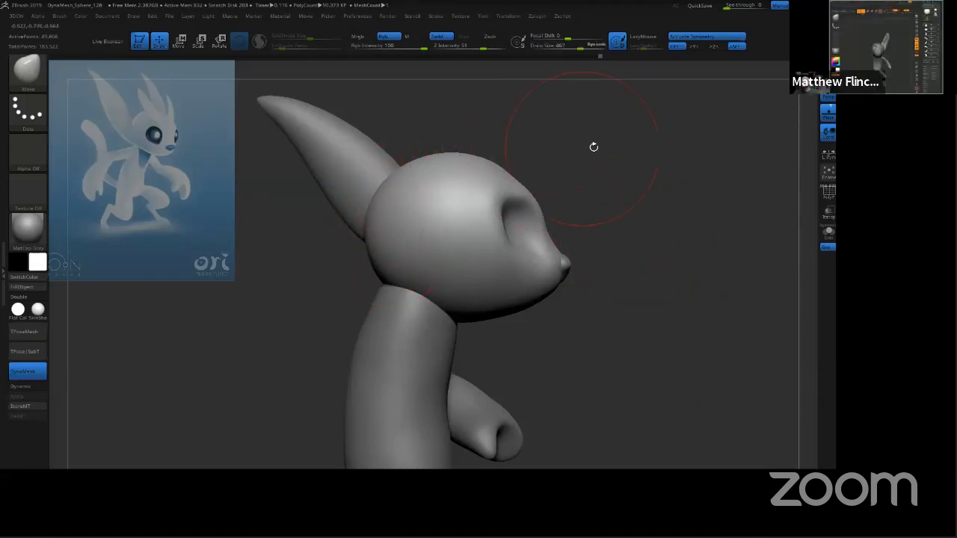
{"action": "left_click_drag", "start_coordinate": [594, 145], "coordinate": [616, 192]}
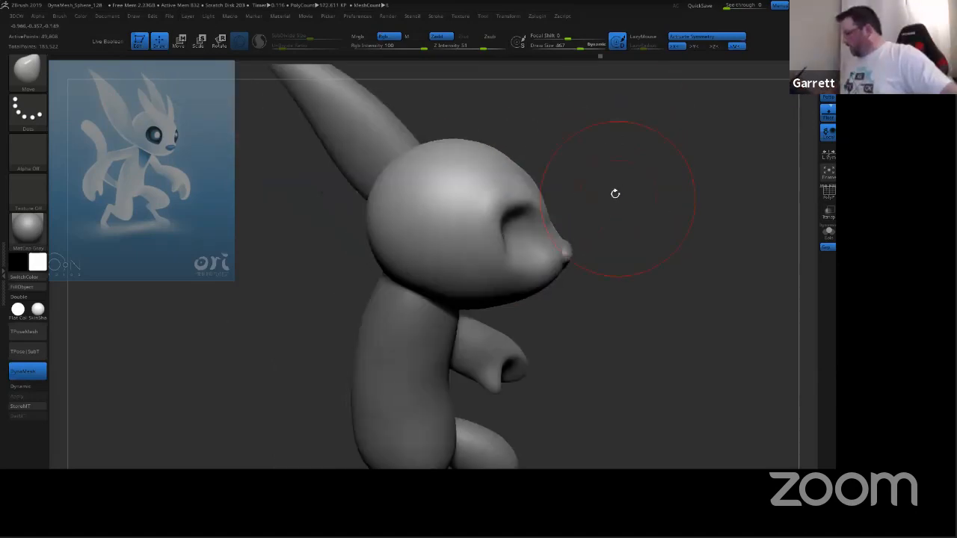
{"action": "left_click_drag", "start_coordinate": [611, 155], "coordinate": [598, 100]}
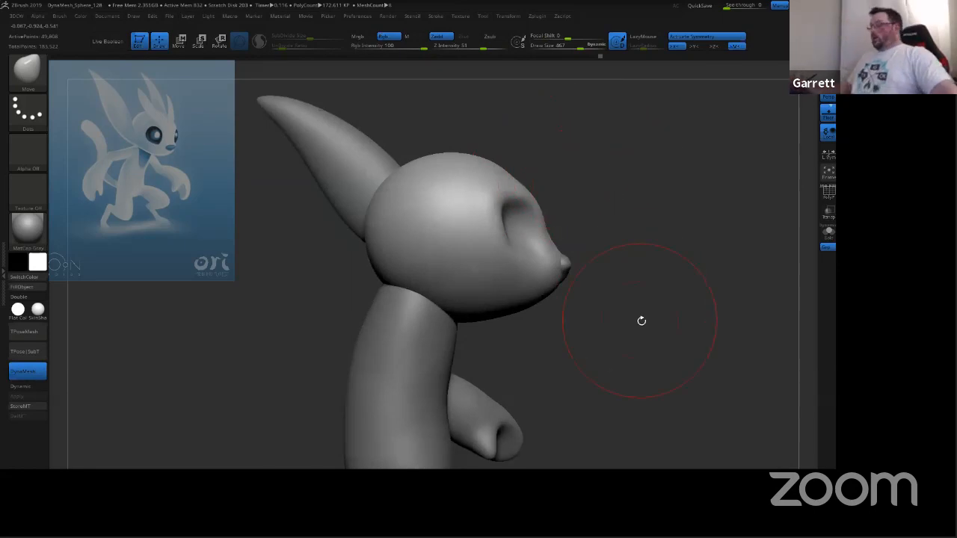
{"action": "left_click_drag", "start_coordinate": [657, 327], "coordinate": [697, 297]}
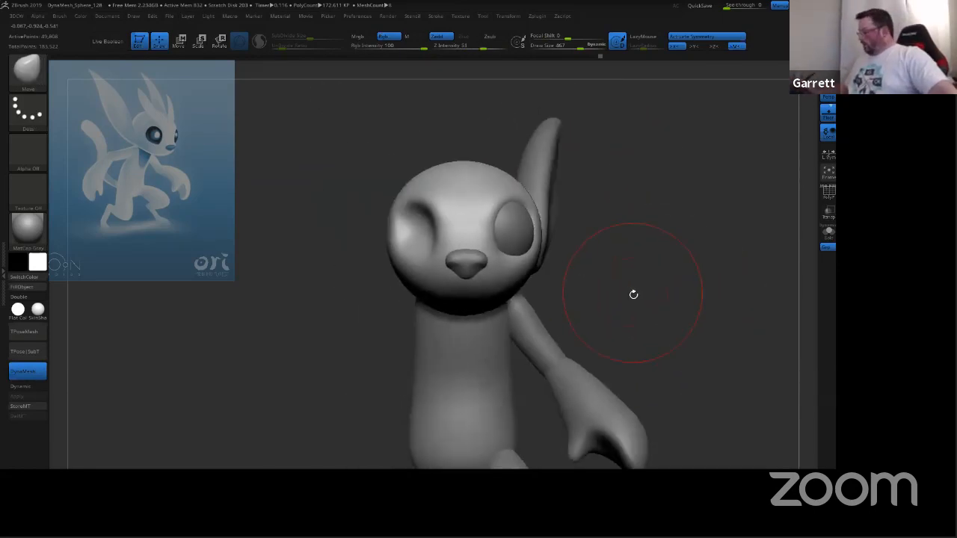
{"action": "mouse_move", "coordinate": [633, 294]}
{"action": "left_mouse_down"}
{"action": "mouse_move", "coordinate": [596, 312]}
{"action": "mouse_move", "coordinate": [641, 295]}
{"action": "left_mouse_up"}
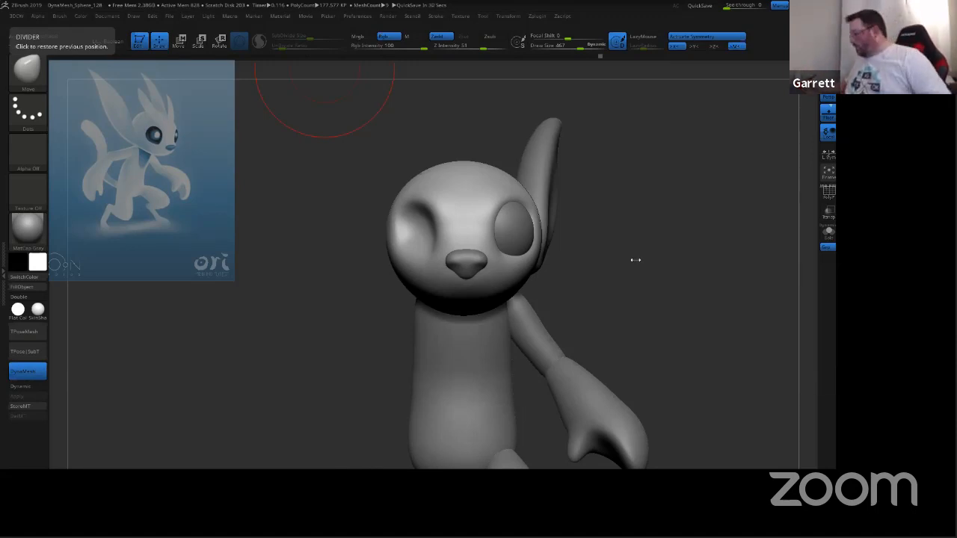
{"action": "mouse_move", "coordinate": [678, 310]}
{"action": "left_mouse_down"}
{"action": "mouse_move", "coordinate": [660, 238]}
{"action": "mouse_move", "coordinate": [523, 247]}
{"action": "left_mouse_up"}
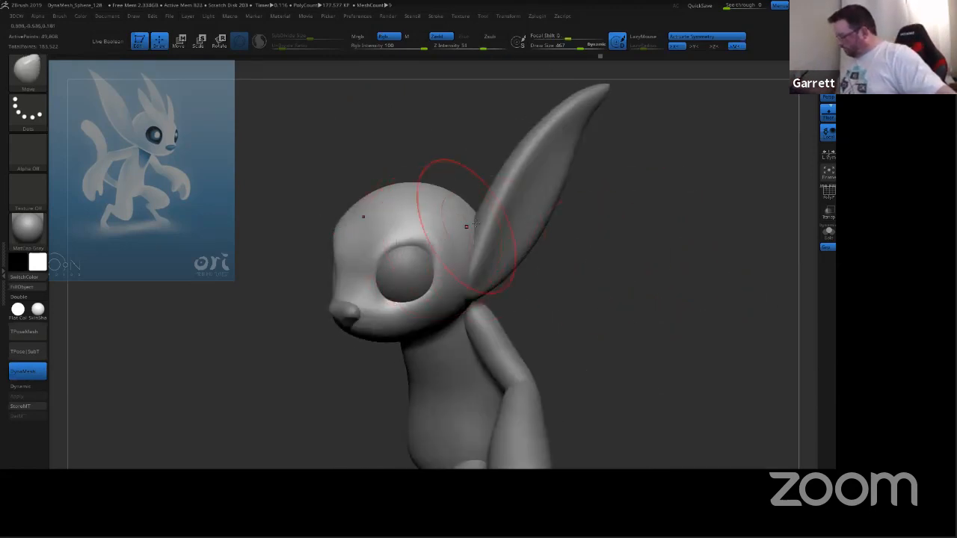
{"action": "mouse_move", "coordinate": [619, 282]}
{"action": "left_mouse_down"}
{"action": "mouse_move", "coordinate": [635, 274]}
{"action": "mouse_move", "coordinate": [570, 195]}
{"action": "left_mouse_up"}
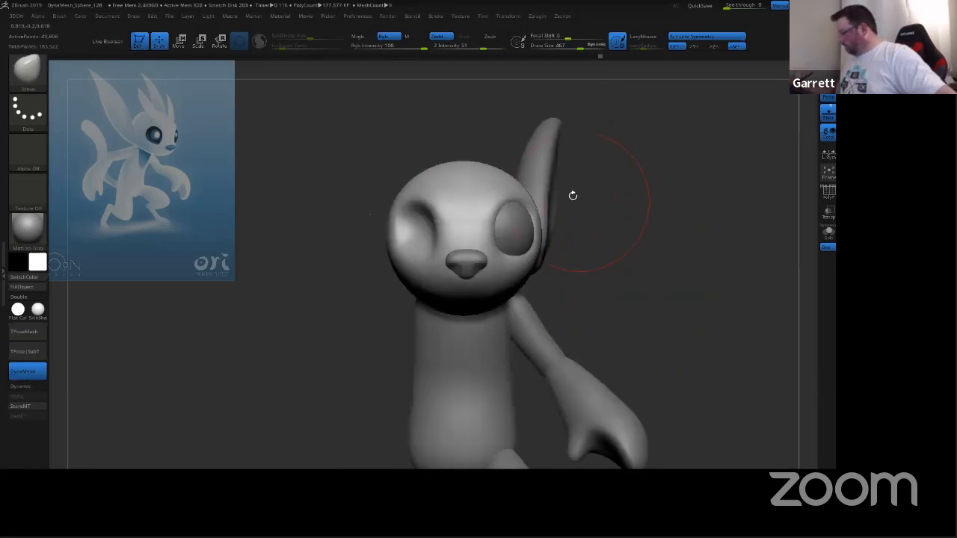
Step: Select the ear and tilt it outward from the side of the head with the transform gizmo
{"action": "left_click", "coordinate": [548, 176], "text": "alt"}
{"action": "left_click_drag", "start_coordinate": [661, 205], "coordinate": [610, 152]}
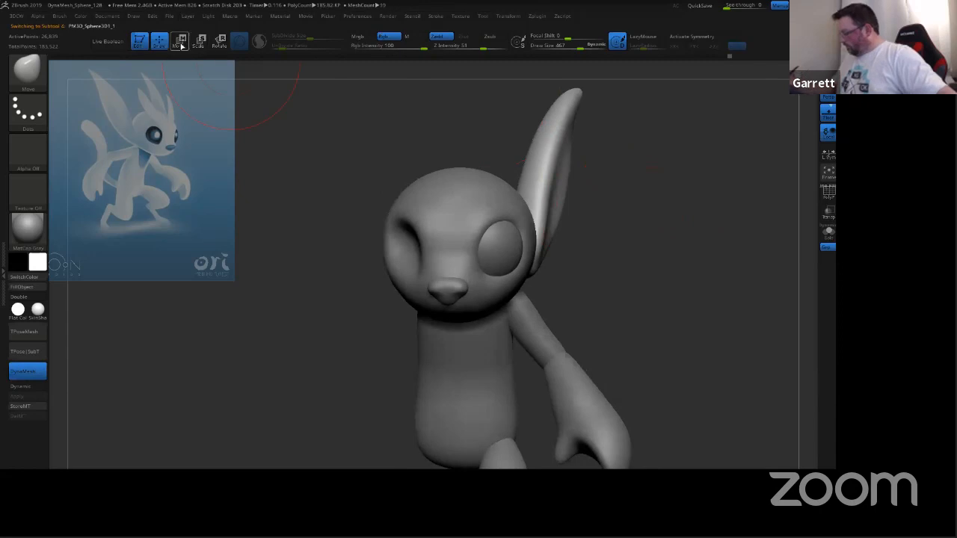
{"action": "left_click", "coordinate": [179, 43]}
{"action": "left_click_drag", "start_coordinate": [577, 197], "coordinate": [572, 203]}
{"action": "left_click_drag", "start_coordinate": [595, 139], "coordinate": [606, 137]}
{"action": "left_click_drag", "start_coordinate": [594, 197], "coordinate": [582, 207]}
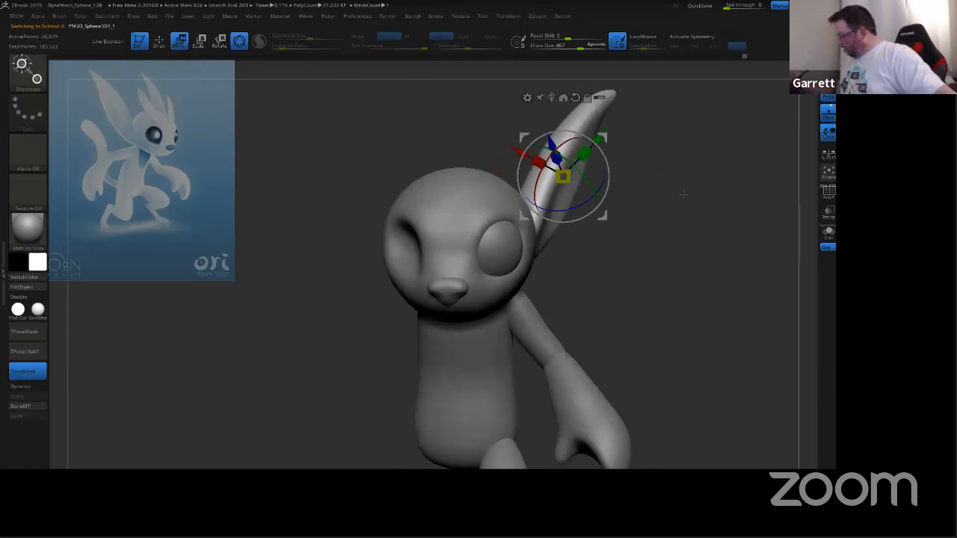
{"action": "mouse_move", "coordinate": [684, 197]}
{"action": "left_mouse_down", "text": "shift"}
{"action": "mouse_move", "coordinate": [657, 204]}
{"action": "mouse_move", "coordinate": [716, 187]}
{"action": "left_mouse_up", "text": "shift"}
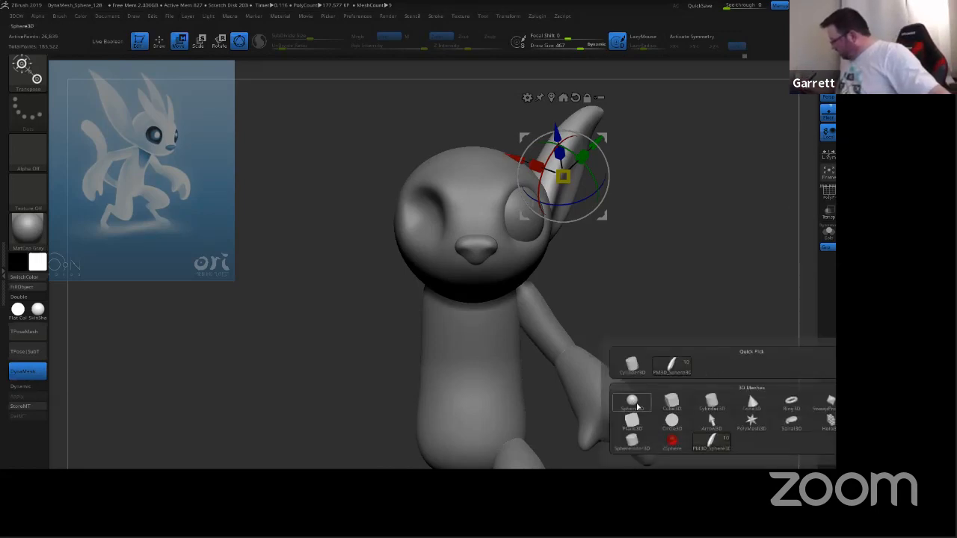
Step: Append a Sphere3D as a new subtool and place it in front of the forehead as an upright, narrow ellipsoid
{"action": "left_click", "coordinate": [634, 402]}
{"action": "left_click_drag", "start_coordinate": [671, 301], "coordinate": [740, 302], "text": "shift"}
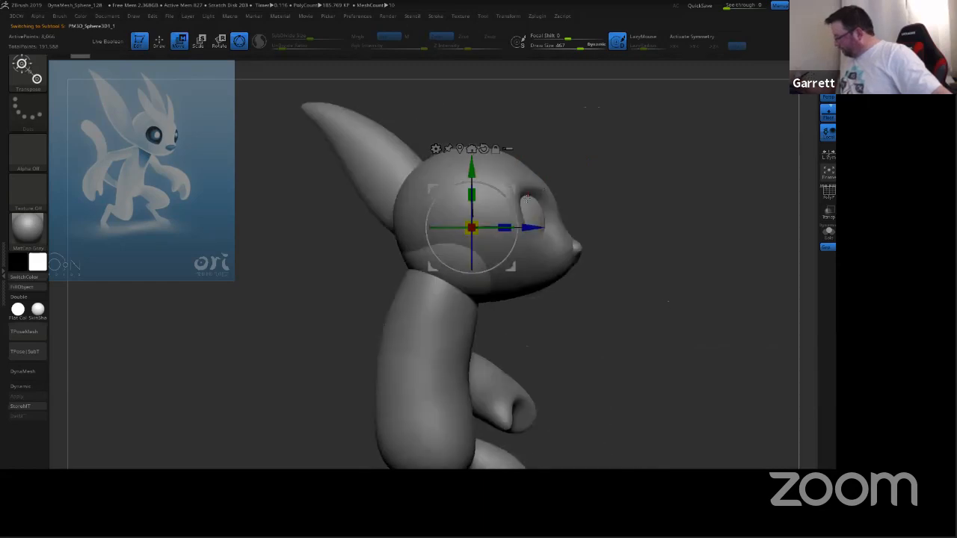
{"action": "left_click_drag", "start_coordinate": [539, 224], "coordinate": [622, 224]}
{"action": "left_click_drag", "start_coordinate": [557, 168], "coordinate": [534, 192]}
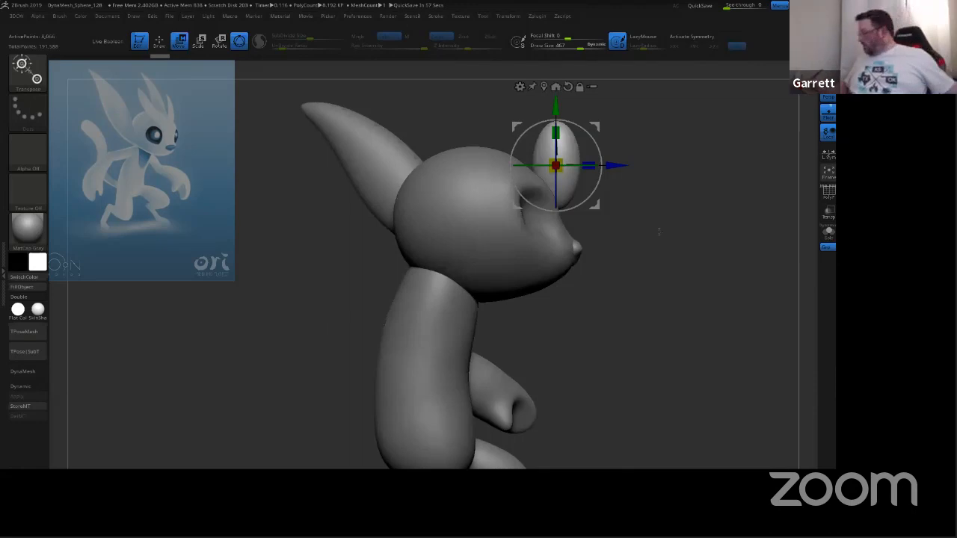
Step: Narrow the new ellipsoid's width in front view and tilt it back to follow the forehead's slope
{"action": "left_click_drag", "start_coordinate": [670, 289], "coordinate": [580, 295]}
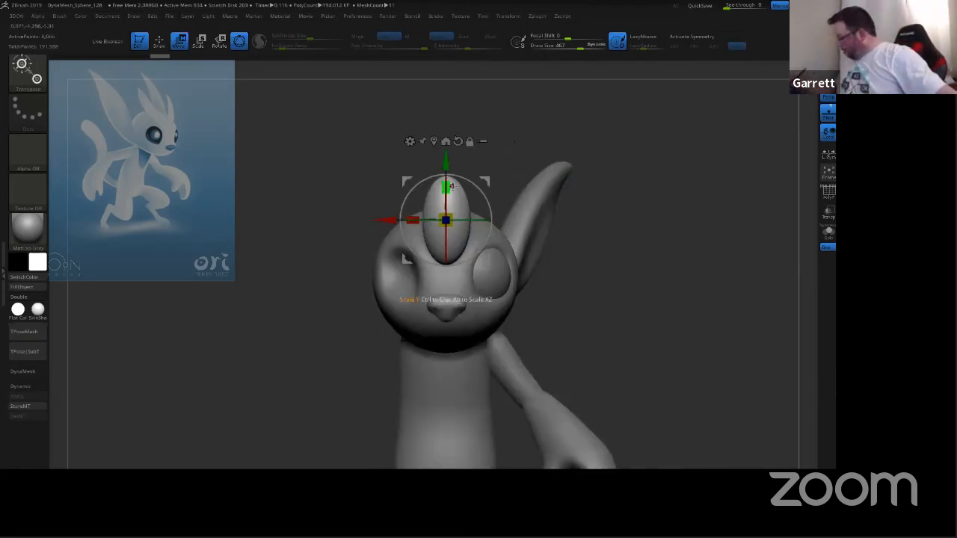
{"action": "left_click_drag", "start_coordinate": [447, 187], "coordinate": [447, 173]}
{"action": "left_click_drag", "start_coordinate": [453, 212], "coordinate": [447, 220]}
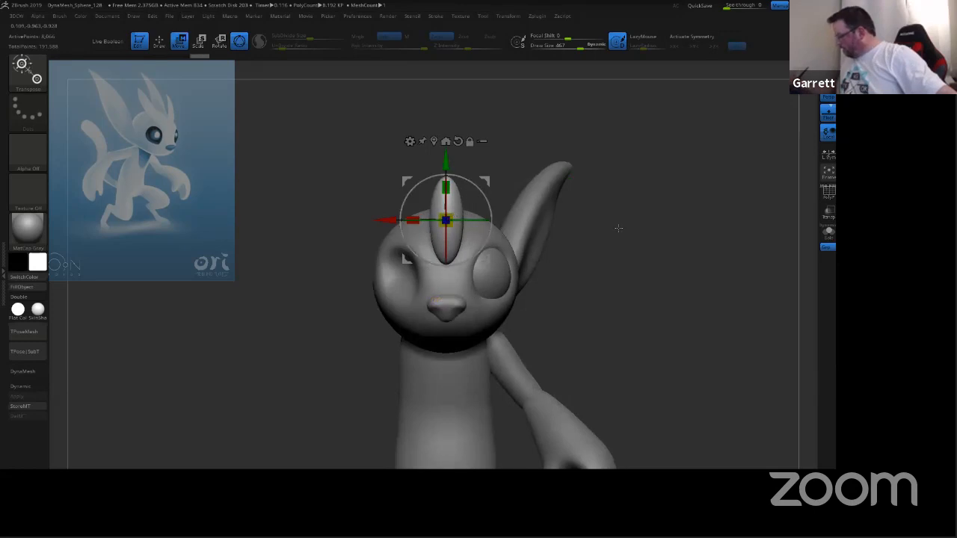
{"action": "left_click_drag", "start_coordinate": [618, 227], "coordinate": [551, 210]}
{"action": "left_click_drag", "start_coordinate": [490, 220], "coordinate": [563, 134]}
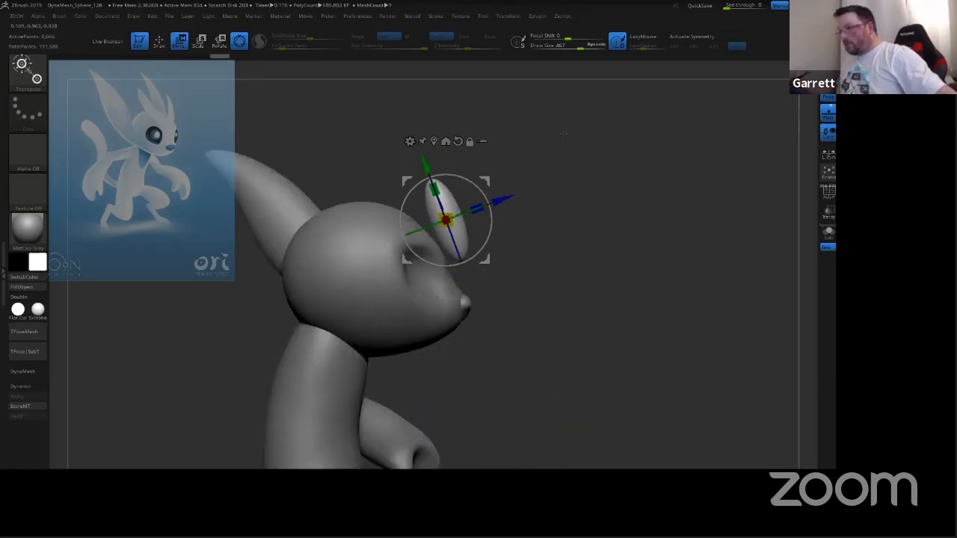
{"action": "mouse_move", "coordinate": [592, 221]}
{"action": "left_mouse_down"}
{"action": "mouse_move", "coordinate": [576, 234]}
{"action": "mouse_move", "coordinate": [591, 225]}
{"action": "left_mouse_up"}
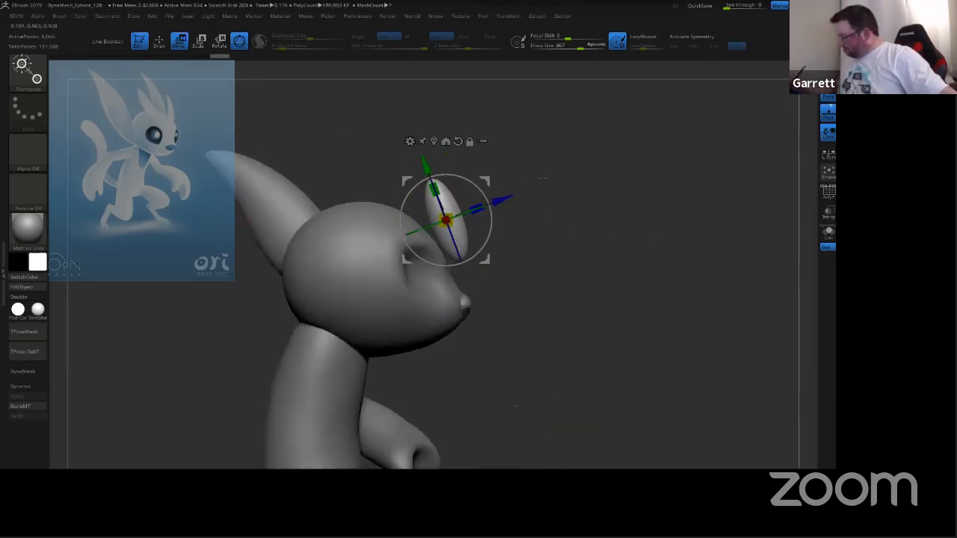
Step: Bend the ellipsoid into a curved horn shape with the Move brush at draw size 467, smoothing its upper end
{"action": "left_click", "coordinate": [160, 41]}
{"action": "right_click_drag", "start_coordinate": [516, 173], "coordinate": [516, 239], "text": "ctrl"}
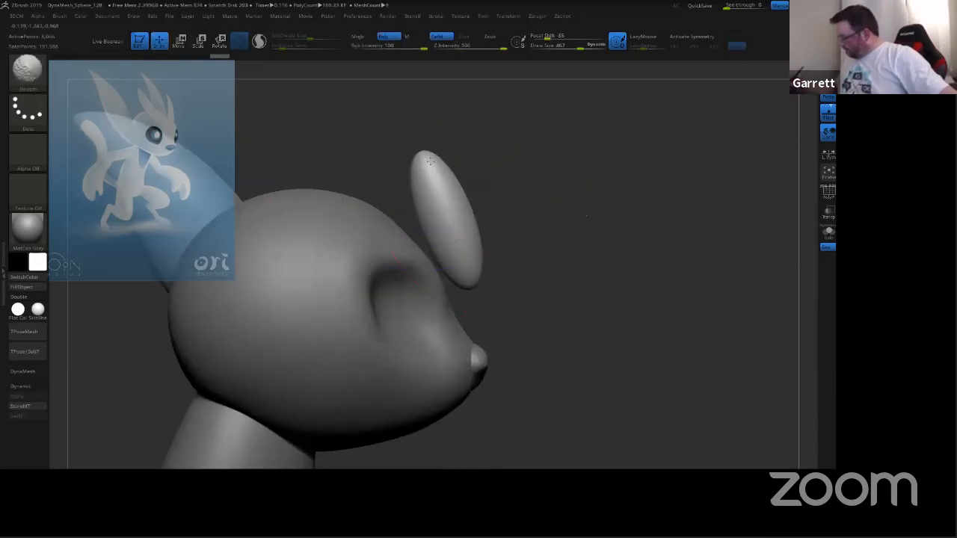
{"action": "mouse_move", "coordinate": [430, 161]}
{"action": "left_mouse_down", "text": "shift"}
{"action": "mouse_move", "coordinate": [440, 187]}
{"action": "mouse_move", "coordinate": [432, 140]}
{"action": "mouse_move", "coordinate": [448, 181]}
{"action": "left_mouse_up", "text": "shift"}
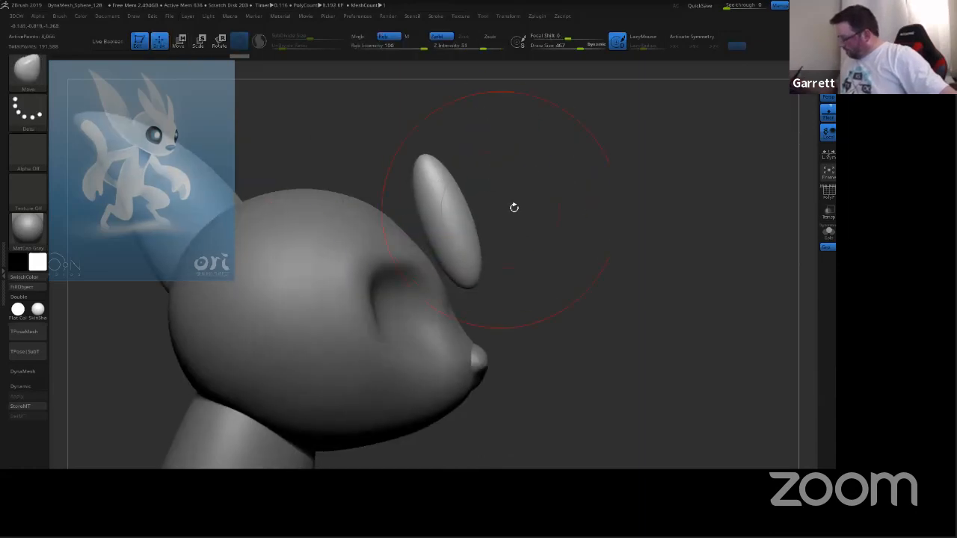
{"action": "mouse_move", "coordinate": [553, 211]}
{"action": "left_mouse_down", "text": "shift"}
{"action": "mouse_move", "coordinate": [448, 214]}
{"action": "mouse_move", "coordinate": [455, 187]}
{"action": "mouse_move", "coordinate": [479, 207]}
{"action": "mouse_move", "coordinate": [479, 190]}
{"action": "left_mouse_up", "text": "shift"}
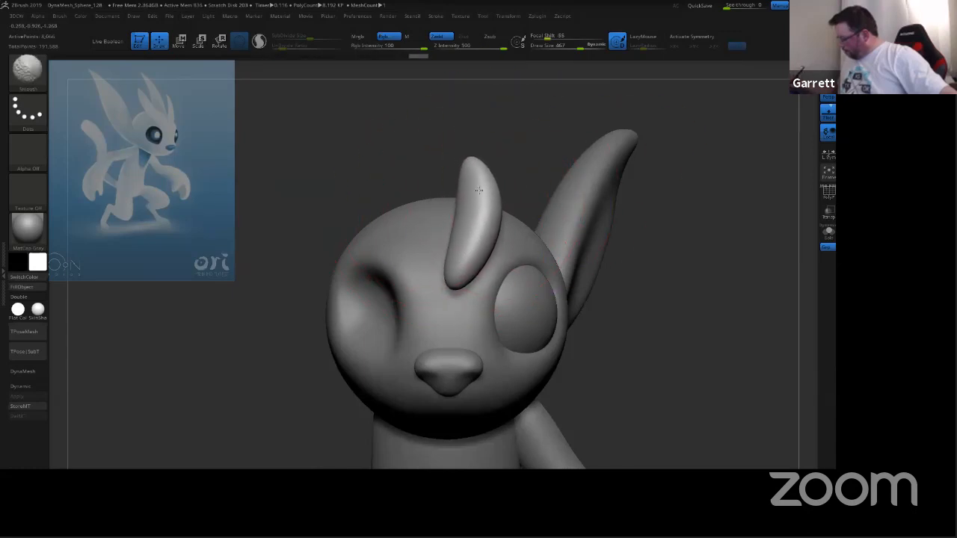
Step: Reposition the forehead horn with the transform gizmo, thin its depth and bring it closer to the head in side view
{"action": "key", "text": "w"}
{"action": "key", "text": "y"}
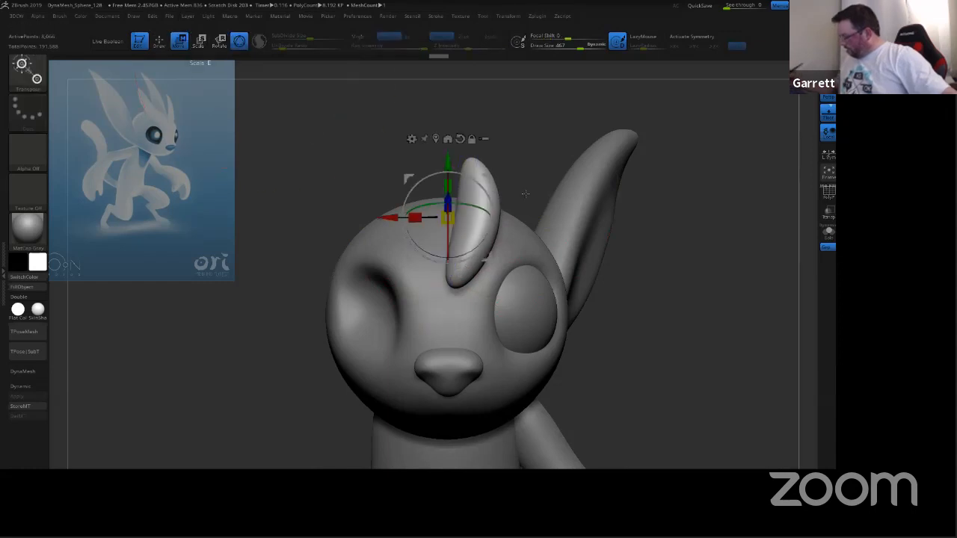
{"action": "left_click_drag", "start_coordinate": [494, 210], "coordinate": [493, 225]}
{"action": "left_click_drag", "start_coordinate": [388, 210], "coordinate": [409, 213]}
{"action": "left_click_drag", "start_coordinate": [688, 254], "coordinate": [755, 253], "text": "shift"}
{"action": "left_click_drag", "start_coordinate": [497, 207], "coordinate": [487, 210]}
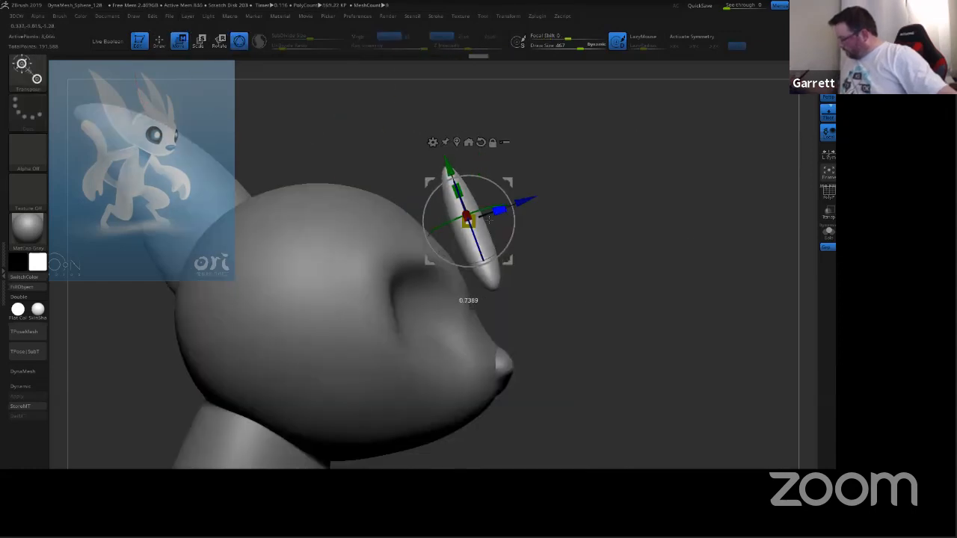
{"action": "left_click_drag", "start_coordinate": [550, 190], "coordinate": [528, 198]}
{"action": "left_click_drag", "start_coordinate": [627, 182], "coordinate": [628, 138], "text": "shift"}
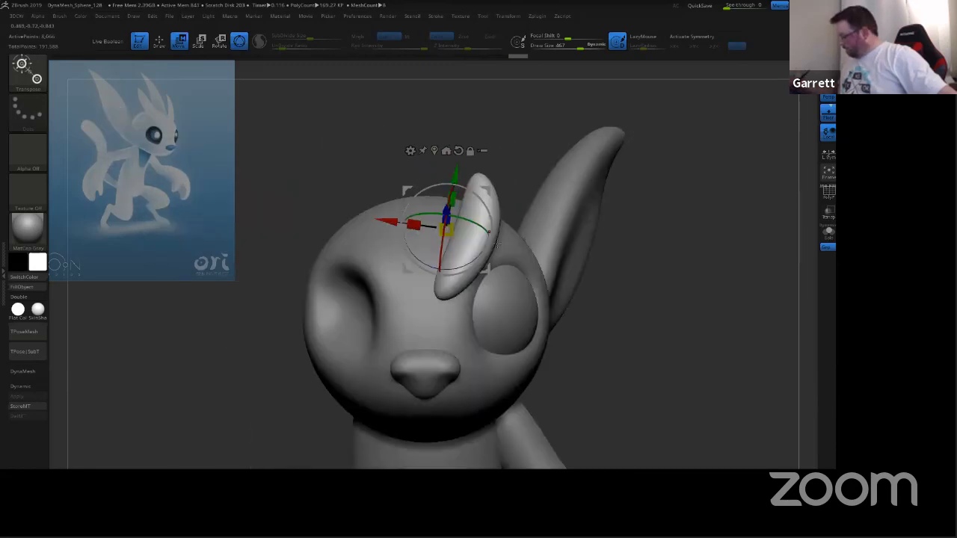
Step: Taper the horn to a narrower upper end and a fuller base with a smaller Move brush, smoothing its tip
{"action": "left_click", "coordinate": [158, 43]}
{"action": "key", "text": "s"}
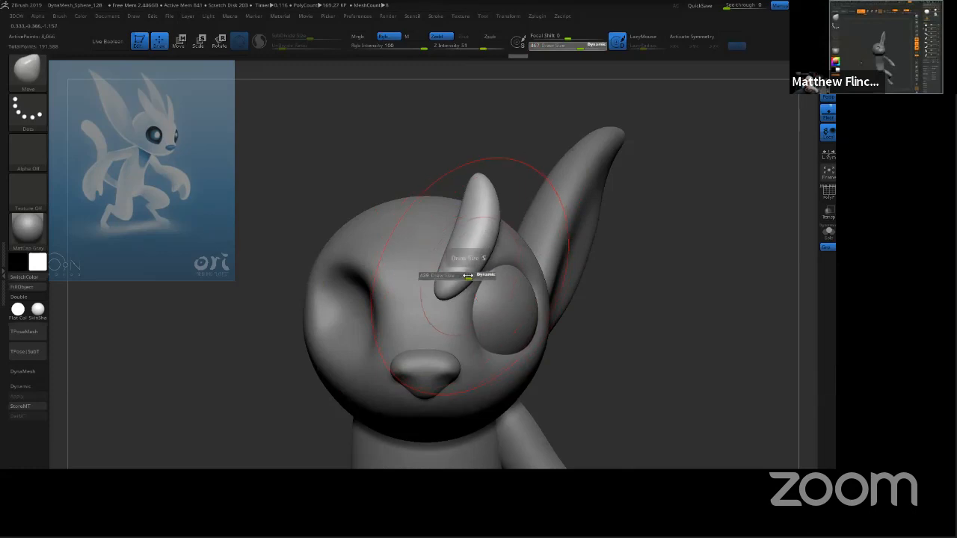
{"action": "left_click_drag", "start_coordinate": [470, 276], "coordinate": [461, 284]}
{"action": "key", "text": "s"}
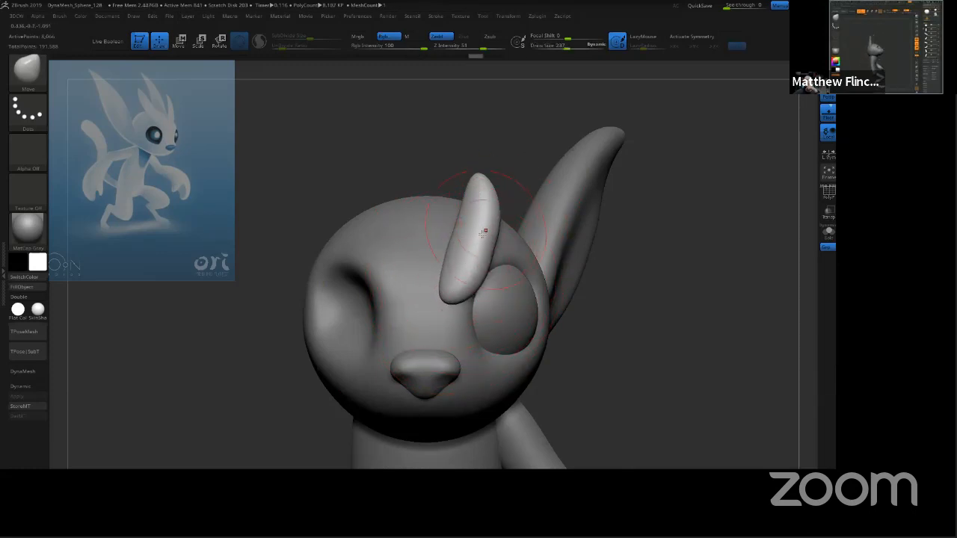
{"action": "mouse_move", "coordinate": [459, 273]}
{"action": "left_mouse_down"}
{"action": "mouse_move", "coordinate": [460, 297]}
{"action": "mouse_move", "coordinate": [455, 260]}
{"action": "left_mouse_up"}
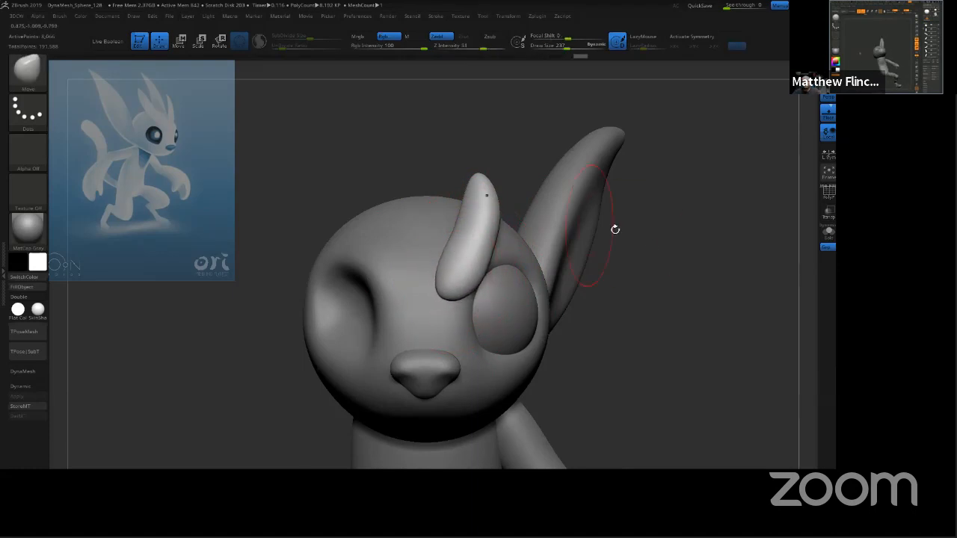
{"action": "left_click_drag", "start_coordinate": [681, 269], "coordinate": [714, 286]}
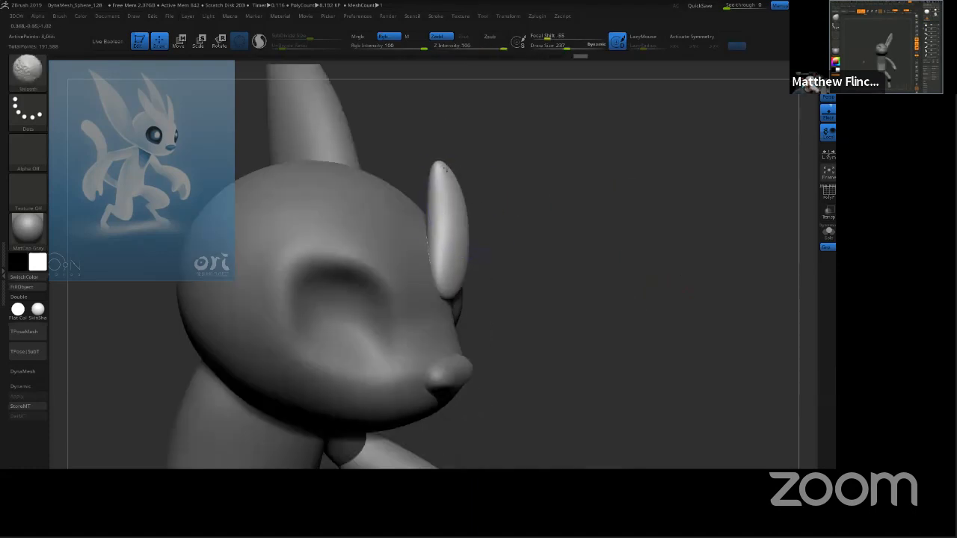
{"action": "mouse_move", "coordinate": [576, 192]}
{"action": "left_mouse_down"}
{"action": "mouse_move", "coordinate": [459, 173]}
{"action": "mouse_move", "coordinate": [473, 180]}
{"action": "mouse_move", "coordinate": [462, 208]}
{"action": "left_mouse_up"}
{"action": "mouse_move", "coordinate": [460, 154]}
{"action": "left_mouse_down", "text": "shift"}
{"action": "mouse_move", "coordinate": [463, 196]}
{"action": "mouse_move", "coordinate": [472, 166]}
{"action": "left_mouse_up", "text": "shift"}
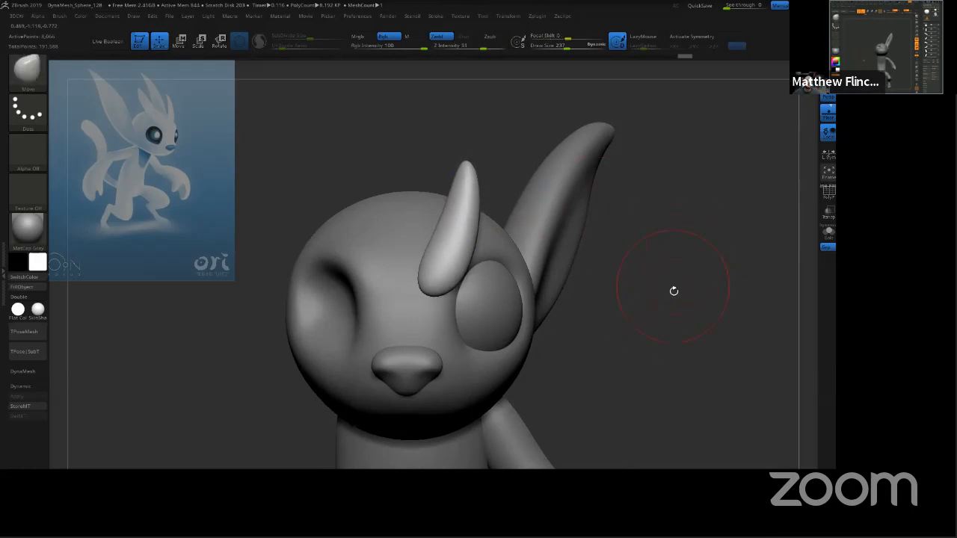
Step: Adjust the horn's placement in side view with the transform gizmo, setting its base against the forehead
{"action": "left_click_drag", "start_coordinate": [670, 306], "coordinate": [346, 79]}
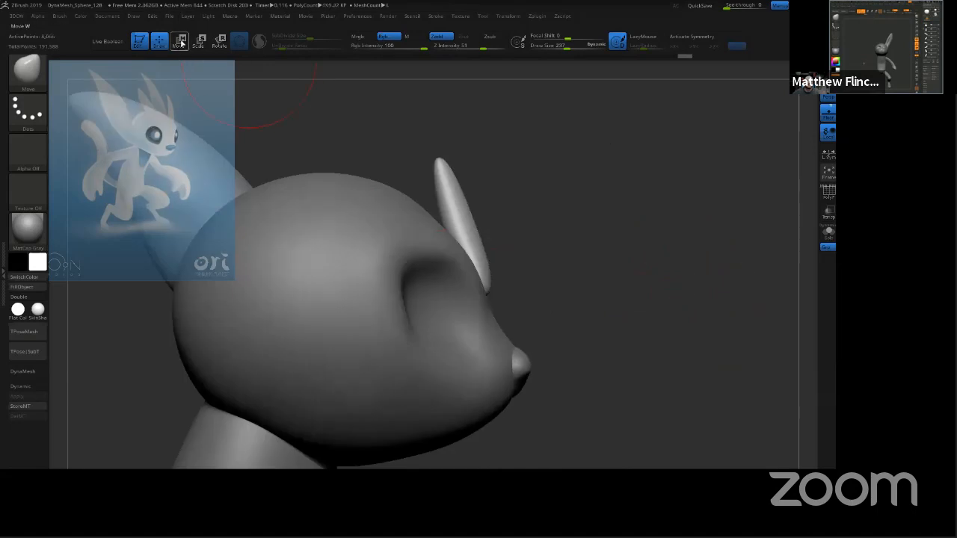
{"action": "key", "text": "w"}
{"action": "left_click_drag", "start_coordinate": [505, 200], "coordinate": [513, 203]}
{"action": "left_click_drag", "start_coordinate": [658, 217], "coordinate": [604, 147]}
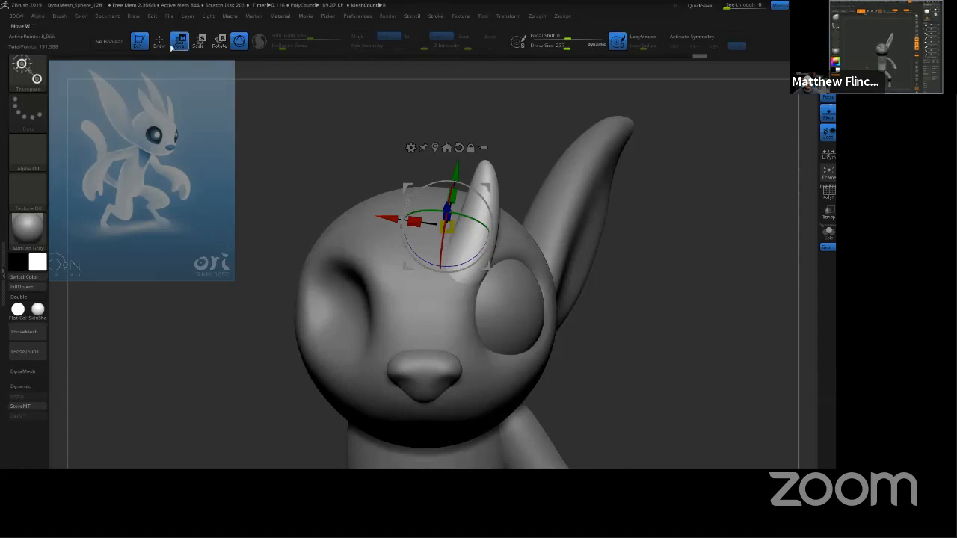
Step: Curve the horn's outer edge and pull its tip into a sharper point with the Move brush, smoothing the surface
{"action": "key", "text": "q"}
{"action": "key", "text": "s"}
{"action": "left_click_drag", "start_coordinate": [484, 225], "coordinate": [485, 213]}
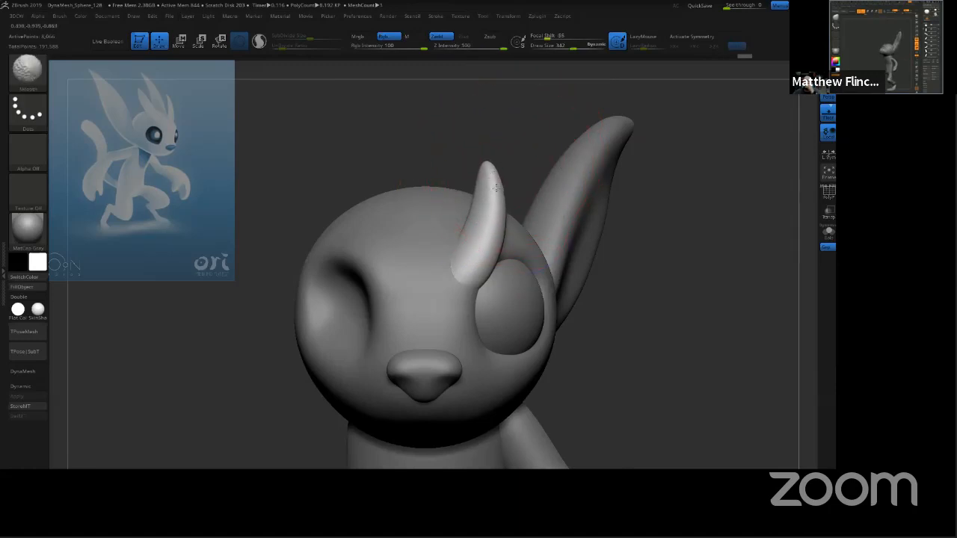
{"action": "key", "text": "s"}
{"action": "left_click_drag", "start_coordinate": [495, 175], "coordinate": [489, 173]}
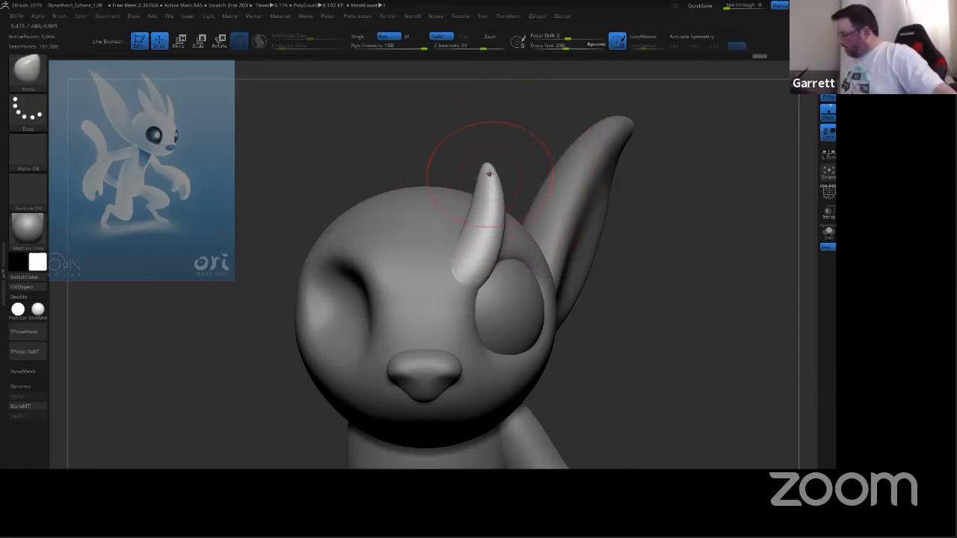
{"action": "key", "text": "shift"}
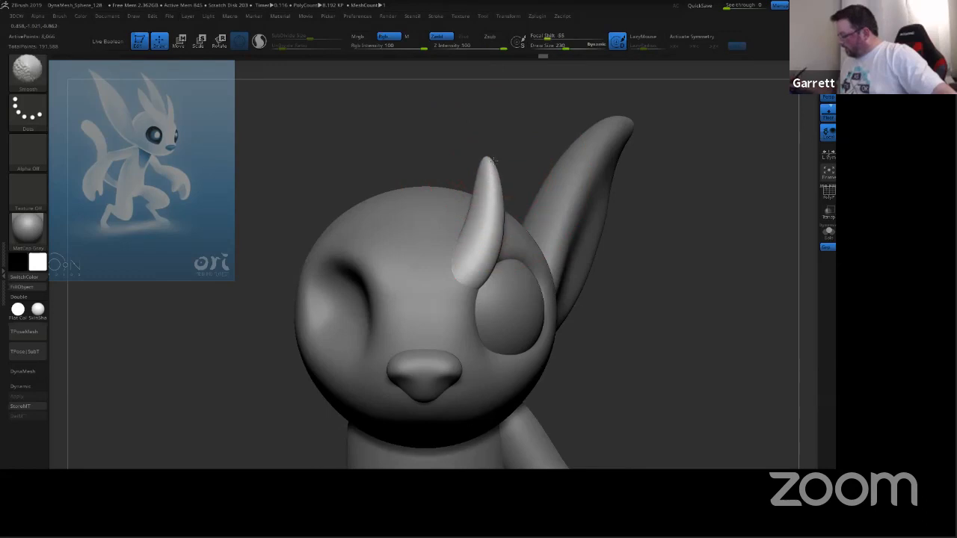
{"action": "left_click_drag", "start_coordinate": [495, 199], "coordinate": [504, 195]}
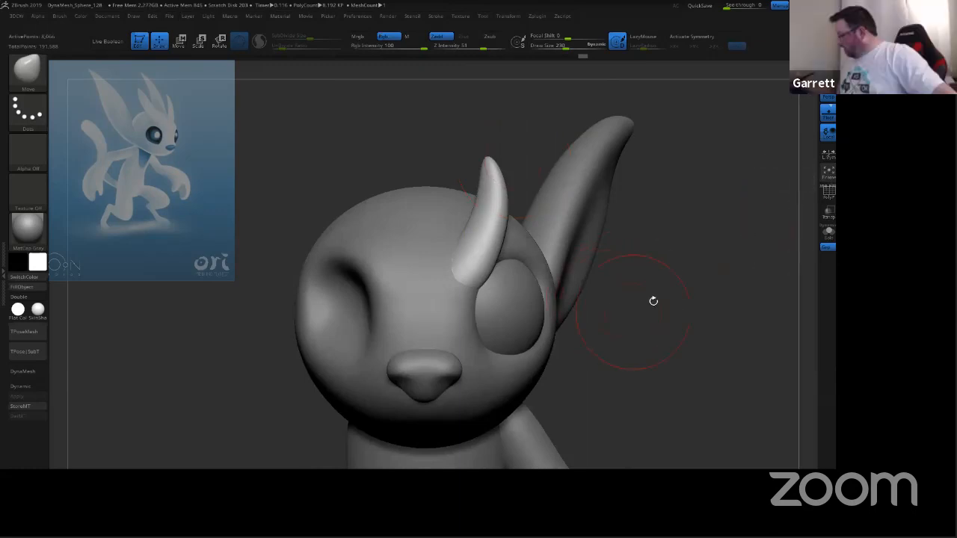
Step: Move the horn with the transform gizmo and tilt it further back along the forehead in side view
{"action": "key", "text": "f"}
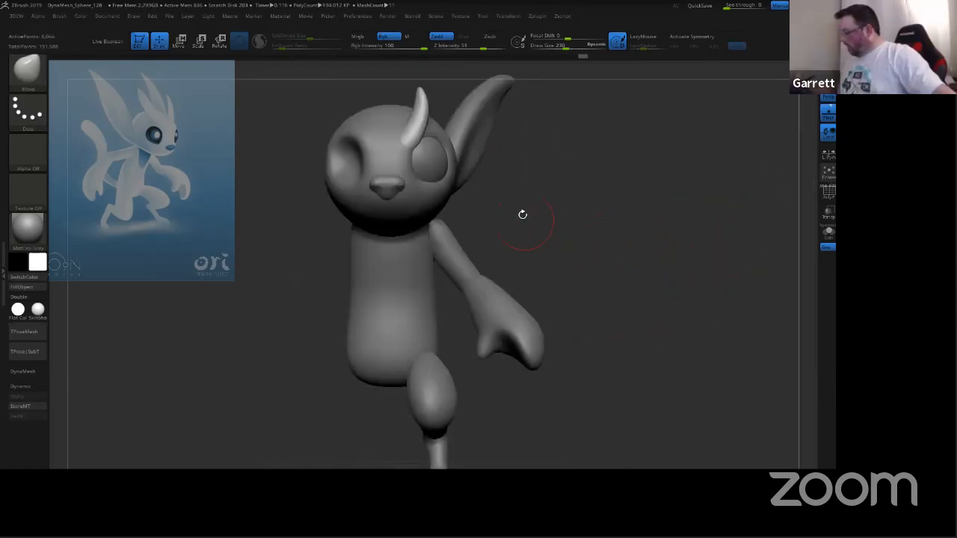
{"action": "mouse_move", "coordinate": [532, 154]}
{"action": "right_mouse_down", "text": "alt"}
{"action": "mouse_move", "coordinate": [575, 235]}
{"action": "mouse_move", "coordinate": [590, 228]}
{"action": "mouse_move", "coordinate": [609, 259]}
{"action": "right_mouse_up", "text": "alt"}
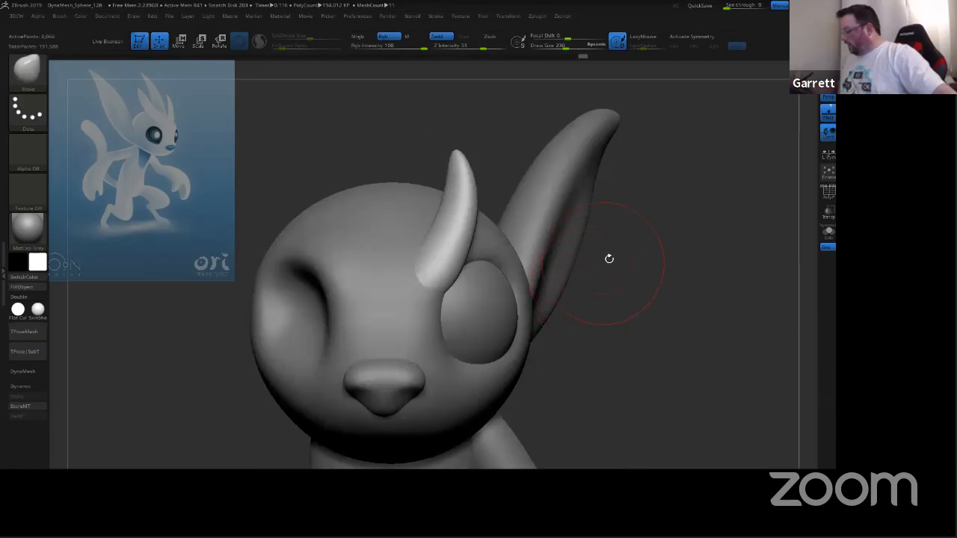
{"action": "left_click_drag", "start_coordinate": [609, 259], "coordinate": [609, 213]}
{"action": "left_click", "coordinate": [181, 42]}
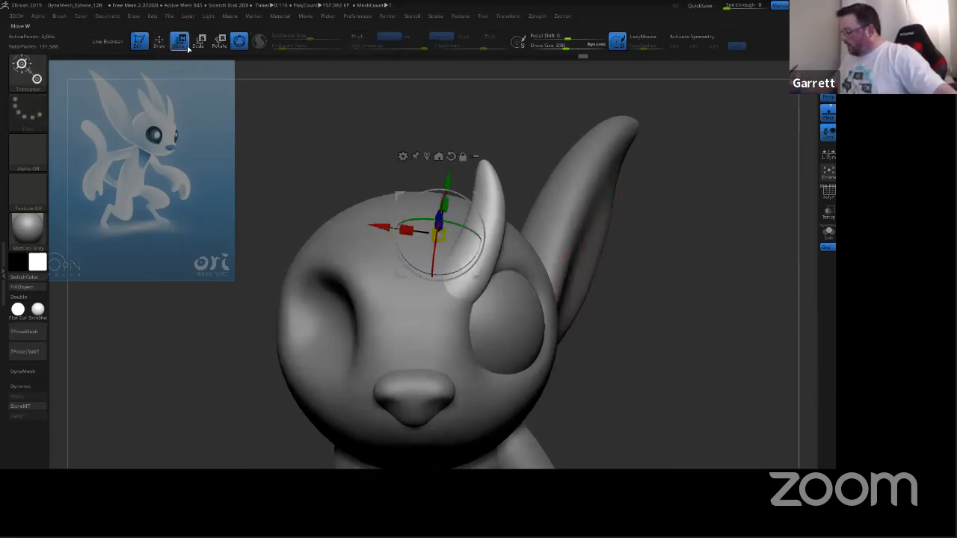
{"action": "left_click_drag", "start_coordinate": [463, 261], "coordinate": [483, 176]}
{"action": "left_click_drag", "start_coordinate": [692, 254], "coordinate": [532, 166]}
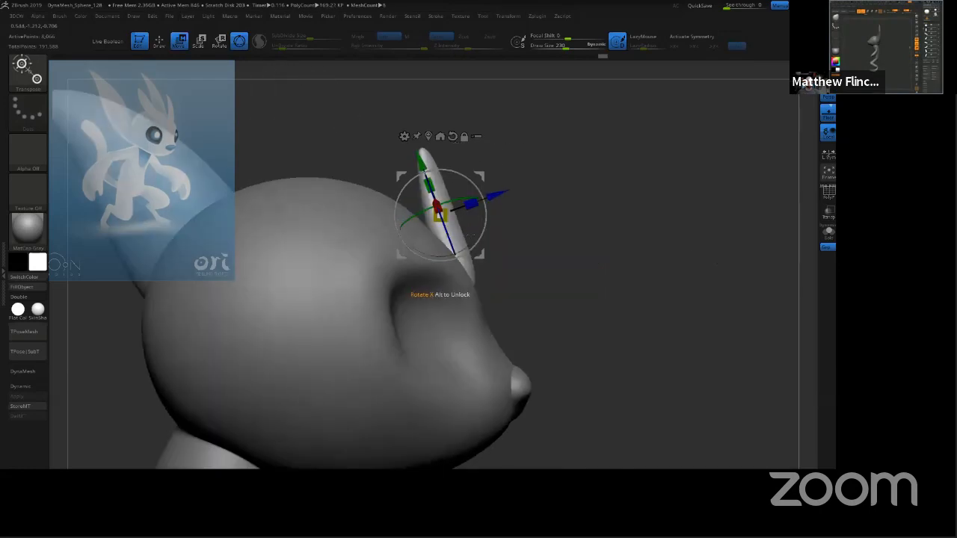
{"action": "left_click_drag", "start_coordinate": [491, 193], "coordinate": [480, 191]}
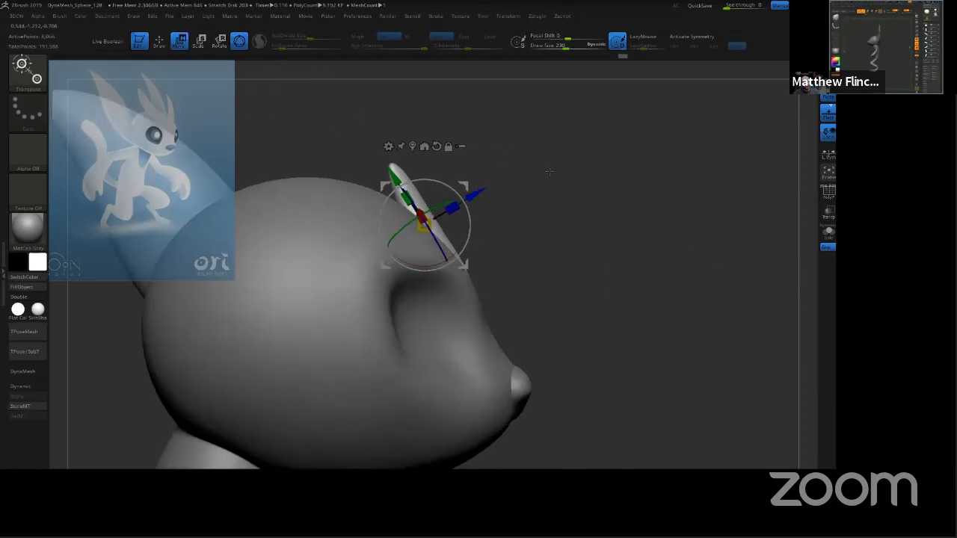
Step: Rotate and shift the horn so its base angles toward the middle of the forehead above the eye
{"action": "left_click_drag", "start_coordinate": [635, 187], "coordinate": [556, 165]}
{"action": "left_click_drag", "start_coordinate": [424, 226], "coordinate": [435, 221]}
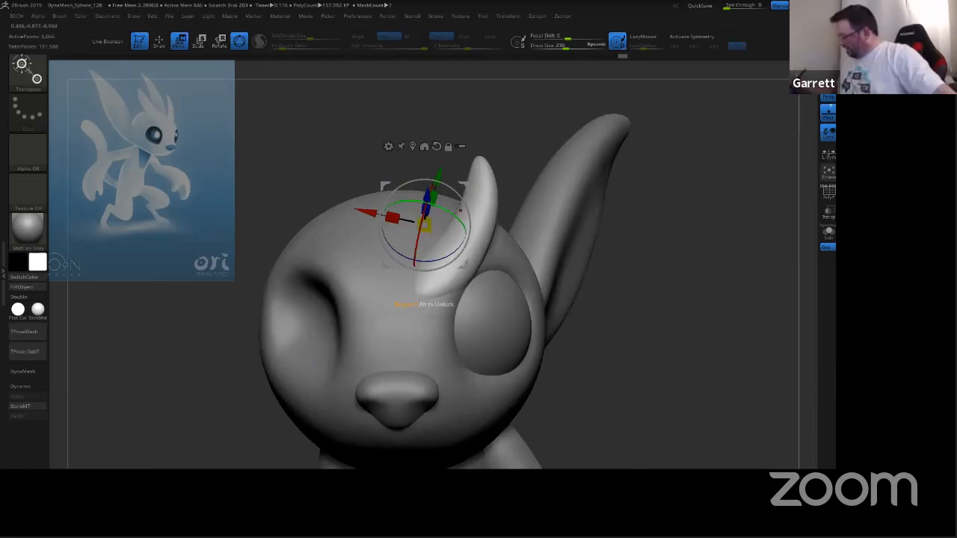
{"action": "left_click_drag", "start_coordinate": [467, 184], "coordinate": [459, 173]}
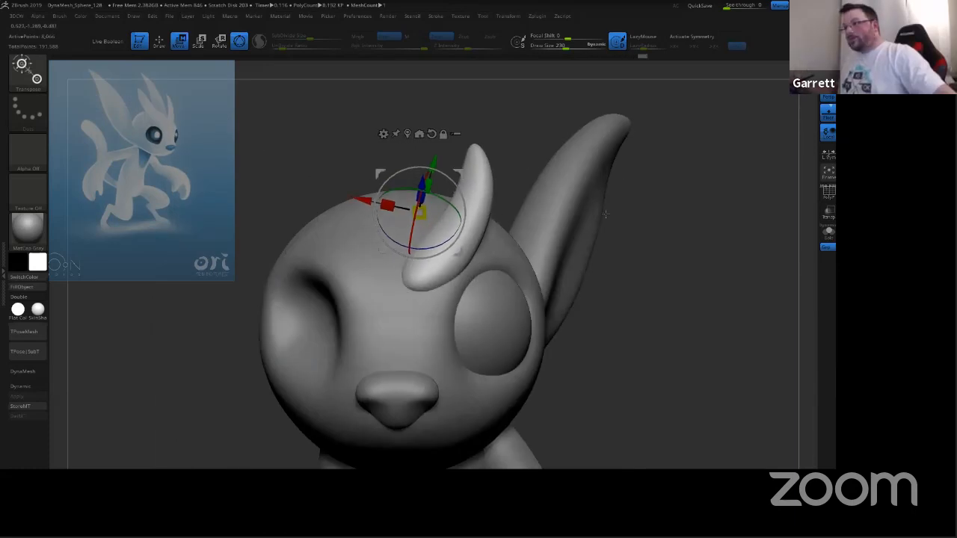
Step: Slim the horn's curved outer edge with the Move brush and smooth its tip, checking the shape from several angles
{"action": "left_click", "coordinate": [156, 48]}
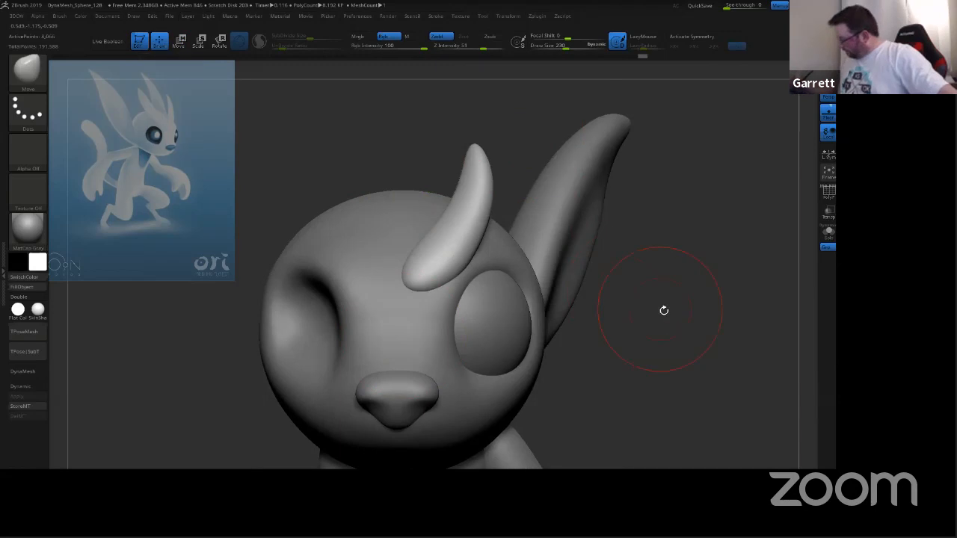
{"action": "left_click_drag", "start_coordinate": [664, 310], "coordinate": [724, 309]}
{"action": "left_click_drag", "start_coordinate": [536, 274], "coordinate": [575, 291]}
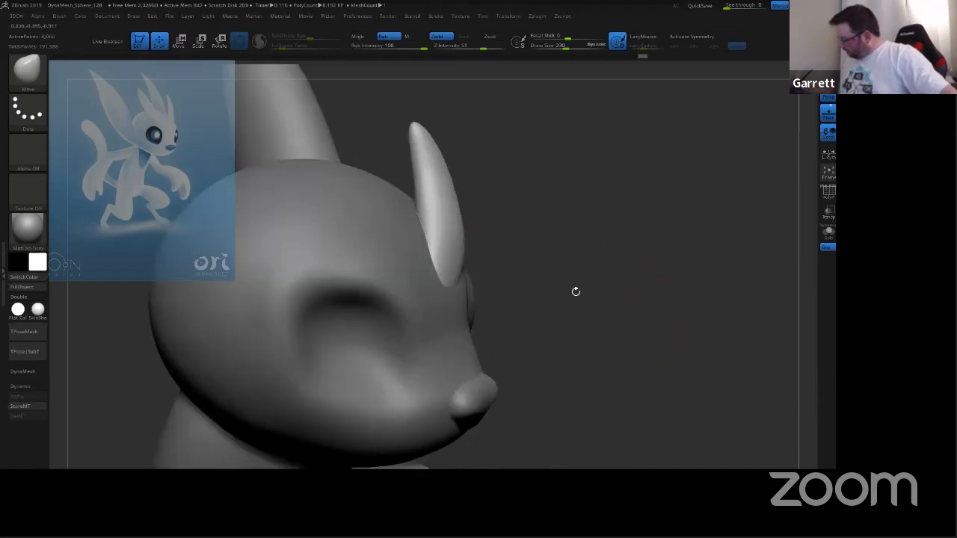
{"action": "left_click_drag", "start_coordinate": [495, 256], "coordinate": [587, 246]}
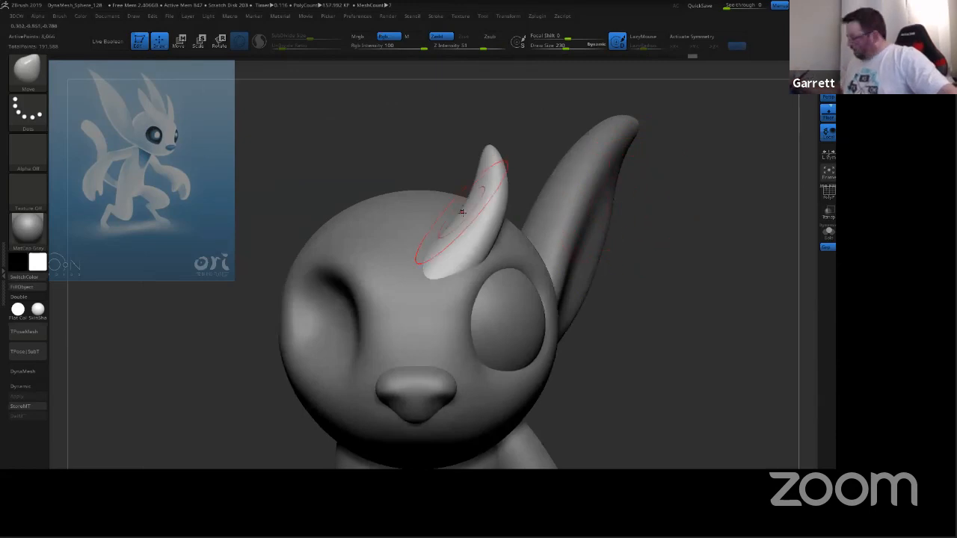
{"action": "left_click_drag", "start_coordinate": [486, 169], "coordinate": [492, 150], "text": "shift"}
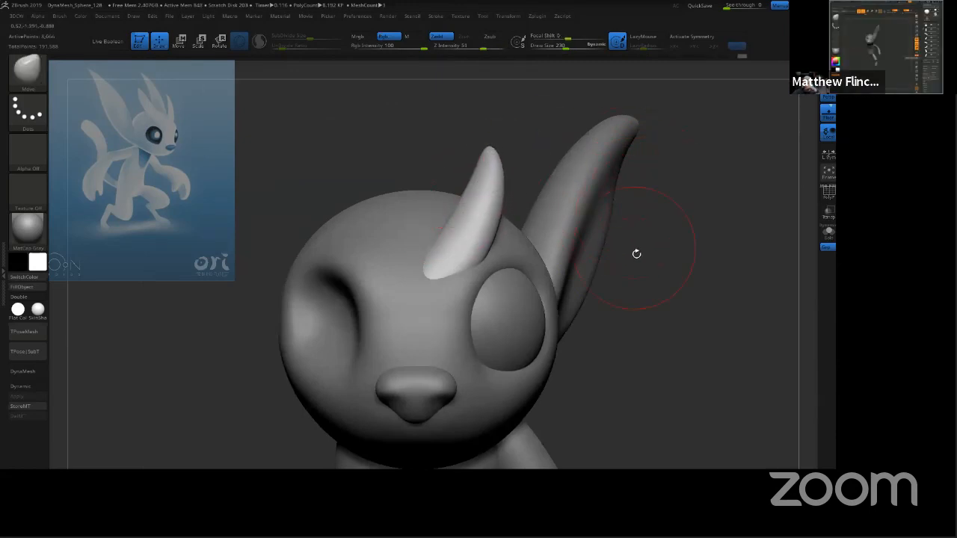
{"action": "left_click_drag", "start_coordinate": [675, 279], "coordinate": [677, 163]}
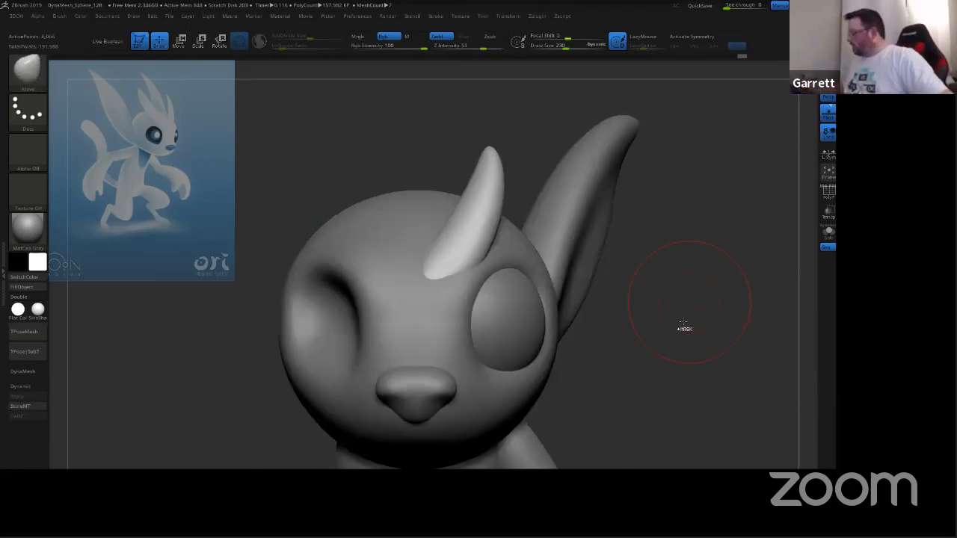
Step: Enlarge the forehead horn with the transform gizmo, then rotate and shift it slightly above the eye in front view
{"action": "mouse_move", "coordinate": [662, 367]}
{"action": "right_mouse_down", "text": "ctrl"}
{"action": "mouse_move", "coordinate": [681, 331]}
{"action": "mouse_move", "coordinate": [671, 334]}
{"action": "right_mouse_up", "text": "ctrl"}
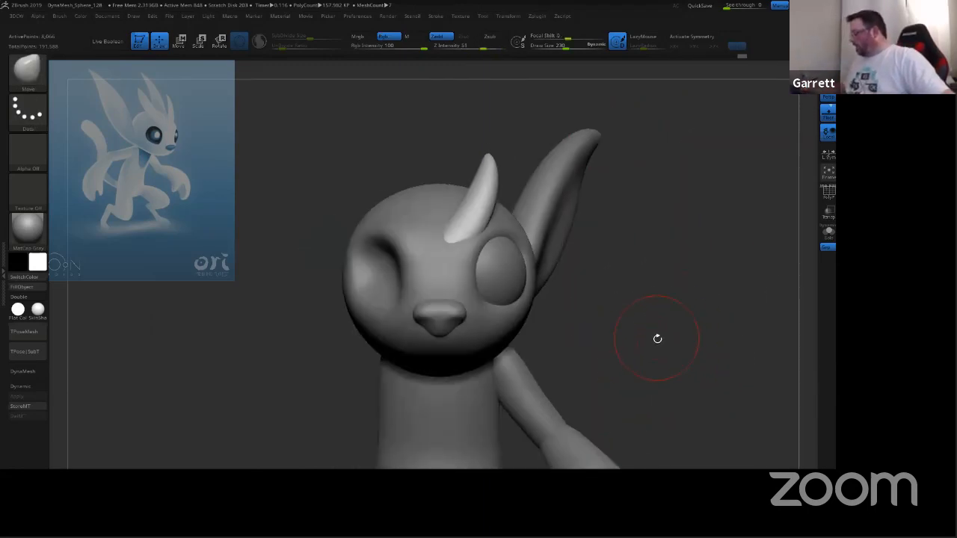
{"action": "left_click_drag", "start_coordinate": [662, 342], "coordinate": [691, 315]}
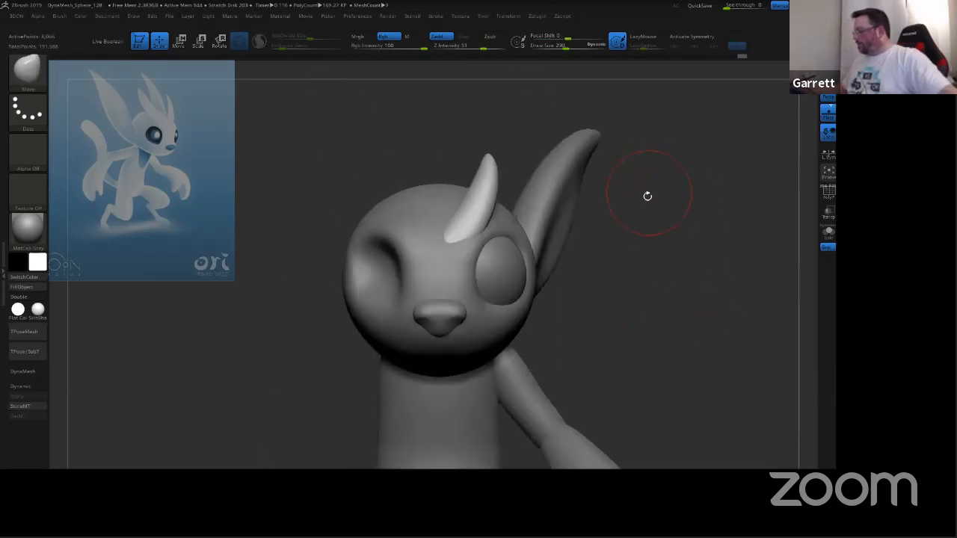
{"action": "key", "text": "w"}
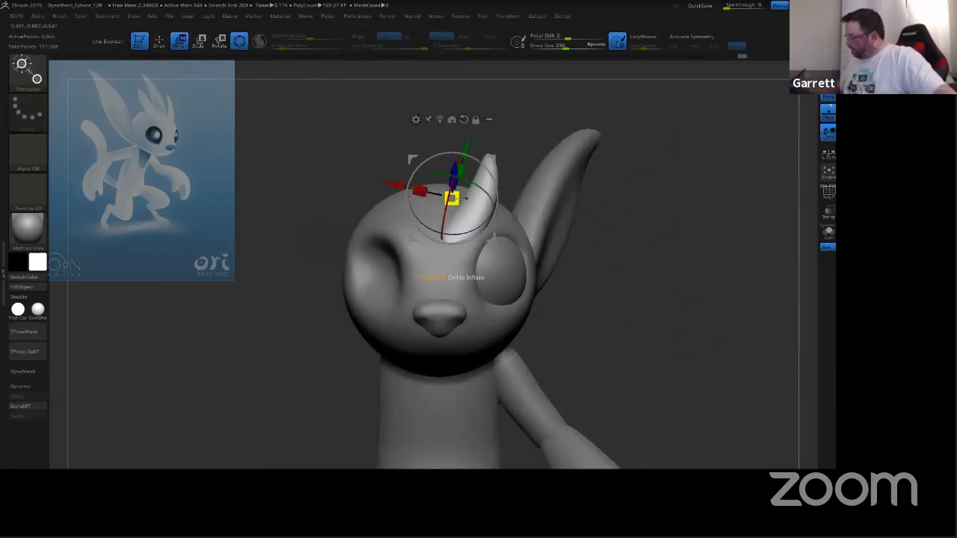
{"action": "left_click_drag", "start_coordinate": [467, 152], "coordinate": [487, 177]}
{"action": "mouse_move", "coordinate": [689, 269]}
{"action": "left_mouse_down"}
{"action": "mouse_move", "coordinate": [629, 270]}
{"action": "mouse_move", "coordinate": [689, 263]}
{"action": "left_mouse_up"}
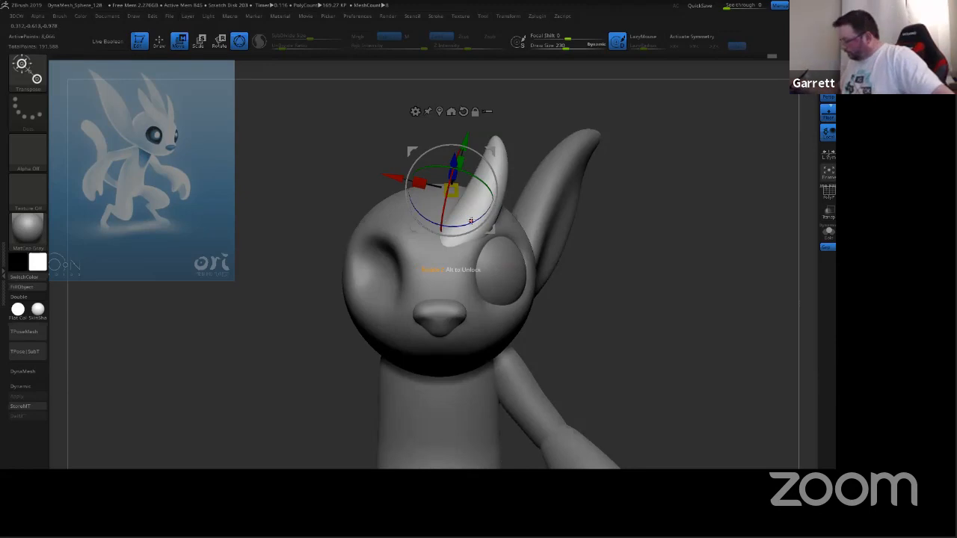
{"action": "left_click_drag", "start_coordinate": [471, 220], "coordinate": [479, 217]}
{"action": "left_click_drag", "start_coordinate": [393, 178], "coordinate": [396, 180]}
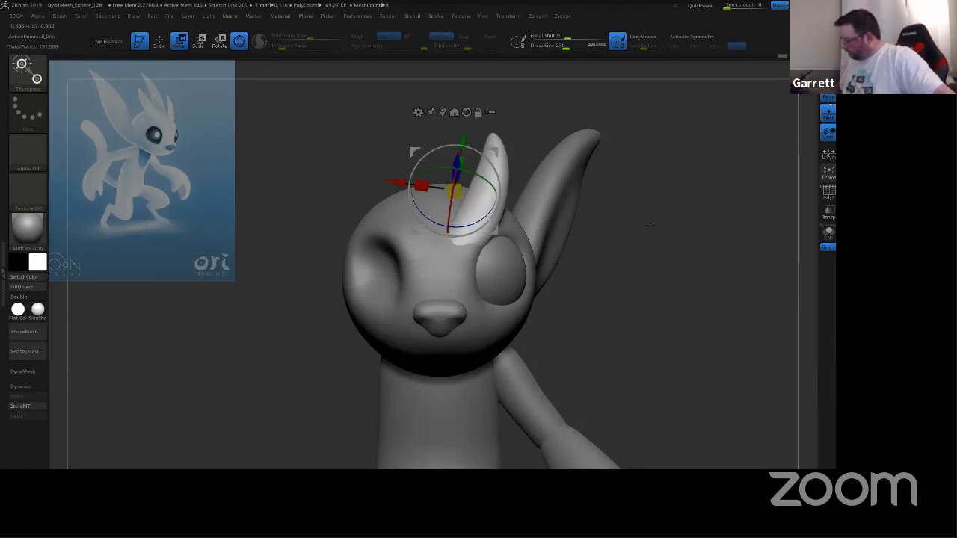
Step: Move the horn back in side view so its base sinks into the forehead
{"action": "left_click_drag", "start_coordinate": [671, 253], "coordinate": [667, 276]}
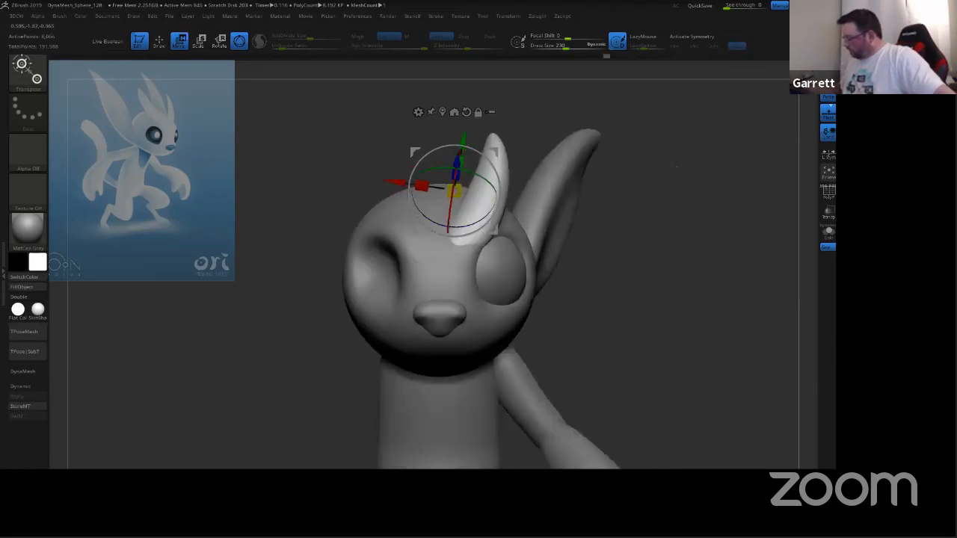
{"action": "left_click_drag", "start_coordinate": [652, 239], "coordinate": [700, 258]}
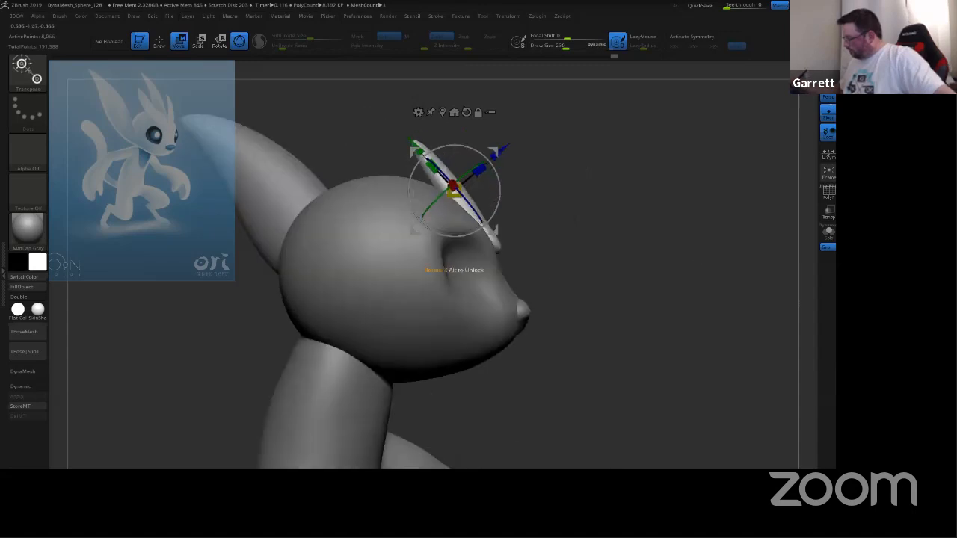
{"action": "left_click_drag", "start_coordinate": [489, 203], "coordinate": [485, 178]}
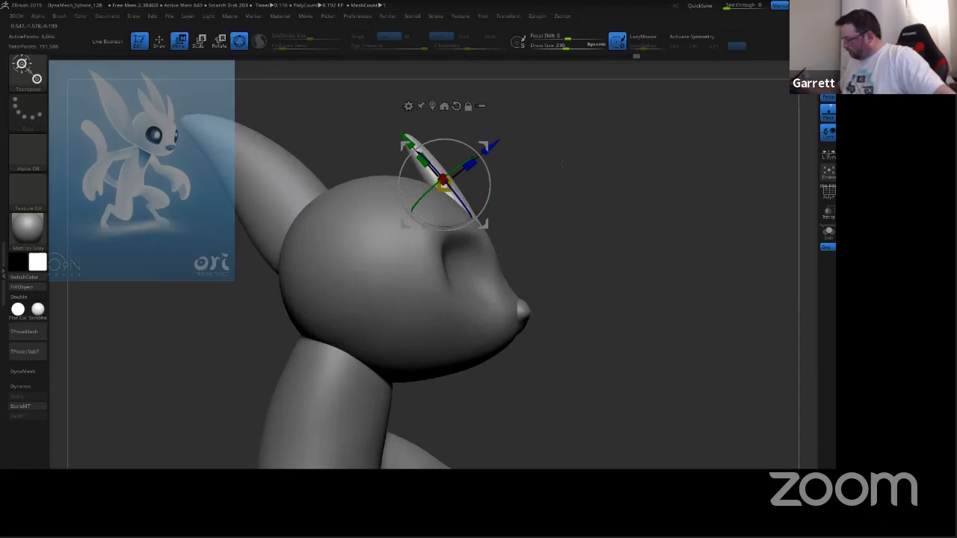
{"action": "left_click_drag", "start_coordinate": [677, 176], "coordinate": [635, 127]}
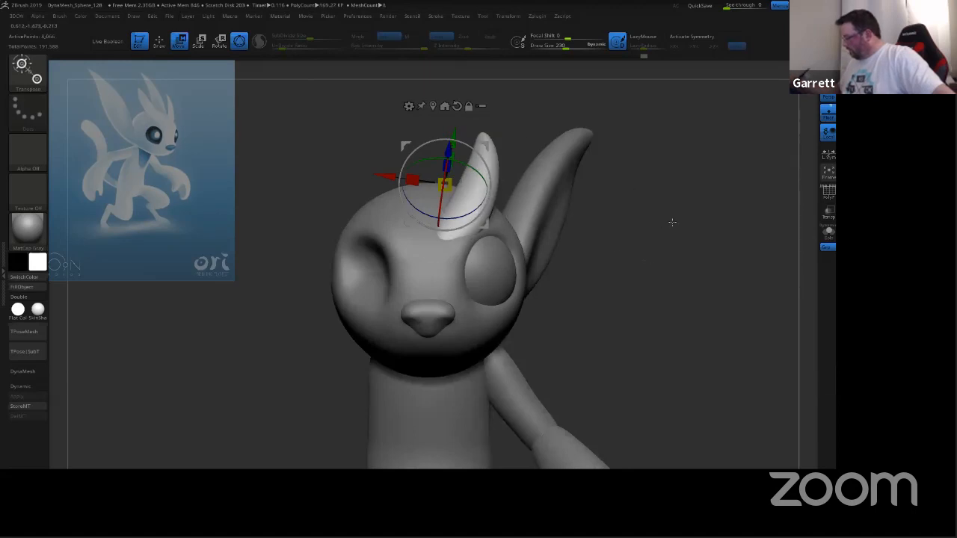
Step: Mirror and weld the horn and the ear so each has a matching copy on the opposite side of the head
{"action": "left_click_drag", "start_coordinate": [672, 222], "coordinate": [659, 245]}
{"action": "key", "text": "space"}
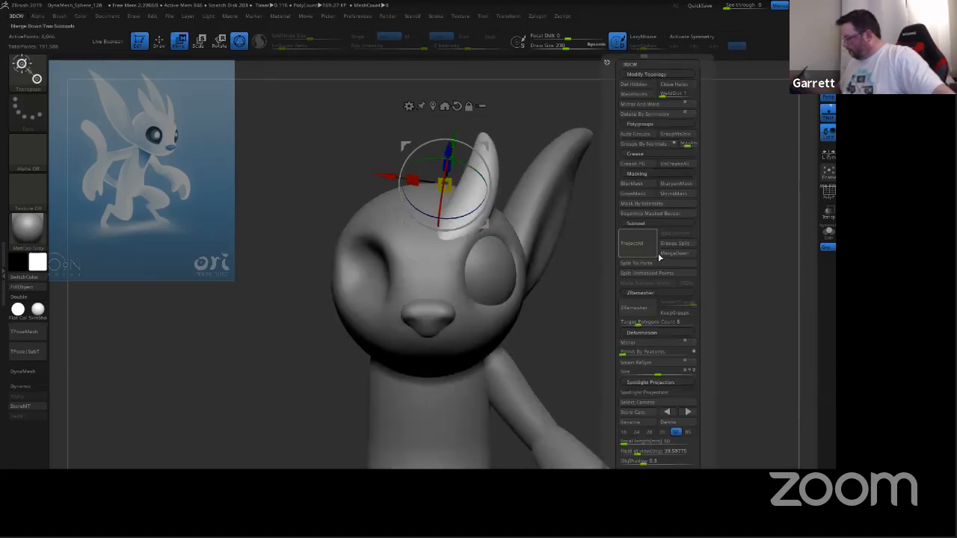
{"action": "left_click", "coordinate": [659, 106]}
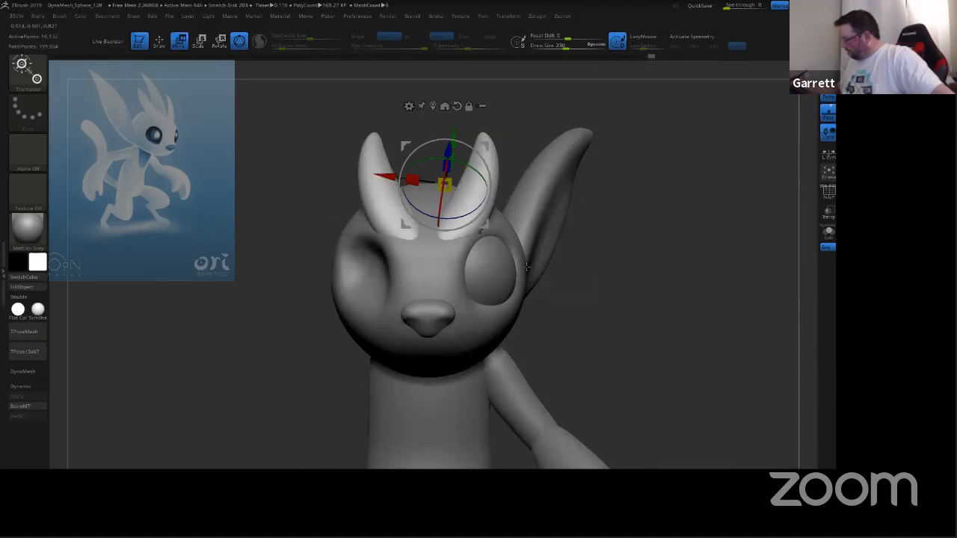
{"action": "left_click", "coordinate": [557, 219]}
{"action": "key", "text": "space"}
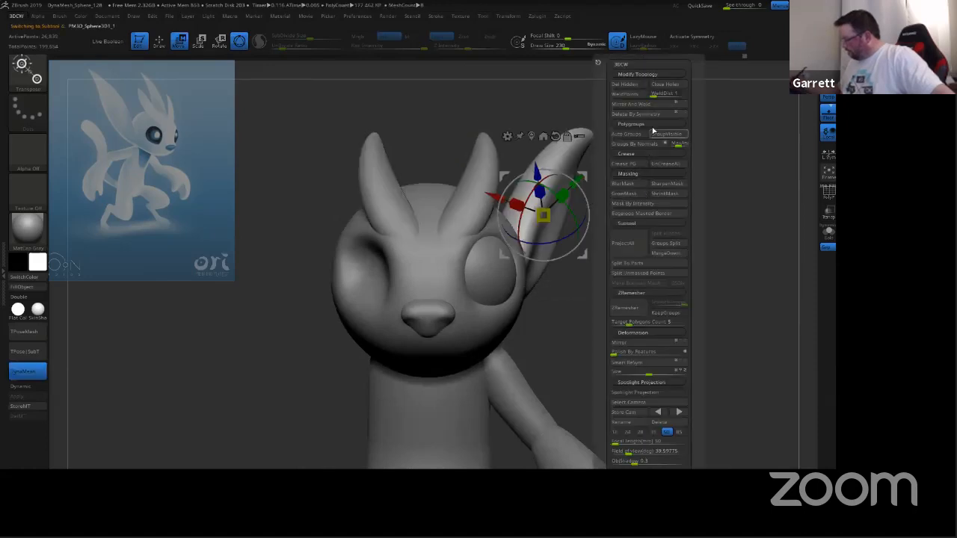
{"action": "left_click", "coordinate": [660, 107]}
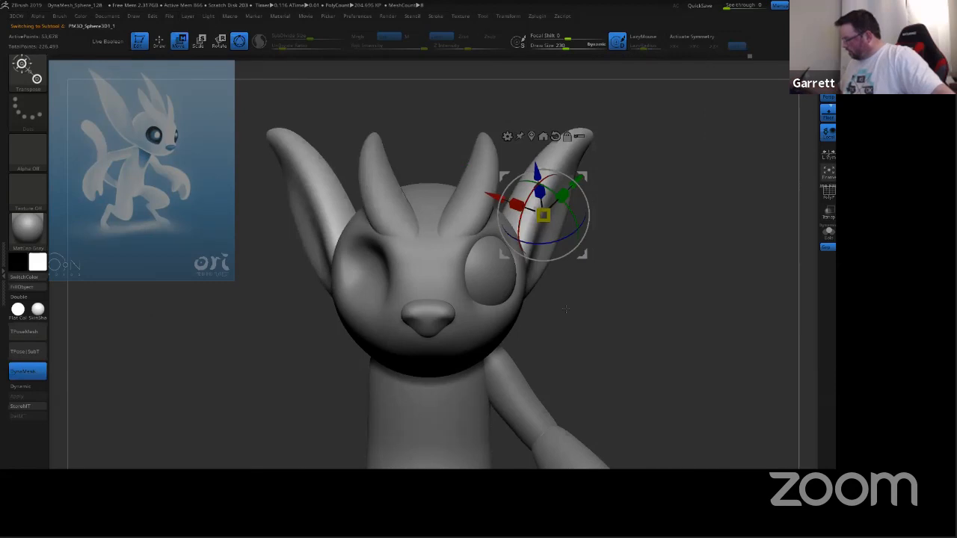
Step: Activate symmetry and shift both ears slightly outward from the head with the transform gizmo
{"action": "left_click_drag", "start_coordinate": [577, 299], "coordinate": [668, 315]}
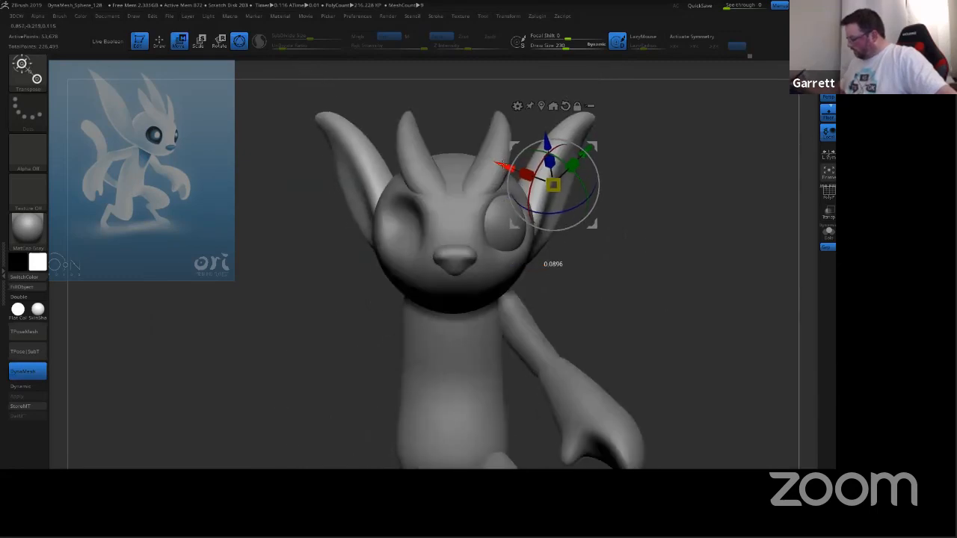
{"action": "key", "text": "x"}
{"action": "left_click_drag", "start_coordinate": [499, 164], "coordinate": [509, 168]}
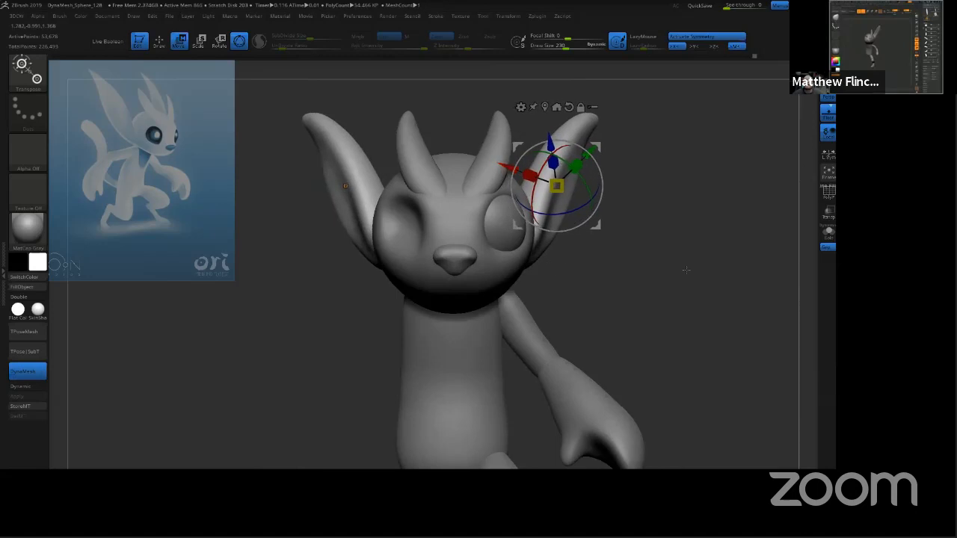
{"action": "left_click_drag", "start_coordinate": [686, 270], "coordinate": [684, 347]}
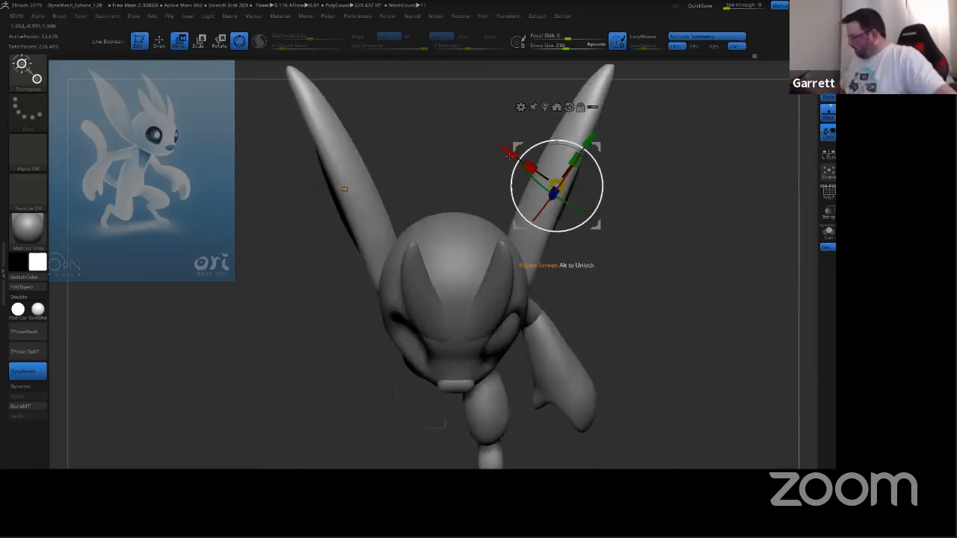
{"action": "left_click_drag", "start_coordinate": [510, 156], "coordinate": [512, 157]}
{"action": "left_click_drag", "start_coordinate": [683, 306], "coordinate": [721, 218]}
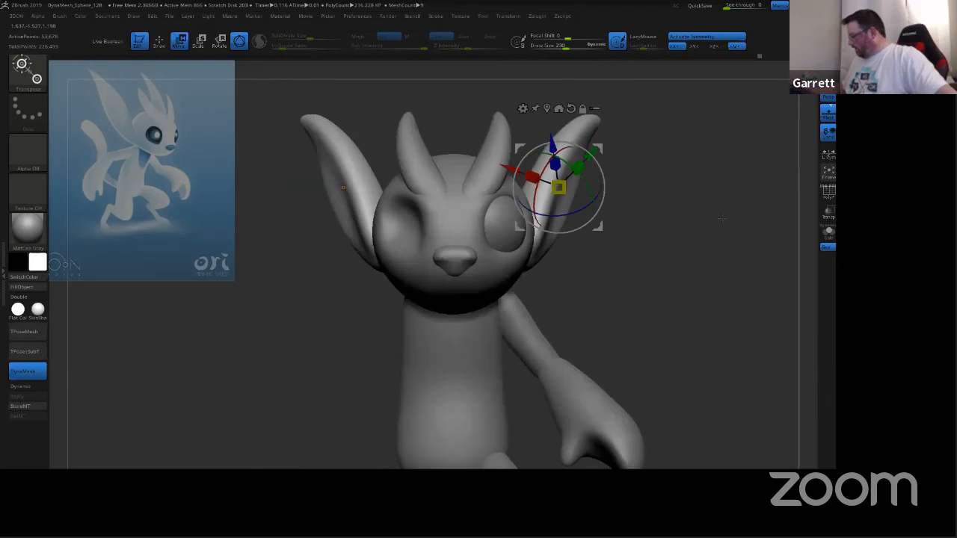
{"action": "left_click_drag", "start_coordinate": [659, 271], "coordinate": [730, 323]}
Step: Select the head and adjust the top and back of the skull between the ears with a large symmetrical Move brush
{"action": "left_click", "coordinate": [539, 266], "text": "alt"}
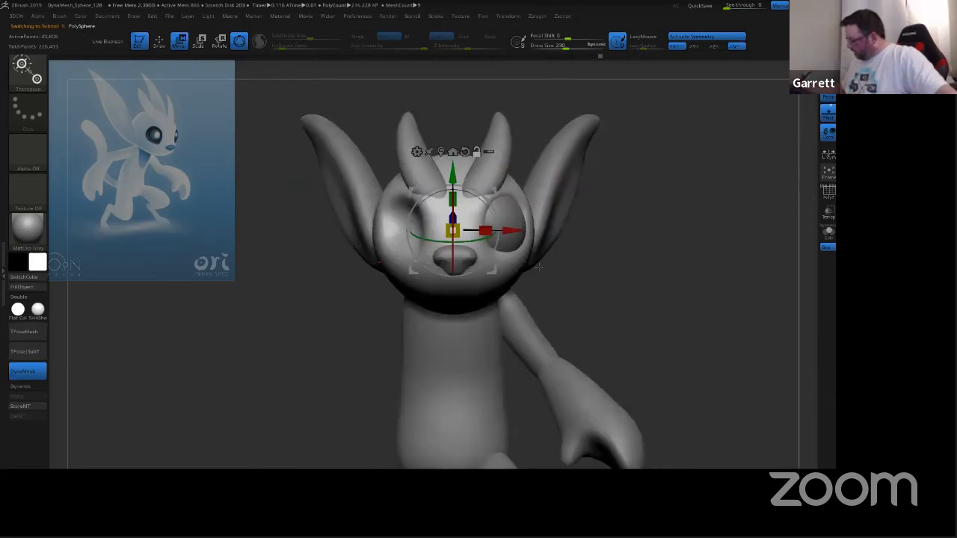
{"action": "mouse_move", "coordinate": [663, 257]}
{"action": "left_mouse_down"}
{"action": "mouse_move", "coordinate": [666, 224]}
{"action": "mouse_move", "coordinate": [692, 242]}
{"action": "left_mouse_up"}
{"action": "key", "text": "q"}
{"action": "key", "text": "s"}
{"action": "left_click_drag", "start_coordinate": [505, 156], "coordinate": [519, 166]}
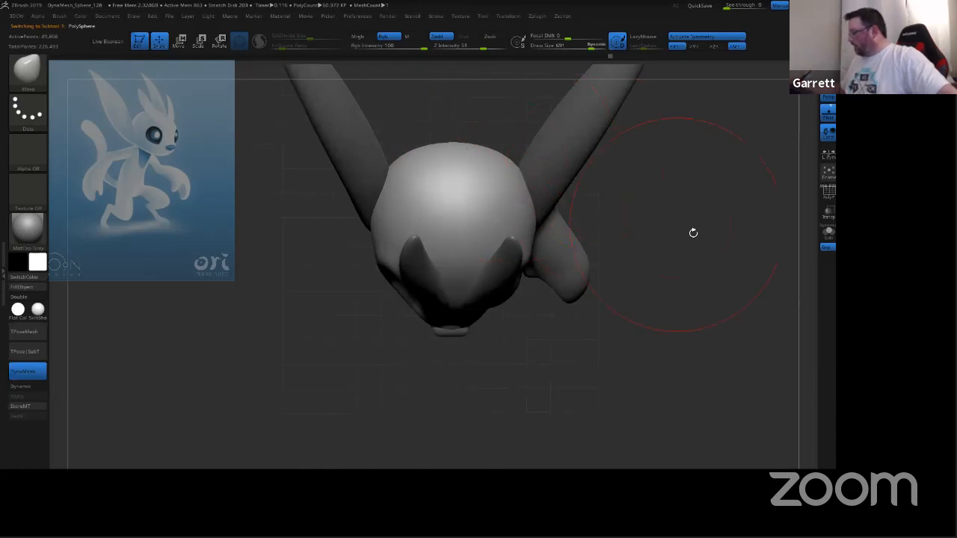
{"action": "left_click_drag", "start_coordinate": [693, 232], "coordinate": [494, 161]}
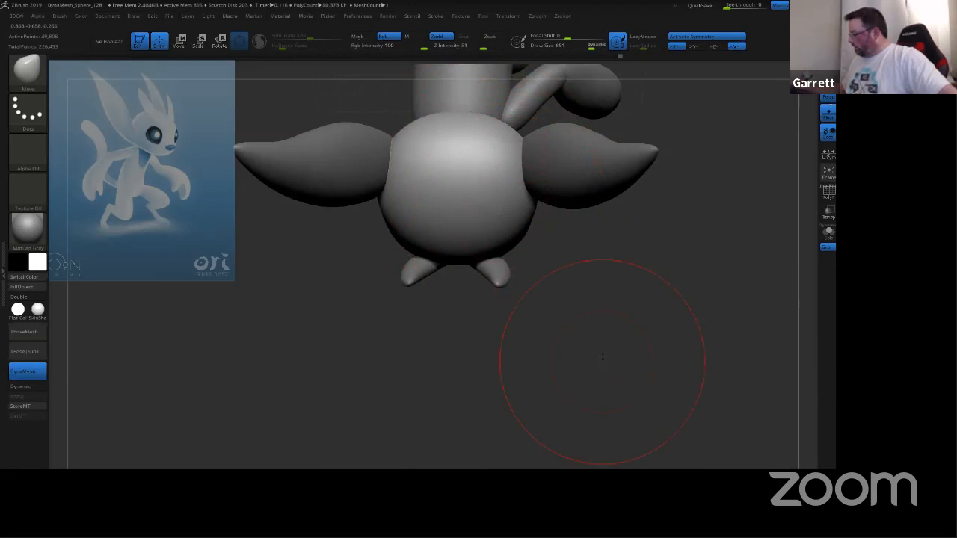
{"action": "mouse_move", "coordinate": [602, 357]}
{"action": "left_mouse_down", "text": "shift"}
{"action": "mouse_move", "coordinate": [671, 207]}
{"action": "mouse_move", "coordinate": [662, 246]}
{"action": "mouse_move", "coordinate": [654, 237]}
{"action": "mouse_move", "coordinate": [703, 272]}
{"action": "mouse_move", "coordinate": [678, 272]}
{"action": "left_mouse_up", "text": "shift"}
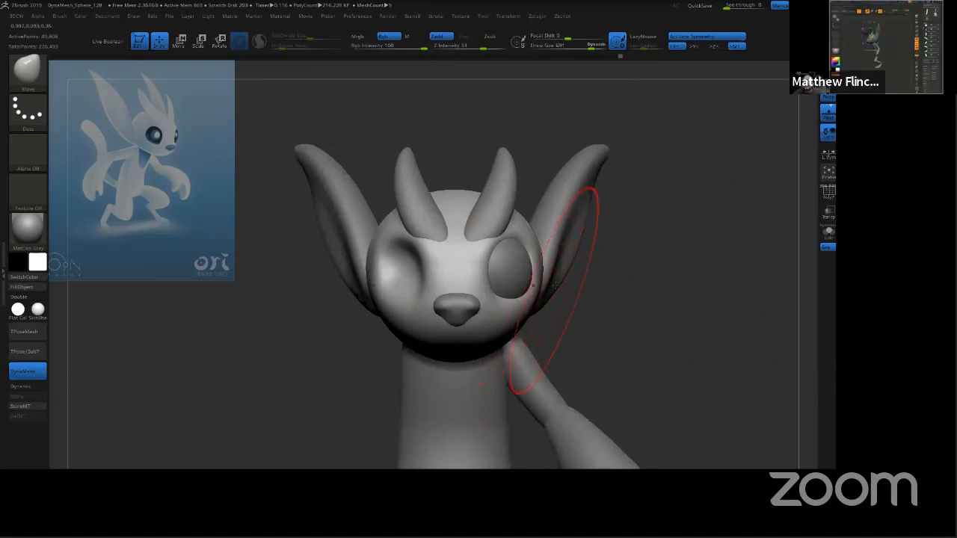
Step: Refine the cheeks and the underside of the muzzle with the Move brush, reducing the draw size to 537
{"action": "key", "text": "s"}
{"action": "left_click_drag", "start_coordinate": [526, 302], "coordinate": [526, 303]}
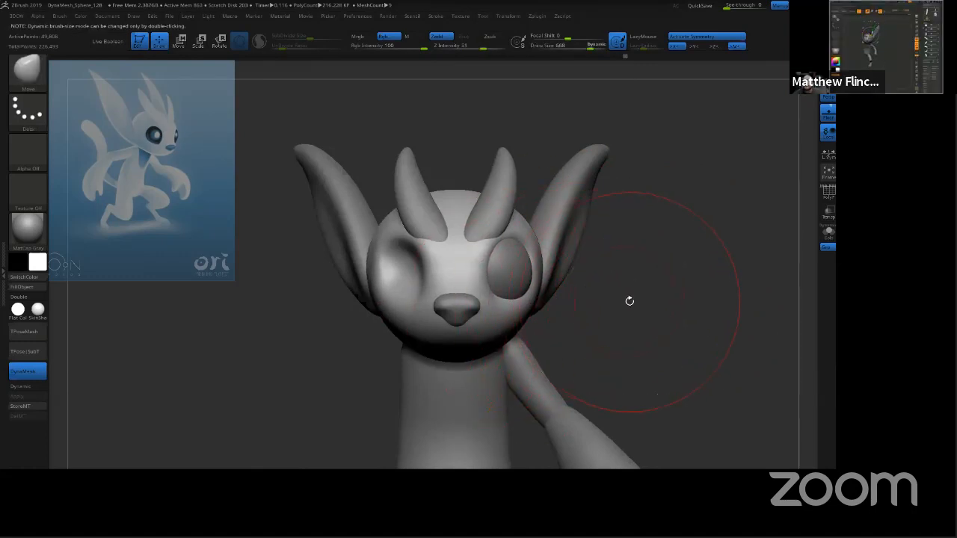
{"action": "left_click_drag", "start_coordinate": [632, 299], "coordinate": [568, 299]}
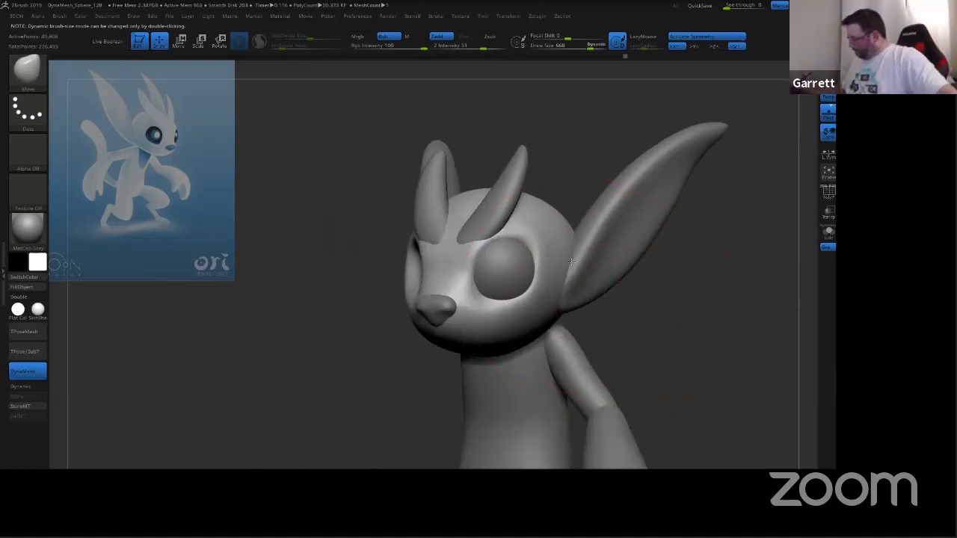
{"action": "mouse_move", "coordinate": [683, 306]}
{"action": "left_mouse_down"}
{"action": "mouse_move", "coordinate": [690, 352]}
{"action": "mouse_move", "coordinate": [696, 239]}
{"action": "left_mouse_up"}
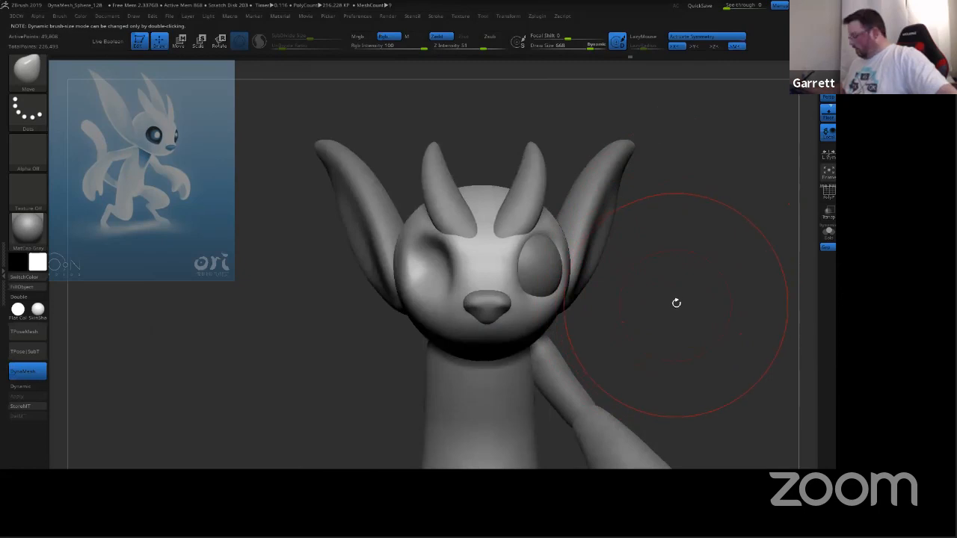
{"action": "left_click_drag", "start_coordinate": [675, 301], "coordinate": [530, 126]}
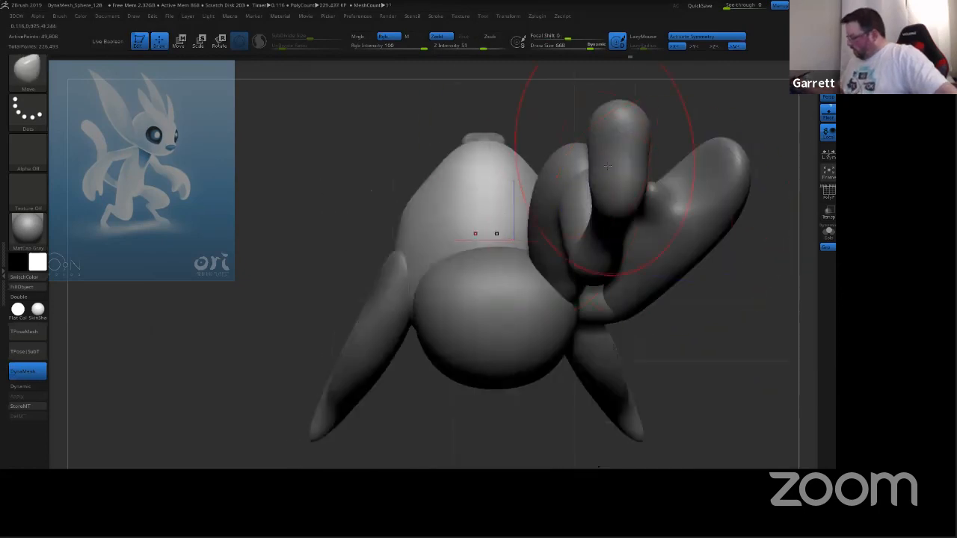
{"action": "right_click_drag", "start_coordinate": [476, 239], "coordinate": [459, 280], "text": "alt"}
{"action": "key", "text": "s"}
{"action": "left_click_drag", "start_coordinate": [459, 279], "coordinate": [456, 280]}
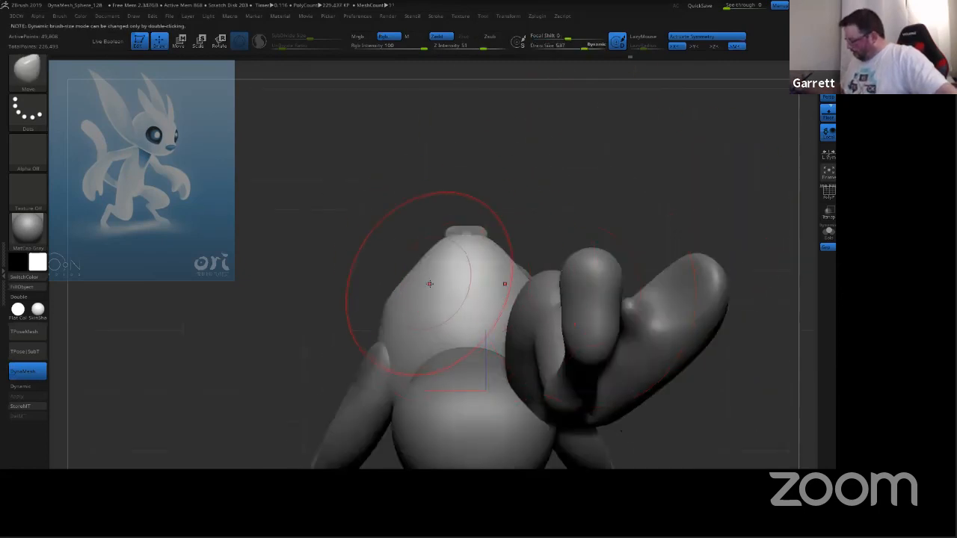
{"action": "left_click_drag", "start_coordinate": [598, 196], "coordinate": [606, 246]}
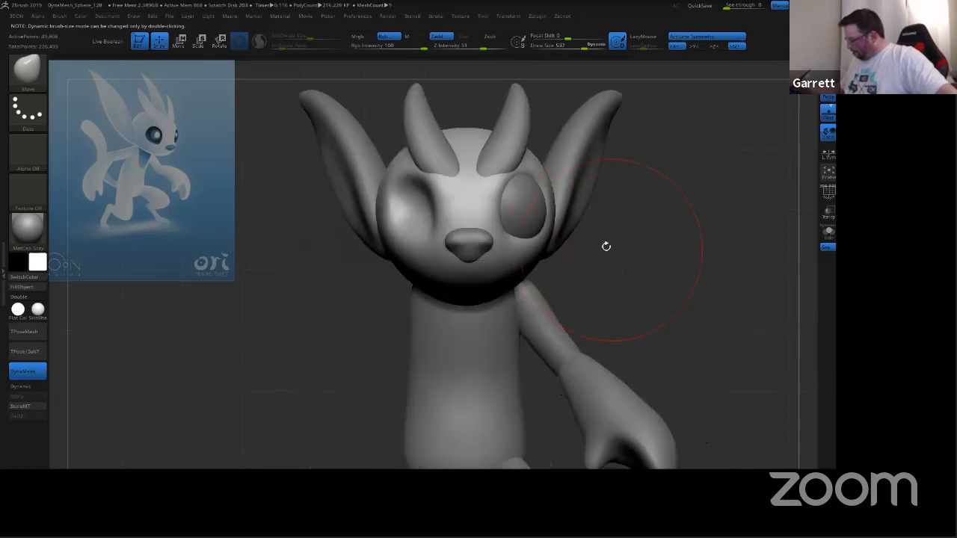
{"action": "mouse_move", "coordinate": [678, 247]}
{"action": "left_mouse_down"}
{"action": "mouse_move", "coordinate": [705, 252]}
{"action": "mouse_move", "coordinate": [675, 234]}
{"action": "left_mouse_up"}
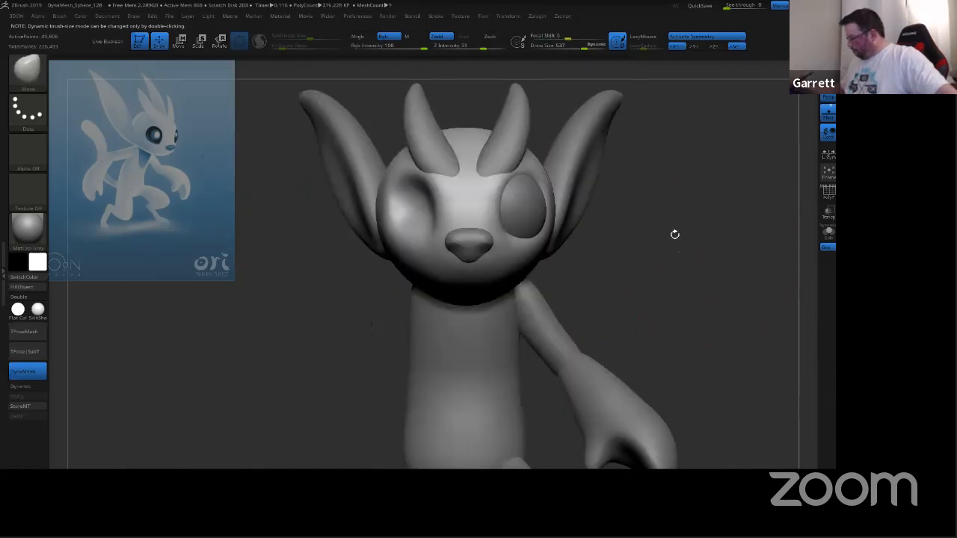
Step: Select the ears and pull their tips into sharper points with the Move brush
{"action": "mouse_move", "coordinate": [662, 295]}
{"action": "left_mouse_down", "text": "alt"}
{"action": "mouse_move", "coordinate": [667, 242]}
{"action": "mouse_move", "coordinate": [624, 248]}
{"action": "left_mouse_up", "text": "alt"}
{"action": "left_click", "coordinate": [540, 198], "text": "alt"}
{"action": "left_click_drag", "start_coordinate": [605, 195], "coordinate": [630, 187]}
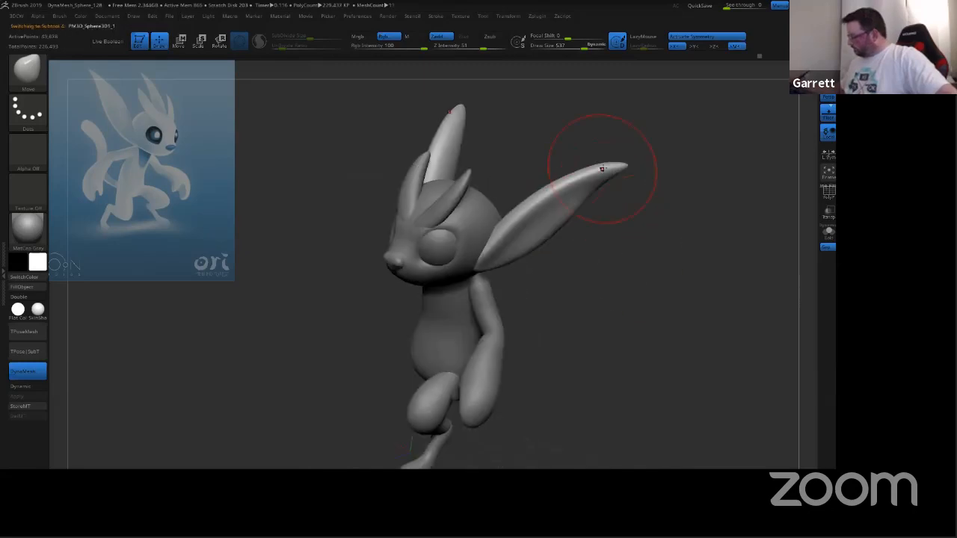
{"action": "key", "text": "shift"}
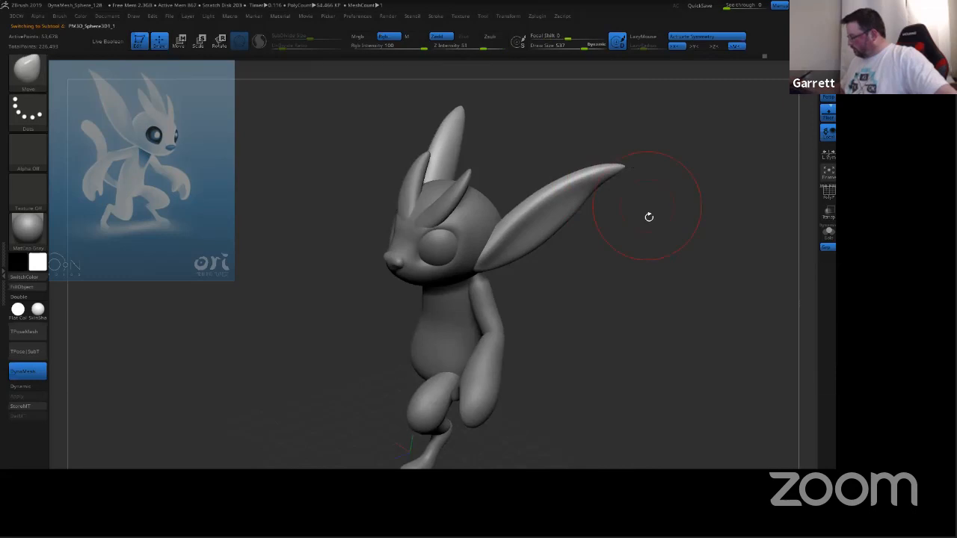
{"action": "left_click_drag", "start_coordinate": [647, 213], "coordinate": [662, 220], "text": "shift"}
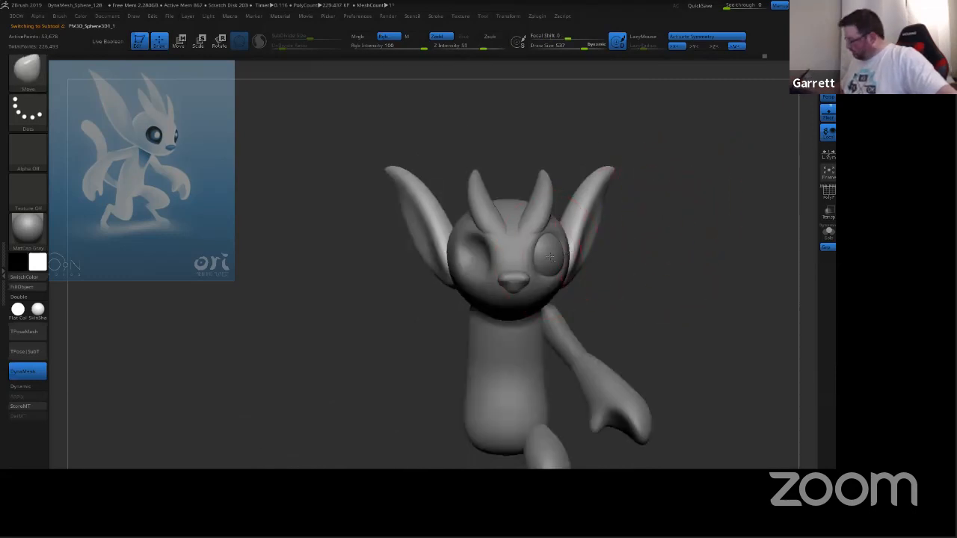
Step: Select the eyeball and try to mirror it into the empty socket on the opposite side of the face
{"action": "key", "text": "s"}
{"action": "left_click_drag", "start_coordinate": [632, 271], "coordinate": [610, 273]}
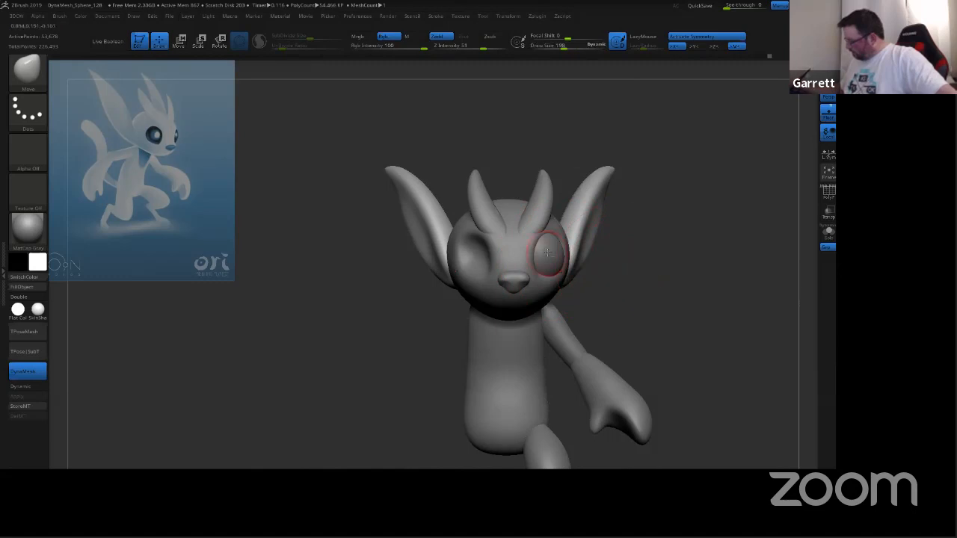
{"action": "left_click", "coordinate": [548, 255], "text": "alt"}
{"action": "left_click", "coordinate": [647, 266]}
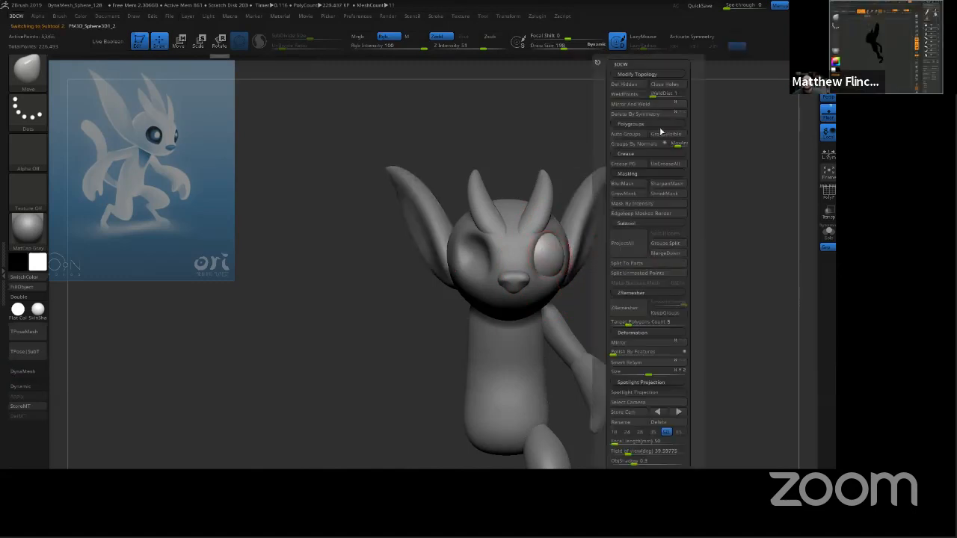
{"action": "key", "text": "ctrl+z"}
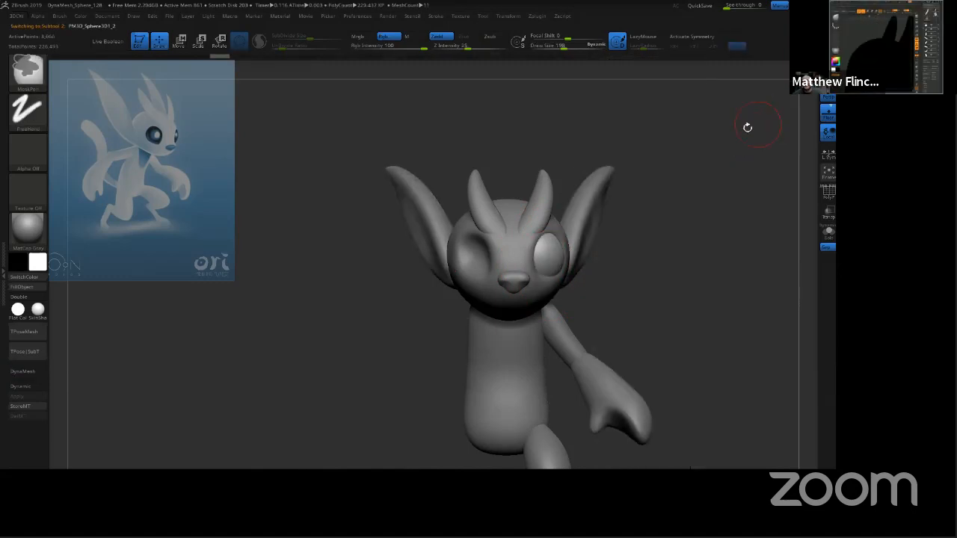
{"action": "right_click_drag", "start_coordinate": [663, 229], "coordinate": [613, 262], "text": "ctrl"}
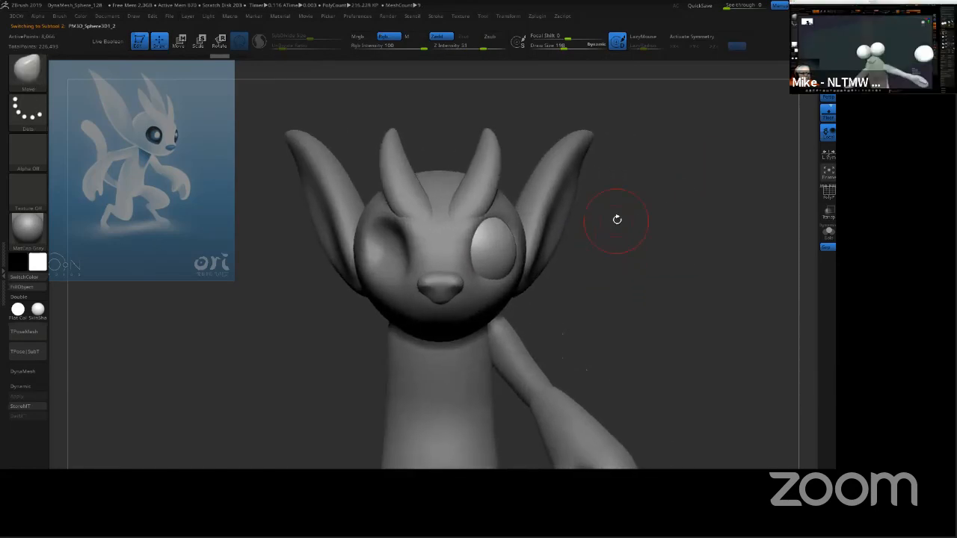
Step: Isolate the eyeball to inspect its wireframe, restoring the plain display and the rest of the character
{"action": "left_click", "coordinate": [827, 232]}
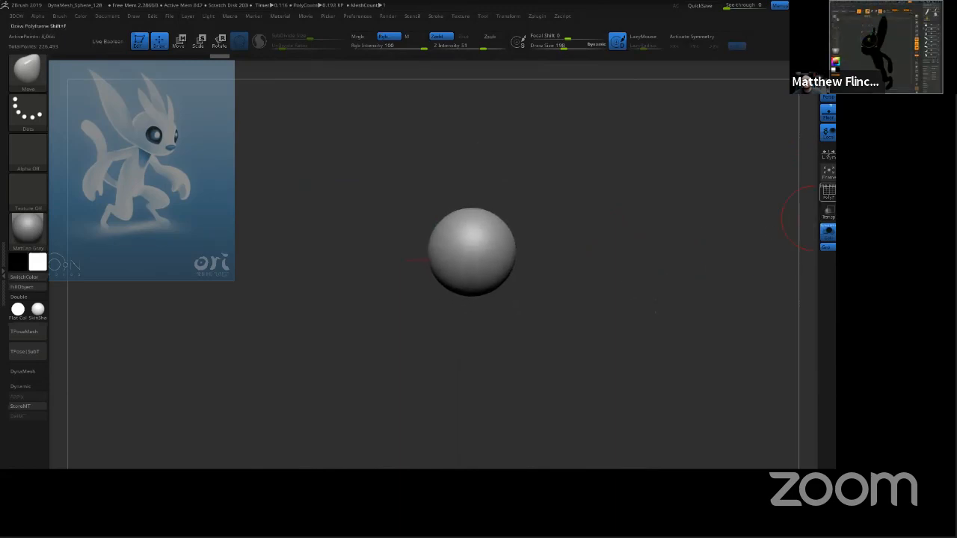
{"action": "left_click", "coordinate": [830, 193]}
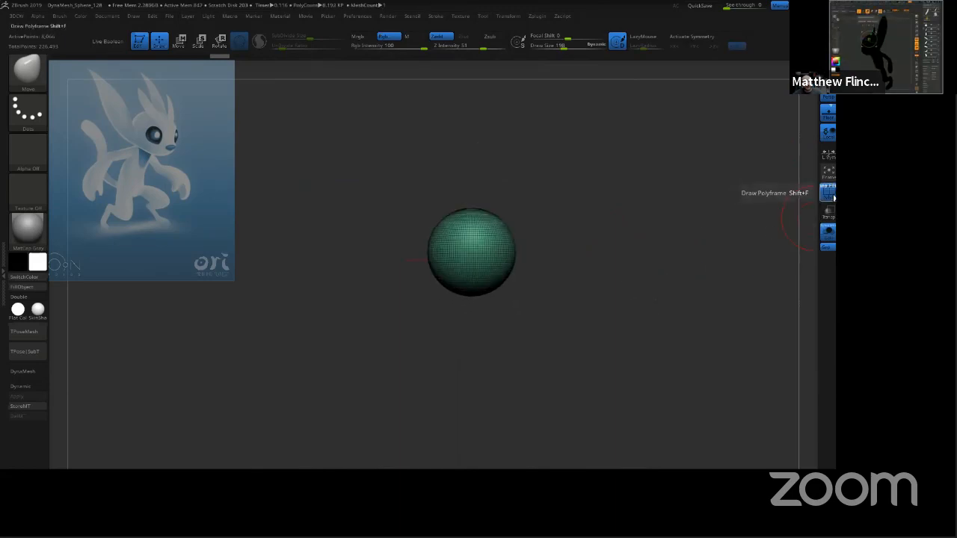
{"action": "left_click", "coordinate": [830, 192]}
{"action": "left_click", "coordinate": [828, 233]}
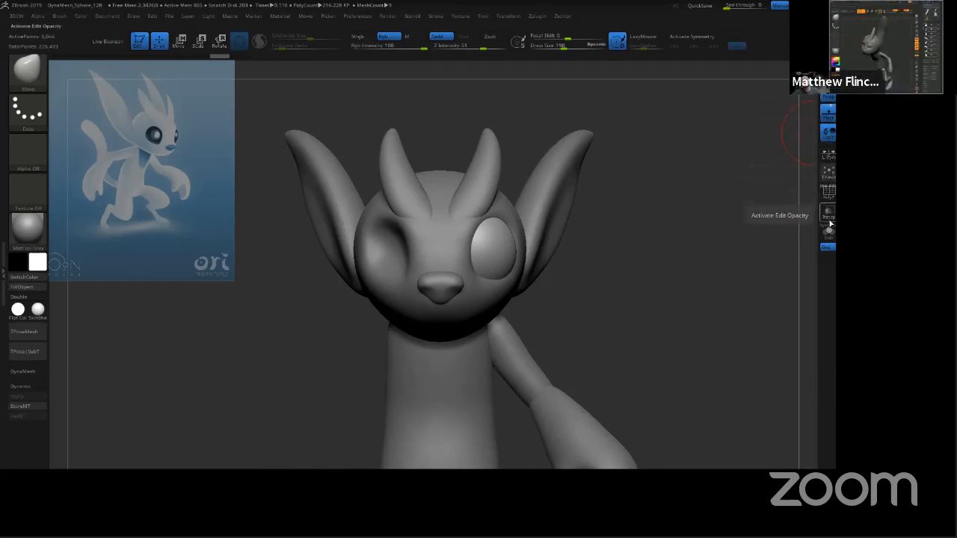
Step: Examine the character's outline by switching repeatedly between the black silhouette and the shaded display
{"action": "key", "text": "v"}
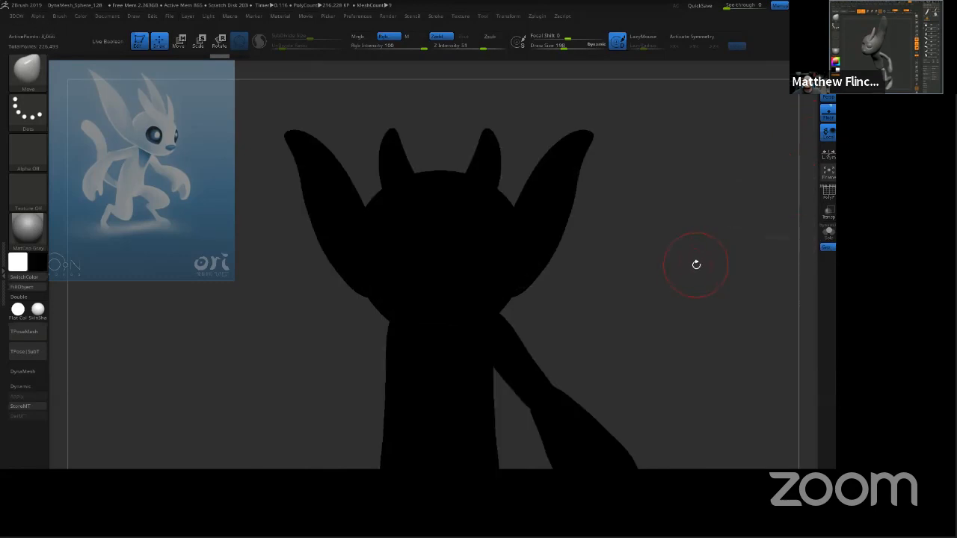
{"action": "key", "text": "v"}
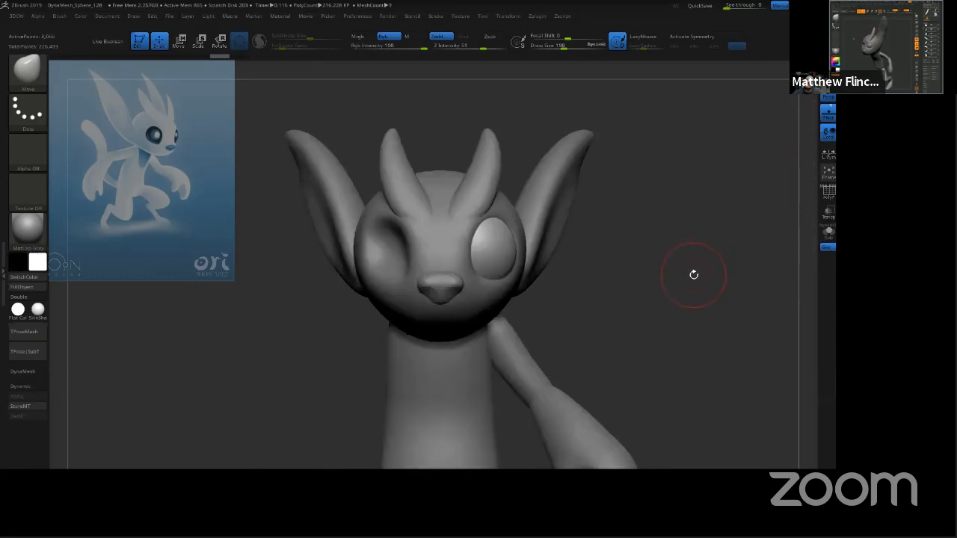
{"action": "key", "text": "v"}
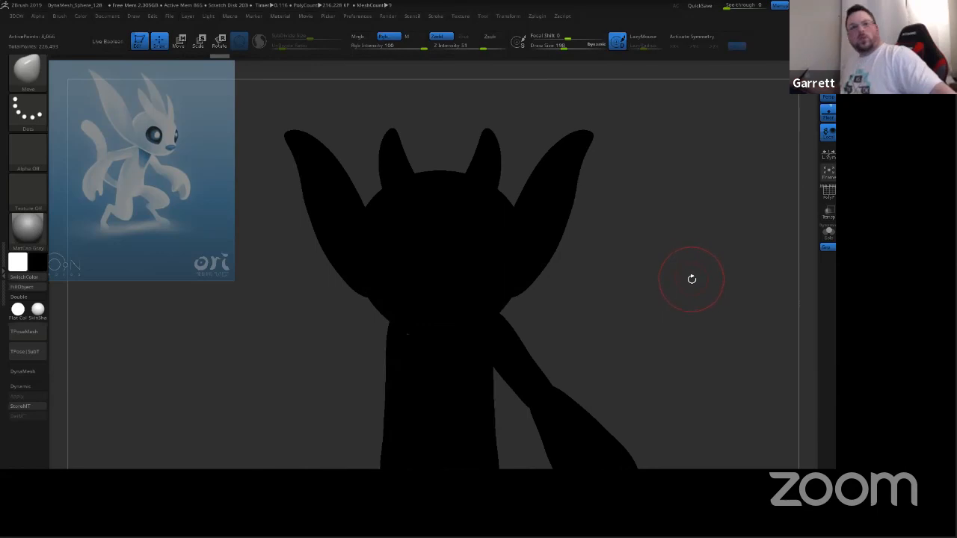
{"action": "key", "text": "v"}
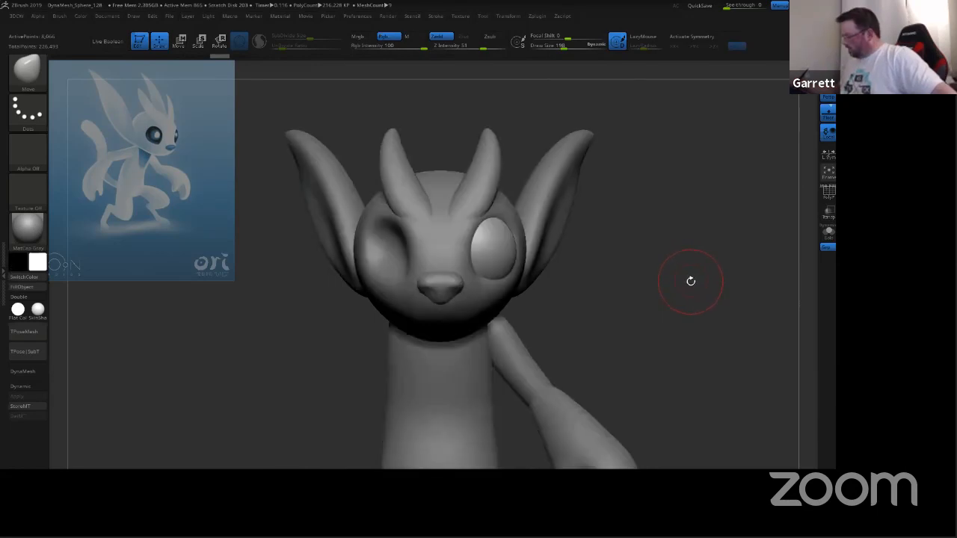
{"action": "key", "text": "v"}
{"action": "key", "text": "v"}
{"action": "key", "text": "v"}
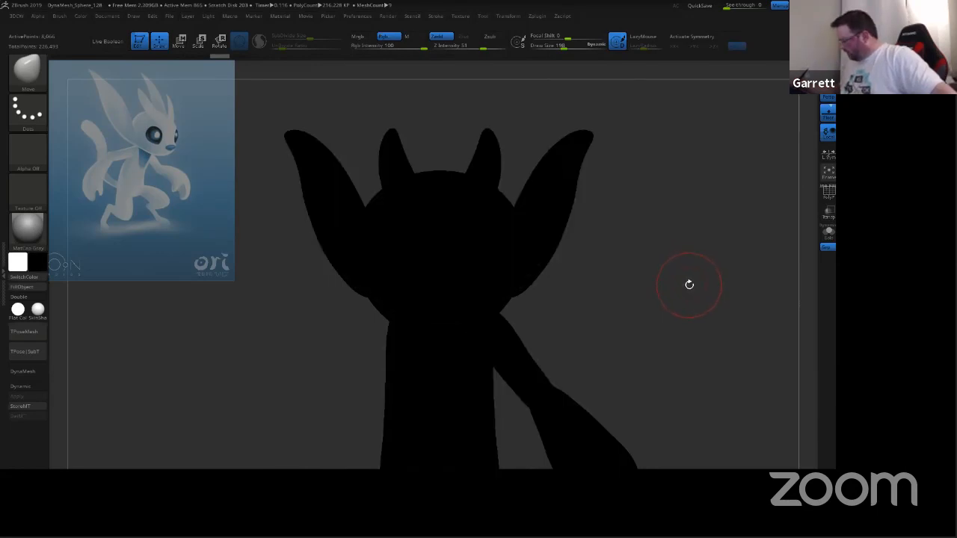
{"action": "key", "text": "v"}
{"action": "key", "text": "v"}
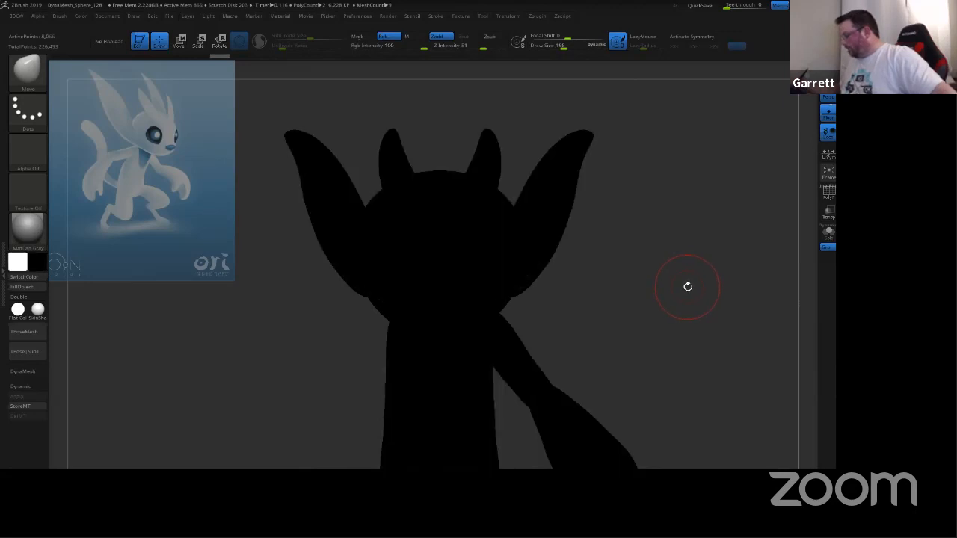
{"action": "key", "text": "v"}
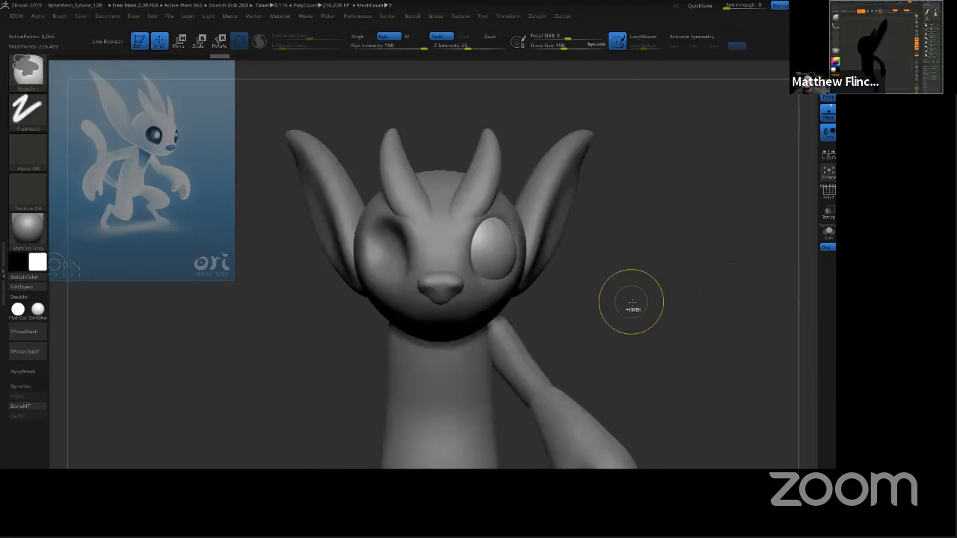
Step: Step back and forth through the eyeball's undo history to compare its earlier states
{"action": "right_click_drag", "start_coordinate": [632, 302], "coordinate": [640, 291], "text": "ctrl"}
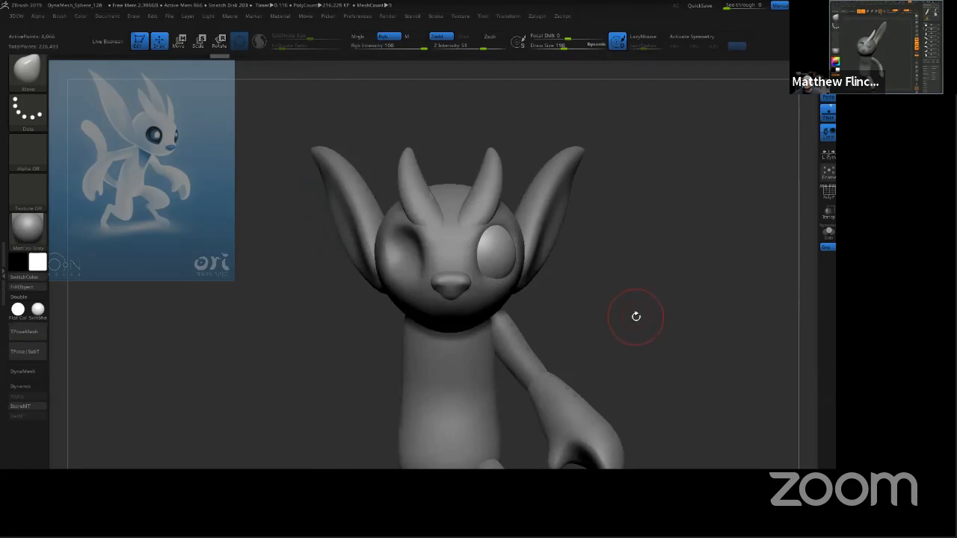
{"action": "mouse_move", "coordinate": [636, 320]}
{"action": "right_mouse_down"}
{"action": "mouse_move", "coordinate": [658, 257]}
{"action": "mouse_move", "coordinate": [633, 277]}
{"action": "mouse_move", "coordinate": [683, 275]}
{"action": "mouse_move", "coordinate": [703, 287]}
{"action": "right_mouse_up"}
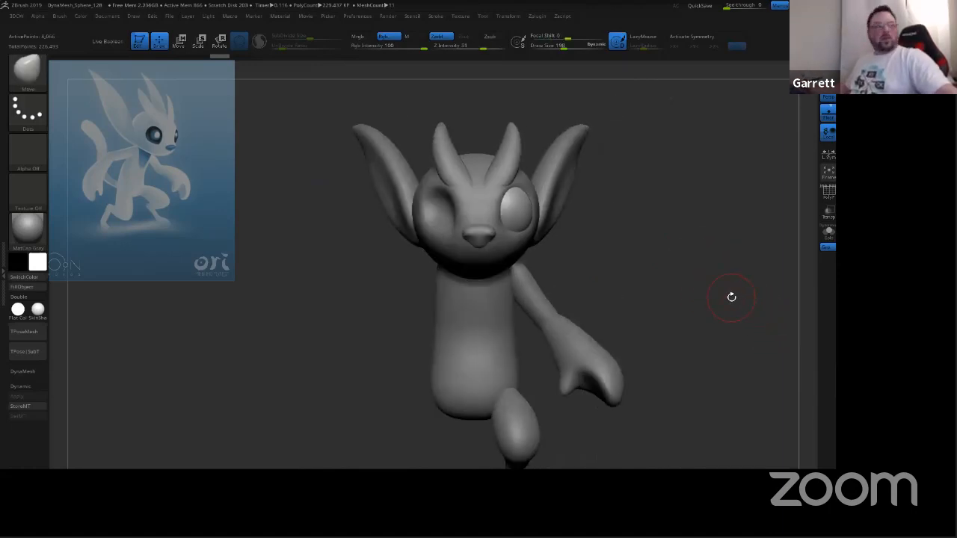
{"action": "right_click_drag", "start_coordinate": [668, 297], "coordinate": [679, 280]}
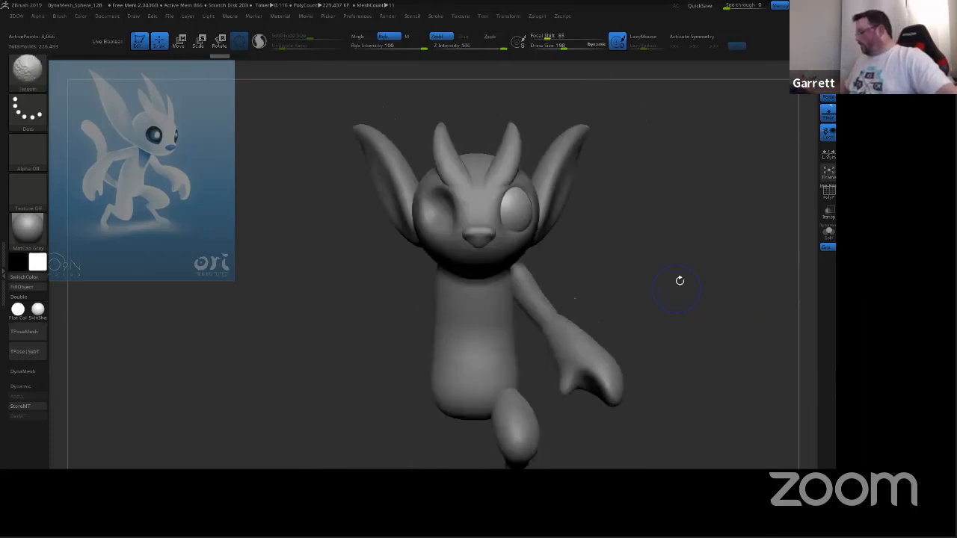
{"action": "mouse_move", "coordinate": [695, 247]}
{"action": "right_mouse_down"}
{"action": "mouse_move", "coordinate": [678, 302]}
{"action": "mouse_move", "coordinate": [705, 274]}
{"action": "right_mouse_up"}
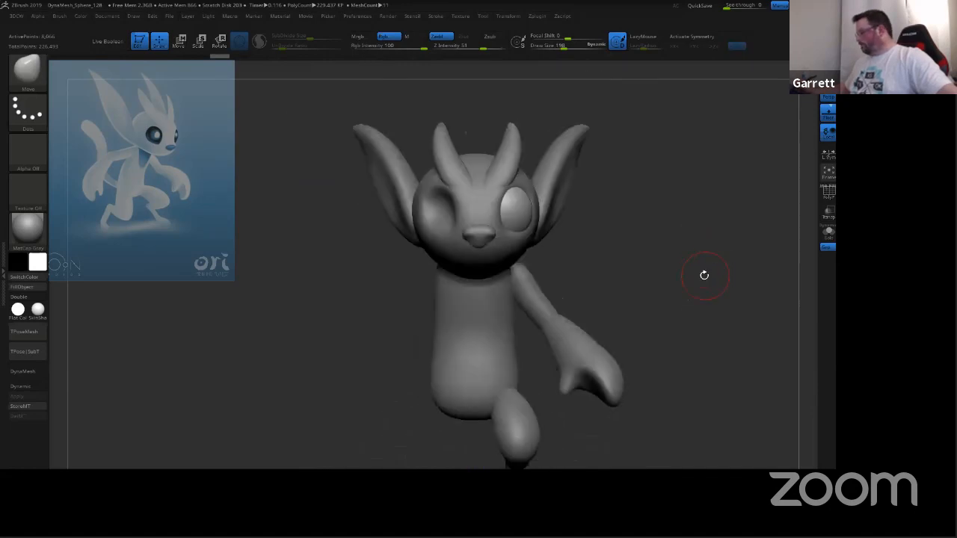
{"action": "key", "text": "ctrl+z"}
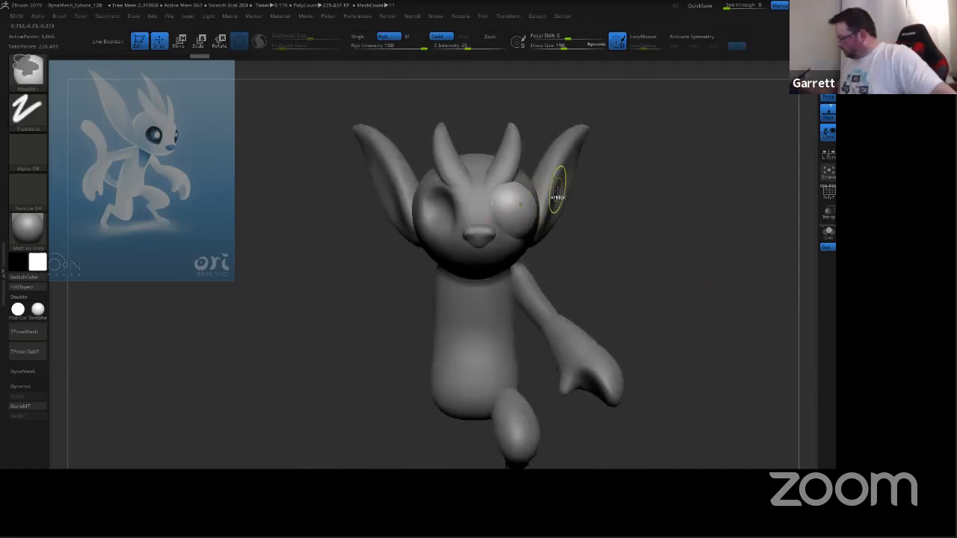
{"action": "key", "text": "ctrl+shift+z"}
{"action": "key", "text": "ctrl+shift+z"}
{"action": "key", "text": "ctrl+z"}
{"action": "key", "text": "ctrl+z"}
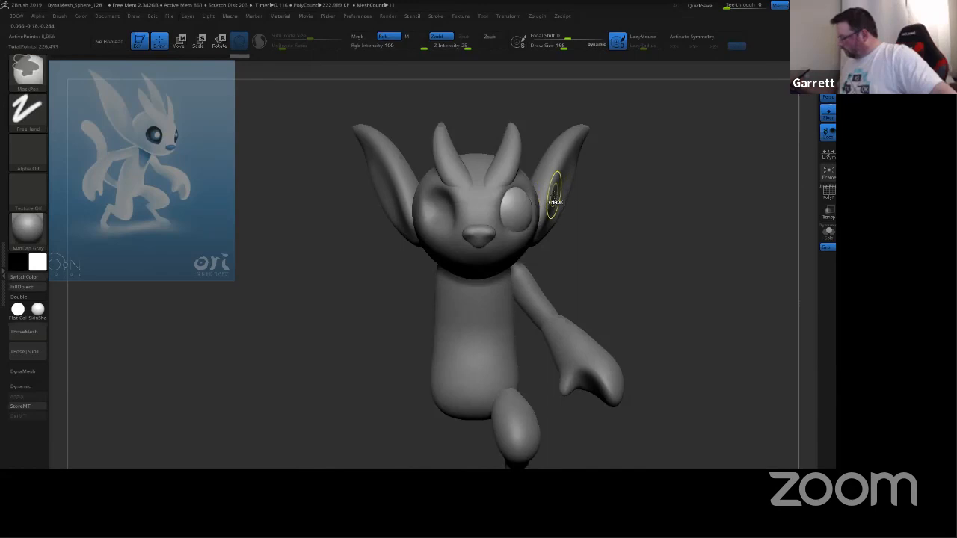
{"action": "key", "text": "ctrl+shift+z"}
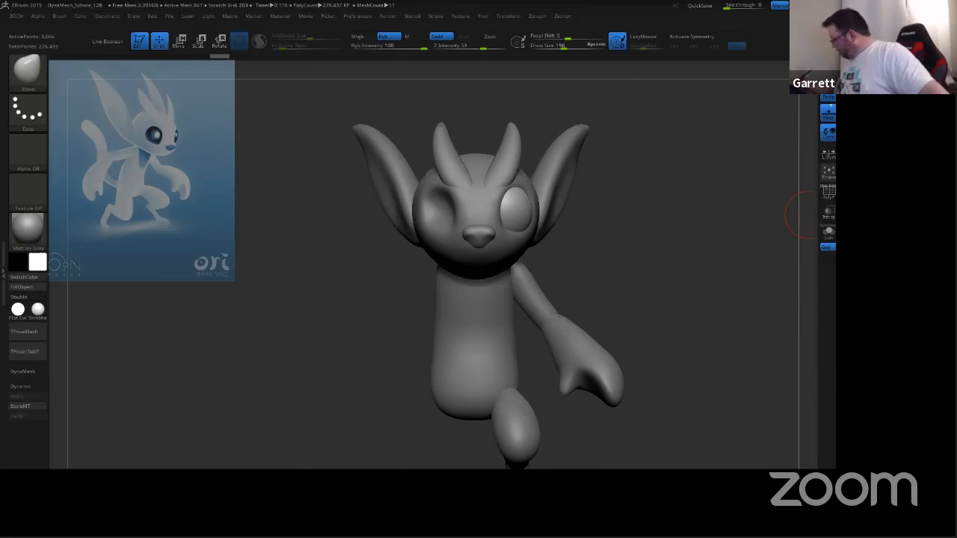
Step: Flip the eyeball to the opposite socket and use Mirror And Weld to give the face both eyes
{"action": "key", "text": "b"}
{"action": "key", "text": "s"}
{"action": "key", "text": "t"}
{"action": "key", "text": "b"}
{"action": "key", "text": "m"}
{"action": "key", "text": "v"}
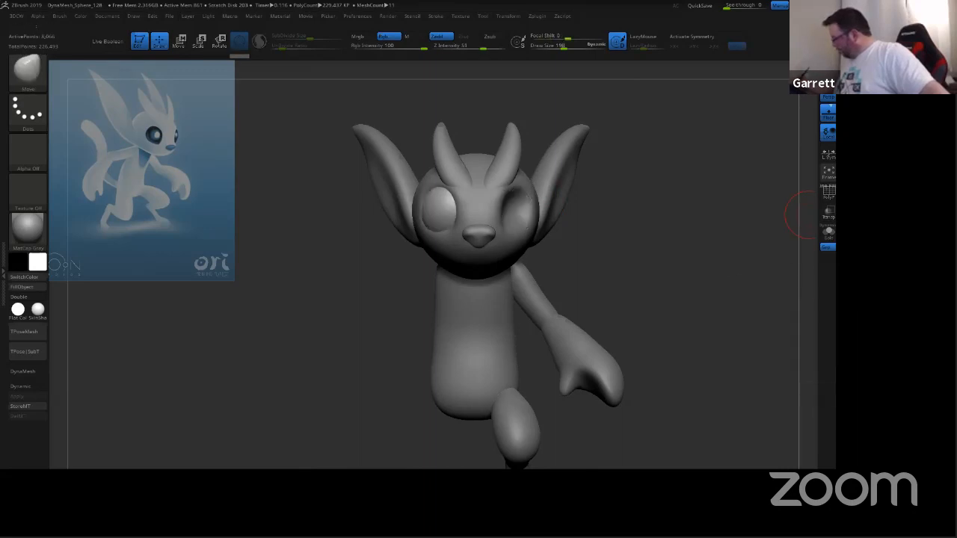
{"action": "key", "text": "3"}
{"action": "left_click", "coordinate": [652, 106]}
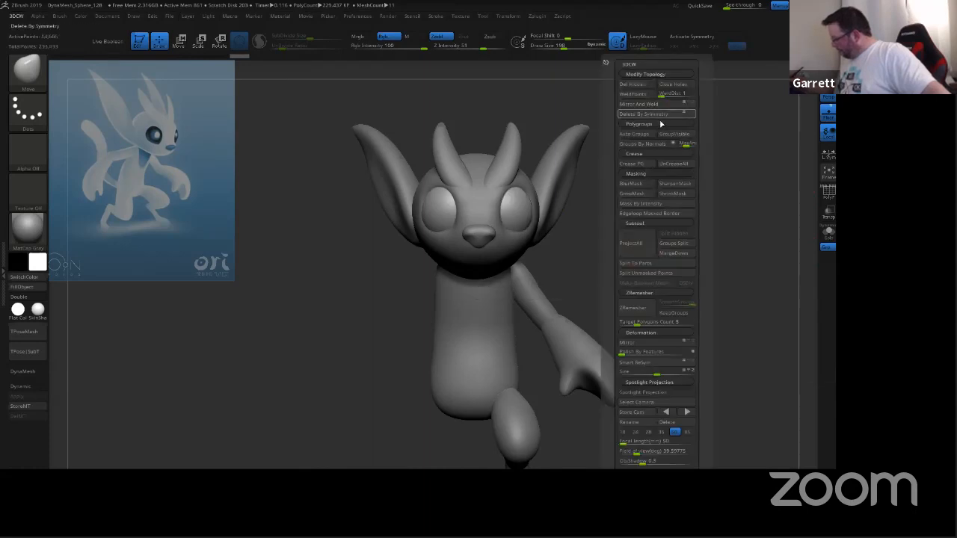
{"action": "mouse_move", "coordinate": [645, 262]}
{"action": "left_mouse_down"}
{"action": "mouse_move", "coordinate": [654, 264]}
{"action": "mouse_move", "coordinate": [669, 238]}
{"action": "left_mouse_up"}
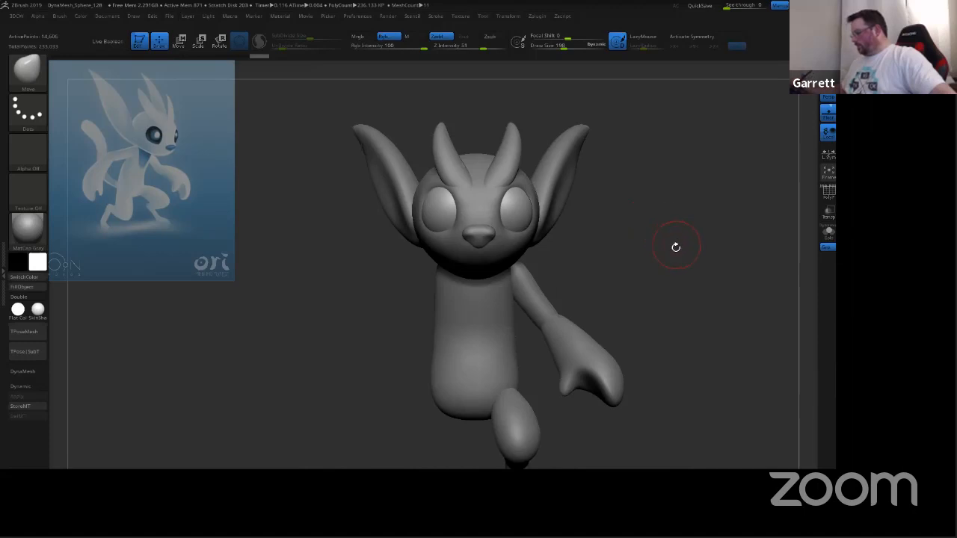
Step: Select the horn-like tufts on the forehead and activate X symmetry for them, returning to the Move brush
{"action": "left_click_drag", "start_coordinate": [676, 247], "coordinate": [658, 278]}
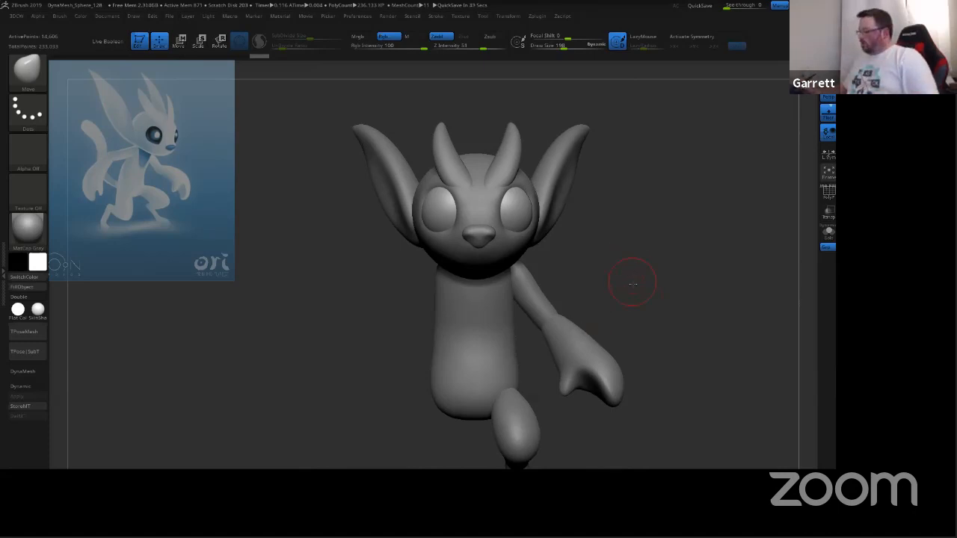
{"action": "left_click_drag", "start_coordinate": [633, 284], "coordinate": [602, 293]}
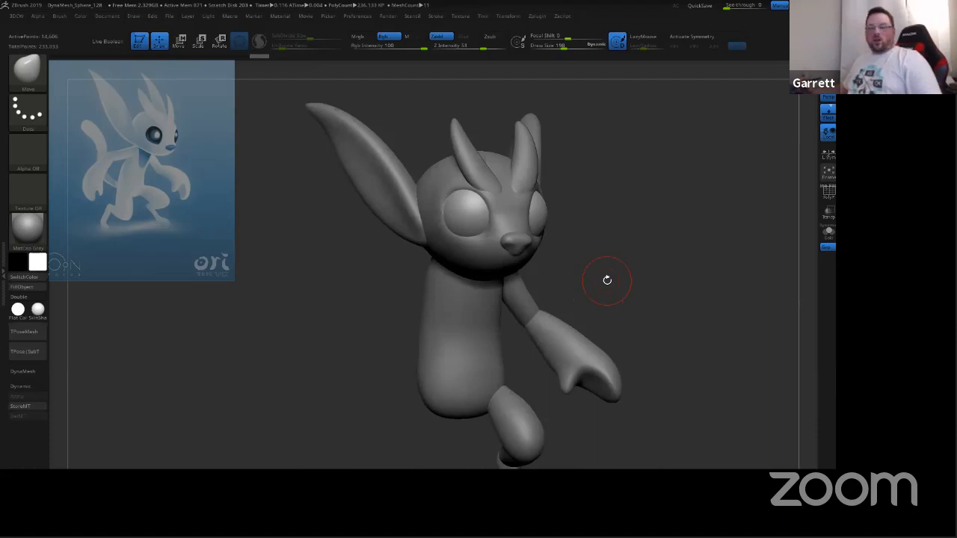
{"action": "mouse_move", "coordinate": [636, 276]}
{"action": "left_mouse_down"}
{"action": "mouse_move", "coordinate": [635, 304]}
{"action": "mouse_move", "coordinate": [509, 217]}
{"action": "left_mouse_up"}
{"action": "left_click", "coordinate": [509, 217], "text": "alt"}
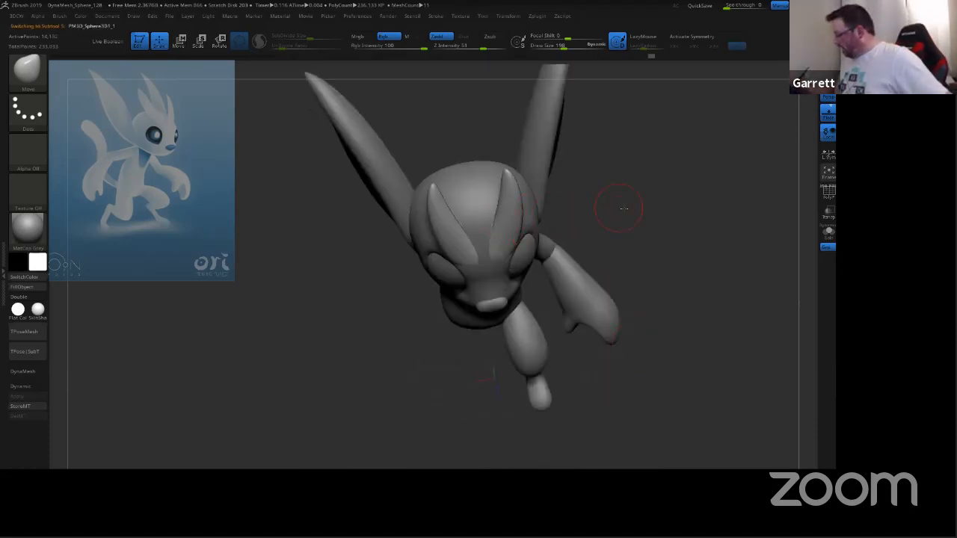
{"action": "left_click_drag", "start_coordinate": [624, 209], "coordinate": [618, 260]}
{"action": "left_click", "coordinate": [179, 41]}
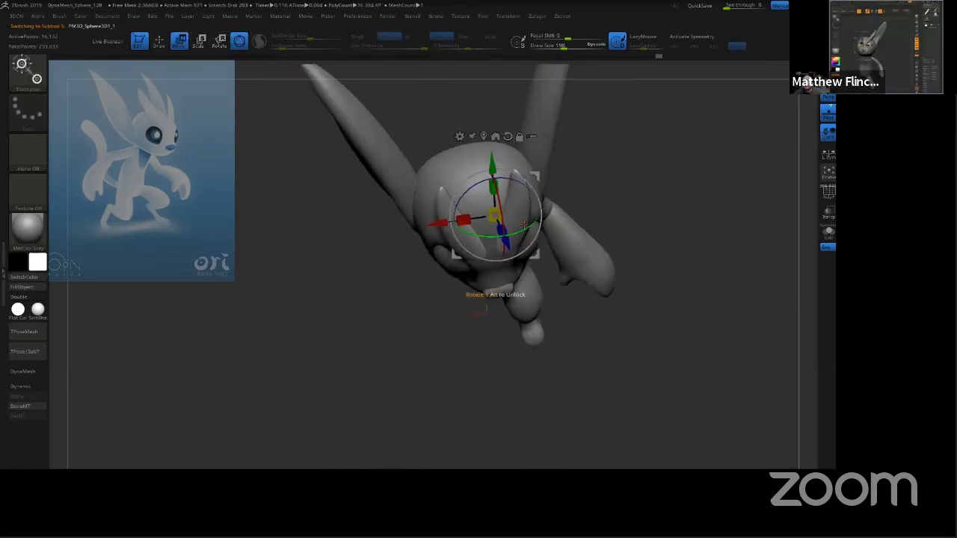
{"action": "key", "text": "x"}
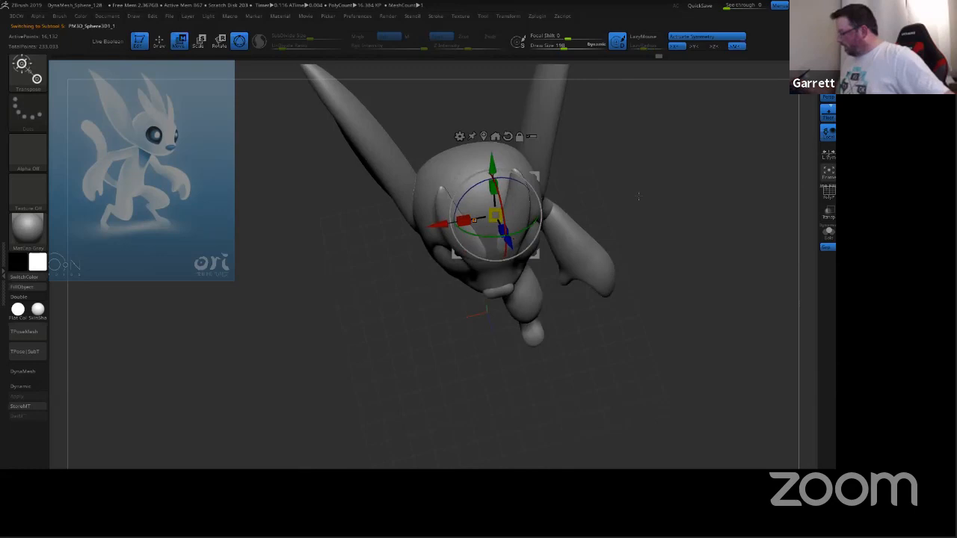
{"action": "left_click_drag", "start_coordinate": [637, 196], "coordinate": [683, 136]}
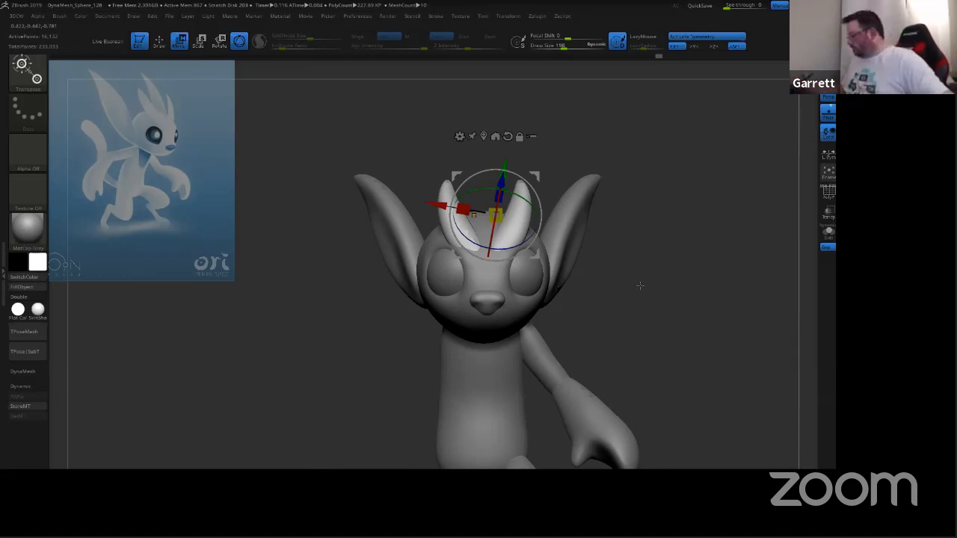
{"action": "key", "text": "q"}
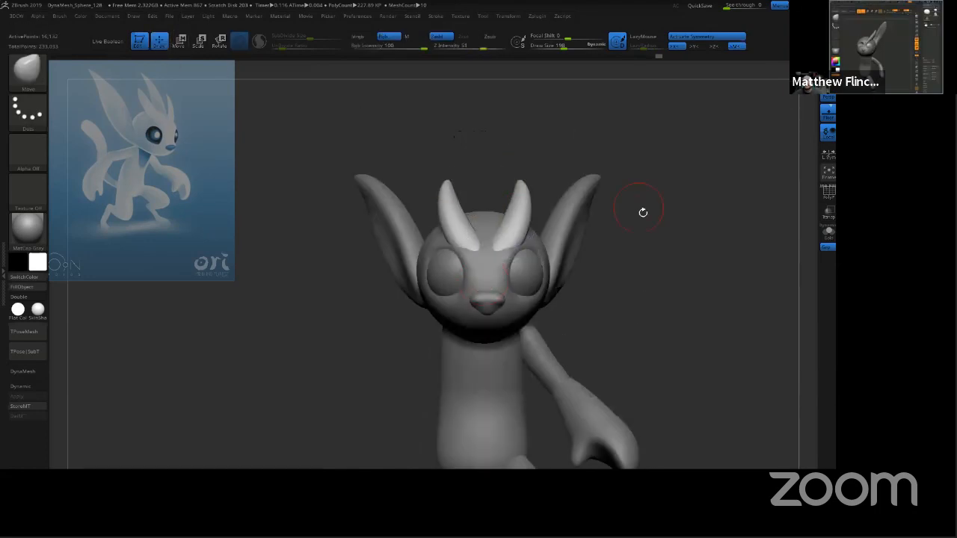
{"action": "left_click_drag", "start_coordinate": [643, 212], "coordinate": [517, 181]}
{"action": "mouse_move", "coordinate": [678, 233]}
{"action": "left_mouse_down"}
{"action": "mouse_move", "coordinate": [713, 229]}
{"action": "mouse_move", "coordinate": [680, 195]}
{"action": "left_mouse_up"}
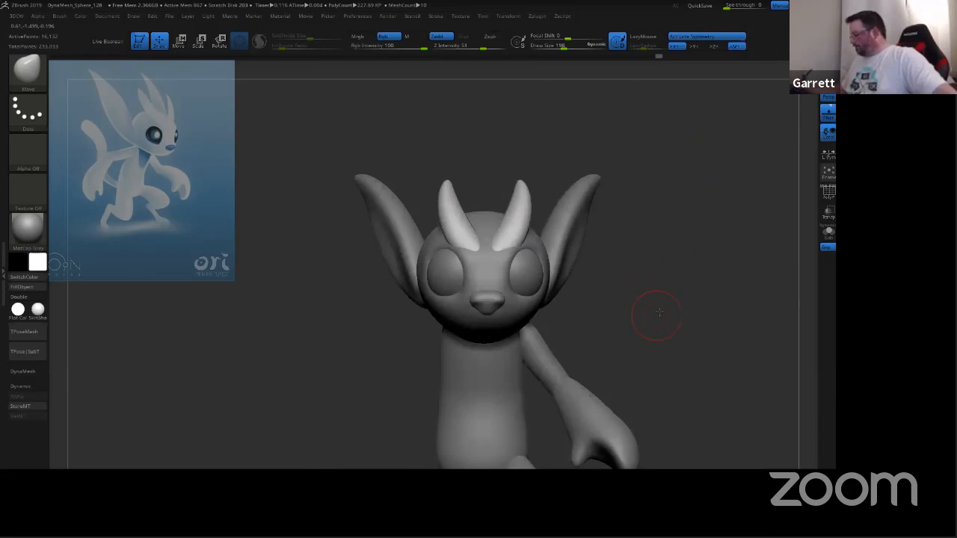
Step: Select the head mesh, review the muzzle from several angles, and save the project as ori
{"action": "mouse_move", "coordinate": [657, 313]}
{"action": "left_mouse_down"}
{"action": "mouse_move", "coordinate": [679, 286]}
{"action": "mouse_move", "coordinate": [672, 315]}
{"action": "mouse_move", "coordinate": [519, 317]}
{"action": "left_mouse_up"}
{"action": "left_click", "coordinate": [475, 329], "text": "alt"}
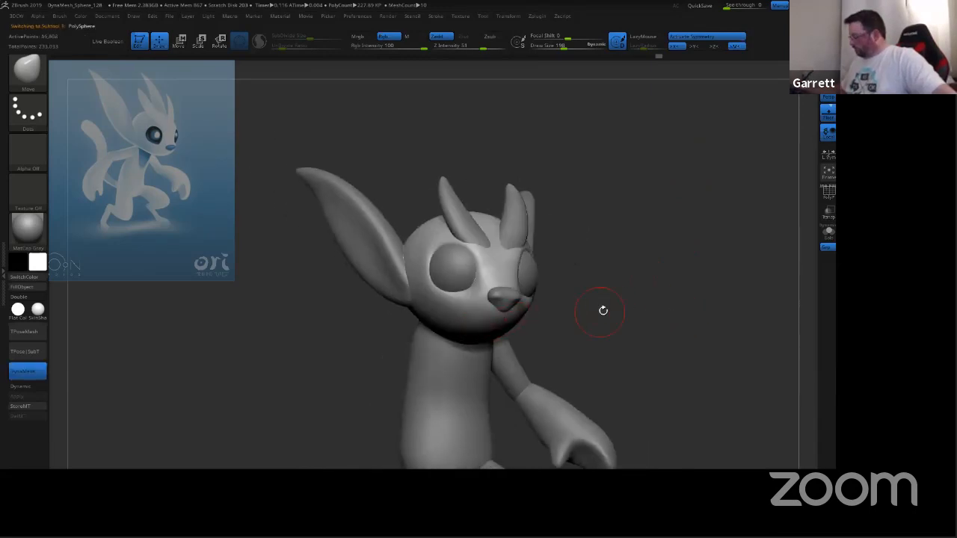
{"action": "left_click_drag", "start_coordinate": [602, 310], "coordinate": [553, 320]}
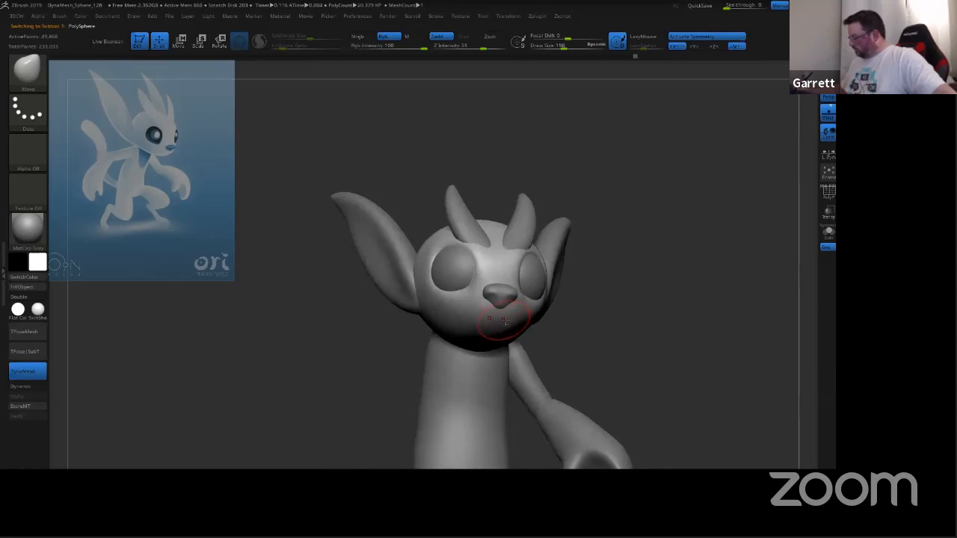
{"action": "mouse_move", "coordinate": [593, 285]}
{"action": "left_mouse_down"}
{"action": "mouse_move", "coordinate": [675, 289]}
{"action": "mouse_move", "coordinate": [658, 158]}
{"action": "left_mouse_up"}
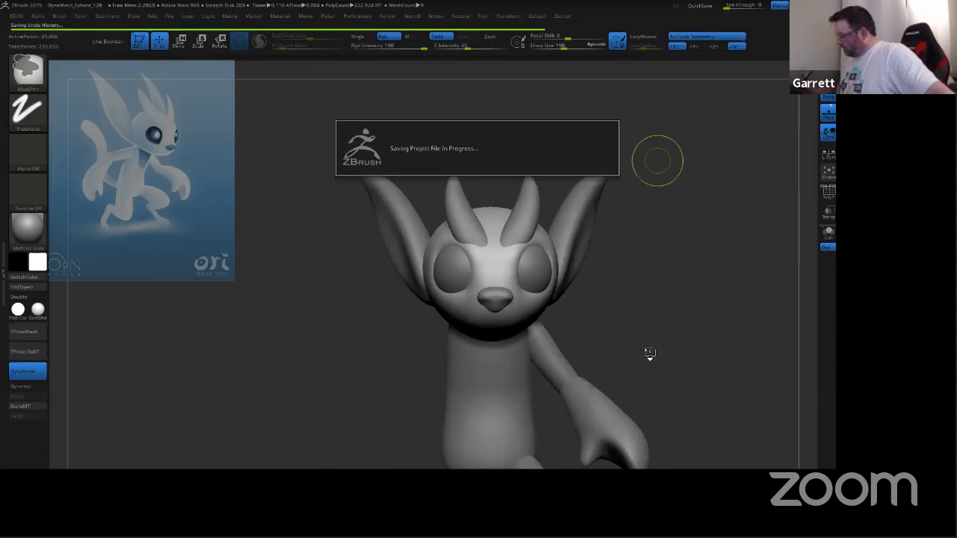
{"action": "mouse_move", "coordinate": [683, 326]}
{"action": "right_mouse_down"}
{"action": "mouse_move", "coordinate": [635, 336]}
{"action": "mouse_move", "coordinate": [683, 345]}
{"action": "mouse_move", "coordinate": [643, 292]}
{"action": "right_mouse_up"}
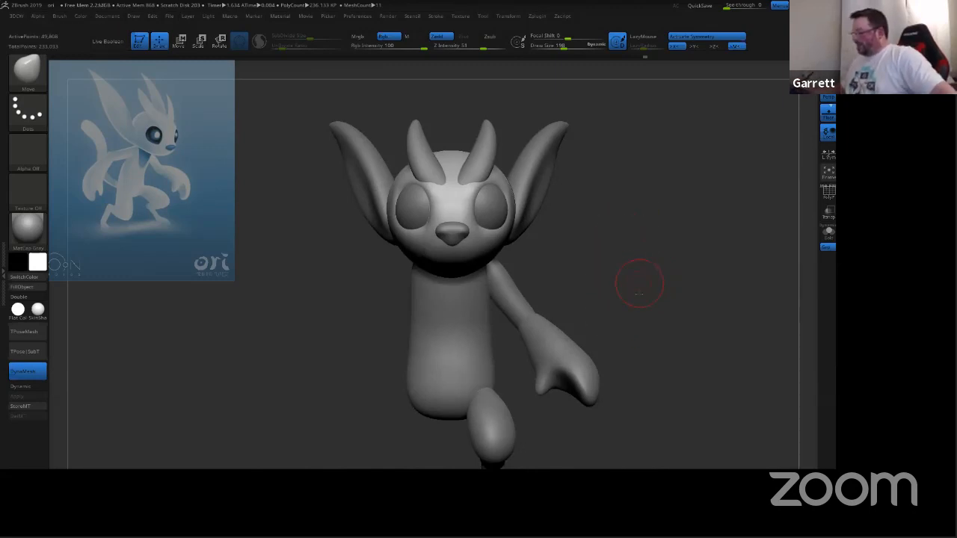
{"action": "left_click_drag", "start_coordinate": [639, 283], "coordinate": [666, 286]}
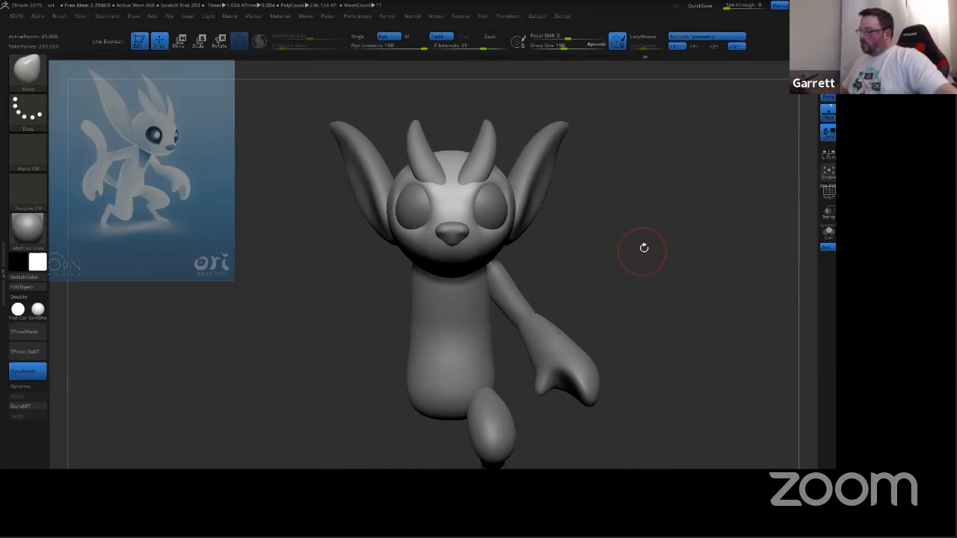
{"action": "left_click", "coordinate": [169, 15]}
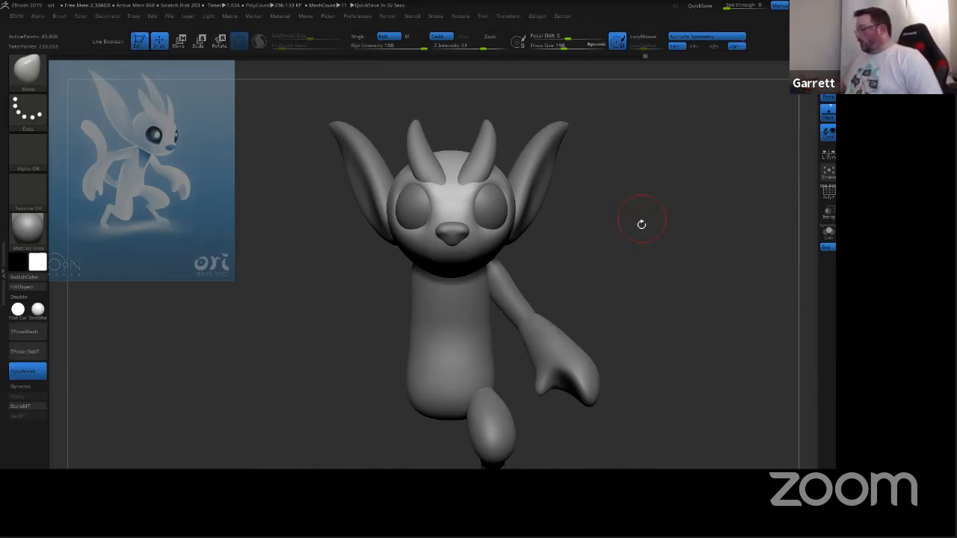
{"action": "mouse_move", "coordinate": [668, 296]}
{"action": "left_mouse_down"}
{"action": "mouse_move", "coordinate": [690, 279]}
{"action": "mouse_move", "coordinate": [704, 301]}
{"action": "mouse_move", "coordinate": [721, 299]}
{"action": "mouse_move", "coordinate": [696, 297]}
{"action": "left_mouse_up"}
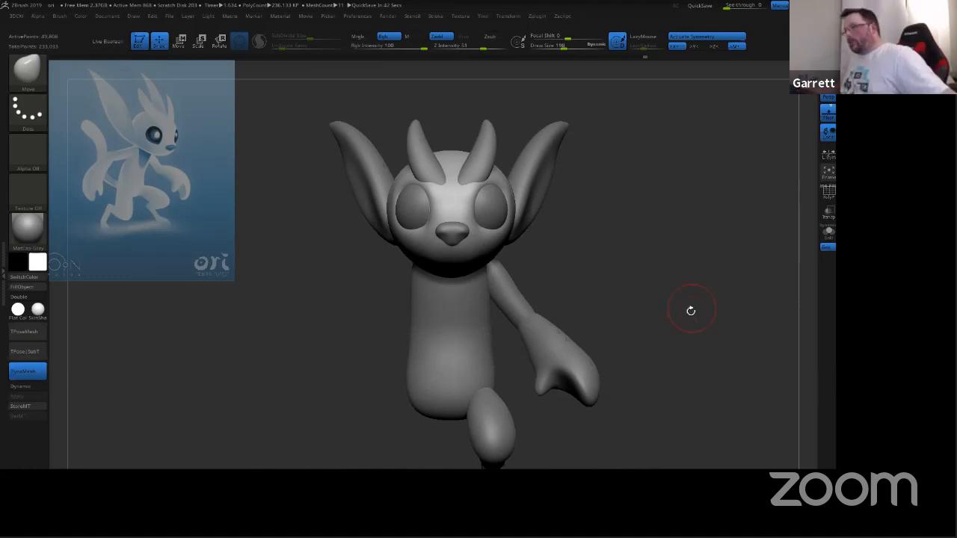
Step: Select the ears and move them slightly toward the back of the head
{"action": "mouse_move", "coordinate": [681, 331]}
{"action": "left_mouse_down"}
{"action": "mouse_move", "coordinate": [695, 322]}
{"action": "mouse_move", "coordinate": [658, 333]}
{"action": "mouse_move", "coordinate": [693, 267]}
{"action": "mouse_move", "coordinate": [679, 288]}
{"action": "mouse_move", "coordinate": [718, 292]}
{"action": "mouse_move", "coordinate": [724, 242]}
{"action": "mouse_move", "coordinate": [716, 259]}
{"action": "left_mouse_up"}
{"action": "left_click", "coordinate": [396, 192], "text": "alt"}
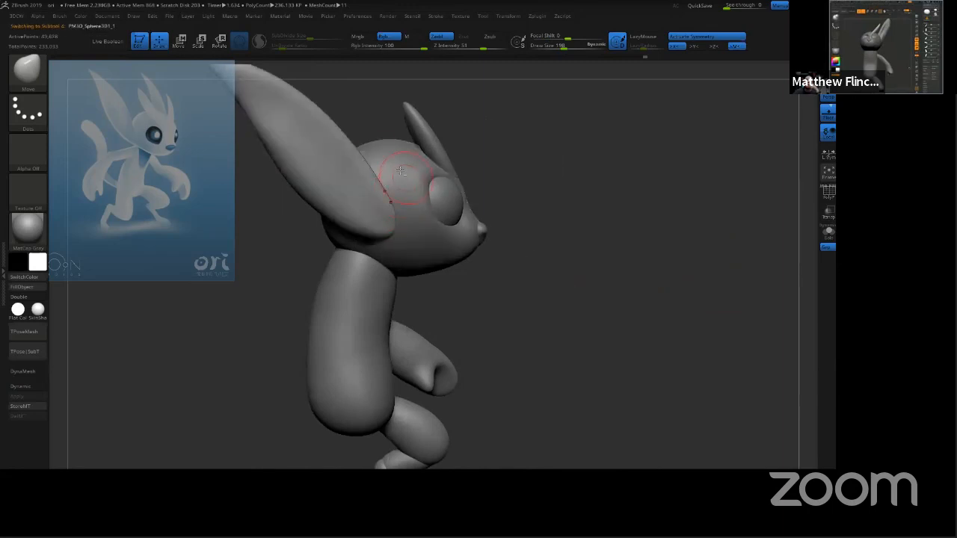
{"action": "left_click", "coordinate": [178, 42]}
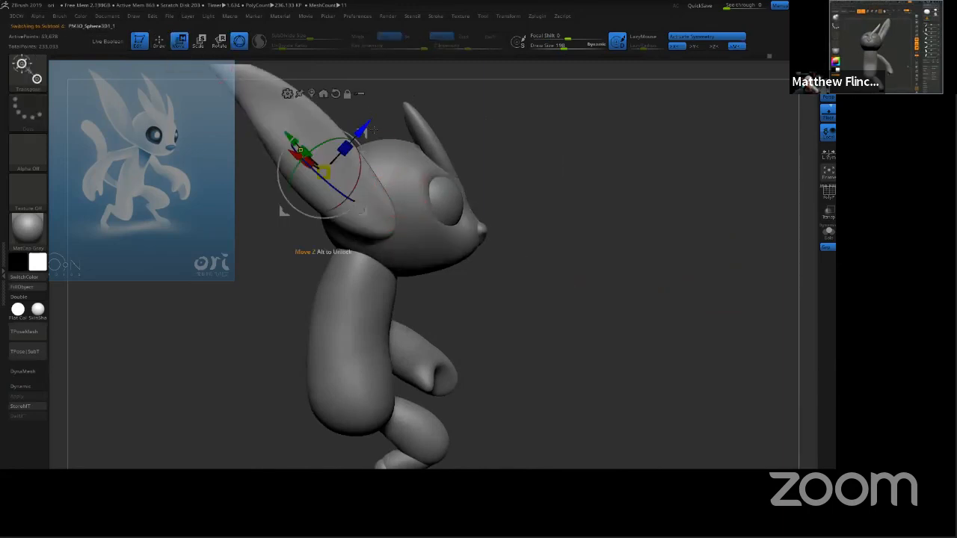
{"action": "left_click_drag", "start_coordinate": [370, 134], "coordinate": [359, 134]}
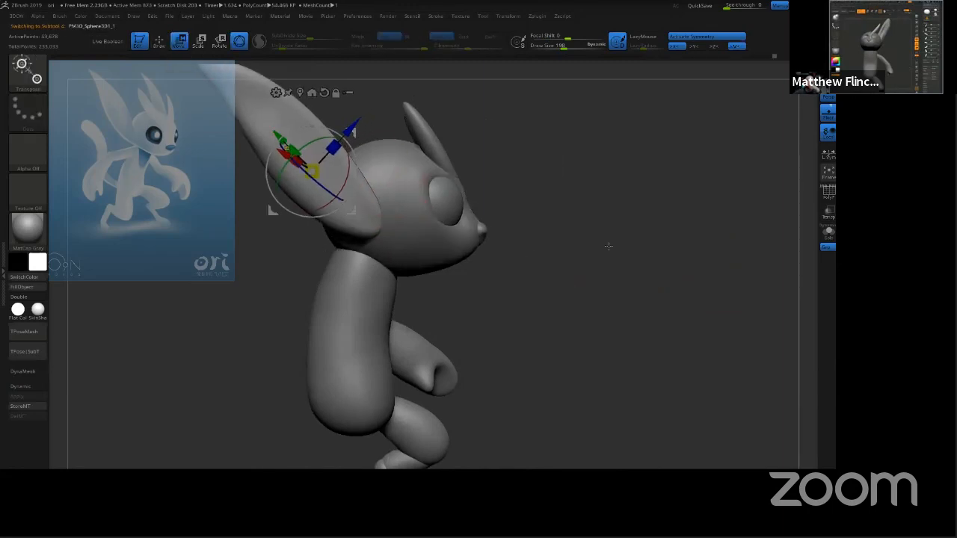
{"action": "left_click_drag", "start_coordinate": [608, 246], "coordinate": [557, 278]}
{"action": "right_click_drag", "start_coordinate": [539, 304], "coordinate": [732, 277], "text": "alt"}
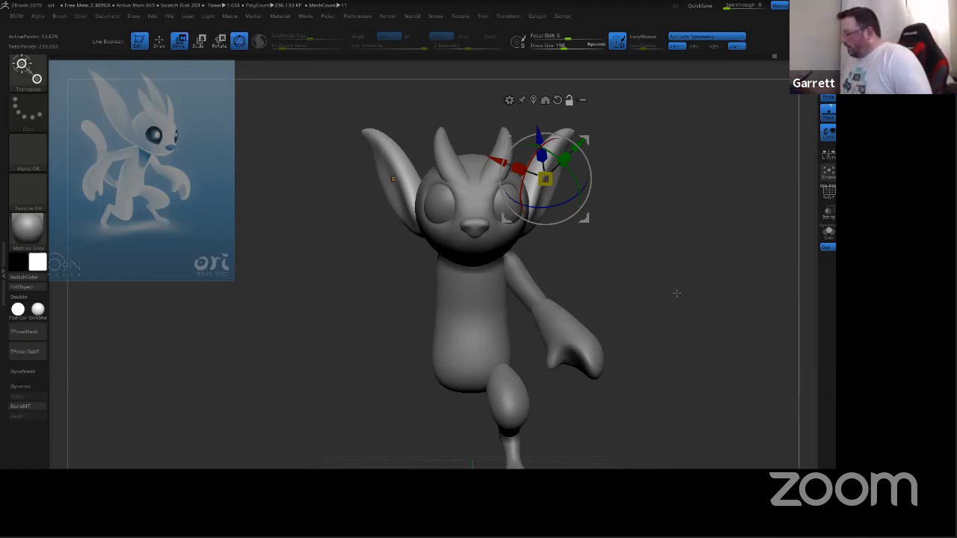
{"action": "left_click_drag", "start_coordinate": [673, 271], "coordinate": [702, 181]}
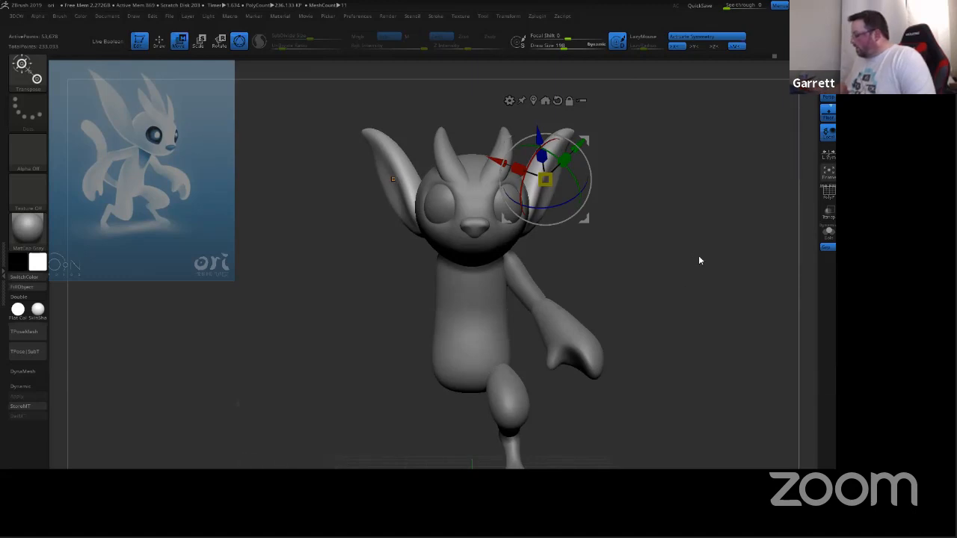
{"action": "key", "text": "space"}
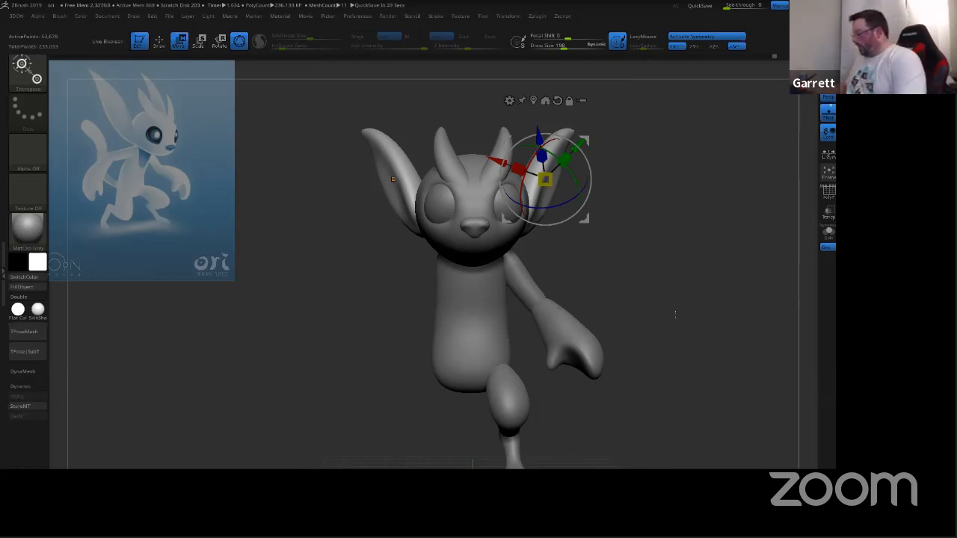
{"action": "left_click_drag", "start_coordinate": [675, 314], "coordinate": [701, 280]}
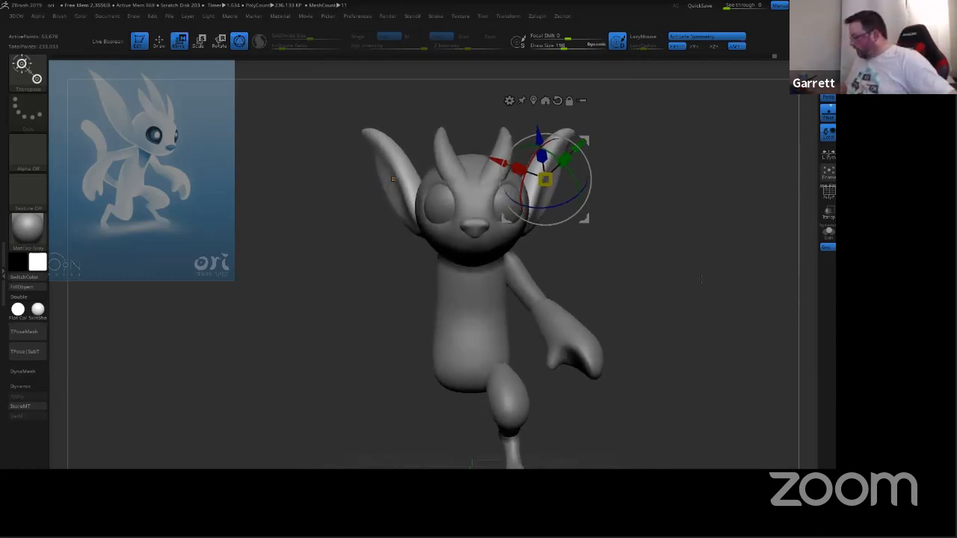
Step: Duplicate the hand subtool and move the copy forward and out beside the body
{"action": "left_click", "coordinate": [562, 320], "text": "alt"}
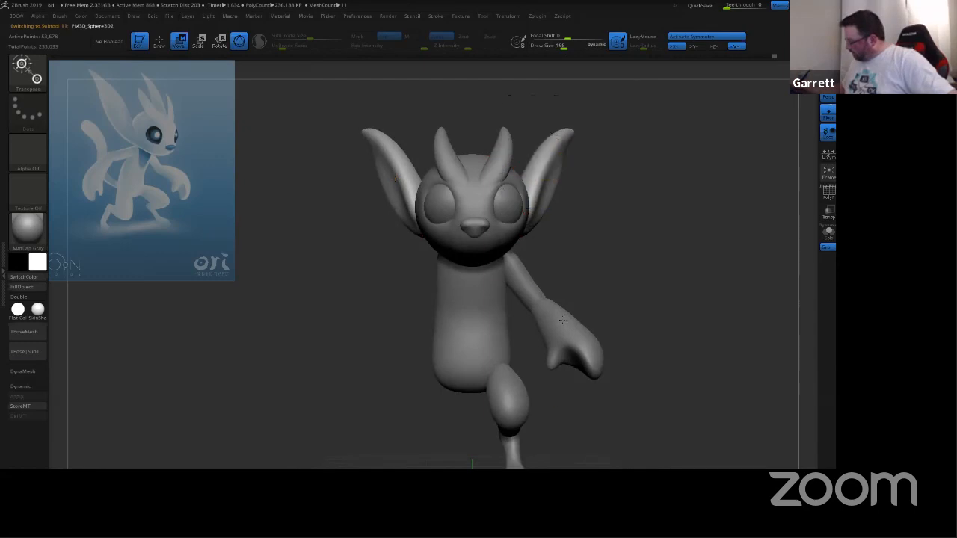
{"action": "key", "text": "ctrl+shift+d"}
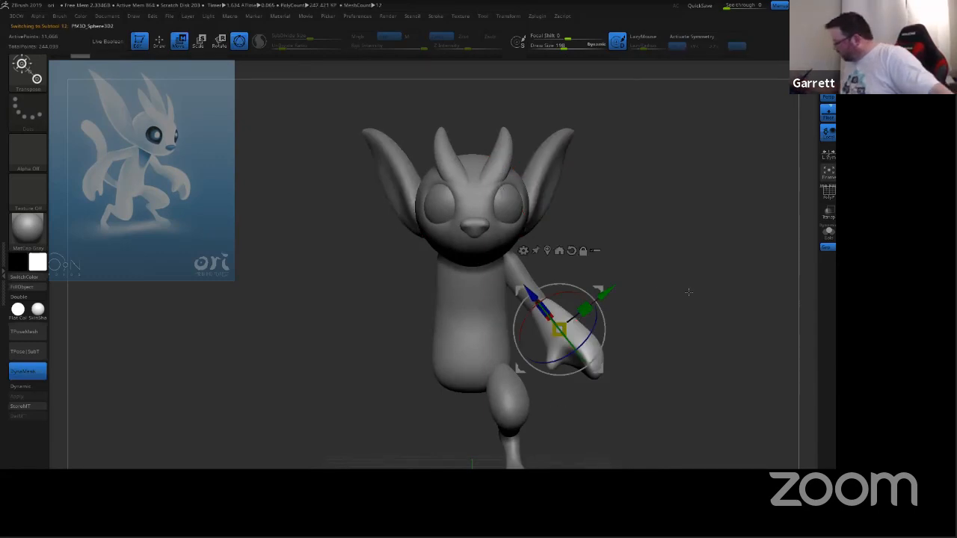
{"action": "left_click_drag", "start_coordinate": [626, 297], "coordinate": [655, 313], "text": "shift"}
{"action": "left_click_drag", "start_coordinate": [604, 288], "coordinate": [640, 371]}
{"action": "left_click_drag", "start_coordinate": [603, 326], "coordinate": [662, 335]}
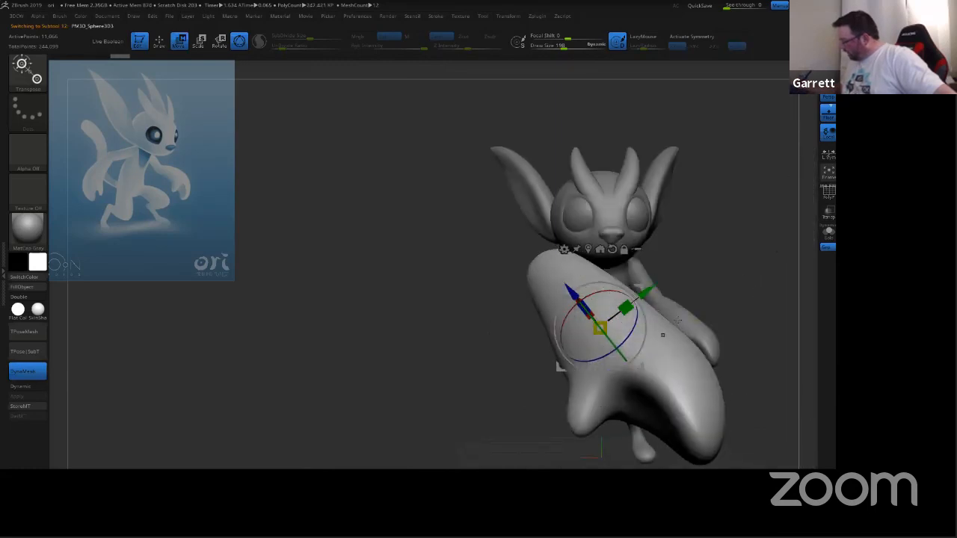
{"action": "left_click_drag", "start_coordinate": [759, 270], "coordinate": [667, 243], "text": "alt"}
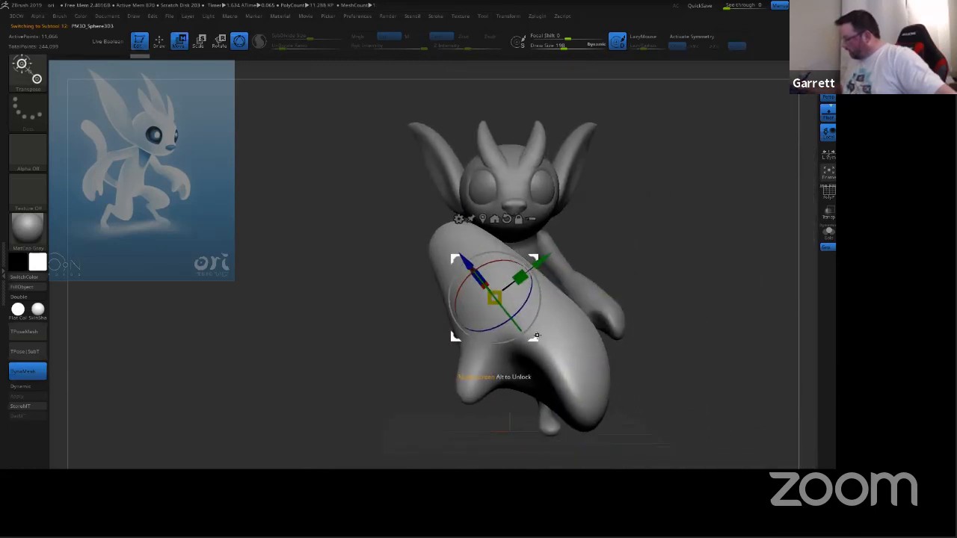
{"action": "left_click_drag", "start_coordinate": [537, 337], "coordinate": [699, 332]}
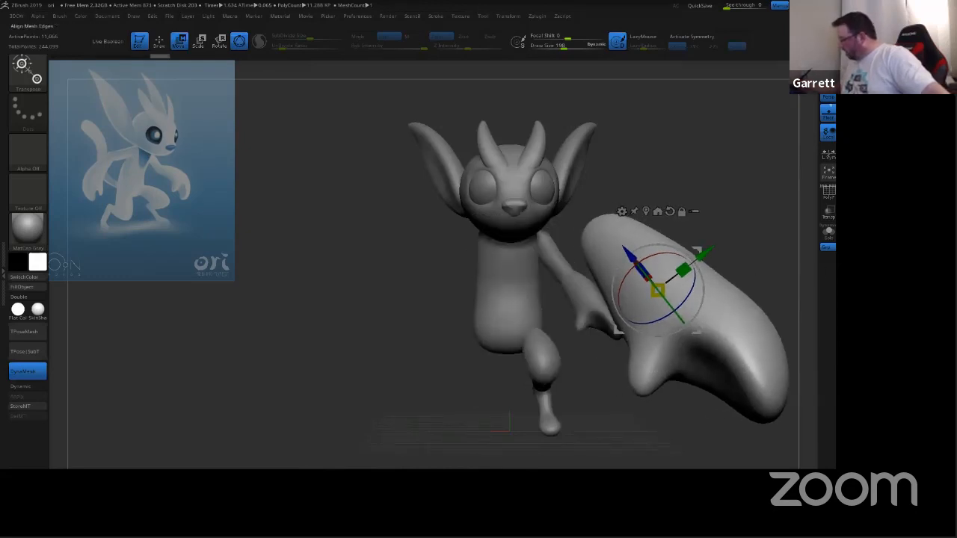
Step: Try mirroring the hand copy across the body with X symmetry on, then undo it and turn symmetry off
{"action": "left_click", "coordinate": [828, 170]}
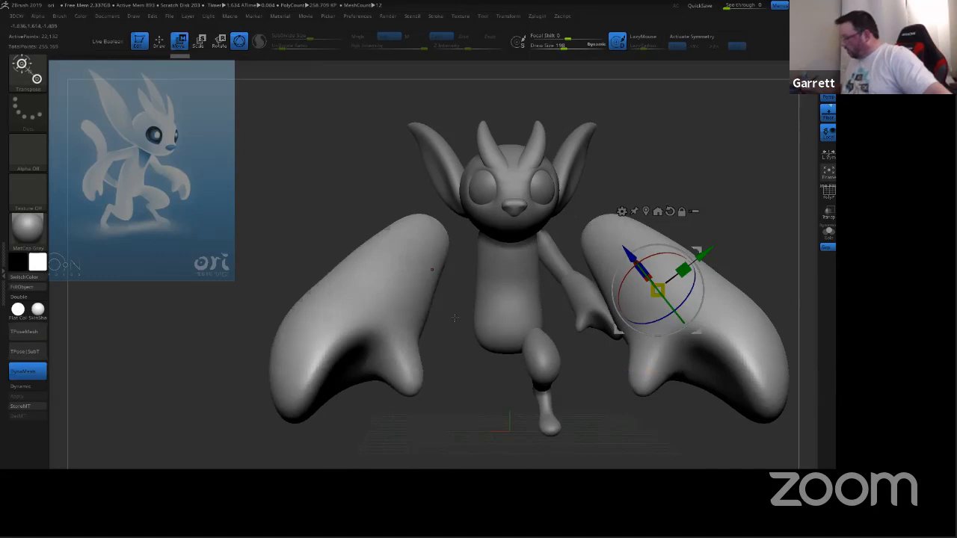
{"action": "key", "text": "x"}
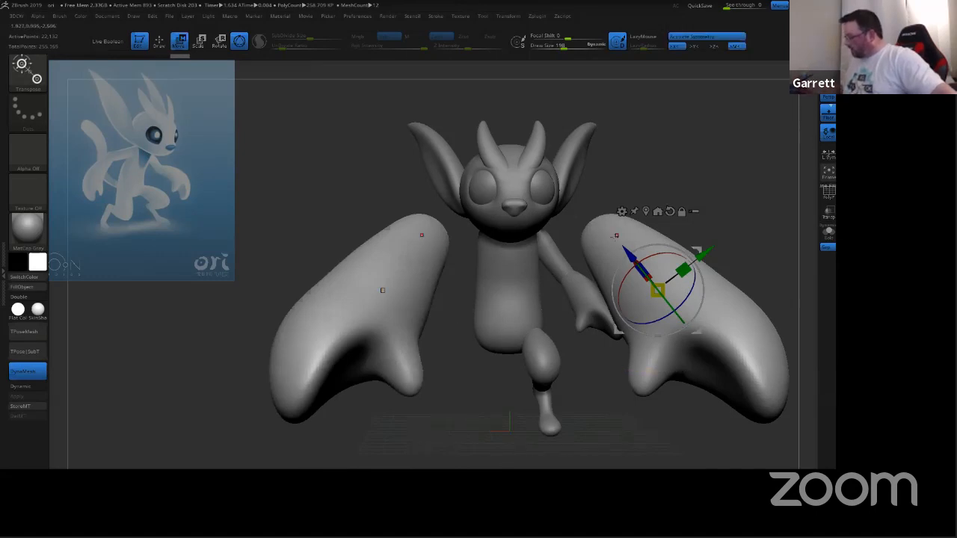
{"action": "left_click_drag", "start_coordinate": [714, 250], "coordinate": [711, 253]}
{"action": "key", "text": "ctrl+z"}
{"action": "key", "text": "ctrl+z"}
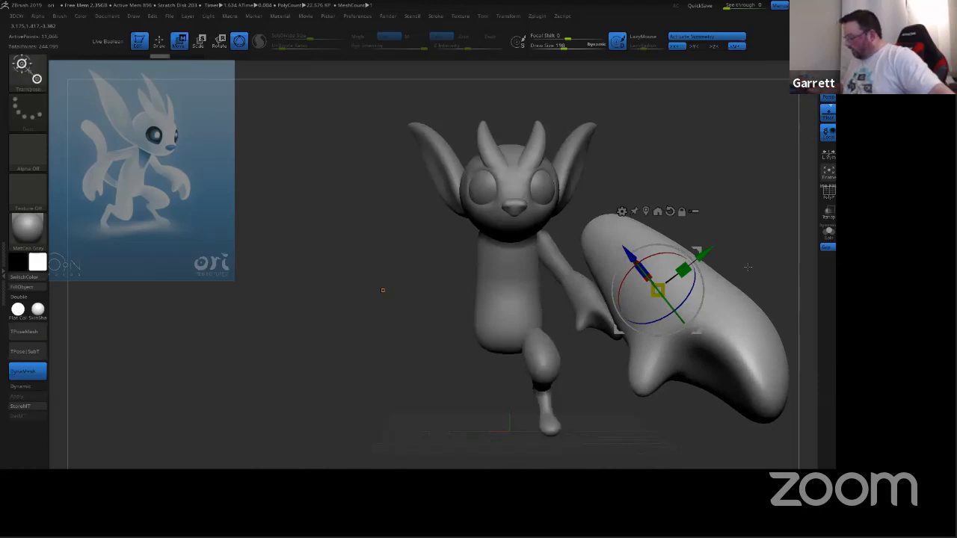
{"action": "key", "text": "x"}
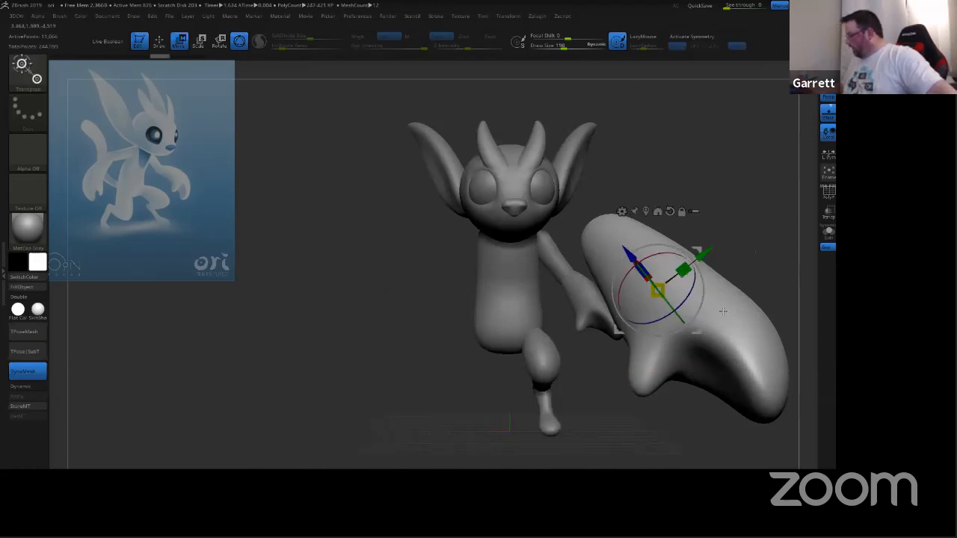
Step: Move the hand copy across the body's centerline, turn off perspective, and apply Mirror And Weld to it
{"action": "left_click_drag", "start_coordinate": [703, 256], "coordinate": [531, 275]}
{"action": "left_click", "coordinate": [828, 98]}
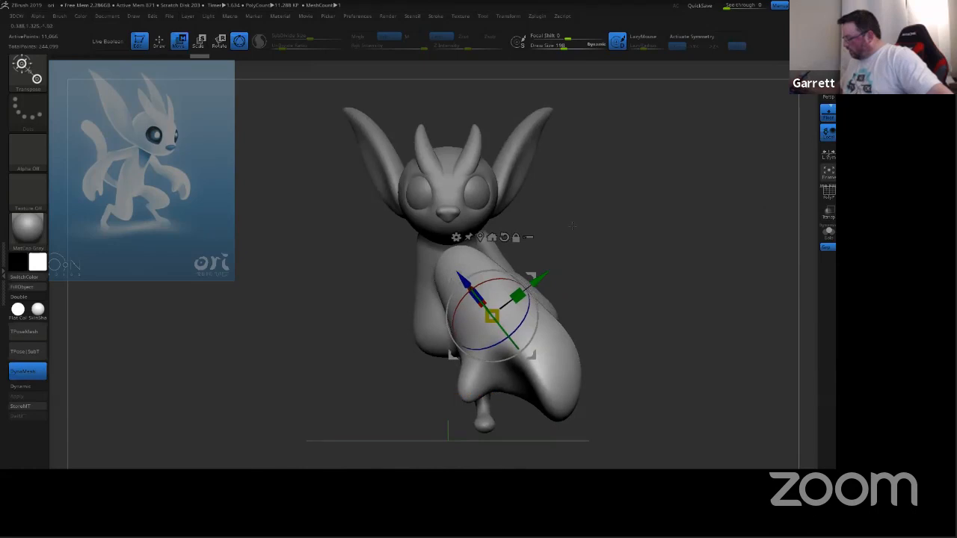
{"action": "key", "text": "space"}
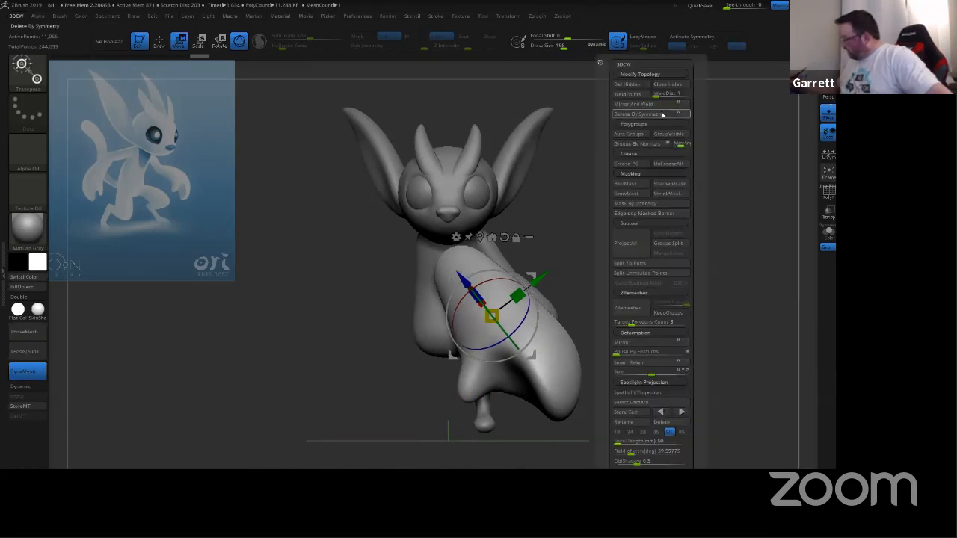
{"action": "left_click", "coordinate": [674, 105]}
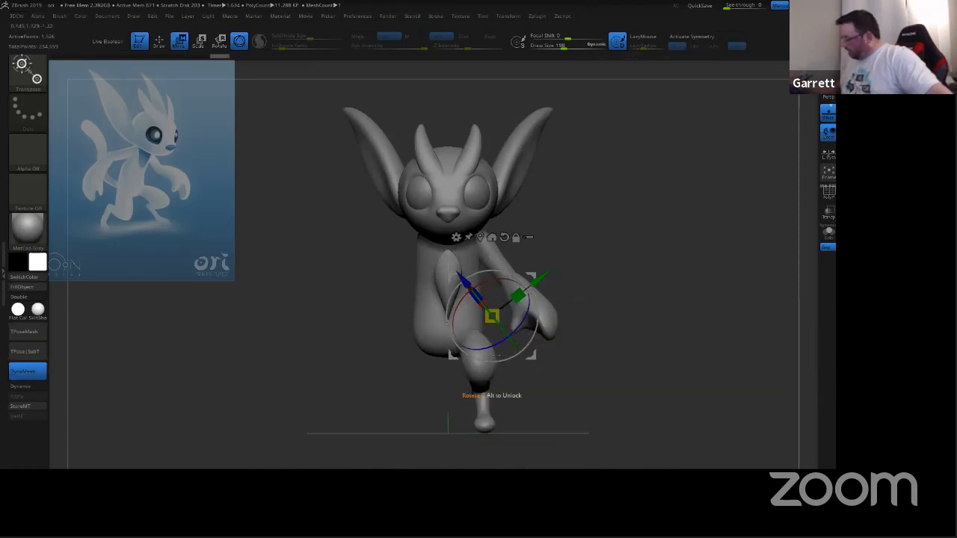
{"action": "mouse_move", "coordinate": [625, 272]}
{"action": "left_mouse_down"}
{"action": "mouse_move", "coordinate": [600, 317]}
{"action": "mouse_move", "coordinate": [604, 284]}
{"action": "mouse_move", "coordinate": [675, 267]}
{"action": "mouse_move", "coordinate": [648, 272]}
{"action": "left_mouse_up"}
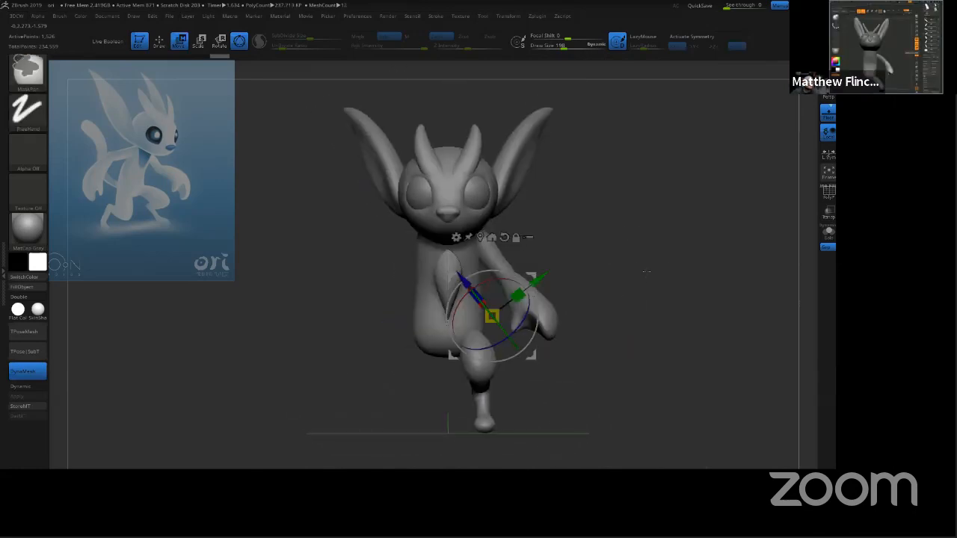
Step: Undo the last weld, flip the hand copy to the opposite side, and apply Mirror And Weld again
{"action": "key", "text": "ctrl+z"}
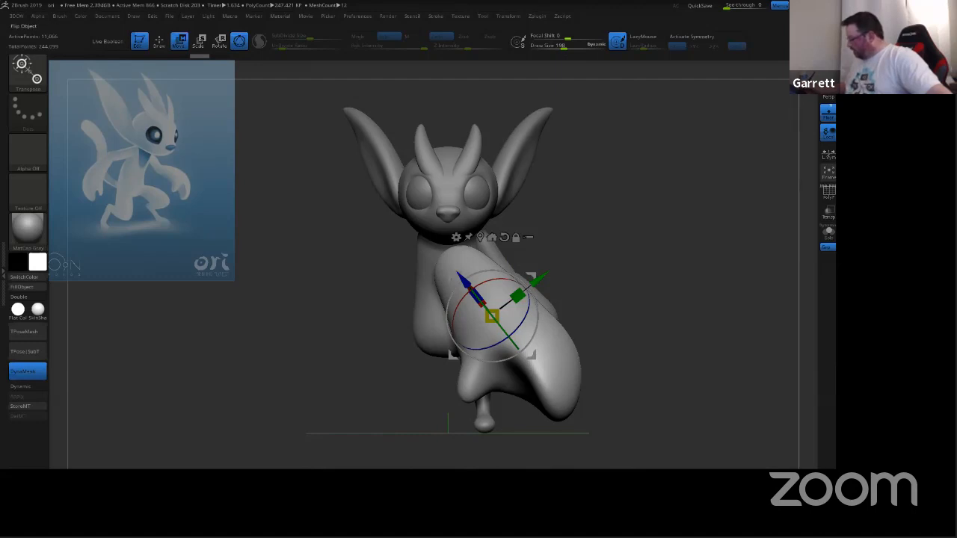
{"action": "key", "text": "space"}
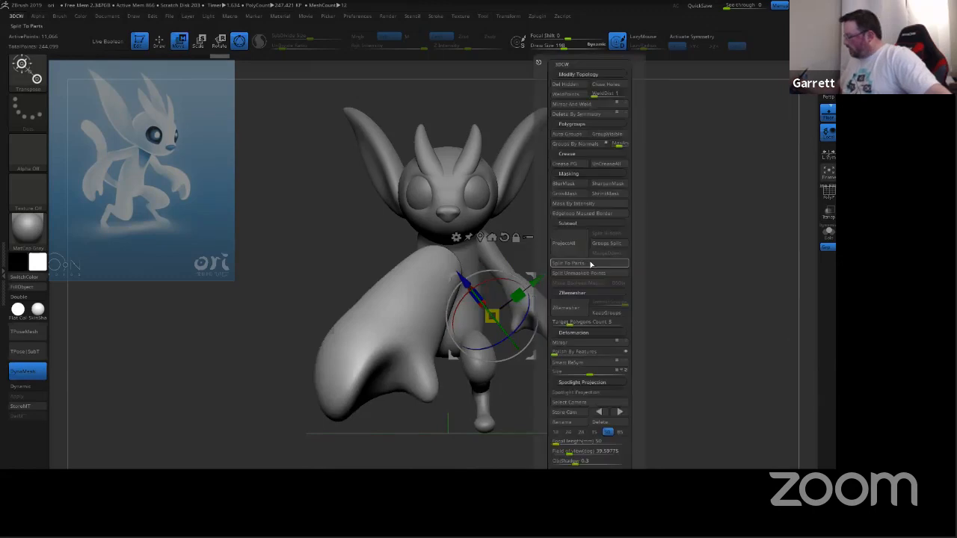
{"action": "left_click", "coordinate": [599, 103]}
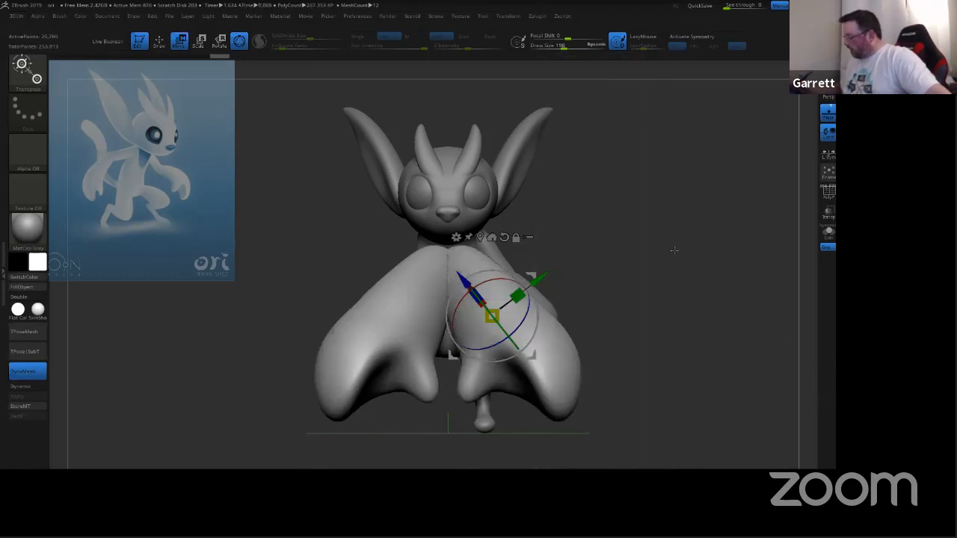
Step: Smooth the rough welded seam where the two mirrored hand copies meet, working from several angles
{"action": "mouse_move", "coordinate": [673, 267]}
{"action": "left_mouse_down"}
{"action": "mouse_move", "coordinate": [619, 292]}
{"action": "mouse_move", "coordinate": [614, 255]}
{"action": "mouse_move", "coordinate": [539, 256]}
{"action": "left_mouse_up"}
{"action": "key", "text": "q"}
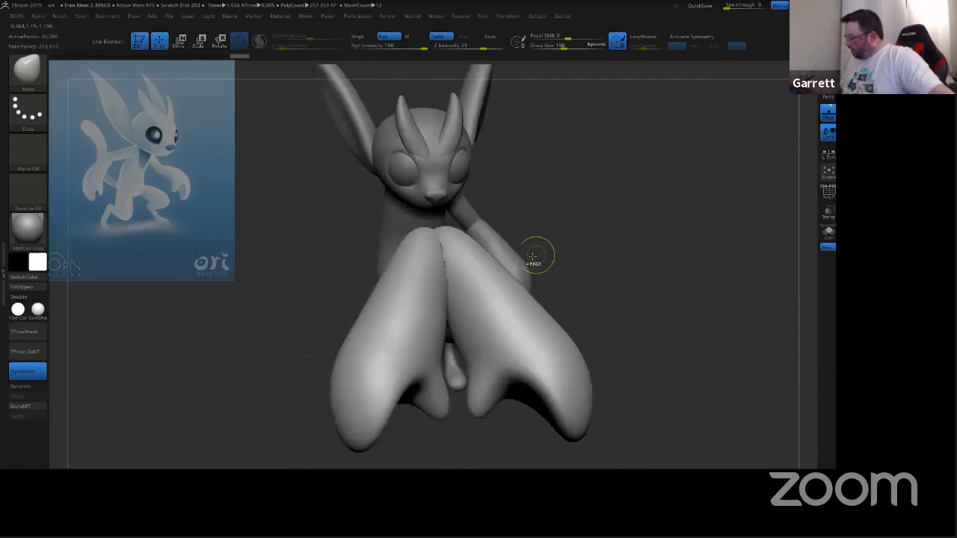
{"action": "right_click_drag", "start_coordinate": [538, 256], "coordinate": [611, 223], "text": "ctrl"}
{"action": "left_click_drag", "start_coordinate": [693, 226], "coordinate": [651, 222]}
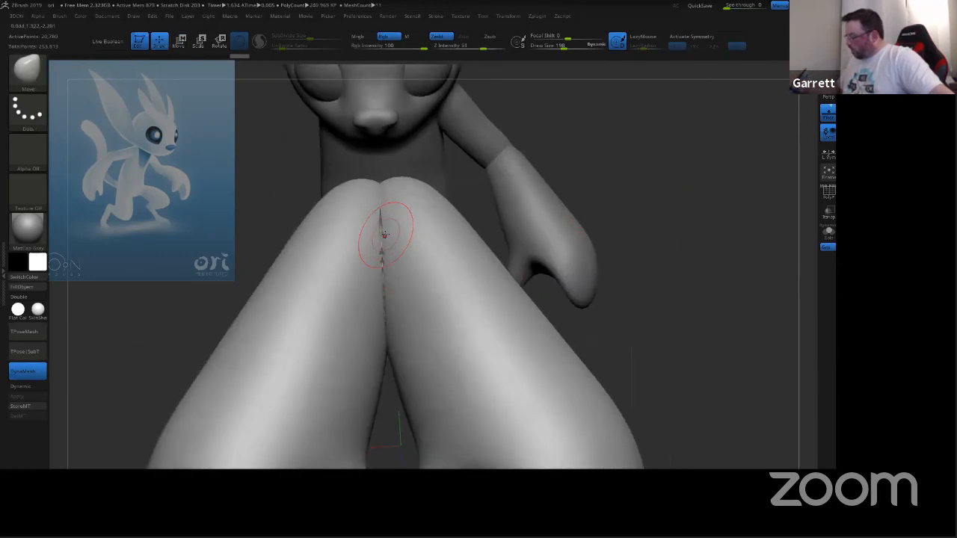
{"action": "mouse_move", "coordinate": [380, 252]}
{"action": "left_mouse_down", "text": "shift"}
{"action": "mouse_move", "coordinate": [382, 227]}
{"action": "mouse_move", "coordinate": [386, 331]}
{"action": "left_mouse_up", "text": "shift"}
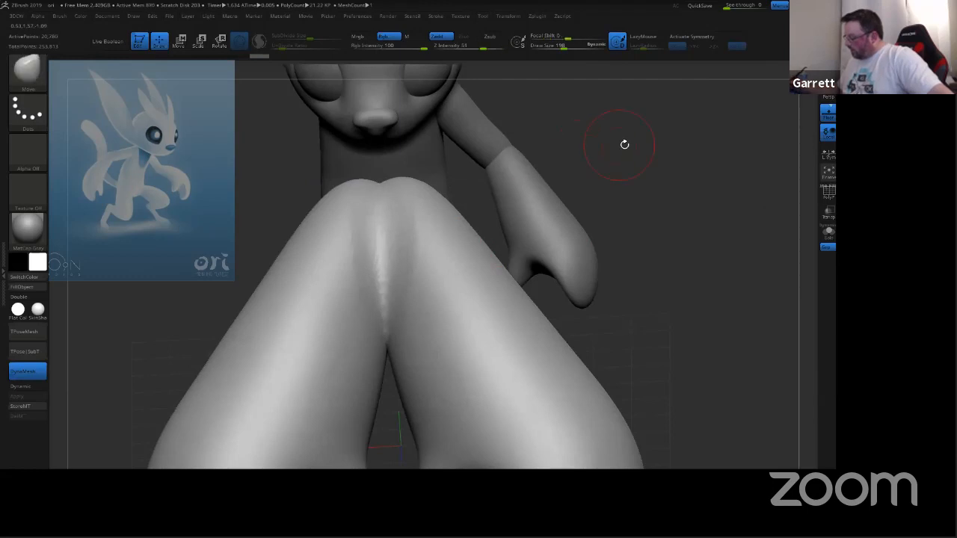
{"action": "left_click_drag", "start_coordinate": [624, 144], "coordinate": [523, 202]}
{"action": "left_click_drag", "start_coordinate": [369, 224], "coordinate": [380, 306], "text": "shift"}
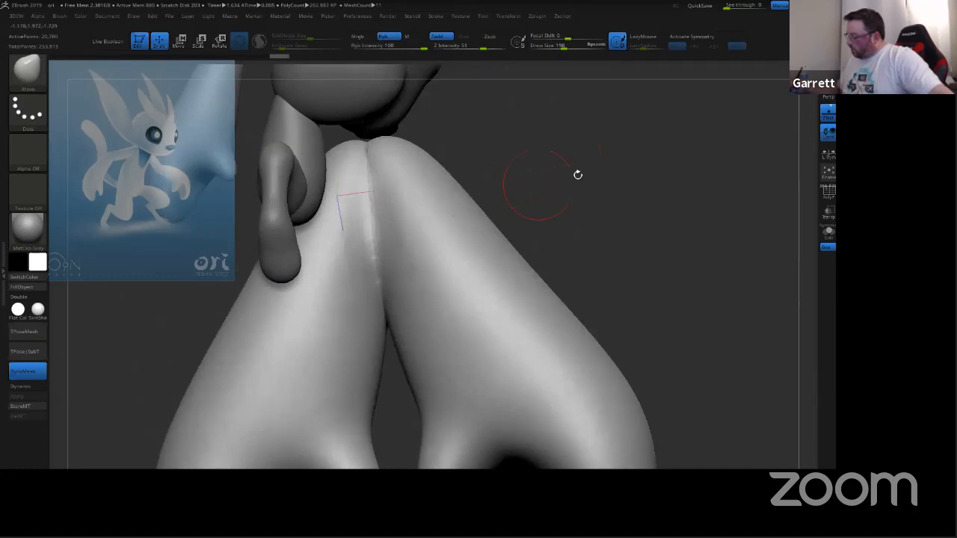
{"action": "left_click_drag", "start_coordinate": [635, 164], "coordinate": [586, 209]}
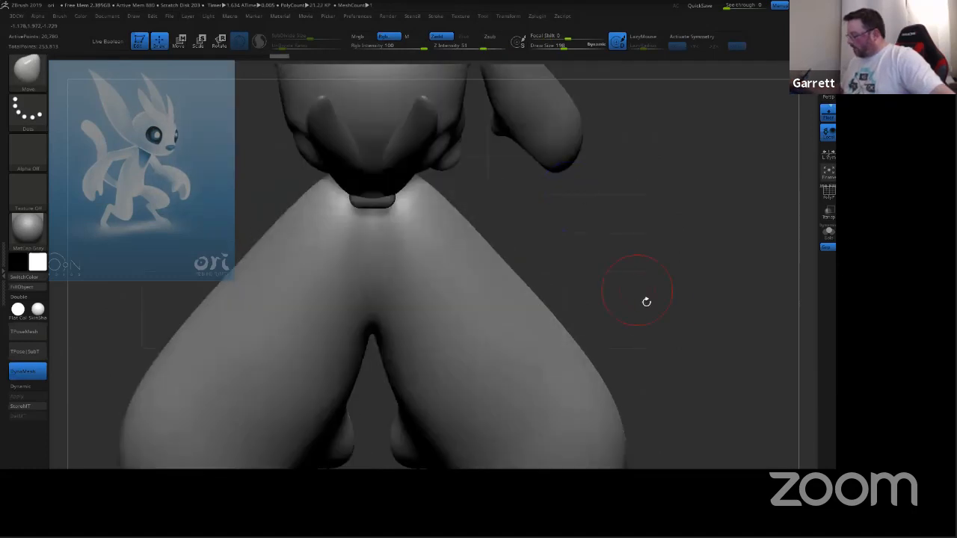
{"action": "left_click_drag", "start_coordinate": [645, 299], "coordinate": [666, 223]}
Step: Undo the seam smoothing and mirroring, and delete the duplicated hand subtool
{"action": "key", "text": "ctrl+z"}
{"action": "key", "text": "ctrl+z"}
{"action": "key", "text": "ctrl+z"}
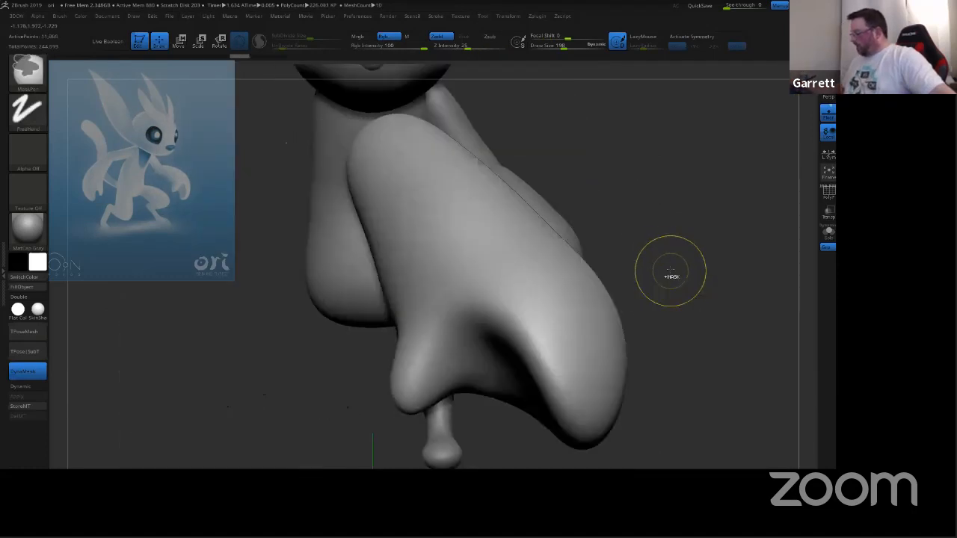
{"action": "key", "text": "ctrl+shift+z"}
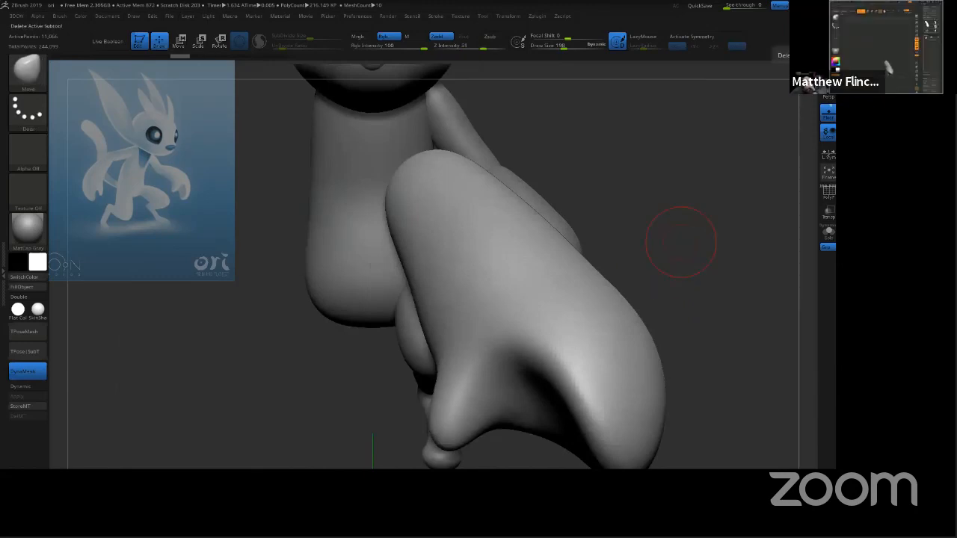
{"action": "left_click", "coordinate": [803, 60]}
{"action": "left_click", "coordinate": [788, 234]}
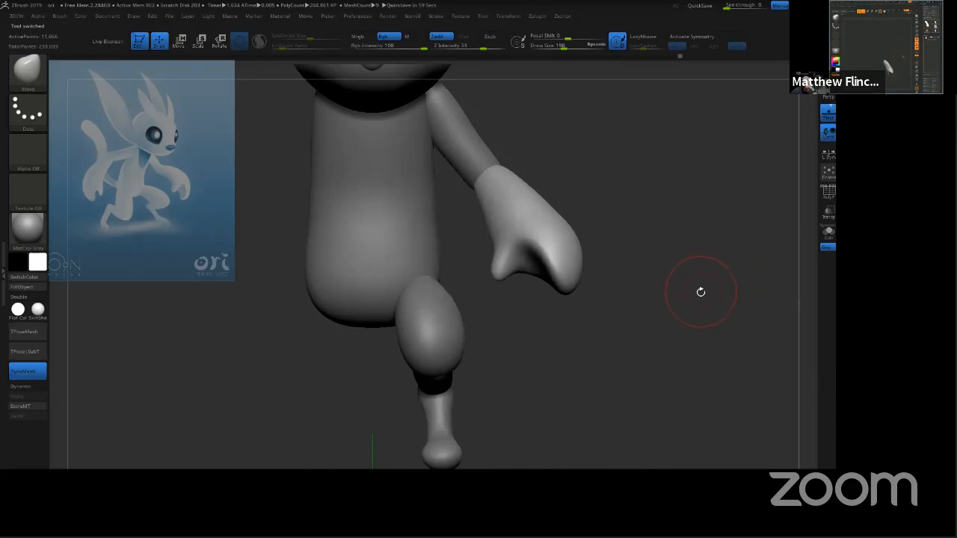
{"action": "left_click_drag", "start_coordinate": [683, 342], "coordinate": [710, 361]}
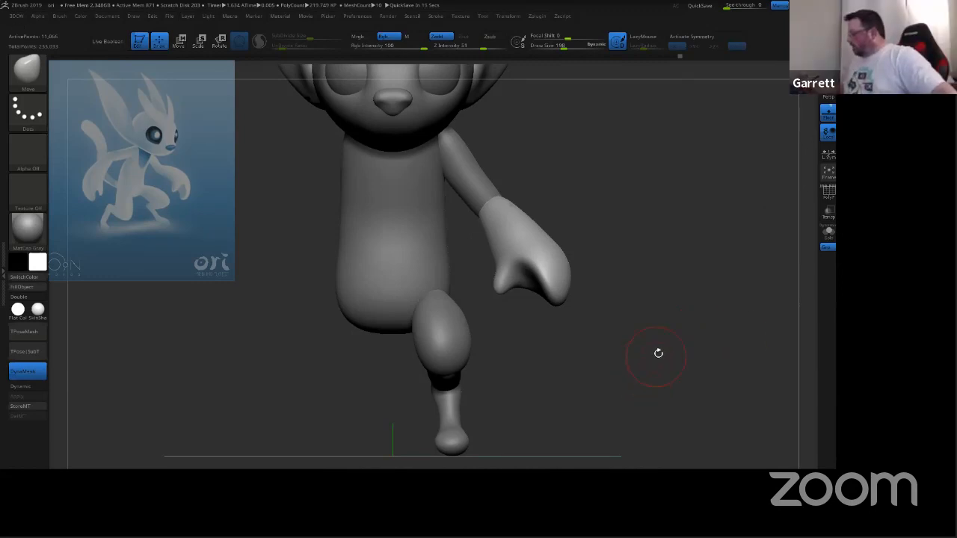
{"action": "right_click_drag", "start_coordinate": [654, 359], "coordinate": [679, 352], "text": "ctrl"}
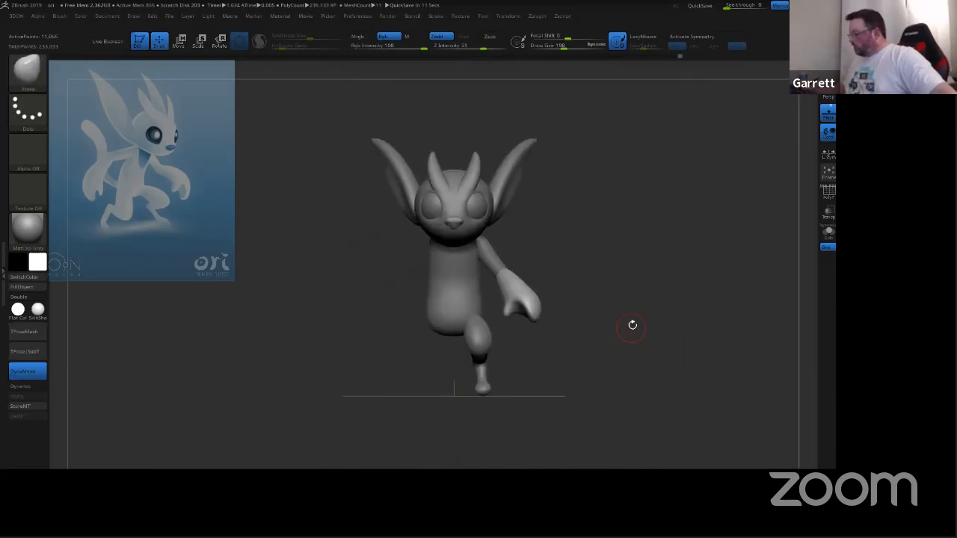
{"action": "right_click_drag", "start_coordinate": [628, 331], "coordinate": [655, 347]}
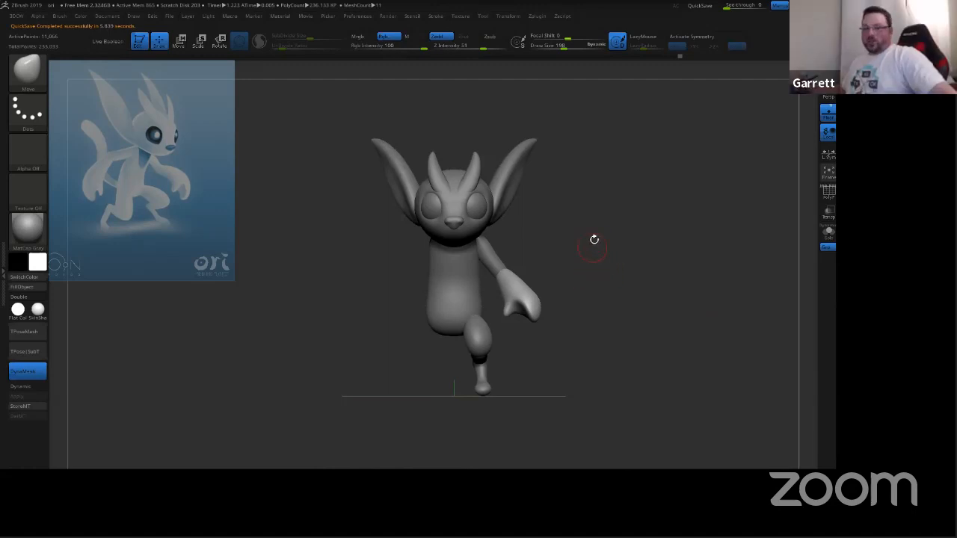
{"action": "right_click_drag", "start_coordinate": [566, 219], "coordinate": [602, 243], "text": "ctrl"}
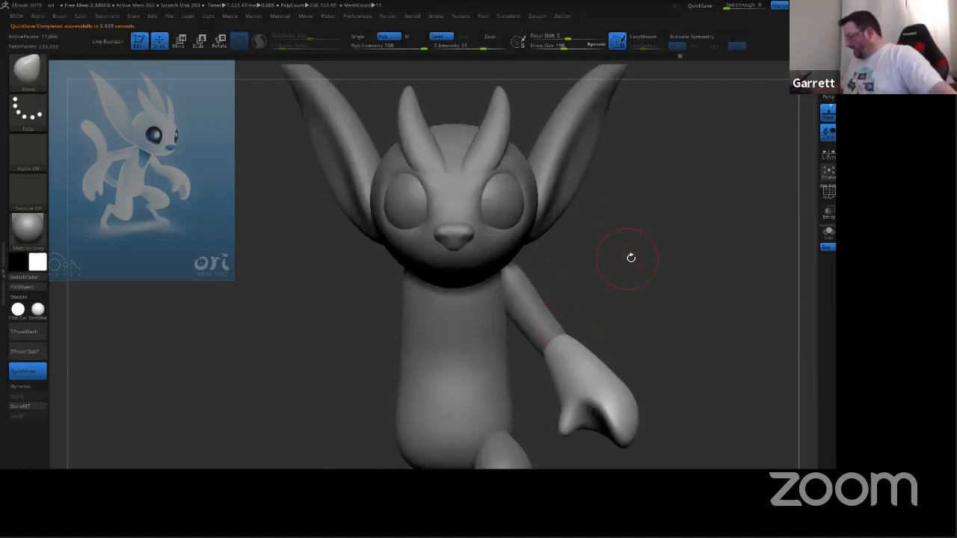
Step: Examine the head, body, arm and leg proportions from front and three-quarter views with the head subtool selected
{"action": "left_click_drag", "start_coordinate": [630, 258], "coordinate": [547, 224]}
{"action": "left_click", "coordinate": [510, 205], "text": "alt"}
{"action": "key", "text": "shift"}
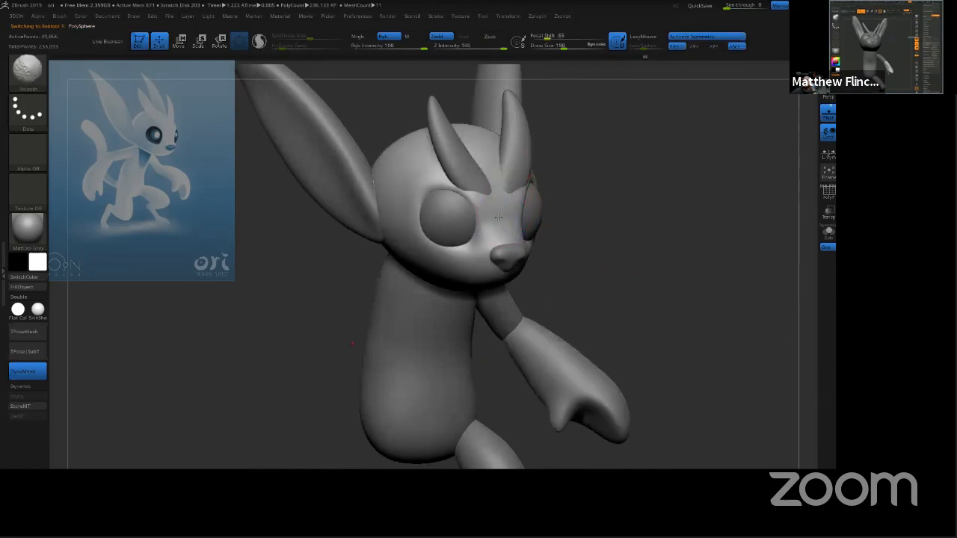
{"action": "left_click_drag", "start_coordinate": [660, 214], "coordinate": [668, 192], "text": "shift"}
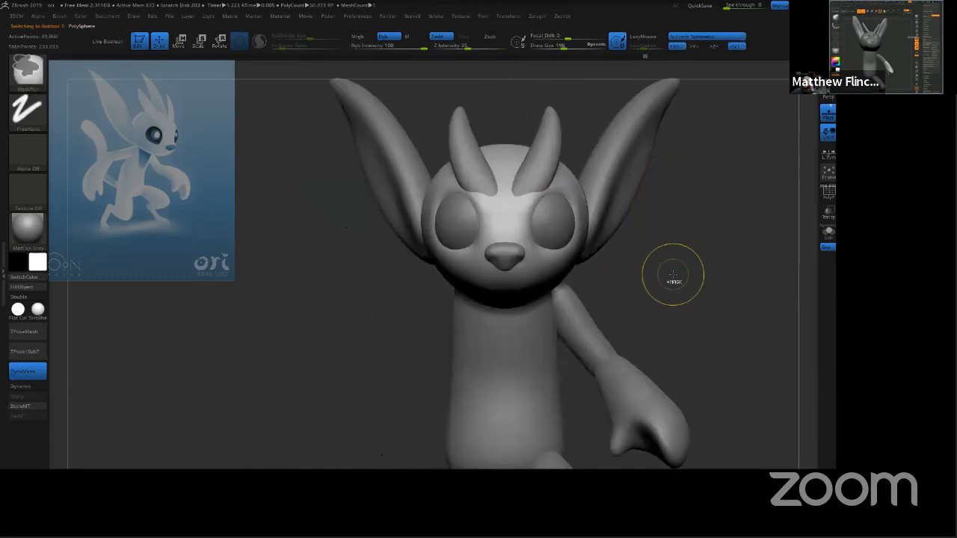
{"action": "mouse_move", "coordinate": [673, 275]}
{"action": "right_mouse_down", "text": "ctrl"}
{"action": "mouse_move", "coordinate": [678, 252]}
{"action": "mouse_move", "coordinate": [636, 225]}
{"action": "right_mouse_up", "text": "ctrl"}
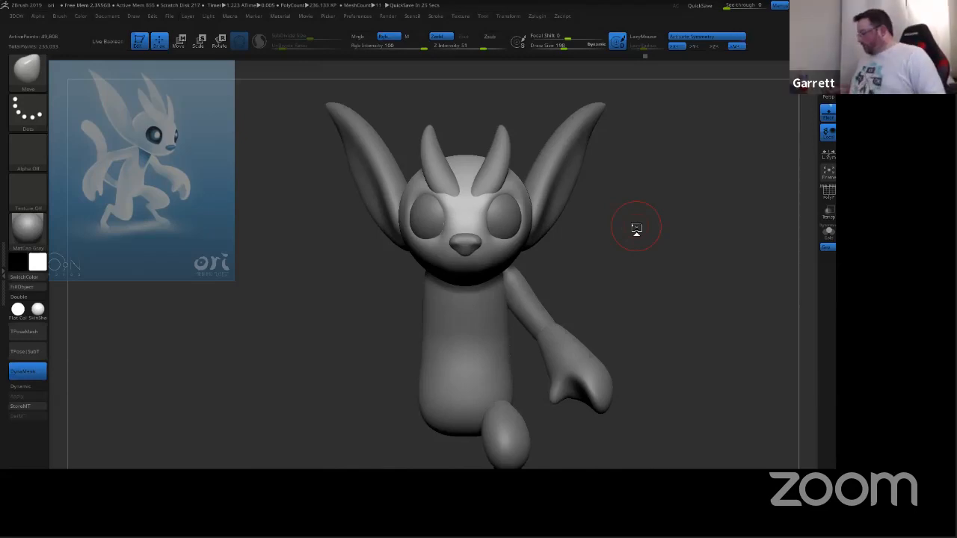
{"action": "mouse_move", "coordinate": [675, 309]}
{"action": "left_mouse_down"}
{"action": "mouse_move", "coordinate": [717, 314]}
{"action": "mouse_move", "coordinate": [728, 291]}
{"action": "left_mouse_up"}
{"action": "mouse_move", "coordinate": [636, 332]}
{"action": "left_mouse_down"}
{"action": "mouse_move", "coordinate": [636, 314]}
{"action": "mouse_move", "coordinate": [694, 254]}
{"action": "mouse_move", "coordinate": [649, 273]}
{"action": "mouse_move", "coordinate": [662, 277]}
{"action": "left_mouse_up"}
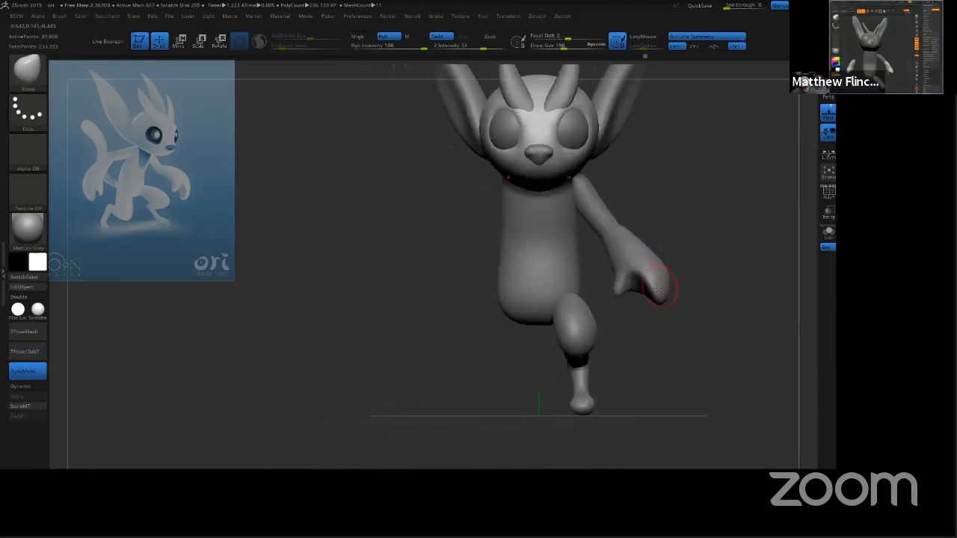
{"action": "right_click_drag", "start_coordinate": [662, 278], "coordinate": [666, 309], "text": "ctrl"}
{"action": "left_click_drag", "start_coordinate": [735, 255], "coordinate": [687, 279], "text": "alt"}
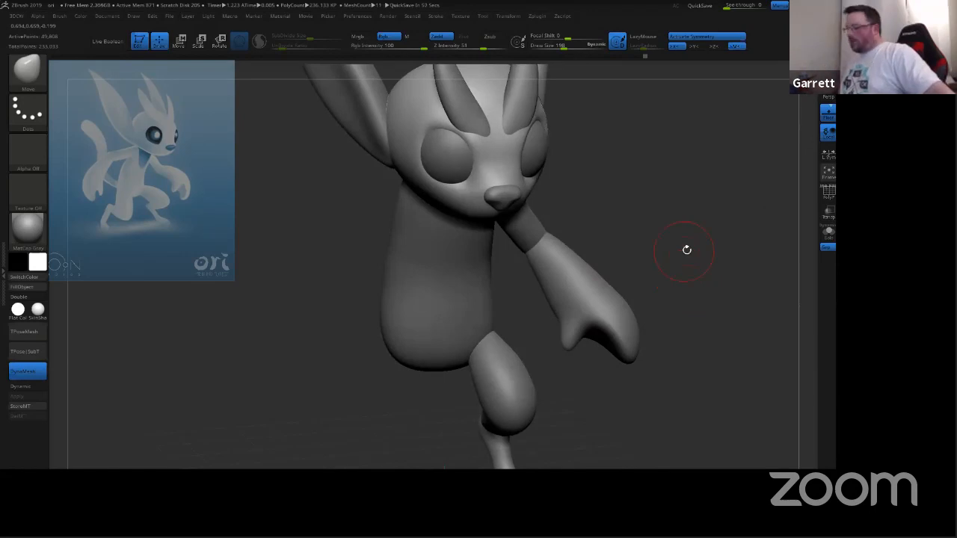
{"action": "left_click_drag", "start_coordinate": [711, 274], "coordinate": [721, 245]}
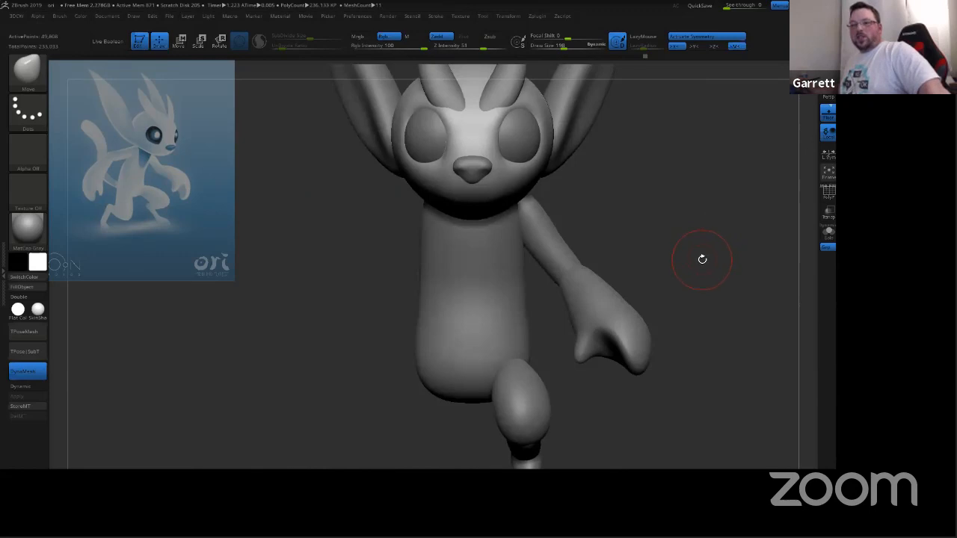
Step: Select the hand subtool, enlarge the Move brush to a draw size of 334, and check the arm from an angle
{"action": "left_click", "coordinate": [598, 294], "text": "alt"}
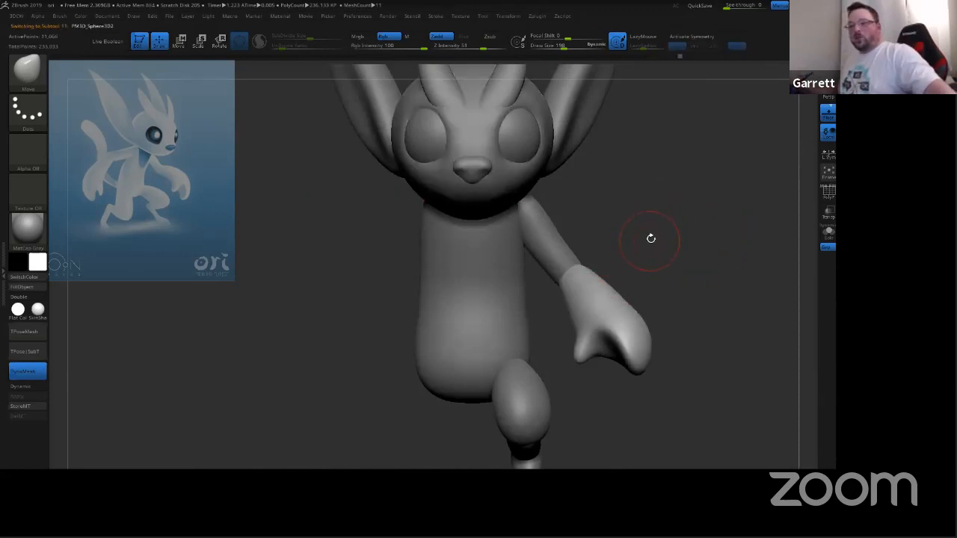
{"action": "key", "text": "s"}
{"action": "mouse_move", "coordinate": [652, 239]}
{"action": "left_mouse_down"}
{"action": "mouse_move", "coordinate": [665, 241]}
{"action": "mouse_move", "coordinate": [598, 278]}
{"action": "left_mouse_up"}
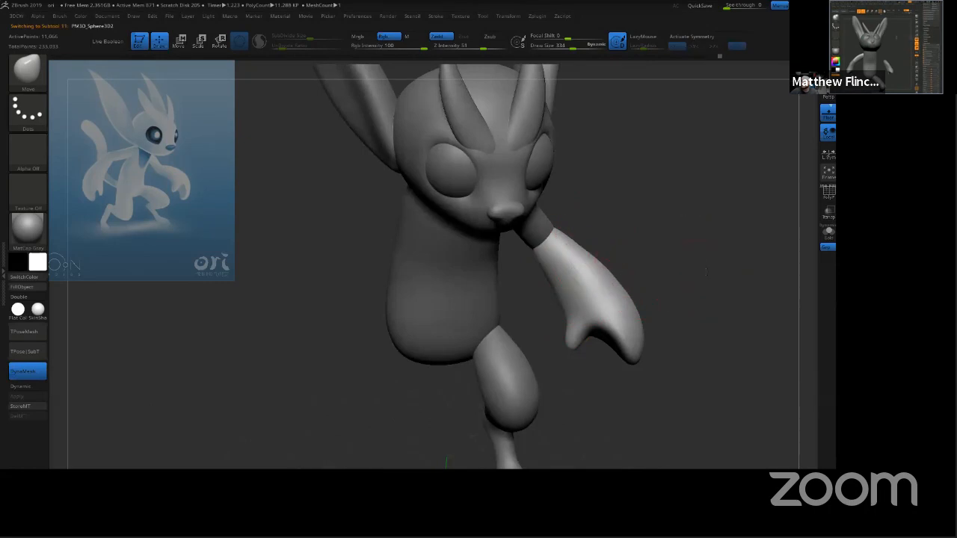
{"action": "left_click_drag", "start_coordinate": [661, 264], "coordinate": [688, 252]}
{"action": "right_click_drag", "start_coordinate": [689, 297], "coordinate": [727, 224], "text": "ctrl"}
Step: Shift the thigh and the lower leg piece beneath it slightly with the gizmo in side view
{"action": "left_click", "coordinate": [554, 321], "text": "alt"}
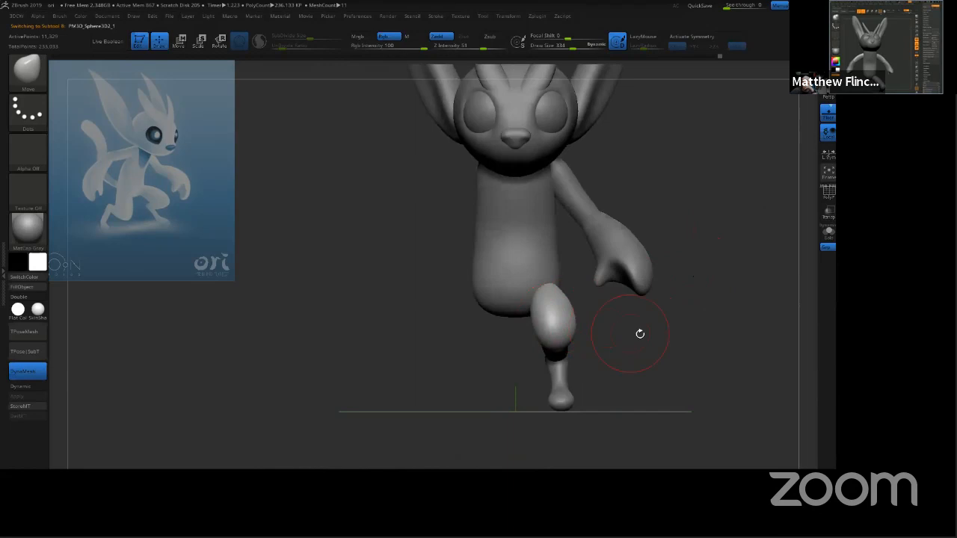
{"action": "left_click_drag", "start_coordinate": [641, 336], "coordinate": [598, 198]}
{"action": "key", "text": "w"}
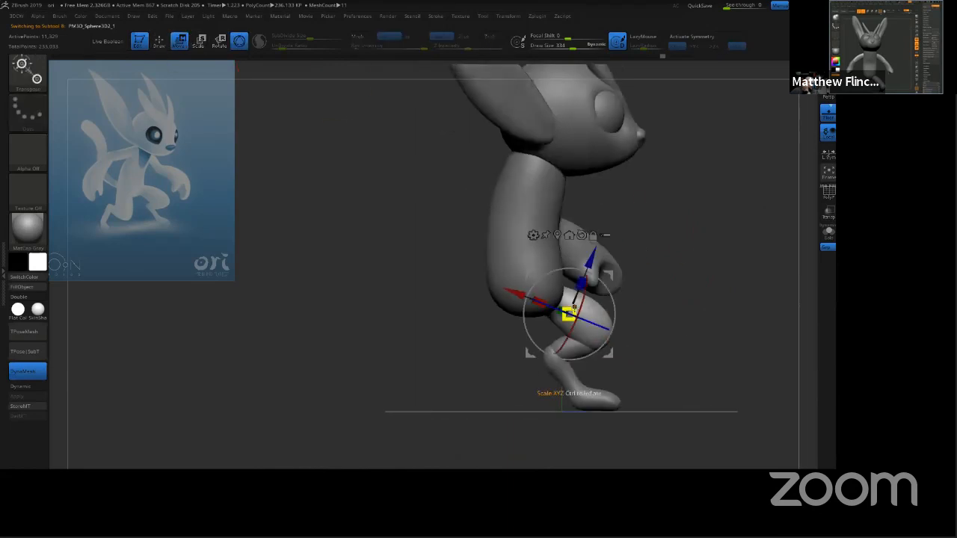
{"action": "left_click", "coordinate": [571, 349], "text": "alt"}
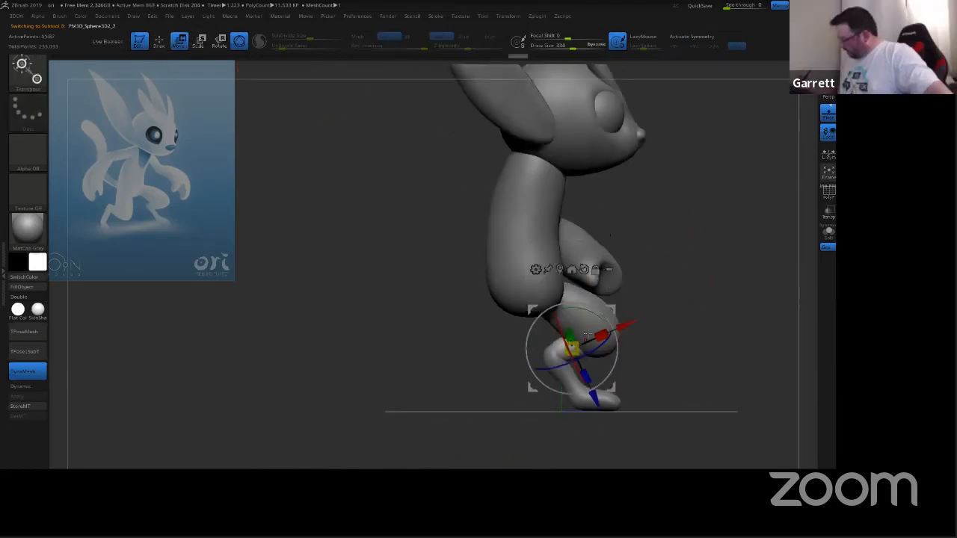
{"action": "left_click_drag", "start_coordinate": [634, 327], "coordinate": [613, 331]}
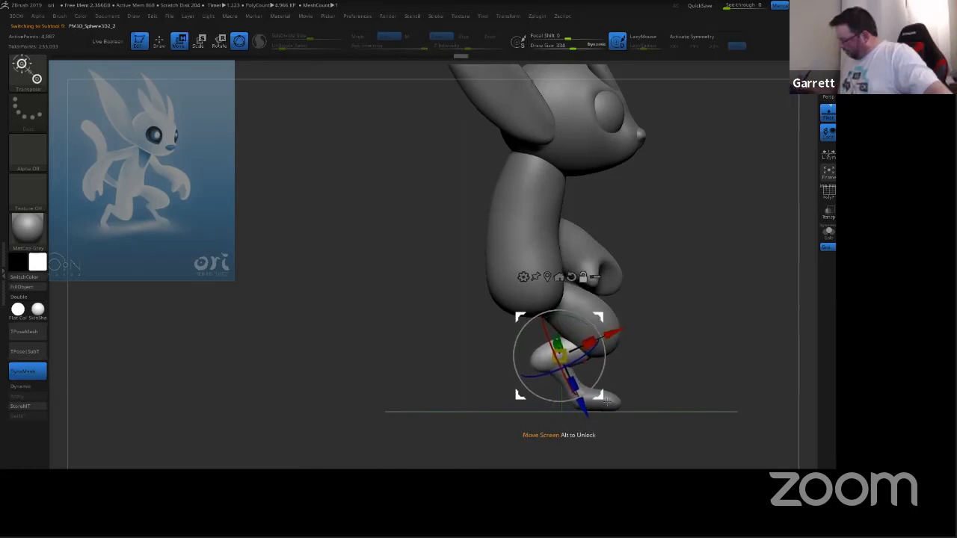
Step: Move the foot piece slightly down and back to follow the repositioned leg, checking it in front view
{"action": "left_click", "coordinate": [614, 402], "text": "alt"}
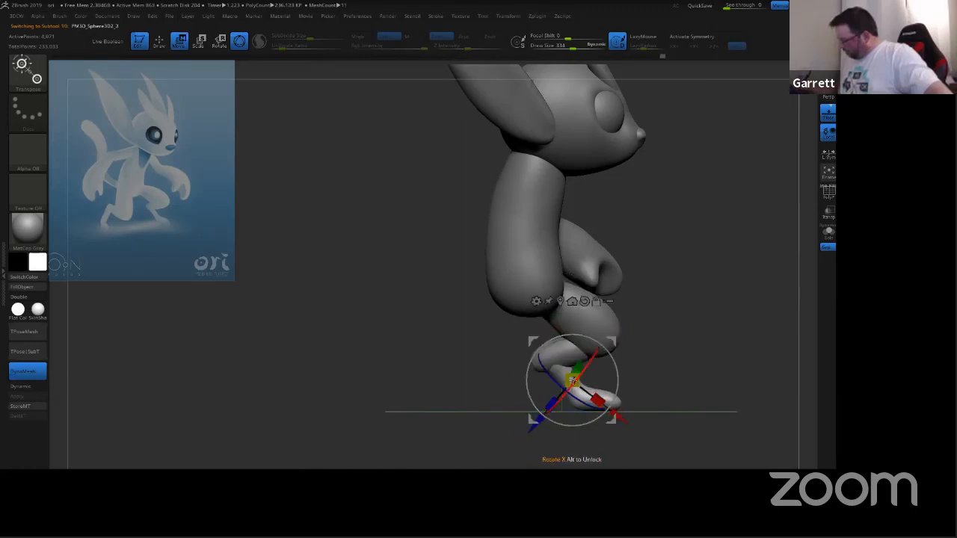
{"action": "left_click_drag", "start_coordinate": [617, 338], "coordinate": [609, 347]}
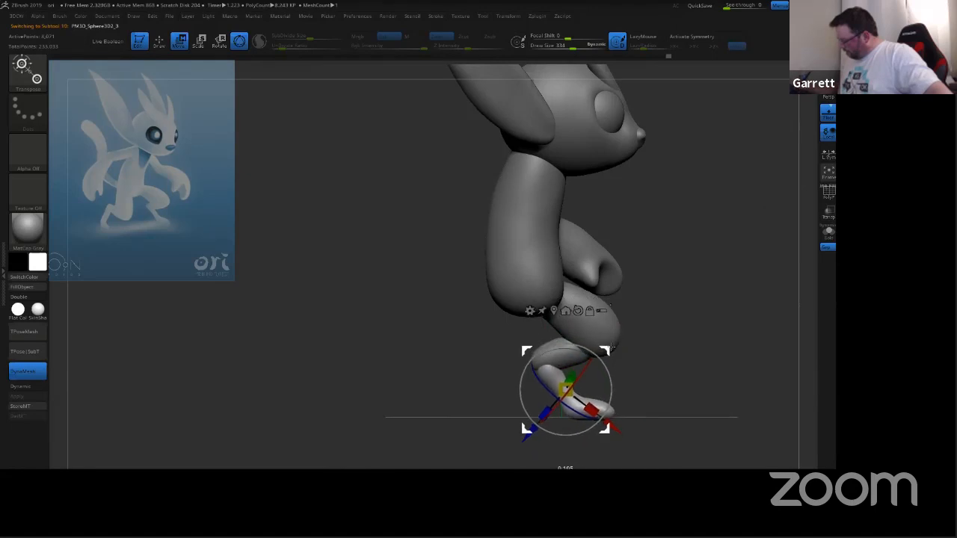
{"action": "left_click_drag", "start_coordinate": [729, 262], "coordinate": [686, 265], "text": "shift"}
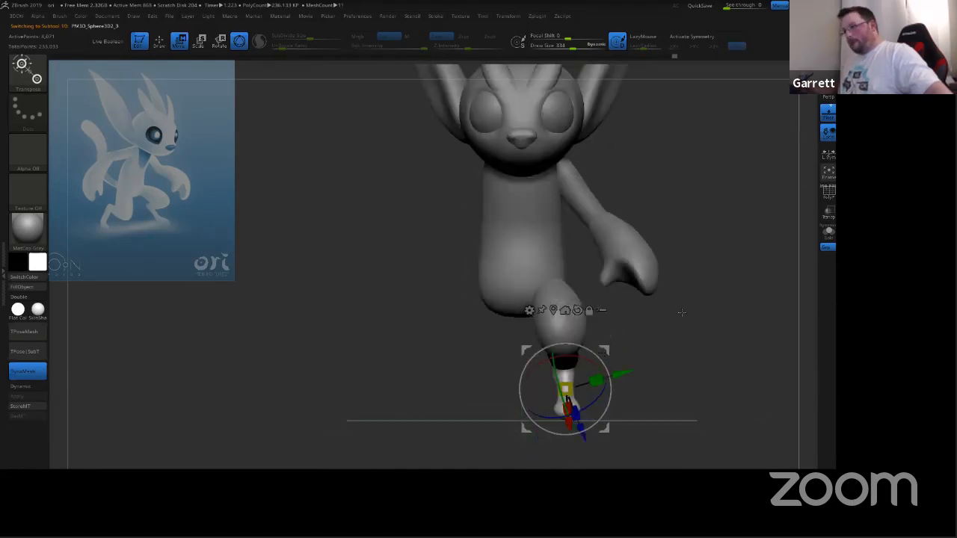
{"action": "left_click_drag", "start_coordinate": [680, 313], "coordinate": [752, 194], "text": "alt"}
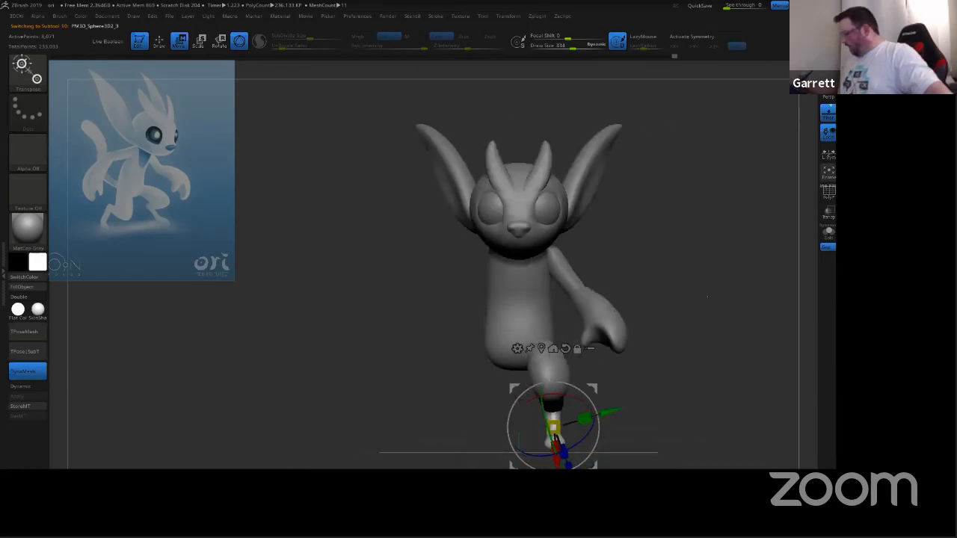
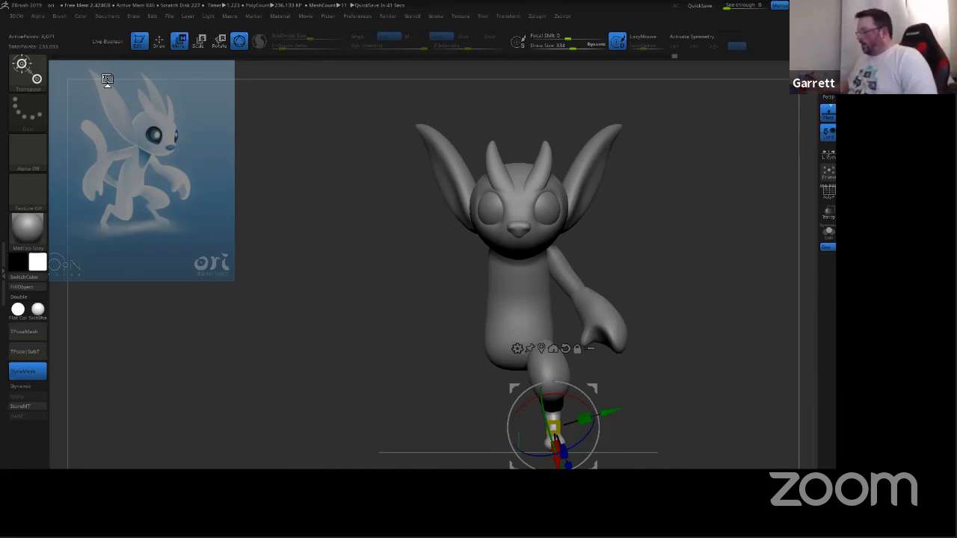
Step: Select the torso and scale it down slightly with the gizmo, then return to Draw mode
{"action": "left_click_drag", "start_coordinate": [709, 358], "coordinate": [680, 265]}
{"action": "left_click_drag", "start_coordinate": [634, 287], "coordinate": [671, 297]}
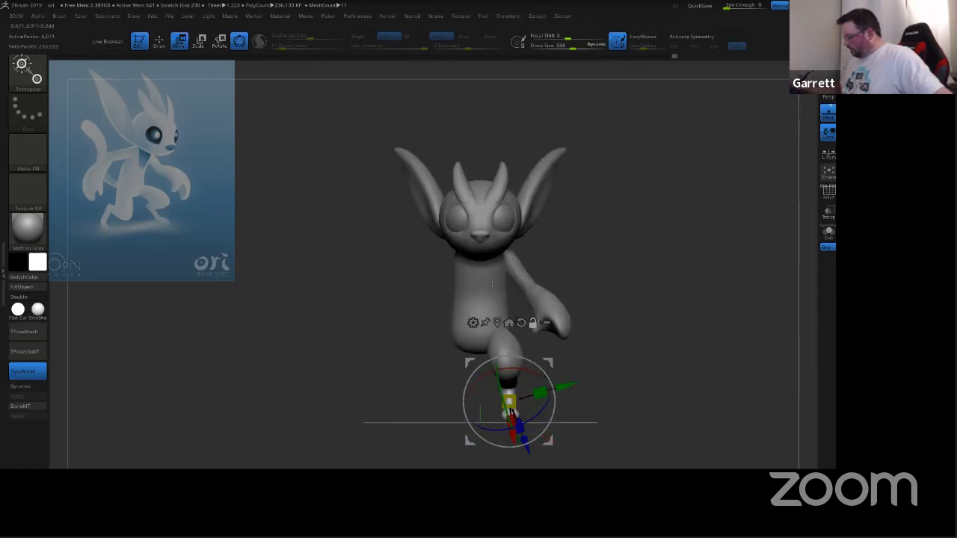
{"action": "left_click", "coordinate": [484, 278], "text": "alt"}
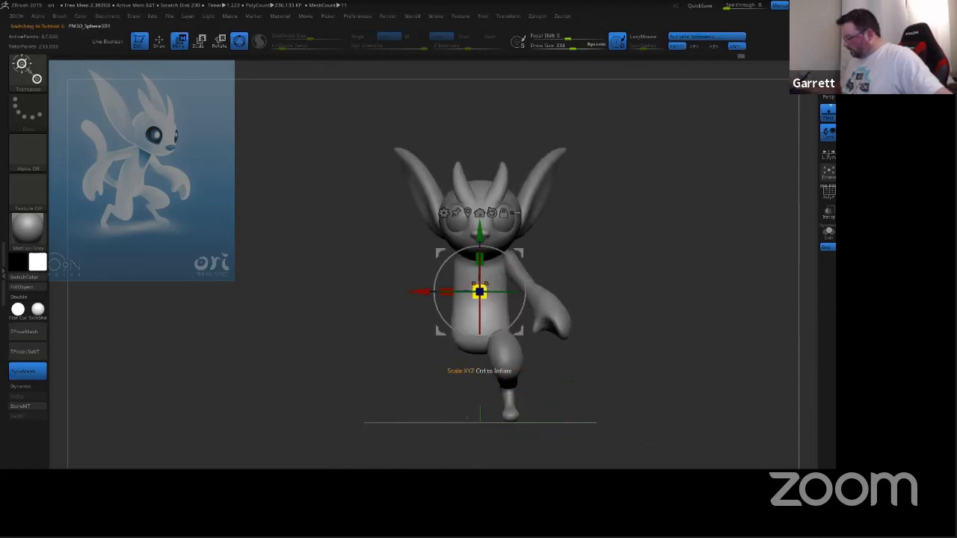
{"action": "left_click_drag", "start_coordinate": [595, 233], "coordinate": [589, 239], "text": "shift"}
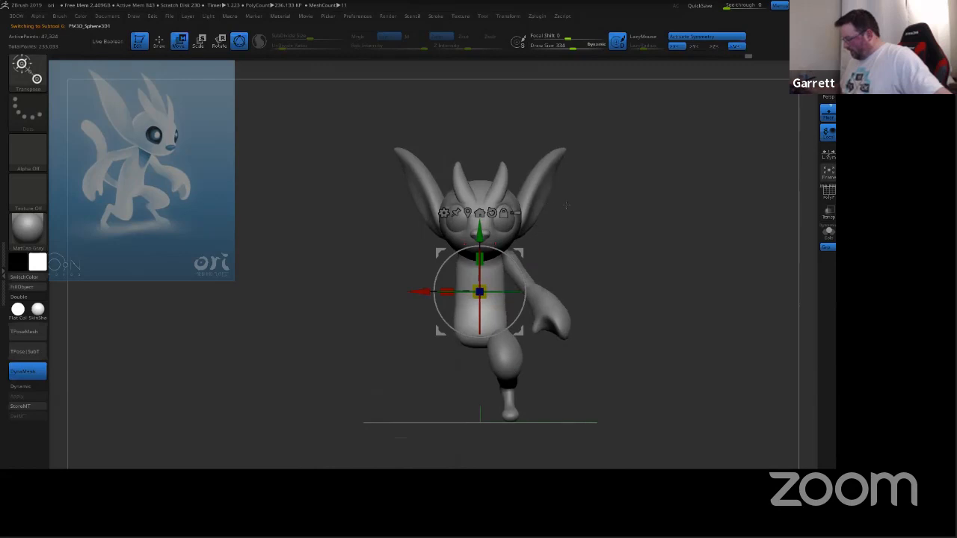
{"action": "mouse_move", "coordinate": [604, 230]}
{"action": "left_mouse_down"}
{"action": "mouse_move", "coordinate": [666, 235]}
{"action": "mouse_move", "coordinate": [662, 245]}
{"action": "mouse_move", "coordinate": [612, 250]}
{"action": "left_mouse_up"}
{"action": "key", "text": "q"}
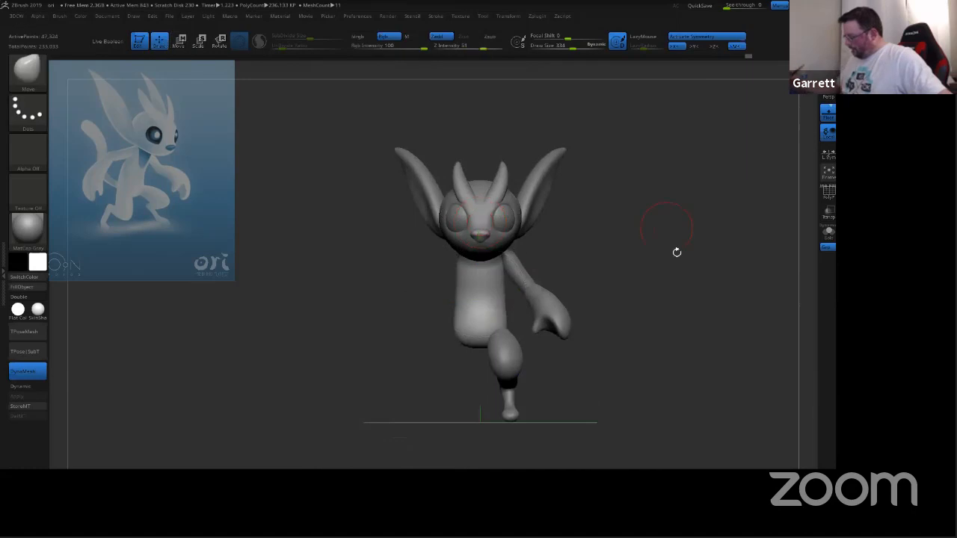
{"action": "mouse_move", "coordinate": [684, 290]}
{"action": "left_mouse_down"}
{"action": "mouse_move", "coordinate": [653, 311]}
{"action": "mouse_move", "coordinate": [683, 294]}
{"action": "left_mouse_up"}
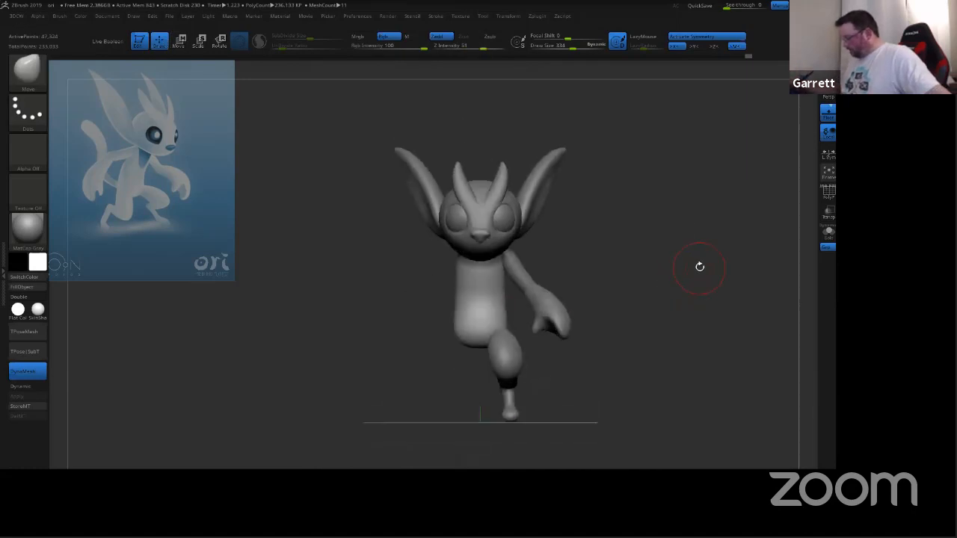
{"action": "right_click_drag", "start_coordinate": [634, 251], "coordinate": [640, 279], "text": "ctrl"}
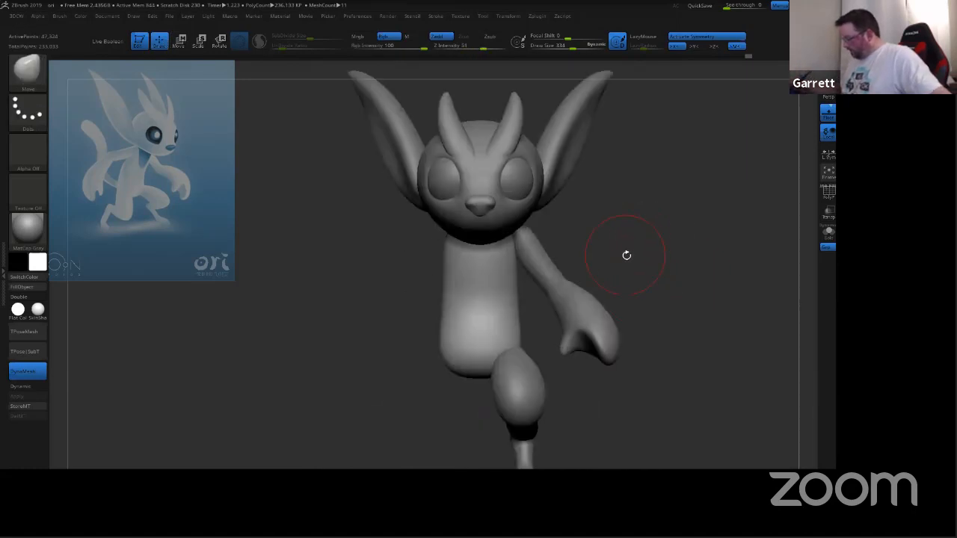
{"action": "mouse_move", "coordinate": [731, 262]}
{"action": "left_mouse_down"}
{"action": "mouse_move", "coordinate": [673, 274]}
{"action": "mouse_move", "coordinate": [731, 278]}
{"action": "mouse_move", "coordinate": [732, 266]}
{"action": "left_mouse_up"}
{"action": "right_click_drag", "start_coordinate": [692, 271], "coordinate": [694, 223], "text": "ctrl"}
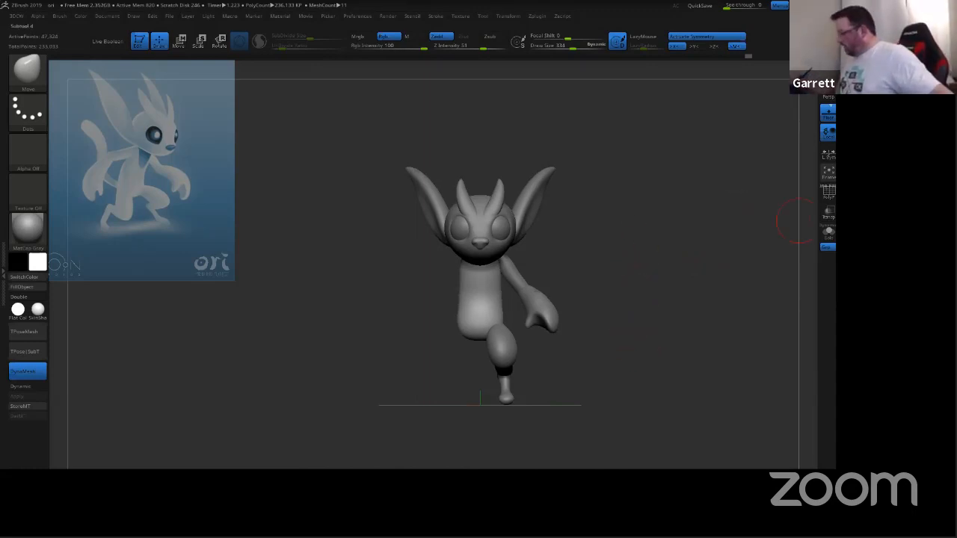
{"action": "left_click_drag", "start_coordinate": [617, 201], "coordinate": [580, 221], "text": "alt"}
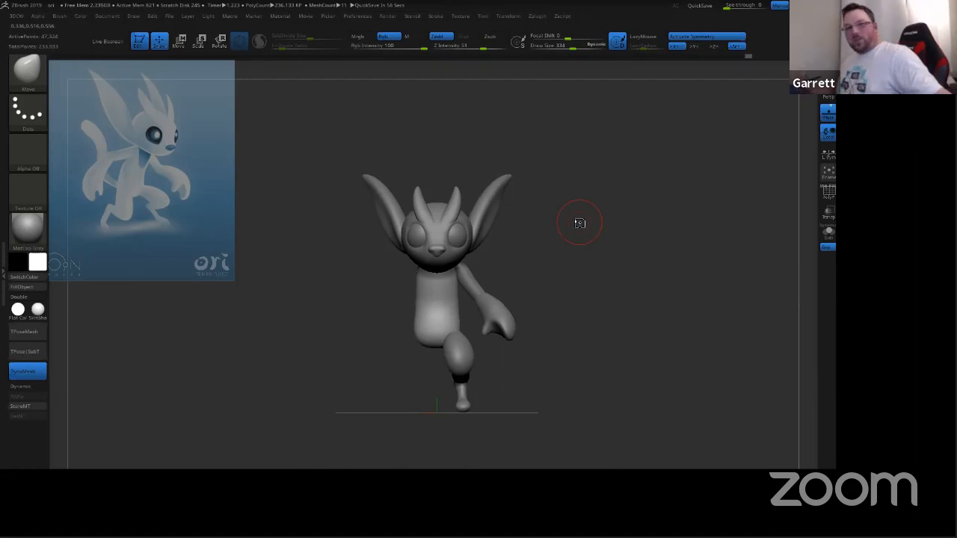
Step: Try out the gizmo's Transpose All Selected Subtools mode on the body, undo the change, and return to Draw mode
{"action": "left_click", "coordinate": [179, 41]}
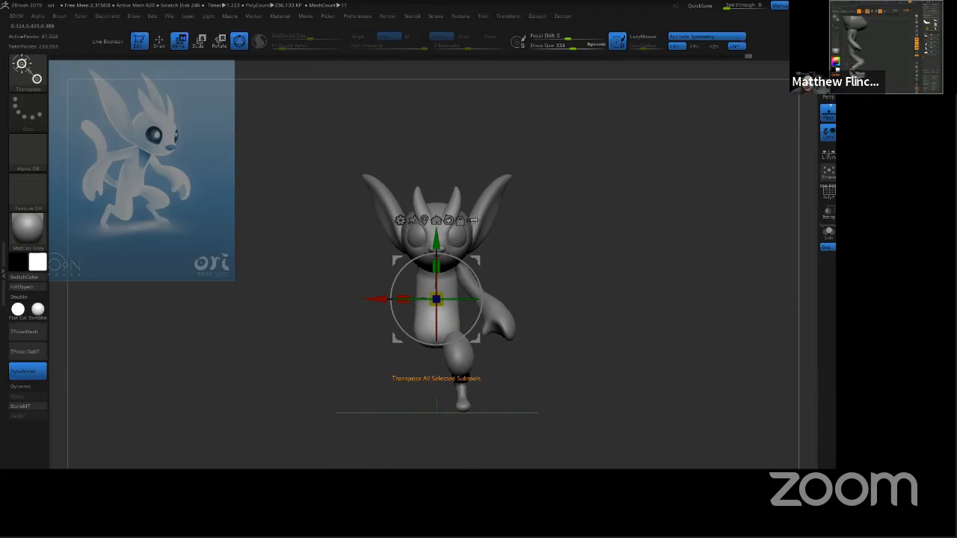
{"action": "mouse_move", "coordinate": [551, 213]}
{"action": "right_mouse_down", "text": "ctrl"}
{"action": "mouse_move", "coordinate": [560, 297]}
{"action": "mouse_move", "coordinate": [576, 214]}
{"action": "mouse_move", "coordinate": [611, 197]}
{"action": "right_mouse_up", "text": "ctrl"}
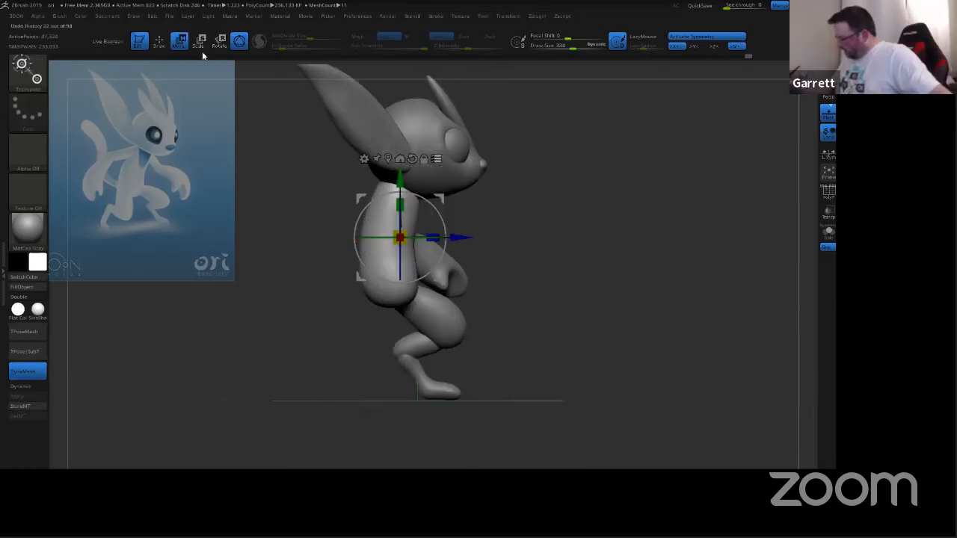
{"action": "key", "text": "q"}
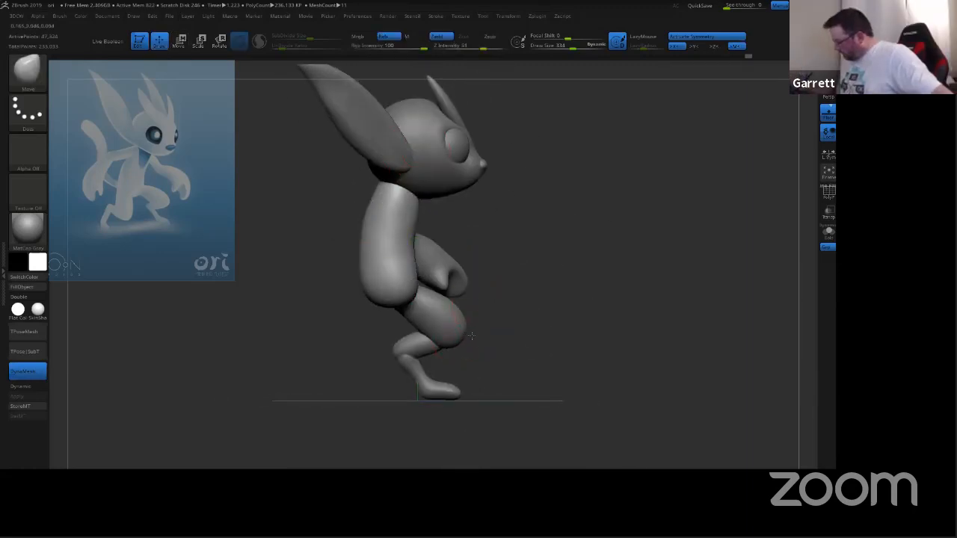
{"action": "right_click_drag", "start_coordinate": [538, 299], "coordinate": [492, 284], "text": "shift"}
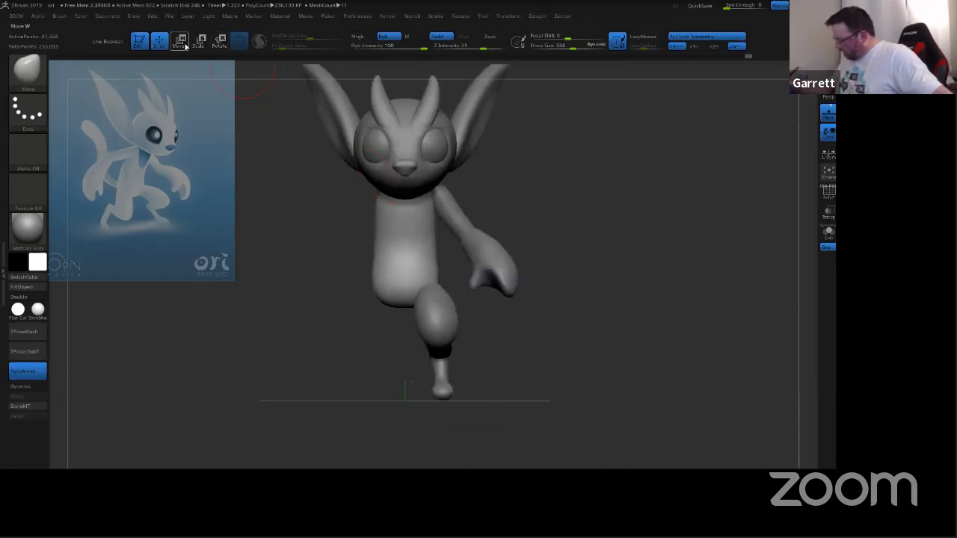
{"action": "key", "text": "w"}
{"action": "left_click_drag", "start_coordinate": [447, 194], "coordinate": [477, 205]}
{"action": "key", "text": "ctrl+z"}
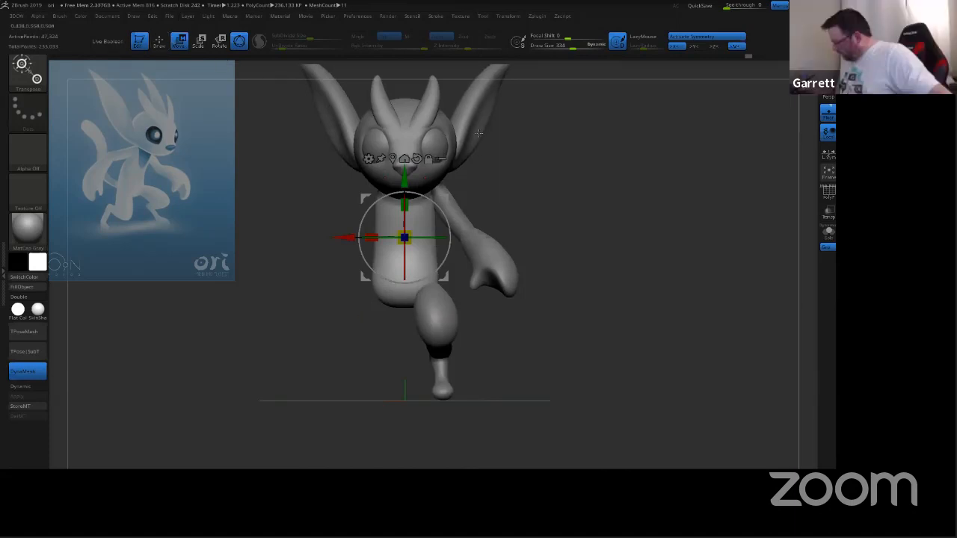
{"action": "key", "text": "q"}
{"action": "mouse_move", "coordinate": [558, 250]}
{"action": "left_mouse_down"}
{"action": "mouse_move", "coordinate": [580, 304]}
{"action": "mouse_move", "coordinate": [630, 303]}
{"action": "mouse_move", "coordinate": [593, 316]}
{"action": "left_mouse_up"}
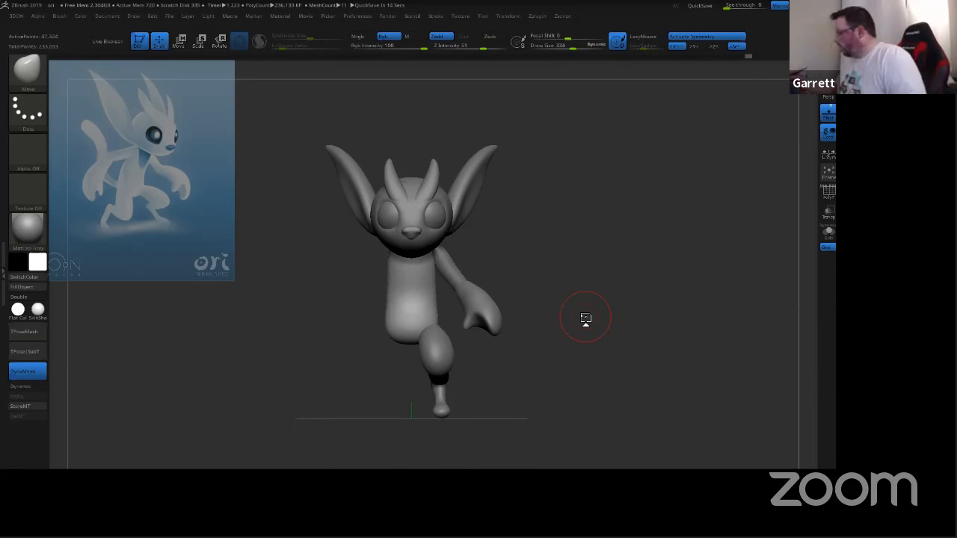
Step: Look through the Transpose Master plugin as a way to pose all subtools together
{"action": "left_click", "coordinate": [510, 15]}
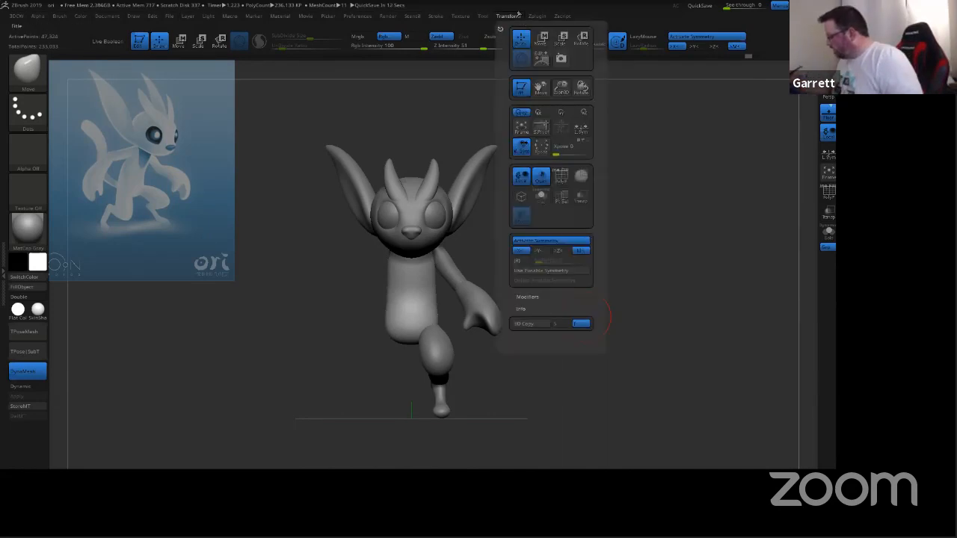
{"action": "left_click", "coordinate": [537, 16]}
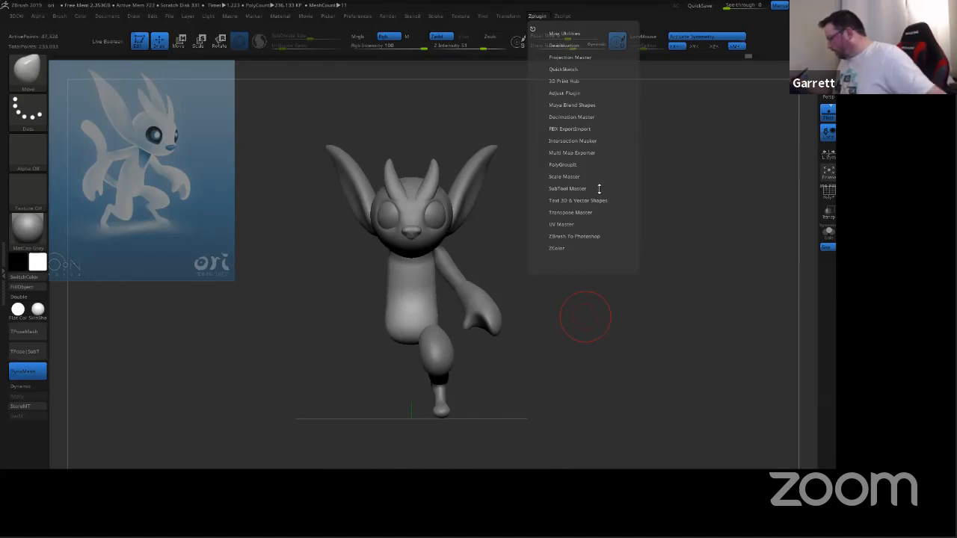
{"action": "left_click", "coordinate": [585, 213]}
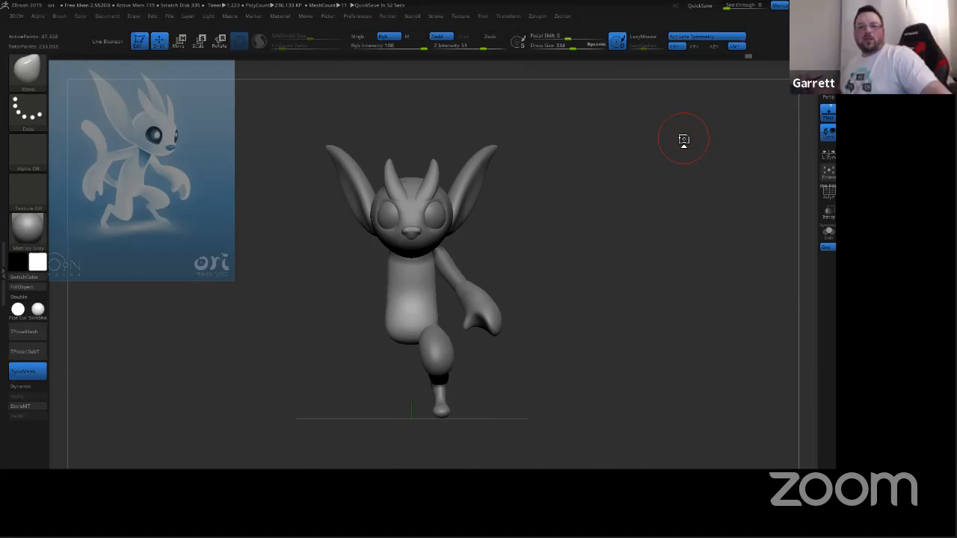
{"action": "left_click", "coordinate": [540, 18]}
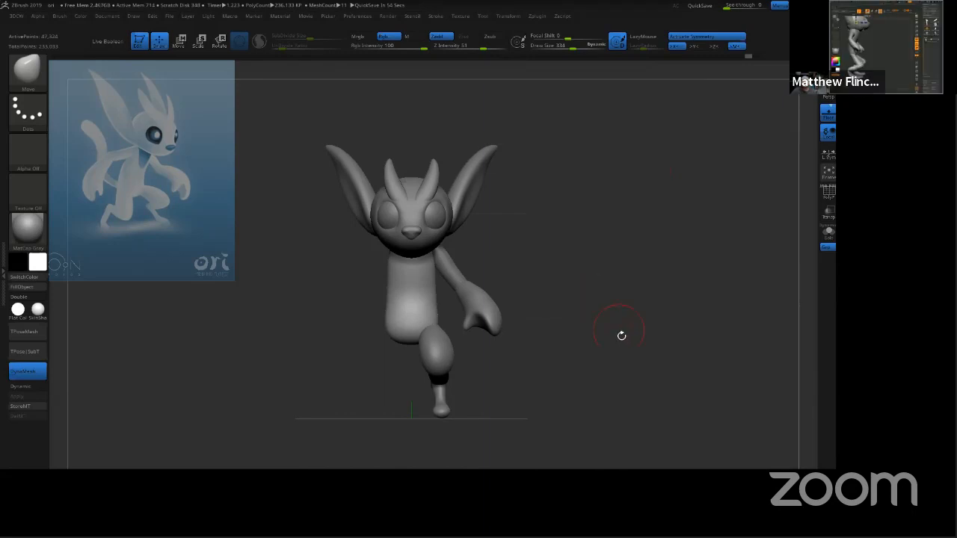
Step: Select the lower-leg piece and pull its upper end outward beneath the thigh with the Move brush
{"action": "left_click_drag", "start_coordinate": [620, 333], "coordinate": [621, 348]}
{"action": "mouse_move", "coordinate": [575, 313]}
{"action": "right_mouse_down", "text": "shift"}
{"action": "mouse_move", "coordinate": [569, 307]}
{"action": "mouse_move", "coordinate": [567, 359]}
{"action": "mouse_move", "coordinate": [628, 326]}
{"action": "right_mouse_up", "text": "shift"}
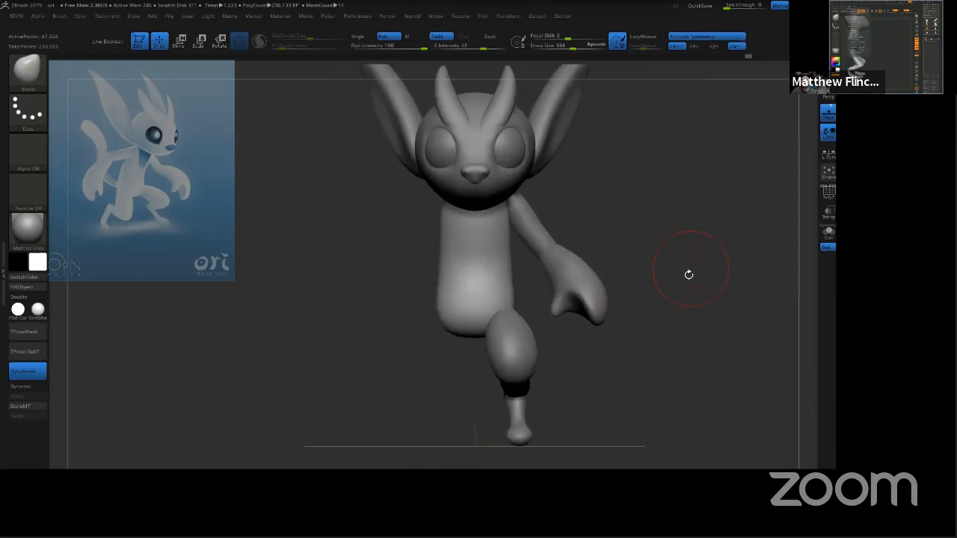
{"action": "left_click_drag", "start_coordinate": [687, 274], "coordinate": [736, 279]}
{"action": "right_click_drag", "start_coordinate": [598, 311], "coordinate": [626, 347], "text": "ctrl"}
{"action": "left_click", "coordinate": [507, 443], "text": "alt"}
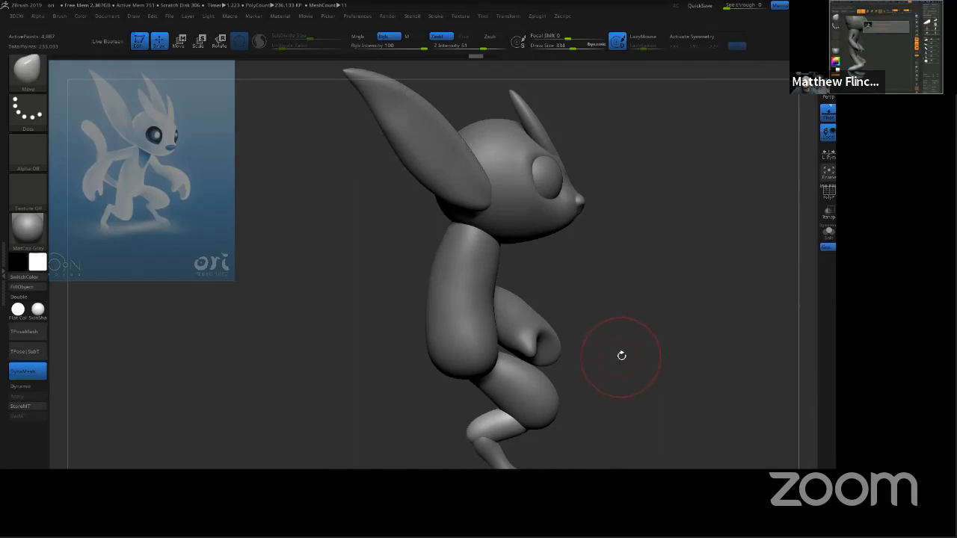
{"action": "left_click_drag", "start_coordinate": [620, 355], "coordinate": [622, 269], "text": "alt"}
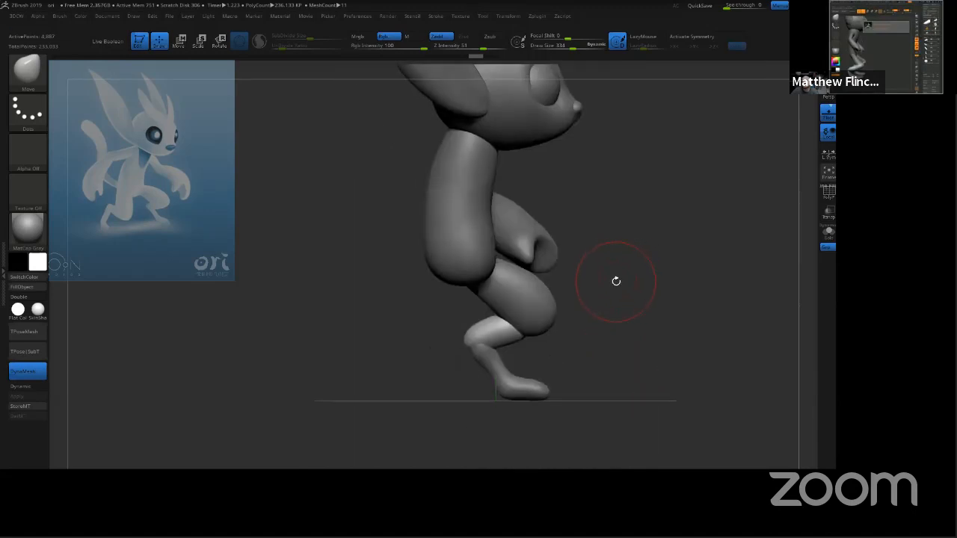
{"action": "right_click_drag", "start_coordinate": [593, 307], "coordinate": [592, 326], "text": "ctrl"}
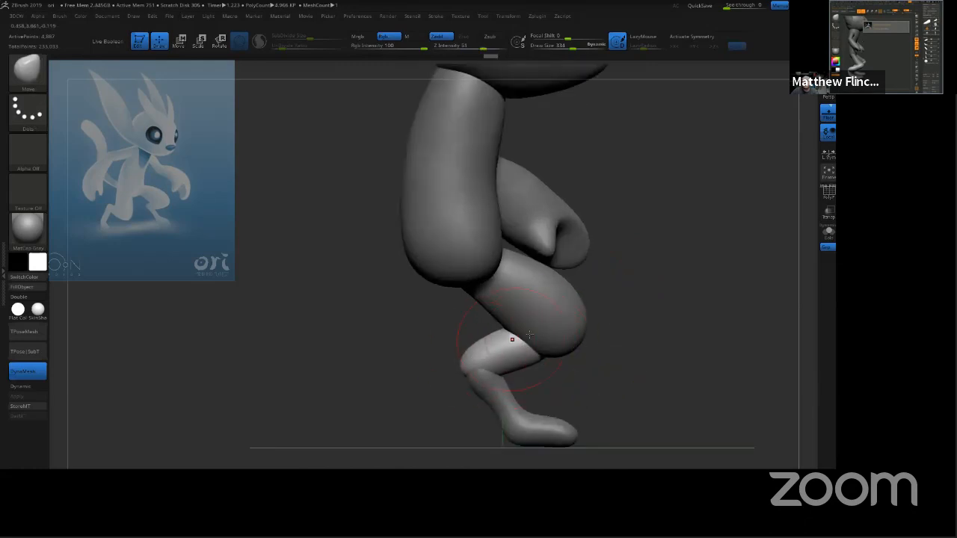
{"action": "mouse_move", "coordinate": [678, 284]}
{"action": "left_mouse_down"}
{"action": "mouse_move", "coordinate": [710, 292]}
{"action": "mouse_move", "coordinate": [513, 357]}
{"action": "left_mouse_up"}
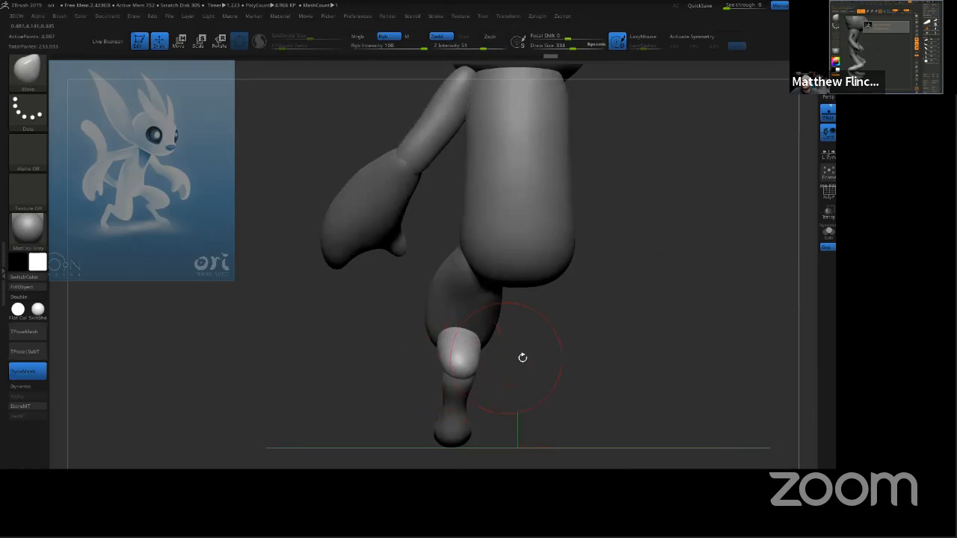
{"action": "mouse_move", "coordinate": [564, 357]}
{"action": "left_mouse_down"}
{"action": "mouse_move", "coordinate": [476, 372]}
{"action": "mouse_move", "coordinate": [543, 353]}
{"action": "left_mouse_up"}
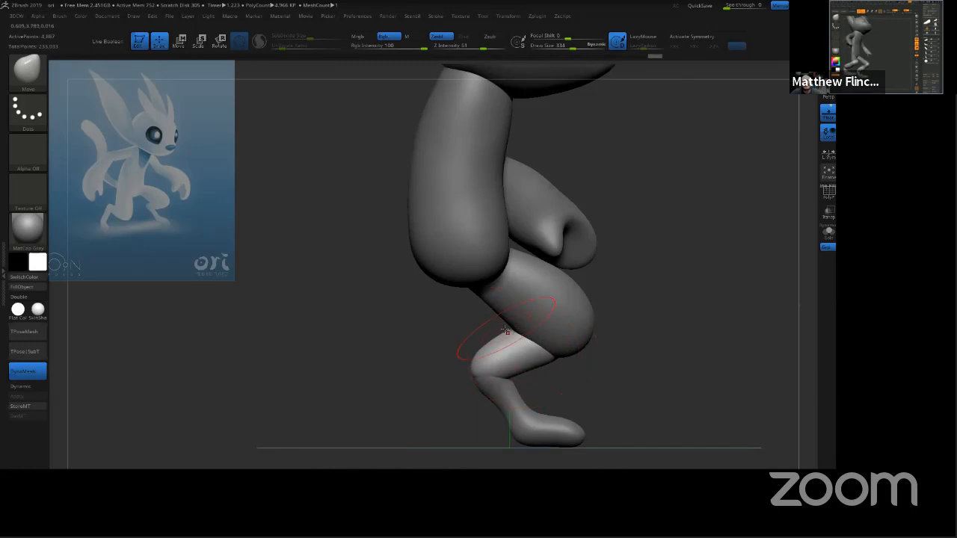
{"action": "left_click_drag", "start_coordinate": [643, 275], "coordinate": [647, 309]}
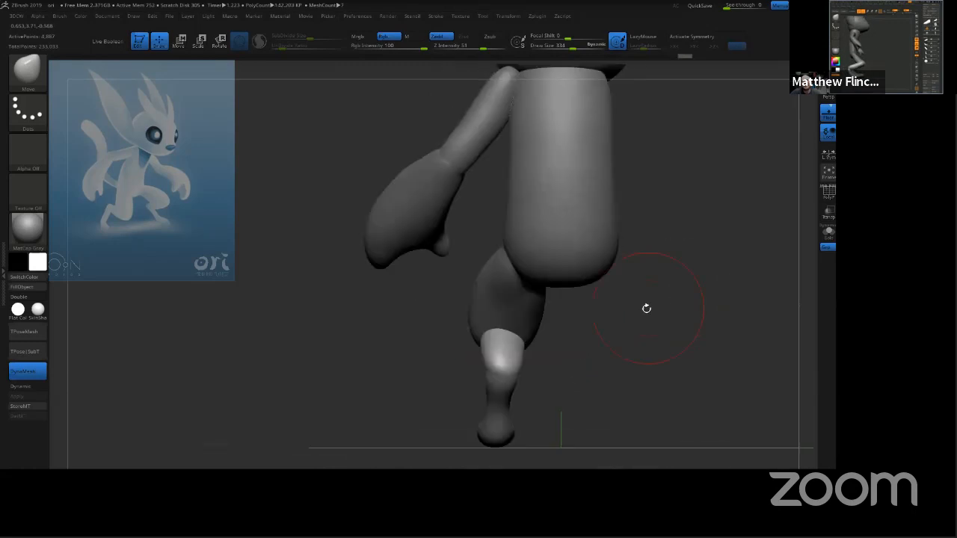
{"action": "mouse_move", "coordinate": [591, 281]}
{"action": "left_mouse_down"}
{"action": "mouse_move", "coordinate": [506, 340]}
{"action": "mouse_move", "coordinate": [454, 337]}
{"action": "left_mouse_up"}
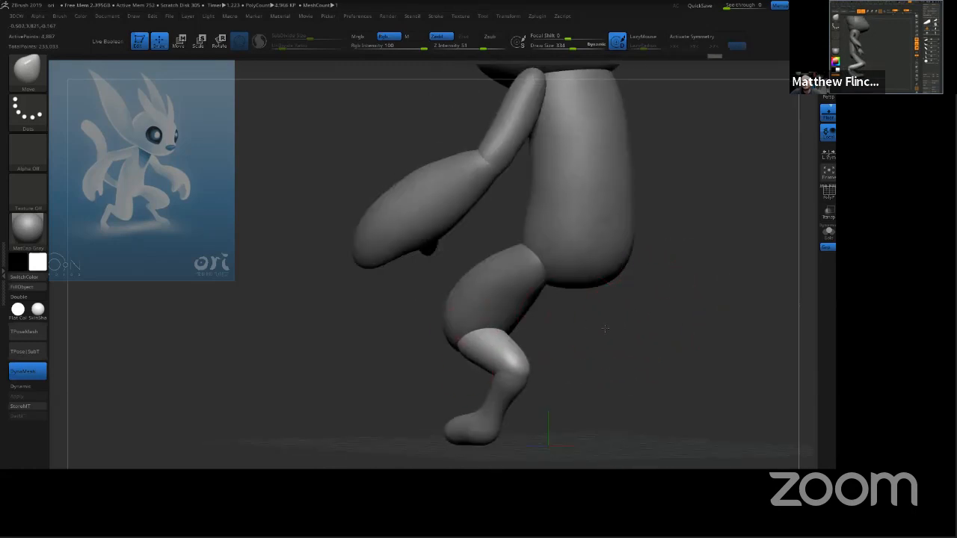
Step: Widen the top of the lower leg where it meets the thigh and smooth its surface
{"action": "mouse_move", "coordinate": [604, 326]}
{"action": "left_mouse_down"}
{"action": "mouse_move", "coordinate": [521, 336]}
{"action": "mouse_move", "coordinate": [602, 325]}
{"action": "left_mouse_up"}
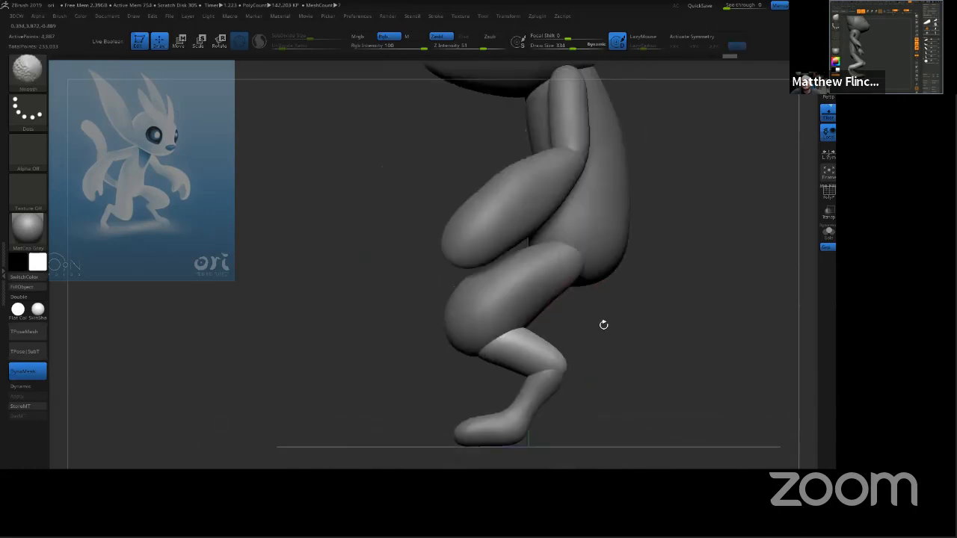
{"action": "left_click_drag", "start_coordinate": [482, 351], "coordinate": [524, 329]}
{"action": "left_click_drag", "start_coordinate": [642, 310], "coordinate": [575, 335], "text": "shift"}
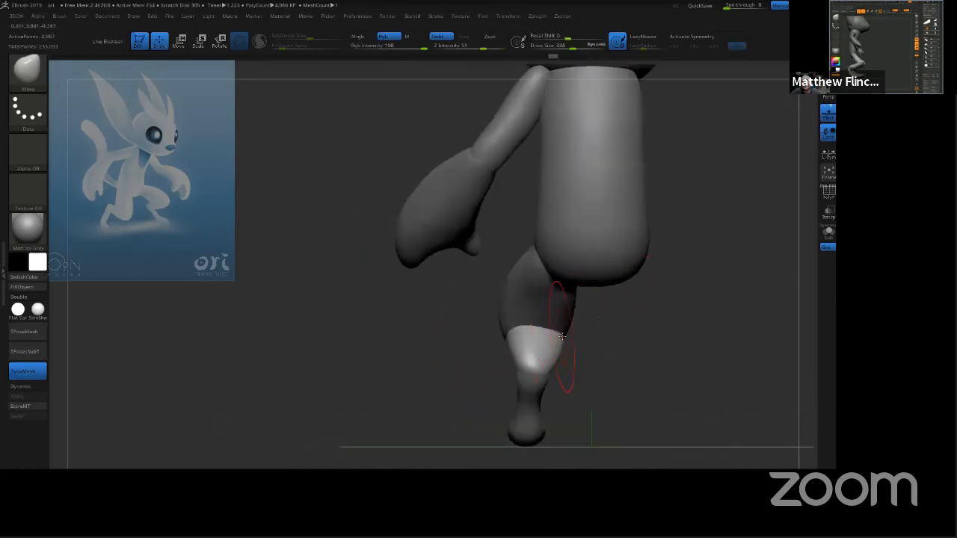
{"action": "left_click_drag", "start_coordinate": [624, 316], "coordinate": [560, 342]}
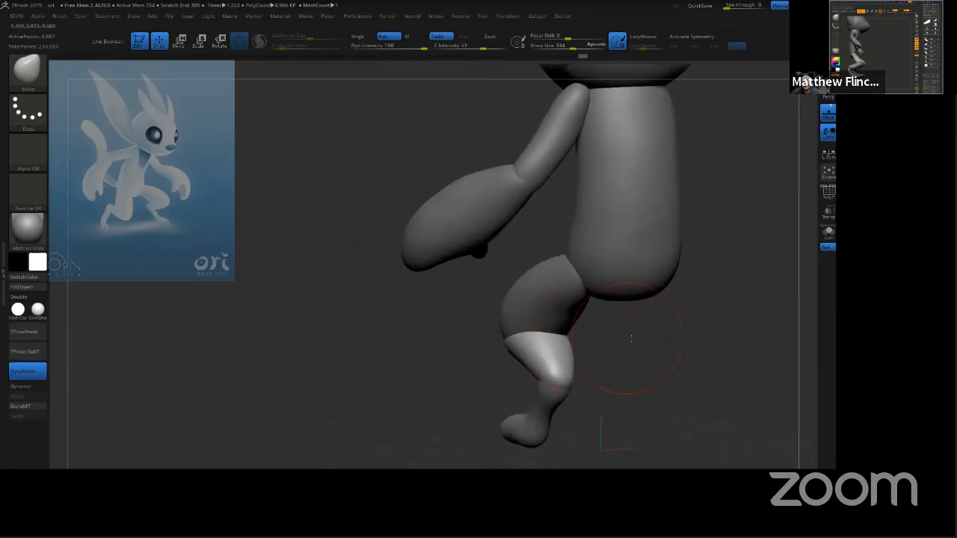
{"action": "mouse_move", "coordinate": [617, 389]}
{"action": "left_mouse_down"}
{"action": "mouse_move", "coordinate": [658, 353]}
{"action": "mouse_move", "coordinate": [628, 331]}
{"action": "mouse_move", "coordinate": [623, 342]}
{"action": "mouse_move", "coordinate": [630, 316]}
{"action": "mouse_move", "coordinate": [593, 346]}
{"action": "mouse_move", "coordinate": [554, 345]}
{"action": "mouse_move", "coordinate": [553, 337]}
{"action": "left_mouse_up"}
Step: Set the draw size to 359 and pull the lower leg into a fuller shape behind the knee
{"action": "key", "text": "s"}
{"action": "key", "text": "s"}
{"action": "mouse_move", "coordinate": [606, 325]}
{"action": "left_mouse_down"}
{"action": "mouse_move", "coordinate": [605, 302]}
{"action": "mouse_move", "coordinate": [671, 312]}
{"action": "mouse_move", "coordinate": [611, 336]}
{"action": "mouse_move", "coordinate": [632, 336]}
{"action": "left_mouse_up"}
{"action": "key", "text": "s"}
{"action": "left_click_drag", "start_coordinate": [495, 348], "coordinate": [523, 345]}
{"action": "left_click_drag", "start_coordinate": [484, 320], "coordinate": [474, 327]}
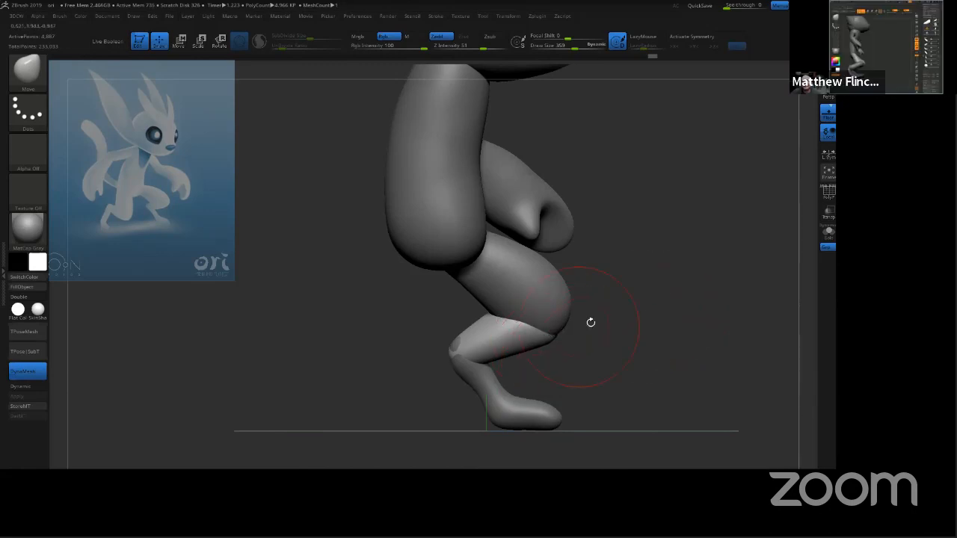
Step: Move the lower-leg piece slightly up and forward into the thigh with the gizmo
{"action": "left_click_drag", "start_coordinate": [645, 311], "coordinate": [688, 334]}
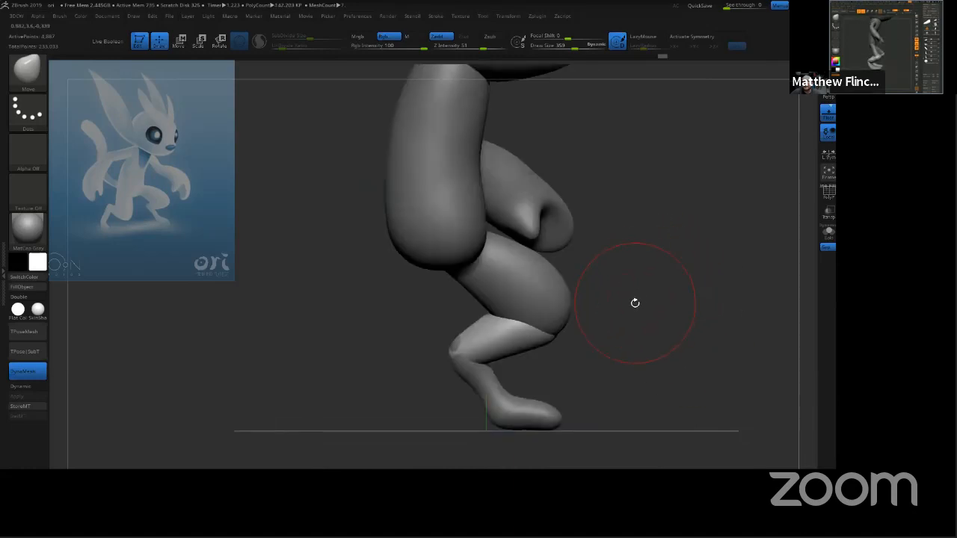
{"action": "right_click_drag", "start_coordinate": [635, 303], "coordinate": [649, 309], "text": "ctrl"}
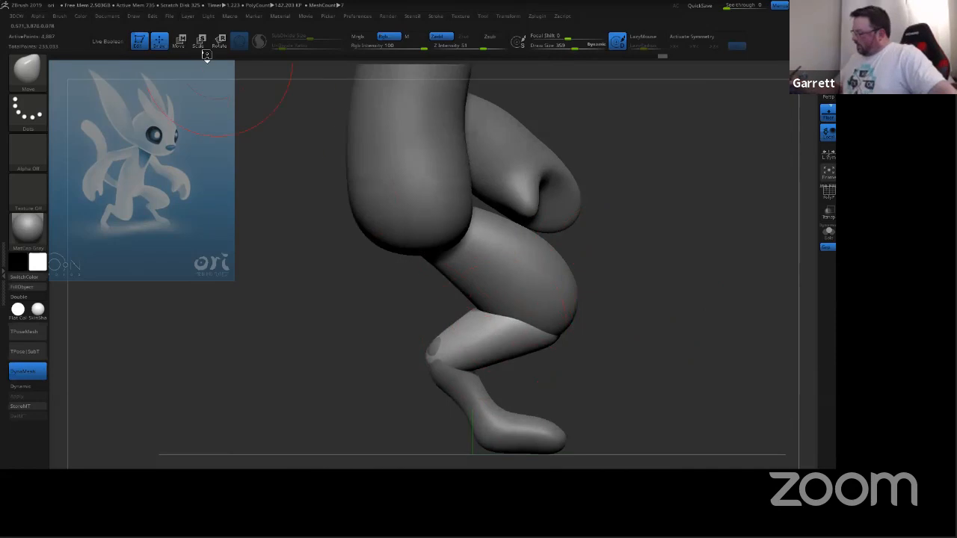
{"action": "left_click", "coordinate": [179, 41]}
{"action": "left_click_drag", "start_coordinate": [533, 309], "coordinate": [542, 304]}
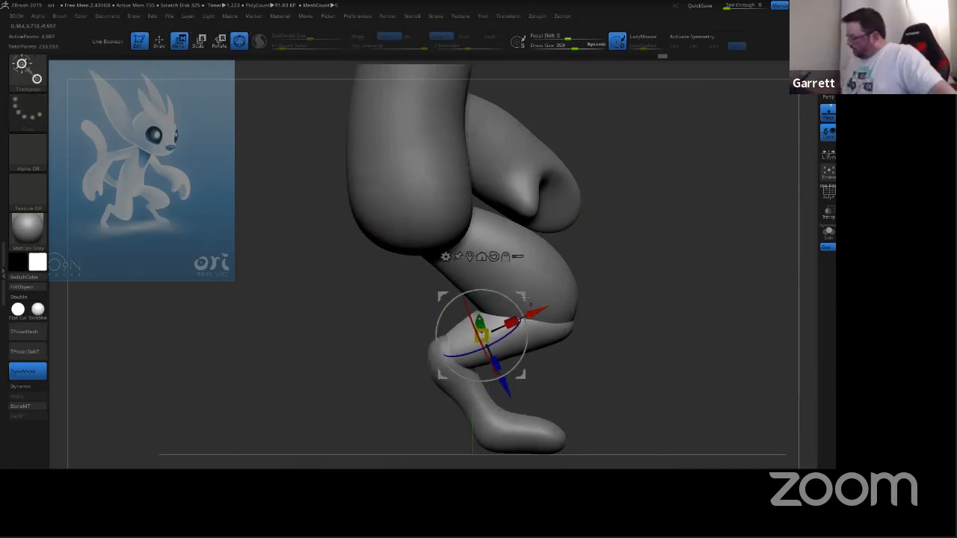
{"action": "left_click_drag", "start_coordinate": [506, 386], "coordinate": [503, 382]}
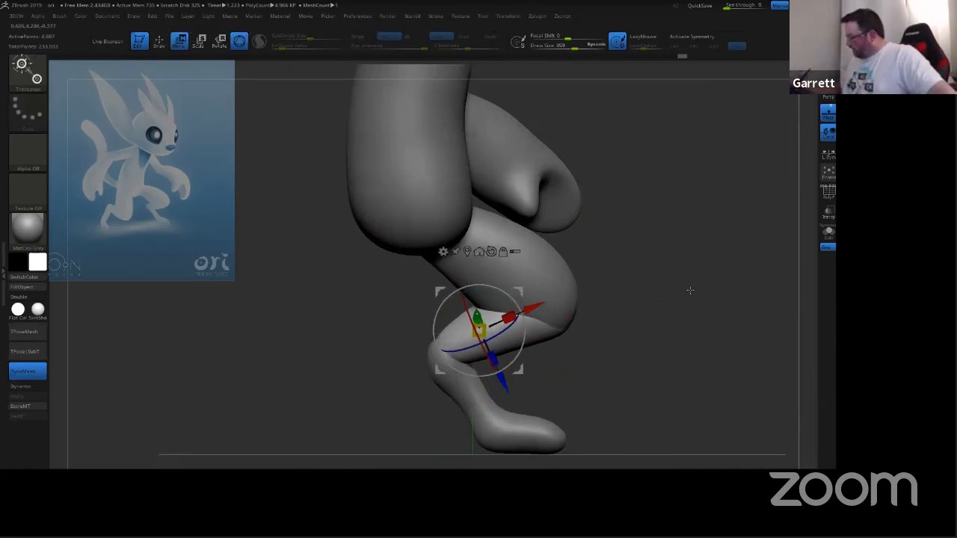
{"action": "mouse_move", "coordinate": [690, 291]}
{"action": "left_mouse_down"}
{"action": "mouse_move", "coordinate": [606, 290]}
{"action": "mouse_move", "coordinate": [637, 272]}
{"action": "mouse_move", "coordinate": [686, 298]}
{"action": "left_mouse_up"}
Step: Move the foot piece up and forward to meet the lower leg, and smooth its ankle in Draw mode
{"action": "left_click", "coordinate": [495, 420], "text": "alt"}
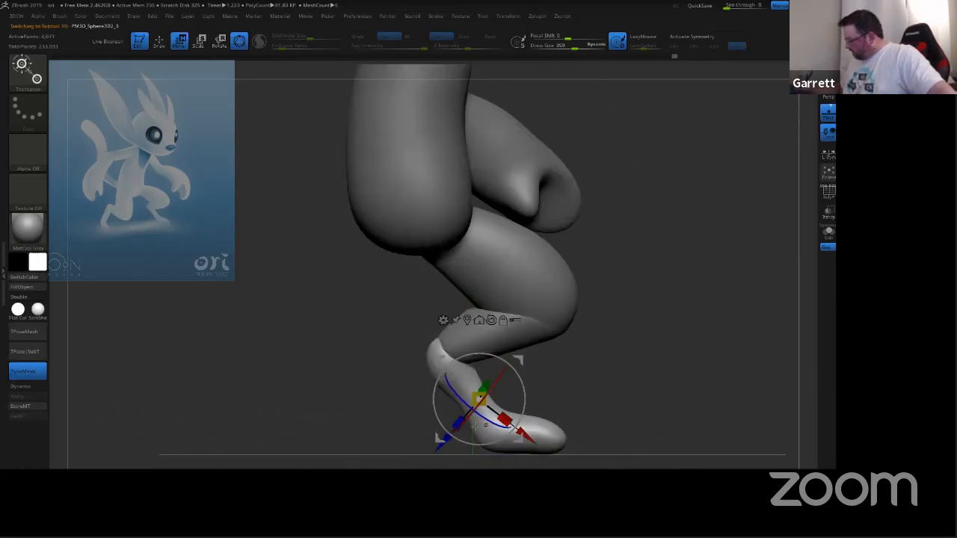
{"action": "left_click_drag", "start_coordinate": [440, 445], "coordinate": [449, 435]}
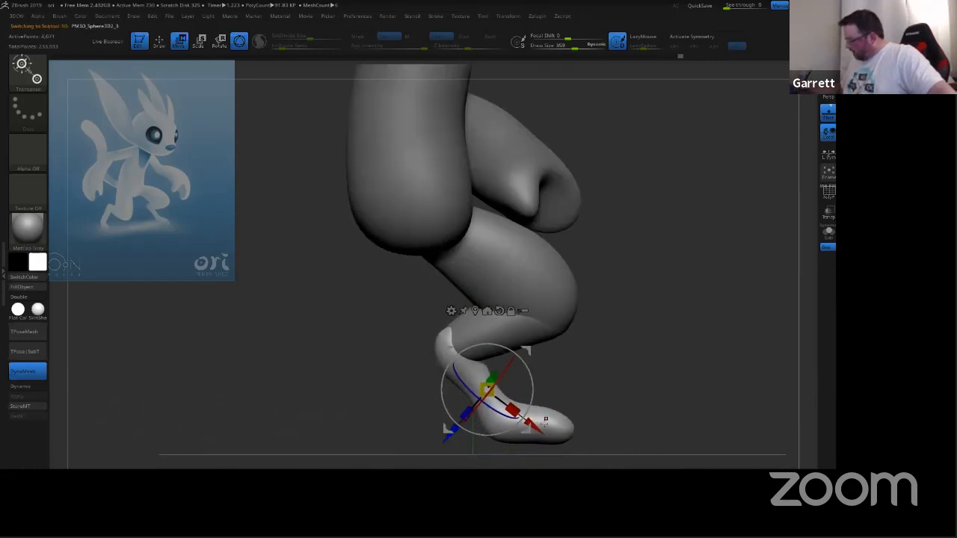
{"action": "left_click_drag", "start_coordinate": [649, 338], "coordinate": [670, 328]}
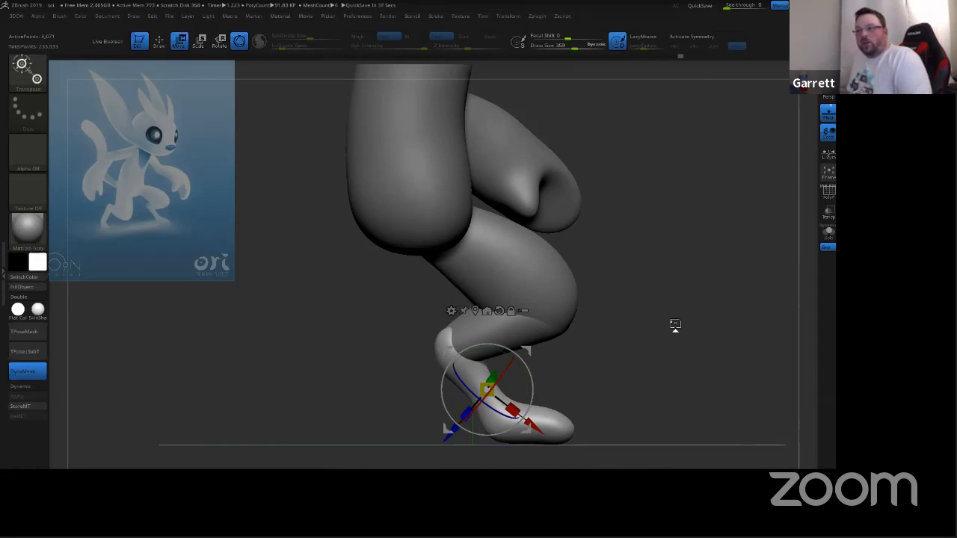
{"action": "key", "text": "q"}
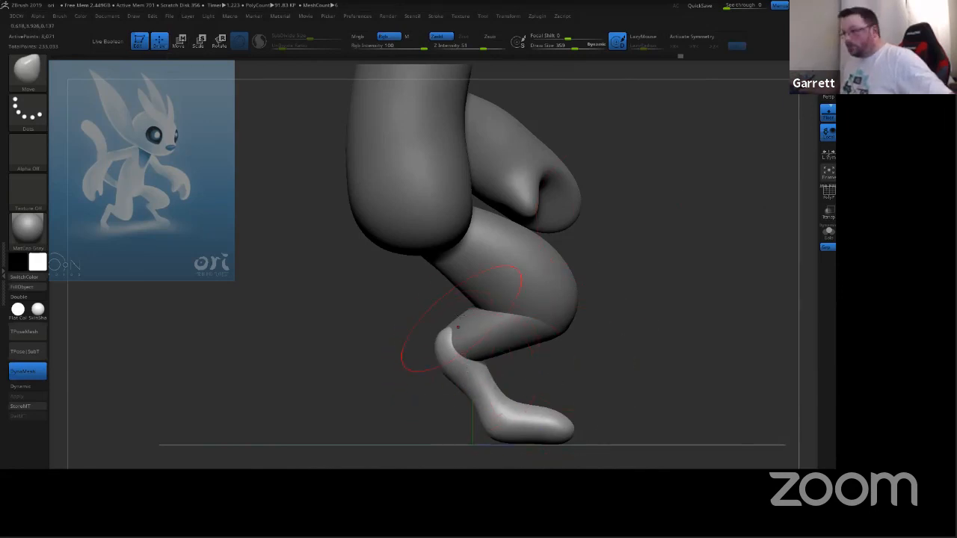
{"action": "mouse_move", "coordinate": [469, 363]}
{"action": "left_mouse_down", "text": "shift"}
{"action": "mouse_move", "coordinate": [452, 344]}
{"action": "mouse_move", "coordinate": [469, 355]}
{"action": "left_mouse_up", "text": "shift"}
Step: Reduce the draw size to 295 and widen the front of the foot from below with the Move brush
{"action": "mouse_move", "coordinate": [603, 310]}
{"action": "left_mouse_down"}
{"action": "mouse_move", "coordinate": [545, 348]}
{"action": "mouse_move", "coordinate": [582, 371]}
{"action": "mouse_move", "coordinate": [587, 344]}
{"action": "mouse_move", "coordinate": [494, 317]}
{"action": "left_mouse_up"}
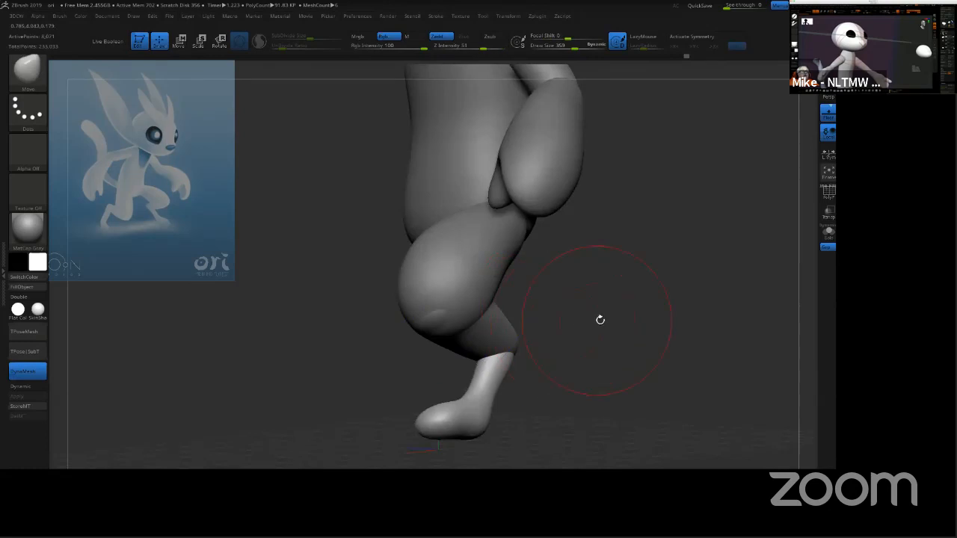
{"action": "left_click_drag", "start_coordinate": [600, 320], "coordinate": [596, 279]}
{"action": "mouse_move", "coordinate": [621, 321]}
{"action": "left_mouse_down"}
{"action": "mouse_move", "coordinate": [598, 359]}
{"action": "mouse_move", "coordinate": [590, 276]}
{"action": "left_mouse_up"}
{"action": "key", "text": "s"}
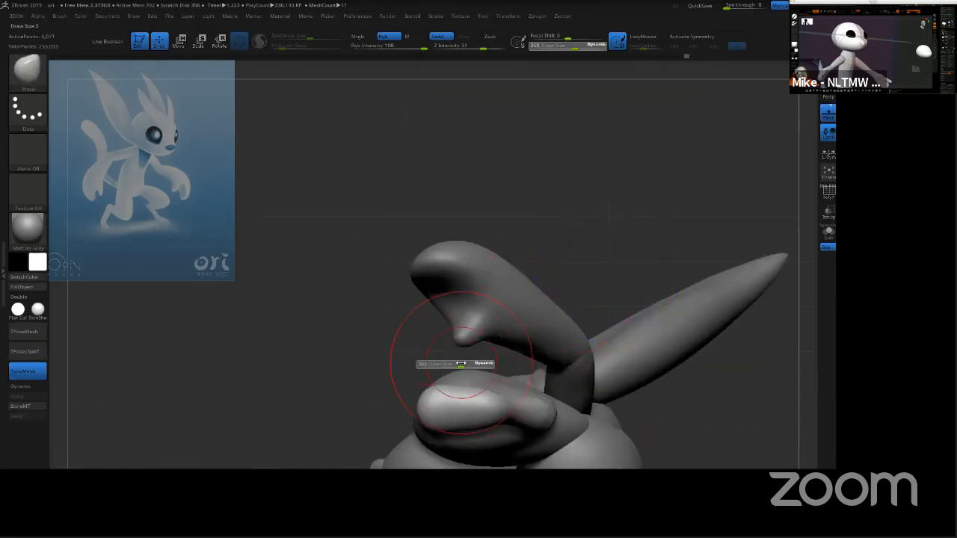
{"action": "left_click_drag", "start_coordinate": [462, 365], "coordinate": [438, 379]}
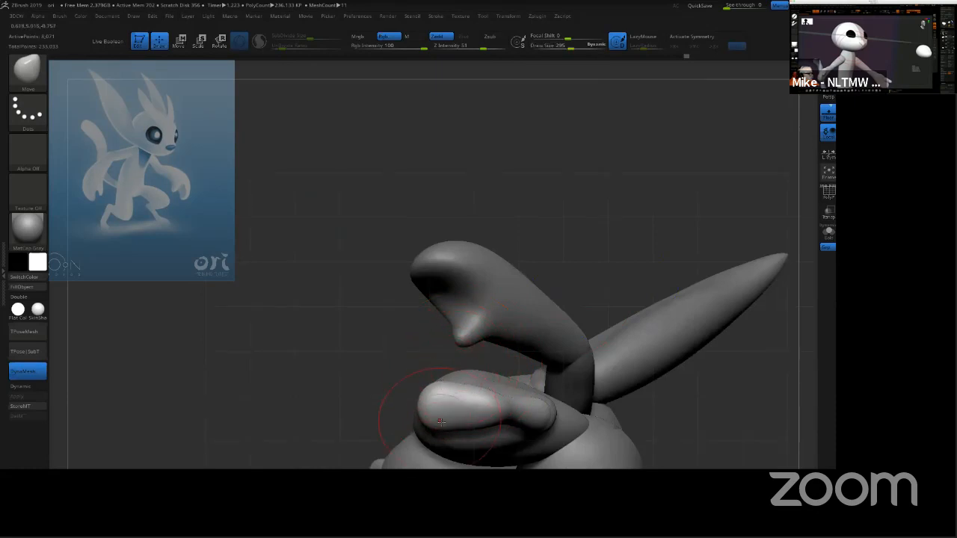
{"action": "left_click_drag", "start_coordinate": [442, 414], "coordinate": [446, 434]}
{"action": "left_click_drag", "start_coordinate": [449, 382], "coordinate": [448, 376]}
{"action": "left_click_drag", "start_coordinate": [430, 392], "coordinate": [425, 391]}
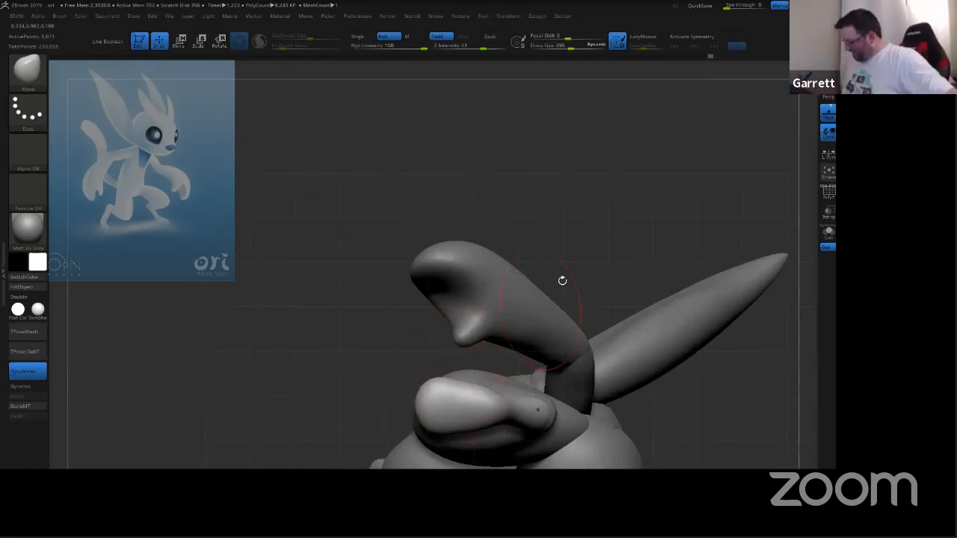
Step: Select the lower-leg piece and smooth its tip where it pokes through the front of the knee
{"action": "left_click_drag", "start_coordinate": [609, 227], "coordinate": [670, 337]}
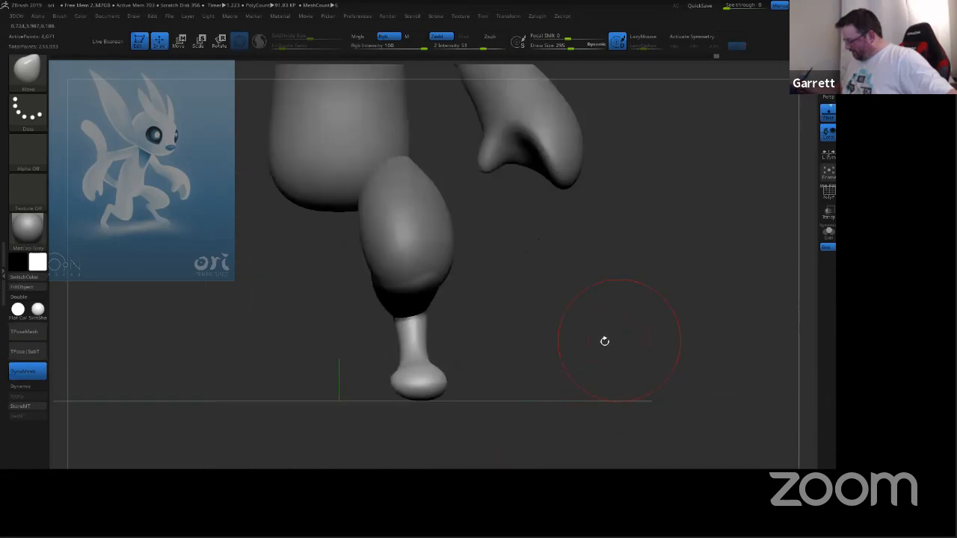
{"action": "left_click_drag", "start_coordinate": [570, 349], "coordinate": [541, 299]}
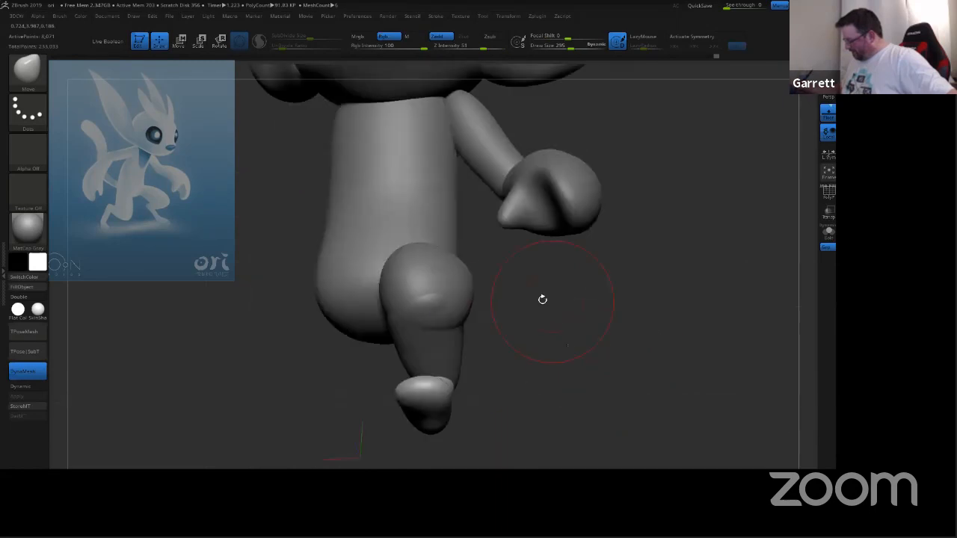
{"action": "left_click", "coordinate": [434, 299], "text": "alt"}
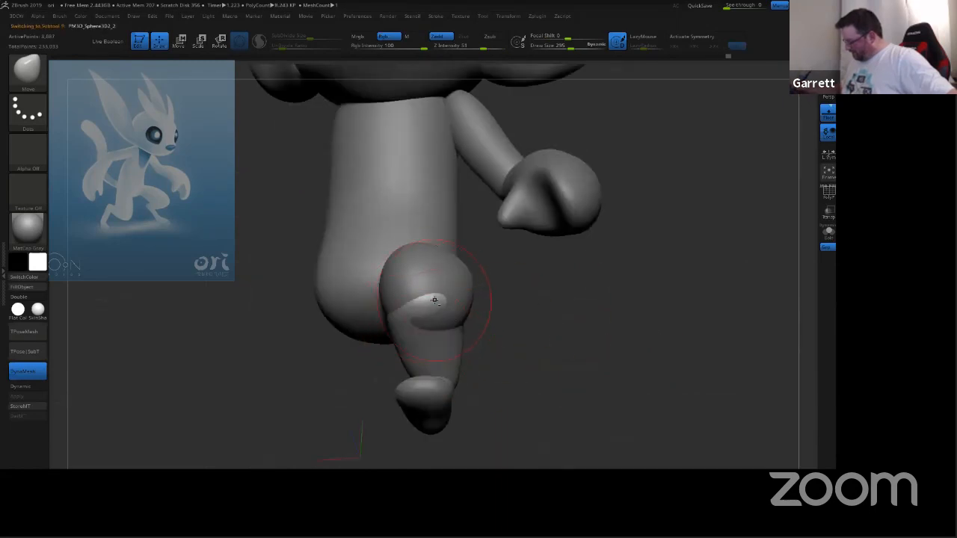
{"action": "mouse_move", "coordinate": [435, 300]}
{"action": "left_mouse_down", "text": "shift"}
{"action": "mouse_move", "coordinate": [423, 314]}
{"action": "mouse_move", "coordinate": [453, 297]}
{"action": "mouse_move", "coordinate": [495, 303]}
{"action": "mouse_move", "coordinate": [449, 306]}
{"action": "mouse_move", "coordinate": [402, 333]}
{"action": "mouse_move", "coordinate": [478, 323]}
{"action": "mouse_move", "coordinate": [555, 344]}
{"action": "mouse_move", "coordinate": [581, 260]}
{"action": "mouse_move", "coordinate": [661, 387]}
{"action": "mouse_move", "coordinate": [623, 385]}
{"action": "mouse_move", "coordinate": [624, 292]}
{"action": "left_mouse_up", "text": "shift"}
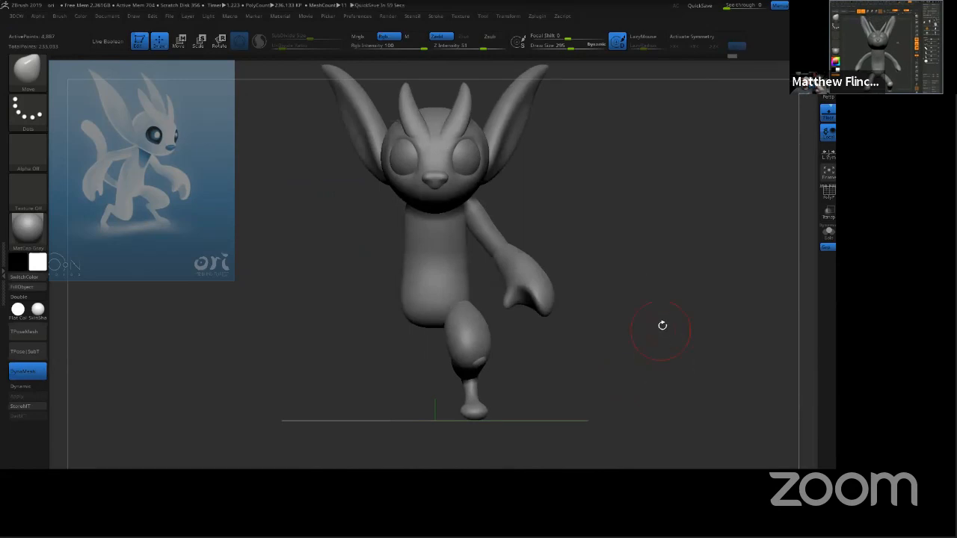
Step: Adjust the upper edge of the lower leg from behind with the Move brush and smooth the calf
{"action": "left_click_drag", "start_coordinate": [663, 325], "coordinate": [600, 356]}
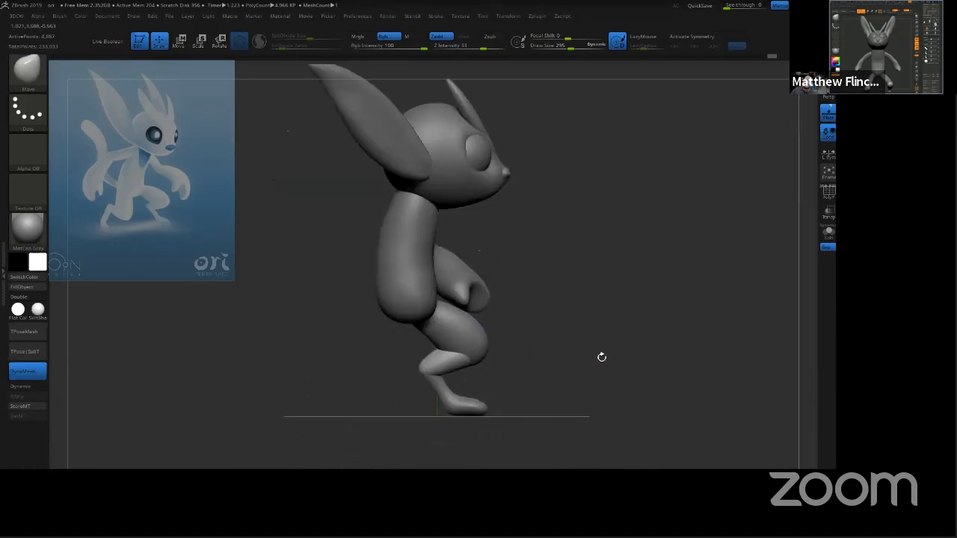
{"action": "left_click_drag", "start_coordinate": [508, 366], "coordinate": [580, 376]}
{"action": "right_click_drag", "start_coordinate": [562, 339], "coordinate": [566, 425], "text": "ctrl"}
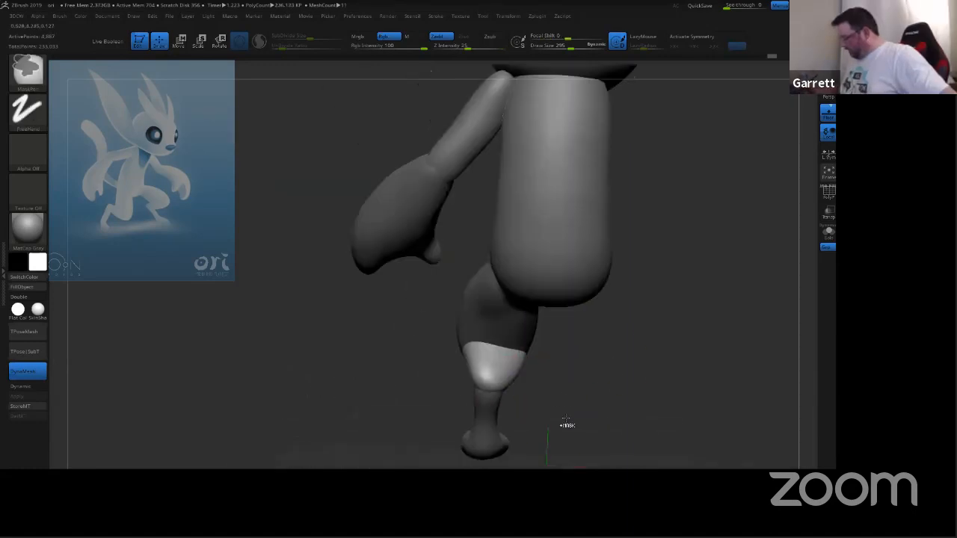
{"action": "left_click_drag", "start_coordinate": [497, 357], "coordinate": [506, 344]}
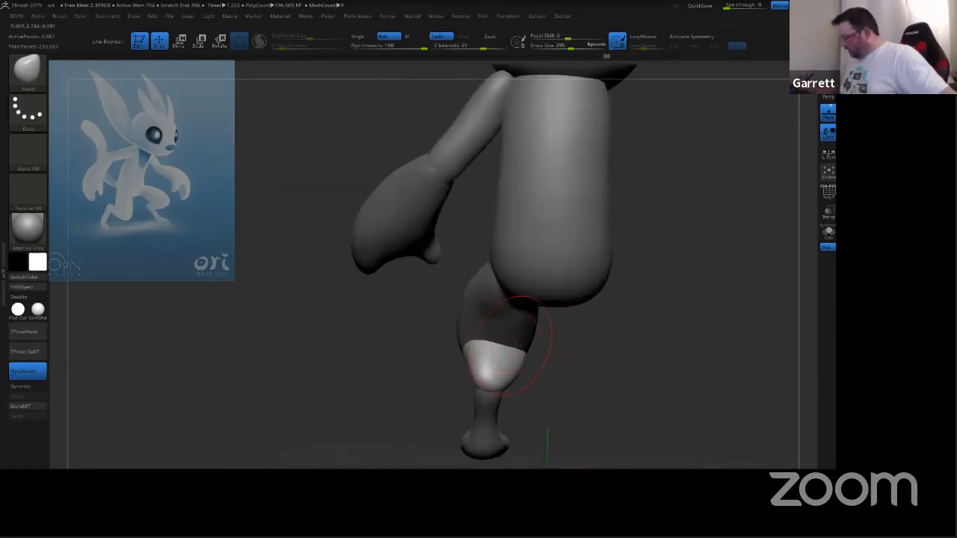
{"action": "mouse_move", "coordinate": [577, 348]}
{"action": "left_mouse_down"}
{"action": "mouse_move", "coordinate": [638, 351]}
{"action": "mouse_move", "coordinate": [592, 365]}
{"action": "left_mouse_up"}
{"action": "left_click_drag", "start_coordinate": [503, 369], "coordinate": [498, 394], "text": "shift"}
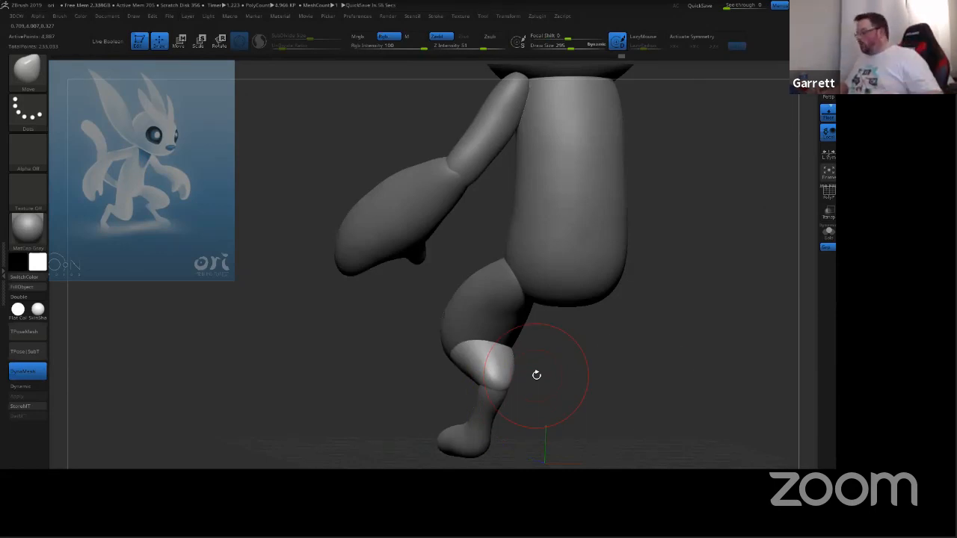
Step: Smooth the lower leg's remaining tip back inside the knee and check the leg from the front
{"action": "left_click_drag", "start_coordinate": [650, 359], "coordinate": [626, 359]}
{"action": "left_click_drag", "start_coordinate": [479, 352], "coordinate": [483, 355], "text": "shift"}
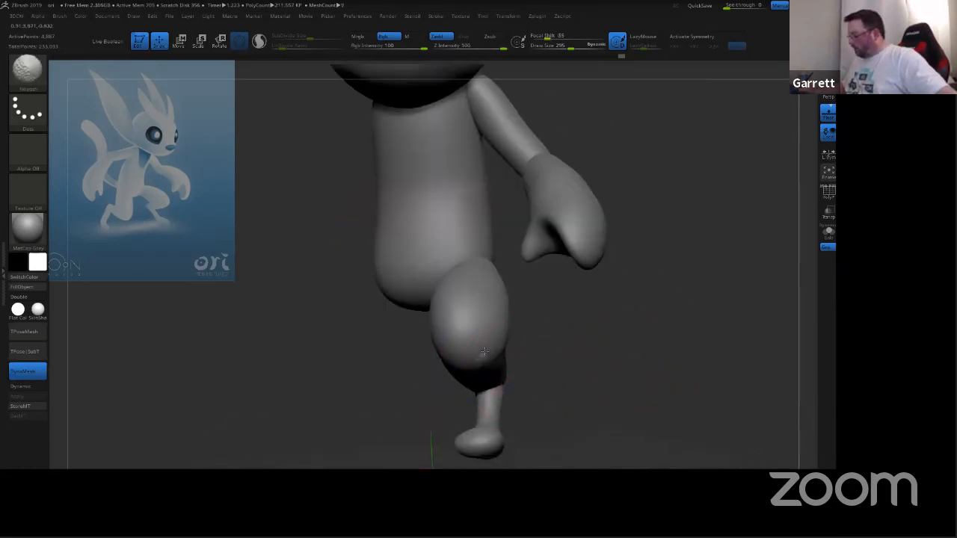
{"action": "left_click_drag", "start_coordinate": [608, 338], "coordinate": [619, 305]}
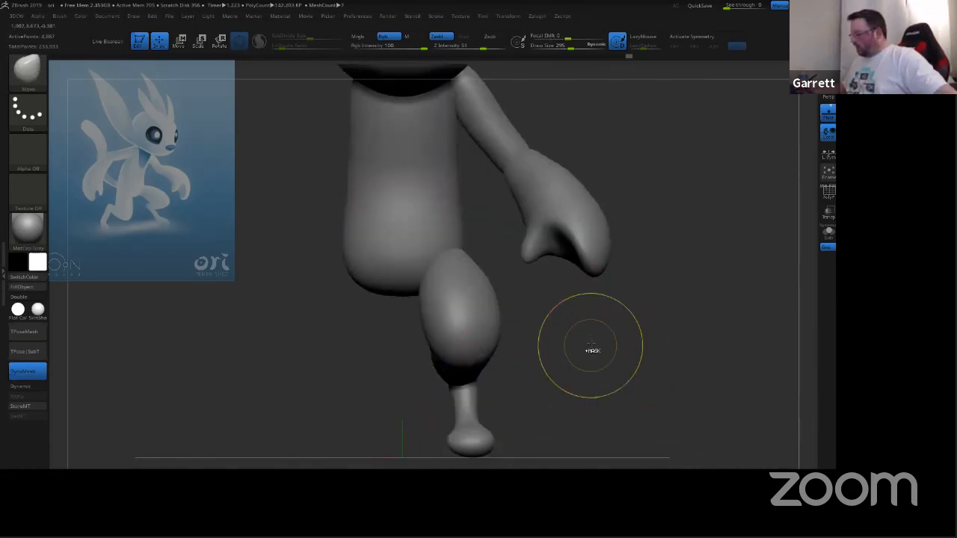
{"action": "left_click_drag", "start_coordinate": [590, 346], "coordinate": [664, 338]}
{"action": "key", "text": "ctrl"}
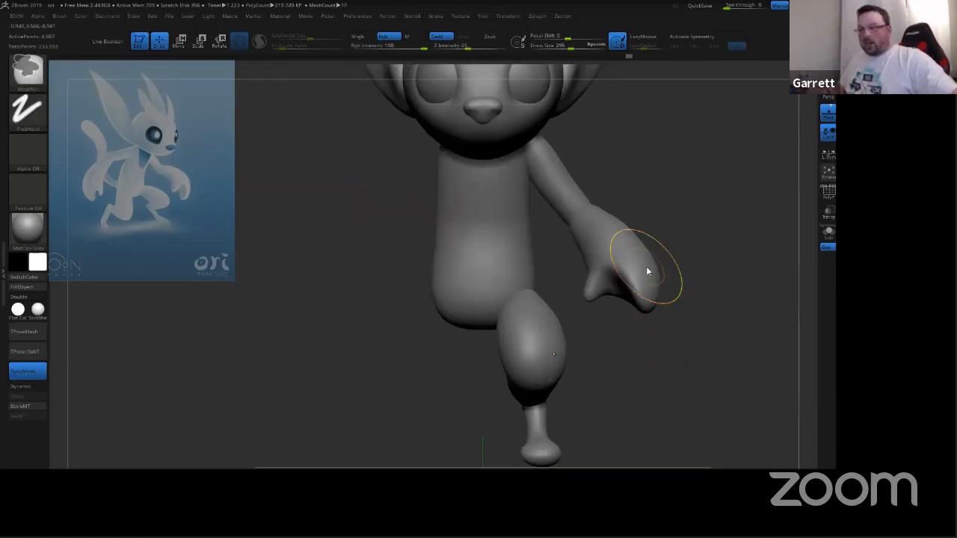
Step: Save the project
{"action": "key", "text": "ctrl+s"}
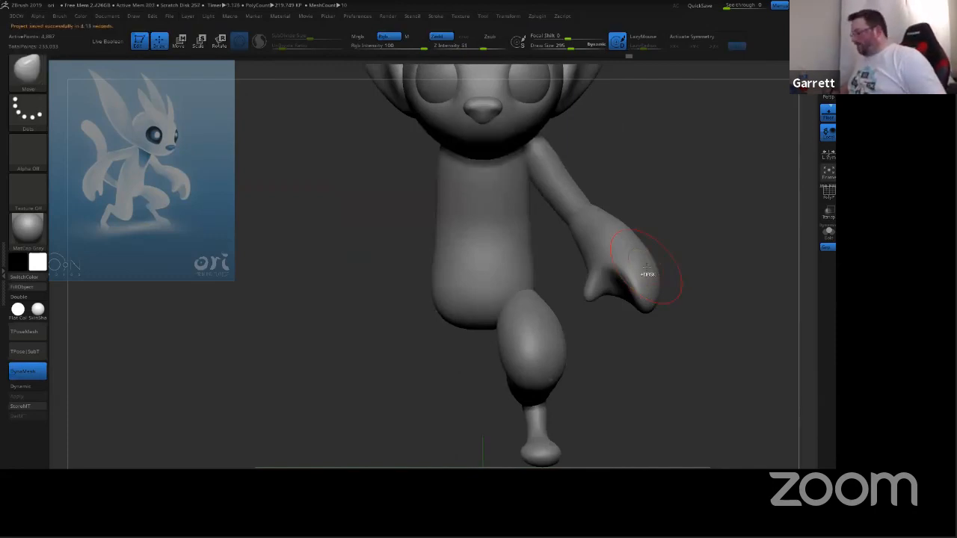
{"action": "left_click_drag", "start_coordinate": [705, 370], "coordinate": [724, 329]}
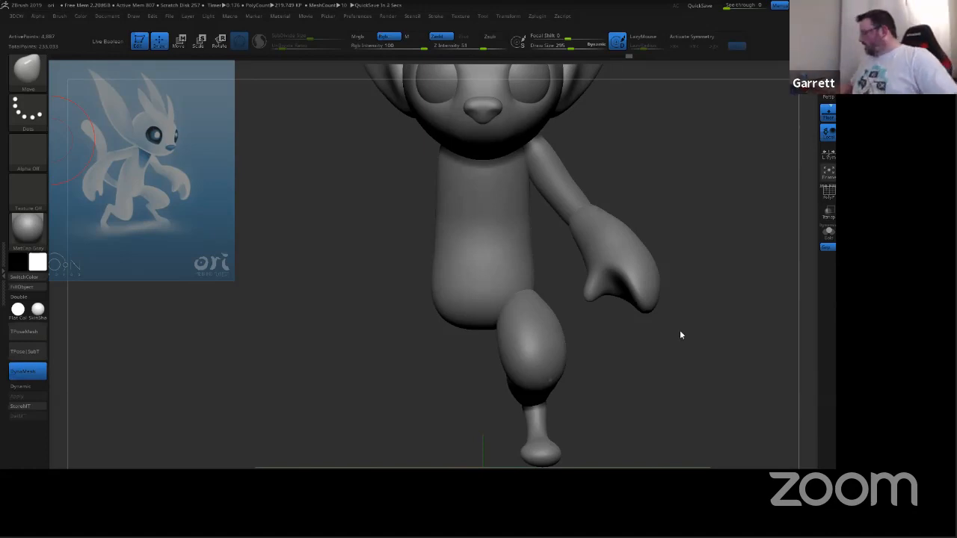
Step: Select the foot piece and pull its toes down toward the ground from the side with the Move brush
{"action": "left_click_drag", "start_coordinate": [674, 391], "coordinate": [666, 278]}
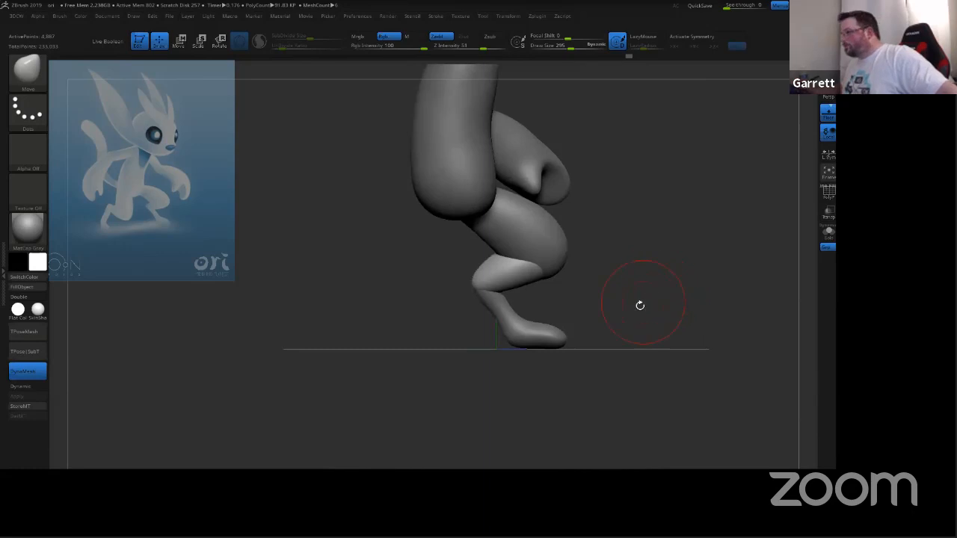
{"action": "left_click", "coordinate": [547, 335], "text": "alt"}
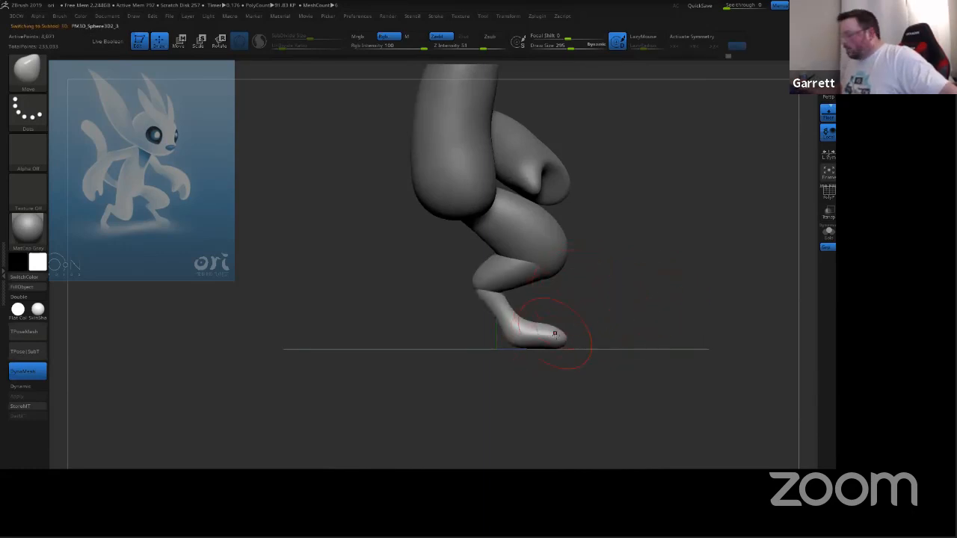
{"action": "mouse_move", "coordinate": [556, 334]}
{"action": "left_mouse_down"}
{"action": "mouse_move", "coordinate": [534, 355]}
{"action": "mouse_move", "coordinate": [552, 346]}
{"action": "left_mouse_up"}
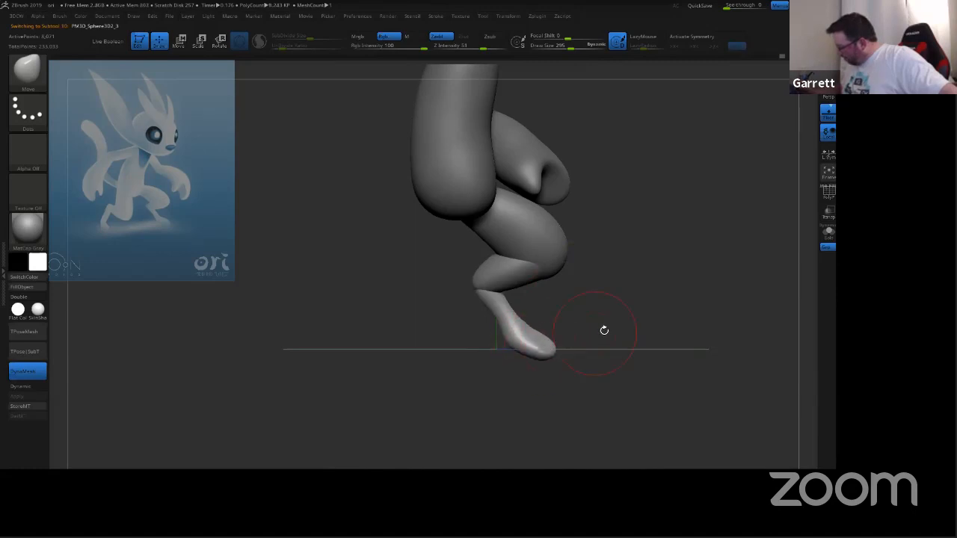
{"action": "mouse_move", "coordinate": [613, 332]}
{"action": "left_mouse_down"}
{"action": "mouse_move", "coordinate": [590, 358]}
{"action": "mouse_move", "coordinate": [618, 348]}
{"action": "mouse_move", "coordinate": [588, 336]}
{"action": "left_mouse_up"}
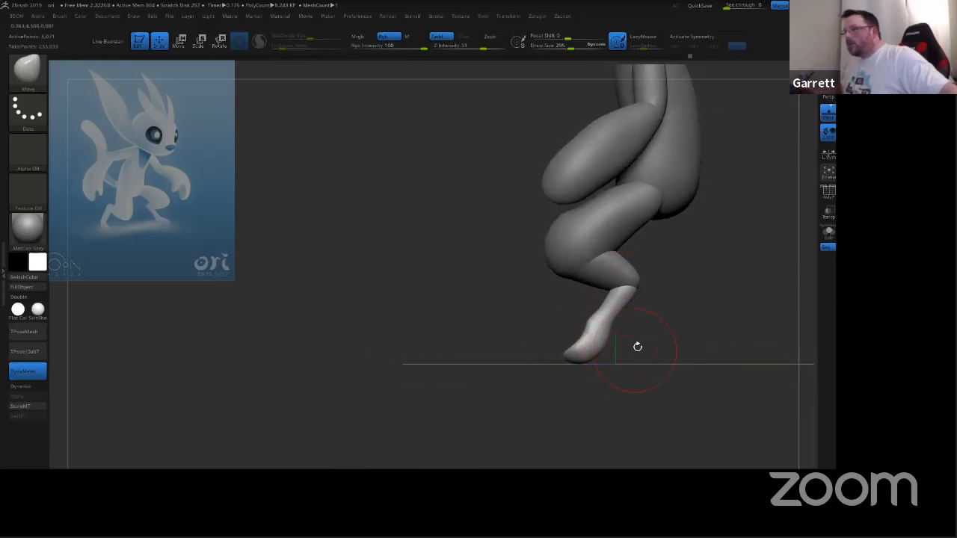
Step: Set the draw size to 217 and smooth the toes and the front of the foot
{"action": "key", "text": "s"}
{"action": "mouse_move", "coordinate": [621, 374]}
{"action": "left_mouse_down"}
{"action": "mouse_move", "coordinate": [610, 374]}
{"action": "mouse_move", "coordinate": [606, 350]}
{"action": "mouse_move", "coordinate": [570, 353]}
{"action": "left_mouse_up"}
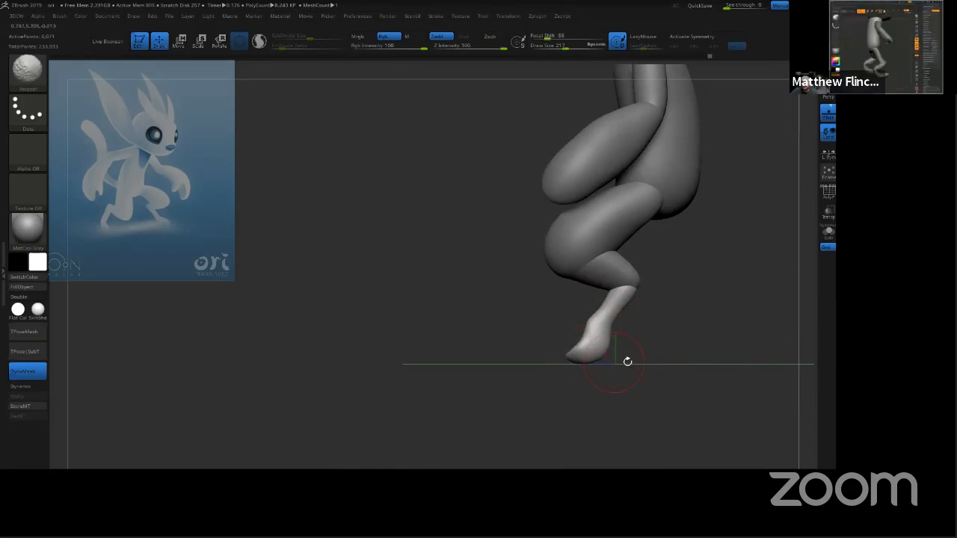
{"action": "left_click_drag", "start_coordinate": [626, 363], "coordinate": [560, 353]}
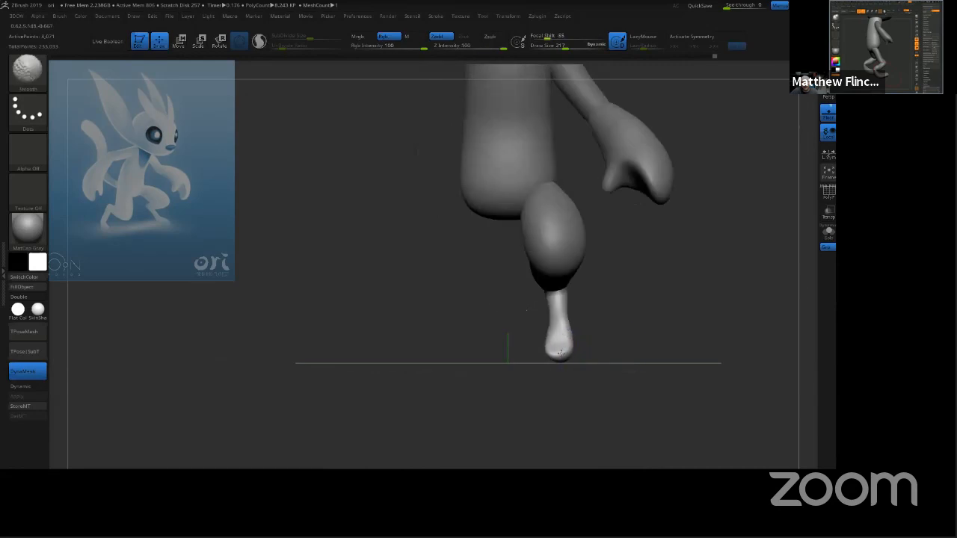
{"action": "right_click_drag", "start_coordinate": [600, 326], "coordinate": [605, 320], "text": "ctrl"}
{"action": "left_click_drag", "start_coordinate": [581, 353], "coordinate": [618, 309]}
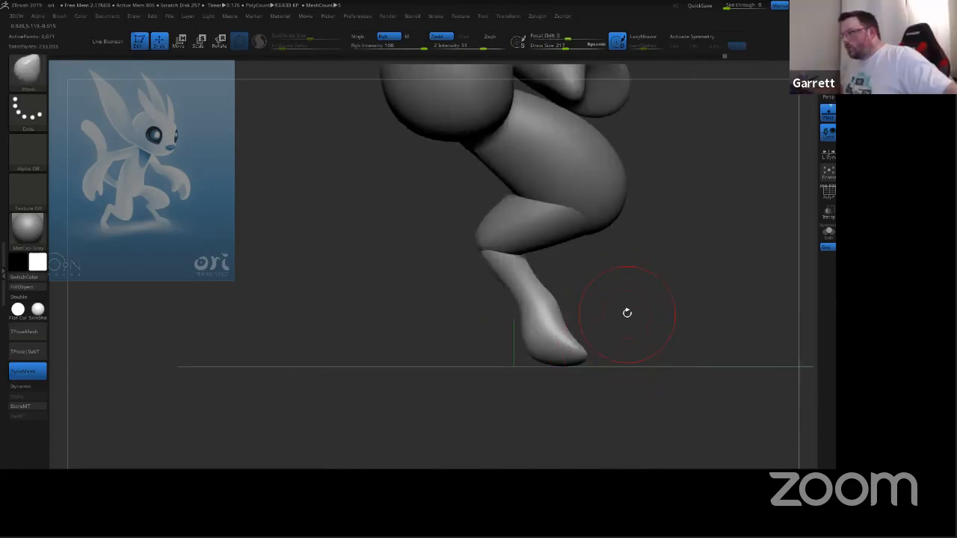
Step: Reduce the draw size to 76, fill out the pointed toe tip with the Move brush and smooth it
{"action": "left_click_drag", "start_coordinate": [620, 351], "coordinate": [621, 329]}
{"action": "right_click_drag", "start_coordinate": [621, 329], "coordinate": [619, 383], "text": "ctrl"}
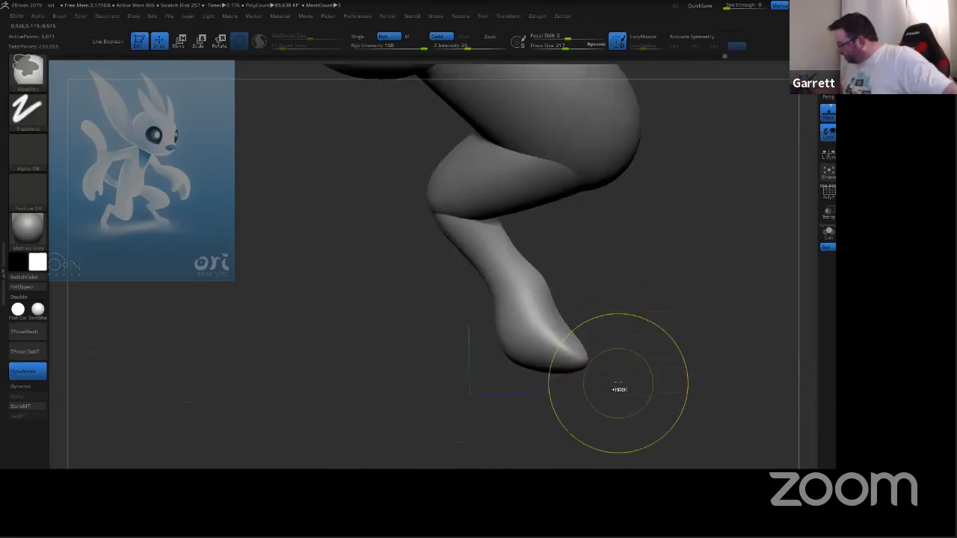
{"action": "key", "text": "s"}
{"action": "left_click_drag", "start_coordinate": [617, 343], "coordinate": [601, 343]}
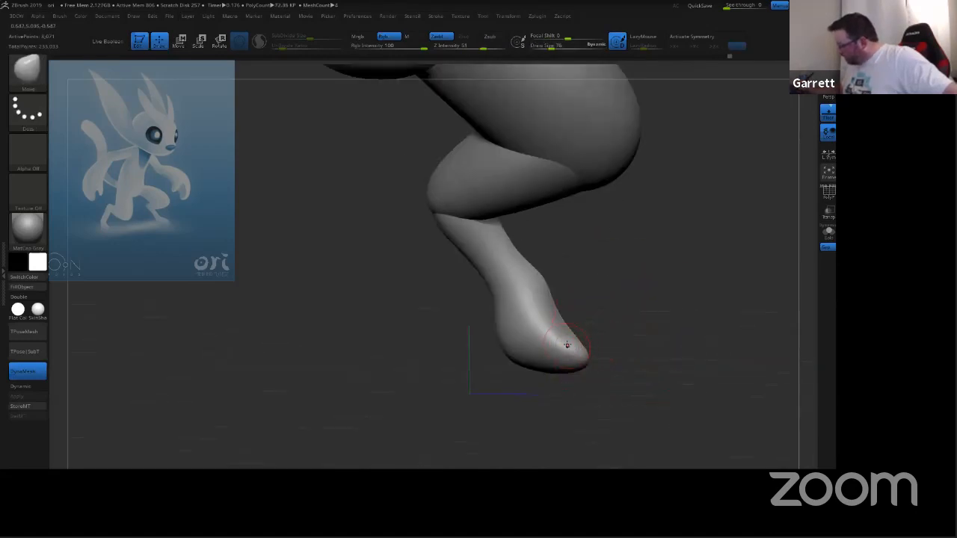
{"action": "key", "text": "shift"}
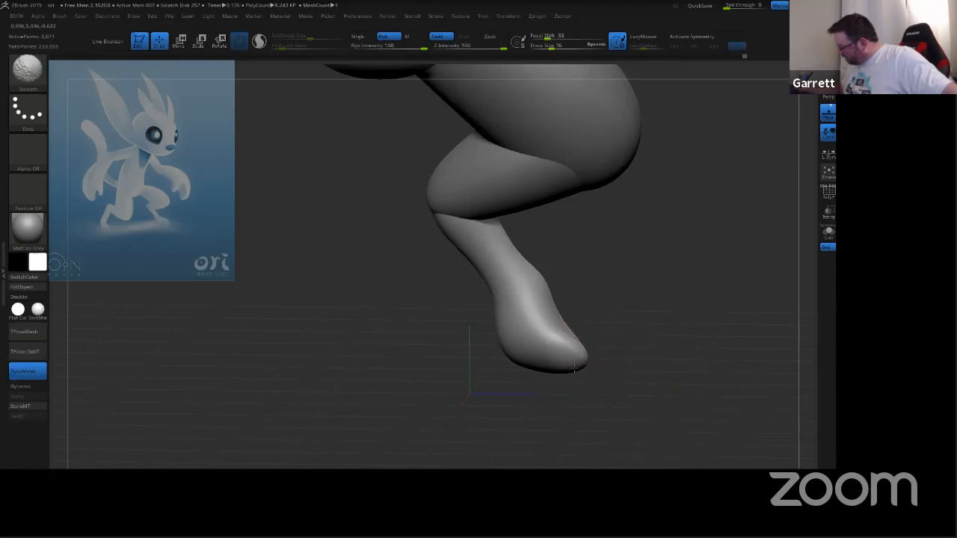
Step: Increase the draw size to 237 and even out the slope from the ankle to the toes
{"action": "left_click_drag", "start_coordinate": [648, 363], "coordinate": [662, 299]}
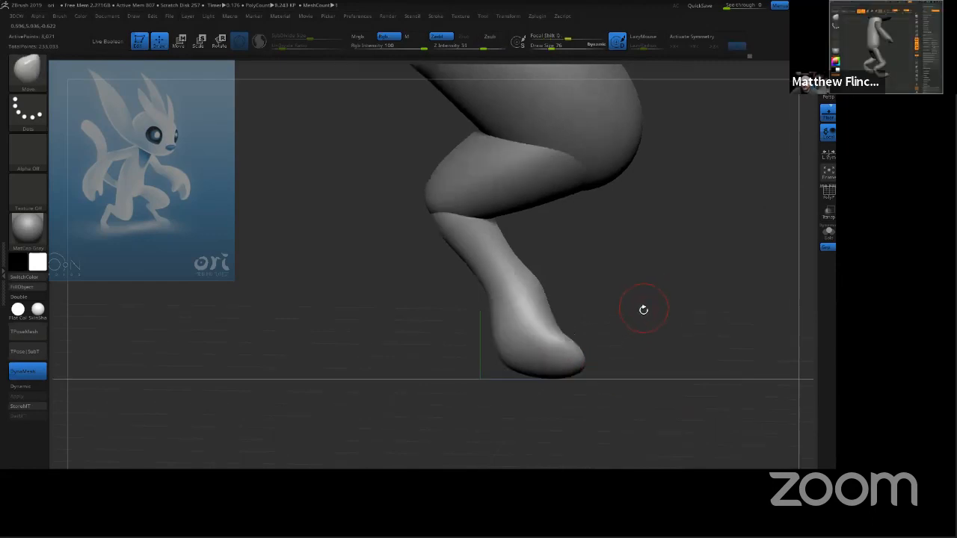
{"action": "key", "text": "s"}
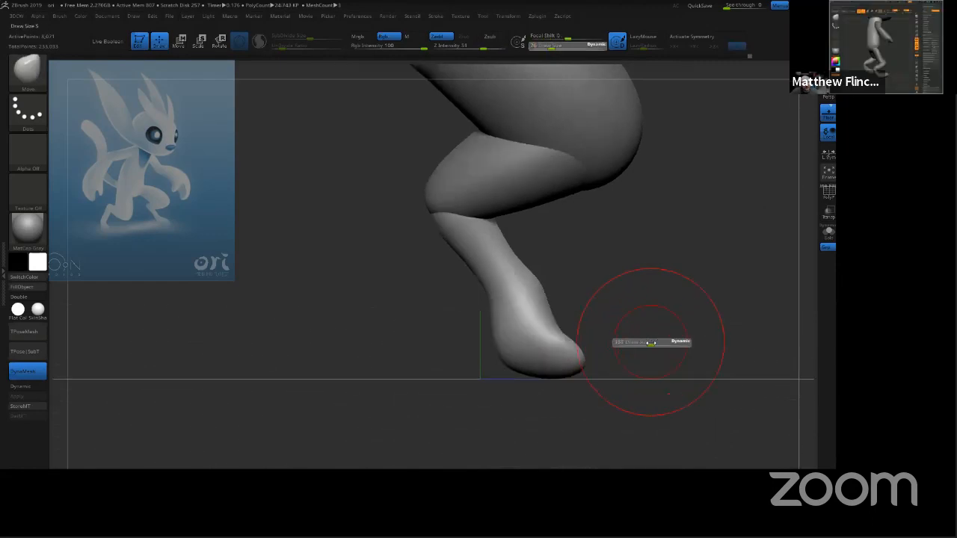
{"action": "left_click_drag", "start_coordinate": [647, 342], "coordinate": [618, 335]}
{"action": "key", "text": "shift"}
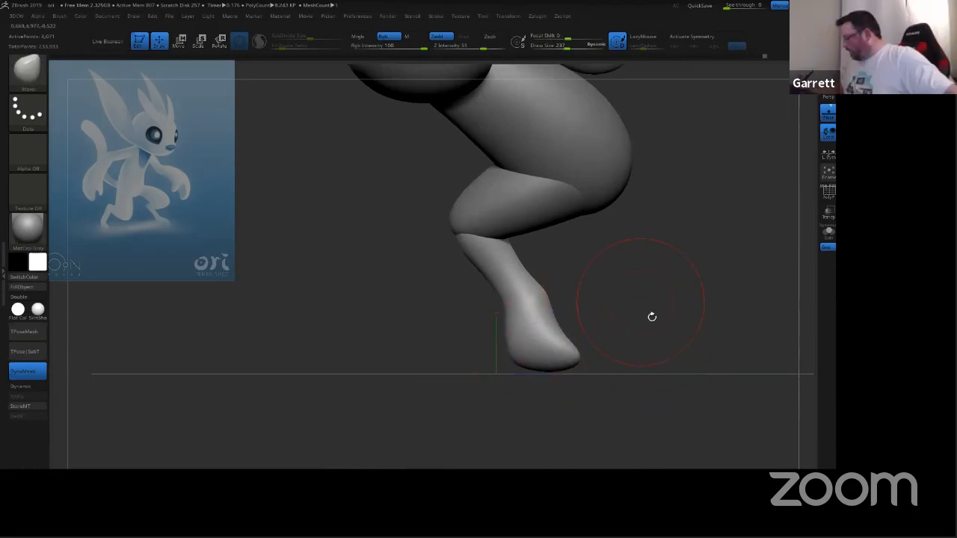
Step: Reshape the toe area from the front with the Move brush and smooth the toe tip at draw size 135
{"action": "left_click_drag", "start_coordinate": [651, 316], "coordinate": [587, 357]}
{"action": "mouse_move", "coordinate": [606, 299]}
{"action": "left_mouse_down"}
{"action": "mouse_move", "coordinate": [608, 363]}
{"action": "mouse_move", "coordinate": [593, 352]}
{"action": "left_mouse_up"}
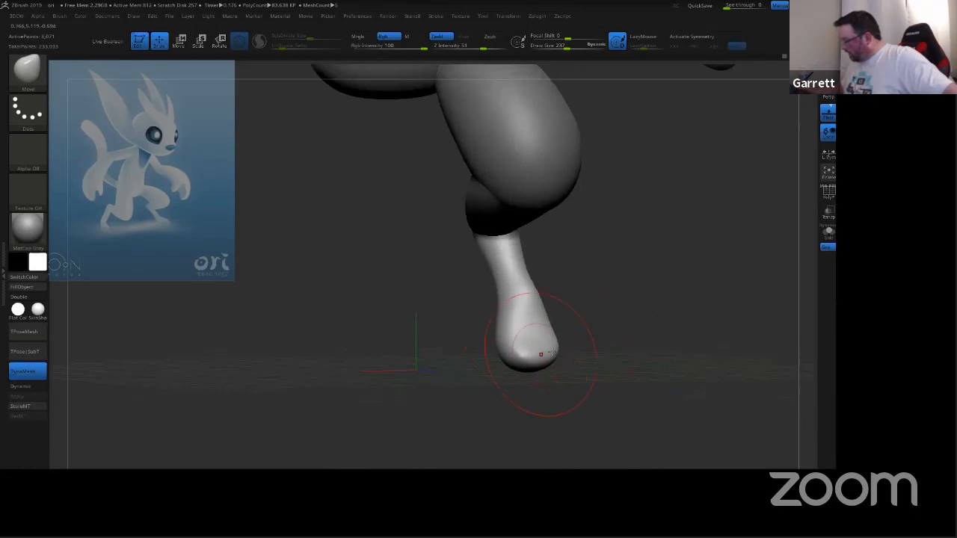
{"action": "left_click_drag", "start_coordinate": [551, 374], "coordinate": [569, 359]}
{"action": "mouse_move", "coordinate": [630, 337]}
{"action": "left_mouse_down"}
{"action": "mouse_move", "coordinate": [596, 306]}
{"action": "mouse_move", "coordinate": [584, 338]}
{"action": "left_mouse_up"}
{"action": "key", "text": "s"}
{"action": "left_click_drag", "start_coordinate": [536, 358], "coordinate": [528, 355], "text": "shift"}
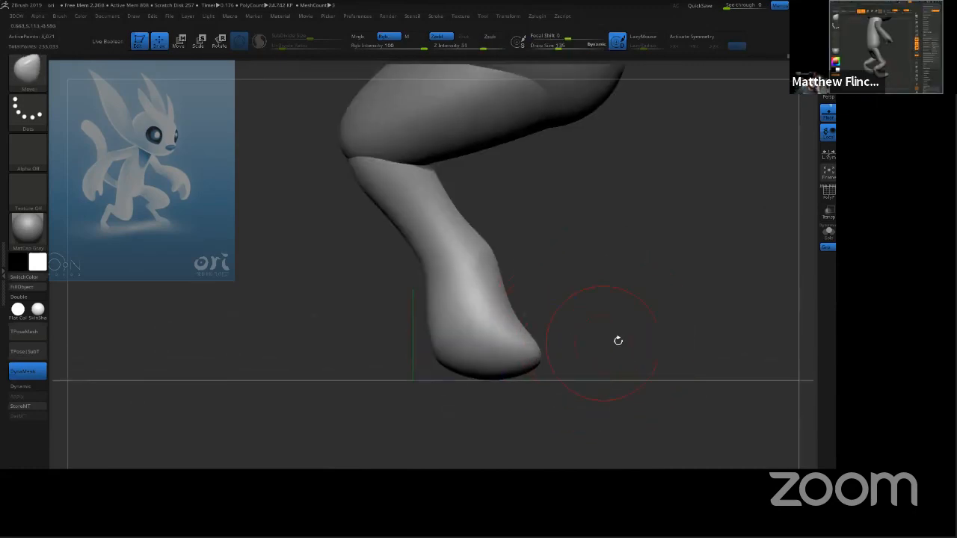
Step: Adjust the toe tip with the Move brush and remesh the foot with DynaMesh
{"action": "mouse_move", "coordinate": [618, 342]}
{"action": "left_mouse_down"}
{"action": "mouse_move", "coordinate": [516, 353]}
{"action": "mouse_move", "coordinate": [600, 359]}
{"action": "left_mouse_up"}
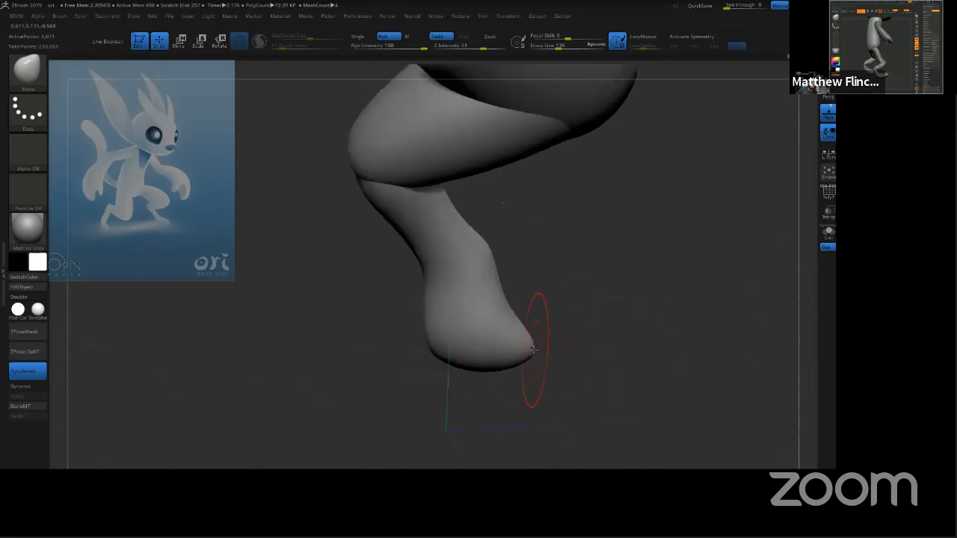
{"action": "left_click_drag", "start_coordinate": [545, 344], "coordinate": [619, 297]}
{"action": "left_click_drag", "start_coordinate": [614, 343], "coordinate": [639, 294], "text": "ctrl"}
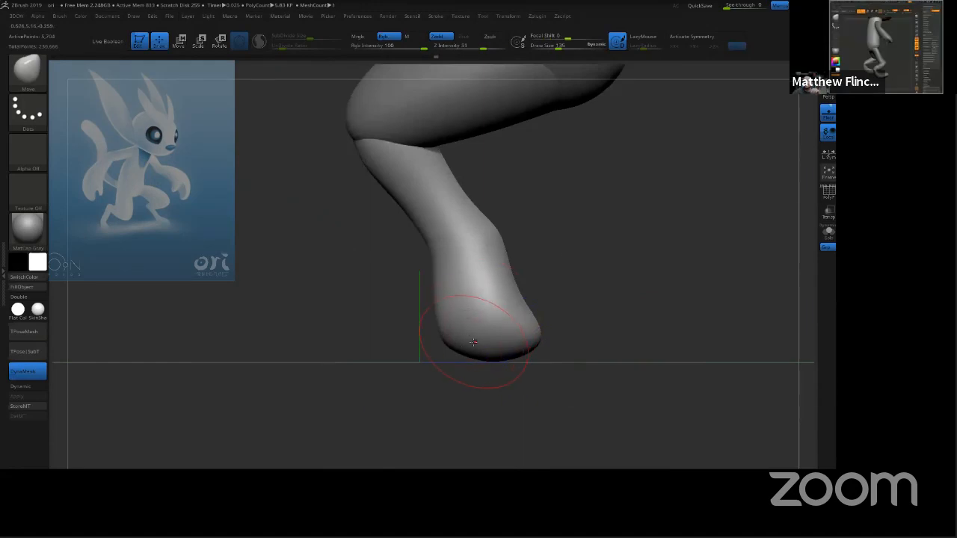
Step: Flatten the sole of the foot along the ground line and widen the front of the foot with the Move brush
{"action": "left_click_drag", "start_coordinate": [491, 341], "coordinate": [459, 342]}
{"action": "left_click_drag", "start_coordinate": [513, 327], "coordinate": [526, 349]}
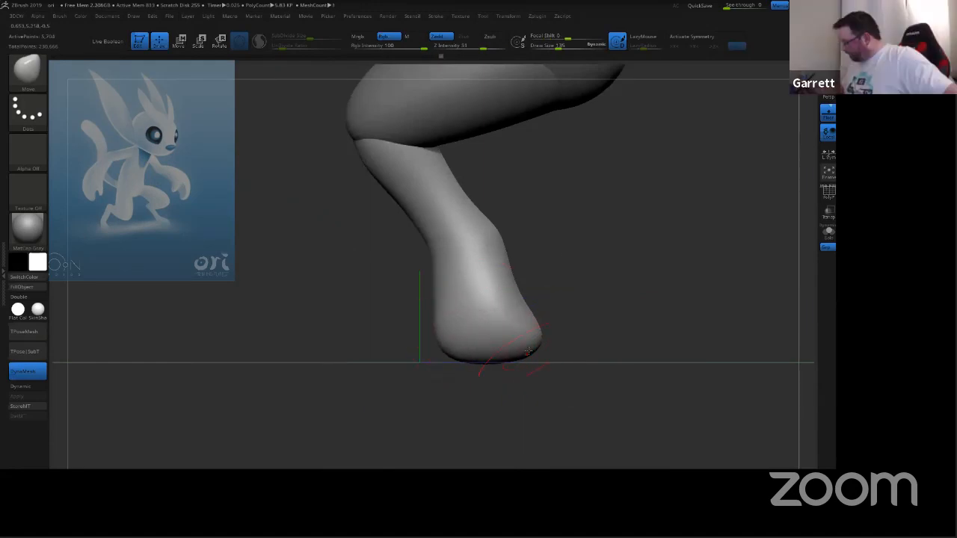
{"action": "left_click_drag", "start_coordinate": [589, 325], "coordinate": [665, 336]}
{"action": "mouse_move", "coordinate": [589, 346]}
{"action": "left_mouse_down"}
{"action": "mouse_move", "coordinate": [545, 352]}
{"action": "mouse_move", "coordinate": [561, 346]}
{"action": "left_mouse_up"}
{"action": "mouse_move", "coordinate": [626, 329]}
{"action": "left_mouse_down"}
{"action": "mouse_move", "coordinate": [598, 332]}
{"action": "mouse_move", "coordinate": [591, 353]}
{"action": "left_mouse_up"}
{"action": "mouse_move", "coordinate": [650, 321]}
{"action": "left_mouse_down"}
{"action": "mouse_move", "coordinate": [668, 335]}
{"action": "mouse_move", "coordinate": [673, 276]}
{"action": "left_mouse_up"}
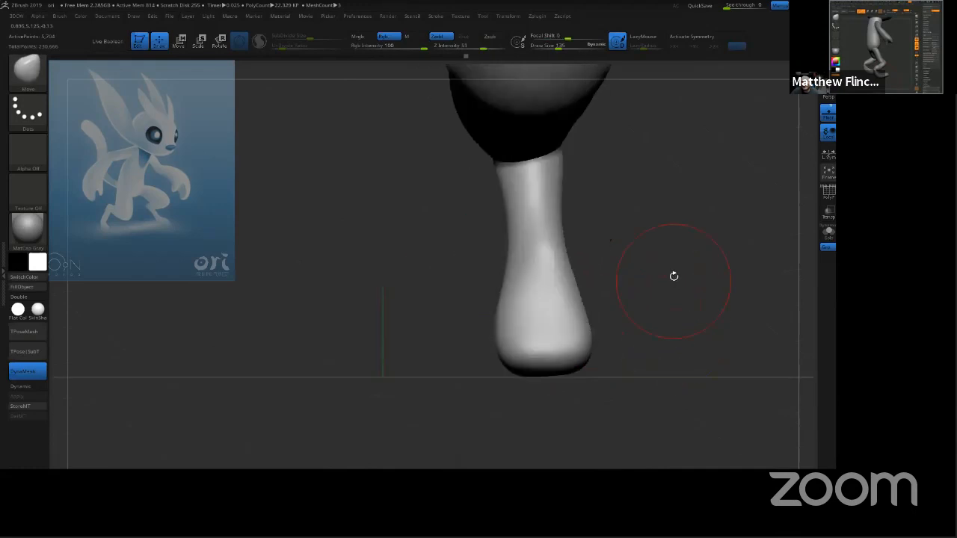
Step: Increase the draw size to 204 and adjust the underside of the foot with the Move brush
{"action": "mouse_move", "coordinate": [677, 321]}
{"action": "left_mouse_down"}
{"action": "mouse_move", "coordinate": [641, 333]}
{"action": "mouse_move", "coordinate": [650, 316]}
{"action": "left_mouse_up"}
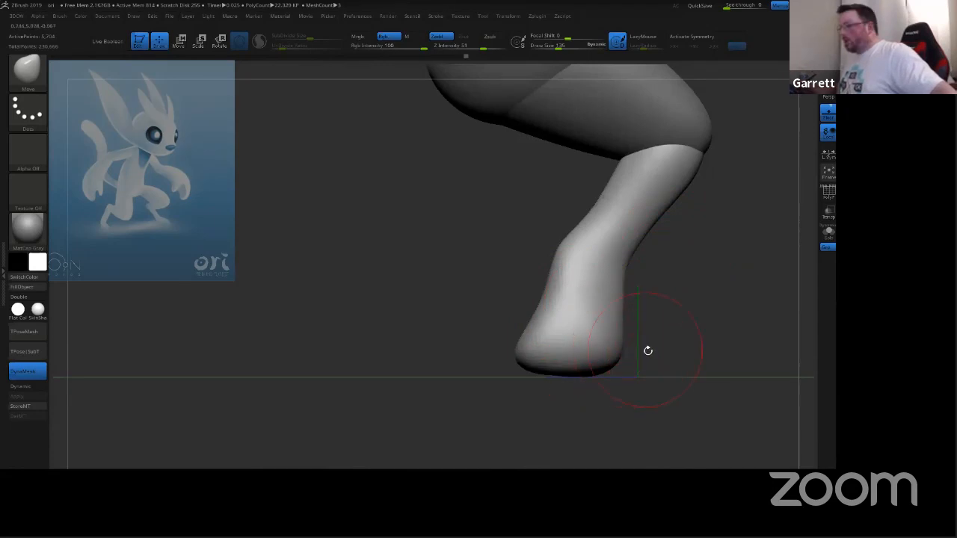
{"action": "left_click_drag", "start_coordinate": [662, 359], "coordinate": [628, 250], "text": "shift"}
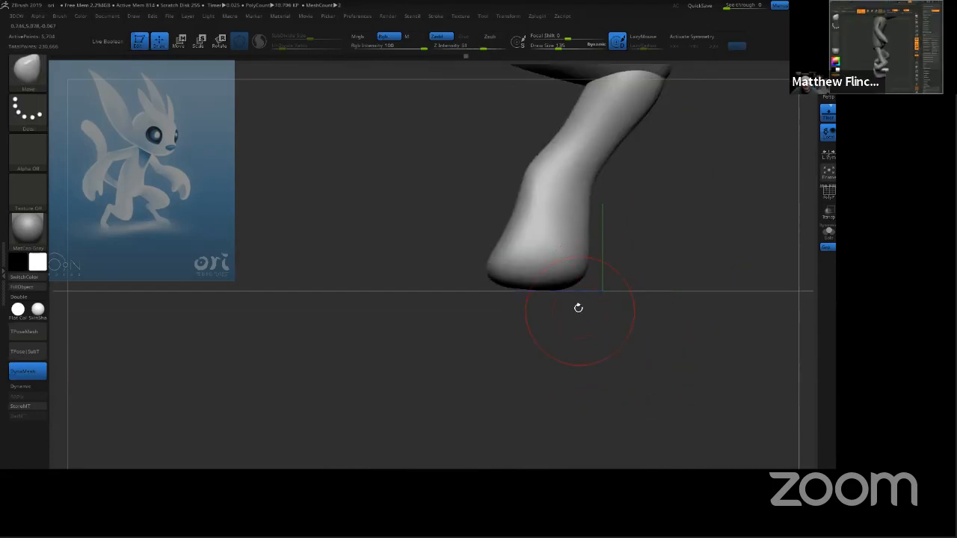
{"action": "key", "text": "s"}
{"action": "mouse_move", "coordinate": [571, 321]}
{"action": "left_mouse_down"}
{"action": "mouse_move", "coordinate": [578, 323]}
{"action": "mouse_move", "coordinate": [533, 299]}
{"action": "mouse_move", "coordinate": [522, 307]}
{"action": "left_mouse_up"}
{"action": "mouse_move", "coordinate": [627, 296]}
{"action": "left_mouse_down"}
{"action": "mouse_move", "coordinate": [645, 319]}
{"action": "mouse_move", "coordinate": [609, 289]}
{"action": "left_mouse_up"}
{"action": "mouse_move", "coordinate": [600, 324]}
{"action": "left_mouse_down"}
{"action": "mouse_move", "coordinate": [607, 277]}
{"action": "mouse_move", "coordinate": [607, 303]}
{"action": "left_mouse_up"}
Step: Reduce the draw size to 120 and mask the whole sole of the foot from below
{"action": "key", "text": "s"}
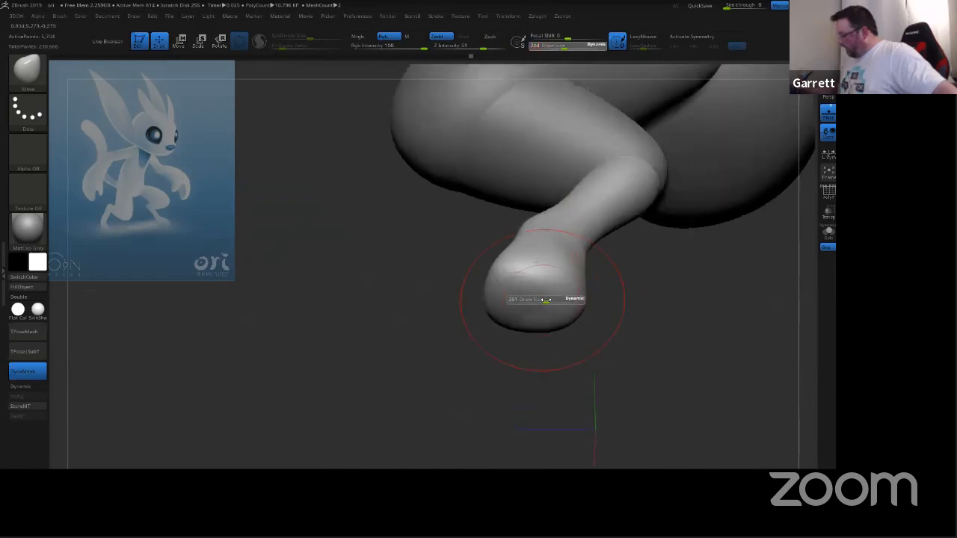
{"action": "mouse_move", "coordinate": [544, 300]}
{"action": "left_mouse_down"}
{"action": "mouse_move", "coordinate": [530, 297]}
{"action": "mouse_move", "coordinate": [566, 295]}
{"action": "left_mouse_up"}
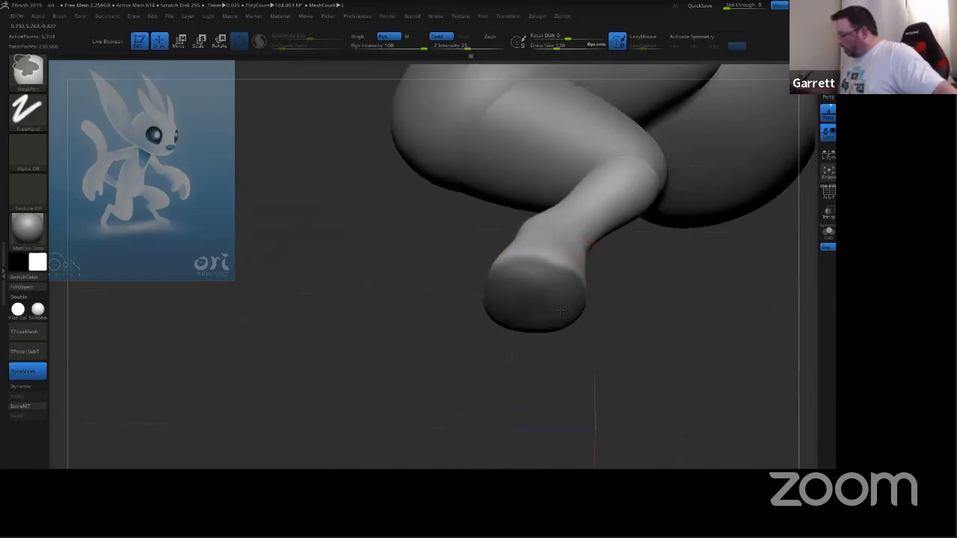
{"action": "mouse_move", "coordinate": [628, 303]}
{"action": "left_mouse_down"}
{"action": "mouse_move", "coordinate": [670, 303]}
{"action": "mouse_move", "coordinate": [664, 281]}
{"action": "mouse_move", "coordinate": [568, 276]}
{"action": "left_mouse_up"}
{"action": "key", "text": "ctrl+z"}
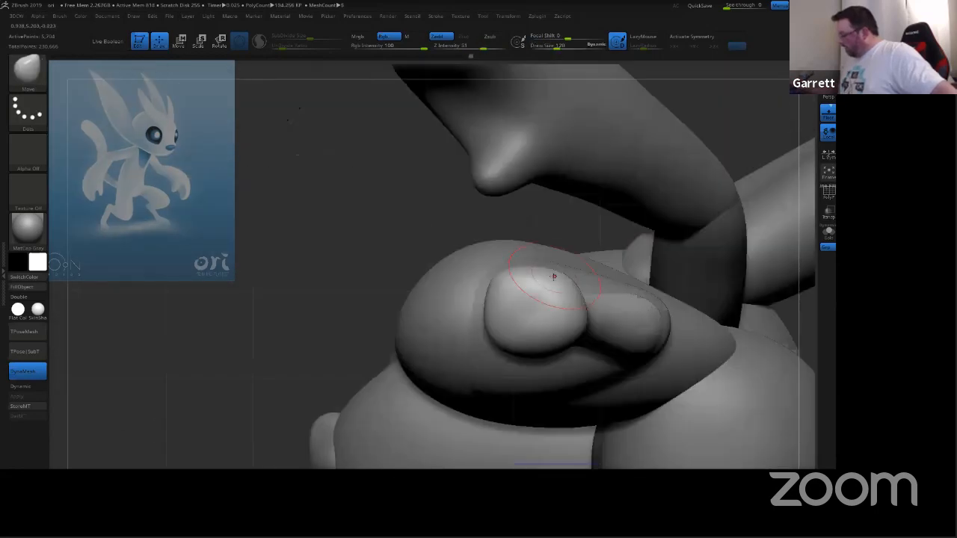
{"action": "left_click_drag", "start_coordinate": [533, 310], "coordinate": [555, 300], "text": "ctrl"}
{"action": "mouse_move", "coordinate": [556, 302]}
{"action": "left_mouse_down", "text": "ctrl"}
{"action": "mouse_move", "coordinate": [553, 315]}
{"action": "mouse_move", "coordinate": [515, 317]}
{"action": "left_mouse_up", "text": "ctrl"}
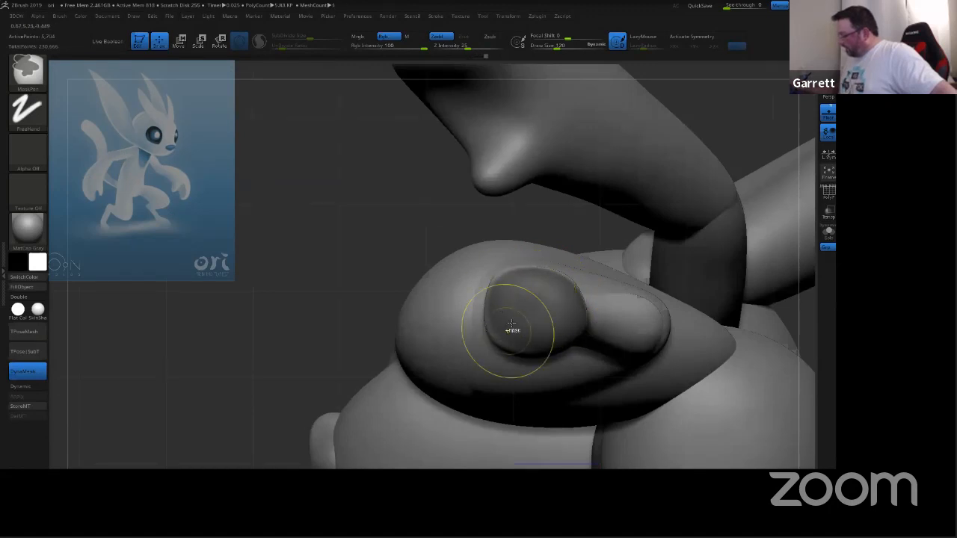
{"action": "left_click_drag", "start_coordinate": [581, 218], "coordinate": [578, 335]}
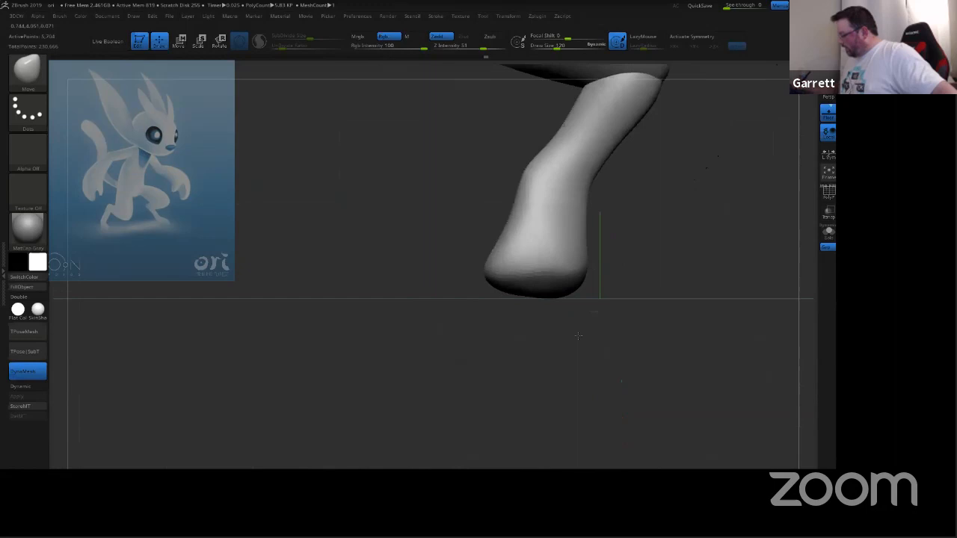
Step: Invert the lower leg's mask, recentre the gizmo on the foot, move the foot straight down to lengthen it and clear the mask
{"action": "left_click", "coordinate": [639, 317], "text": "ctrl"}
{"action": "left_click", "coordinate": [180, 41]}
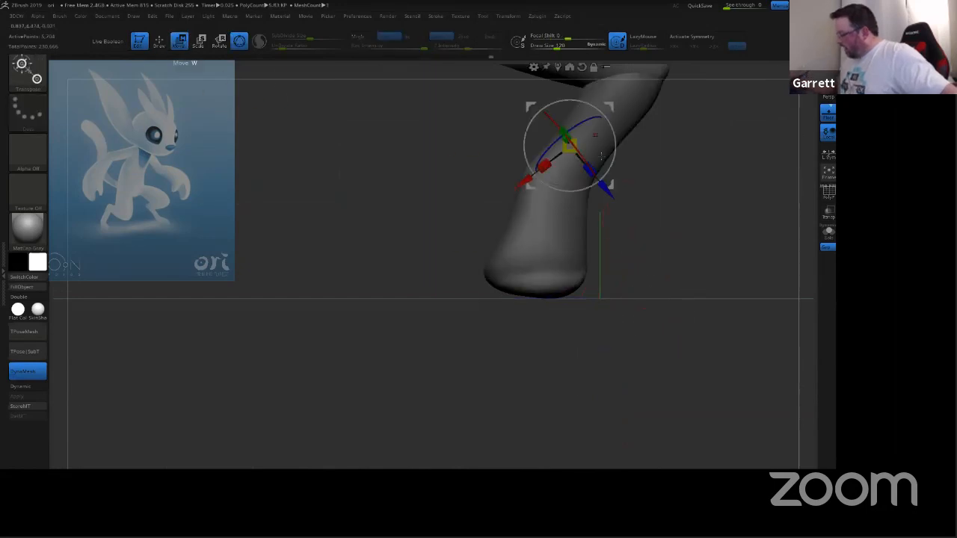
{"action": "left_click_drag", "start_coordinate": [661, 310], "coordinate": [641, 374]}
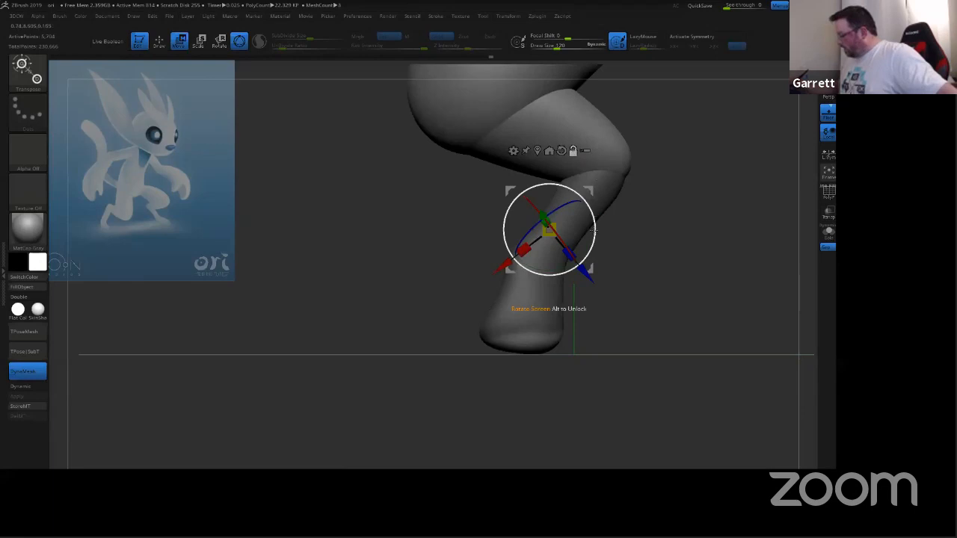
{"action": "left_click", "coordinate": [562, 151], "text": "alt"}
{"action": "left_click_drag", "start_coordinate": [586, 200], "coordinate": [568, 298], "text": "alt"}
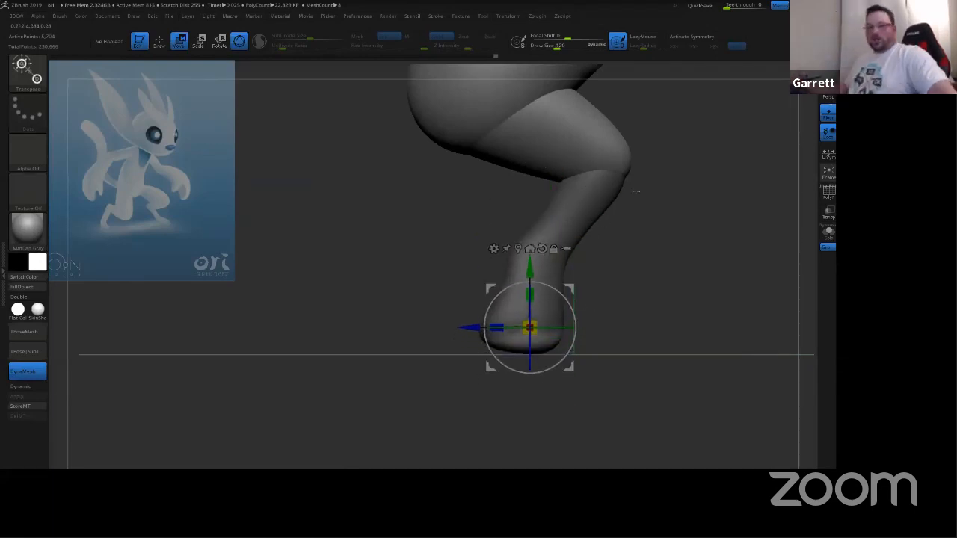
{"action": "left_click_drag", "start_coordinate": [572, 288], "coordinate": [570, 312]}
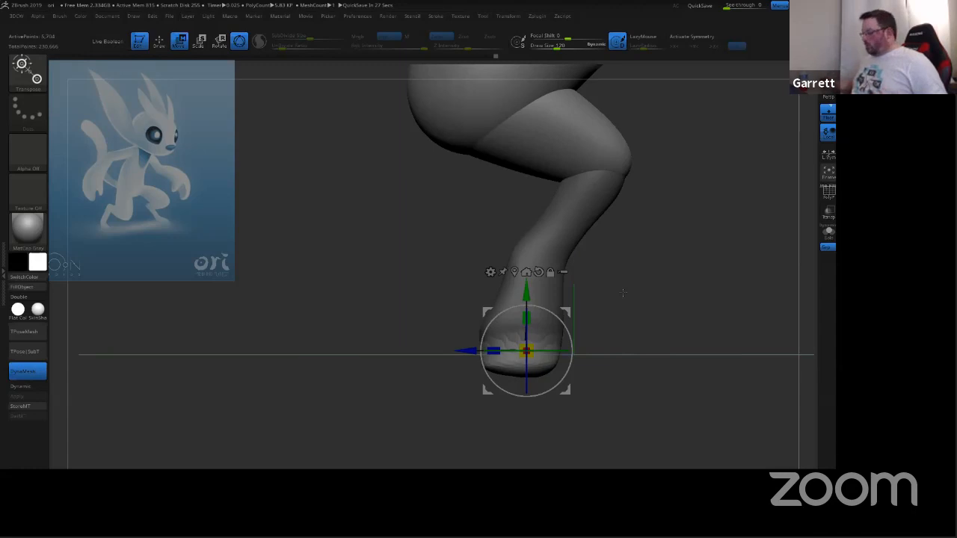
{"action": "left_click_drag", "start_coordinate": [652, 309], "coordinate": [661, 326], "text": "ctrl"}
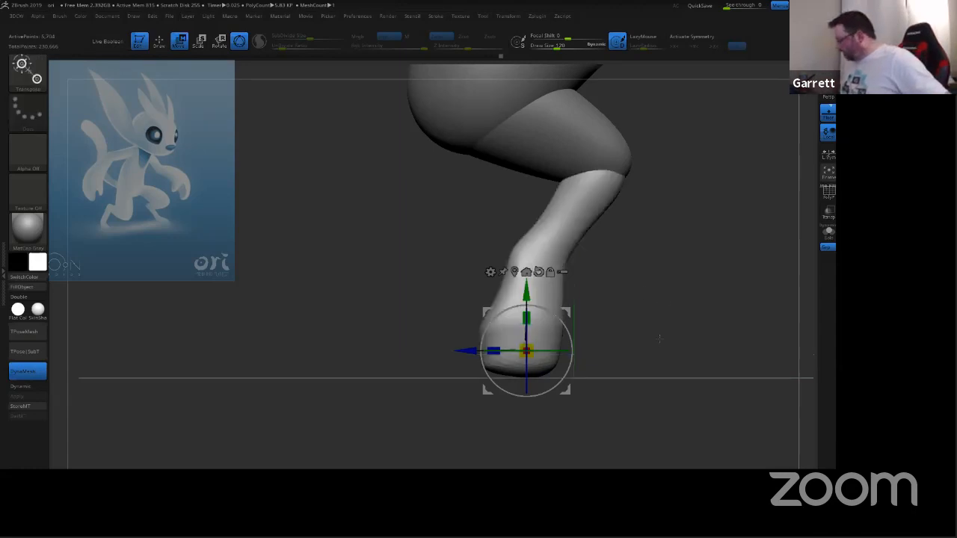
Step: Make the forearm-and-hand piece the active subtool from a front view of the body
{"action": "right_click_drag", "start_coordinate": [661, 351], "coordinate": [628, 444], "text": "ctrl"}
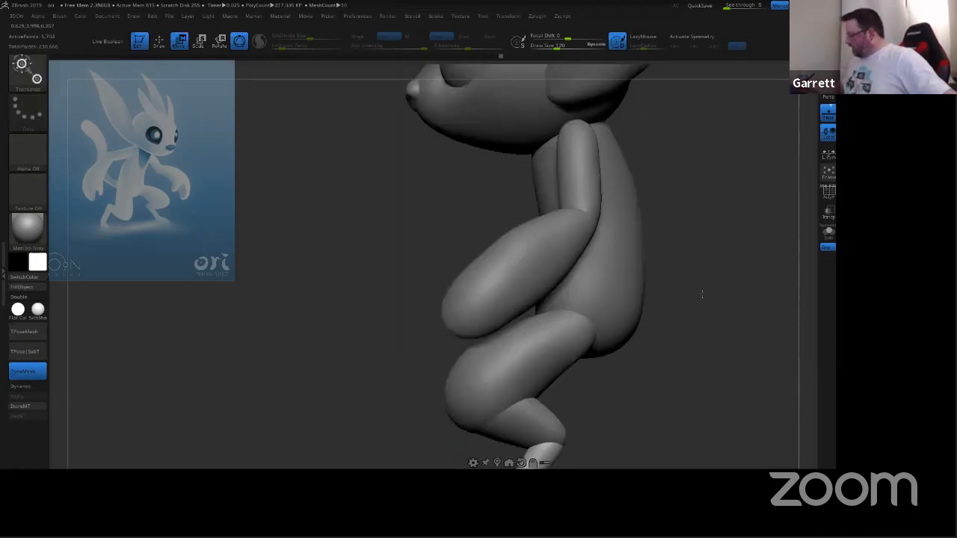
{"action": "right_click_drag", "start_coordinate": [719, 300], "coordinate": [612, 258]}
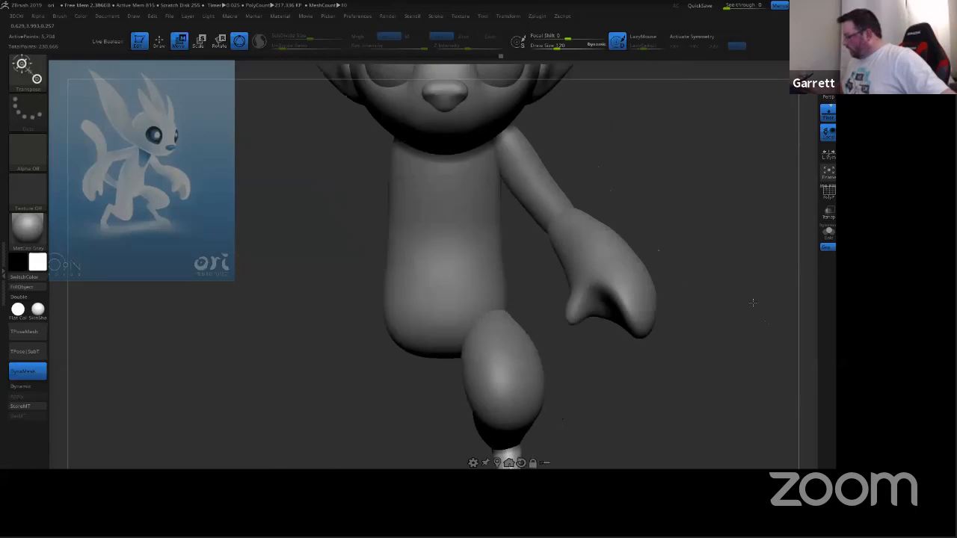
{"action": "left_click", "coordinate": [612, 259], "text": "alt"}
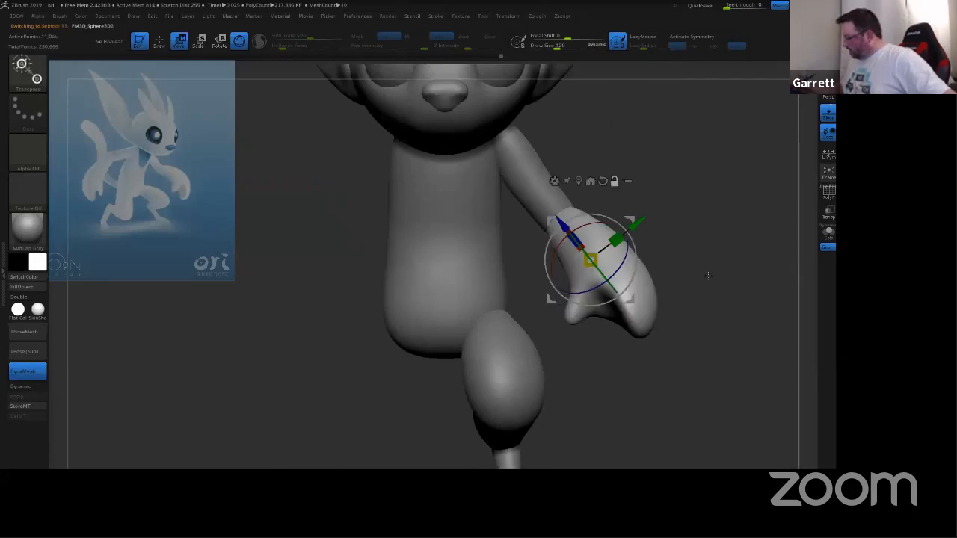
Step: Mask the hand from mid-forearm down to the fingertips, leaving the upper forearm unmasked
{"action": "right_click_drag", "start_coordinate": [712, 284], "coordinate": [605, 283]}
{"action": "right_click_drag", "start_coordinate": [682, 217], "coordinate": [613, 280], "text": "ctrl"}
{"action": "right_click_drag", "start_coordinate": [738, 299], "coordinate": [653, 407]}
{"action": "mouse_move", "coordinate": [632, 459]}
{"action": "left_mouse_down", "text": "ctrl"}
{"action": "mouse_move", "coordinate": [560, 449]}
{"action": "mouse_move", "coordinate": [377, 295]}
{"action": "mouse_move", "coordinate": [384, 257]}
{"action": "left_mouse_up", "text": "ctrl"}
{"action": "left_click_drag", "start_coordinate": [439, 438], "coordinate": [597, 469], "text": "ctrl"}
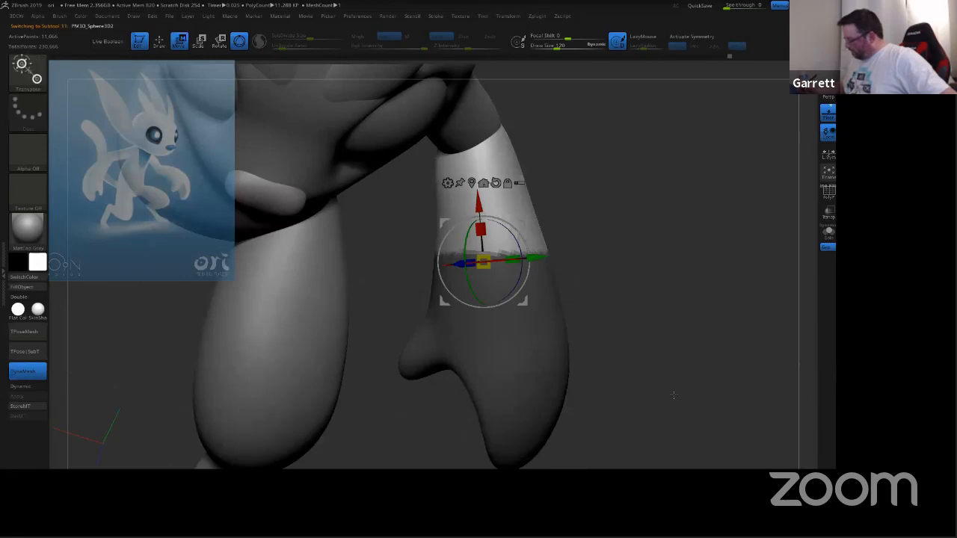
Step: Try blurring the hard edge of the hand's mask twice, and undo both blurs
{"action": "mouse_move", "coordinate": [681, 400]}
{"action": "right_mouse_down"}
{"action": "mouse_move", "coordinate": [651, 401]}
{"action": "mouse_move", "coordinate": [692, 388]}
{"action": "mouse_move", "coordinate": [672, 386]}
{"action": "right_mouse_up"}
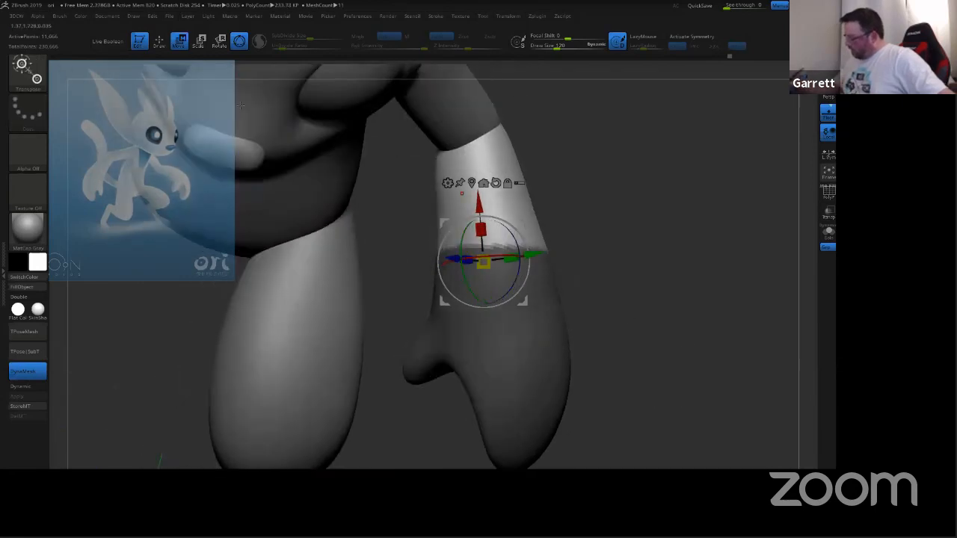
{"action": "key", "text": "q"}
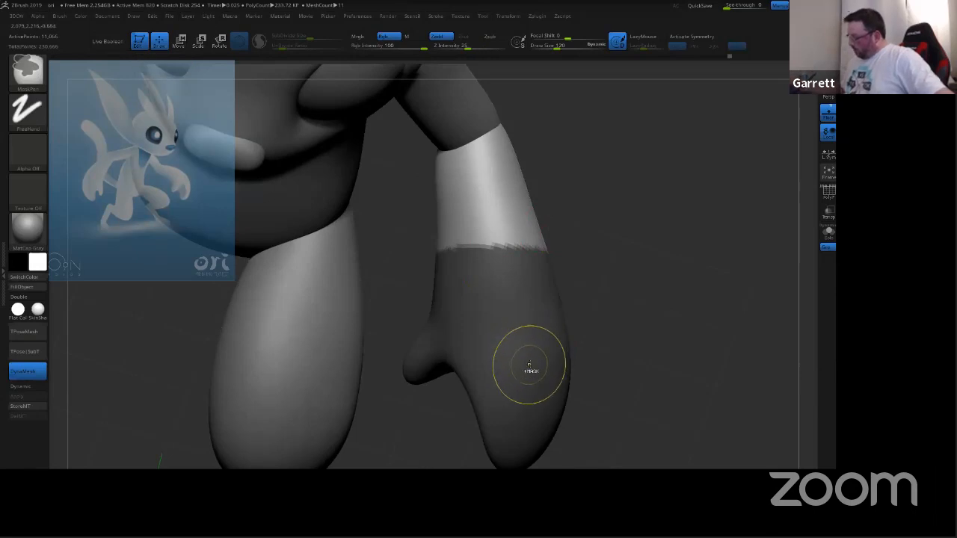
{"action": "left_click", "coordinate": [528, 368], "text": "ctrl"}
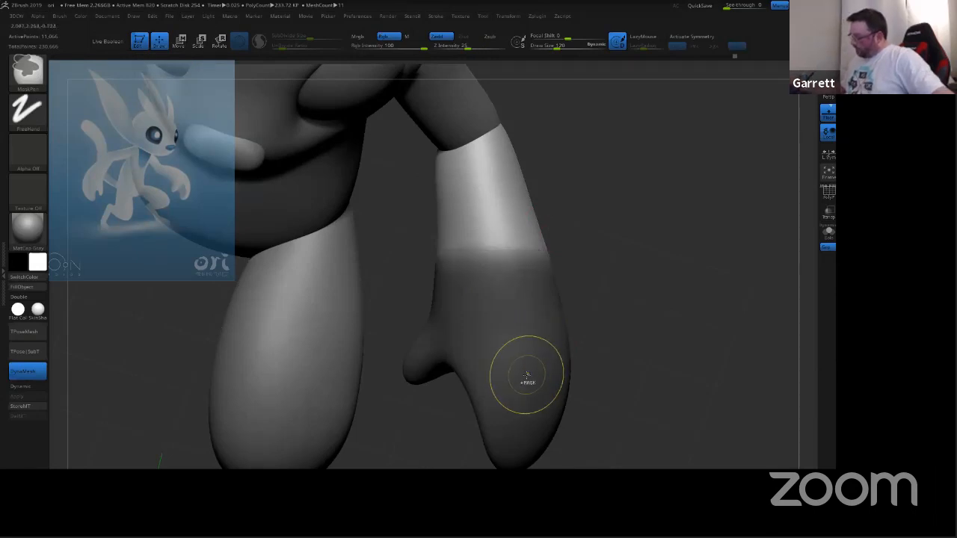
{"action": "left_click", "coordinate": [526, 380], "text": "ctrl"}
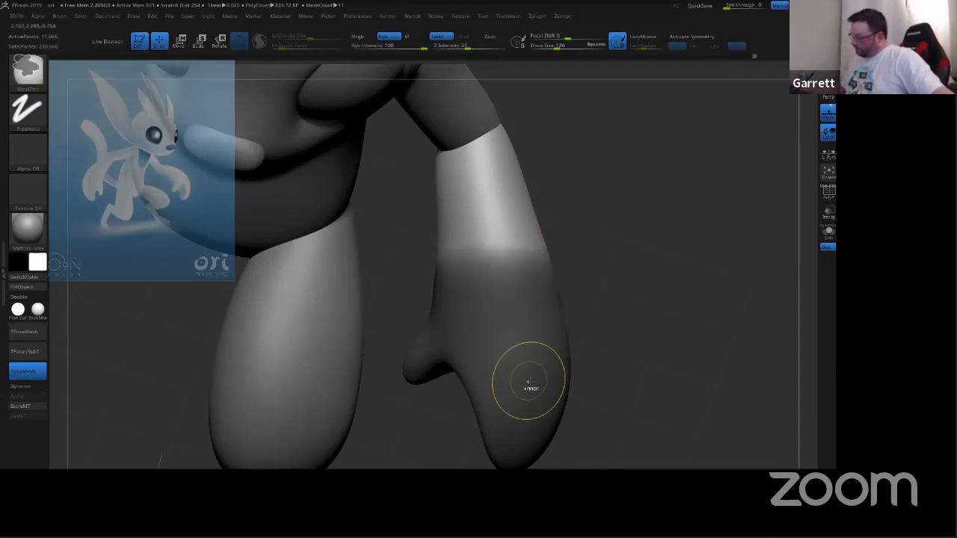
{"action": "key", "text": "ctrl+z"}
{"action": "key", "text": "ctrl+z"}
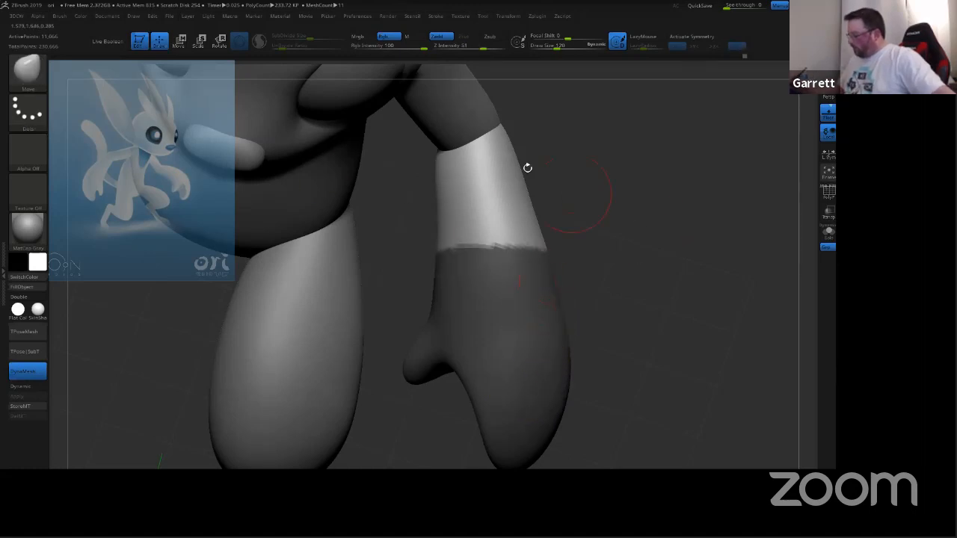
Step: Try moving the unmasked upper forearm outward with the hard-edged mask, and undo the move
{"action": "left_click", "coordinate": [186, 38]}
{"action": "left_click_drag", "start_coordinate": [537, 273], "coordinate": [601, 252]}
{"action": "key", "text": "ctrl+z"}
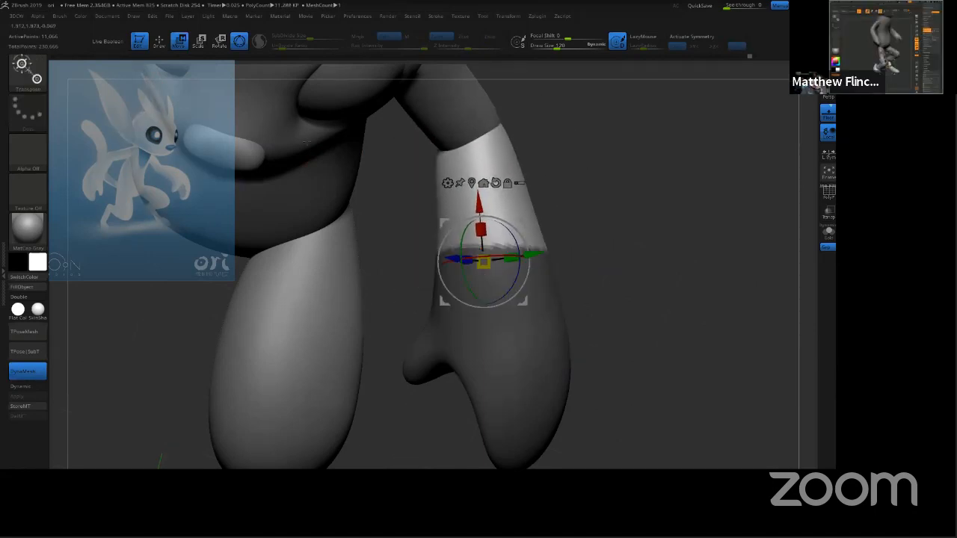
Step: Blur the hand's mask edge, try moving a copy of the forearm piece outward, and undo these changes
{"action": "key", "text": "q"}
{"action": "left_click", "coordinate": [527, 353], "text": "ctrl"}
{"action": "left_click", "coordinate": [526, 359], "text": "ctrl"}
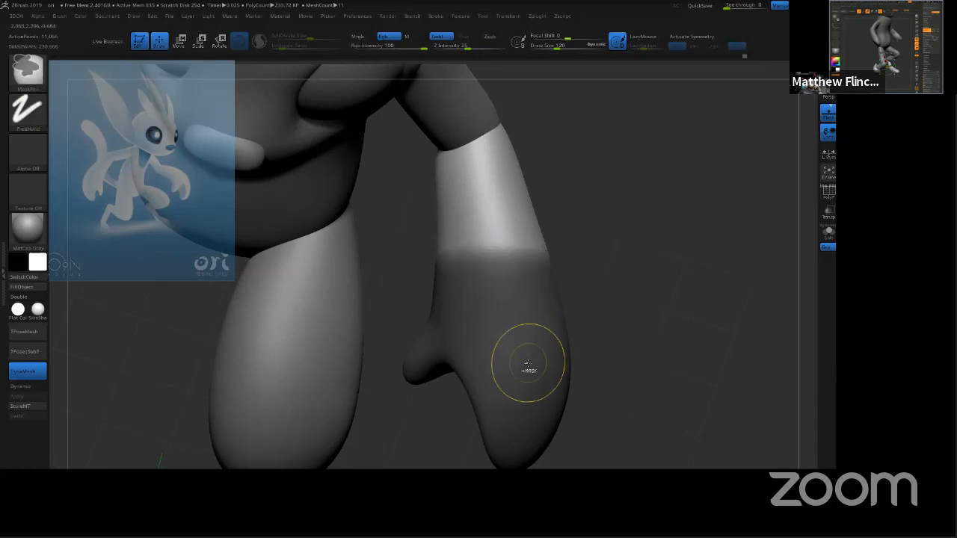
{"action": "left_click", "coordinate": [179, 41]}
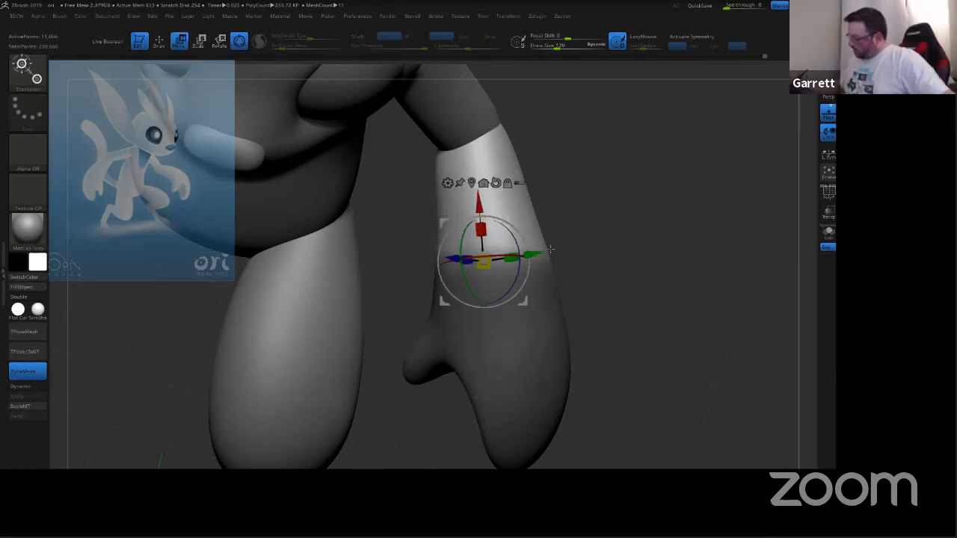
{"action": "left_click_drag", "start_coordinate": [534, 253], "coordinate": [579, 246], "text": "ctrl"}
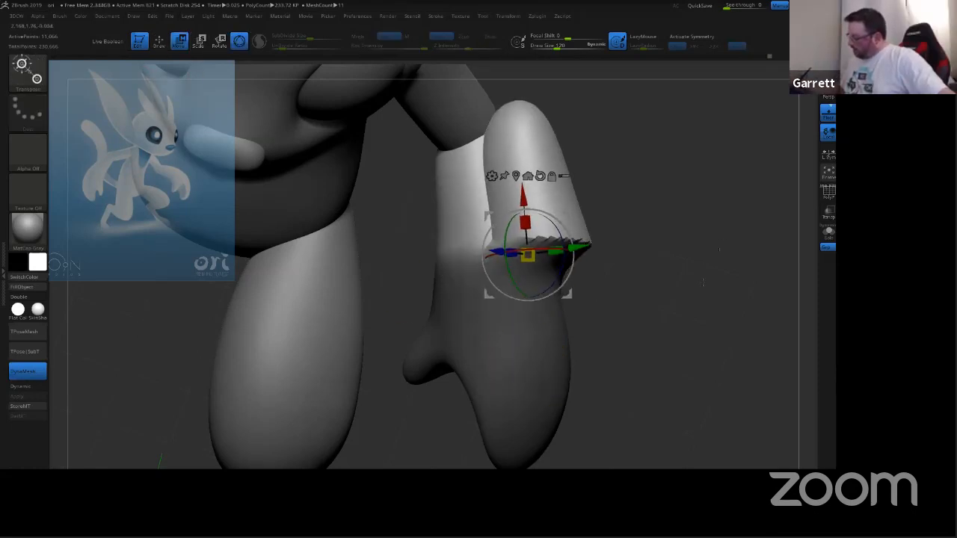
{"action": "mouse_move", "coordinate": [703, 283]}
{"action": "left_mouse_down"}
{"action": "mouse_move", "coordinate": [770, 278]}
{"action": "mouse_move", "coordinate": [702, 288]}
{"action": "mouse_move", "coordinate": [729, 287]}
{"action": "left_mouse_up"}
{"action": "key", "text": "ctrl+z"}
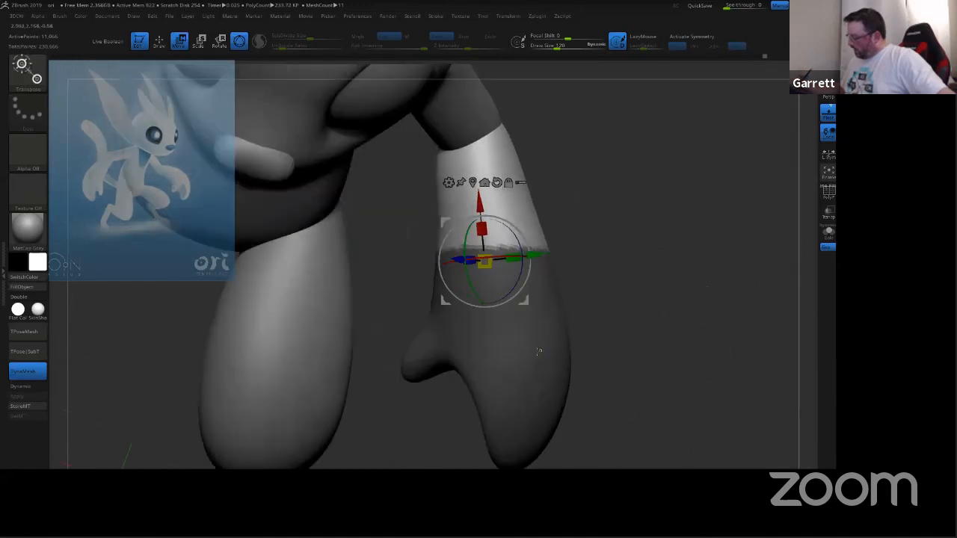
Step: Blur the hand's mask edge, then invert the mask onto the upper forearm and blur it into a softer falloff
{"action": "key", "text": "q"}
{"action": "left_click", "coordinate": [537, 341], "text": "ctrl"}
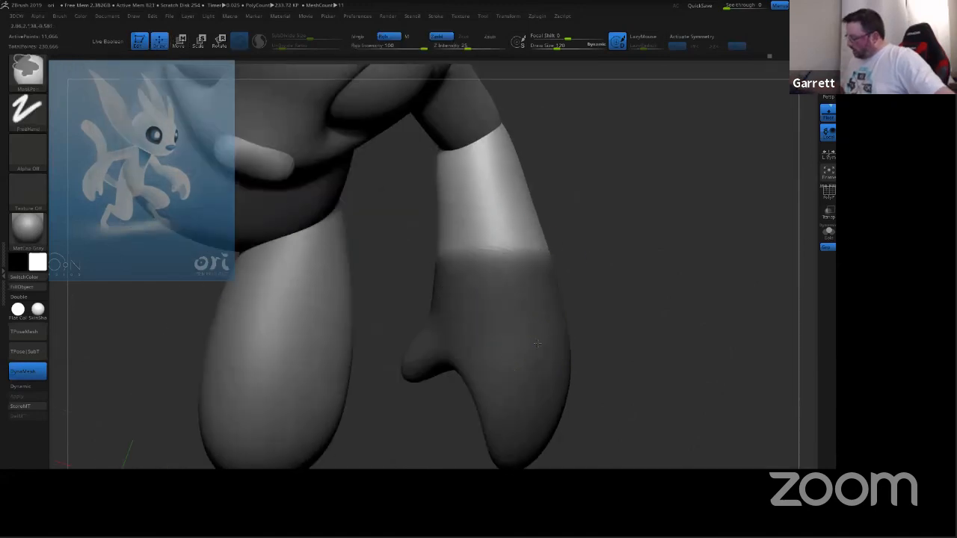
{"action": "key", "text": "ctrl+z"}
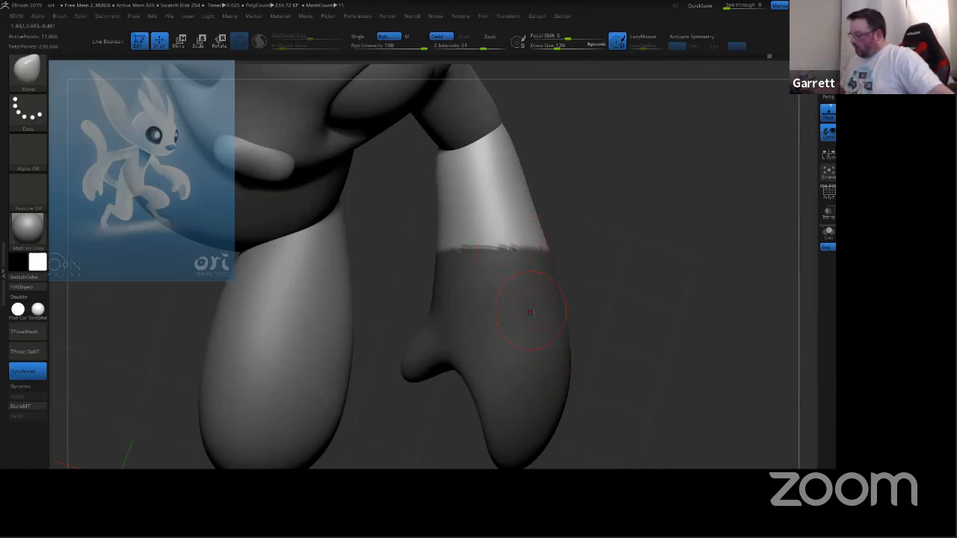
{"action": "left_click", "coordinate": [525, 359], "text": "ctrl"}
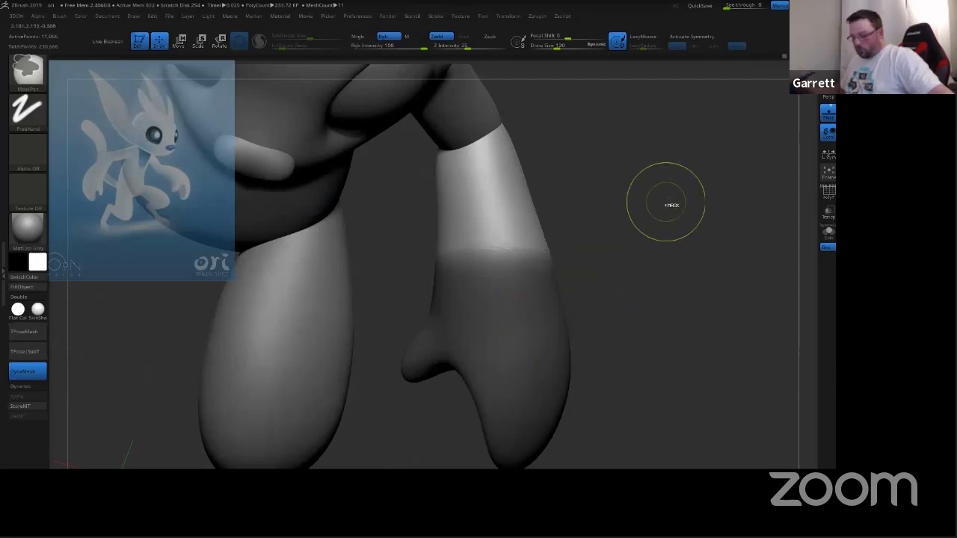
{"action": "left_click", "coordinate": [684, 203], "text": "ctrl"}
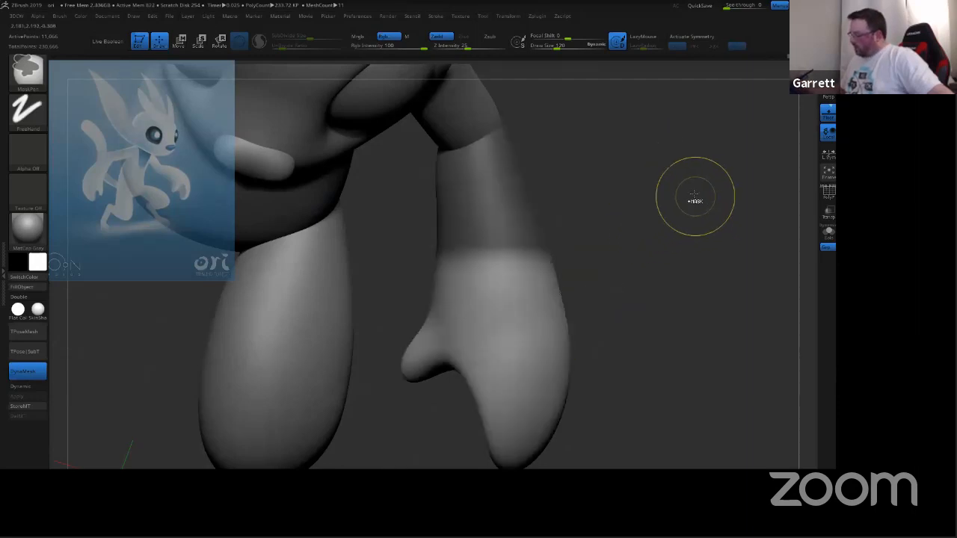
{"action": "left_click", "coordinate": [494, 185], "text": "ctrl"}
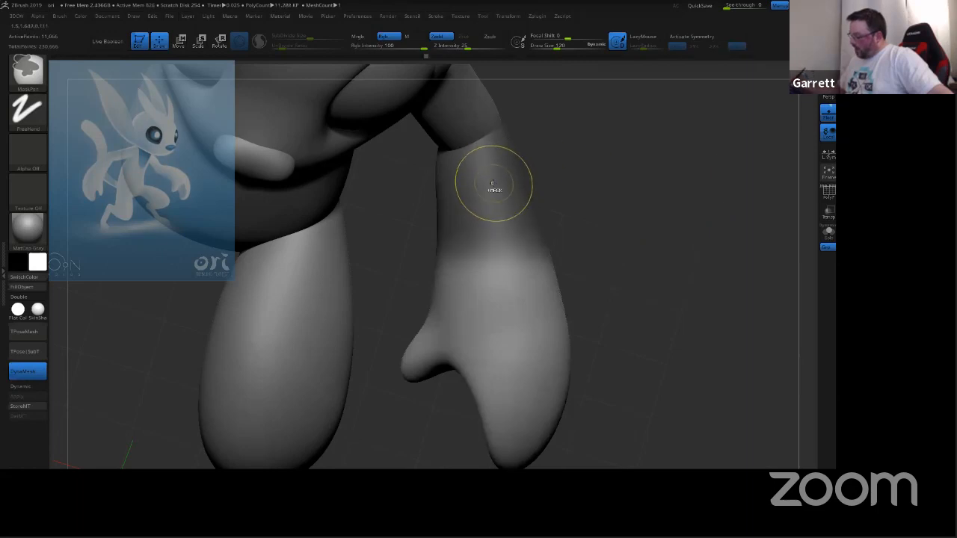
{"action": "left_click", "coordinate": [493, 184], "text": "ctrl"}
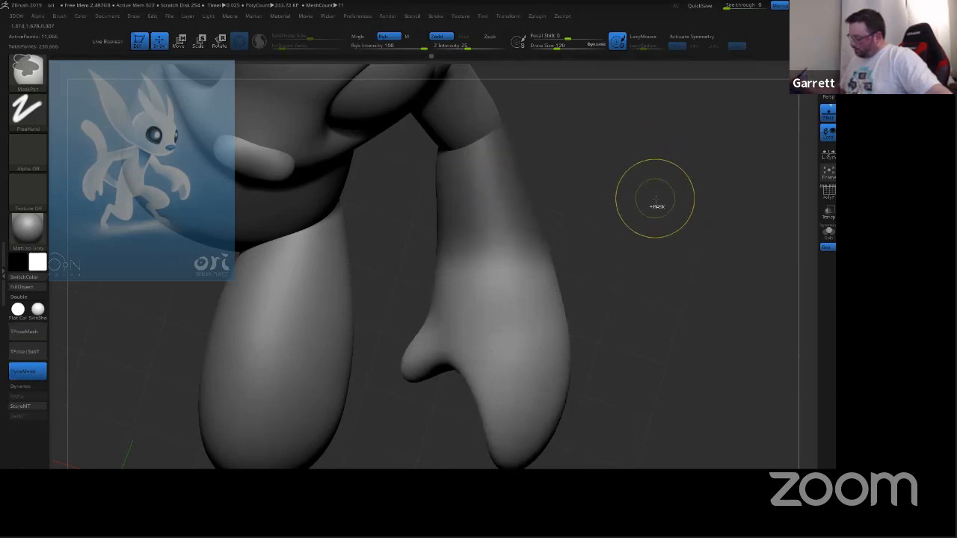
Step: Try bending the unmasked hand forward at the mid-forearm by rotating it, and shift it forward and upward
{"action": "key", "text": "w"}
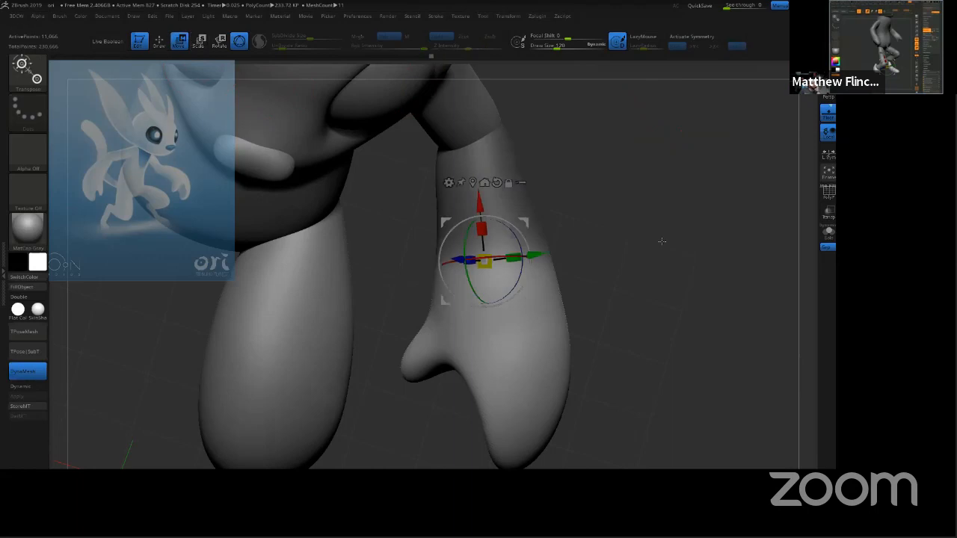
{"action": "left_click_drag", "start_coordinate": [687, 281], "coordinate": [685, 249]}
{"action": "left_click_drag", "start_coordinate": [482, 206], "coordinate": [490, 243]}
{"action": "left_click_drag", "start_coordinate": [671, 262], "coordinate": [533, 278]}
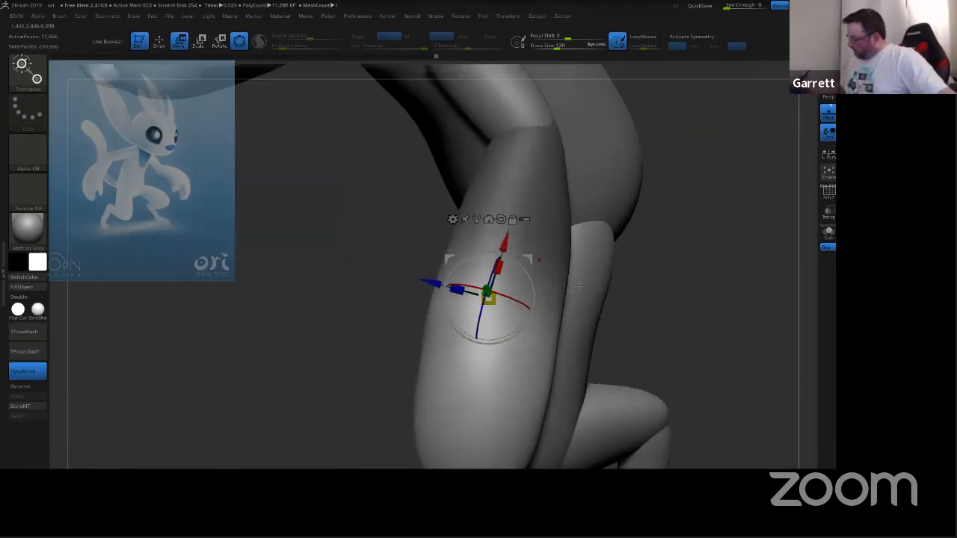
{"action": "left_click_drag", "start_coordinate": [522, 322], "coordinate": [474, 338]}
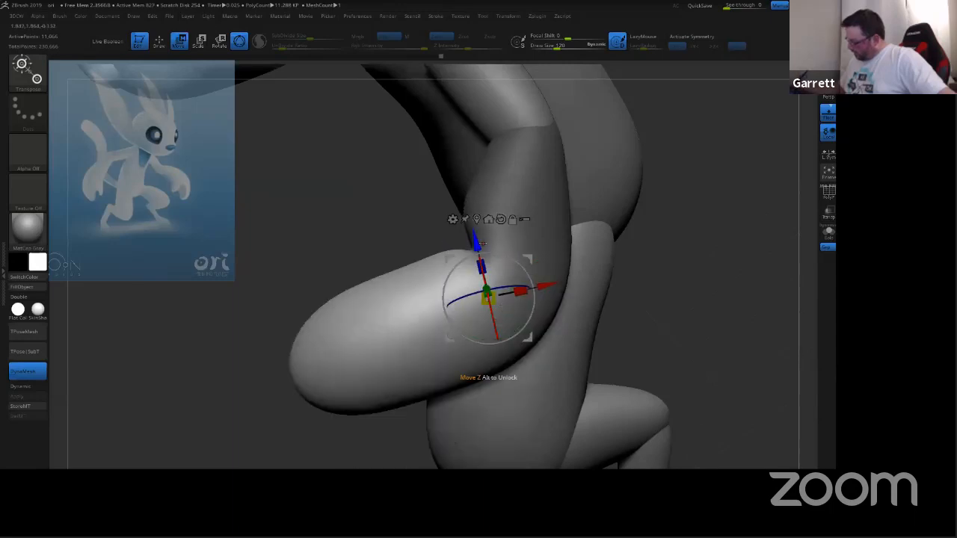
{"action": "left_click_drag", "start_coordinate": [477, 240], "coordinate": [475, 231]}
{"action": "left_click_drag", "start_coordinate": [526, 246], "coordinate": [500, 238]}
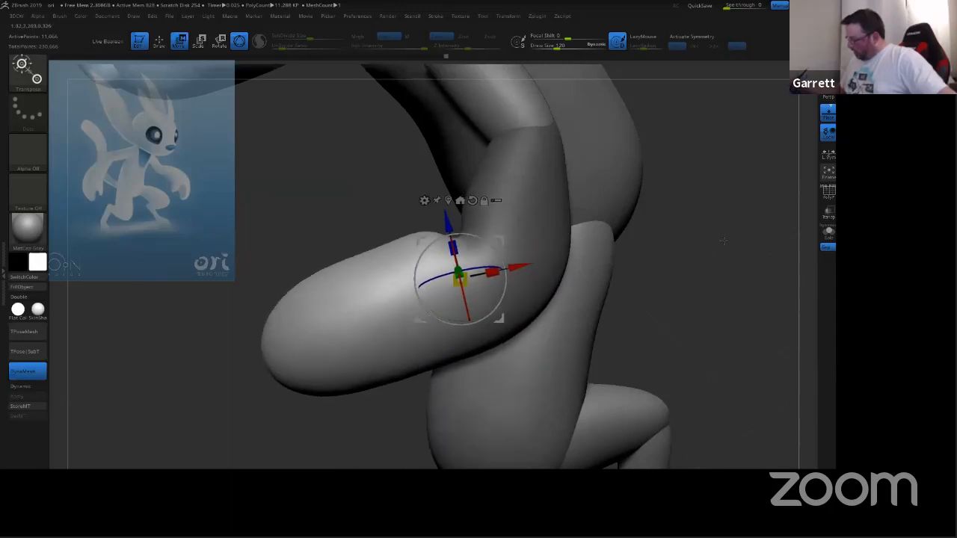
Step: Invert and clear the mask on the forearm-and-hand piece, and return to Draw mode with the Move brush
{"action": "mouse_move", "coordinate": [745, 259]}
{"action": "left_mouse_down"}
{"action": "mouse_move", "coordinate": [705, 293]}
{"action": "mouse_move", "coordinate": [772, 256]}
{"action": "mouse_move", "coordinate": [712, 302]}
{"action": "mouse_move", "coordinate": [680, 247]}
{"action": "mouse_move", "coordinate": [668, 258]}
{"action": "left_mouse_up"}
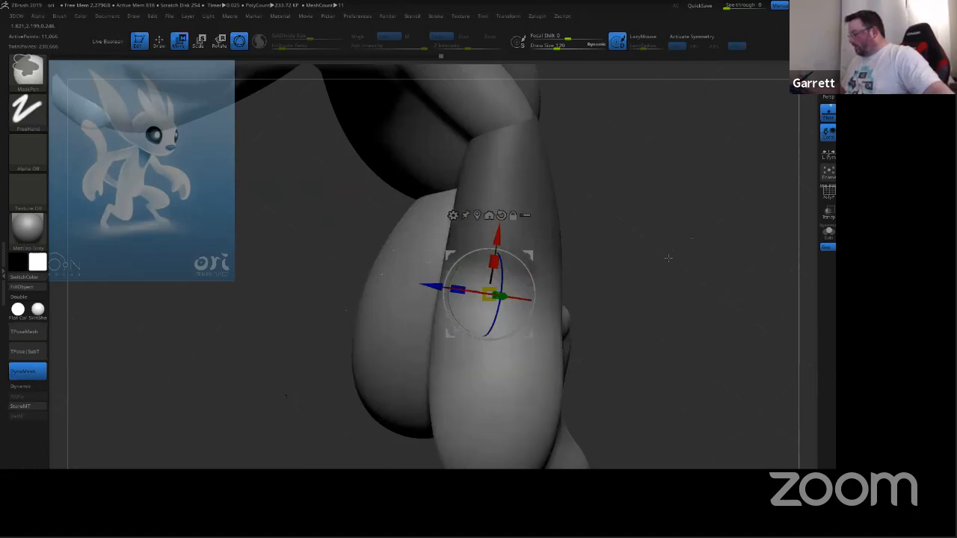
{"action": "left_click_drag", "start_coordinate": [675, 291], "coordinate": [683, 300]}
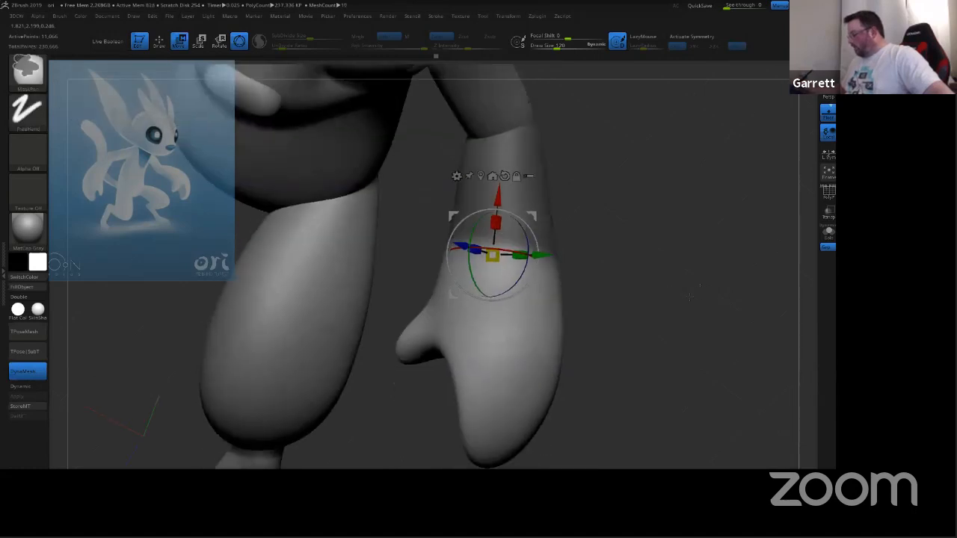
{"action": "left_click", "coordinate": [684, 300], "text": "ctrl"}
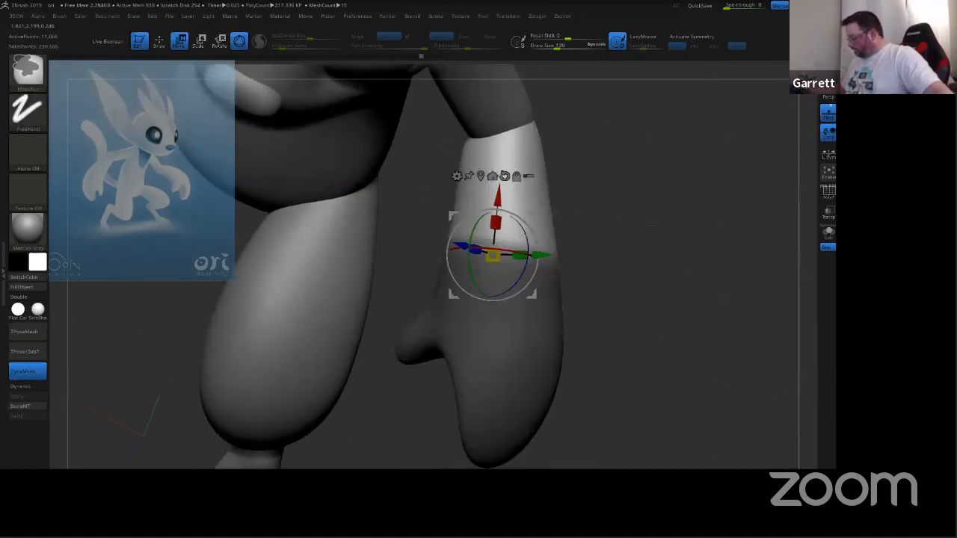
{"action": "mouse_move", "coordinate": [630, 258]}
{"action": "left_mouse_down", "text": "ctrl"}
{"action": "mouse_move", "coordinate": [665, 311]}
{"action": "mouse_move", "coordinate": [662, 328]}
{"action": "mouse_move", "coordinate": [673, 307]}
{"action": "left_mouse_up", "text": "ctrl"}
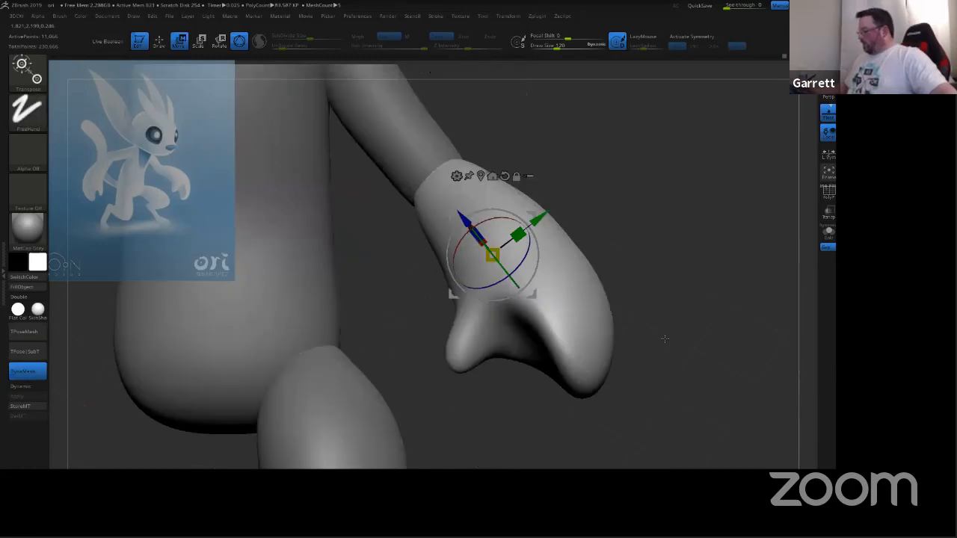
{"action": "left_click_drag", "start_coordinate": [666, 339], "coordinate": [662, 299], "text": "alt"}
{"action": "left_click", "coordinate": [159, 40]}
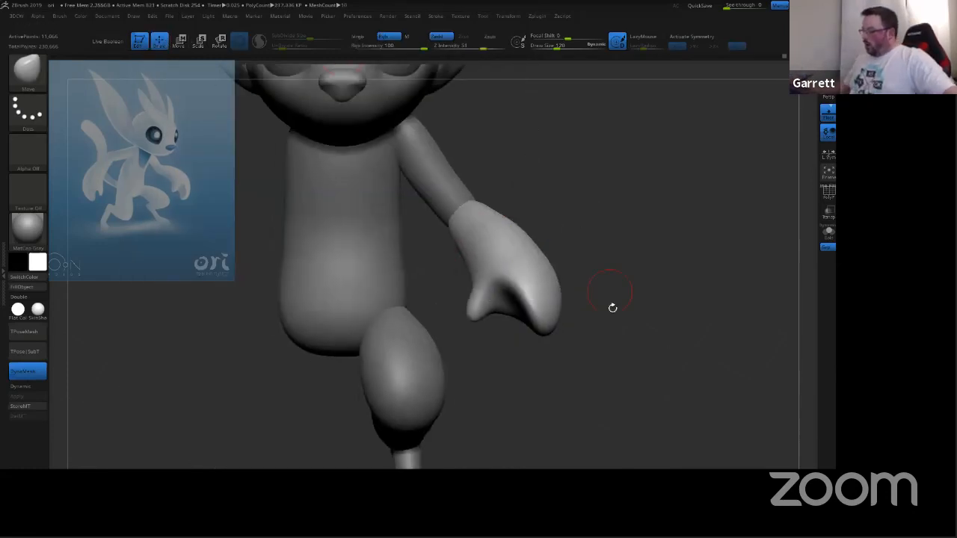
{"action": "left_click_drag", "start_coordinate": [623, 351], "coordinate": [663, 390], "text": "alt"}
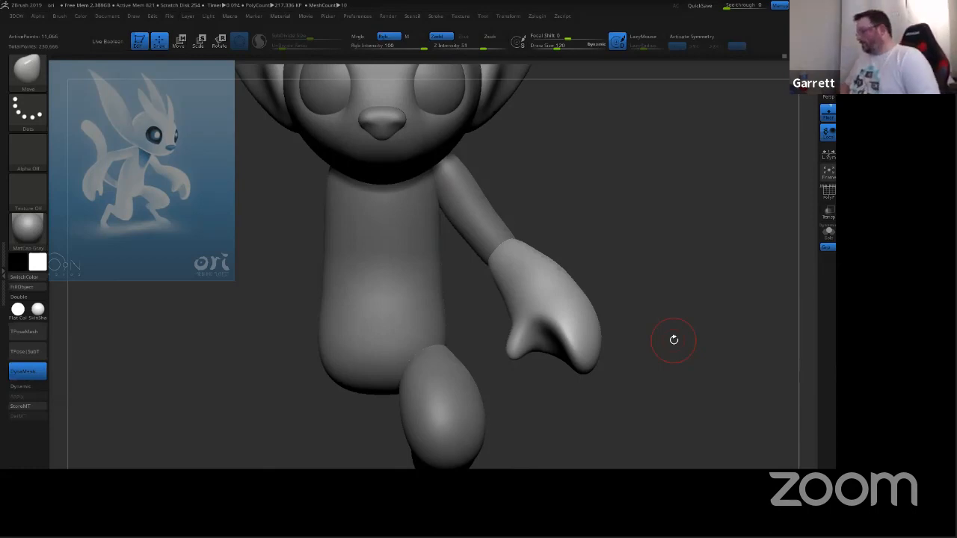
Step: Inspect the proportions of the arm, hand, torso and leg from the front
{"action": "left_click_drag", "start_coordinate": [688, 301], "coordinate": [673, 287]}
{"action": "right_click_drag", "start_coordinate": [655, 317], "coordinate": [658, 265], "text": "ctrl"}
{"action": "mouse_move", "coordinate": [657, 264]}
{"action": "left_mouse_down", "text": "alt"}
{"action": "mouse_move", "coordinate": [679, 298]}
{"action": "mouse_move", "coordinate": [714, 299]}
{"action": "mouse_move", "coordinate": [687, 280]}
{"action": "left_mouse_up", "text": "alt"}
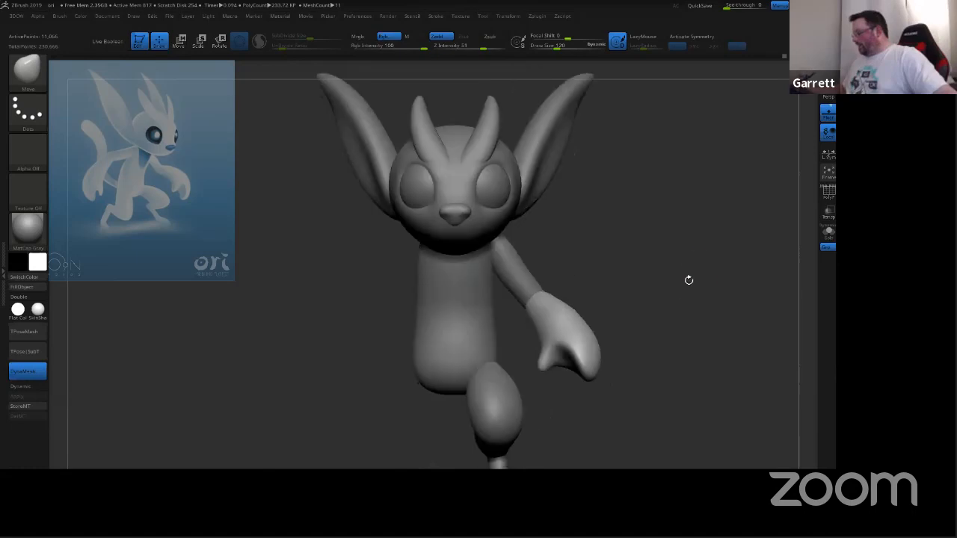
{"action": "right_click_drag", "start_coordinate": [672, 277], "coordinate": [666, 312], "text": "ctrl"}
{"action": "left_click_drag", "start_coordinate": [666, 312], "coordinate": [694, 226], "text": "alt"}
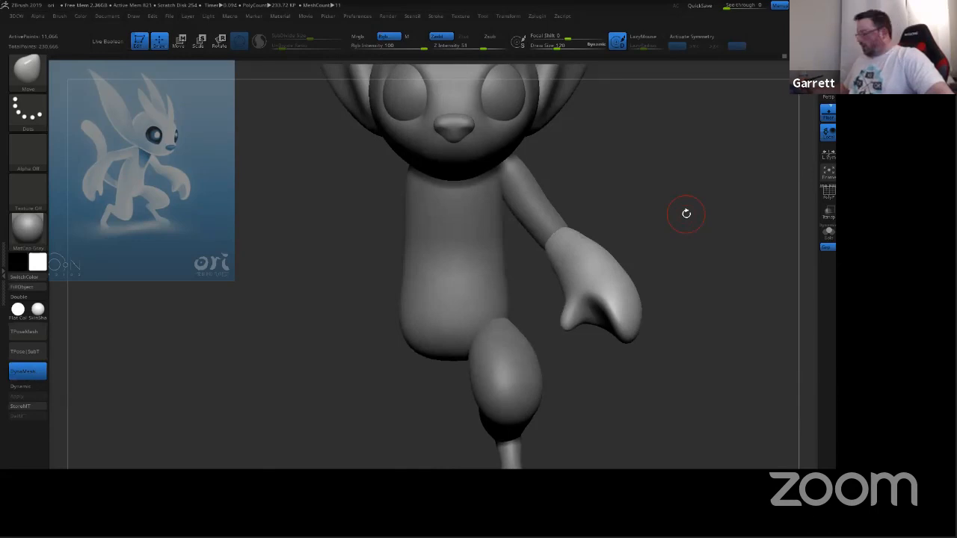
{"action": "left_click_drag", "start_coordinate": [708, 281], "coordinate": [702, 231]}
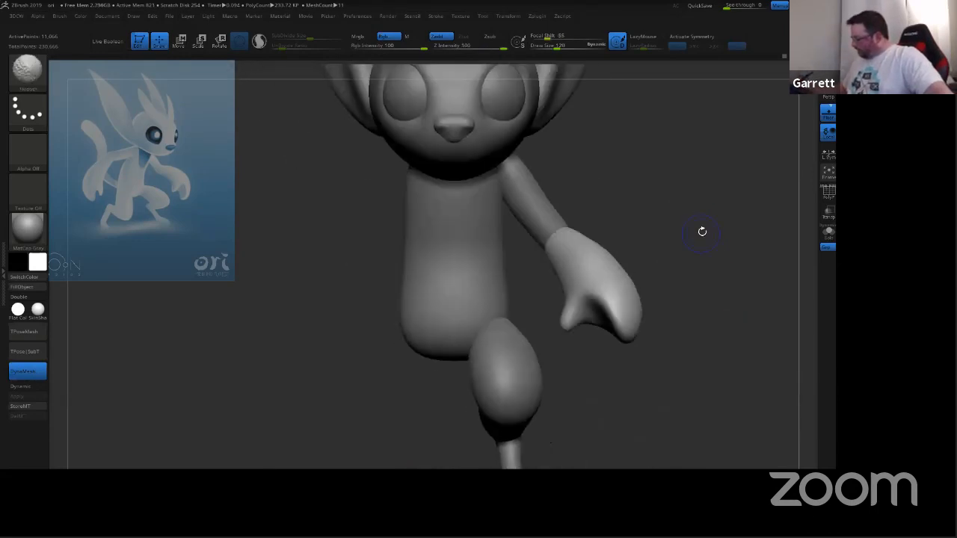
{"action": "right_click_drag", "start_coordinate": [677, 275], "coordinate": [651, 257], "text": "ctrl"}
{"action": "left_click_drag", "start_coordinate": [650, 256], "coordinate": [629, 192], "text": "alt"}
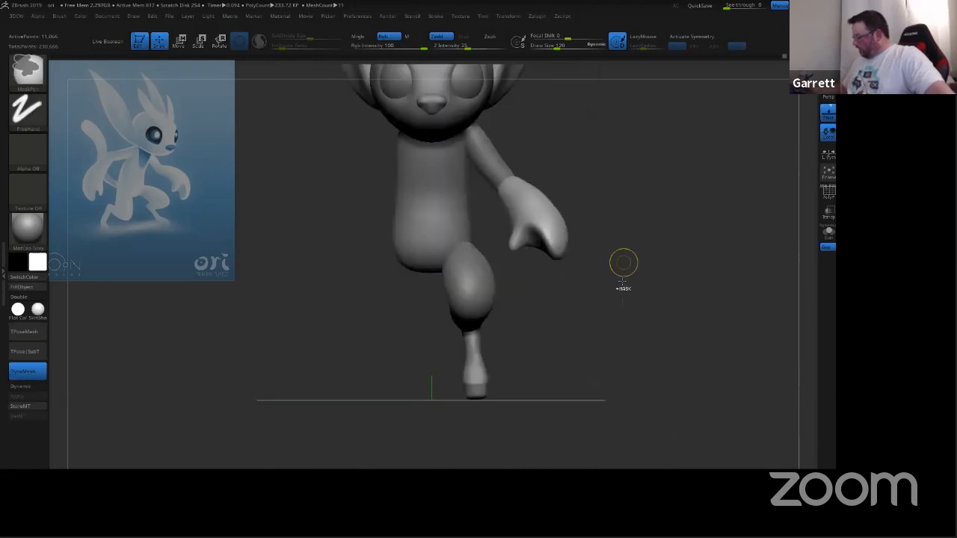
Step: Select the lower-leg-and-foot piece and flatten the bottom edge of the foot in side view with the Move brush
{"action": "right_click_drag", "start_coordinate": [624, 265], "coordinate": [606, 342], "text": "ctrl"}
{"action": "left_click_drag", "start_coordinate": [608, 343], "coordinate": [670, 202], "text": "alt"}
{"action": "left_click_drag", "start_coordinate": [706, 273], "coordinate": [649, 288], "text": "shift"}
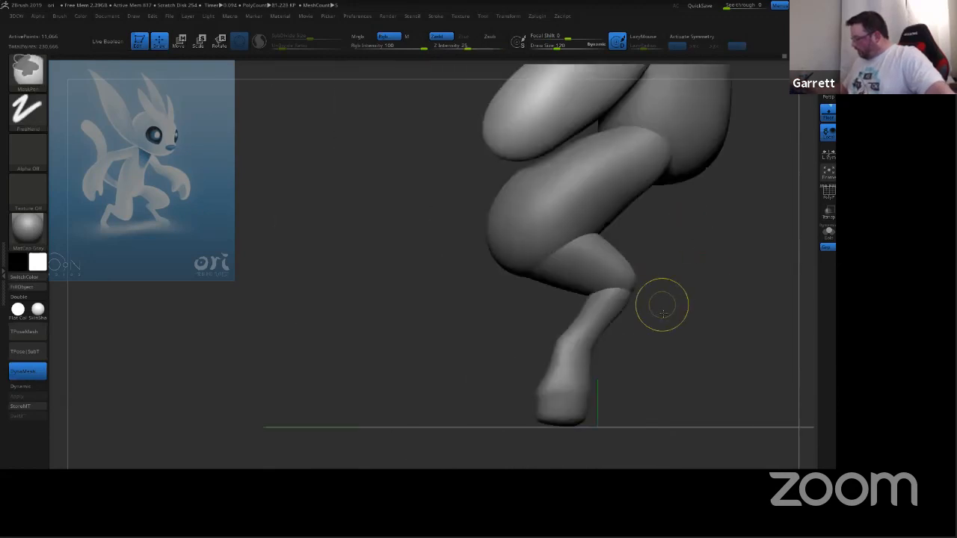
{"action": "right_click_drag", "start_coordinate": [662, 304], "coordinate": [683, 406], "text": "ctrl"}
{"action": "left_click_drag", "start_coordinate": [683, 406], "coordinate": [637, 62], "text": "alt"}
{"action": "left_click_drag", "start_coordinate": [627, 373], "coordinate": [641, 250], "text": "alt"}
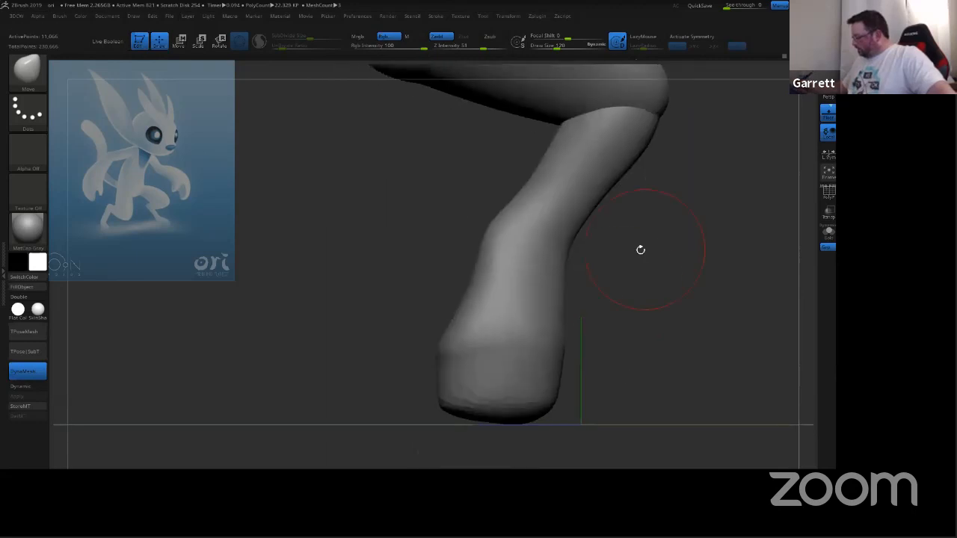
{"action": "left_click_drag", "start_coordinate": [640, 385], "coordinate": [694, 327], "text": "ctrl"}
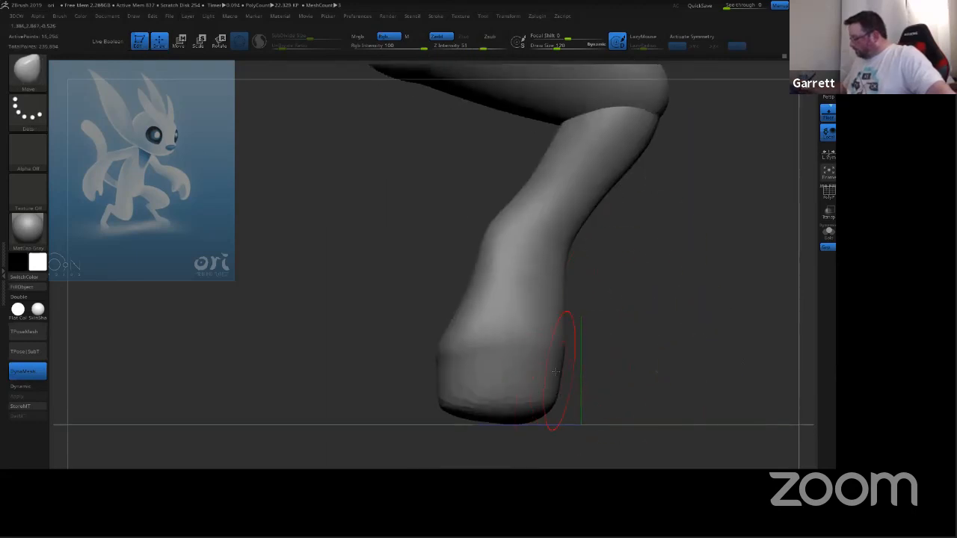
{"action": "left_click", "coordinate": [527, 380], "text": "alt"}
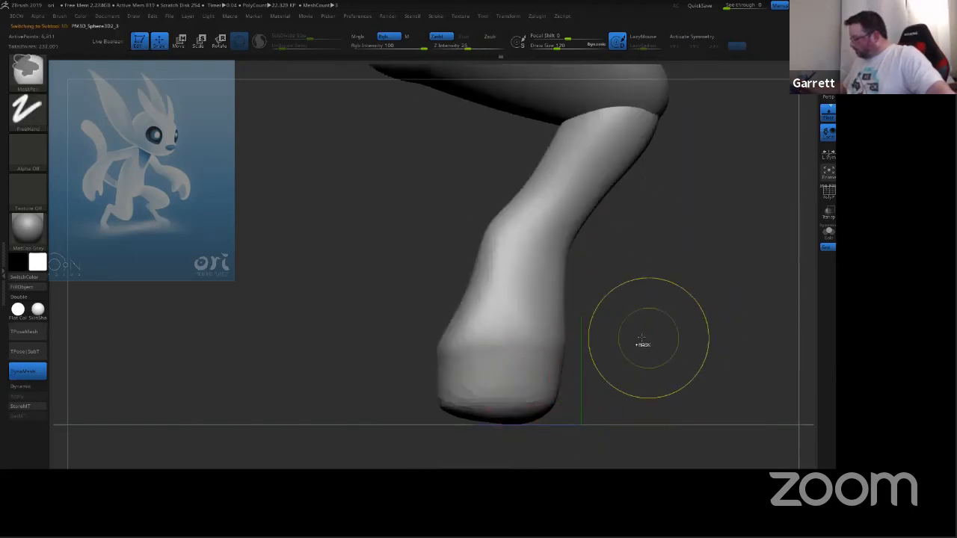
{"action": "left_click_drag", "start_coordinate": [464, 387], "coordinate": [473, 408]}
{"action": "left_click_drag", "start_coordinate": [536, 398], "coordinate": [539, 415]}
{"action": "left_click", "coordinate": [616, 370]}
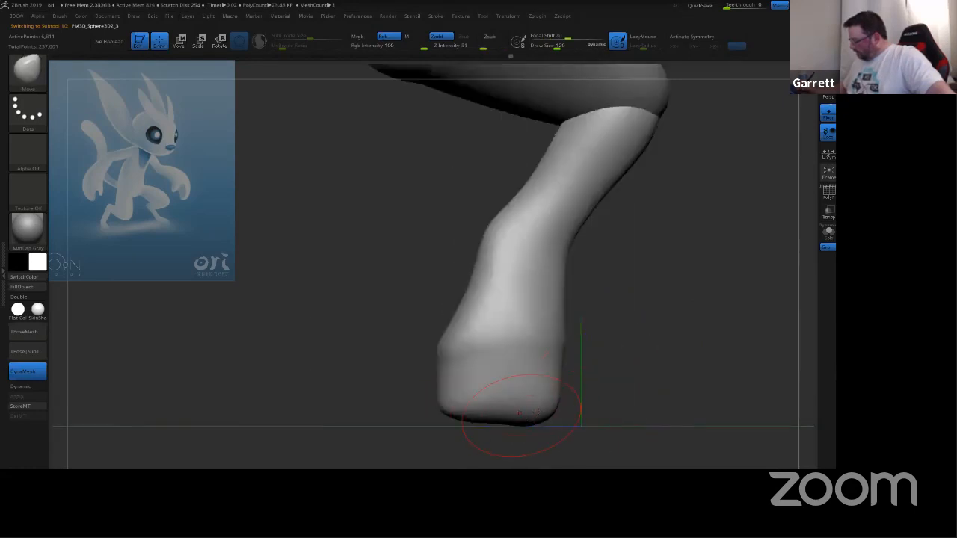
Step: Widen and round out the foot with the Move brush, working from the front and from underneath
{"action": "left_click_drag", "start_coordinate": [607, 384], "coordinate": [684, 384]}
{"action": "left_click_drag", "start_coordinate": [462, 407], "coordinate": [448, 397]}
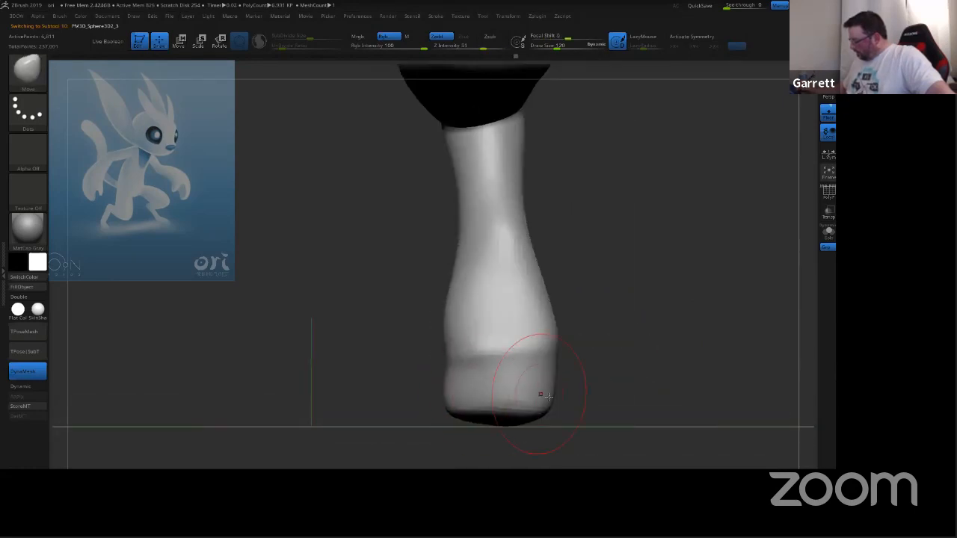
{"action": "left_click_drag", "start_coordinate": [549, 397], "coordinate": [558, 407]}
{"action": "mouse_move", "coordinate": [623, 386]}
{"action": "left_mouse_down"}
{"action": "mouse_move", "coordinate": [597, 390]}
{"action": "mouse_move", "coordinate": [631, 350]}
{"action": "mouse_move", "coordinate": [588, 299]}
{"action": "left_mouse_up"}
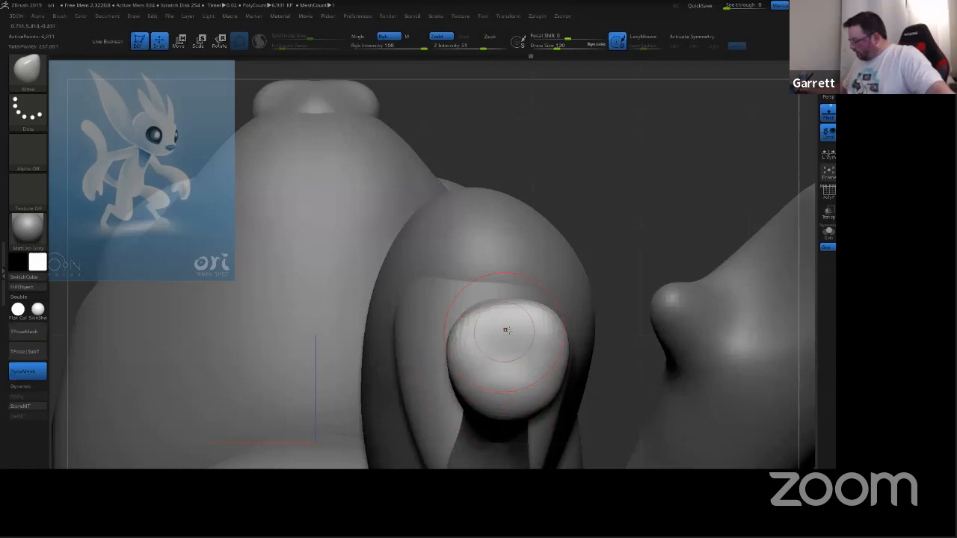
{"action": "mouse_move", "coordinate": [483, 320]}
{"action": "left_mouse_down"}
{"action": "mouse_move", "coordinate": [474, 363]}
{"action": "mouse_move", "coordinate": [542, 388]}
{"action": "left_mouse_up"}
{"action": "left_click_drag", "start_coordinate": [668, 199], "coordinate": [666, 327]}
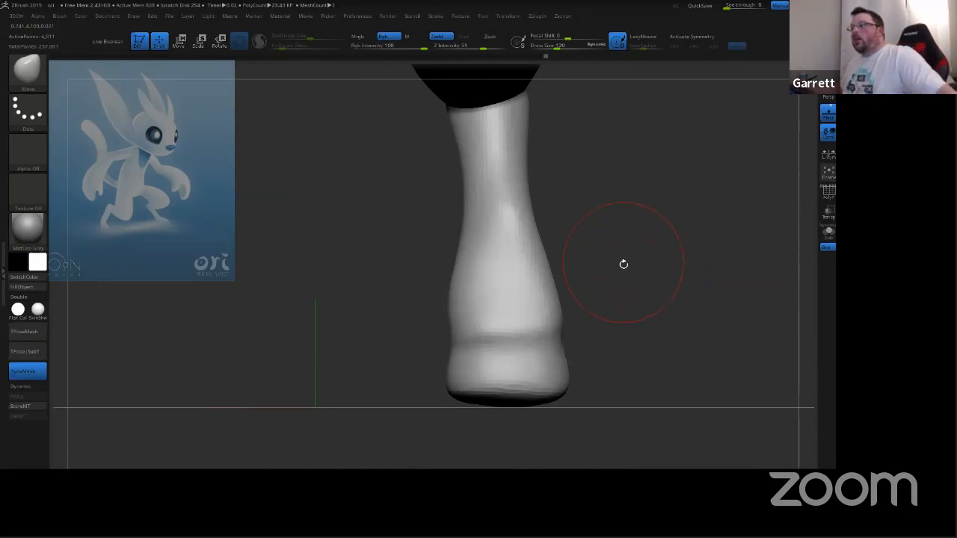
Step: Pull the front of the lower leg and foot forward with the Move brush, using draw sizes of 217 and 185
{"action": "mouse_move", "coordinate": [711, 304]}
{"action": "left_mouse_down"}
{"action": "mouse_move", "coordinate": [575, 303]}
{"action": "mouse_move", "coordinate": [587, 304]}
{"action": "mouse_move", "coordinate": [538, 317]}
{"action": "left_mouse_up"}
{"action": "key", "text": "s"}
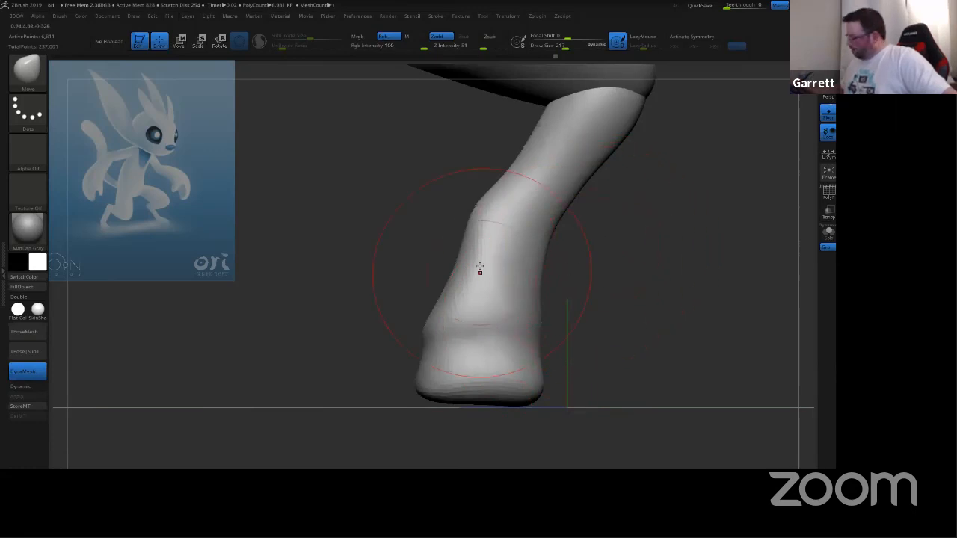
{"action": "mouse_move", "coordinate": [476, 273]}
{"action": "left_mouse_down"}
{"action": "mouse_move", "coordinate": [451, 295]}
{"action": "mouse_move", "coordinate": [457, 290]}
{"action": "left_mouse_up"}
{"action": "key", "text": "s"}
{"action": "key", "text": "s"}
{"action": "mouse_move", "coordinate": [455, 286]}
{"action": "left_mouse_down"}
{"action": "mouse_move", "coordinate": [435, 298]}
{"action": "mouse_move", "coordinate": [437, 336]}
{"action": "mouse_move", "coordinate": [448, 335]}
{"action": "left_mouse_up"}
{"action": "left_click_drag", "start_coordinate": [596, 304], "coordinate": [674, 252]}
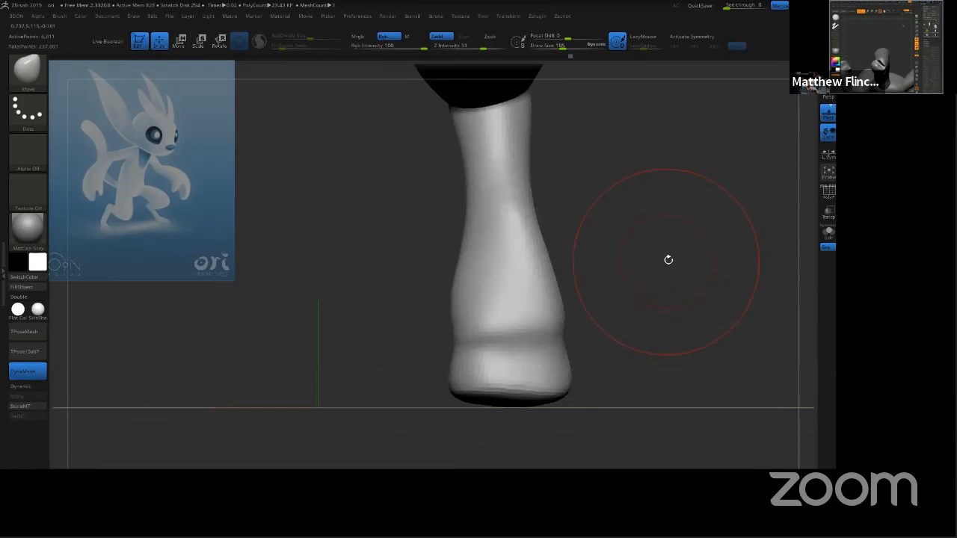
{"action": "left_click_drag", "start_coordinate": [655, 320], "coordinate": [651, 286]}
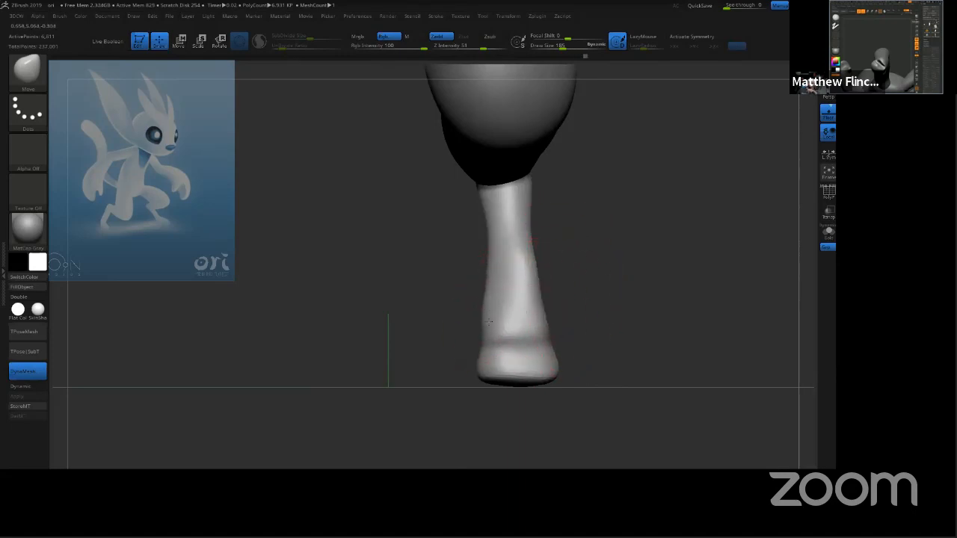
{"action": "left_click_drag", "start_coordinate": [619, 280], "coordinate": [547, 317]}
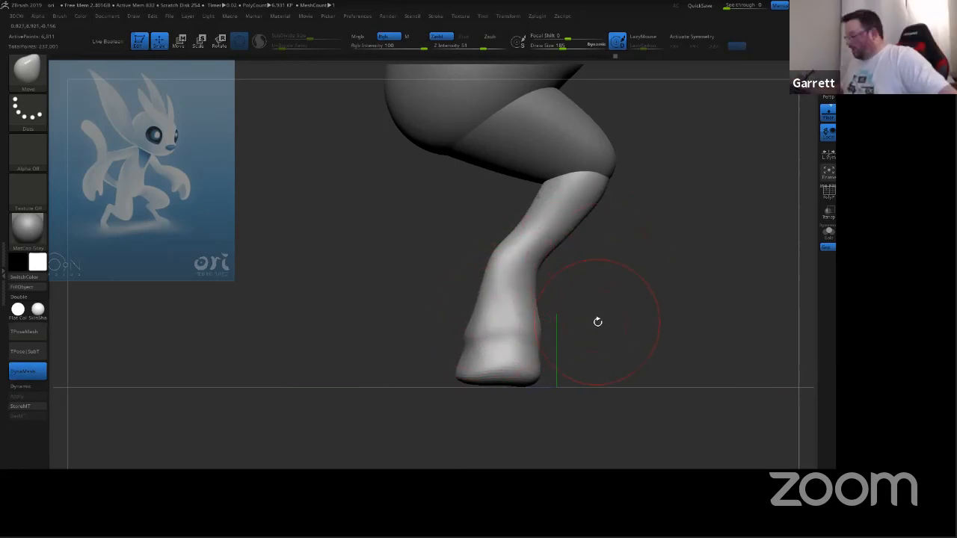
{"action": "left_click_drag", "start_coordinate": [598, 323], "coordinate": [621, 307]}
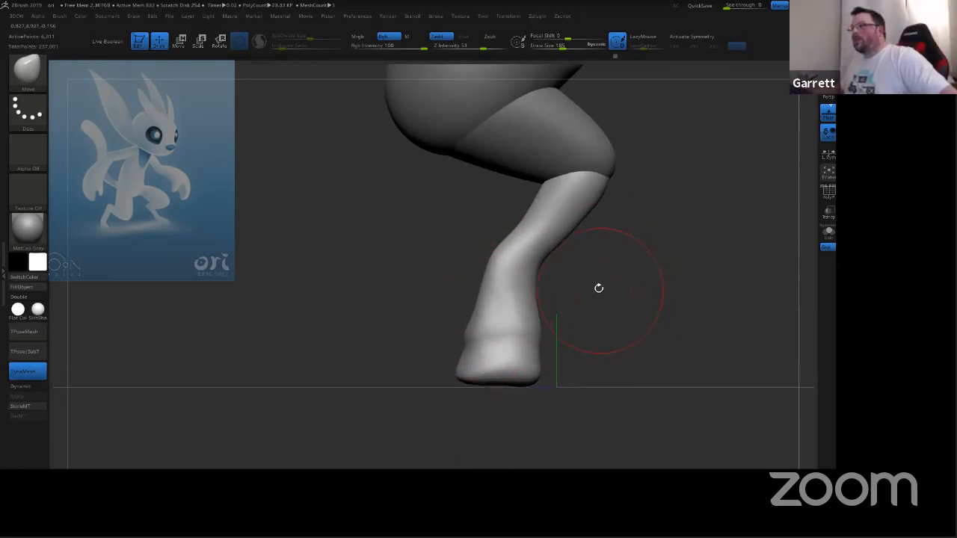
Step: Mask the foot, invert the mask onto the leg, move the foot slightly forward with the gizmo, and clear the mask
{"action": "left_click_drag", "start_coordinate": [576, 406], "coordinate": [442, 324], "text": "ctrl"}
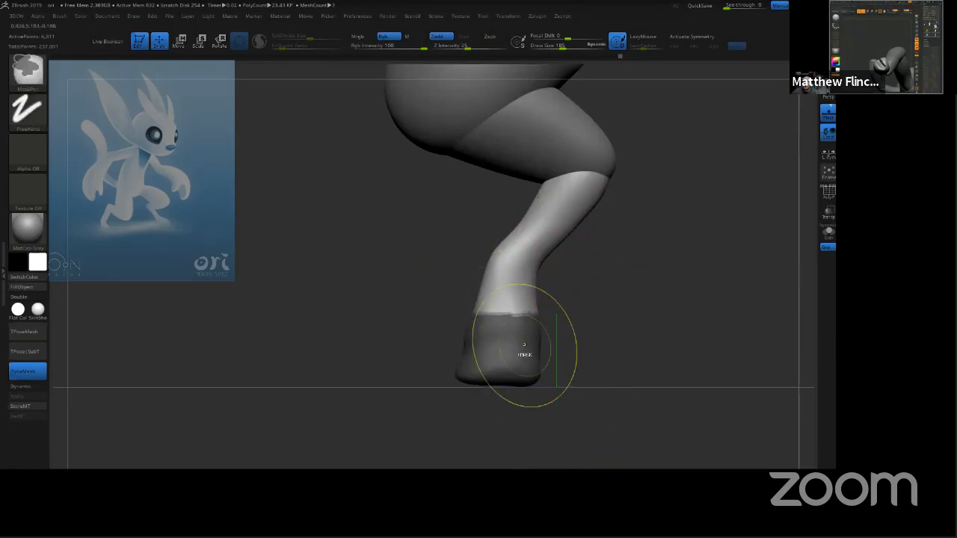
{"action": "left_click", "coordinate": [598, 320], "text": "ctrl"}
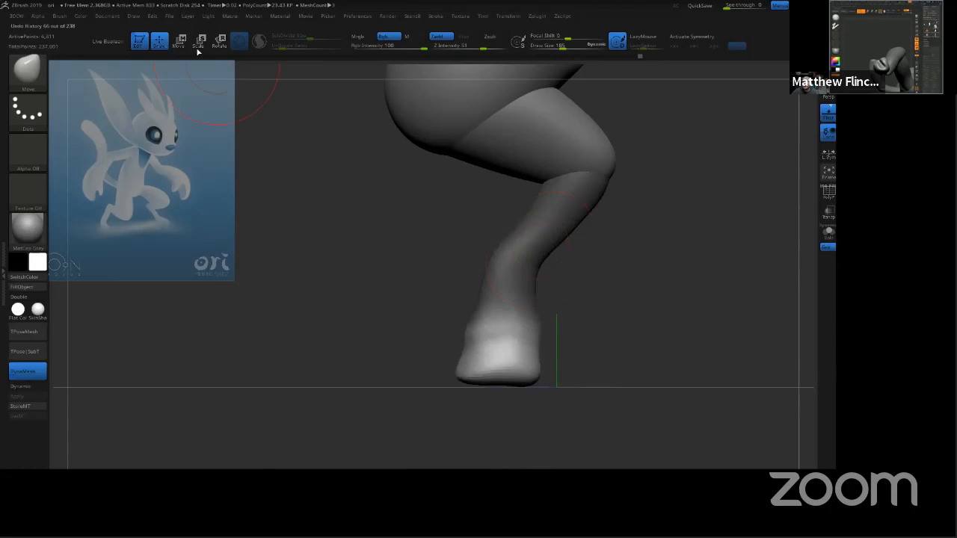
{"action": "left_click", "coordinate": [180, 41]}
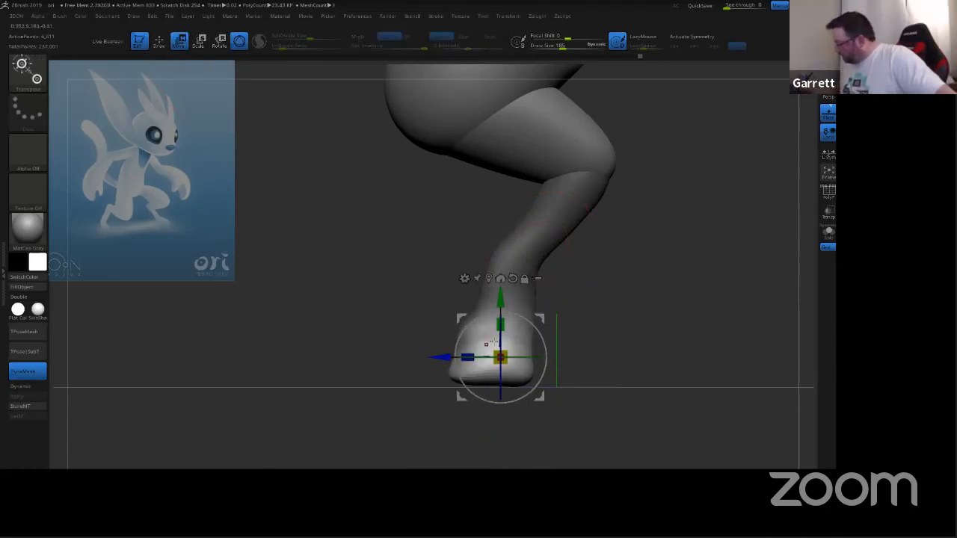
{"action": "left_click", "coordinate": [161, 44]}
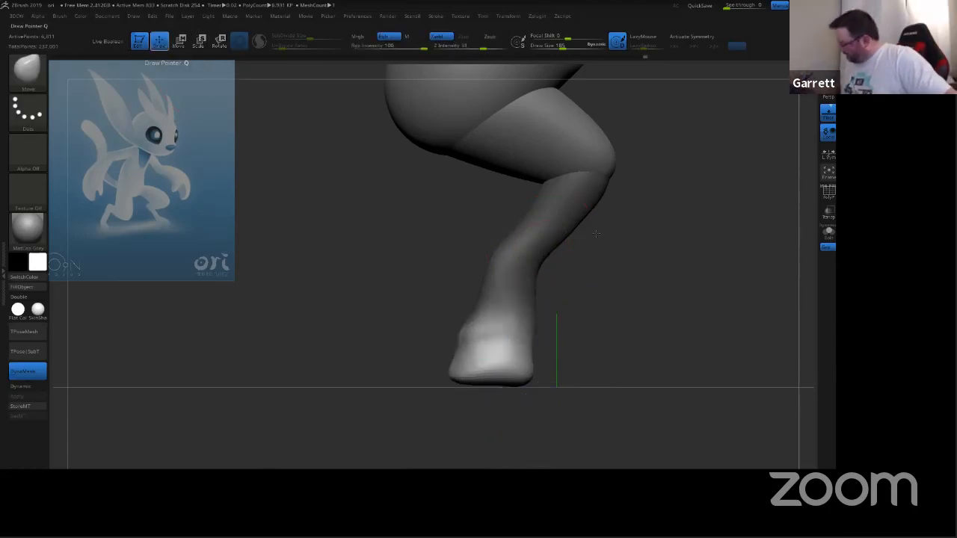
{"action": "mouse_move", "coordinate": [597, 329]}
{"action": "left_mouse_down", "text": "ctrl"}
{"action": "mouse_move", "coordinate": [608, 324]}
{"action": "mouse_move", "coordinate": [474, 315]}
{"action": "mouse_move", "coordinate": [471, 300]}
{"action": "left_mouse_up", "text": "ctrl"}
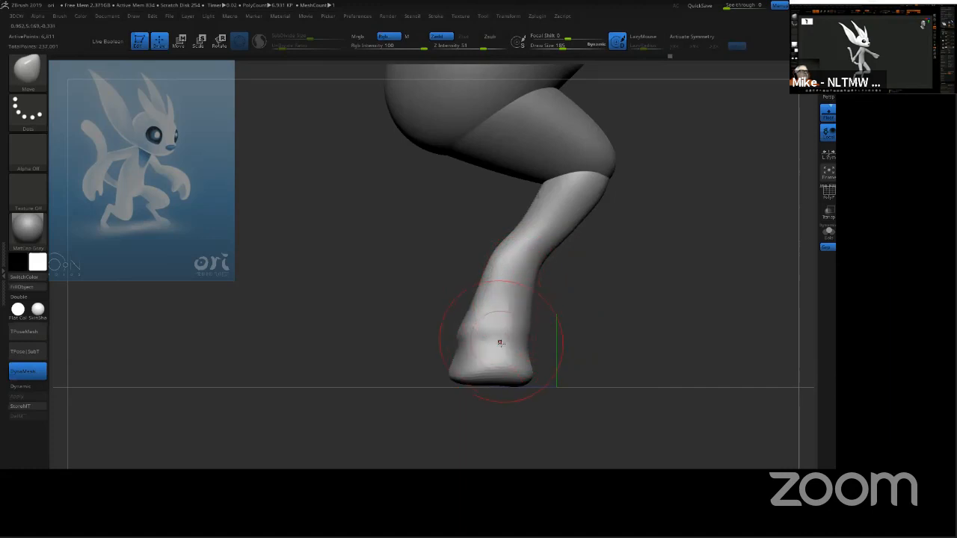
Step: Slim the ankle and lower leg from several angles with the Move brush at a draw size of 145
{"action": "right_click_drag", "start_coordinate": [501, 342], "coordinate": [591, 342]}
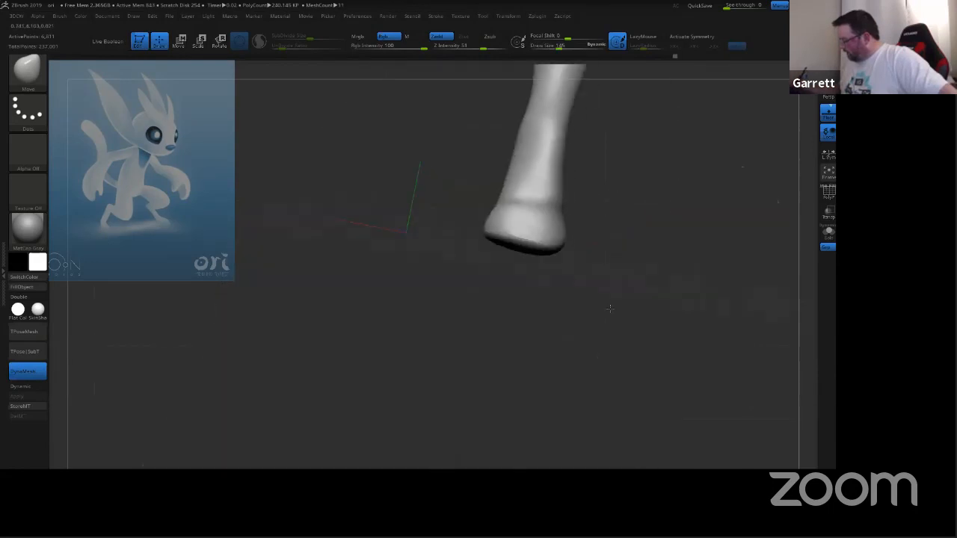
{"action": "right_click_drag", "start_coordinate": [665, 277], "coordinate": [643, 262]}
{"action": "right_click_drag", "start_coordinate": [606, 214], "coordinate": [583, 346], "text": "ctrl"}
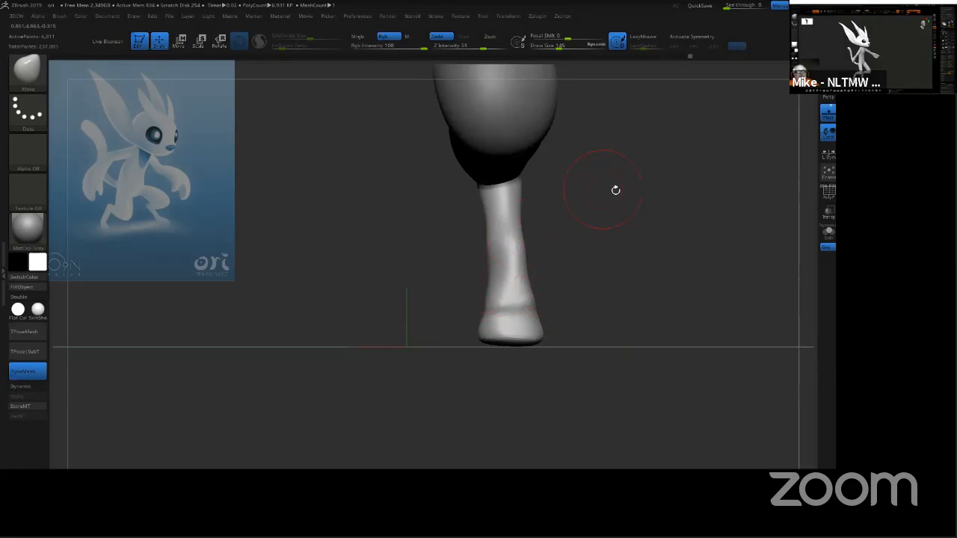
{"action": "left_click_drag", "start_coordinate": [633, 252], "coordinate": [523, 267]}
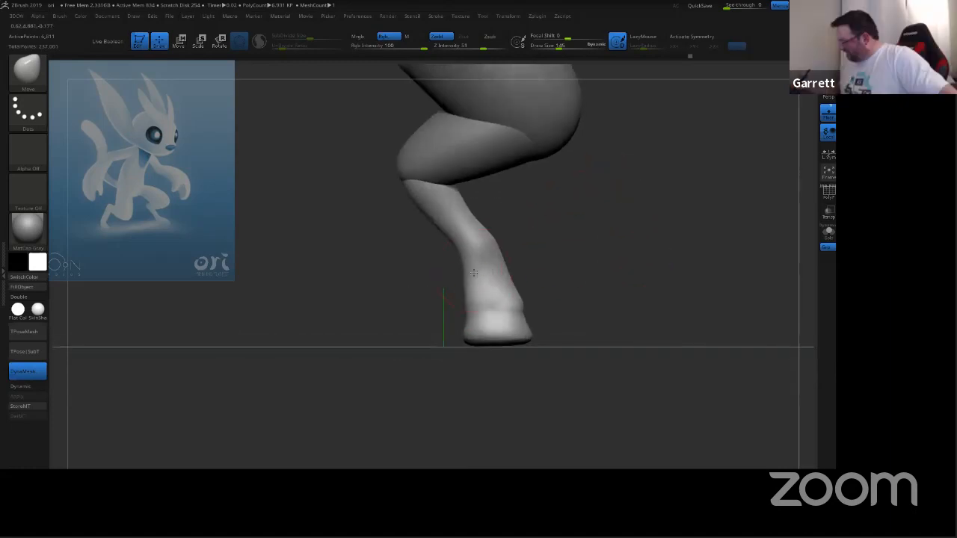
{"action": "mouse_move", "coordinate": [571, 247]}
{"action": "left_mouse_down"}
{"action": "mouse_move", "coordinate": [661, 239]}
{"action": "mouse_move", "coordinate": [654, 247]}
{"action": "left_mouse_up"}
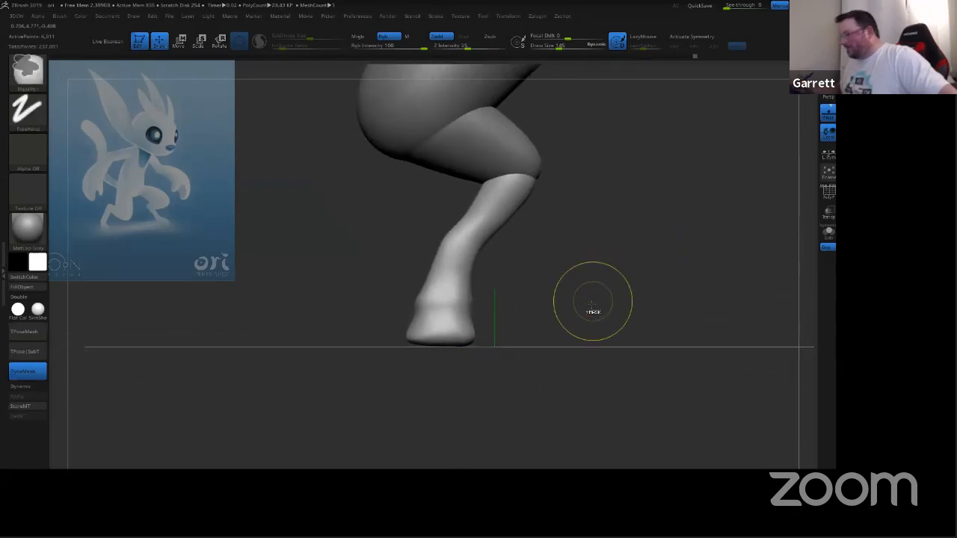
Step: Mask the foot and ankle in side view, soften the mask edge, and invert the mask onto the upper part of the lower leg
{"action": "right_click_drag", "start_coordinate": [573, 342], "coordinate": [601, 221], "text": "ctrl"}
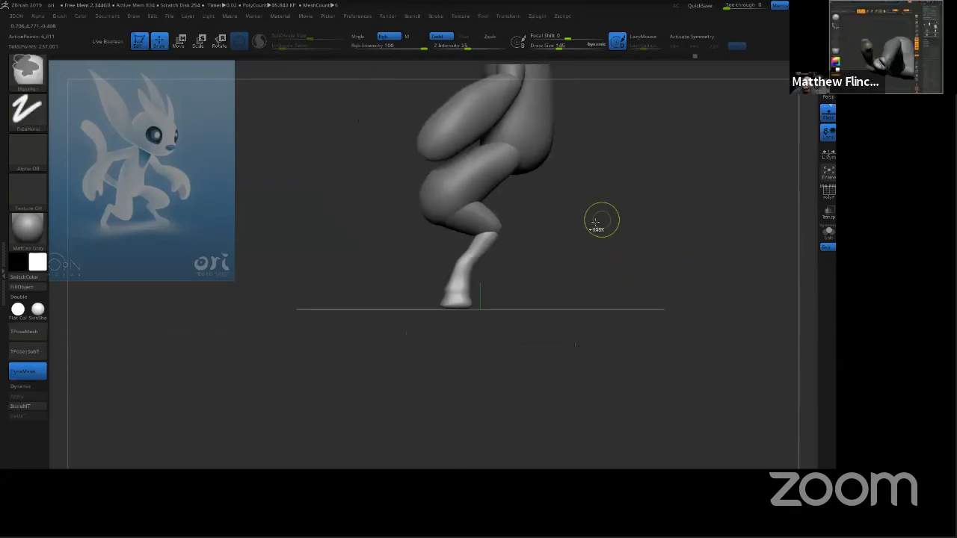
{"action": "left_click_drag", "start_coordinate": [507, 334], "coordinate": [421, 269], "text": "ctrl"}
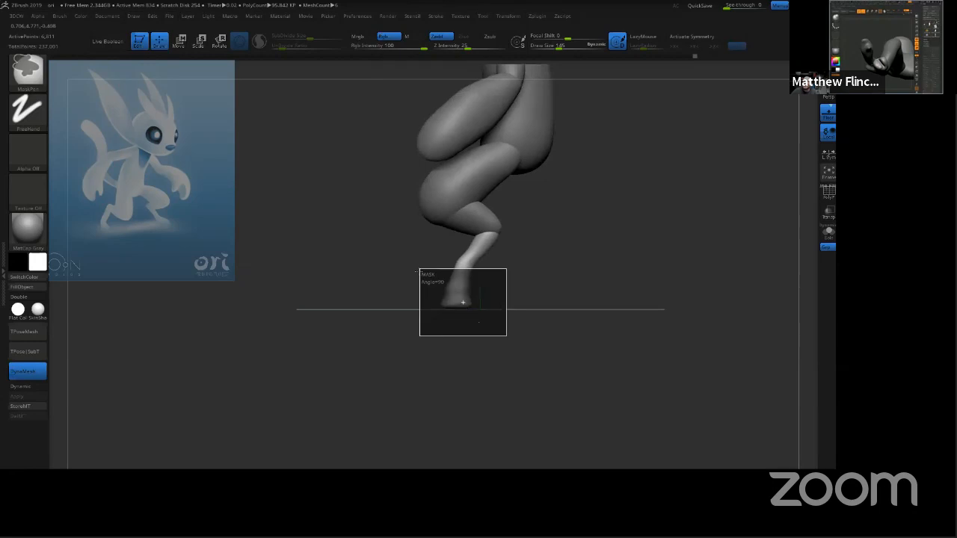
{"action": "left_click", "coordinate": [459, 297], "text": "ctrl"}
{"action": "left_click", "coordinate": [518, 263], "text": "ctrl"}
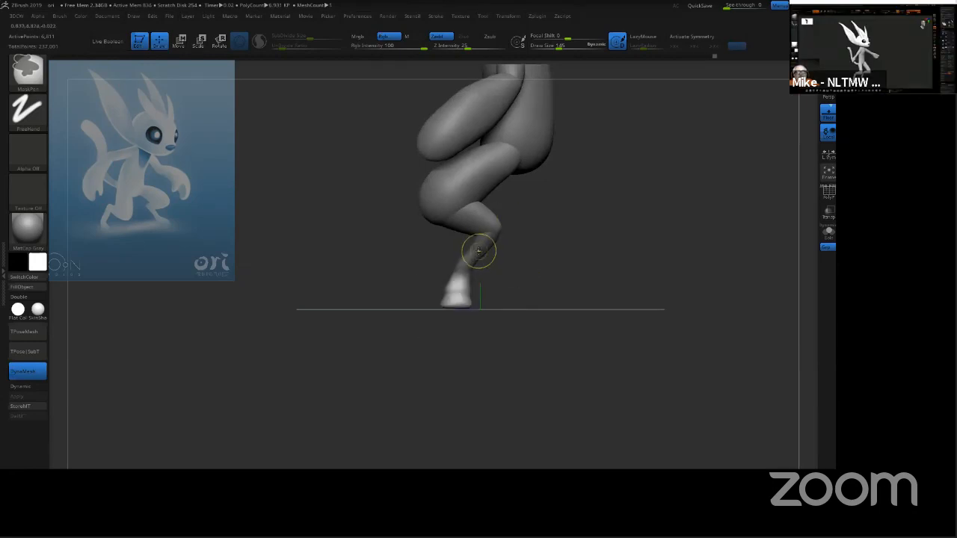
Step: Raise the gizmo pivot to the ankle, scale up the unmasked foot uniformly, and clear the mask
{"action": "left_click", "coordinate": [180, 41]}
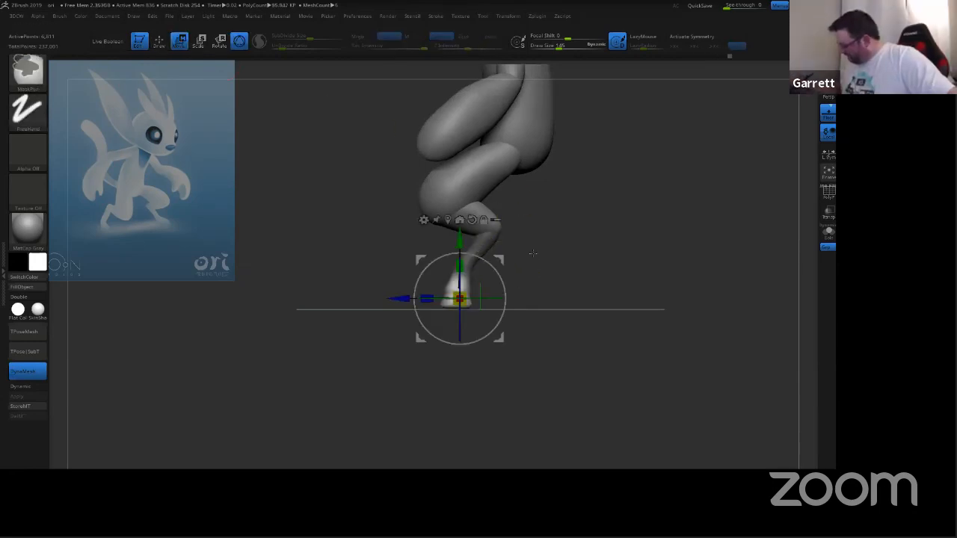
{"action": "right_click_drag", "start_coordinate": [534, 251], "coordinate": [534, 299], "text": "ctrl"}
{"action": "left_click", "coordinate": [483, 220]}
{"action": "left_click_drag", "start_coordinate": [460, 238], "coordinate": [459, 194]}
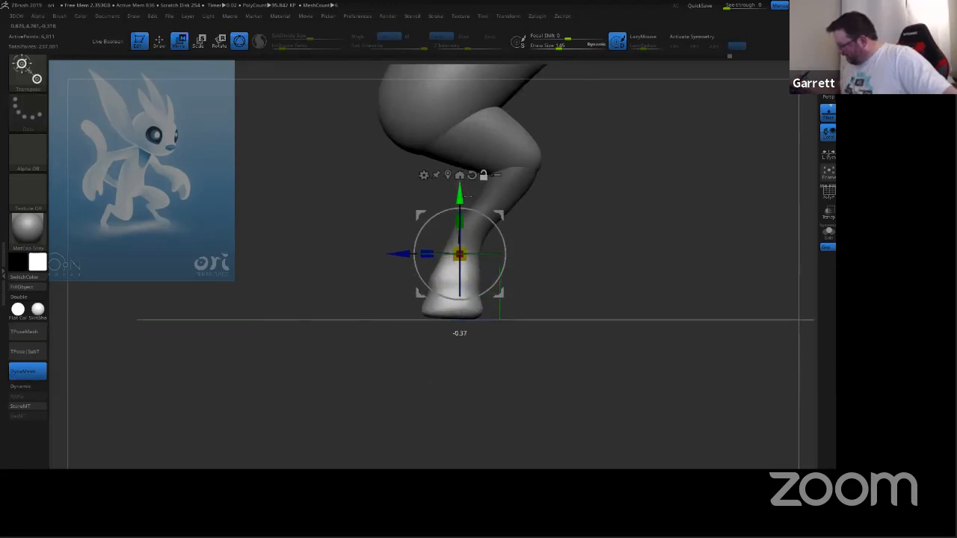
{"action": "left_click", "coordinate": [483, 176]}
{"action": "left_click_drag", "start_coordinate": [460, 254], "coordinate": [473, 254]}
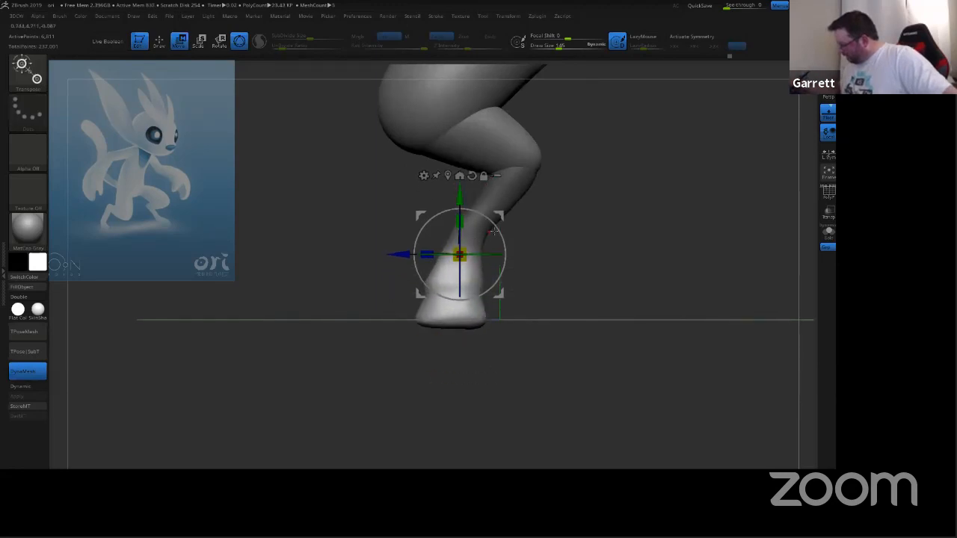
{"action": "left_click_drag", "start_coordinate": [580, 286], "coordinate": [620, 243], "text": "ctrl"}
{"action": "right_click_drag", "start_coordinate": [611, 247], "coordinate": [596, 192], "text": "ctrl"}
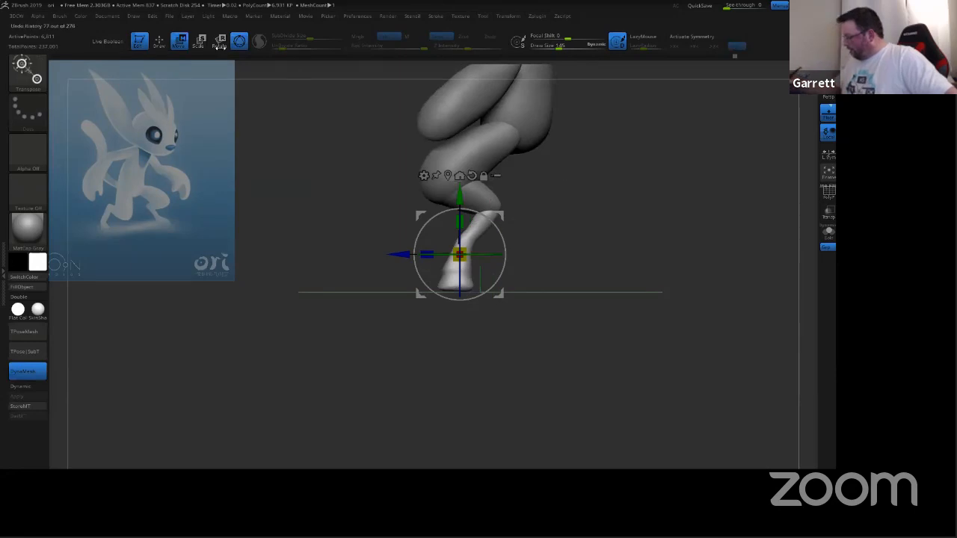
Step: Return to Draw mode, place another instance of the character on the empty canvas, and turn Edit mode back on
{"action": "left_click", "coordinate": [160, 41]}
{"action": "left_click_drag", "start_coordinate": [568, 291], "coordinate": [591, 293]}
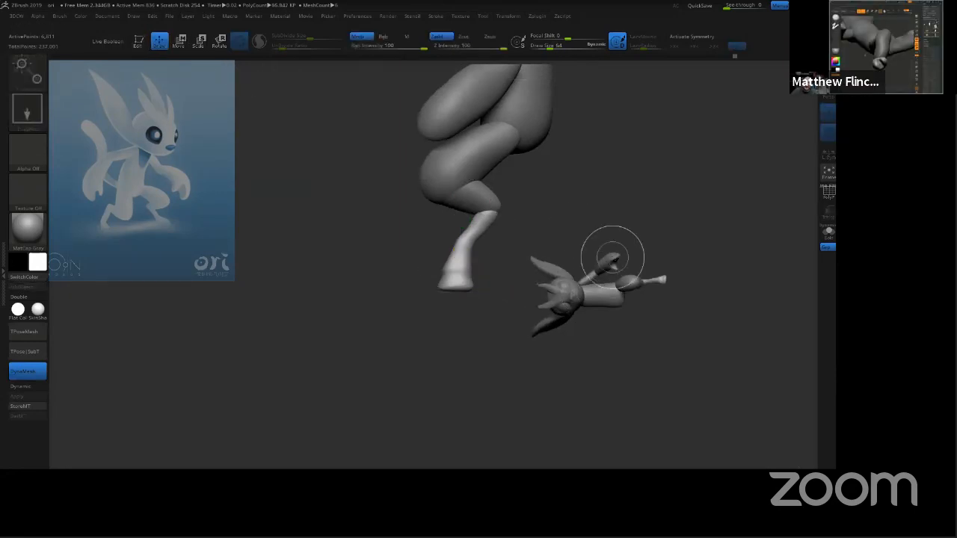
{"action": "left_click", "coordinate": [139, 40]}
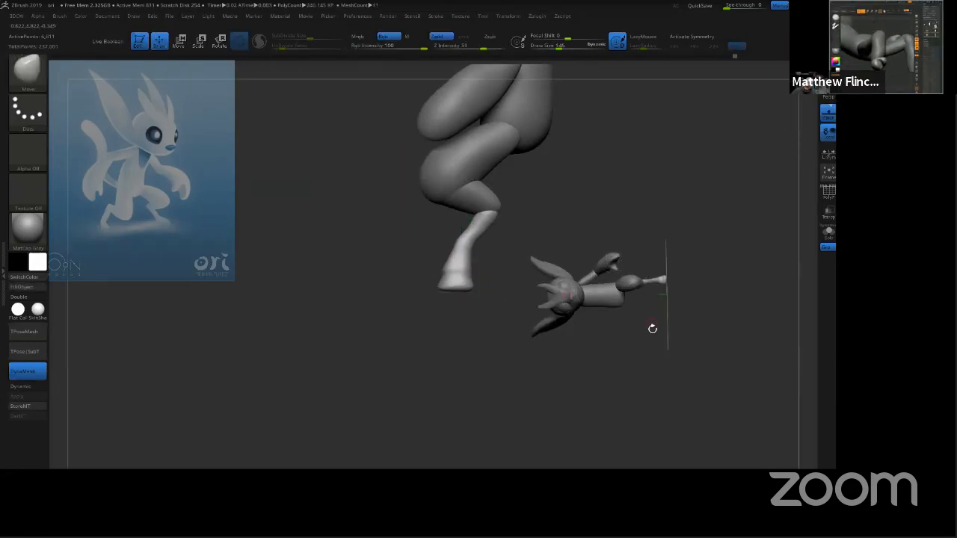
Step: Clear the dropped character instances from the canvas and frame the active character
{"action": "mouse_move", "coordinate": [649, 340]}
{"action": "left_mouse_down"}
{"action": "mouse_move", "coordinate": [679, 352]}
{"action": "mouse_move", "coordinate": [670, 305]}
{"action": "mouse_move", "coordinate": [707, 316]}
{"action": "mouse_move", "coordinate": [703, 340]}
{"action": "mouse_move", "coordinate": [679, 352]}
{"action": "left_mouse_up"}
{"action": "key", "text": "ctrl+n"}
{"action": "mouse_move", "coordinate": [694, 323]}
{"action": "right_mouse_down", "text": "ctrl"}
{"action": "mouse_move", "coordinate": [702, 284]}
{"action": "mouse_move", "coordinate": [504, 348]}
{"action": "right_mouse_up", "text": "ctrl"}
{"action": "right_click_drag", "start_coordinate": [524, 311], "coordinate": [546, 386], "text": "ctrl"}
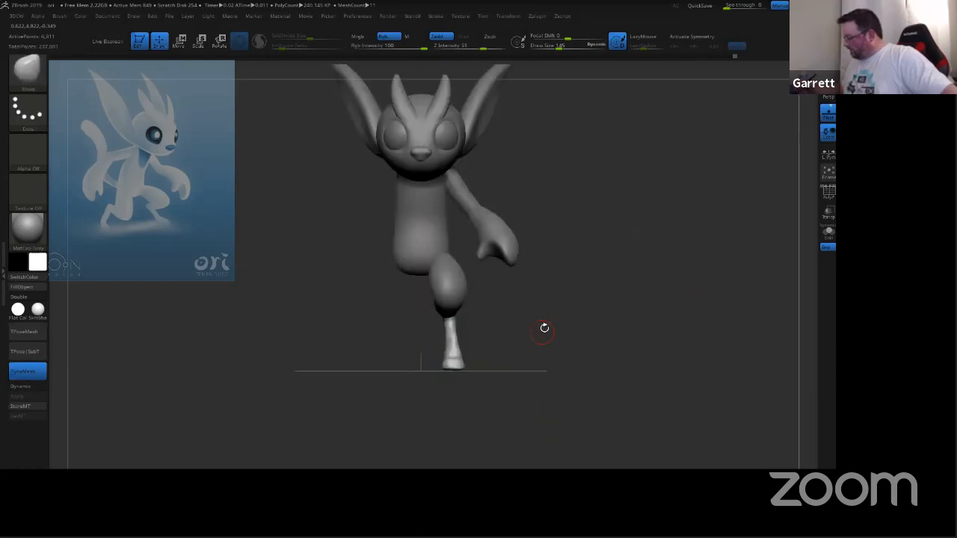
Step: Examine the full character's proportions from the front and the side
{"action": "right_click_drag", "start_coordinate": [545, 328], "coordinate": [592, 334], "text": "alt"}
{"action": "left_click_drag", "start_coordinate": [643, 295], "coordinate": [685, 230]}
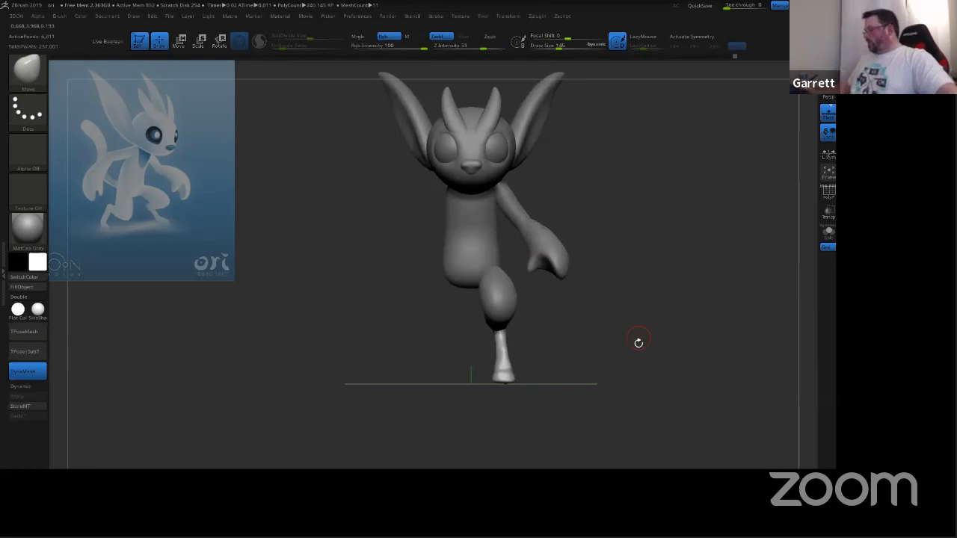
{"action": "left_click_drag", "start_coordinate": [638, 342], "coordinate": [683, 317]}
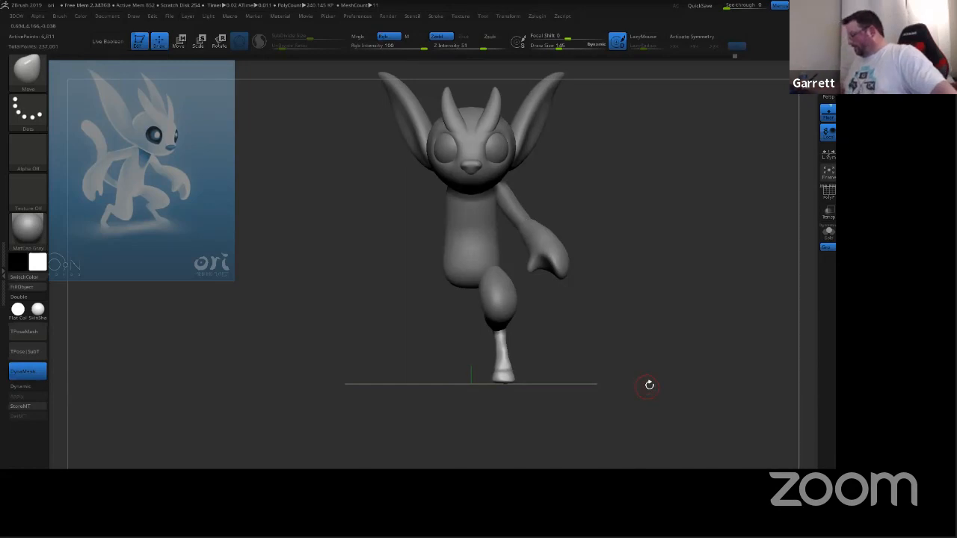
{"action": "left_click_drag", "start_coordinate": [650, 385], "coordinate": [647, 414], "text": "shift"}
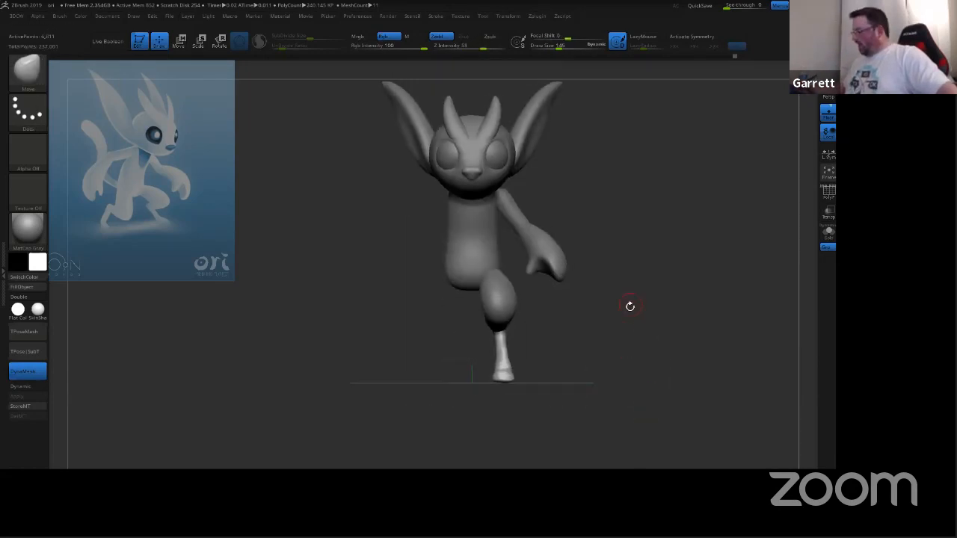
{"action": "left_click_drag", "start_coordinate": [631, 307], "coordinate": [630, 335], "text": "alt"}
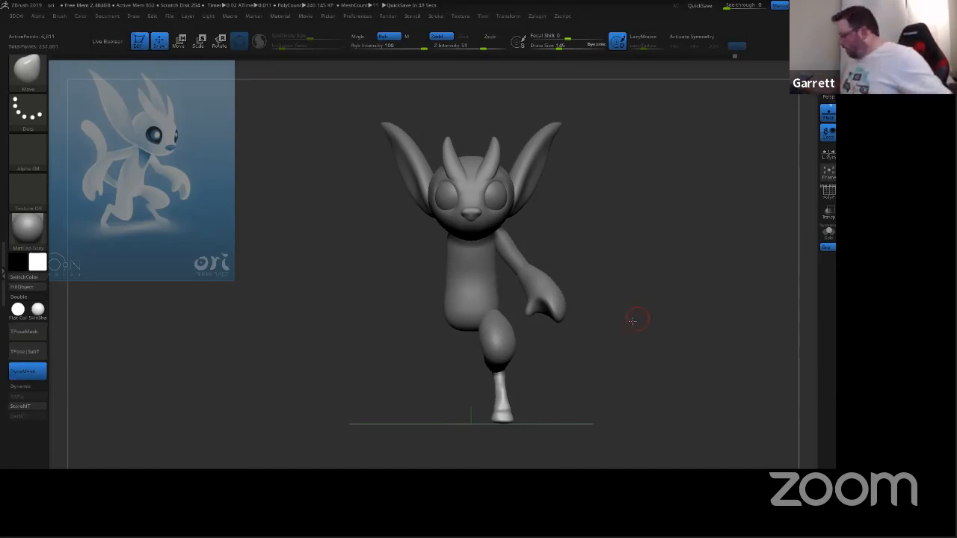
{"action": "mouse_move", "coordinate": [632, 321]}
{"action": "left_mouse_down"}
{"action": "mouse_move", "coordinate": [663, 331]}
{"action": "mouse_move", "coordinate": [666, 293]}
{"action": "left_mouse_up"}
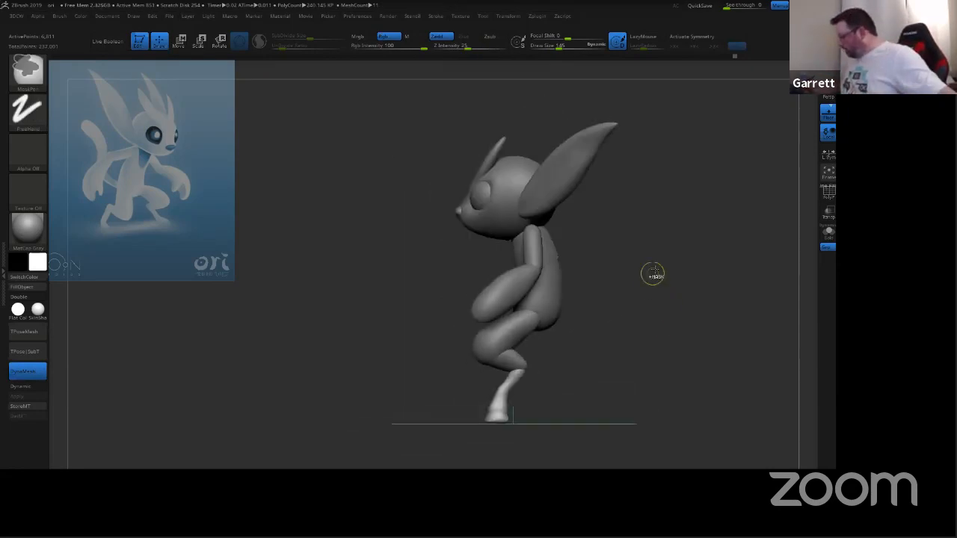
{"action": "mouse_move", "coordinate": [653, 274]}
{"action": "right_mouse_down", "text": "ctrl"}
{"action": "mouse_move", "coordinate": [684, 292]}
{"action": "mouse_move", "coordinate": [598, 363]}
{"action": "right_mouse_up", "text": "ctrl"}
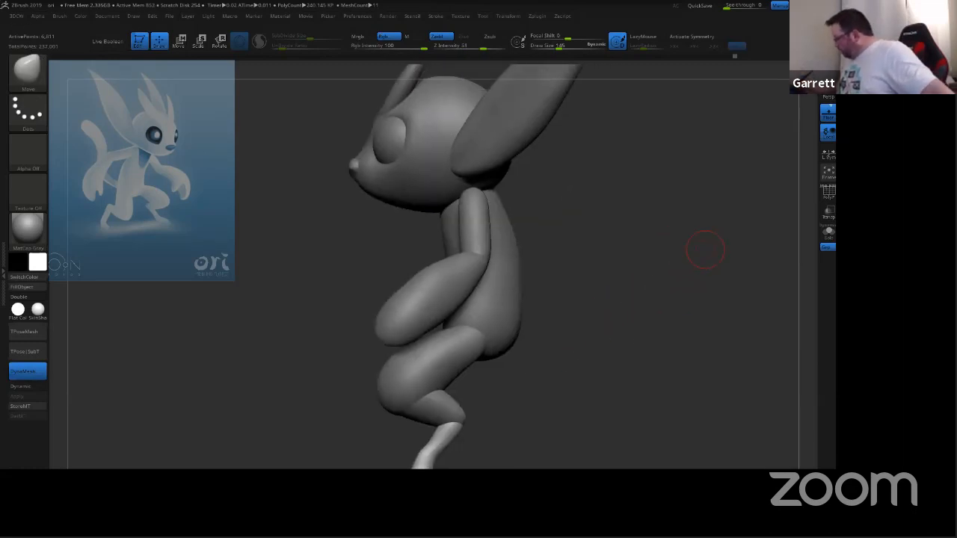
Step: Select the ZSphere subtool, switch to Move mode, and turn on X symmetry
{"action": "key", "text": "Down"}
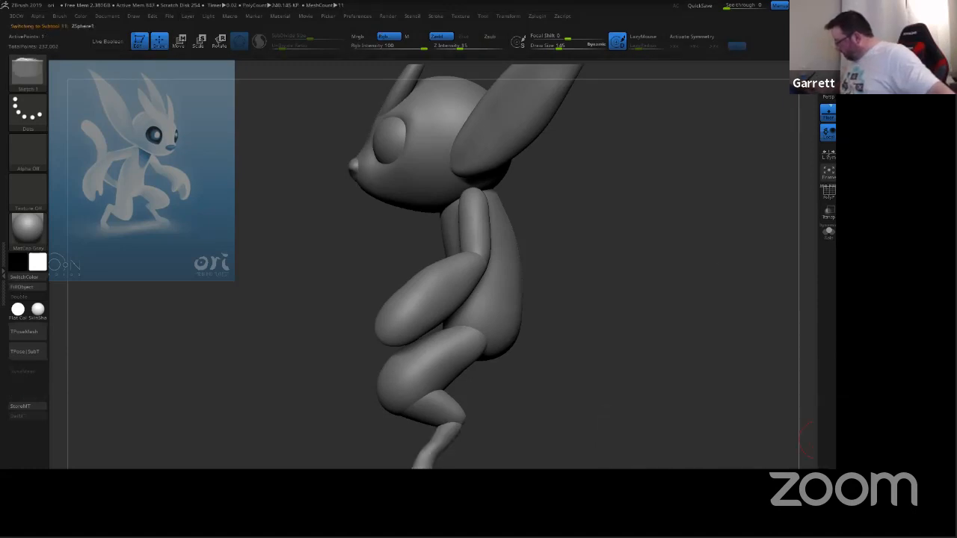
{"action": "right_click_drag", "start_coordinate": [679, 400], "coordinate": [645, 349], "text": "ctrl"}
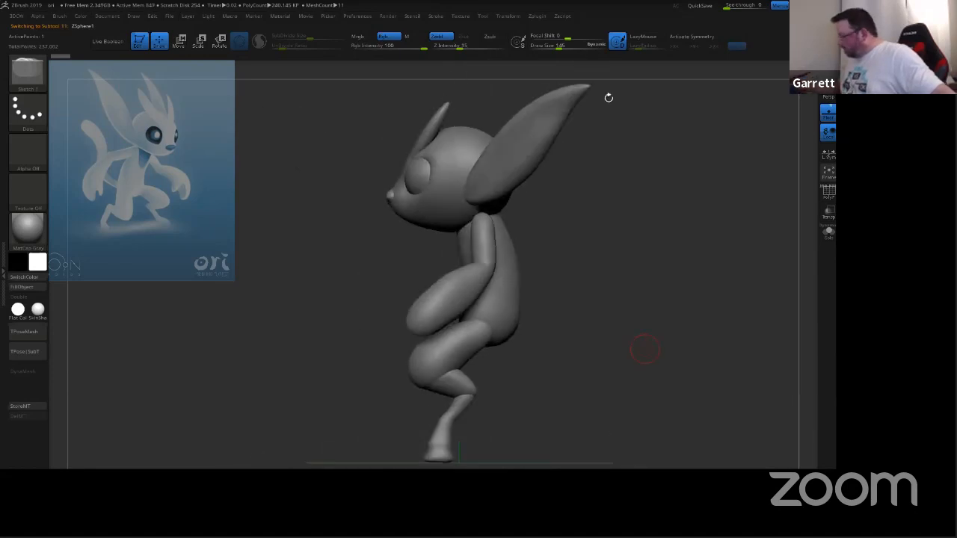
{"action": "key", "text": "w"}
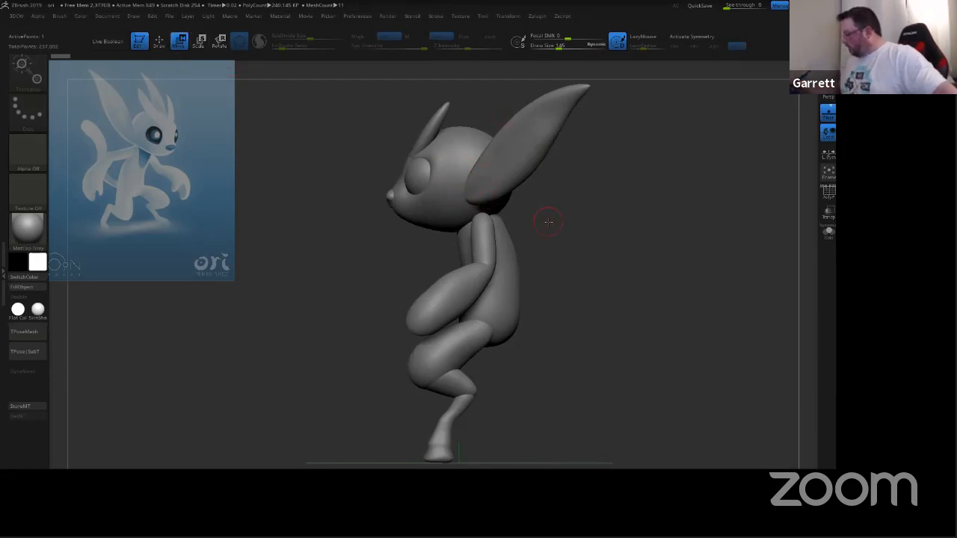
{"action": "right_click_drag", "start_coordinate": [612, 207], "coordinate": [477, 181]}
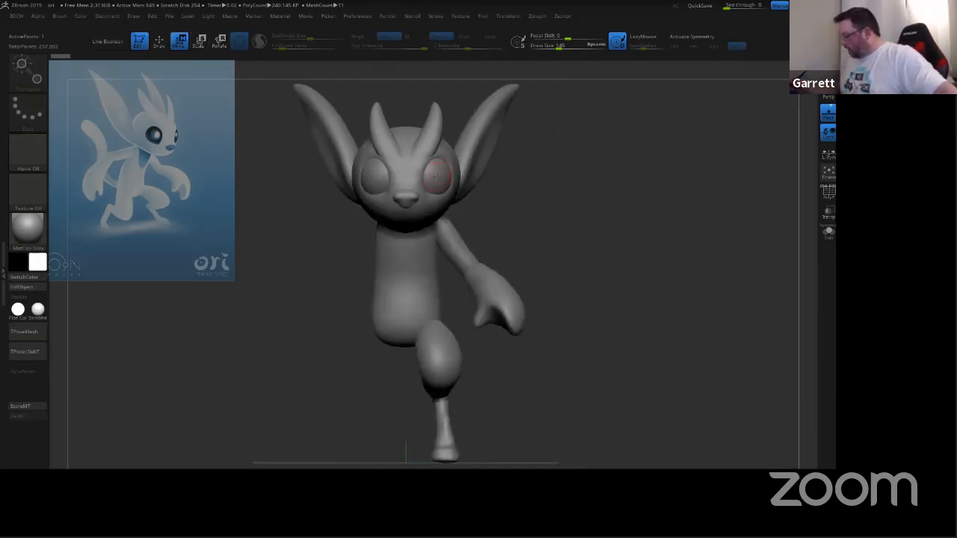
{"action": "key", "text": "x"}
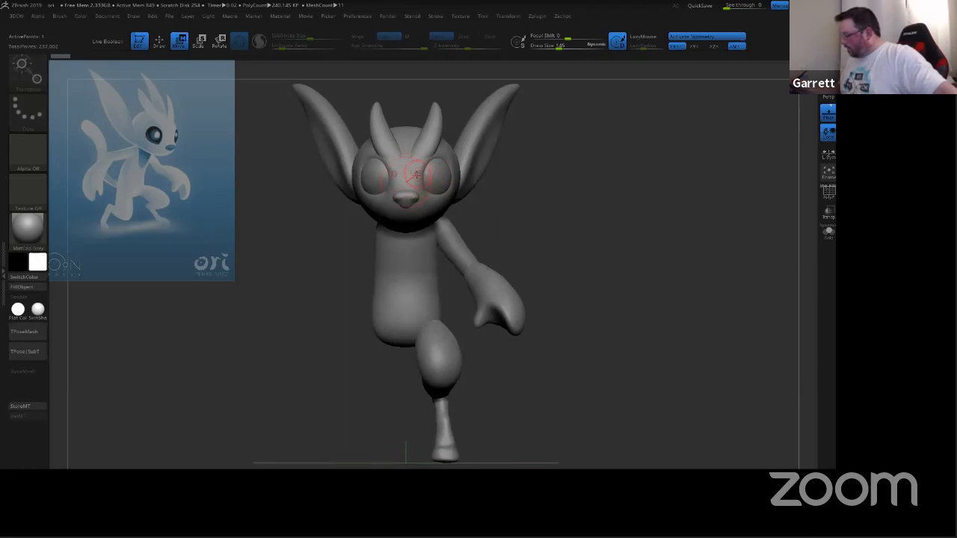
{"action": "right_click_drag", "start_coordinate": [636, 262], "coordinate": [561, 214]}
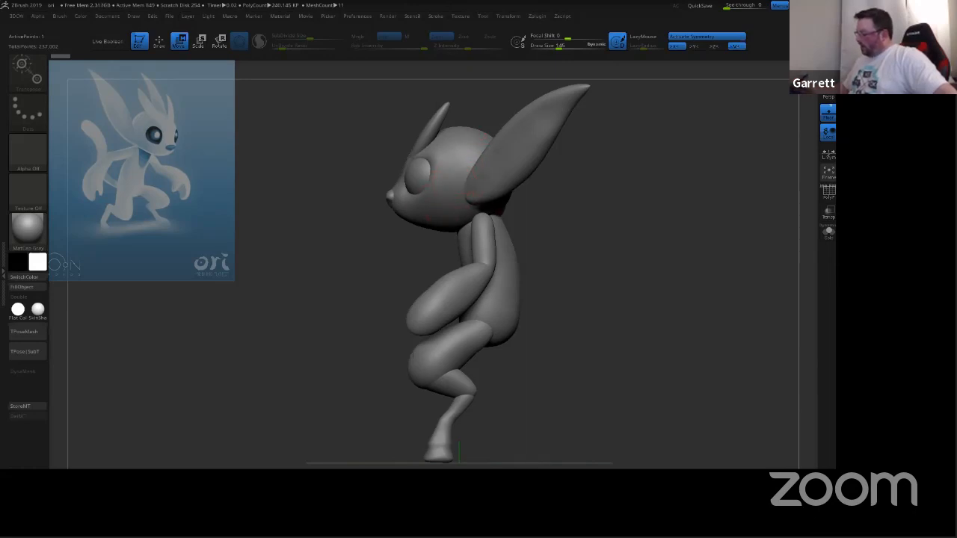
Step: Move the ZSphere out of the head in side view and place it against the back of the hips
{"action": "left_click_drag", "start_coordinate": [494, 204], "coordinate": [578, 321]}
{"action": "mouse_move", "coordinate": [666, 300]}
{"action": "left_mouse_down"}
{"action": "mouse_move", "coordinate": [625, 322]}
{"action": "mouse_move", "coordinate": [570, 314]}
{"action": "mouse_move", "coordinate": [570, 299]}
{"action": "mouse_move", "coordinate": [634, 292]}
{"action": "mouse_move", "coordinate": [649, 249]}
{"action": "left_mouse_up"}
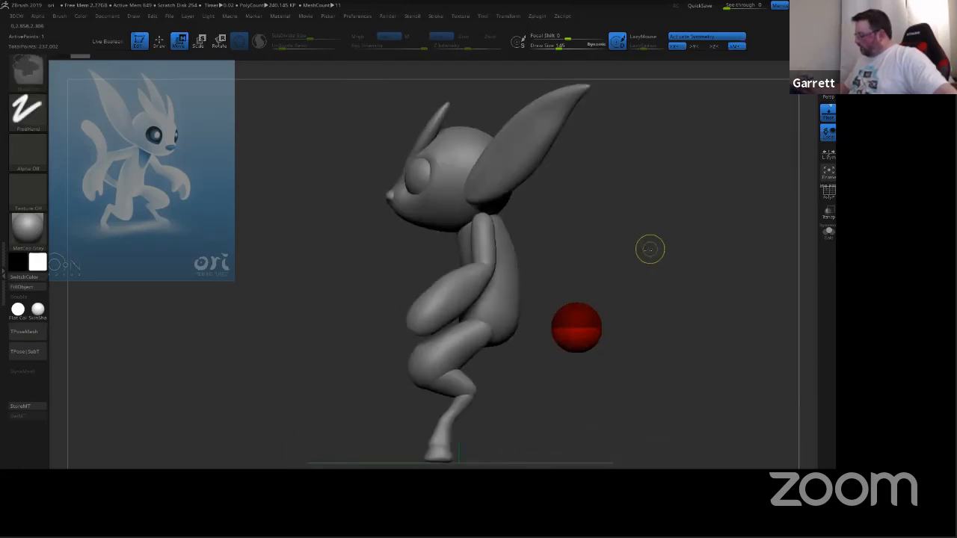
{"action": "mouse_move", "coordinate": [643, 256]}
{"action": "right_mouse_down", "text": "ctrl"}
{"action": "mouse_move", "coordinate": [672, 293]}
{"action": "mouse_move", "coordinate": [531, 147]}
{"action": "right_mouse_up", "text": "ctrl"}
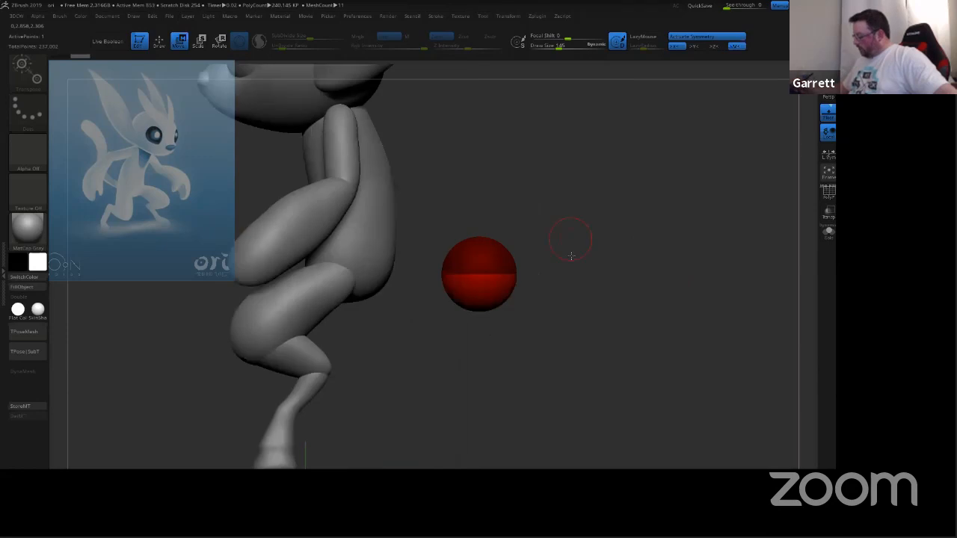
{"action": "left_click", "coordinate": [581, 282]}
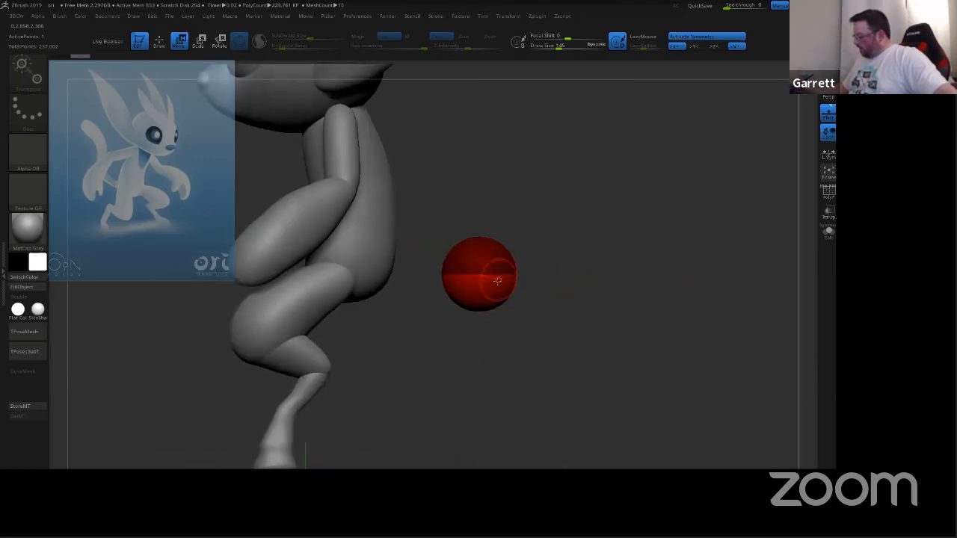
{"action": "left_click_drag", "start_coordinate": [498, 281], "coordinate": [416, 278]}
{"action": "mouse_move", "coordinate": [524, 224]}
{"action": "right_mouse_down"}
{"action": "mouse_move", "coordinate": [457, 225]}
{"action": "mouse_move", "coordinate": [524, 214]}
{"action": "right_mouse_up"}
Step: Scale the ZSphere down to tail thickness and return to Draw mode
{"action": "left_click", "coordinate": [198, 40]}
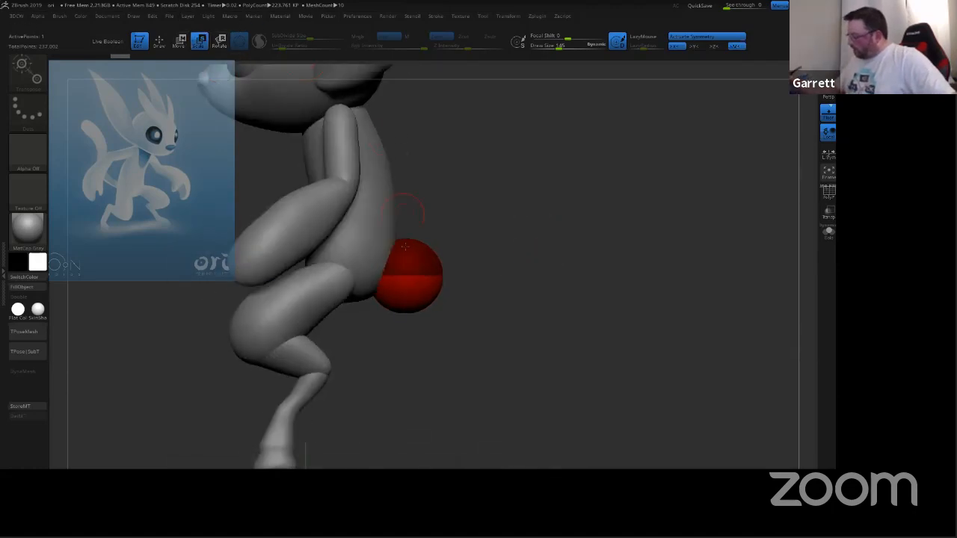
{"action": "left_click_drag", "start_coordinate": [429, 259], "coordinate": [444, 183]}
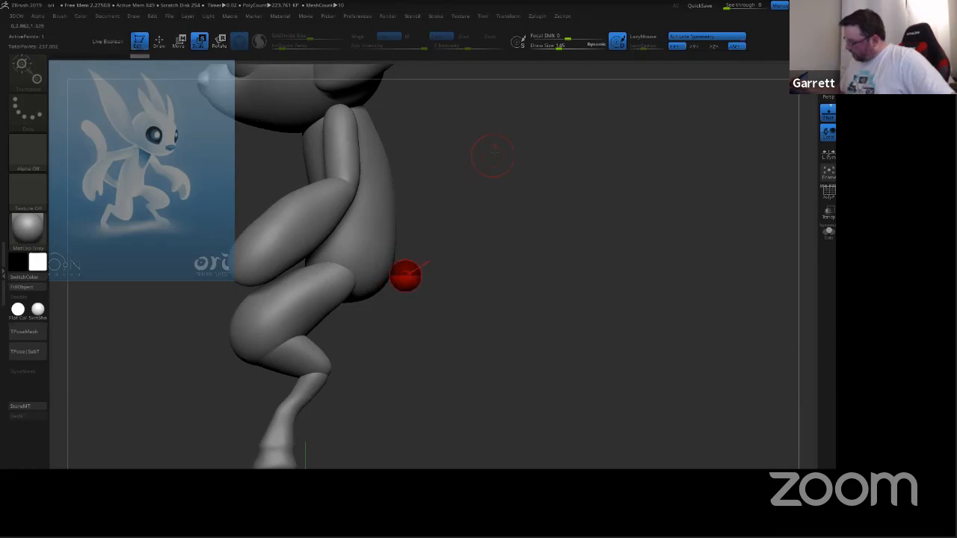
{"action": "left_click", "coordinate": [159, 40]}
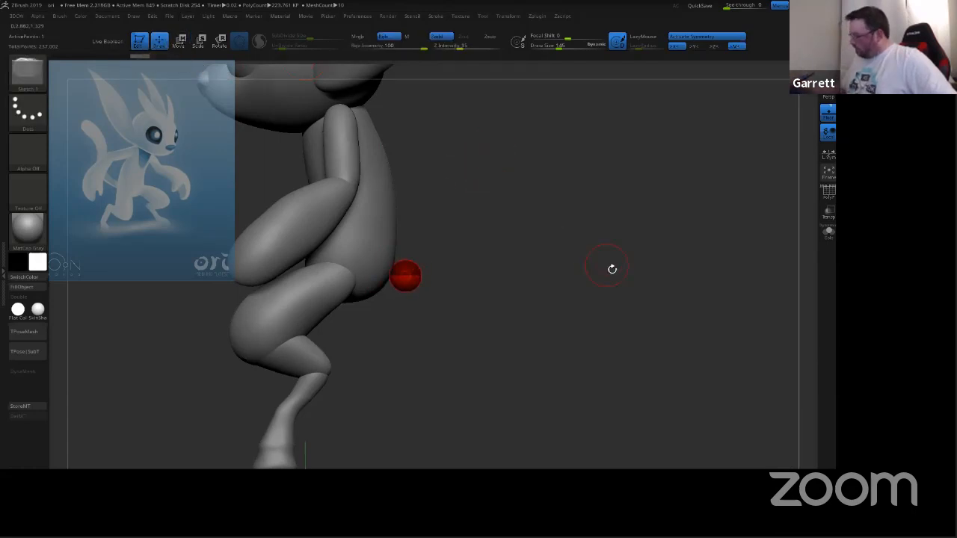
{"action": "mouse_move", "coordinate": [611, 267]}
{"action": "left_mouse_down"}
{"action": "mouse_move", "coordinate": [588, 296]}
{"action": "mouse_move", "coordinate": [617, 263]}
{"action": "left_mouse_up"}
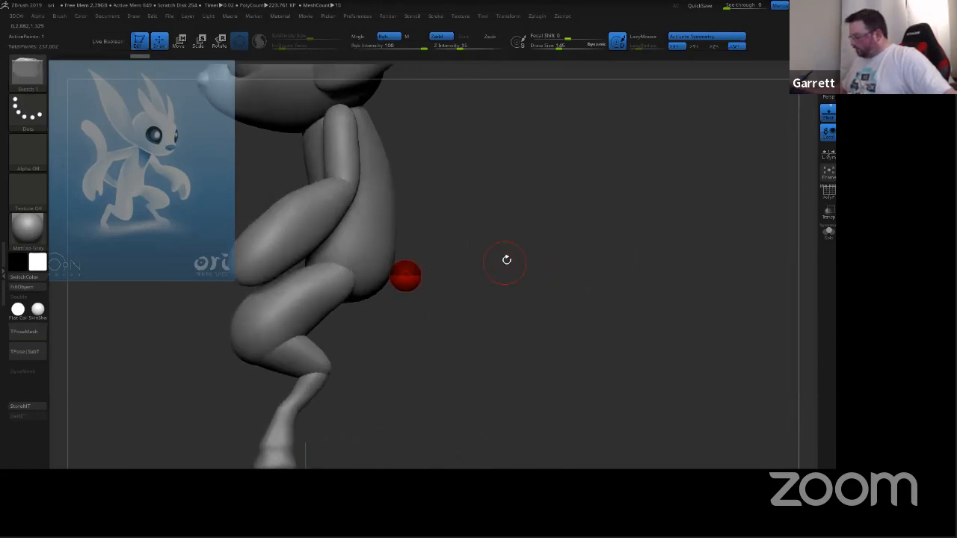
{"action": "mouse_move", "coordinate": [506, 261]}
{"action": "left_mouse_down"}
{"action": "mouse_move", "coordinate": [499, 287]}
{"action": "mouse_move", "coordinate": [463, 254]}
{"action": "mouse_move", "coordinate": [558, 231]}
{"action": "mouse_move", "coordinate": [489, 259]}
{"action": "left_mouse_up"}
{"action": "key", "text": "ctrl"}
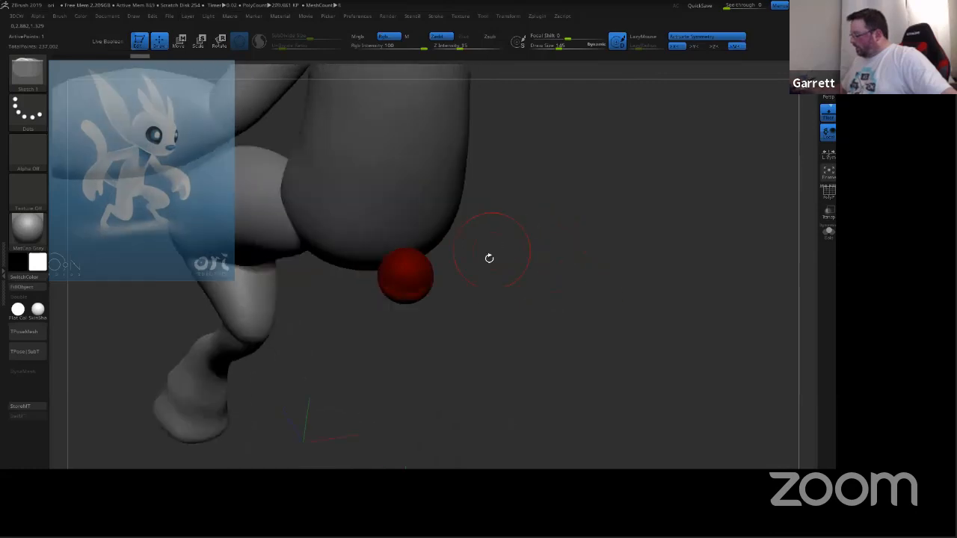
{"action": "left_click_drag", "start_coordinate": [485, 308], "coordinate": [436, 269]}
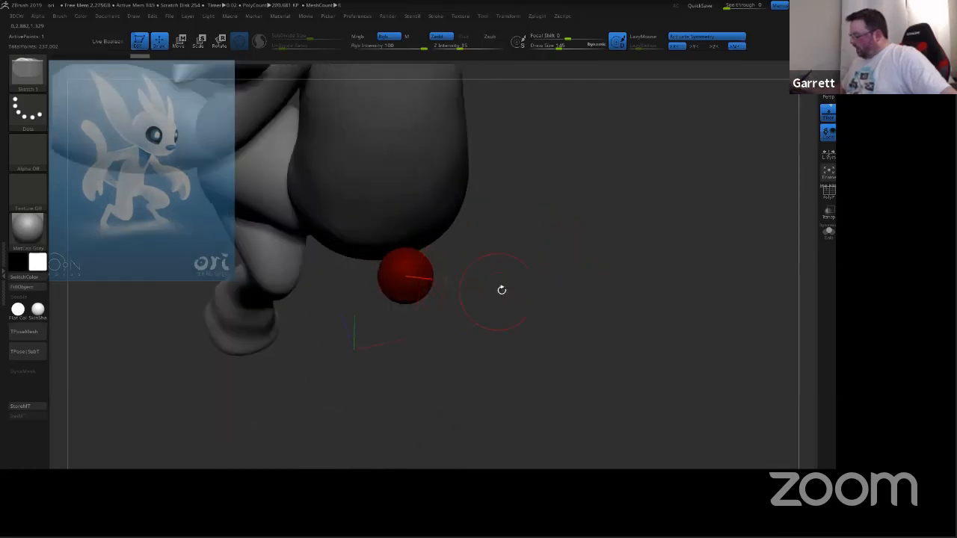
{"action": "mouse_move", "coordinate": [500, 288]}
{"action": "left_mouse_down"}
{"action": "mouse_move", "coordinate": [469, 268]}
{"action": "mouse_move", "coordinate": [445, 272]}
{"action": "mouse_move", "coordinate": [454, 274]}
{"action": "left_mouse_up"}
{"action": "left_click_drag", "start_coordinate": [546, 249], "coordinate": [513, 306]}
{"action": "key", "text": "ctrl+z"}
{"action": "key", "text": "ctrl+z"}
{"action": "key", "text": "ctrl+z"}
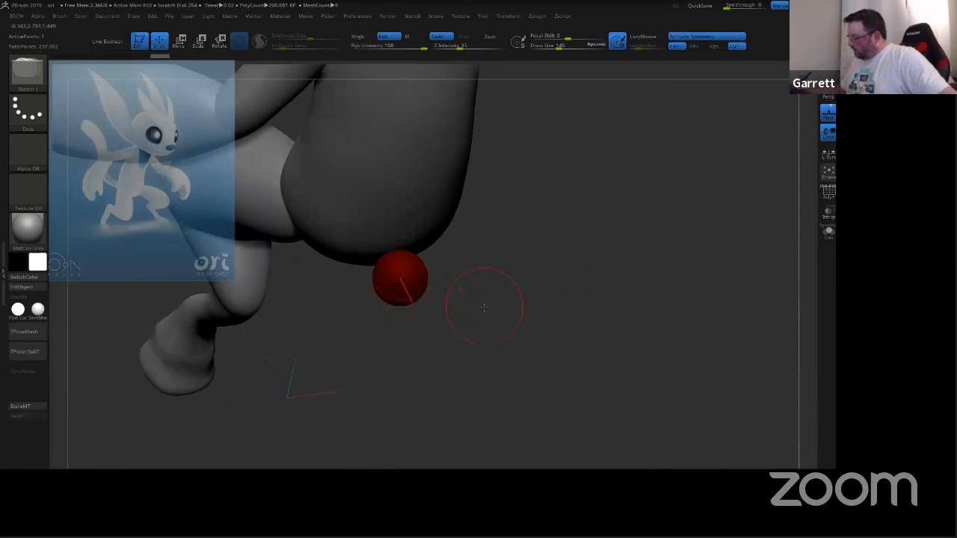
Step: Add a child ZSphere on the centre line at the back of the tail's root ZSphere
{"action": "left_click_drag", "start_coordinate": [478, 299], "coordinate": [425, 280]}
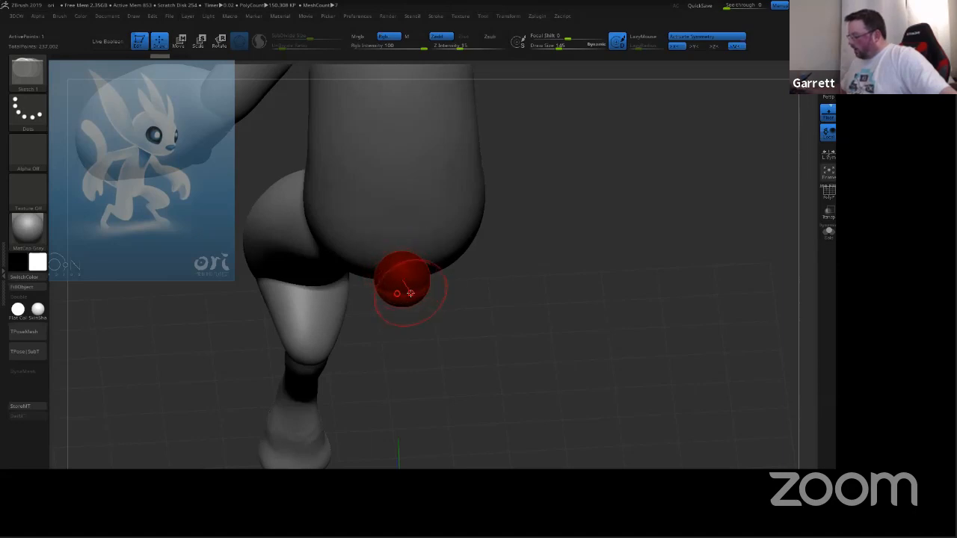
{"action": "mouse_move", "coordinate": [483, 311]}
{"action": "left_mouse_down"}
{"action": "mouse_move", "coordinate": [411, 291]}
{"action": "mouse_move", "coordinate": [423, 312]}
{"action": "left_mouse_up"}
{"action": "left_click_drag", "start_coordinate": [515, 295], "coordinate": [589, 218]}
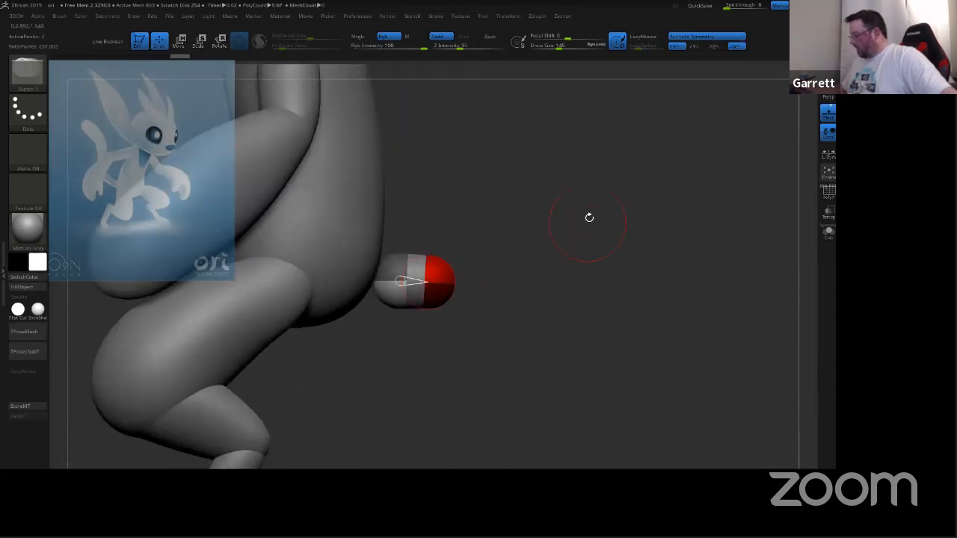
Step: Reduce the draw size to 84 and move the child ZSphere straight back to stretch out a long tail
{"action": "left_click", "coordinate": [180, 41]}
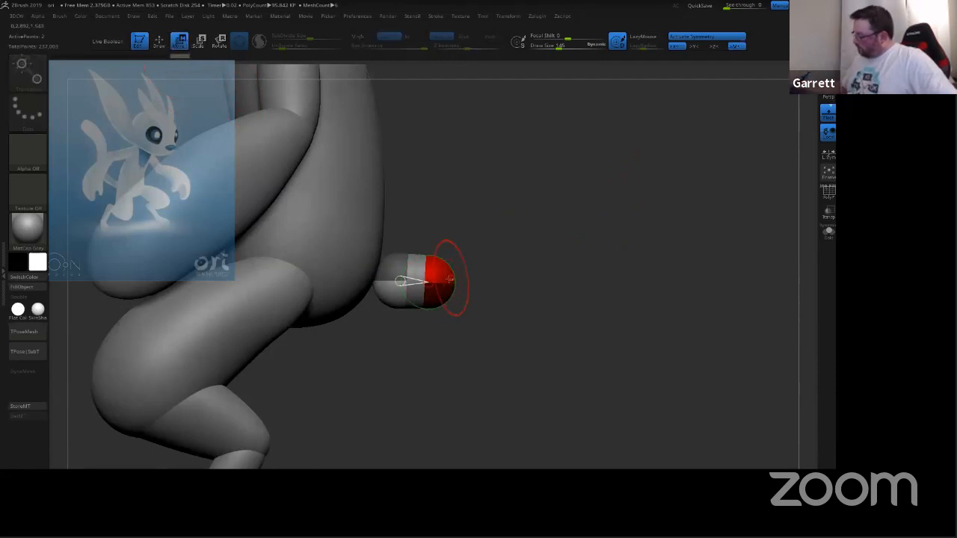
{"action": "left_click_drag", "start_coordinate": [423, 281], "coordinate": [737, 287]}
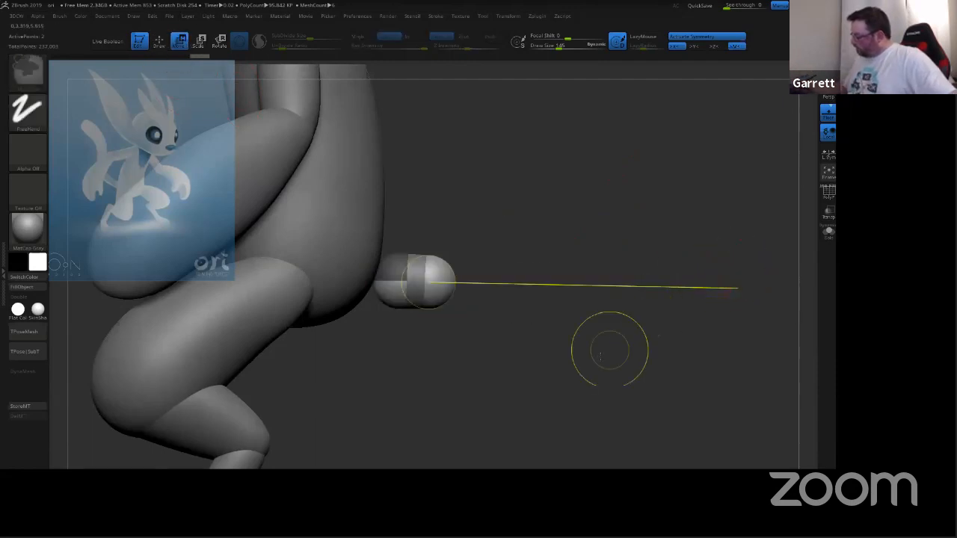
{"action": "right_click_drag", "start_coordinate": [609, 350], "coordinate": [568, 314], "text": "ctrl"}
{"action": "key", "text": "s"}
{"action": "left_click_drag", "start_coordinate": [555, 308], "coordinate": [542, 309]}
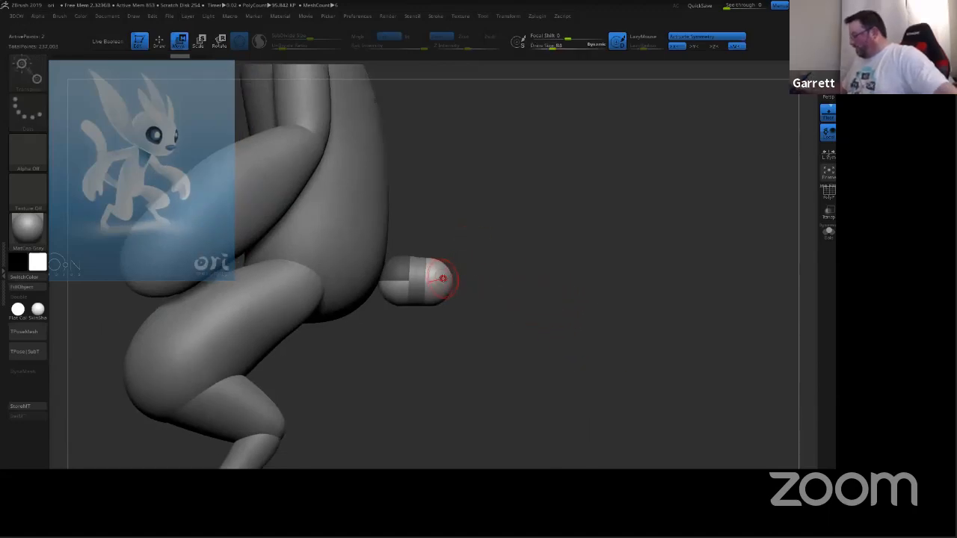
{"action": "left_click_drag", "start_coordinate": [432, 278], "coordinate": [577, 283]}
Step: Push the tail's root ZSphere slightly into the back of the hips
{"action": "right_click_drag", "start_coordinate": [713, 367], "coordinate": [693, 359], "text": "ctrl"}
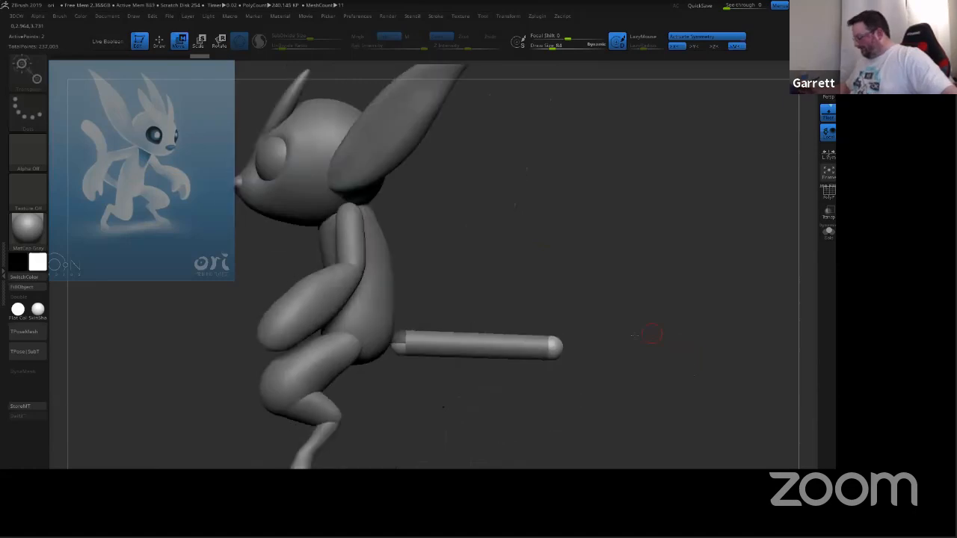
{"action": "right_click_drag", "start_coordinate": [609, 344], "coordinate": [609, 390], "text": "ctrl"}
{"action": "left_click_drag", "start_coordinate": [388, 347], "coordinate": [370, 351]}
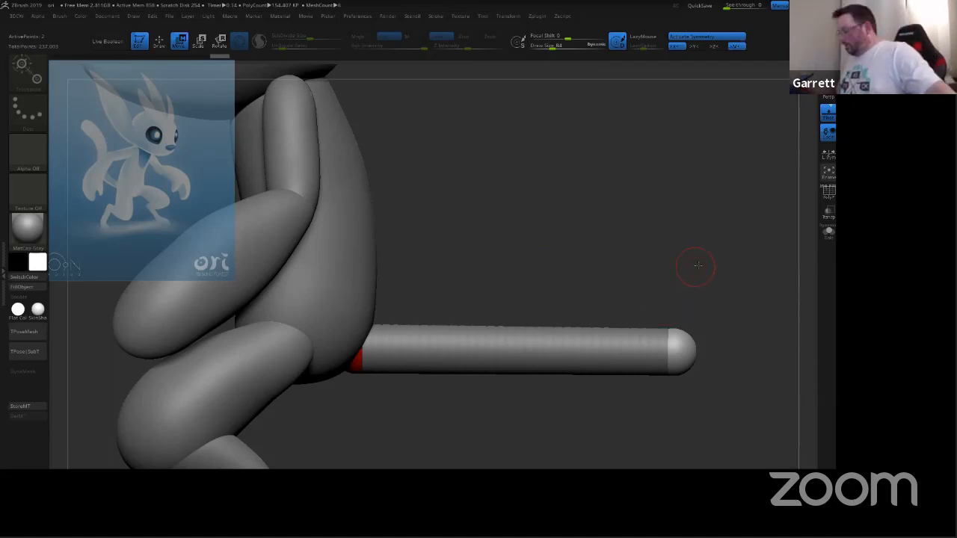
{"action": "left_click_drag", "start_coordinate": [697, 266], "coordinate": [745, 248]}
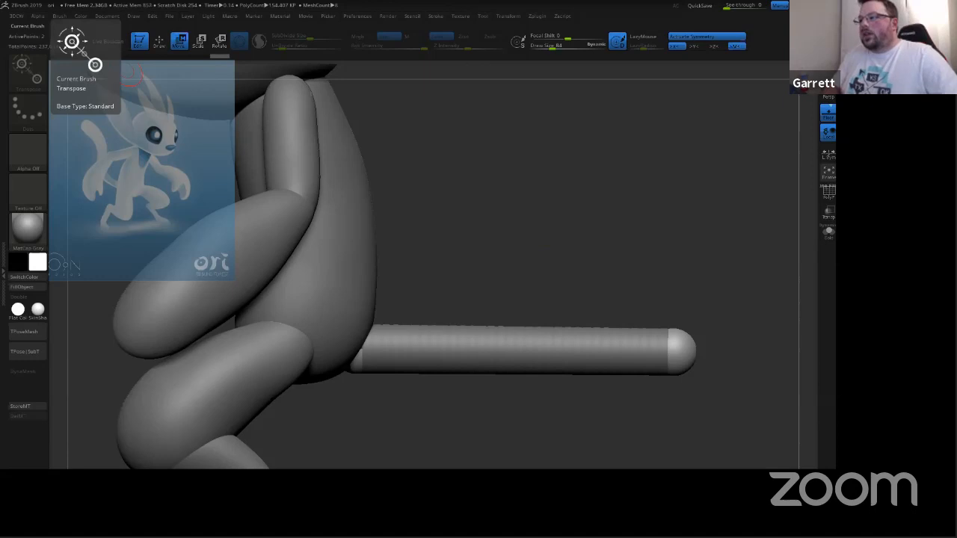
Step: Scale the tail's tip ZSphere up slightly and its root ZSphere down, and return to Draw mode
{"action": "key", "text": "e"}
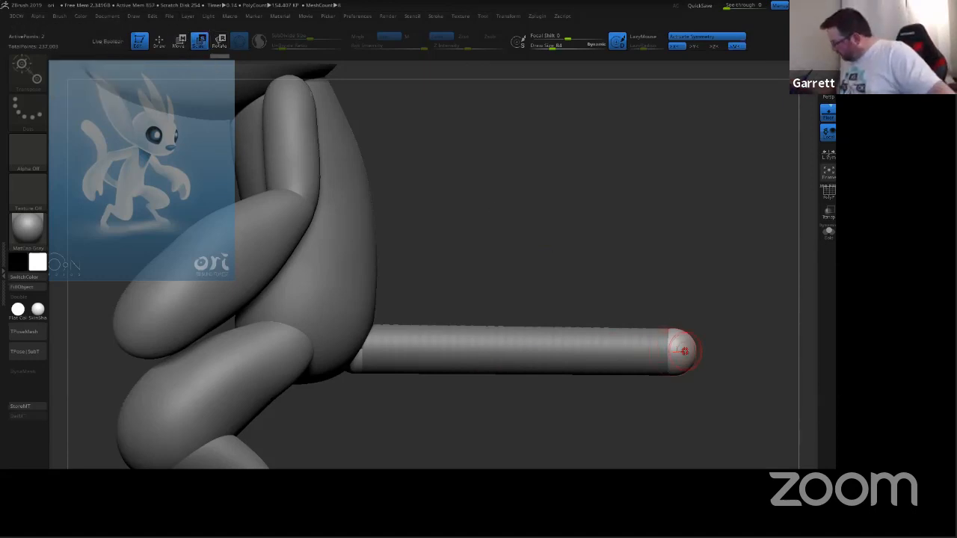
{"action": "left_click_drag", "start_coordinate": [684, 351], "coordinate": [705, 399]}
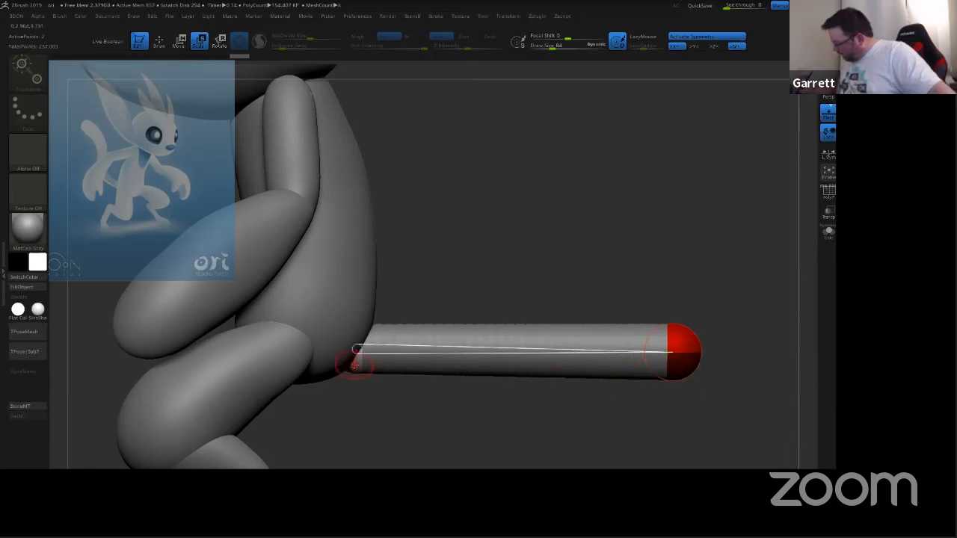
{"action": "left_click_drag", "start_coordinate": [355, 365], "coordinate": [351, 344]}
{"action": "left_click_drag", "start_coordinate": [686, 350], "coordinate": [688, 340]}
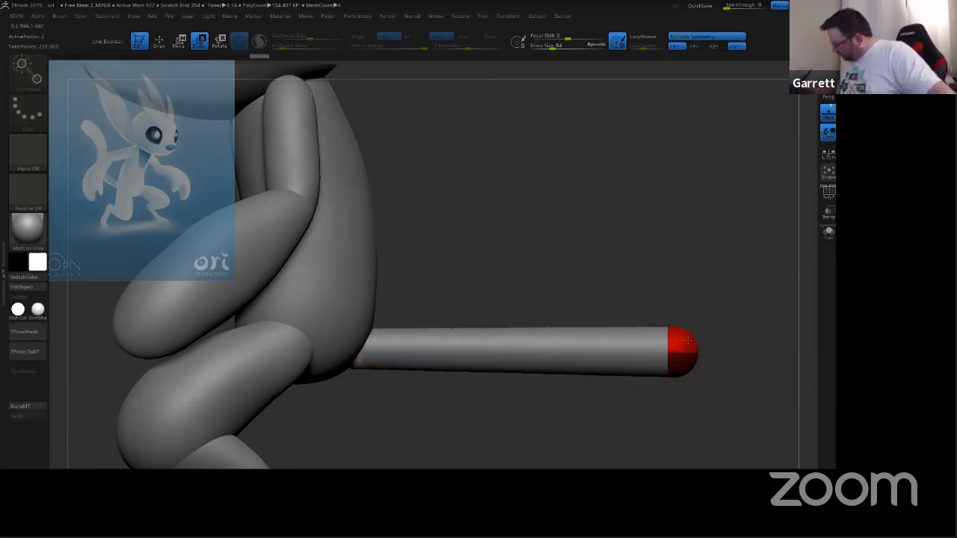
{"action": "key", "text": "q"}
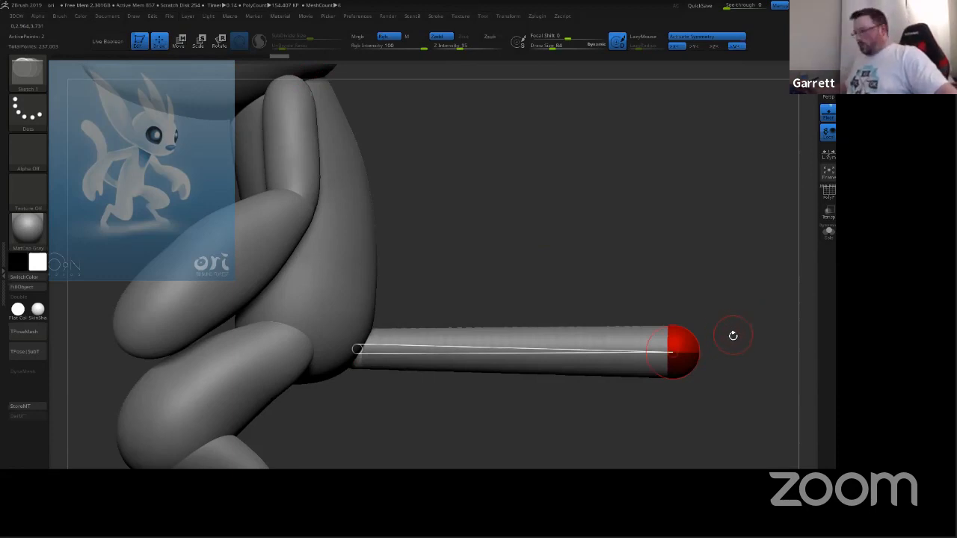
Step: Insert two joint ZSpheres along the tail, dividing it into three roughly equal segments
{"action": "key", "text": "a"}
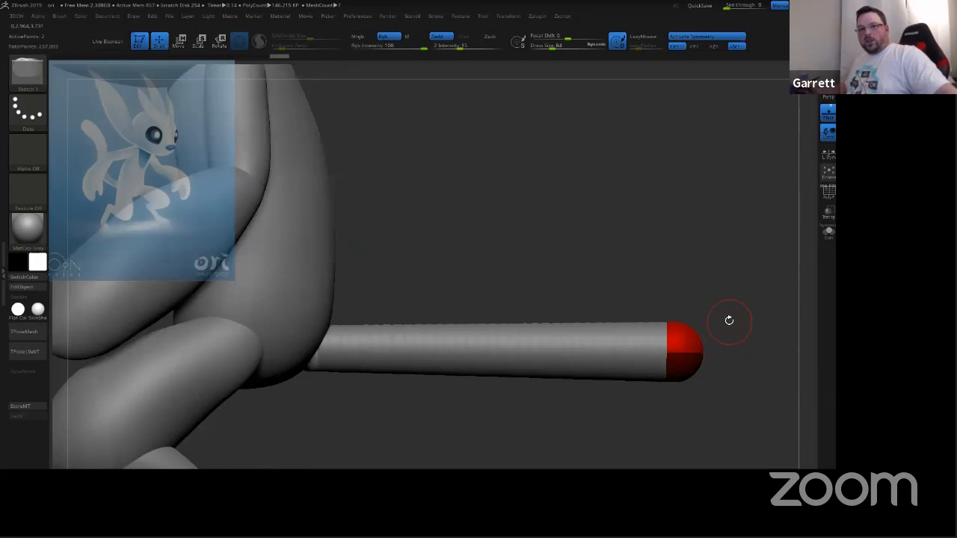
{"action": "left_click_drag", "start_coordinate": [672, 350], "coordinate": [550, 346]}
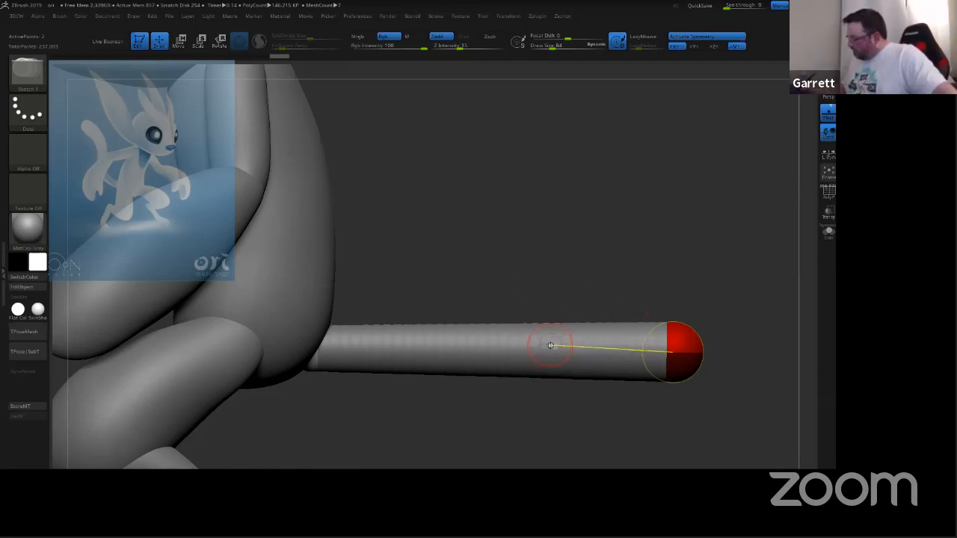
{"action": "left_click", "coordinate": [555, 350]}
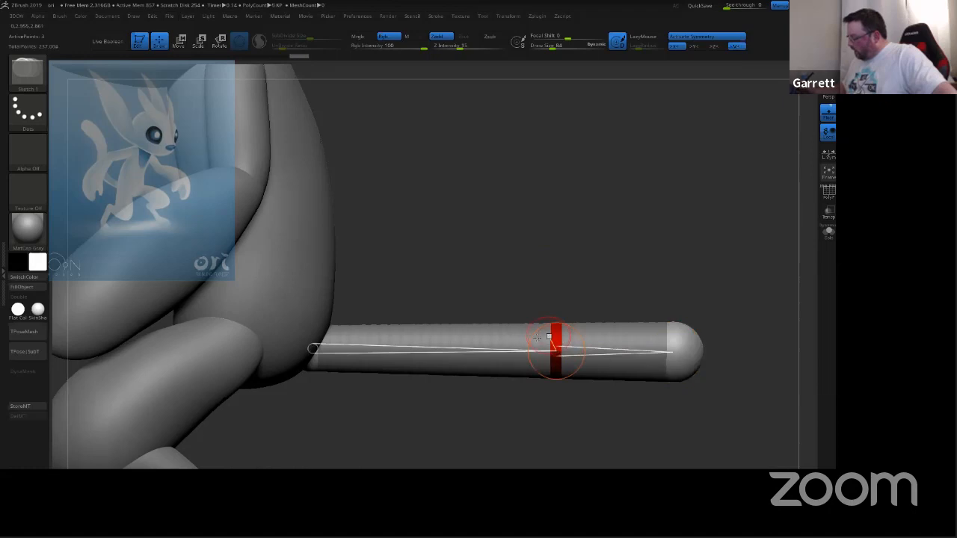
{"action": "left_click", "coordinate": [434, 348]}
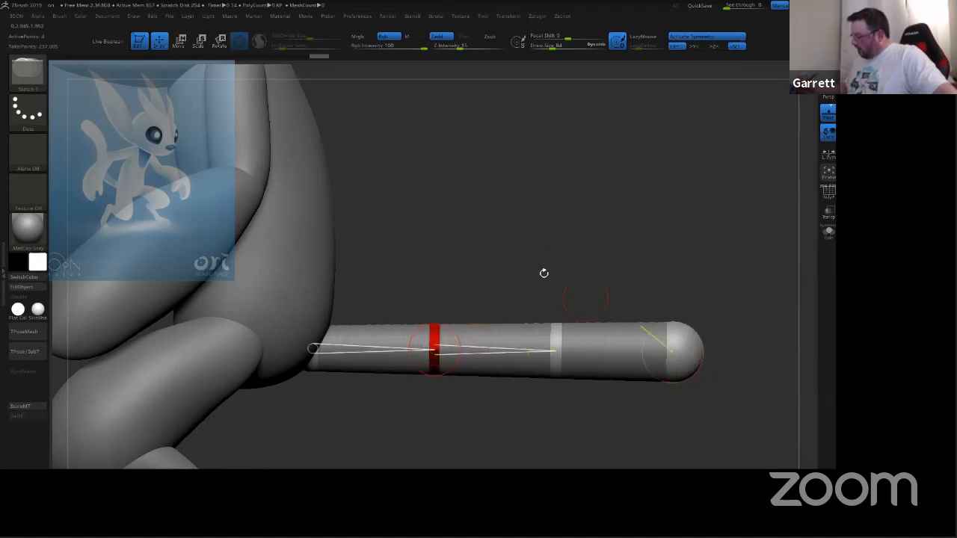
Step: Move the tail's two middle joints and tip ZSphere so the tail bends upward away from the hips
{"action": "key", "text": "w"}
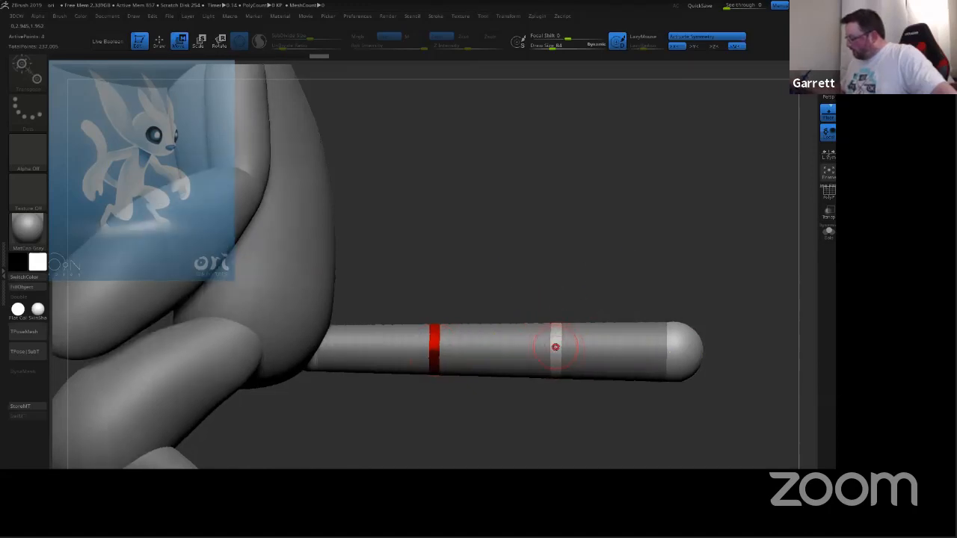
{"action": "left_click_drag", "start_coordinate": [555, 347], "coordinate": [542, 213]}
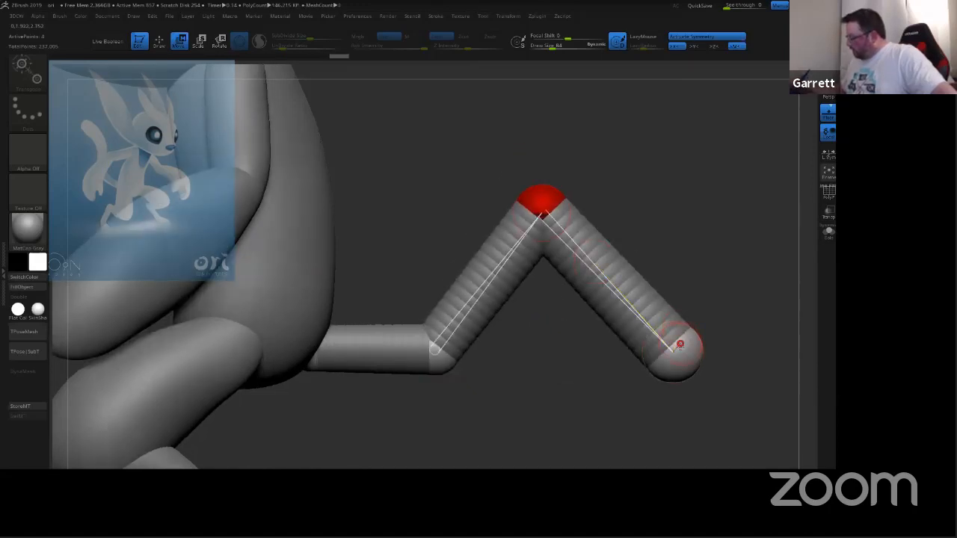
{"action": "left_click_drag", "start_coordinate": [680, 345], "coordinate": [649, 168]}
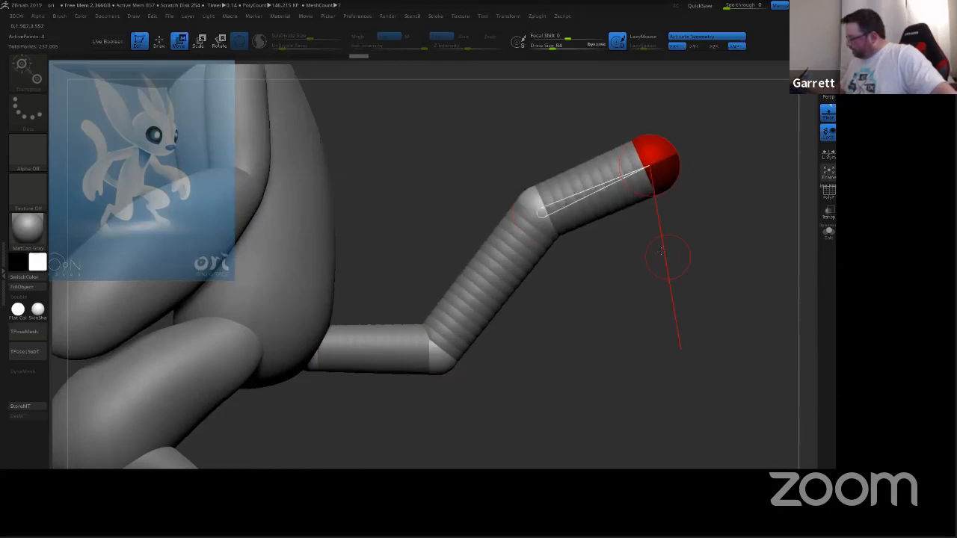
{"action": "left_click_drag", "start_coordinate": [445, 346], "coordinate": [417, 331]}
{"action": "left_click_drag", "start_coordinate": [543, 214], "coordinate": [516, 213]}
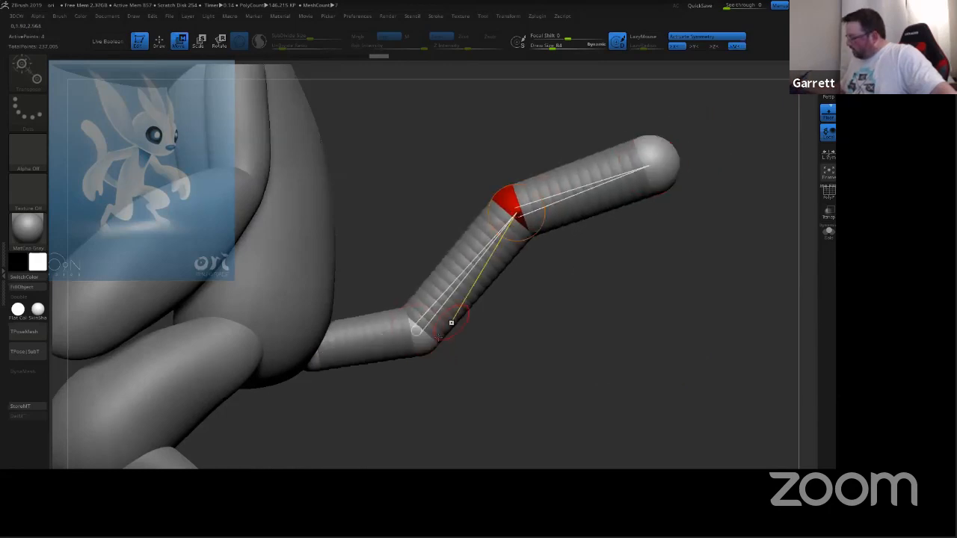
{"action": "left_click_drag", "start_coordinate": [423, 343], "coordinate": [420, 346]}
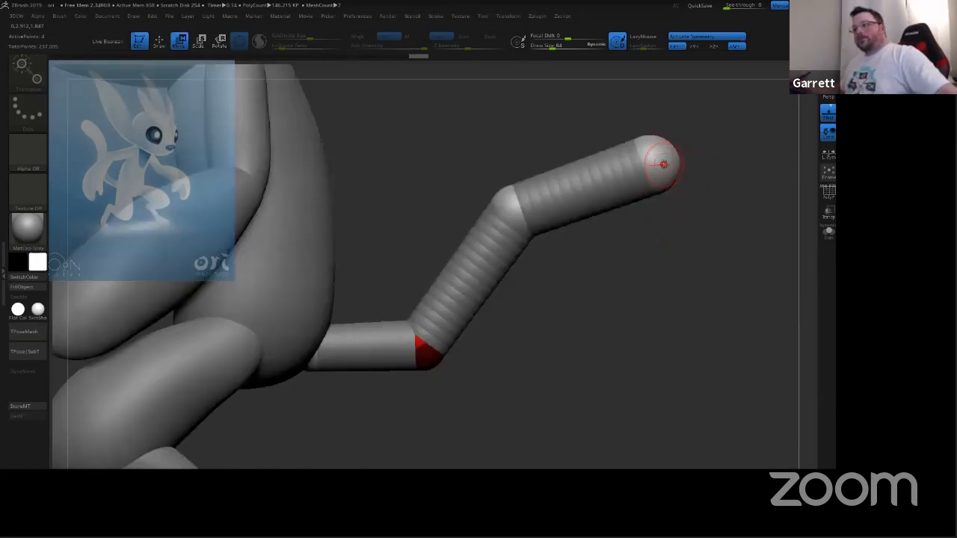
{"action": "left_click_drag", "start_coordinate": [657, 159], "coordinate": [628, 150]}
Step: Undo the stray edit on the tail and insert a new ZSphere midway along each of its three segments
{"action": "right_click_drag", "start_coordinate": [652, 318], "coordinate": [613, 318], "text": "ctrl"}
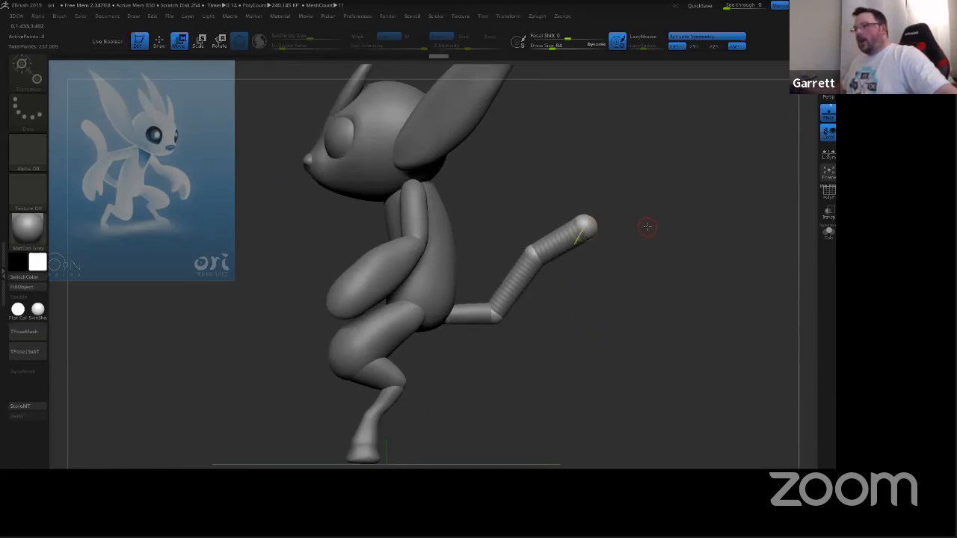
{"action": "right_click_drag", "start_coordinate": [600, 261], "coordinate": [603, 248], "text": "ctrl"}
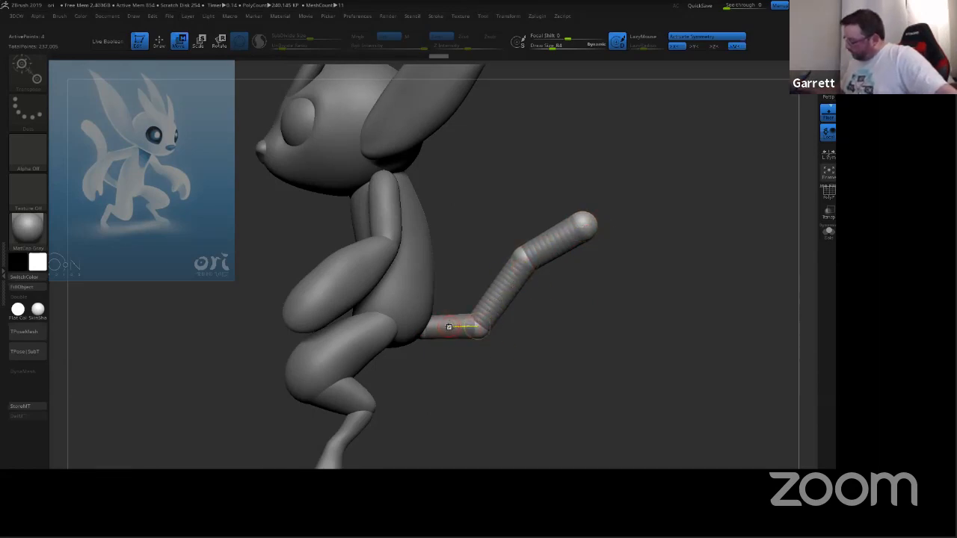
{"action": "left_click", "coordinate": [511, 284]}
{"action": "key", "text": "ctrl+z"}
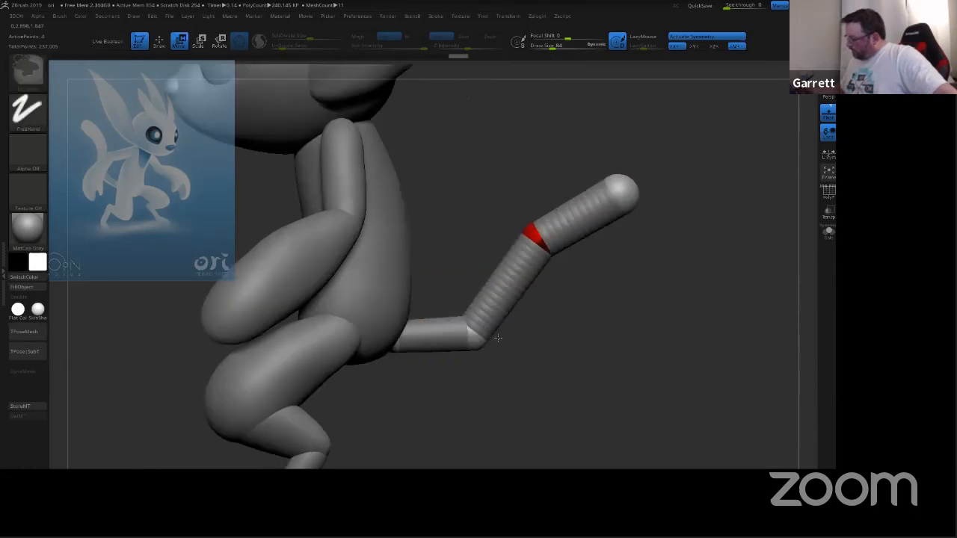
{"action": "left_click", "coordinate": [159, 41]}
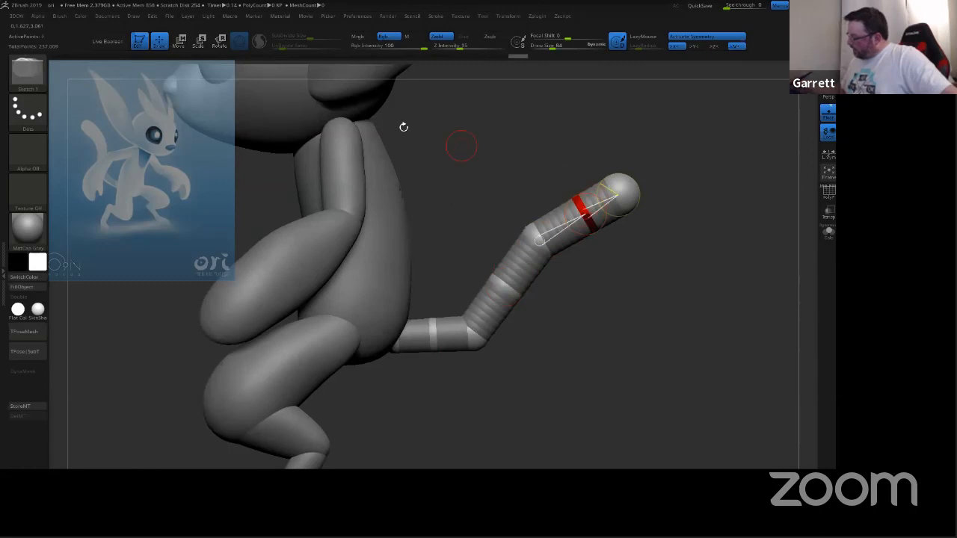
Step: Move the three new tail joints outward from their segments to round the tail into a smoother S-curve
{"action": "left_click", "coordinate": [180, 41]}
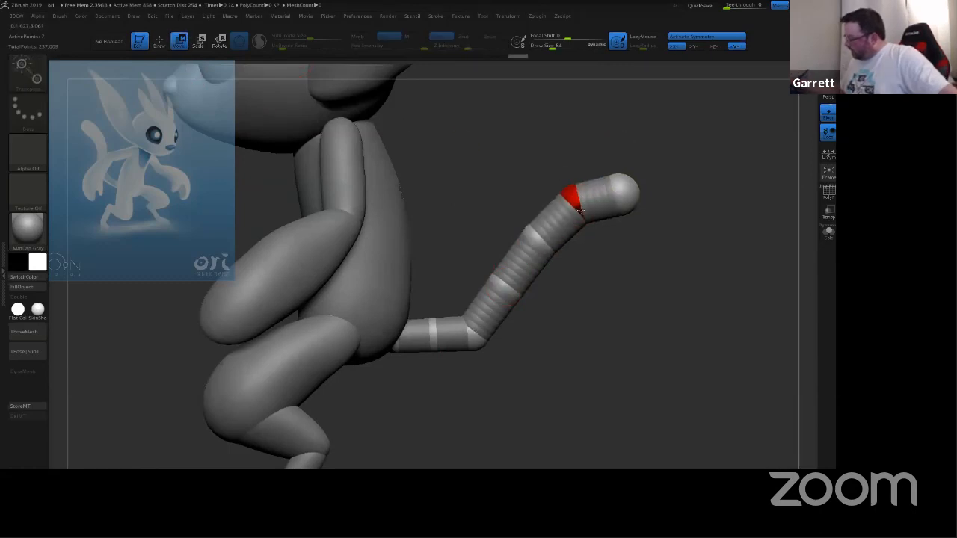
{"action": "left_click_drag", "start_coordinate": [580, 214], "coordinate": [576, 217]}
{"action": "left_click_drag", "start_coordinate": [504, 289], "coordinate": [516, 299]}
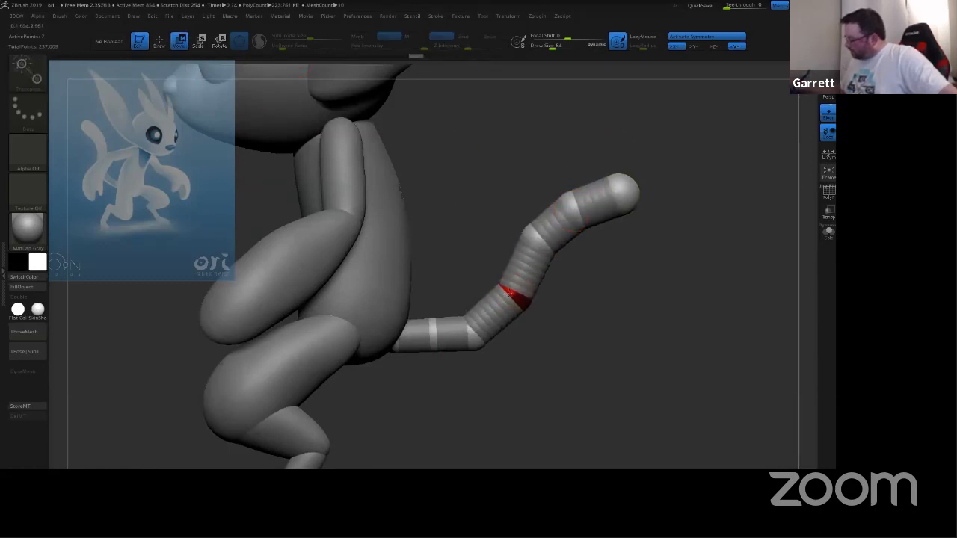
{"action": "left_click_drag", "start_coordinate": [436, 332], "coordinate": [434, 343]}
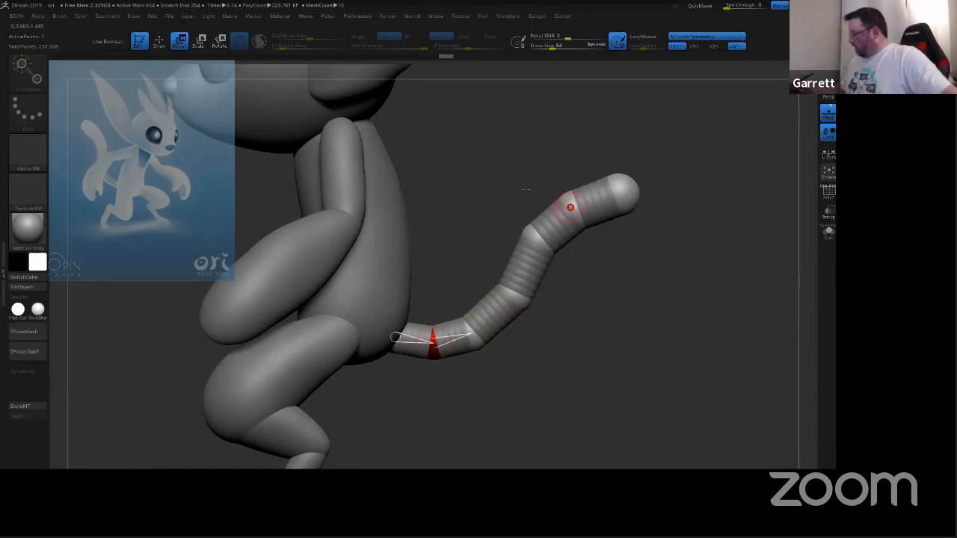
Step: Insert two more ZSpheres in the middle of the tail, one in each neighbouring segment
{"action": "left_click", "coordinate": [161, 43]}
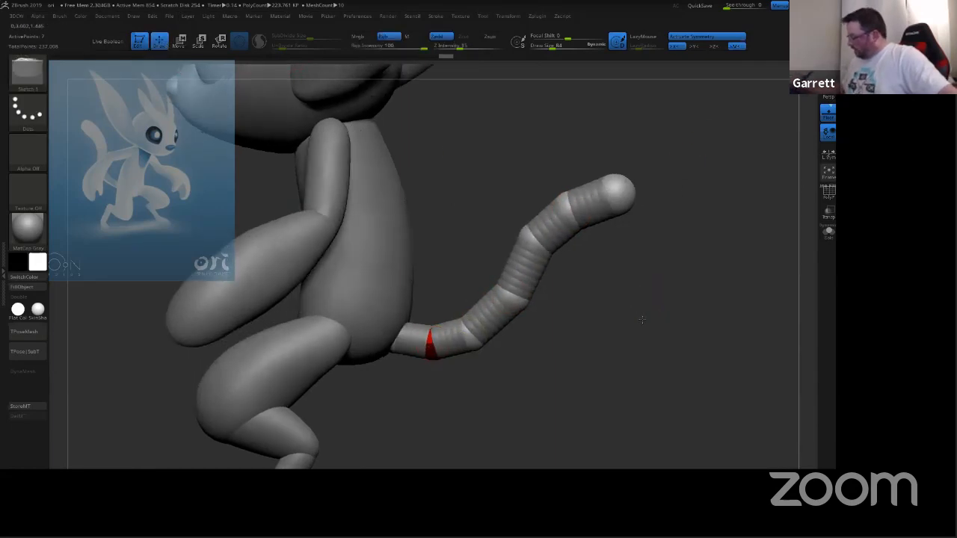
{"action": "left_click", "coordinate": [490, 316]}
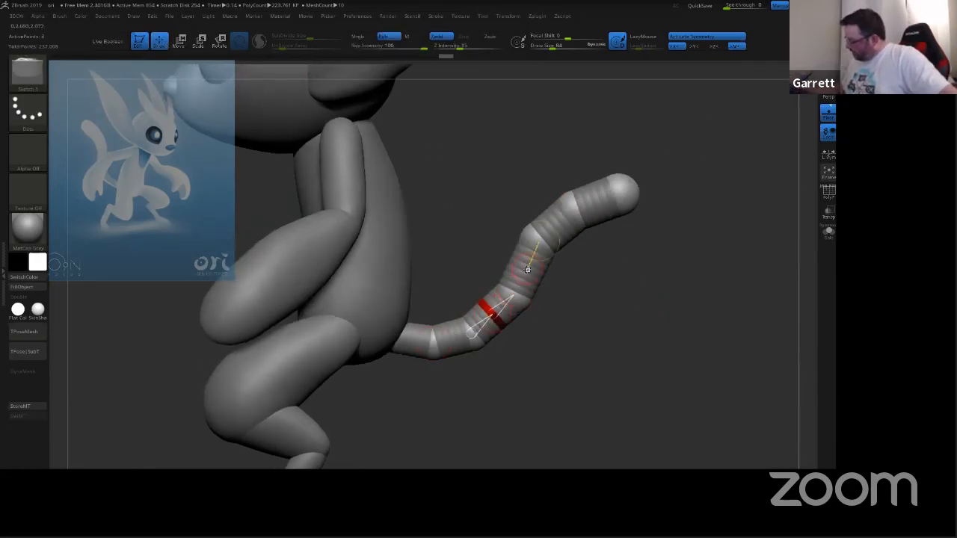
{"action": "left_click", "coordinate": [526, 267]}
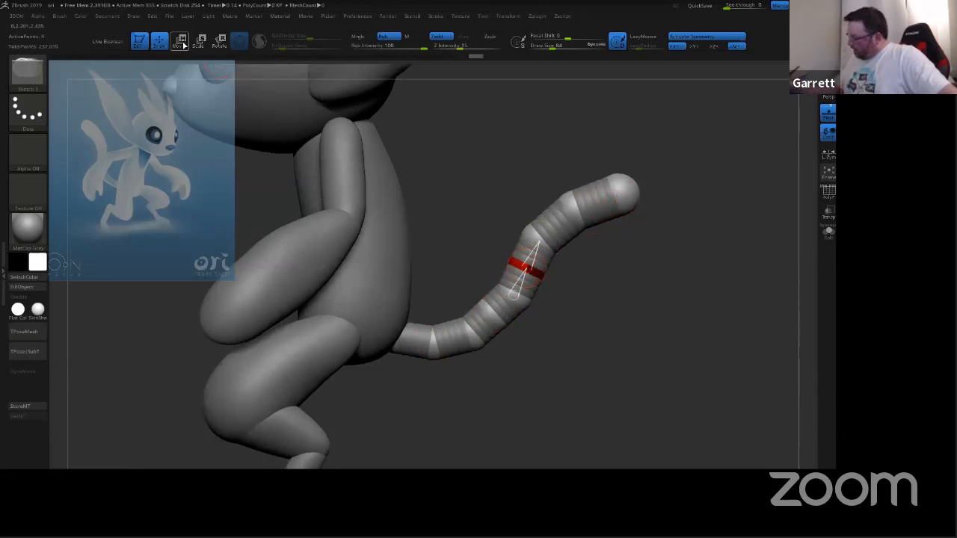
Step: Reposition the middle and upper tail joints to even out their spacing and smooth the upward bend
{"action": "left_click", "coordinate": [180, 41]}
{"action": "left_click_drag", "start_coordinate": [527, 269], "coordinate": [522, 264]}
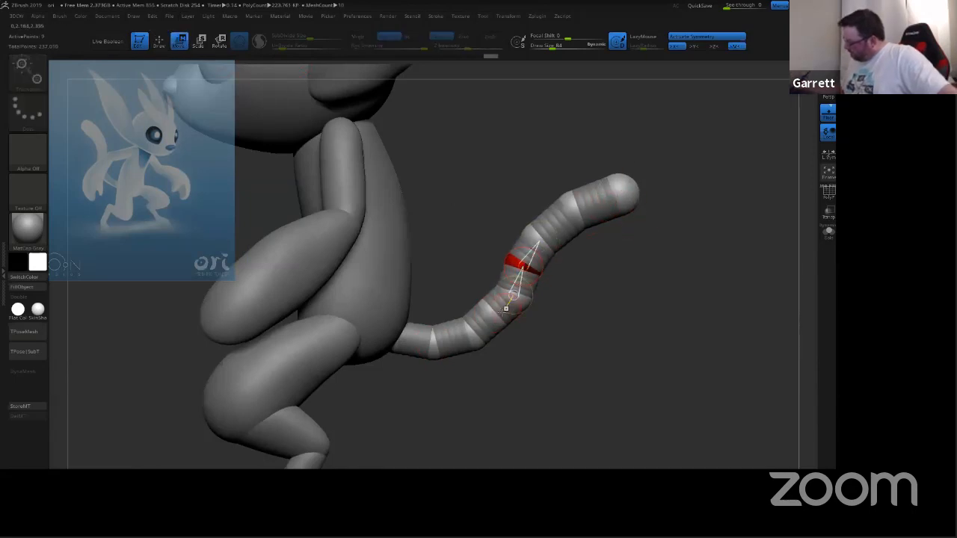
{"action": "left_click_drag", "start_coordinate": [494, 317], "coordinate": [514, 291]}
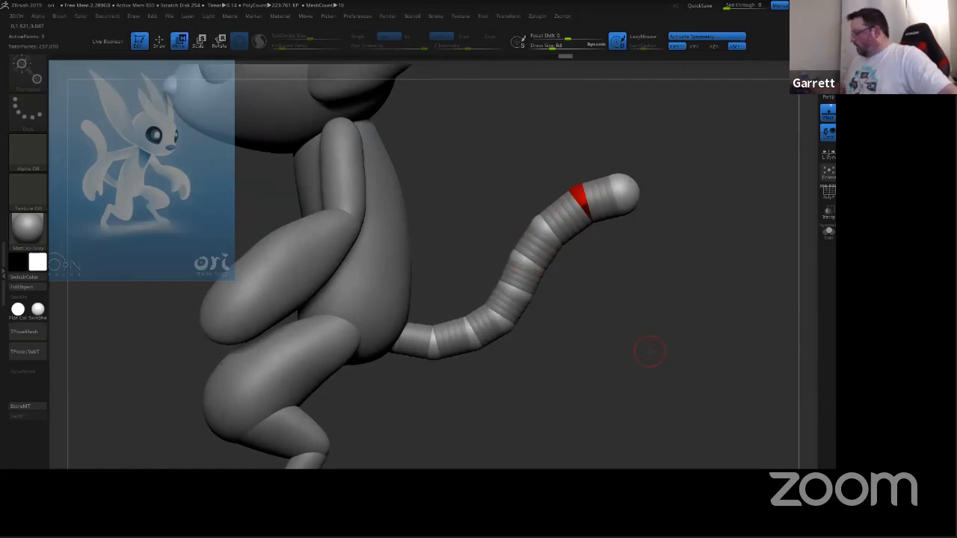
Step: Preview the tail's adaptive skin to check its shape, and return to the ZSphere view in Draw mode
{"action": "mouse_move", "coordinate": [650, 351]}
{"action": "right_mouse_down", "text": "ctrl"}
{"action": "mouse_move", "coordinate": [670, 284]}
{"action": "mouse_move", "coordinate": [578, 317]}
{"action": "mouse_move", "coordinate": [583, 343]}
{"action": "mouse_move", "coordinate": [561, 345]}
{"action": "right_mouse_up", "text": "ctrl"}
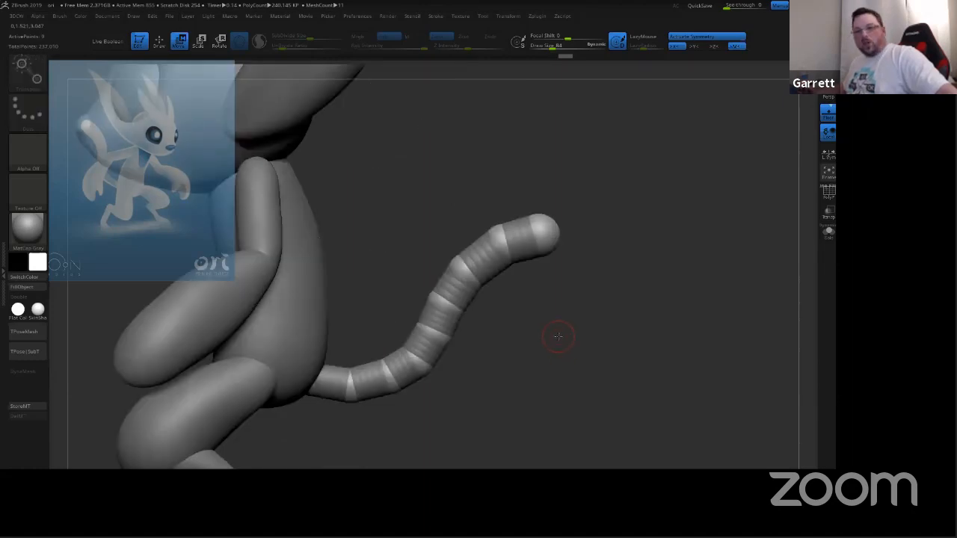
{"action": "key", "text": "a"}
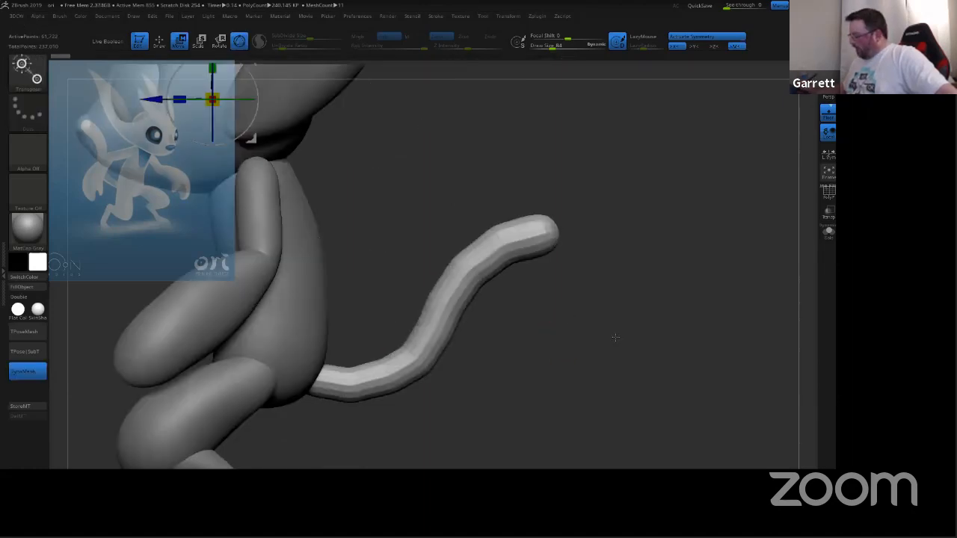
{"action": "mouse_move", "coordinate": [625, 337]}
{"action": "right_mouse_down"}
{"action": "mouse_move", "coordinate": [593, 350]}
{"action": "mouse_move", "coordinate": [593, 327]}
{"action": "mouse_move", "coordinate": [613, 332]}
{"action": "right_mouse_up"}
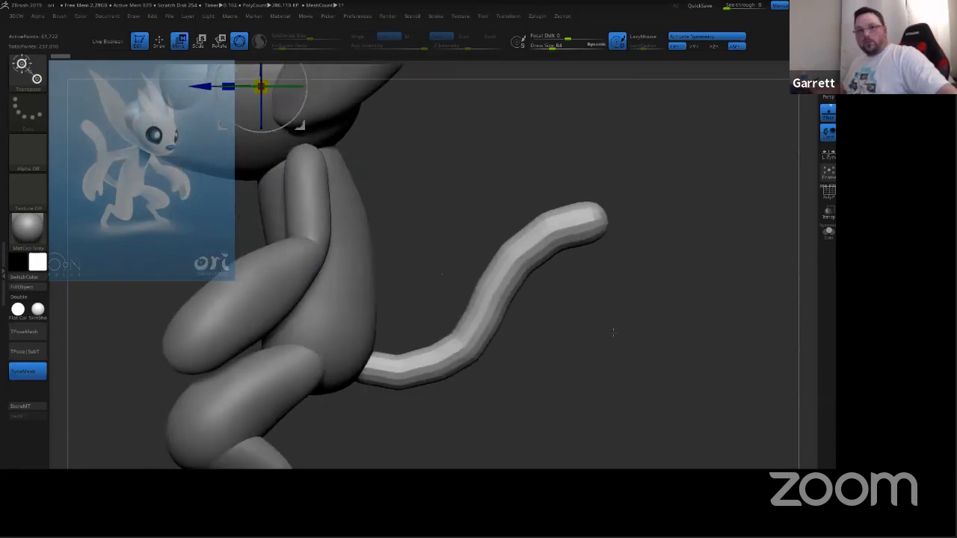
{"action": "key", "text": "a"}
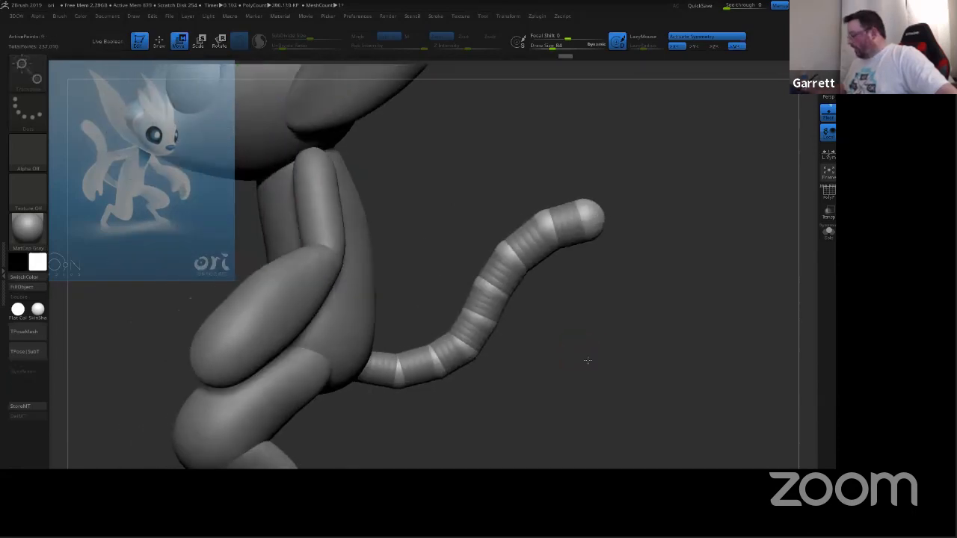
{"action": "mouse_move", "coordinate": [582, 344]}
{"action": "right_mouse_down"}
{"action": "mouse_move", "coordinate": [608, 342]}
{"action": "mouse_move", "coordinate": [620, 321]}
{"action": "mouse_move", "coordinate": [647, 312]}
{"action": "right_mouse_up"}
{"action": "key", "text": "q"}
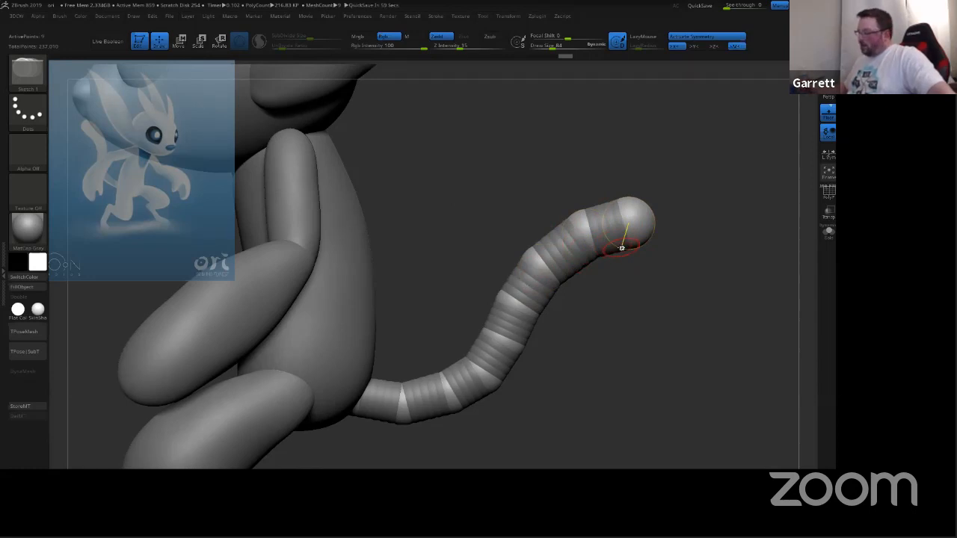
{"action": "key", "text": "a"}
{"action": "key", "text": "a"}
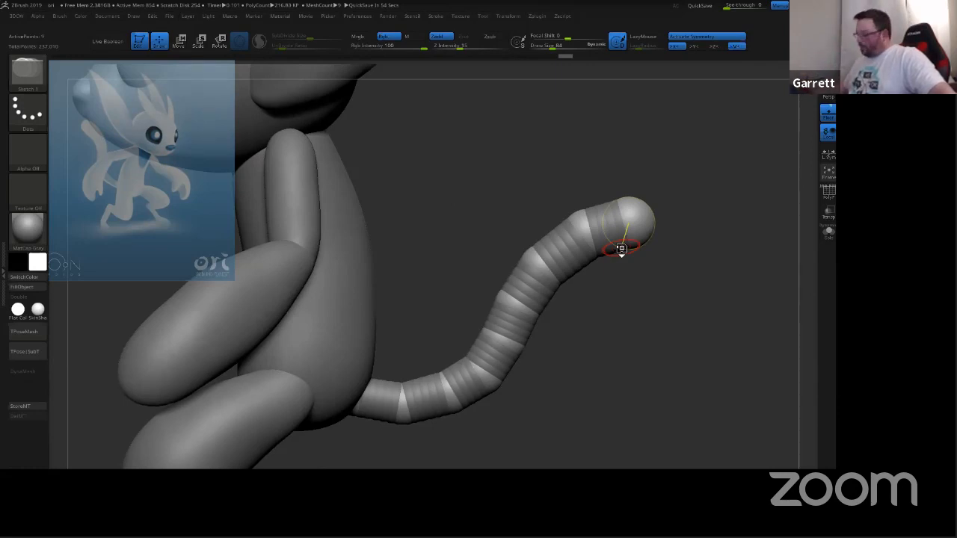
{"action": "mouse_move", "coordinate": [676, 292]}
{"action": "left_mouse_down"}
{"action": "mouse_move", "coordinate": [665, 299]}
{"action": "mouse_move", "coordinate": [695, 293]}
{"action": "left_mouse_up"}
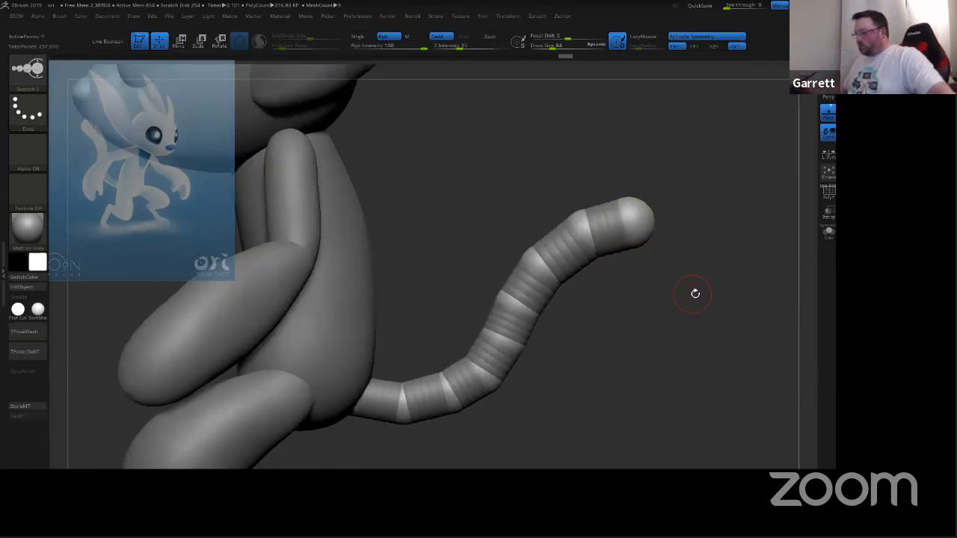
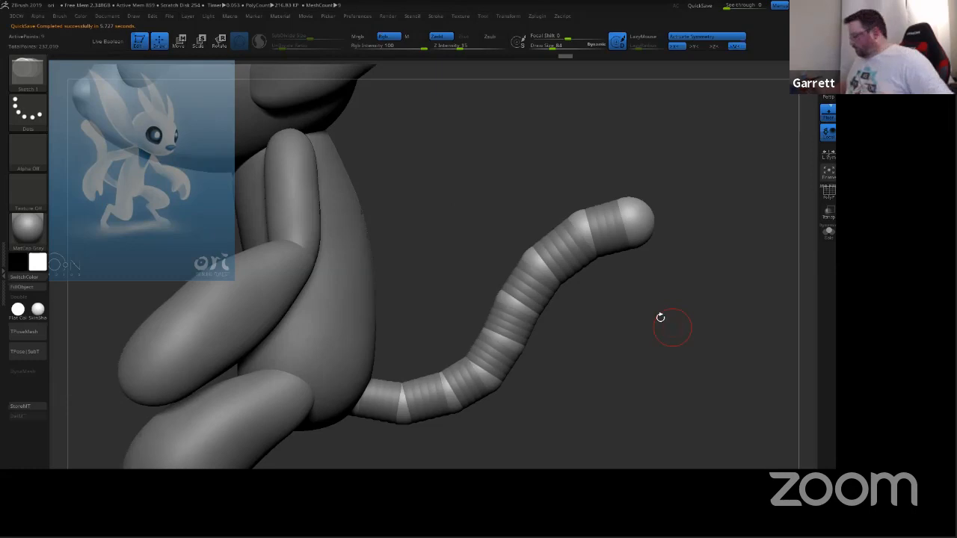
{"action": "left_click_drag", "start_coordinate": [644, 360], "coordinate": [575, 361]}
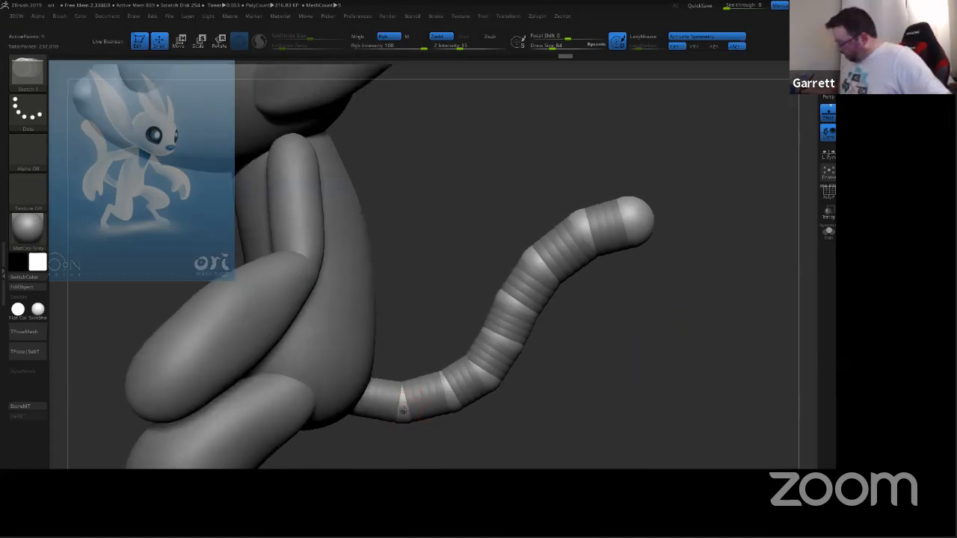
Step: Move the joint nearest the hips slightly outward along the tail and insert a ZSphere between it and the root
{"action": "key", "text": "w"}
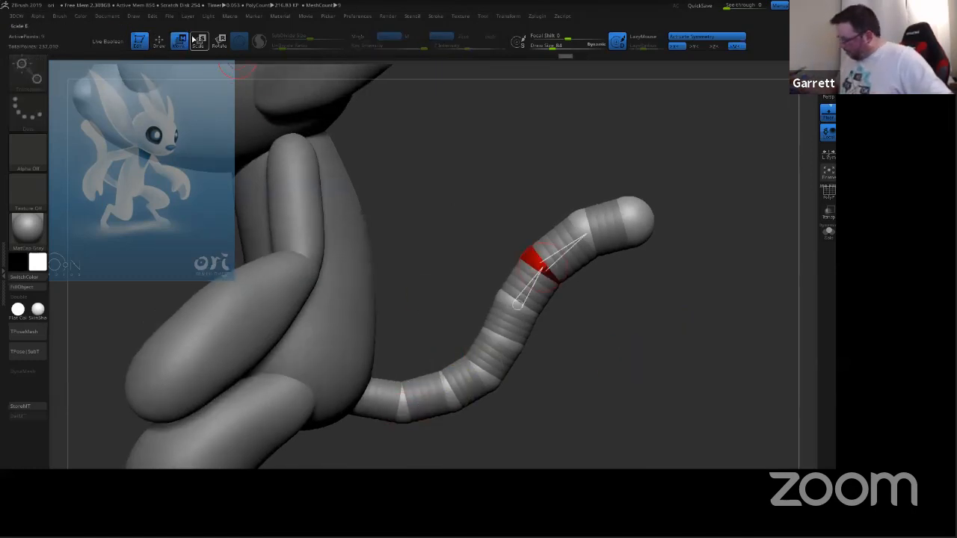
{"action": "left_click_drag", "start_coordinate": [467, 425], "coordinate": [416, 402]}
{"action": "left_click", "coordinate": [159, 40]}
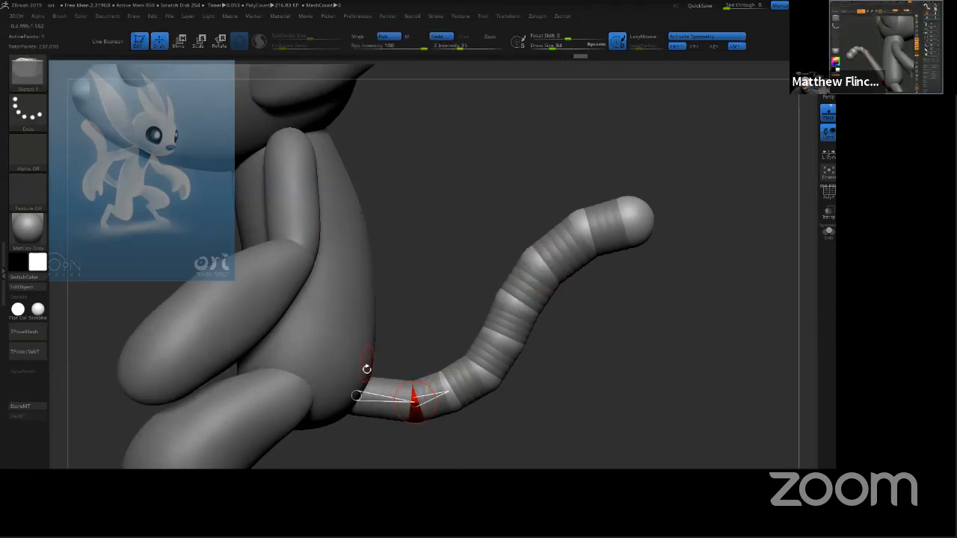
{"action": "left_click", "coordinate": [386, 396]}
Step: Lower the new joint near the hips and nudge the middle and upper tail joints to smooth the curve
{"action": "left_click", "coordinate": [179, 40]}
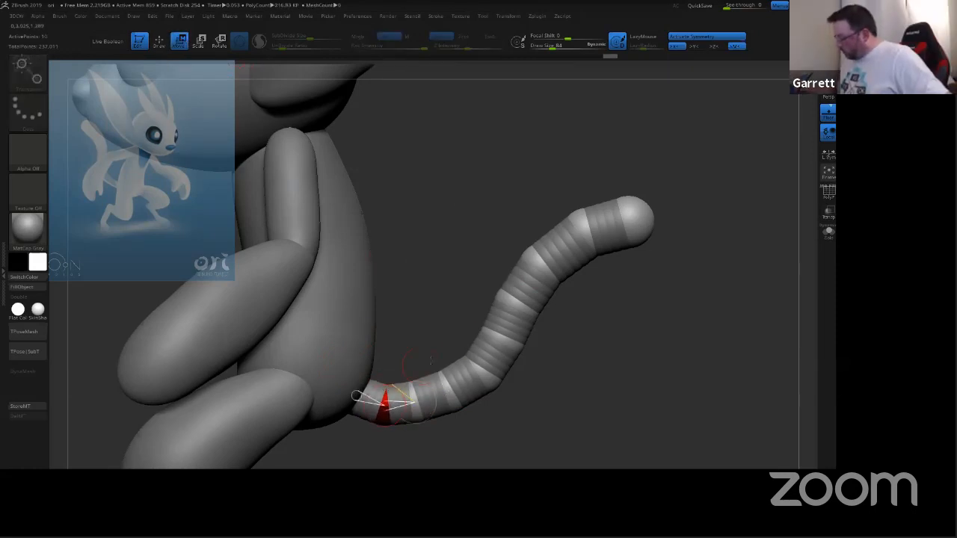
{"action": "mouse_move", "coordinate": [609, 375]}
{"action": "left_mouse_down"}
{"action": "mouse_move", "coordinate": [604, 384]}
{"action": "mouse_move", "coordinate": [620, 363]}
{"action": "left_mouse_up"}
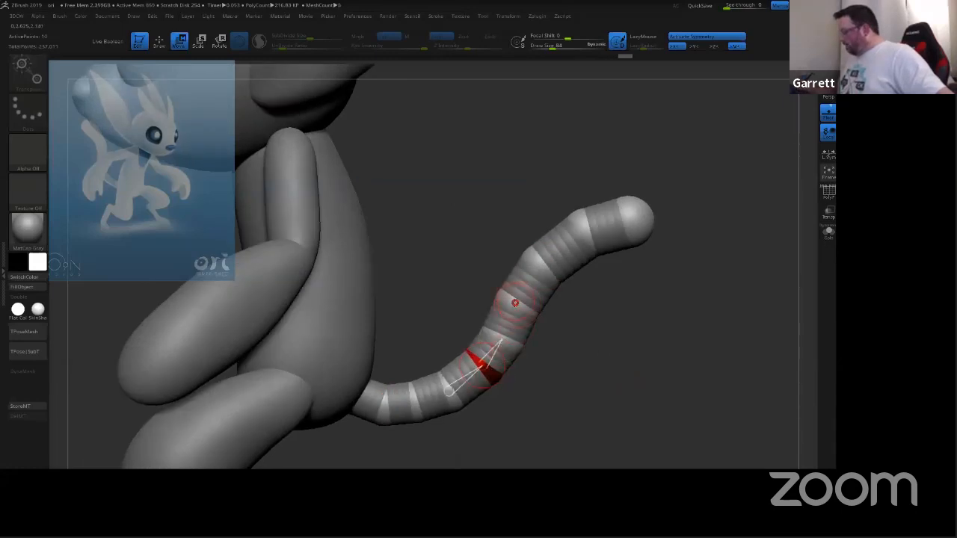
{"action": "left_click_drag", "start_coordinate": [503, 336], "coordinate": [591, 226]}
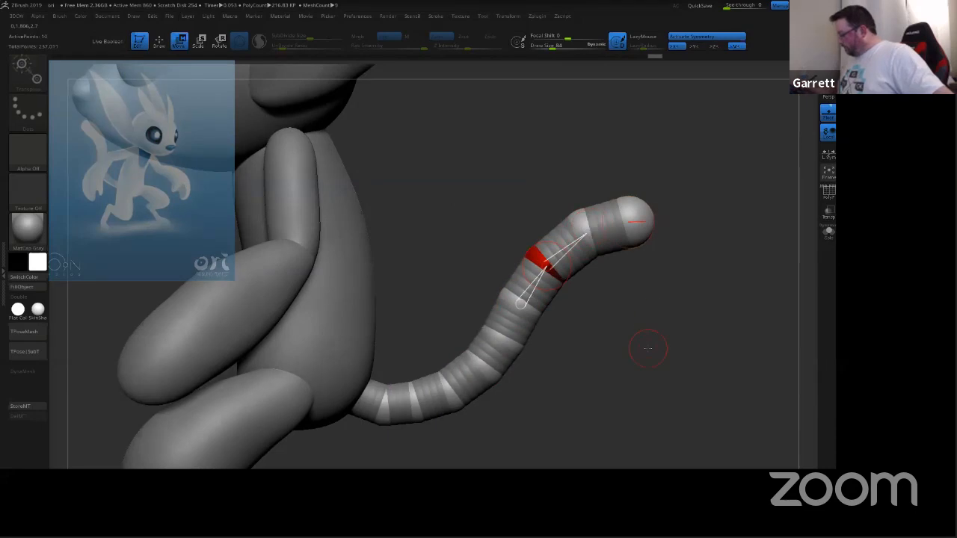
Step: Compare the tail's adaptive skin preview with its ZSphere chain against the whole figure's proportions
{"action": "right_click_drag", "start_coordinate": [633, 365], "coordinate": [611, 346], "text": "ctrl"}
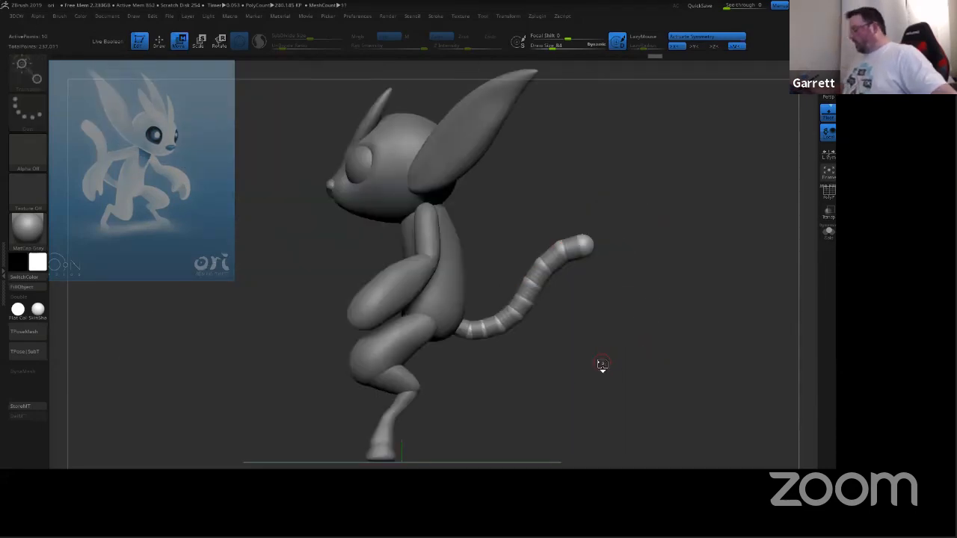
{"action": "key", "text": "a"}
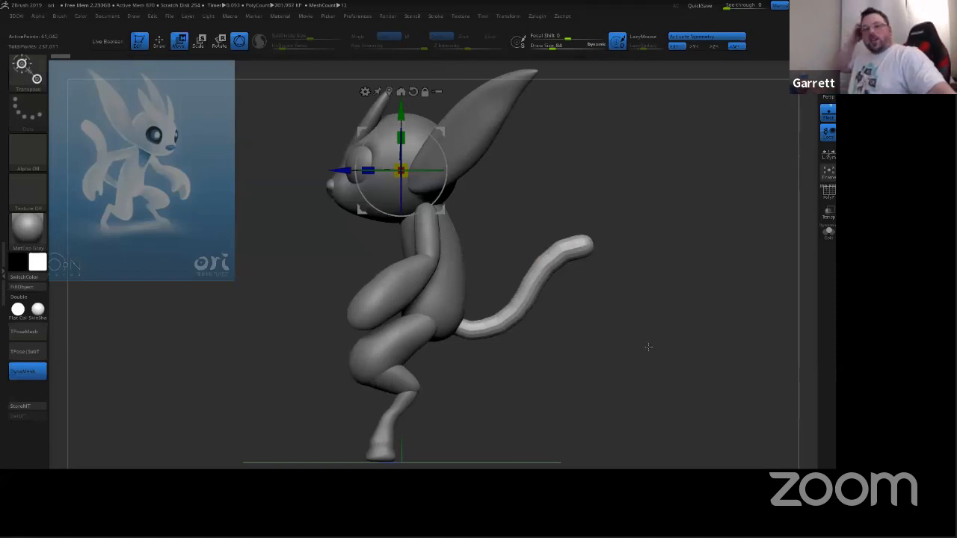
{"action": "key", "text": "a"}
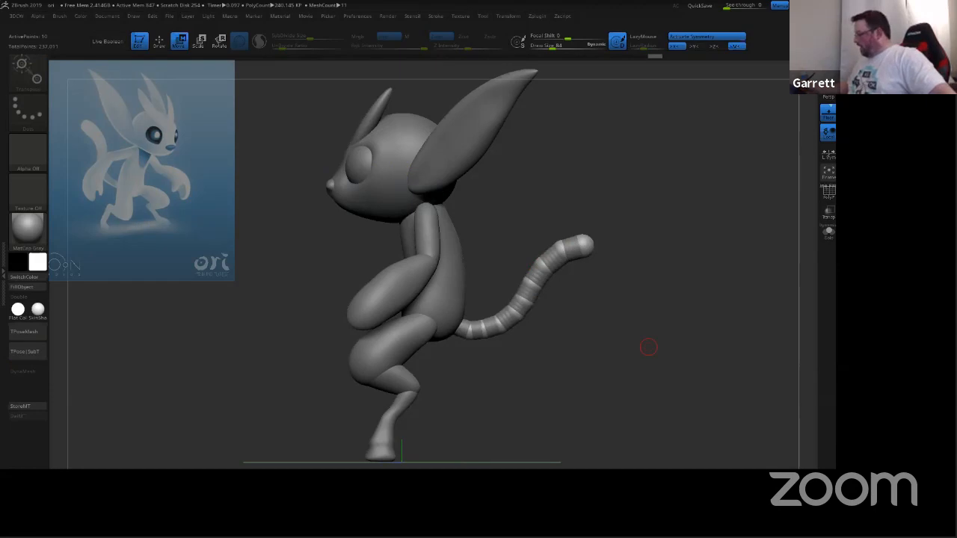
{"action": "key", "text": "a"}
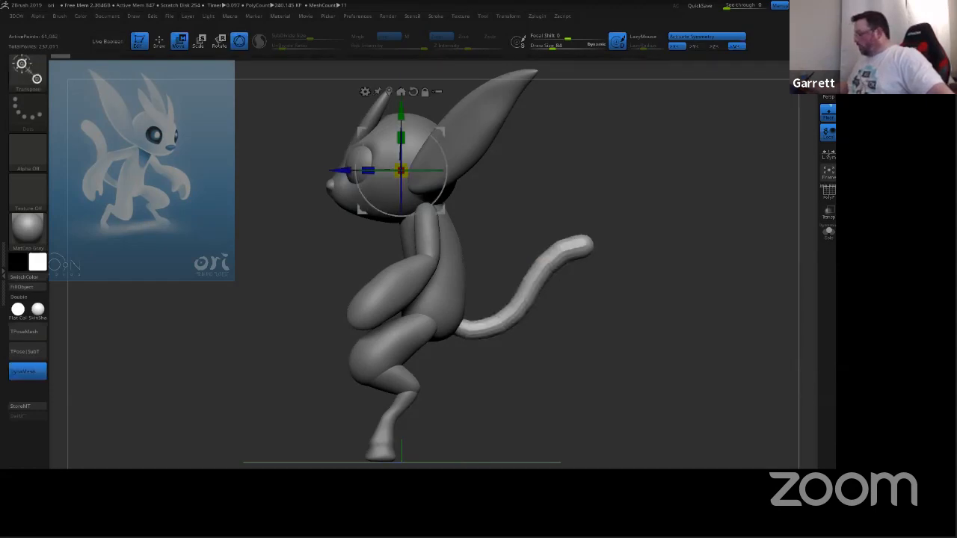
{"action": "key", "text": "a"}
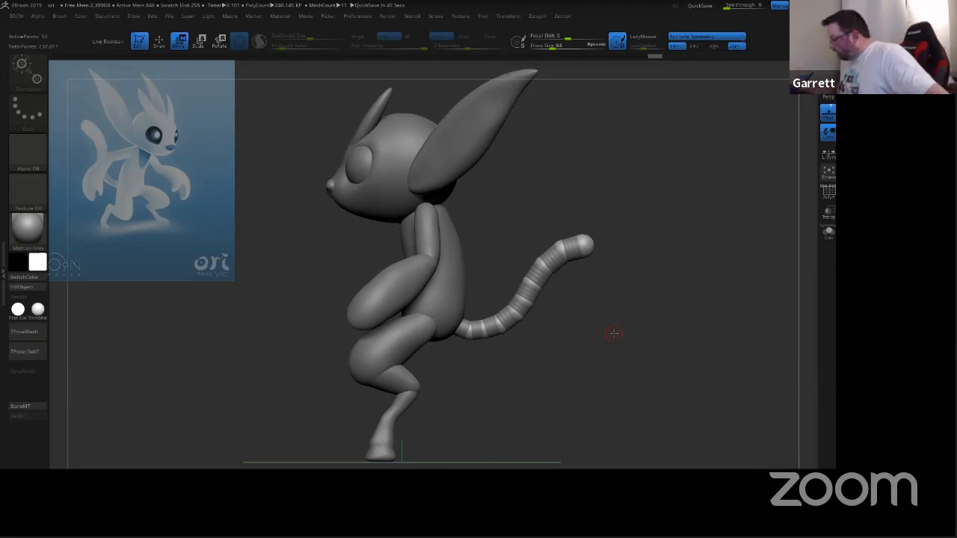
{"action": "left_click_drag", "start_coordinate": [613, 333], "coordinate": [777, 230]}
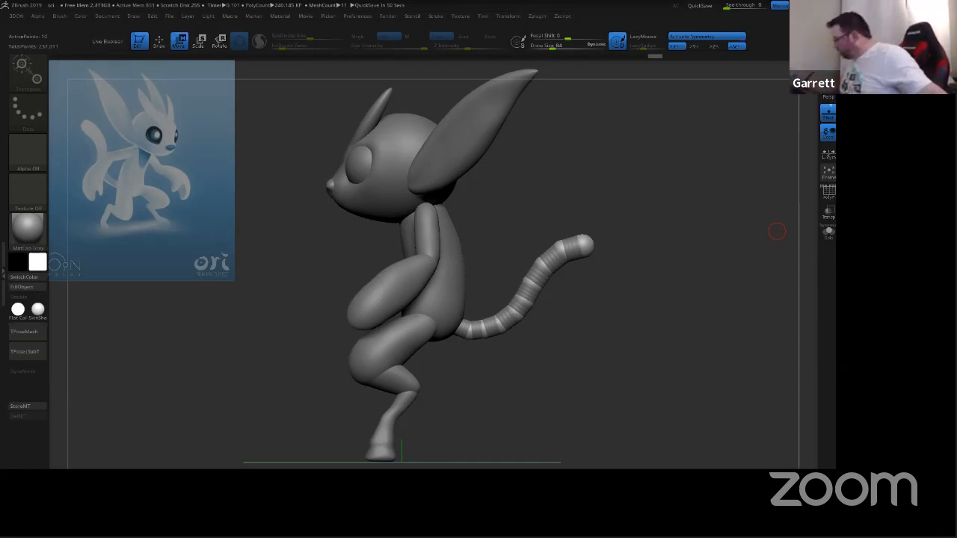
{"action": "left_click_drag", "start_coordinate": [656, 359], "coordinate": [678, 302]}
{"action": "left_click_drag", "start_coordinate": [631, 338], "coordinate": [649, 347]}
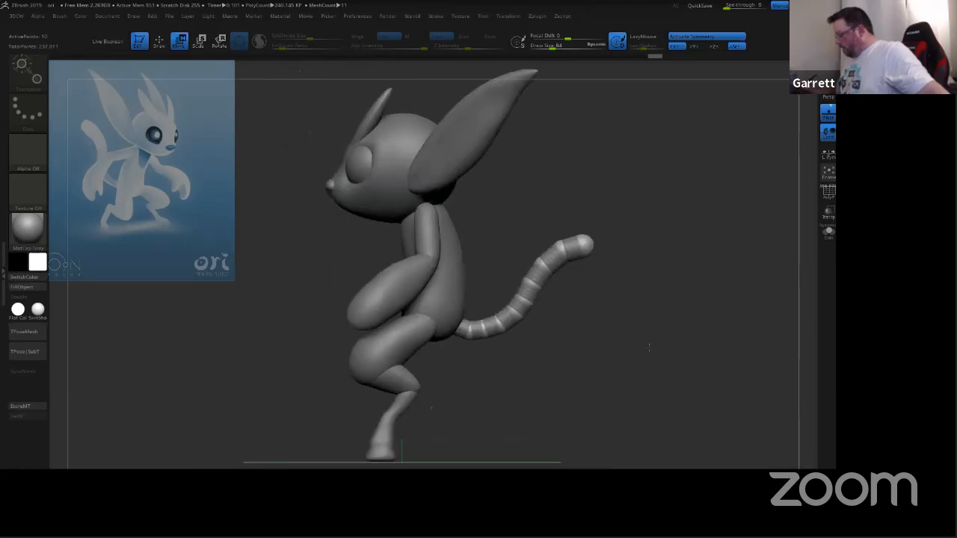
Step: Make the lower leg and foot piece the active subtool
{"action": "left_click", "coordinate": [402, 380], "text": "alt"}
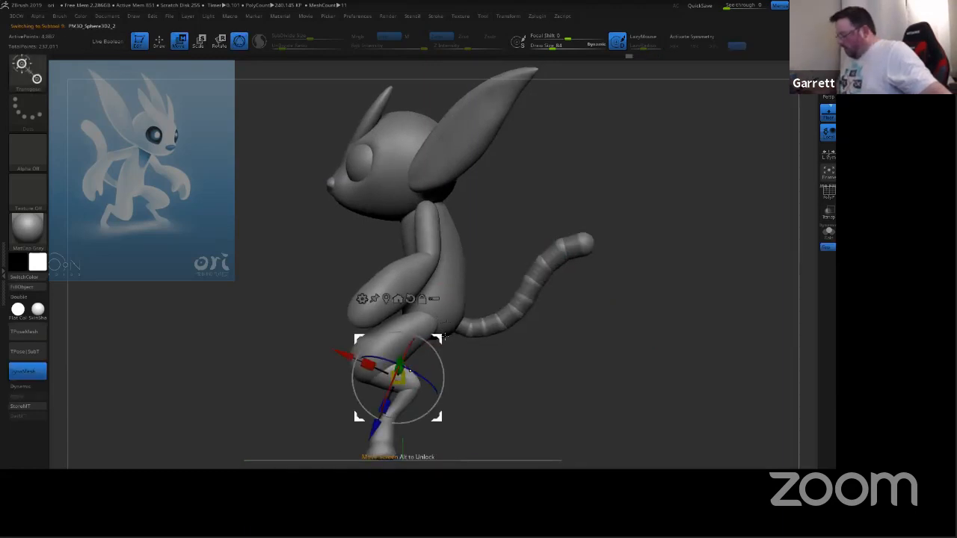
{"action": "right_click_drag", "start_coordinate": [446, 336], "coordinate": [485, 318], "text": "ctrl"}
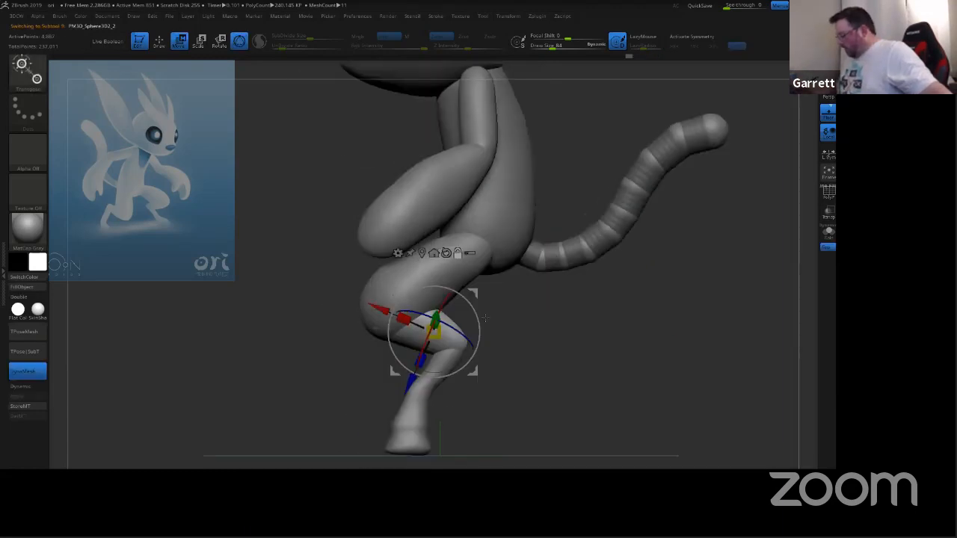
{"action": "left_click", "coordinate": [423, 406], "text": "alt"}
{"action": "right_click_drag", "start_coordinate": [444, 400], "coordinate": [507, 305], "text": "ctrl"}
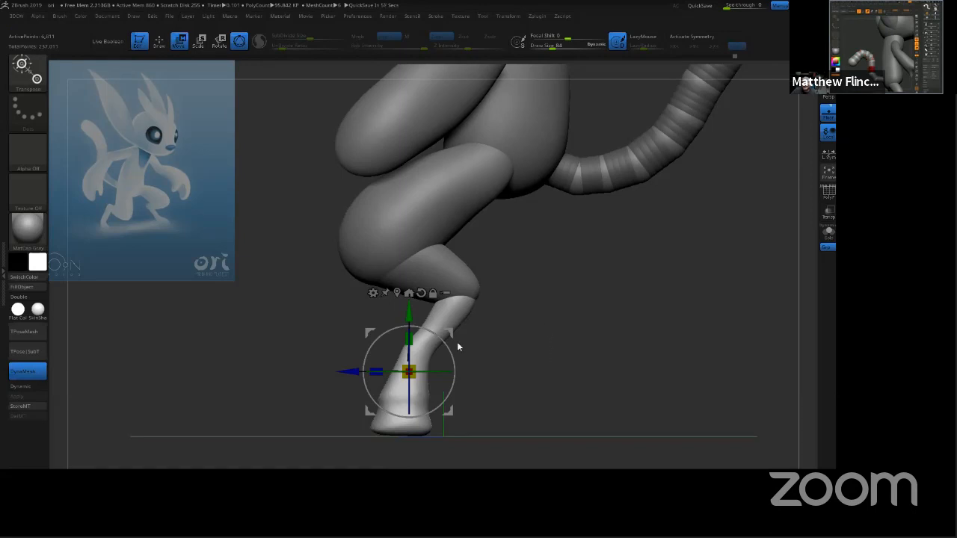
{"action": "left_click_drag", "start_coordinate": [409, 372], "coordinate": [430, 358]}
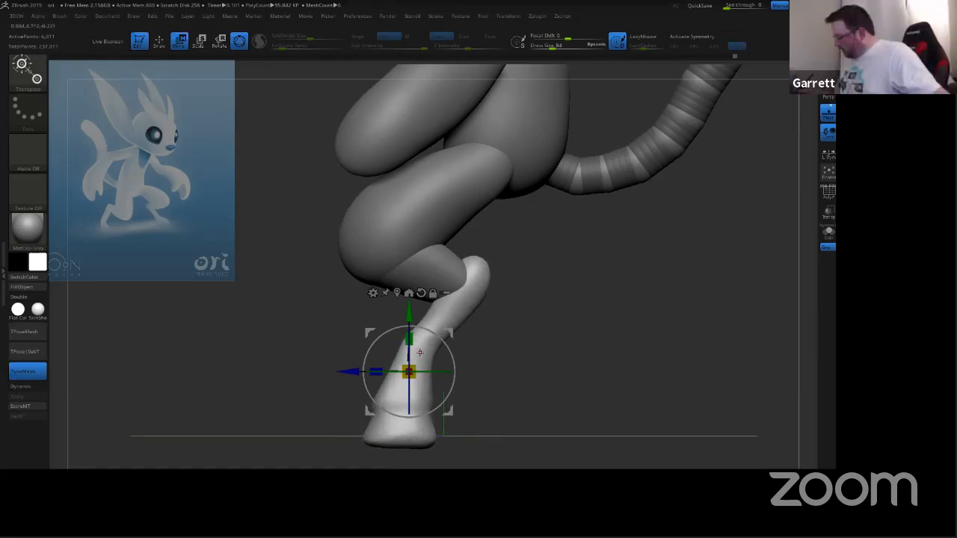
{"action": "left_click_drag", "start_coordinate": [522, 327], "coordinate": [573, 268]}
{"action": "key", "text": "ctrl+z"}
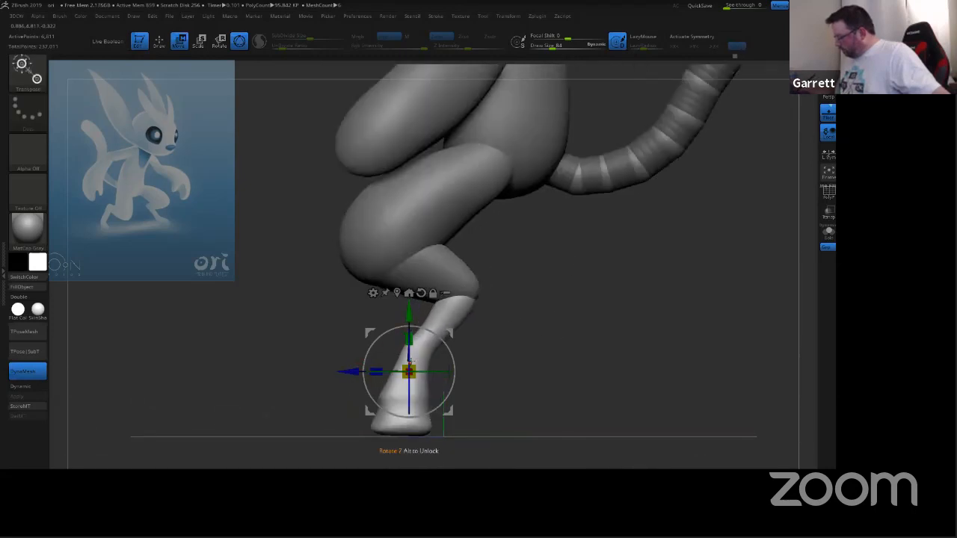
Step: Scale the lower leg and foot piece up very slightly and nudge it forward
{"action": "left_click_drag", "start_coordinate": [409, 371], "coordinate": [413, 367]}
{"action": "left_click_drag", "start_coordinate": [452, 331], "coordinate": [447, 331]}
{"action": "left_click_drag", "start_coordinate": [575, 303], "coordinate": [586, 286]}
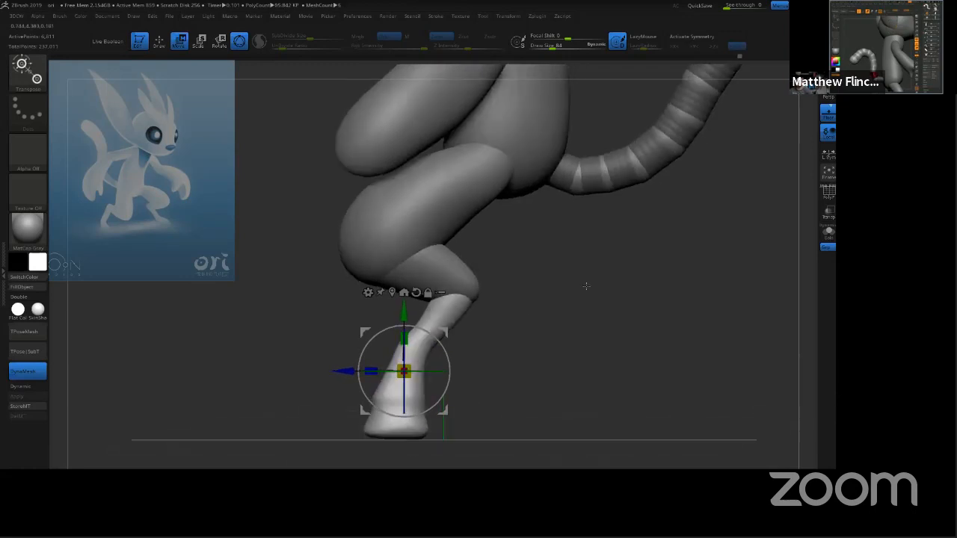
Step: Reselect the ZSphere tail and check its adaptive skin preview against the joint chain, ending in the skin preview
{"action": "left_click_drag", "start_coordinate": [598, 369], "coordinate": [599, 329], "text": "alt"}
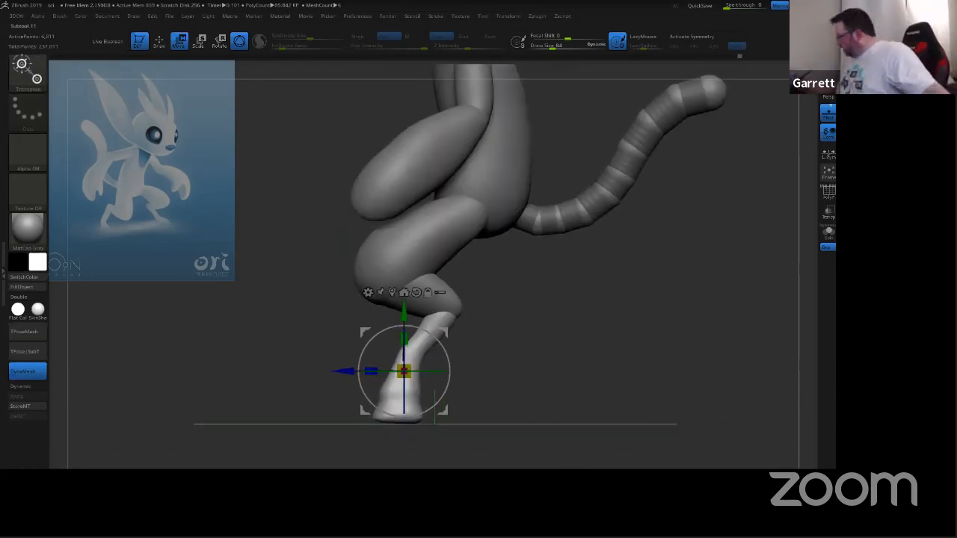
{"action": "left_click", "coordinate": [621, 172], "text": "alt"}
{"action": "left_click_drag", "start_coordinate": [722, 277], "coordinate": [633, 374], "text": "alt"}
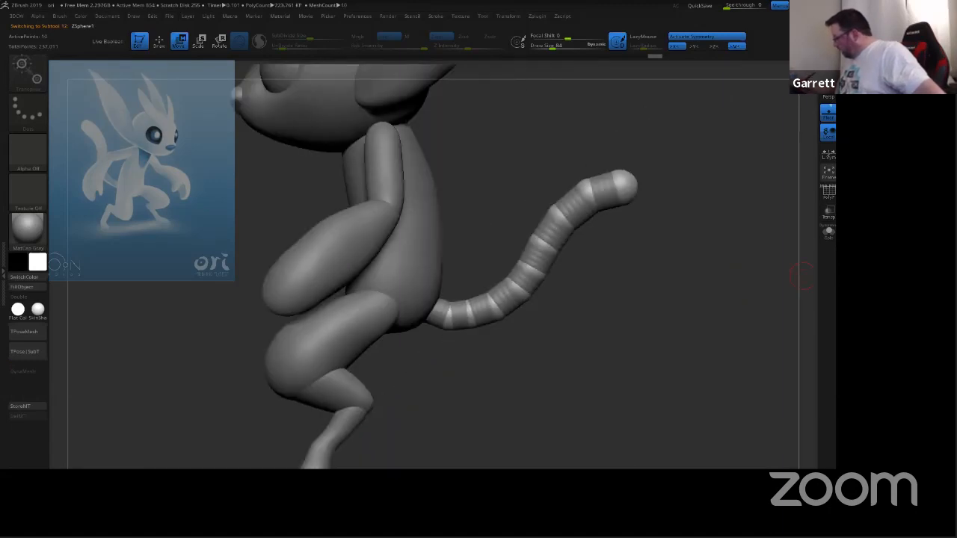
{"action": "key", "text": "a"}
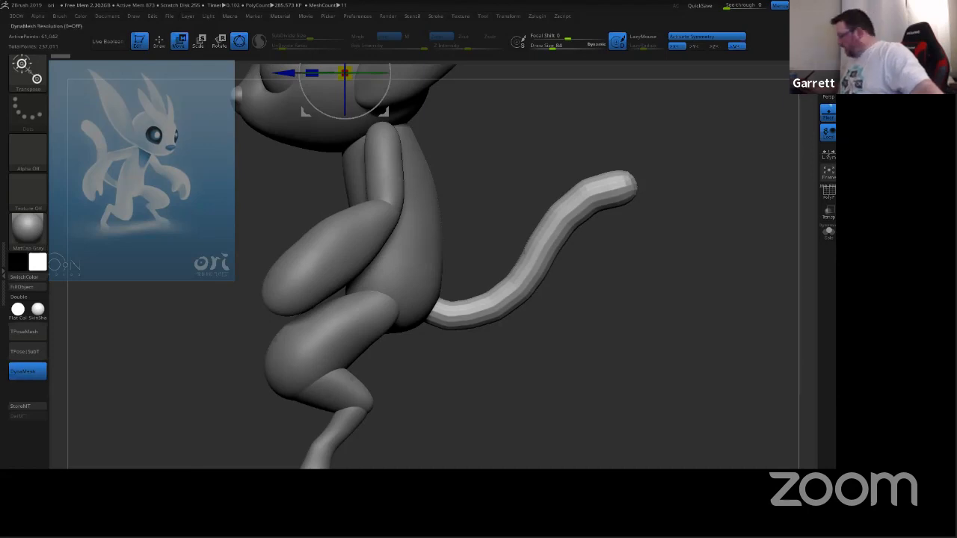
{"action": "key", "text": "a"}
{"action": "key", "text": "a"}
{"action": "key", "text": "a"}
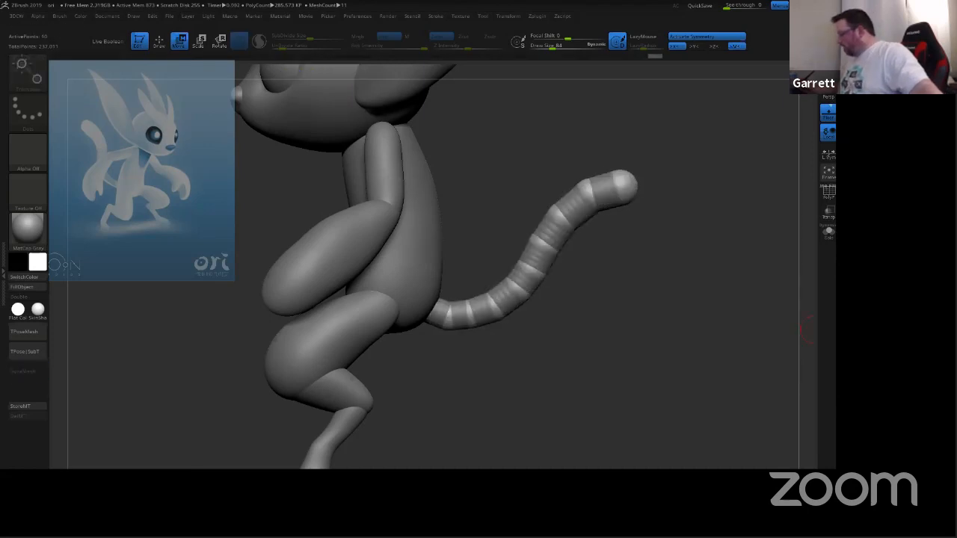
{"action": "key", "text": "a"}
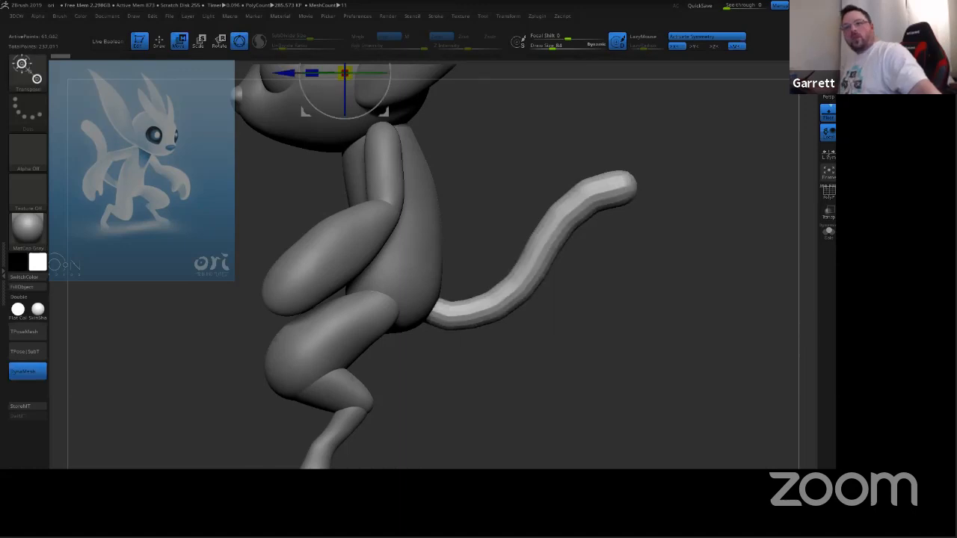
{"action": "key", "text": "a"}
{"action": "key", "text": "a"}
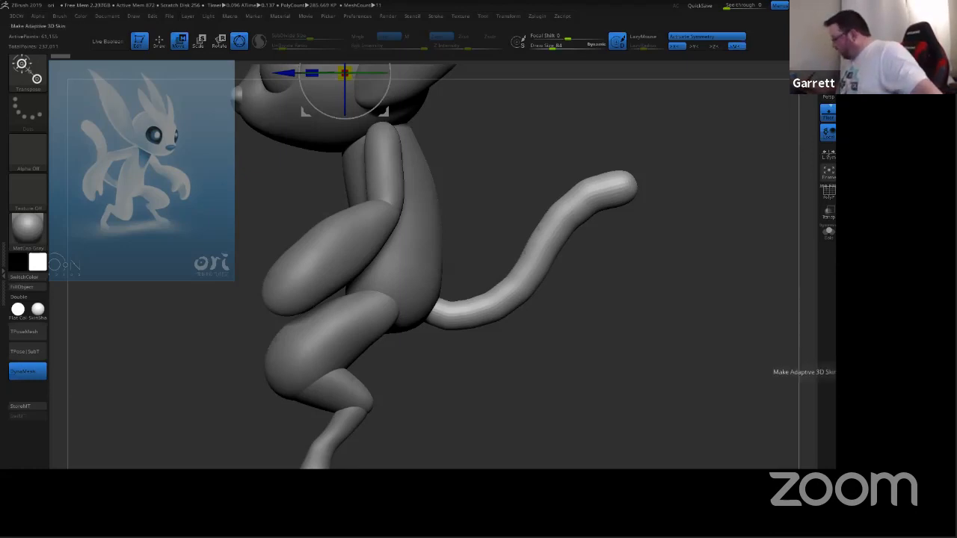
Step: Make an adaptive skin from the ZSphere tail and insert Skin_ZSphere1 as a new subtool
{"action": "left_click", "coordinate": [825, 371]}
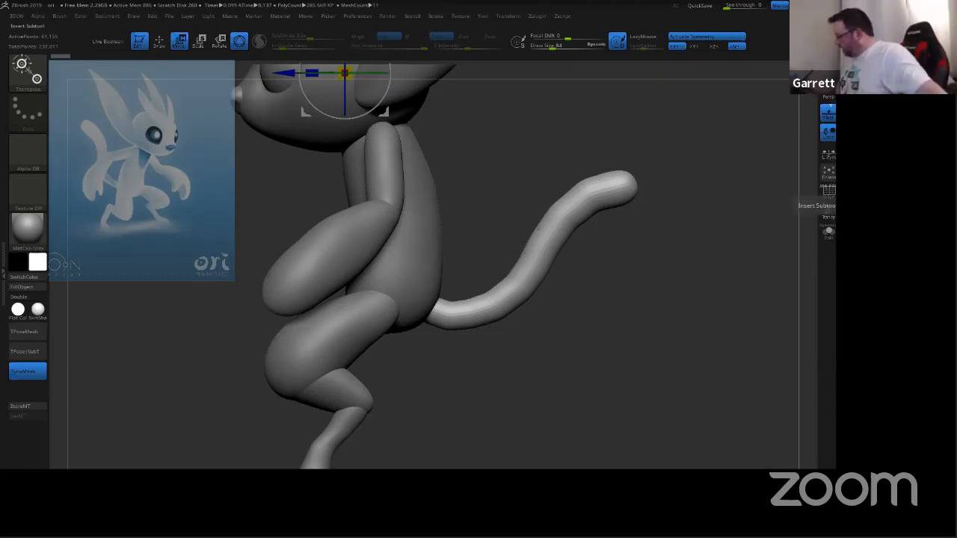
{"action": "left_click", "coordinate": [828, 191]}
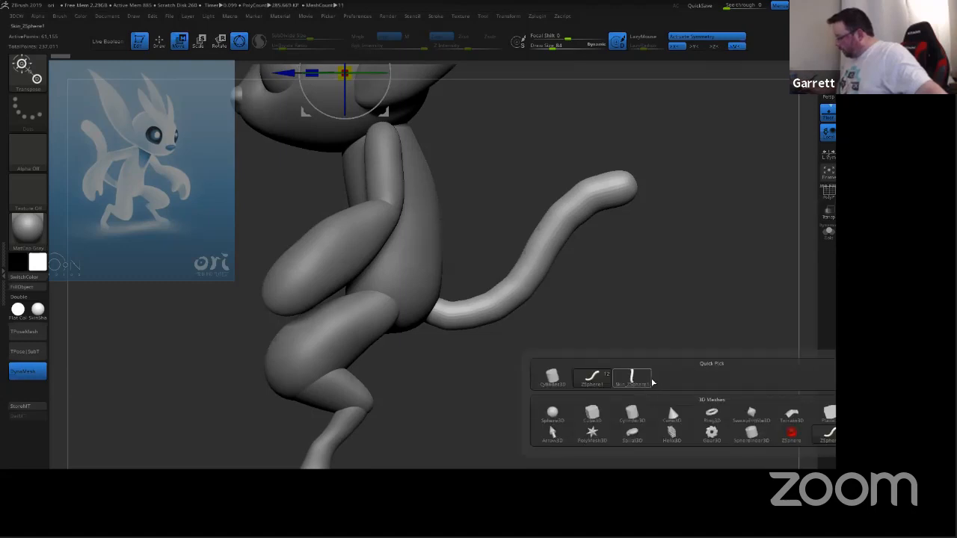
{"action": "left_click", "coordinate": [650, 382]}
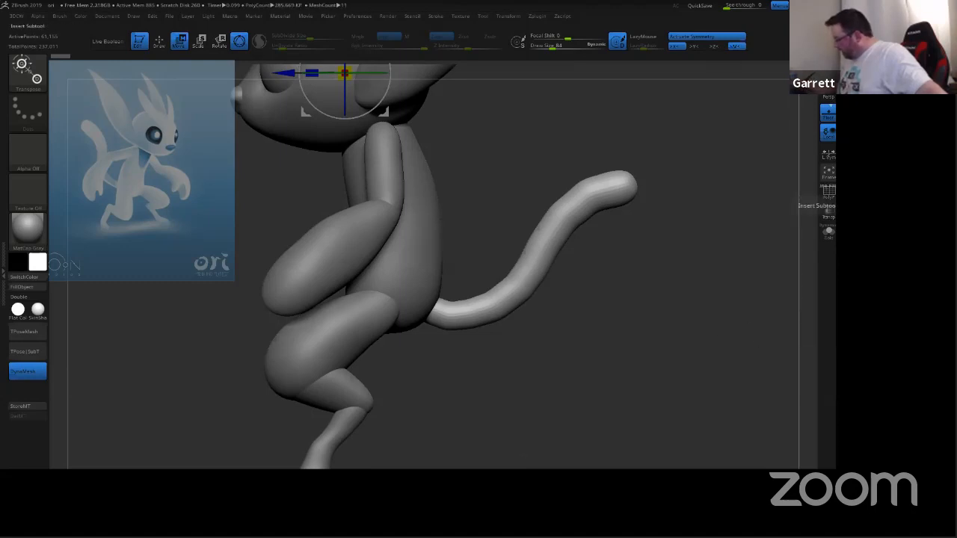
{"action": "left_click", "coordinate": [830, 217]}
{"action": "mouse_move", "coordinate": [643, 384]}
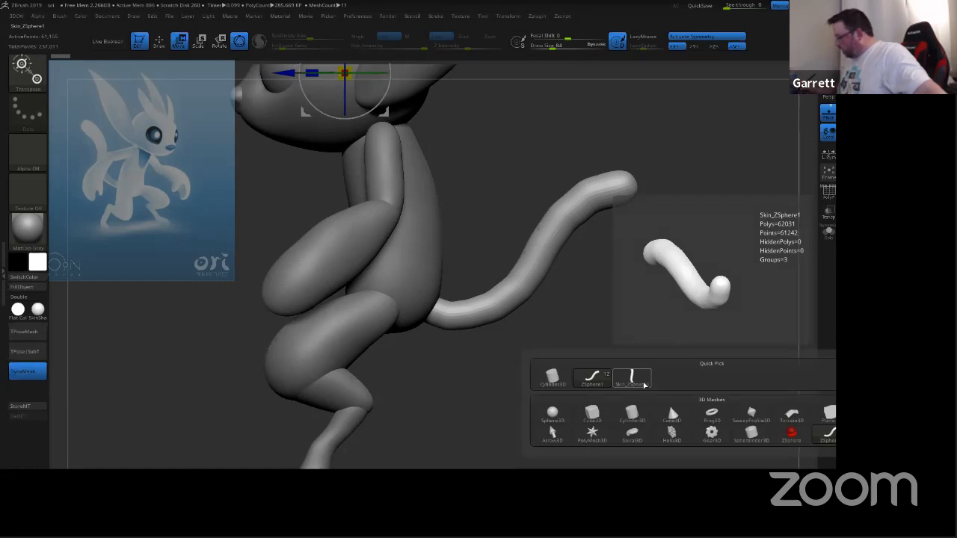
{"action": "left_click", "coordinate": [636, 383]}
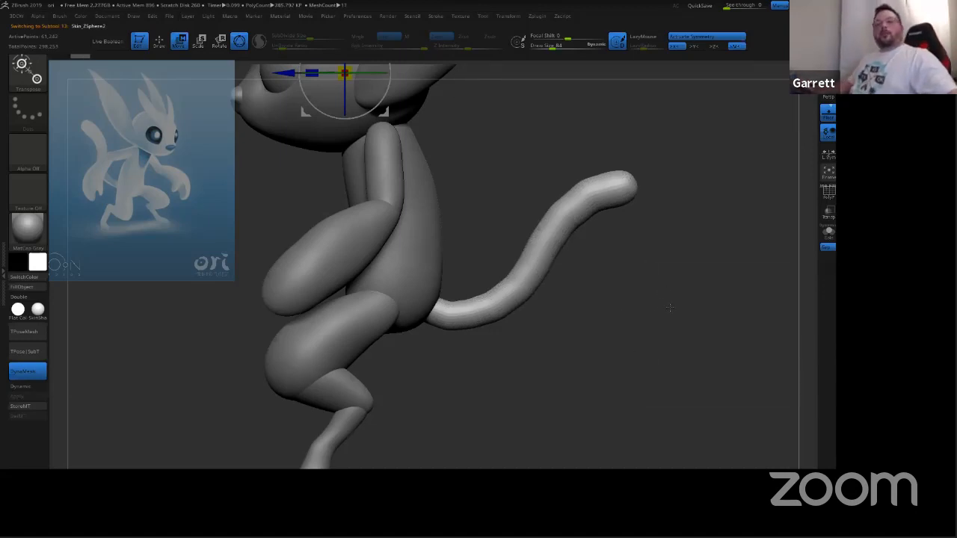
Step: Switch the tail mesh to Draw mode with the Move brush and set the brush size to 334
{"action": "right_click_drag", "start_coordinate": [630, 374], "coordinate": [593, 355]}
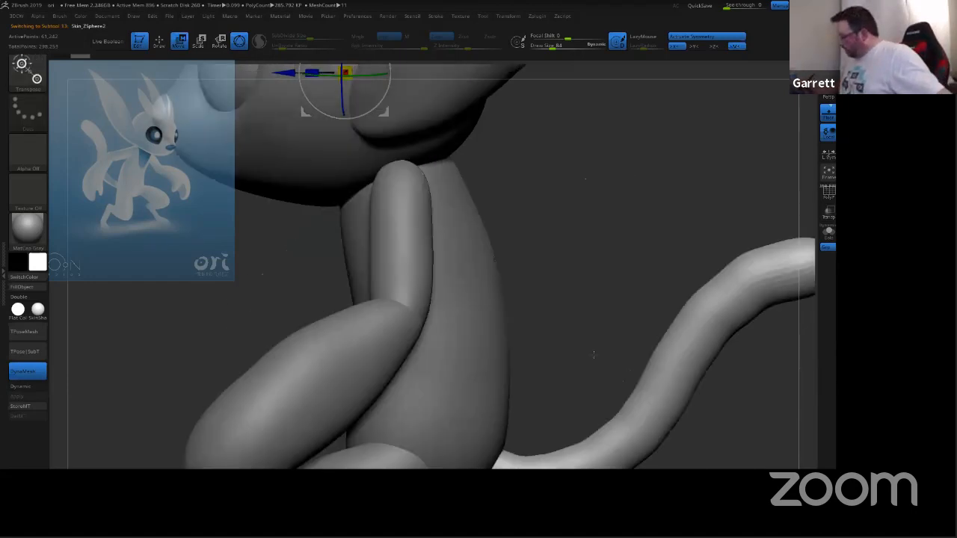
{"action": "right_click_drag", "start_coordinate": [647, 299], "coordinate": [574, 196], "text": "alt"}
{"action": "left_click", "coordinate": [160, 41]}
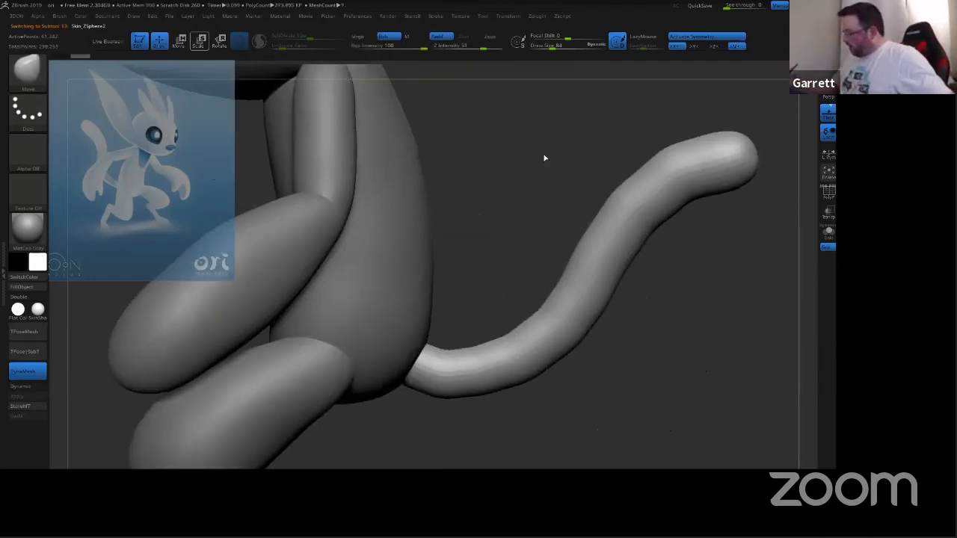
{"action": "right_click_drag", "start_coordinate": [651, 367], "coordinate": [666, 365]}
{"action": "key", "text": "s"}
{"action": "left_click_drag", "start_coordinate": [665, 365], "coordinate": [675, 365]}
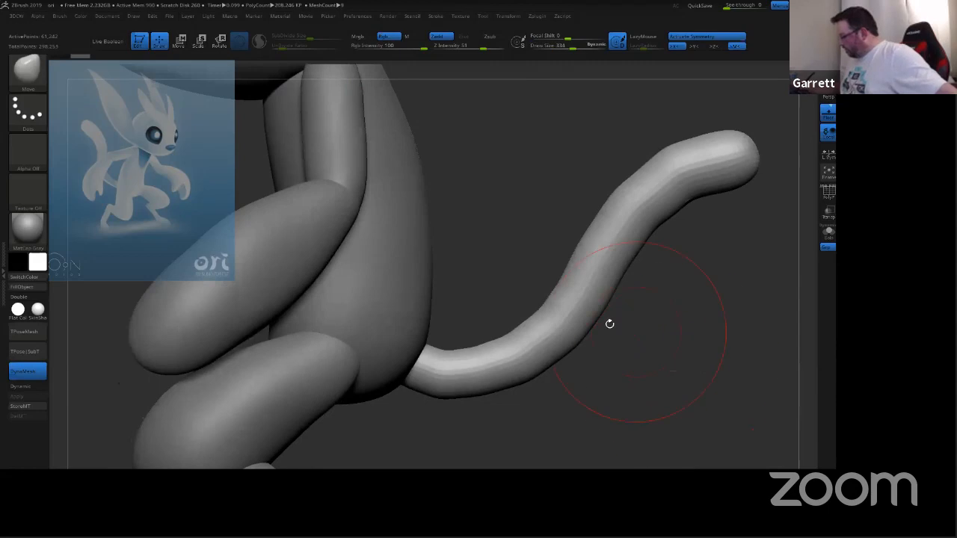
Step: Try smoothing the tail mesh from its base to its tip and check it from behind
{"action": "left_click_drag", "start_coordinate": [451, 363], "coordinate": [446, 365], "text": "shift"}
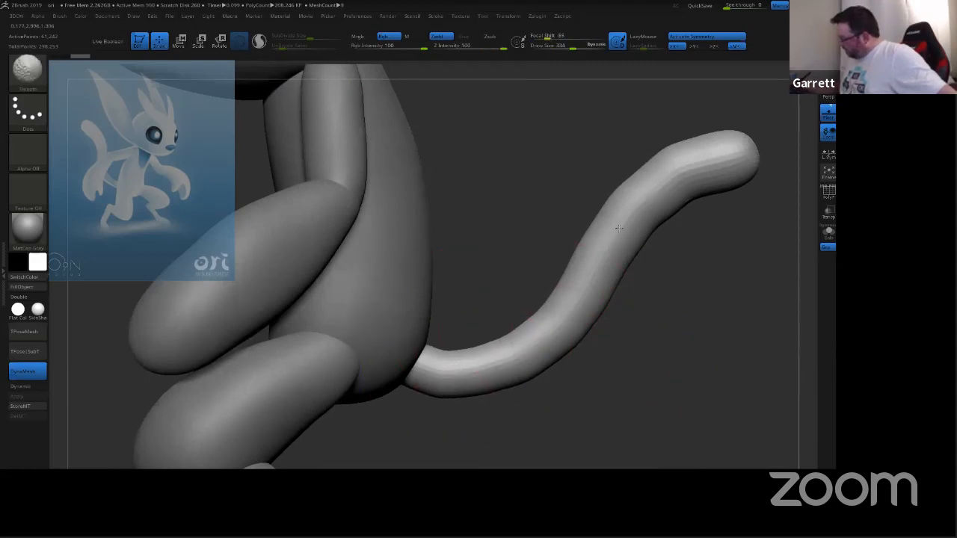
{"action": "mouse_move", "coordinate": [619, 228]}
{"action": "left_mouse_down", "text": "shift"}
{"action": "mouse_move", "coordinate": [710, 153]}
{"action": "mouse_move", "coordinate": [688, 165]}
{"action": "left_mouse_up", "text": "shift"}
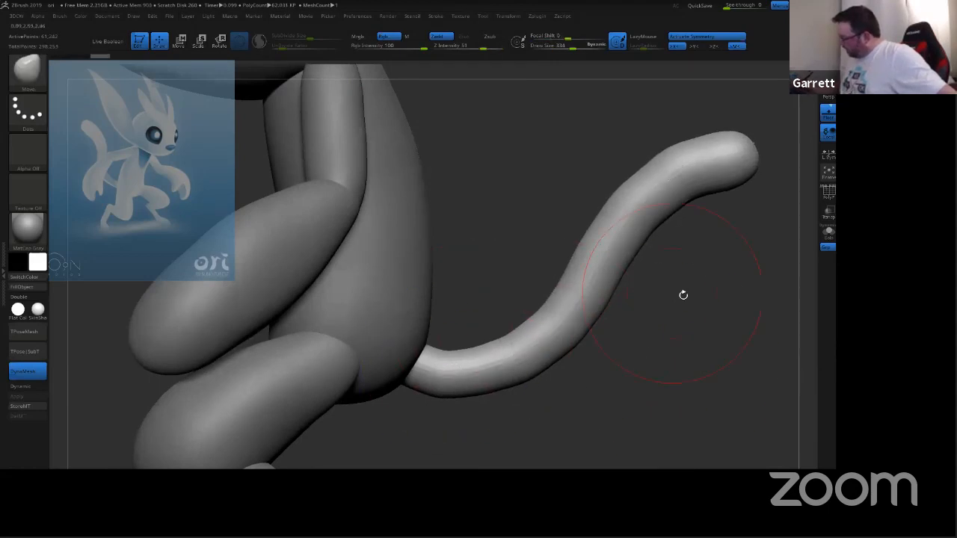
{"action": "mouse_move", "coordinate": [683, 295]}
{"action": "right_mouse_down"}
{"action": "mouse_move", "coordinate": [583, 329]}
{"action": "mouse_move", "coordinate": [660, 339]}
{"action": "right_mouse_up"}
{"action": "right_click_drag", "start_coordinate": [692, 284], "coordinate": [728, 241], "text": "shift"}
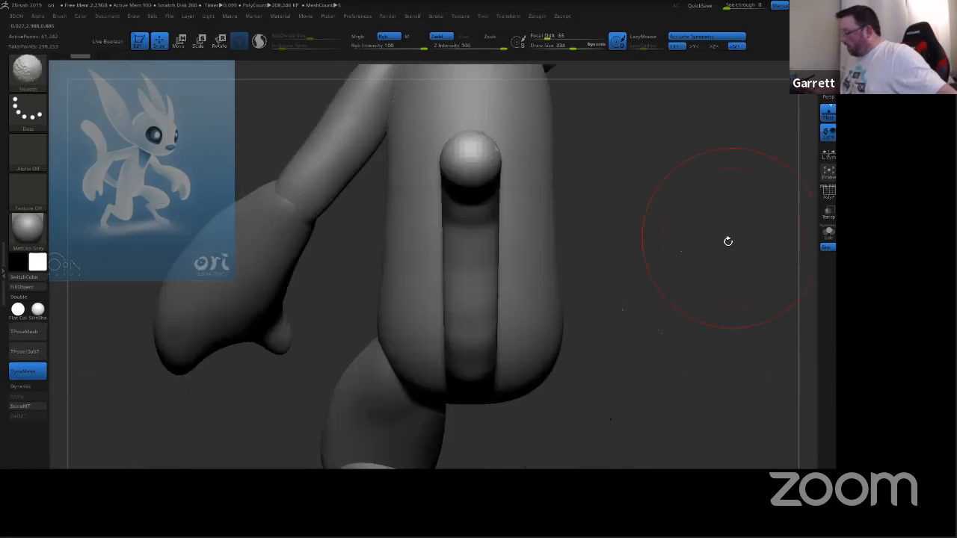
{"action": "mouse_move", "coordinate": [675, 302]}
{"action": "right_mouse_down"}
{"action": "mouse_move", "coordinate": [560, 331]}
{"action": "mouse_move", "coordinate": [630, 316]}
{"action": "right_mouse_up"}
{"action": "key", "text": "x"}
{"action": "key", "text": "x"}
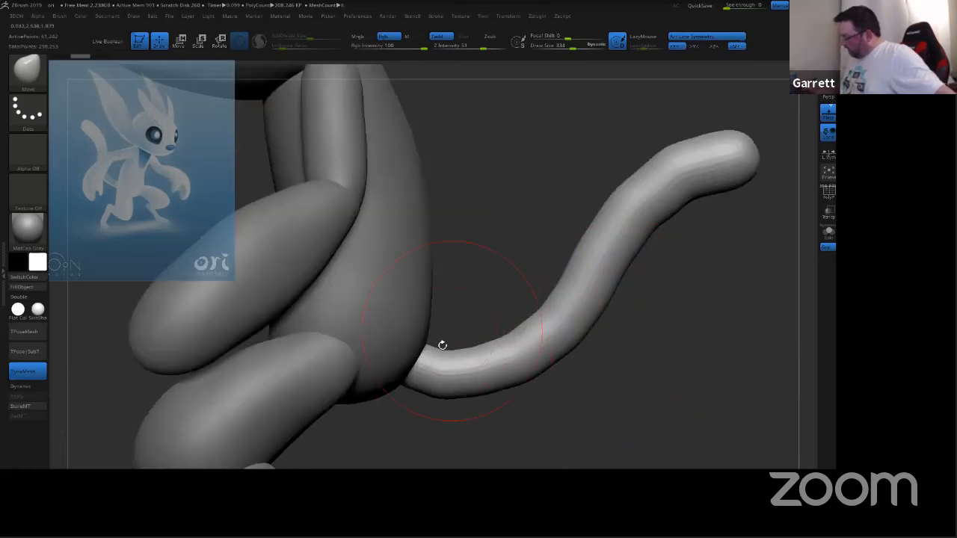
Step: Smooth the faceted surface along the whole tail mesh, from the hips through the bend to the tip
{"action": "left_click_drag", "start_coordinate": [434, 363], "coordinate": [565, 305], "text": "shift"}
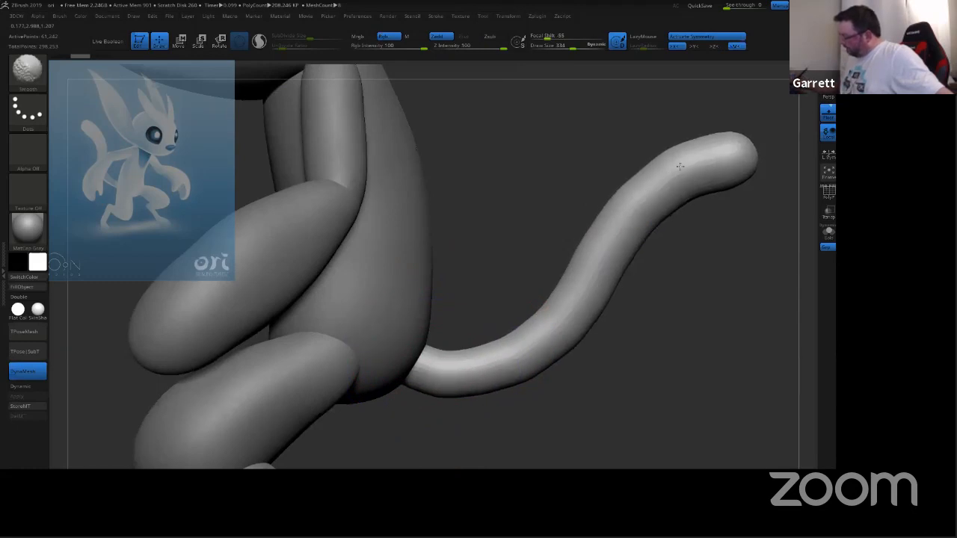
{"action": "left_click_drag", "start_coordinate": [417, 374], "coordinate": [463, 389], "text": "shift"}
{"action": "mouse_move", "coordinate": [696, 162]}
{"action": "left_mouse_down", "text": "shift"}
{"action": "mouse_move", "coordinate": [631, 193]}
{"action": "mouse_move", "coordinate": [582, 255]}
{"action": "left_mouse_up", "text": "shift"}
{"action": "mouse_move", "coordinate": [667, 339]}
{"action": "left_mouse_down"}
{"action": "mouse_move", "coordinate": [418, 340]}
{"action": "mouse_move", "coordinate": [598, 338]}
{"action": "mouse_move", "coordinate": [636, 352]}
{"action": "left_mouse_up"}
{"action": "right_click_drag", "start_coordinate": [639, 366], "coordinate": [644, 229], "text": "ctrl"}
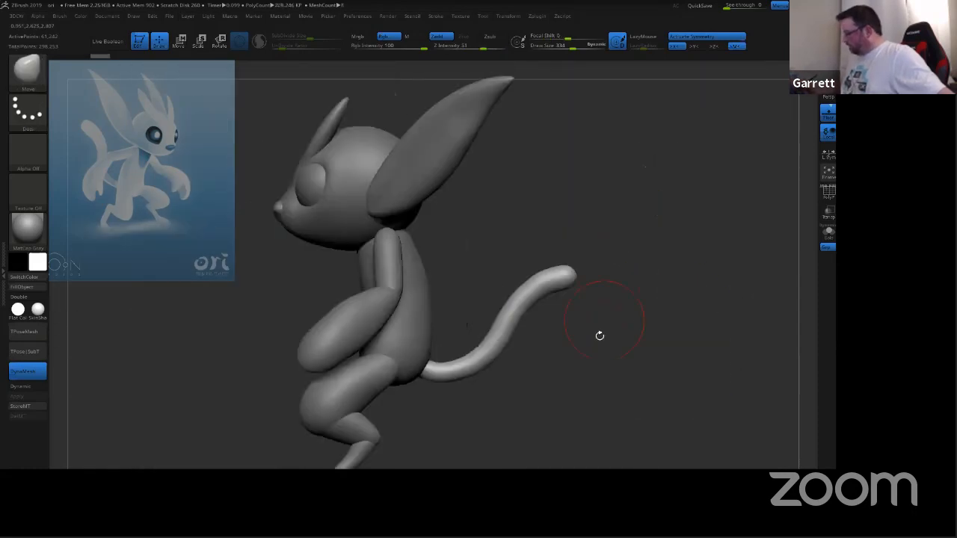
{"action": "mouse_move", "coordinate": [598, 335]}
{"action": "left_mouse_down"}
{"action": "mouse_move", "coordinate": [626, 359]}
{"action": "mouse_move", "coordinate": [626, 344]}
{"action": "left_mouse_up"}
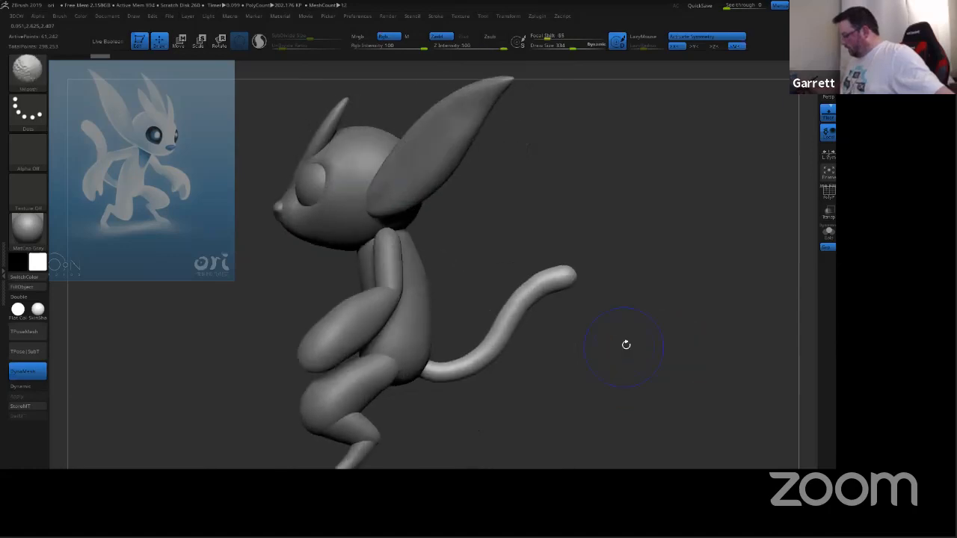
{"action": "right_click_drag", "start_coordinate": [594, 376], "coordinate": [648, 311], "text": "ctrl"}
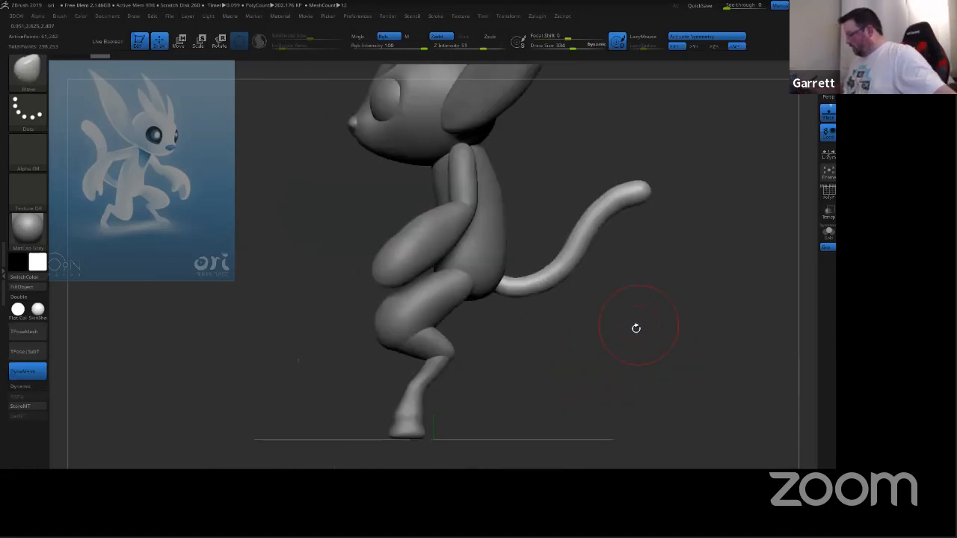
Step: Make the upper arm the active subtool and move it slightly down from the shoulder with the transform gizmo
{"action": "left_click_drag", "start_coordinate": [635, 326], "coordinate": [725, 336]}
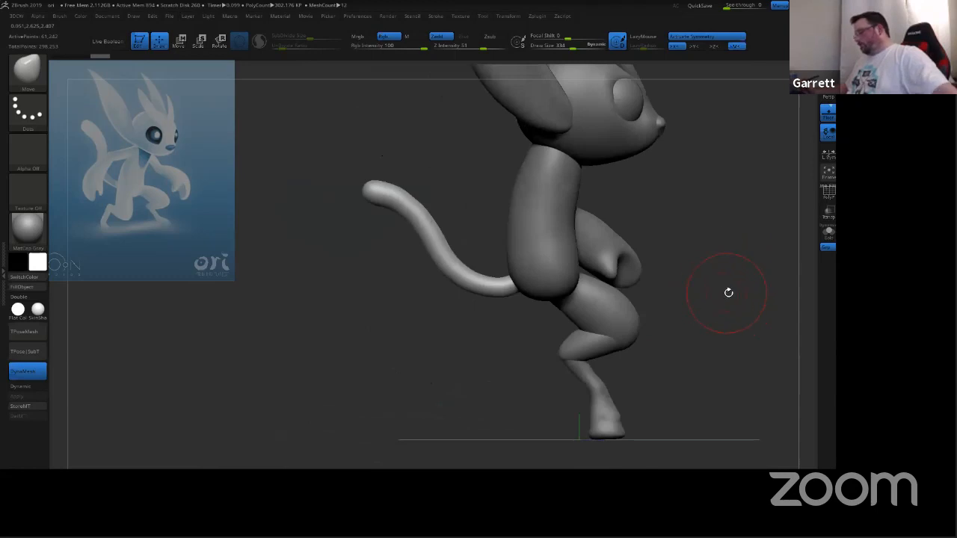
{"action": "left_click_drag", "start_coordinate": [739, 329], "coordinate": [666, 335]}
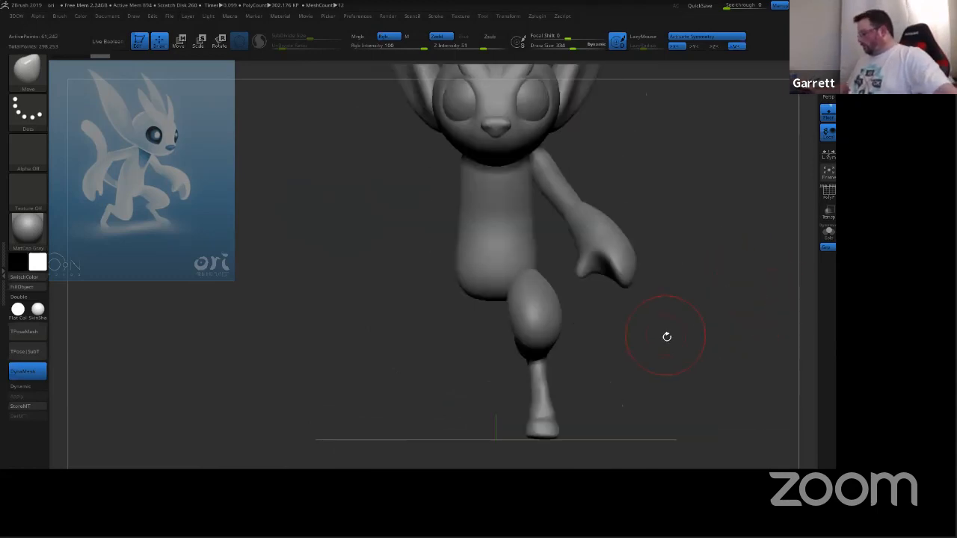
{"action": "right_click_drag", "start_coordinate": [684, 349], "coordinate": [684, 329], "text": "ctrl"}
{"action": "right_click_drag", "start_coordinate": [685, 329], "coordinate": [668, 411], "text": "alt"}
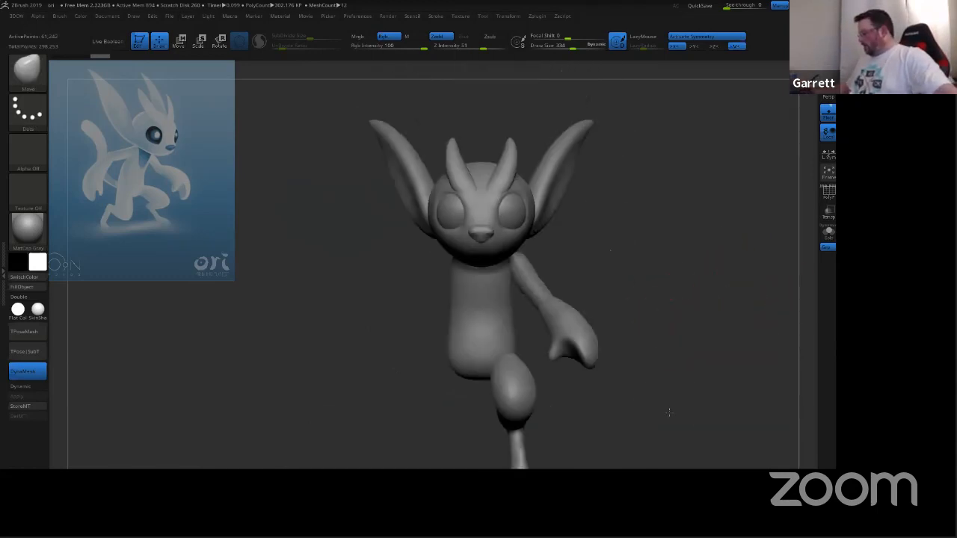
{"action": "left_click_drag", "start_coordinate": [709, 321], "coordinate": [722, 305]}
{"action": "key", "text": "b"}
{"action": "key", "text": "m"}
{"action": "key", "text": "v"}
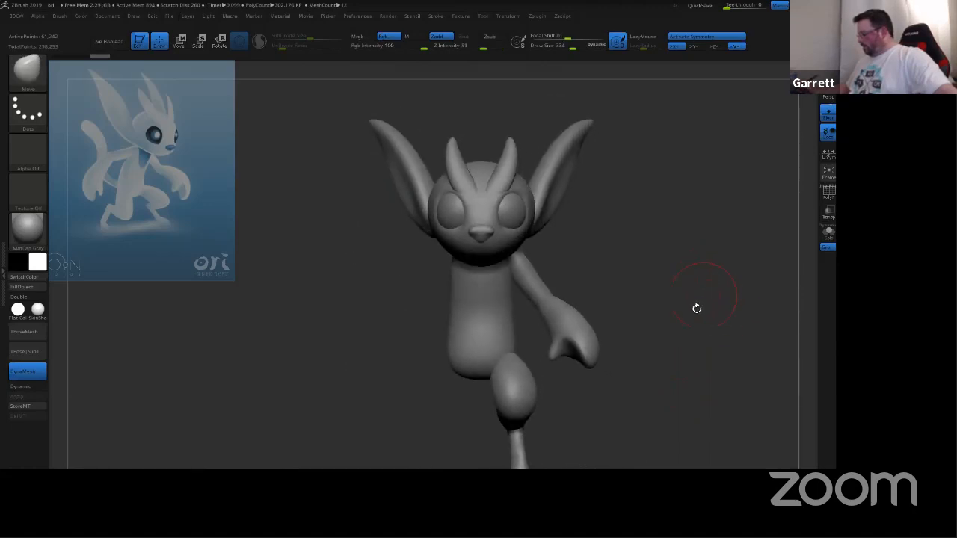
{"action": "left_click_drag", "start_coordinate": [696, 306], "coordinate": [662, 307], "text": "shift"}
{"action": "left_click", "coordinate": [536, 283], "text": "alt"}
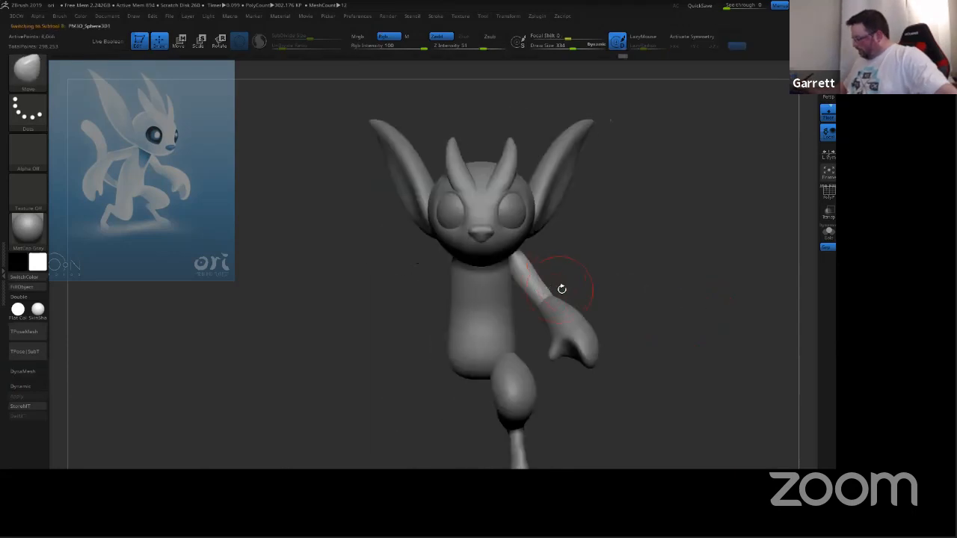
{"action": "left_click", "coordinate": [185, 44]}
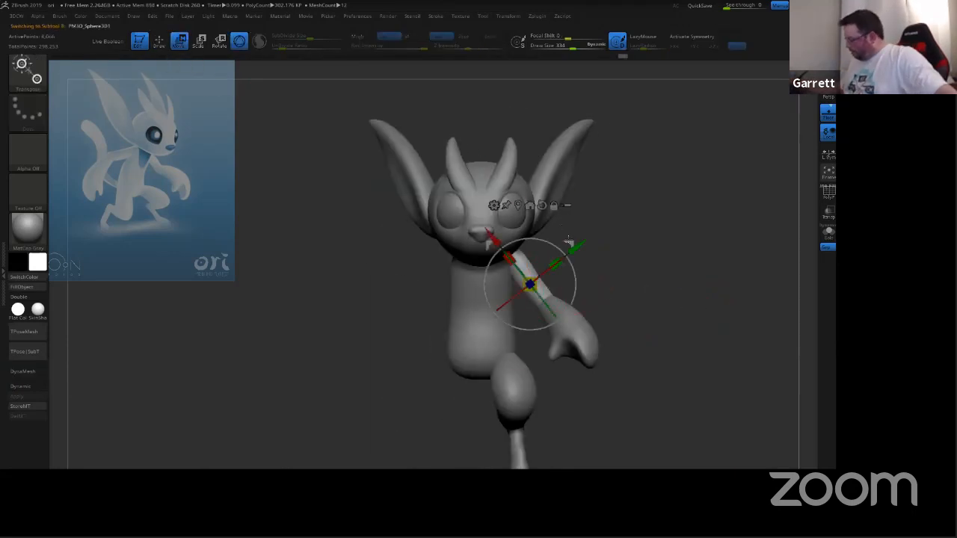
{"action": "left_click_drag", "start_coordinate": [569, 243], "coordinate": [571, 252]}
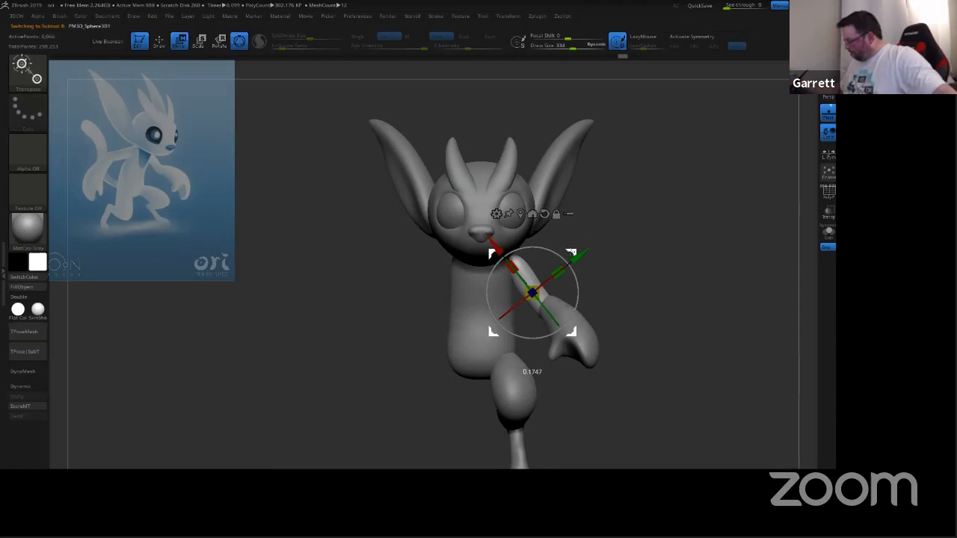
Step: Move the forearm-and-hand subtool down and slightly outward from the torso, checking its placement from the side and front
{"action": "left_click", "coordinate": [586, 341], "text": "alt"}
{"action": "left_click_drag", "start_coordinate": [601, 284], "coordinate": [602, 292]}
{"action": "mouse_move", "coordinate": [664, 261]}
{"action": "left_mouse_down", "text": "shift"}
{"action": "mouse_move", "coordinate": [620, 286]}
{"action": "mouse_move", "coordinate": [650, 269]}
{"action": "mouse_move", "coordinate": [693, 271]}
{"action": "mouse_move", "coordinate": [668, 257]}
{"action": "mouse_move", "coordinate": [683, 292]}
{"action": "left_mouse_up", "text": "shift"}
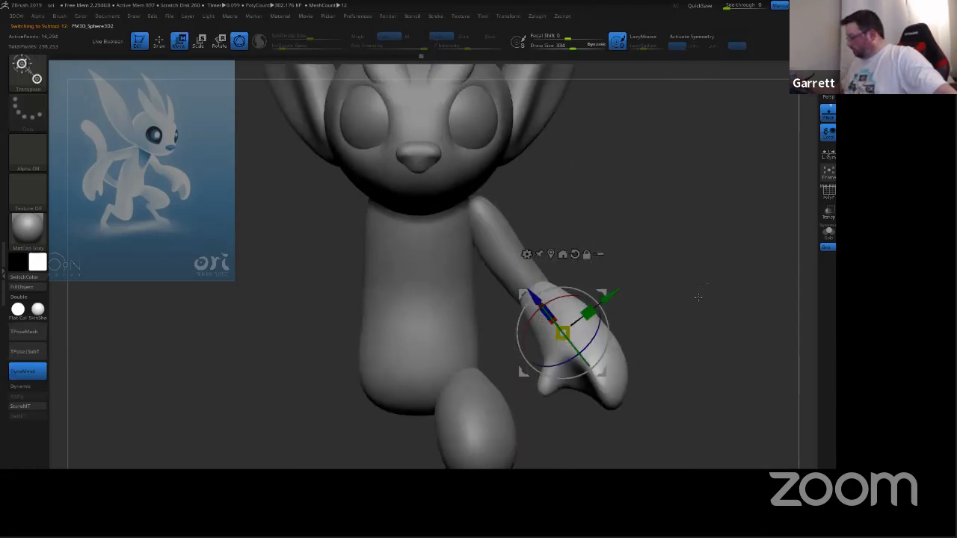
{"action": "left_click_drag", "start_coordinate": [697, 296], "coordinate": [688, 287], "text": "alt"}
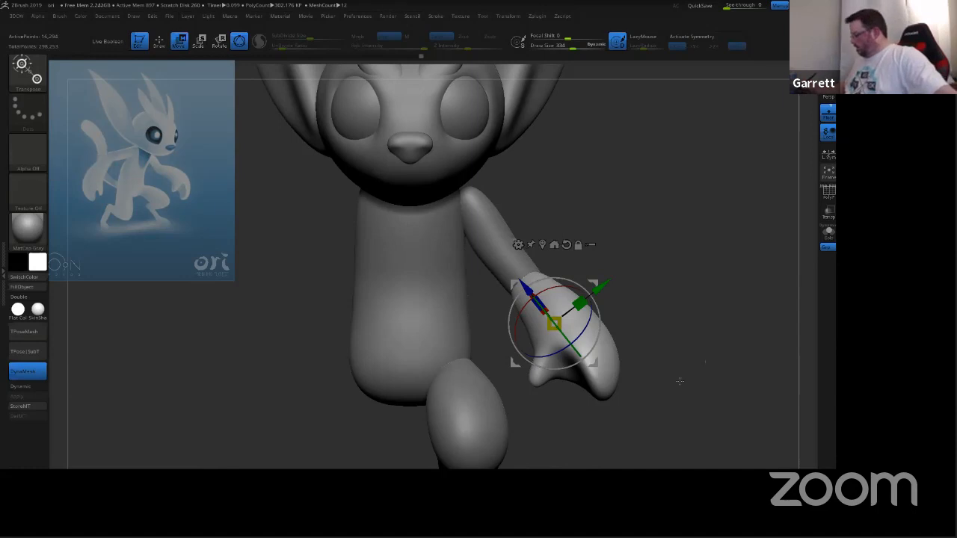
{"action": "mouse_move", "coordinate": [708, 363]}
{"action": "left_mouse_down"}
{"action": "mouse_move", "coordinate": [728, 370]}
{"action": "mouse_move", "coordinate": [713, 359]}
{"action": "left_mouse_up"}
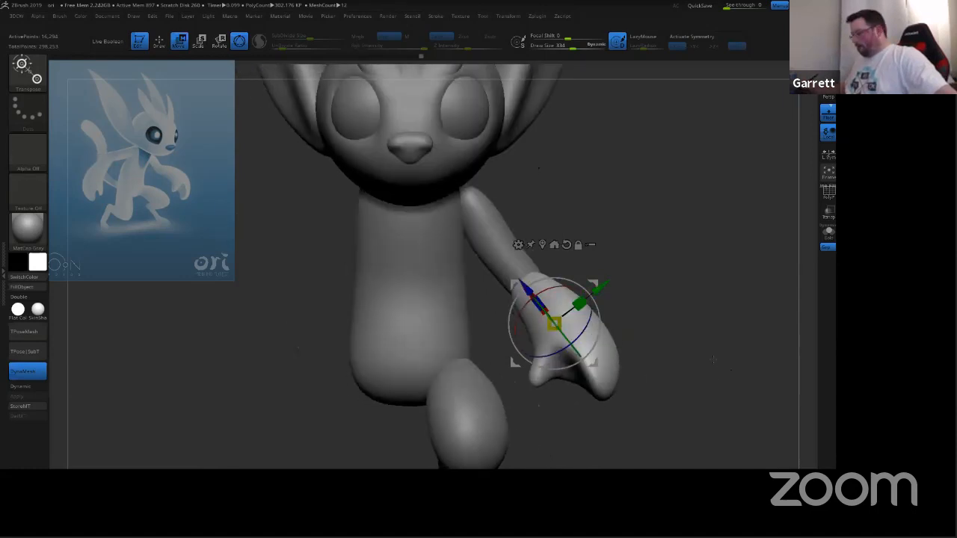
{"action": "right_click_drag", "start_coordinate": [671, 370], "coordinate": [668, 331], "text": "ctrl"}
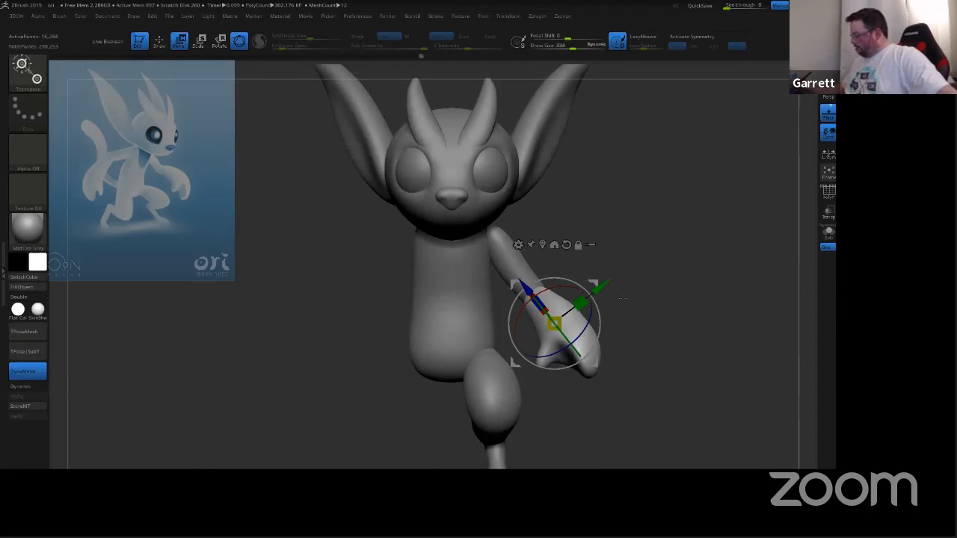
{"action": "left_click_drag", "start_coordinate": [678, 301], "coordinate": [636, 305]}
{"action": "left_click_drag", "start_coordinate": [554, 326], "coordinate": [583, 314]}
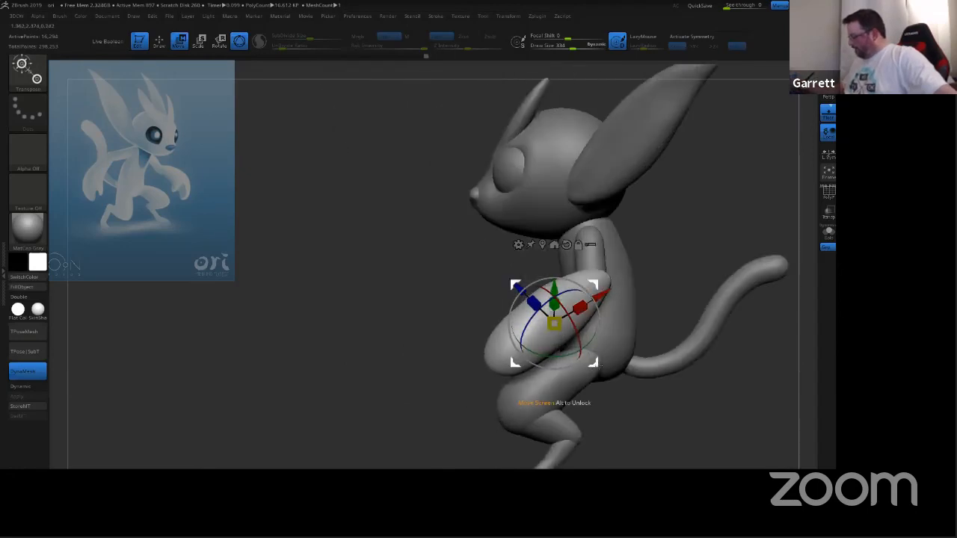
{"action": "left_click_drag", "start_coordinate": [675, 271], "coordinate": [689, 272]}
{"action": "left_click_drag", "start_coordinate": [595, 364], "coordinate": [594, 389]}
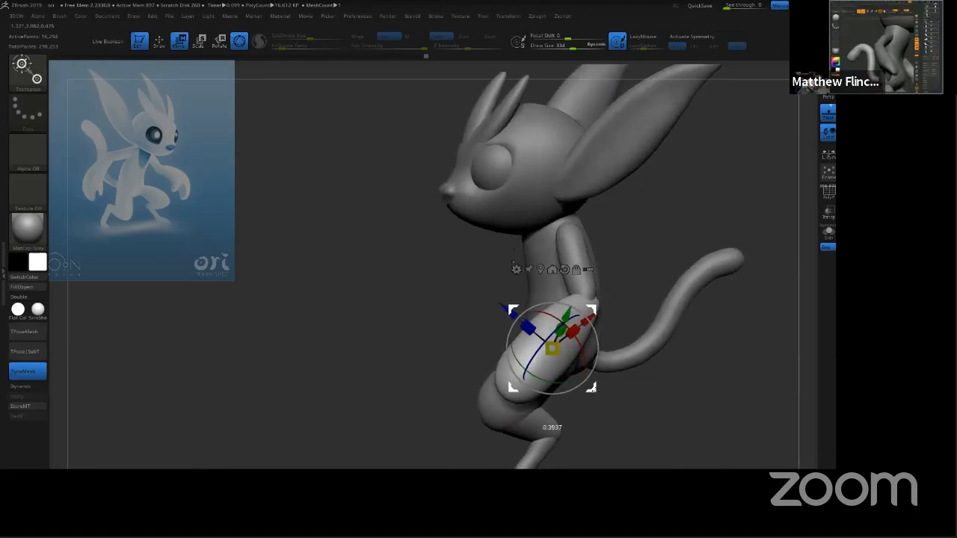
{"action": "left_click_drag", "start_coordinate": [649, 258], "coordinate": [673, 232]}
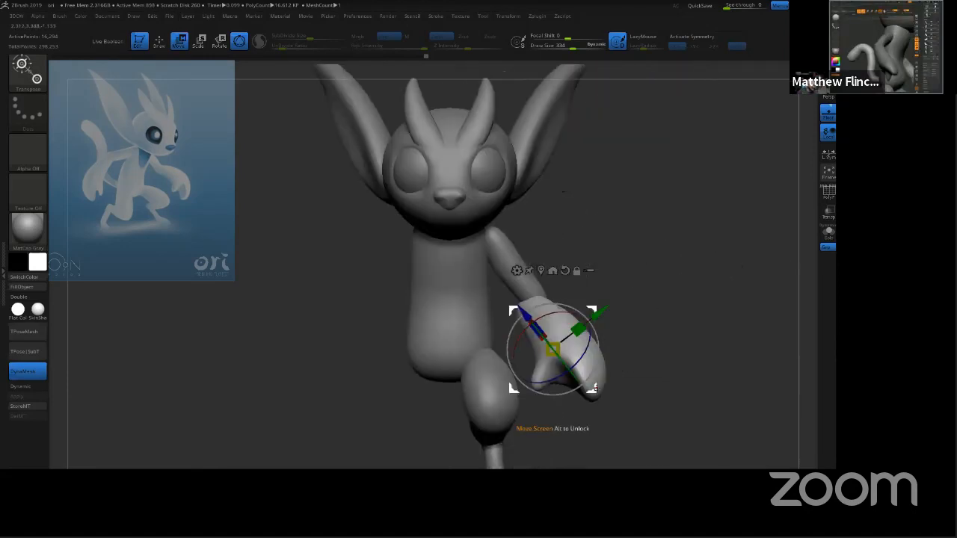
{"action": "left_click_drag", "start_coordinate": [595, 385], "coordinate": [605, 386]}
Step: Nudge the forearm-and-hand subtool slightly forward and upward to line it up with the end of the upper arm
{"action": "left_click", "coordinate": [505, 251], "text": "alt"}
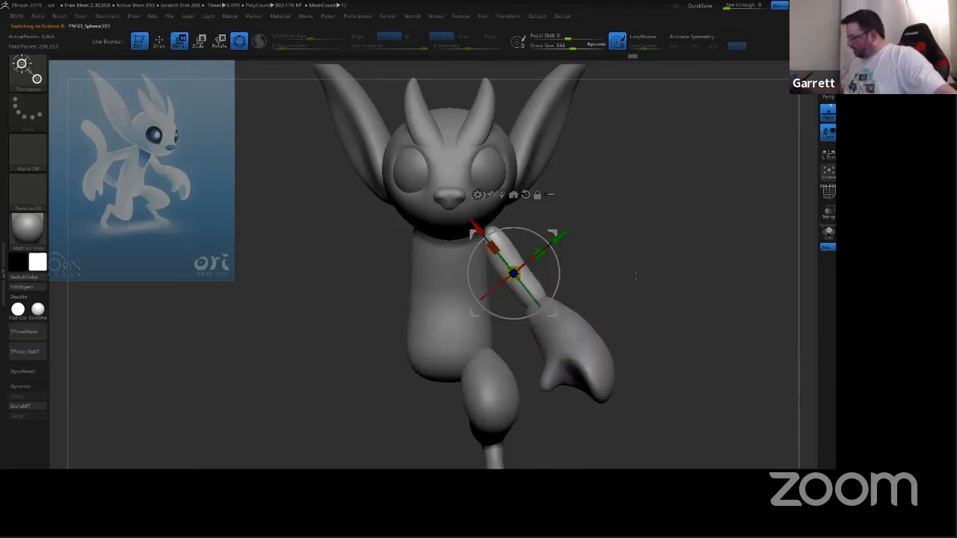
{"action": "left_click_drag", "start_coordinate": [636, 276], "coordinate": [675, 270]}
{"action": "left_click", "coordinate": [527, 366], "text": "alt"}
{"action": "left_click_drag", "start_coordinate": [565, 323], "coordinate": [564, 316]}
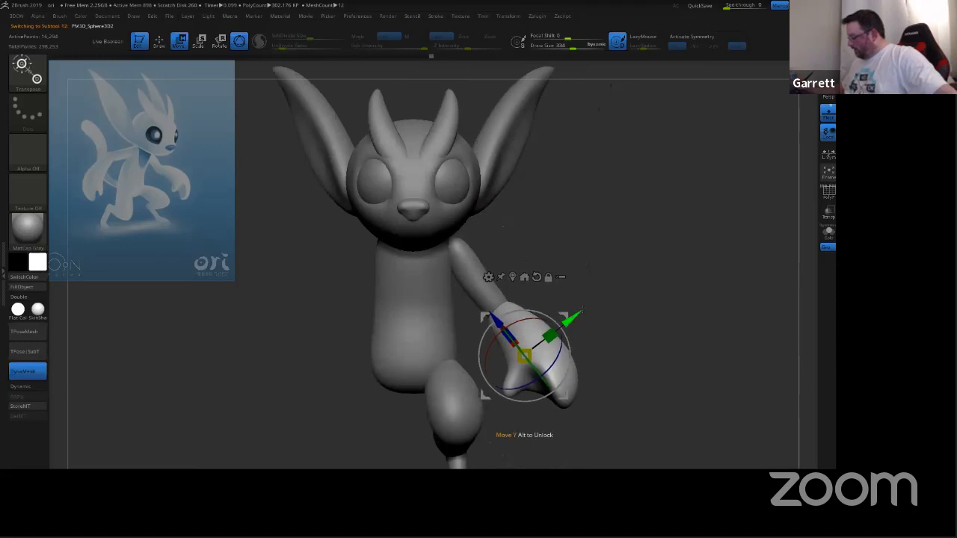
{"action": "left_click_drag", "start_coordinate": [660, 276], "coordinate": [579, 299], "text": "shift"}
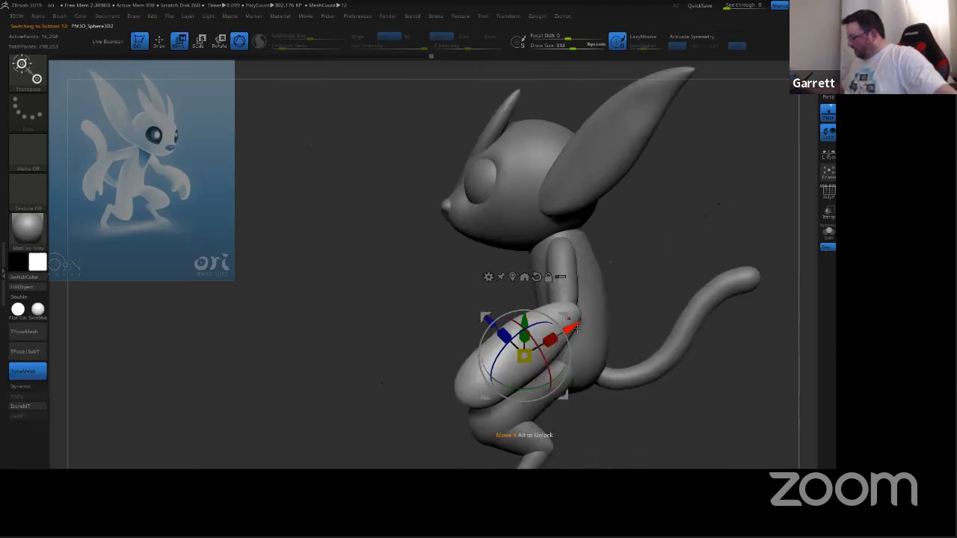
{"action": "left_click_drag", "start_coordinate": [565, 397], "coordinate": [562, 399]}
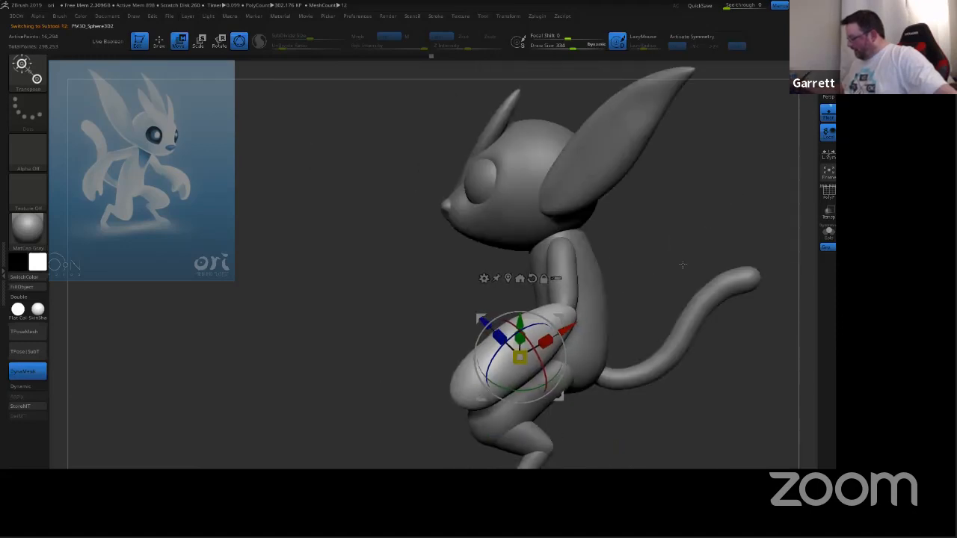
{"action": "left_click_drag", "start_coordinate": [681, 265], "coordinate": [714, 300]}
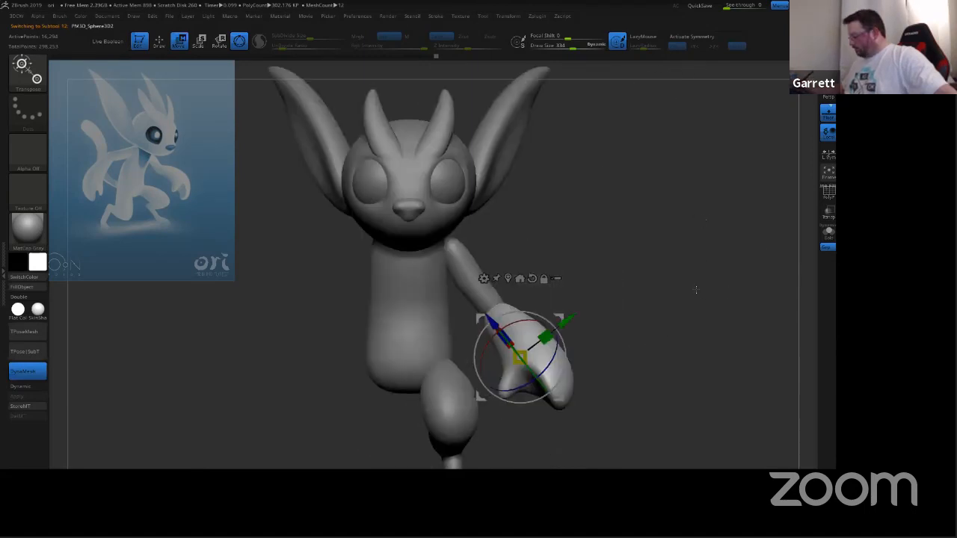
{"action": "mouse_move", "coordinate": [690, 289]}
{"action": "left_mouse_down"}
{"action": "mouse_move", "coordinate": [665, 299]}
{"action": "mouse_move", "coordinate": [690, 282]}
{"action": "left_mouse_up"}
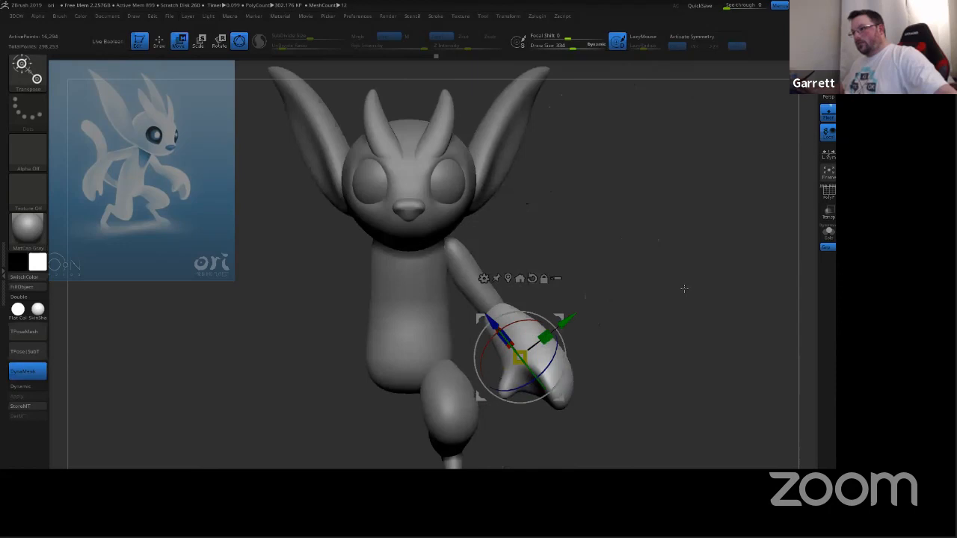
{"action": "left_click_drag", "start_coordinate": [561, 400], "coordinate": [560, 392]}
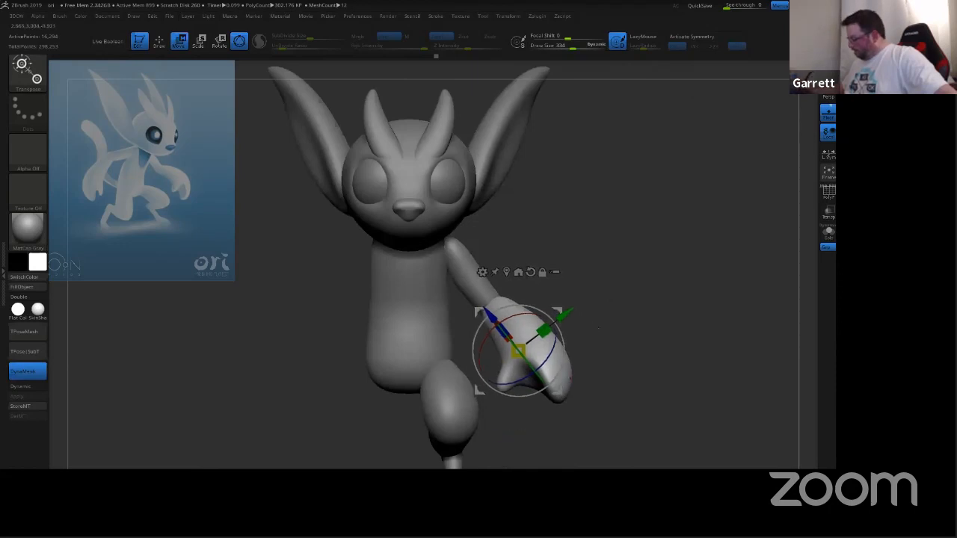
Step: Examine the arm placement and overall proportions from the side, three-quarter and front views
{"action": "left_click_drag", "start_coordinate": [639, 325], "coordinate": [745, 264]}
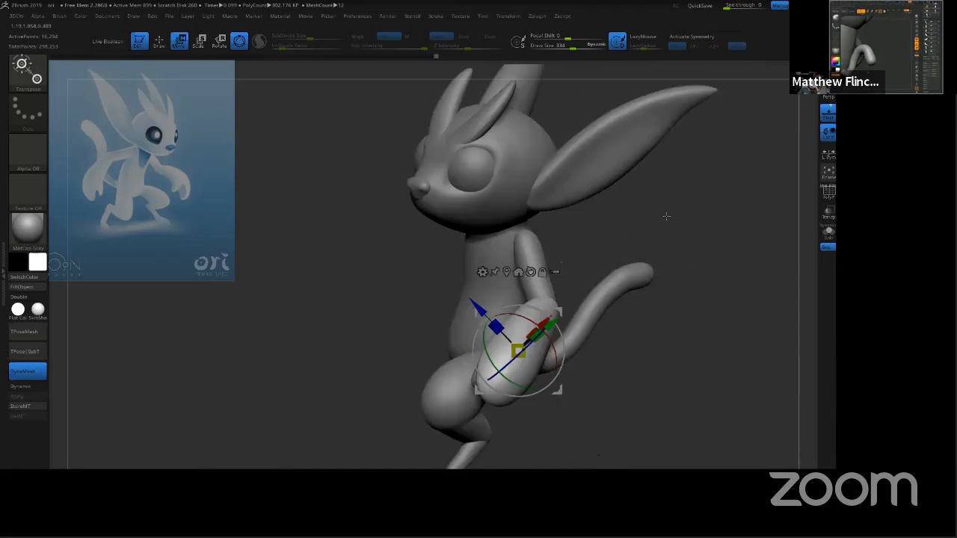
{"action": "left_click_drag", "start_coordinate": [667, 216], "coordinate": [696, 198]}
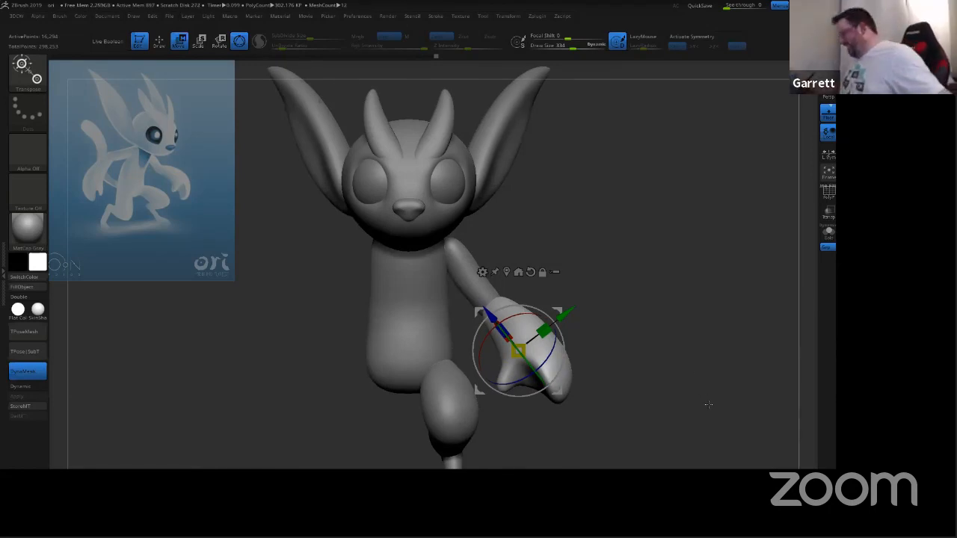
{"action": "left_click_drag", "start_coordinate": [705, 397], "coordinate": [698, 373]}
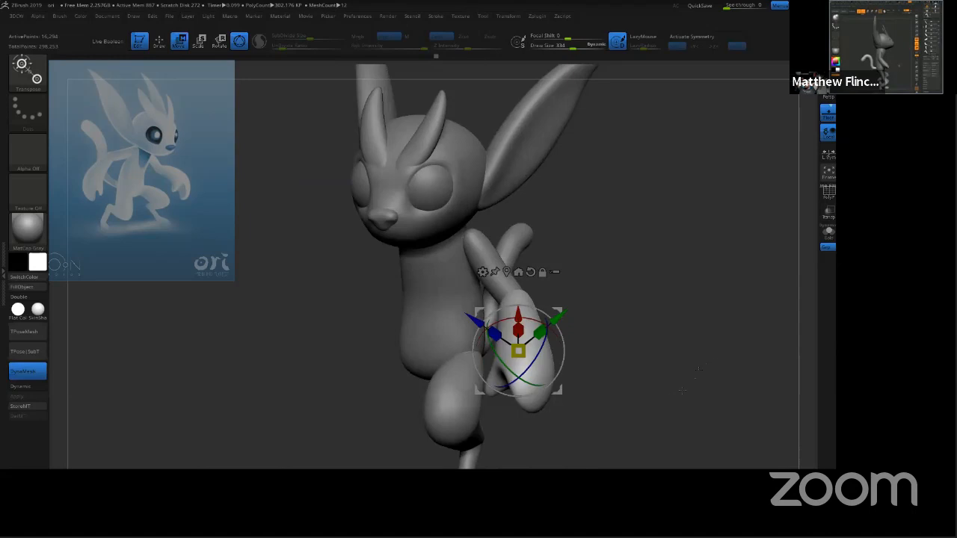
{"action": "left_click_drag", "start_coordinate": [716, 277], "coordinate": [587, 286]}
{"action": "left_click_drag", "start_coordinate": [712, 285], "coordinate": [749, 288]}
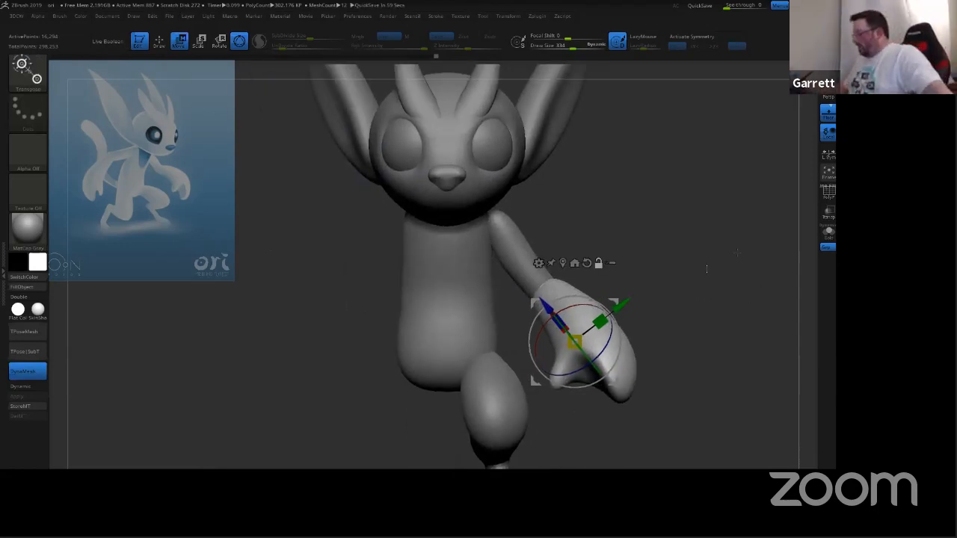
{"action": "mouse_move", "coordinate": [707, 269]}
{"action": "left_mouse_down"}
{"action": "mouse_move", "coordinate": [701, 276]}
{"action": "mouse_move", "coordinate": [369, 196]}
{"action": "mouse_move", "coordinate": [705, 260]}
{"action": "left_mouse_up"}
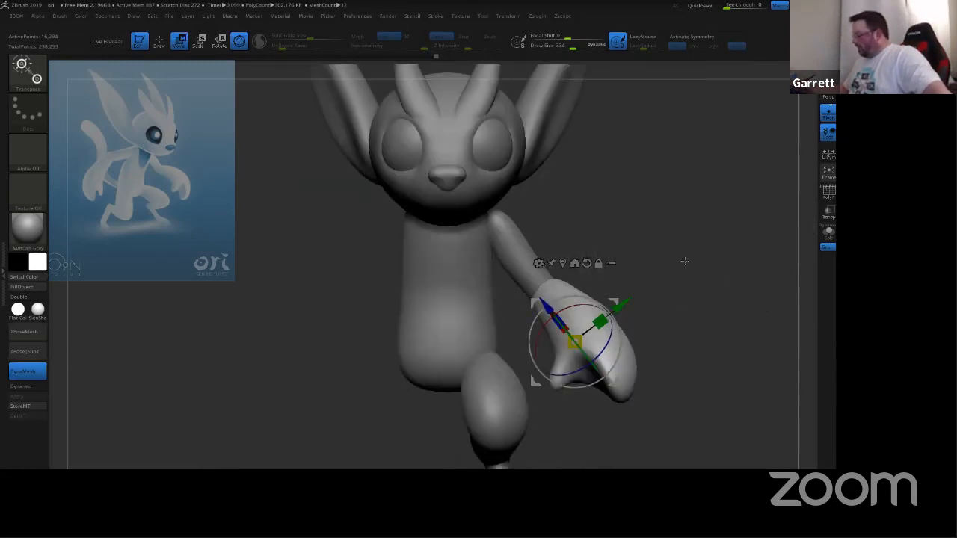
{"action": "right_click_drag", "start_coordinate": [703, 300], "coordinate": [696, 390], "text": "ctrl"}
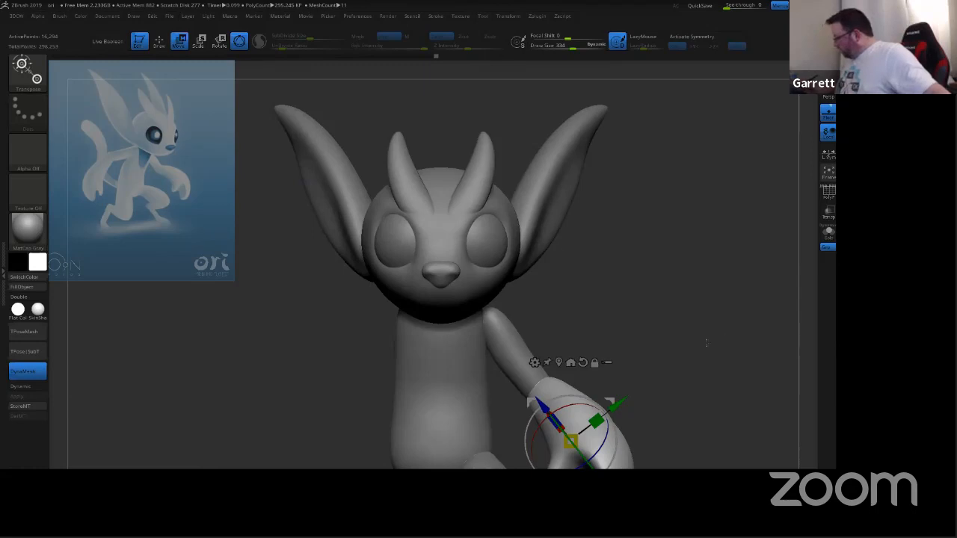
{"action": "left_click_drag", "start_coordinate": [706, 344], "coordinate": [696, 325], "text": "alt"}
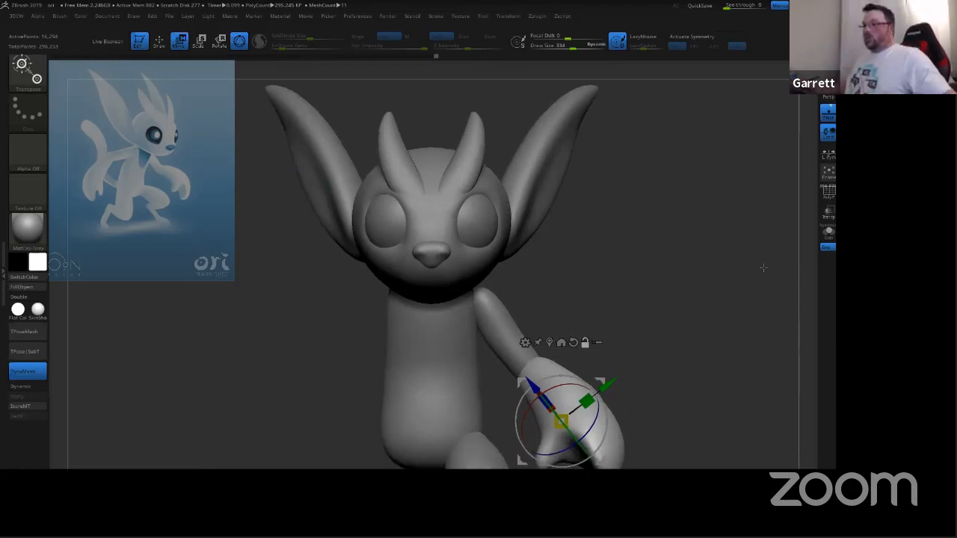
Step: Change the current material of the model to SkinShade4
{"action": "mouse_move", "coordinate": [39, 224]}
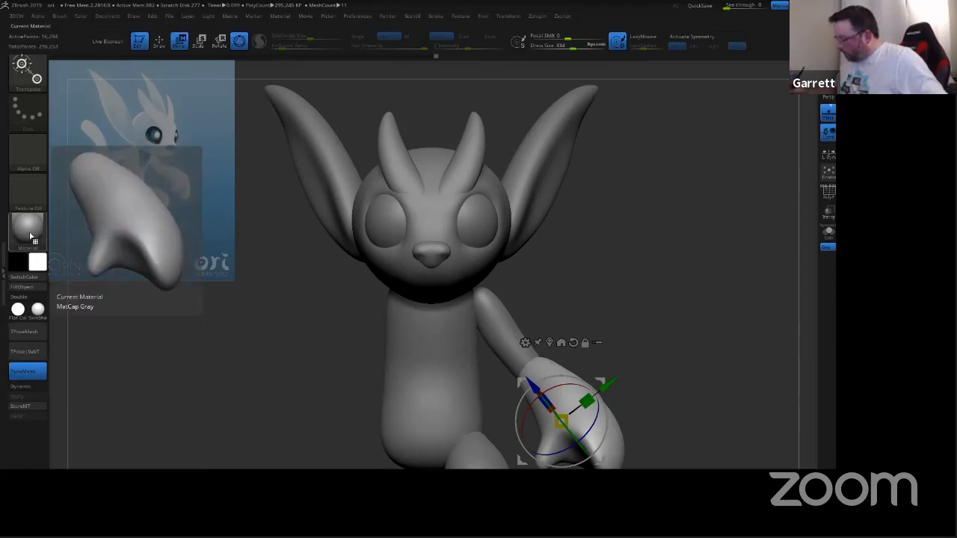
{"action": "left_click", "coordinate": [30, 236]}
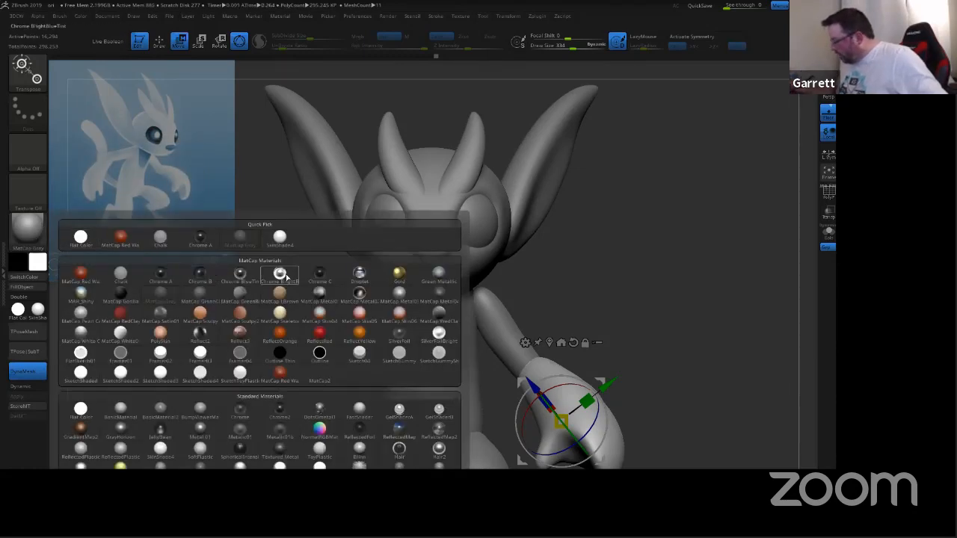
{"action": "left_click", "coordinate": [279, 238]}
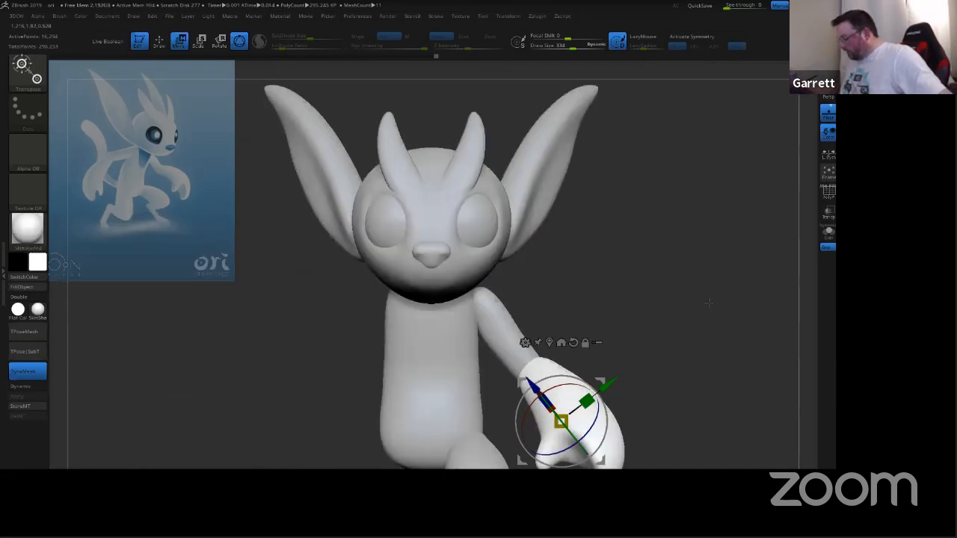
{"action": "mouse_move", "coordinate": [713, 306]}
{"action": "left_mouse_down"}
{"action": "mouse_move", "coordinate": [690, 316]}
{"action": "mouse_move", "coordinate": [717, 292]}
{"action": "left_mouse_up"}
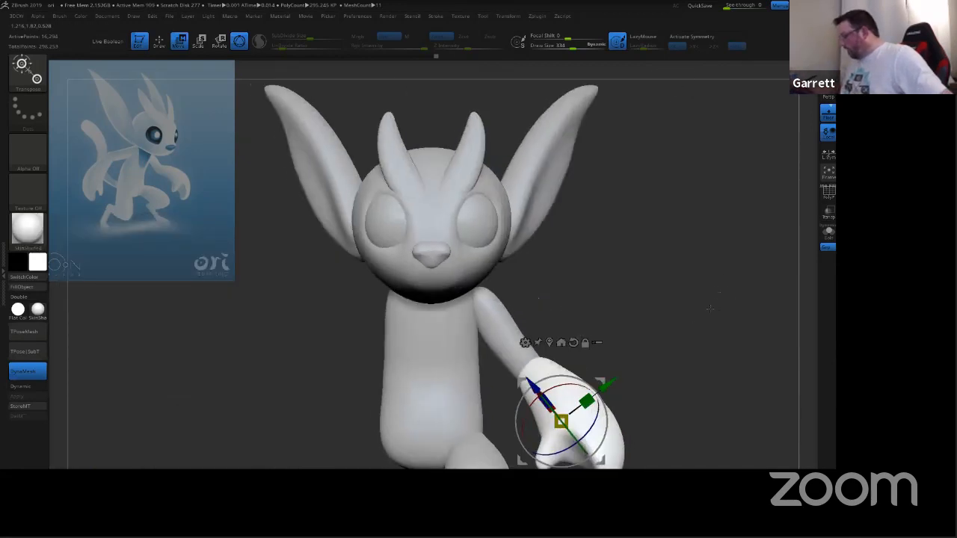
Step: Fill the upper arm and the torso subtools with white SkinShade4
{"action": "right_click_drag", "start_coordinate": [710, 309], "coordinate": [671, 204], "text": "ctrl"}
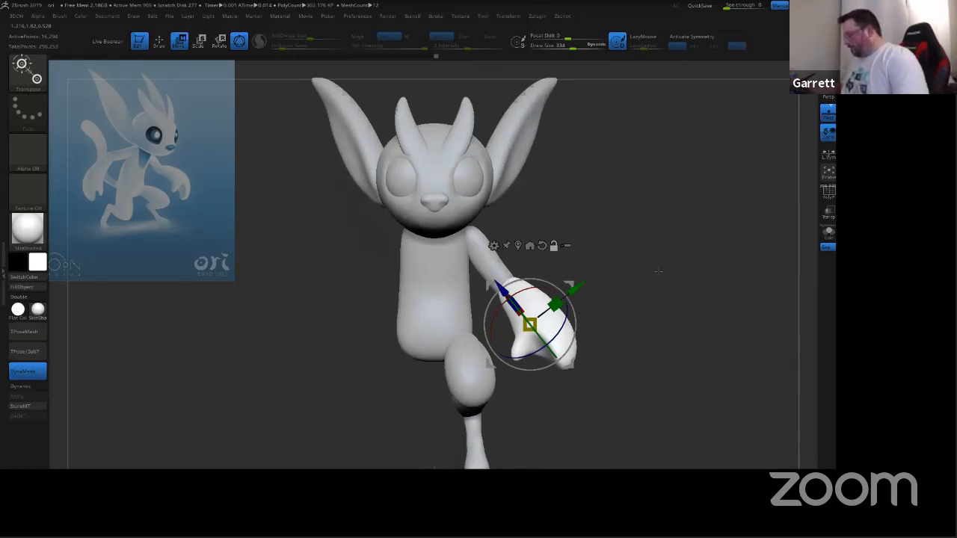
{"action": "right_click_drag", "start_coordinate": [665, 276], "coordinate": [680, 215]}
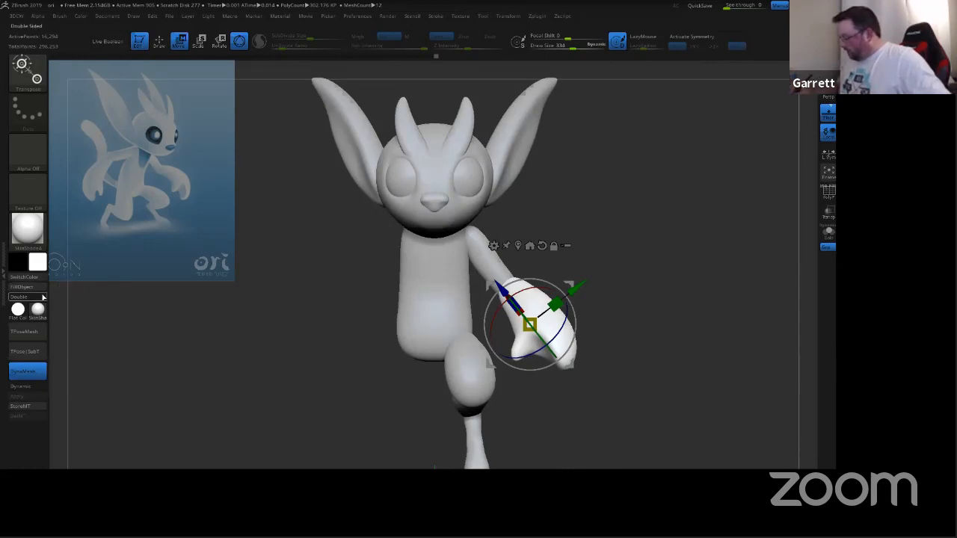
{"action": "left_click", "coordinate": [474, 247], "text": "alt"}
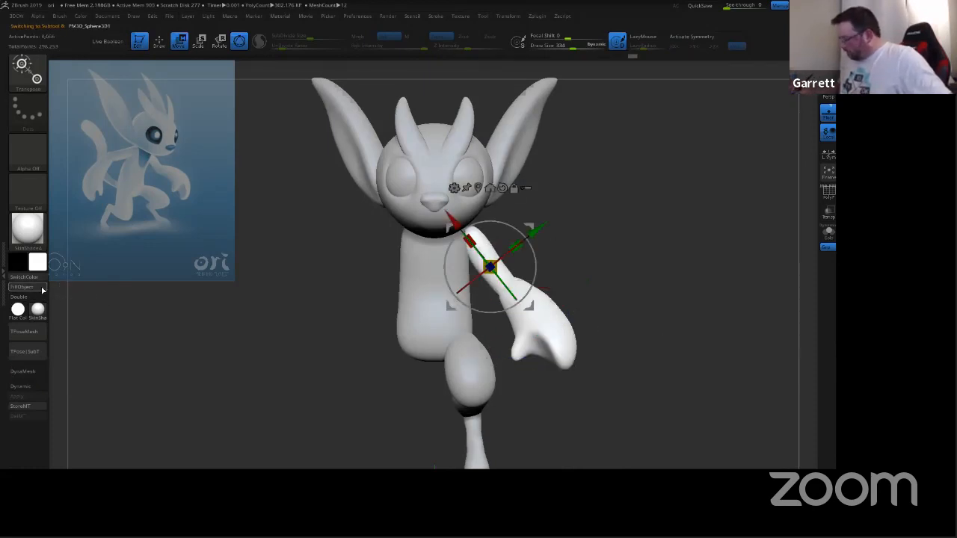
{"action": "left_click", "coordinate": [426, 338], "text": "alt"}
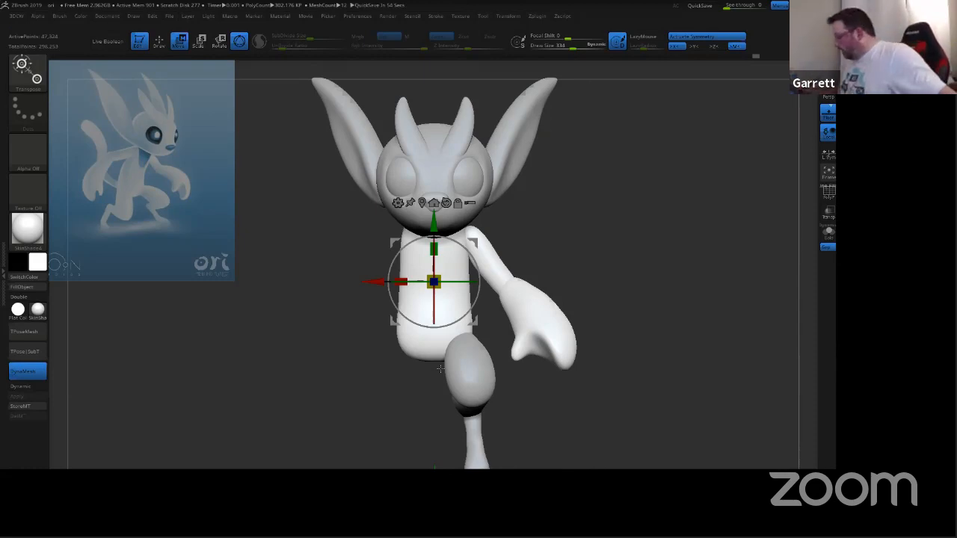
Step: Fill the thigh, calf and lower-leg subtools with the same white
{"action": "left_click", "coordinate": [478, 378], "text": "alt"}
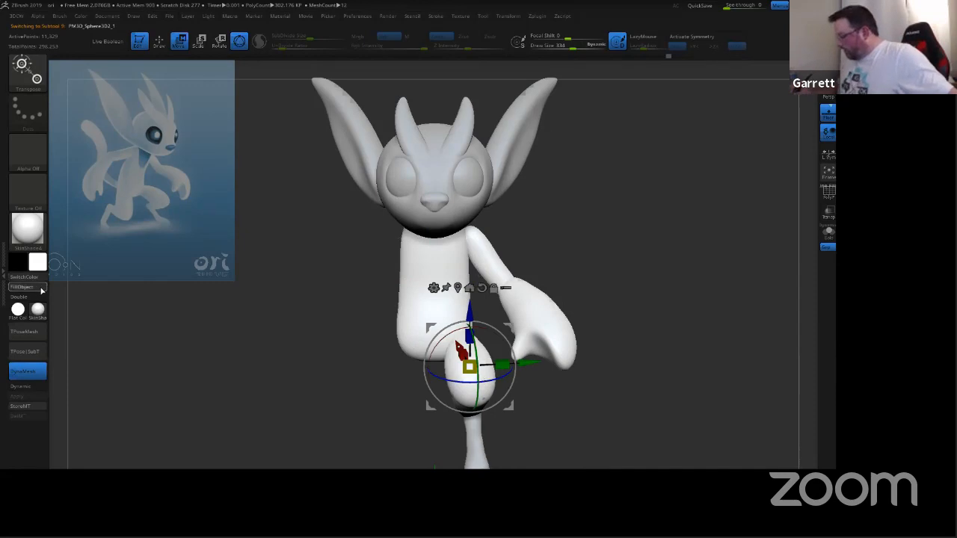
{"action": "left_click", "coordinate": [477, 441], "text": "alt"}
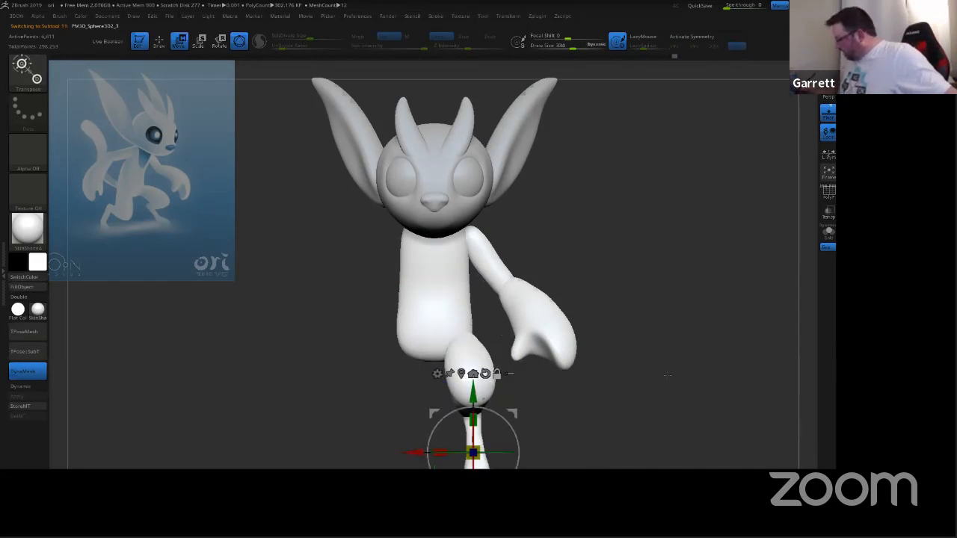
{"action": "left_click_drag", "start_coordinate": [667, 375], "coordinate": [584, 386]}
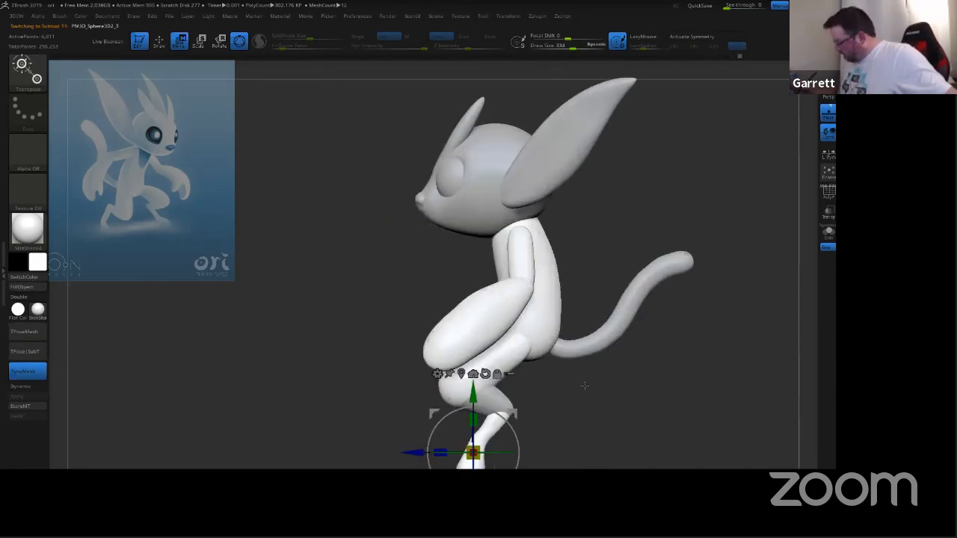
{"action": "left_click", "coordinate": [489, 395], "text": "alt"}
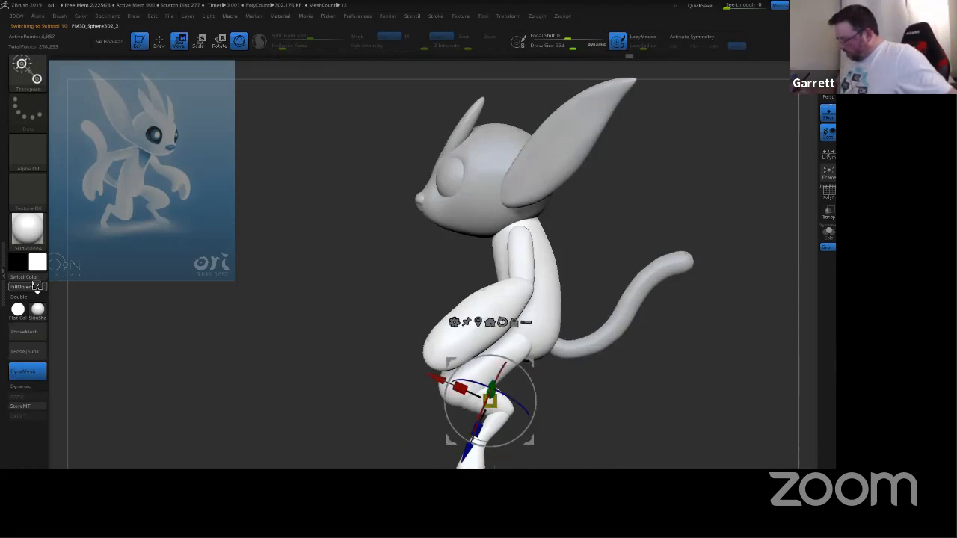
Step: Fill the head, the horns and the ears with white to match the body
{"action": "left_click_drag", "start_coordinate": [641, 375], "coordinate": [680, 250]}
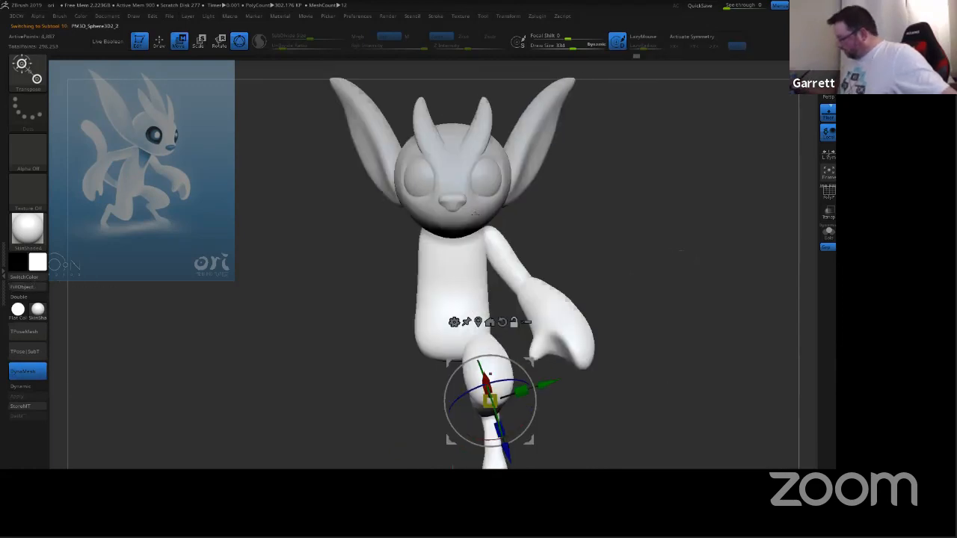
{"action": "left_click", "coordinate": [475, 214], "text": "alt"}
{"action": "left_click", "coordinate": [41, 287]}
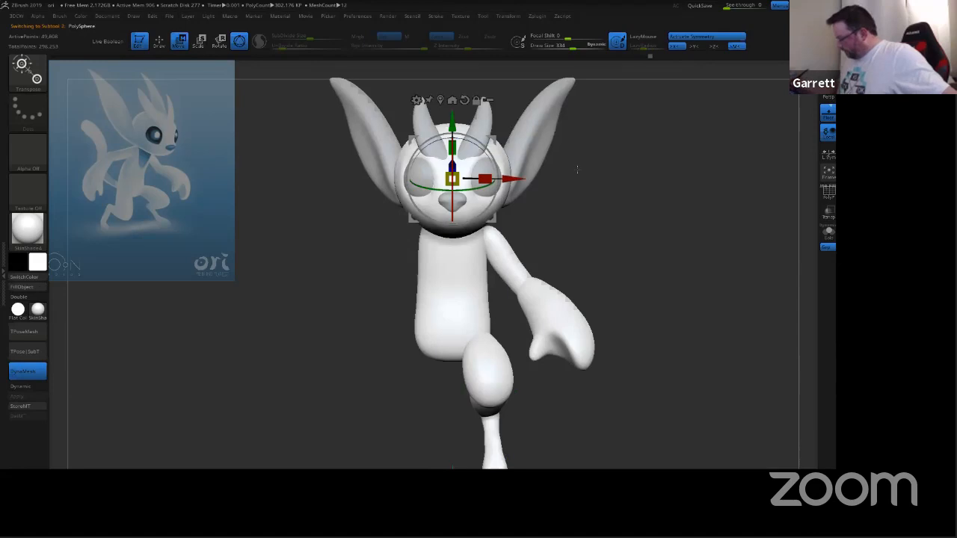
{"action": "left_click", "coordinate": [441, 116], "text": "alt"}
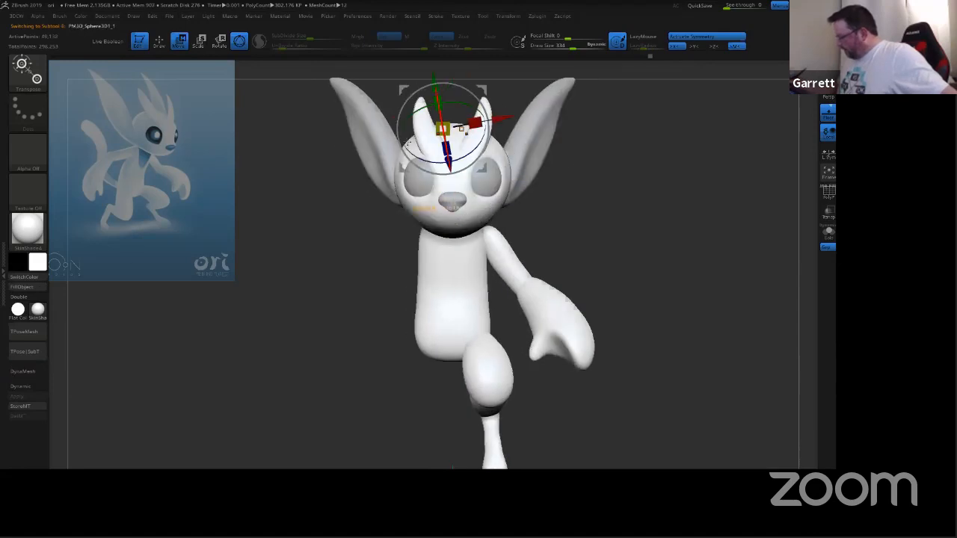
{"action": "left_click", "coordinate": [42, 287]}
{"action": "left_click", "coordinate": [535, 142], "text": "alt"}
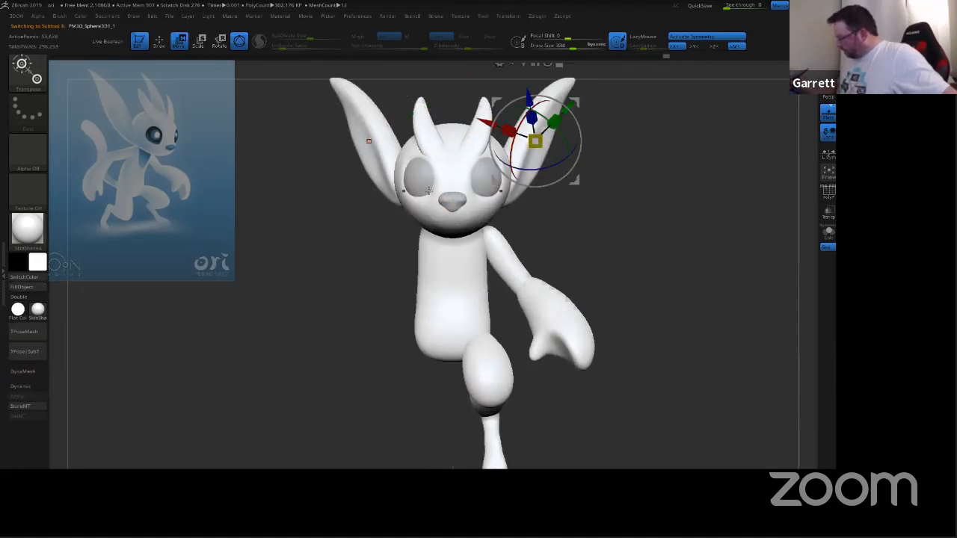
{"action": "left_click", "coordinate": [43, 287]}
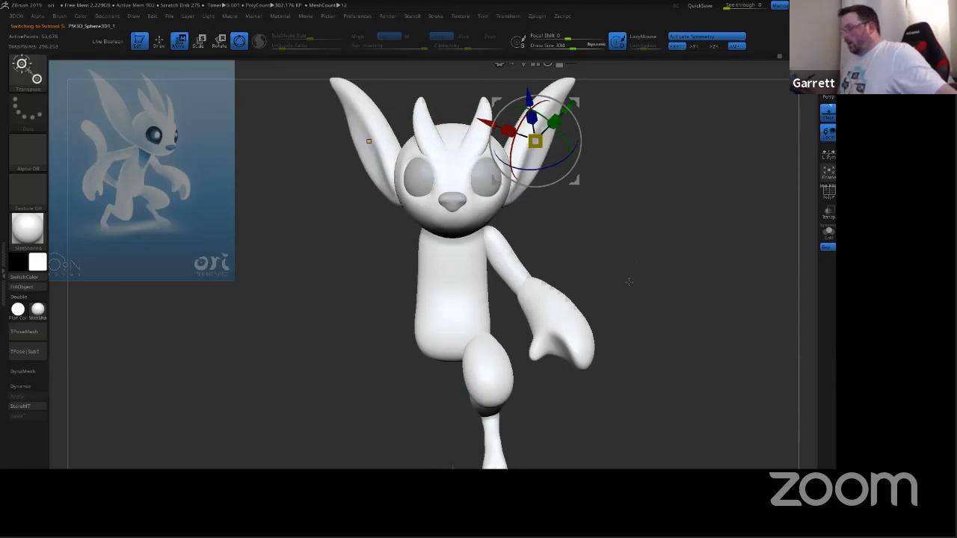
Step: Switch the current colour to black and fill the nose and the eyes with it
{"action": "right_click_drag", "start_coordinate": [629, 282], "coordinate": [628, 298], "text": "ctrl"}
{"action": "left_click", "coordinate": [437, 212], "text": "alt"}
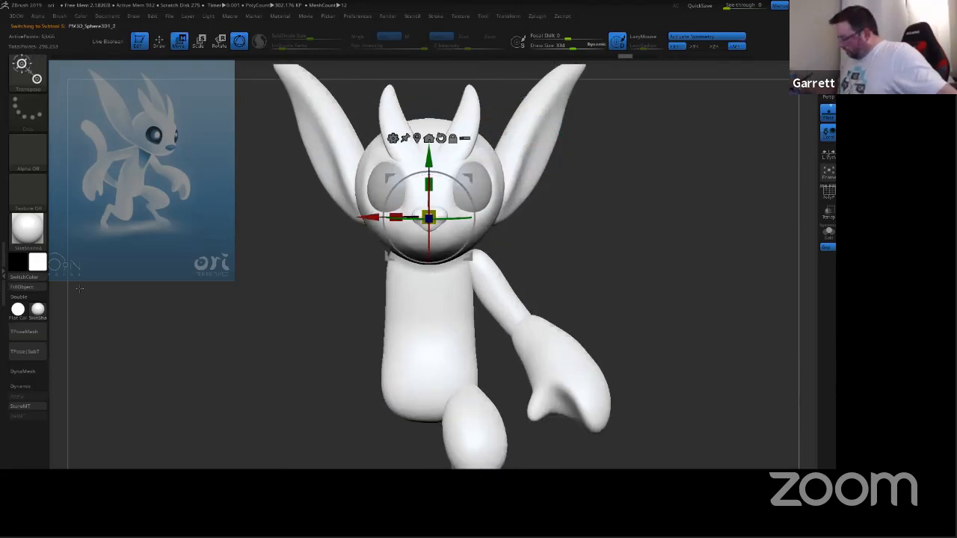
{"action": "left_click", "coordinate": [39, 279]}
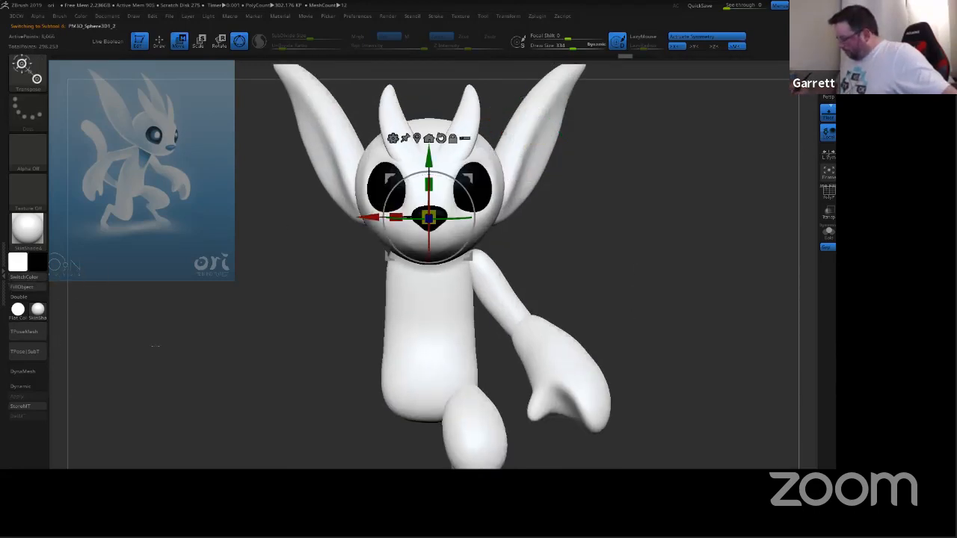
{"action": "left_click", "coordinate": [485, 193], "text": "alt"}
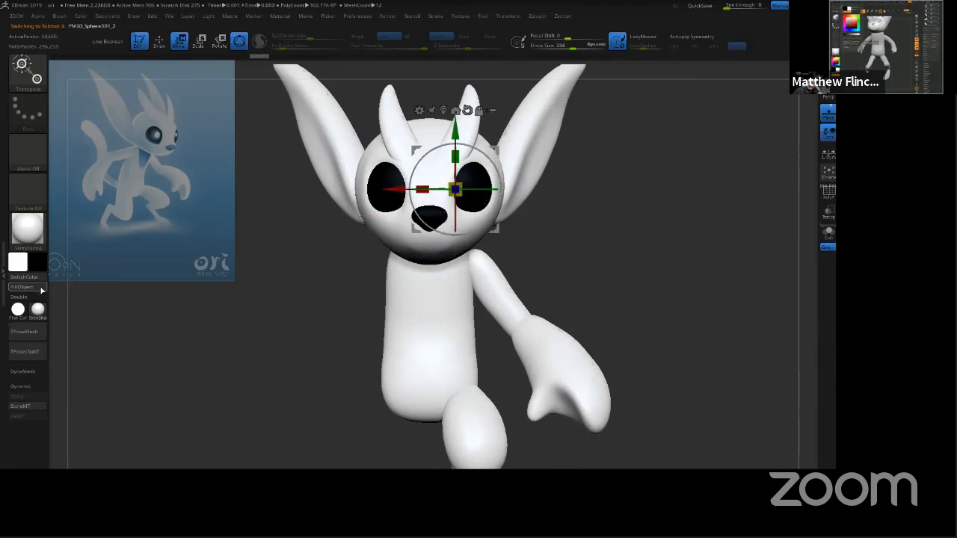
{"action": "left_click_drag", "start_coordinate": [676, 270], "coordinate": [695, 240]}
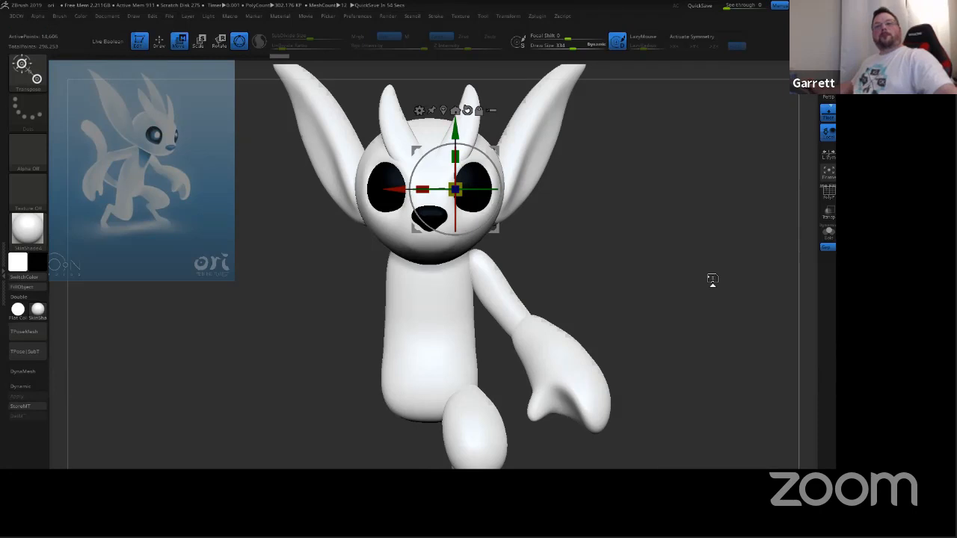
Step: Select the tail subtool, switch the current colour back to white and fill the tail
{"action": "left_click_drag", "start_coordinate": [712, 279], "coordinate": [678, 303]}
{"action": "left_click", "coordinate": [680, 332], "text": "alt"}
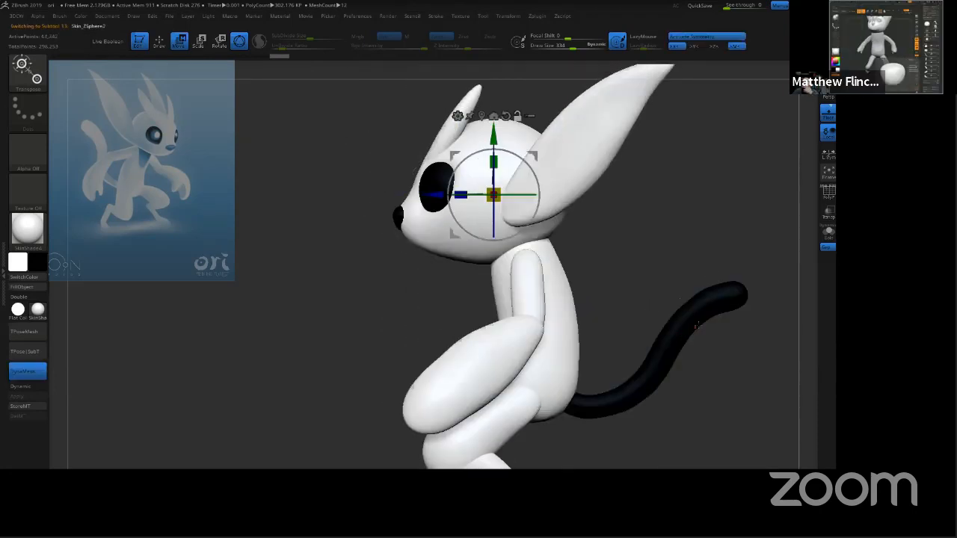
{"action": "left_click", "coordinate": [41, 280]}
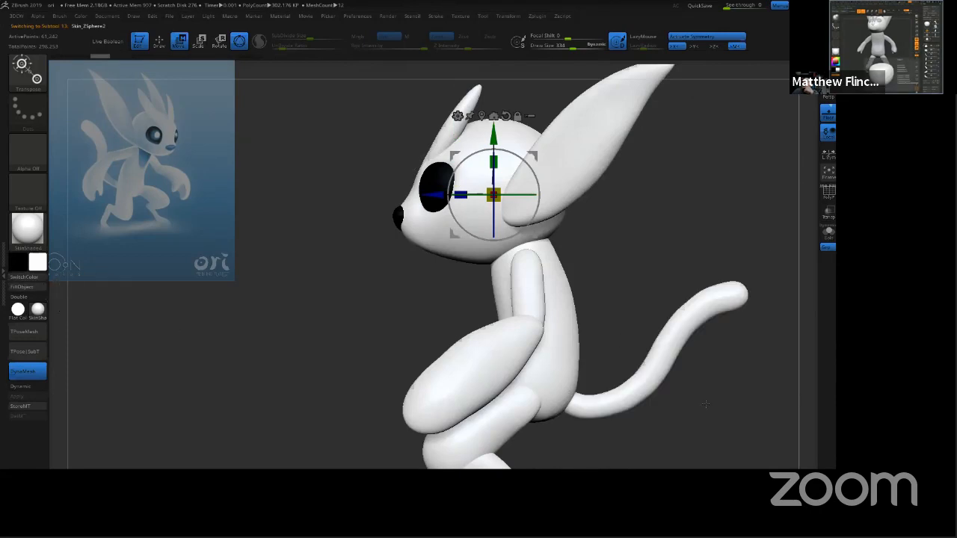
{"action": "left_click_drag", "start_coordinate": [705, 404], "coordinate": [728, 334]}
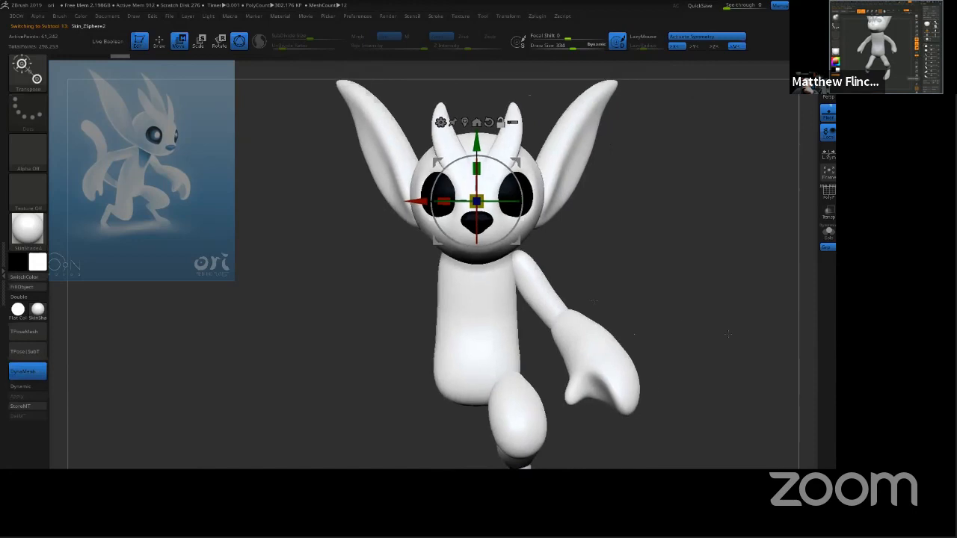
Step: Return to Draw mode, make the eyes the active subtool and set the current colour to a blue hue
{"action": "key", "text": "q"}
{"action": "mouse_move", "coordinate": [735, 276]}
{"action": "left_mouse_down"}
{"action": "mouse_move", "coordinate": [712, 285]}
{"action": "mouse_move", "coordinate": [756, 262]}
{"action": "mouse_move", "coordinate": [743, 256]}
{"action": "mouse_move", "coordinate": [756, 241]}
{"action": "left_mouse_up"}
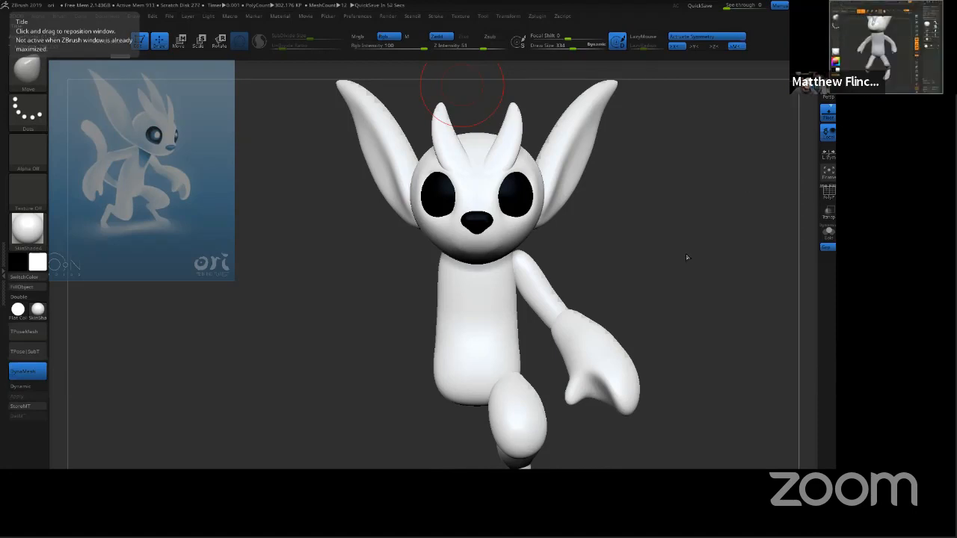
{"action": "mouse_move", "coordinate": [687, 258]}
{"action": "left_mouse_down"}
{"action": "mouse_move", "coordinate": [680, 292]}
{"action": "mouse_move", "coordinate": [684, 252]}
{"action": "left_mouse_up"}
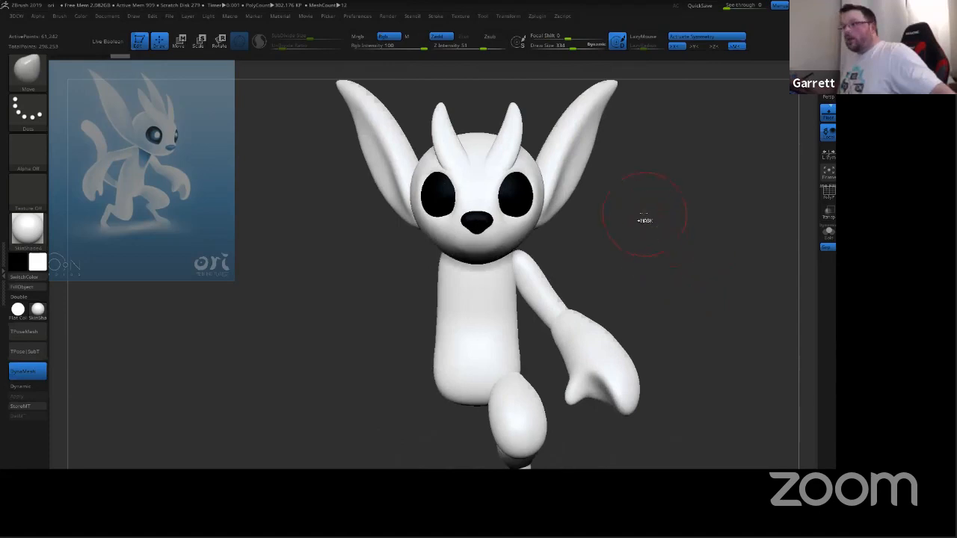
{"action": "right_click_drag", "start_coordinate": [644, 223], "coordinate": [653, 257], "text": "ctrl"}
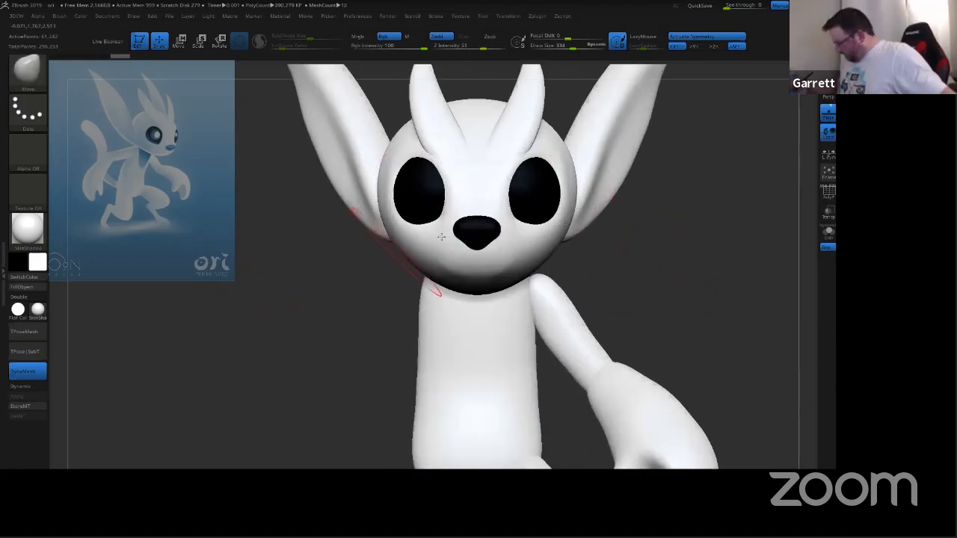
{"action": "left_click", "coordinate": [532, 188], "text": "alt"}
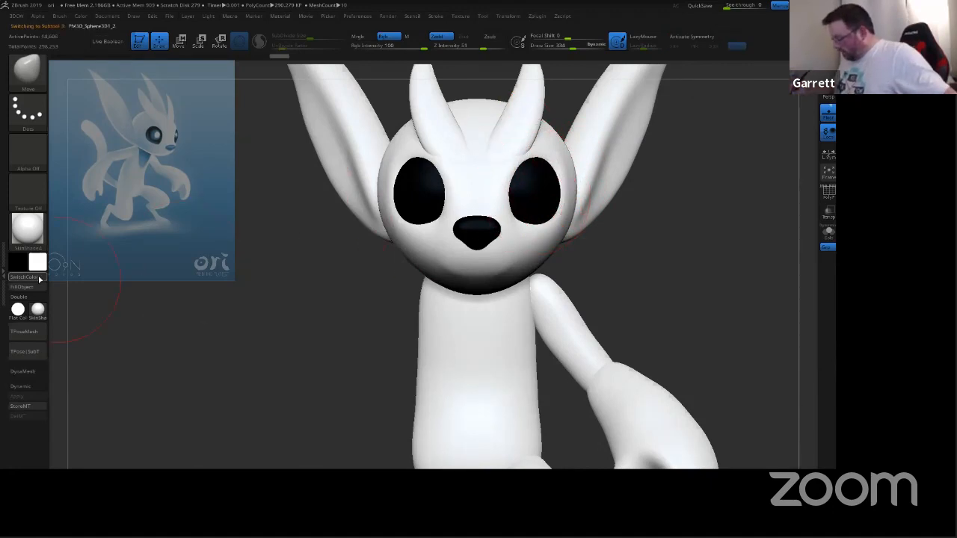
{"action": "left_click", "coordinate": [38, 262]}
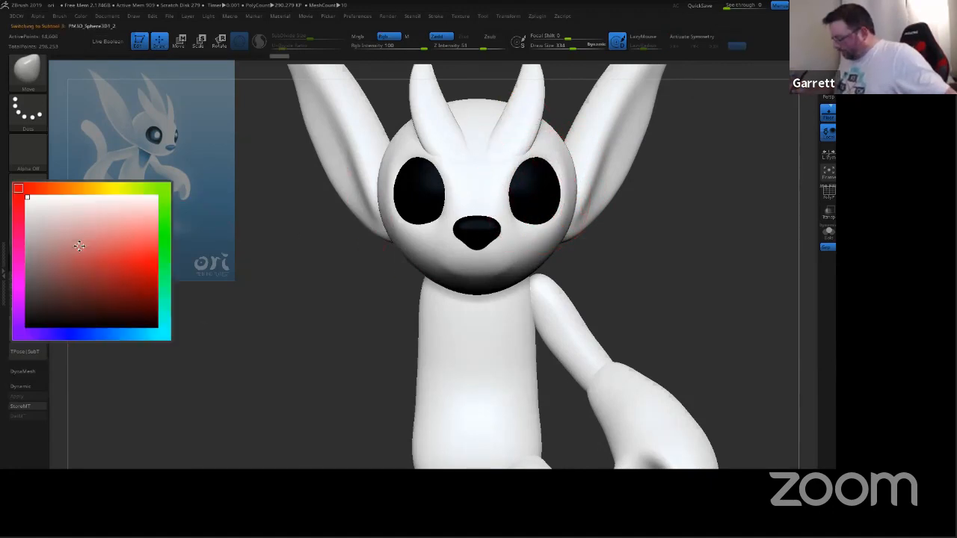
{"action": "left_click", "coordinate": [122, 333]}
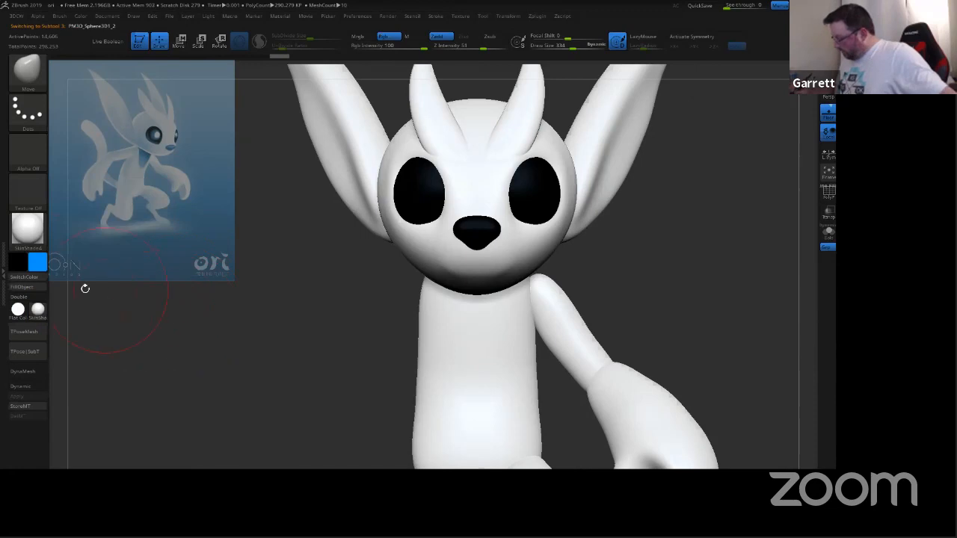
Step: Darken the current colour to a deep navy blue and fill the eyes with it
{"action": "left_click", "coordinate": [39, 263]}
{"action": "left_click", "coordinate": [83, 298]}
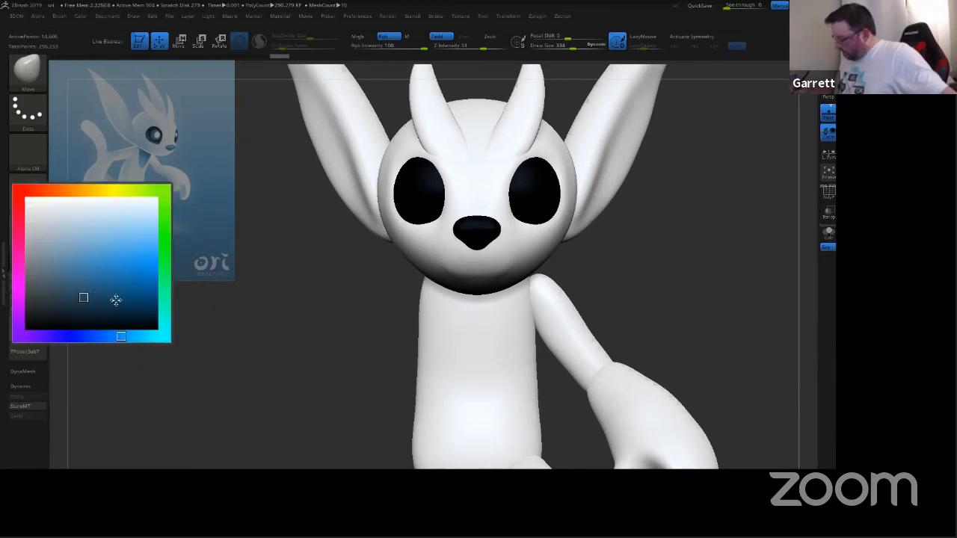
{"action": "left_click", "coordinate": [45, 260]}
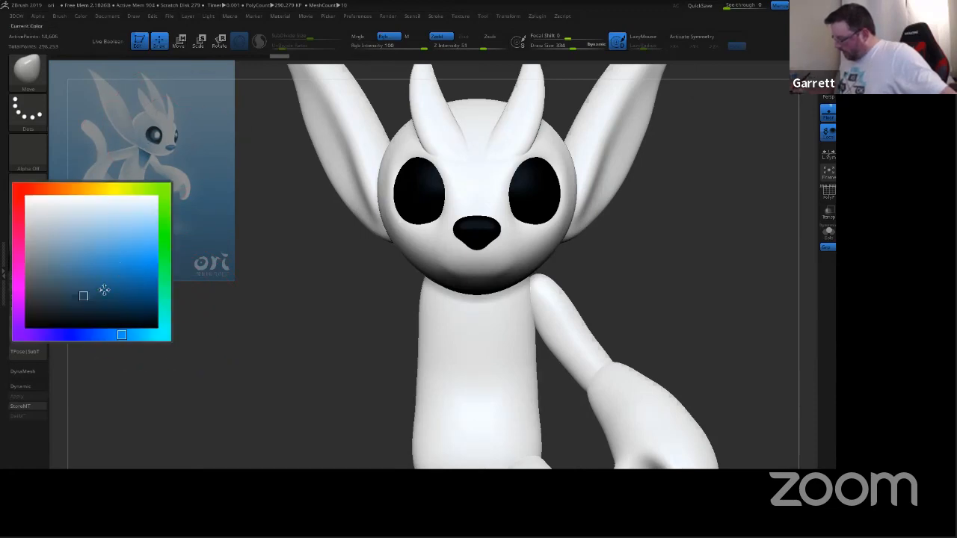
{"action": "left_click", "coordinate": [132, 299]}
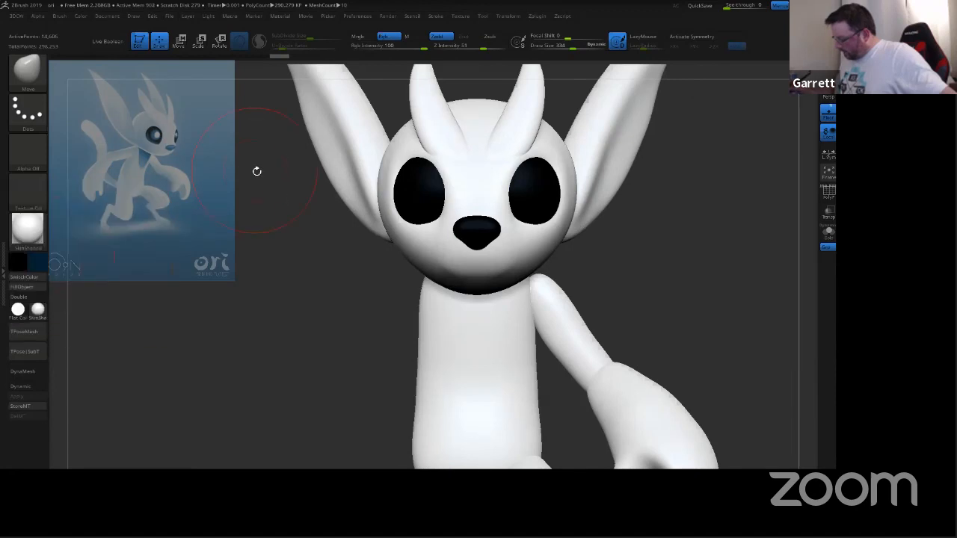
{"action": "left_click", "coordinate": [42, 290]}
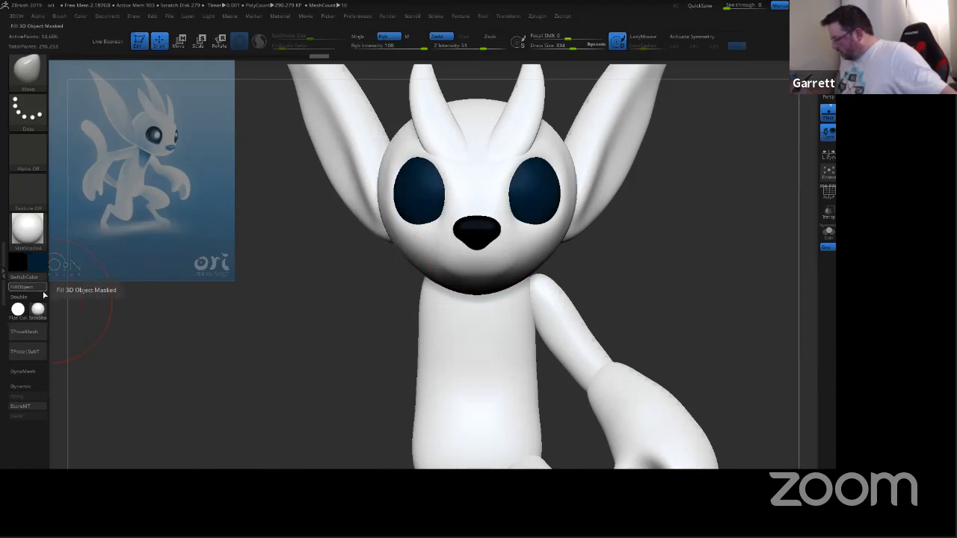
Step: Fill the nose subtool with navy blue and refill it in a slightly lighter blue
{"action": "key", "text": "Down"}
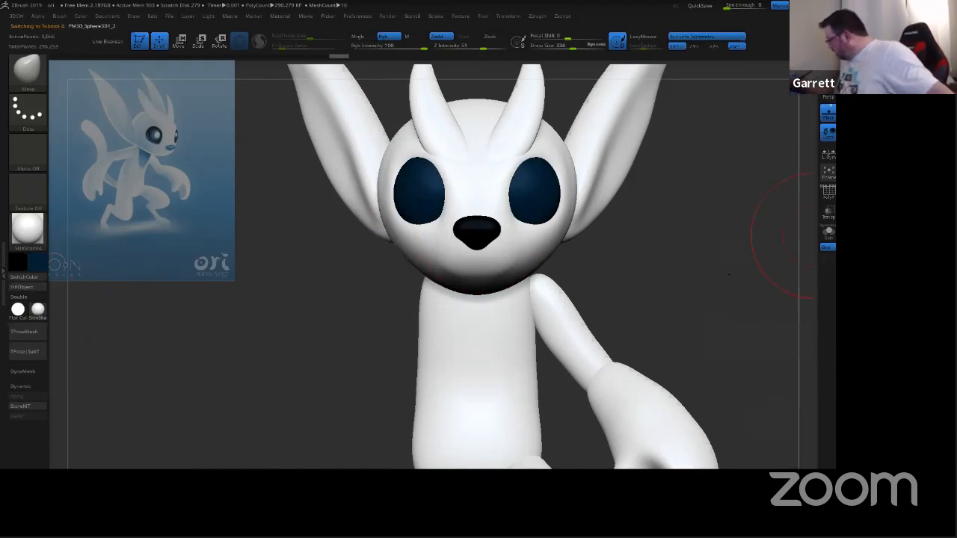
{"action": "left_click", "coordinate": [43, 288]}
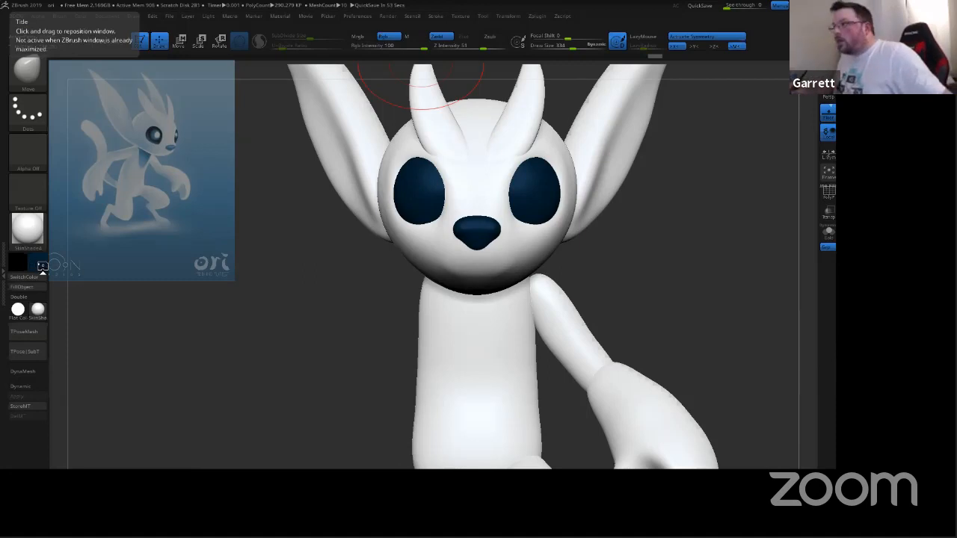
{"action": "left_click", "coordinate": [42, 266]}
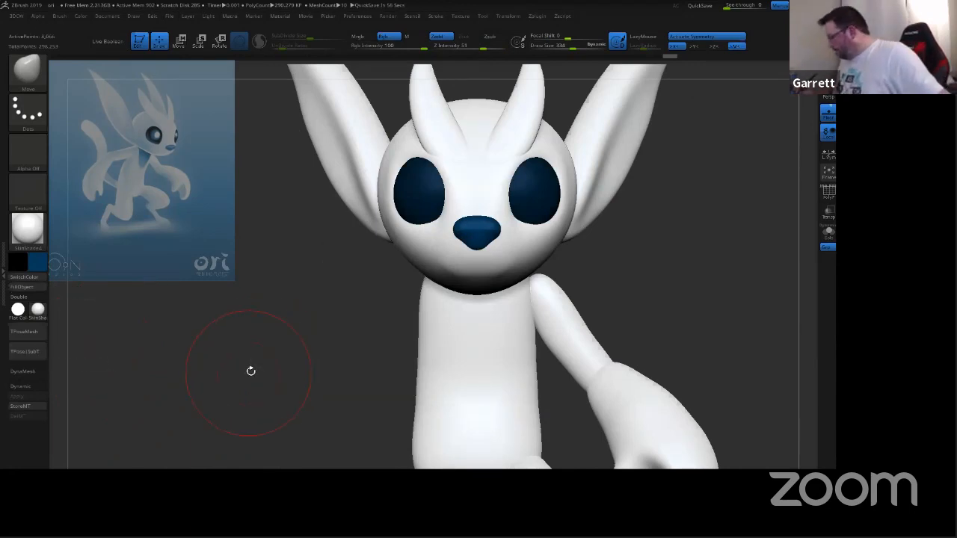
Step: Set the current colour to a slightly brighter, saturated blue for the nose, viewing the head at a three-quarter angle
{"action": "left_click_drag", "start_coordinate": [251, 371], "coordinate": [228, 310]}
{"action": "left_click", "coordinate": [39, 263]}
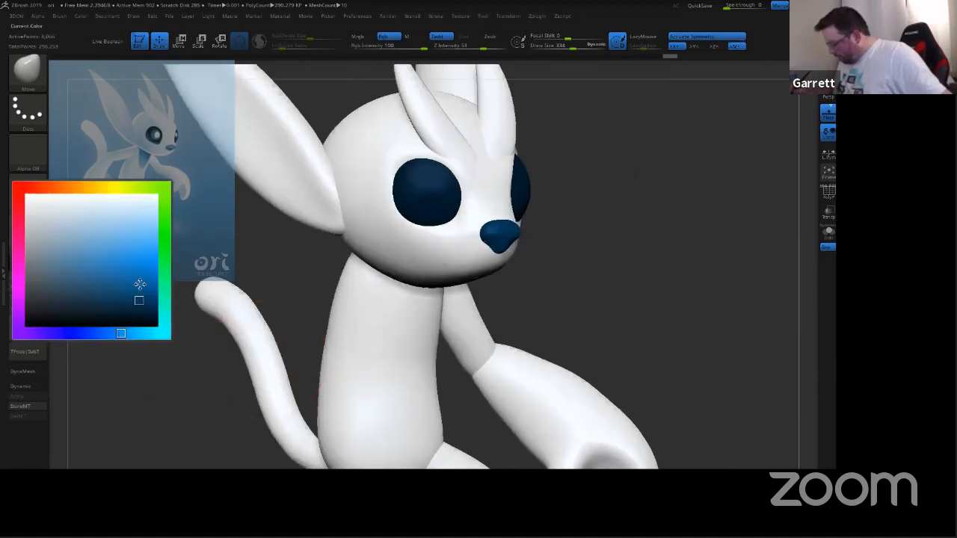
{"action": "left_click", "coordinate": [144, 291]}
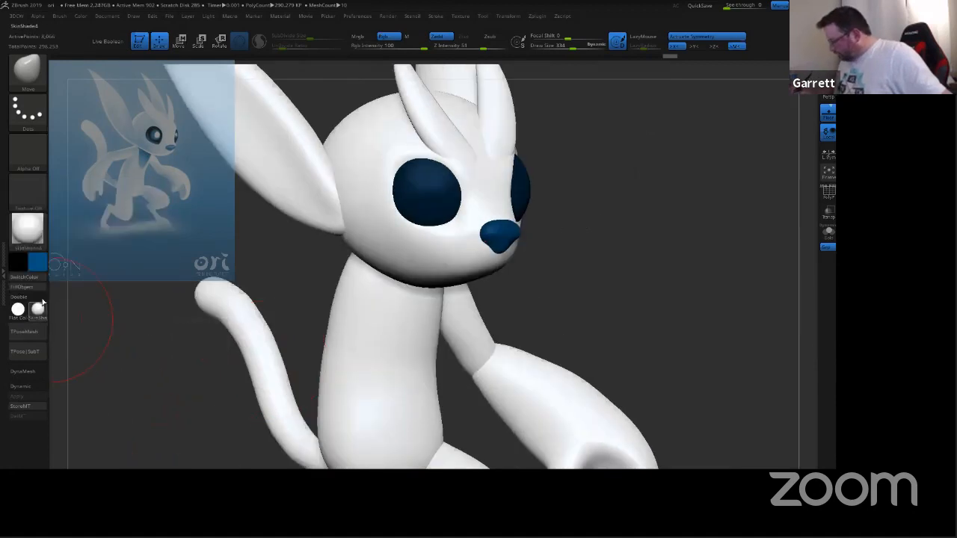
Step: Make the eyes the active subtool from the front view and choose the Pen A brush
{"action": "left_click_drag", "start_coordinate": [666, 292], "coordinate": [658, 248]}
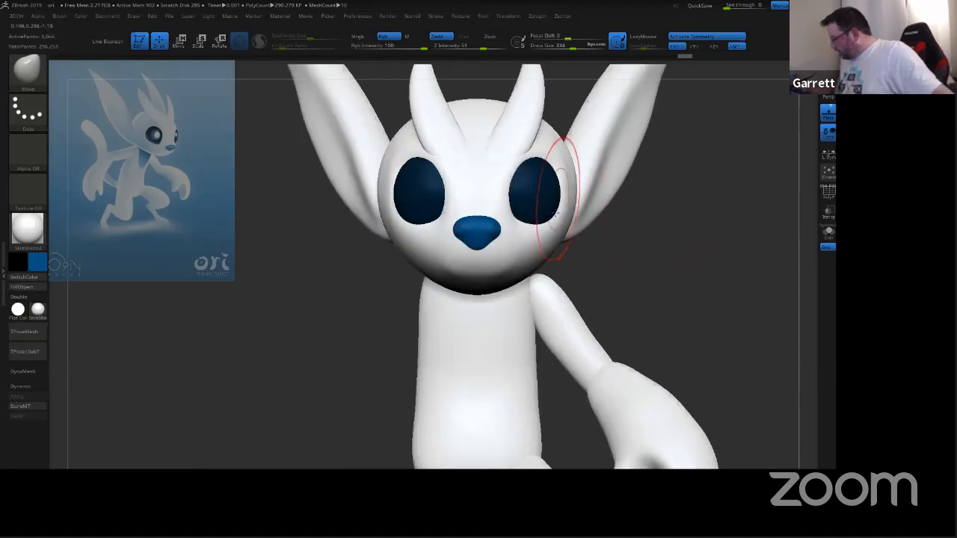
{"action": "left_click", "coordinate": [556, 195], "text": "alt"}
{"action": "key", "text": "x"}
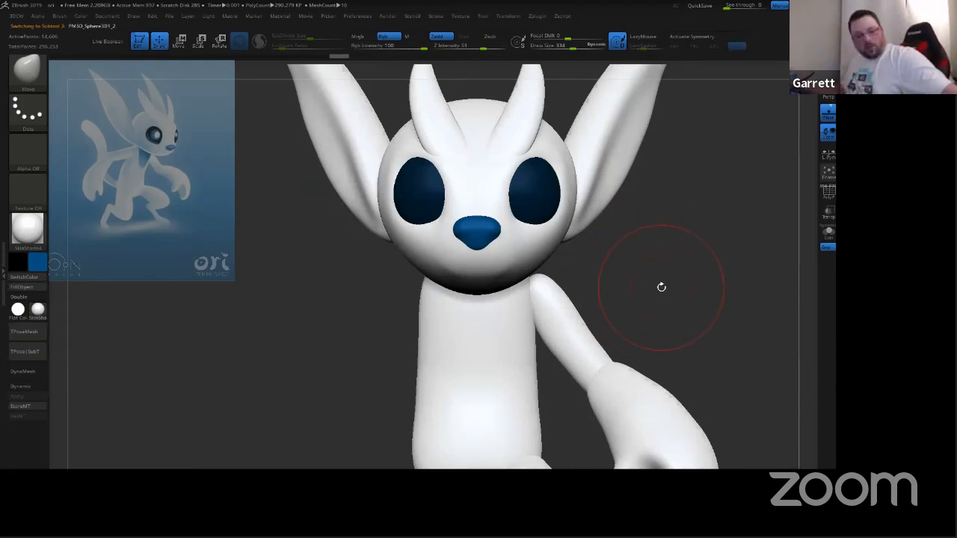
{"action": "key", "text": "b"}
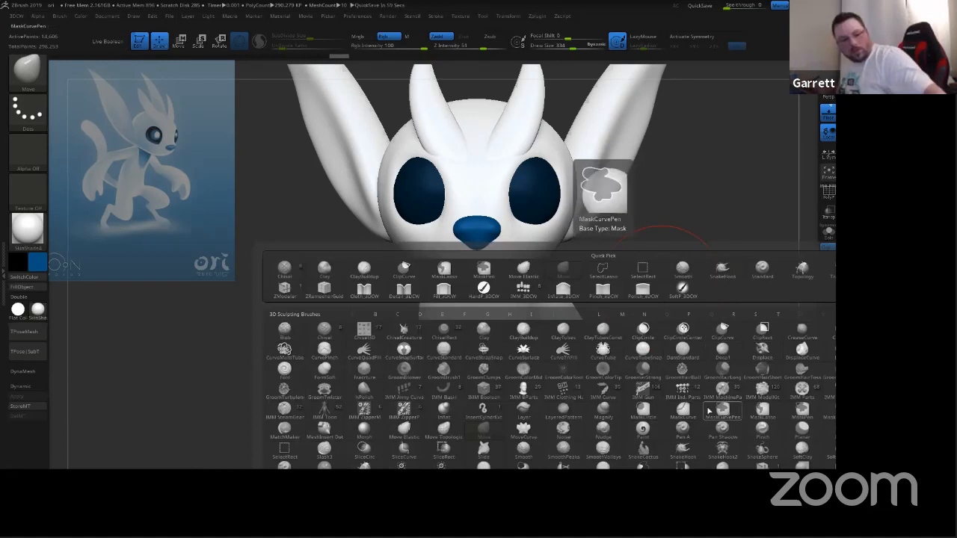
{"action": "key", "text": "p"}
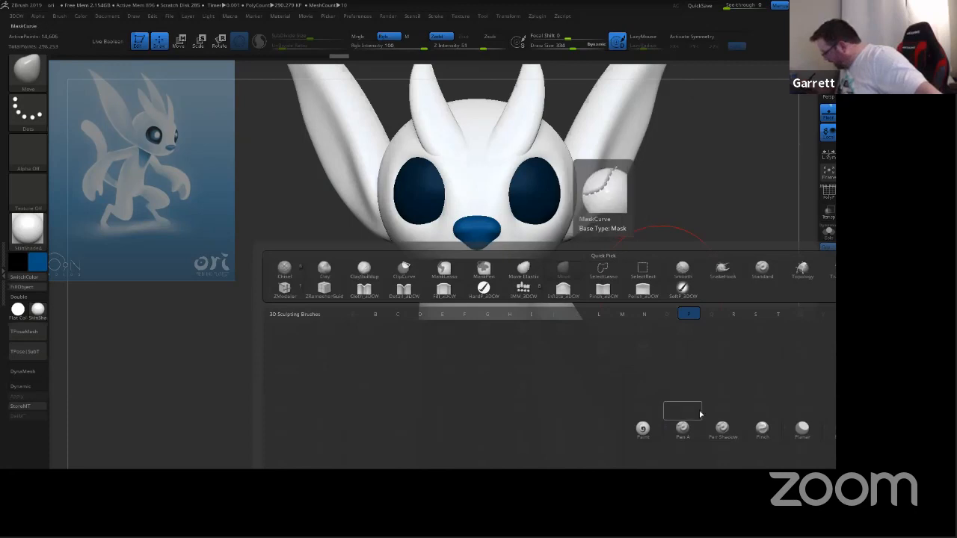
{"action": "left_click", "coordinate": [685, 432]}
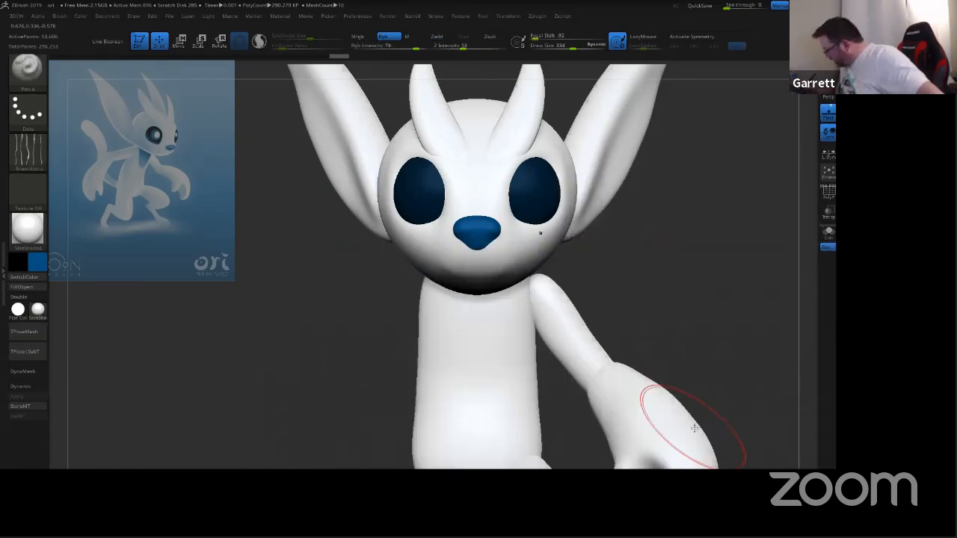
Step: Set the brush's draw size to 62, the current colour to white, and turn on X symmetry for the eyes
{"action": "key", "text": "s"}
{"action": "left_click_drag", "start_coordinate": [541, 188], "coordinate": [511, 190]}
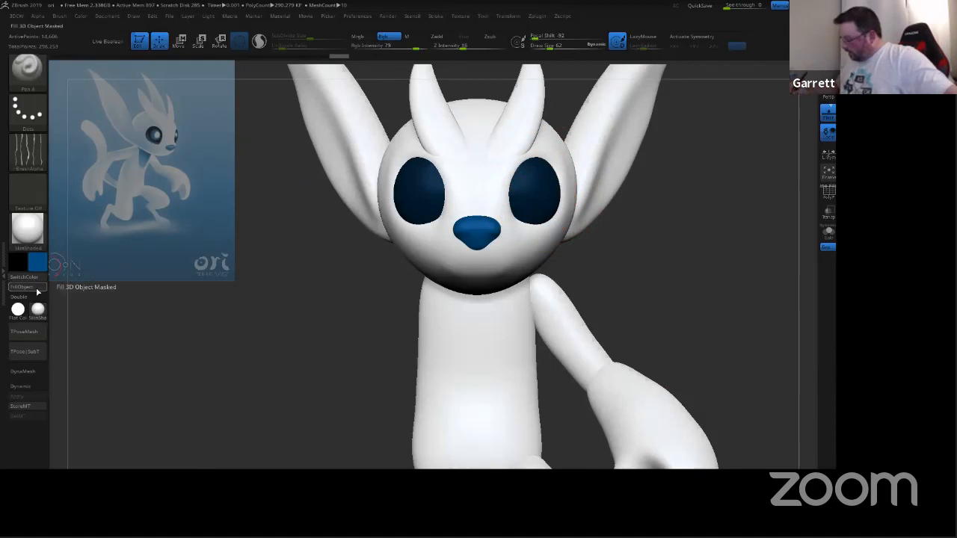
{"action": "left_click_drag", "start_coordinate": [37, 262], "coordinate": [480, 154]}
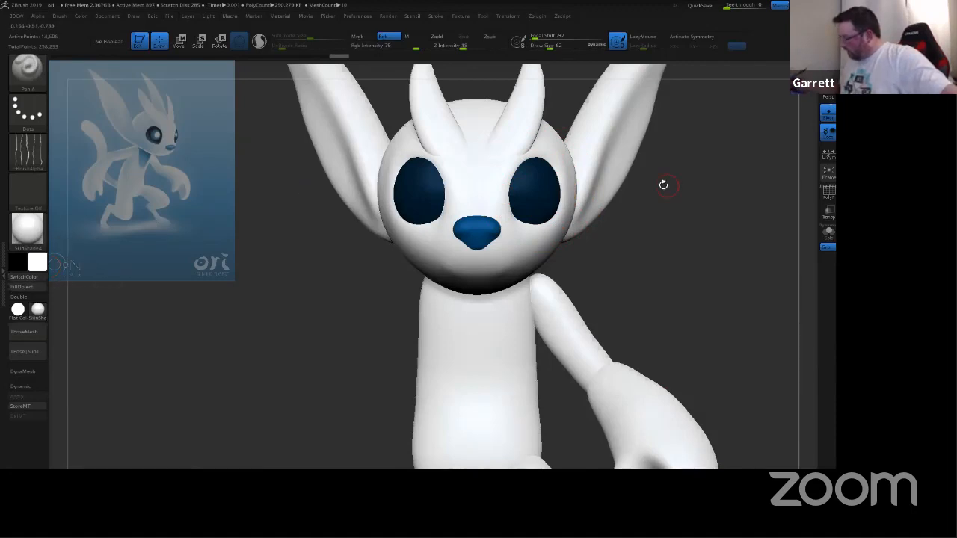
{"action": "right_click_drag", "start_coordinate": [643, 200], "coordinate": [605, 277], "text": "ctrl"}
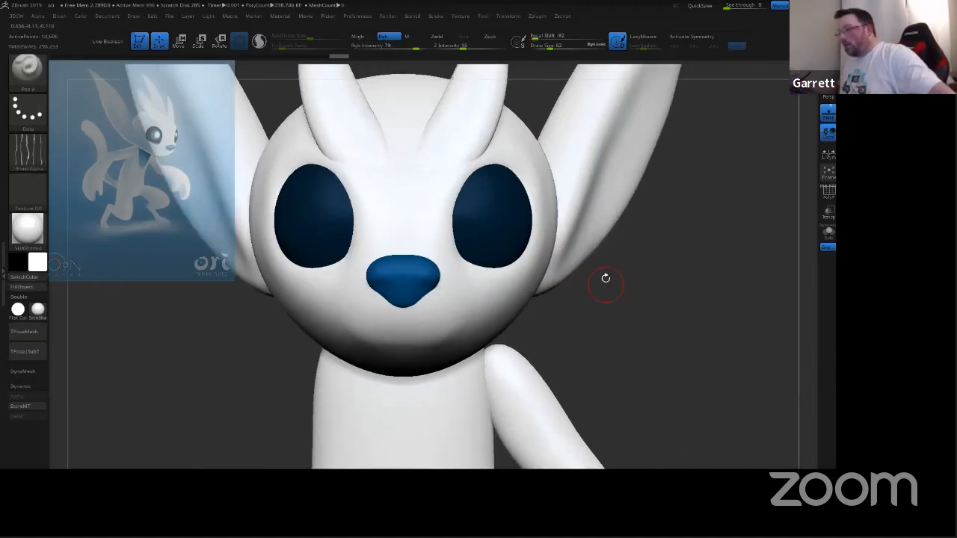
{"action": "key", "text": "x"}
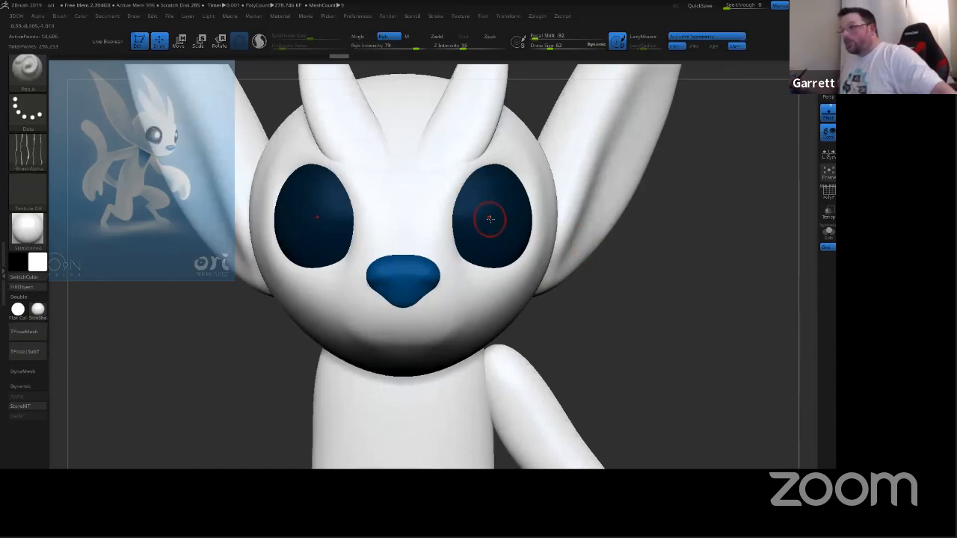
Step: Test white pupil dots on both eyes, undoing each test and subdividing the eye mesh for a smoother painted edge
{"action": "left_click_drag", "start_coordinate": [494, 213], "coordinate": [489, 216]}
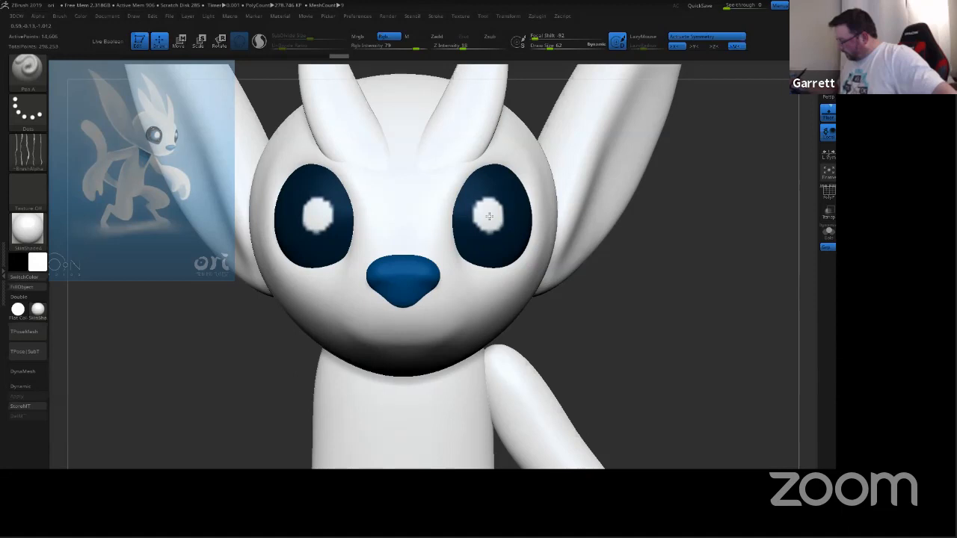
{"action": "key", "text": "ctrl+z"}
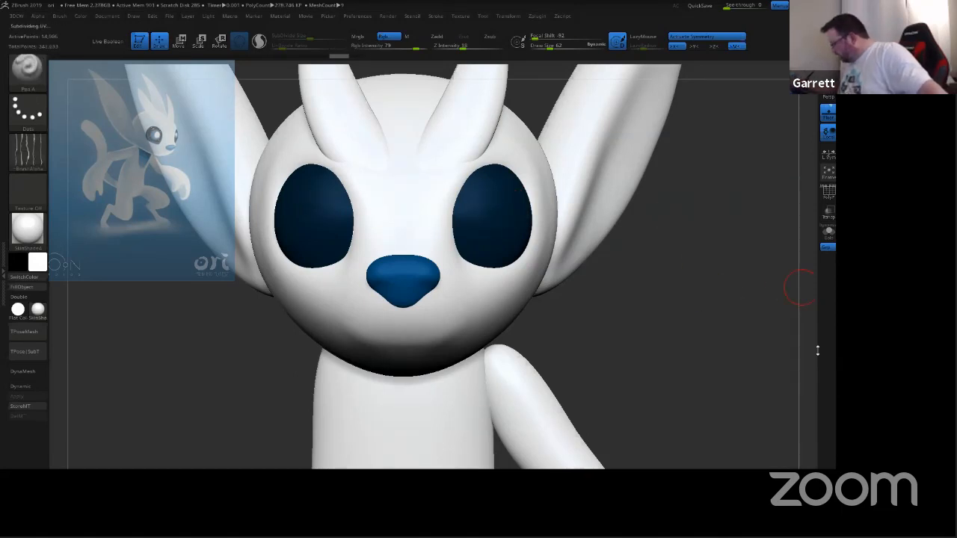
{"action": "left_click", "coordinate": [486, 214]}
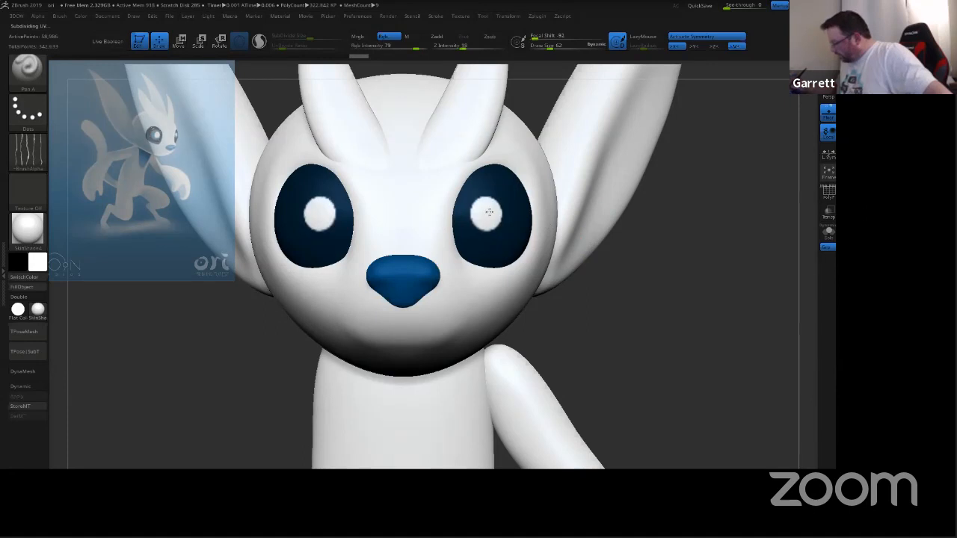
{"action": "key", "text": "ctrl+z"}
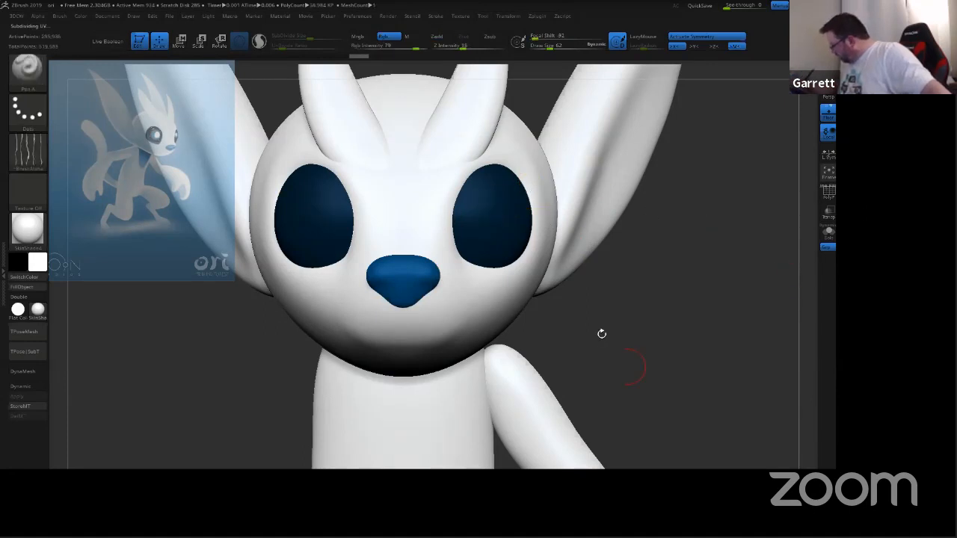
Step: Try round white pupils on the subdivided eyes at a draw size of 62
{"action": "left_click", "coordinate": [484, 216]}
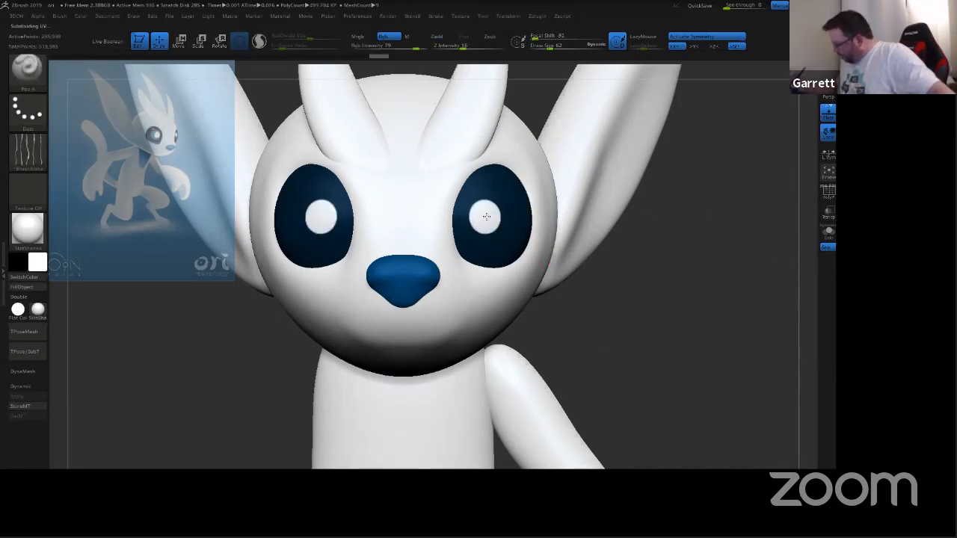
{"action": "right_click_drag", "start_coordinate": [648, 349], "coordinate": [650, 278], "text": "ctrl"}
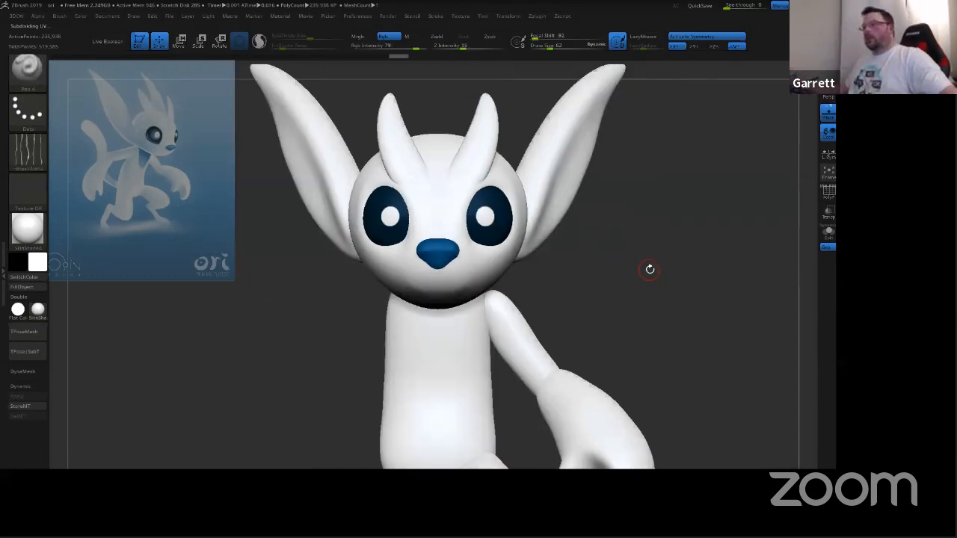
{"action": "key", "text": "ctrl+z"}
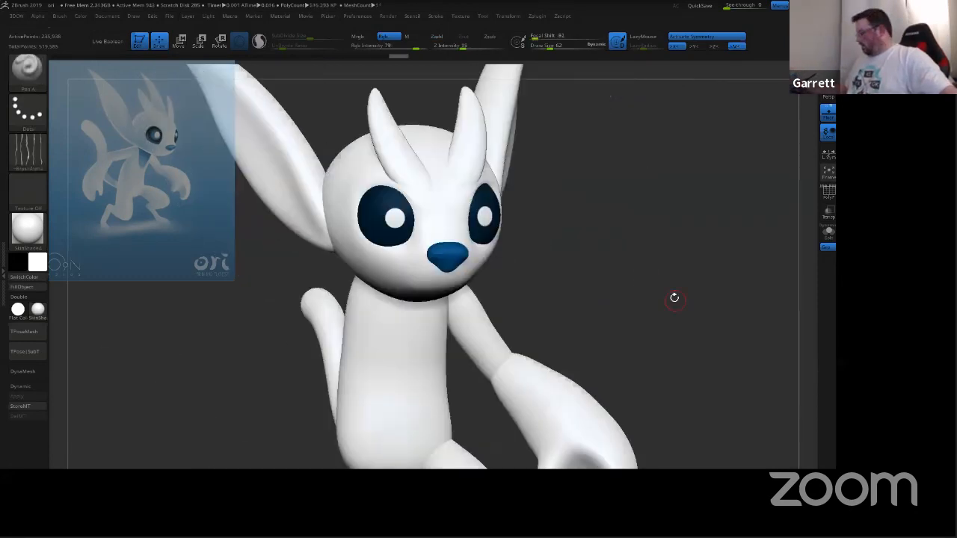
{"action": "key", "text": "ctrl+z"}
Step: Set the draw size to 84 and paint a larger round white pupil in the middle of each eye
{"action": "key", "text": "s"}
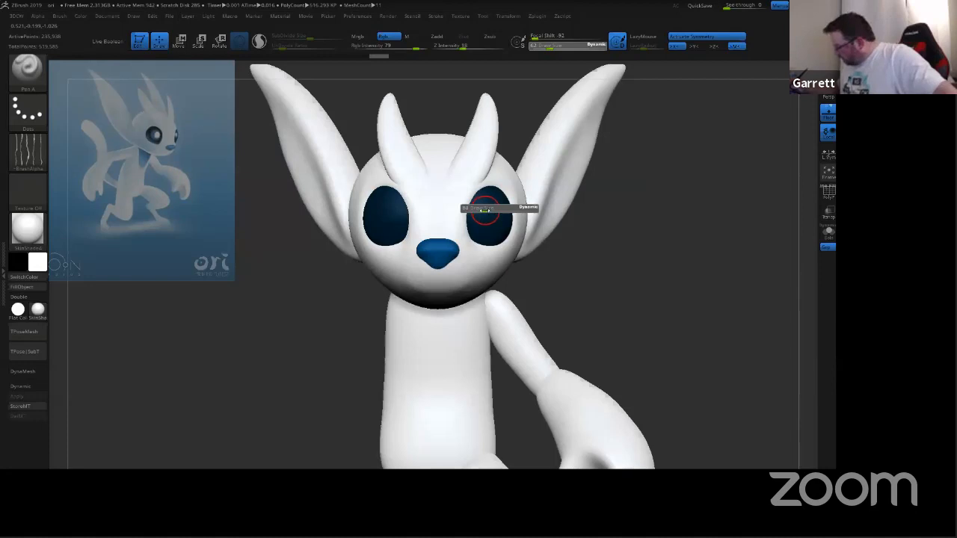
{"action": "left_click_drag", "start_coordinate": [489, 217], "coordinate": [488, 216]}
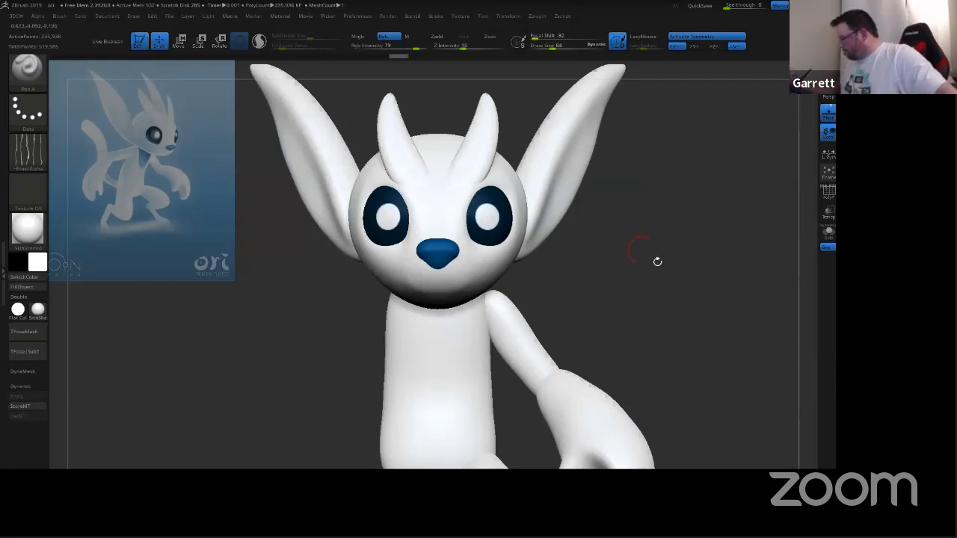
{"action": "mouse_move", "coordinate": [676, 288]}
{"action": "left_mouse_down"}
{"action": "mouse_move", "coordinate": [702, 284]}
{"action": "mouse_move", "coordinate": [663, 310]}
{"action": "mouse_move", "coordinate": [665, 299]}
{"action": "left_mouse_up"}
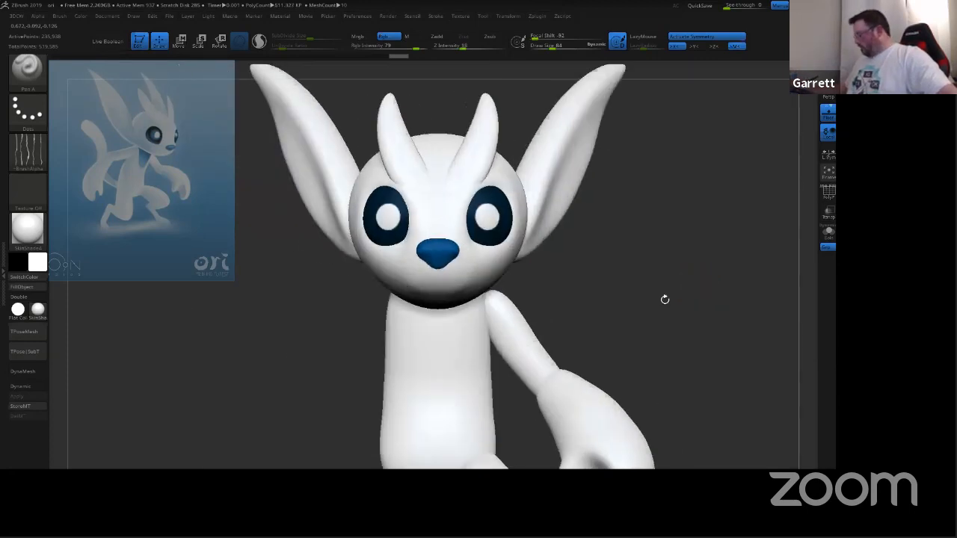
{"action": "right_click_drag", "start_coordinate": [661, 325], "coordinate": [642, 218], "text": "ctrl"}
{"action": "mouse_move", "coordinate": [616, 274]}
{"action": "left_mouse_down"}
{"action": "mouse_move", "coordinate": [645, 280]}
{"action": "mouse_move", "coordinate": [621, 266]}
{"action": "left_mouse_up"}
{"action": "right_click_drag", "start_coordinate": [622, 267], "coordinate": [620, 311], "text": "ctrl"}
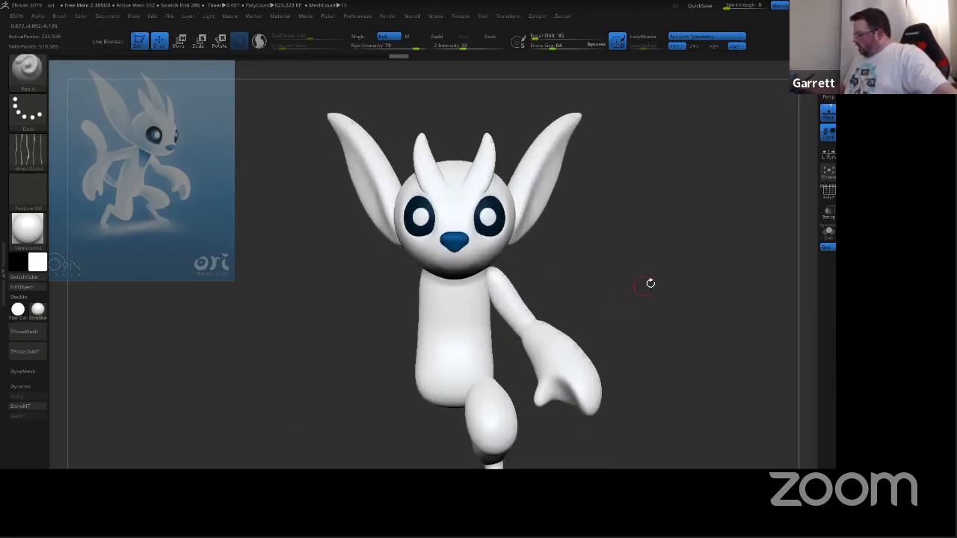
{"action": "left_click_drag", "start_coordinate": [650, 283], "coordinate": [598, 279]}
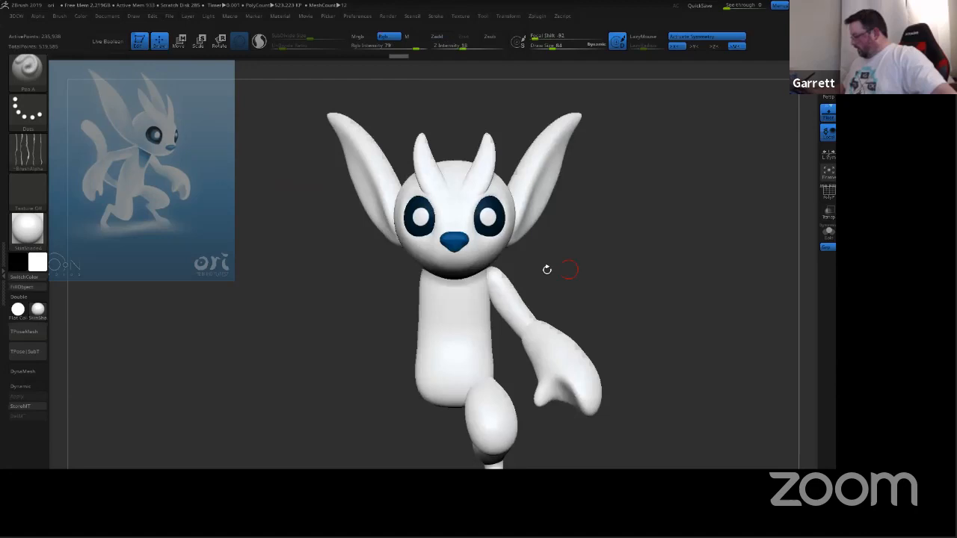
Step: Mirror and weld the upper arm and the forearm with hand to the other side of the body
{"action": "left_click", "coordinate": [509, 299], "text": "alt"}
{"action": "key", "text": "space"}
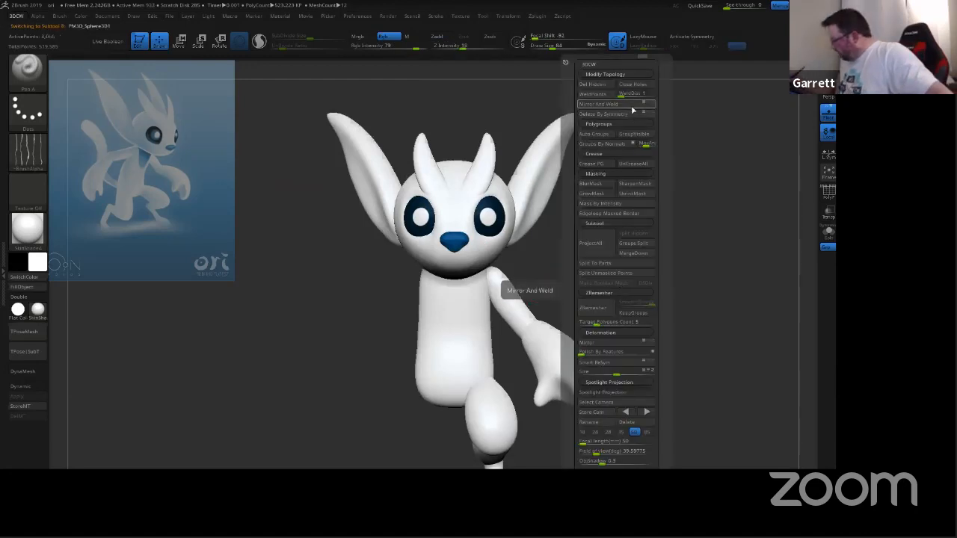
{"action": "left_click", "coordinate": [631, 109]}
{"action": "left_click", "coordinate": [545, 350], "text": "alt"}
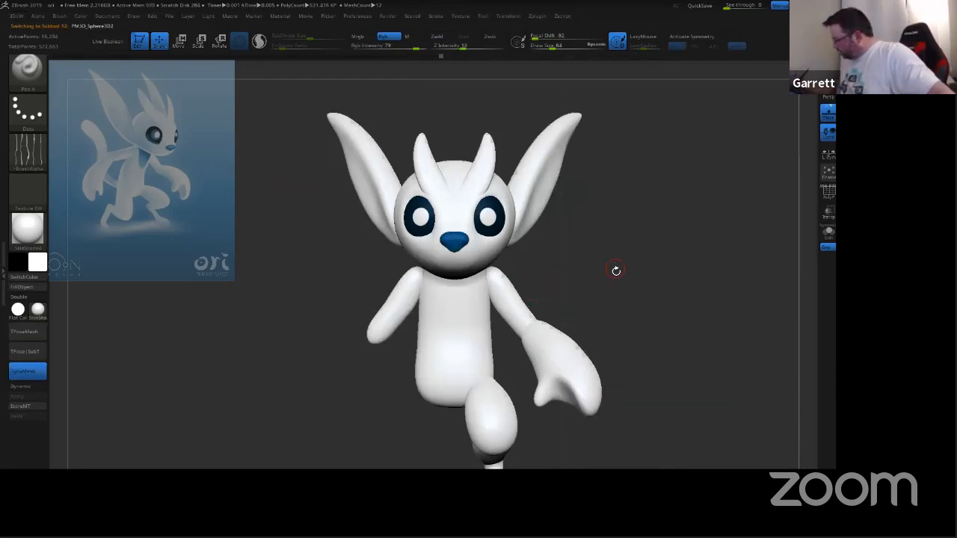
{"action": "key", "text": "space"}
{"action": "left_click", "coordinate": [630, 109]}
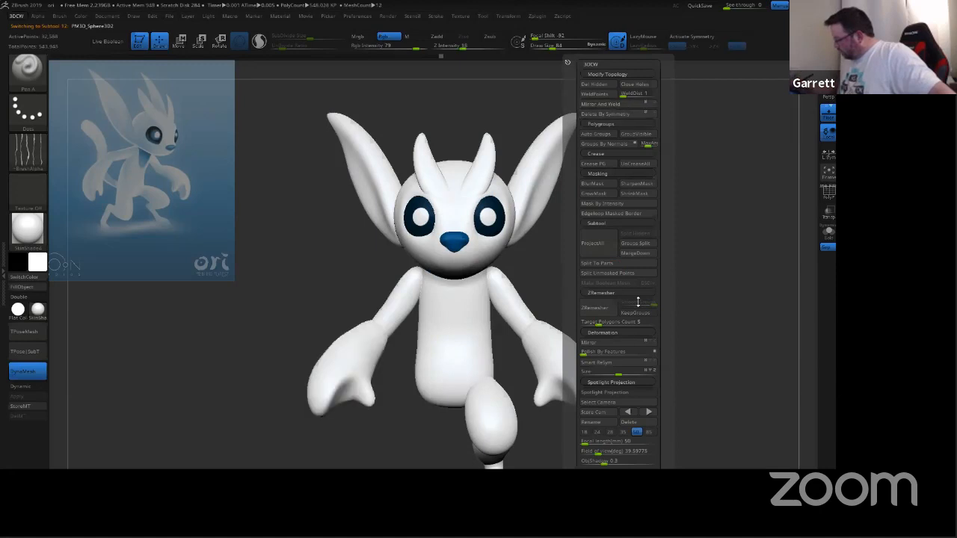
Step: Mirror and weld the thigh subtool to create the matching thigh on the opposite side
{"action": "left_click", "coordinate": [499, 415], "text": "alt"}
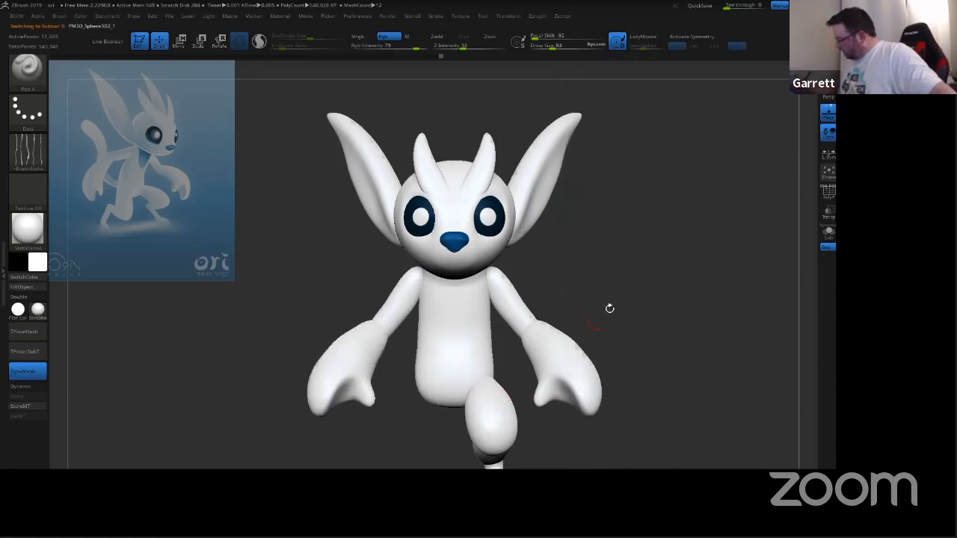
{"action": "key", "text": "space"}
{"action": "left_click", "coordinate": [644, 109]}
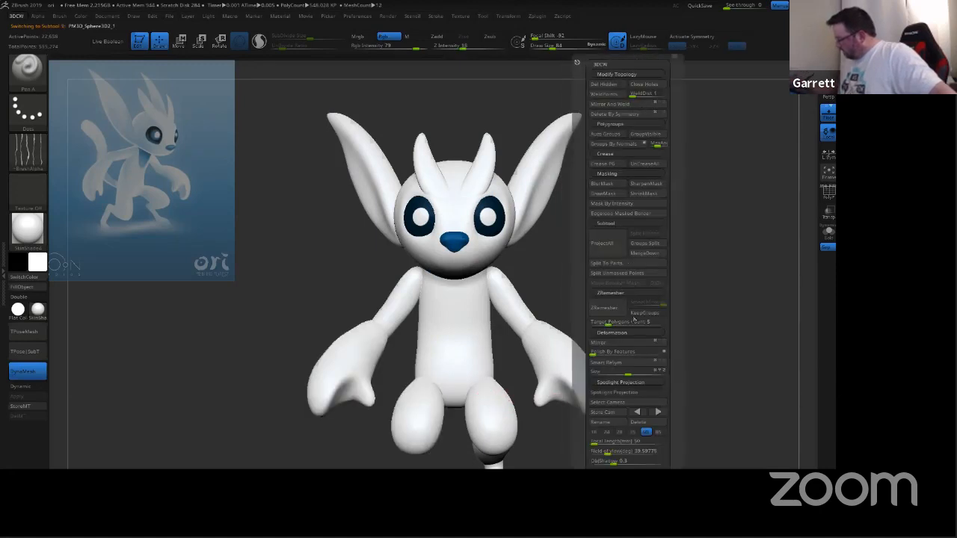
{"action": "left_click_drag", "start_coordinate": [625, 319], "coordinate": [525, 362]}
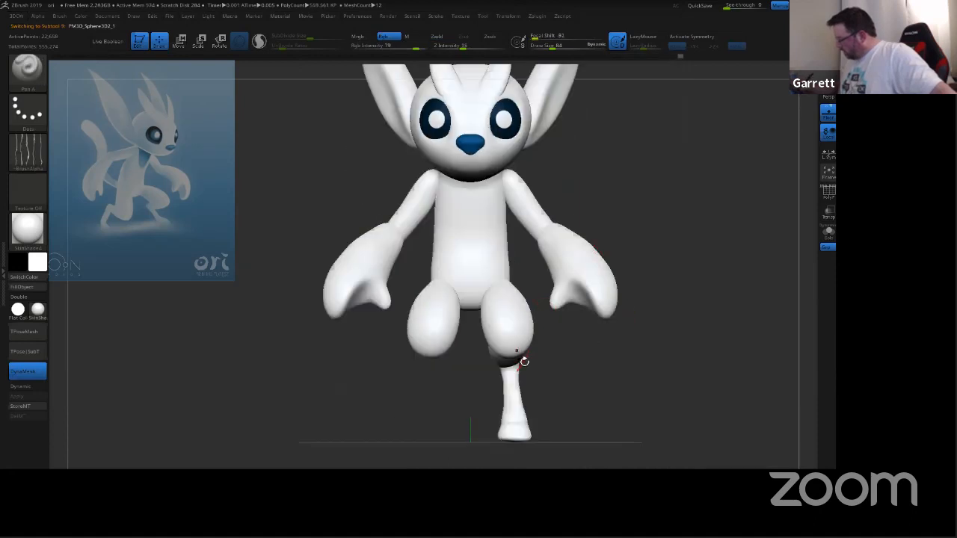
{"action": "key", "text": "space"}
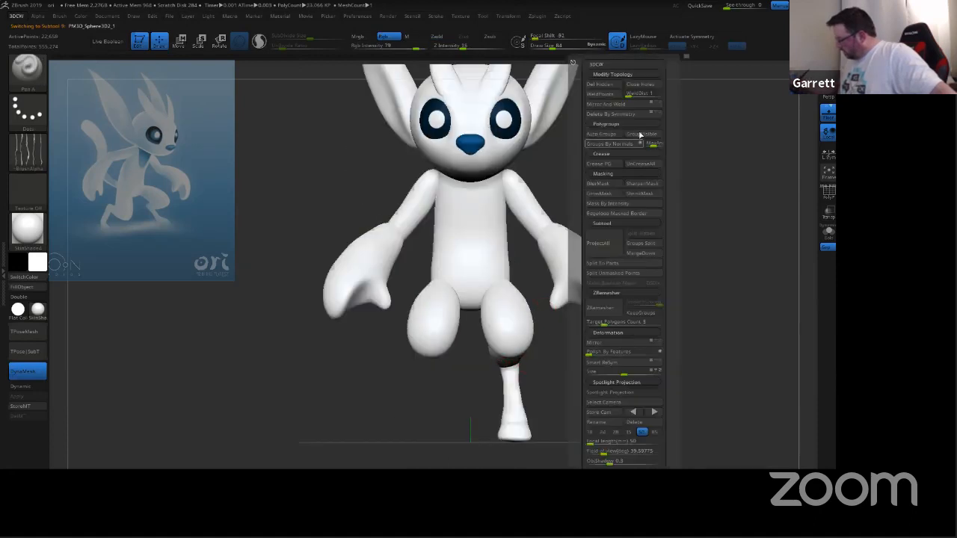
{"action": "left_click", "coordinate": [625, 105]}
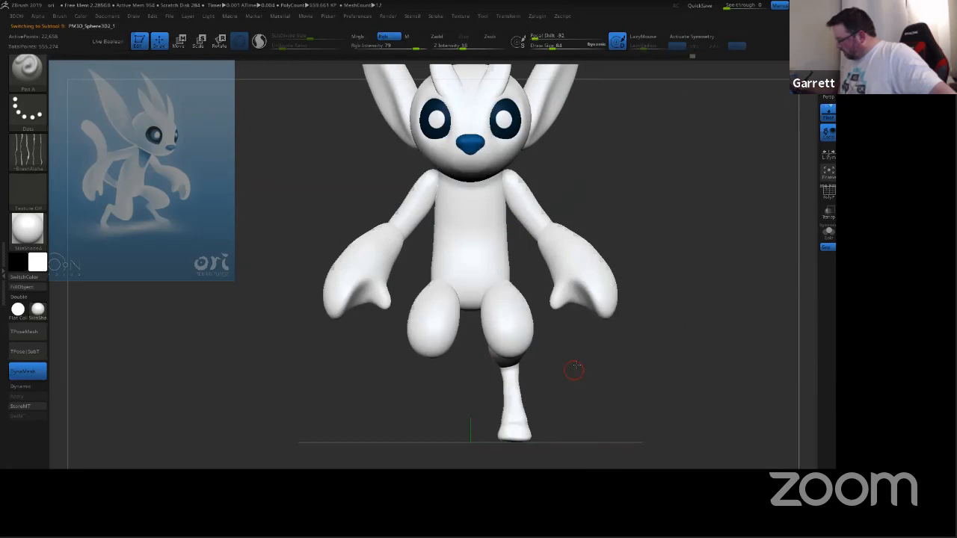
Step: Mirror and weld the leg section below the knee and the lower leg with foot to the other side
{"action": "left_click_drag", "start_coordinate": [573, 370], "coordinate": [566, 345]}
{"action": "left_click", "coordinate": [495, 361], "text": "alt"}
{"action": "key", "text": "space"}
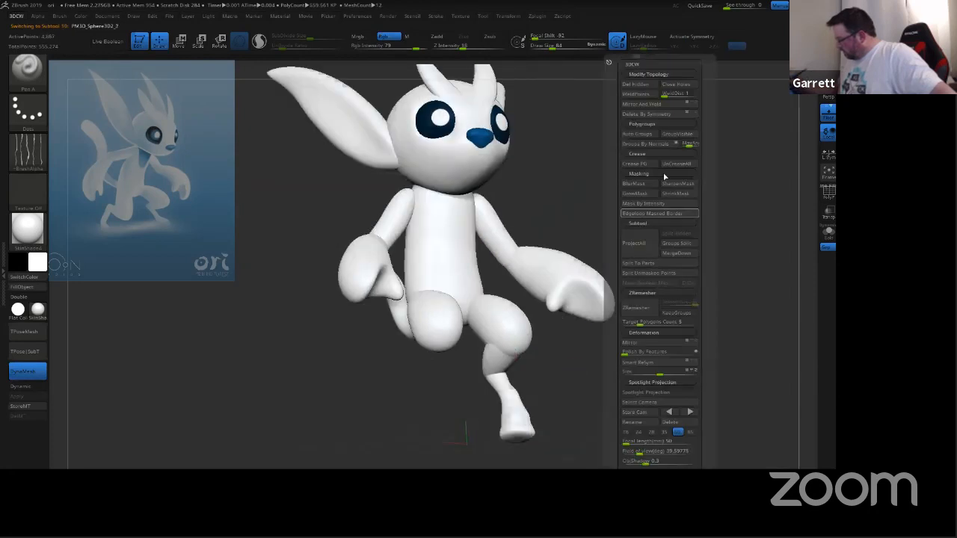
{"action": "left_click", "coordinate": [670, 106]}
{"action": "left_click", "coordinate": [514, 397], "text": "alt"}
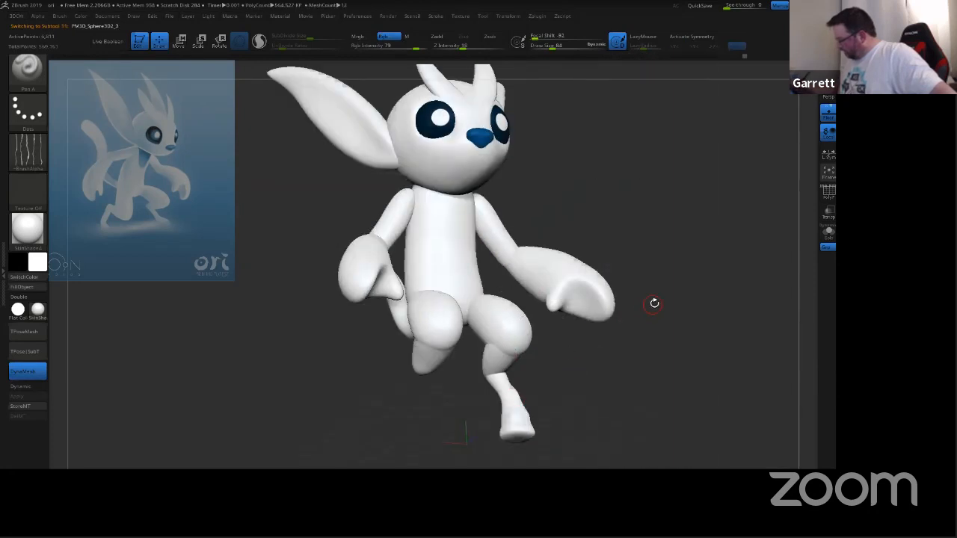
{"action": "key", "text": "space"}
{"action": "left_click", "coordinate": [671, 106]}
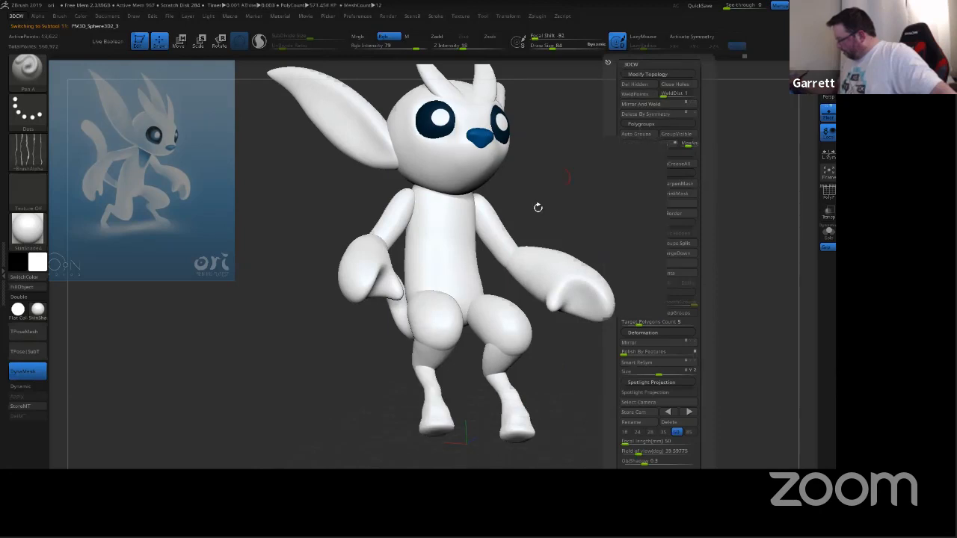
Step: Select the thighs, turn on symmetry, and pull their upper outer edges up against the hips with the Move brush
{"action": "left_click_drag", "start_coordinate": [705, 277], "coordinate": [690, 305], "text": "shift"}
{"action": "mouse_move", "coordinate": [660, 347]}
{"action": "right_mouse_down", "text": "ctrl"}
{"action": "mouse_move", "coordinate": [664, 295]}
{"action": "mouse_move", "coordinate": [671, 324]}
{"action": "right_mouse_up", "text": "ctrl"}
{"action": "right_click_drag", "start_coordinate": [682, 283], "coordinate": [678, 322]}
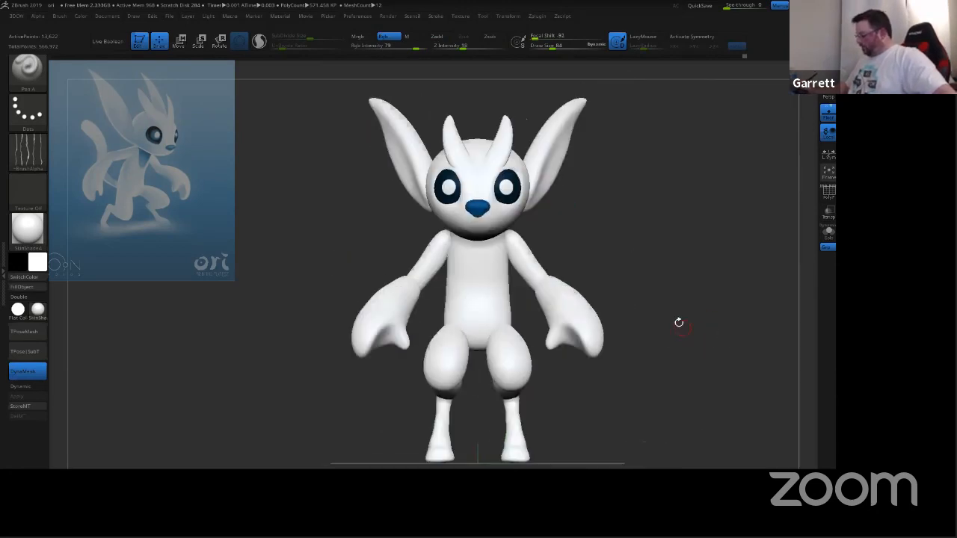
{"action": "left_click", "coordinate": [514, 358], "text": "alt"}
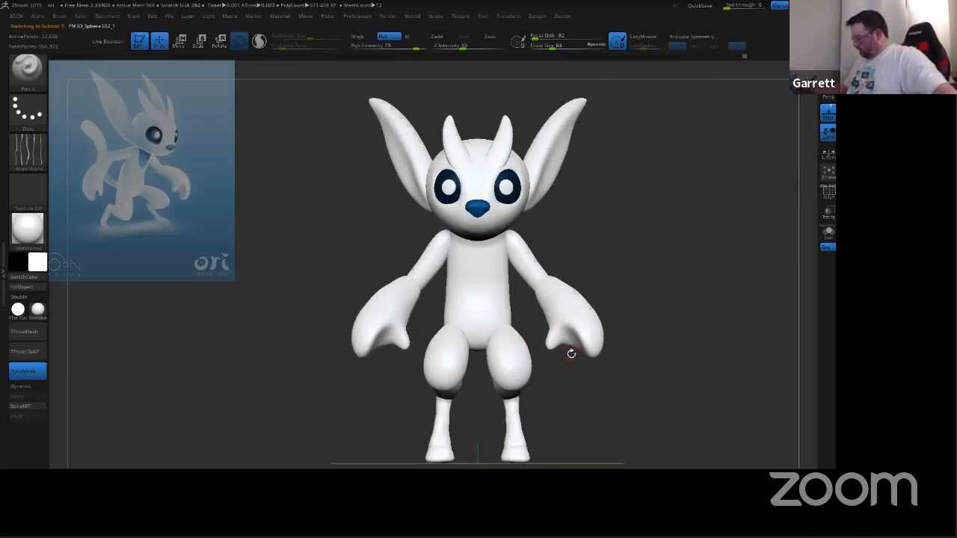
{"action": "mouse_move", "coordinate": [571, 353]}
{"action": "right_mouse_down", "text": "ctrl"}
{"action": "mouse_move", "coordinate": [601, 367]}
{"action": "mouse_move", "coordinate": [566, 335]}
{"action": "right_mouse_up", "text": "ctrl"}
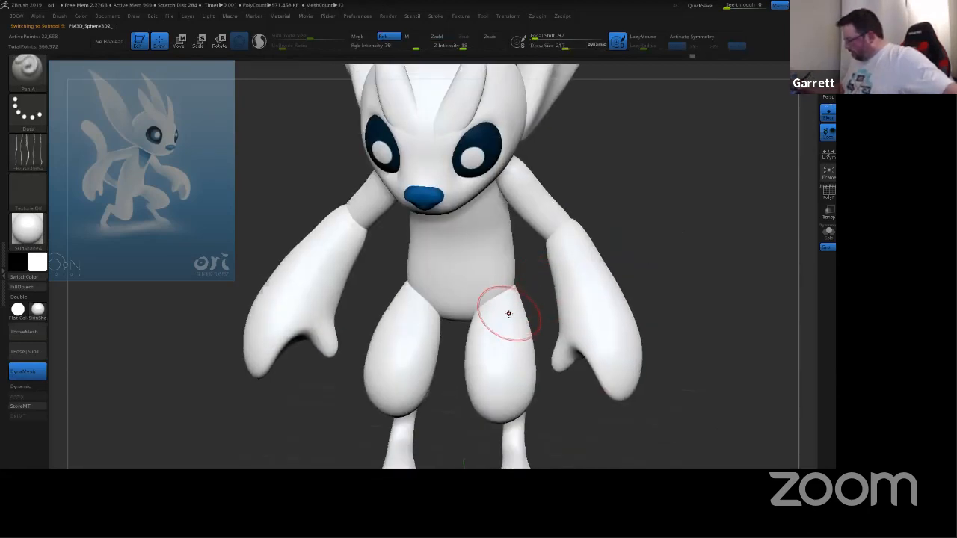
{"action": "key", "text": "x"}
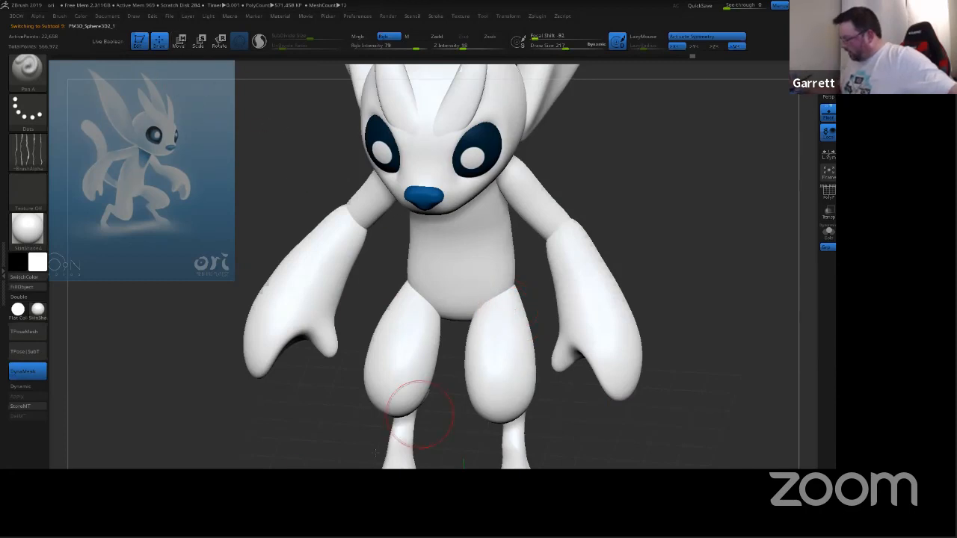
{"action": "key", "text": "b"}
{"action": "key", "text": "m"}
{"action": "key", "text": "v"}
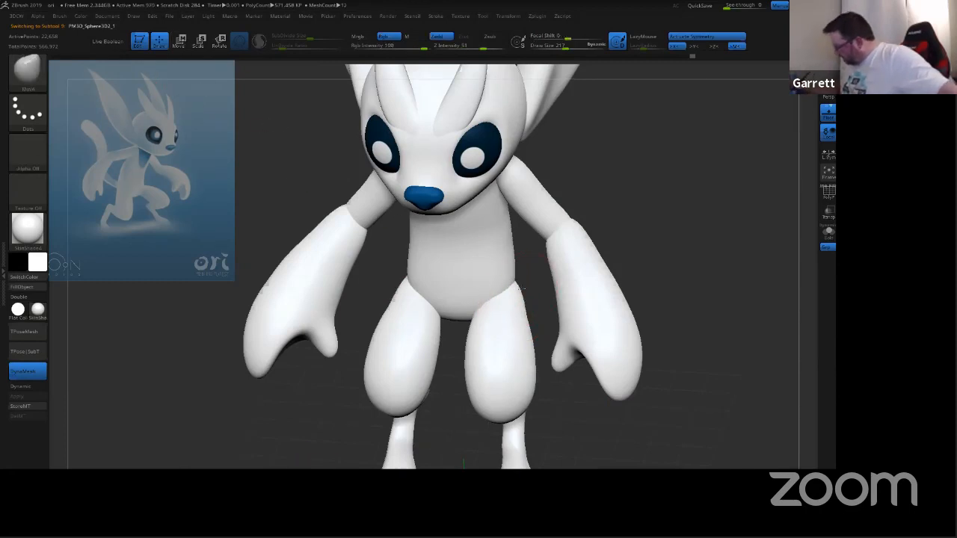
{"action": "left_click_drag", "start_coordinate": [523, 306], "coordinate": [513, 269]}
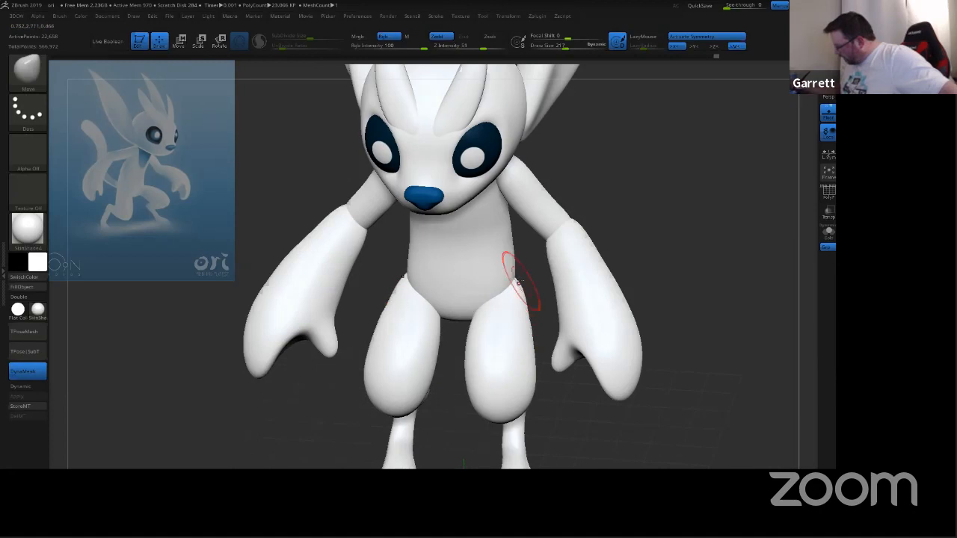
{"action": "mouse_move", "coordinate": [682, 225]}
{"action": "left_mouse_down"}
{"action": "mouse_move", "coordinate": [650, 314]}
{"action": "mouse_move", "coordinate": [614, 345]}
{"action": "mouse_move", "coordinate": [566, 321]}
{"action": "left_mouse_up"}
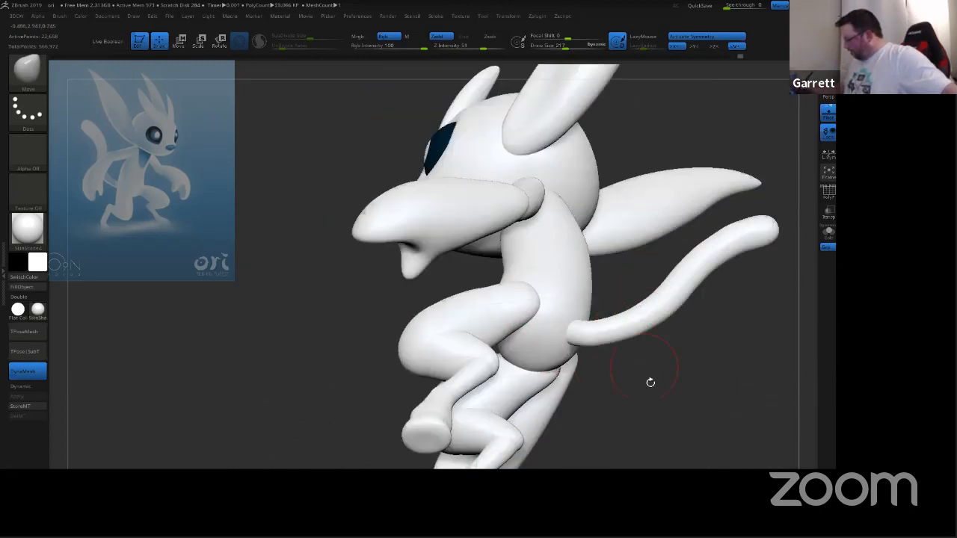
{"action": "mouse_move", "coordinate": [648, 384]}
{"action": "left_mouse_down"}
{"action": "mouse_move", "coordinate": [673, 364]}
{"action": "mouse_move", "coordinate": [587, 340]}
{"action": "left_mouse_up"}
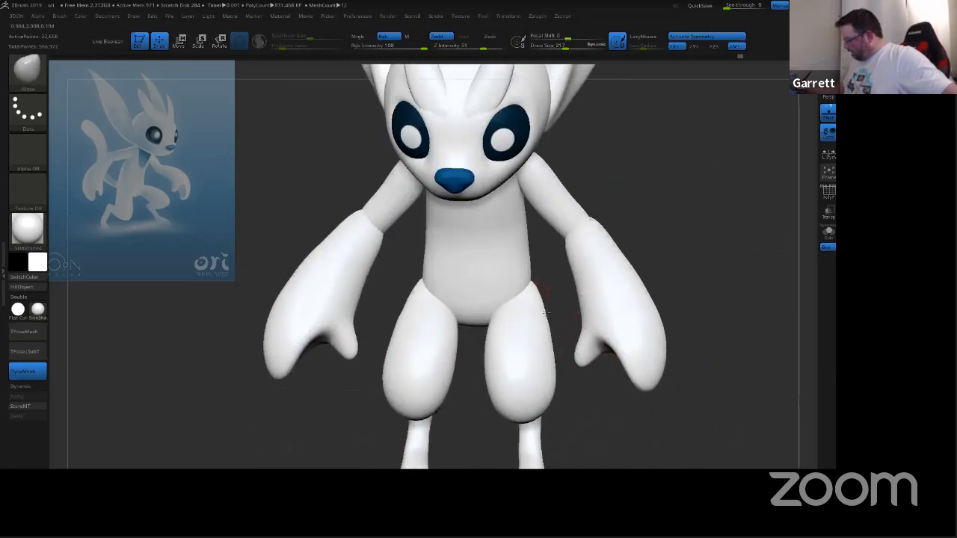
{"action": "key", "text": "shift"}
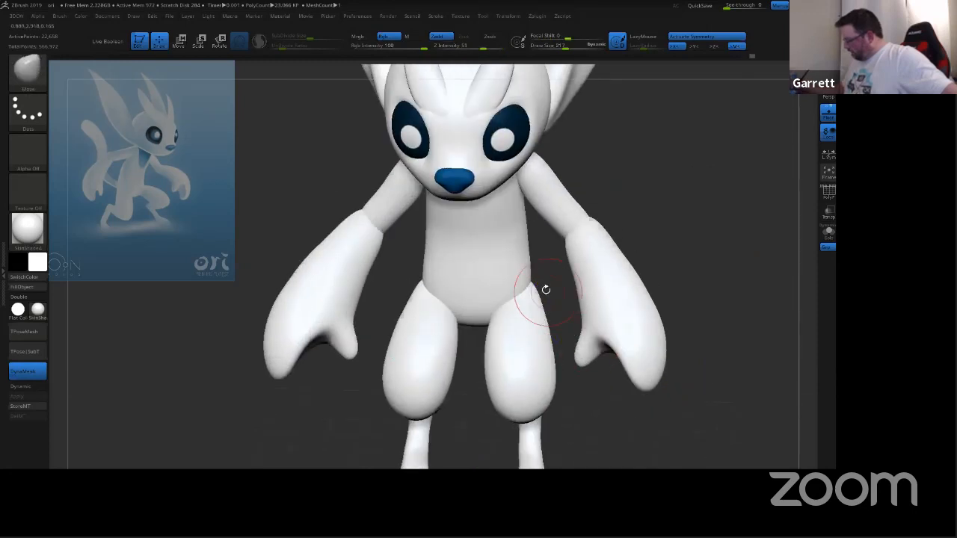
{"action": "left_click_drag", "start_coordinate": [650, 448], "coordinate": [706, 363]}
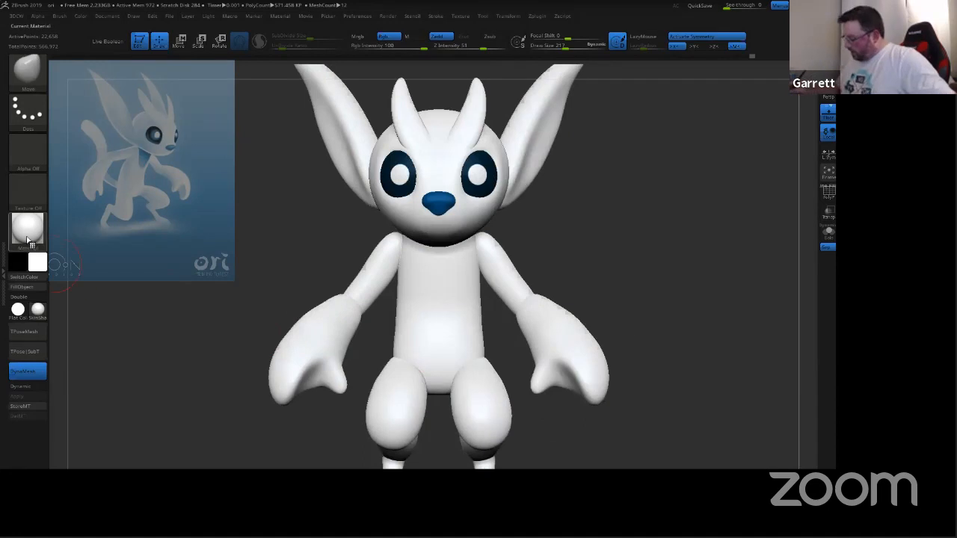
Step: Switch the material to MatCap Gray and check the character's form from the front and side
{"action": "left_click", "coordinate": [33, 237]}
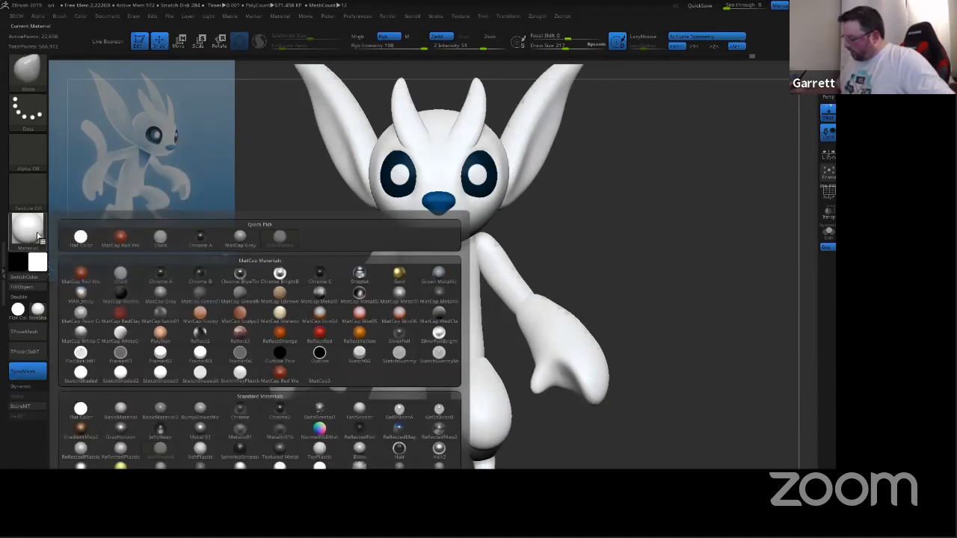
{"action": "left_click", "coordinate": [240, 239]}
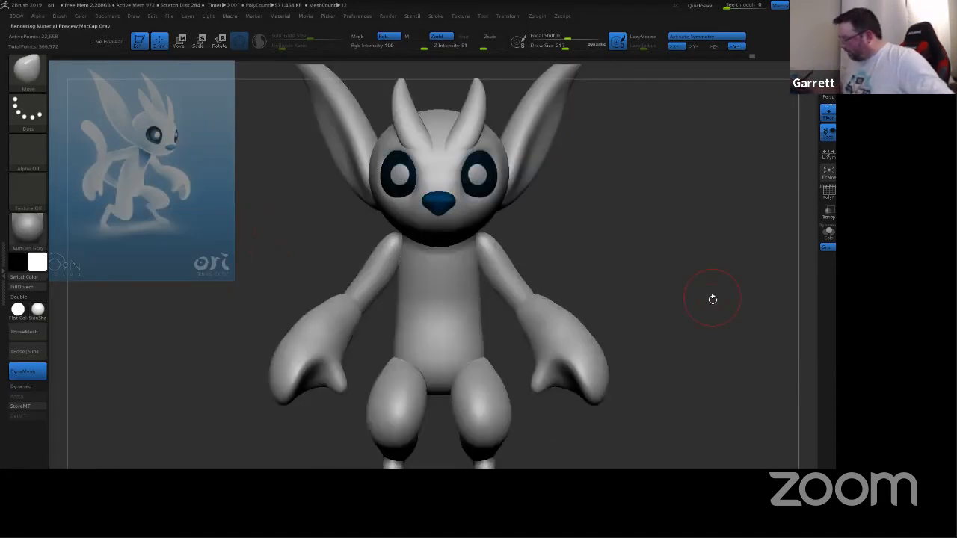
{"action": "mouse_move", "coordinate": [709, 302]}
{"action": "left_mouse_down"}
{"action": "mouse_move", "coordinate": [666, 312]}
{"action": "mouse_move", "coordinate": [714, 319]}
{"action": "left_mouse_up"}
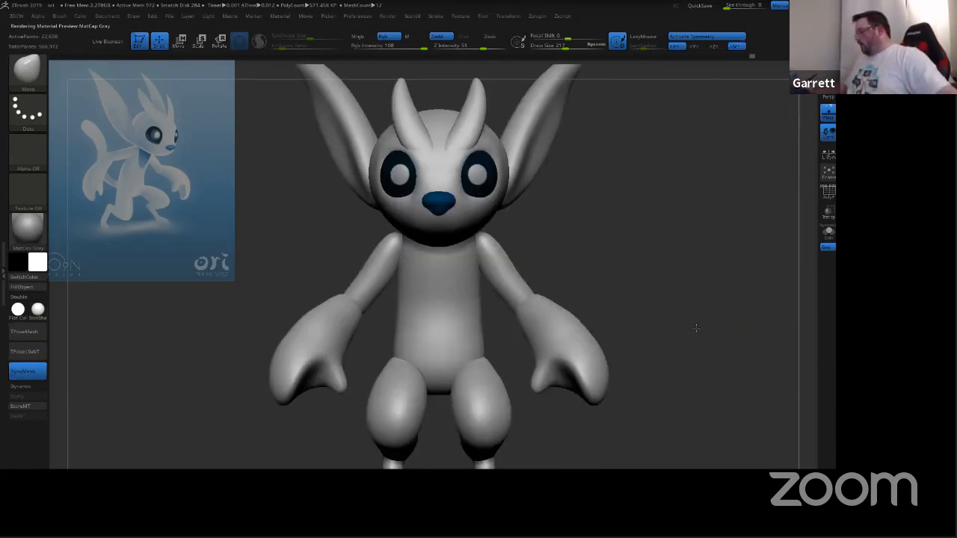
{"action": "mouse_move", "coordinate": [695, 327]}
{"action": "left_mouse_down"}
{"action": "mouse_move", "coordinate": [646, 350]}
{"action": "mouse_move", "coordinate": [698, 321]}
{"action": "mouse_move", "coordinate": [727, 323]}
{"action": "mouse_move", "coordinate": [707, 336]}
{"action": "left_mouse_up"}
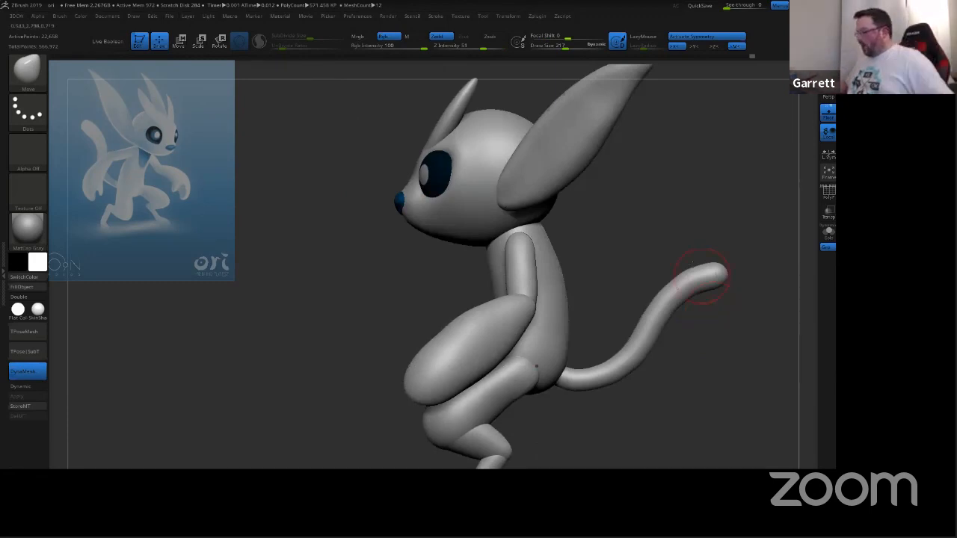
{"action": "left_click_drag", "start_coordinate": [629, 237], "coordinate": [652, 237]}
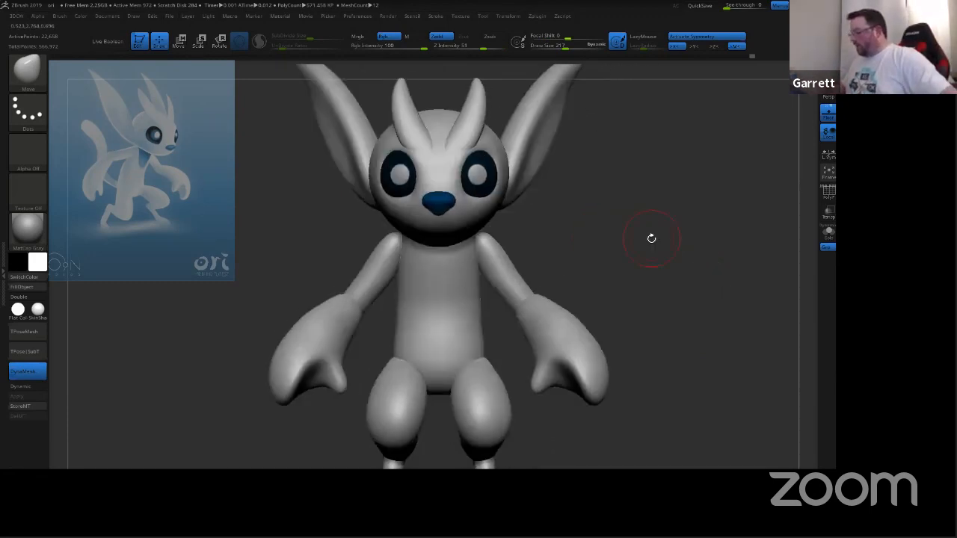
{"action": "right_click_drag", "start_coordinate": [634, 280], "coordinate": [656, 225], "text": "ctrl"}
Step: Refine the tops of both thighs where they join the hips, alternating the Move brush with smoothing
{"action": "left_click_drag", "start_coordinate": [687, 244], "coordinate": [676, 287]}
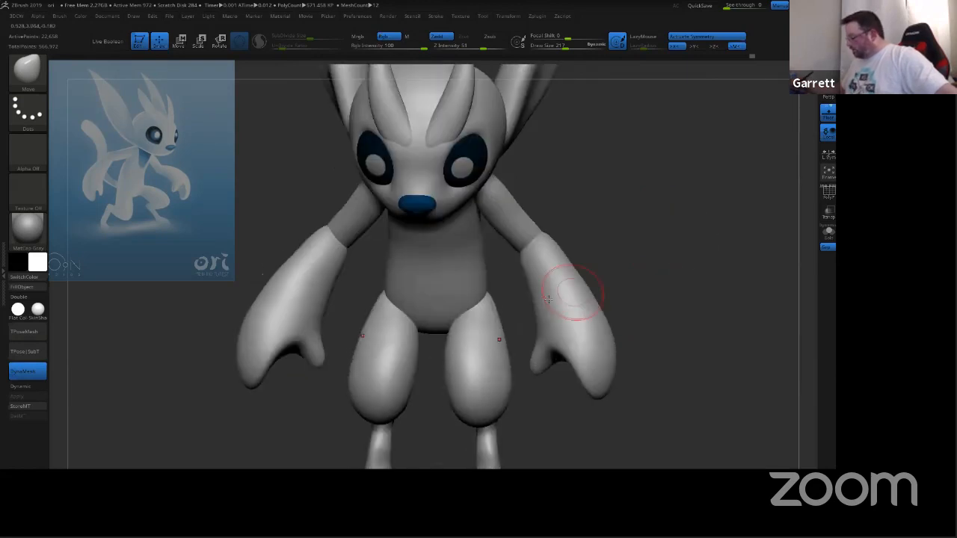
{"action": "left_click_drag", "start_coordinate": [487, 319], "coordinate": [494, 305], "text": "shift"}
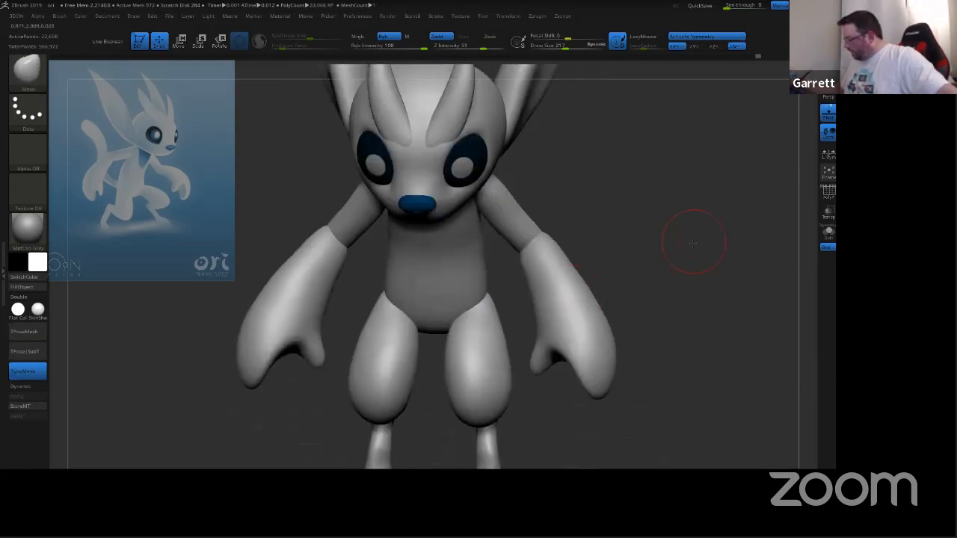
{"action": "left_click_drag", "start_coordinate": [693, 242], "coordinate": [641, 234]}
{"action": "mouse_move", "coordinate": [561, 374]}
{"action": "left_mouse_down"}
{"action": "mouse_move", "coordinate": [501, 337]}
{"action": "mouse_move", "coordinate": [505, 353]}
{"action": "mouse_move", "coordinate": [510, 361]}
{"action": "mouse_move", "coordinate": [545, 310]}
{"action": "left_mouse_up"}
{"action": "left_click_drag", "start_coordinate": [641, 224], "coordinate": [620, 284]}
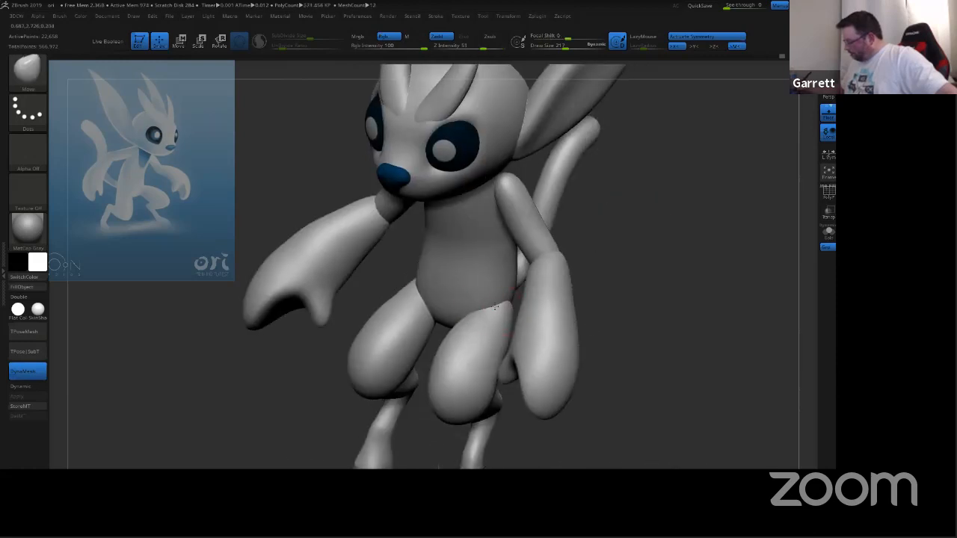
{"action": "left_click_drag", "start_coordinate": [495, 306], "coordinate": [489, 306]}
{"action": "mouse_move", "coordinate": [630, 277]}
{"action": "left_mouse_down"}
{"action": "mouse_move", "coordinate": [666, 276]}
{"action": "mouse_move", "coordinate": [658, 273]}
{"action": "left_mouse_up"}
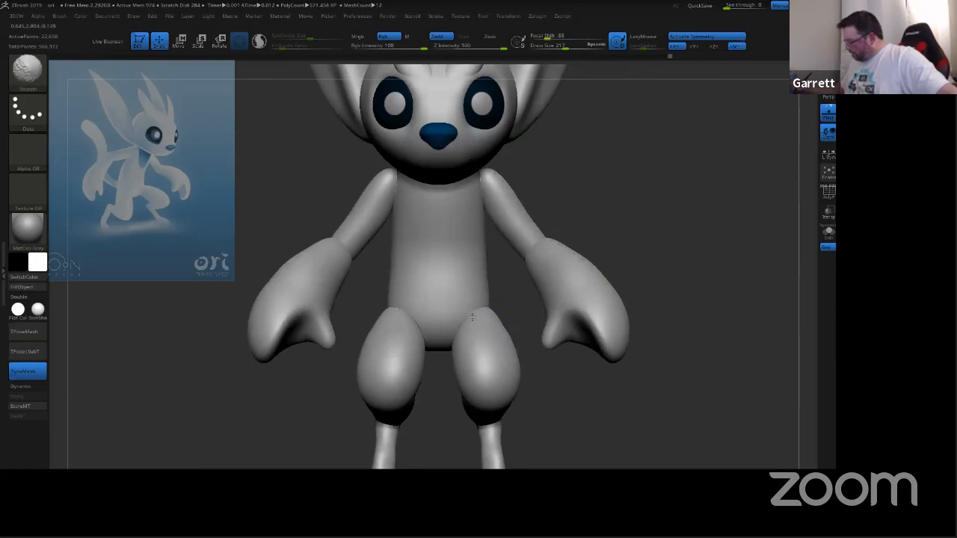
{"action": "mouse_move", "coordinate": [517, 291]}
{"action": "left_mouse_down"}
{"action": "mouse_move", "coordinate": [517, 320]}
{"action": "mouse_move", "coordinate": [495, 317]}
{"action": "left_mouse_up"}
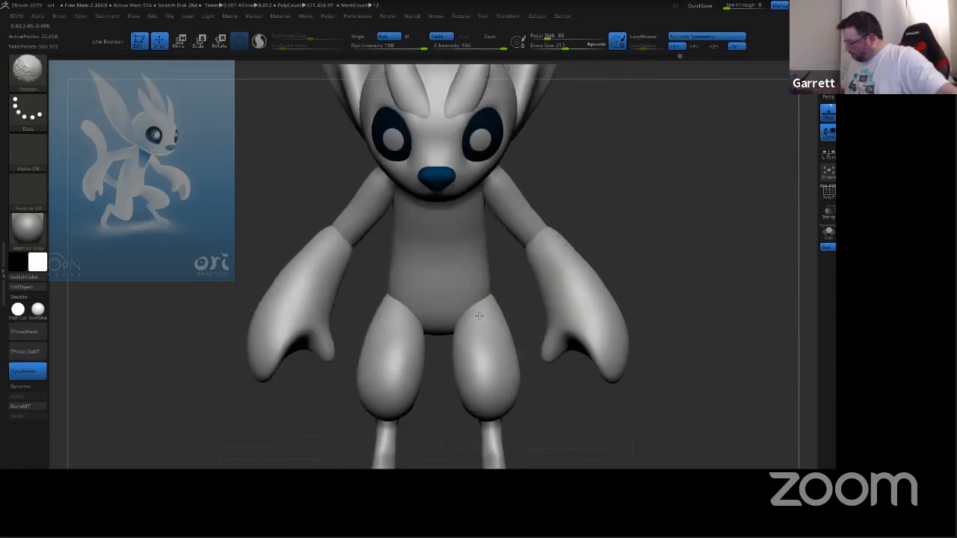
{"action": "left_click_drag", "start_coordinate": [653, 216], "coordinate": [610, 229]}
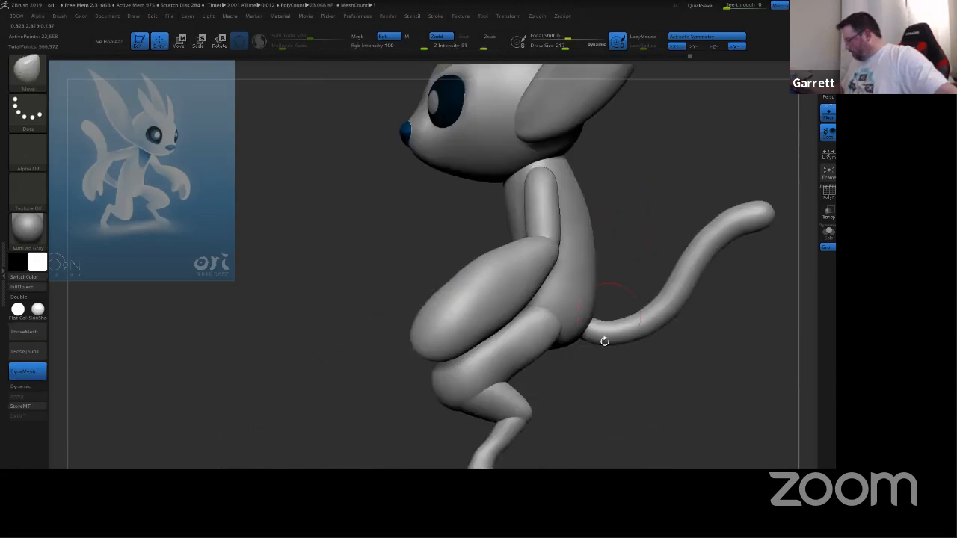
{"action": "left_click_drag", "start_coordinate": [610, 386], "coordinate": [523, 341]}
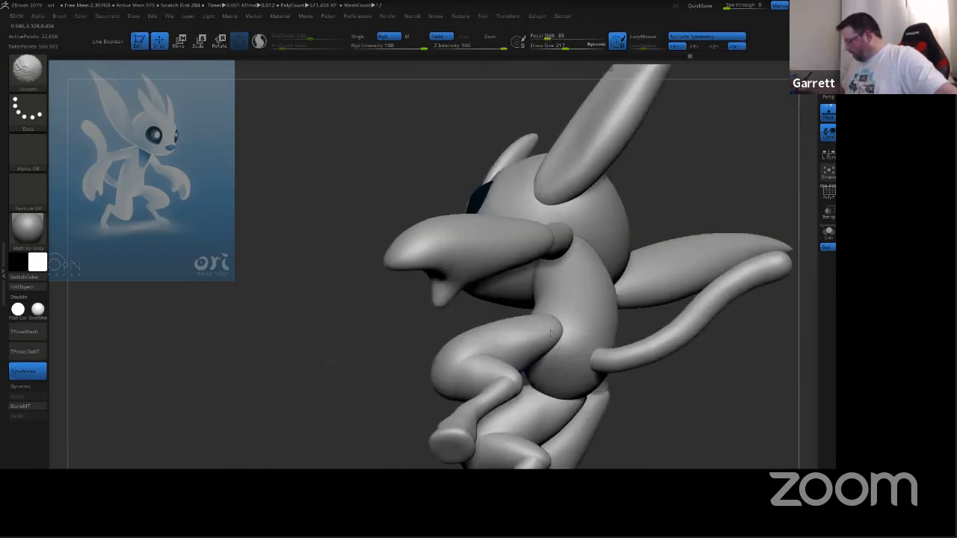
Step: Bring up the transform gizmo on the thighs, turn off symmetry, and check the pose from the front and side
{"action": "mouse_move", "coordinate": [658, 220]}
{"action": "left_mouse_down"}
{"action": "mouse_move", "coordinate": [707, 276]}
{"action": "mouse_move", "coordinate": [642, 413]}
{"action": "mouse_move", "coordinate": [674, 386]}
{"action": "left_mouse_up"}
{"action": "right_click_drag", "start_coordinate": [674, 385], "coordinate": [678, 369], "text": "ctrl"}
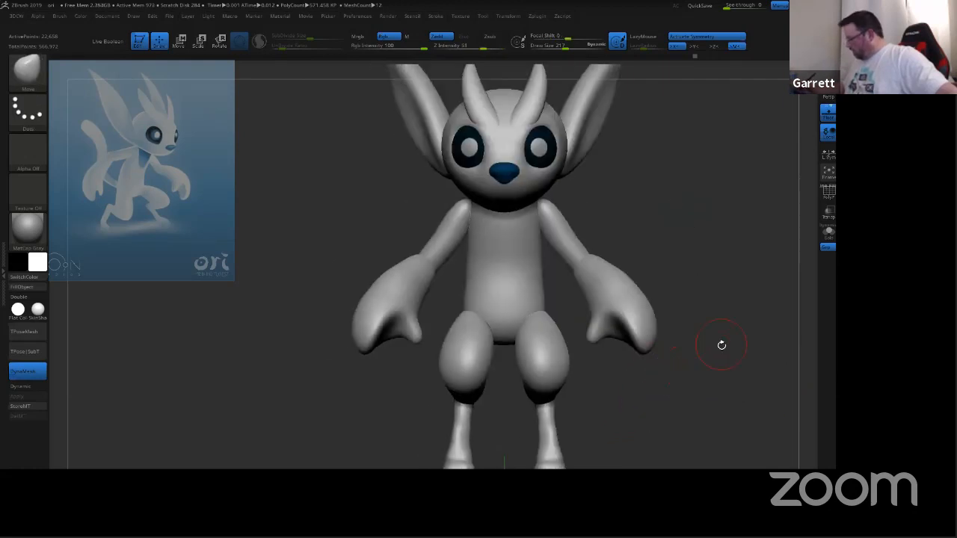
{"action": "right_click_drag", "start_coordinate": [722, 346], "coordinate": [703, 351], "text": "alt"}
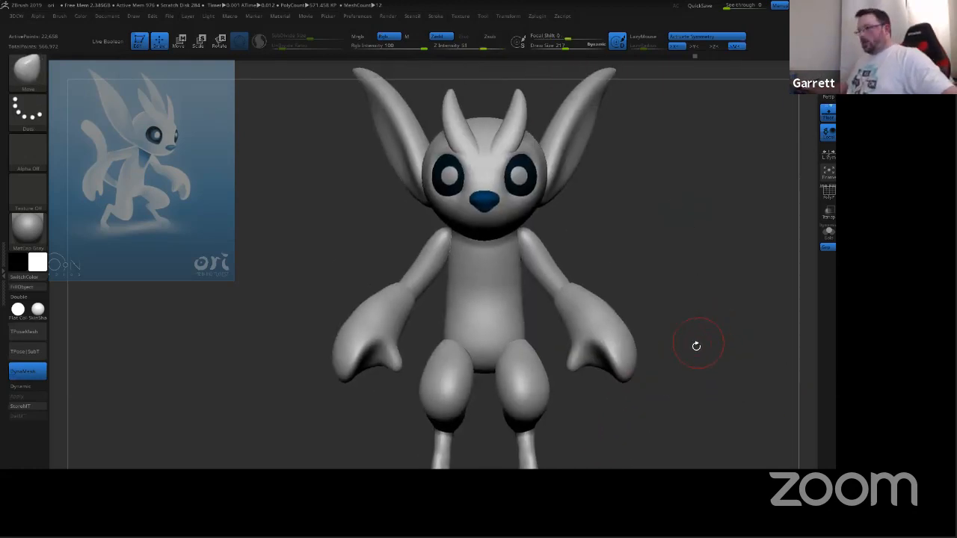
{"action": "left_click_drag", "start_coordinate": [701, 341], "coordinate": [646, 262]}
{"action": "key", "text": "w"}
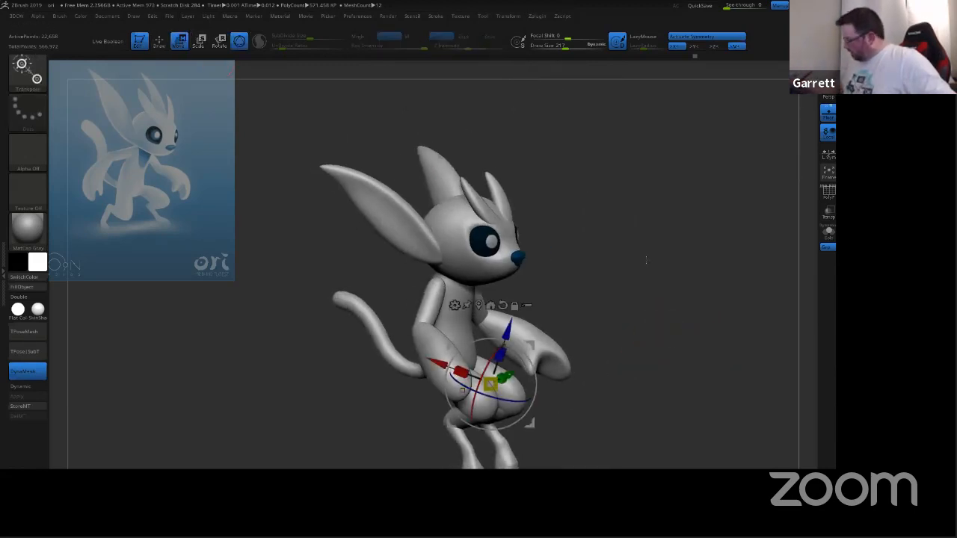
{"action": "left_click_drag", "start_coordinate": [692, 291], "coordinate": [628, 303]}
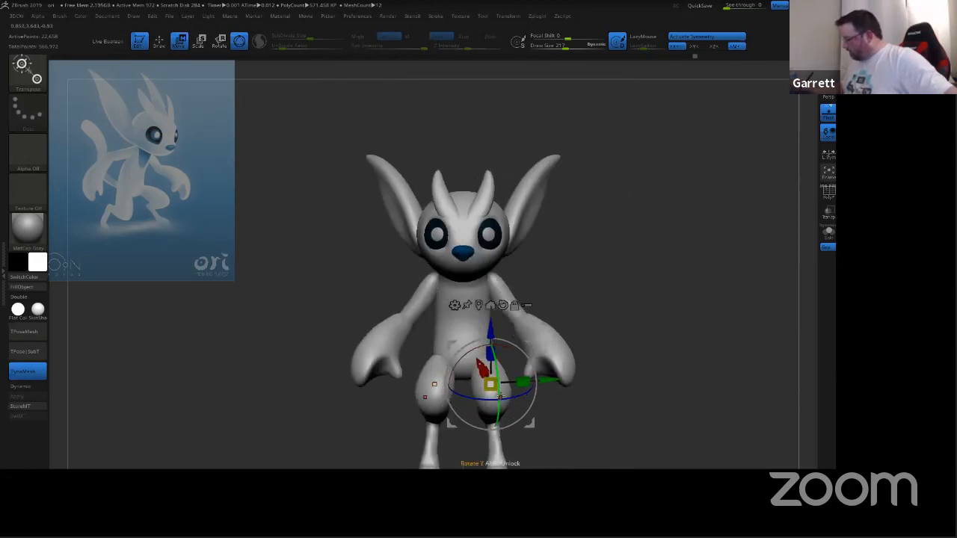
{"action": "key", "text": "x"}
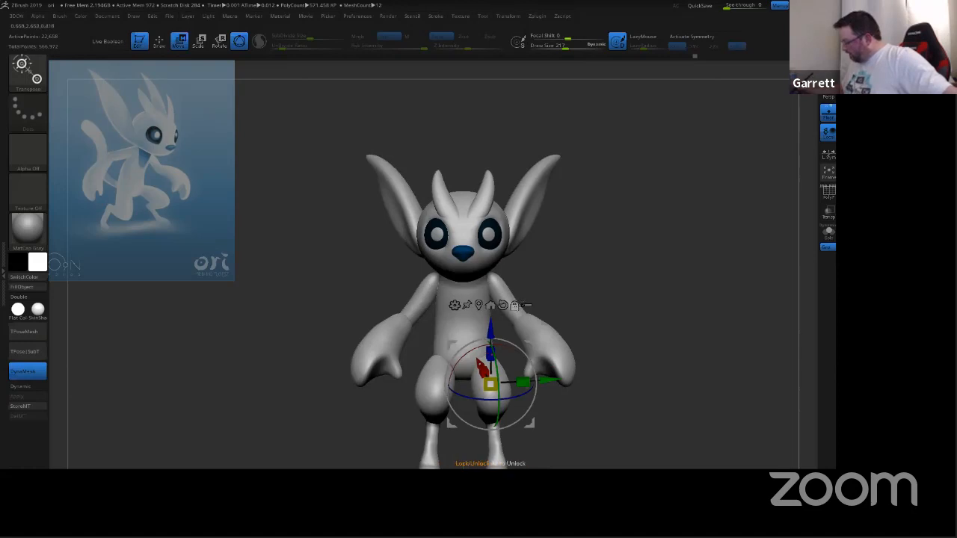
{"action": "key", "text": "x"}
{"action": "left_click", "coordinate": [499, 388]}
{"action": "key", "text": "x"}
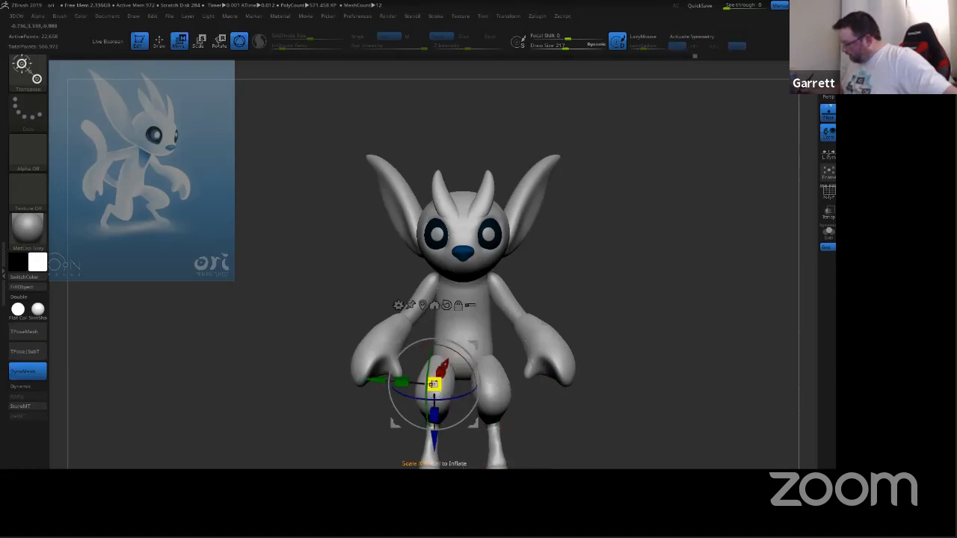
{"action": "left_click_drag", "start_coordinate": [601, 284], "coordinate": [654, 285], "text": "shift"}
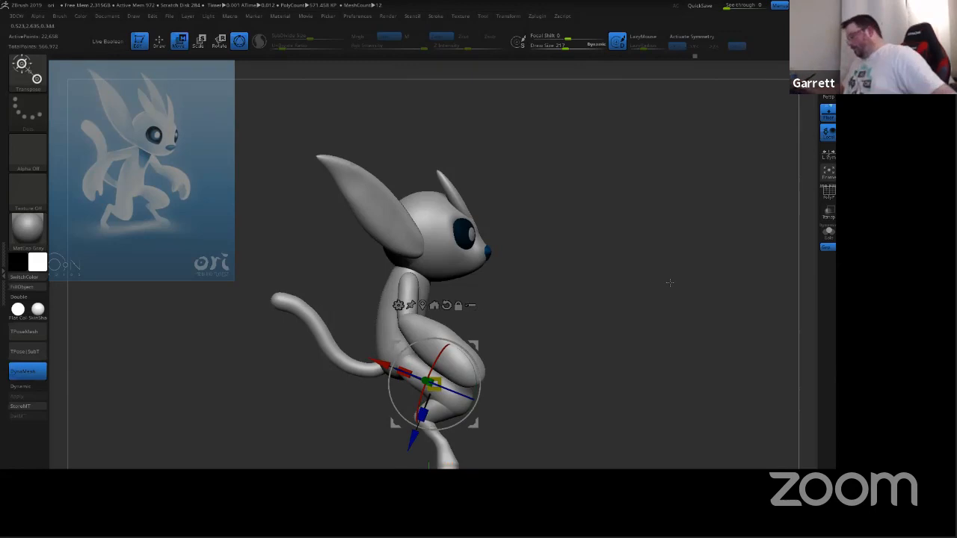
{"action": "left_click_drag", "start_coordinate": [669, 283], "coordinate": [573, 284], "text": "shift"}
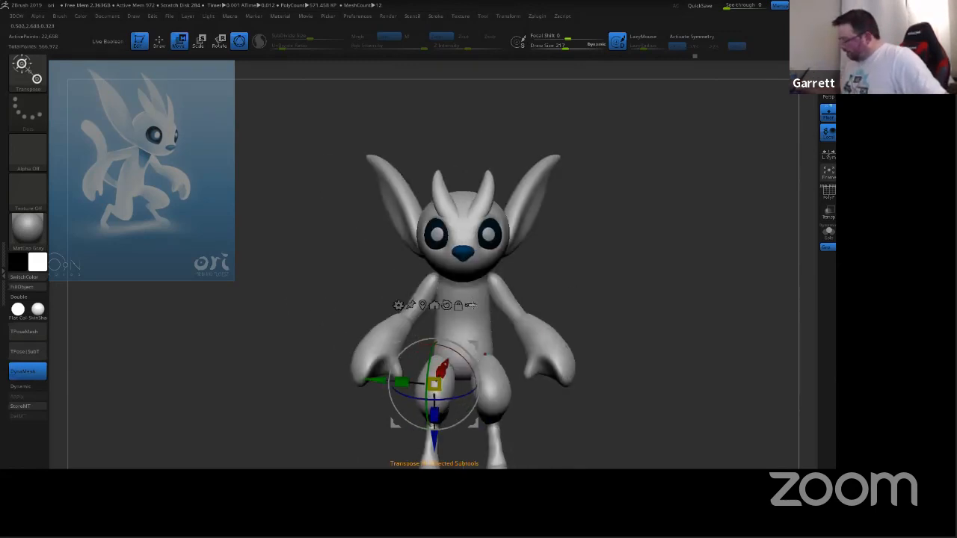
Step: Enable Transpose All Selected Subtools and limit the selection to the ears
{"action": "mouse_move", "coordinate": [623, 256]}
{"action": "left_mouse_down"}
{"action": "mouse_move", "coordinate": [657, 270]}
{"action": "mouse_move", "coordinate": [636, 262]}
{"action": "left_mouse_up"}
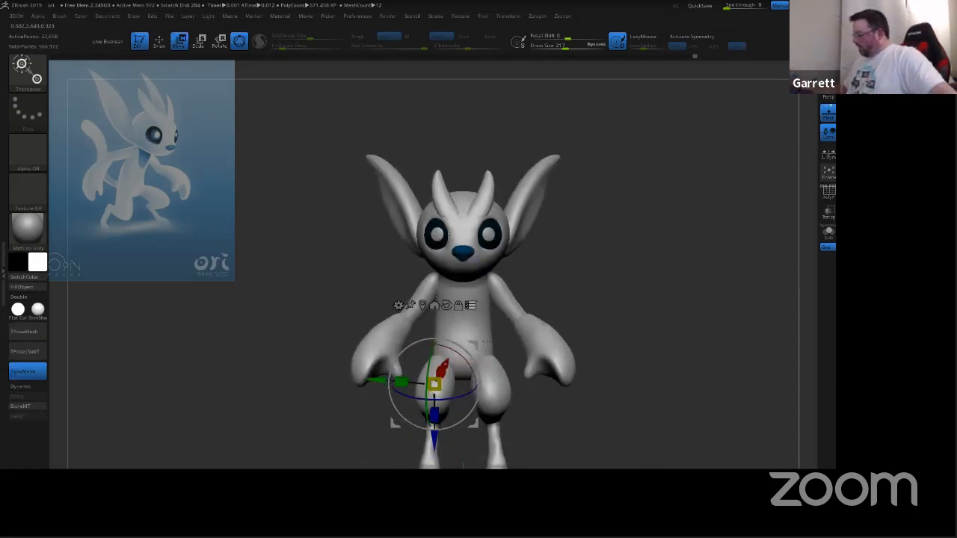
{"action": "left_click_drag", "start_coordinate": [396, 423], "coordinate": [342, 378]}
{"action": "key", "text": "ctrl+z"}
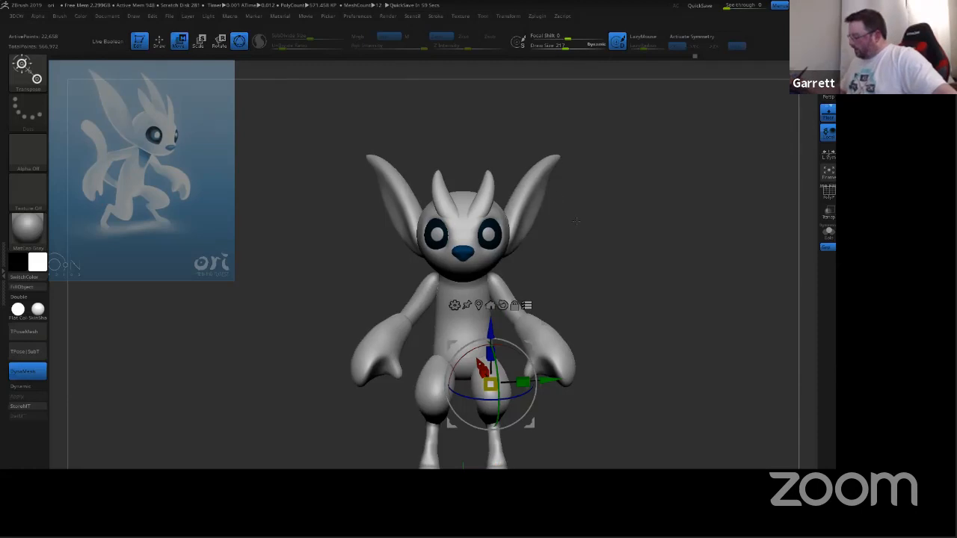
{"action": "left_click_drag", "start_coordinate": [576, 220], "coordinate": [488, 222]}
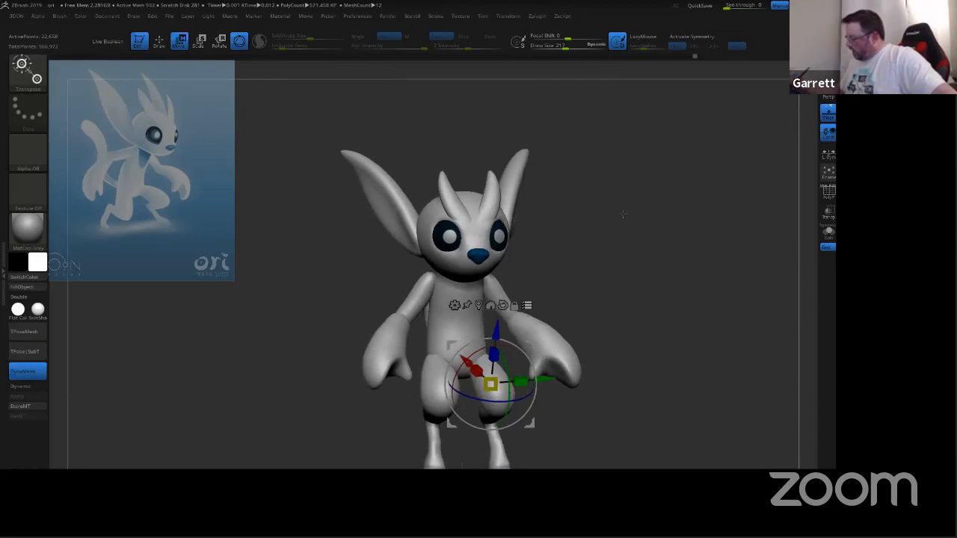
{"action": "left_click_drag", "start_coordinate": [622, 215], "coordinate": [614, 140]}
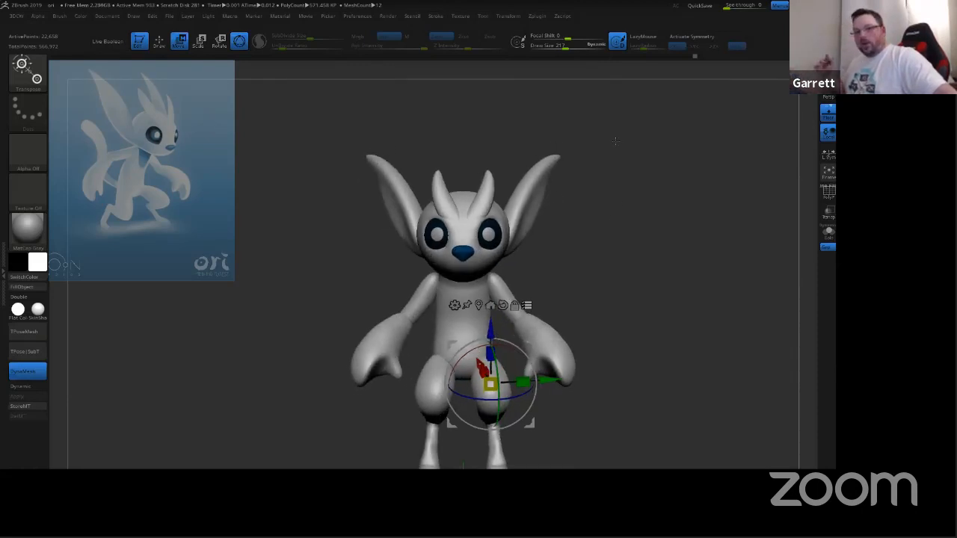
{"action": "left_click", "coordinate": [535, 203], "text": "ctrl+shift"}
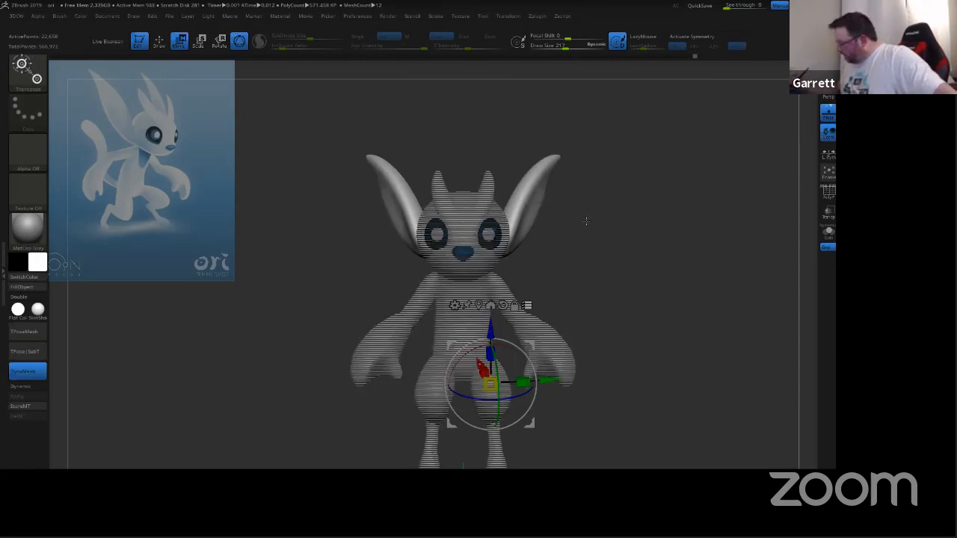
Step: Replace the ear selection with both thighs, knee joints and lower legs for the multi-subtool transpose
{"action": "left_click_drag", "start_coordinate": [620, 215], "coordinate": [625, 217], "text": "ctrl+shift"}
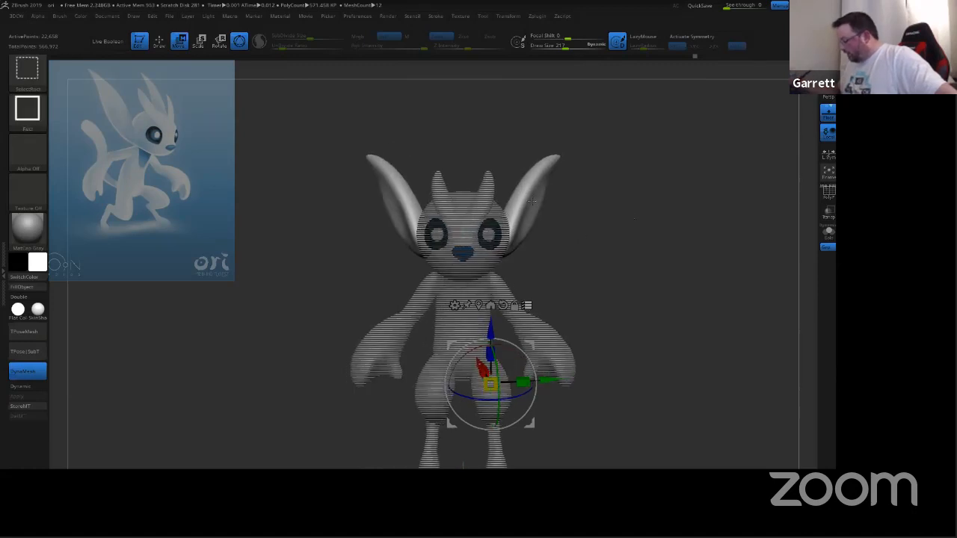
{"action": "left_click", "coordinate": [432, 388], "text": "ctrl+shift"}
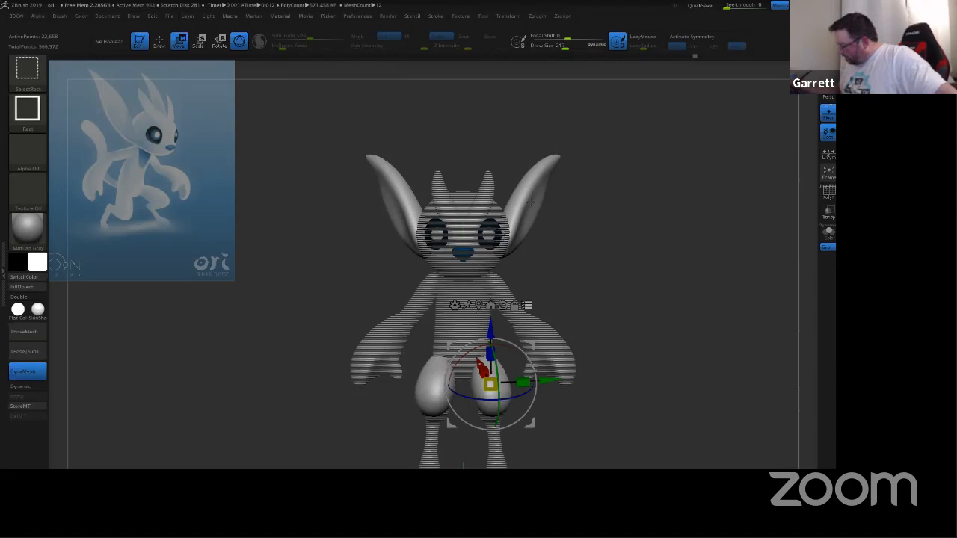
{"action": "left_click", "coordinate": [530, 203], "text": "ctrl+shift"}
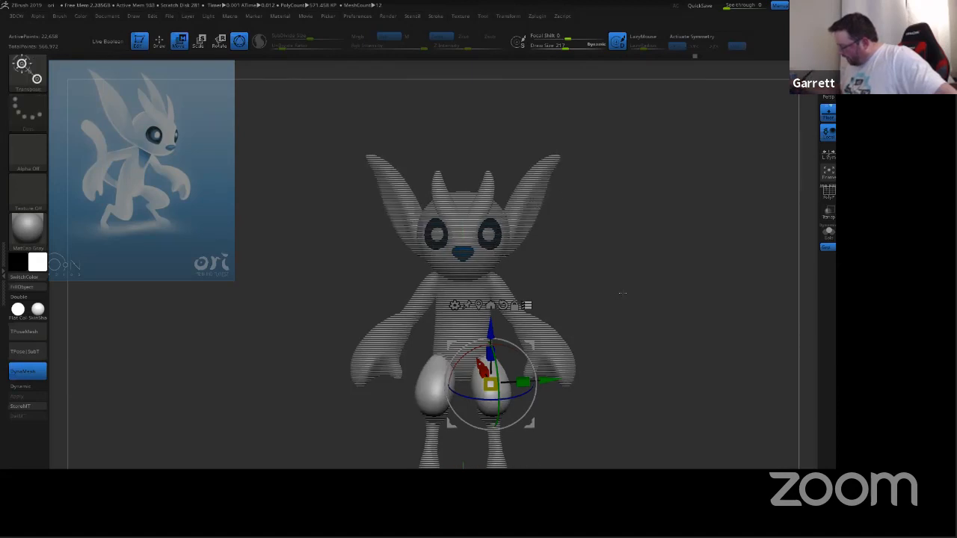
{"action": "left_click_drag", "start_coordinate": [622, 293], "coordinate": [634, 282]}
{"action": "left_click", "coordinate": [436, 415], "text": "ctrl+shift"}
{"action": "left_click", "coordinate": [441, 435], "text": "ctrl+shift"}
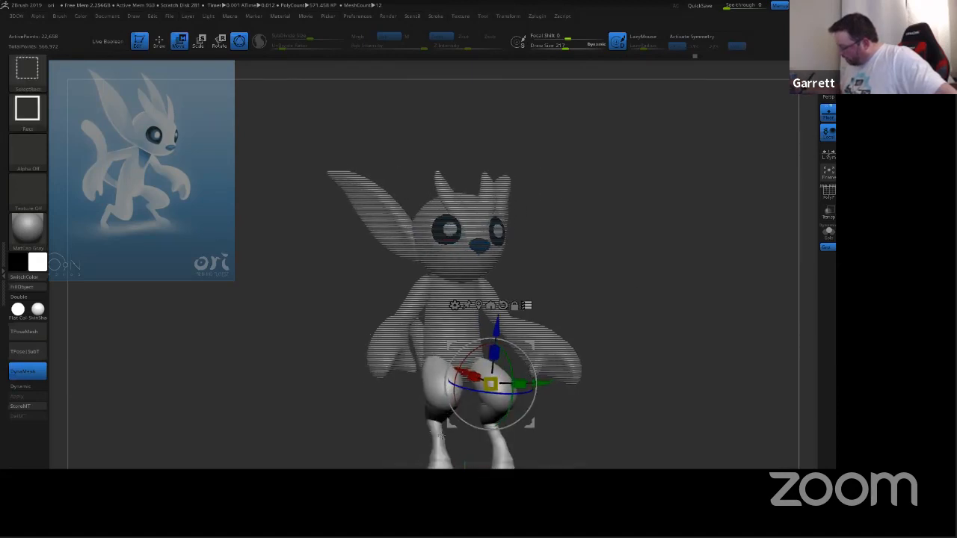
{"action": "left_click_drag", "start_coordinate": [672, 275], "coordinate": [669, 252]}
{"action": "left_click_drag", "start_coordinate": [602, 341], "coordinate": [617, 273], "text": "alt"}
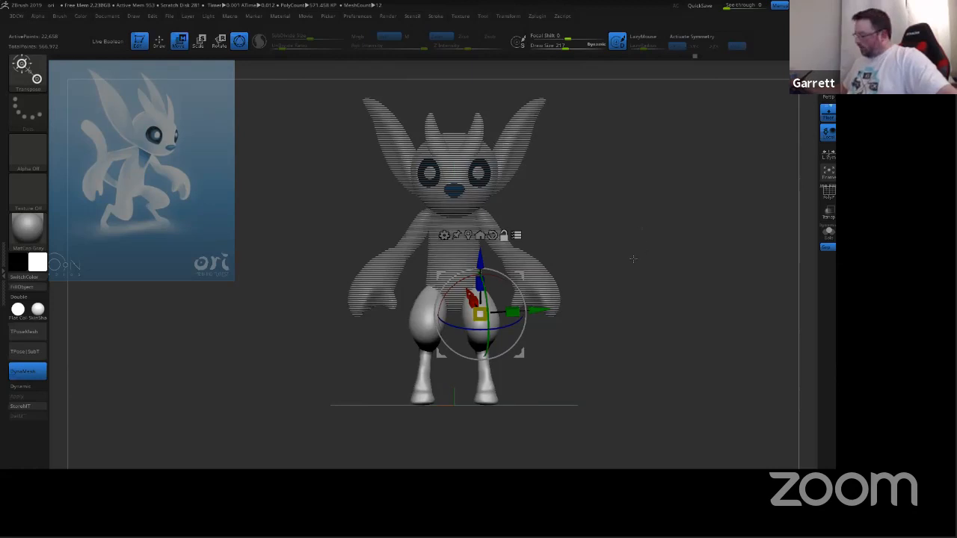
Step: Invert the subtool selection and return it to the legs, then try moving both legs and undo the move
{"action": "left_click_drag", "start_coordinate": [632, 259], "coordinate": [636, 264], "text": "ctrl+shift"}
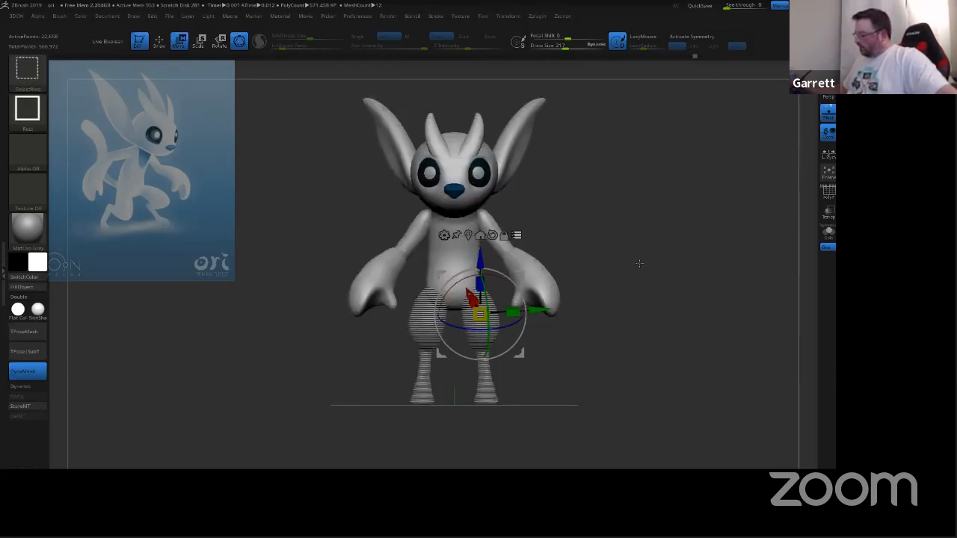
{"action": "left_click", "coordinate": [640, 263], "text": "ctrl+shift"}
{"action": "left_click", "coordinate": [641, 264], "text": "ctrl+shift"}
{"action": "left_click", "coordinate": [642, 267], "text": "ctrl+shift"}
{"action": "left_click", "coordinate": [642, 271], "text": "ctrl+shift"}
{"action": "left_click", "coordinate": [642, 272], "text": "ctrl+shift"}
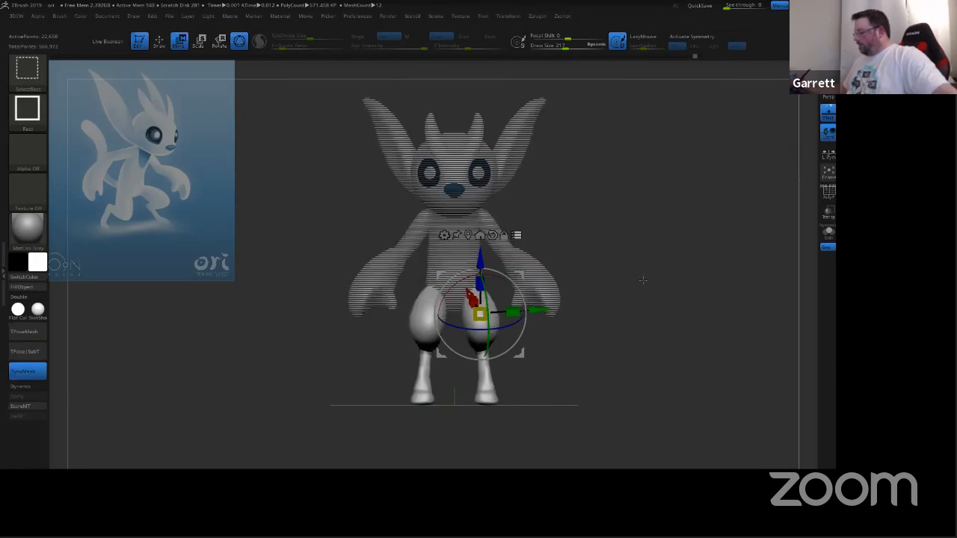
{"action": "mouse_move", "coordinate": [636, 301]}
{"action": "left_mouse_down"}
{"action": "mouse_move", "coordinate": [651, 316]}
{"action": "mouse_move", "coordinate": [658, 269]}
{"action": "mouse_move", "coordinate": [677, 299]}
{"action": "mouse_move", "coordinate": [627, 314]}
{"action": "mouse_move", "coordinate": [622, 294]}
{"action": "left_mouse_up"}
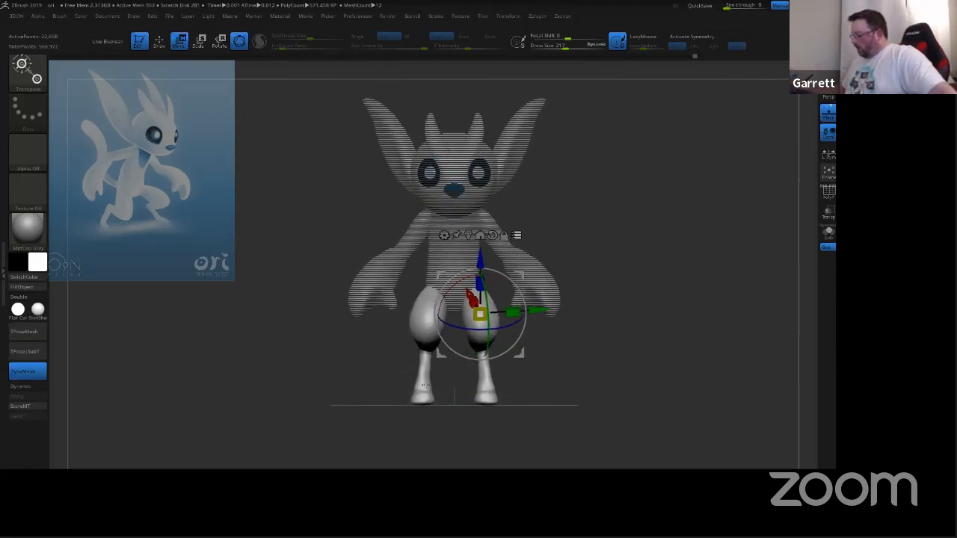
{"action": "left_click_drag", "start_coordinate": [519, 276], "coordinate": [559, 230]}
{"action": "key", "text": "ctrl+z"}
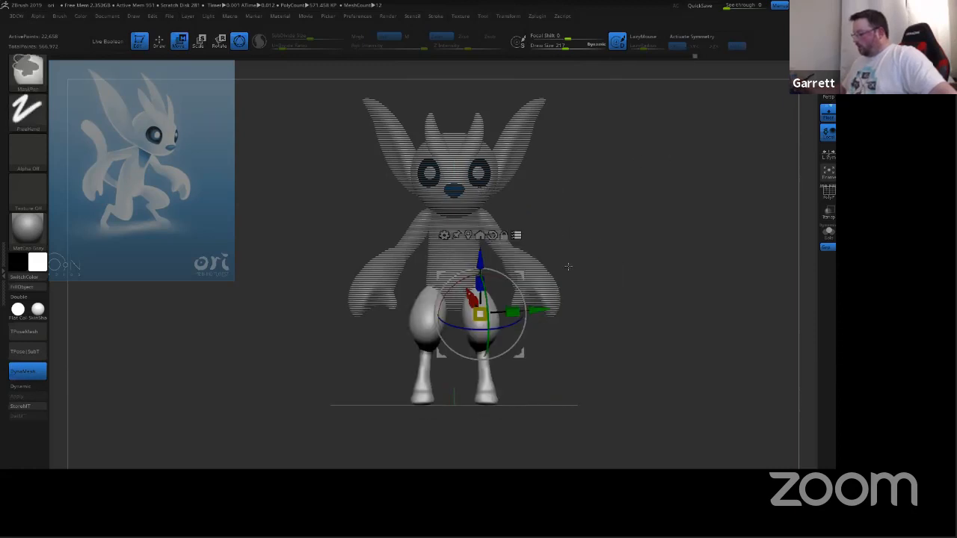
Step: Mask the thigh, knee joint and lower leg of the character's left leg one subtool at a time
{"action": "right_click_drag", "start_coordinate": [569, 265], "coordinate": [575, 255], "text": "ctrl"}
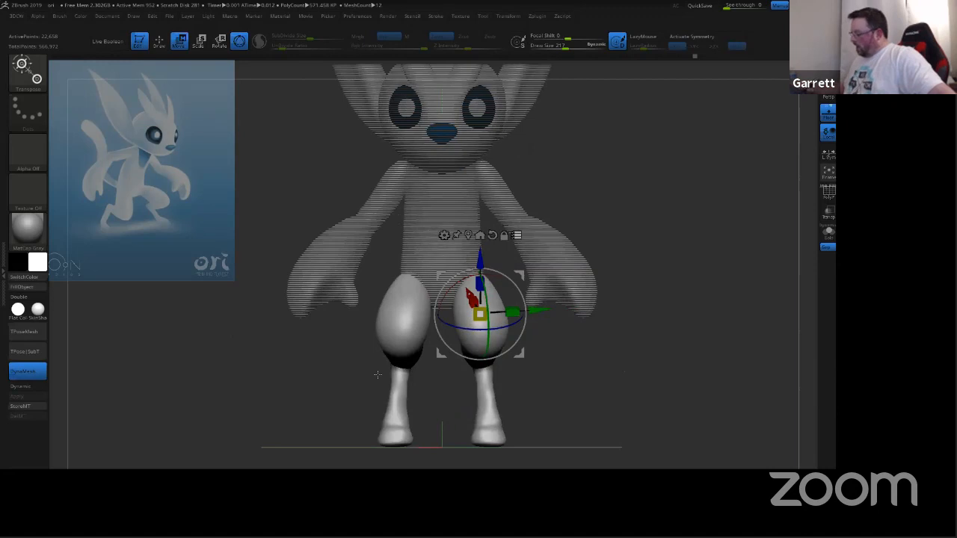
{"action": "mouse_move", "coordinate": [625, 462]}
{"action": "left_mouse_down", "text": "ctrl"}
{"action": "mouse_move", "coordinate": [556, 397]}
{"action": "mouse_move", "coordinate": [535, 342]}
{"action": "left_mouse_up", "text": "ctrl"}
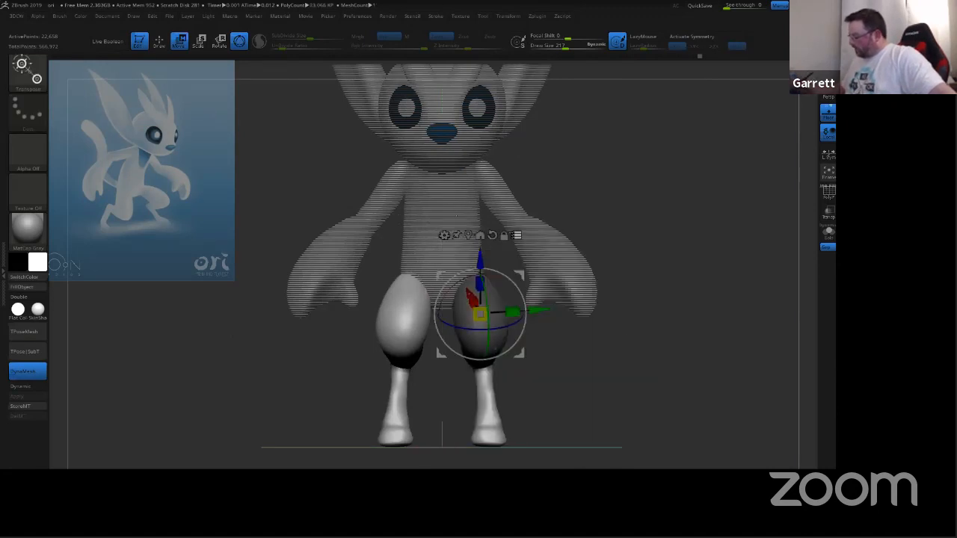
{"action": "mouse_move", "coordinate": [631, 329]}
{"action": "right_mouse_down"}
{"action": "mouse_move", "coordinate": [527, 333]}
{"action": "mouse_move", "coordinate": [621, 341]}
{"action": "right_mouse_up"}
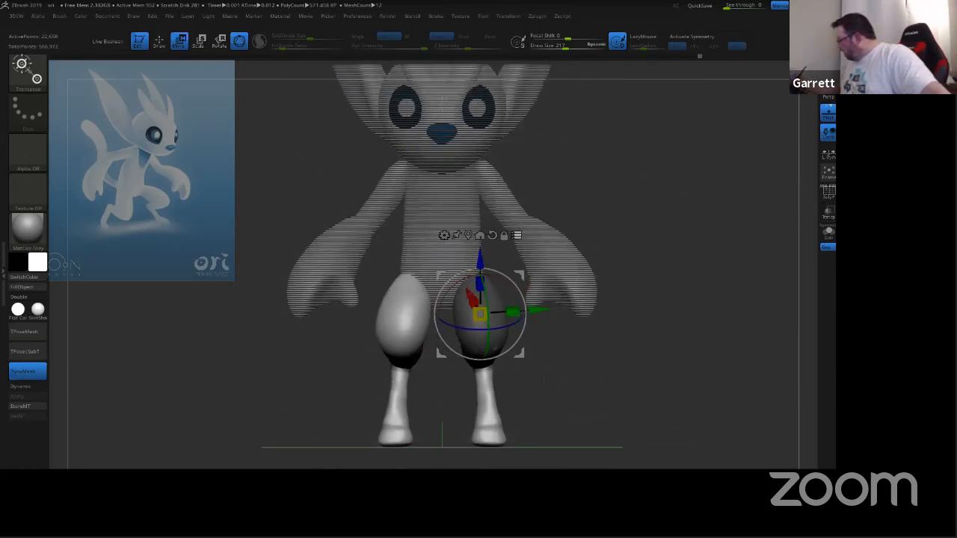
{"action": "left_click", "coordinate": [488, 377], "text": "alt"}
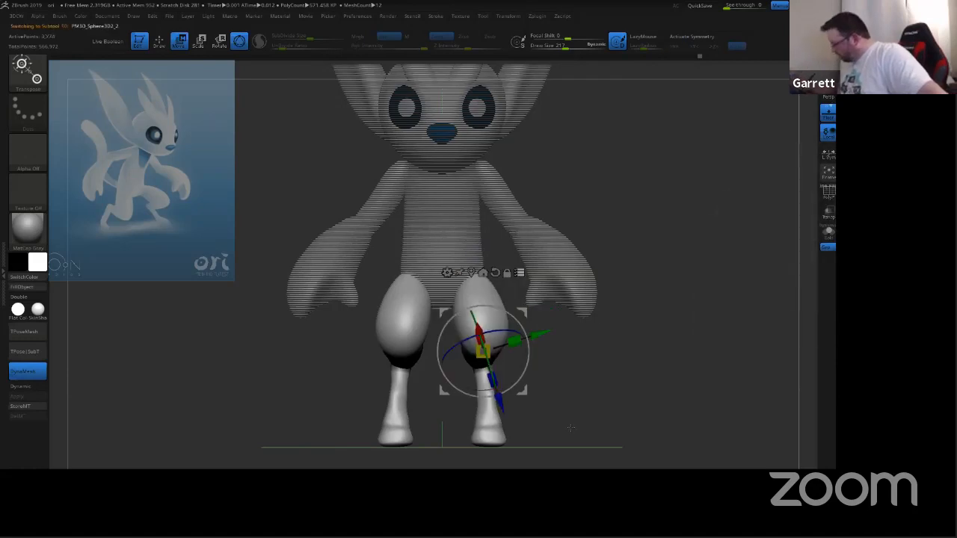
{"action": "mouse_move", "coordinate": [608, 461]}
{"action": "left_mouse_down", "text": "ctrl"}
{"action": "mouse_move", "coordinate": [551, 431]}
{"action": "mouse_move", "coordinate": [445, 289]}
{"action": "left_mouse_up", "text": "ctrl"}
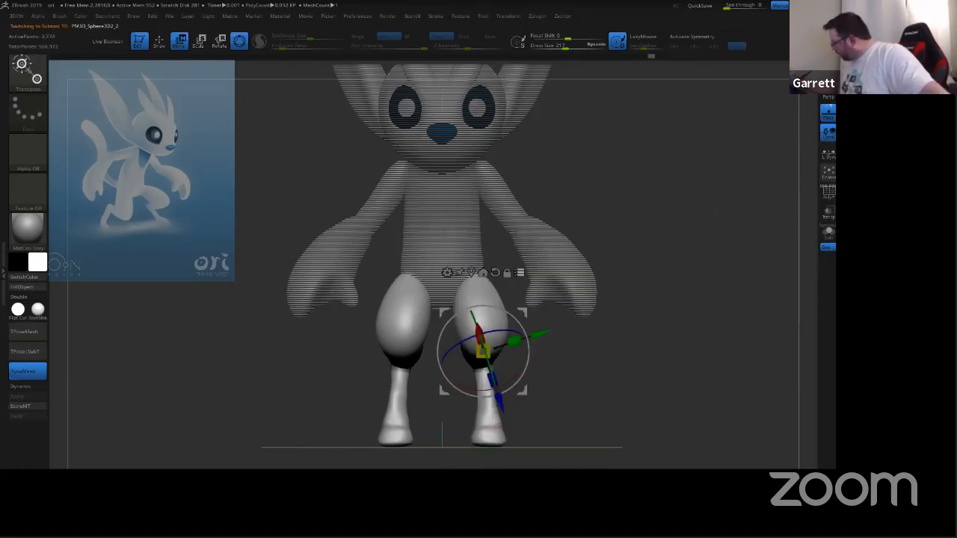
{"action": "left_click", "coordinate": [486, 403], "text": "alt"}
{"action": "mouse_move", "coordinate": [600, 461]}
{"action": "left_mouse_down", "text": "ctrl"}
{"action": "mouse_move", "coordinate": [549, 437]}
{"action": "mouse_move", "coordinate": [453, 334]}
{"action": "mouse_move", "coordinate": [441, 297]}
{"action": "left_mouse_up", "text": "ctrl"}
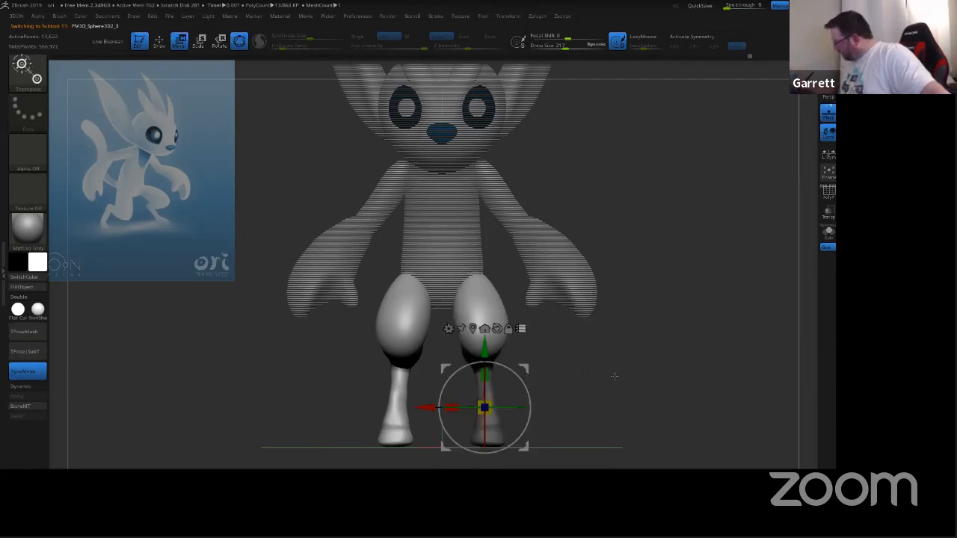
Step: Undo a test move of the unmasked leg and place the unlocked transform gizmo at that leg's hip joint
{"action": "mouse_move", "coordinate": [528, 369]}
{"action": "left_mouse_down"}
{"action": "mouse_move", "coordinate": [541, 367]}
{"action": "mouse_move", "coordinate": [511, 373]}
{"action": "left_mouse_up"}
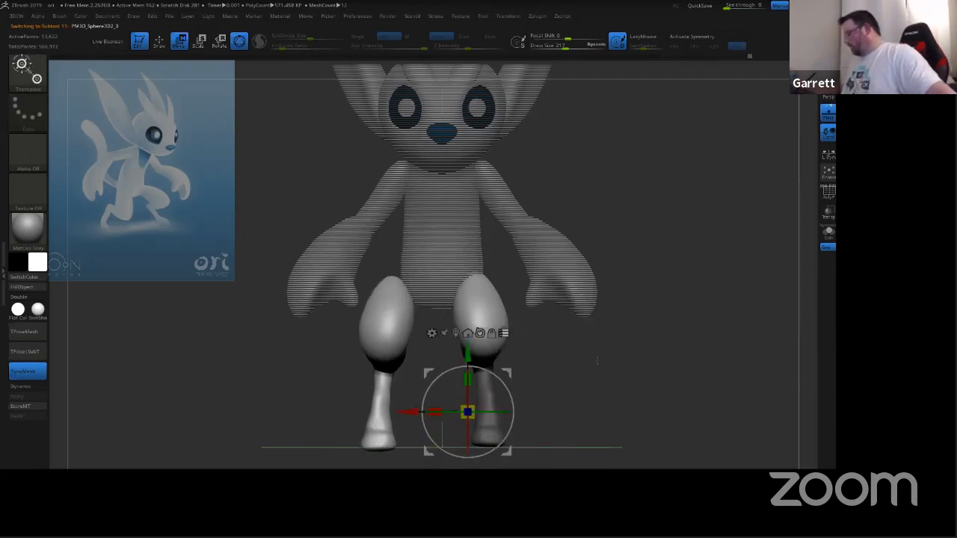
{"action": "key", "text": "ctrl+z"}
{"action": "left_click_drag", "start_coordinate": [607, 392], "coordinate": [624, 299]}
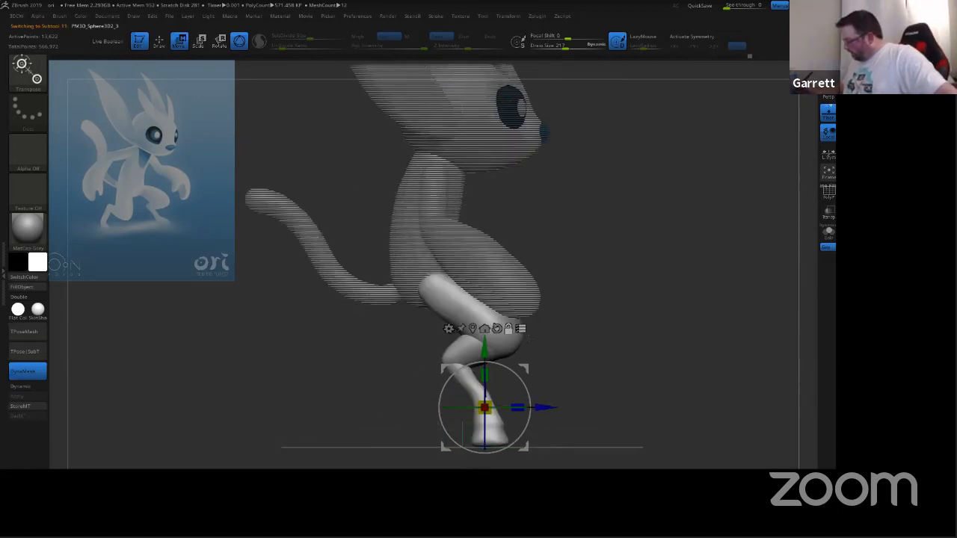
{"action": "left_click_drag", "start_coordinate": [525, 369], "coordinate": [475, 250]}
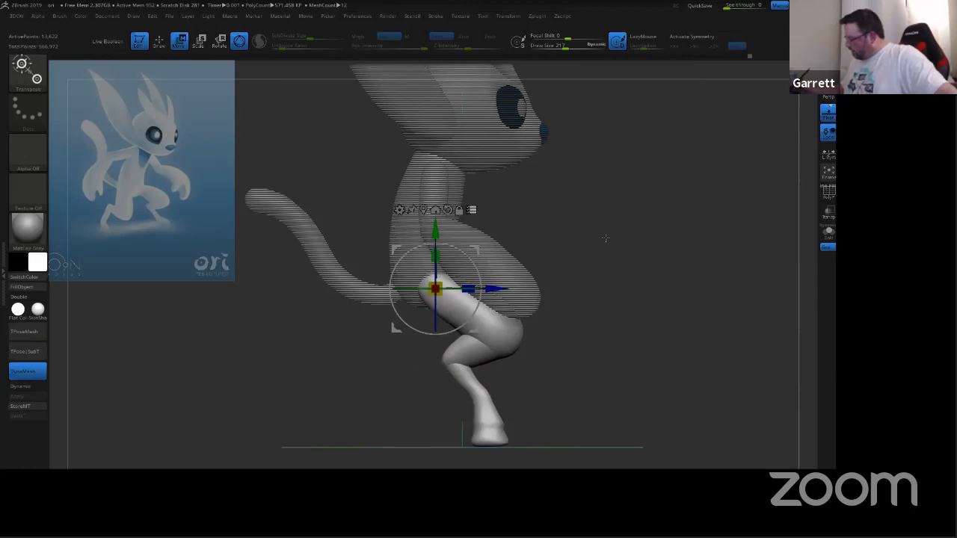
{"action": "left_click_drag", "start_coordinate": [606, 238], "coordinate": [516, 258]}
{"action": "left_click", "coordinate": [459, 210]}
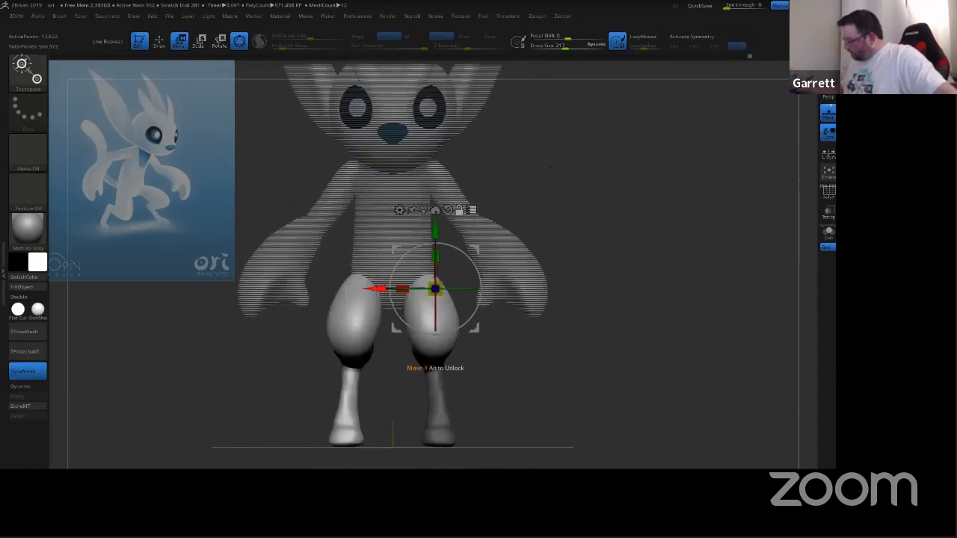
{"action": "left_click_drag", "start_coordinate": [377, 291], "coordinate": [305, 290], "text": "alt"}
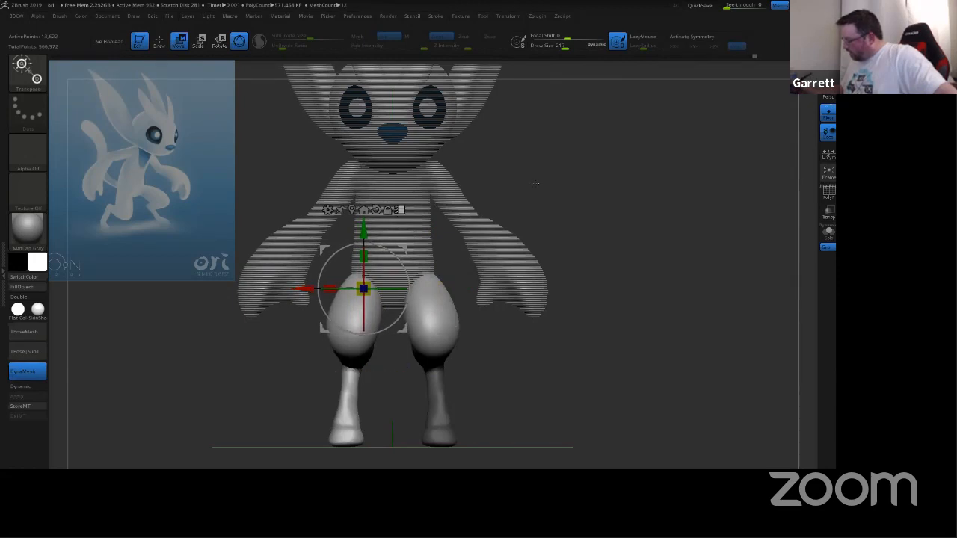
{"action": "left_click_drag", "start_coordinate": [535, 183], "coordinate": [612, 194], "text": "shift"}
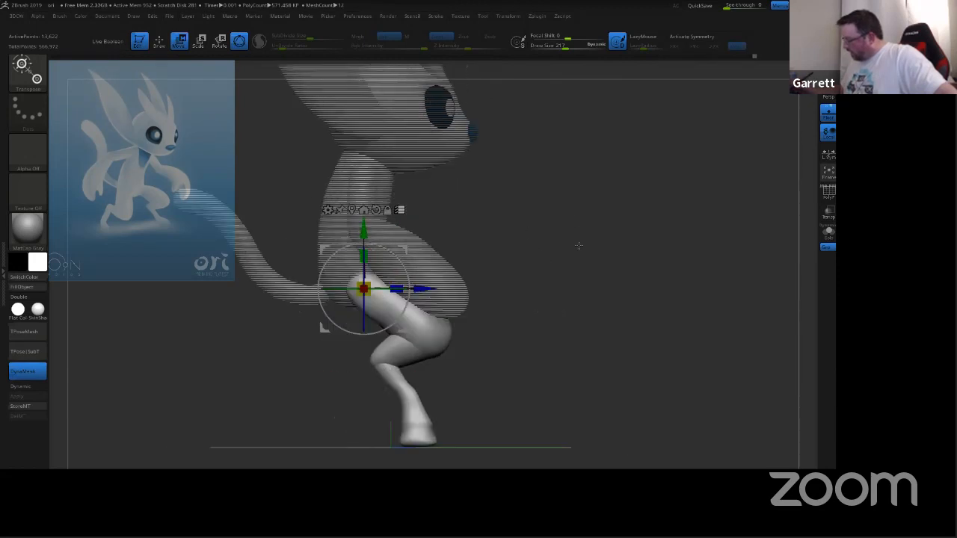
Step: Try rotating the unmasked leg around its hip joint from several angles, and undo the rotations
{"action": "left_click_drag", "start_coordinate": [578, 245], "coordinate": [515, 251]}
{"action": "left_click_drag", "start_coordinate": [395, 294], "coordinate": [370, 305]}
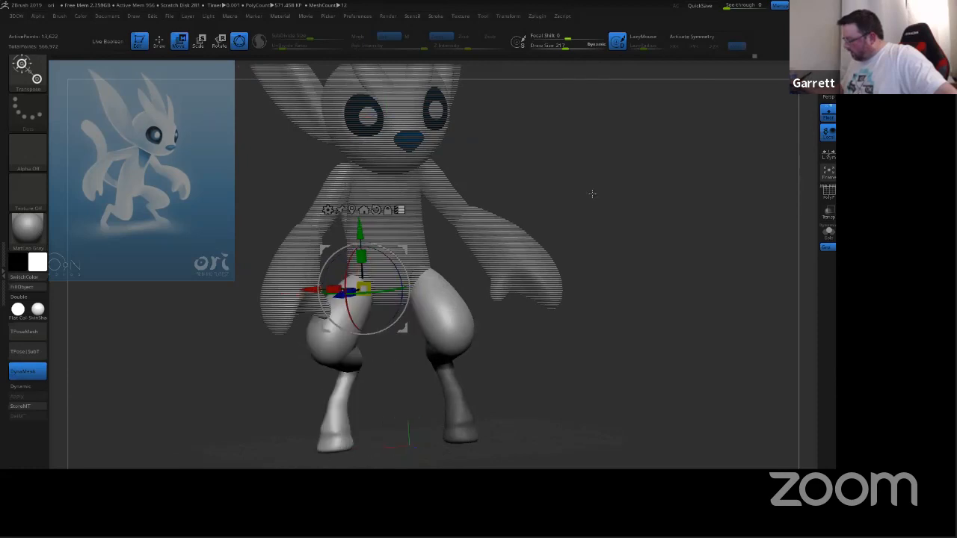
{"action": "left_click_drag", "start_coordinate": [592, 194], "coordinate": [658, 194]}
{"action": "left_click_drag", "start_coordinate": [408, 294], "coordinate": [380, 331]}
{"action": "left_click_drag", "start_coordinate": [658, 224], "coordinate": [589, 225]}
{"action": "key", "text": "ctrl+z"}
{"action": "key", "text": "ctrl+z"}
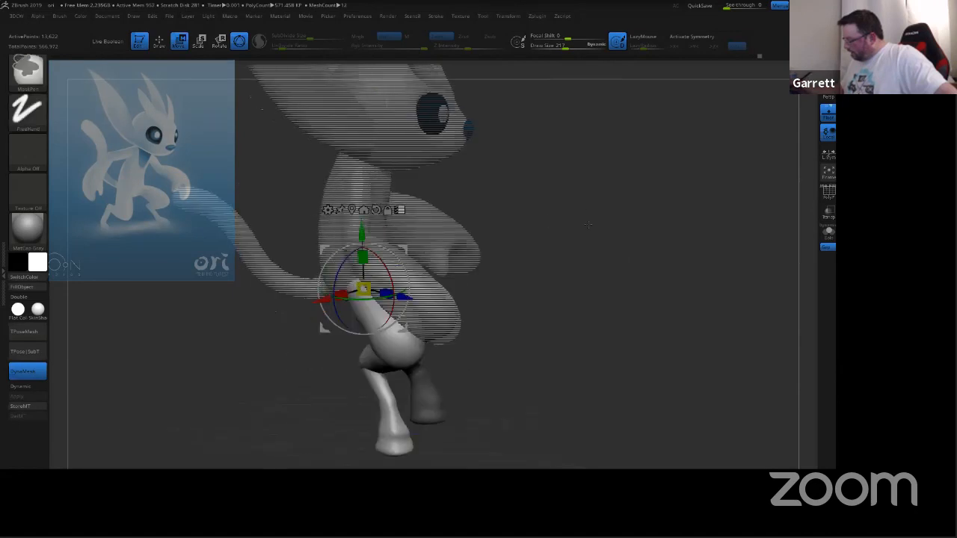
{"action": "key", "text": "ctrl+z"}
Step: Rotate the unmasked right leg backward around the hip in side view and shift it slightly backward
{"action": "left_click_drag", "start_coordinate": [546, 329], "coordinate": [575, 252], "text": "shift"}
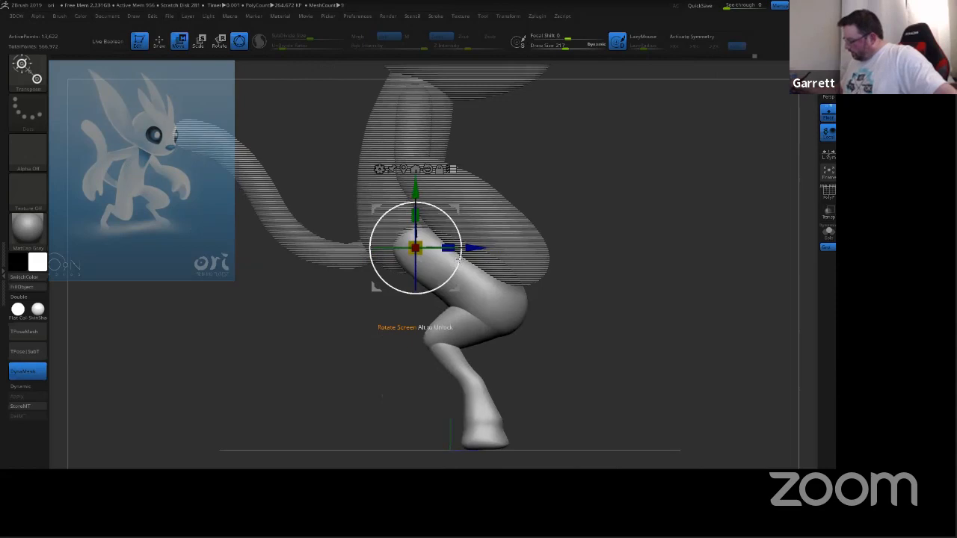
{"action": "left_click_drag", "start_coordinate": [459, 261], "coordinate": [479, 231]}
{"action": "left_click_drag", "start_coordinate": [435, 270], "coordinate": [444, 266]}
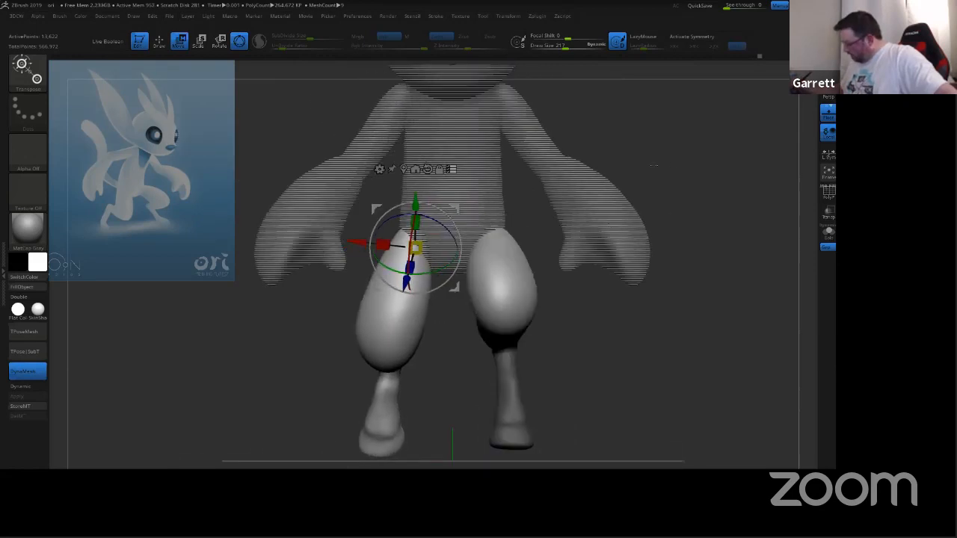
{"action": "left_click_drag", "start_coordinate": [674, 164], "coordinate": [630, 187]}
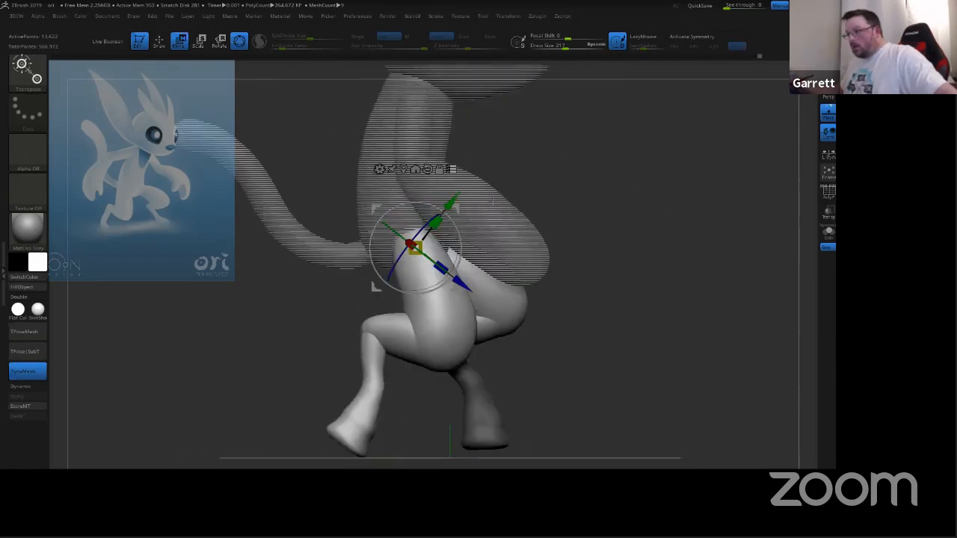
{"action": "left_click_drag", "start_coordinate": [457, 211], "coordinate": [446, 212]}
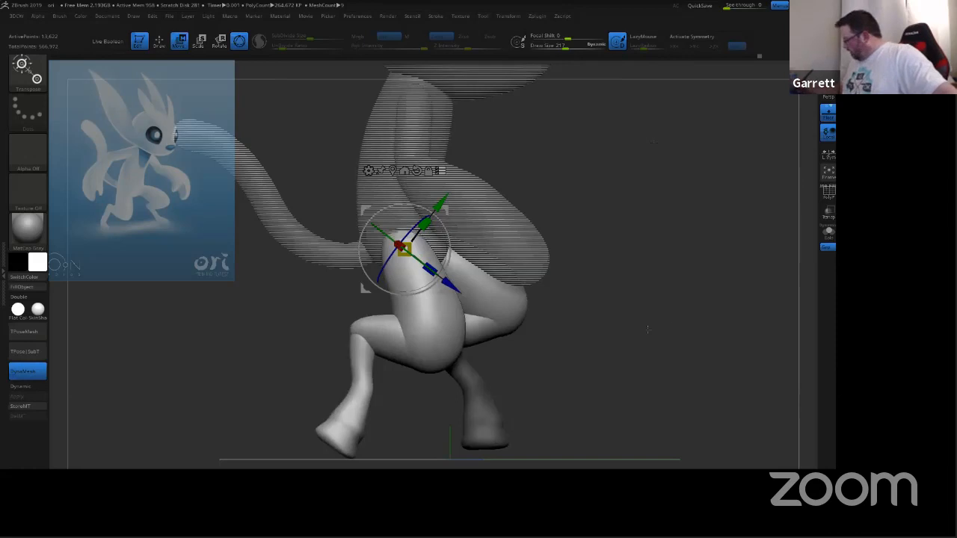
{"action": "left_click_drag", "start_coordinate": [667, 324], "coordinate": [522, 249], "text": "shift"}
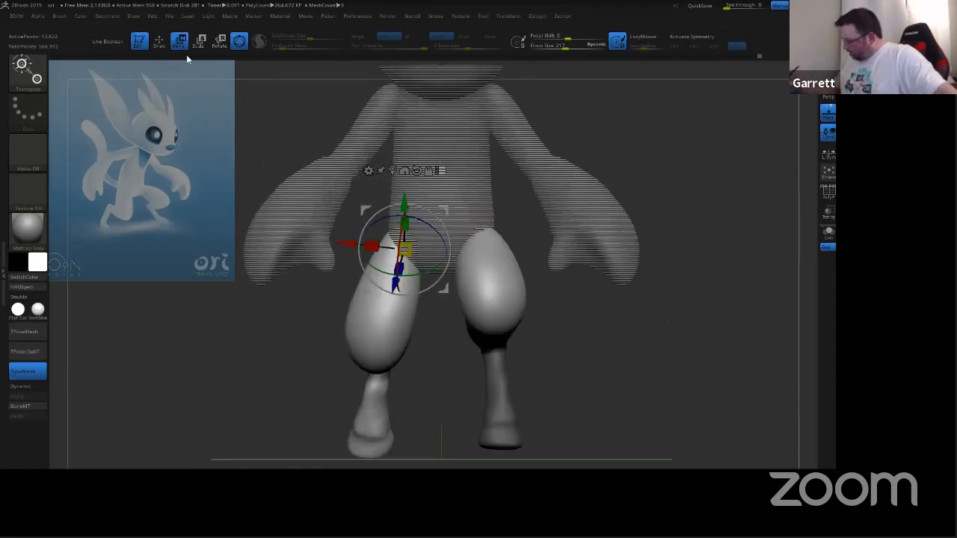
Step: Exclude the thighs from the multi-subtool selection, leaving only the lower legs active for transforming
{"action": "left_click", "coordinate": [159, 42]}
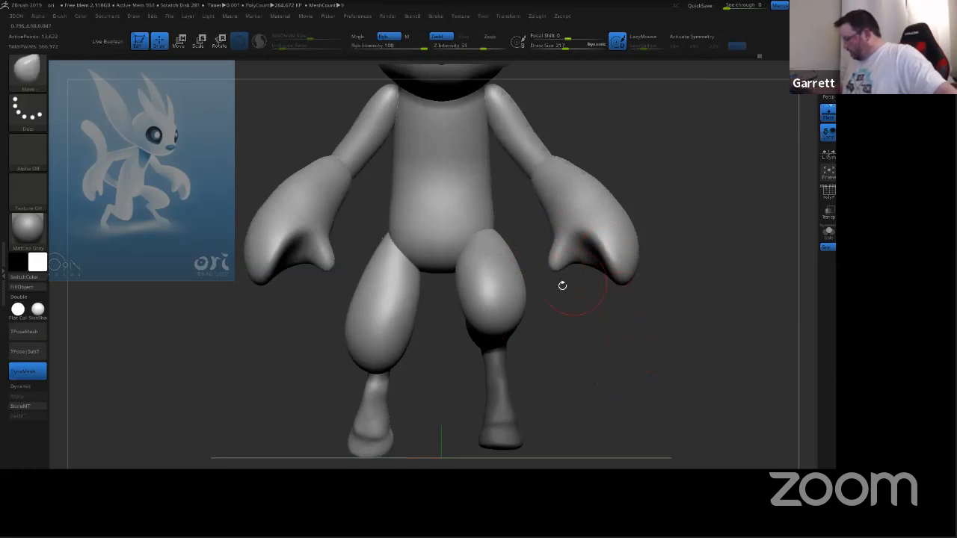
{"action": "key", "text": "w"}
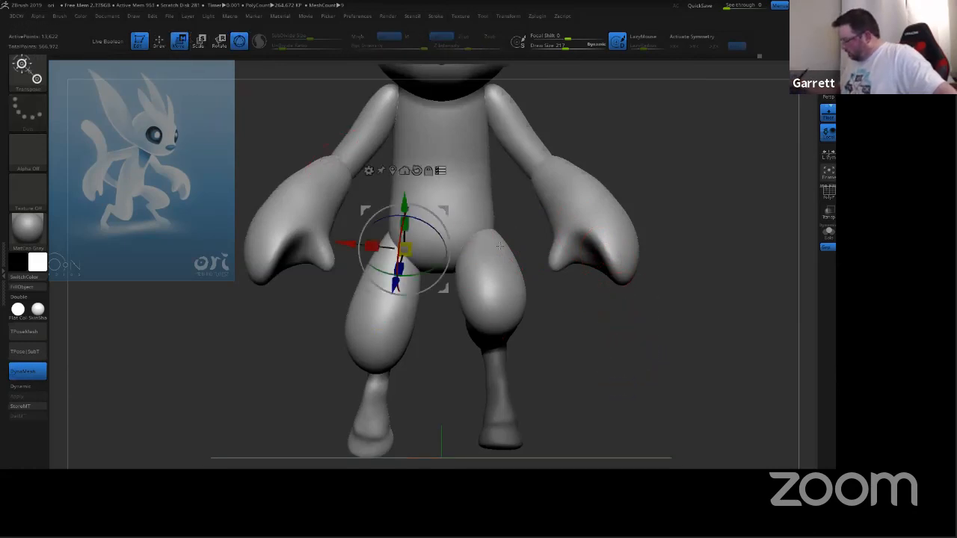
{"action": "left_click", "coordinate": [410, 323], "text": "ctrl+shift"}
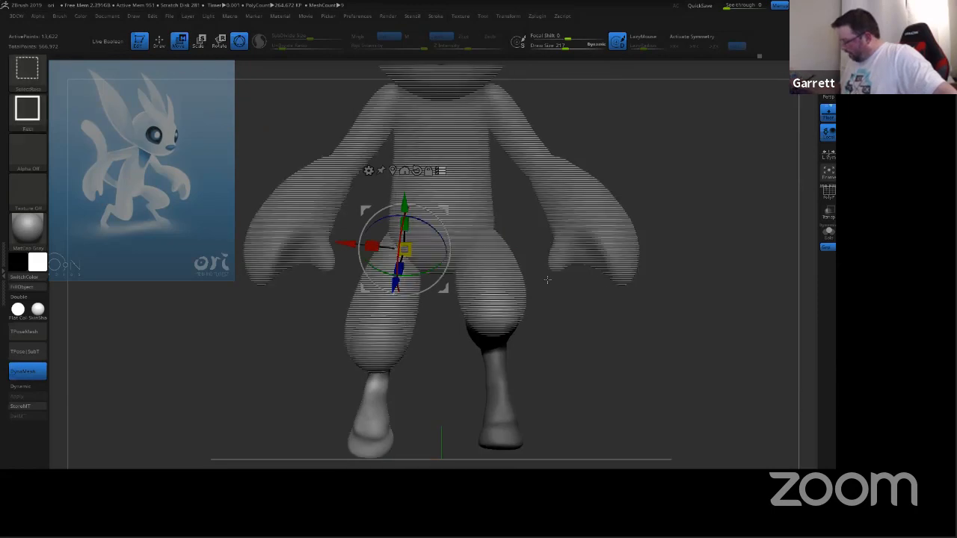
Step: Unlock the gizmo and reposition its pivot at the knee of the unmasked leg, aligned in front and side views
{"action": "left_click_drag", "start_coordinate": [582, 340], "coordinate": [692, 346]}
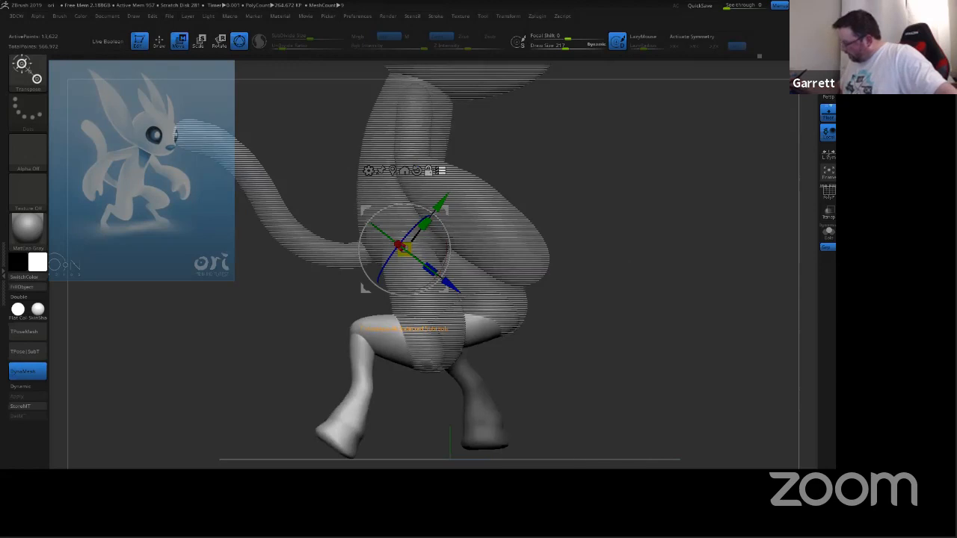
{"action": "left_click", "coordinate": [418, 170], "text": "alt"}
{"action": "left_click_drag", "start_coordinate": [447, 210], "coordinate": [465, 304], "text": "alt"}
{"action": "left_click_drag", "start_coordinate": [612, 369], "coordinate": [555, 356]}
{"action": "left_click_drag", "start_coordinate": [464, 308], "coordinate": [436, 311], "text": "alt"}
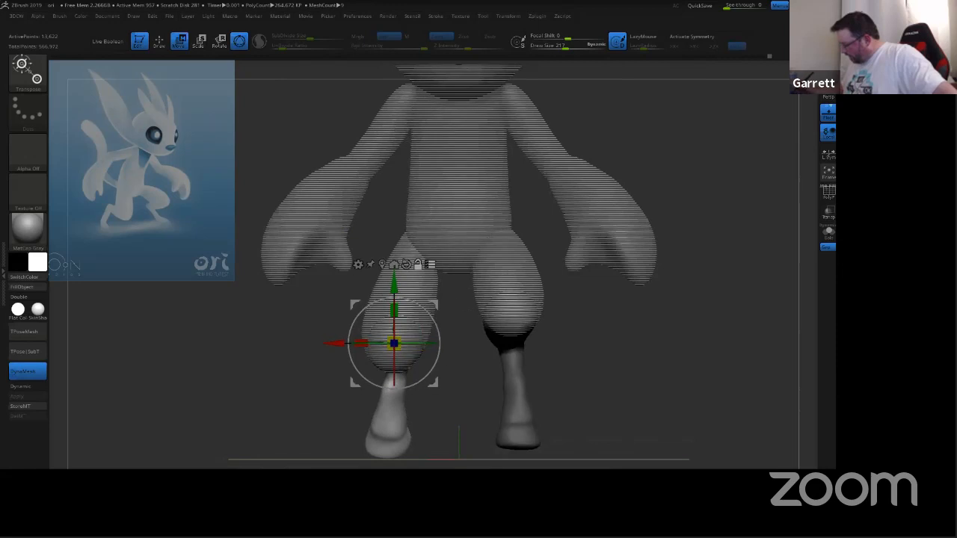
{"action": "left_click_drag", "start_coordinate": [613, 355], "coordinate": [651, 354]}
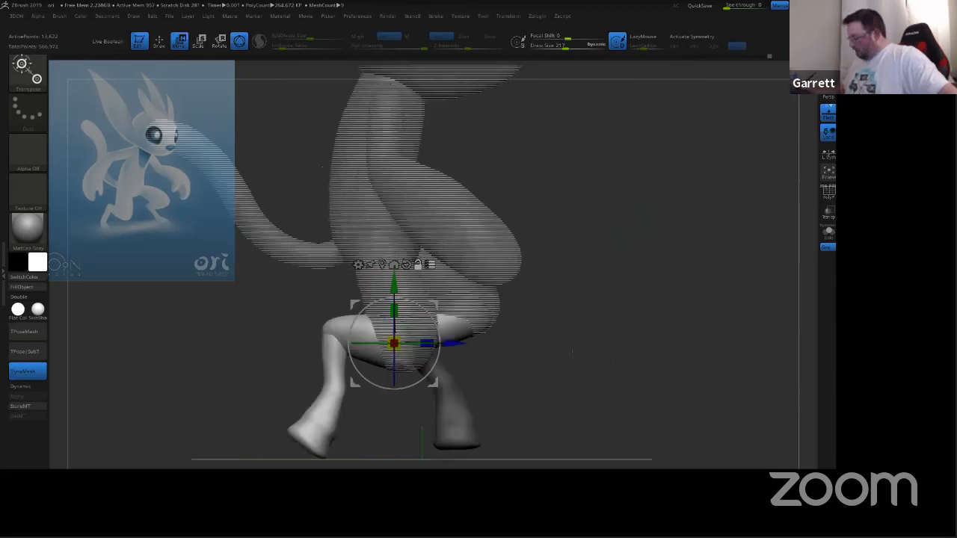
Step: Rotate the unmasked lower leg slightly around the knee to raise its foot
{"action": "left_click_drag", "start_coordinate": [572, 353], "coordinate": [504, 380]}
{"action": "left_click_drag", "start_coordinate": [438, 362], "coordinate": [444, 363]}
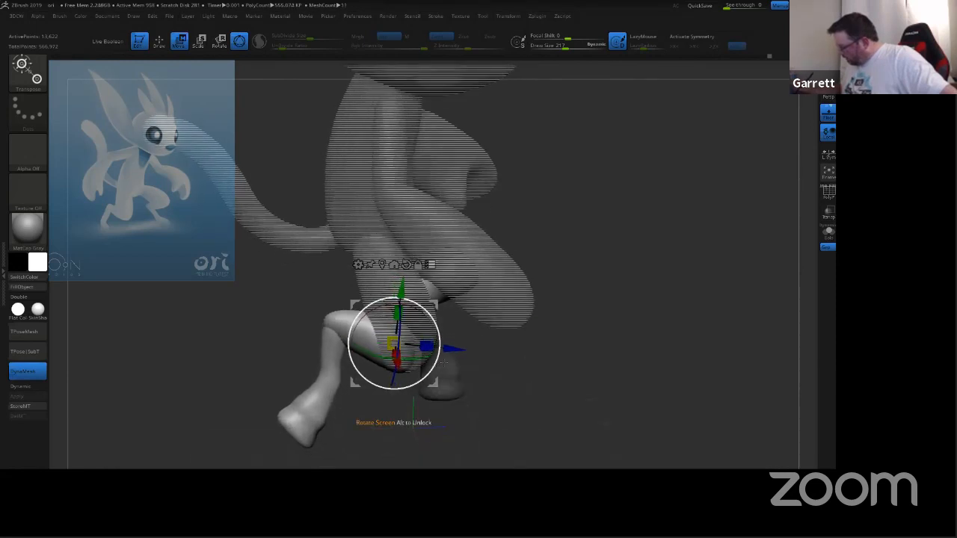
{"action": "left_click_drag", "start_coordinate": [566, 364], "coordinate": [562, 327], "text": "shift"}
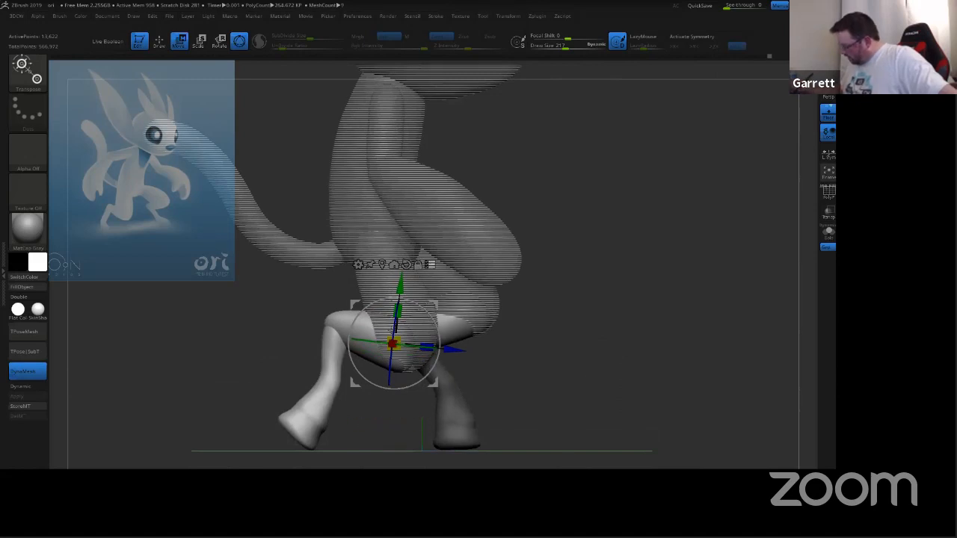
Step: Exclude the segments between knee and hock from the selection and place the gizmo pivot at the unmasked leg's hock
{"action": "left_click_drag", "start_coordinate": [587, 327], "coordinate": [486, 344]}
{"action": "key", "text": "ctrl+shift"}
{"action": "left_click", "coordinate": [486, 344], "text": "ctrl+alt+shift"}
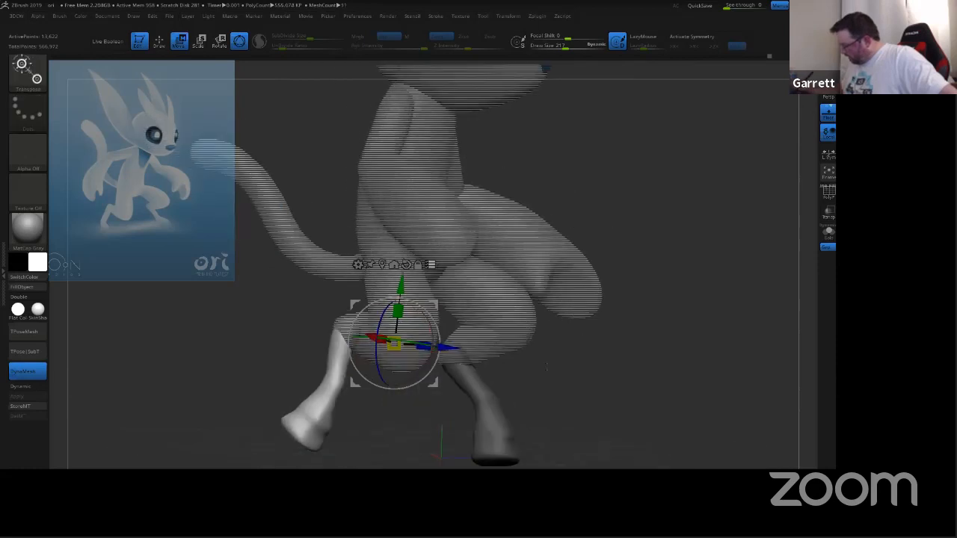
{"action": "left_click_drag", "start_coordinate": [581, 367], "coordinate": [545, 365], "text": "shift"}
{"action": "left_click_drag", "start_coordinate": [441, 303], "coordinate": [385, 288], "text": "alt"}
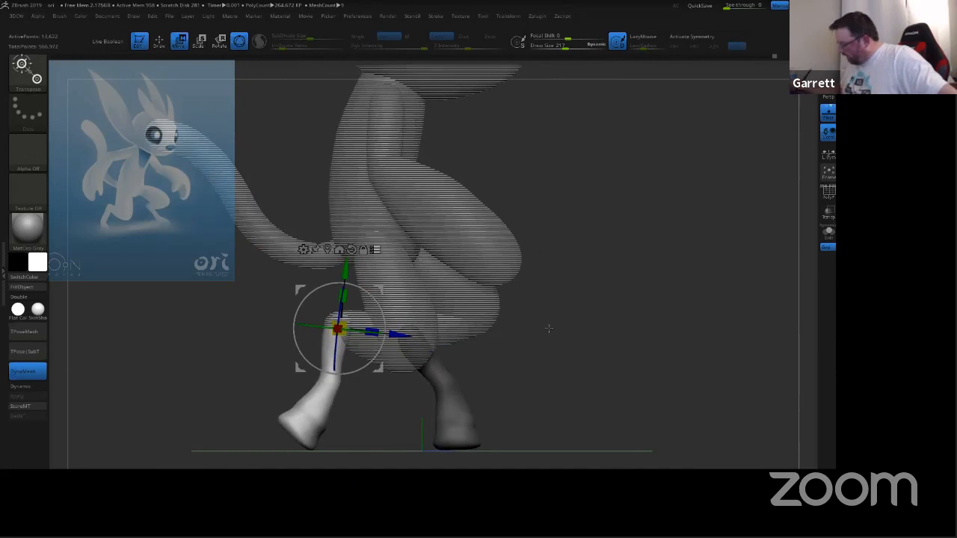
{"action": "left_click_drag", "start_coordinate": [549, 329], "coordinate": [621, 328], "text": "shift"}
{"action": "left_click_drag", "start_coordinate": [382, 290], "coordinate": [370, 288], "text": "alt"}
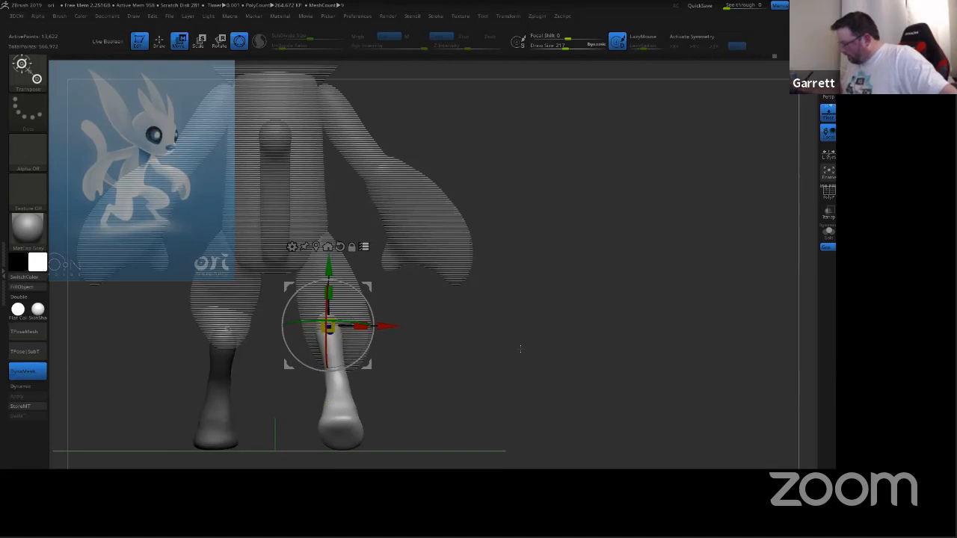
Step: Rotate the unmasked shin and foot forward around the hock so the foot sits flat, and nudge them into place
{"action": "left_click_drag", "start_coordinate": [521, 349], "coordinate": [475, 342]}
{"action": "left_click_drag", "start_coordinate": [353, 357], "coordinate": [383, 342]}
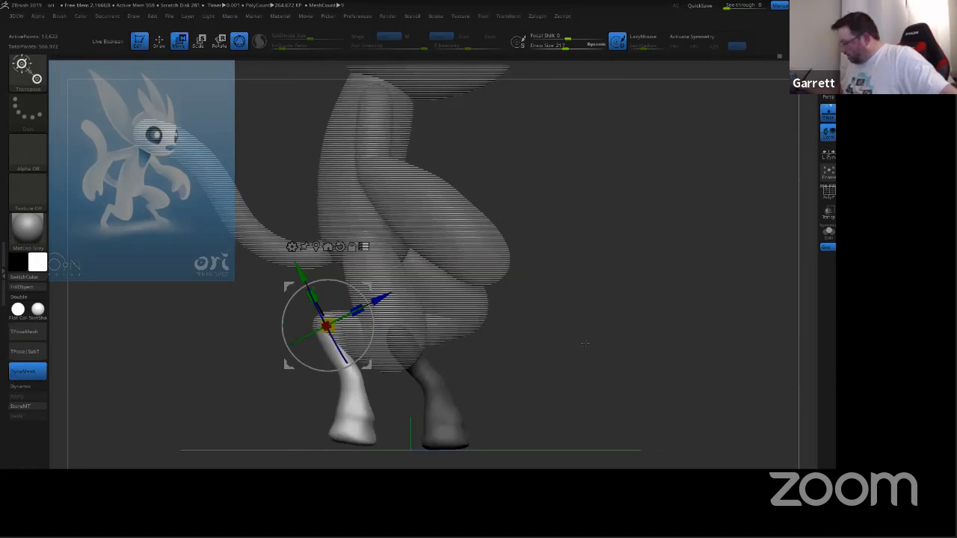
{"action": "left_click_drag", "start_coordinate": [585, 343], "coordinate": [562, 323]}
{"action": "left_click_drag", "start_coordinate": [301, 270], "coordinate": [303, 274]}
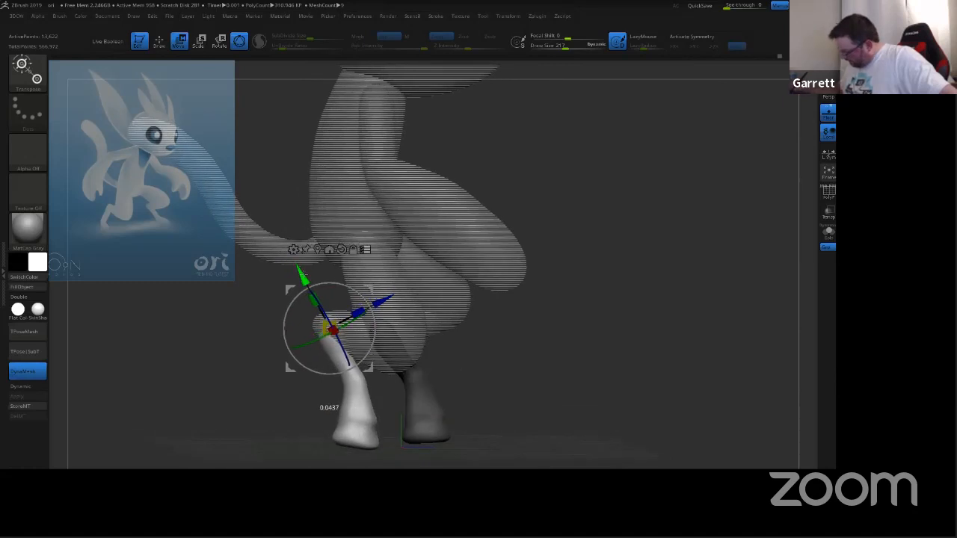
{"action": "left_click_drag", "start_coordinate": [379, 300], "coordinate": [378, 301]}
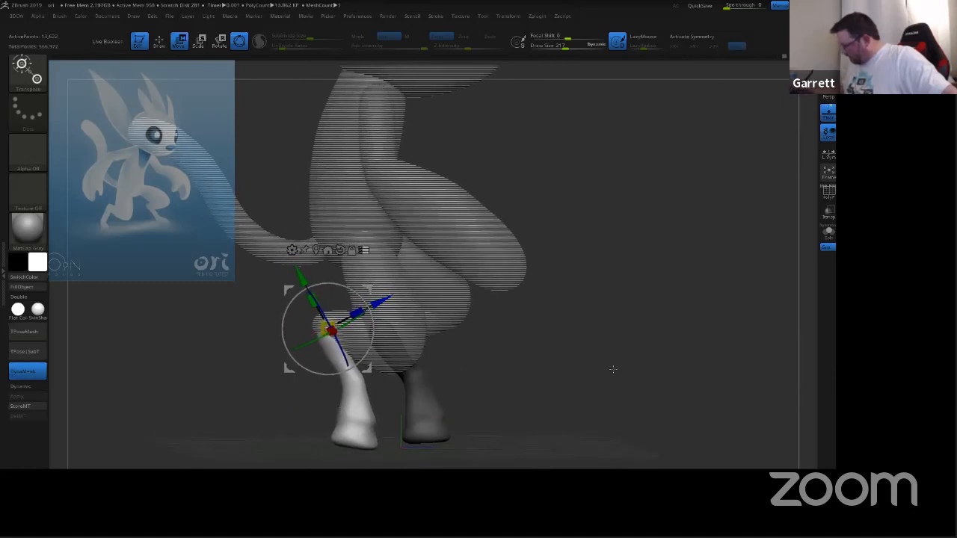
{"action": "left_click_drag", "start_coordinate": [613, 369], "coordinate": [644, 337], "text": "shift"}
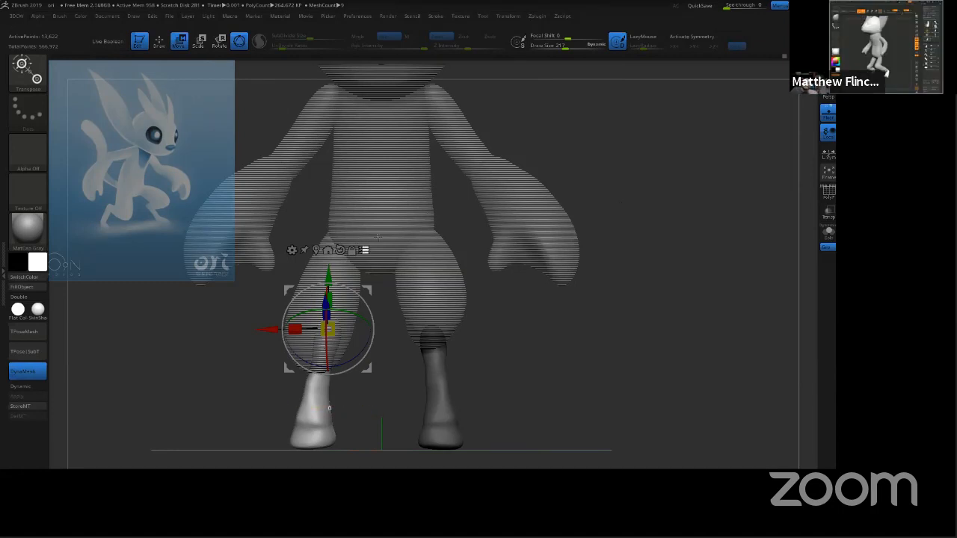
Step: Turn off transforming of all selected subtools and clear the mask on the lower leg subtool
{"action": "left_click", "coordinate": [364, 249]}
{"action": "left_click_drag", "start_coordinate": [532, 362], "coordinate": [548, 376], "text": "ctrl"}
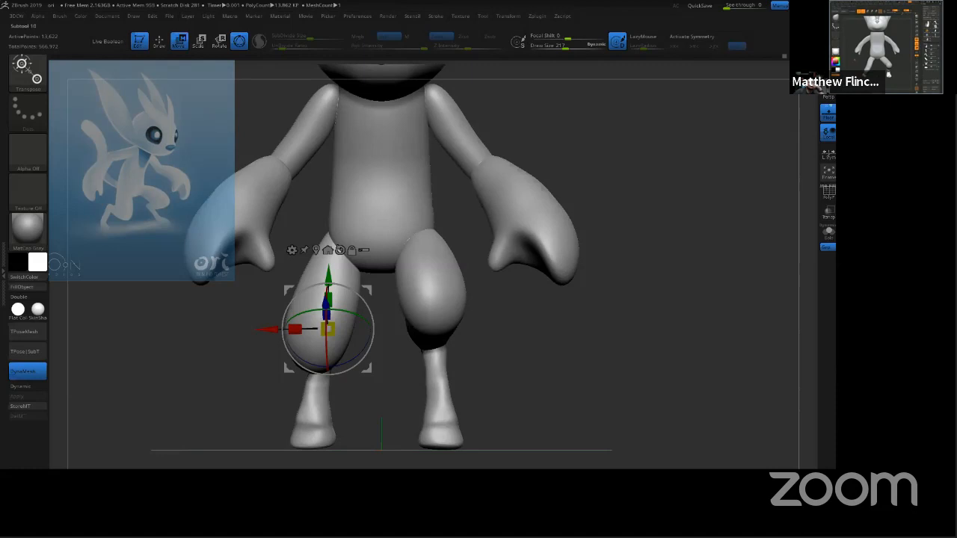
{"action": "left_click_drag", "start_coordinate": [582, 416], "coordinate": [615, 381], "text": "ctrl"}
{"action": "key", "text": "ctrl+z"}
{"action": "key", "text": "ctrl+shift"}
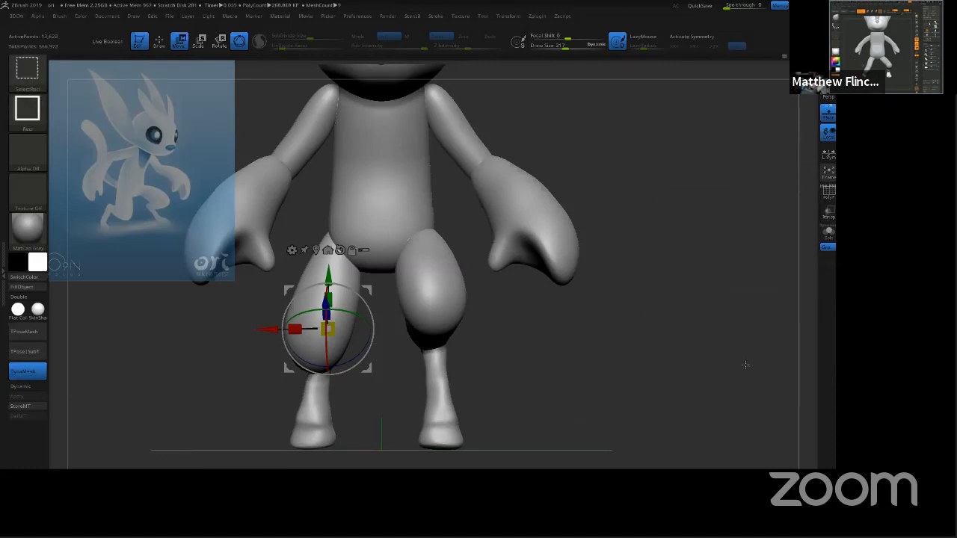
{"action": "key", "text": "ctrl+z"}
{"action": "key", "text": "ctrl+shift+z"}
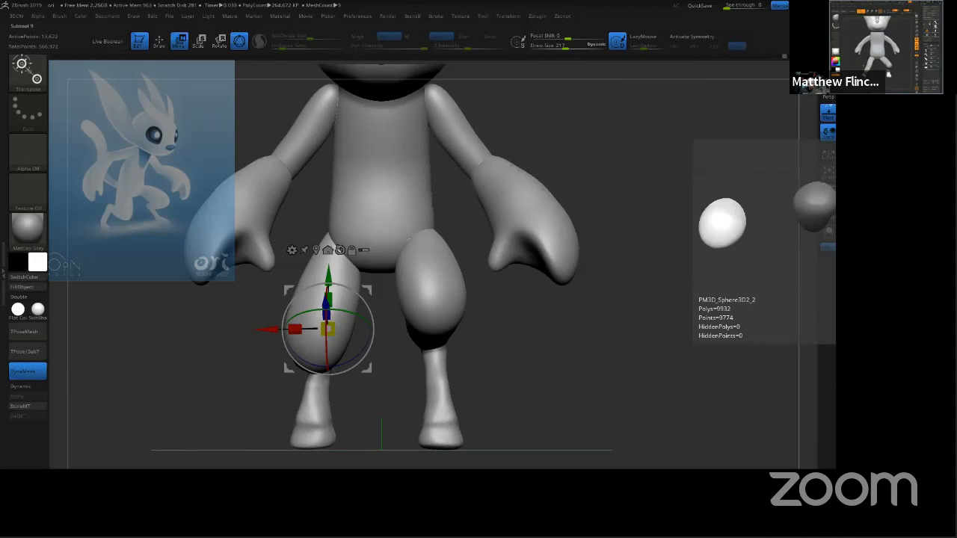
Step: Go through the leg subtools PM3D_Sphere3D2_2 and PM3D_Sphere3D2_1, clear their masks, and check the legs from both sides
{"action": "key", "text": "Down"}
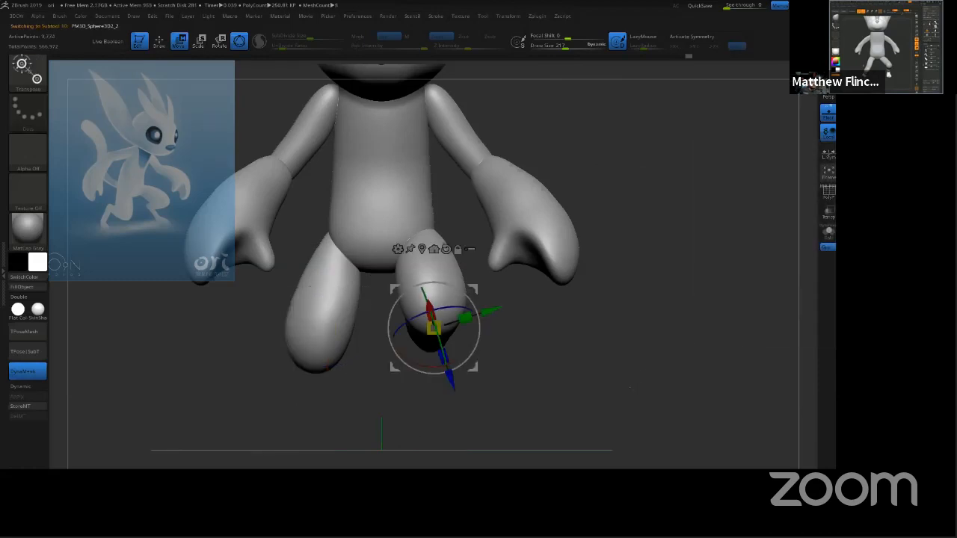
{"action": "mouse_move", "coordinate": [722, 330]}
{"action": "left_mouse_down"}
{"action": "mouse_move", "coordinate": [658, 349]}
{"action": "mouse_move", "coordinate": [734, 319]}
{"action": "left_mouse_up"}
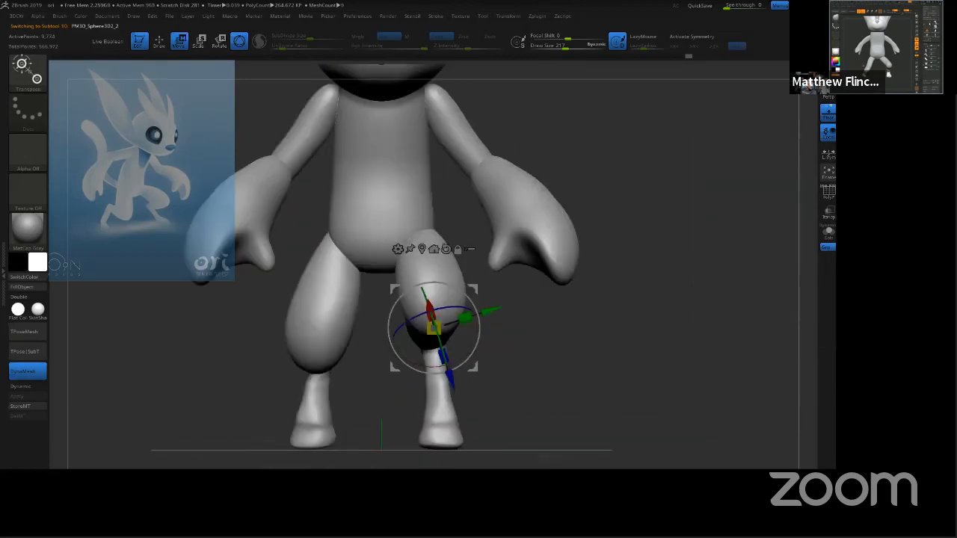
{"action": "left_click", "coordinate": [834, 243]}
{"action": "left_click_drag", "start_coordinate": [642, 362], "coordinate": [685, 291], "text": "ctrl"}
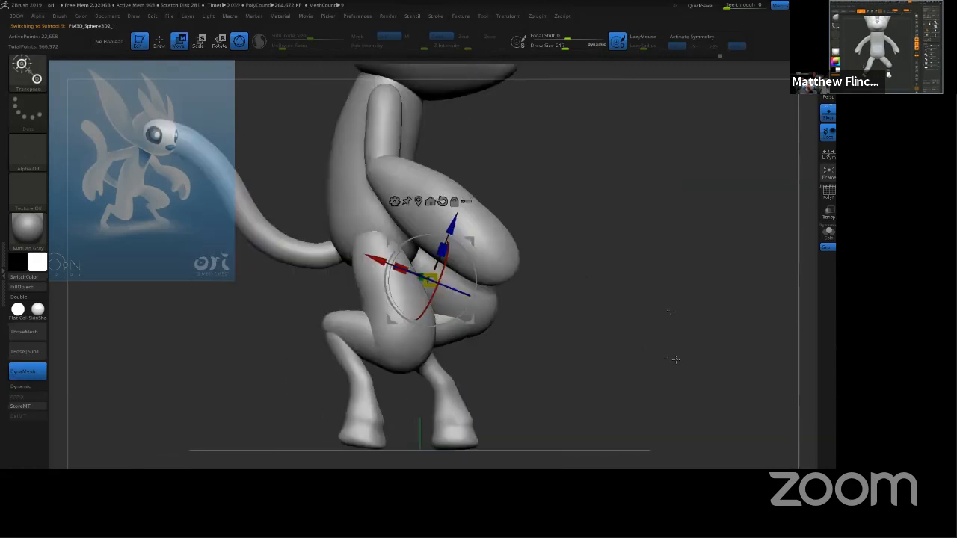
{"action": "left_click_drag", "start_coordinate": [675, 359], "coordinate": [643, 305]}
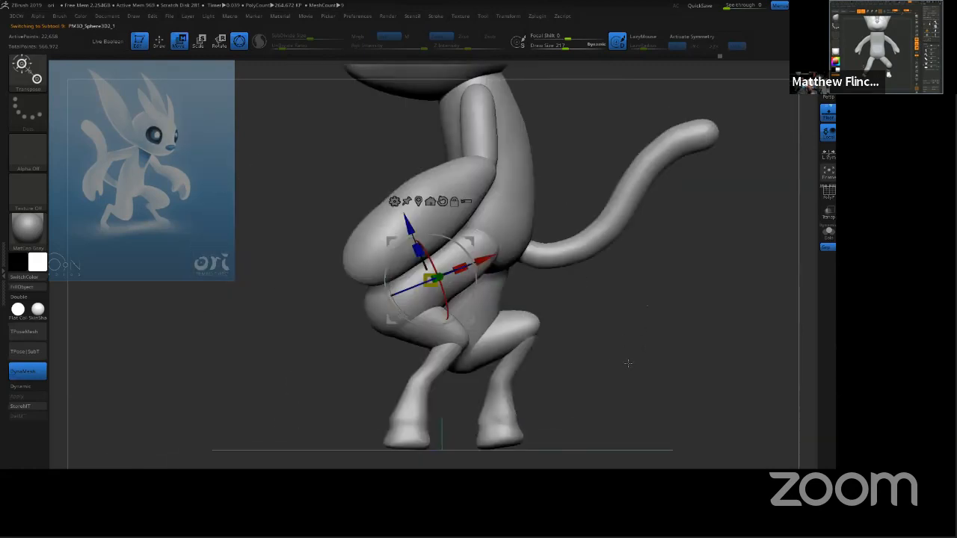
{"action": "left_click_drag", "start_coordinate": [628, 363], "coordinate": [643, 321]}
Step: Select the upper arm subtool, activate X symmetry, and switch the gizmo to the mirrored upper arm
{"action": "left_click", "coordinate": [421, 229], "text": "alt"}
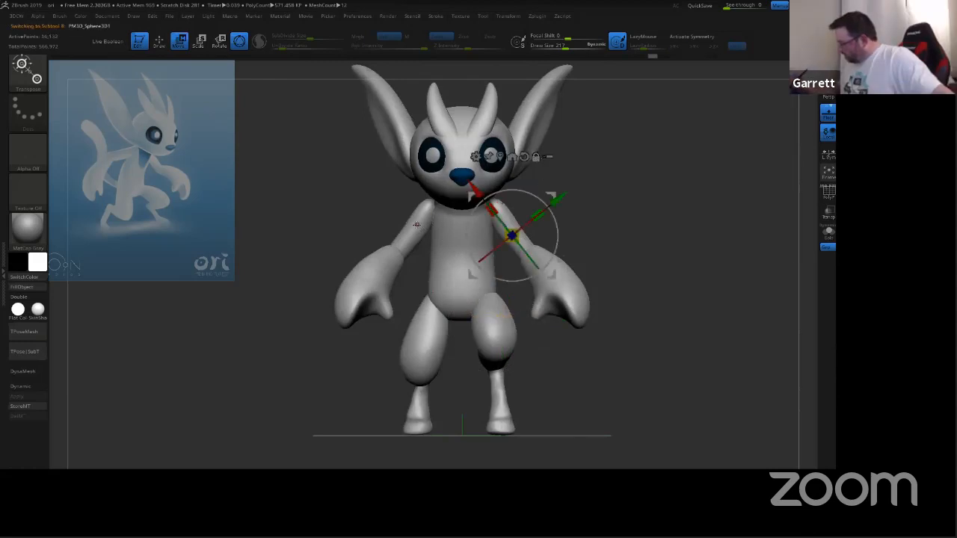
{"action": "key", "text": "x"}
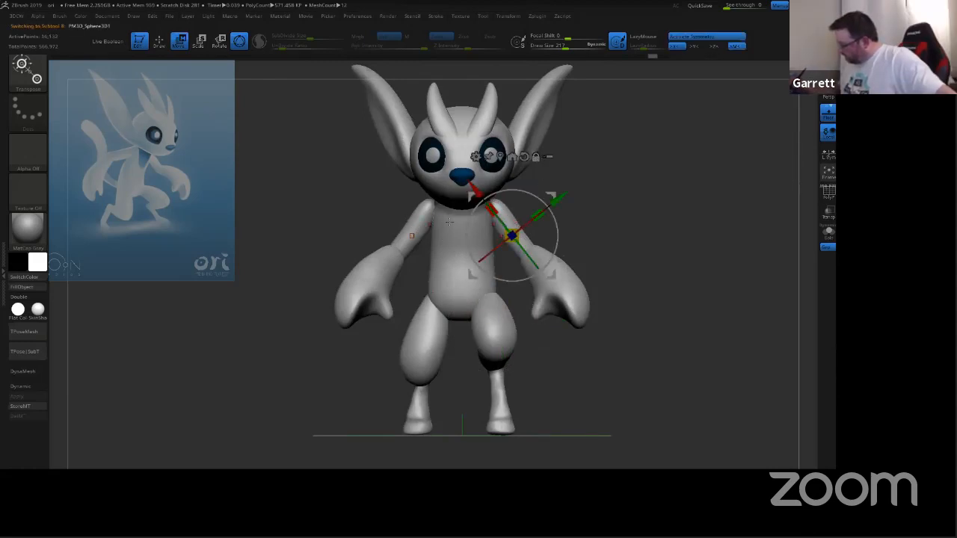
{"action": "left_click", "coordinate": [412, 235]}
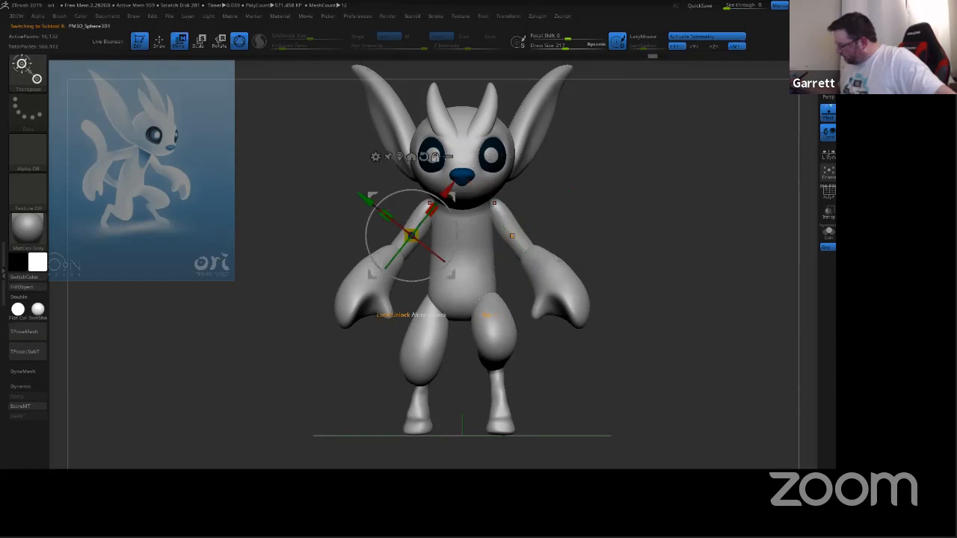
Step: Enable transforming of all selected subtools and limit the selection to the upper arms and the forearms with hands
{"action": "left_click", "coordinate": [447, 156]}
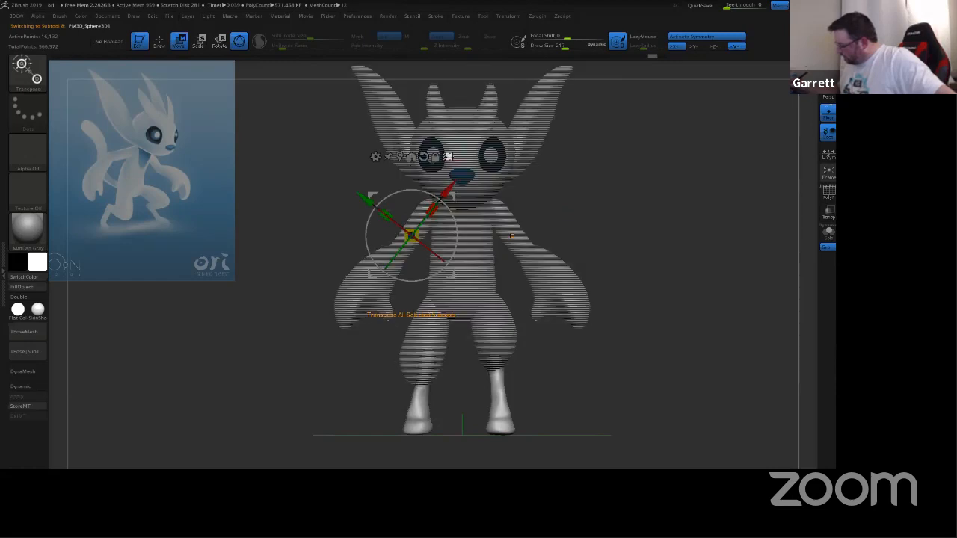
{"action": "key", "text": "ctrl+shift"}
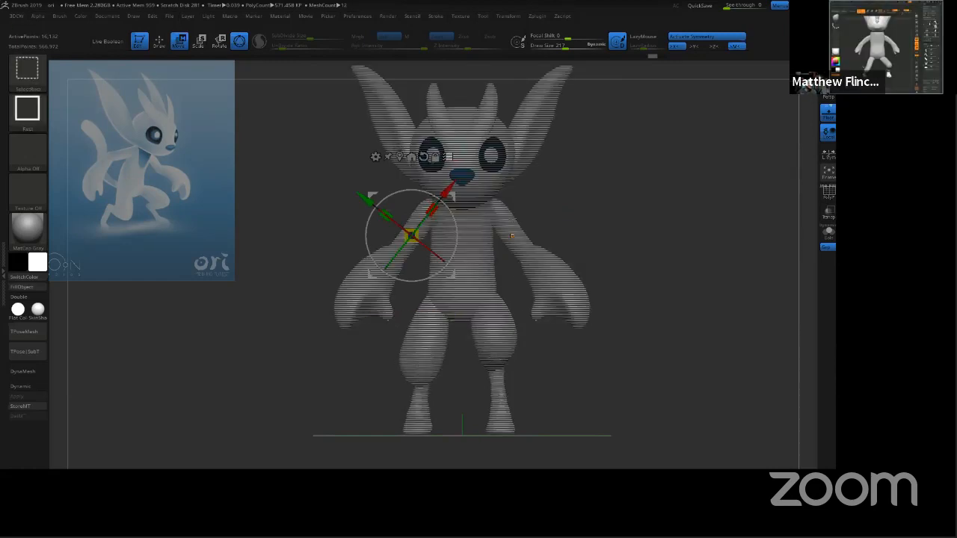
{"action": "left_click", "coordinate": [509, 214], "text": "ctrl+shift"}
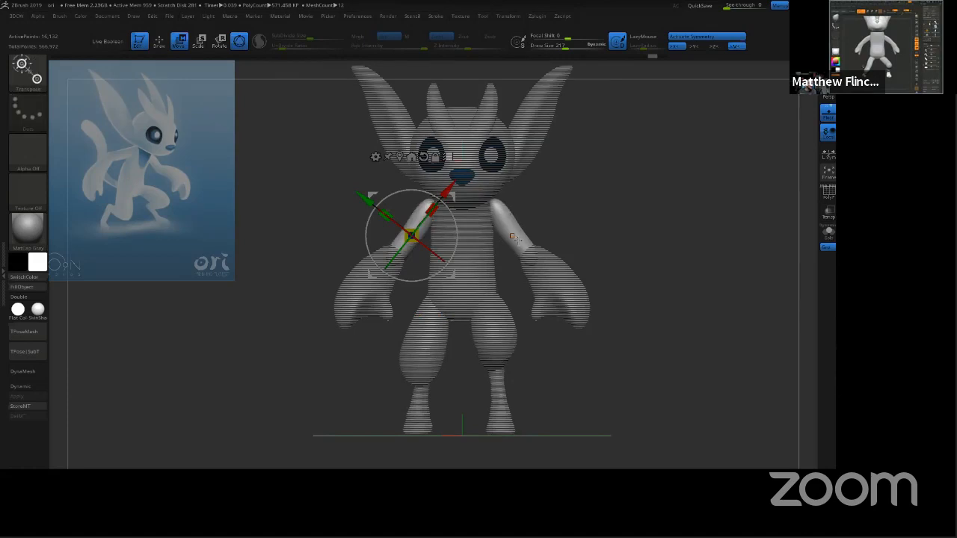
{"action": "left_click_drag", "start_coordinate": [618, 205], "coordinate": [586, 185]}
{"action": "left_click", "coordinate": [399, 282], "text": "ctrl+shift"}
Step: Reposition the gizmo pivot at the shoulder end of the upper arm
{"action": "right_click_drag", "start_coordinate": [586, 186], "coordinate": [586, 247], "text": "ctrl"}
{"action": "left_click_drag", "start_coordinate": [455, 178], "coordinate": [490, 133]}
{"action": "left_click_drag", "start_coordinate": [398, 153], "coordinate": [395, 152], "text": "alt"}
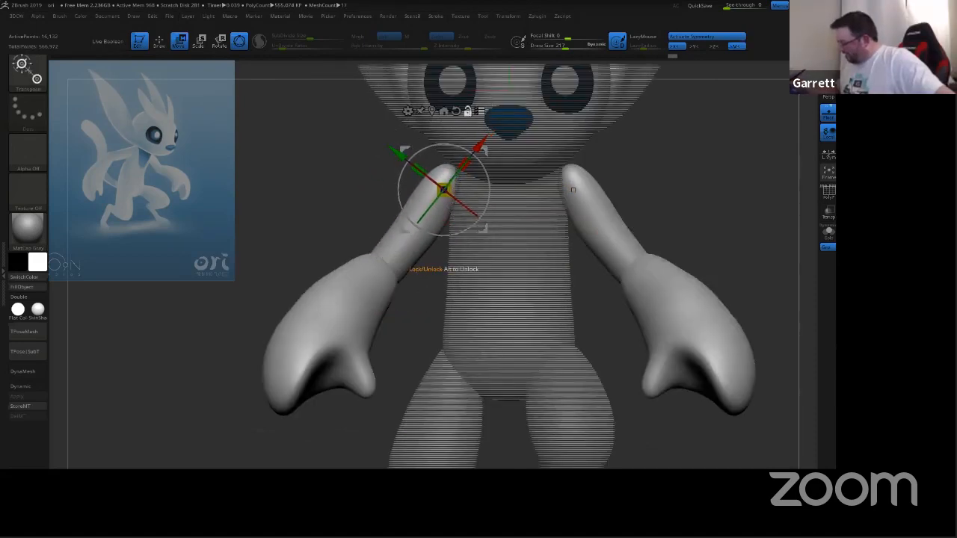
Step: Rotate both arms backward around the shoulders so the upper arms angle behind the torso
{"action": "left_click_drag", "start_coordinate": [573, 190], "coordinate": [725, 152], "text": "shift"}
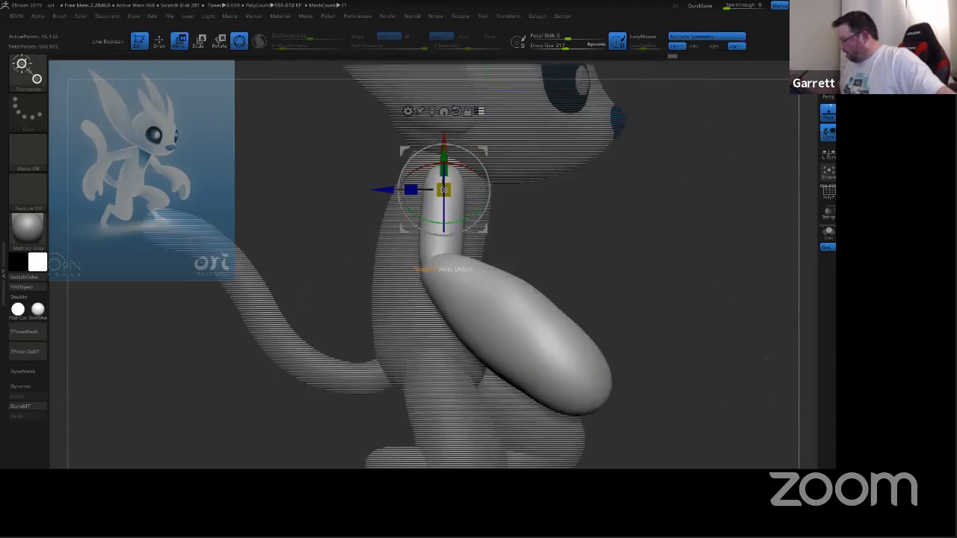
{"action": "left_click_drag", "start_coordinate": [444, 222], "coordinate": [423, 223]}
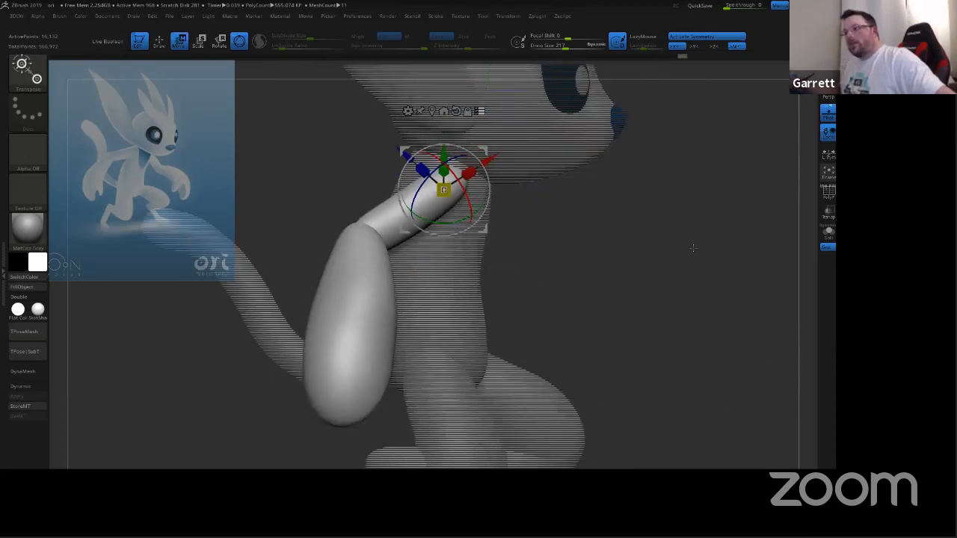
{"action": "left_click_drag", "start_coordinate": [711, 264], "coordinate": [583, 208], "text": "shift"}
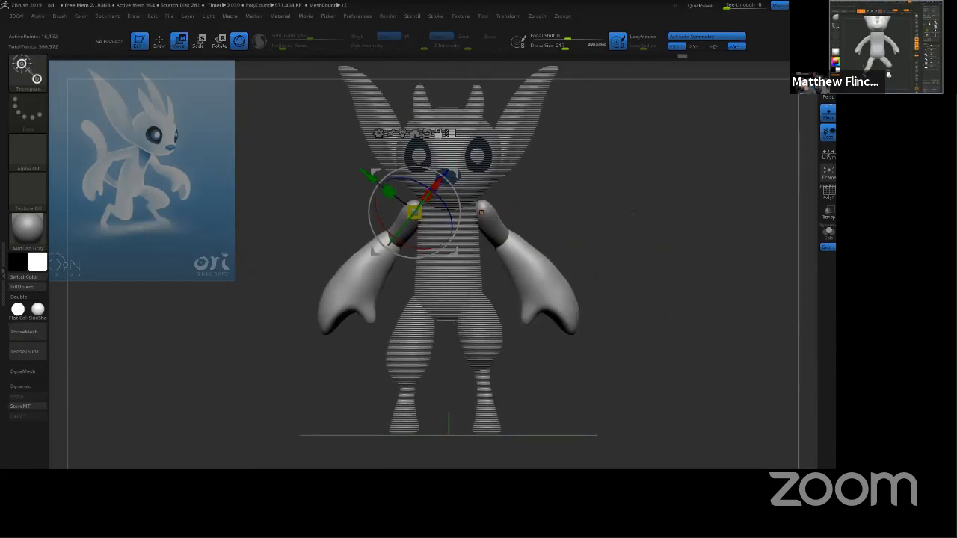
{"action": "left_click_drag", "start_coordinate": [648, 218], "coordinate": [603, 219], "text": "shift"}
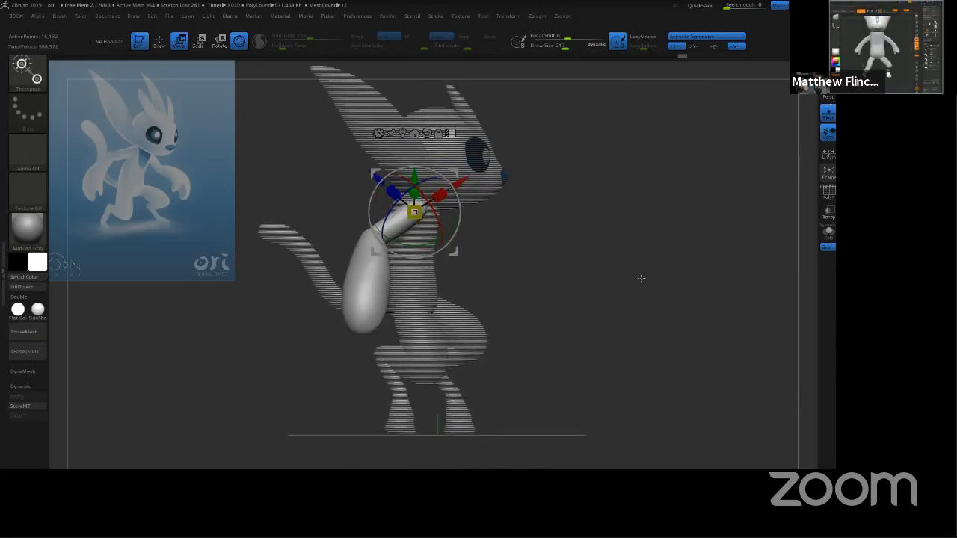
Step: Try swinging both arms farther outward around the shoulders, and undo that rotation
{"action": "left_click_drag", "start_coordinate": [641, 279], "coordinate": [622, 294]}
{"action": "left_click_drag", "start_coordinate": [435, 244], "coordinate": [446, 204]}
{"action": "left_click_drag", "start_coordinate": [695, 200], "coordinate": [659, 207]}
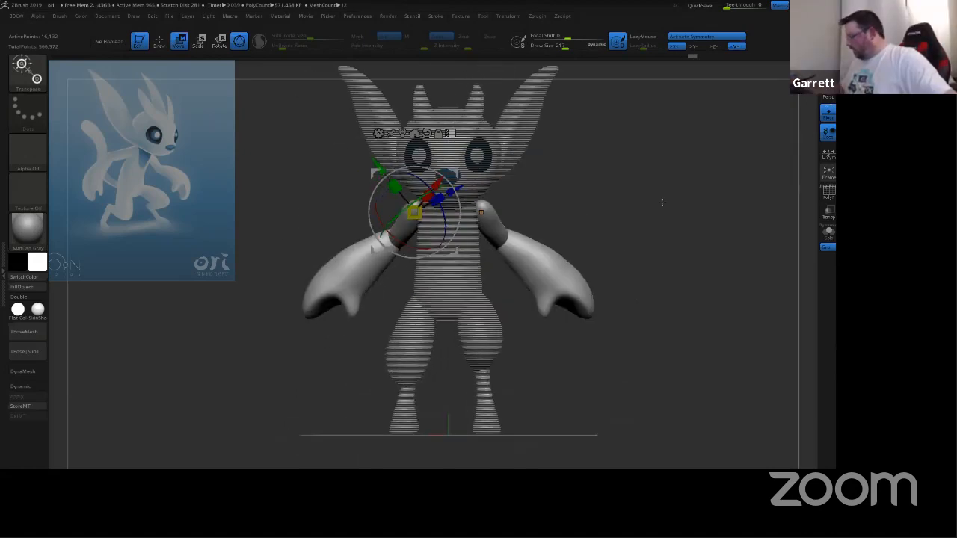
{"action": "key", "text": "ctrl+z"}
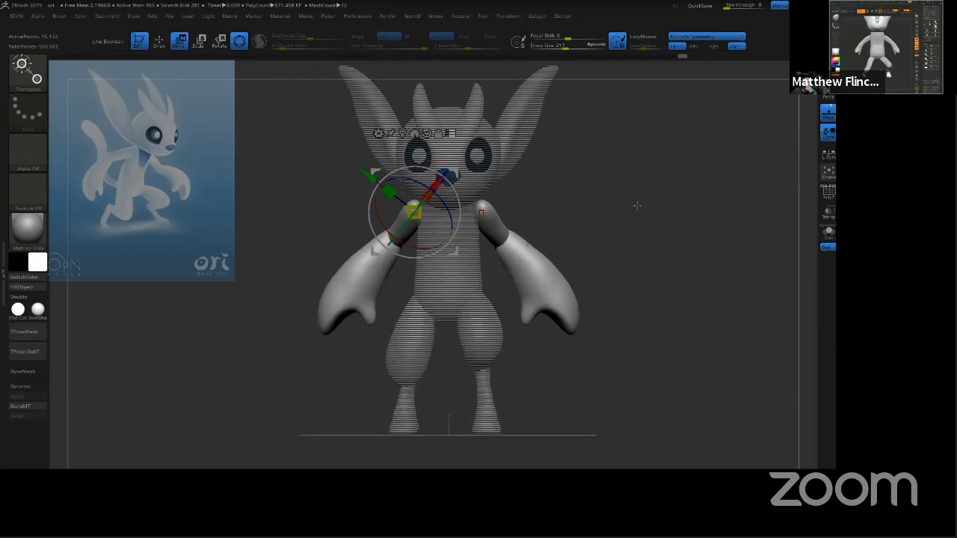
Step: Undo the backward rotation of both arms and include the upper arms in the selected subtools again
{"action": "key", "text": "ctrl+z"}
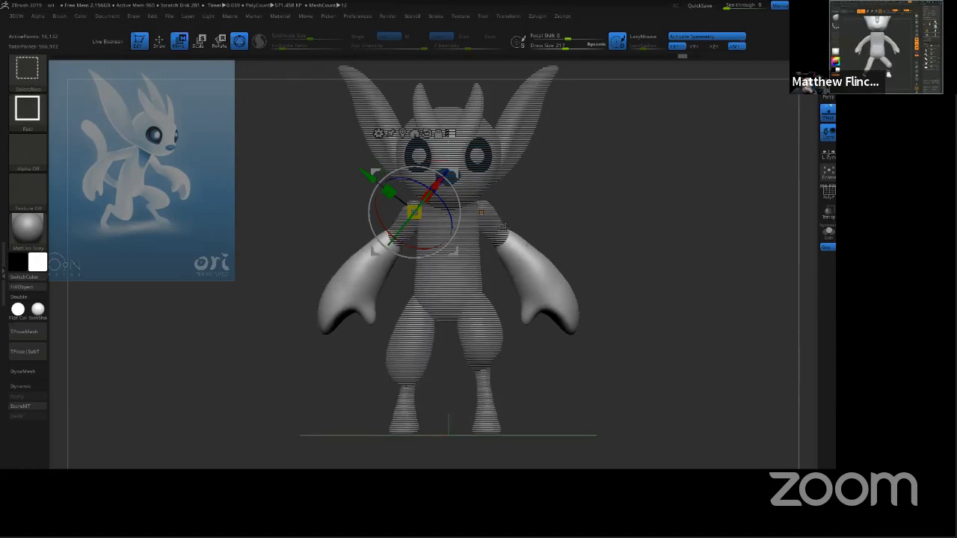
{"action": "key", "text": "ctrl+z"}
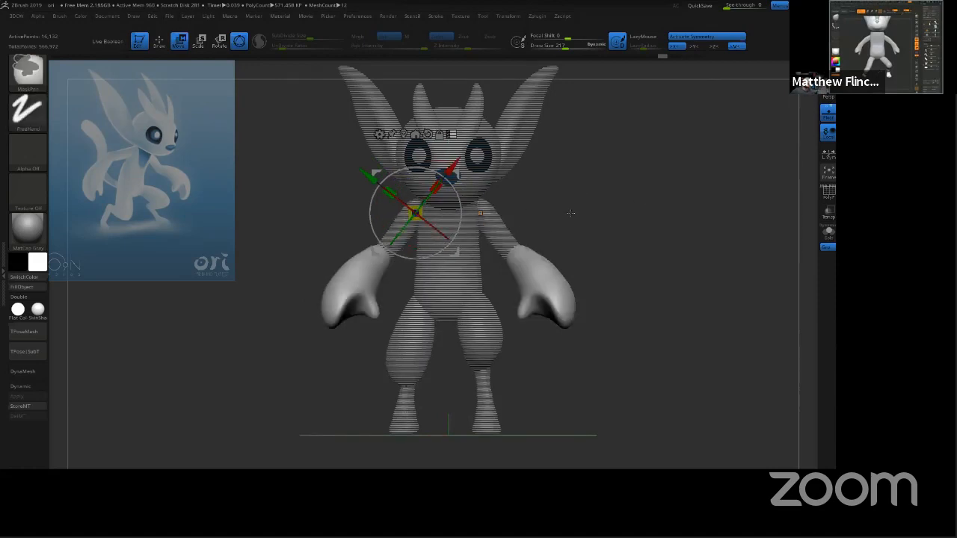
{"action": "key", "text": "ctrl+shift+z"}
{"action": "left_click", "coordinate": [499, 235], "text": "ctrl+shift"}
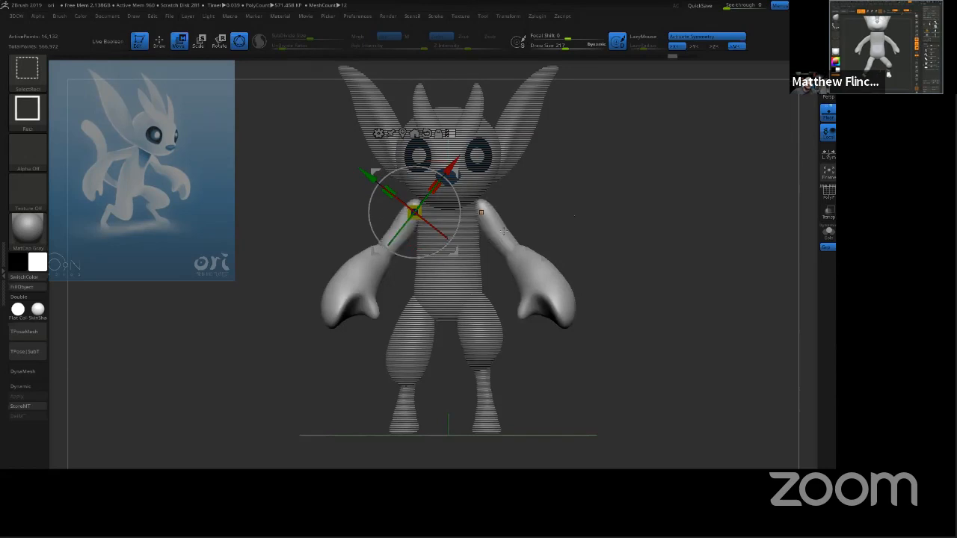
Step: Mask the upper arms and the character's left forearm with hand, keeping the gizmo pivot at the right shoulder
{"action": "left_click_drag", "start_coordinate": [647, 360], "coordinate": [438, 150], "text": "ctrl"}
{"action": "left_click", "coordinate": [554, 293], "text": "alt"}
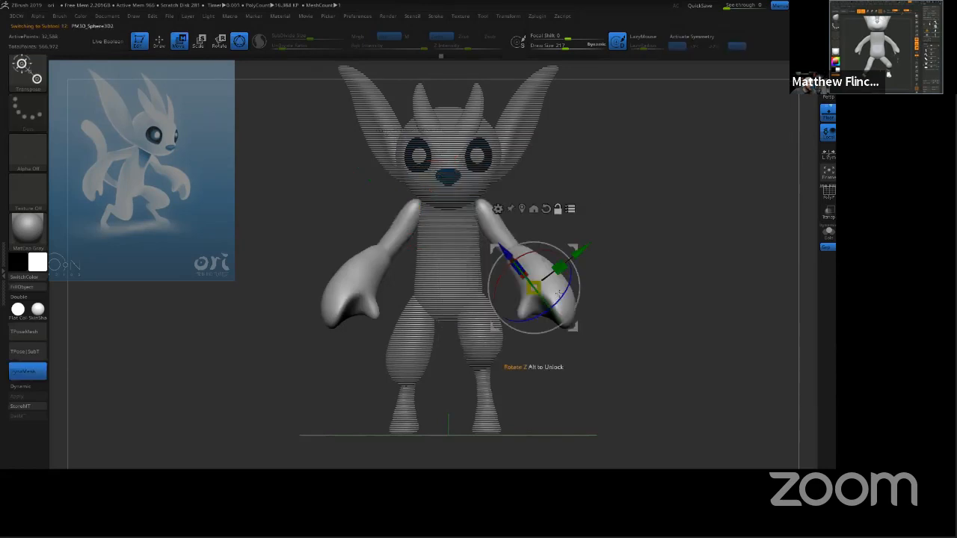
{"action": "left_click_drag", "start_coordinate": [653, 365], "coordinate": [475, 215], "text": "ctrl"}
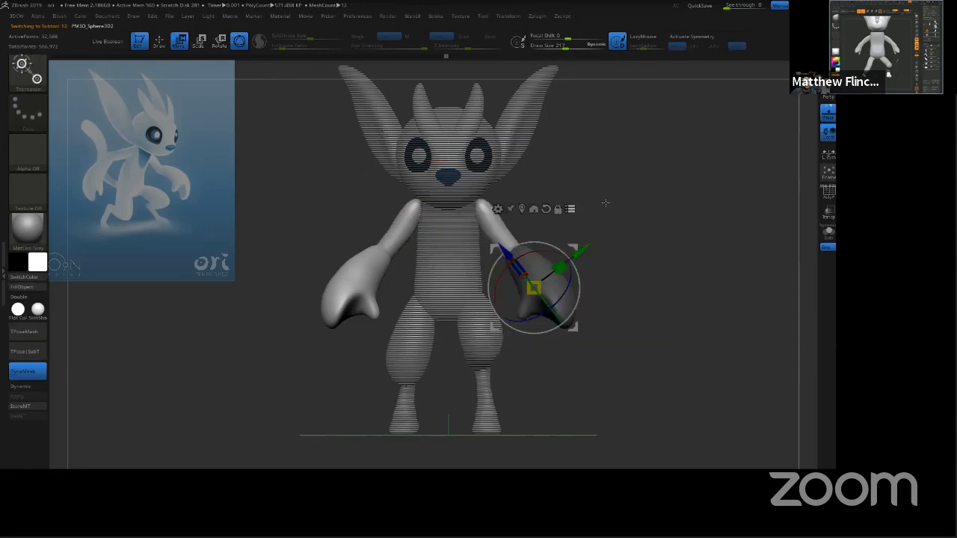
{"action": "left_click", "coordinate": [414, 212], "text": "ctrl"}
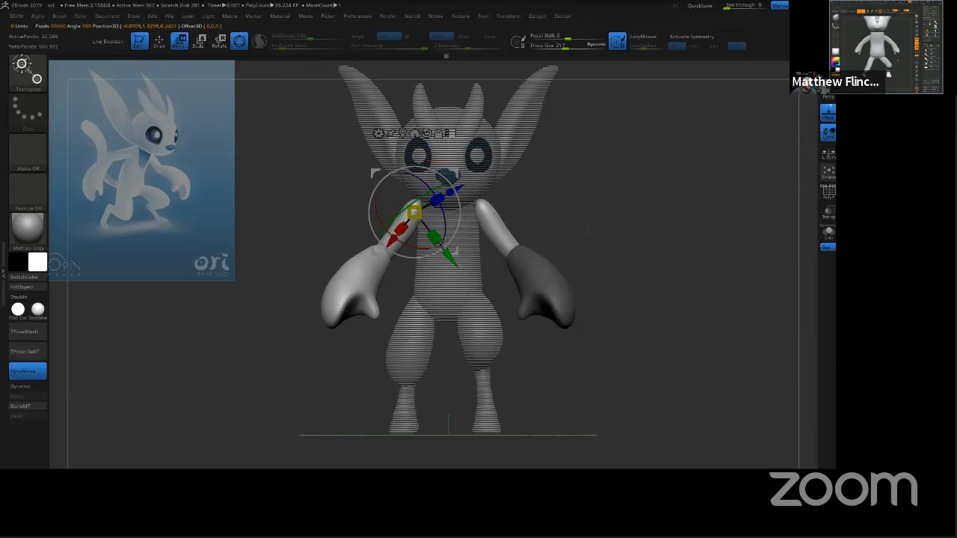
Step: Try moving the unmasked arm away from the body in side view, and undo the move
{"action": "left_click_drag", "start_coordinate": [597, 211], "coordinate": [625, 216]}
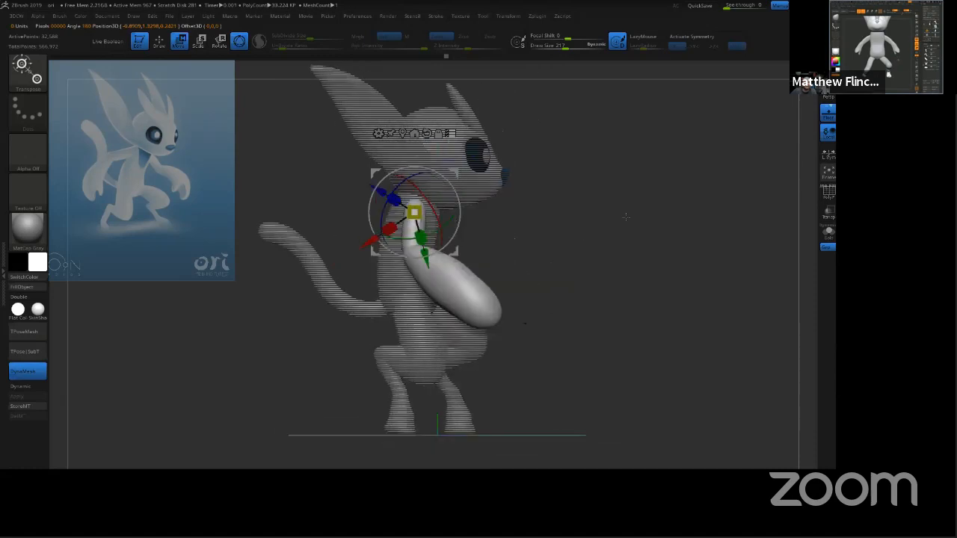
{"action": "left_click_drag", "start_coordinate": [414, 212], "coordinate": [552, 207]}
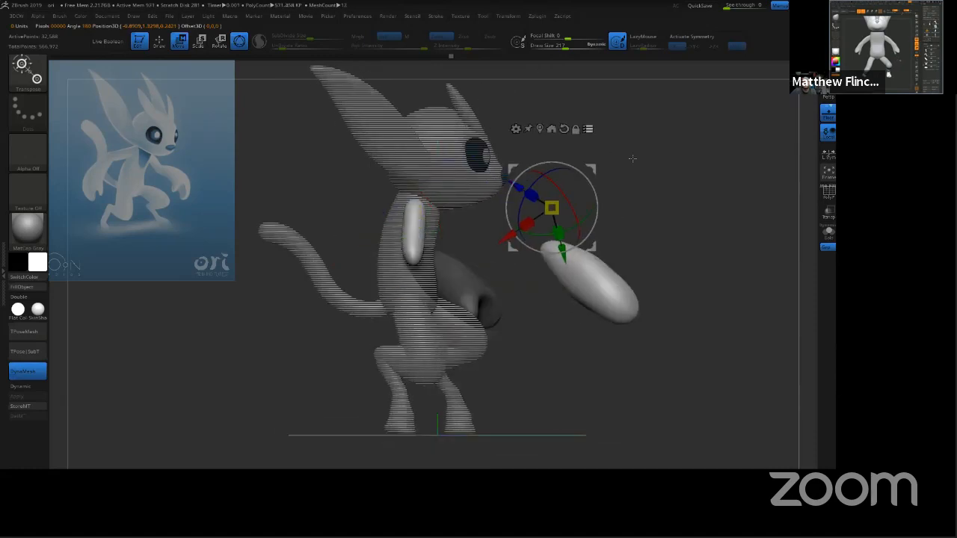
{"action": "key", "text": "ctrl+z"}
{"action": "left_click_drag", "start_coordinate": [577, 242], "coordinate": [541, 250]}
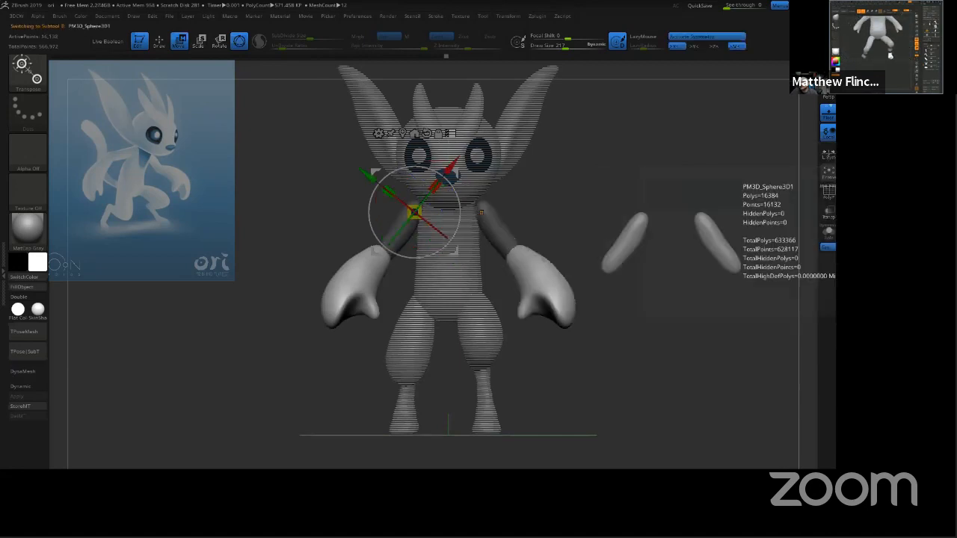
Step: Turn off symmetry, clear the upper-arm mask and mask only the character's left upper arm
{"action": "key", "text": "x"}
{"action": "left_click", "coordinate": [640, 221], "text": "ctrl"}
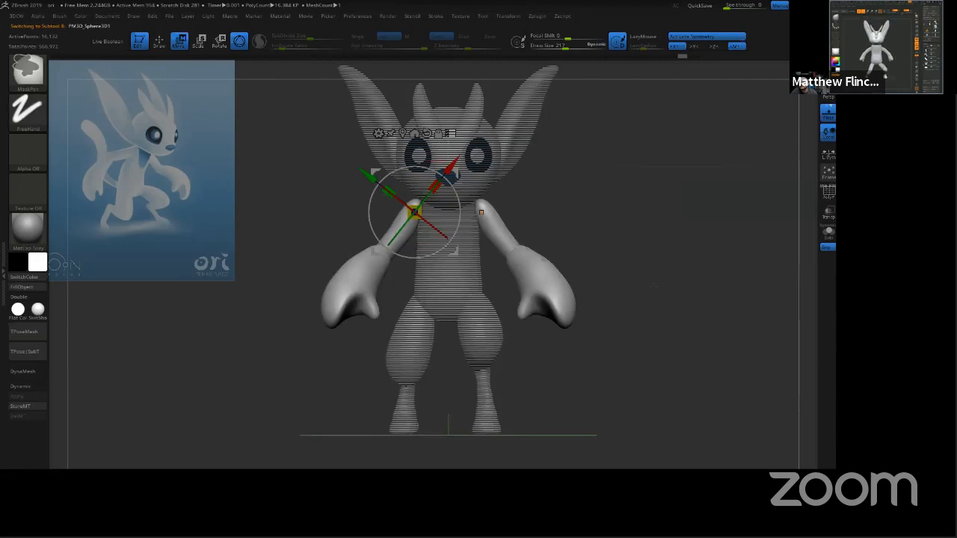
{"action": "left_click_drag", "start_coordinate": [658, 293], "coordinate": [459, 147], "text": "ctrl"}
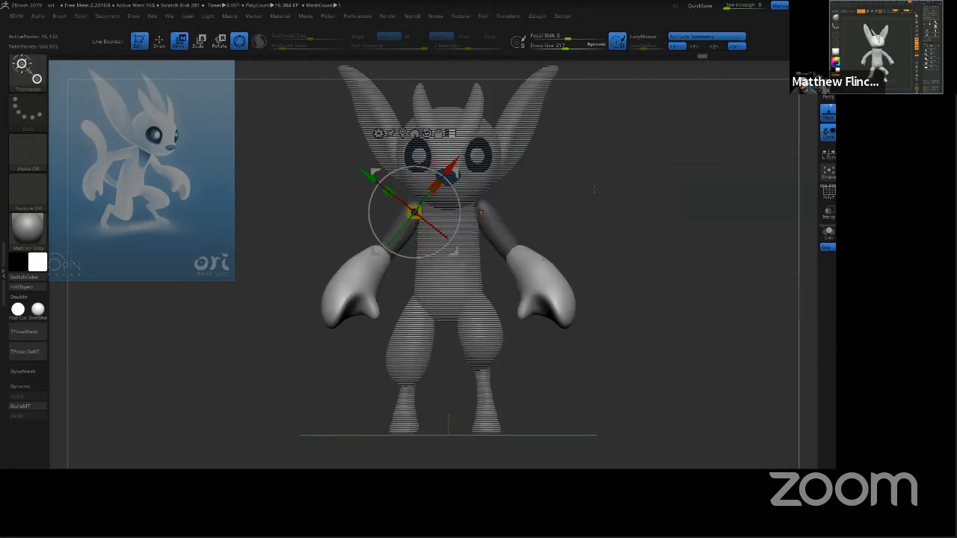
{"action": "left_click", "coordinate": [587, 240], "text": "ctrl"}
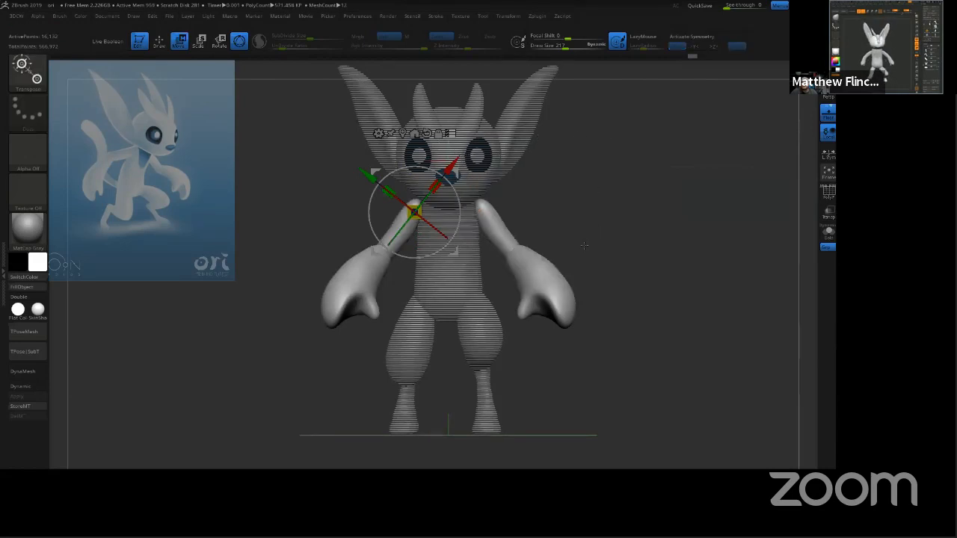
{"action": "mouse_move", "coordinate": [675, 317]}
{"action": "left_mouse_down", "text": "ctrl"}
{"action": "mouse_move", "coordinate": [640, 309]}
{"action": "mouse_move", "coordinate": [461, 171]}
{"action": "mouse_move", "coordinate": [451, 151]}
{"action": "mouse_move", "coordinate": [408, 155]}
{"action": "left_mouse_up", "text": "ctrl"}
Step: Rotate the character's right arm backward around the shoulder and nudge it slightly back into place against the torso
{"action": "left_click_drag", "start_coordinate": [327, 152], "coordinate": [375, 171]}
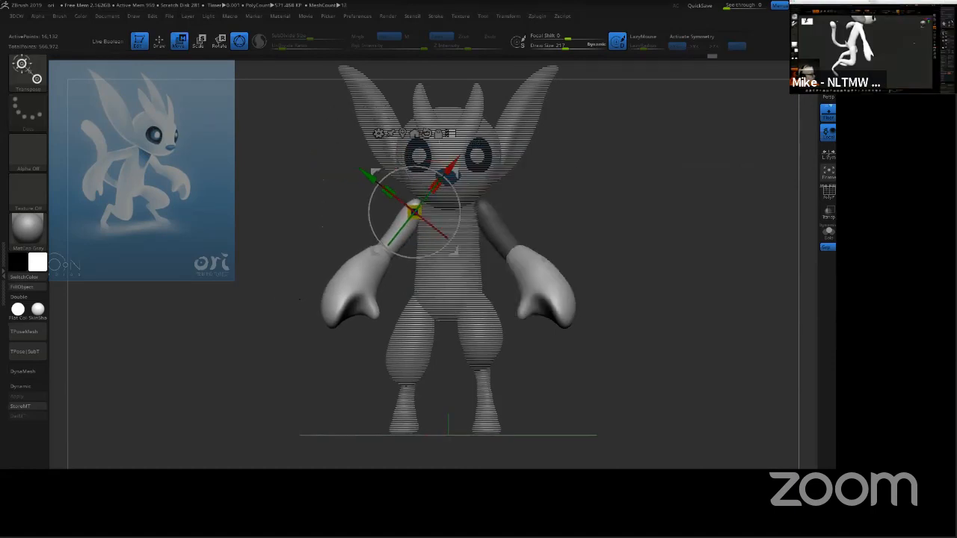
{"action": "left_click_drag", "start_coordinate": [604, 189], "coordinate": [604, 127]}
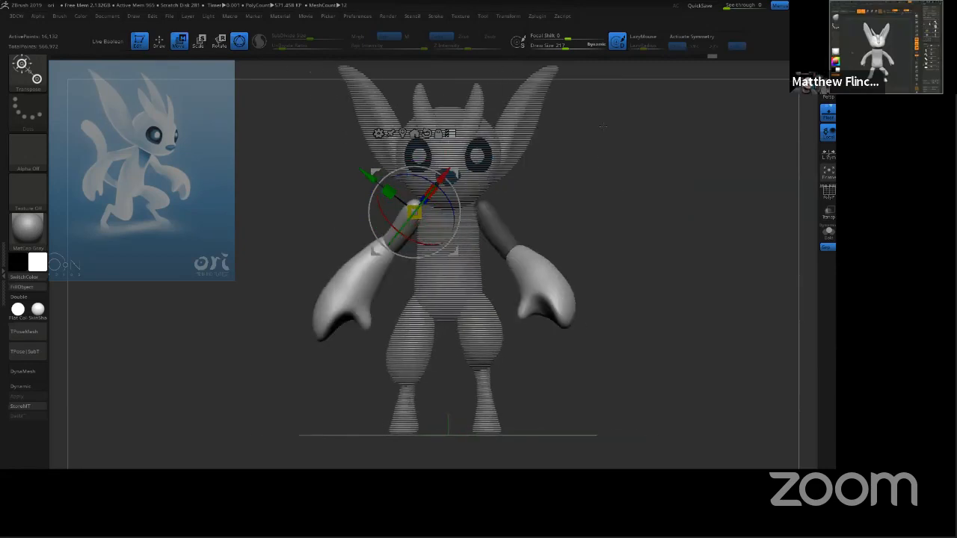
{"action": "left_click_drag", "start_coordinate": [689, 218], "coordinate": [636, 184]}
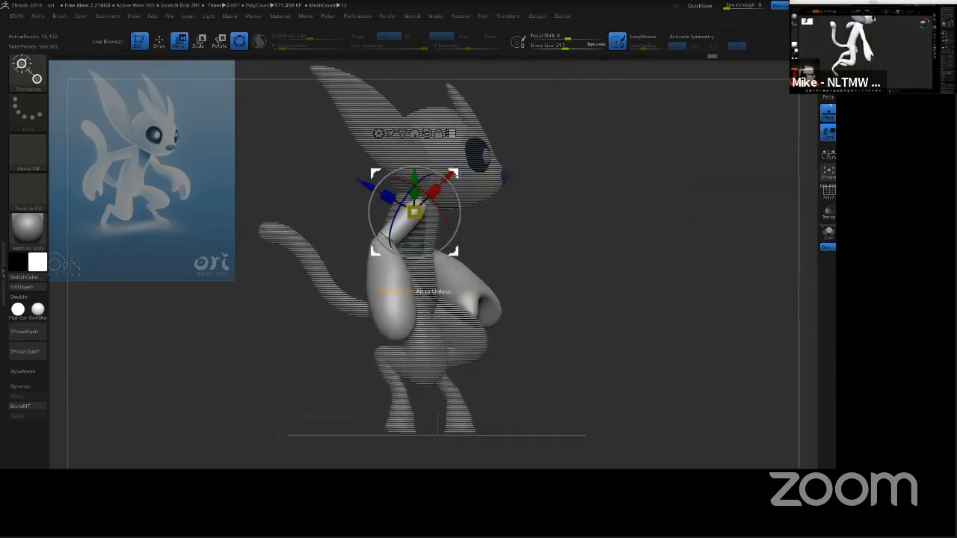
{"action": "left_click_drag", "start_coordinate": [472, 179], "coordinate": [469, 176]}
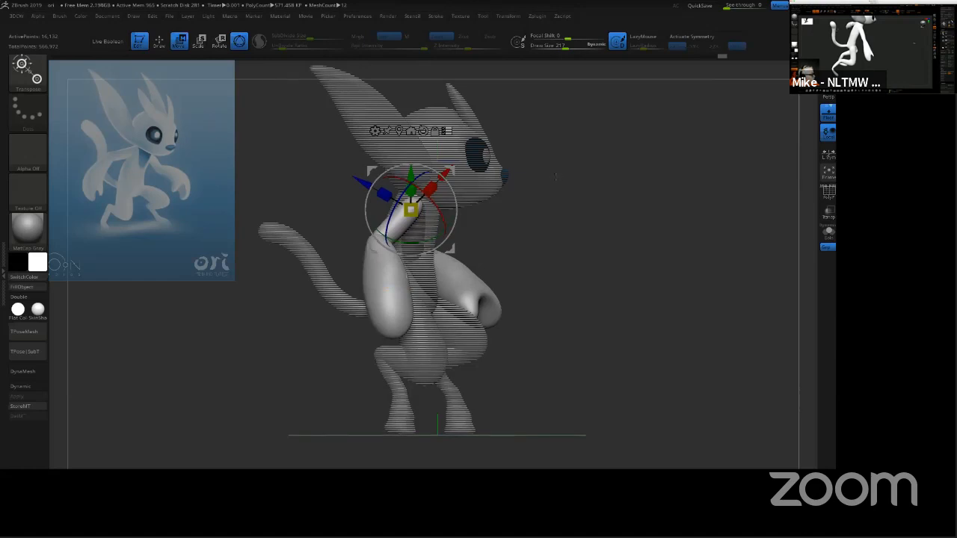
{"action": "left_click_drag", "start_coordinate": [589, 225], "coordinate": [702, 216]}
{"action": "left_click_drag", "start_coordinate": [441, 234], "coordinate": [430, 240]}
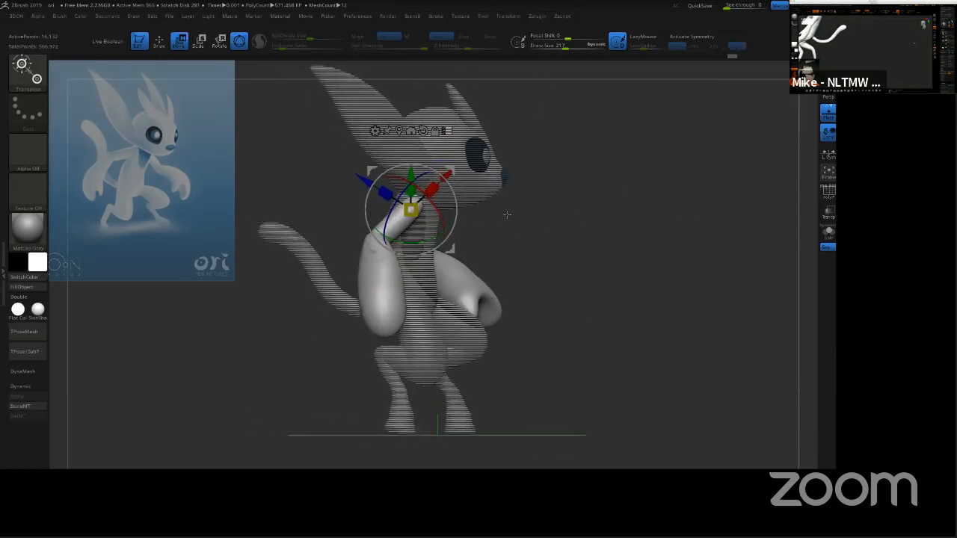
Step: Swing the character's right arm outward from the torso, adjusting its angle around the shoulder
{"action": "left_click_drag", "start_coordinate": [511, 215], "coordinate": [559, 218]}
{"action": "left_click_drag", "start_coordinate": [451, 213], "coordinate": [451, 207]}
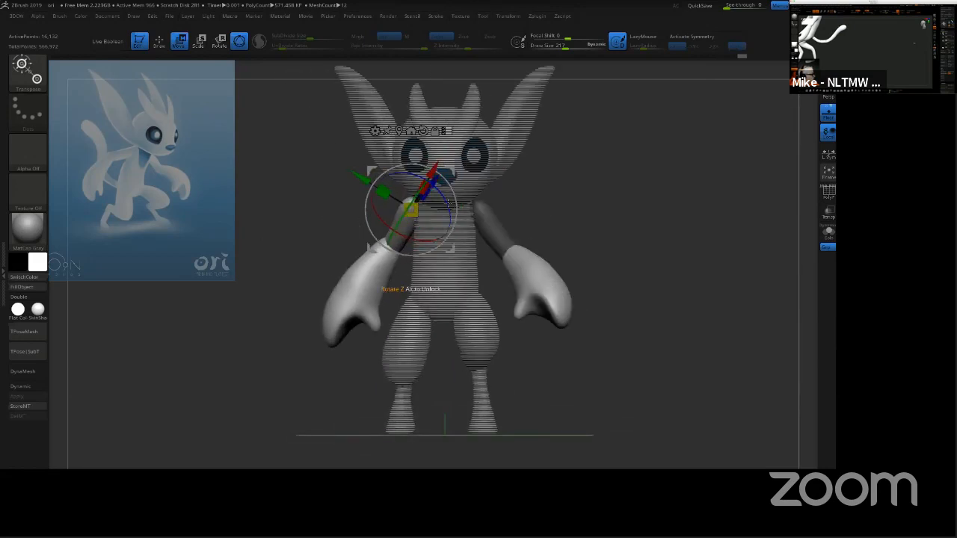
{"action": "left_click_drag", "start_coordinate": [451, 207], "coordinate": [448, 221]}
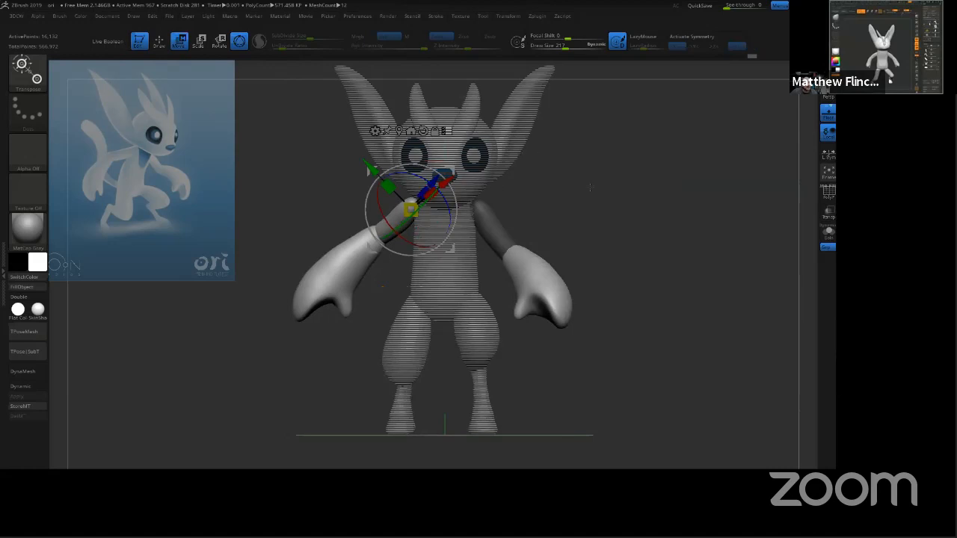
{"action": "mouse_move", "coordinate": [594, 193]}
{"action": "left_mouse_down"}
{"action": "mouse_move", "coordinate": [626, 213]}
{"action": "mouse_move", "coordinate": [592, 198]}
{"action": "left_mouse_up"}
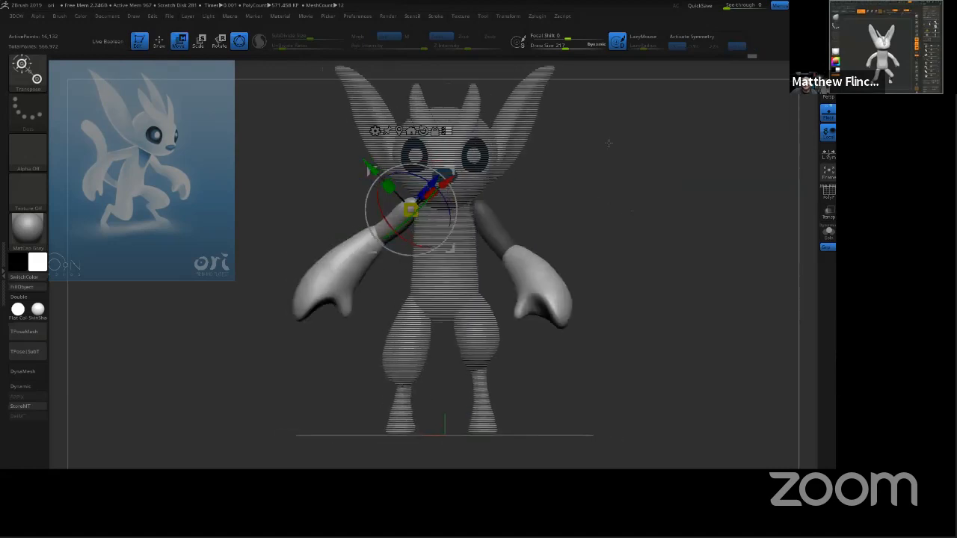
{"action": "left_click_drag", "start_coordinate": [448, 211], "coordinate": [446, 205]}
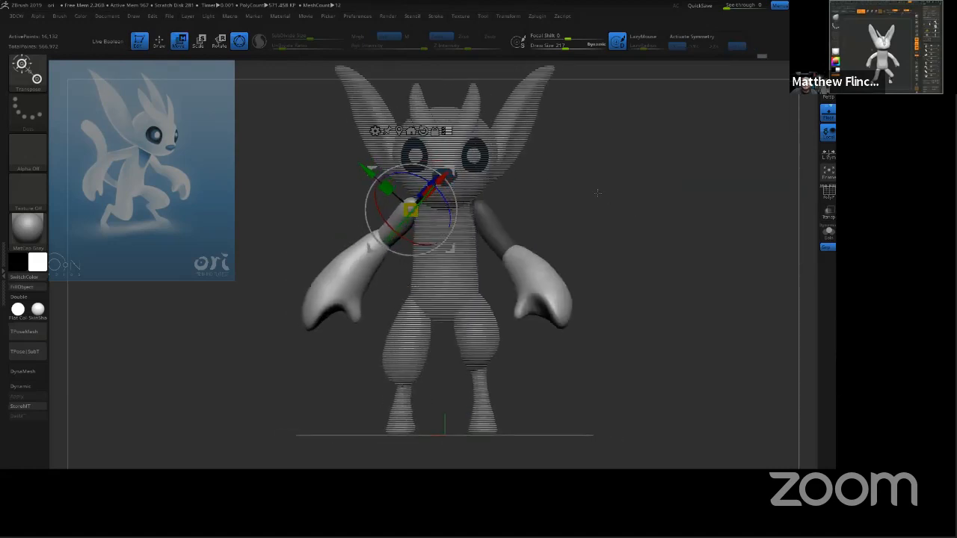
Step: Invert the masks on the upper arms and forearms so that the right arm is protected and the left arm is free
{"action": "left_click_drag", "start_coordinate": [634, 201], "coordinate": [617, 254]}
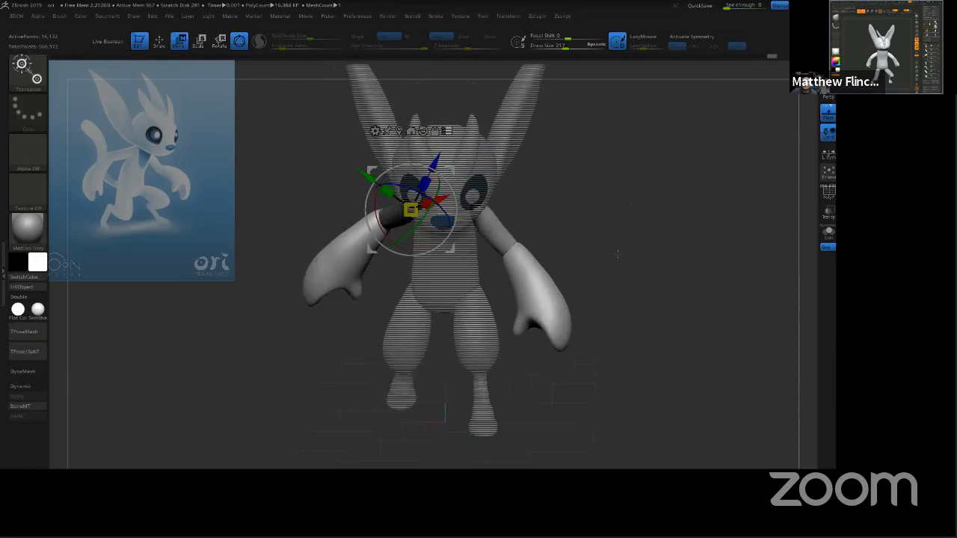
{"action": "left_click", "coordinate": [544, 298], "text": "alt"}
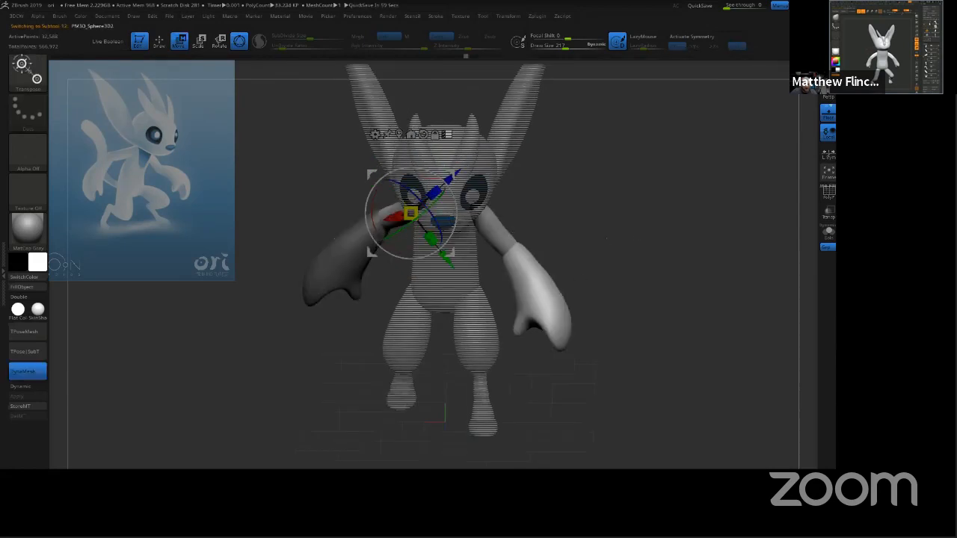
{"action": "left_click", "coordinate": [495, 229], "text": "alt"}
{"action": "left_click_drag", "start_coordinate": [605, 220], "coordinate": [596, 147], "text": "shift"}
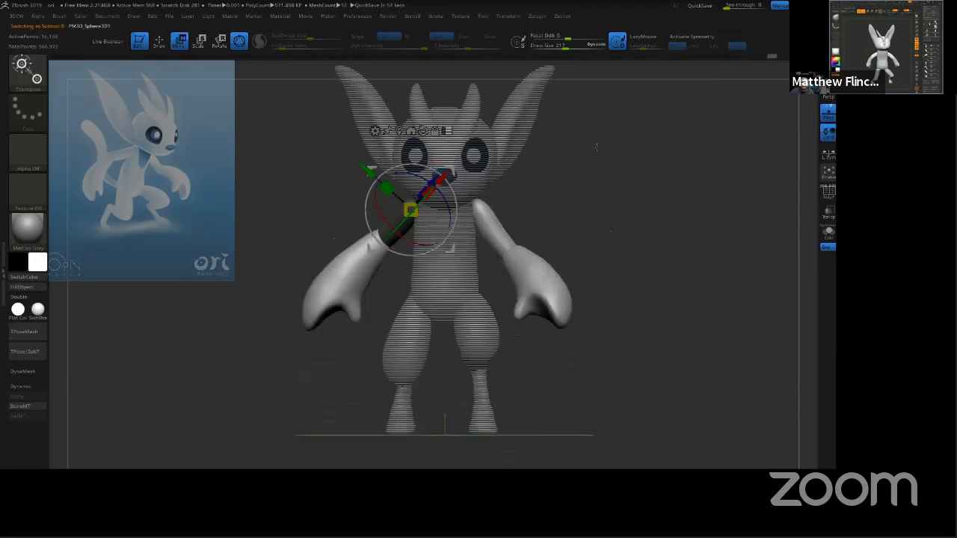
Step: Relocate the gizmo to the character's left shoulder and reset its orientation
{"action": "left_click", "coordinate": [398, 130]}
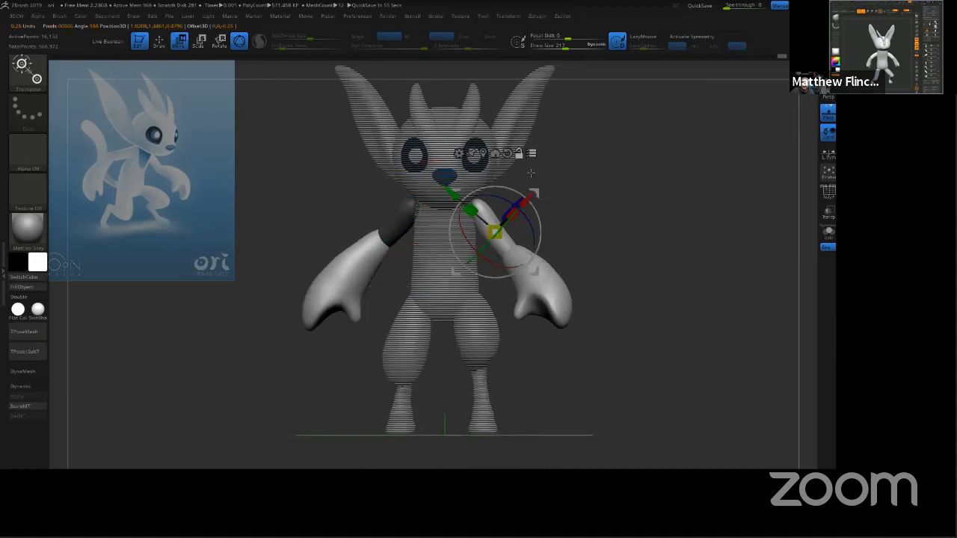
{"action": "left_click", "coordinate": [506, 153], "text": "alt"}
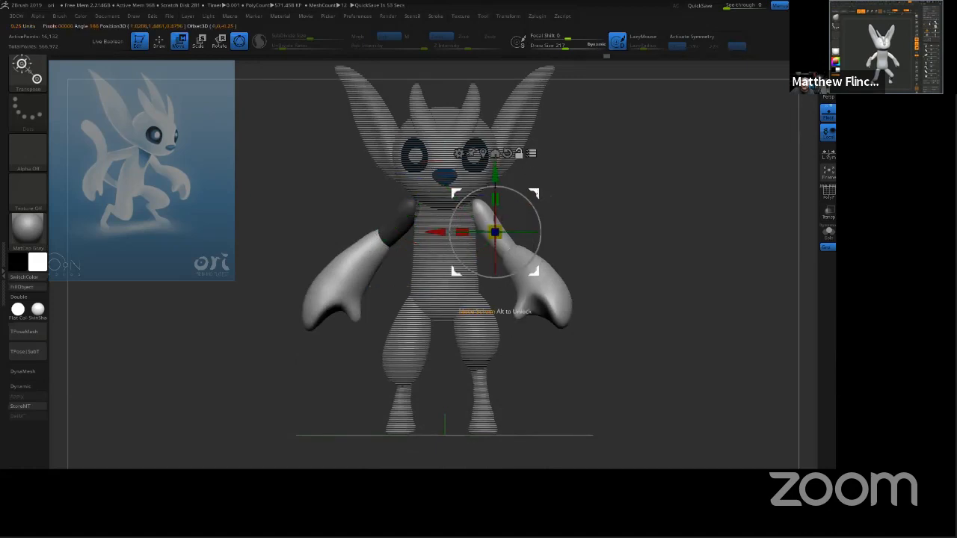
{"action": "left_click_drag", "start_coordinate": [534, 192], "coordinate": [518, 172], "text": "alt"}
{"action": "left_click_drag", "start_coordinate": [590, 178], "coordinate": [542, 187], "text": "shift"}
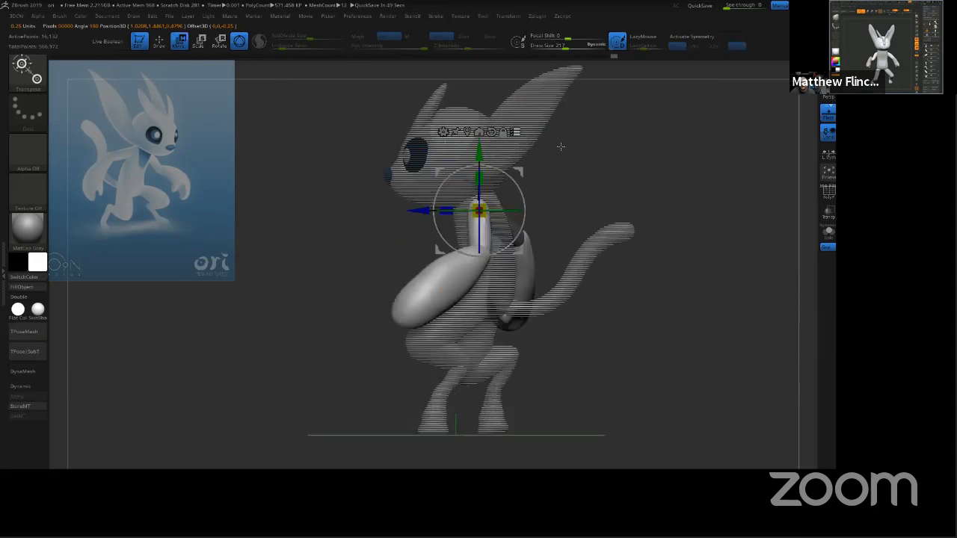
Step: Rotate the character's left arm outward and upward around the shoulder and clear the arm masks
{"action": "left_click_drag", "start_coordinate": [518, 185], "coordinate": [627, 210]}
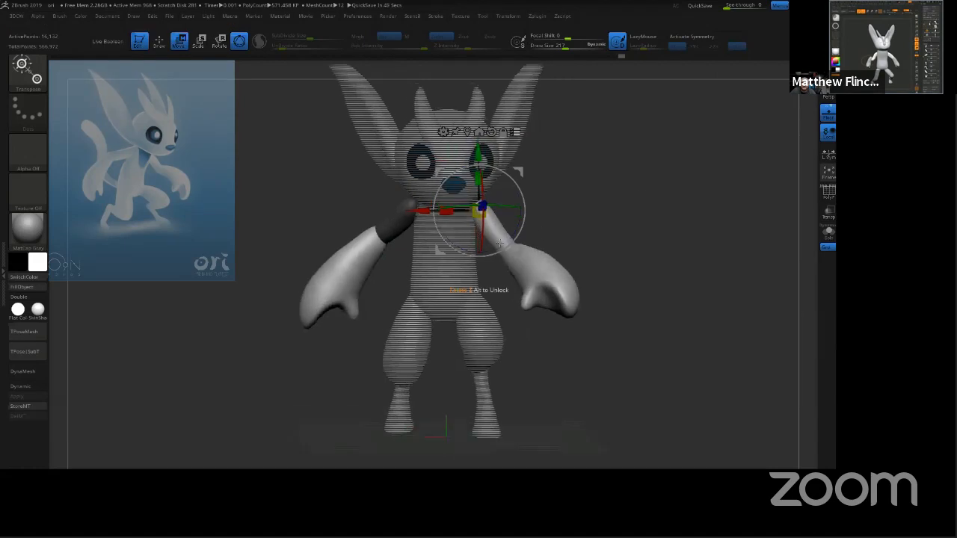
{"action": "left_click_drag", "start_coordinate": [524, 214], "coordinate": [647, 205]}
{"action": "mouse_move", "coordinate": [622, 249]}
{"action": "left_mouse_down", "text": "ctrl"}
{"action": "mouse_move", "coordinate": [636, 229]}
{"action": "mouse_move", "coordinate": [649, 233]}
{"action": "mouse_move", "coordinate": [626, 230]}
{"action": "mouse_move", "coordinate": [664, 231]}
{"action": "left_mouse_up", "text": "ctrl"}
{"action": "left_click", "coordinate": [566, 270], "text": "alt"}
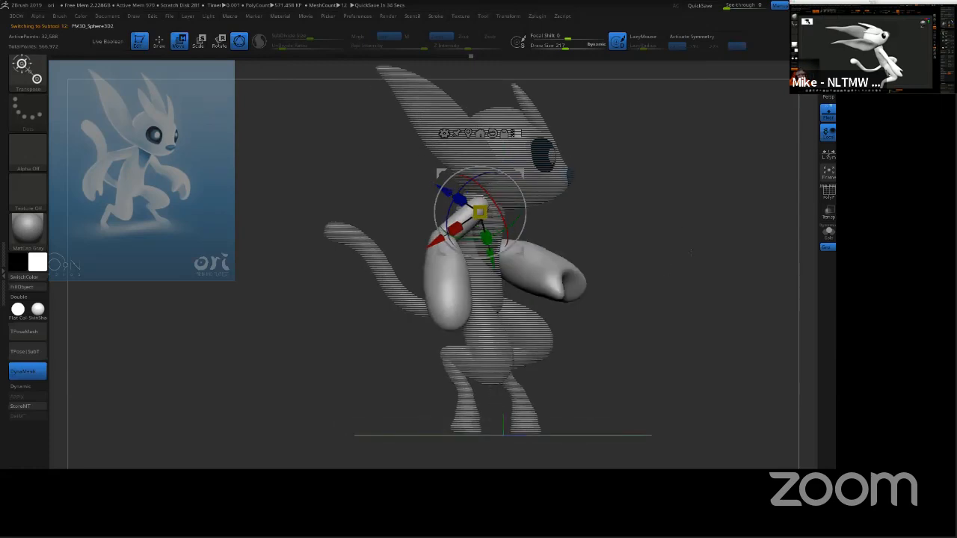
Step: Add the torso, head, eyes, horns, nose and ears to the selected subtools
{"action": "mouse_move", "coordinate": [690, 253]}
{"action": "left_mouse_down"}
{"action": "mouse_move", "coordinate": [677, 246]}
{"action": "mouse_move", "coordinate": [684, 262]}
{"action": "mouse_move", "coordinate": [546, 224]}
{"action": "left_mouse_up"}
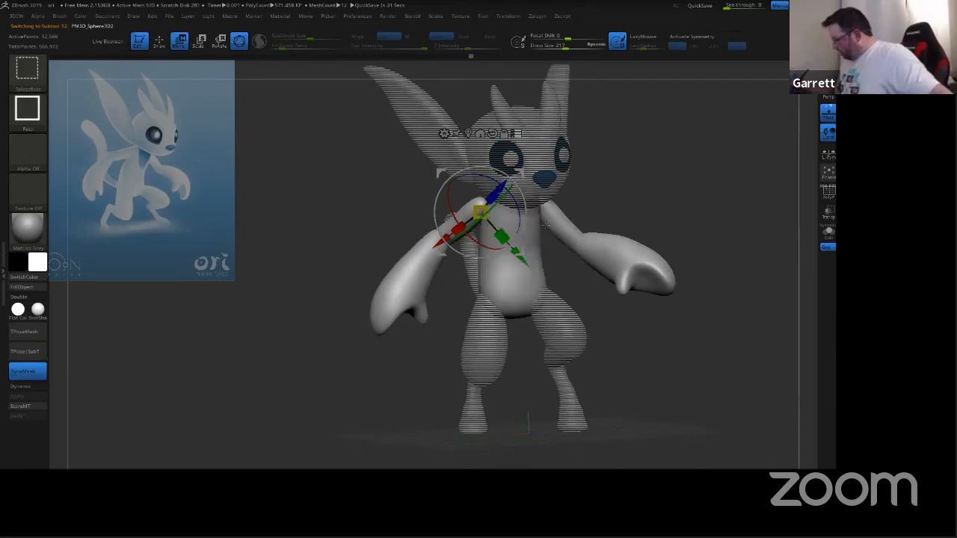
{"action": "left_click", "coordinate": [549, 140], "text": "alt"}
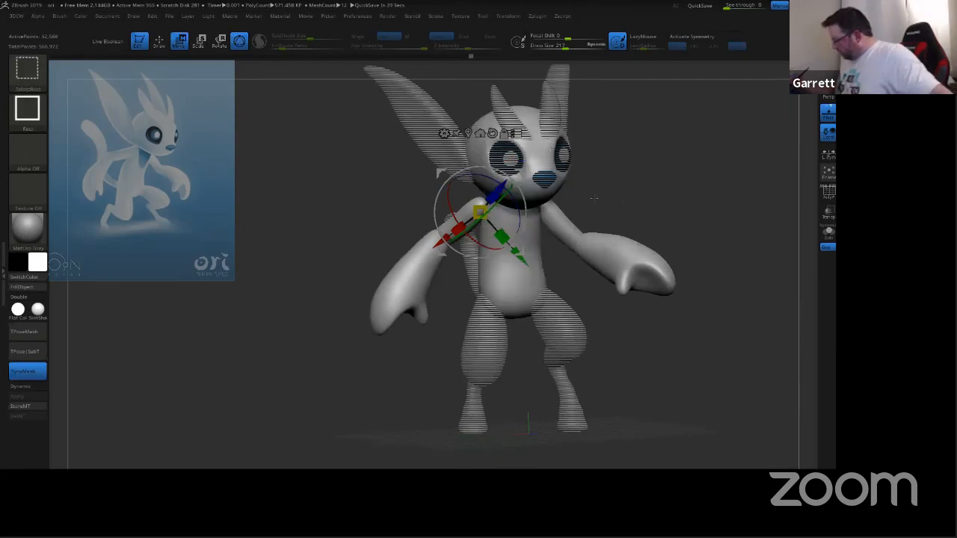
{"action": "left_click", "coordinate": [495, 156], "text": "ctrl+shift"}
{"action": "left_click", "coordinate": [548, 113], "text": "ctrl+shift"}
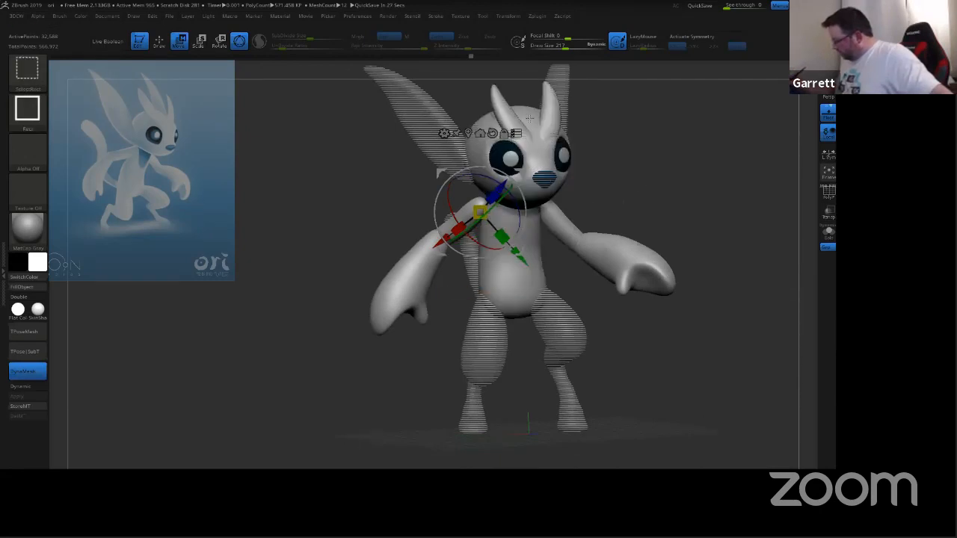
{"action": "left_click", "coordinate": [545, 180], "text": "ctrl+shift"}
{"action": "left_click", "coordinate": [436, 105], "text": "ctrl+shift"}
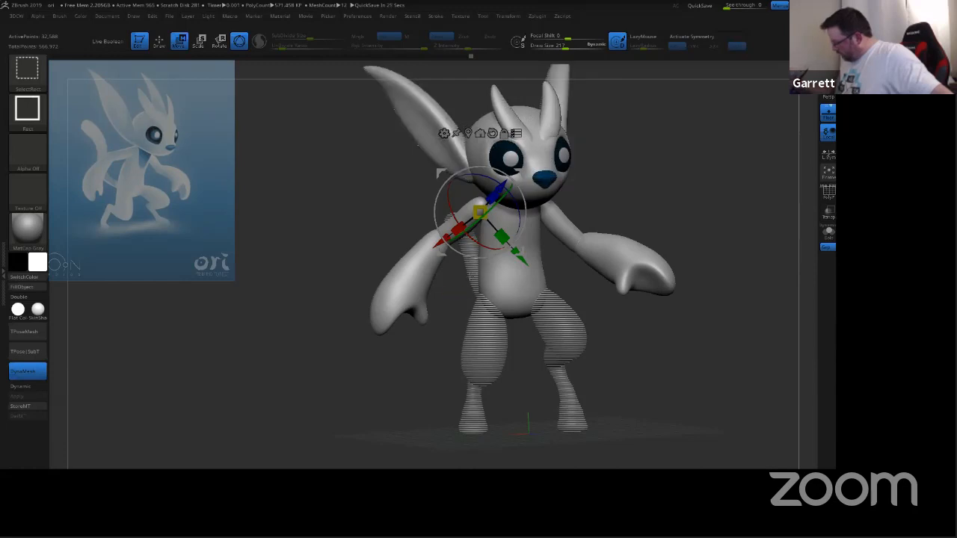
Step: Unlock the gizmo and centre its pivot on the unmasked mesh in side view
{"action": "left_click_drag", "start_coordinate": [673, 193], "coordinate": [666, 186], "text": "shift"}
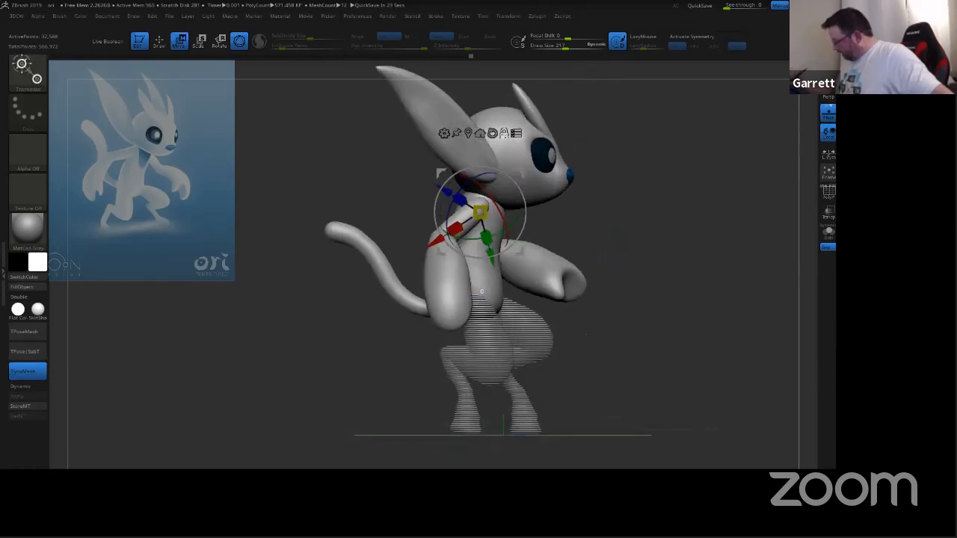
{"action": "left_click", "coordinate": [510, 134]}
{"action": "left_click", "coordinate": [470, 133]}
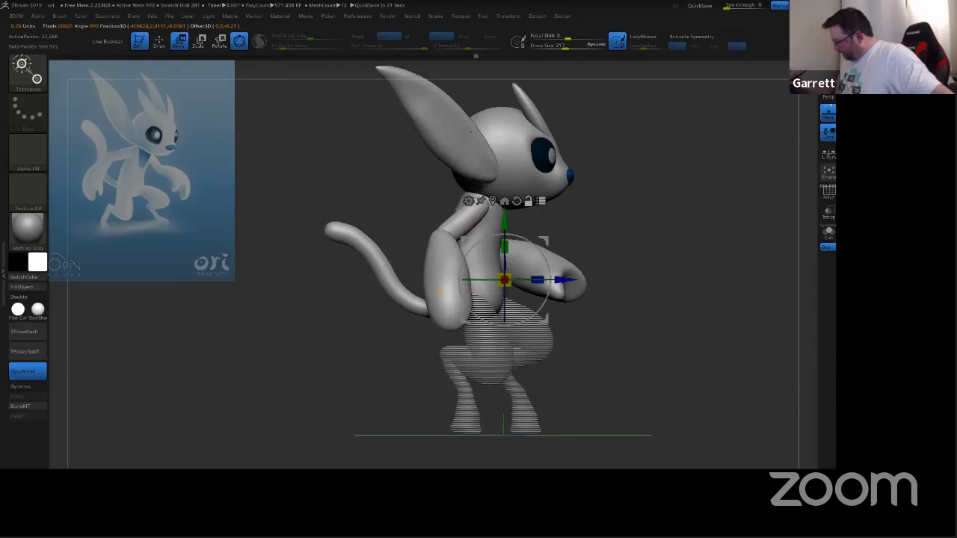
Step: Move the gizmo pivot to the hips, rotate the selected upper-body parts forward around it and clear the mask
{"action": "left_click_drag", "start_coordinate": [675, 212], "coordinate": [696, 187], "text": "shift"}
{"action": "left_click_drag", "start_coordinate": [574, 298], "coordinate": [558, 291], "text": "alt"}
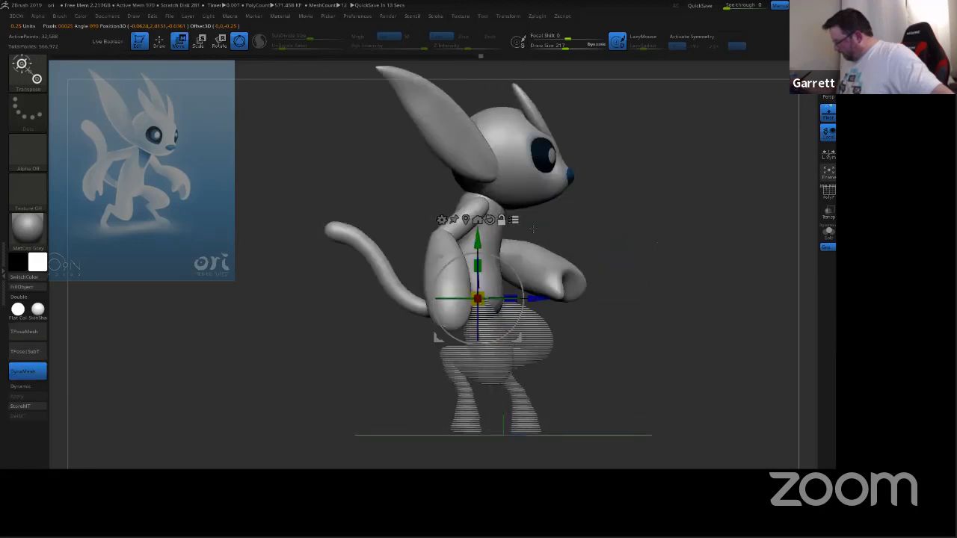
{"action": "left_click_drag", "start_coordinate": [515, 272], "coordinate": [647, 178]}
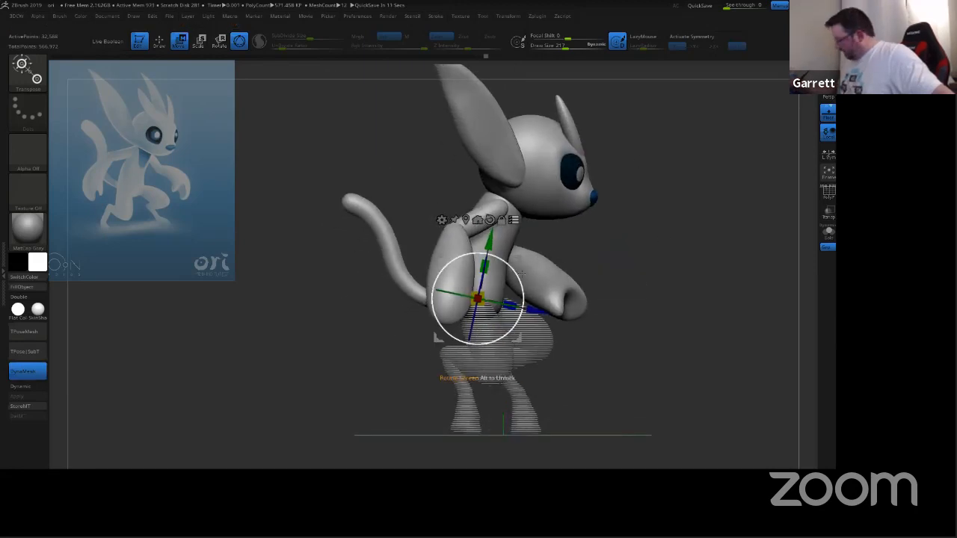
{"action": "left_click_drag", "start_coordinate": [515, 274], "coordinate": [589, 237]}
{"action": "mouse_move", "coordinate": [682, 234]}
{"action": "left_mouse_down"}
{"action": "mouse_move", "coordinate": [632, 255]}
{"action": "mouse_move", "coordinate": [683, 239]}
{"action": "left_mouse_up"}
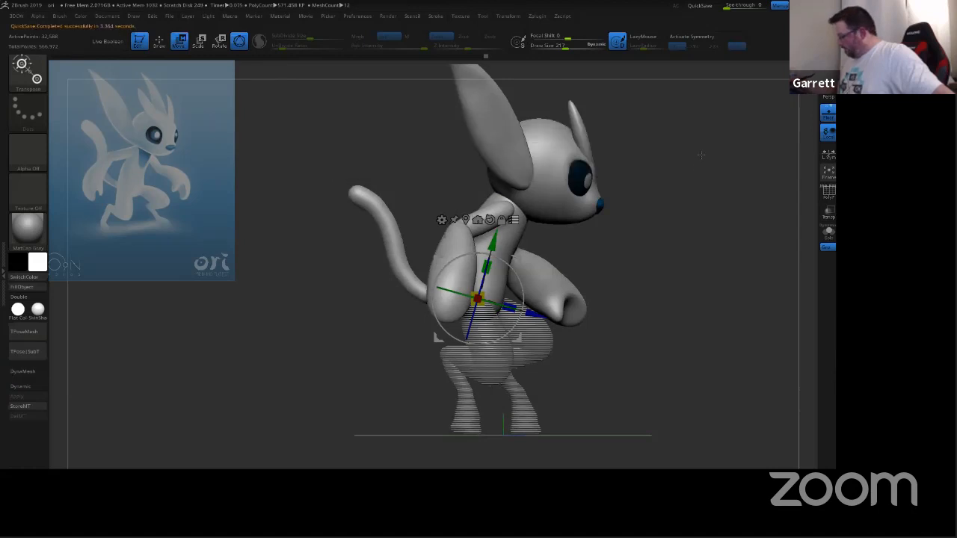
{"action": "mouse_move", "coordinate": [674, 234]}
{"action": "left_mouse_down"}
{"action": "mouse_move", "coordinate": [660, 245]}
{"action": "mouse_move", "coordinate": [665, 225]}
{"action": "left_mouse_up"}
{"action": "left_click_drag", "start_coordinate": [699, 196], "coordinate": [691, 220]}
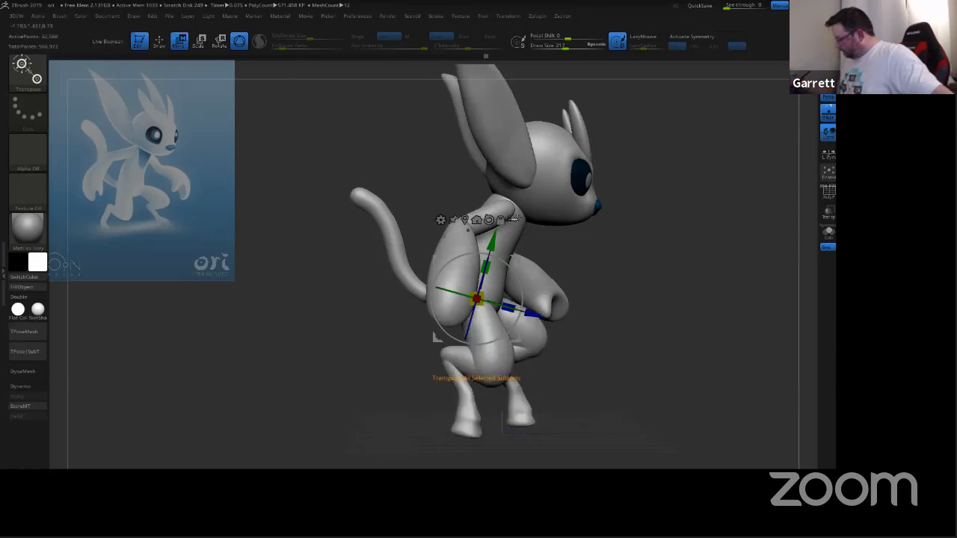
Step: Select the tail subtool and relocate the gizmo pivot to the base of the tail
{"action": "left_click", "coordinate": [500, 266], "text": "alt"}
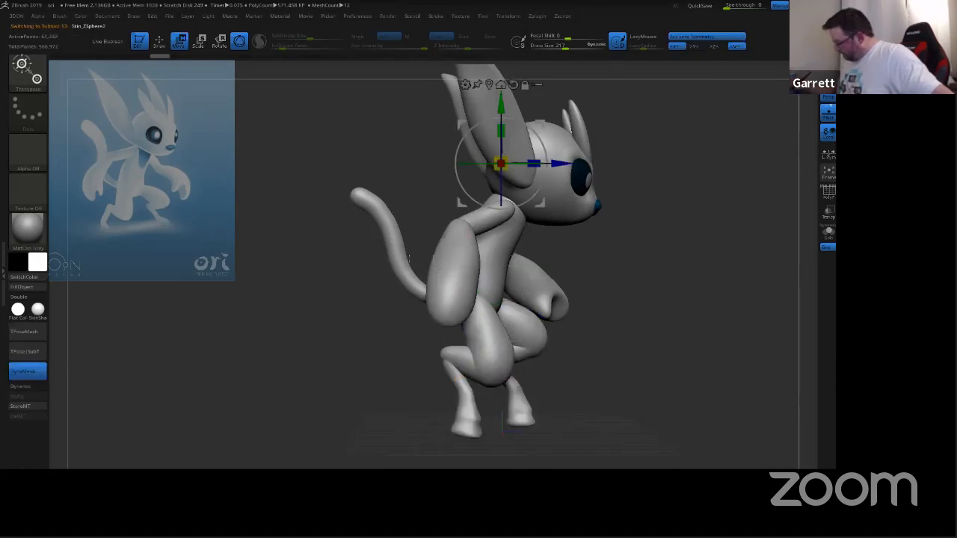
{"action": "left_click", "coordinate": [408, 258], "text": "alt"}
{"action": "left_click", "coordinate": [509, 231], "text": "alt"}
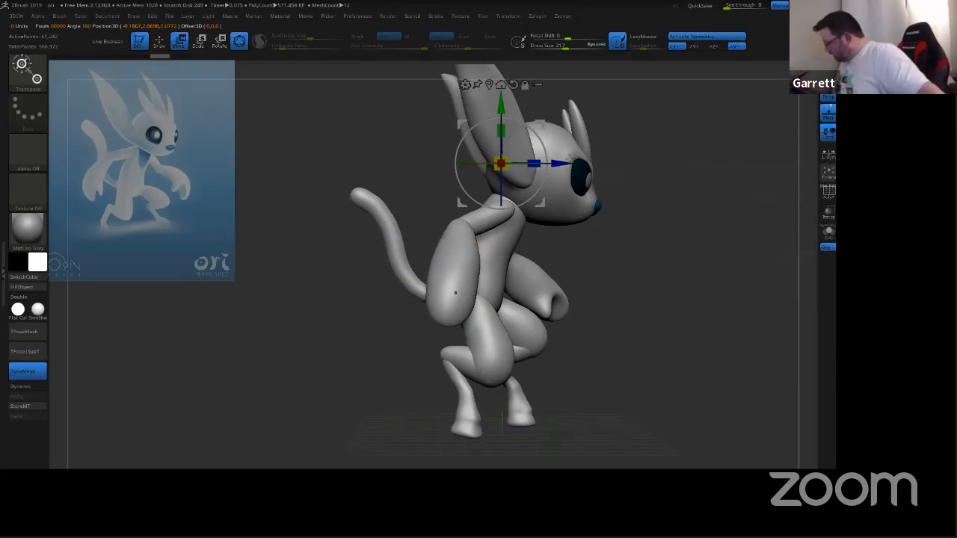
{"action": "left_click", "coordinate": [408, 258], "text": "alt"}
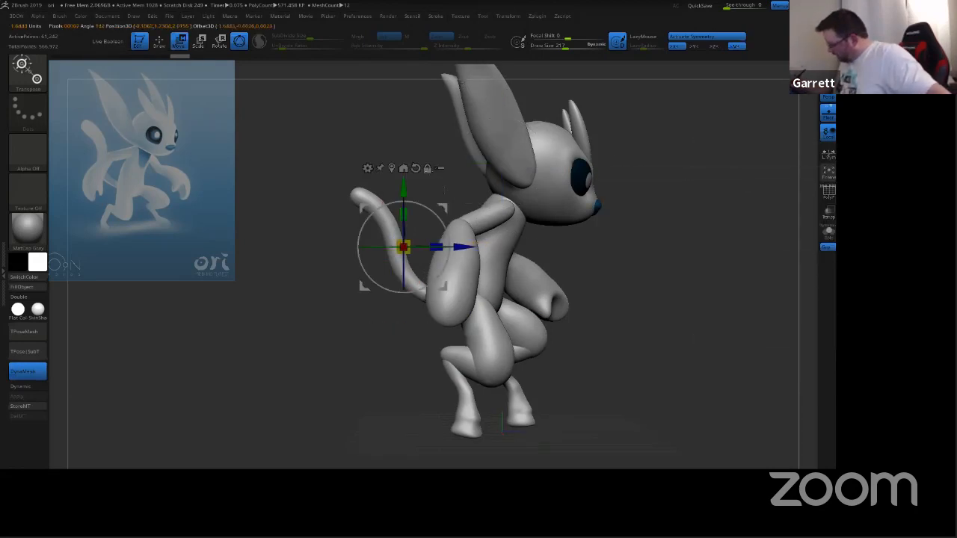
{"action": "left_click", "coordinate": [456, 303], "text": "alt"}
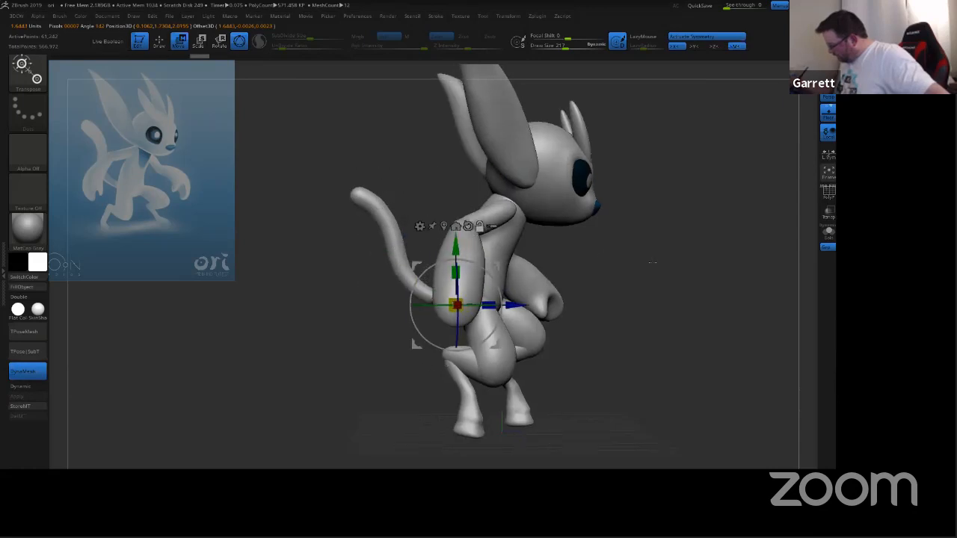
{"action": "left_click_drag", "start_coordinate": [652, 262], "coordinate": [611, 274], "text": "shift"}
{"action": "left_click_drag", "start_coordinate": [498, 263], "coordinate": [504, 260], "text": "alt"}
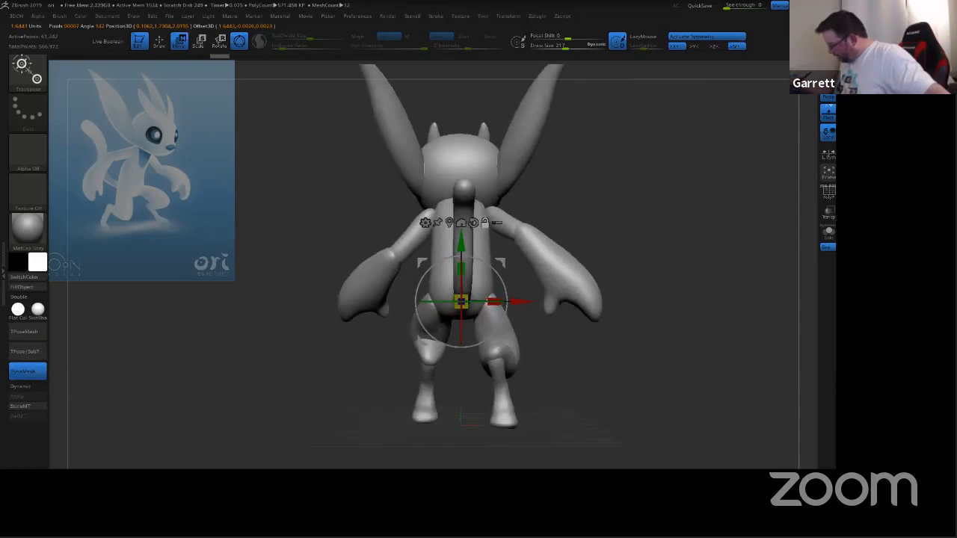
Step: Turn off symmetry, centre the gizmo on the unmasked tail and move the pivot down to the tail's base
{"action": "right_click_drag", "start_coordinate": [470, 205], "coordinate": [456, 325], "text": "ctrl"}
{"action": "key", "text": "x"}
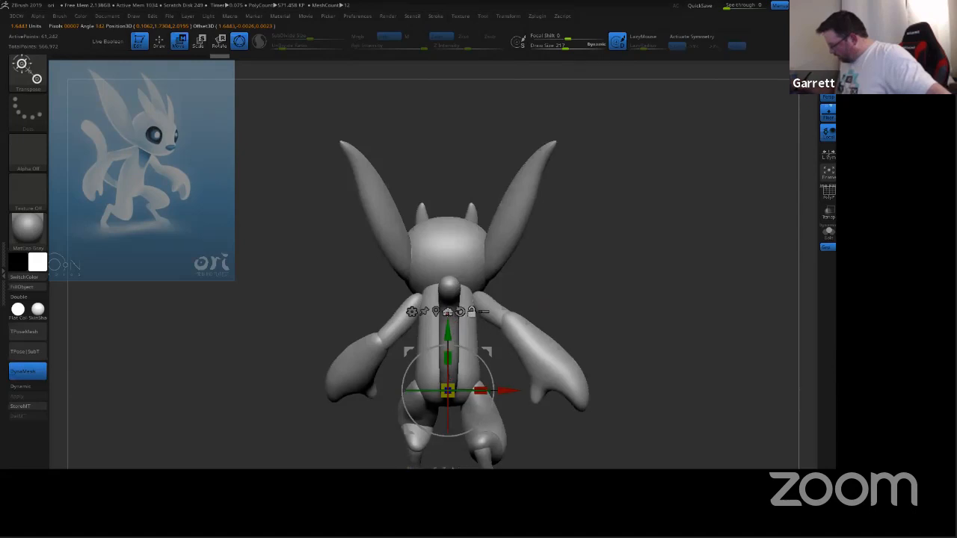
{"action": "left_click", "coordinate": [438, 311]}
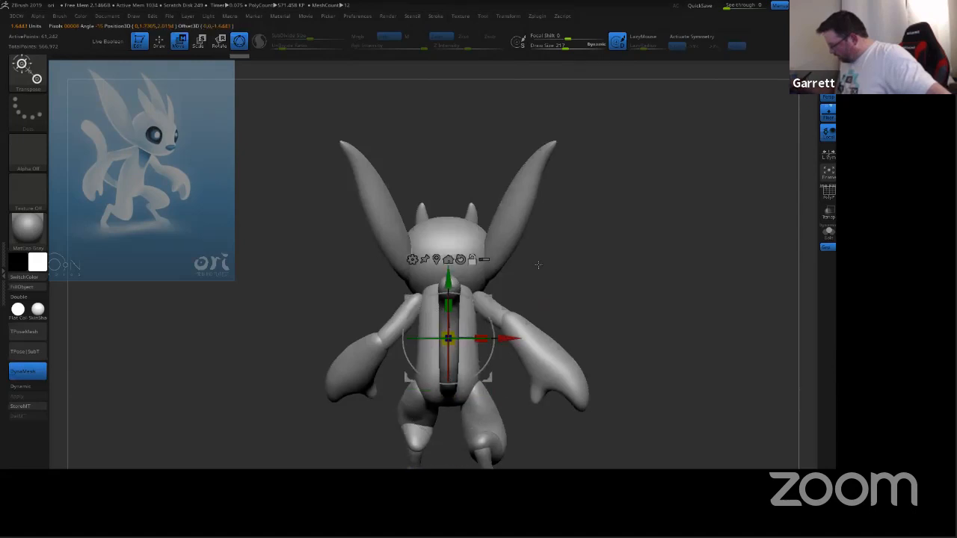
{"action": "left_click_drag", "start_coordinate": [538, 265], "coordinate": [463, 269]}
{"action": "left_click_drag", "start_coordinate": [449, 331], "coordinate": [509, 396]}
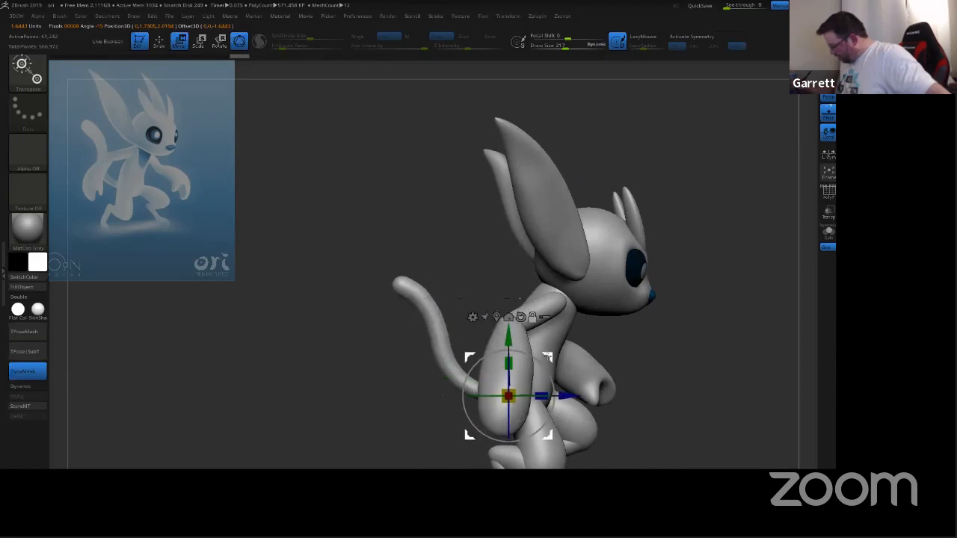
Step: Turn symmetry back on and scale the tail up uniformly from its base
{"action": "left_click_drag", "start_coordinate": [646, 339], "coordinate": [694, 340]}
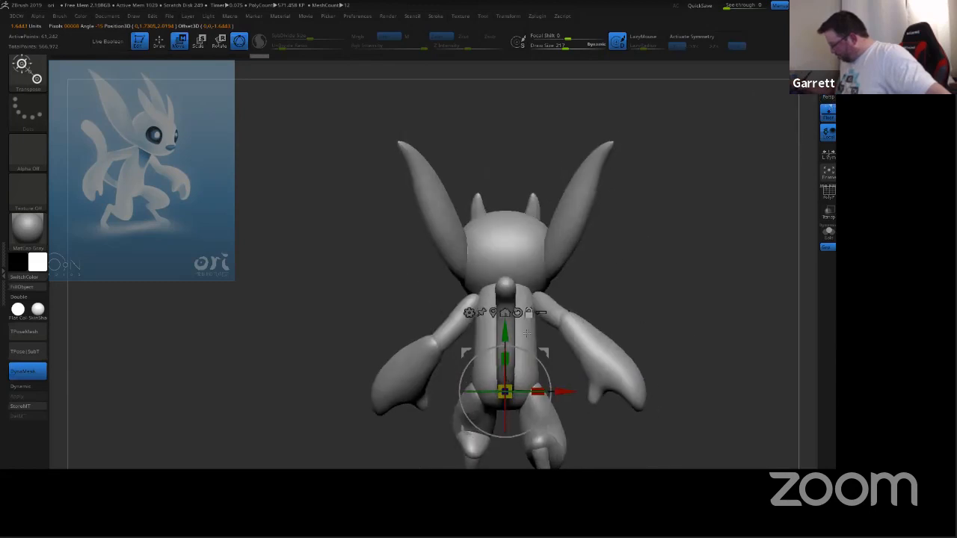
{"action": "key", "text": "x"}
{"action": "left_click_drag", "start_coordinate": [639, 278], "coordinate": [607, 287]}
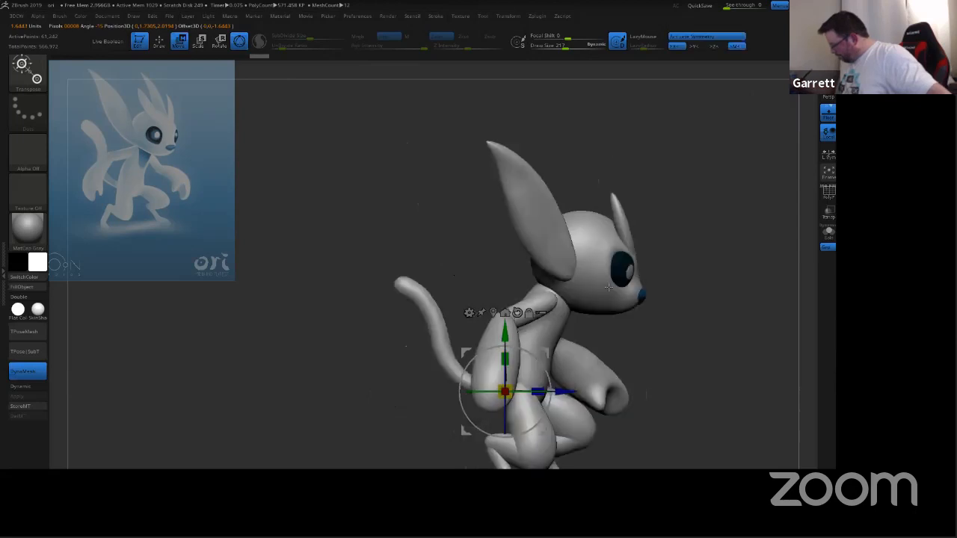
{"action": "left_click_drag", "start_coordinate": [512, 389], "coordinate": [533, 380]}
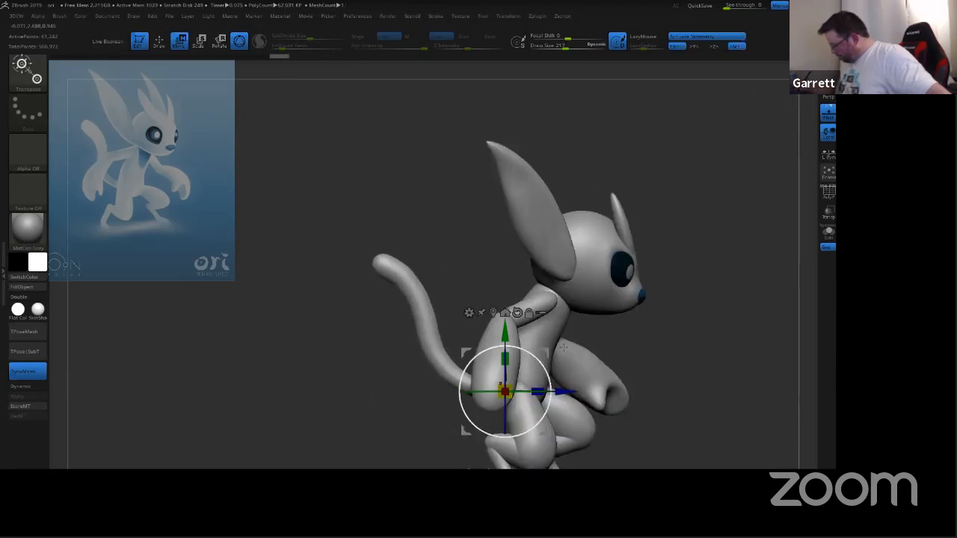
{"action": "key", "text": "ctrl+z"}
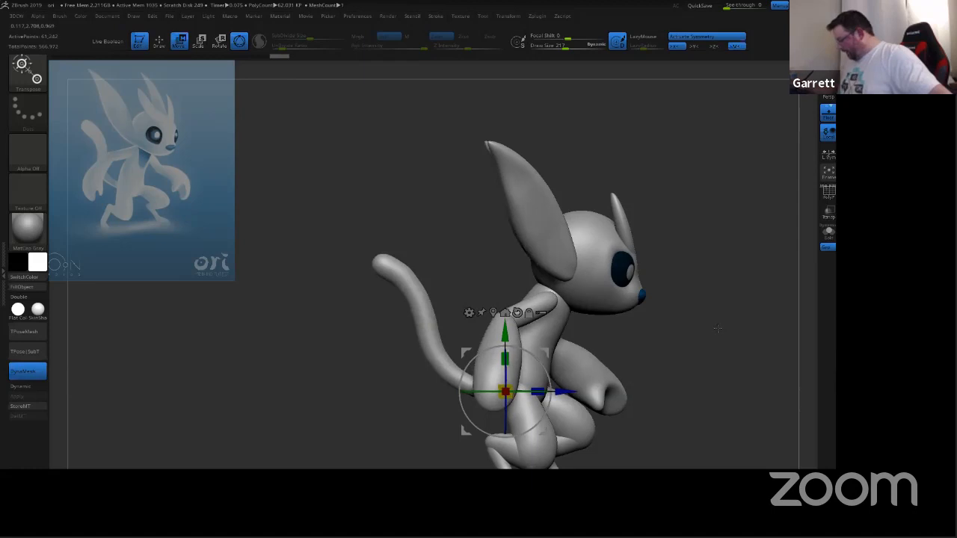
Step: Thicken the tail with Inflate brush strokes along its length, using Draw Size 500 and Z Intensity 5
{"action": "left_click_drag", "start_coordinate": [668, 327], "coordinate": [777, 331]}
{"action": "key", "text": "q"}
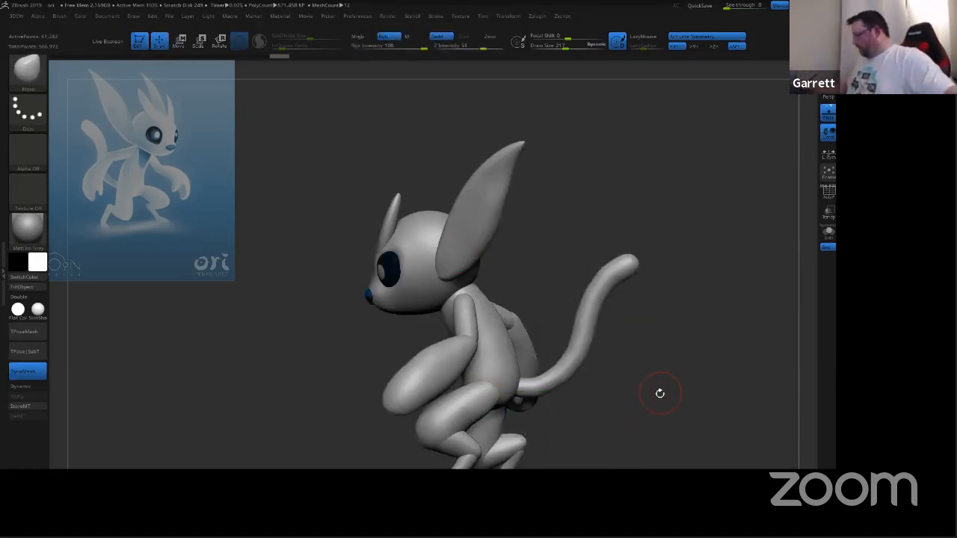
{"action": "mouse_move", "coordinate": [697, 376]}
{"action": "left_mouse_down"}
{"action": "mouse_move", "coordinate": [673, 381]}
{"action": "mouse_move", "coordinate": [706, 363]}
{"action": "left_mouse_up"}
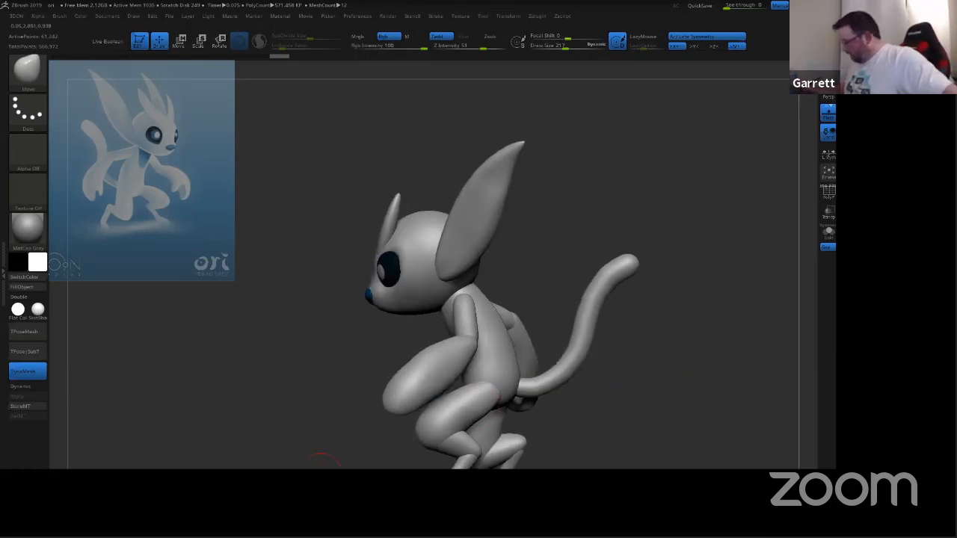
{"action": "key", "text": "2"}
{"action": "key", "text": "s"}
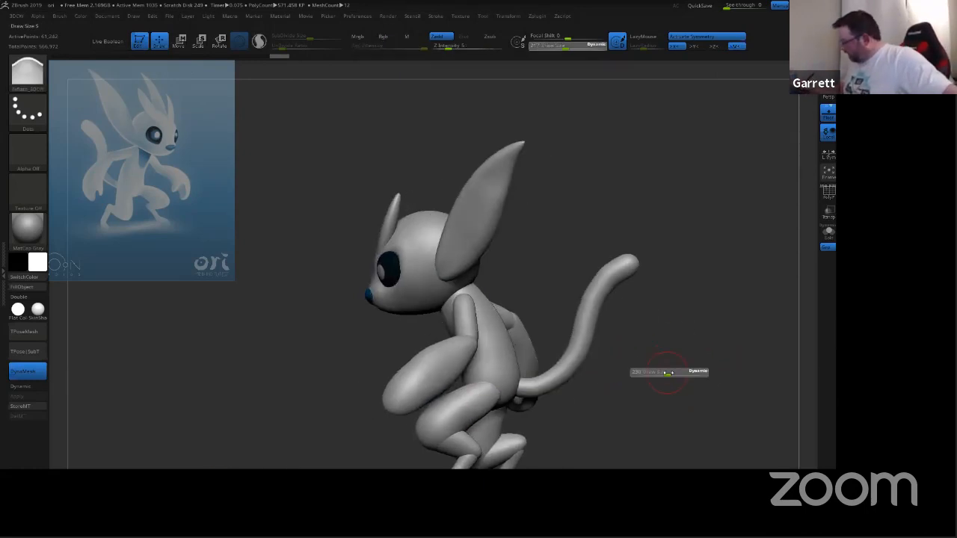
{"action": "left_click_drag", "start_coordinate": [688, 378], "coordinate": [689, 346]}
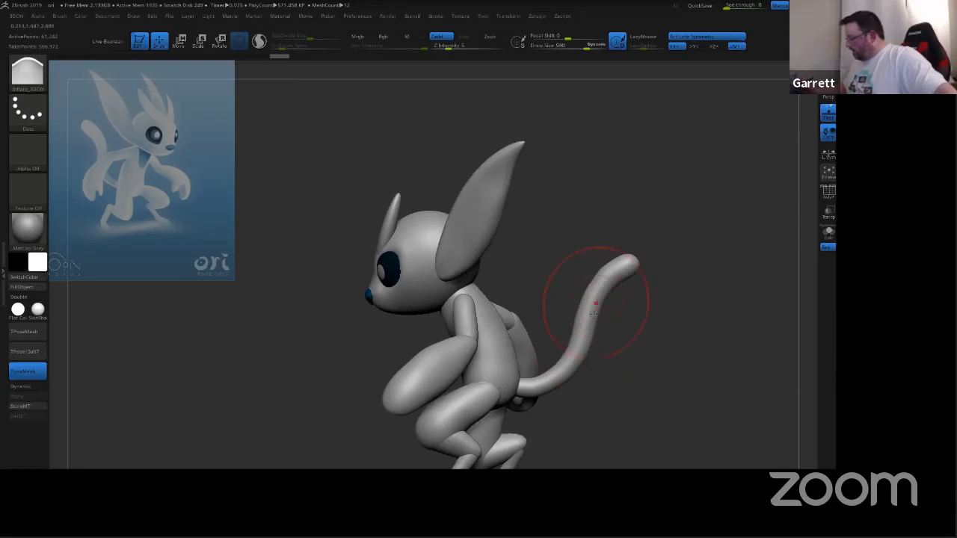
{"action": "left_click_drag", "start_coordinate": [588, 324], "coordinate": [641, 248]}
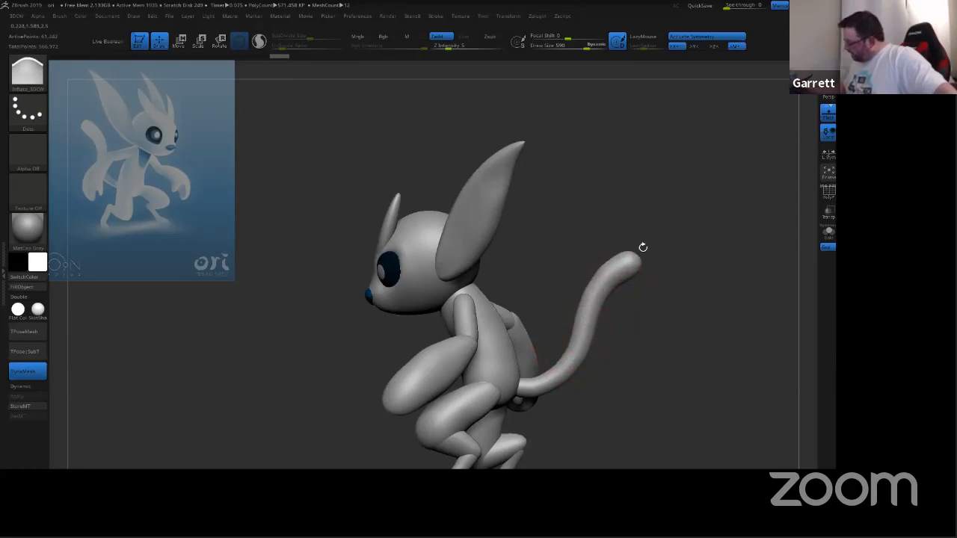
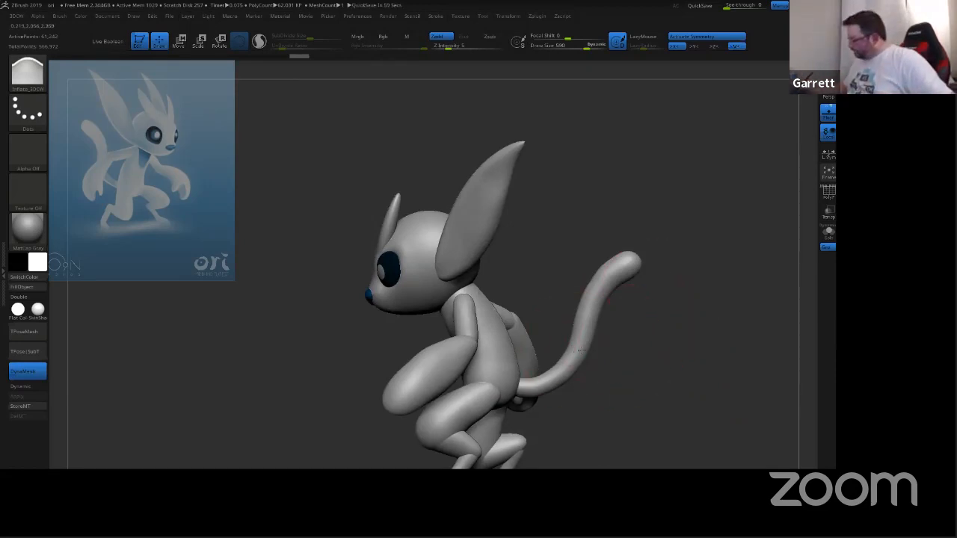
{"action": "left_click_drag", "start_coordinate": [582, 351], "coordinate": [620, 280]}
Step: Select the arm subtool and mask the character's left forearm and hand
{"action": "mouse_move", "coordinate": [673, 337]}
{"action": "left_mouse_down", "text": "shift"}
{"action": "mouse_move", "coordinate": [690, 347]}
{"action": "mouse_move", "coordinate": [655, 346]}
{"action": "mouse_move", "coordinate": [673, 351]}
{"action": "mouse_move", "coordinate": [654, 359]}
{"action": "mouse_move", "coordinate": [710, 335]}
{"action": "left_mouse_up", "text": "shift"}
{"action": "right_click_drag", "start_coordinate": [715, 340], "coordinate": [722, 322], "text": "ctrl"}
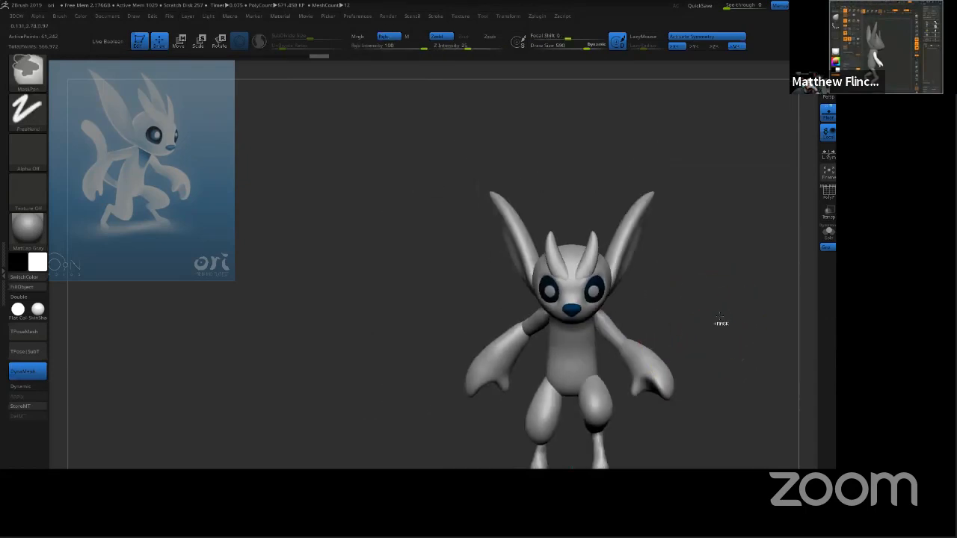
{"action": "left_click_drag", "start_coordinate": [722, 317], "coordinate": [648, 303], "text": "alt"}
{"action": "left_click", "coordinate": [455, 329], "text": "alt"}
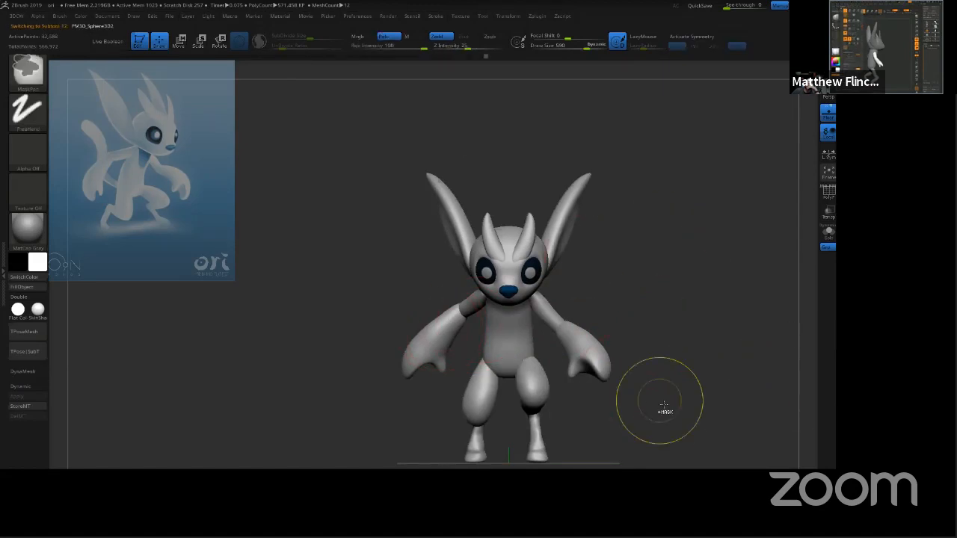
{"action": "left_click_drag", "start_coordinate": [664, 405], "coordinate": [538, 292], "text": "ctrl"}
Step: Centre the gizmo on the unmasked right forearm and move its pivot up towards the elbow
{"action": "left_click_drag", "start_coordinate": [635, 320], "coordinate": [643, 287], "text": "shift"}
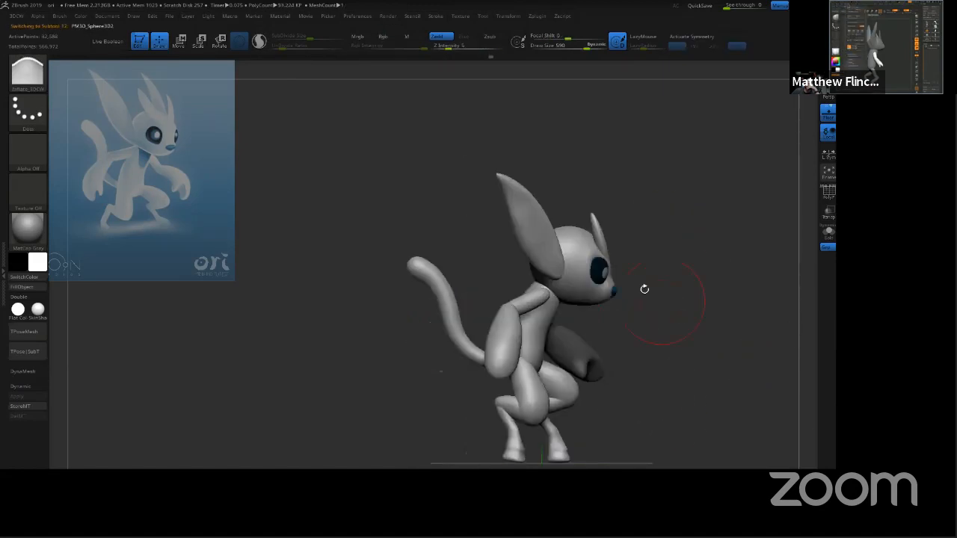
{"action": "key", "text": "w"}
{"action": "left_click_drag", "start_coordinate": [667, 241], "coordinate": [570, 327], "text": "shift"}
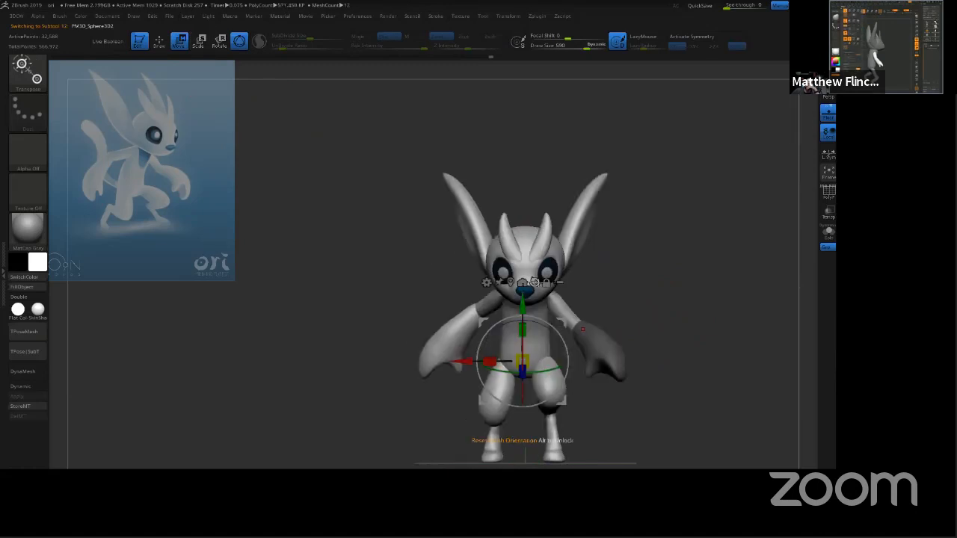
{"action": "left_click", "coordinate": [511, 283]}
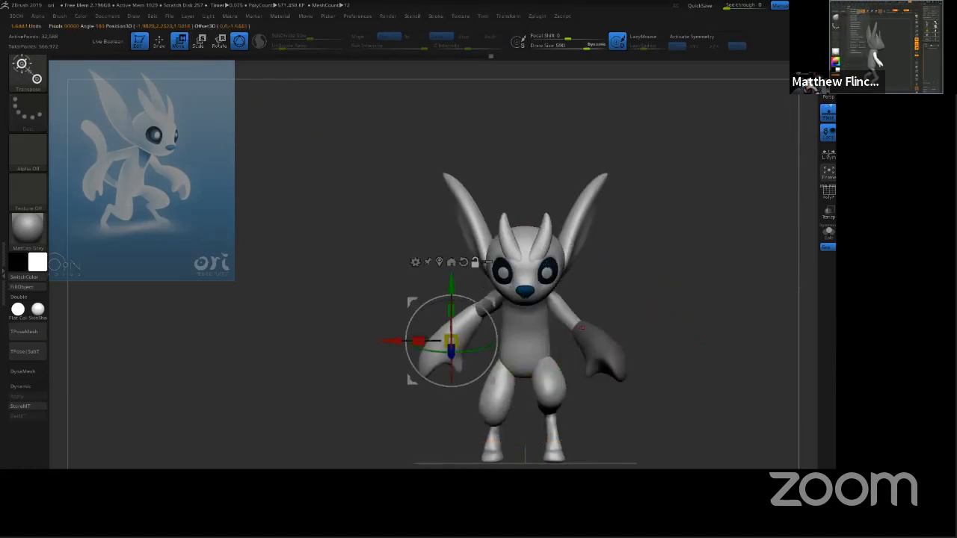
{"action": "left_click_drag", "start_coordinate": [448, 348], "coordinate": [469, 324], "text": "alt"}
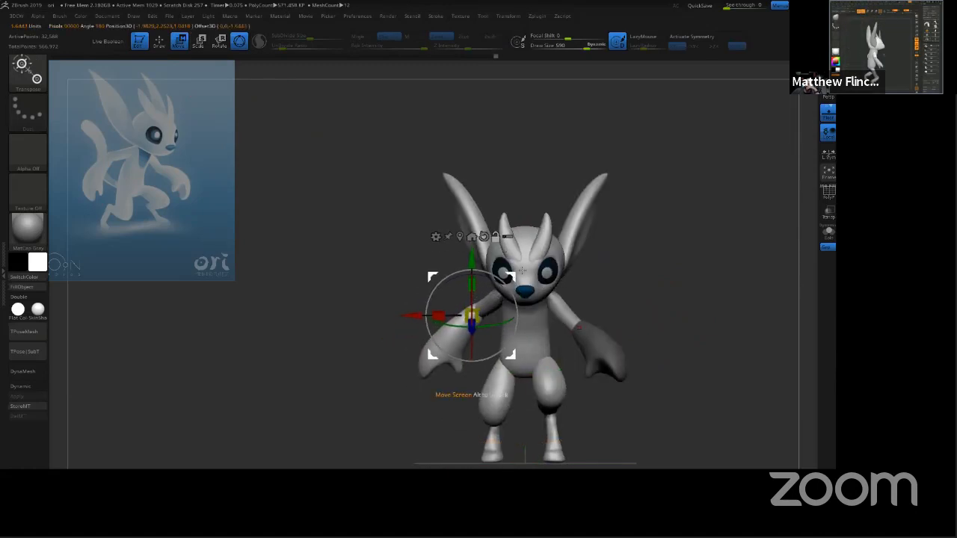
Step: Align the gizmo's axes with the right arm at the elbow and lock the gizmo
{"action": "right_click_drag", "start_coordinate": [568, 319], "coordinate": [573, 438], "text": "ctrl"}
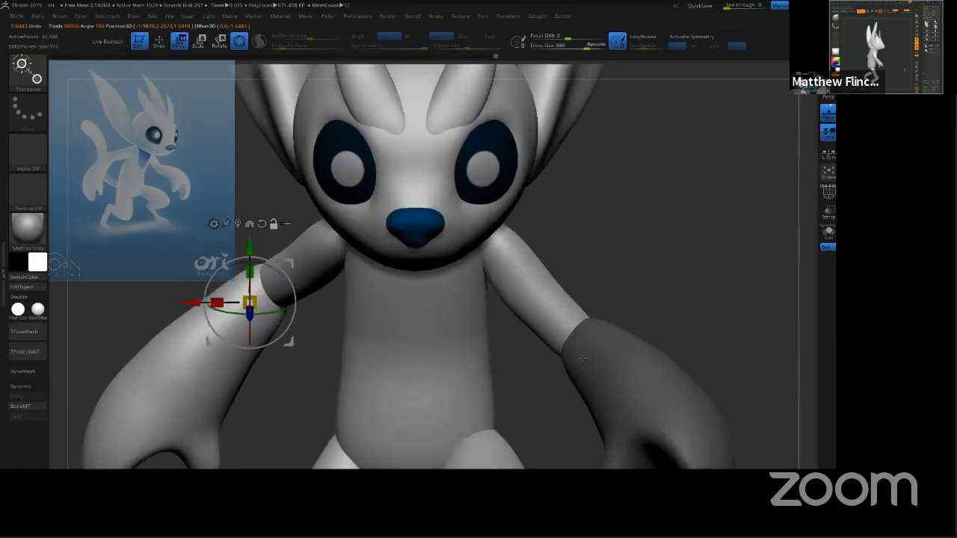
{"action": "right_click_drag", "start_coordinate": [280, 309], "coordinate": [472, 285], "text": "alt"}
{"action": "left_click_drag", "start_coordinate": [473, 286], "coordinate": [499, 297], "text": "alt"}
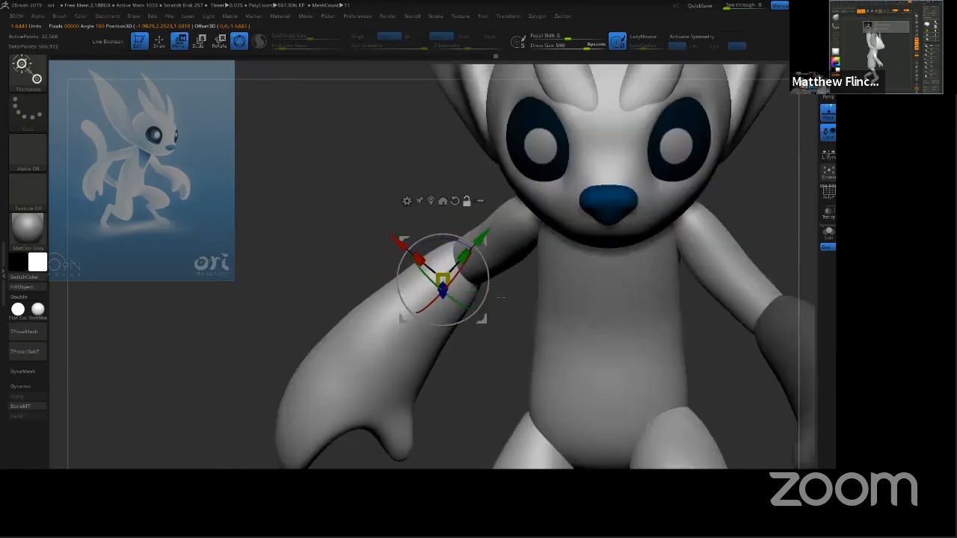
{"action": "right_click_drag", "start_coordinate": [517, 312], "coordinate": [502, 297]}
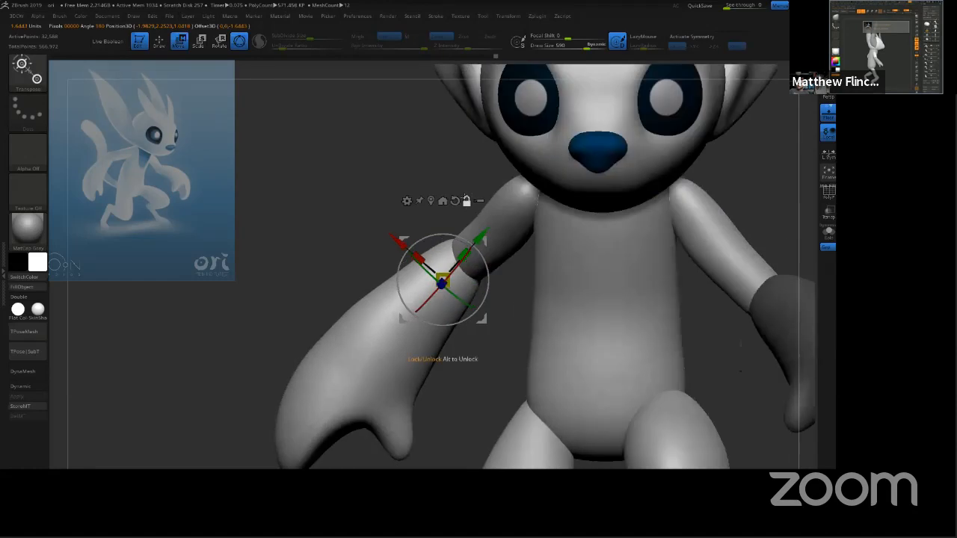
{"action": "left_click", "coordinate": [466, 200]}
Step: Rotate the right forearm around the elbow, nudge it along the gizmo's Z axis and clear the arm masks
{"action": "left_click_drag", "start_coordinate": [470, 304], "coordinate": [443, 281]}
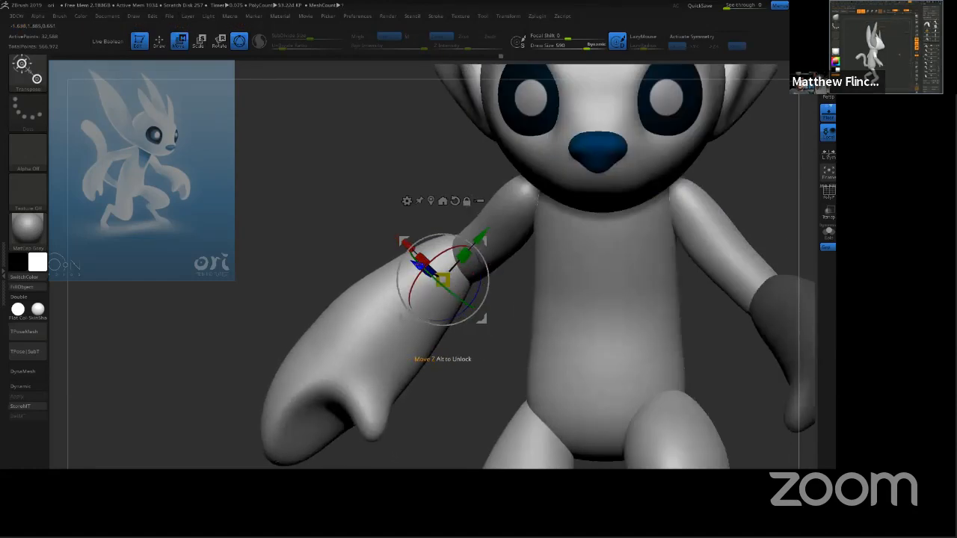
{"action": "left_click_drag", "start_coordinate": [418, 265], "coordinate": [423, 268]}
{"action": "right_click_drag", "start_coordinate": [716, 352], "coordinate": [685, 276]}
{"action": "mouse_move", "coordinate": [705, 323]}
{"action": "right_mouse_down", "text": "alt"}
{"action": "mouse_move", "coordinate": [662, 321]}
{"action": "mouse_move", "coordinate": [698, 337]}
{"action": "mouse_move", "coordinate": [673, 336]}
{"action": "mouse_move", "coordinate": [680, 322]}
{"action": "mouse_move", "coordinate": [694, 327]}
{"action": "mouse_move", "coordinate": [662, 349]}
{"action": "mouse_move", "coordinate": [634, 344]}
{"action": "right_mouse_up", "text": "alt"}
{"action": "mouse_move", "coordinate": [632, 224]}
{"action": "right_mouse_down"}
{"action": "mouse_move", "coordinate": [644, 199]}
{"action": "mouse_move", "coordinate": [698, 235]}
{"action": "mouse_move", "coordinate": [633, 235]}
{"action": "right_mouse_up"}
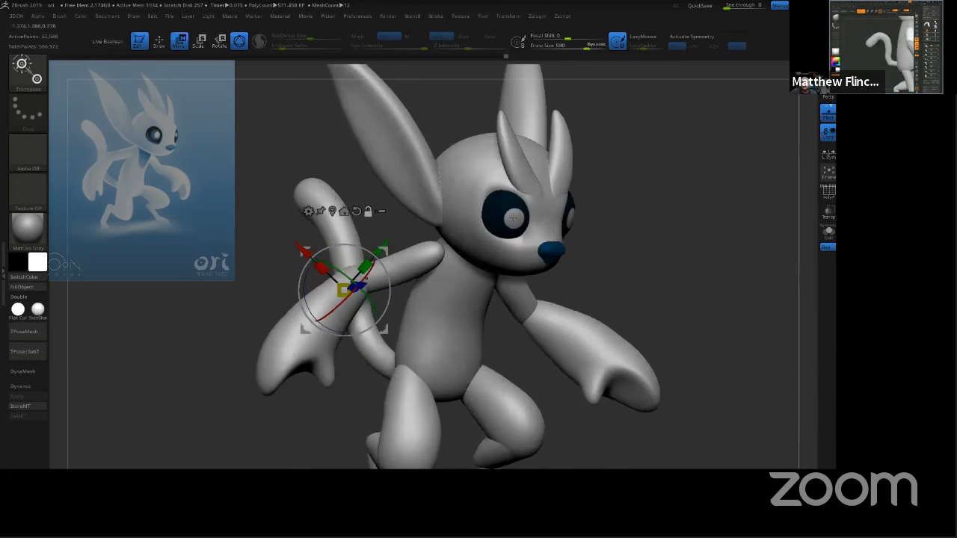
Step: Select the head subtool and centre the gizmo on it
{"action": "left_click", "coordinate": [521, 218], "text": "alt"}
{"action": "right_click_drag", "start_coordinate": [640, 230], "coordinate": [660, 231]}
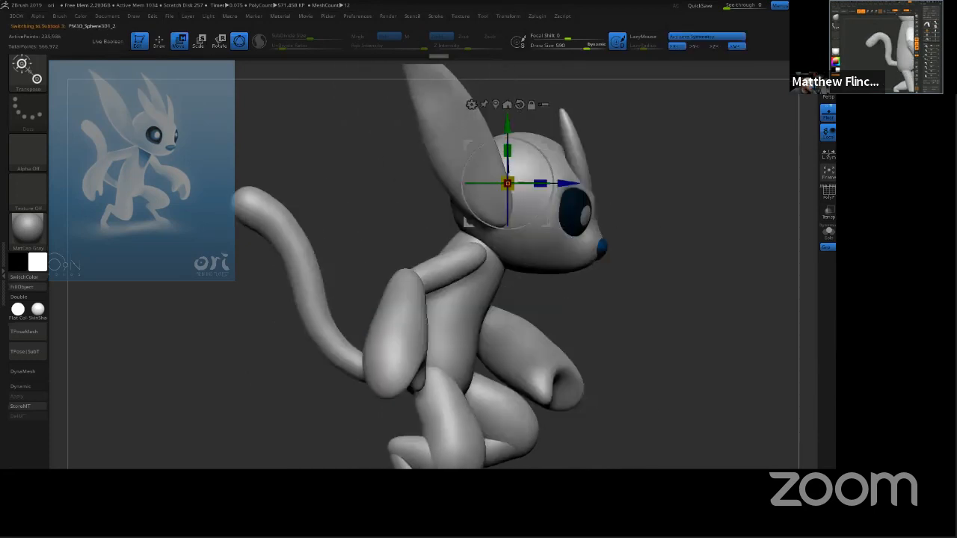
{"action": "left_click", "coordinate": [495, 105]}
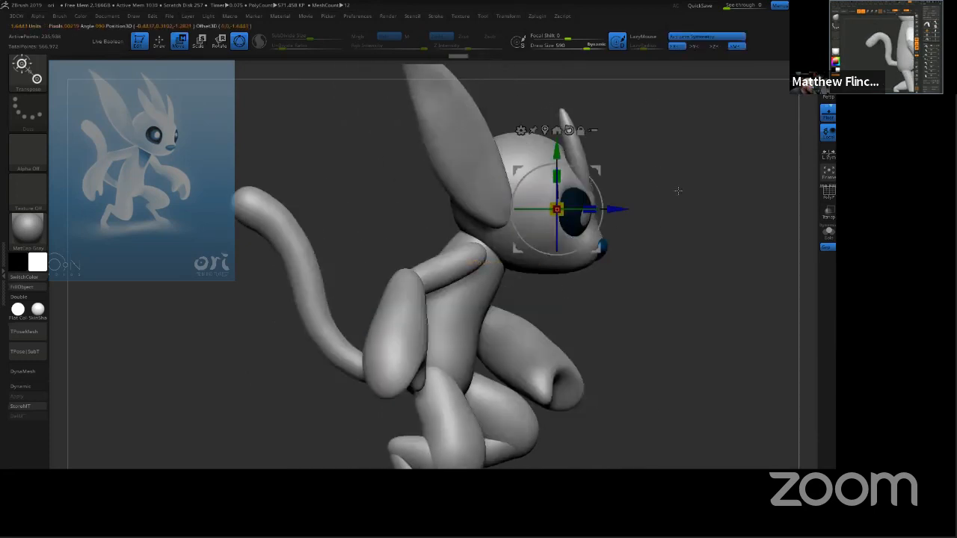
{"action": "mouse_move", "coordinate": [680, 194]}
{"action": "right_mouse_down"}
{"action": "mouse_move", "coordinate": [666, 198]}
{"action": "mouse_move", "coordinate": [678, 196]}
{"action": "right_mouse_up"}
{"action": "left_click_drag", "start_coordinate": [601, 222], "coordinate": [601, 203], "text": "alt"}
{"action": "right_click_drag", "start_coordinate": [695, 219], "coordinate": [643, 228]}
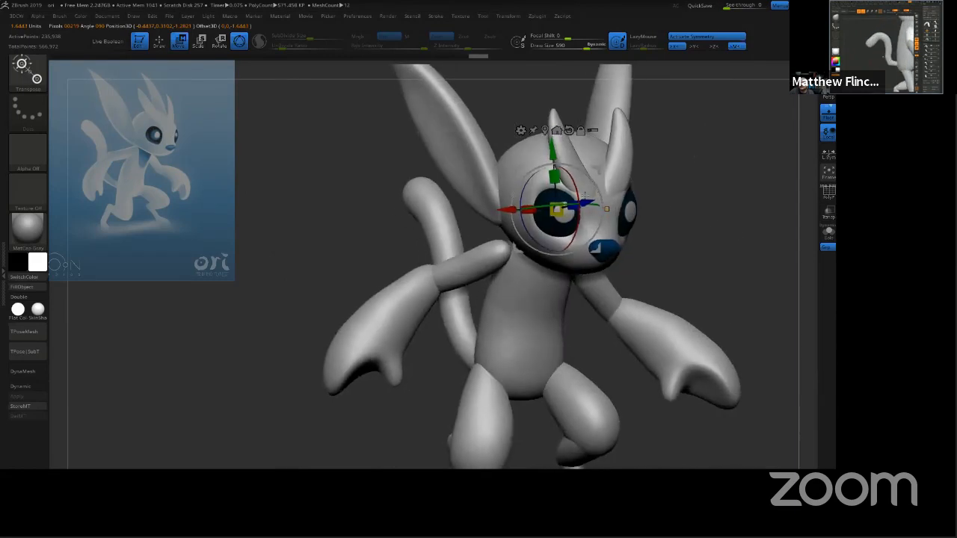
Step: Switch the character's display material to SkinShade4 and return to draw mode
{"action": "left_click", "coordinate": [36, 237]}
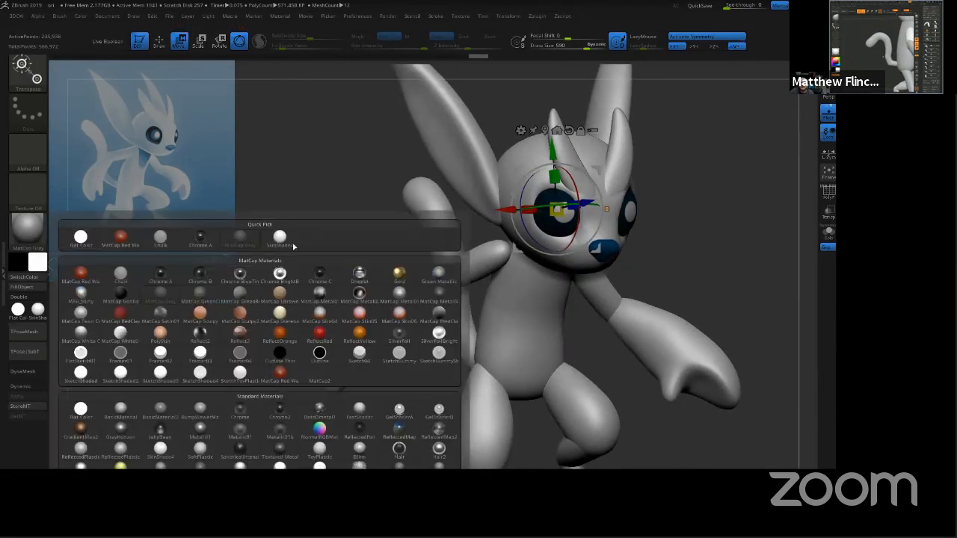
{"action": "left_click", "coordinate": [239, 273]}
{"action": "mouse_move", "coordinate": [711, 365]}
{"action": "right_mouse_down"}
{"action": "mouse_move", "coordinate": [699, 269]}
{"action": "mouse_move", "coordinate": [714, 287]}
{"action": "mouse_move", "coordinate": [725, 280]}
{"action": "mouse_move", "coordinate": [715, 261]}
{"action": "mouse_move", "coordinate": [718, 305]}
{"action": "mouse_move", "coordinate": [709, 293]}
{"action": "right_mouse_up"}
{"action": "key", "text": "q"}
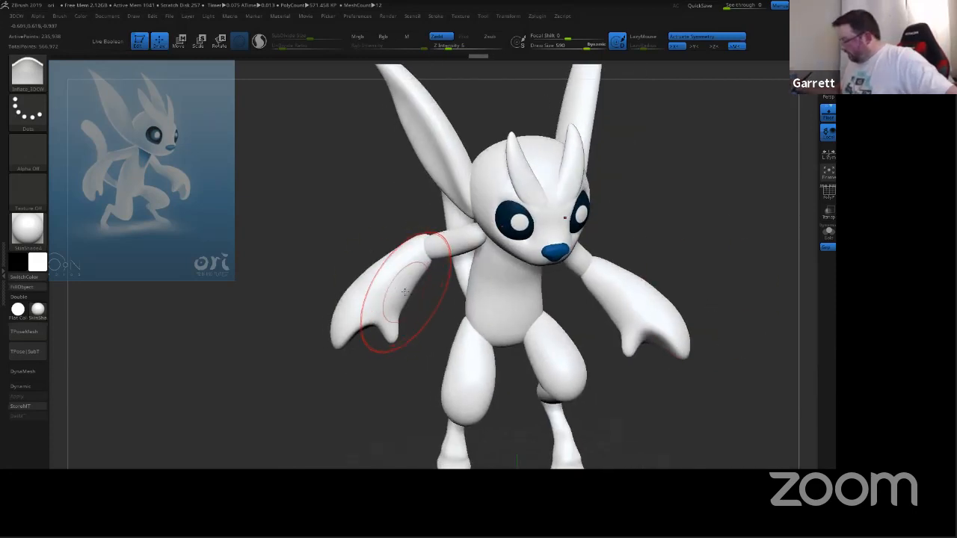
Step: Reduce the brush's draw size to 402 and save the project
{"action": "key", "text": "s"}
{"action": "left_click_drag", "start_coordinate": [403, 292], "coordinate": [397, 291]}
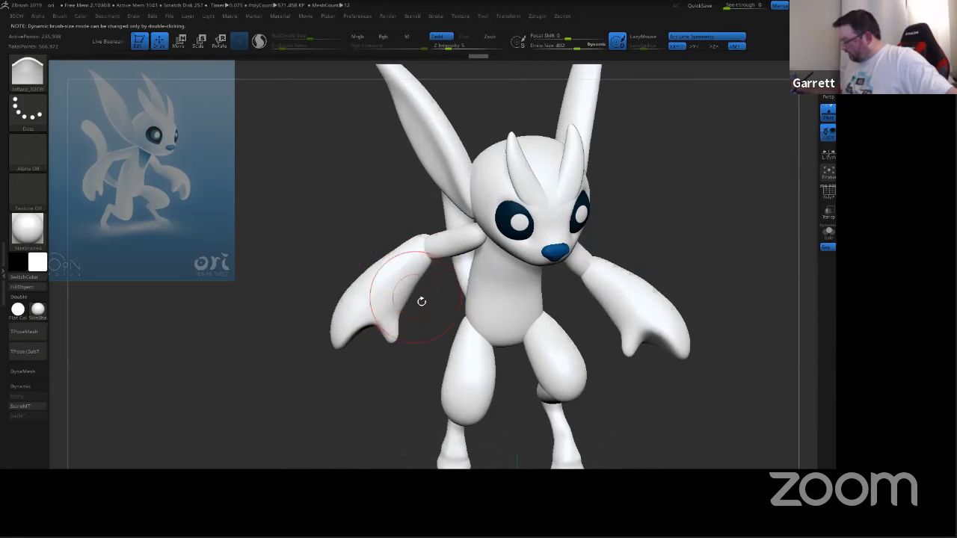
{"action": "right_click_drag", "start_coordinate": [421, 301], "coordinate": [453, 280]}
{"action": "right_click_drag", "start_coordinate": [737, 231], "coordinate": [768, 252]}
{"action": "key", "text": "ctrl"}
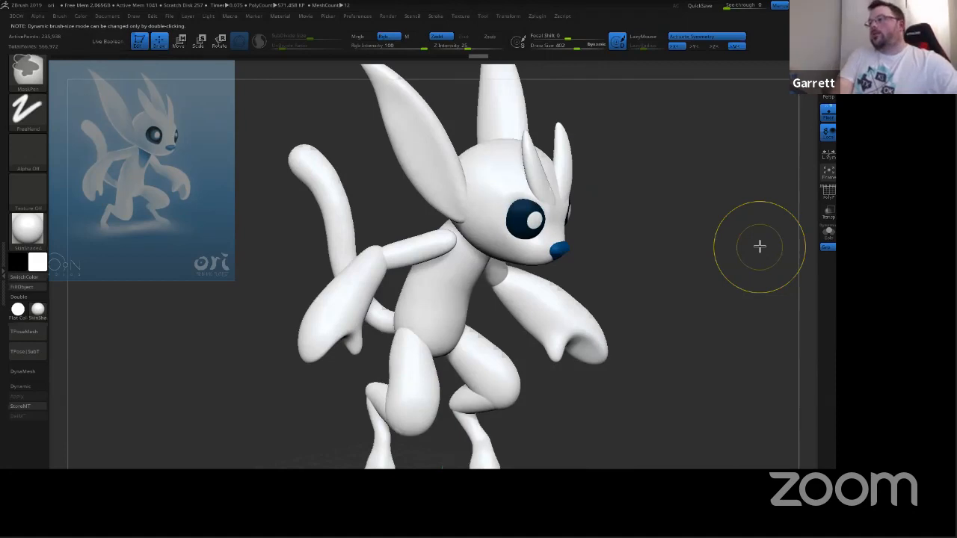
{"action": "key", "text": "ctrl+s"}
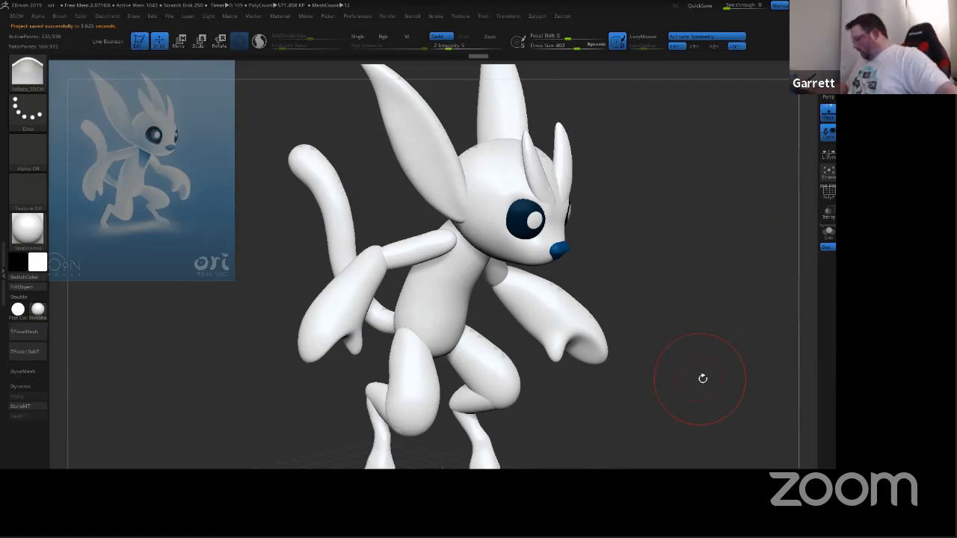
Step: Hide the head, ear, eye and nose subtools so only the body, limbs and tail show, and select the tail subtool
{"action": "mouse_move", "coordinate": [703, 378]}
{"action": "left_mouse_down", "text": "shift"}
{"action": "mouse_move", "coordinate": [706, 342]}
{"action": "mouse_move", "coordinate": [778, 297]}
{"action": "mouse_move", "coordinate": [682, 375]}
{"action": "mouse_move", "coordinate": [679, 339]}
{"action": "left_mouse_up", "text": "shift"}
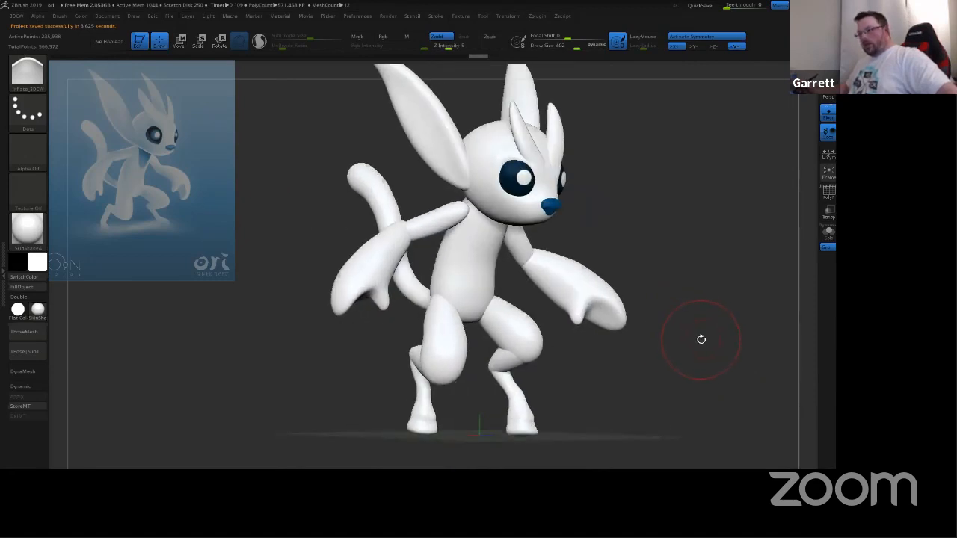
{"action": "left_click_drag", "start_coordinate": [694, 331], "coordinate": [694, 324]}
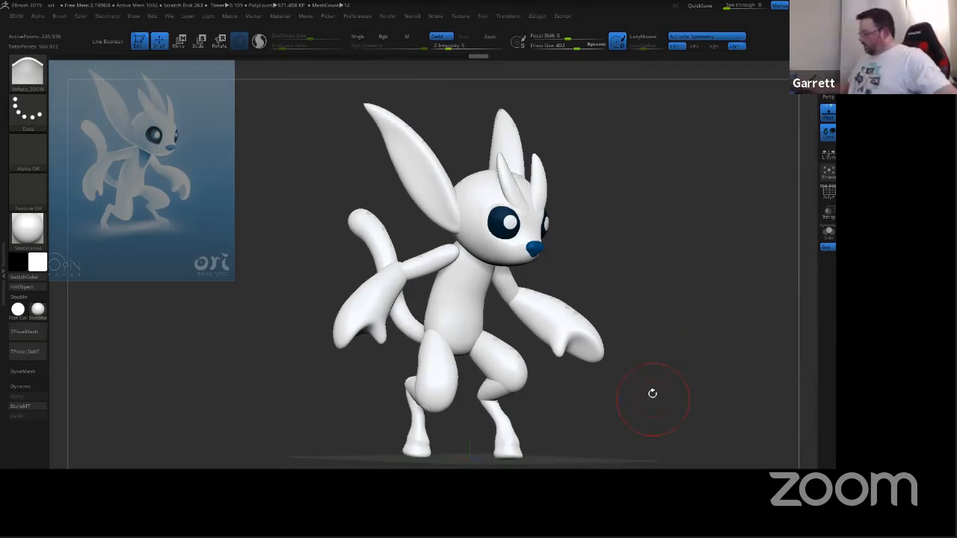
{"action": "left_click_drag", "start_coordinate": [636, 406], "coordinate": [666, 321]}
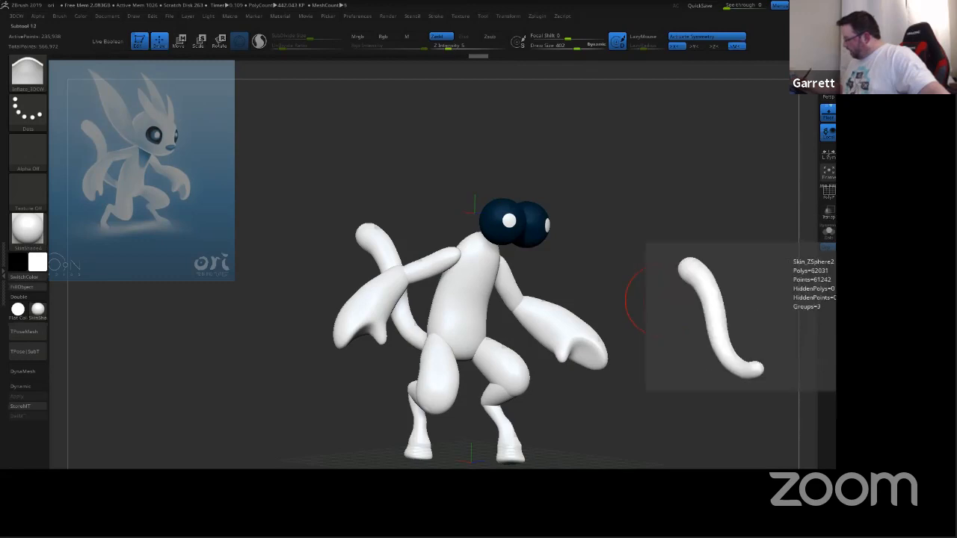
{"action": "left_click_drag", "start_coordinate": [681, 360], "coordinate": [497, 244]}
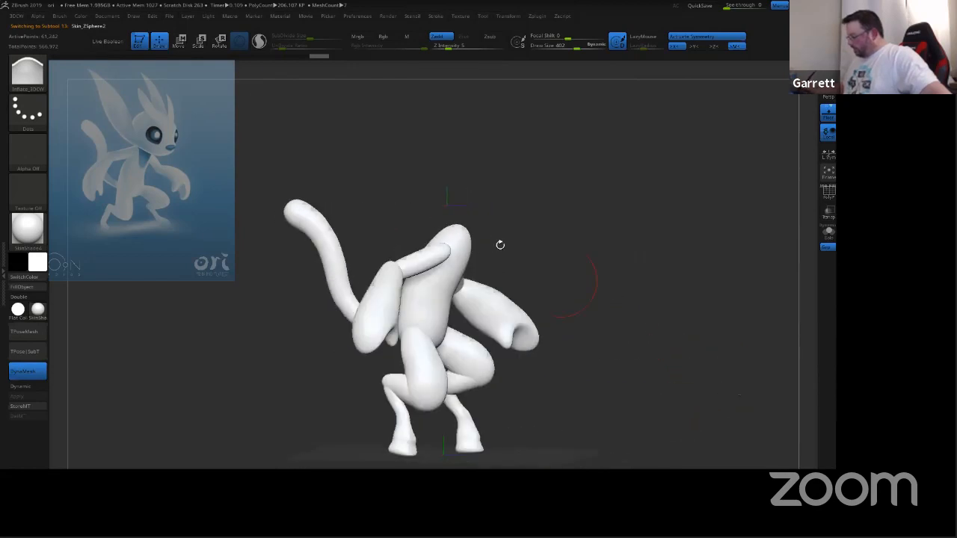
Step: Turn on Live Boolean and make a Boolean mesh from the visible body, limbs and tail
{"action": "left_click", "coordinate": [116, 42]}
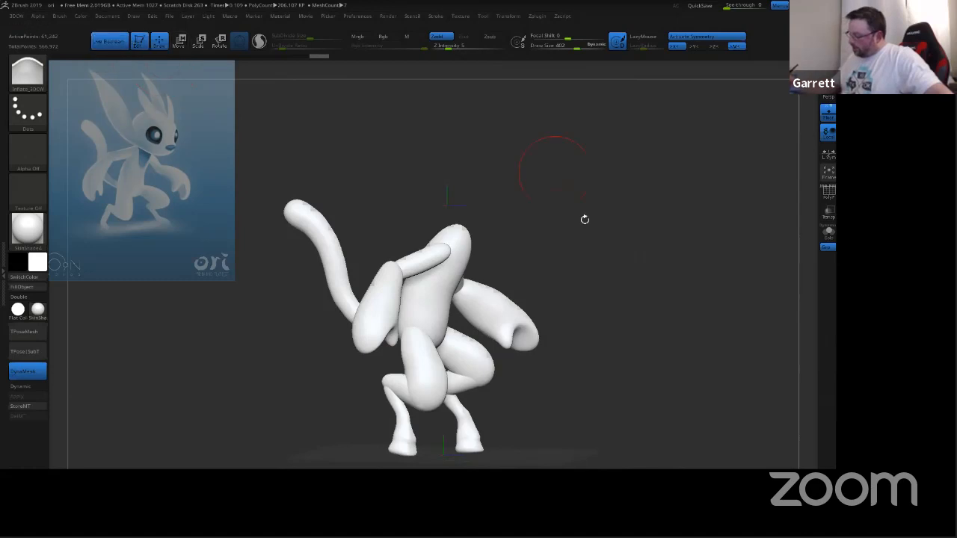
{"action": "left_click_drag", "start_coordinate": [658, 337], "coordinate": [737, 282]}
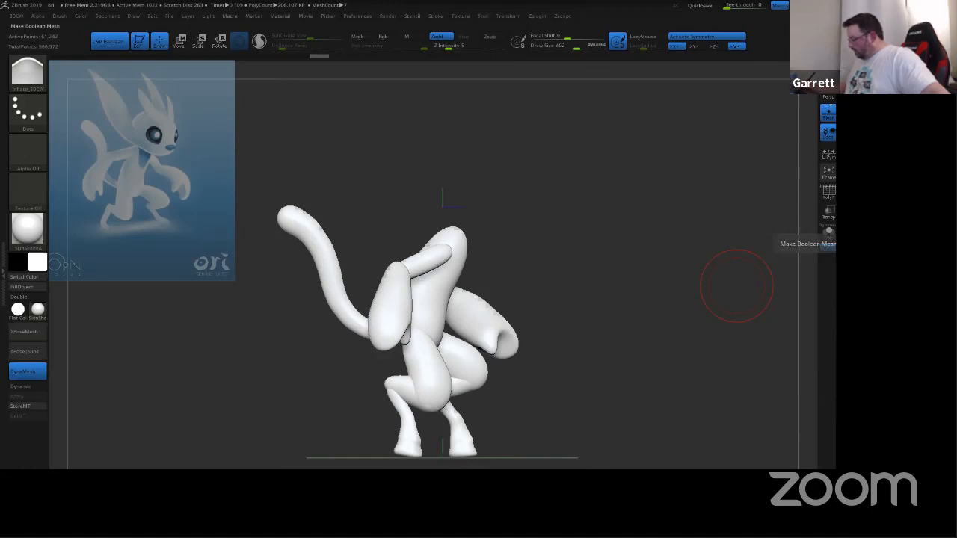
{"action": "left_click", "coordinate": [828, 245]}
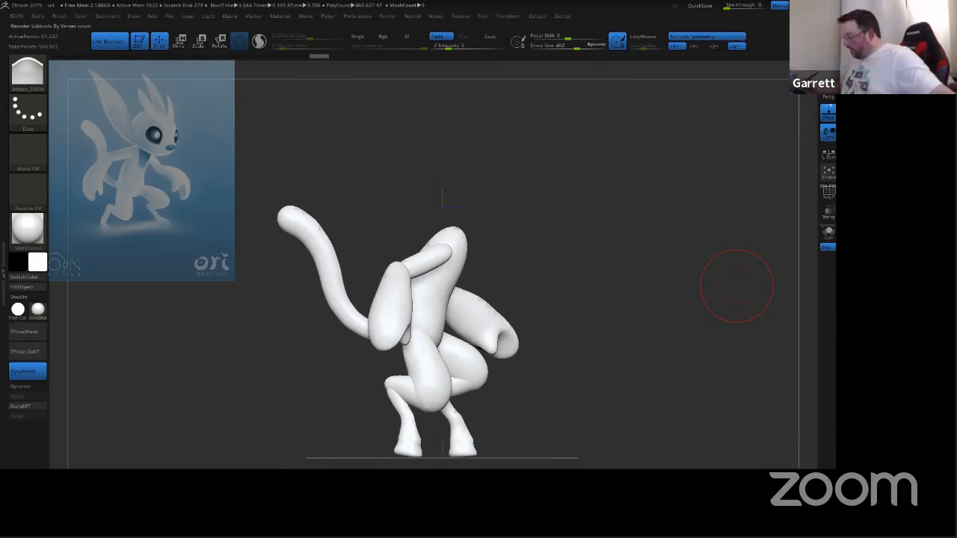
Step: Append the merged UMesh_PM3D_Sphere3D2 mesh as a new subtool
{"action": "left_click_drag", "start_coordinate": [688, 354], "coordinate": [665, 359]}
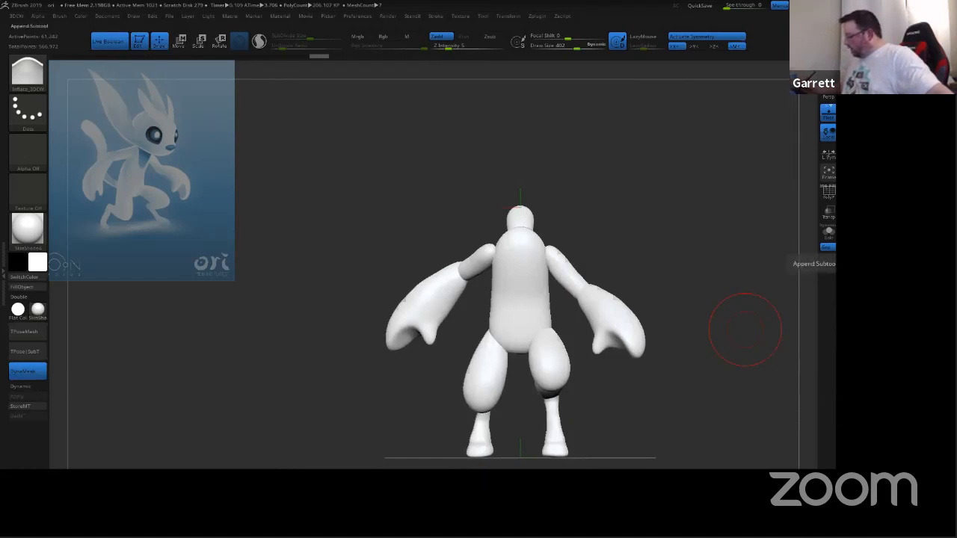
{"action": "left_click", "coordinate": [827, 247]}
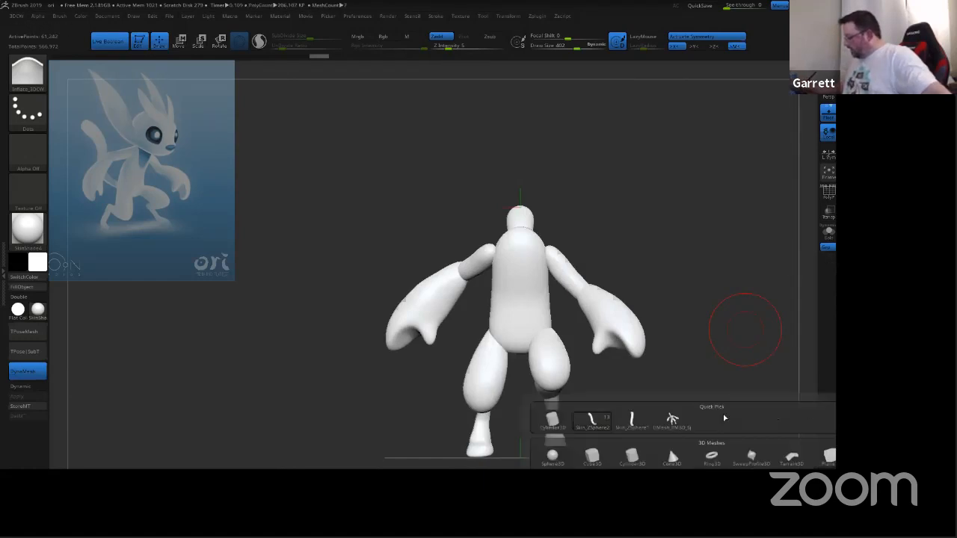
{"action": "left_click", "coordinate": [672, 423]}
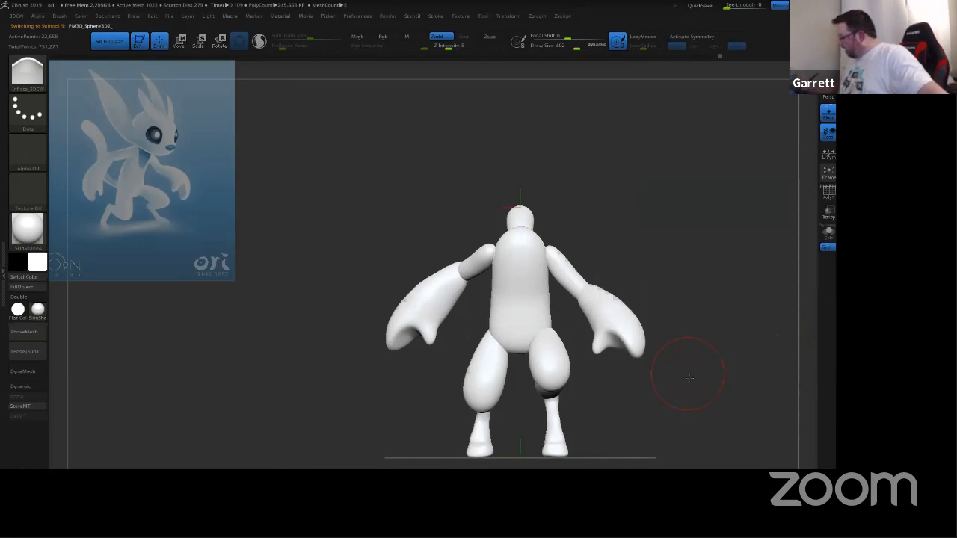
Step: Reduce the draw size to 210 and try to smooth the joint between the right shoulder and the torso
{"action": "right_click_drag", "start_coordinate": [689, 377], "coordinate": [647, 371]}
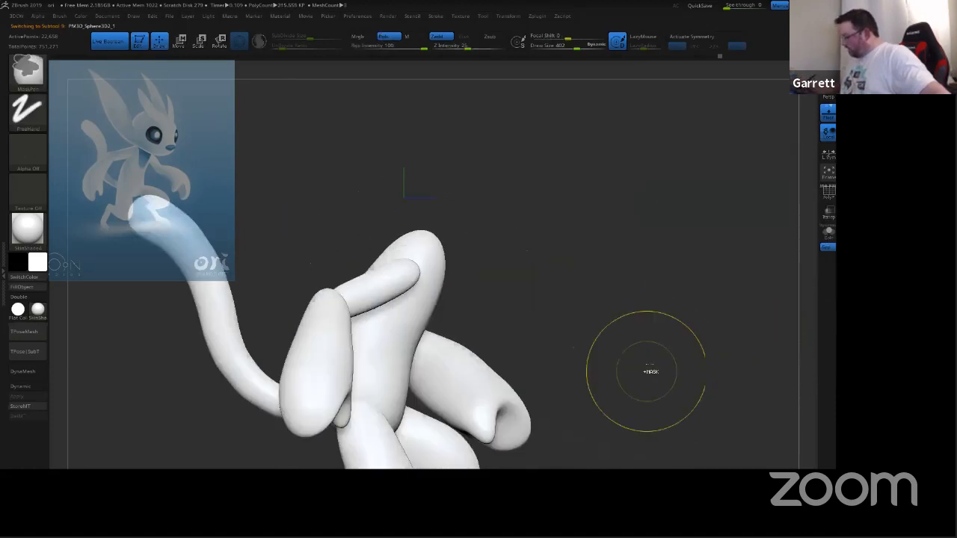
{"action": "right_click_drag", "start_coordinate": [677, 306], "coordinate": [656, 291], "text": "shift"}
{"action": "right_click_drag", "start_coordinate": [626, 239], "coordinate": [644, 290], "text": "ctrl"}
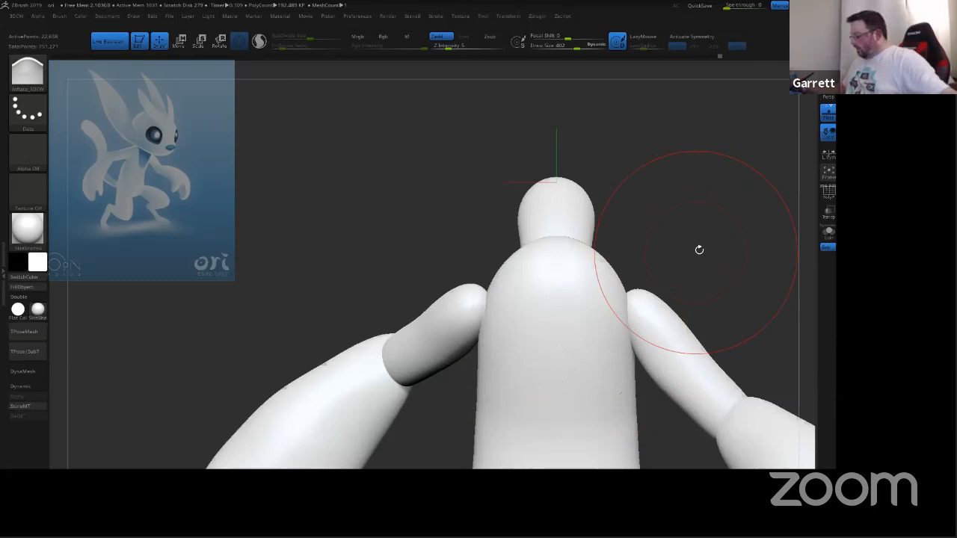
{"action": "left_click_drag", "start_coordinate": [699, 250], "coordinate": [662, 261]}
{"action": "key", "text": "s"}
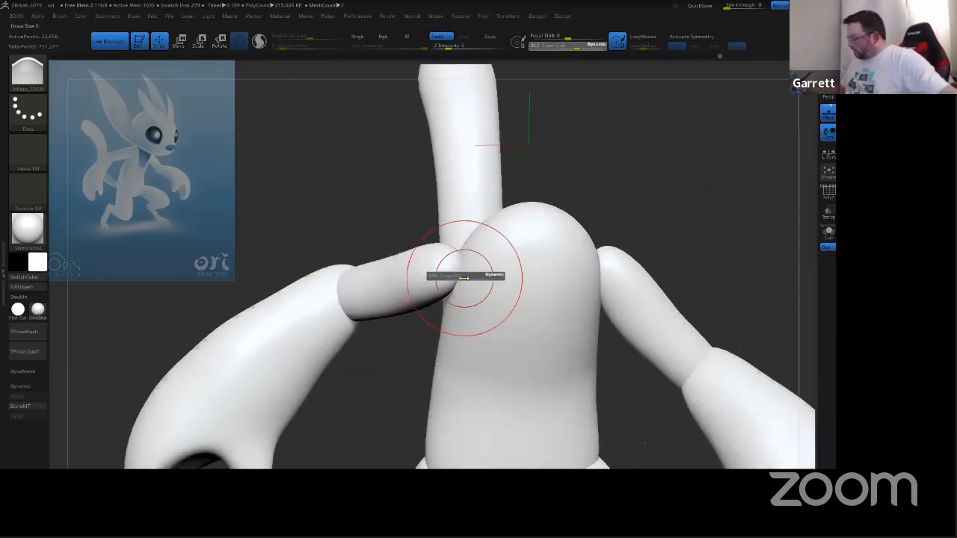
{"action": "left_click", "coordinate": [465, 278]}
{"action": "left_click_drag", "start_coordinate": [459, 267], "coordinate": [530, 259], "text": "shift"}
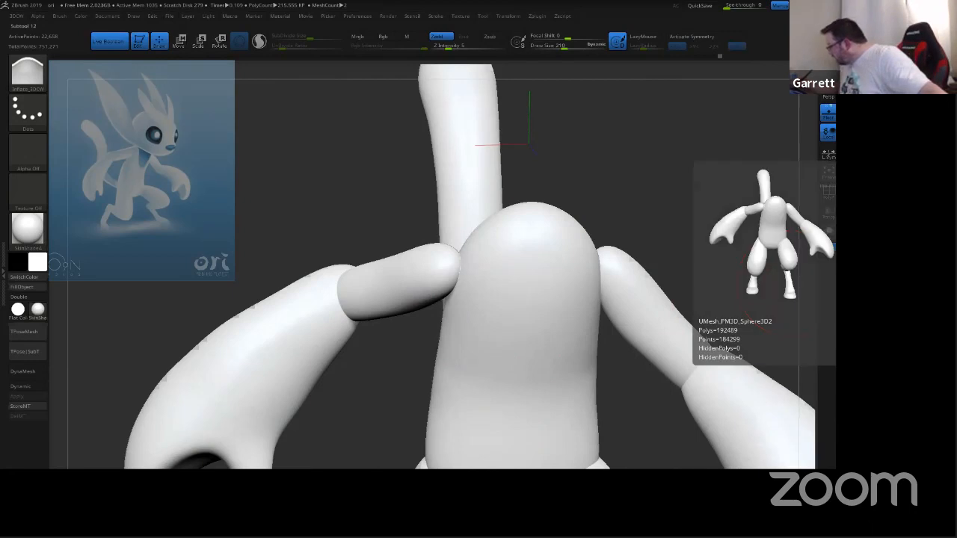
Step: Select the merged UMesh_PM3D_Sphere3D2 subtool, try smoothing its right shoulder joint and undo that stroke
{"action": "key", "text": "ctrl"}
{"action": "left_click", "coordinate": [835, 263]}
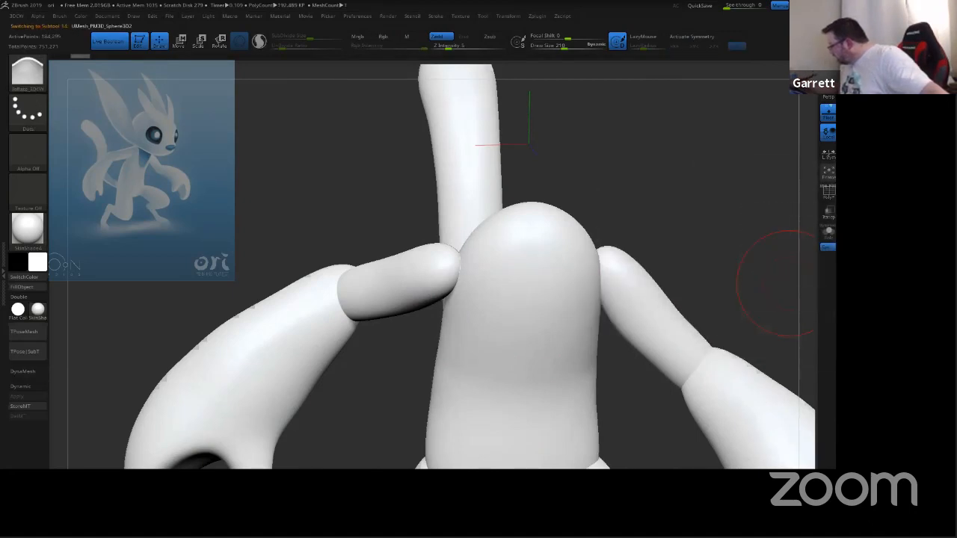
{"action": "left_click_drag", "start_coordinate": [459, 274], "coordinate": [450, 289], "text": "shift"}
{"action": "left_click_drag", "start_coordinate": [679, 202], "coordinate": [687, 164]}
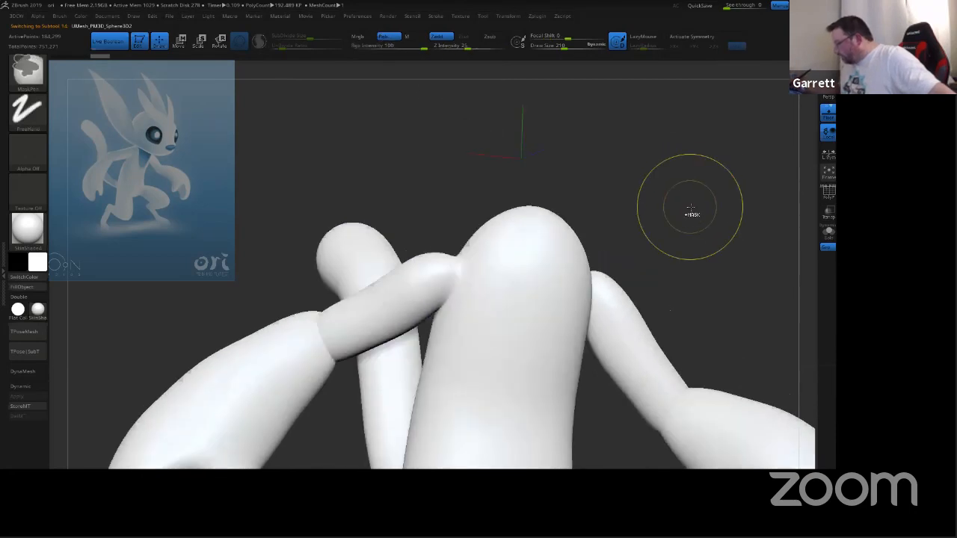
{"action": "key", "text": "ctrl+z"}
Step: Smooth the seam around the merged mesh's right elbow, blending the upper arm into the forearm from all sides
{"action": "mouse_move", "coordinate": [721, 224]}
{"action": "left_mouse_down"}
{"action": "mouse_move", "coordinate": [698, 246]}
{"action": "mouse_move", "coordinate": [707, 228]}
{"action": "left_mouse_up"}
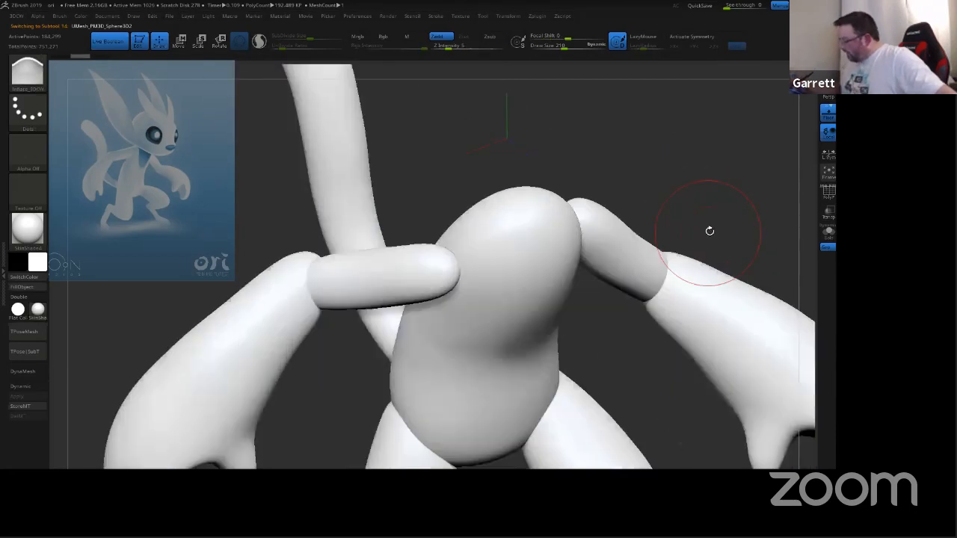
{"action": "left_click_drag", "start_coordinate": [657, 352], "coordinate": [513, 341]}
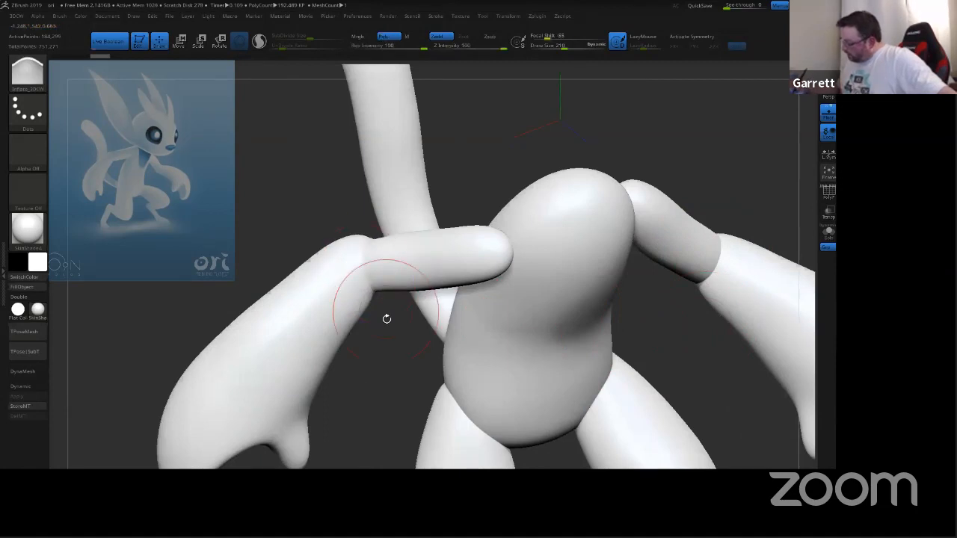
{"action": "left_click_drag", "start_coordinate": [391, 331], "coordinate": [434, 187]}
{"action": "left_click_drag", "start_coordinate": [439, 139], "coordinate": [373, 248]}
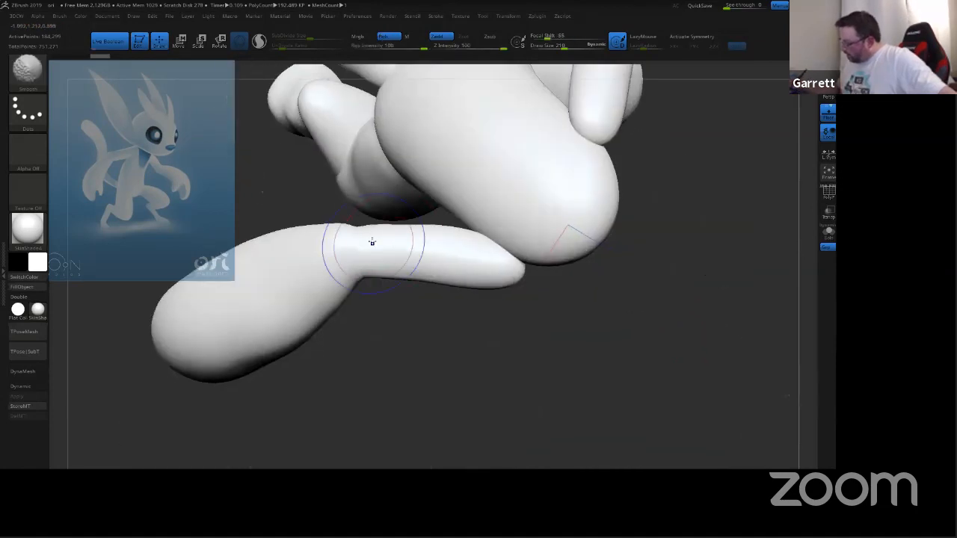
{"action": "left_click_drag", "start_coordinate": [431, 351], "coordinate": [375, 285]}
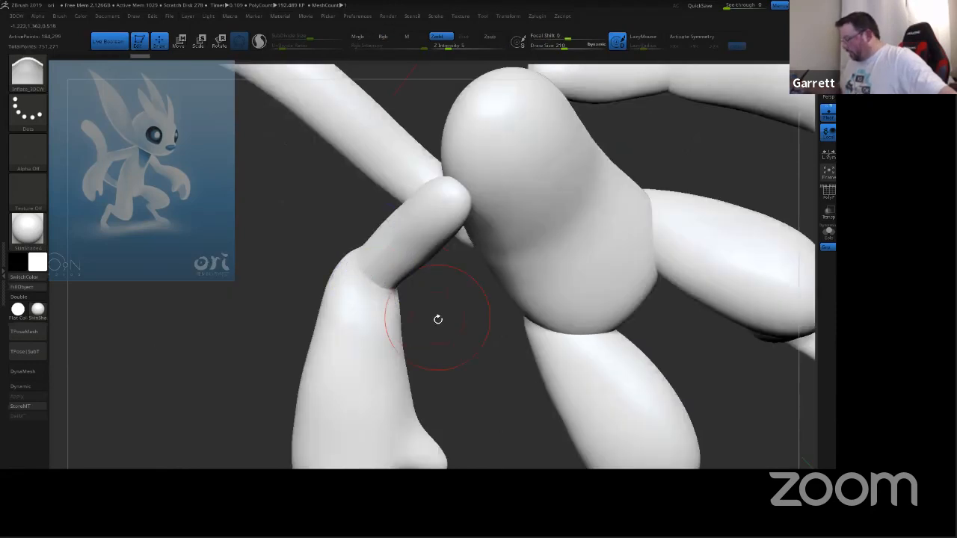
{"action": "left_click_drag", "start_coordinate": [436, 321], "coordinate": [348, 286]}
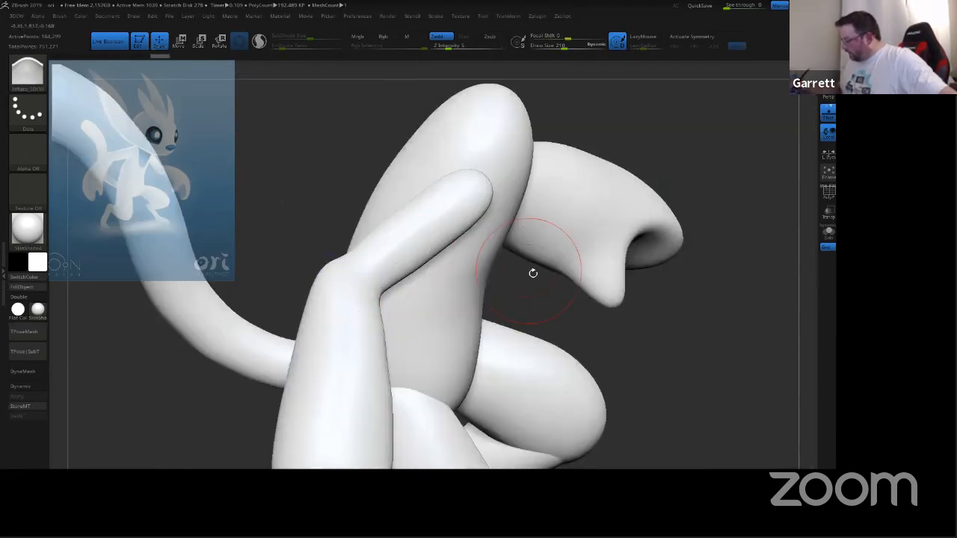
{"action": "left_click_drag", "start_coordinate": [533, 273], "coordinate": [439, 298]}
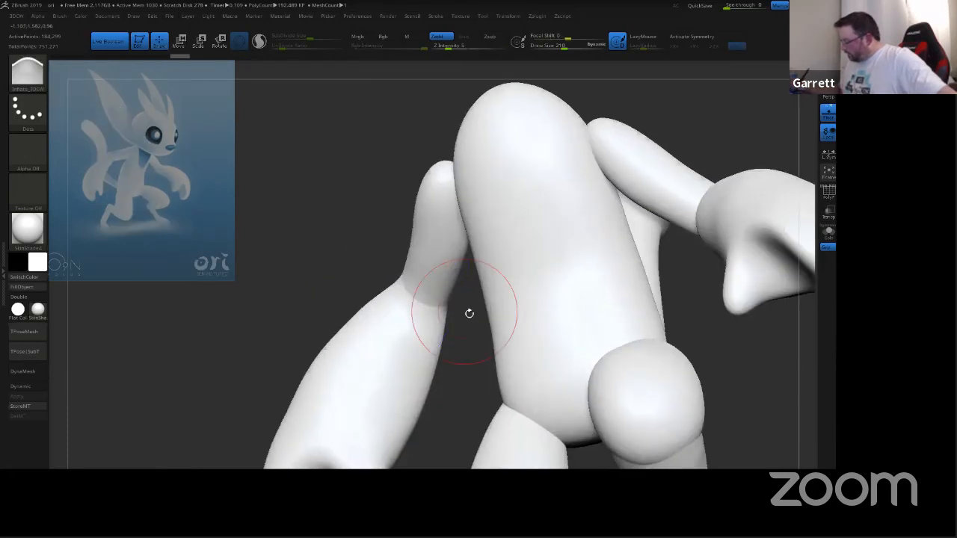
{"action": "left_click_drag", "start_coordinate": [470, 313], "coordinate": [474, 273]}
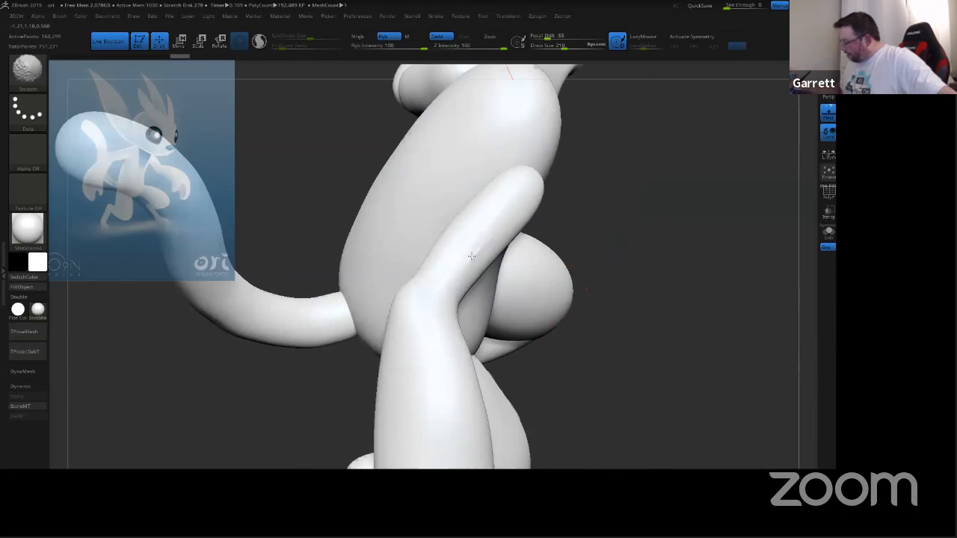
{"action": "left_click_drag", "start_coordinate": [643, 202], "coordinate": [813, 291]}
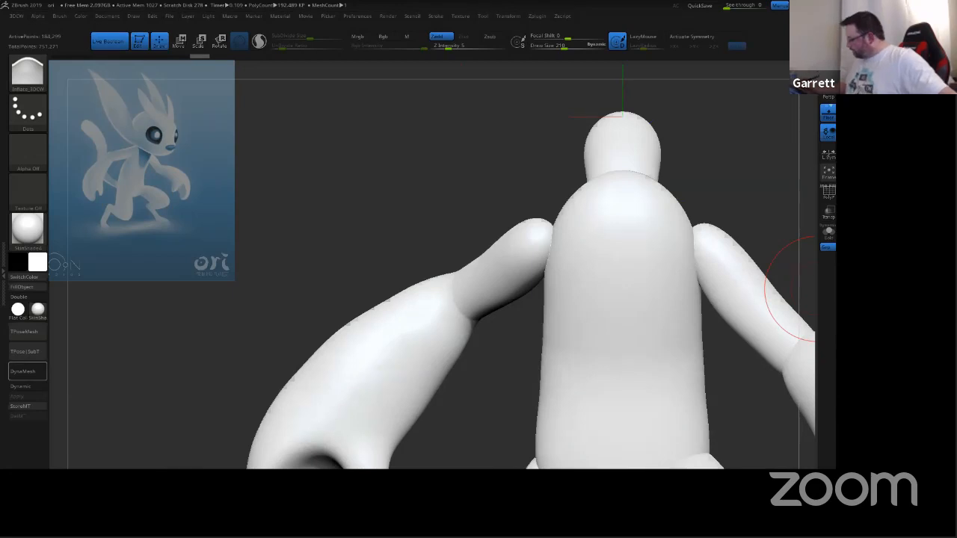
Step: DynaMesh the merged body and smooth the seams at the right shoulder and elbow
{"action": "left_click", "coordinate": [27, 371]}
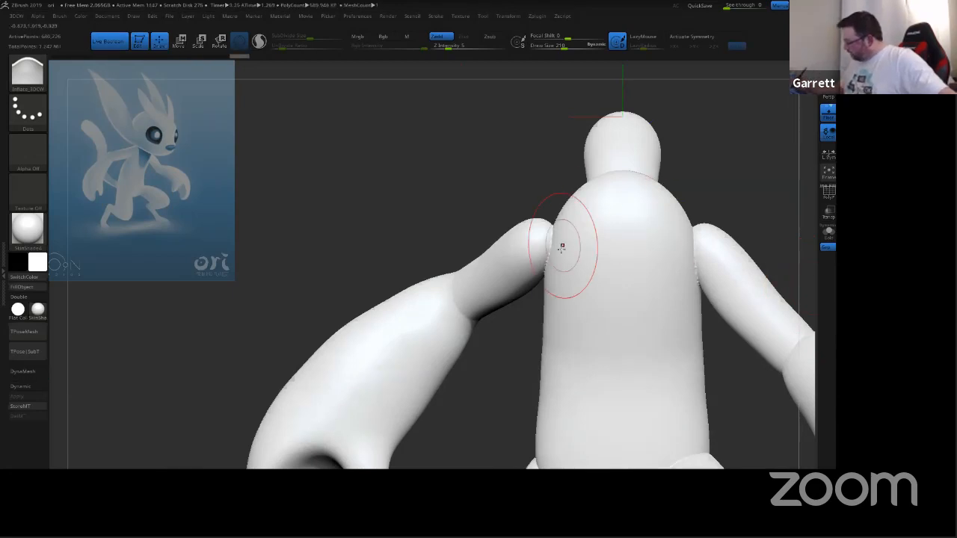
{"action": "key", "text": "shift"}
{"action": "left_click_drag", "start_coordinate": [549, 258], "coordinate": [548, 235], "text": "shift"}
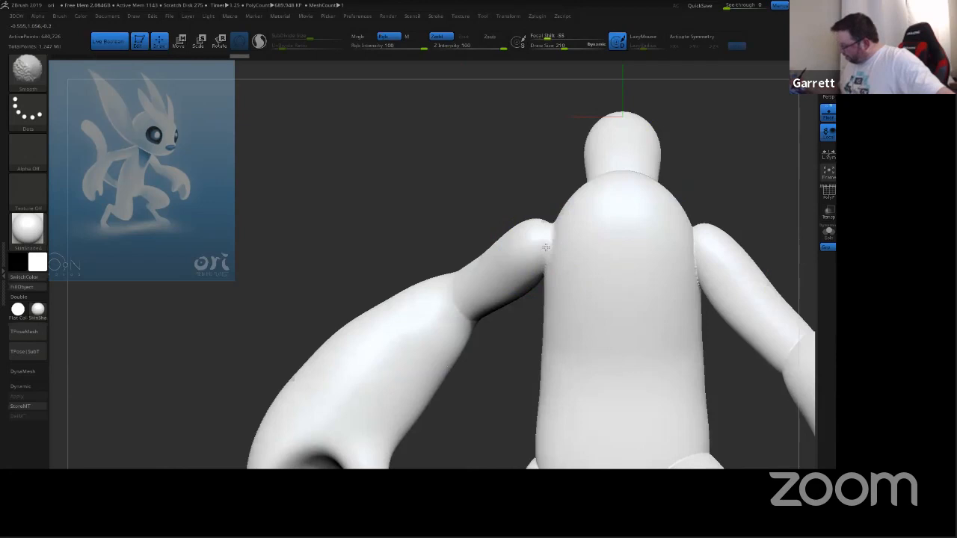
{"action": "mouse_move", "coordinate": [468, 304]}
{"action": "left_mouse_down", "text": "shift"}
{"action": "mouse_move", "coordinate": [479, 296]}
{"action": "mouse_move", "coordinate": [495, 308]}
{"action": "mouse_move", "coordinate": [507, 201]}
{"action": "mouse_move", "coordinate": [450, 243]}
{"action": "mouse_move", "coordinate": [440, 323]}
{"action": "left_mouse_up", "text": "shift"}
{"action": "mouse_move", "coordinate": [457, 367]}
{"action": "left_mouse_down"}
{"action": "mouse_move", "coordinate": [404, 301]}
{"action": "mouse_move", "coordinate": [373, 395]}
{"action": "left_mouse_up"}
{"action": "mouse_move", "coordinate": [521, 325]}
{"action": "left_mouse_down"}
{"action": "mouse_move", "coordinate": [521, 270]}
{"action": "mouse_move", "coordinate": [528, 277]}
{"action": "left_mouse_up"}
{"action": "left_click_drag", "start_coordinate": [534, 321], "coordinate": [643, 210]}
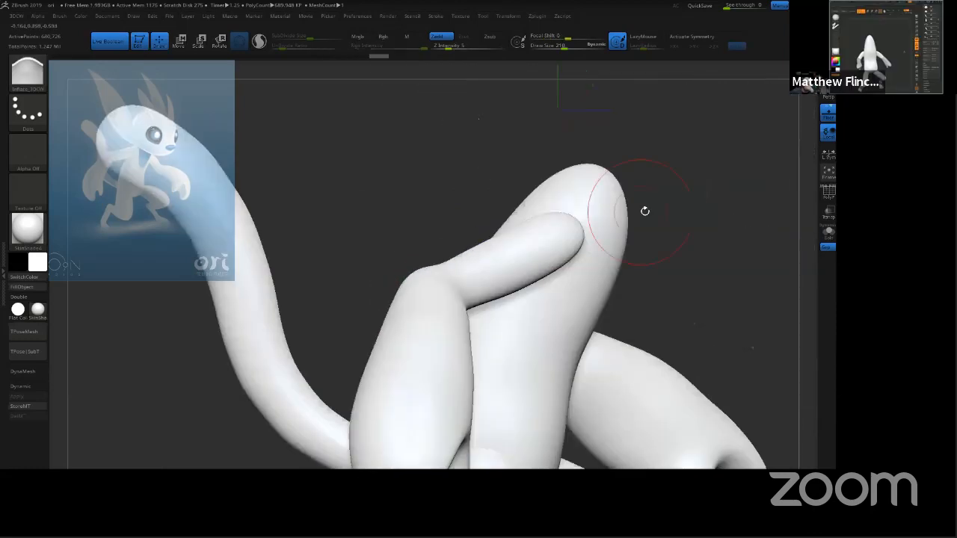
Step: Smooth the seam between the right shoulder and the torso from behind and above
{"action": "left_click_drag", "start_coordinate": [687, 178], "coordinate": [544, 213]}
{"action": "left_click_drag", "start_coordinate": [507, 266], "coordinate": [557, 228], "text": "shift"}
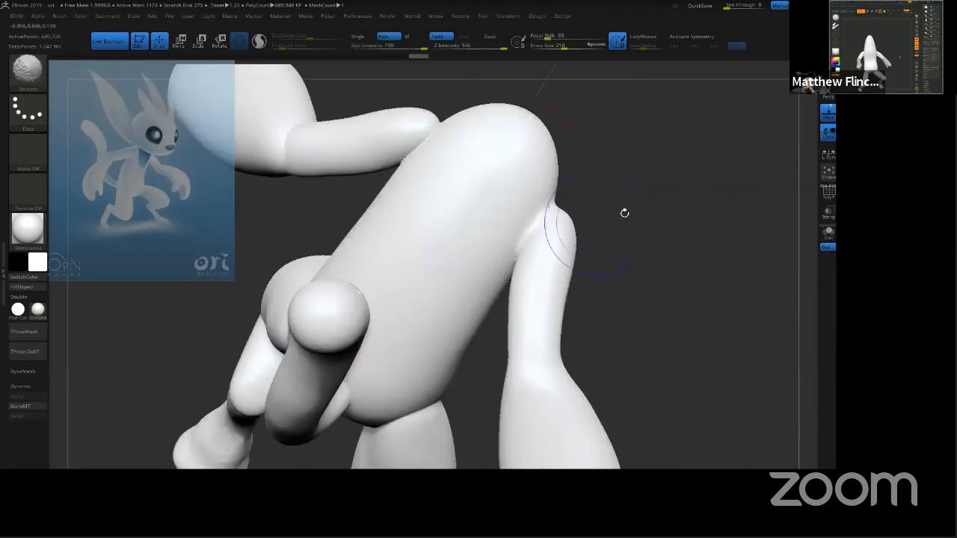
{"action": "mouse_move", "coordinate": [683, 211]}
{"action": "left_mouse_down"}
{"action": "mouse_move", "coordinate": [744, 159]}
{"action": "mouse_move", "coordinate": [647, 120]}
{"action": "left_mouse_up"}
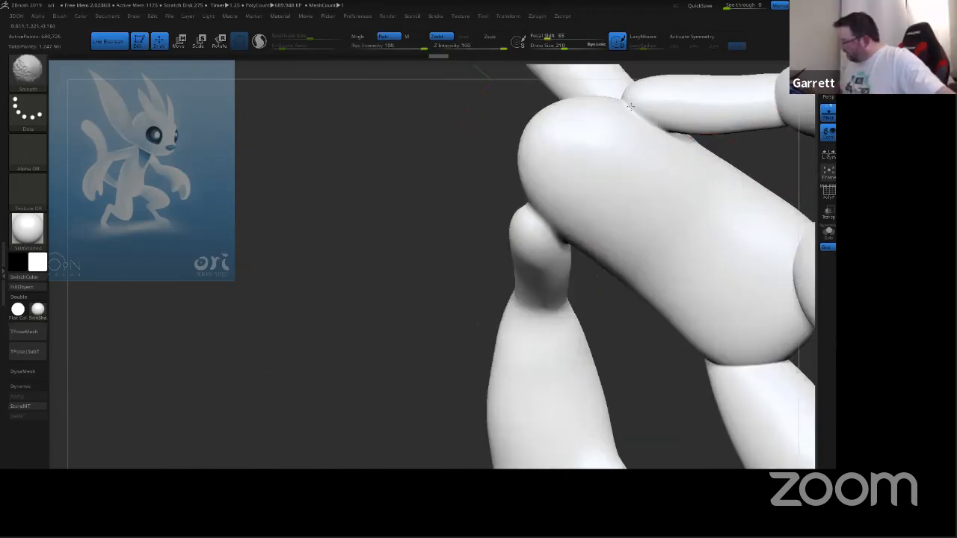
{"action": "left_click_drag", "start_coordinate": [611, 337], "coordinate": [666, 314]}
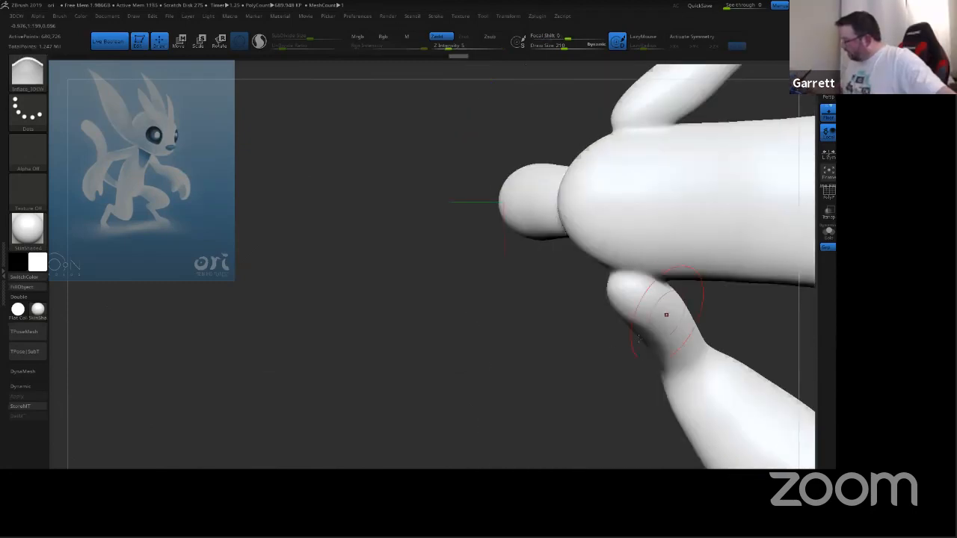
{"action": "left_click_drag", "start_coordinate": [570, 397], "coordinate": [672, 277]}
Step: Smooth the seam around the left elbow, blending the upper arm into the forearm
{"action": "left_click_drag", "start_coordinate": [539, 242], "coordinate": [743, 278]}
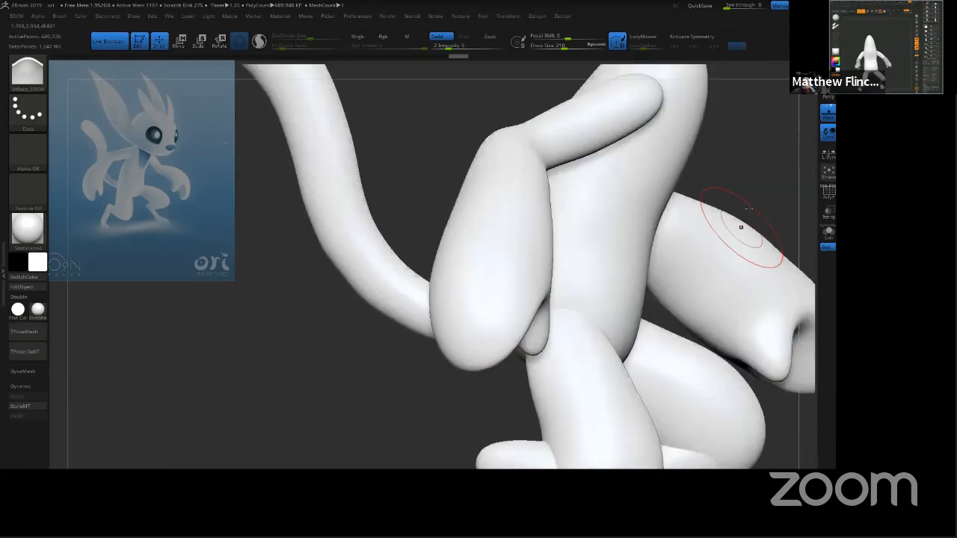
{"action": "left_click_drag", "start_coordinate": [732, 214], "coordinate": [727, 189]}
{"action": "left_click_drag", "start_coordinate": [701, 278], "coordinate": [638, 254]}
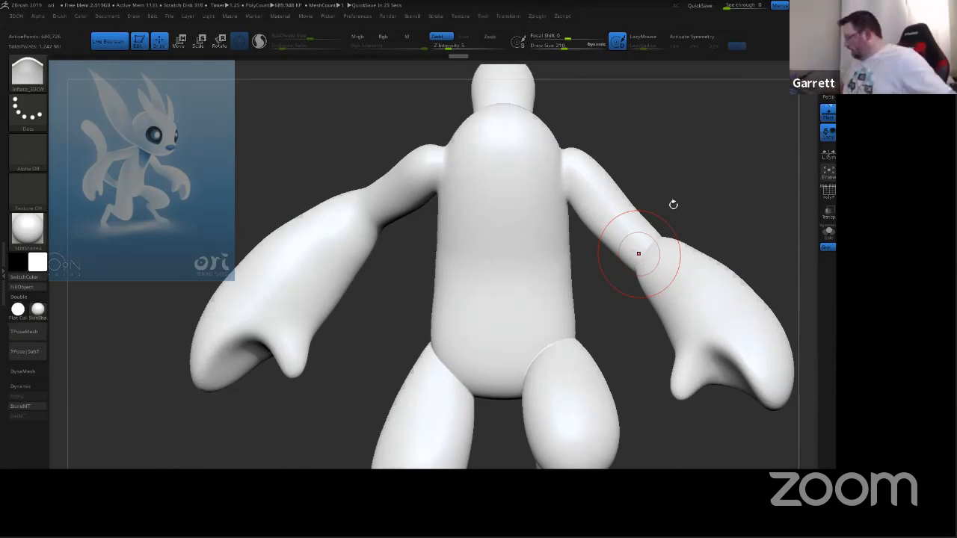
{"action": "left_click_drag", "start_coordinate": [702, 198], "coordinate": [631, 254]}
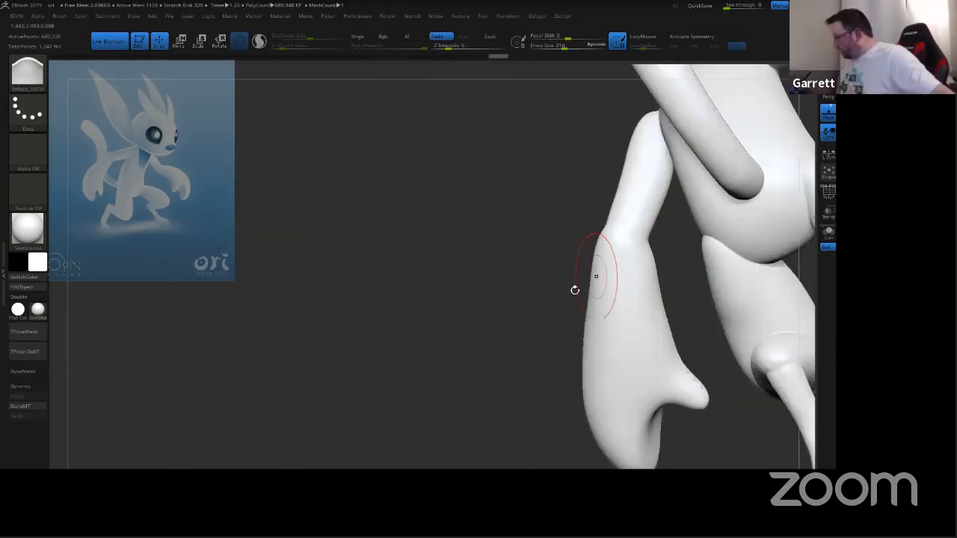
{"action": "left_click_drag", "start_coordinate": [538, 317], "coordinate": [724, 184]}
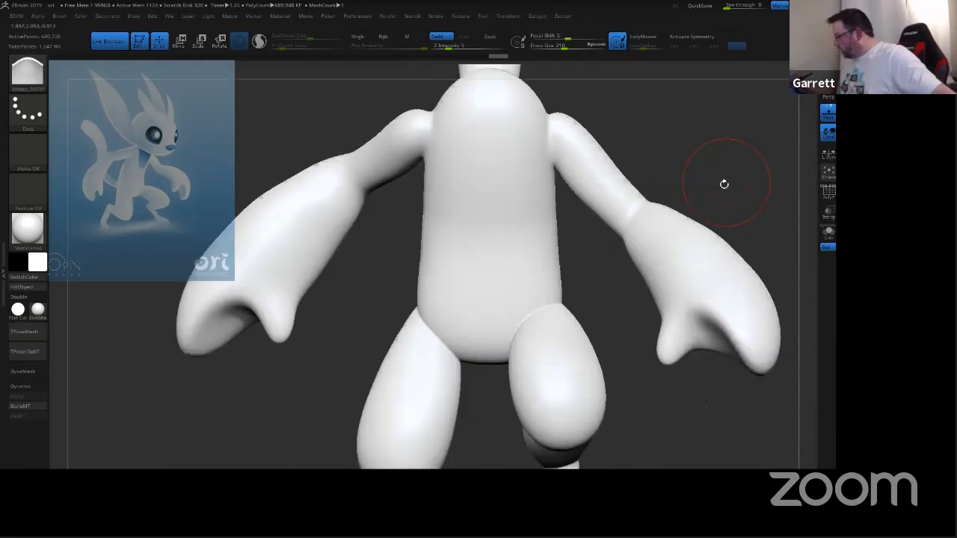
Step: Smooth the hip joints of both legs, blending the thighs into the lower torso from the front, side and back
{"action": "left_click_drag", "start_coordinate": [588, 282], "coordinate": [594, 304]}
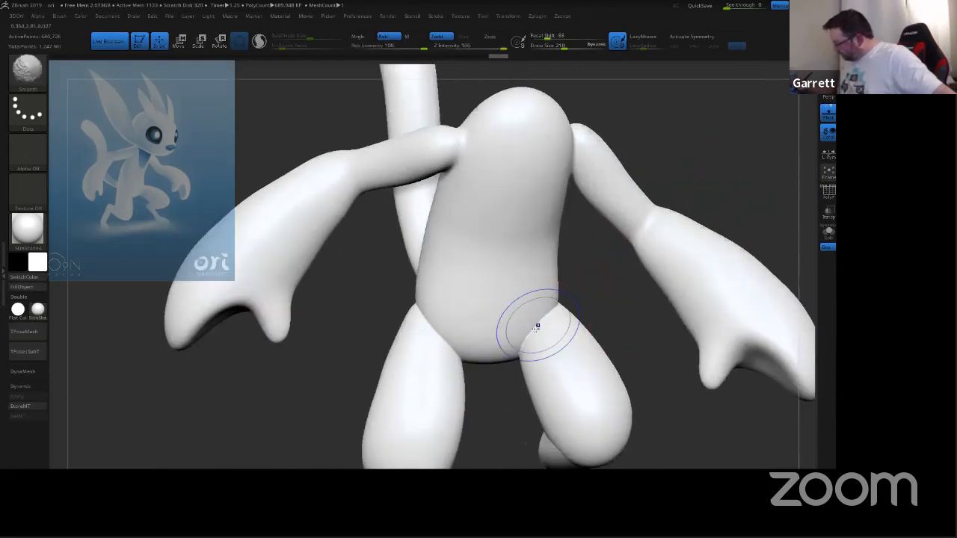
{"action": "left_click_drag", "start_coordinate": [536, 324], "coordinate": [542, 320], "text": "shift"}
{"action": "mouse_move", "coordinate": [461, 331]}
{"action": "left_mouse_down", "text": "shift"}
{"action": "mouse_move", "coordinate": [441, 333]}
{"action": "mouse_move", "coordinate": [453, 350]}
{"action": "mouse_move", "coordinate": [417, 307]}
{"action": "left_mouse_up", "text": "shift"}
{"action": "left_click_drag", "start_coordinate": [602, 286], "coordinate": [736, 288]}
{"action": "left_click_drag", "start_coordinate": [450, 318], "coordinate": [424, 328], "text": "shift"}
{"action": "left_click_drag", "start_coordinate": [345, 346], "coordinate": [316, 304], "text": "shift"}
{"action": "left_click_drag", "start_coordinate": [523, 283], "coordinate": [560, 284]}
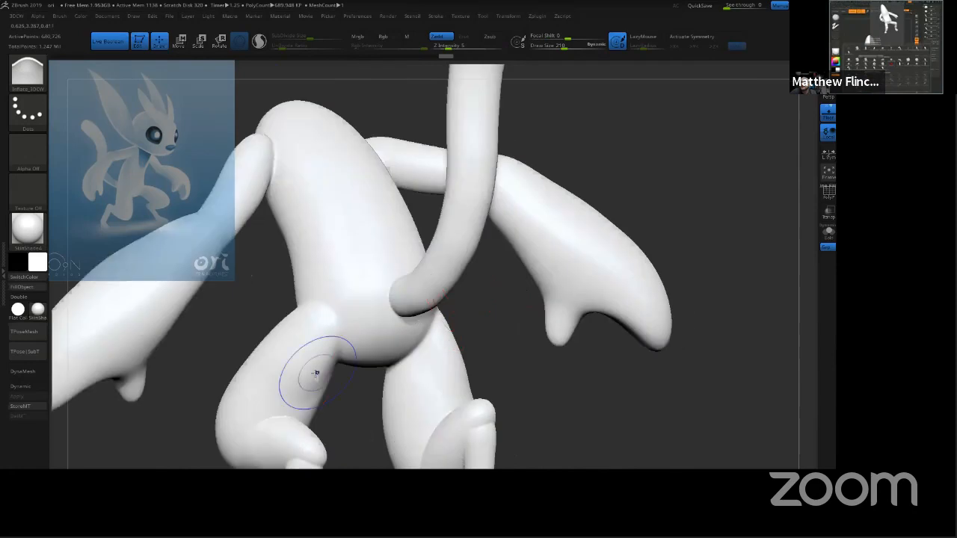
{"action": "left_click_drag", "start_coordinate": [316, 373], "coordinate": [314, 387], "text": "shift"}
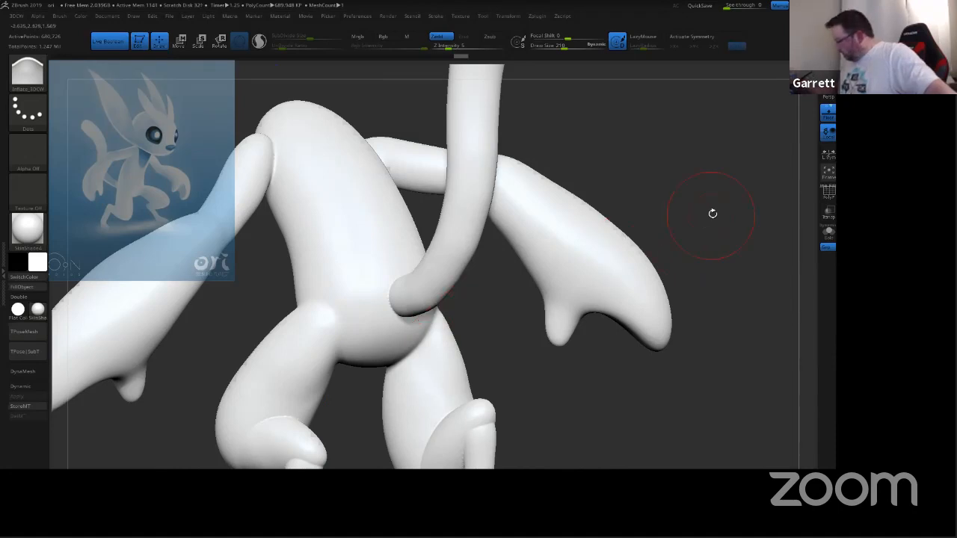
Step: Smooth the base of the tail into the lower back and soften the creases under the hips
{"action": "left_click_drag", "start_coordinate": [711, 211], "coordinate": [648, 242]}
{"action": "key", "text": "shift"}
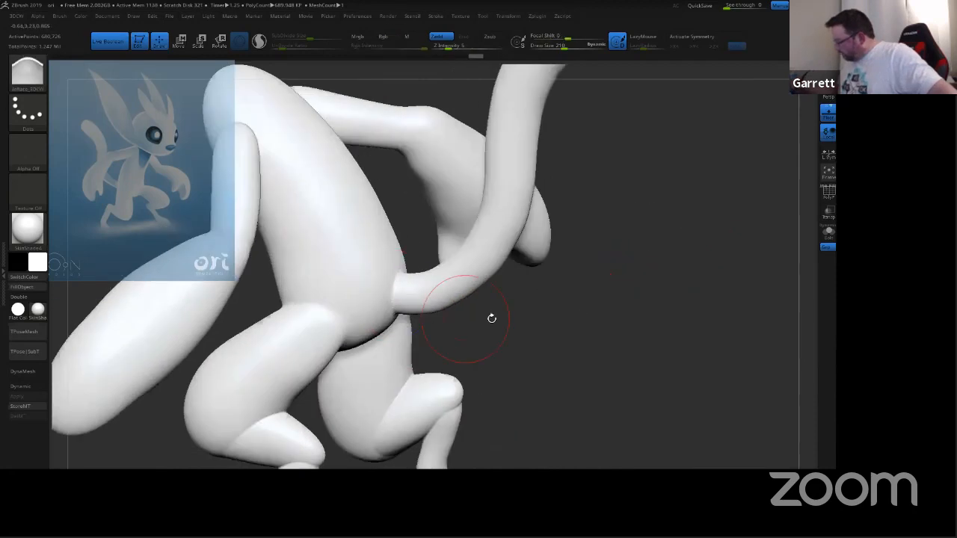
{"action": "mouse_move", "coordinate": [492, 318]}
{"action": "left_mouse_down"}
{"action": "mouse_move", "coordinate": [409, 314]}
{"action": "mouse_move", "coordinate": [417, 322]}
{"action": "left_mouse_up"}
{"action": "key", "text": "shift"}
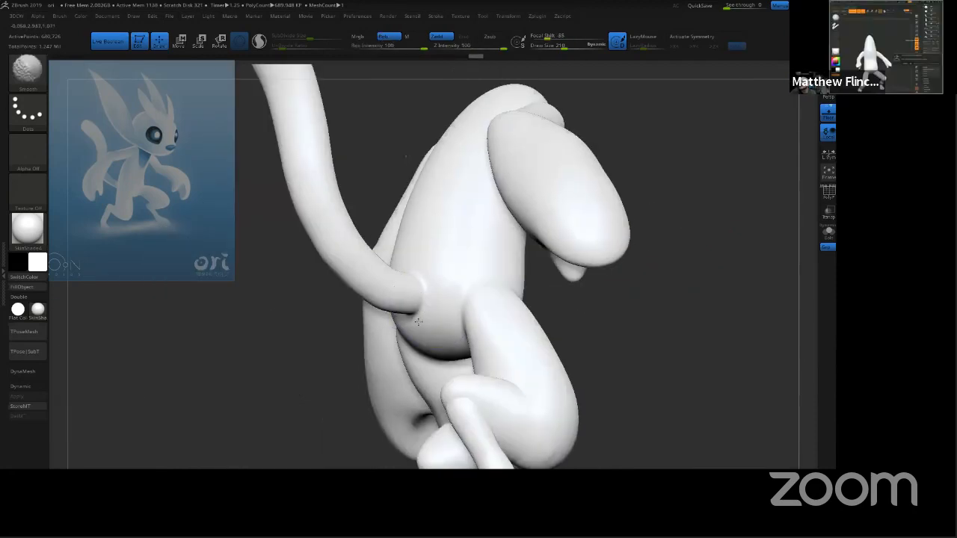
{"action": "left_click_drag", "start_coordinate": [608, 341], "coordinate": [449, 332], "text": "shift"}
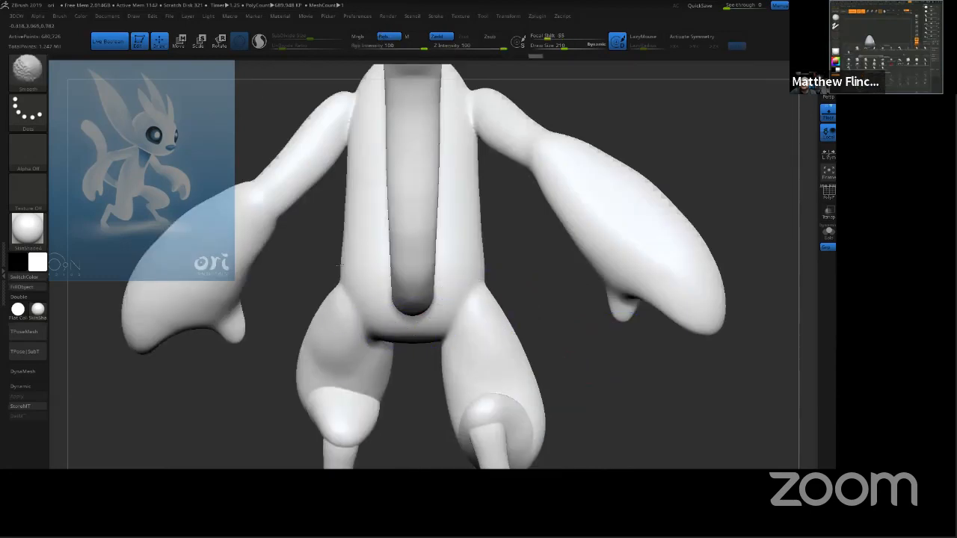
{"action": "left_click_drag", "start_coordinate": [368, 316], "coordinate": [419, 322], "text": "shift"}
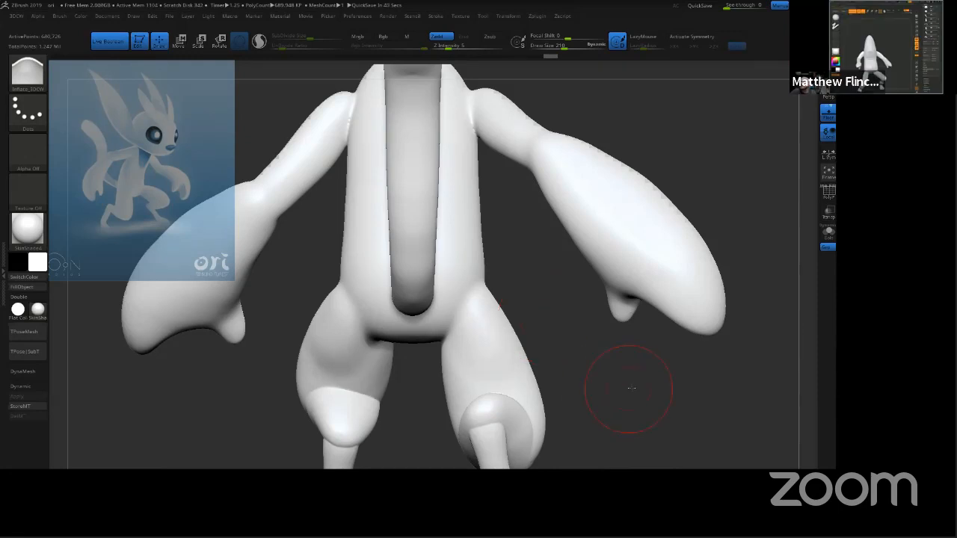
{"action": "left_click_drag", "start_coordinate": [631, 387], "coordinate": [374, 364]}
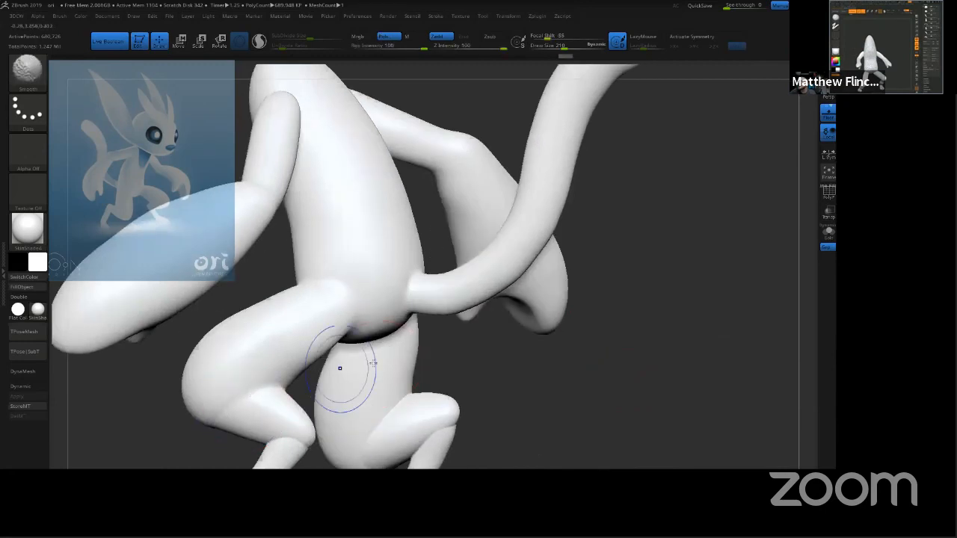
{"action": "mouse_move", "coordinate": [546, 367]}
{"action": "left_mouse_down"}
{"action": "mouse_move", "coordinate": [342, 448]}
{"action": "mouse_move", "coordinate": [357, 416]}
{"action": "mouse_move", "coordinate": [364, 436]}
{"action": "left_mouse_up"}
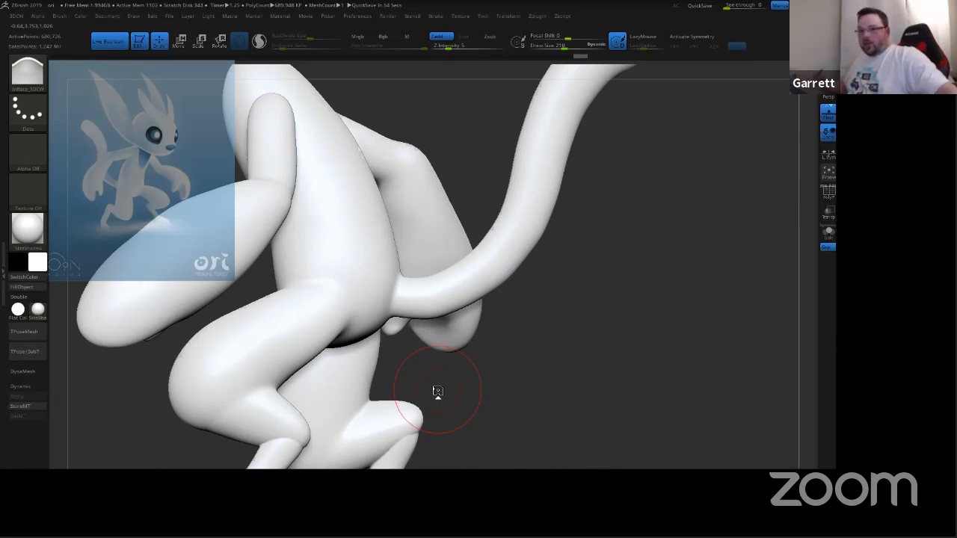
Step: Smooth the bent joints of both legs, blending the thighs into the shins and the shins into the lower legs
{"action": "left_click_drag", "start_coordinate": [435, 384], "coordinate": [508, 279], "text": "alt"}
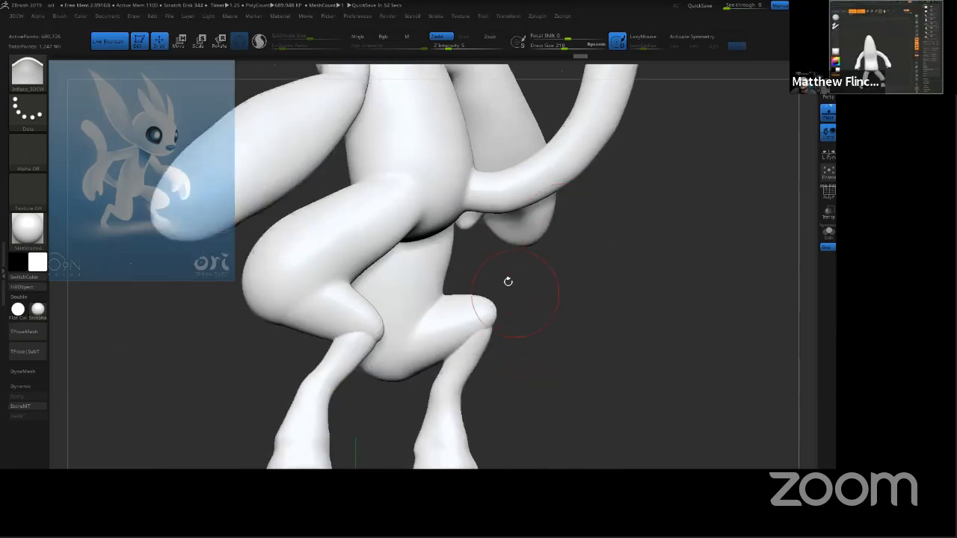
{"action": "mouse_move", "coordinate": [476, 338]}
{"action": "left_mouse_down", "text": "shift"}
{"action": "mouse_move", "coordinate": [462, 343]}
{"action": "mouse_move", "coordinate": [478, 326]}
{"action": "left_mouse_up", "text": "shift"}
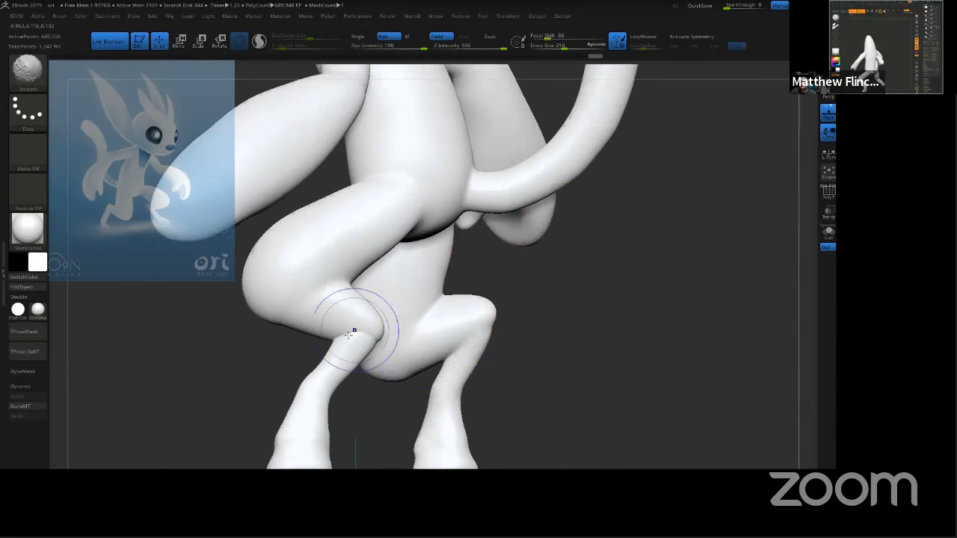
{"action": "left_click_drag", "start_coordinate": [354, 331], "coordinate": [366, 338], "text": "shift"}
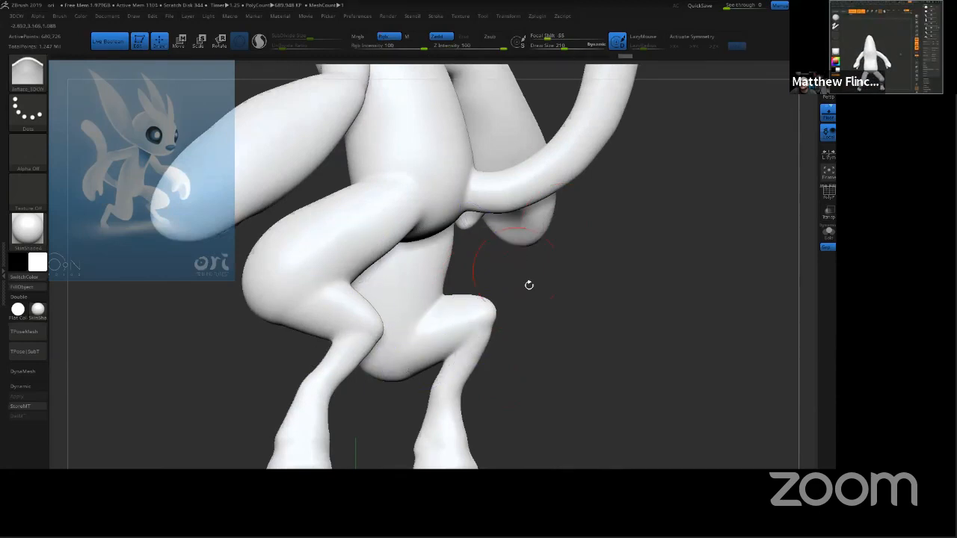
{"action": "mouse_move", "coordinate": [569, 310]}
{"action": "left_mouse_down"}
{"action": "mouse_move", "coordinate": [421, 305]}
{"action": "mouse_move", "coordinate": [424, 294]}
{"action": "left_mouse_up"}
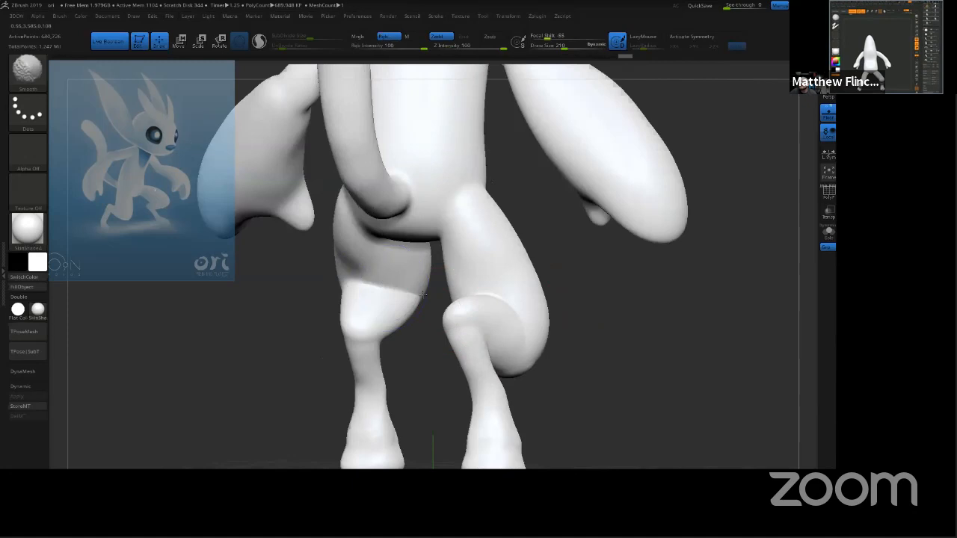
{"action": "left_click_drag", "start_coordinate": [359, 344], "coordinate": [362, 343], "text": "shift"}
{"action": "mouse_move", "coordinate": [485, 337]}
{"action": "left_mouse_down", "text": "shift"}
{"action": "mouse_move", "coordinate": [463, 309]}
{"action": "mouse_move", "coordinate": [512, 360]}
{"action": "mouse_move", "coordinate": [539, 352]}
{"action": "left_mouse_up", "text": "shift"}
{"action": "left_click_drag", "start_coordinate": [569, 353], "coordinate": [673, 356]}
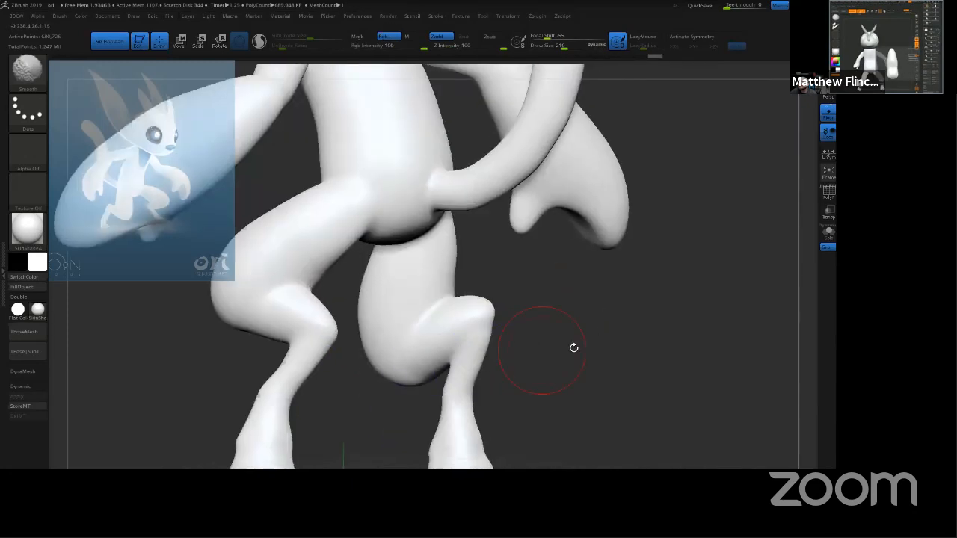
{"action": "left_click_drag", "start_coordinate": [603, 345], "coordinate": [662, 349]}
{"action": "left_click_drag", "start_coordinate": [374, 344], "coordinate": [364, 345], "text": "shift"}
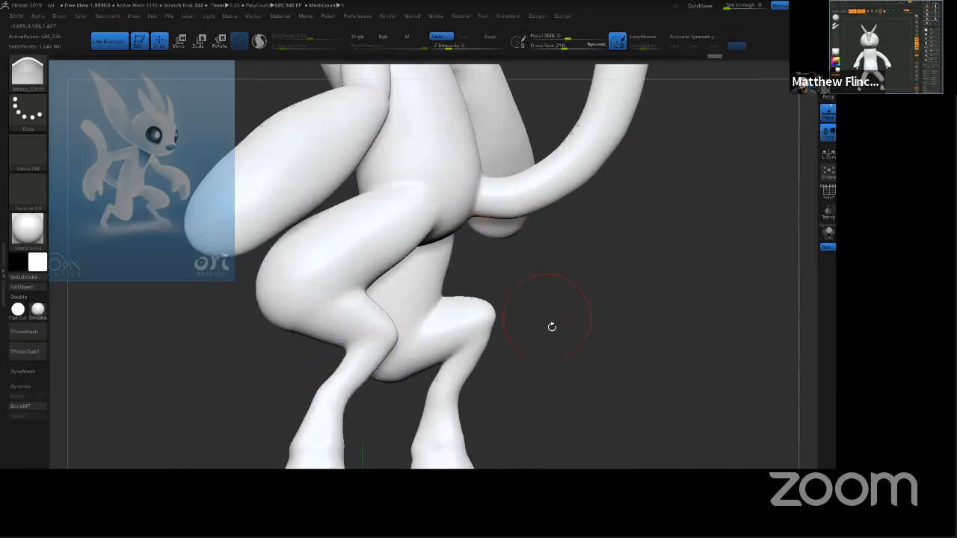
Step: Smooth the remaining seams on the character's left elbow, left shoulder and left leg joint
{"action": "right_click_drag", "start_coordinate": [560, 351], "coordinate": [562, 315], "text": "ctrl"}
{"action": "right_click_drag", "start_coordinate": [544, 224], "coordinate": [624, 342], "text": "alt"}
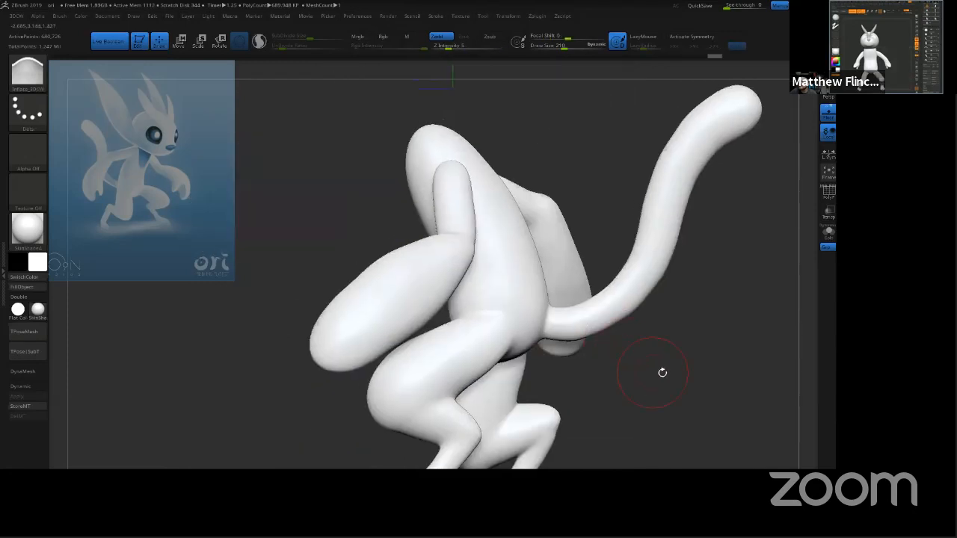
{"action": "mouse_move", "coordinate": [662, 371]}
{"action": "right_mouse_down"}
{"action": "mouse_move", "coordinate": [713, 391]}
{"action": "mouse_move", "coordinate": [719, 370]}
{"action": "right_mouse_up"}
{"action": "left_click_drag", "start_coordinate": [571, 242], "coordinate": [576, 239], "text": "shift"}
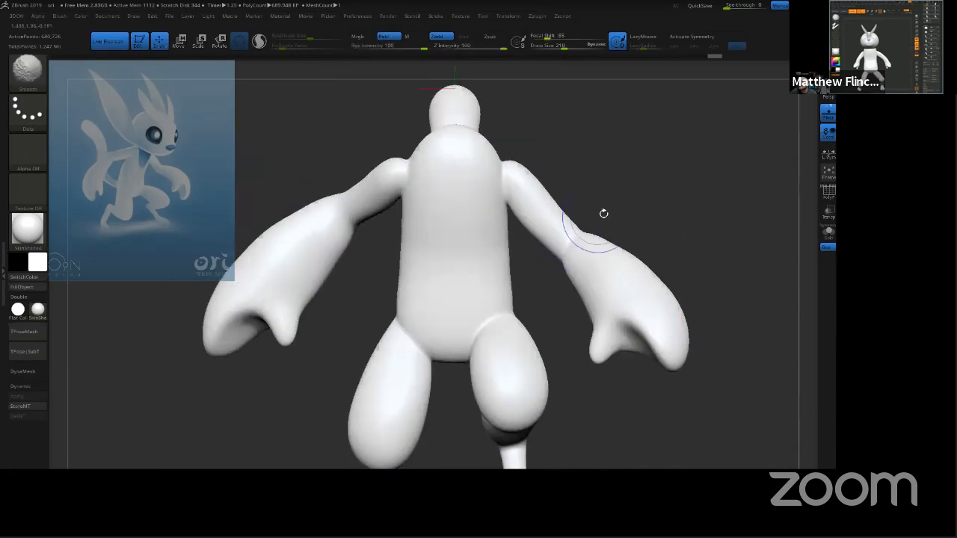
{"action": "right_click_drag", "start_coordinate": [660, 194], "coordinate": [614, 227]}
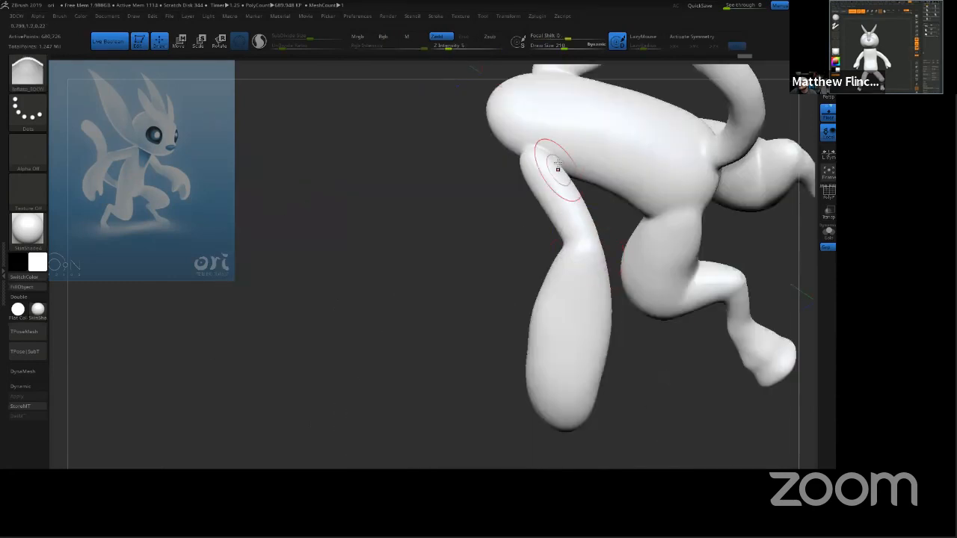
{"action": "left_click_drag", "start_coordinate": [555, 169], "coordinate": [548, 153], "text": "shift"}
{"action": "mouse_move", "coordinate": [492, 247]}
{"action": "right_mouse_down"}
{"action": "mouse_move", "coordinate": [649, 167]}
{"action": "mouse_move", "coordinate": [705, 168]}
{"action": "mouse_move", "coordinate": [697, 195]}
{"action": "right_mouse_up"}
{"action": "left_click_drag", "start_coordinate": [639, 344], "coordinate": [648, 332], "text": "shift"}
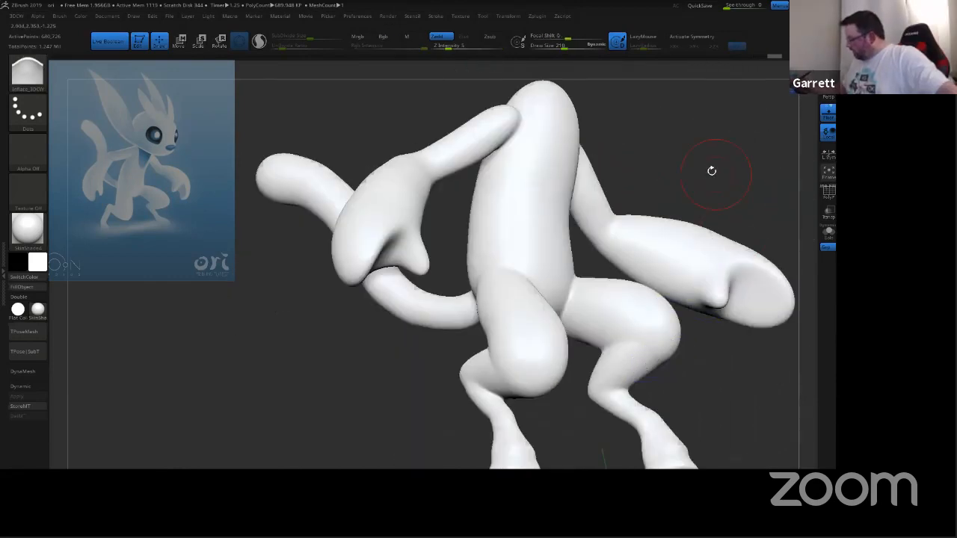
Step: Inflate the upper torso around both shoulders with the Inflate brush, widening the chest toward the arms
{"action": "left_click_drag", "start_coordinate": [715, 165], "coordinate": [751, 127], "text": "ctrl"}
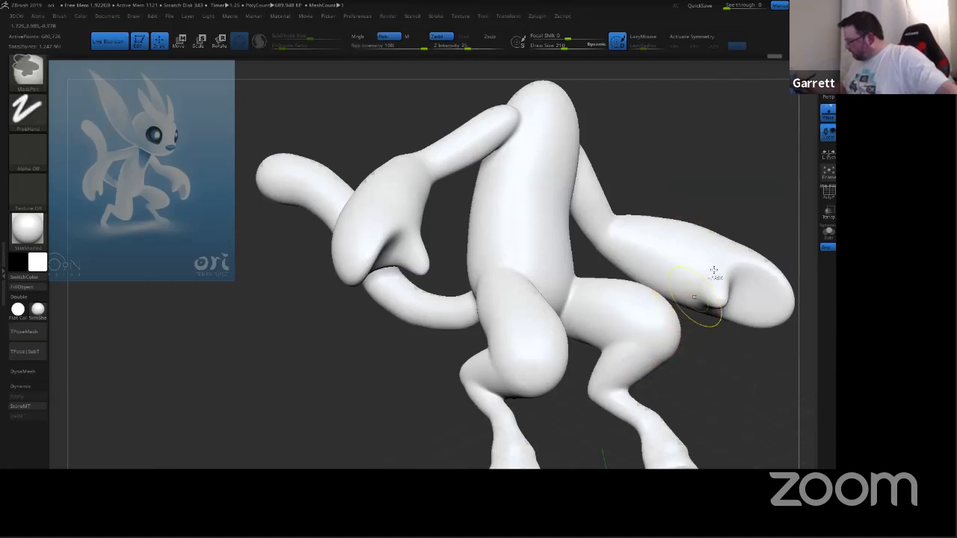
{"action": "mouse_move", "coordinate": [752, 157]}
{"action": "right_mouse_down"}
{"action": "mouse_move", "coordinate": [694, 203]}
{"action": "mouse_move", "coordinate": [692, 220]}
{"action": "right_mouse_up"}
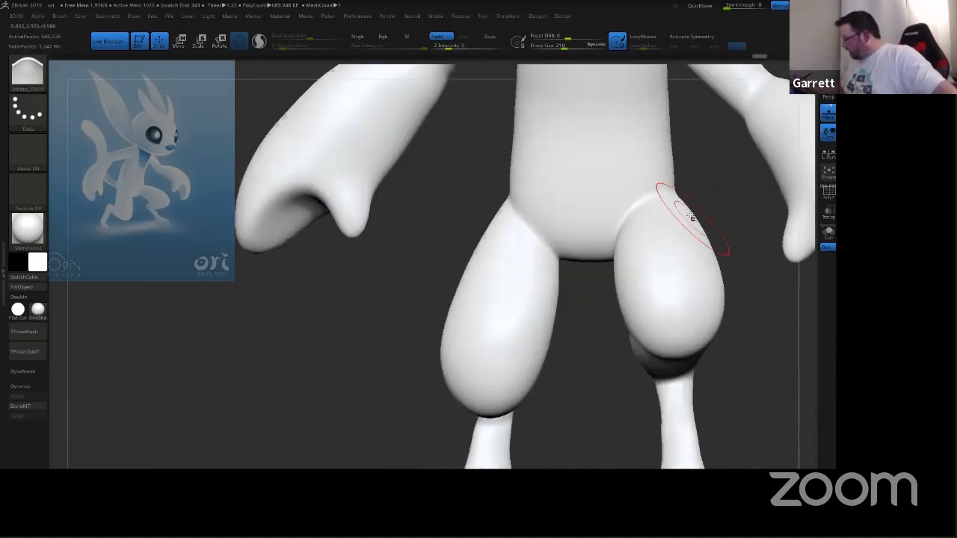
{"action": "right_click_drag", "start_coordinate": [652, 294], "coordinate": [548, 535], "text": "alt"}
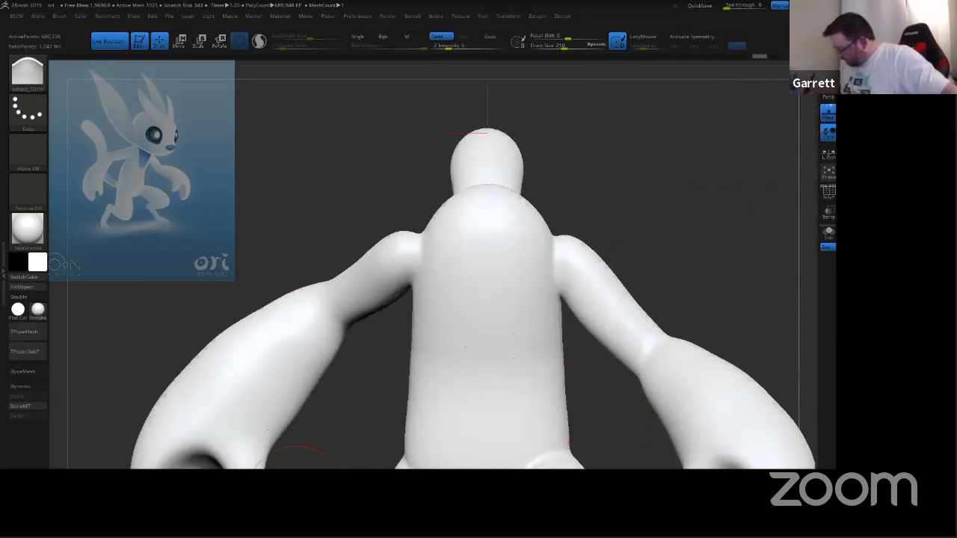
{"action": "key", "text": "b"}
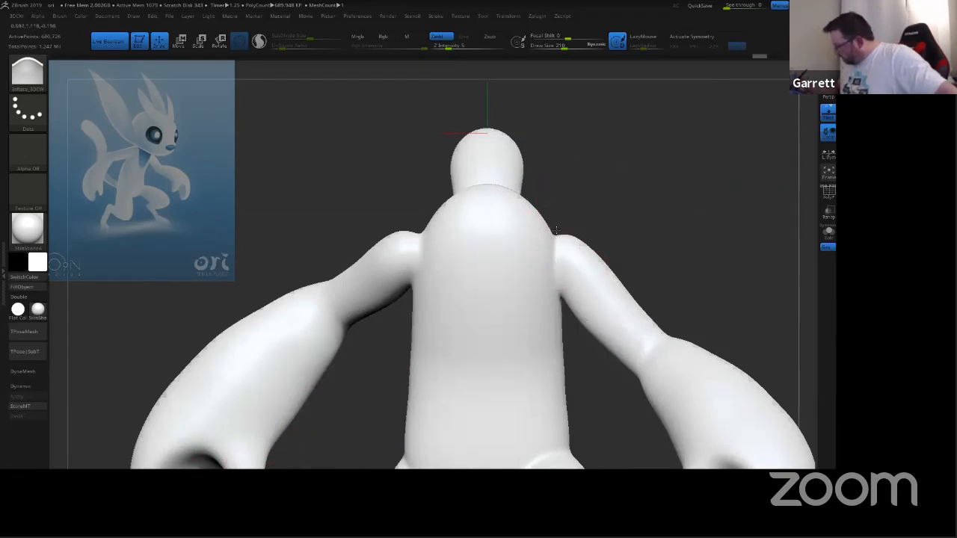
{"action": "left_click_drag", "start_coordinate": [427, 256], "coordinate": [420, 236]}
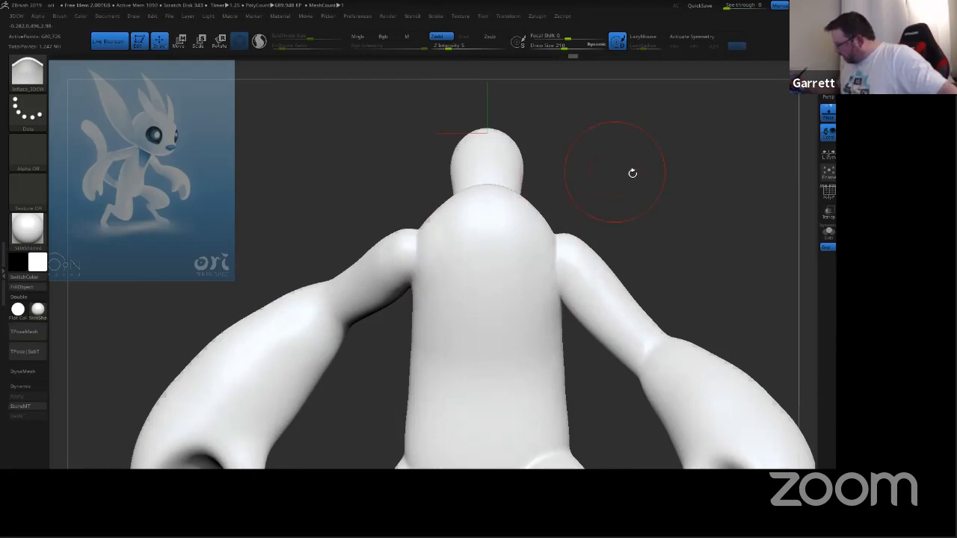
{"action": "left_click_drag", "start_coordinate": [632, 173], "coordinate": [432, 269]}
{"action": "left_click_drag", "start_coordinate": [550, 173], "coordinate": [449, 288]}
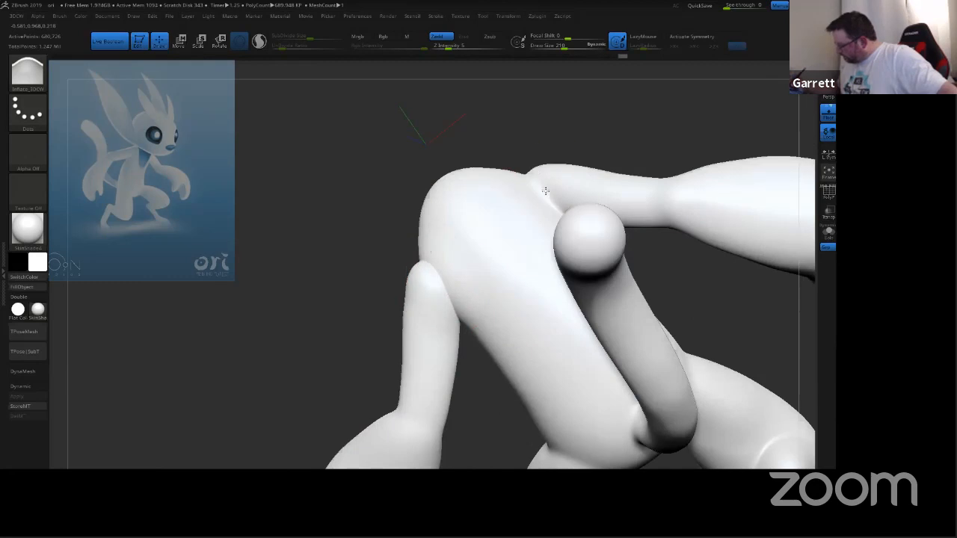
{"action": "left_click_drag", "start_coordinate": [588, 134], "coordinate": [565, 181]}
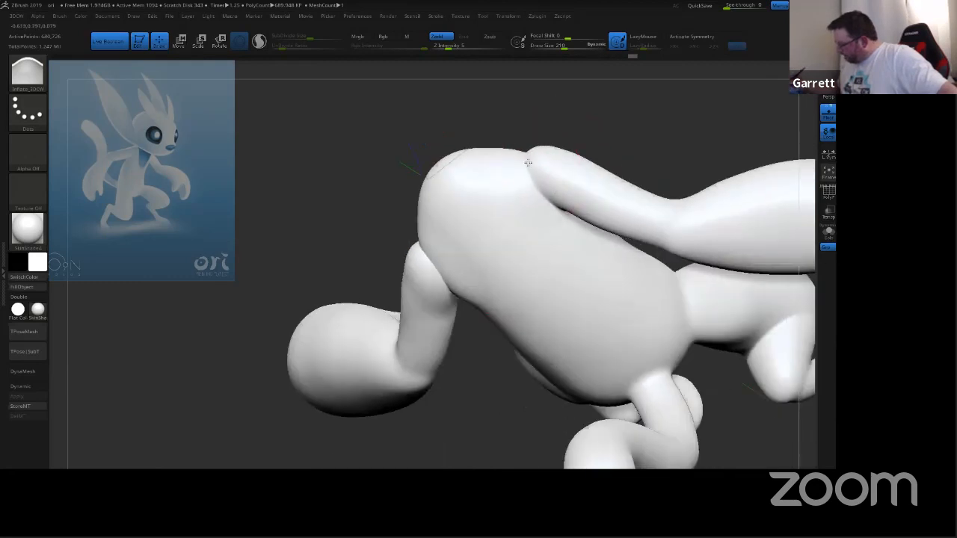
{"action": "mouse_move", "coordinate": [611, 141]}
{"action": "left_mouse_down"}
{"action": "mouse_move", "coordinate": [639, 145]}
{"action": "mouse_move", "coordinate": [635, 113]}
{"action": "left_mouse_up"}
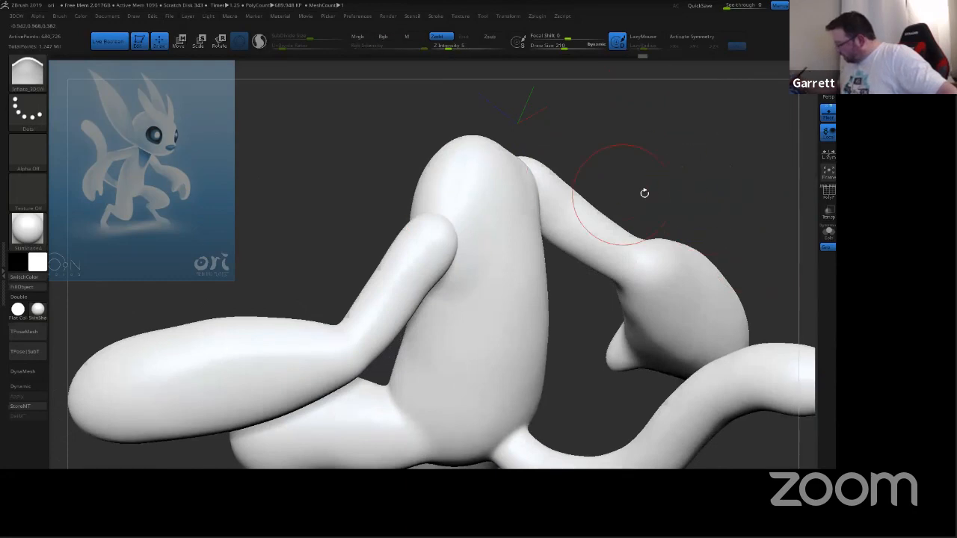
{"action": "mouse_move", "coordinate": [683, 188]}
{"action": "left_mouse_down"}
{"action": "mouse_move", "coordinate": [618, 159]}
{"action": "mouse_move", "coordinate": [690, 177]}
{"action": "left_mouse_up"}
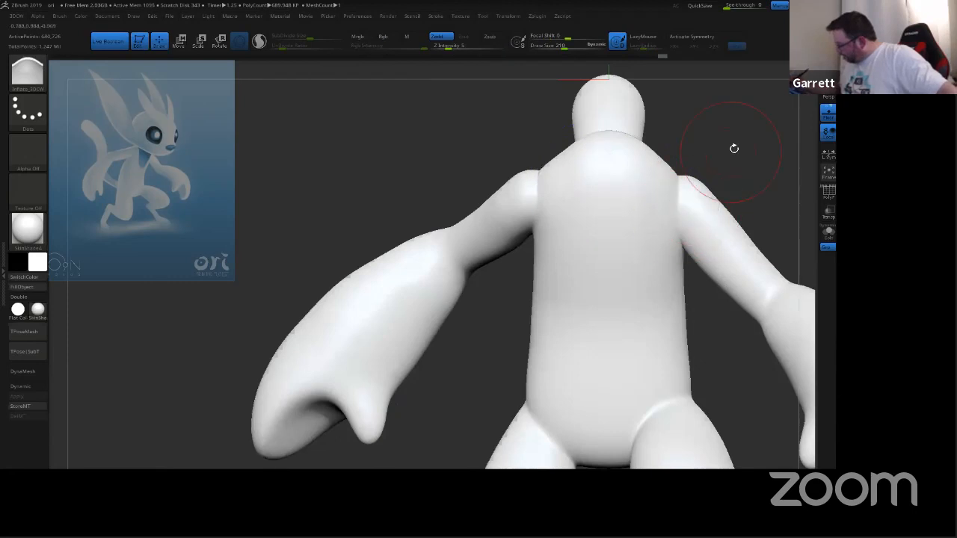
Step: Remesh the body with DynaMesh and smooth the seams where both arms meet the shoulders, using a smaller brush
{"action": "mouse_move", "coordinate": [733, 147]}
{"action": "left_mouse_down"}
{"action": "mouse_move", "coordinate": [513, 182]}
{"action": "mouse_move", "coordinate": [669, 142]}
{"action": "mouse_move", "coordinate": [524, 160]}
{"action": "mouse_move", "coordinate": [527, 181]}
{"action": "left_mouse_up"}
{"action": "left_click_drag", "start_coordinate": [609, 174], "coordinate": [600, 170]}
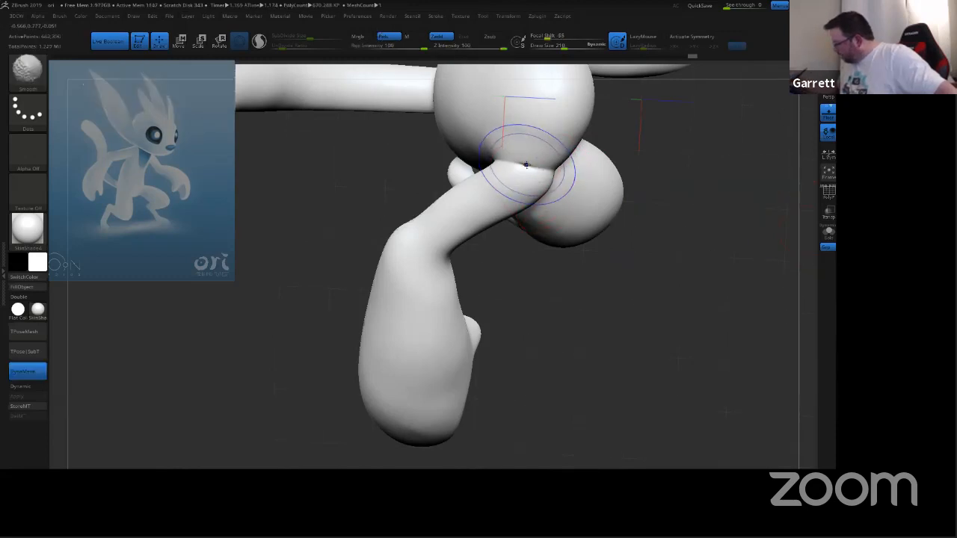
{"action": "key", "text": "s"}
{"action": "left_click_drag", "start_coordinate": [526, 165], "coordinate": [531, 160], "text": "shift"}
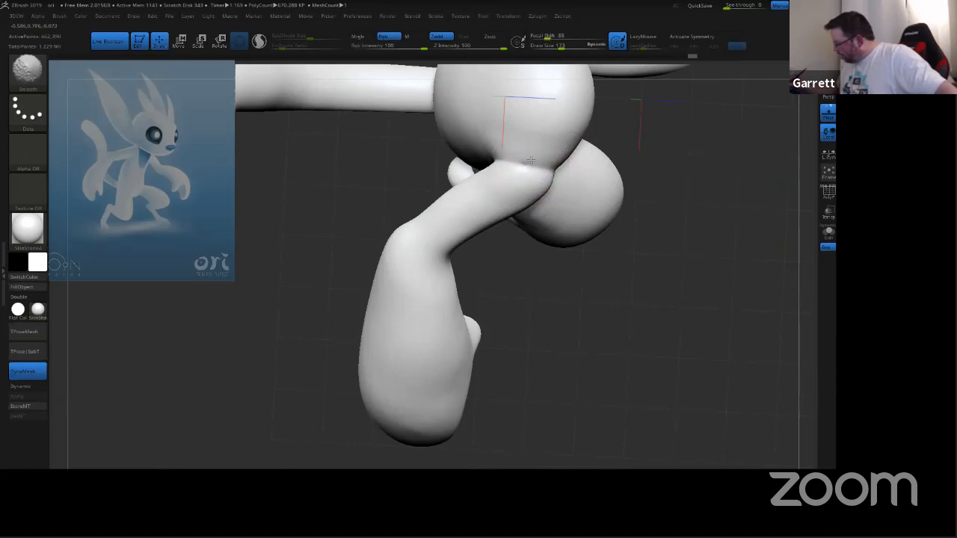
{"action": "mouse_move", "coordinate": [607, 348]}
{"action": "left_mouse_down"}
{"action": "mouse_move", "coordinate": [695, 187]}
{"action": "mouse_move", "coordinate": [655, 202]}
{"action": "mouse_move", "coordinate": [672, 197]}
{"action": "left_mouse_up"}
{"action": "left_click_drag", "start_coordinate": [675, 187], "coordinate": [669, 167], "text": "shift"}
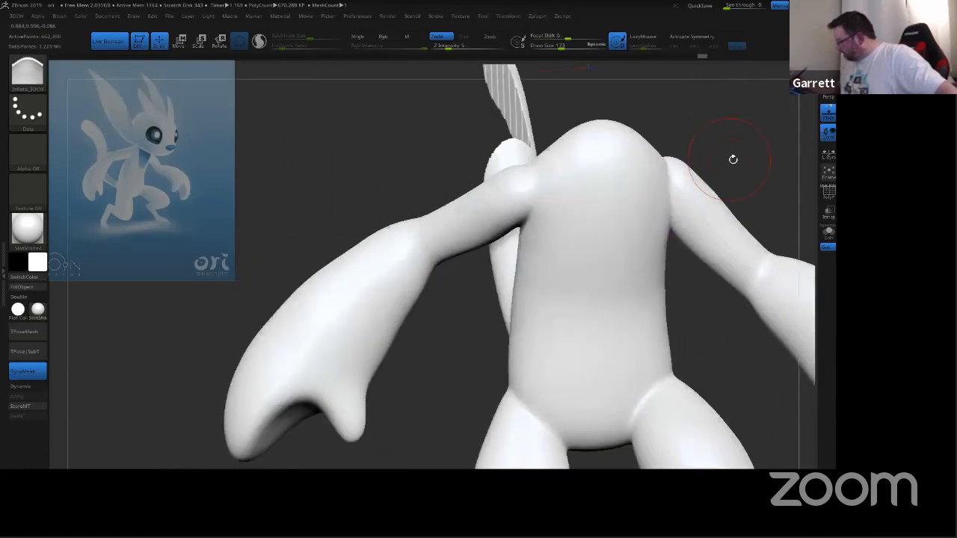
{"action": "mouse_move", "coordinate": [733, 159]}
{"action": "left_mouse_down"}
{"action": "mouse_move", "coordinate": [678, 160]}
{"action": "mouse_move", "coordinate": [689, 166]}
{"action": "left_mouse_up"}
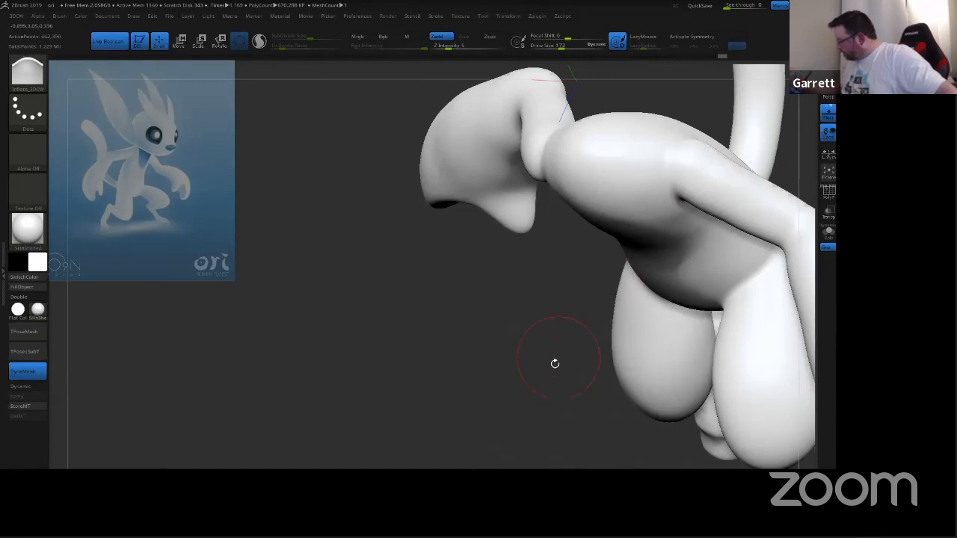
{"action": "left_click_drag", "start_coordinate": [555, 363], "coordinate": [662, 267]}
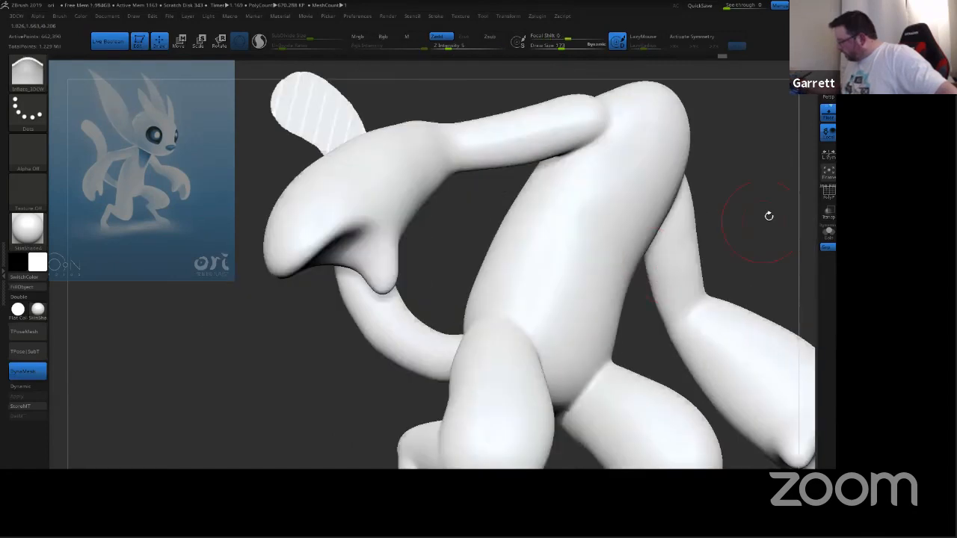
{"action": "left_click_drag", "start_coordinate": [770, 216], "coordinate": [739, 239]}
Step: Smooth the undersides of the bent knees, the backs of the legs and the hip creases below the tail
{"action": "left_click_drag", "start_coordinate": [718, 312], "coordinate": [605, 170], "text": "alt"}
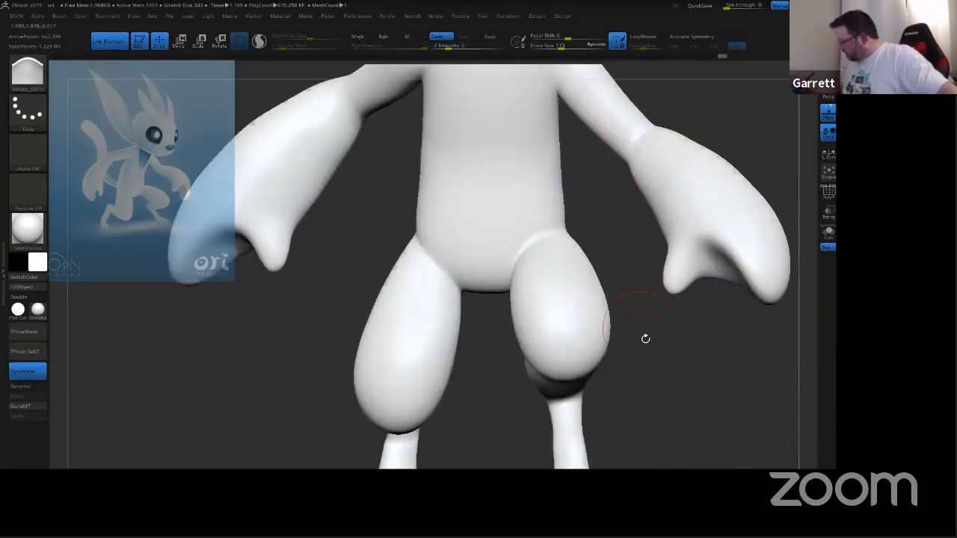
{"action": "left_click_drag", "start_coordinate": [668, 359], "coordinate": [641, 369]}
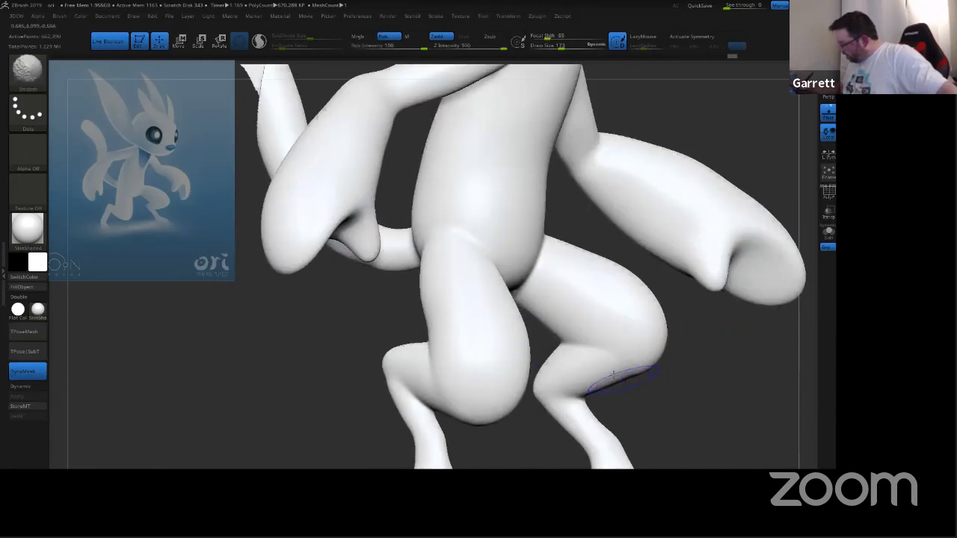
{"action": "left_click_drag", "start_coordinate": [708, 391], "coordinate": [561, 376]}
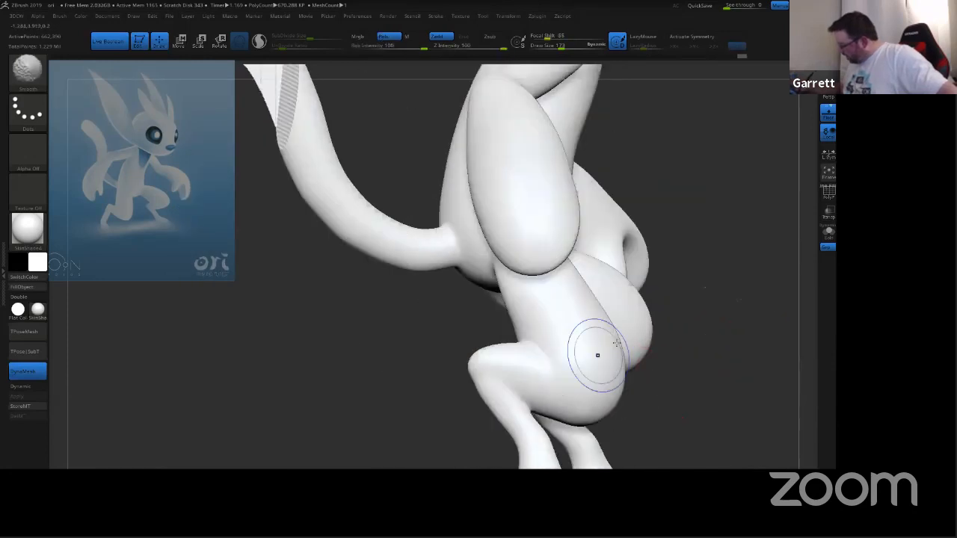
{"action": "left_click_drag", "start_coordinate": [705, 365], "coordinate": [590, 366]}
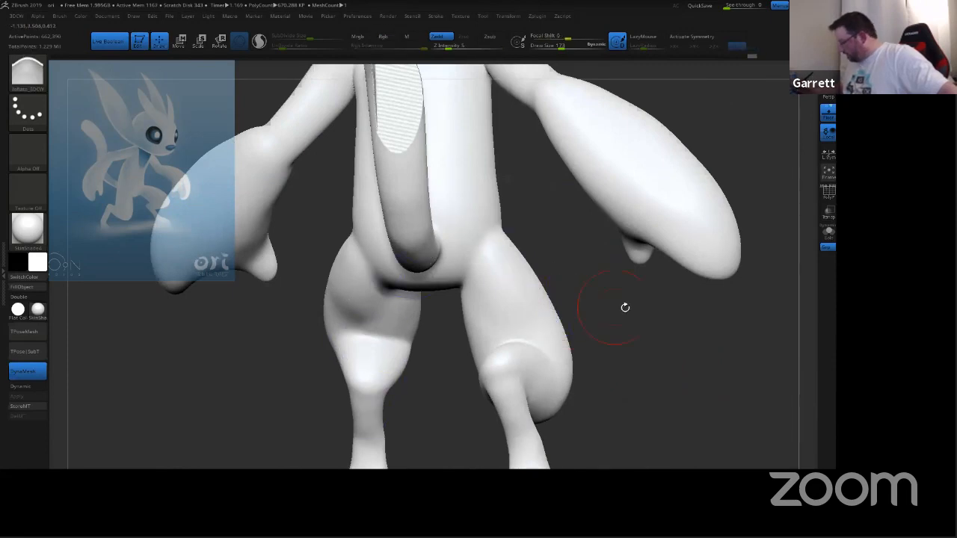
{"action": "left_click_drag", "start_coordinate": [644, 327], "coordinate": [592, 291]}
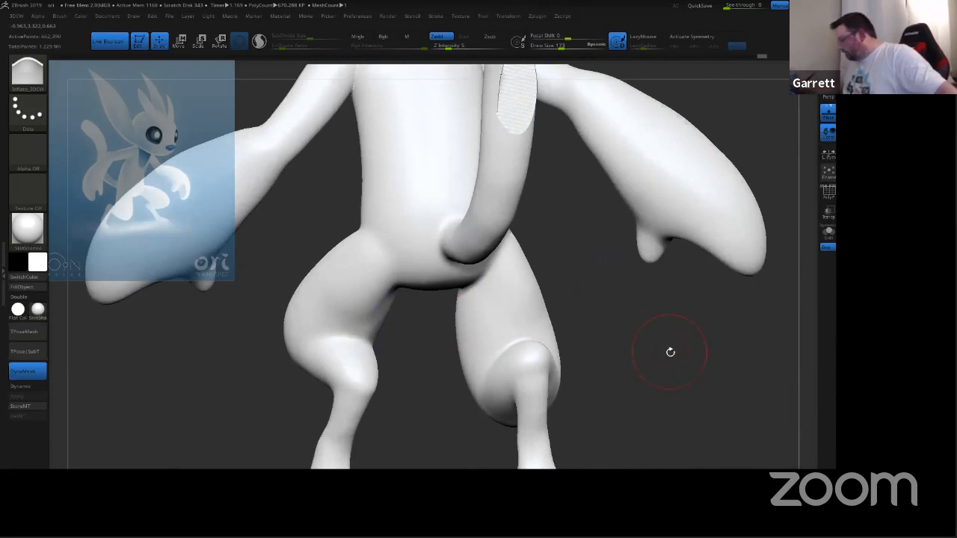
{"action": "mouse_move", "coordinate": [668, 359]}
{"action": "left_mouse_down"}
{"action": "mouse_move", "coordinate": [647, 371]}
{"action": "mouse_move", "coordinate": [589, 297]}
{"action": "left_mouse_up"}
{"action": "key", "text": "shift"}
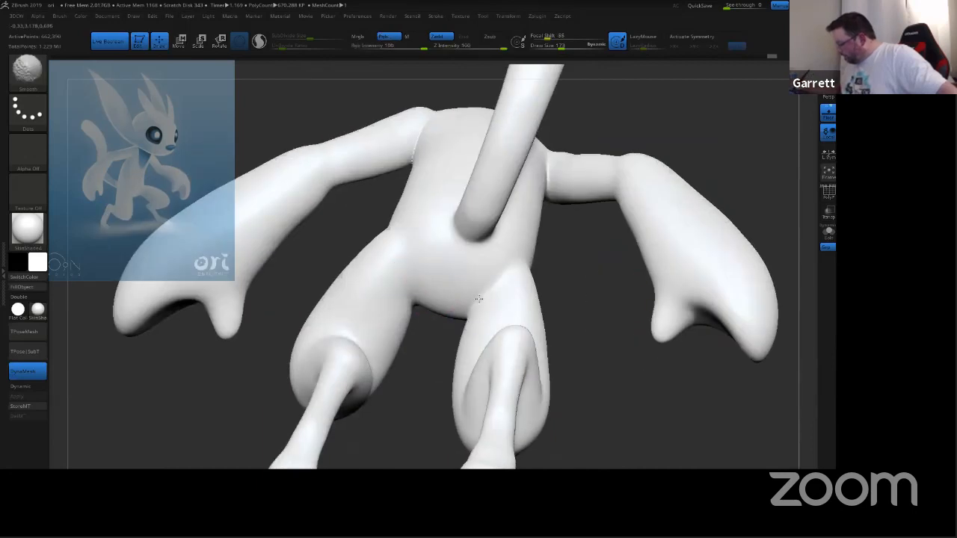
Step: Smooth the crease between the thigh and shin on the character's left leg
{"action": "left_click_drag", "start_coordinate": [584, 266], "coordinate": [596, 337]}
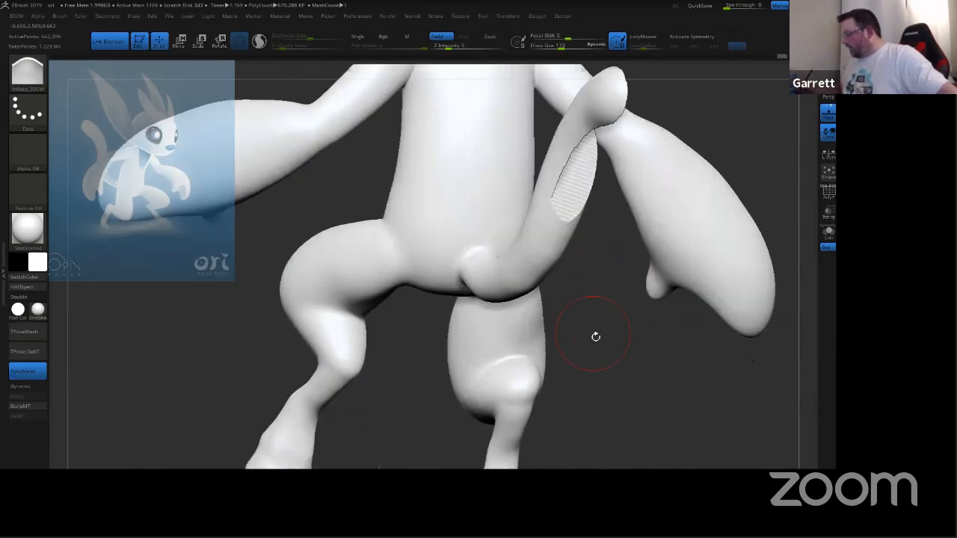
{"action": "left_click_drag", "start_coordinate": [608, 417], "coordinate": [696, 350]}
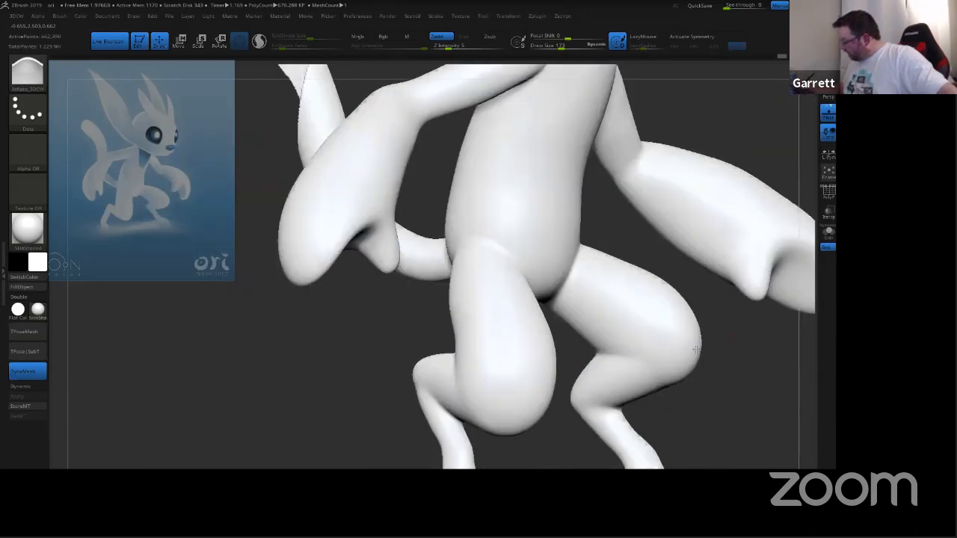
{"action": "key", "text": "shift"}
{"action": "mouse_move", "coordinate": [620, 351]}
{"action": "left_mouse_down", "text": "shift"}
{"action": "mouse_move", "coordinate": [617, 365]}
{"action": "mouse_move", "coordinate": [660, 385]}
{"action": "left_mouse_up", "text": "shift"}
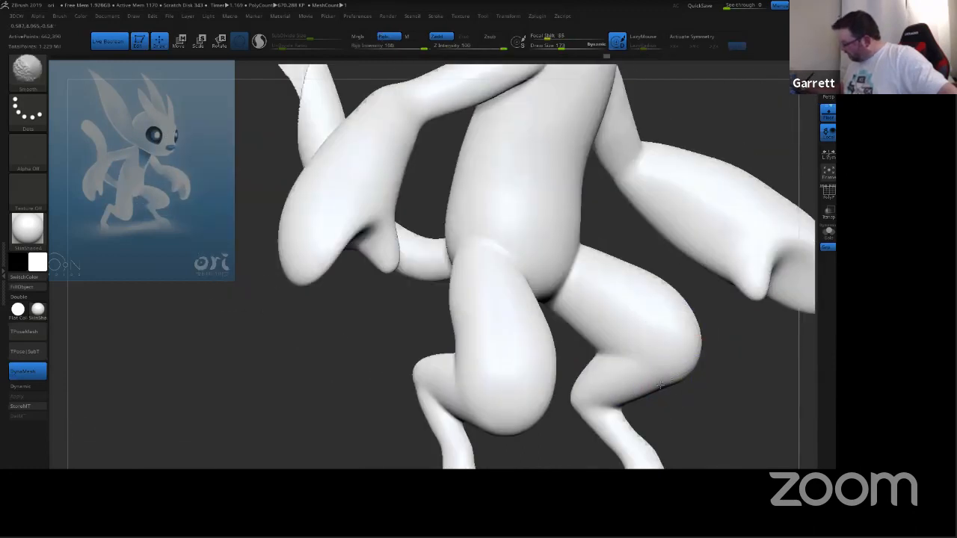
{"action": "right_click_drag", "start_coordinate": [713, 384], "coordinate": [713, 317], "text": "ctrl"}
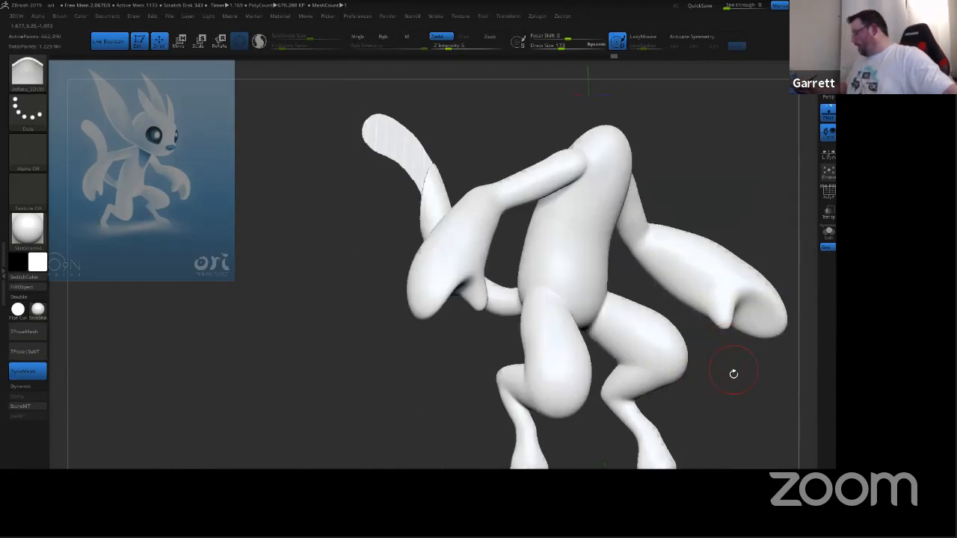
{"action": "mouse_move", "coordinate": [738, 375]}
{"action": "right_mouse_down", "text": "alt"}
{"action": "mouse_move", "coordinate": [687, 370]}
{"action": "mouse_move", "coordinate": [731, 376]}
{"action": "right_mouse_up", "text": "alt"}
Step: Undo the smoothing and the remesh that cut into the tail, and DynaMesh the body again with the whole tail intact
{"action": "key", "text": "ctrl"}
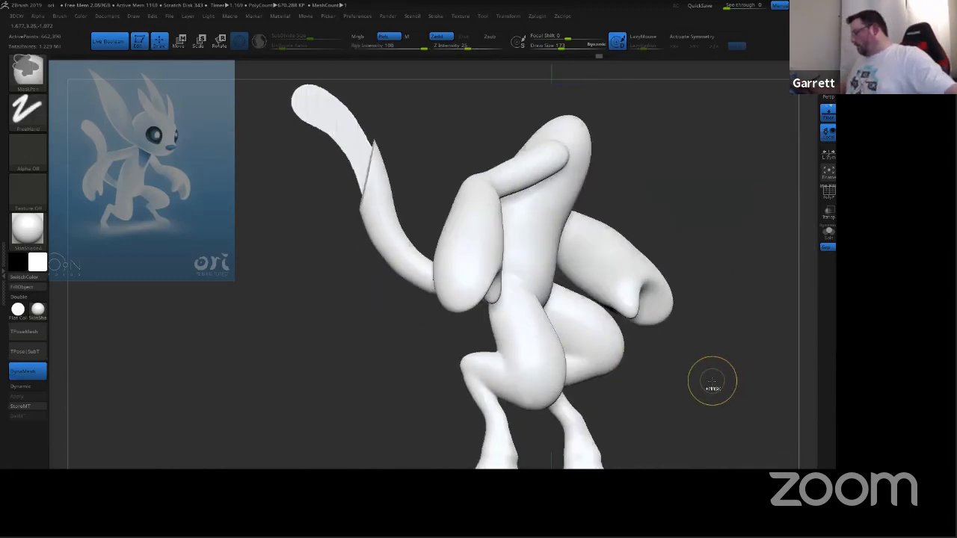
{"action": "key", "text": "ctrl+z"}
{"action": "key", "text": "ctrl+z"}
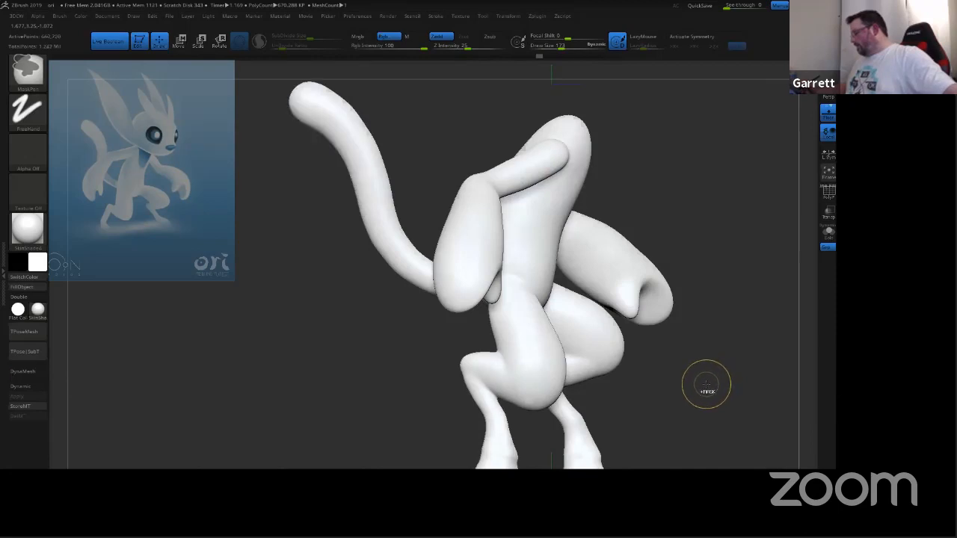
{"action": "key", "text": "ctrl+shift"}
{"action": "key", "text": "ctrl+shift+z"}
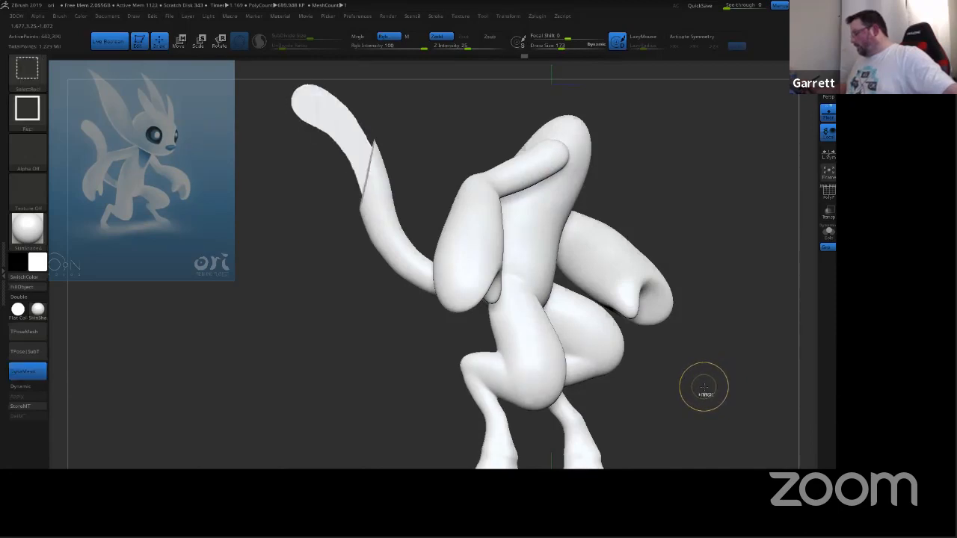
{"action": "key", "text": "ctrl+z"}
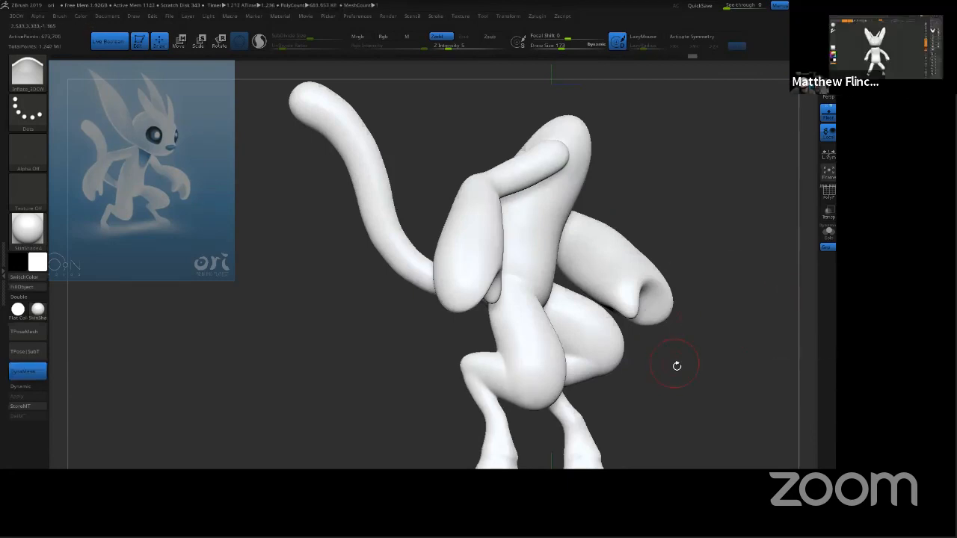
Step: Smooth the seams around both shoulders, blending the upper arms into the chest and upper back
{"action": "mouse_move", "coordinate": [686, 366]}
{"action": "left_mouse_down", "text": "shift"}
{"action": "mouse_move", "coordinate": [621, 158]}
{"action": "mouse_move", "coordinate": [634, 141]}
{"action": "mouse_move", "coordinate": [523, 160]}
{"action": "left_mouse_up", "text": "shift"}
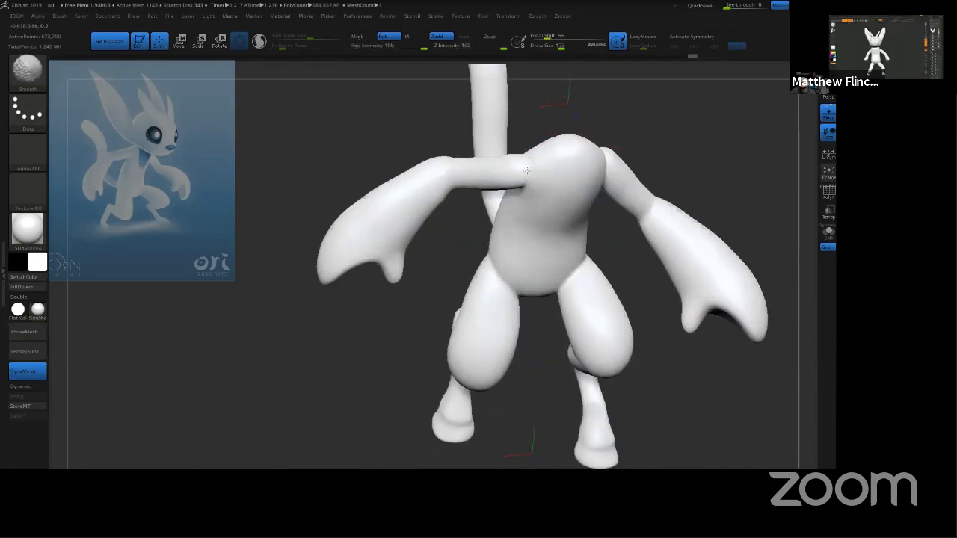
{"action": "left_click_drag", "start_coordinate": [669, 132], "coordinate": [618, 189]}
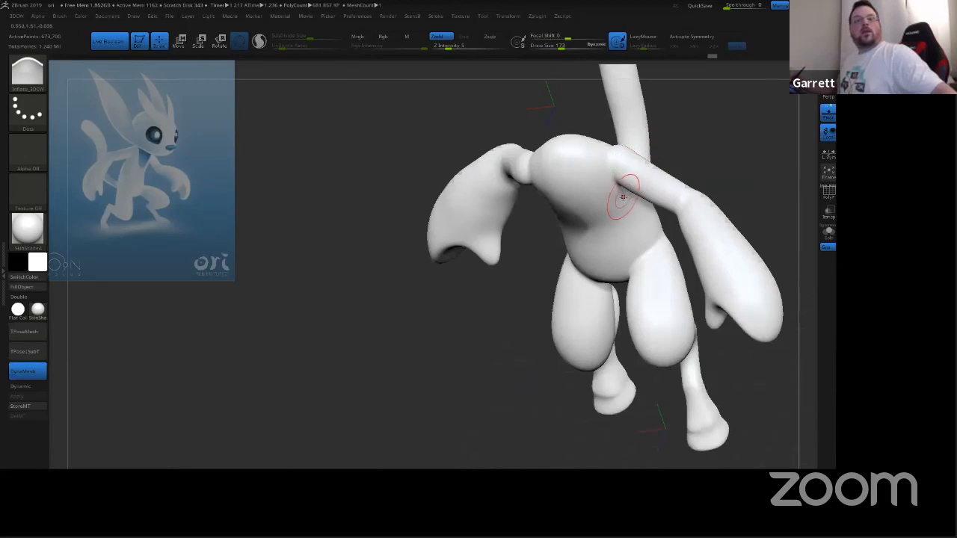
{"action": "mouse_move", "coordinate": [709, 145]}
{"action": "left_mouse_down"}
{"action": "mouse_move", "coordinate": [745, 129]}
{"action": "mouse_move", "coordinate": [729, 114]}
{"action": "left_mouse_up"}
{"action": "mouse_move", "coordinate": [715, 170]}
{"action": "left_mouse_down"}
{"action": "mouse_move", "coordinate": [714, 113]}
{"action": "mouse_move", "coordinate": [598, 175]}
{"action": "mouse_move", "coordinate": [679, 169]}
{"action": "left_mouse_up"}
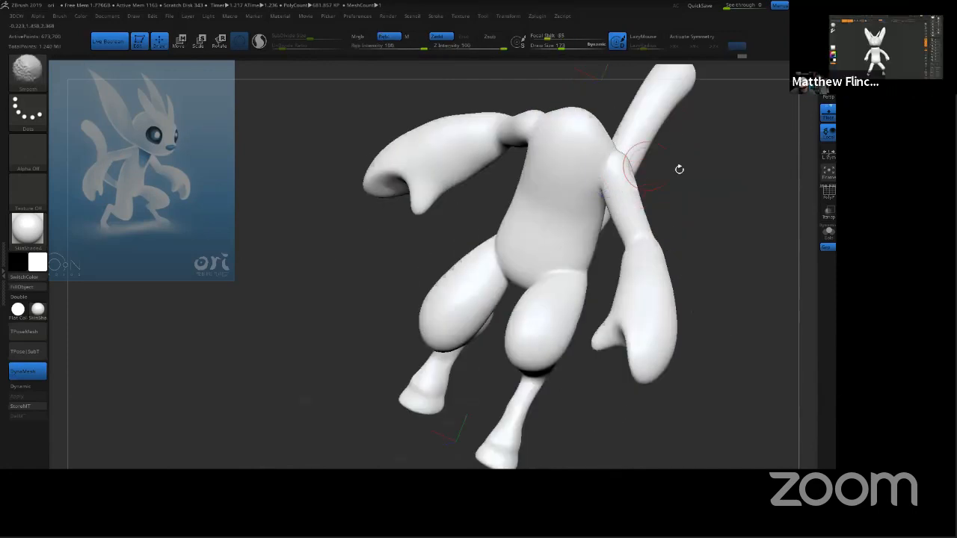
{"action": "left_click_drag", "start_coordinate": [713, 197], "coordinate": [646, 118]}
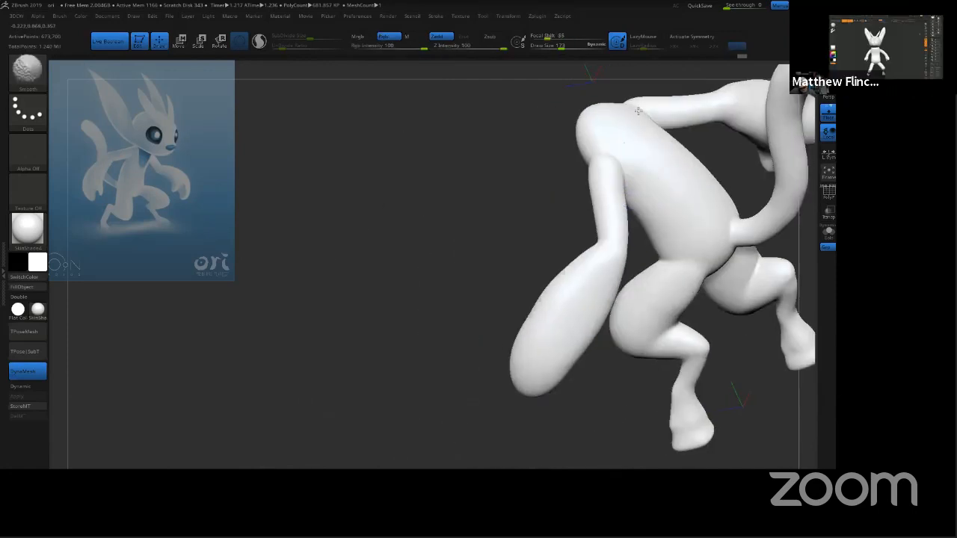
Step: Smooth the bent leg joints where the thighs fold into the lower legs
{"action": "mouse_move", "coordinate": [530, 212]}
{"action": "left_mouse_down"}
{"action": "mouse_move", "coordinate": [720, 321]}
{"action": "mouse_move", "coordinate": [665, 321]}
{"action": "left_mouse_up"}
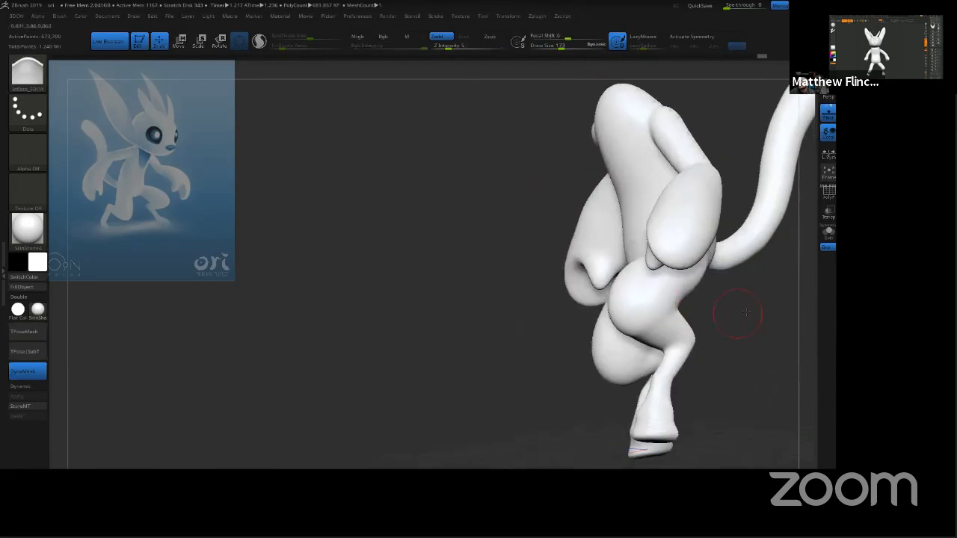
{"action": "left_click_drag", "start_coordinate": [746, 312], "coordinate": [630, 321], "text": "shift"}
{"action": "mouse_move", "coordinate": [716, 321]}
{"action": "left_mouse_down"}
{"action": "mouse_move", "coordinate": [705, 325]}
{"action": "mouse_move", "coordinate": [716, 309]}
{"action": "left_mouse_up"}
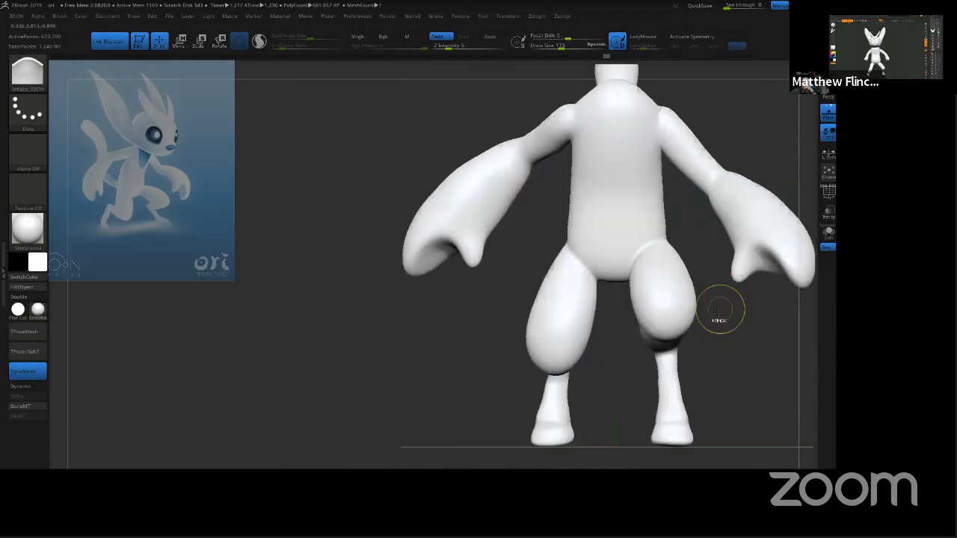
Step: Show the head, ears, horns, eyes and nose together with the body again
{"action": "right_click_drag", "start_coordinate": [715, 316], "coordinate": [718, 254], "text": "ctrl"}
{"action": "right_click_drag", "start_coordinate": [718, 254], "coordinate": [643, 286], "text": "alt"}
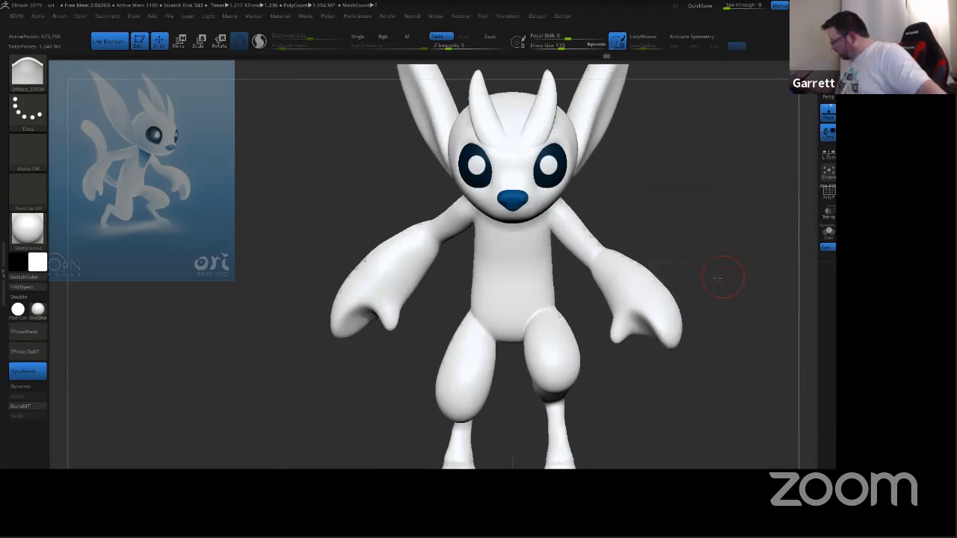
{"action": "mouse_move", "coordinate": [717, 278]}
{"action": "left_mouse_down"}
{"action": "mouse_move", "coordinate": [690, 284]}
{"action": "mouse_move", "coordinate": [744, 268]}
{"action": "left_mouse_up"}
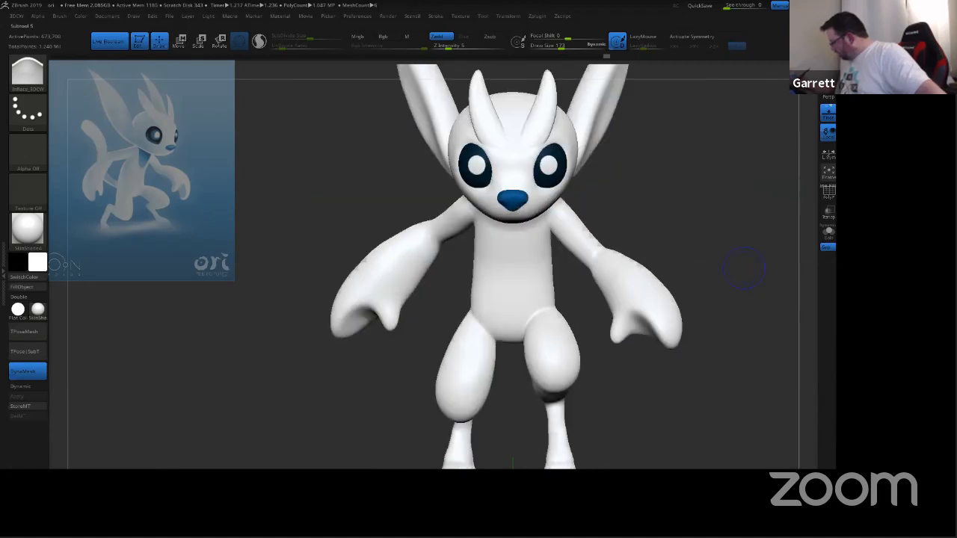
Step: Hide the body and combine the visible head parts into a single Boolean mesh
{"action": "key", "text": "Down"}
{"action": "left_click_drag", "start_coordinate": [700, 321], "coordinate": [652, 350]}
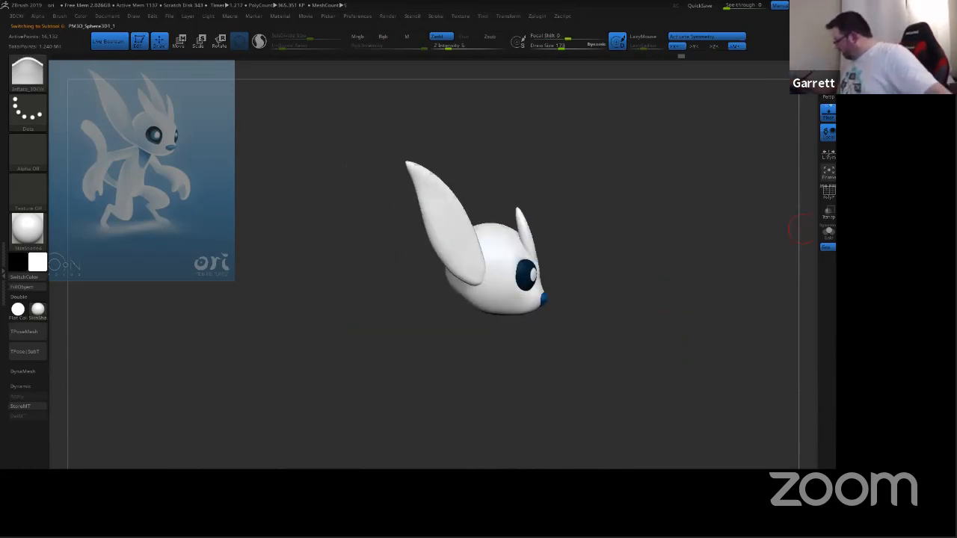
{"action": "left_click", "coordinate": [827, 247]}
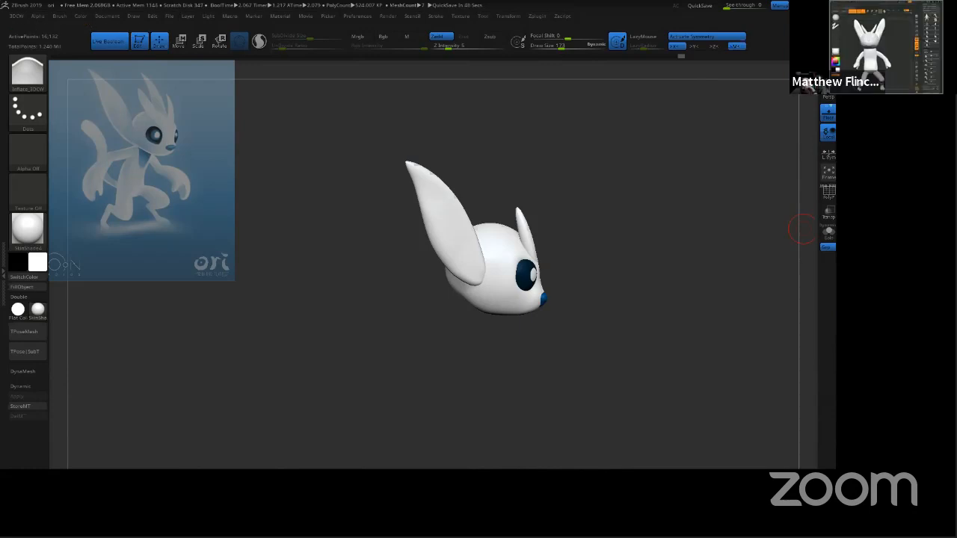
{"action": "key", "text": "Down"}
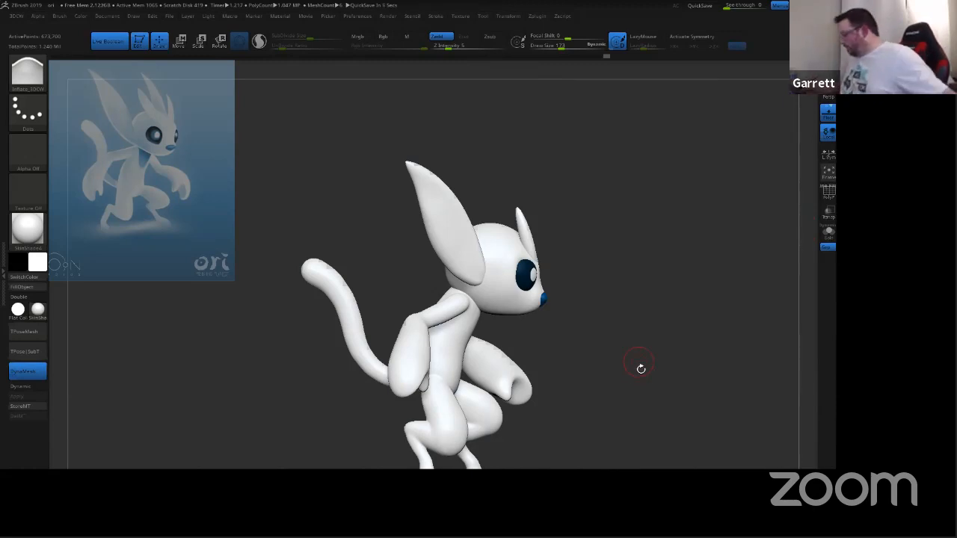
Step: Insert the merged head mesh UMesh_PolySphere1 as a new subtool
{"action": "left_click", "coordinate": [827, 243]}
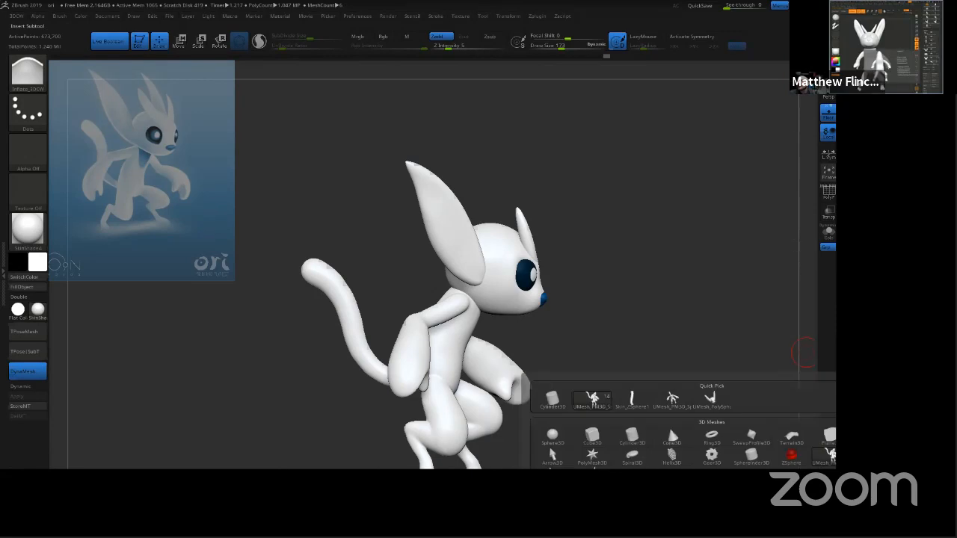
{"action": "left_click", "coordinate": [827, 246]}
{"action": "left_click", "coordinate": [710, 399]}
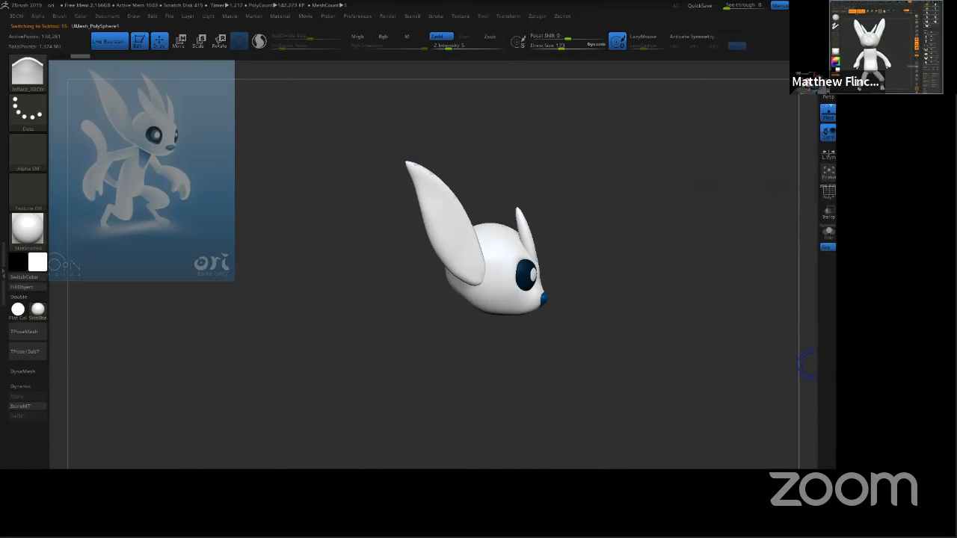
Step: Try to smooth the base of one horn into the forehead above the eye, and undo that stroke
{"action": "left_click_drag", "start_coordinate": [714, 323], "coordinate": [668, 288], "text": "shift"}
{"action": "right_click_drag", "start_coordinate": [669, 288], "coordinate": [656, 351], "text": "ctrl"}
{"action": "left_click_drag", "start_coordinate": [710, 214], "coordinate": [651, 366], "text": "alt"}
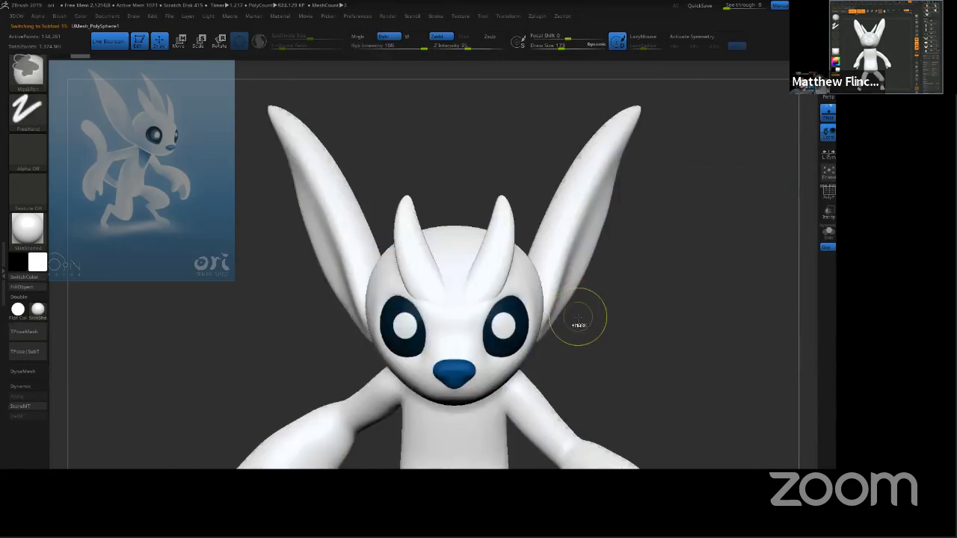
{"action": "right_click_drag", "start_coordinate": [579, 325], "coordinate": [577, 348], "text": "ctrl"}
{"action": "right_click_drag", "start_coordinate": [609, 278], "coordinate": [605, 432], "text": "alt"}
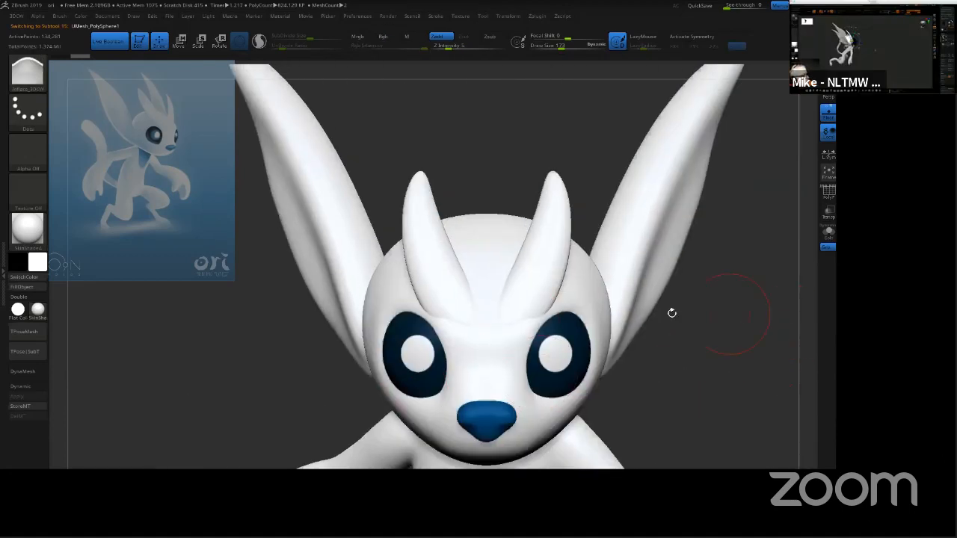
{"action": "key", "text": "s"}
{"action": "key", "text": "shift"}
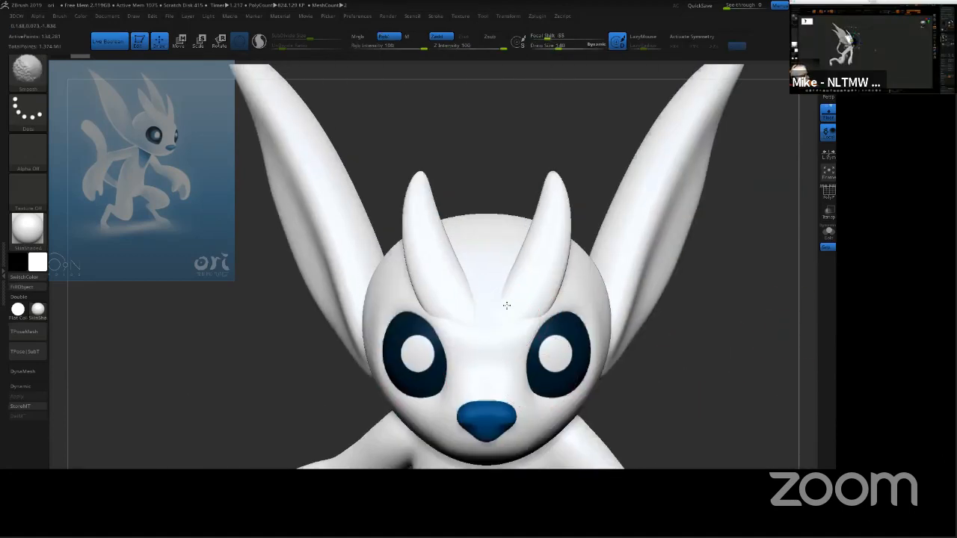
{"action": "left_click_drag", "start_coordinate": [524, 315], "coordinate": [515, 312], "text": "shift"}
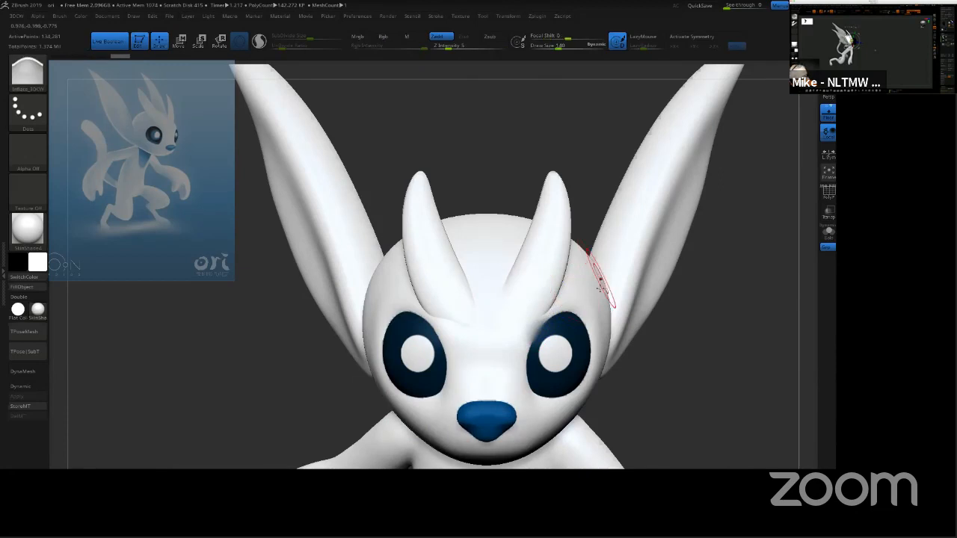
{"action": "right_click_drag", "start_coordinate": [596, 297], "coordinate": [601, 315], "text": "ctrl"}
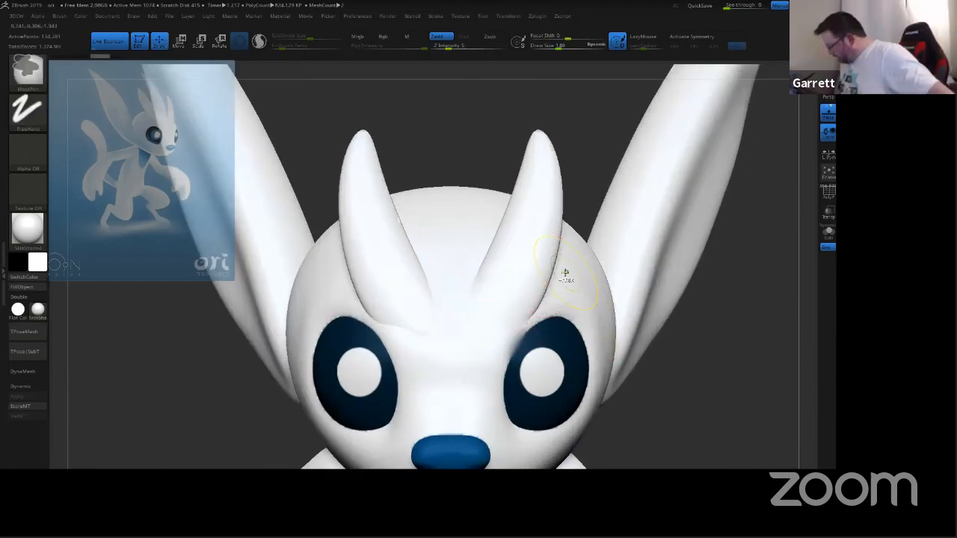
{"action": "key", "text": "ctrl+z"}
Step: Turn on X symmetry and smooth the seams where the horns meet the forehead with a draw size of 97
{"action": "key", "text": "s"}
{"action": "left_click_drag", "start_coordinate": [485, 324], "coordinate": [476, 324]}
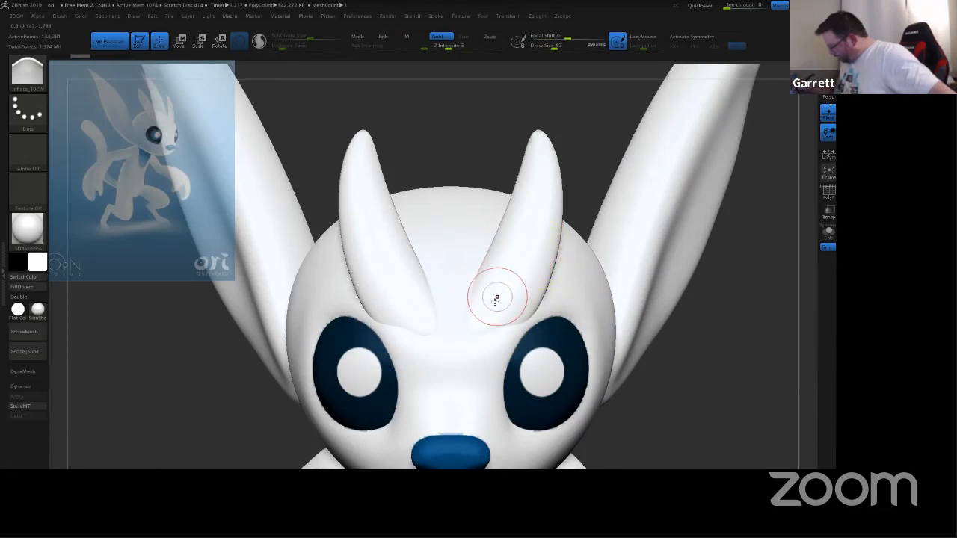
{"action": "key", "text": "x"}
{"action": "mouse_move", "coordinate": [476, 332]}
{"action": "left_mouse_down", "text": "shift"}
{"action": "mouse_move", "coordinate": [470, 317]}
{"action": "mouse_move", "coordinate": [488, 298]}
{"action": "mouse_move", "coordinate": [506, 320]}
{"action": "mouse_move", "coordinate": [523, 288]}
{"action": "left_mouse_up", "text": "shift"}
{"action": "mouse_move", "coordinate": [541, 267]}
{"action": "right_mouse_down", "text": "ctrl"}
{"action": "mouse_move", "coordinate": [547, 303]}
{"action": "mouse_move", "coordinate": [572, 284]}
{"action": "right_mouse_up", "text": "ctrl"}
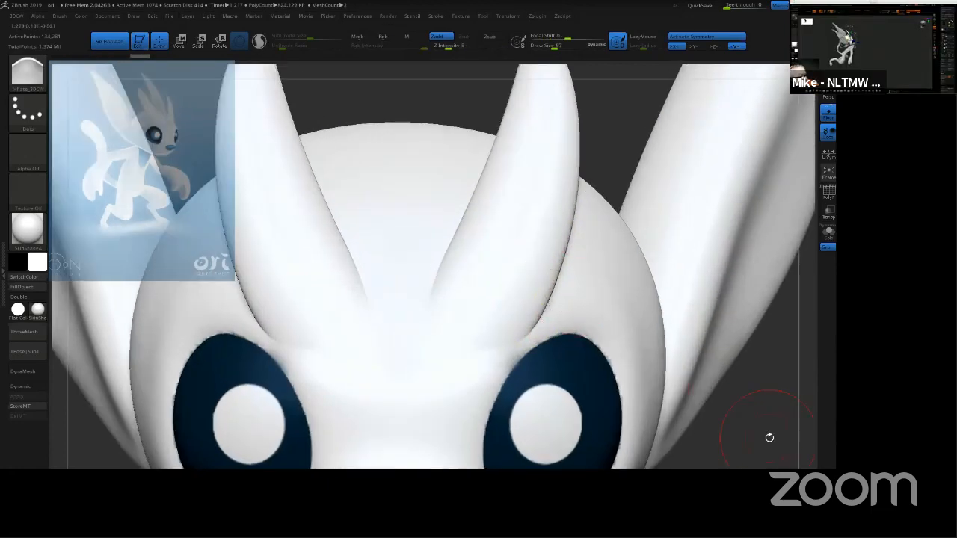
Step: Refine the horn seams above the eyes and between the horns by smoothing with a draw size of 43
{"action": "mouse_move", "coordinate": [771, 436]}
{"action": "left_mouse_down"}
{"action": "mouse_move", "coordinate": [513, 305]}
{"action": "mouse_move", "coordinate": [516, 335]}
{"action": "mouse_move", "coordinate": [524, 329]}
{"action": "left_mouse_up"}
{"action": "left_click_drag", "start_coordinate": [524, 328], "coordinate": [539, 322], "text": "shift"}
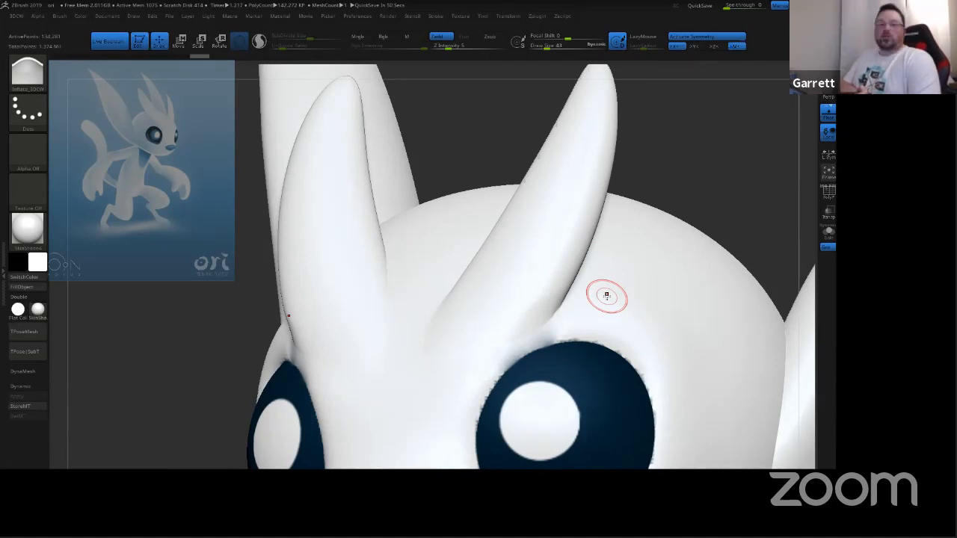
{"action": "left_click_drag", "start_coordinate": [690, 171], "coordinate": [713, 177]}
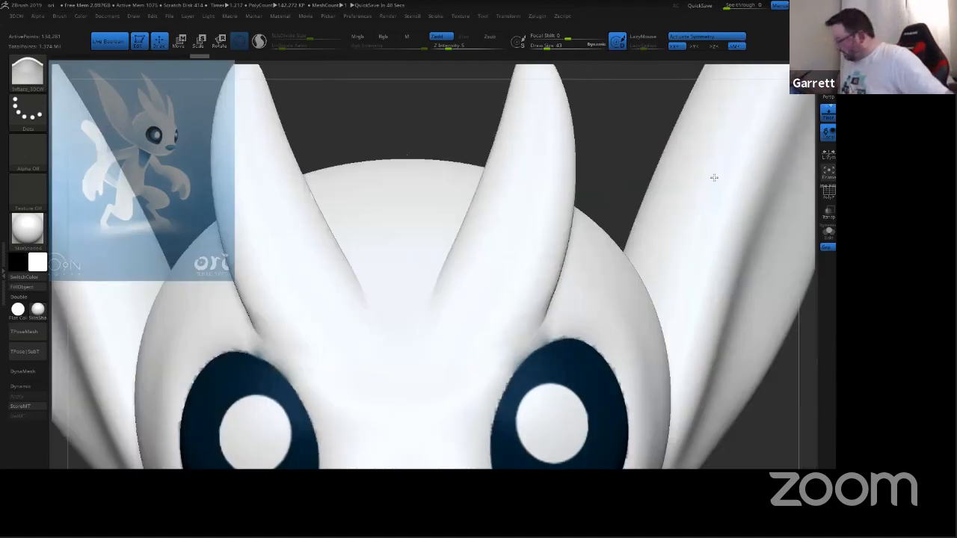
{"action": "left_click_drag", "start_coordinate": [428, 314], "coordinate": [441, 324], "text": "shift"}
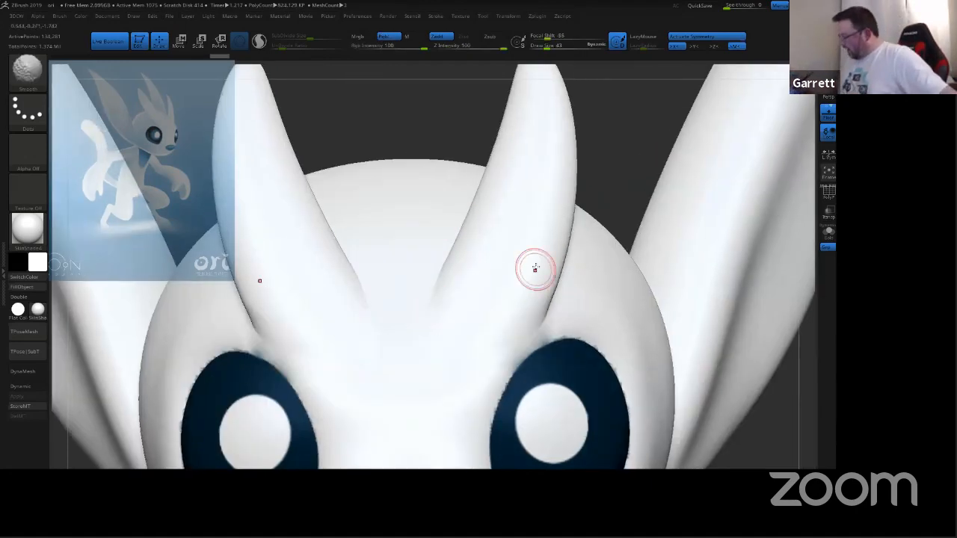
{"action": "right_click_drag", "start_coordinate": [556, 376], "coordinate": [593, 267], "text": "ctrl"}
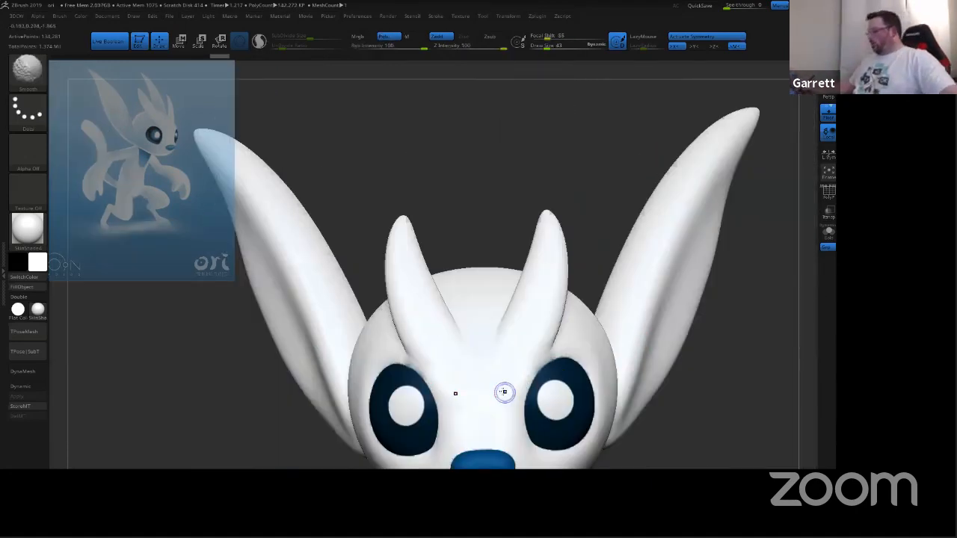
{"action": "mouse_move", "coordinate": [504, 391]}
{"action": "left_mouse_down", "text": "shift"}
{"action": "mouse_move", "coordinate": [510, 376]}
{"action": "mouse_move", "coordinate": [513, 392]}
{"action": "mouse_move", "coordinate": [494, 376]}
{"action": "left_mouse_up", "text": "shift"}
Step: Smooth the front edges where the ears join the head symmetrically with a draw size of 93
{"action": "key", "text": "s"}
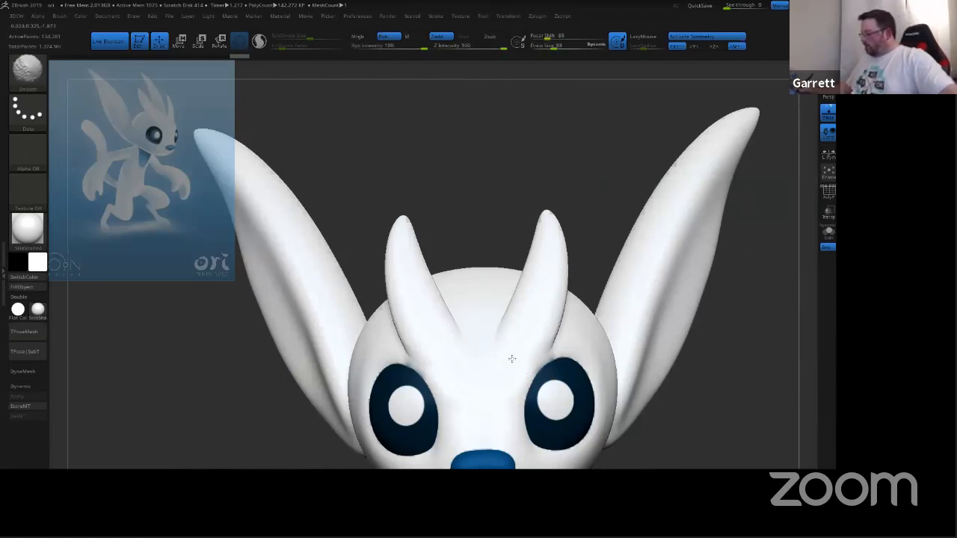
{"action": "mouse_move", "coordinate": [703, 395]}
{"action": "right_mouse_down"}
{"action": "mouse_move", "coordinate": [672, 403]}
{"action": "mouse_move", "coordinate": [705, 376]}
{"action": "mouse_move", "coordinate": [700, 341]}
{"action": "mouse_move", "coordinate": [540, 316]}
{"action": "right_mouse_up"}
{"action": "key", "text": "shift"}
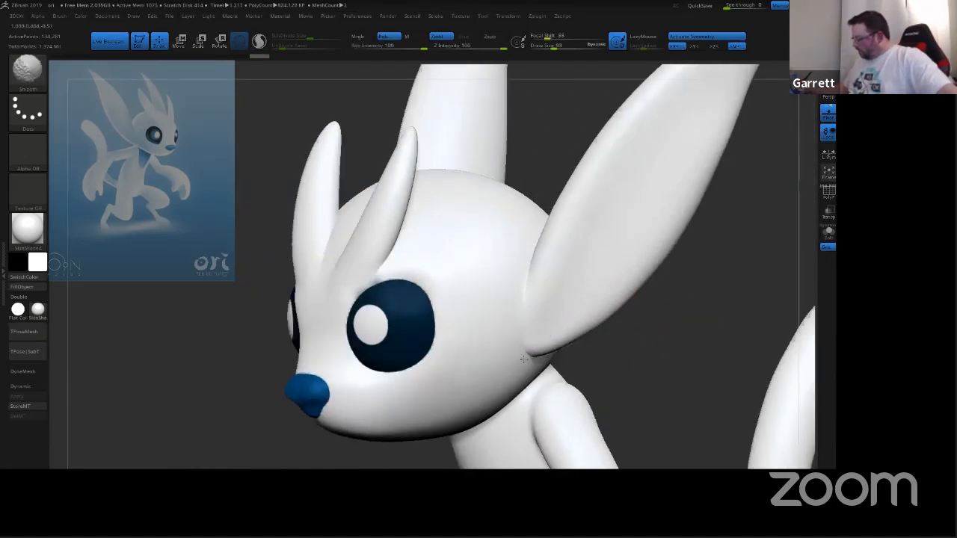
{"action": "mouse_move", "coordinate": [525, 303]}
{"action": "left_mouse_down", "text": "shift"}
{"action": "mouse_move", "coordinate": [519, 323]}
{"action": "mouse_move", "coordinate": [533, 328]}
{"action": "left_mouse_up", "text": "shift"}
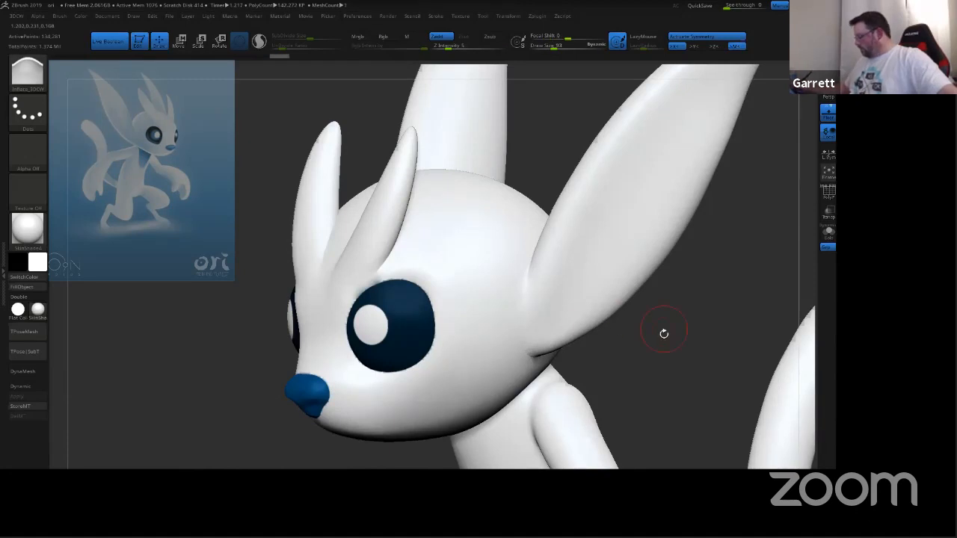
{"action": "right_click_drag", "start_coordinate": [664, 333], "coordinate": [459, 267]}
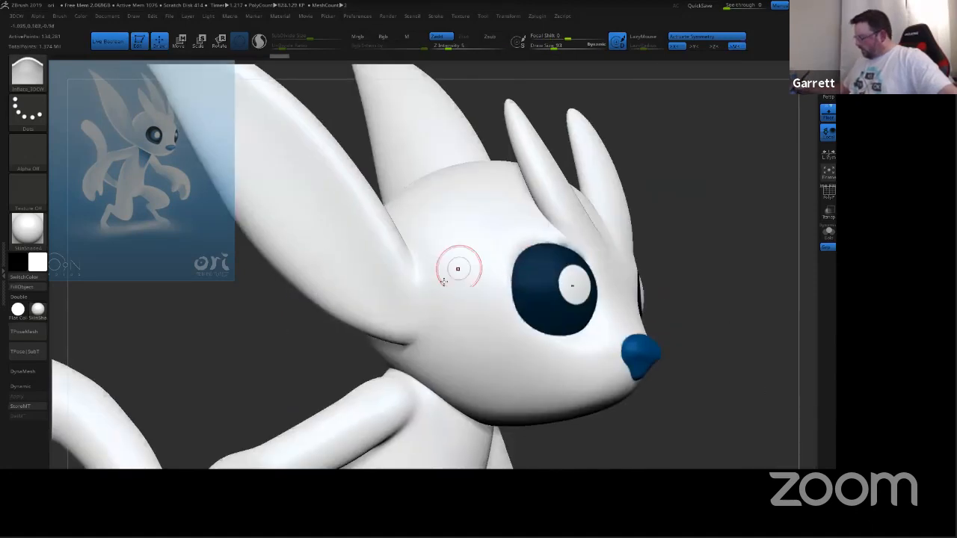
{"action": "key", "text": "shift"}
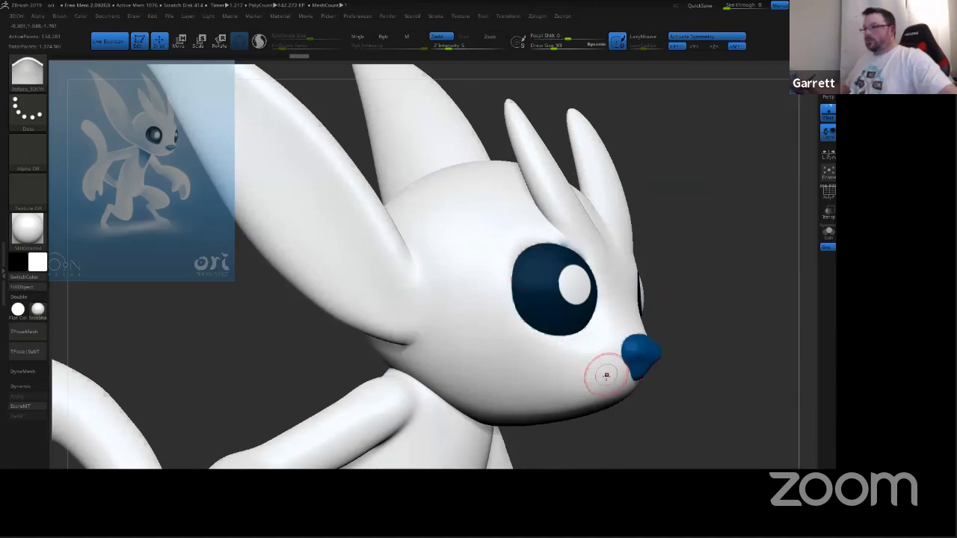
Step: Bring the whole character into a straight front view and save the work
{"action": "mouse_move", "coordinate": [611, 374]}
{"action": "right_mouse_down"}
{"action": "mouse_move", "coordinate": [692, 291]}
{"action": "mouse_move", "coordinate": [733, 348]}
{"action": "mouse_move", "coordinate": [737, 324]}
{"action": "mouse_move", "coordinate": [577, 163]}
{"action": "right_mouse_up"}
{"action": "mouse_move", "coordinate": [616, 230]}
{"action": "right_mouse_down", "text": "shift"}
{"action": "mouse_move", "coordinate": [658, 246]}
{"action": "mouse_move", "coordinate": [598, 279]}
{"action": "mouse_move", "coordinate": [609, 268]}
{"action": "mouse_move", "coordinate": [688, 297]}
{"action": "mouse_move", "coordinate": [672, 302]}
{"action": "mouse_move", "coordinate": [687, 299]}
{"action": "mouse_move", "coordinate": [703, 271]}
{"action": "mouse_move", "coordinate": [671, 240]}
{"action": "right_mouse_up", "text": "shift"}
{"action": "key", "text": "ctrl"}
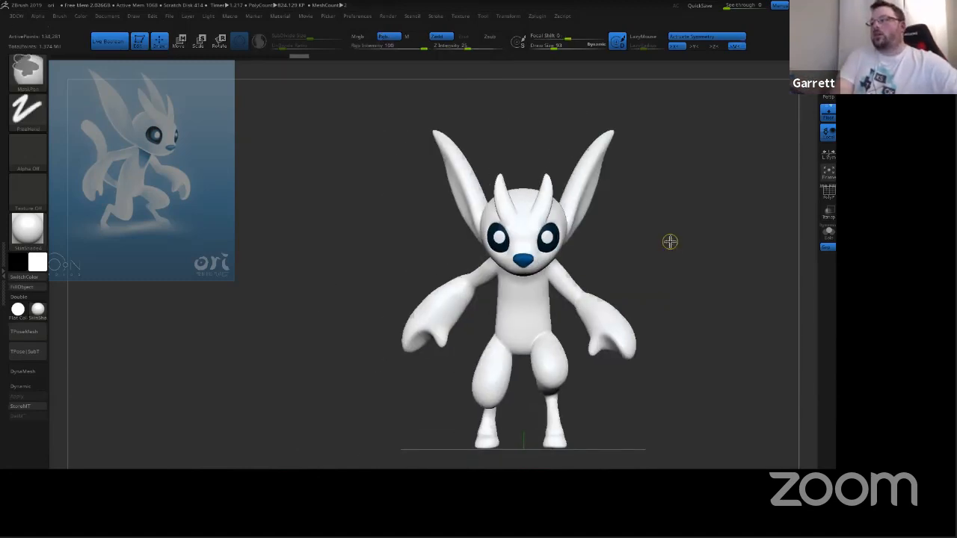
{"action": "key", "text": "ctrl+s"}
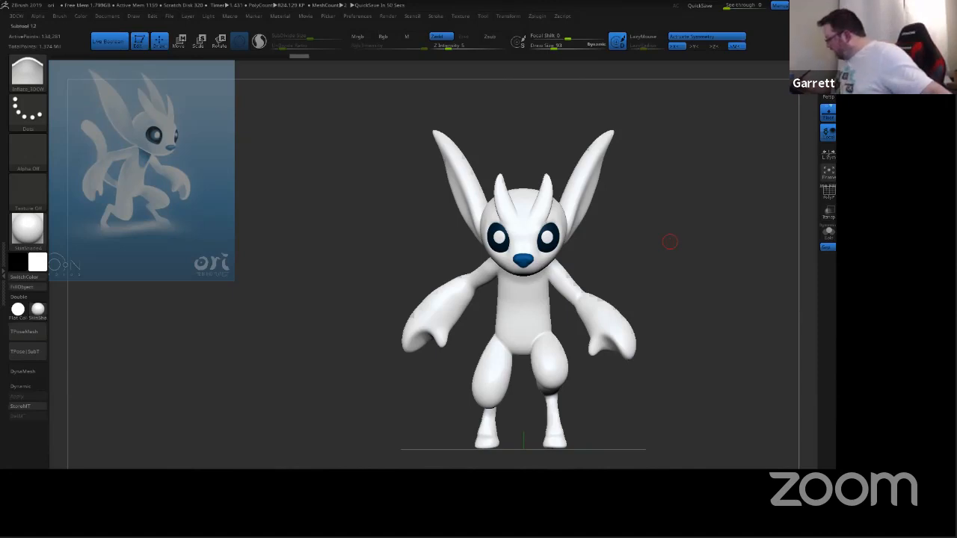
Step: Examine the character from the front and side, and the headless body around its open neck
{"action": "left_click_drag", "start_coordinate": [694, 296], "coordinate": [684, 331]}
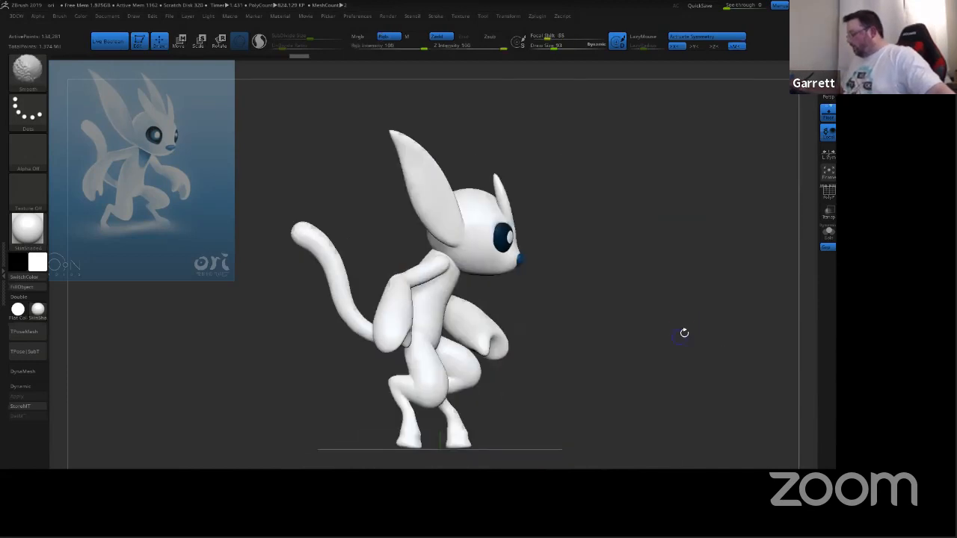
{"action": "left_click_drag", "start_coordinate": [651, 363], "coordinate": [657, 359]}
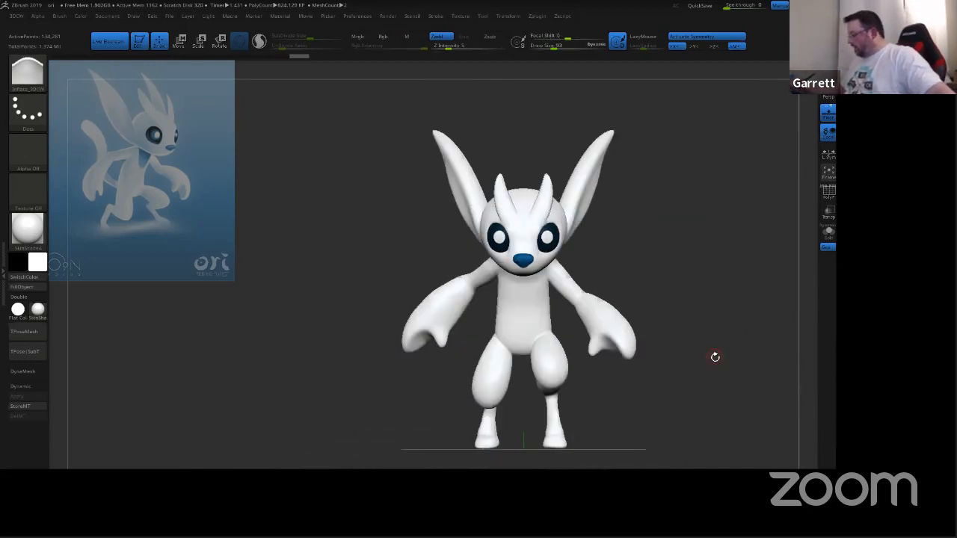
{"action": "left_click_drag", "start_coordinate": [715, 357], "coordinate": [743, 323]}
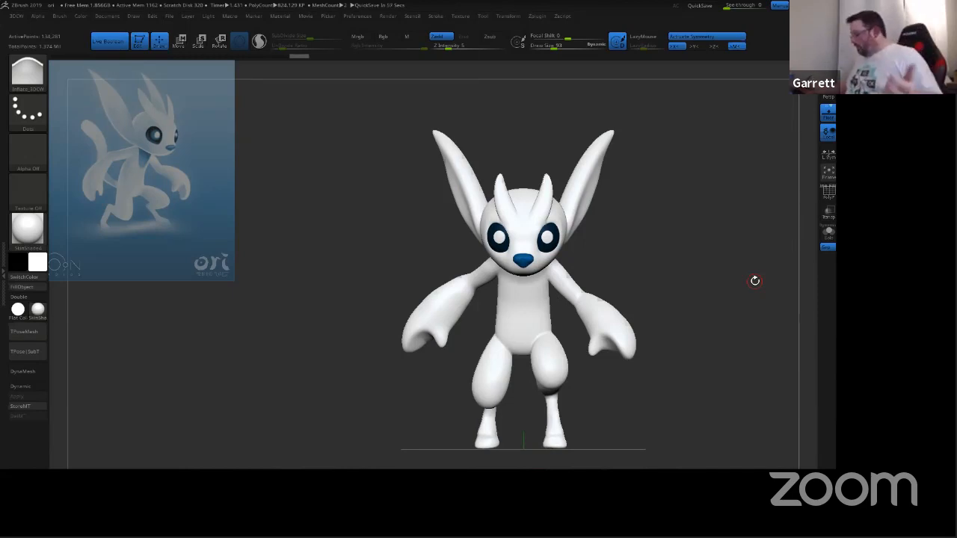
{"action": "left_click_drag", "start_coordinate": [651, 389], "coordinate": [703, 369]}
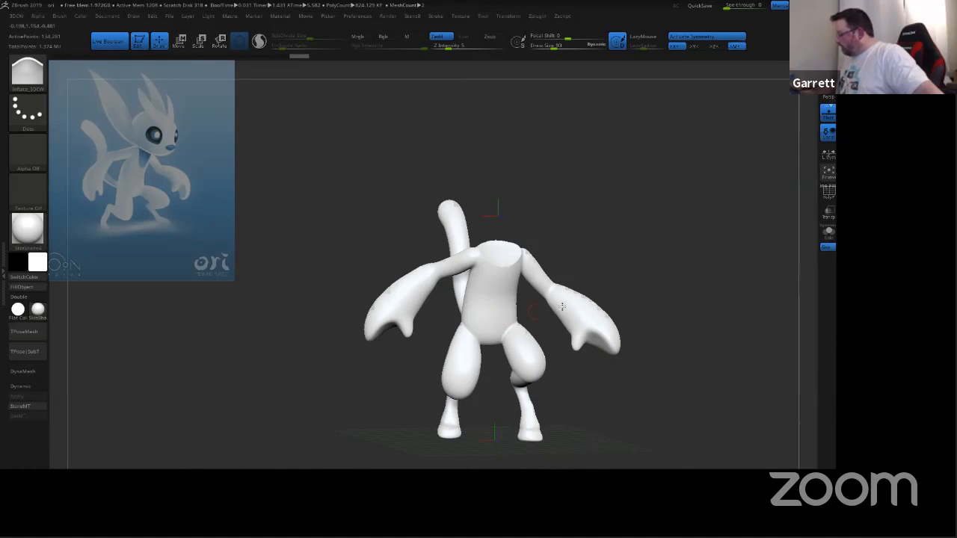
{"action": "left_click_drag", "start_coordinate": [675, 299], "coordinate": [636, 259]}
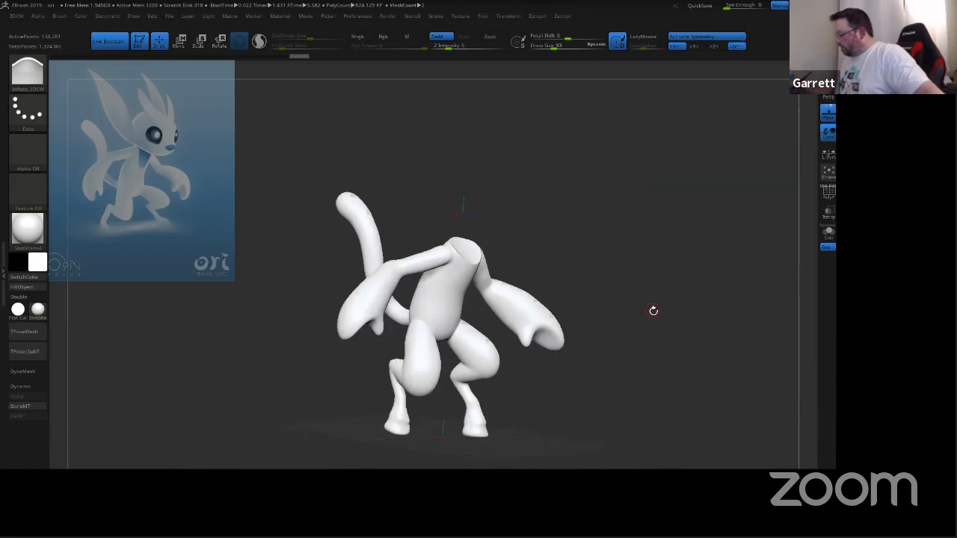
{"action": "mouse_move", "coordinate": [654, 312]}
{"action": "left_mouse_down"}
{"action": "mouse_move", "coordinate": [625, 318]}
{"action": "mouse_move", "coordinate": [660, 293]}
{"action": "left_mouse_up"}
{"action": "key", "text": "ctrl"}
{"action": "mouse_move", "coordinate": [648, 300]}
{"action": "right_mouse_down", "text": "ctrl"}
{"action": "mouse_move", "coordinate": [615, 327]}
{"action": "mouse_move", "coordinate": [606, 310]}
{"action": "right_mouse_up", "text": "ctrl"}
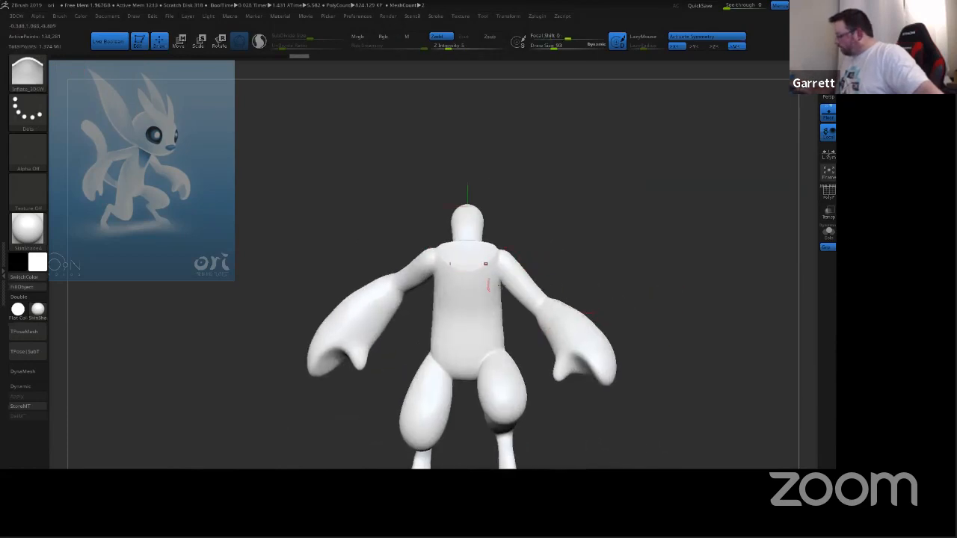
{"action": "left_click_drag", "start_coordinate": [626, 265], "coordinate": [438, 204]}
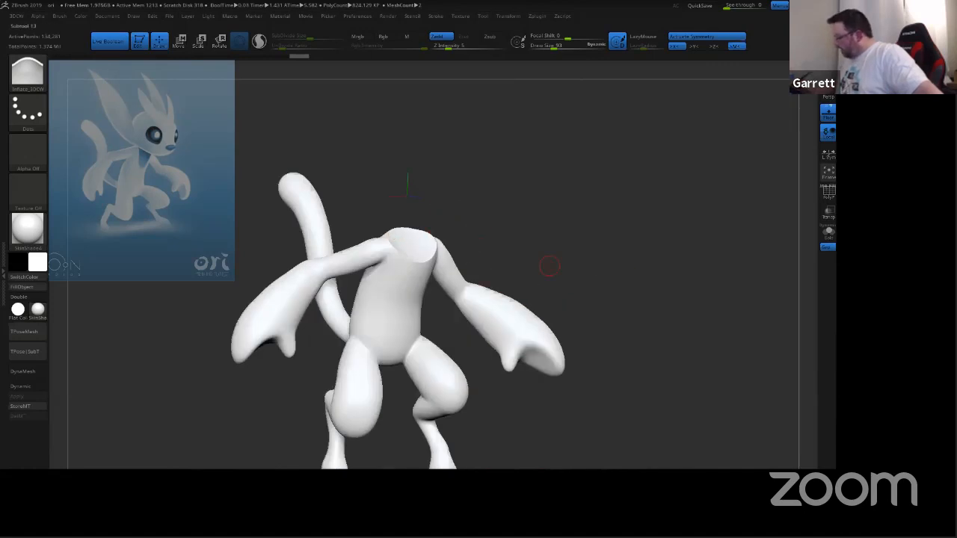
Step: Select the body subtool and insert the merged full-character mesh UMesh_PM3D_Sphere3D3 as a new subtool
{"action": "left_click", "coordinate": [845, 219]}
{"action": "left_click_drag", "start_coordinate": [677, 265], "coordinate": [566, 231]}
{"action": "left_click", "coordinate": [845, 218]}
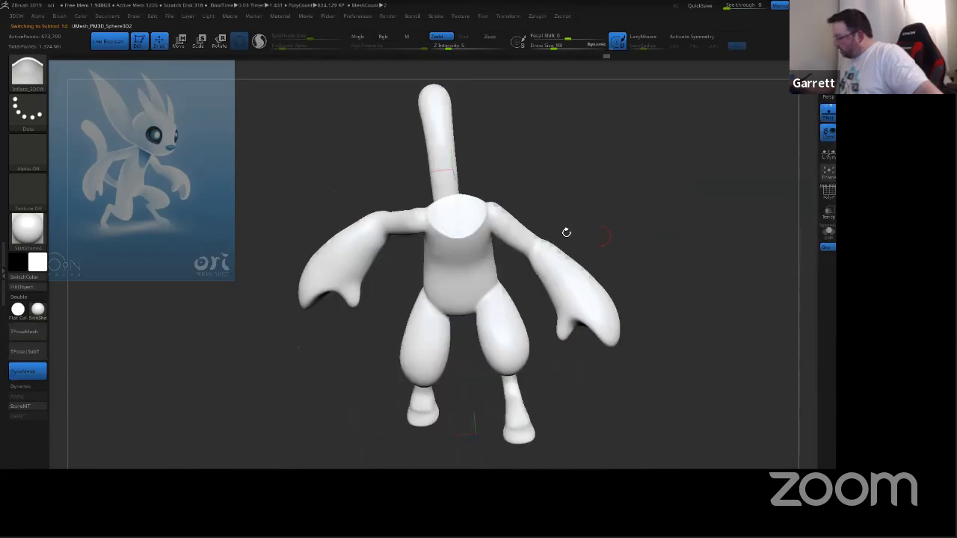
{"action": "left_click_drag", "start_coordinate": [667, 246], "coordinate": [777, 284]}
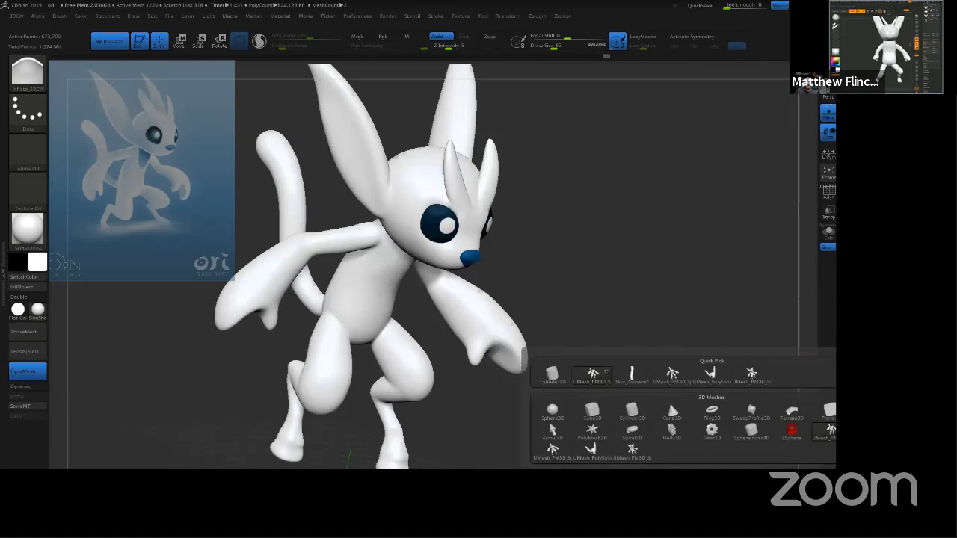
{"action": "left_click", "coordinate": [760, 378]}
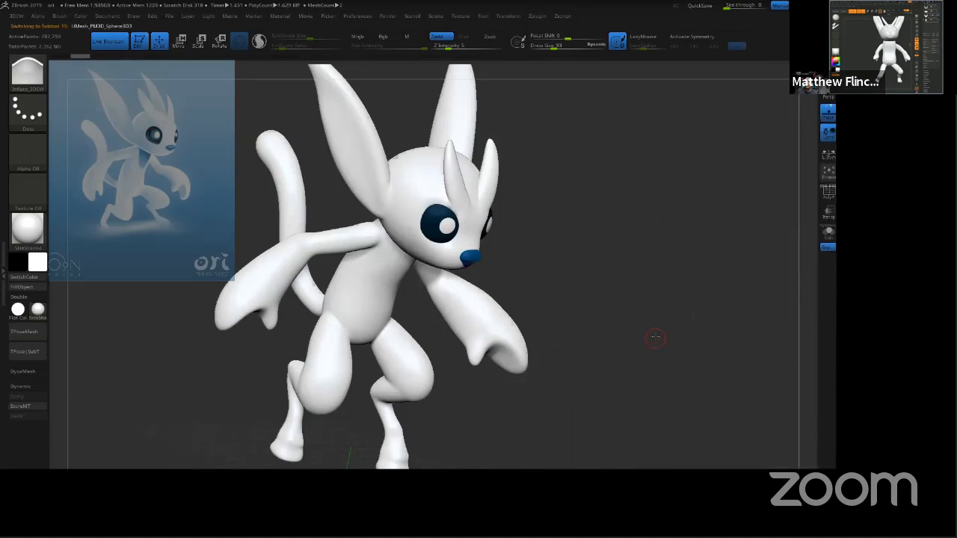
Step: Review the merged character from several angles and turn on Draw Polyframe to inspect its mesh and polygroups
{"action": "left_click_drag", "start_coordinate": [655, 338], "coordinate": [675, 324]}
{"action": "right_click_drag", "start_coordinate": [675, 325], "coordinate": [660, 291], "text": "ctrl"}
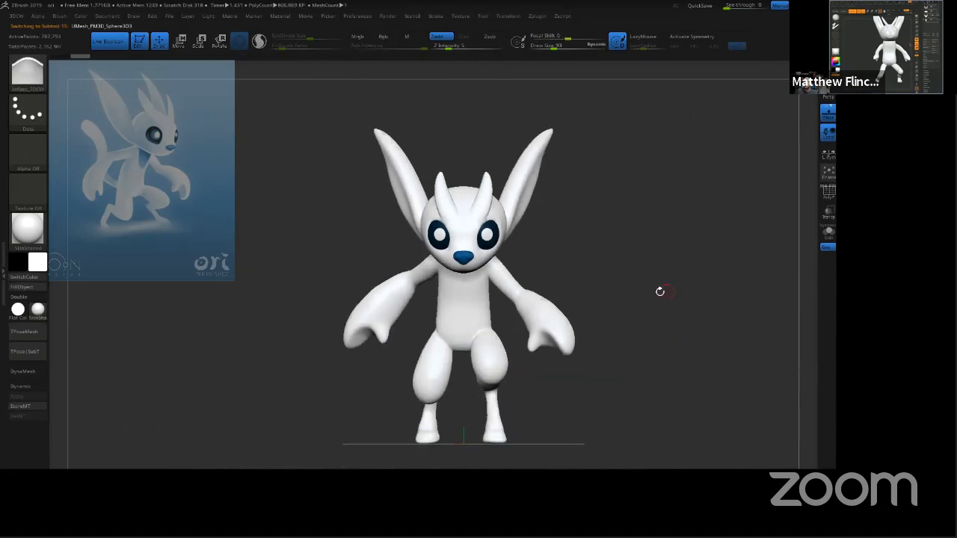
{"action": "left_click_drag", "start_coordinate": [660, 292], "coordinate": [740, 310]}
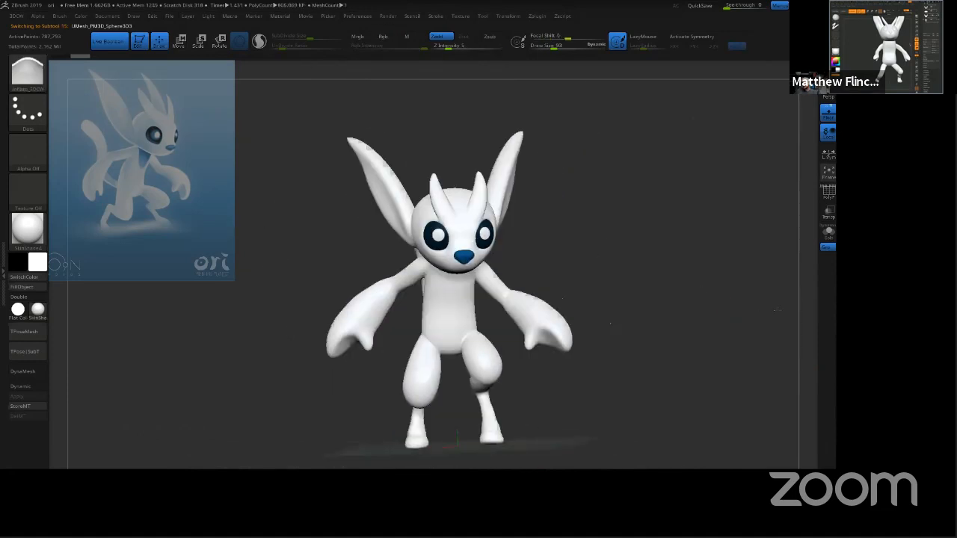
{"action": "mouse_move", "coordinate": [683, 336]}
{"action": "left_mouse_down"}
{"action": "mouse_move", "coordinate": [699, 329]}
{"action": "mouse_move", "coordinate": [686, 314]}
{"action": "left_mouse_up"}
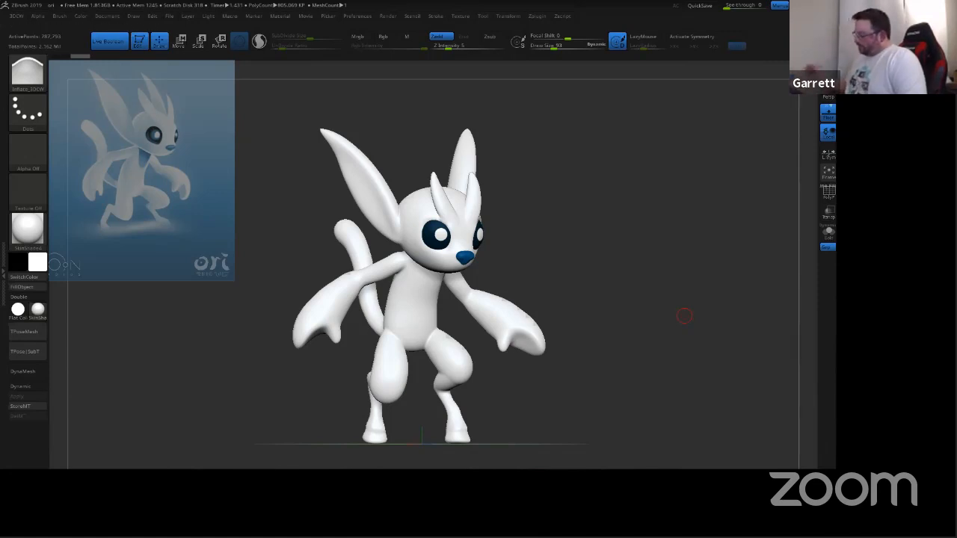
{"action": "left_click_drag", "start_coordinate": [618, 388], "coordinate": [691, 398]}
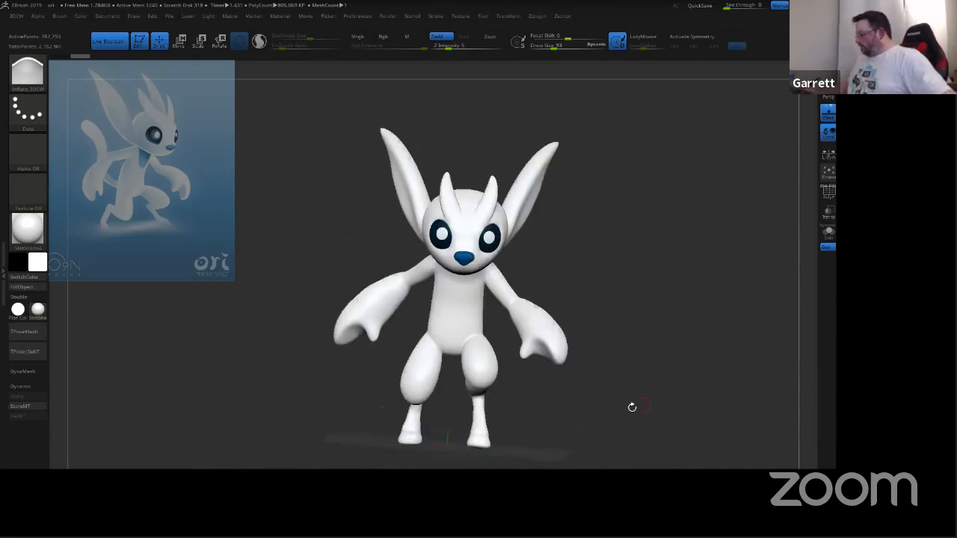
{"action": "mouse_move", "coordinate": [632, 406]}
{"action": "left_mouse_down"}
{"action": "mouse_move", "coordinate": [665, 400]}
{"action": "mouse_move", "coordinate": [630, 417]}
{"action": "mouse_move", "coordinate": [623, 401]}
{"action": "left_mouse_up"}
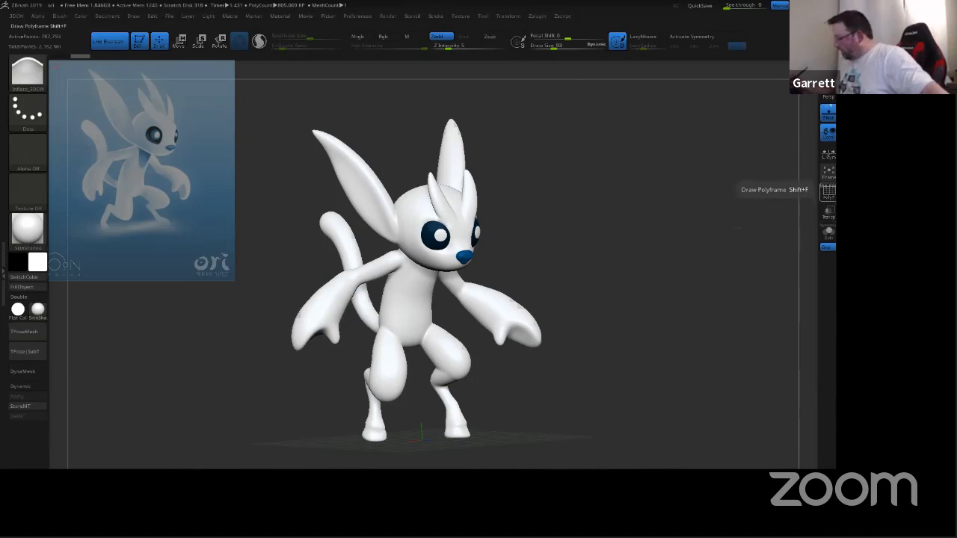
{"action": "left_click", "coordinate": [832, 193]}
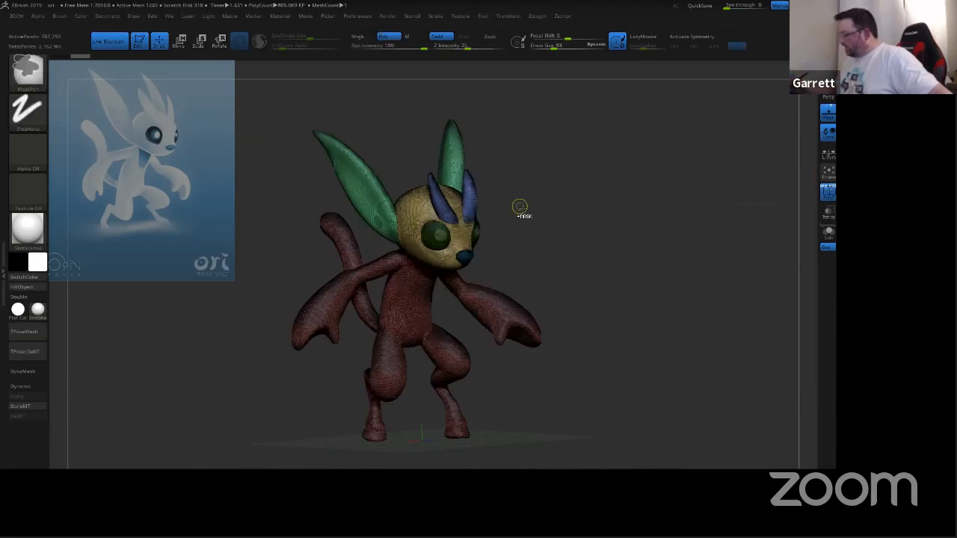
{"action": "mouse_move", "coordinate": [520, 206]}
{"action": "right_mouse_down", "text": "ctrl"}
{"action": "mouse_move", "coordinate": [539, 265]}
{"action": "mouse_move", "coordinate": [574, 203]}
{"action": "right_mouse_up", "text": "ctrl"}
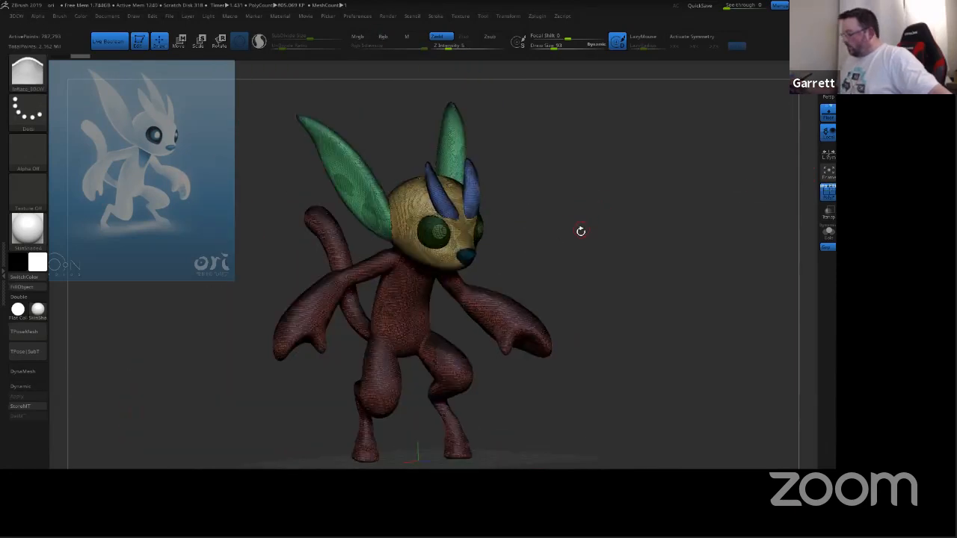
Step: Examine the merged mesh's wireframe density around the head, eyes and body, and turn off Draw Polyframe
{"action": "left_click_drag", "start_coordinate": [615, 249], "coordinate": [457, 196]}
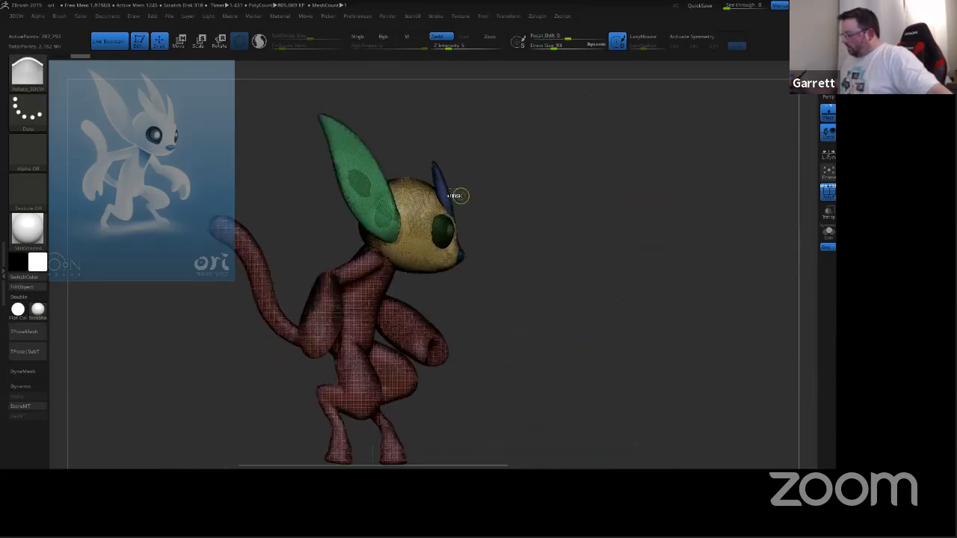
{"action": "right_click_drag", "start_coordinate": [457, 195], "coordinate": [474, 376], "text": "ctrl"}
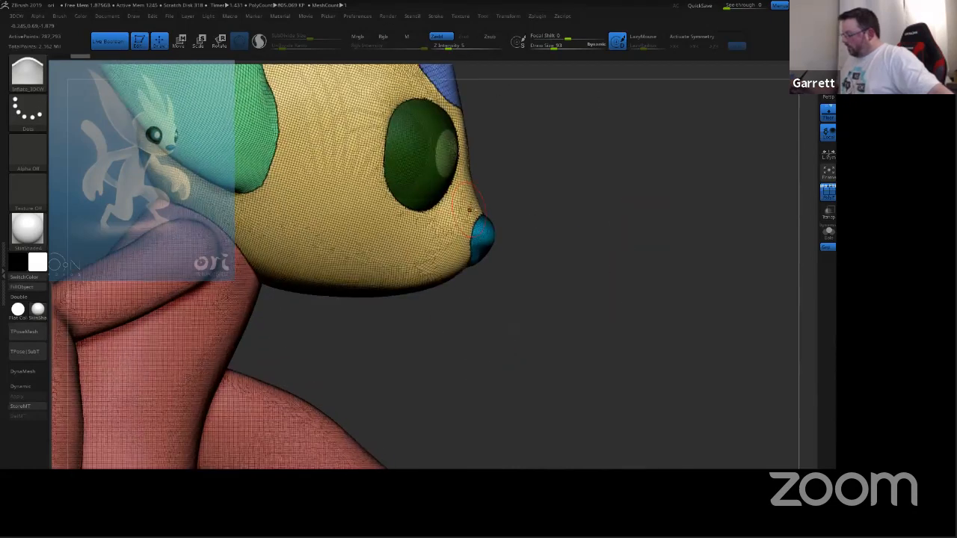
{"action": "right_click_drag", "start_coordinate": [482, 232], "coordinate": [597, 368], "text": "alt"}
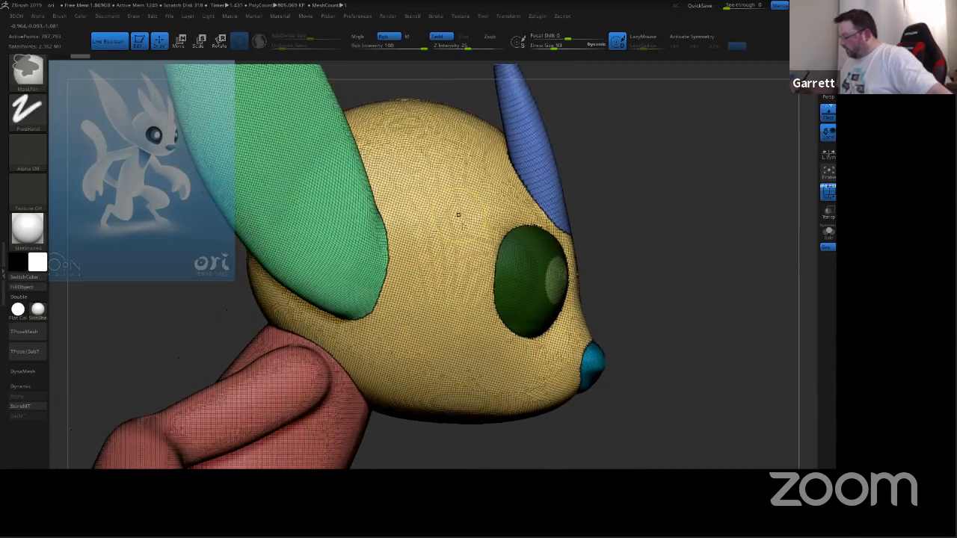
{"action": "right_click_drag", "start_coordinate": [459, 215], "coordinate": [486, 396], "text": "ctrl"}
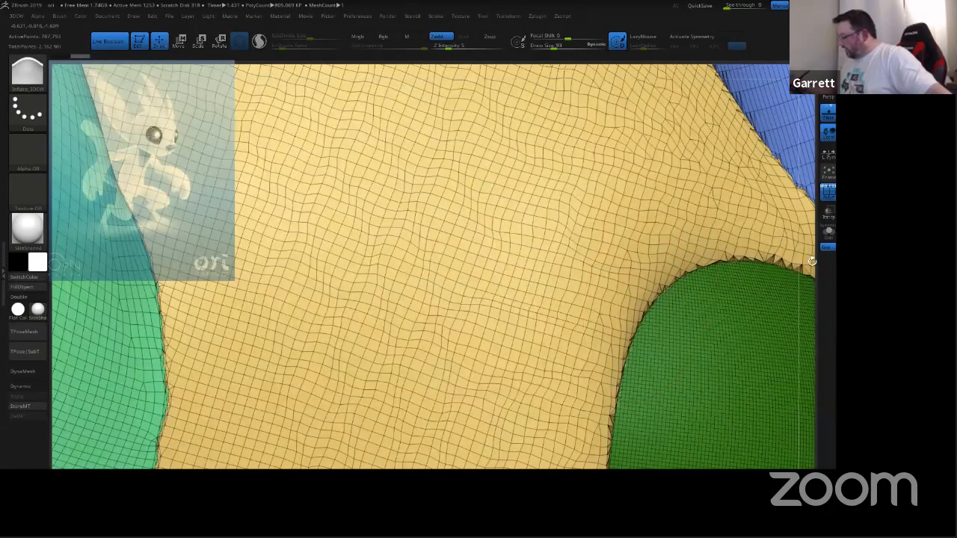
{"action": "mouse_move", "coordinate": [812, 262]}
{"action": "right_mouse_down"}
{"action": "mouse_move", "coordinate": [811, 253]}
{"action": "mouse_move", "coordinate": [827, 260]}
{"action": "mouse_move", "coordinate": [816, 247]}
{"action": "right_mouse_up"}
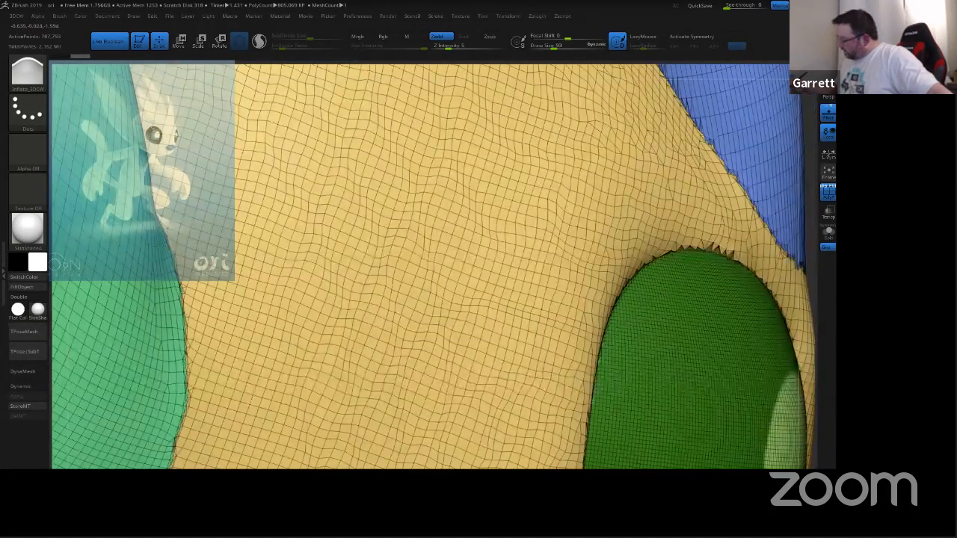
{"action": "mouse_move", "coordinate": [710, 142]}
{"action": "right_mouse_down", "text": "ctrl"}
{"action": "mouse_move", "coordinate": [592, 256]}
{"action": "mouse_move", "coordinate": [482, 329]}
{"action": "right_mouse_up", "text": "ctrl"}
{"action": "mouse_move", "coordinate": [747, 344]}
{"action": "right_mouse_down", "text": "alt"}
{"action": "mouse_move", "coordinate": [701, 244]}
{"action": "mouse_move", "coordinate": [699, 282]}
{"action": "mouse_move", "coordinate": [715, 230]}
{"action": "mouse_move", "coordinate": [615, 209]}
{"action": "right_mouse_up", "text": "alt"}
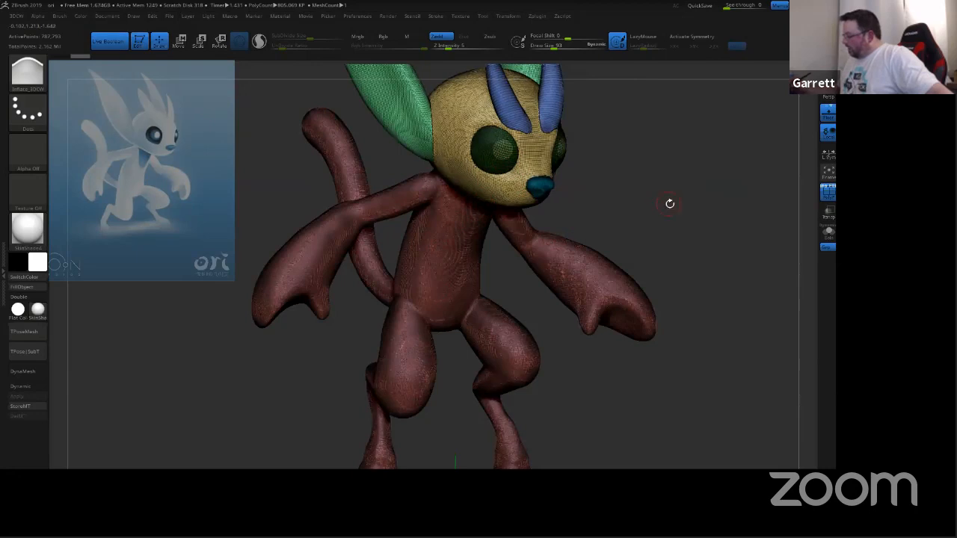
{"action": "left_click_drag", "start_coordinate": [670, 204], "coordinate": [646, 203]}
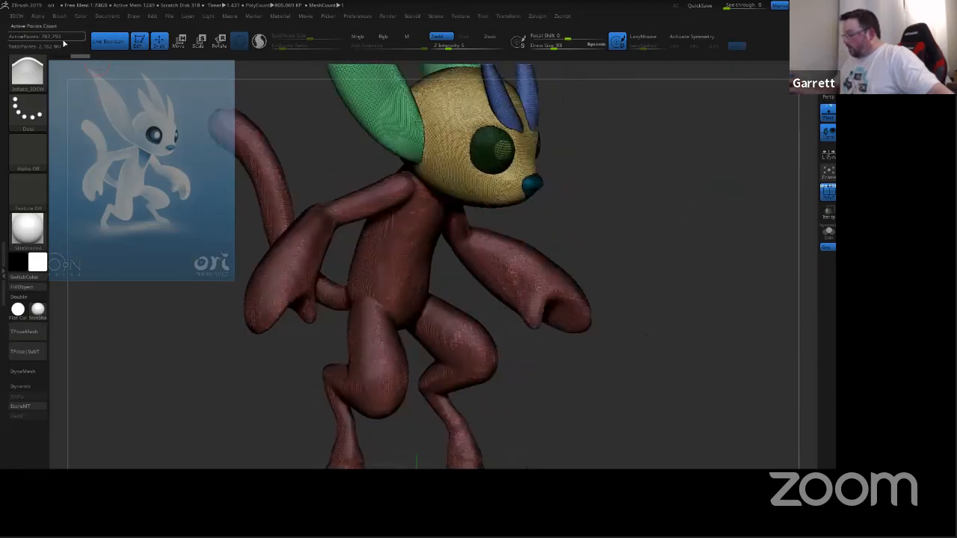
{"action": "left_click", "coordinate": [828, 190]}
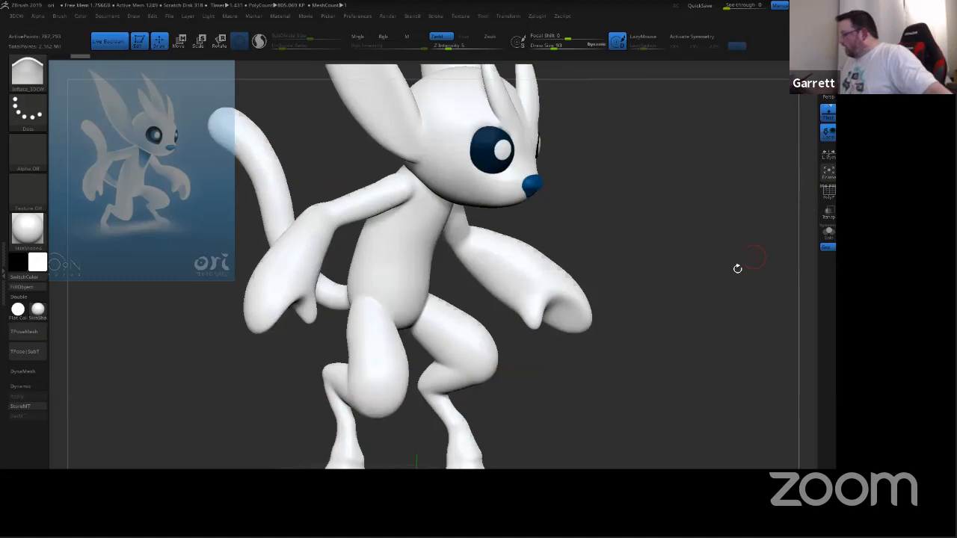
{"action": "left_click_drag", "start_coordinate": [737, 269], "coordinate": [745, 364]}
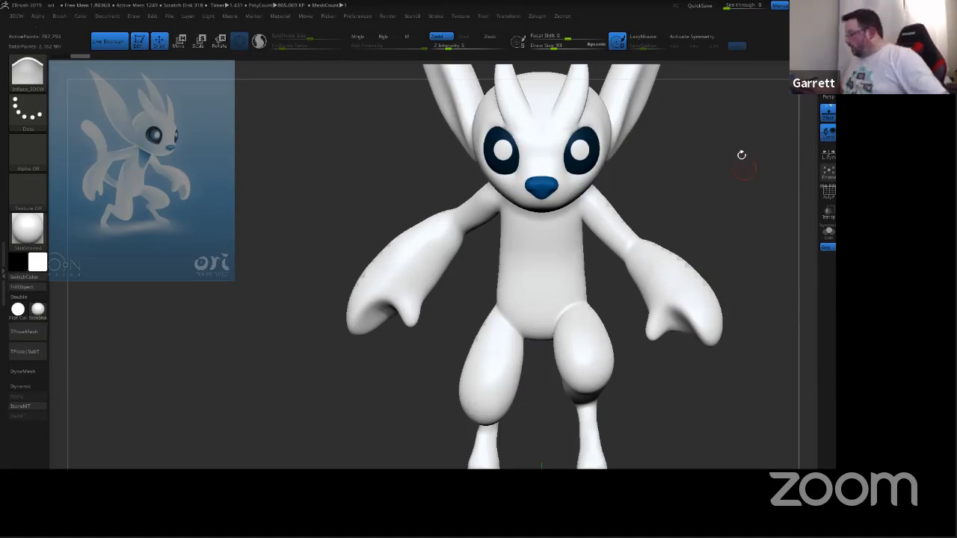
Step: Set the percentage of decimation to 10 in Decimation Master
{"action": "left_click", "coordinate": [539, 17]}
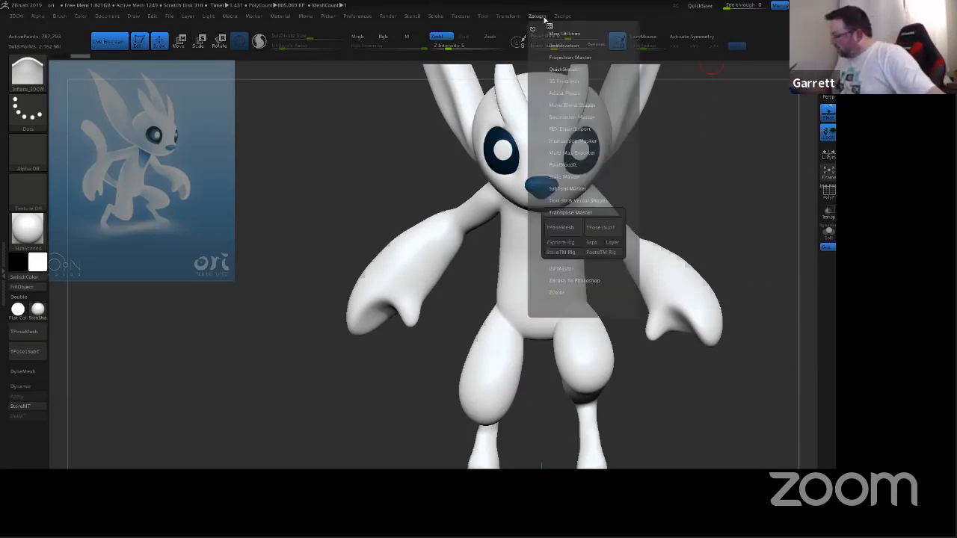
{"action": "left_click", "coordinate": [587, 116]}
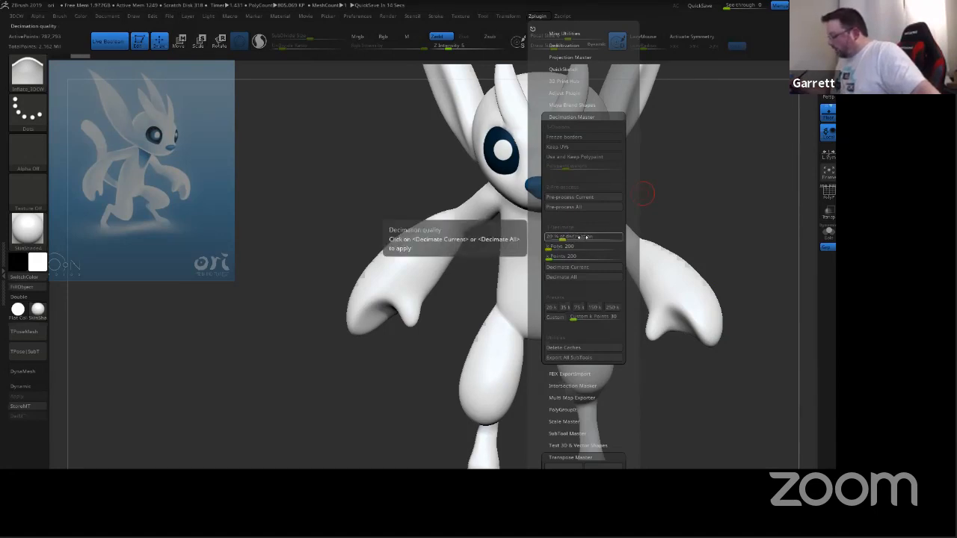
{"action": "left_click", "coordinate": [582, 236]}
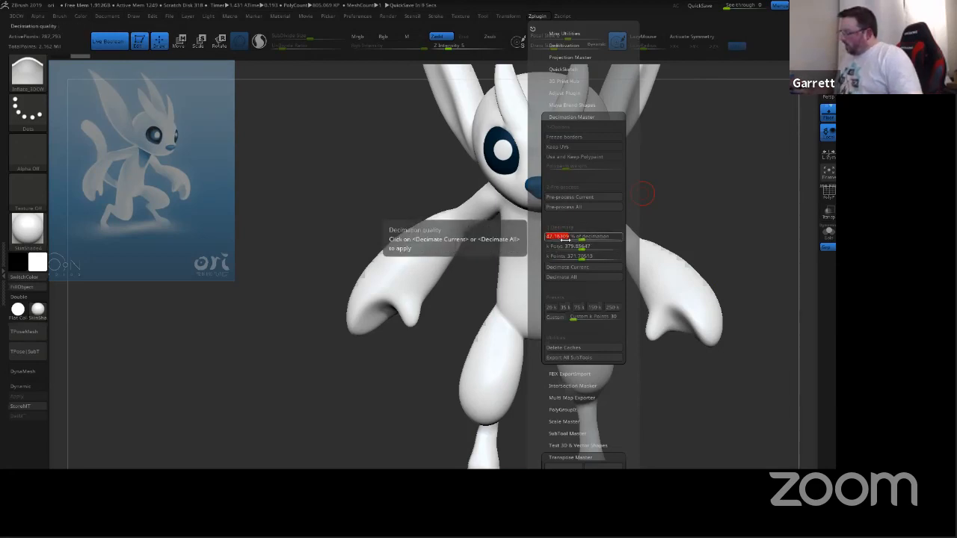
{"action": "type", "text": "10"}
{"action": "key", "text": "Return"}
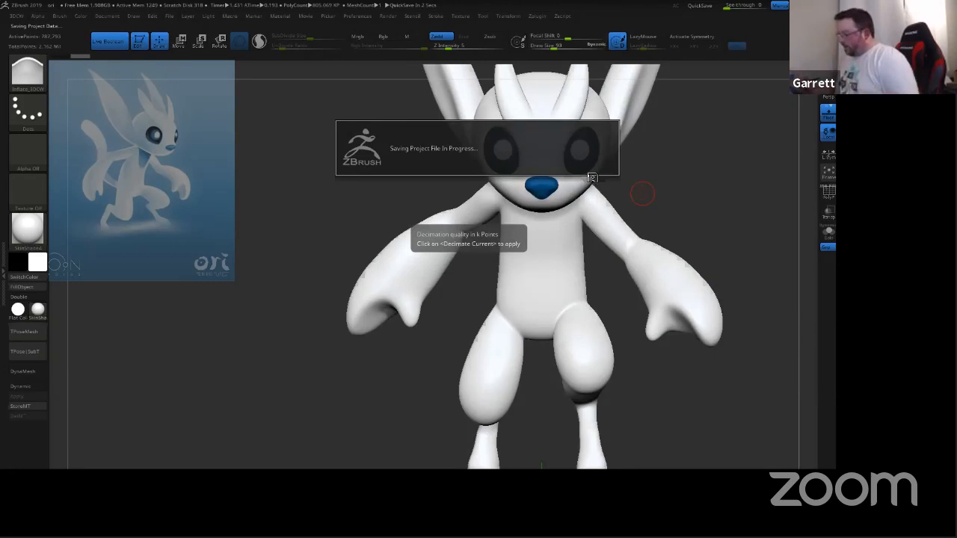
Step: Pre-process the current merged character mesh in Decimation Master and decimate it
{"action": "left_click", "coordinate": [539, 18]}
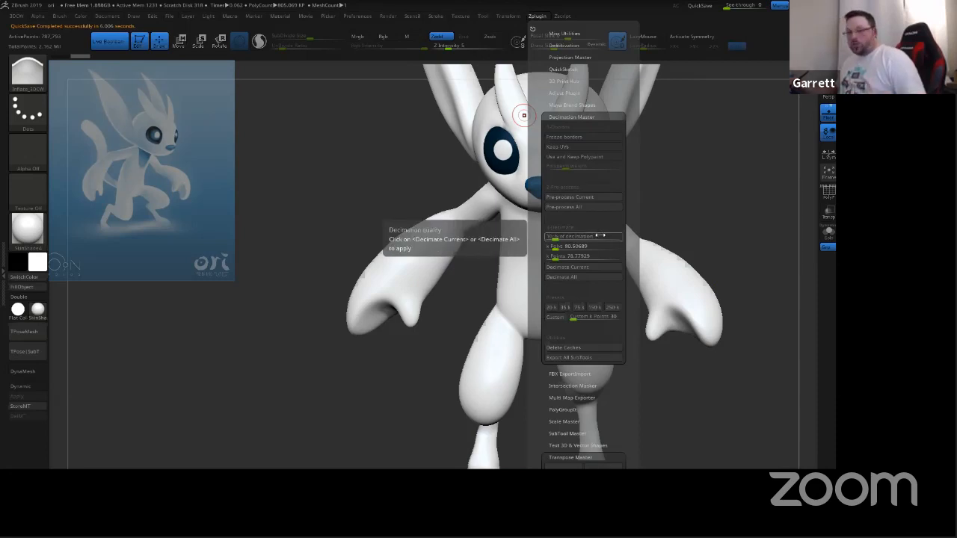
{"action": "left_click", "coordinate": [601, 198]}
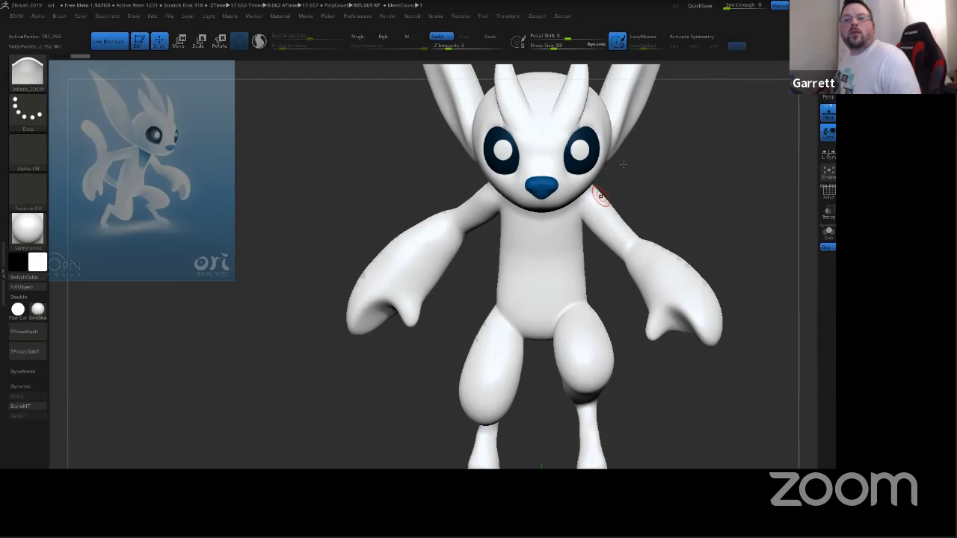
{"action": "left_click", "coordinate": [539, 17]}
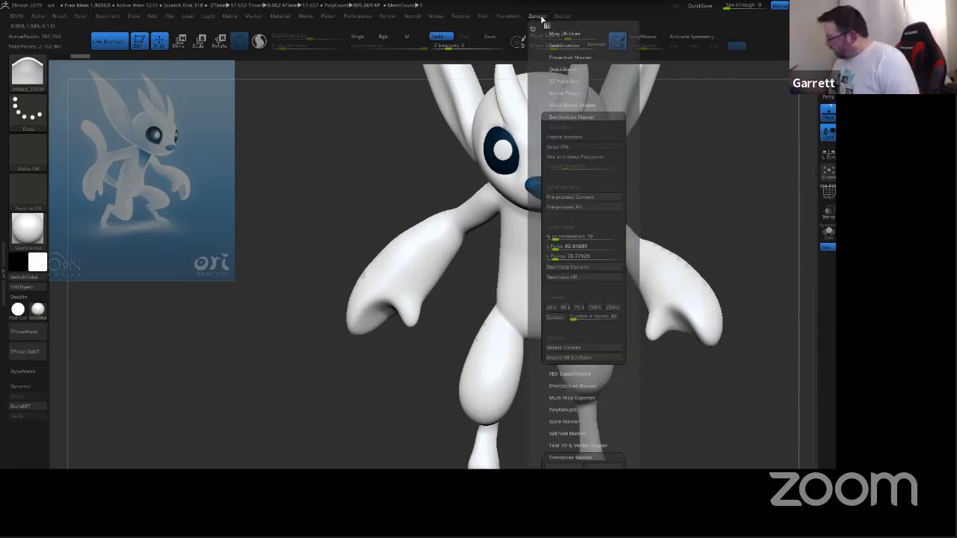
{"action": "left_click", "coordinate": [592, 268]}
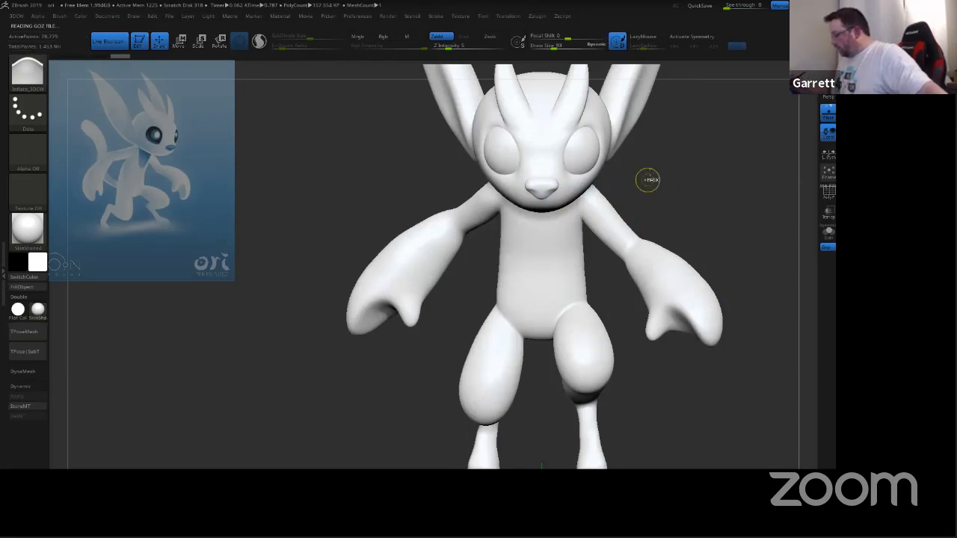
Step: Turn on Draw Polyframe and examine the decimated triangles around the face, eyes and nose
{"action": "right_click_drag", "start_coordinate": [653, 164], "coordinate": [637, 201], "text": "ctrl"}
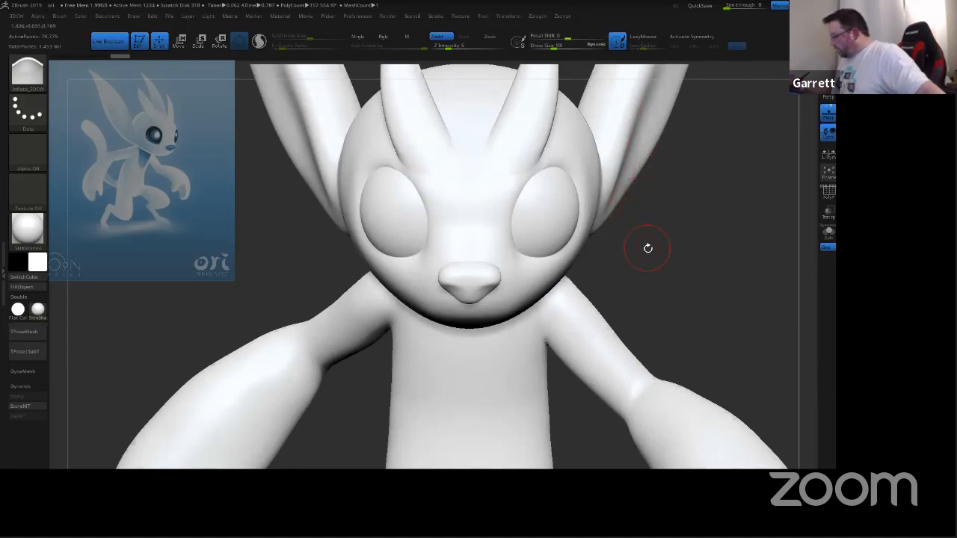
{"action": "right_click_drag", "start_coordinate": [648, 248], "coordinate": [613, 217]}
{"action": "right_click_drag", "start_coordinate": [673, 199], "coordinate": [714, 190], "text": "ctrl"}
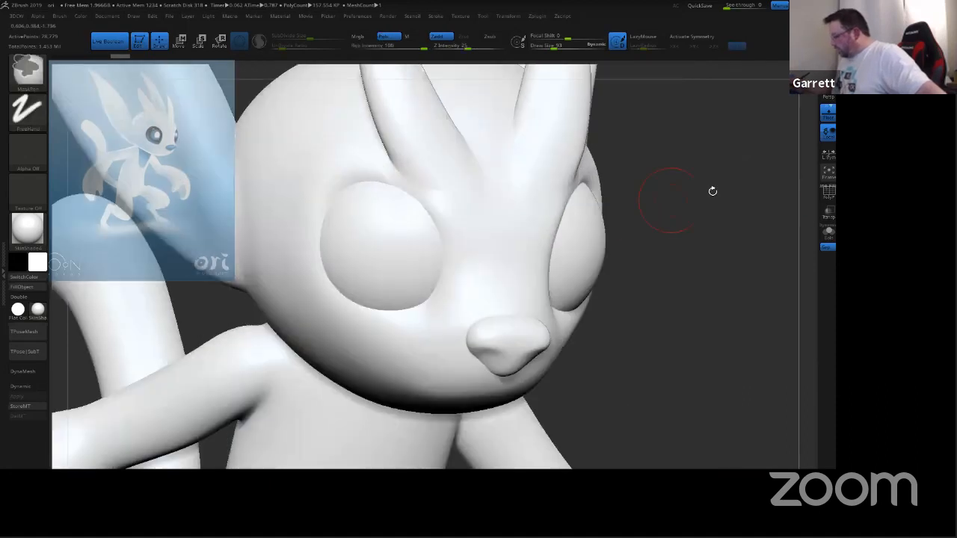
{"action": "left_click", "coordinate": [829, 192]}
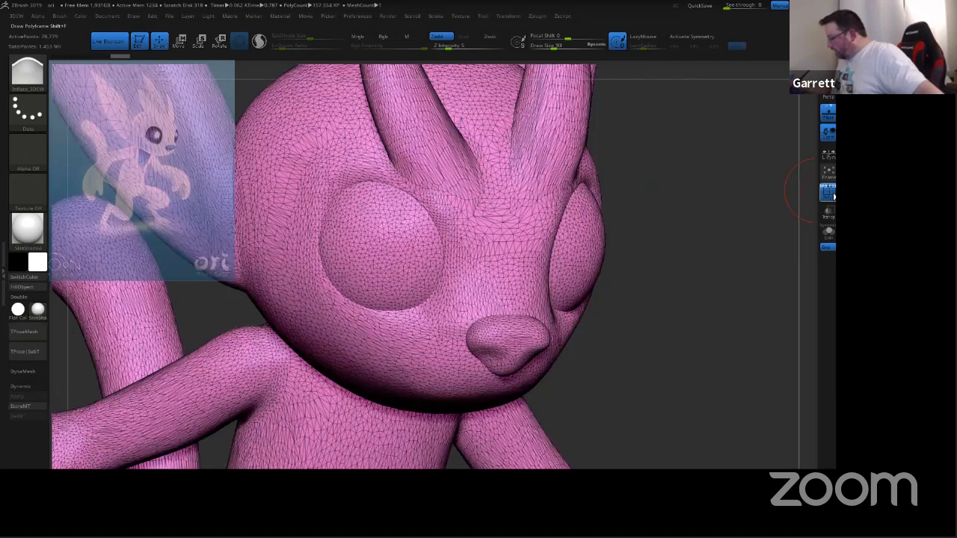
{"action": "mouse_move", "coordinate": [738, 250]}
{"action": "right_mouse_down"}
{"action": "mouse_move", "coordinate": [681, 295]}
{"action": "mouse_move", "coordinate": [692, 289]}
{"action": "mouse_move", "coordinate": [662, 292]}
{"action": "mouse_move", "coordinate": [628, 346]}
{"action": "mouse_move", "coordinate": [643, 166]}
{"action": "right_mouse_up"}
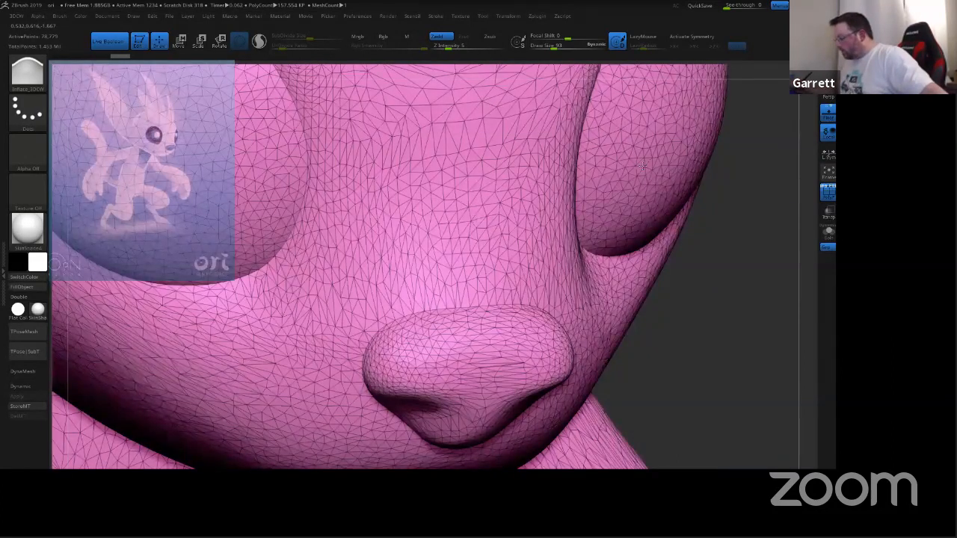
{"action": "left_click_drag", "start_coordinate": [673, 366], "coordinate": [700, 317]}
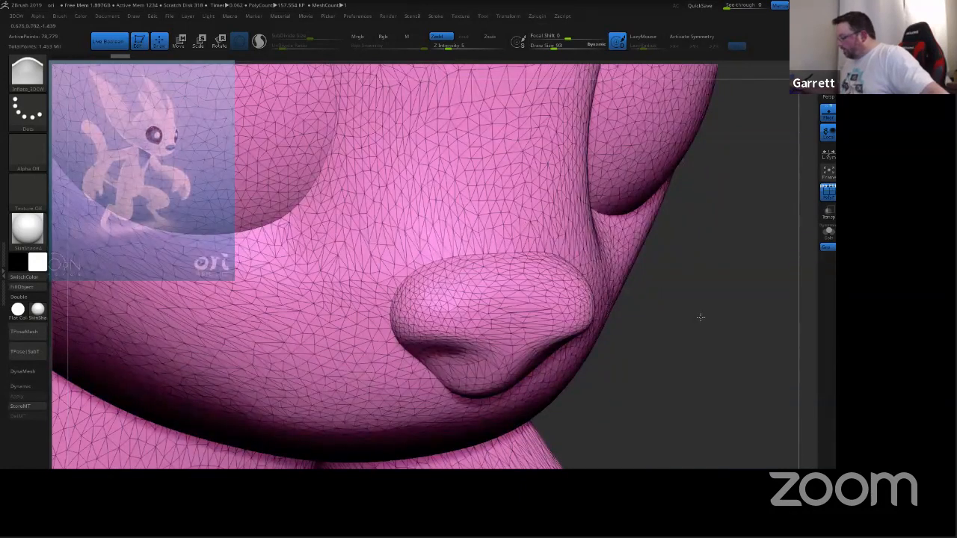
{"action": "left_click_drag", "start_coordinate": [698, 316], "coordinate": [667, 399]}
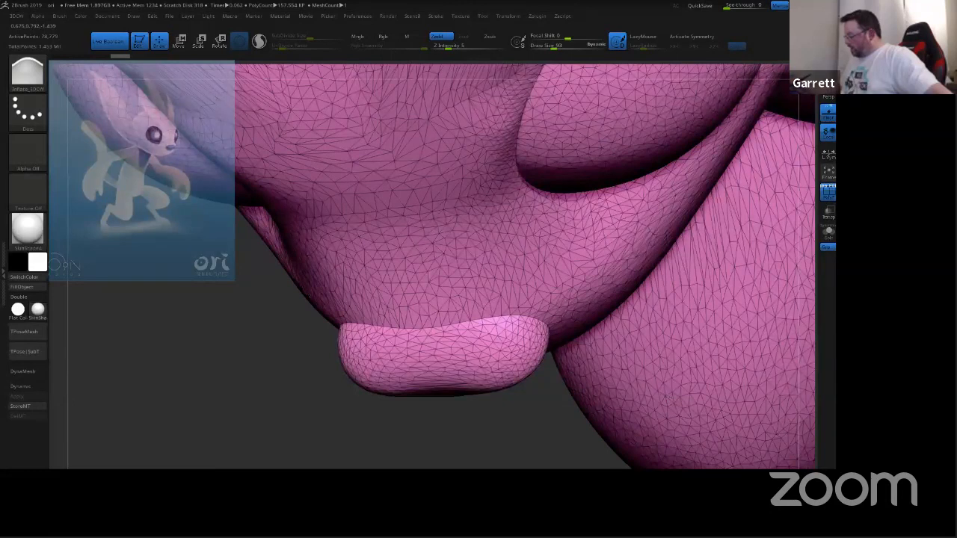
{"action": "right_click_drag", "start_coordinate": [667, 398], "coordinate": [708, 291]}
{"action": "left_click_drag", "start_coordinate": [708, 292], "coordinate": [684, 299]}
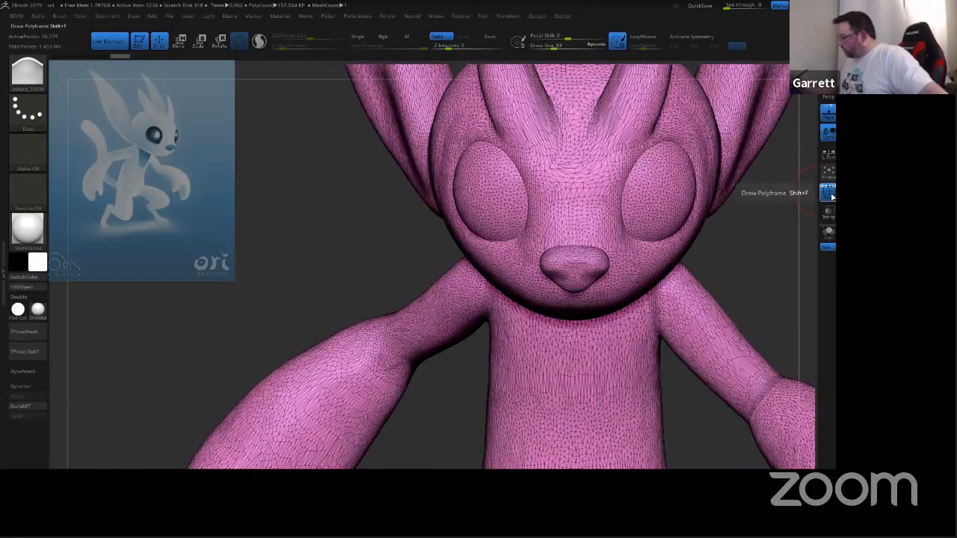
Step: Turn off Draw Polyframe and examine the decimated surface's shading around the nose, eye socket and arms
{"action": "left_click", "coordinate": [828, 194]}
{"action": "left_click_drag", "start_coordinate": [760, 247], "coordinate": [773, 256]}
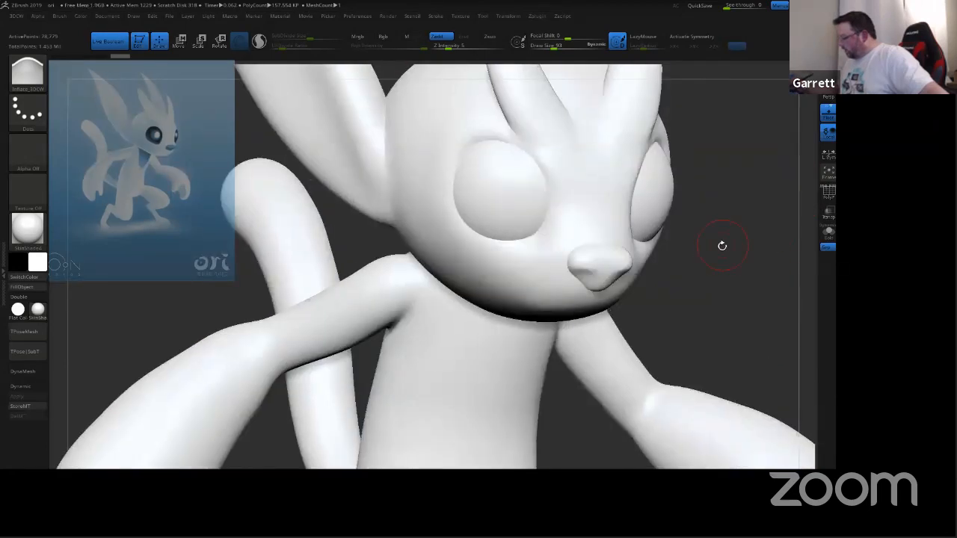
{"action": "right_click_drag", "start_coordinate": [720, 252], "coordinate": [668, 332], "text": "ctrl"}
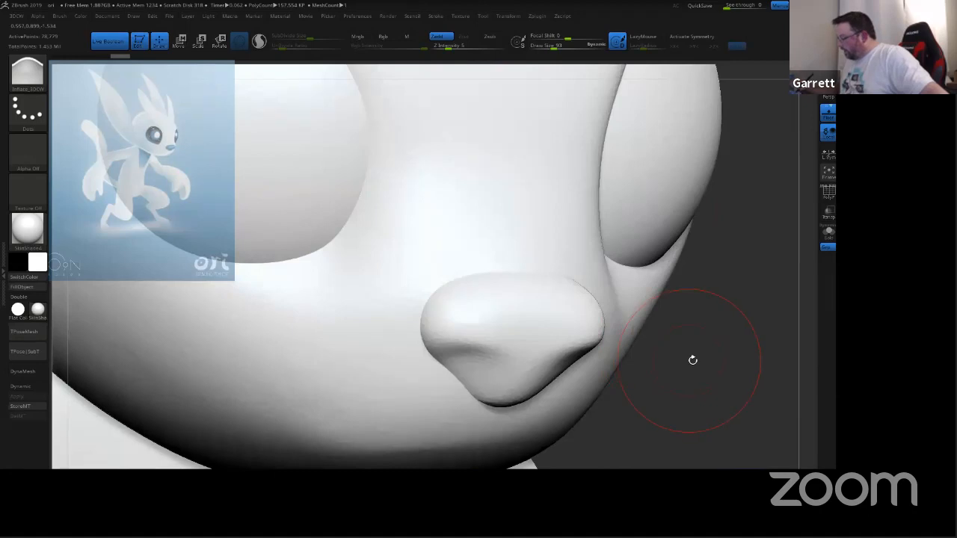
{"action": "mouse_move", "coordinate": [692, 360]}
{"action": "left_mouse_down"}
{"action": "mouse_move", "coordinate": [658, 331]}
{"action": "mouse_move", "coordinate": [539, 277]}
{"action": "left_mouse_up"}
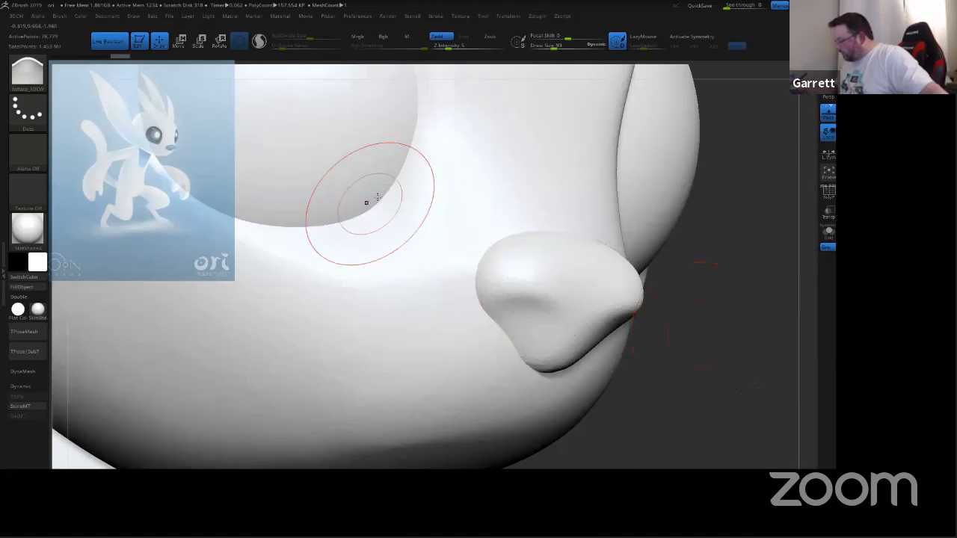
{"action": "right_click_drag", "start_coordinate": [448, 232], "coordinate": [596, 392], "text": "alt"}
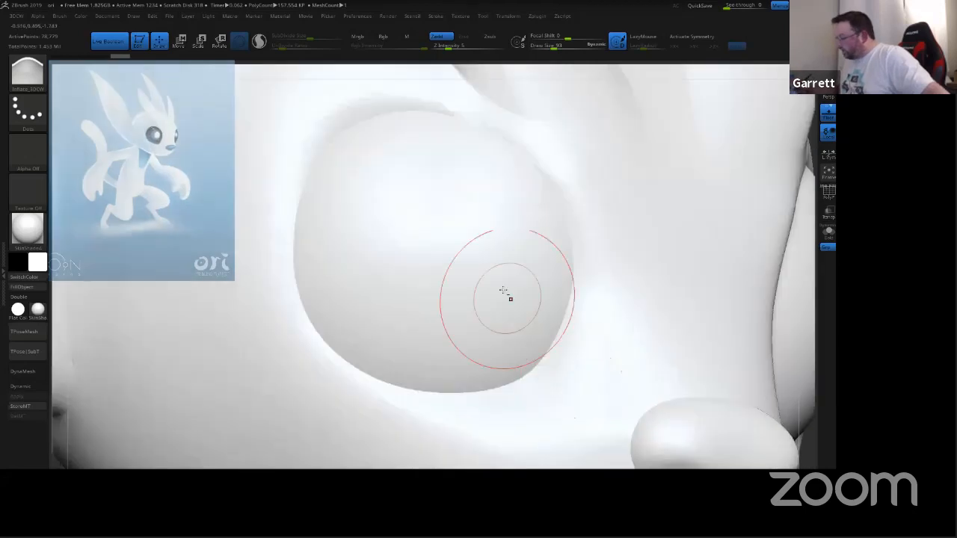
{"action": "right_click_drag", "start_coordinate": [515, 288], "coordinate": [553, 331], "text": "alt"}
{"action": "left_click_drag", "start_coordinate": [815, 284], "coordinate": [677, 339]}
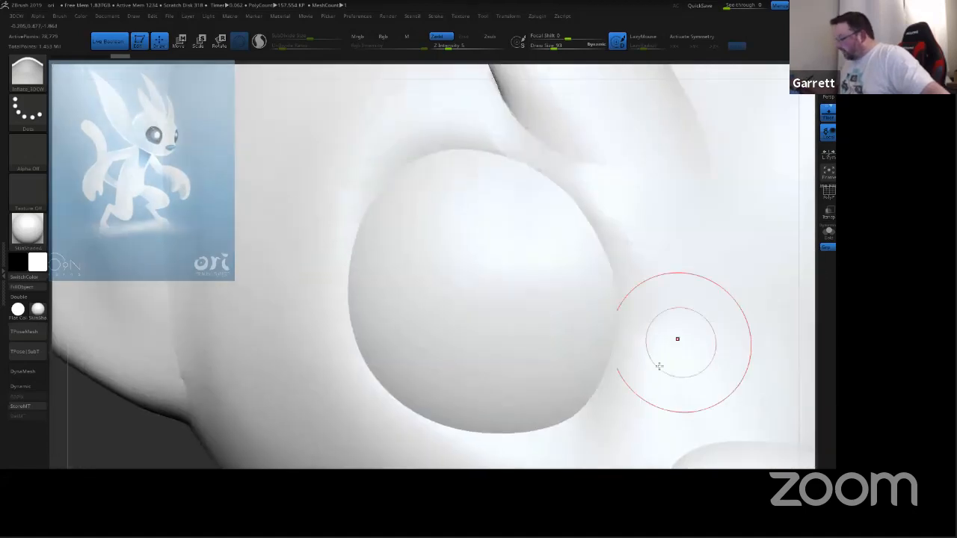
{"action": "right_click_drag", "start_coordinate": [641, 391], "coordinate": [632, 217], "text": "ctrl"}
{"action": "right_click_drag", "start_coordinate": [641, 337], "coordinate": [605, 310]}
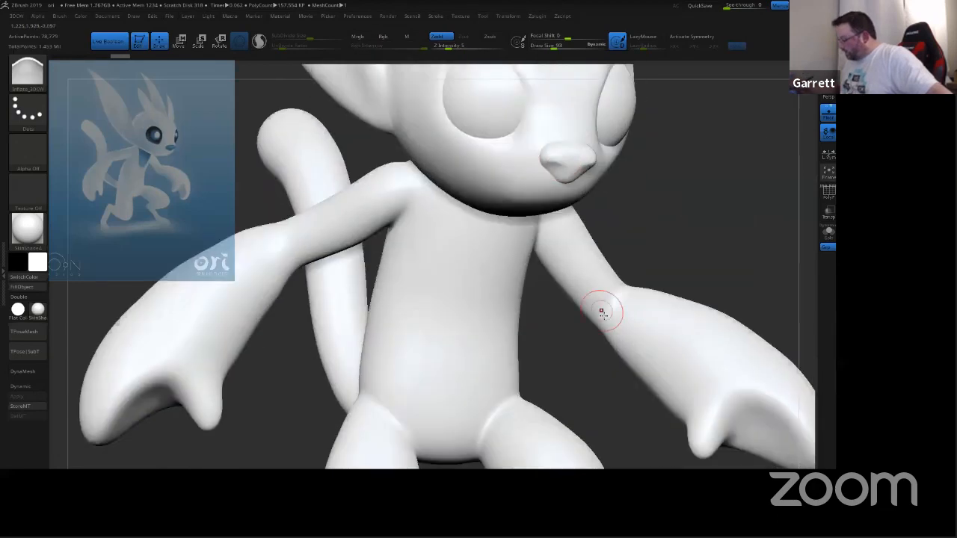
{"action": "right_click_drag", "start_coordinate": [573, 362], "coordinate": [679, 331]}
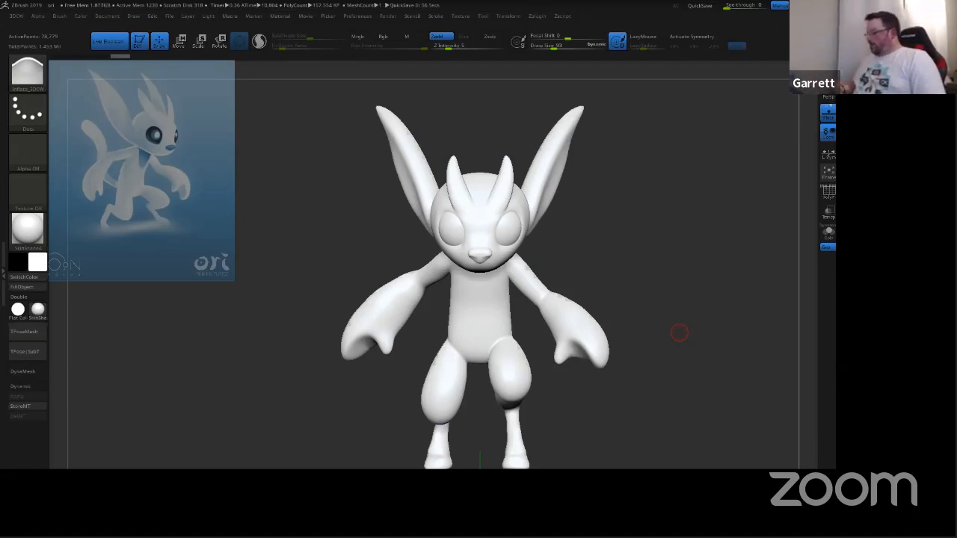
{"action": "left_click_drag", "start_coordinate": [679, 297], "coordinate": [685, 298]}
{"action": "right_click_drag", "start_coordinate": [675, 265], "coordinate": [688, 290], "text": "ctrl"}
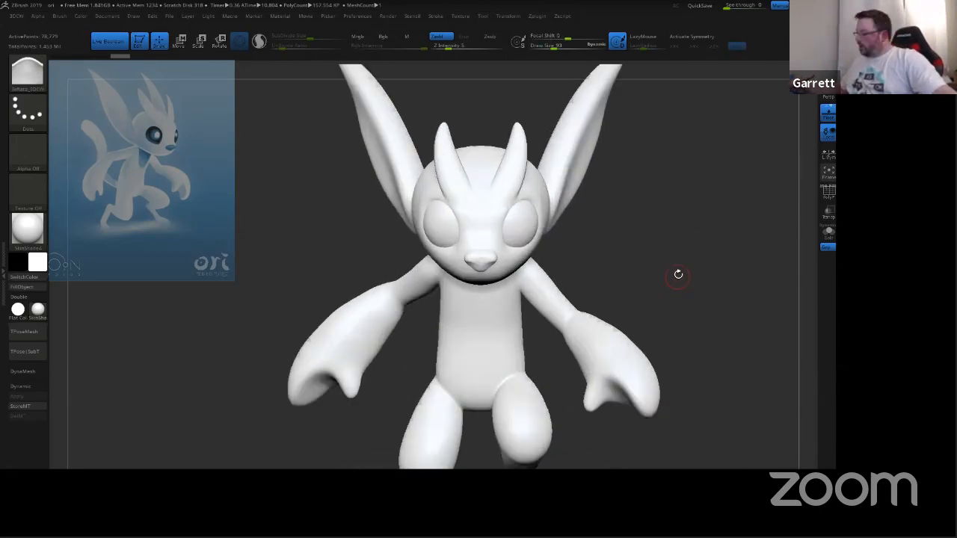
{"action": "left_click", "coordinate": [538, 16]}
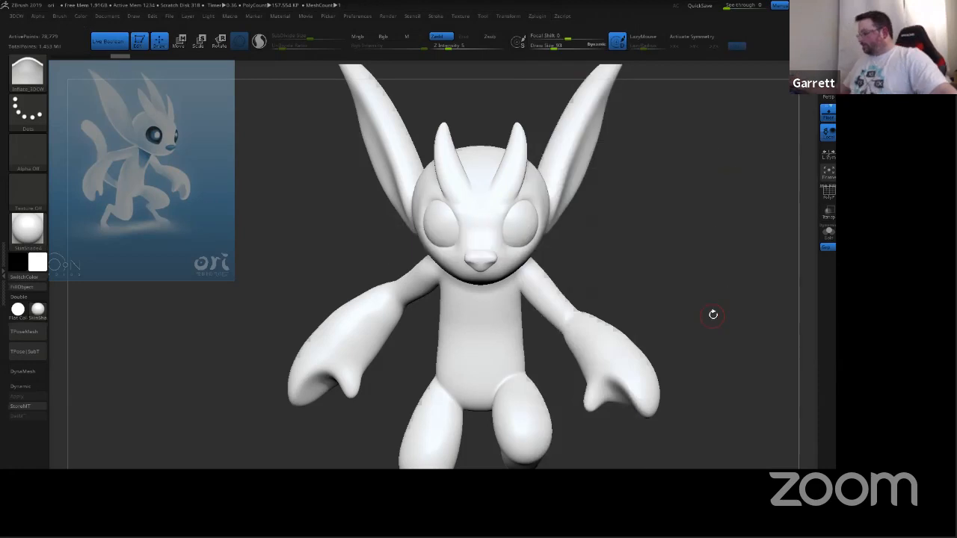
{"action": "mouse_move", "coordinate": [713, 314]}
{"action": "left_mouse_down"}
{"action": "mouse_move", "coordinate": [752, 322]}
{"action": "mouse_move", "coordinate": [726, 312]}
{"action": "mouse_move", "coordinate": [763, 259]}
{"action": "left_mouse_up"}
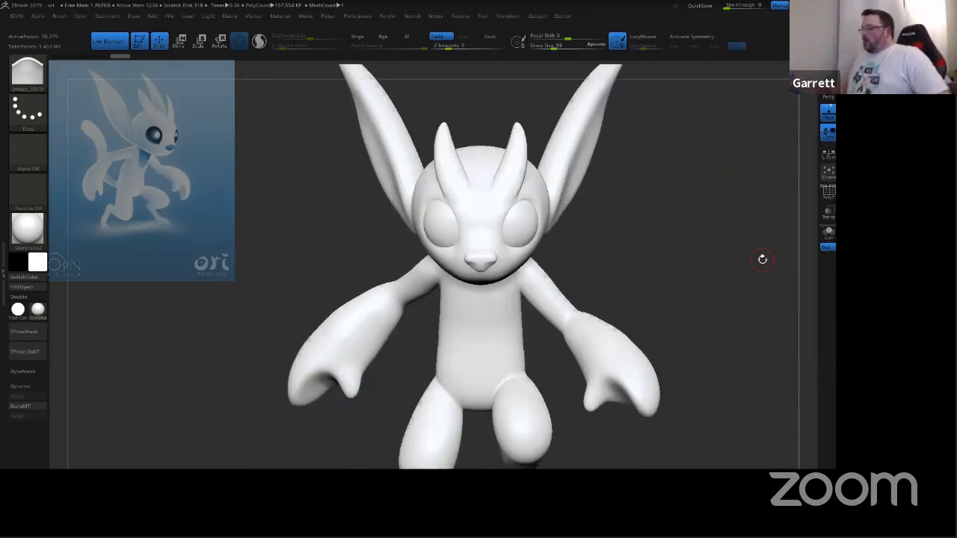
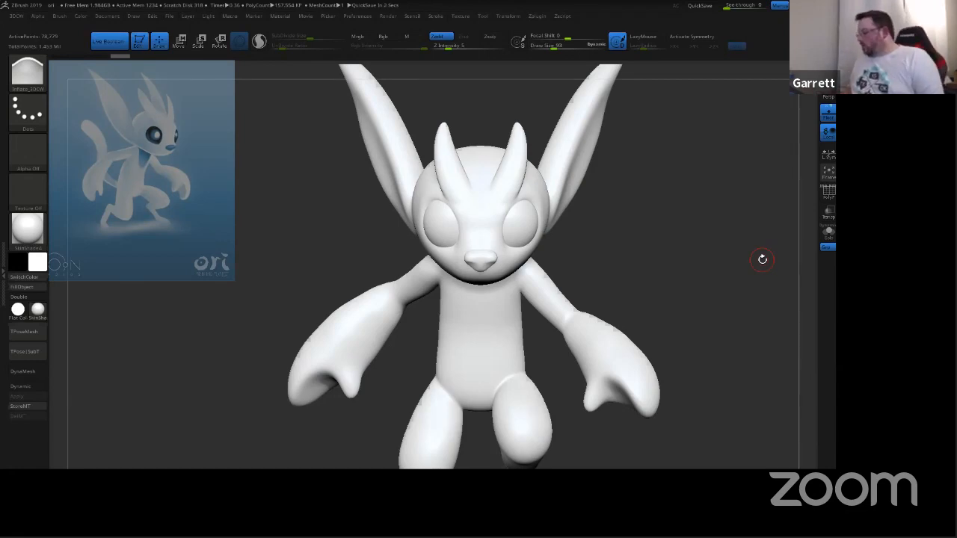
Step: Switch to Simplify3D and import ori.OBJ from the Project Files folder, declining the automatic scaling to millimetres
{"action": "left_click_drag", "start_coordinate": [713, 308], "coordinate": [754, 214]}
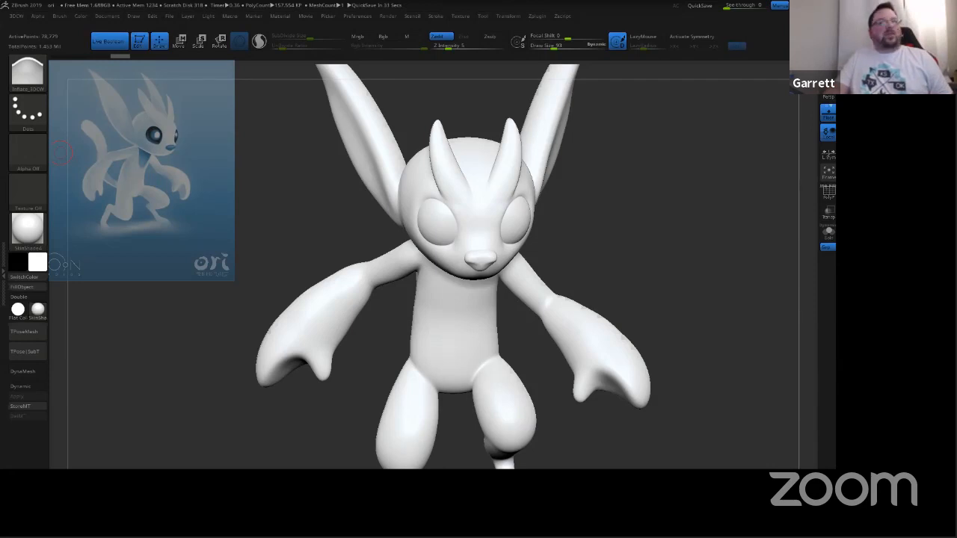
{"action": "left_click_drag", "start_coordinate": [0, 227], "coordinate": [596, 56]}
{"action": "double_click", "coordinate": [595, 54]}
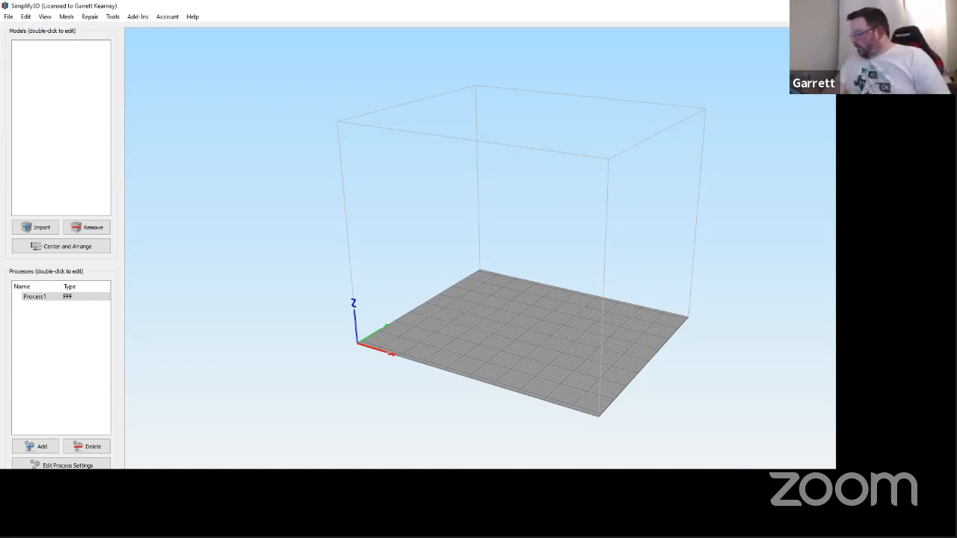
{"action": "left_click", "coordinate": [9, 16]}
{"action": "left_click", "coordinate": [37, 115]}
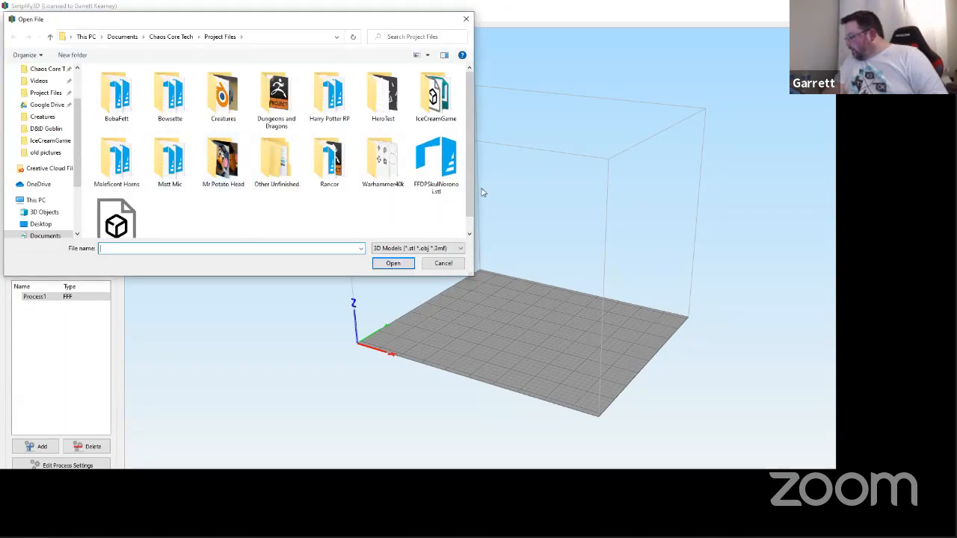
{"action": "scroll", "coordinate": [419, 202], "scroll_direction": "down", "scroll_amount": 1}
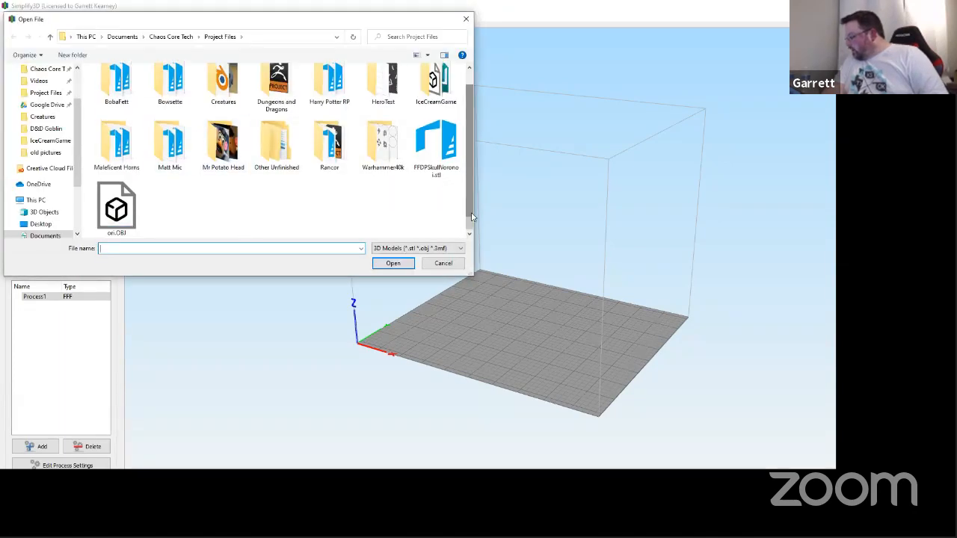
{"action": "double_click", "coordinate": [118, 210]}
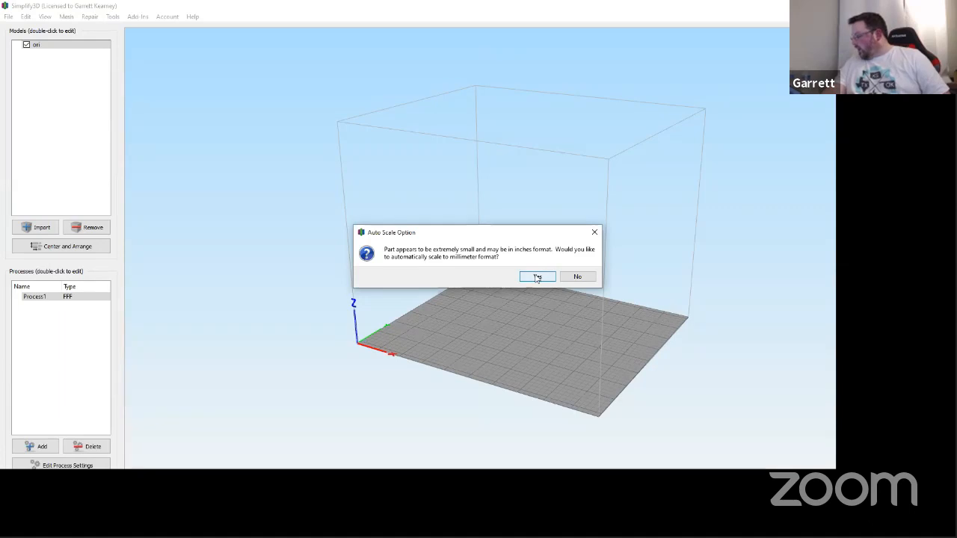
{"action": "left_click", "coordinate": [578, 277]}
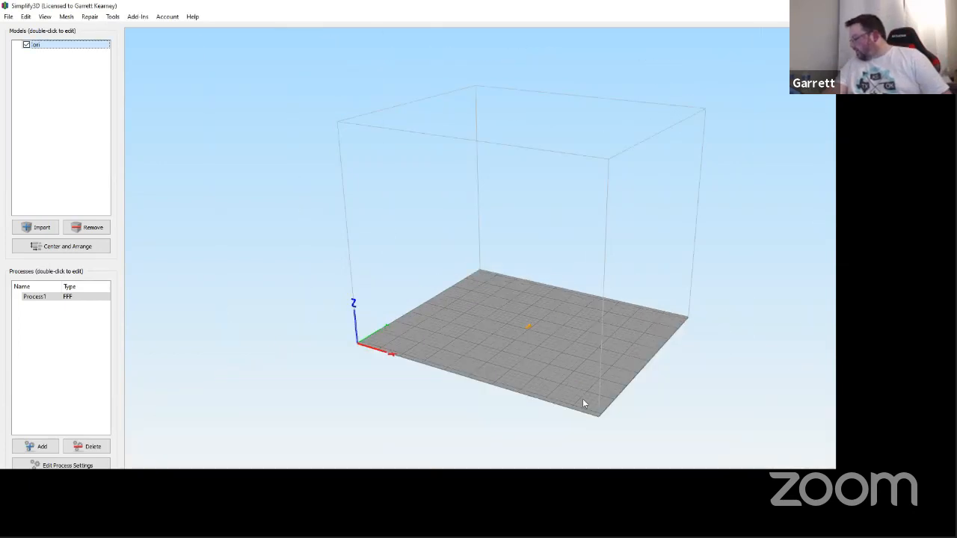
Step: Scale up the tiny ori model uniformly so it is a printable size on the build plate
{"action": "scroll", "coordinate": [582, 402], "scroll_direction": "up", "scroll_amount": 6}
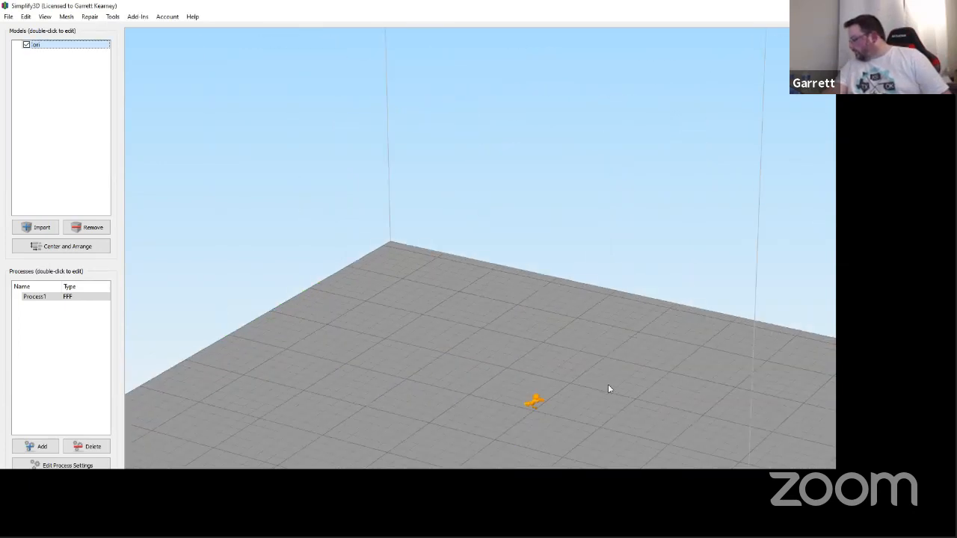
{"action": "scroll", "coordinate": [608, 389], "scroll_direction": "up", "scroll_amount": 2}
{"action": "scroll", "coordinate": [589, 370], "scroll_direction": "up", "scroll_amount": 3}
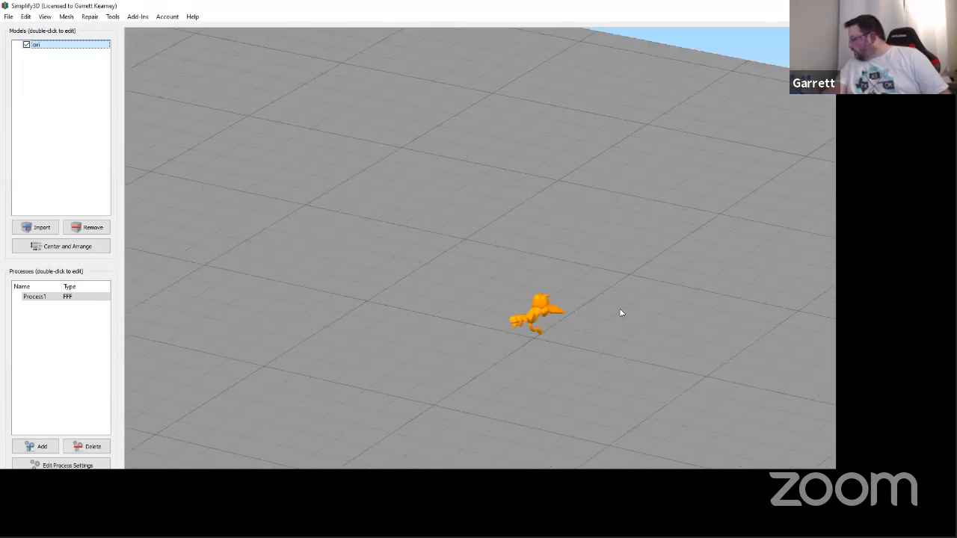
{"action": "left_click", "coordinate": [542, 309]}
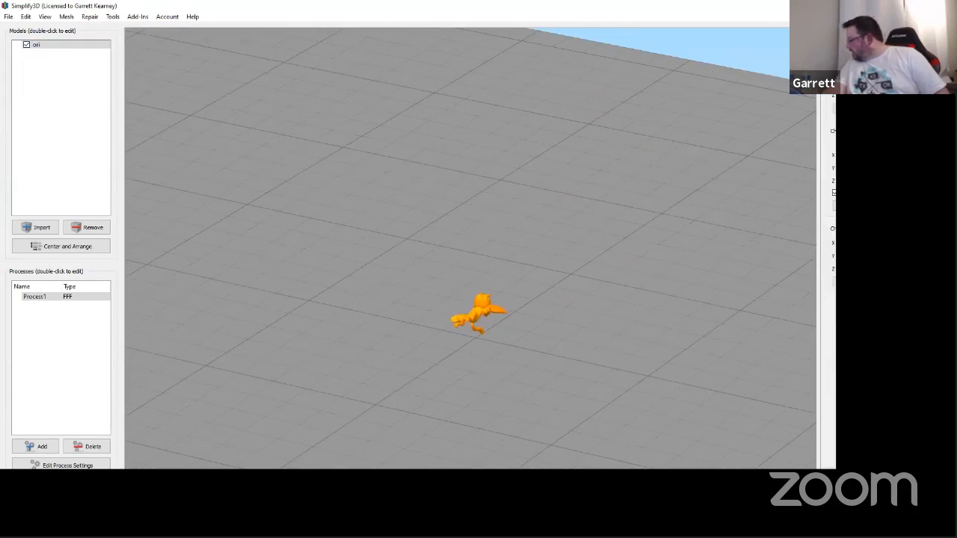
{"action": "key", "text": "Return"}
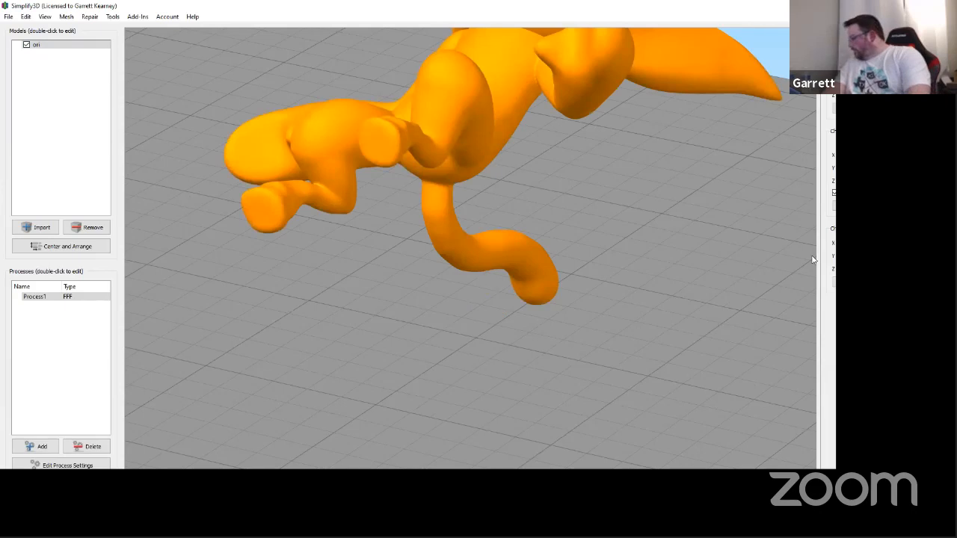
{"action": "scroll", "coordinate": [814, 259], "scroll_direction": "down", "scroll_amount": 3}
{"action": "scroll", "coordinate": [805, 255], "scroll_direction": "down", "scroll_amount": 2}
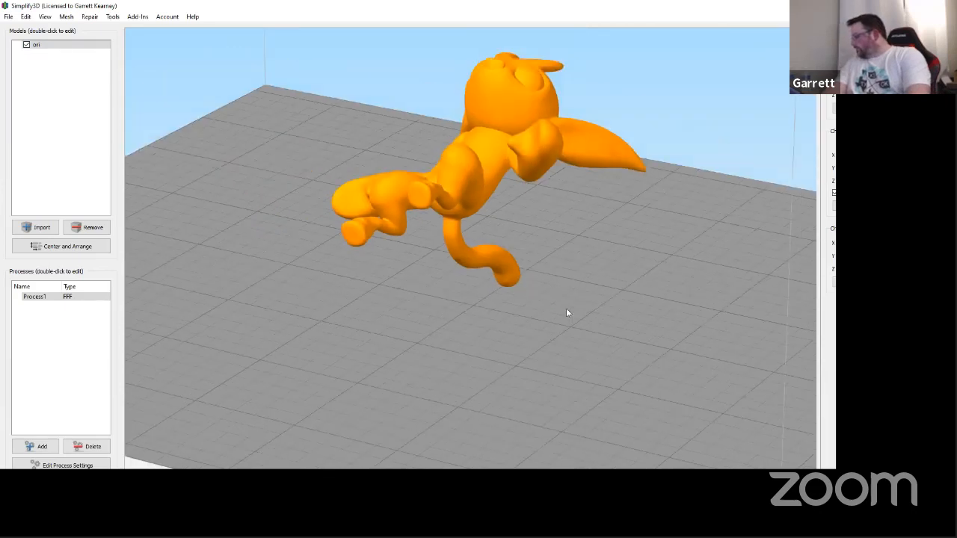
{"action": "scroll", "coordinate": [569, 311], "scroll_direction": "down", "scroll_amount": 2}
{"action": "left_click_drag", "start_coordinate": [586, 343], "coordinate": [694, 269]}
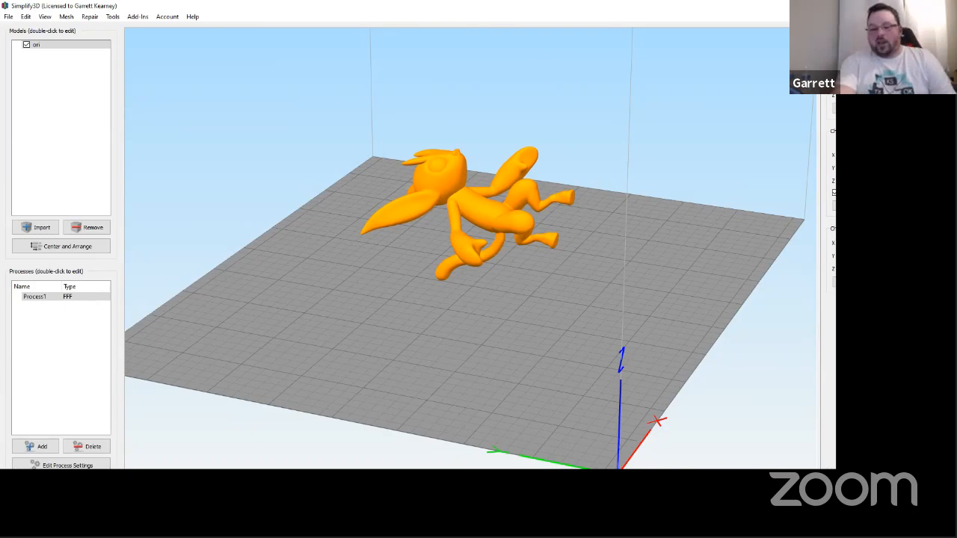
Step: Rotate the ori model upright, then center and arrange it so its feet stand on the build plate
{"action": "key", "text": "Return"}
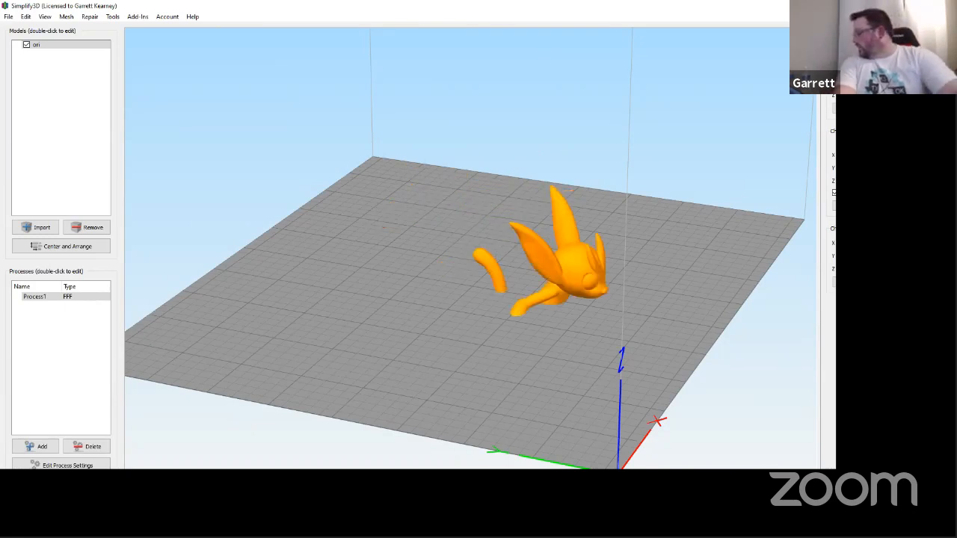
{"action": "left_click", "coordinate": [66, 246]}
{"action": "left_click_drag", "start_coordinate": [512, 338], "coordinate": [732, 299]}
{"action": "right_click_drag", "start_coordinate": [733, 299], "coordinate": [708, 335]}
{"action": "left_click_drag", "start_coordinate": [708, 335], "coordinate": [86, 82]}
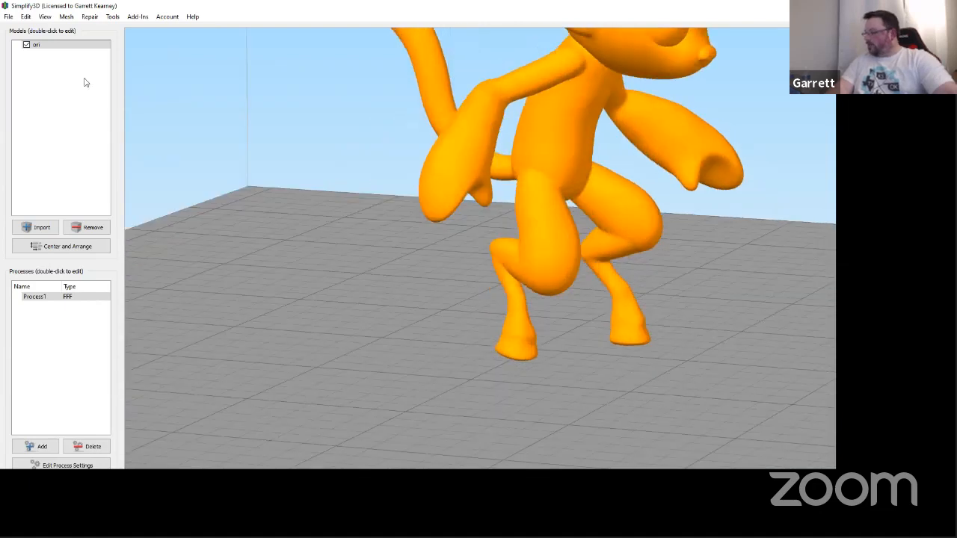
Step: Export the upright ori model as a binary STL named ori.stl in the Project Files folder
{"action": "left_click", "coordinate": [8, 17]}
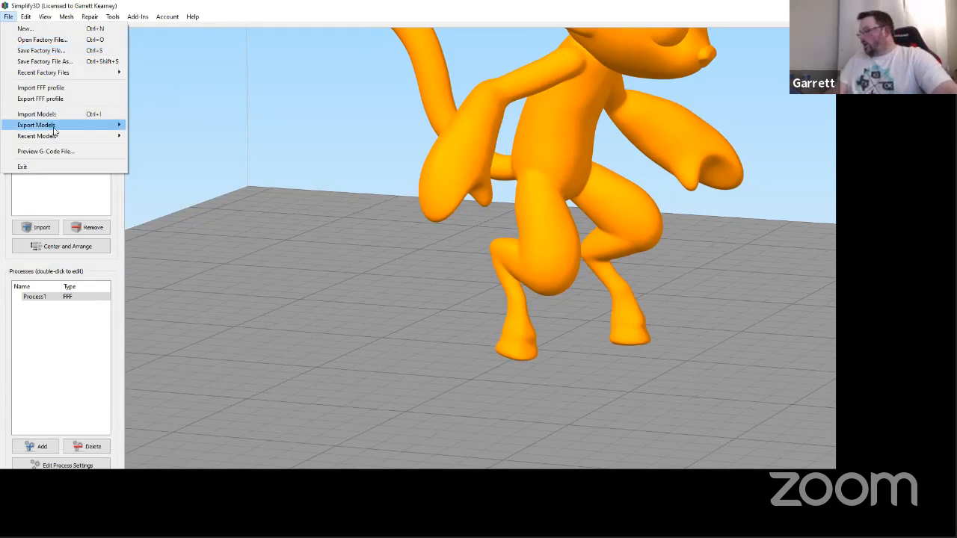
{"action": "mouse_move", "coordinate": [55, 129]}
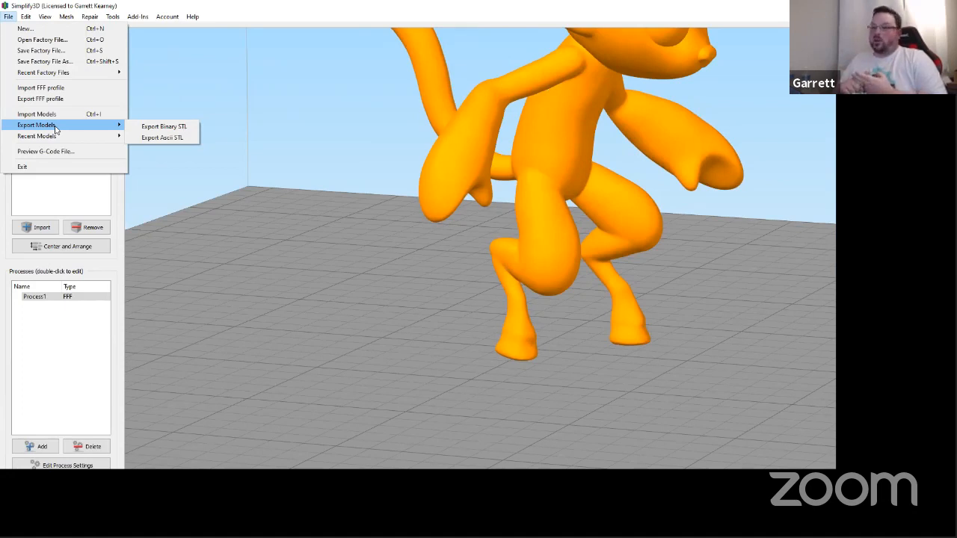
{"action": "left_click", "coordinate": [152, 129]}
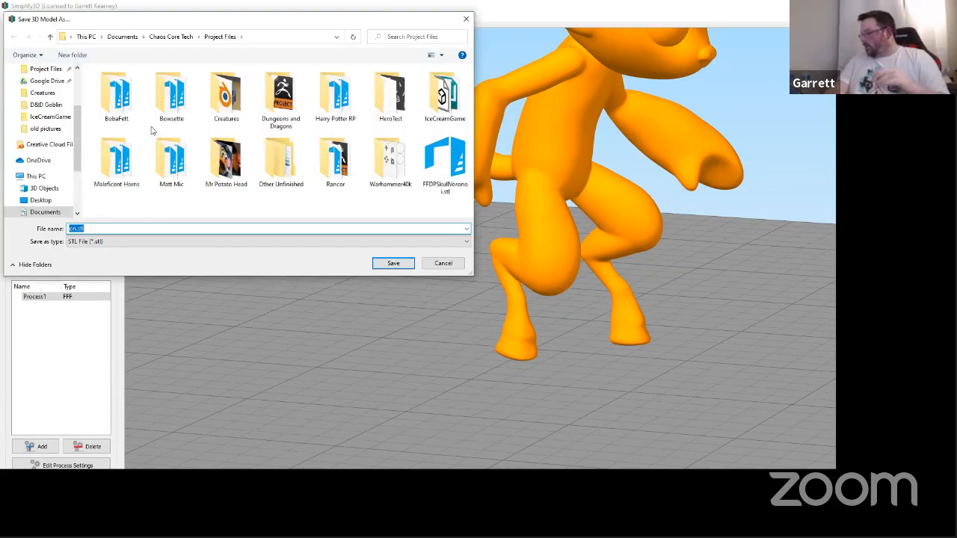
{"action": "left_click", "coordinate": [391, 263]}
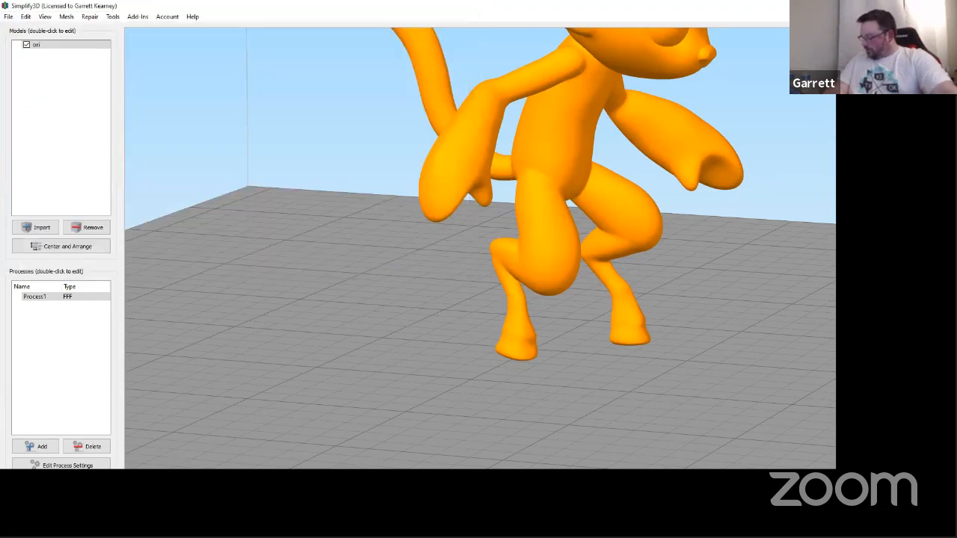
Step: Launch Autodesk Meshmixer, import ori.stl from the Project Files folder and maximize the window
{"action": "key", "text": "super"}
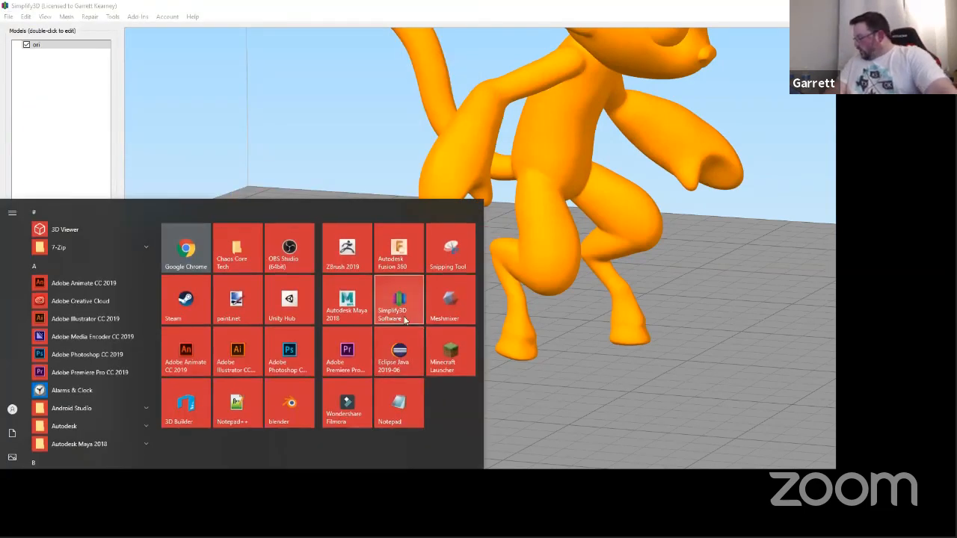
{"action": "left_click", "coordinate": [438, 306]}
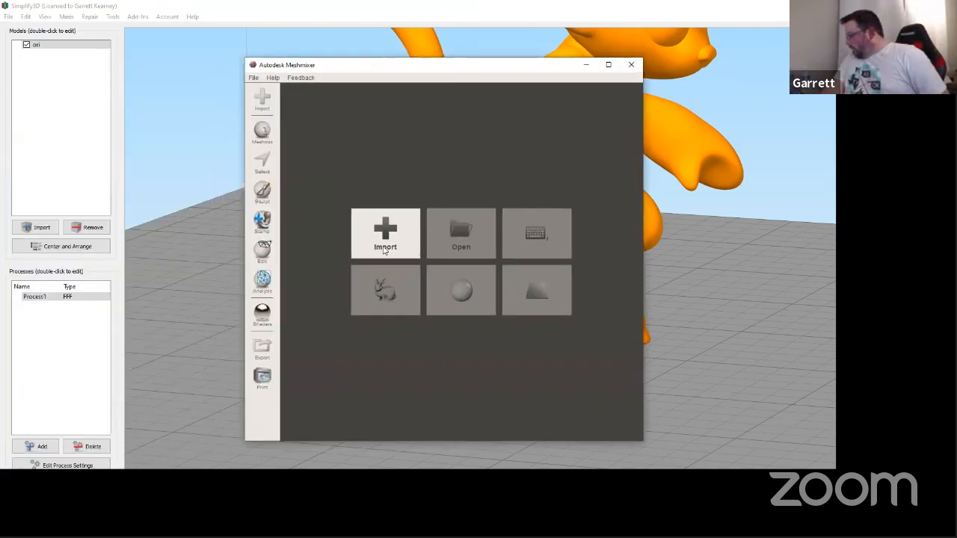
{"action": "left_click", "coordinate": [381, 239]}
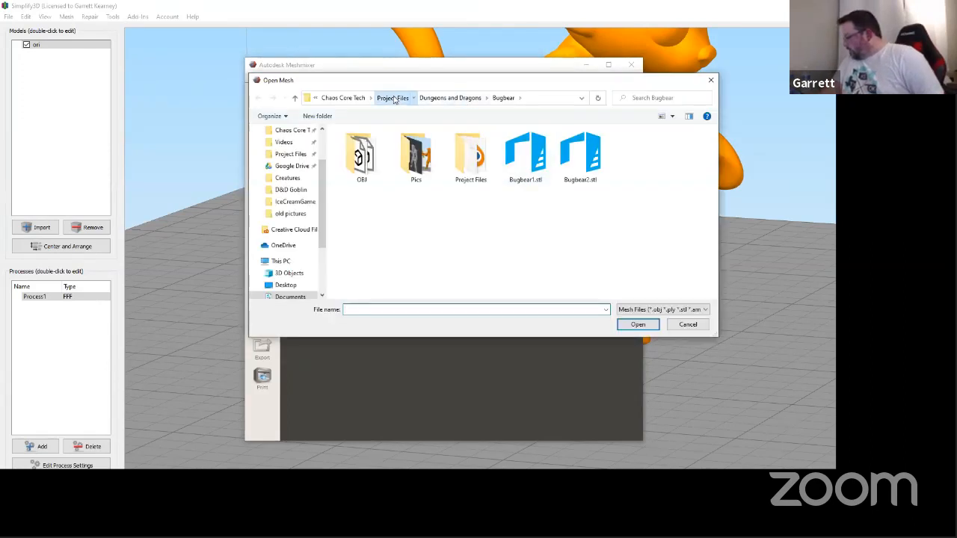
{"action": "left_click", "coordinate": [393, 98]}
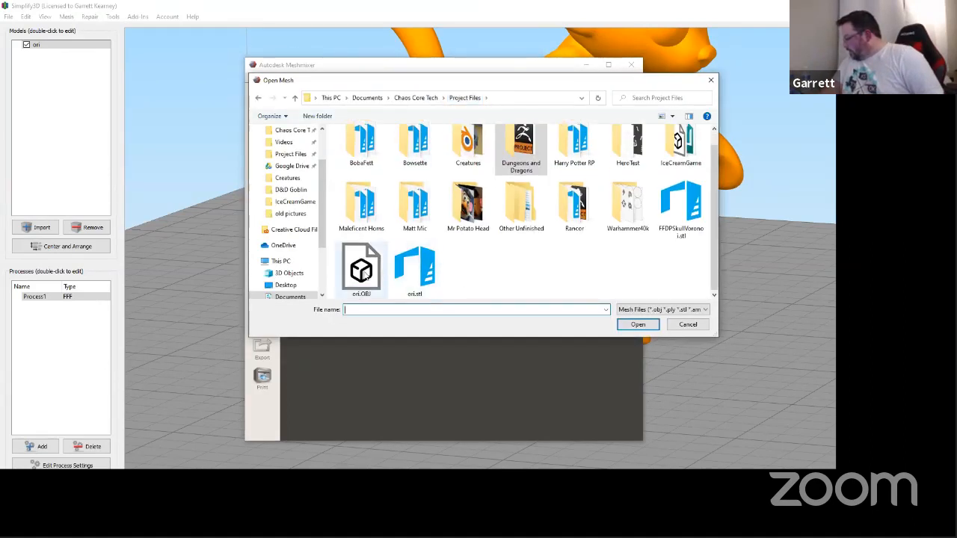
{"action": "double_click", "coordinate": [415, 270]}
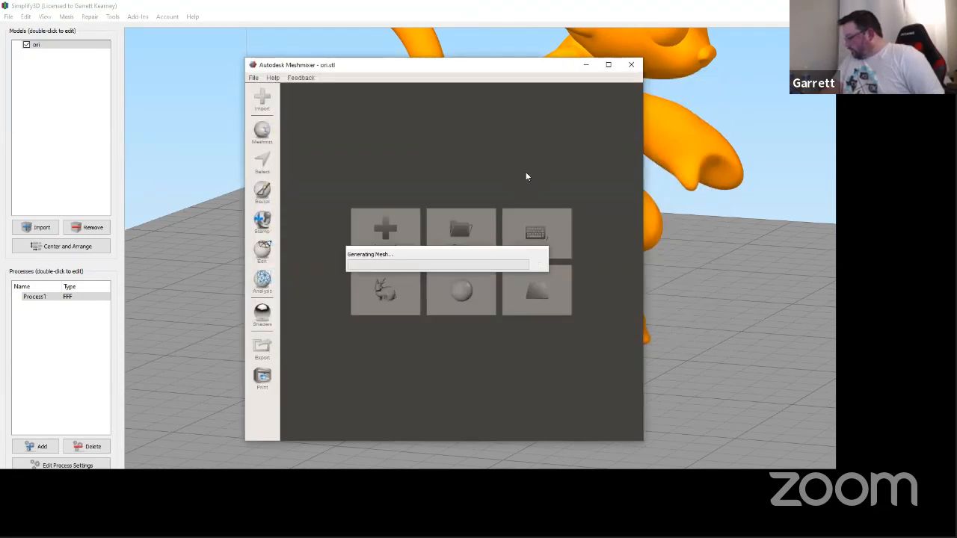
{"action": "left_click", "coordinate": [608, 65]}
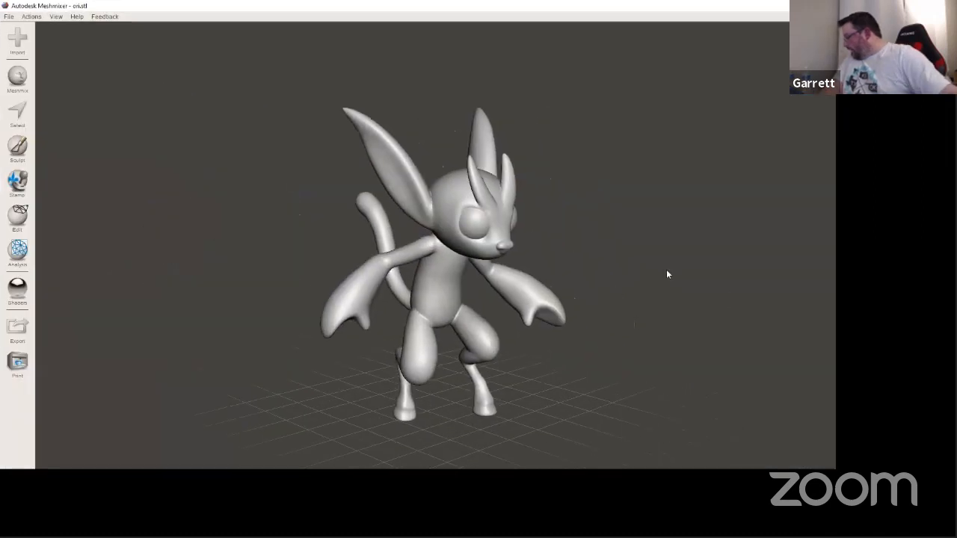
Step: Trim the undersides of both feet flat with a Plane Cut, using Cut (Discard Half) and Remeshed Fill
{"action": "right_click_drag", "start_coordinate": [668, 275], "coordinate": [609, 275]}
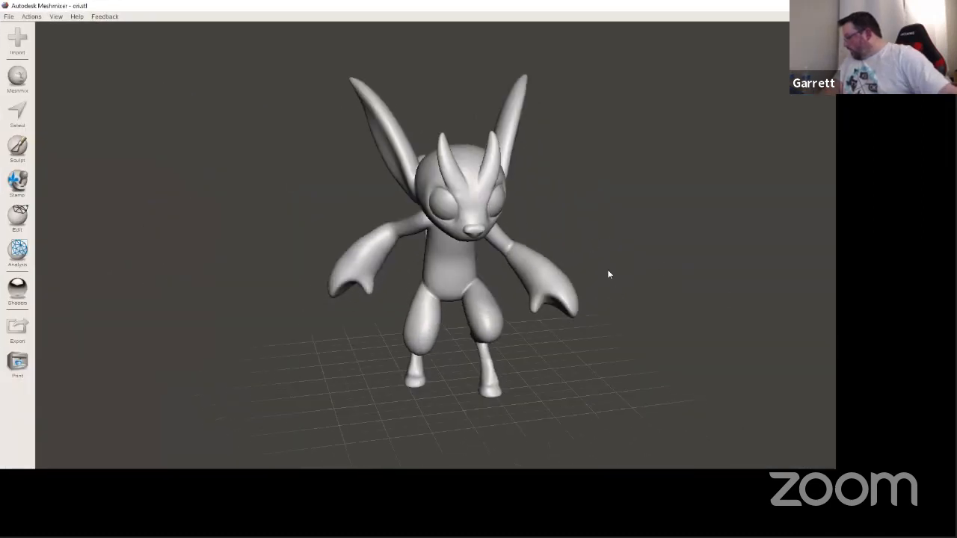
{"action": "scroll", "coordinate": [633, 318], "scroll_direction": "up", "scroll_amount": 5}
{"action": "right_click_drag", "start_coordinate": [657, 367], "coordinate": [672, 284]}
{"action": "left_click", "coordinate": [17, 216]}
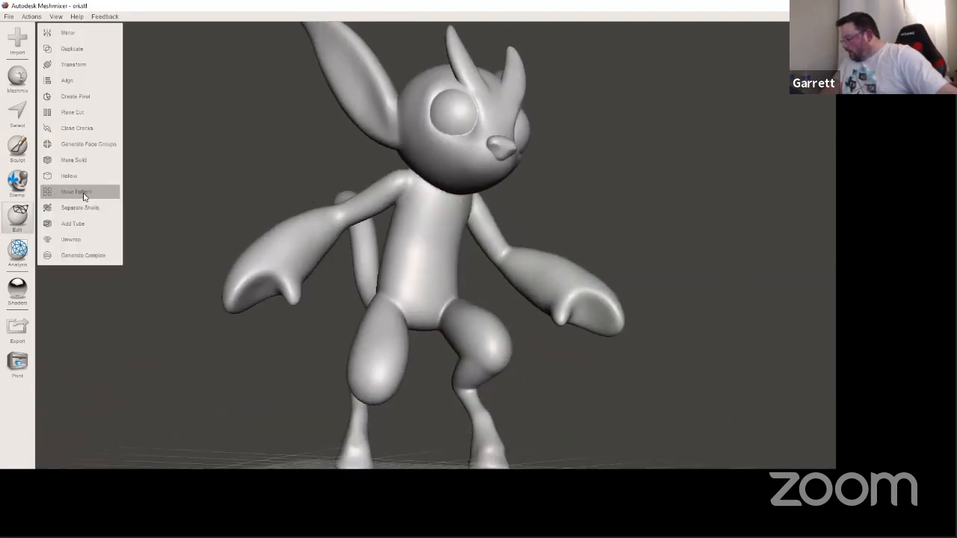
{"action": "left_click", "coordinate": [94, 116]}
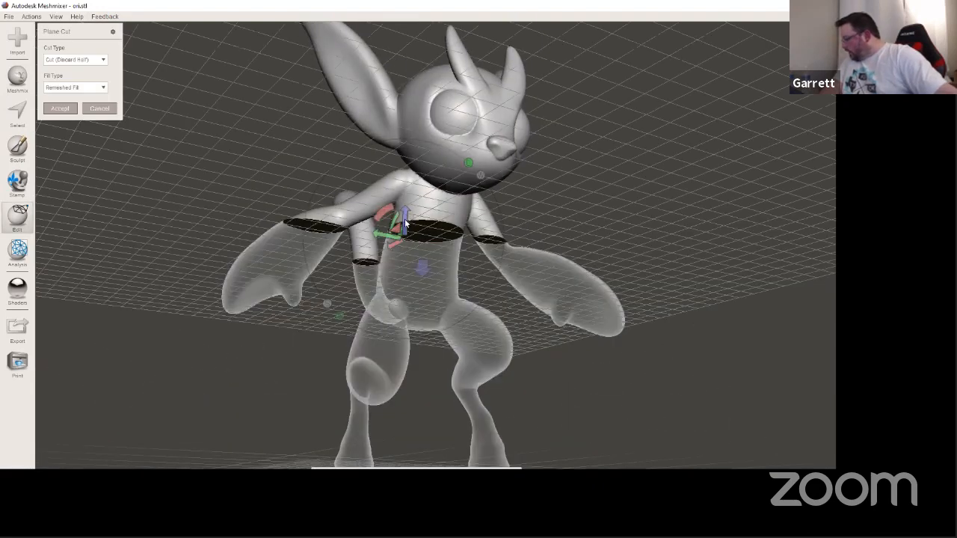
{"action": "left_click_drag", "start_coordinate": [405, 222], "coordinate": [400, 450]}
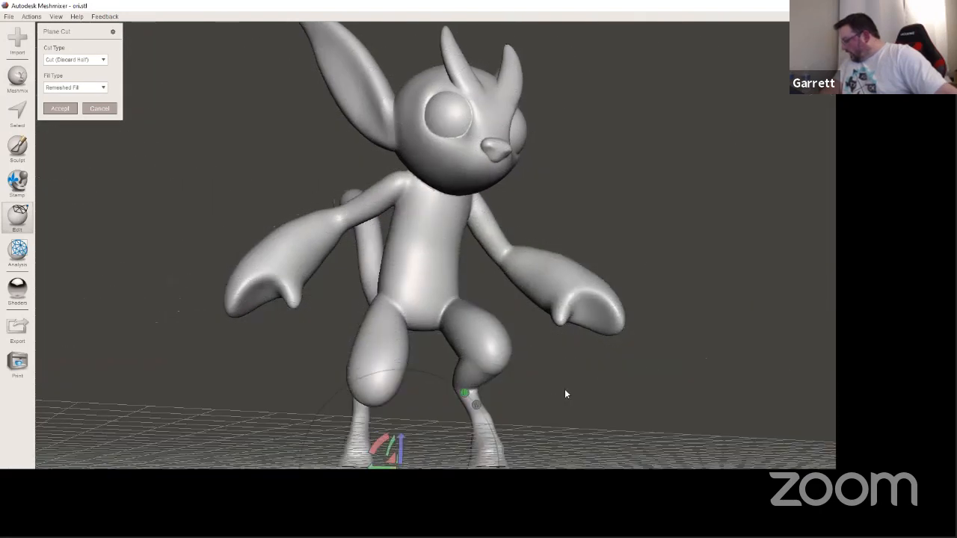
{"action": "right_click_drag", "start_coordinate": [564, 394], "coordinate": [548, 303]}
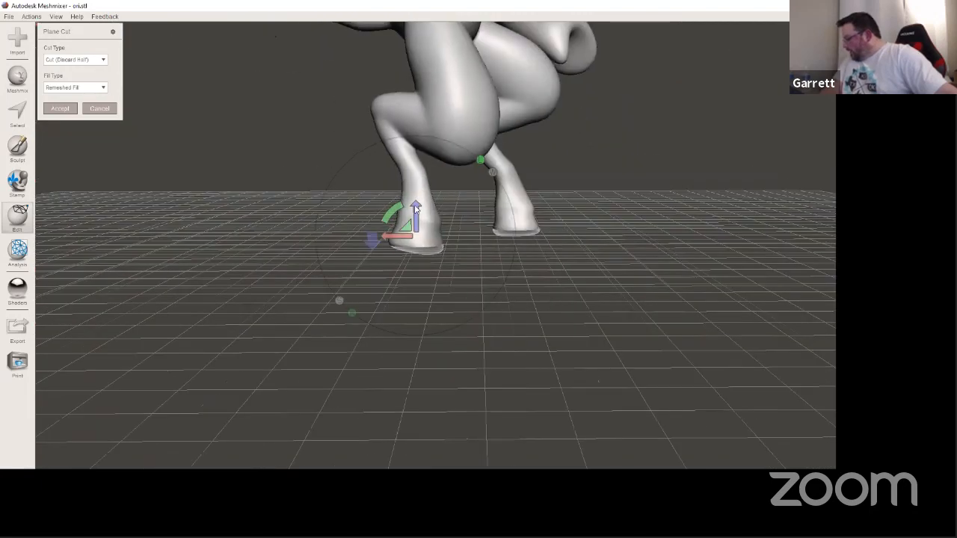
{"action": "left_click_drag", "start_coordinate": [416, 209], "coordinate": [417, 212]}
{"action": "left_click", "coordinate": [60, 108]}
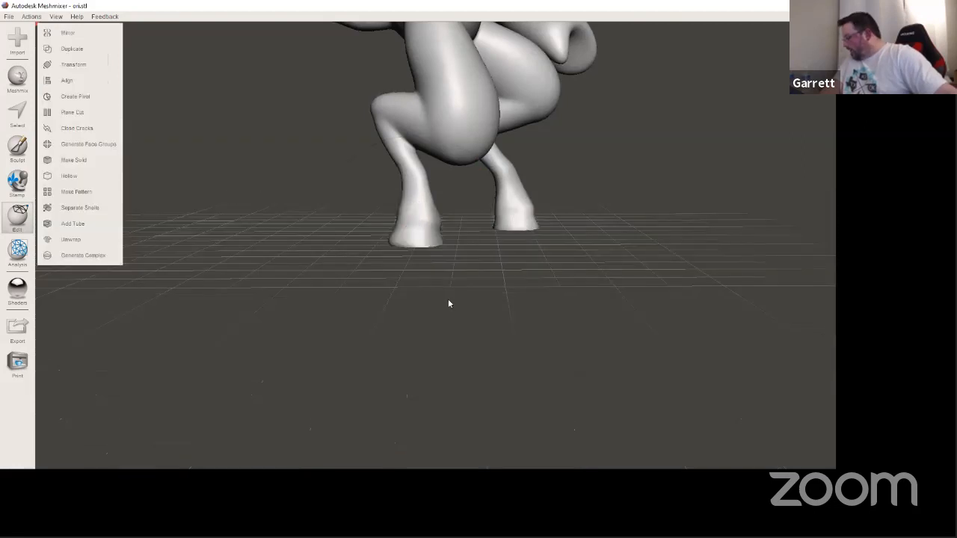
Step: Export the flat-footed ori model as a binary STL, overwriting ori.stl in the Project Files folder
{"action": "right_click_drag", "start_coordinate": [640, 241], "coordinate": [561, 213]}
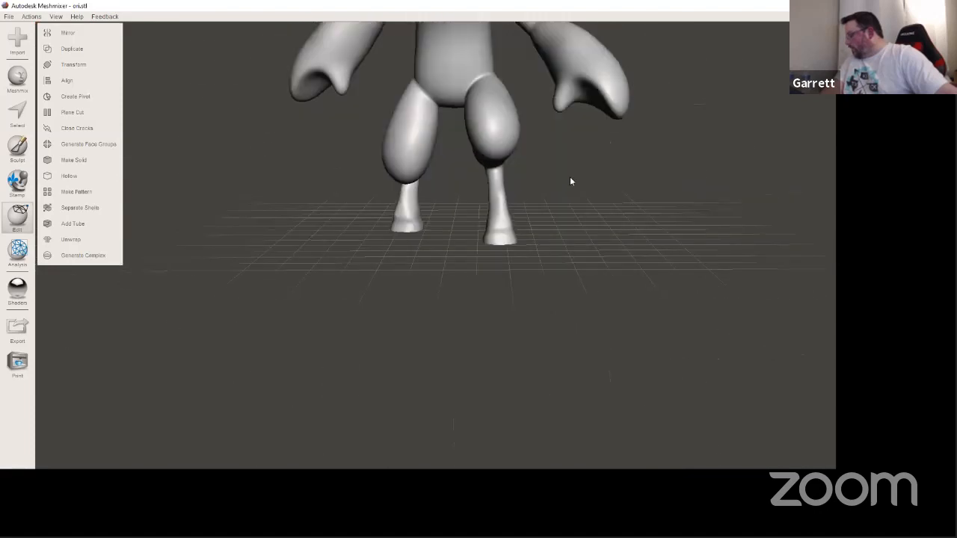
{"action": "right_click_drag", "start_coordinate": [569, 181], "coordinate": [425, 310]}
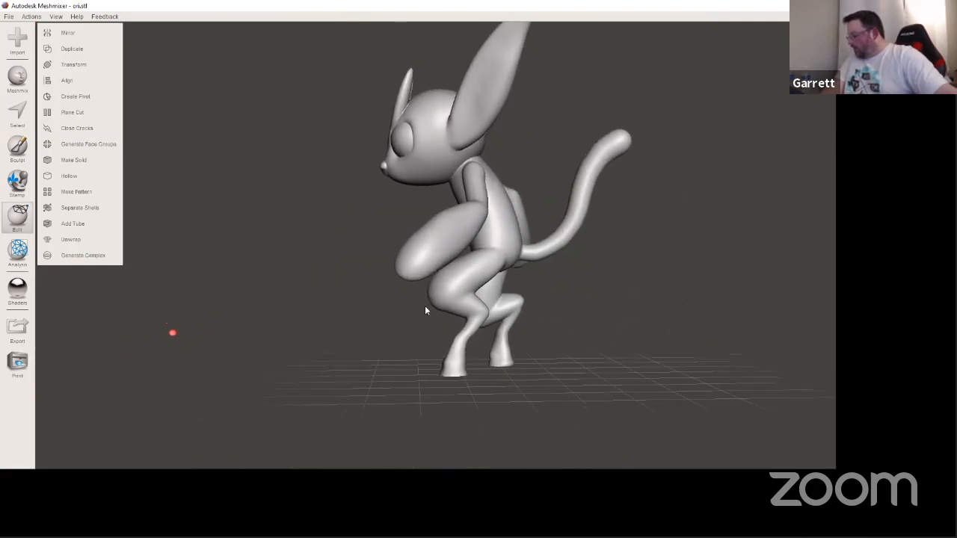
{"action": "right_click_drag", "start_coordinate": [327, 274], "coordinate": [166, 171]}
{"action": "right_click_drag", "start_coordinate": [252, 260], "coordinate": [339, 245]}
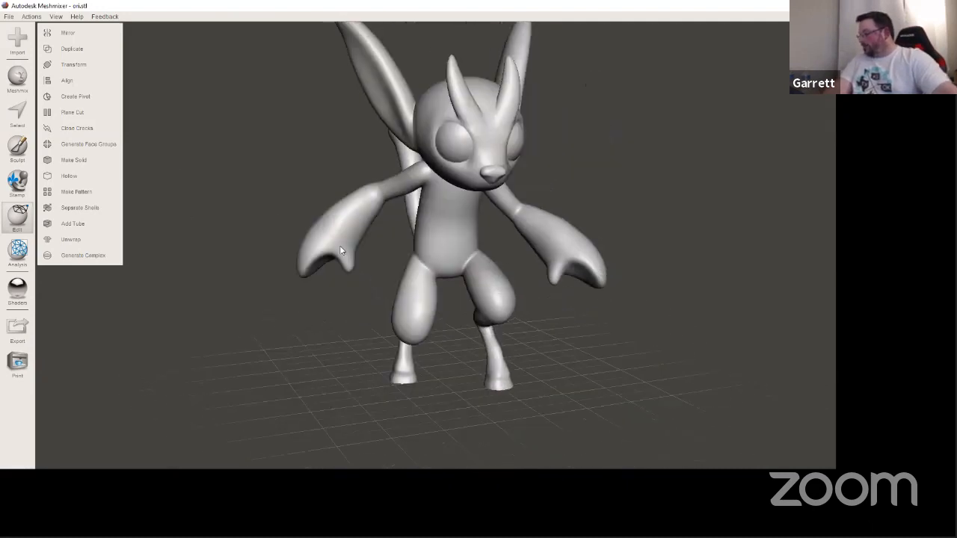
{"action": "left_click", "coordinate": [9, 17]}
{"action": "left_click", "coordinate": [52, 159]}
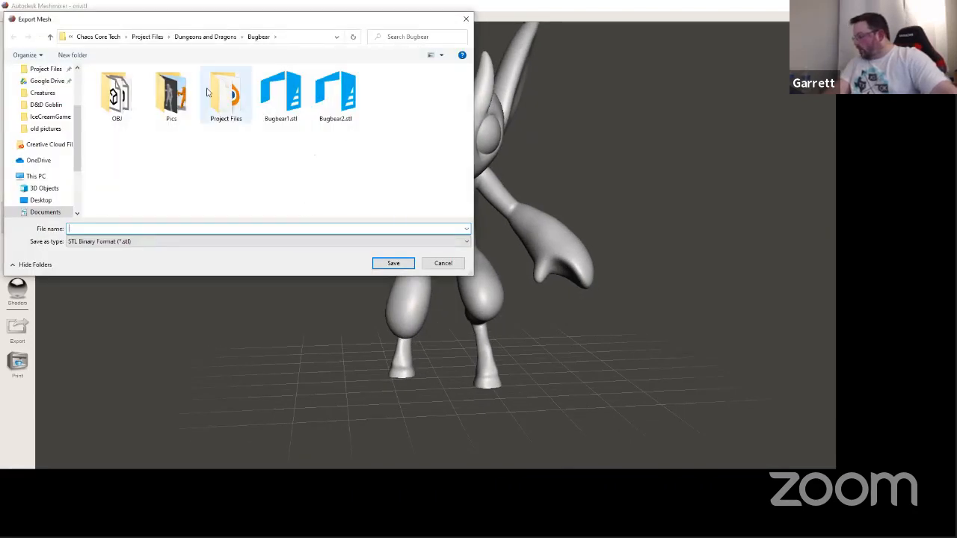
{"action": "left_click", "coordinate": [152, 37]}
{"action": "scroll", "coordinate": [240, 207], "scroll_direction": "down", "scroll_amount": 1}
{"action": "left_click", "coordinate": [101, 187]}
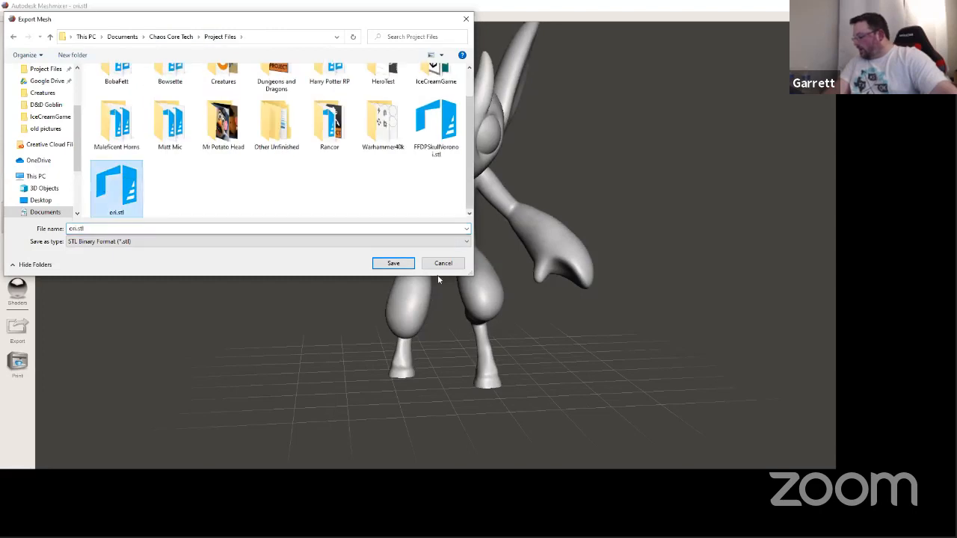
{"action": "left_click", "coordinate": [393, 263]}
{"action": "left_click", "coordinate": [503, 264]}
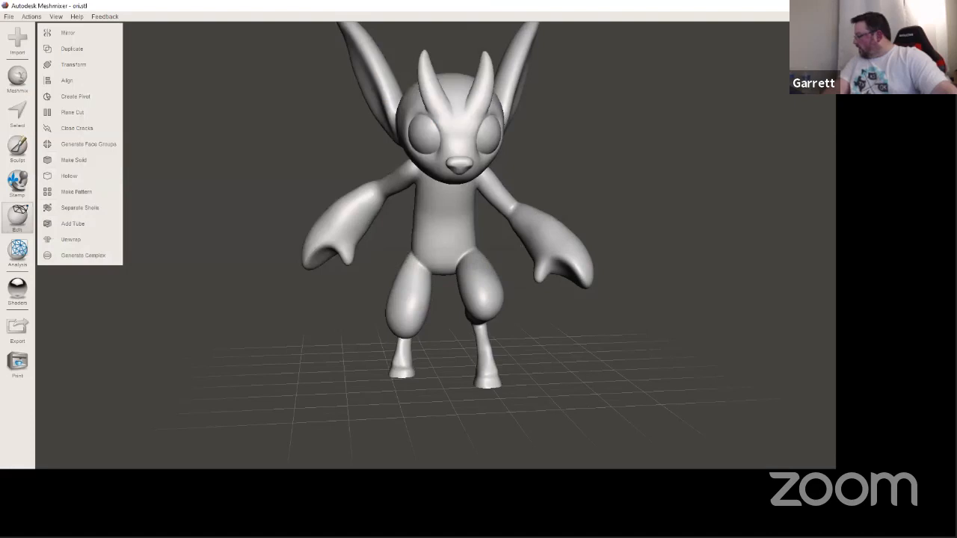
Step: Switch to Simplify3D and replace the loaded ori model with the re-exported ori.stl from the Project Files folder
{"action": "left_click", "coordinate": [822, 5]}
{"action": "left_click", "coordinate": [530, 292]}
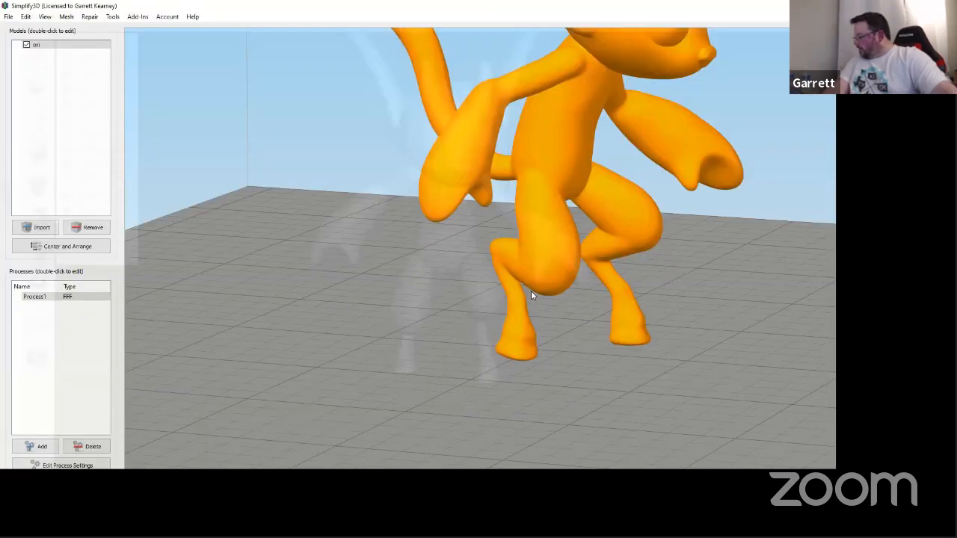
{"action": "left_click", "coordinate": [90, 228]}
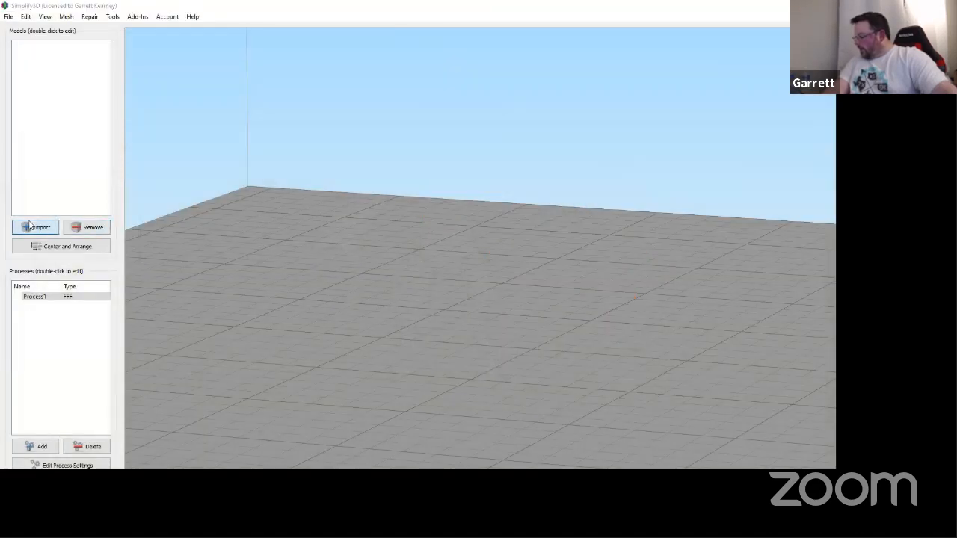
{"action": "key", "text": "ctrl+i"}
{"action": "scroll", "coordinate": [274, 209], "scroll_direction": "down", "scroll_amount": 1}
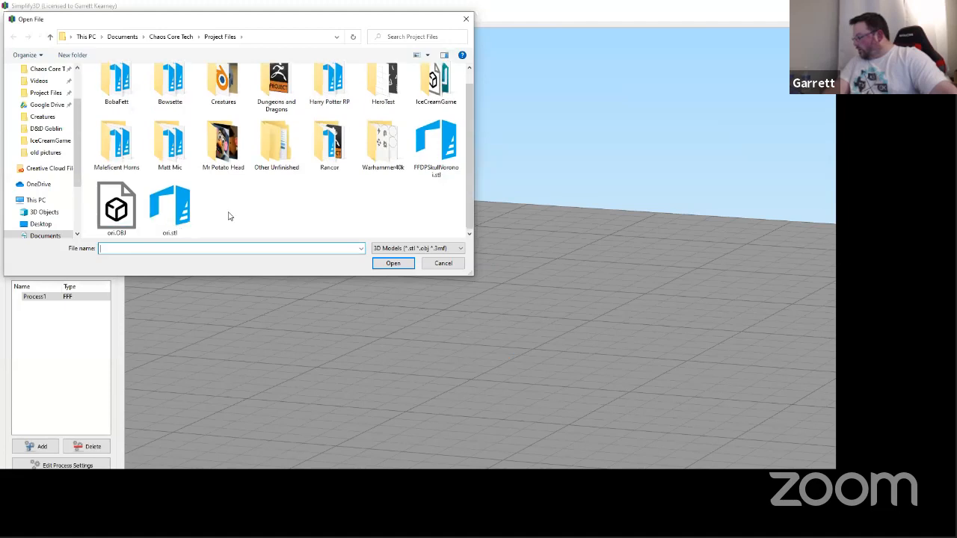
{"action": "left_click", "coordinate": [170, 211]}
{"action": "double_click", "coordinate": [171, 211]}
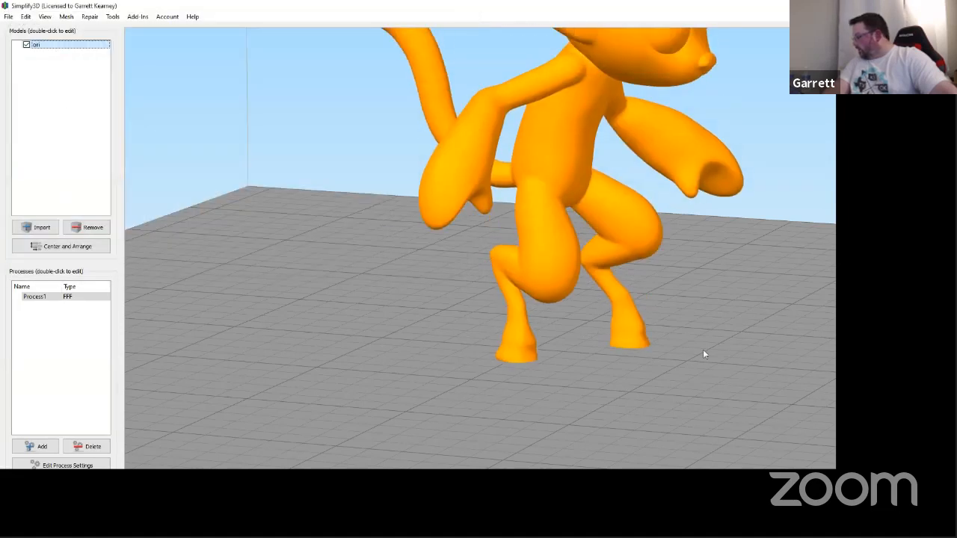
Step: Slice the ori model, examine its toolpath preview and the lower layers through the legs, and leave the preview
{"action": "left_click_drag", "start_coordinate": [675, 355], "coordinate": [681, 376]}
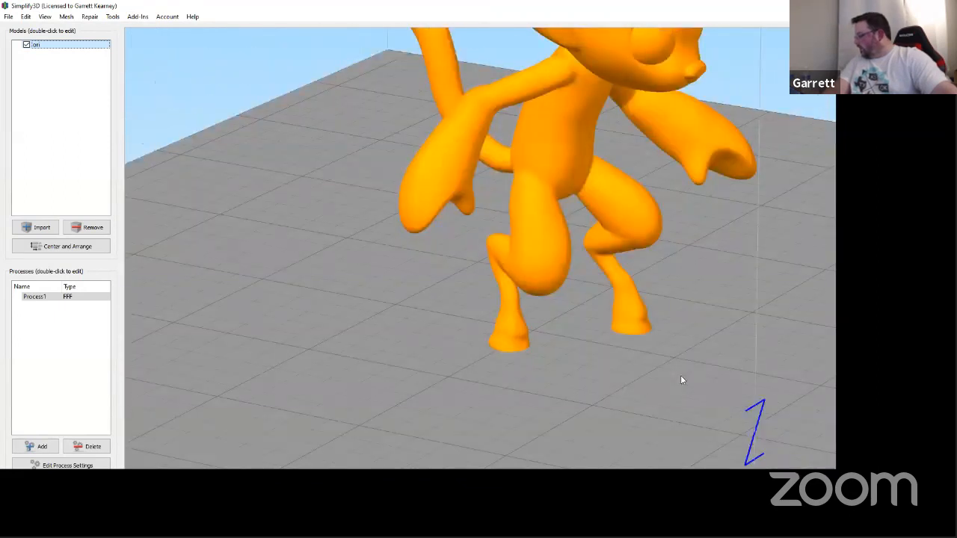
{"action": "scroll", "coordinate": [680, 376], "scroll_direction": "down", "scroll_amount": 3}
{"action": "left_click_drag", "start_coordinate": [591, 369], "coordinate": [506, 246]}
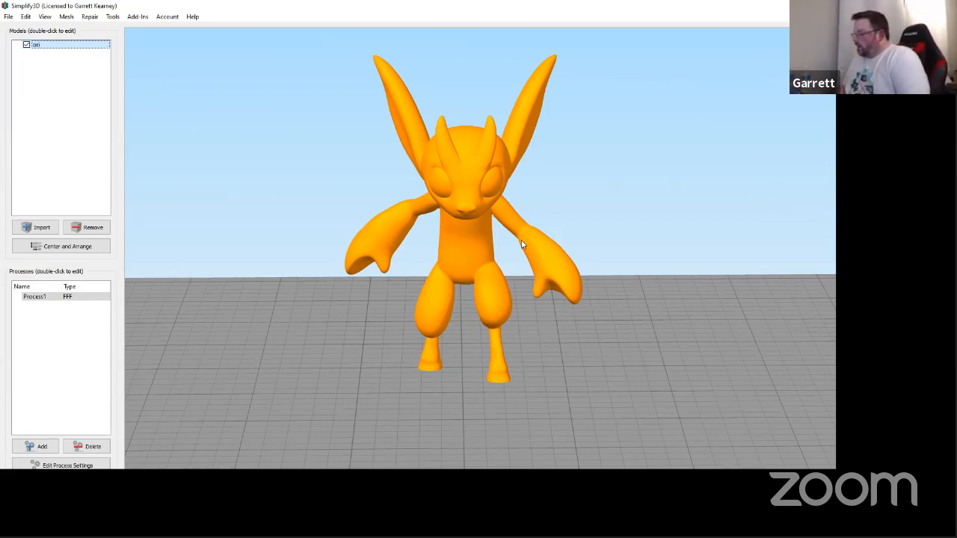
{"action": "left_click", "coordinate": [32, 453]}
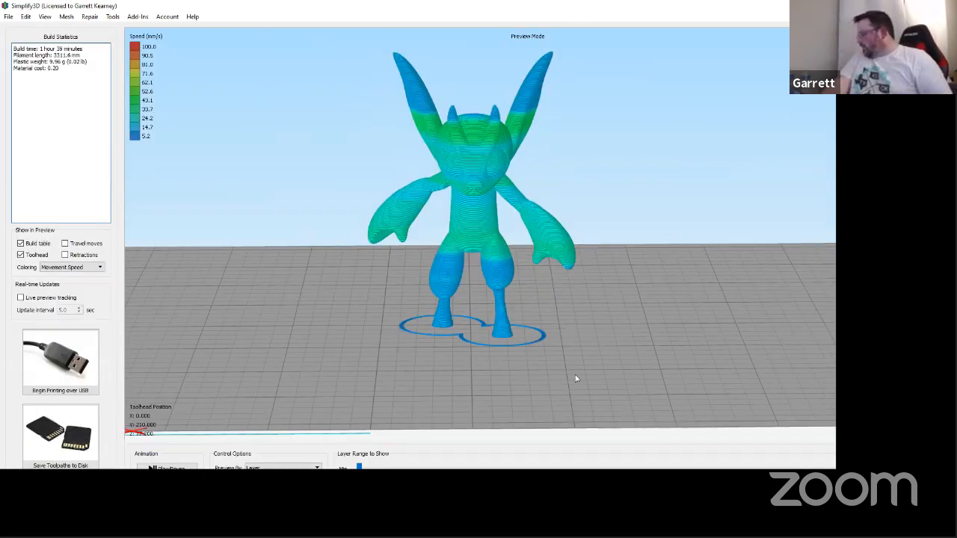
{"action": "left_click_drag", "start_coordinate": [511, 367], "coordinate": [774, 352]}
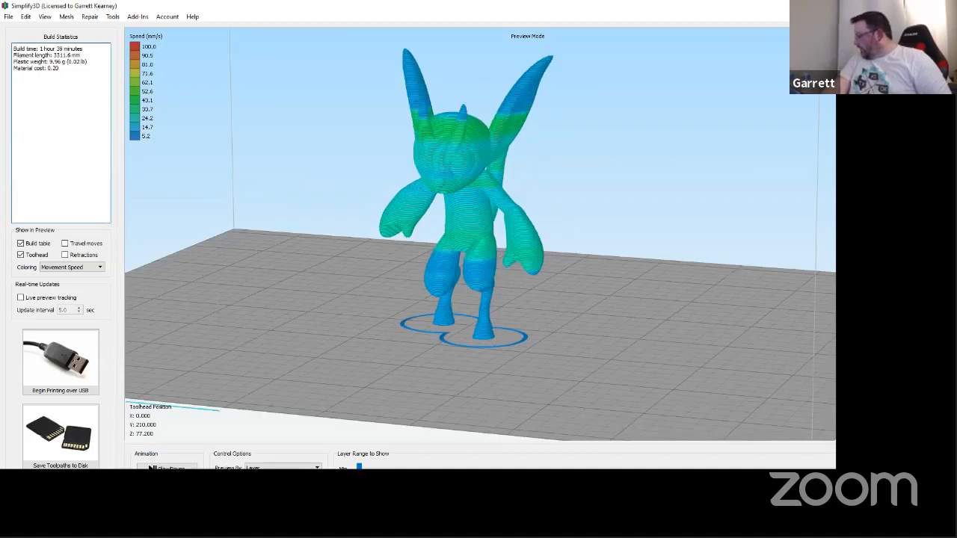
{"action": "left_click_drag", "start_coordinate": [689, 260], "coordinate": [655, 209]}
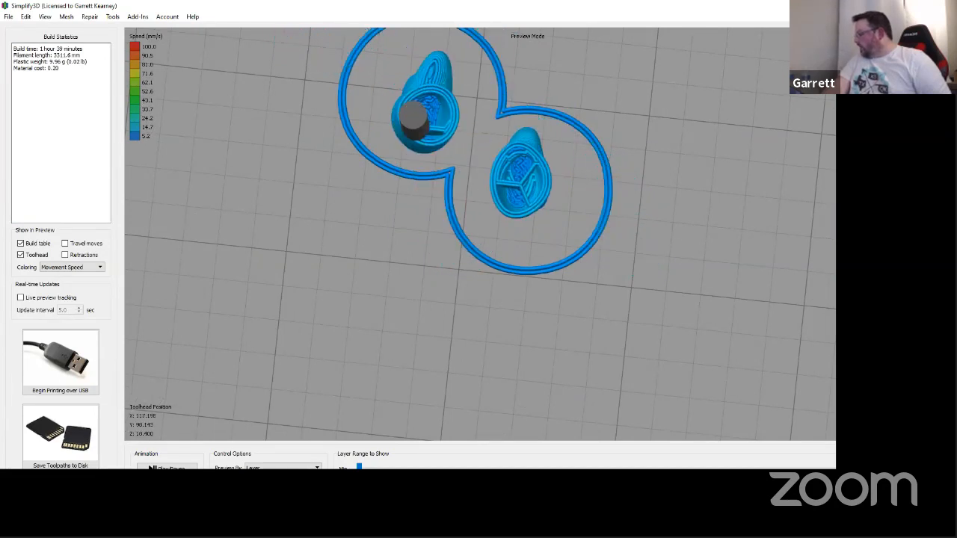
{"action": "left_click_drag", "start_coordinate": [536, 468], "coordinate": [830, 404]}
{"action": "left_click_drag", "start_coordinate": [679, 340], "coordinate": [698, 259]}
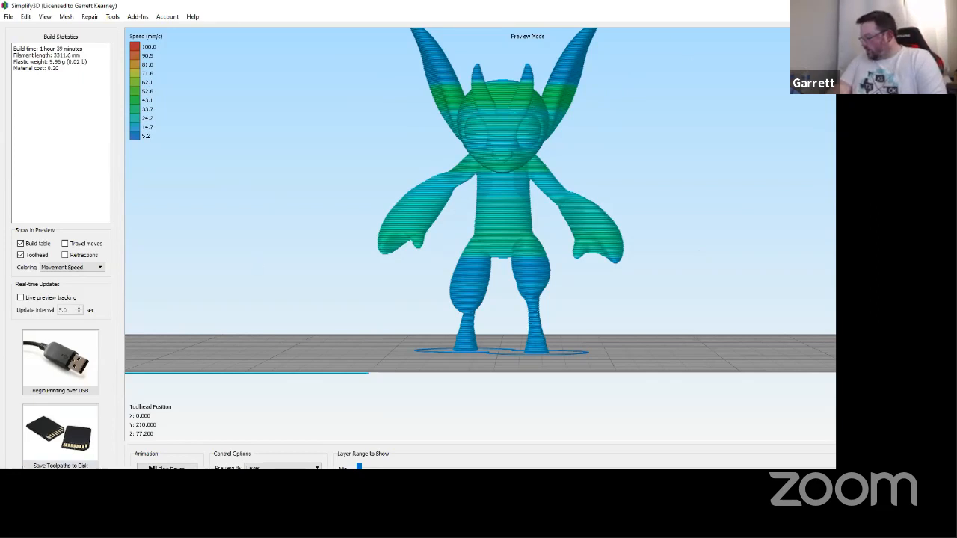
{"action": "key", "text": "Escape"}
Step: Launch 3D Builder and maximize its window
{"action": "key", "text": "super"}
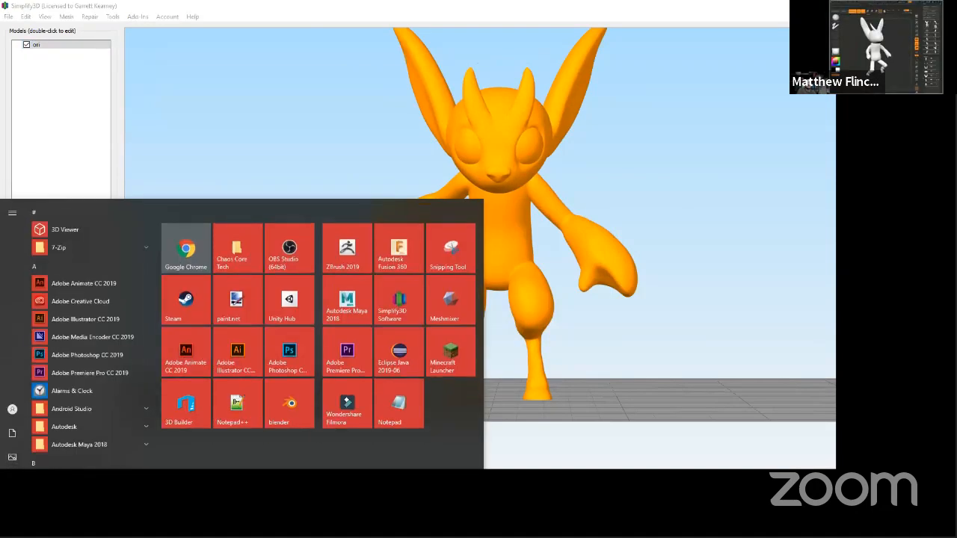
{"action": "left_click", "coordinate": [196, 404]}
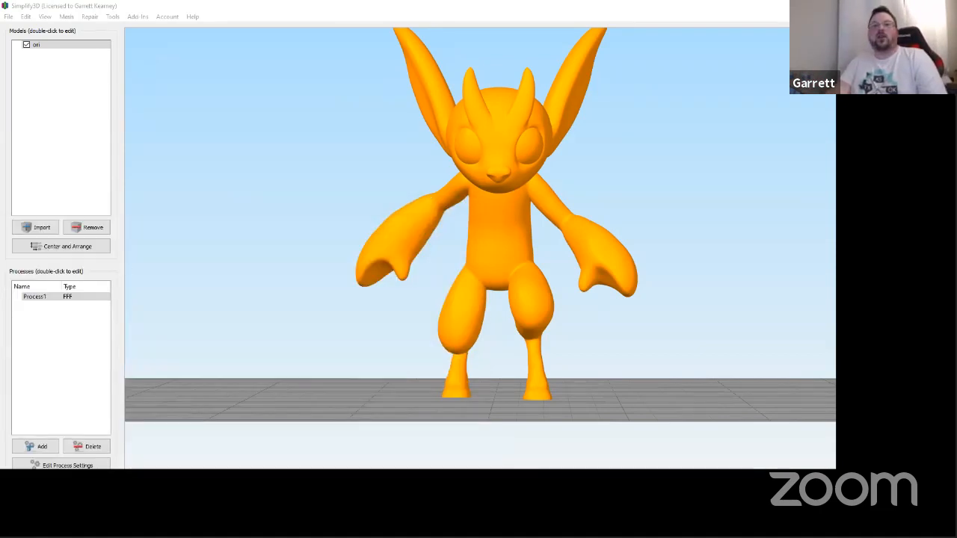
{"action": "left_click_drag", "start_coordinate": [0, 150], "coordinate": [495, 81]}
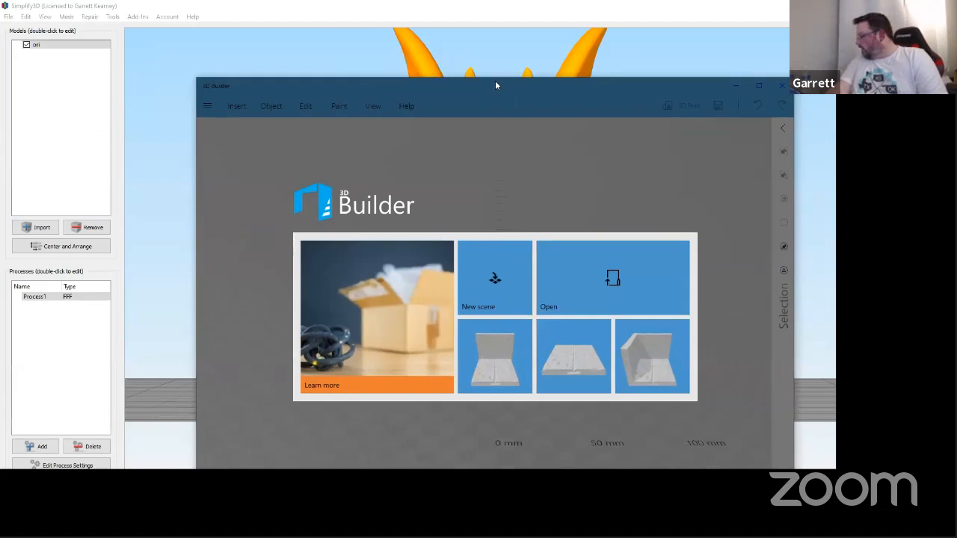
{"action": "double_click", "coordinate": [495, 80]}
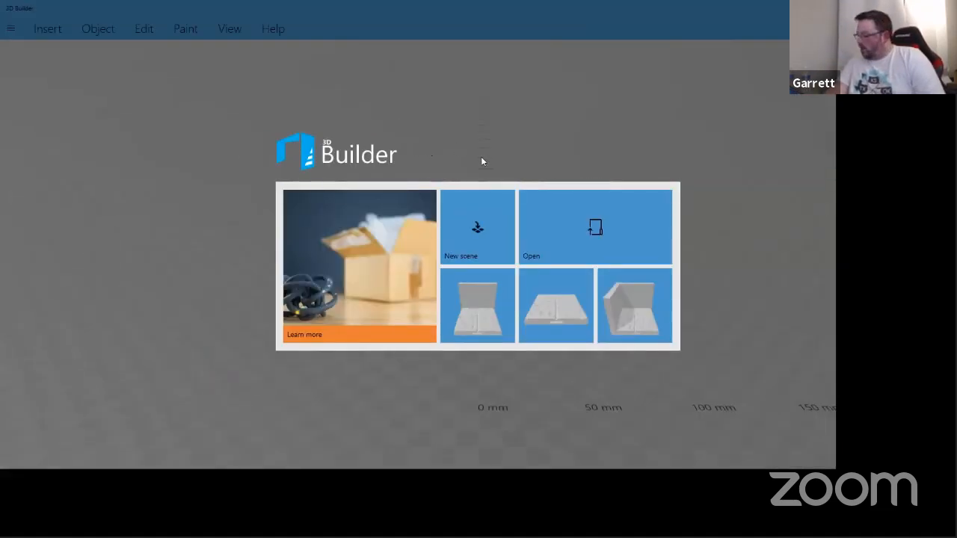
Step: Load ori.stl from the Project Files folder and import the model with mm as the file's units
{"action": "left_click", "coordinate": [551, 227]}
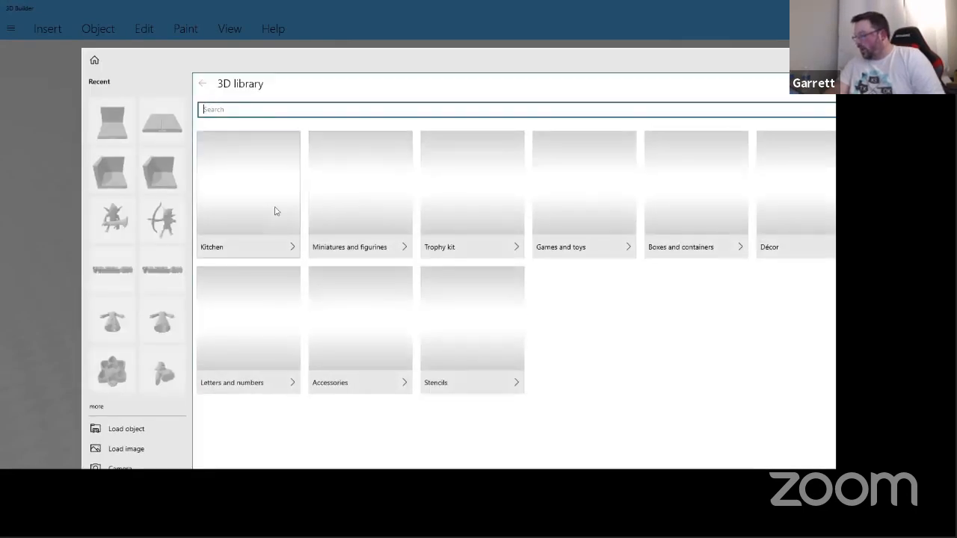
{"action": "left_click", "coordinate": [142, 432]}
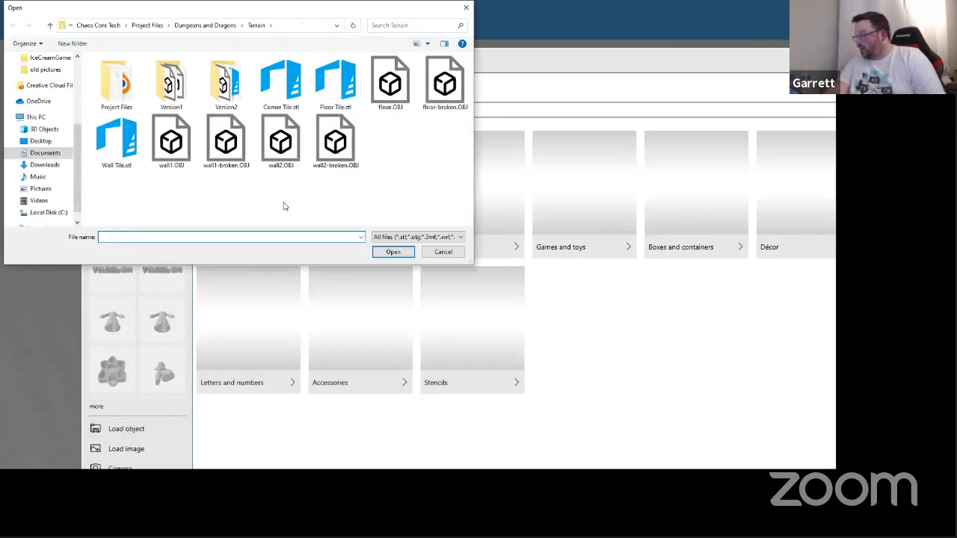
{"action": "left_click", "coordinate": [148, 24]}
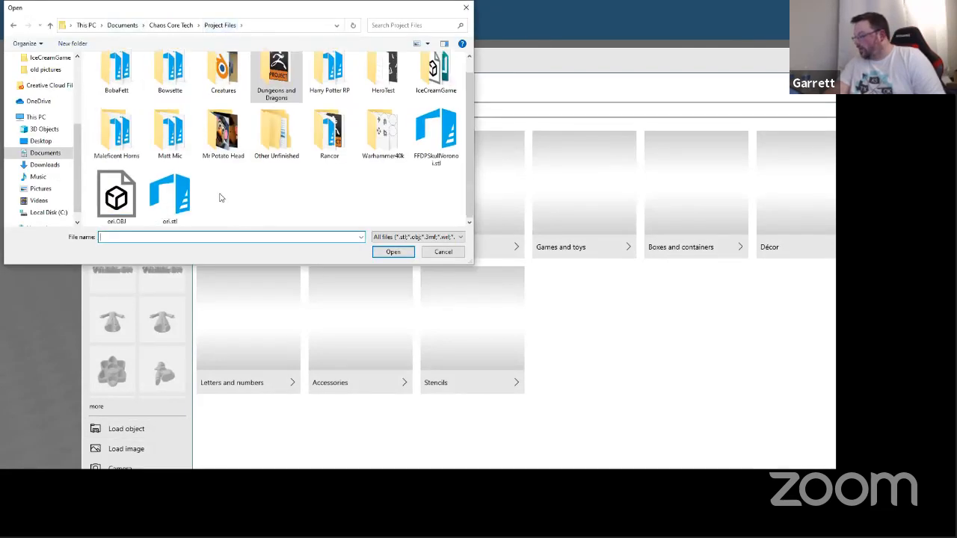
{"action": "double_click", "coordinate": [170, 207]}
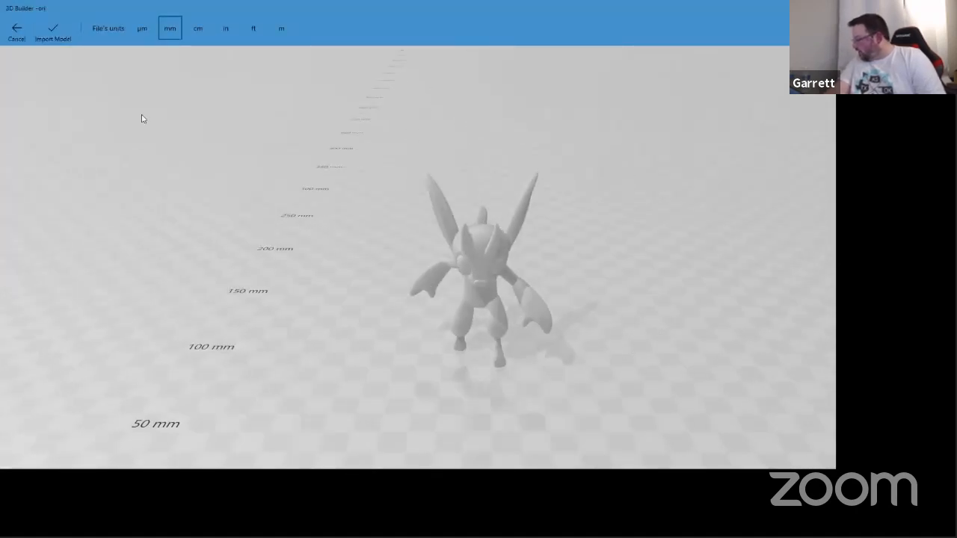
{"action": "left_click", "coordinate": [53, 34]}
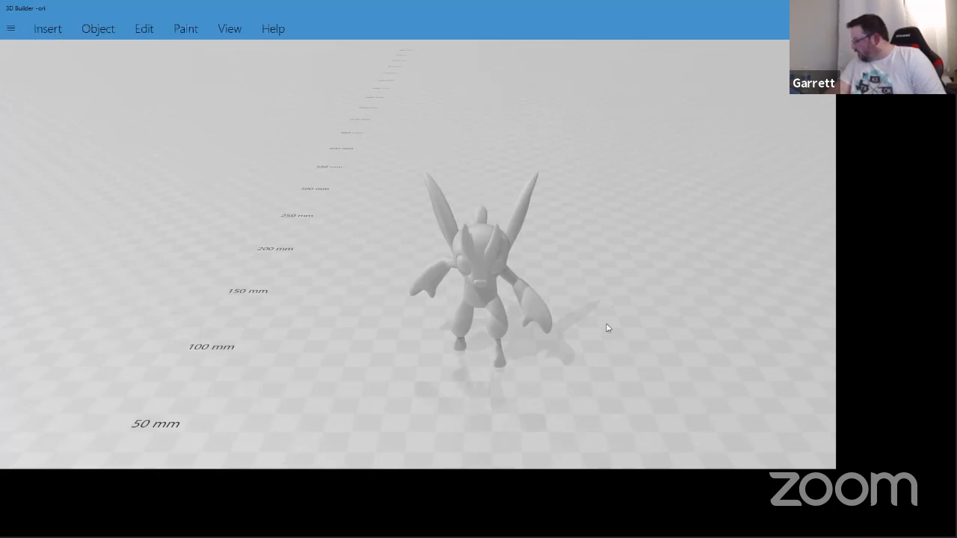
Step: Examine the imported ori model from the front and side, checking its shape and how its feet meet the ground
{"action": "right_click_drag", "start_coordinate": [605, 329], "coordinate": [336, 294]}
{"action": "scroll", "coordinate": [493, 293], "scroll_direction": "up", "scroll_amount": 5}
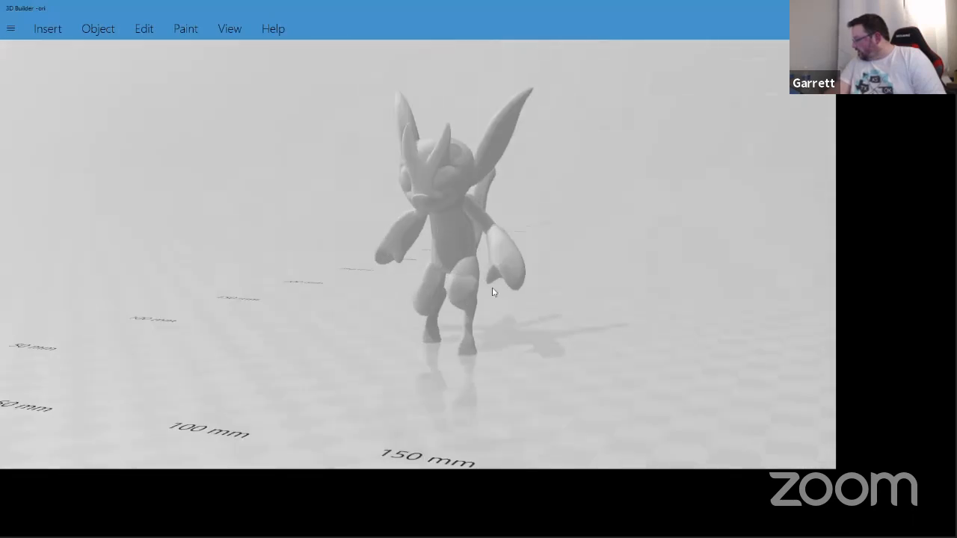
{"action": "left_click_drag", "start_coordinate": [581, 310], "coordinate": [635, 247]}
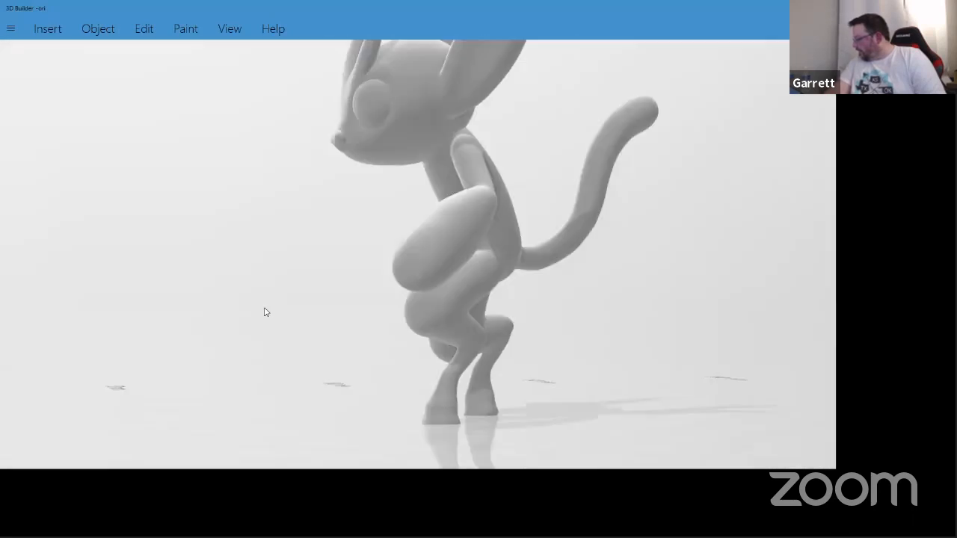
{"action": "left_click_drag", "start_coordinate": [265, 312], "coordinate": [695, 323]}
{"action": "scroll", "coordinate": [587, 329], "scroll_direction": "down", "scroll_amount": 3}
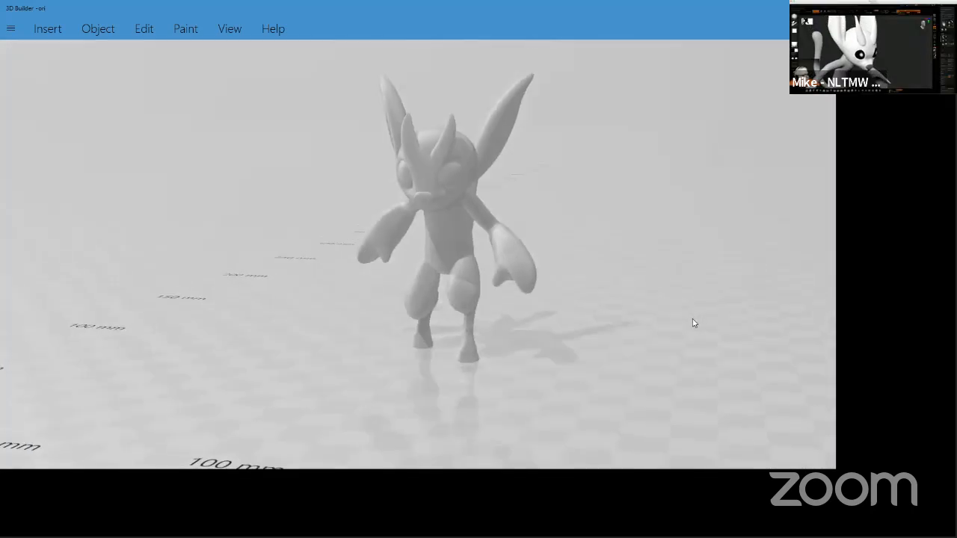
{"action": "left_click_drag", "start_coordinate": [485, 321], "coordinate": [528, 311]}
{"action": "scroll", "coordinate": [527, 308], "scroll_direction": "down", "scroll_amount": 3}
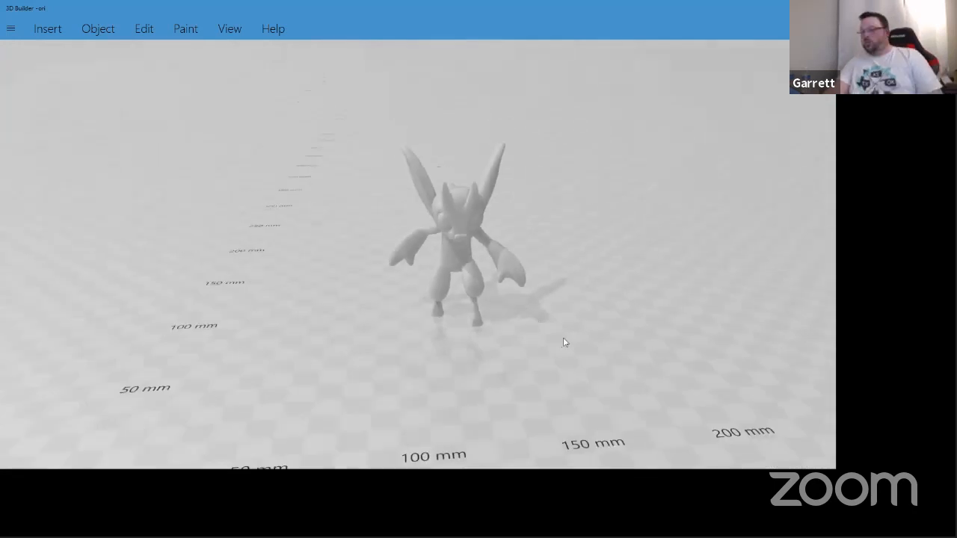
{"action": "left_click_drag", "start_coordinate": [637, 344], "coordinate": [658, 305]}
{"action": "scroll", "coordinate": [635, 295], "scroll_direction": "up", "scroll_amount": 5}
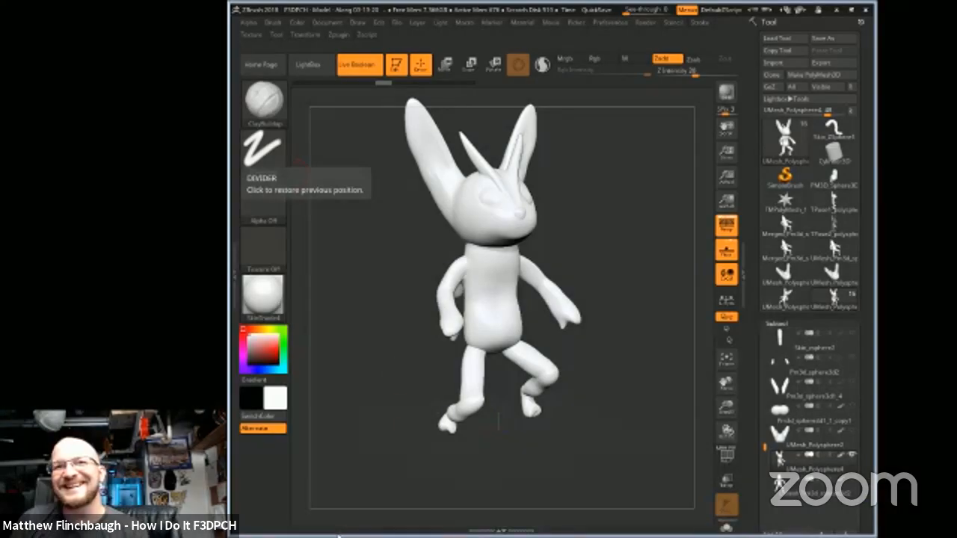
Step: Switch to the ZBrush character sculpt, face the model forward and save the project
{"action": "left_click_drag", "start_coordinate": [392, 355], "coordinate": [662, 338]}
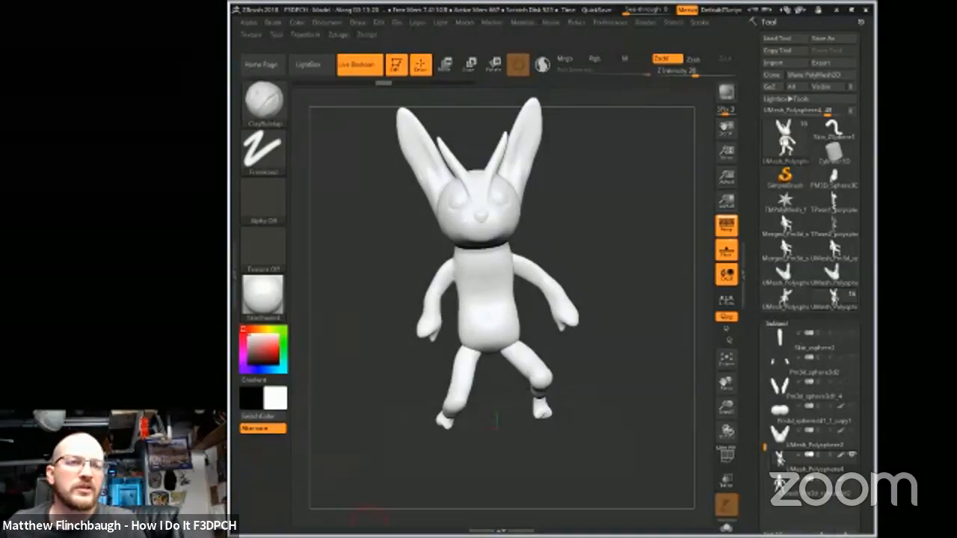
{"action": "key", "text": "ctrl+s"}
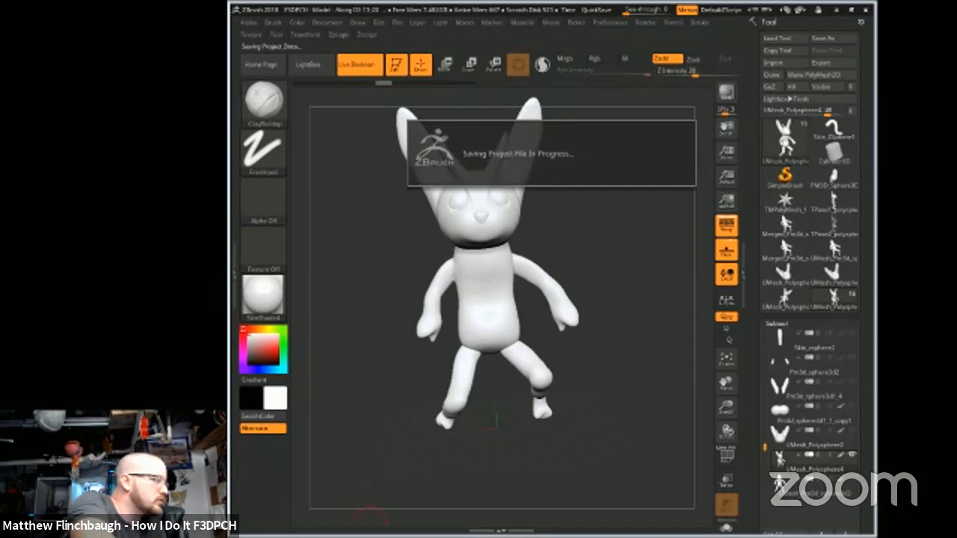